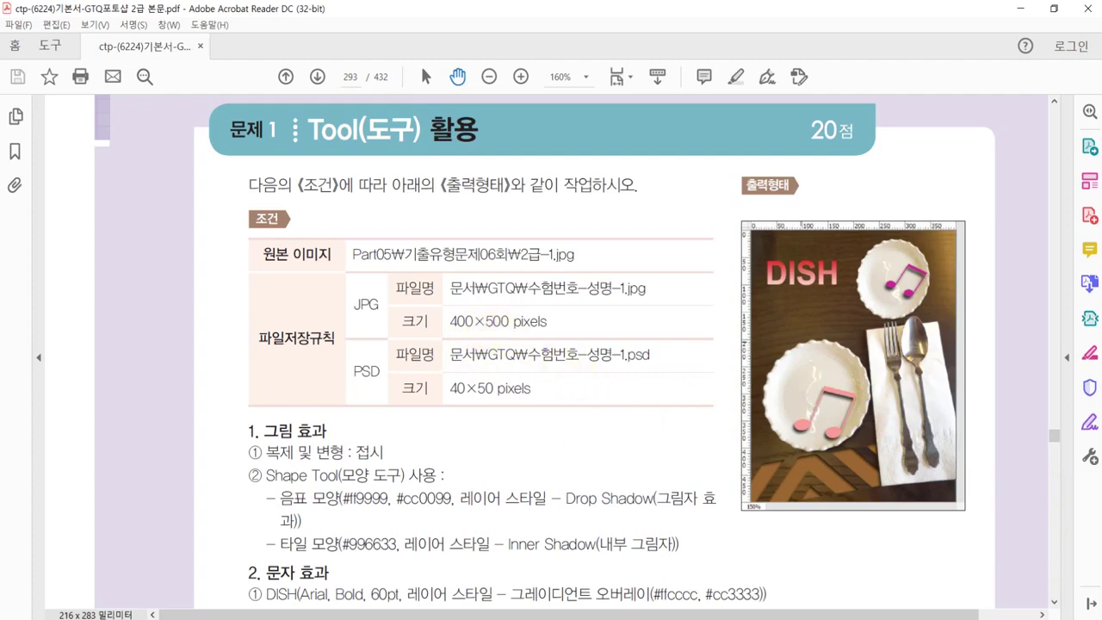
Switch to Photoshop, create a 400 × 500 pixel, 72 ppi, 8-bit RGB document with a white background, and show its grid
{"action": "key", "text": "alt+Tab"}
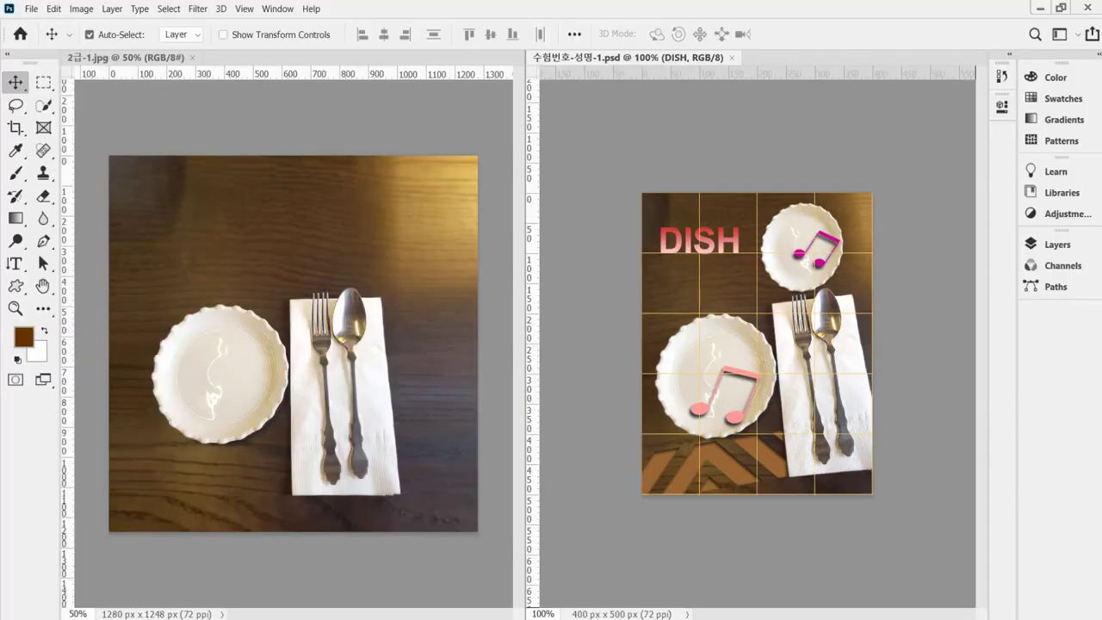
{"action": "left_click", "coordinate": [260, 113]}
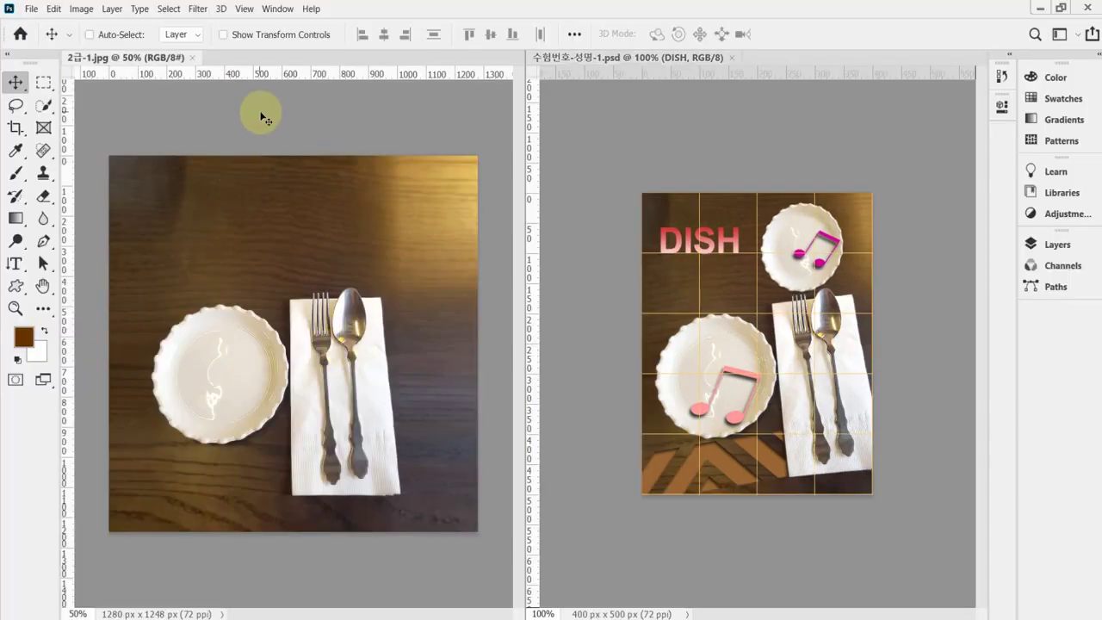
{"action": "key", "text": "ctrl+n"}
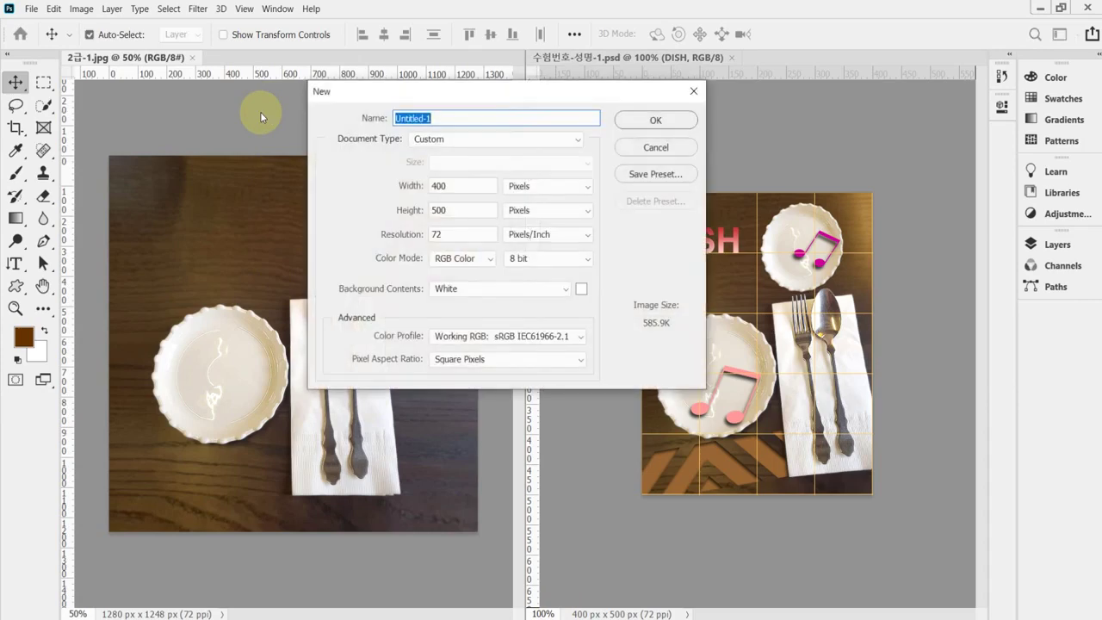
{"action": "key", "text": "Tab"}
{"action": "key", "text": "Tab"}
{"action": "key", "text": "Tab"}
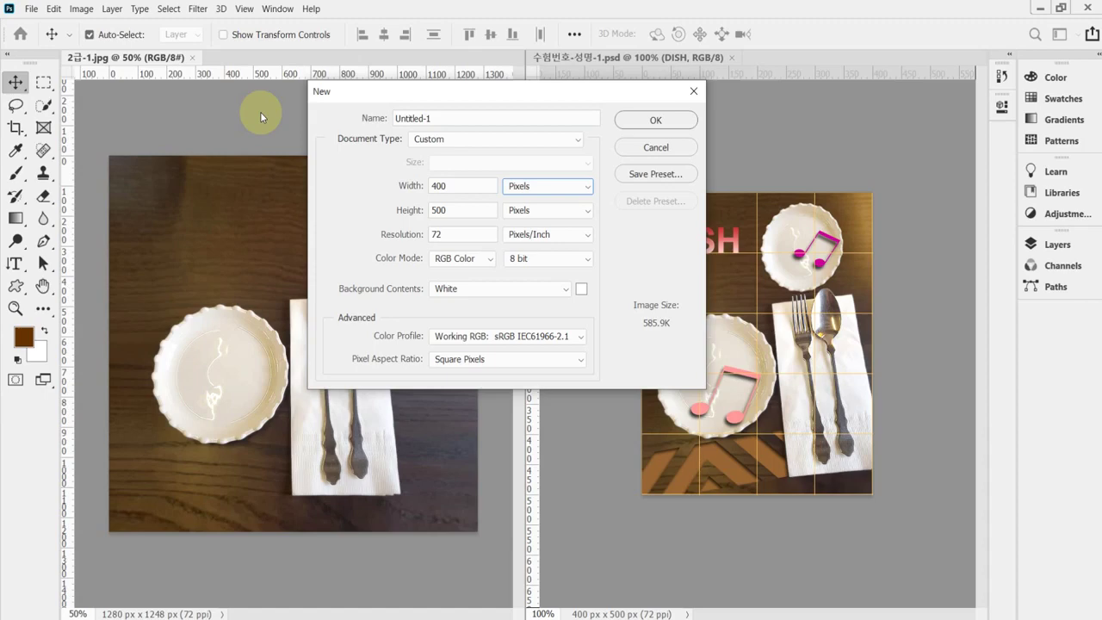
{"action": "key", "text": "Tab"}
{"action": "key", "text": "Tab"}
{"action": "key", "text": "Tab"}
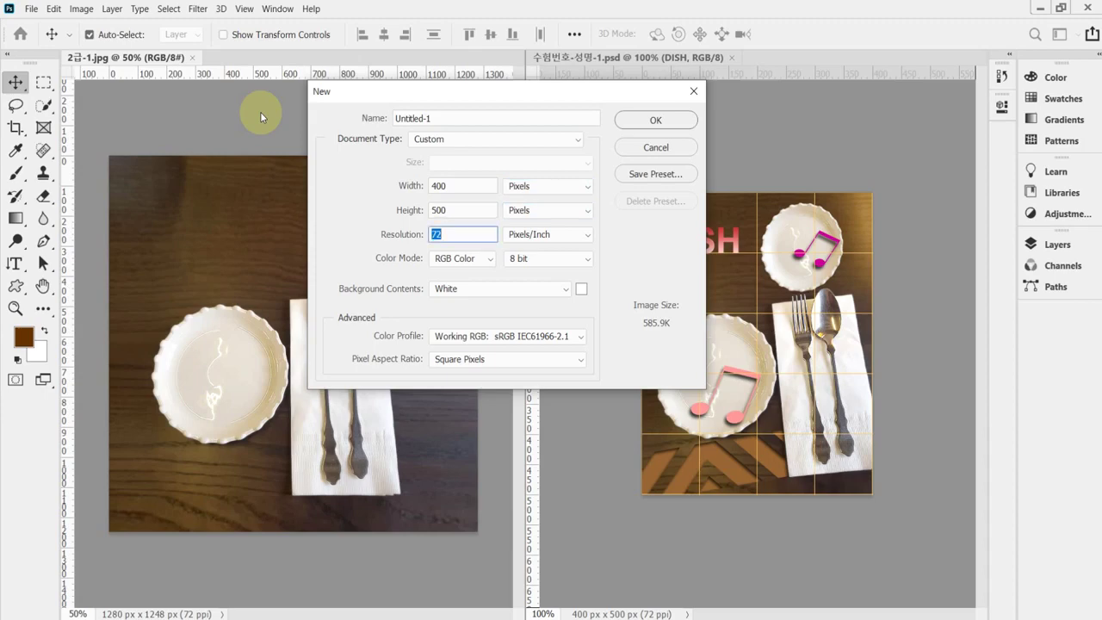
{"action": "key", "text": "Tab"}
{"action": "key", "text": "Tab"}
{"action": "key", "text": "Tab"}
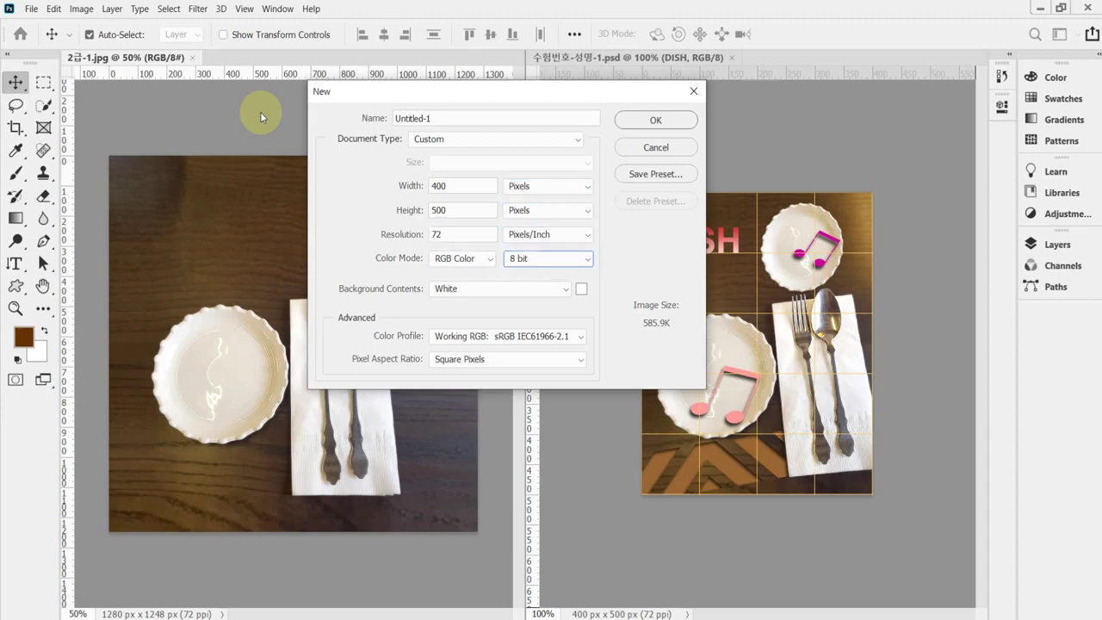
{"action": "key", "text": "Tab"}
{"action": "key", "text": "Return"}
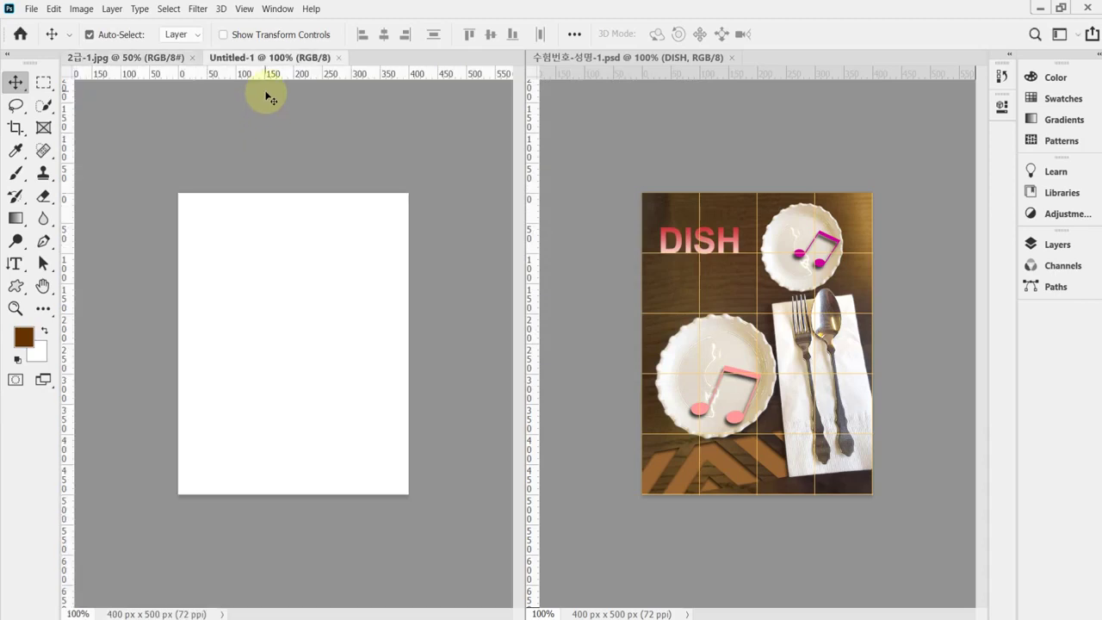
{"action": "key", "text": "ctrl+apostrophe"}
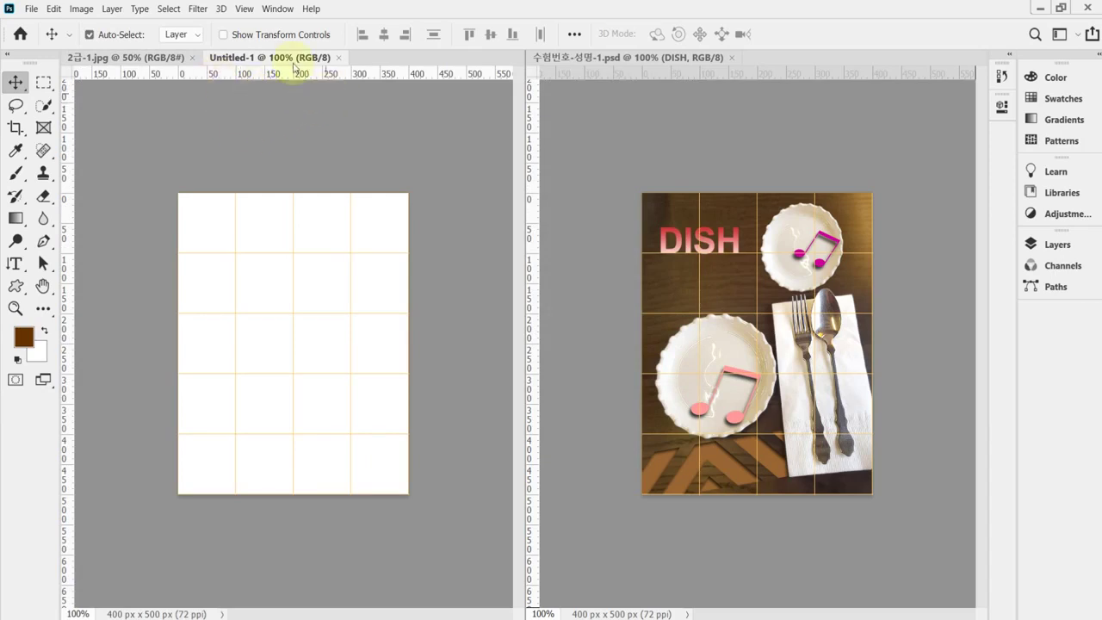
Copy the entire 2급-1.jpg photo and paste it into the new document
{"action": "left_click", "coordinate": [96, 56]}
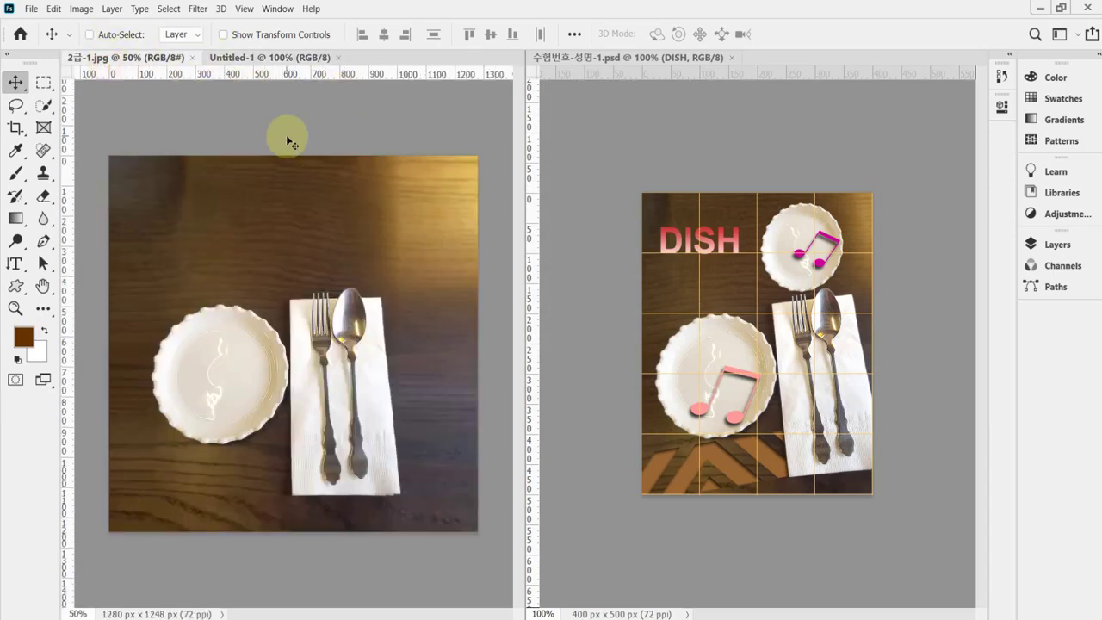
{"action": "key", "text": "ctrl+a"}
{"action": "key", "text": "ctrl"}
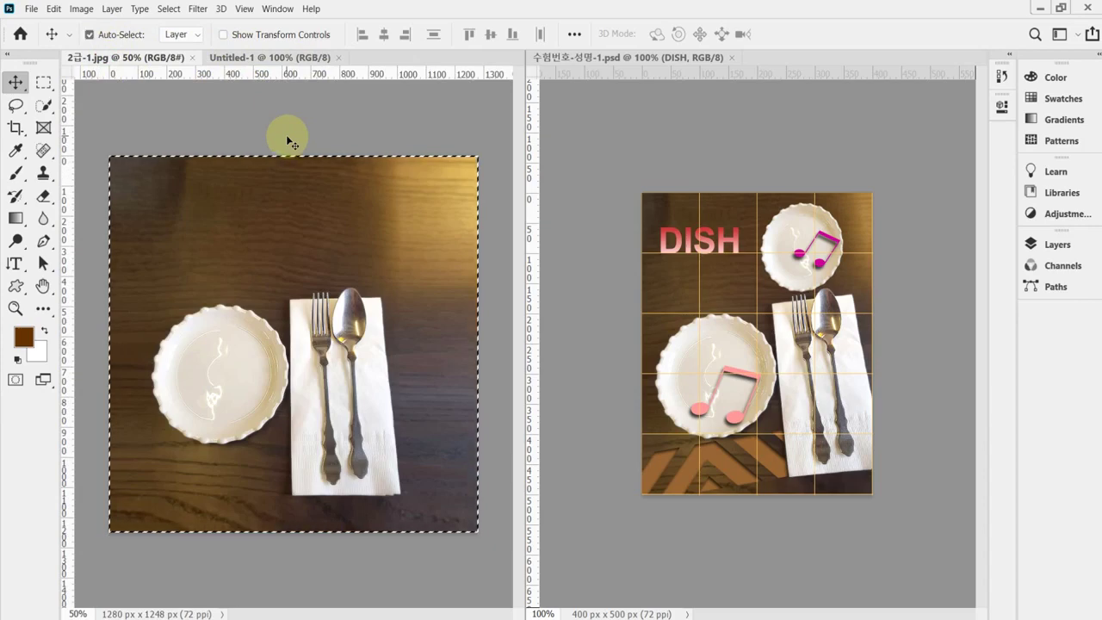
{"action": "left_click", "coordinate": [272, 61]}
{"action": "key", "text": "ctrl+v"}
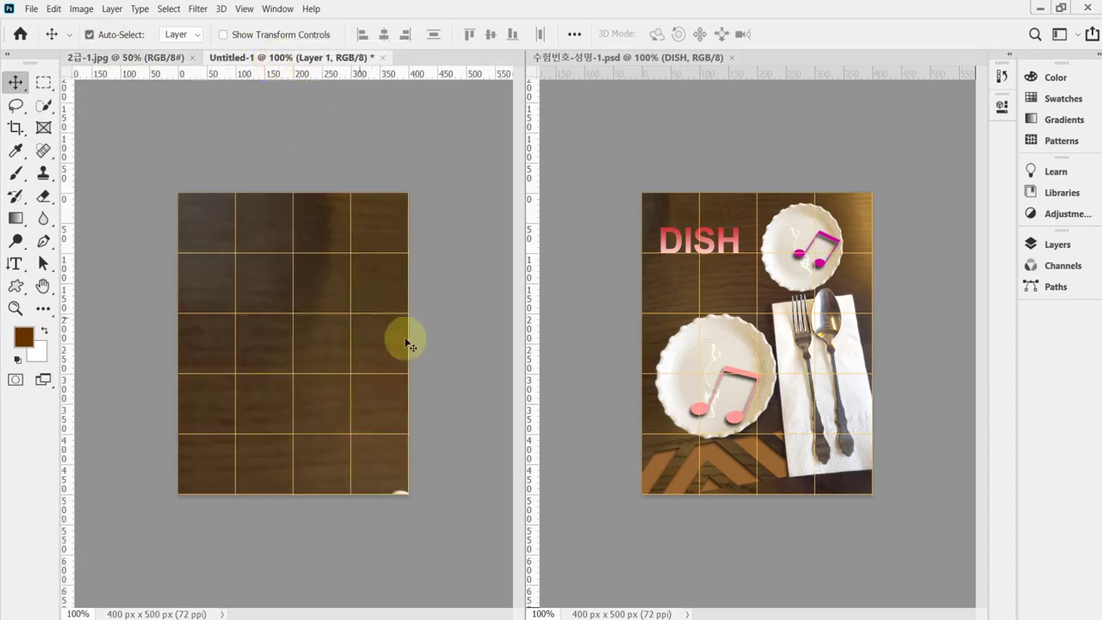
Scale the pasted photo proportionally to about 44.5% and position it at about X 243 px, Y 250 px, matching the reference image
{"action": "key", "text": "ctrl+t"}
{"action": "left_click_drag", "start_coordinate": [377, 468], "coordinate": [334, 435]}
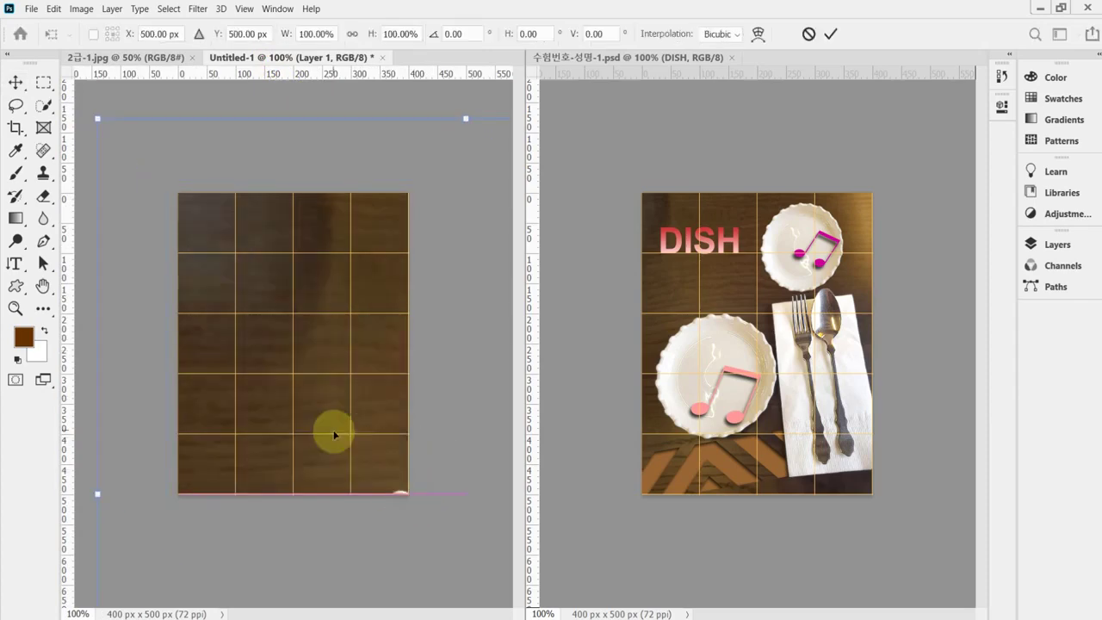
{"action": "left_click", "coordinate": [353, 34]}
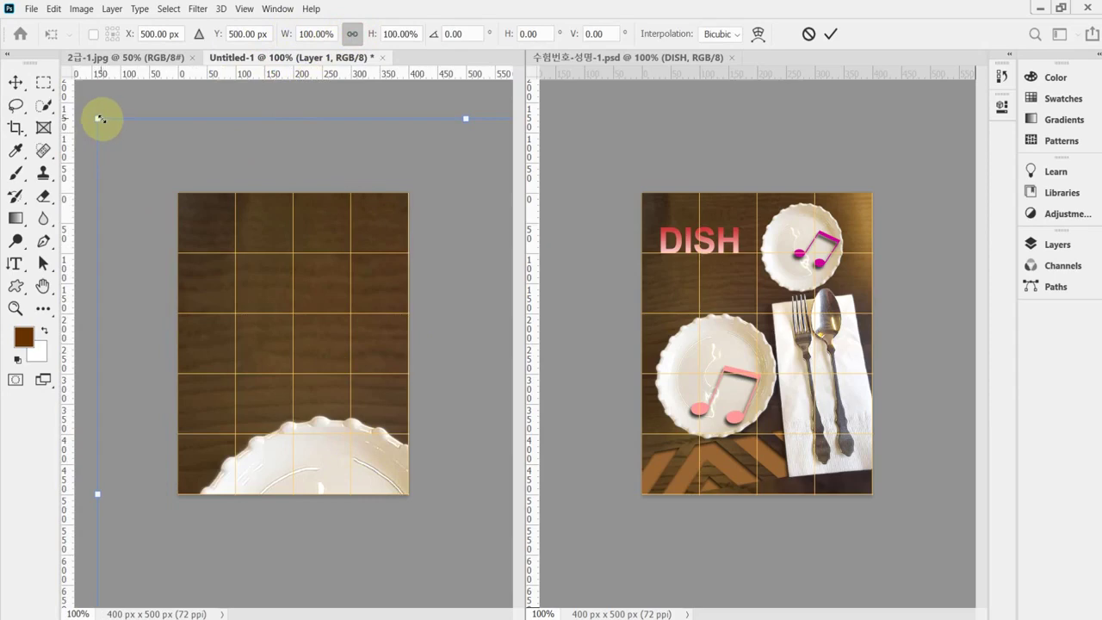
{"action": "left_click_drag", "start_coordinate": [99, 116], "coordinate": [230, 251]}
{"action": "left_click_drag", "start_coordinate": [100, 130], "coordinate": [156, 160]}
{"action": "left_click_drag", "start_coordinate": [356, 308], "coordinate": [353, 331]}
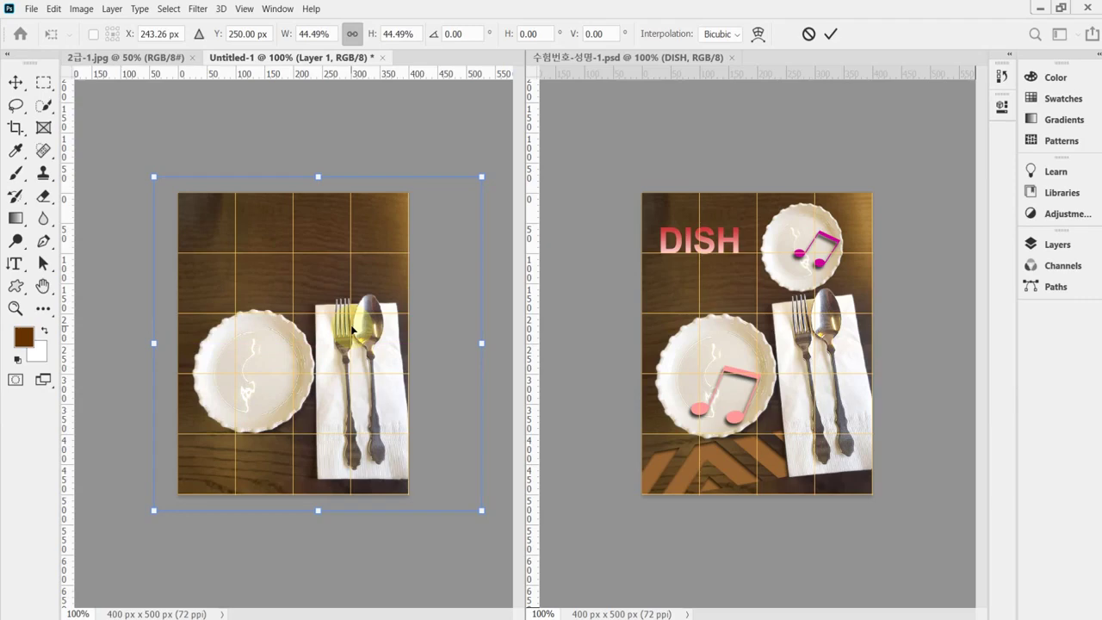
Rotate the photo to about -5.9° and nudge it to X 239.26 px, Y 247 px, matching the reference layout
{"action": "left_click_drag", "start_coordinate": [365, 115], "coordinate": [342, 115]}
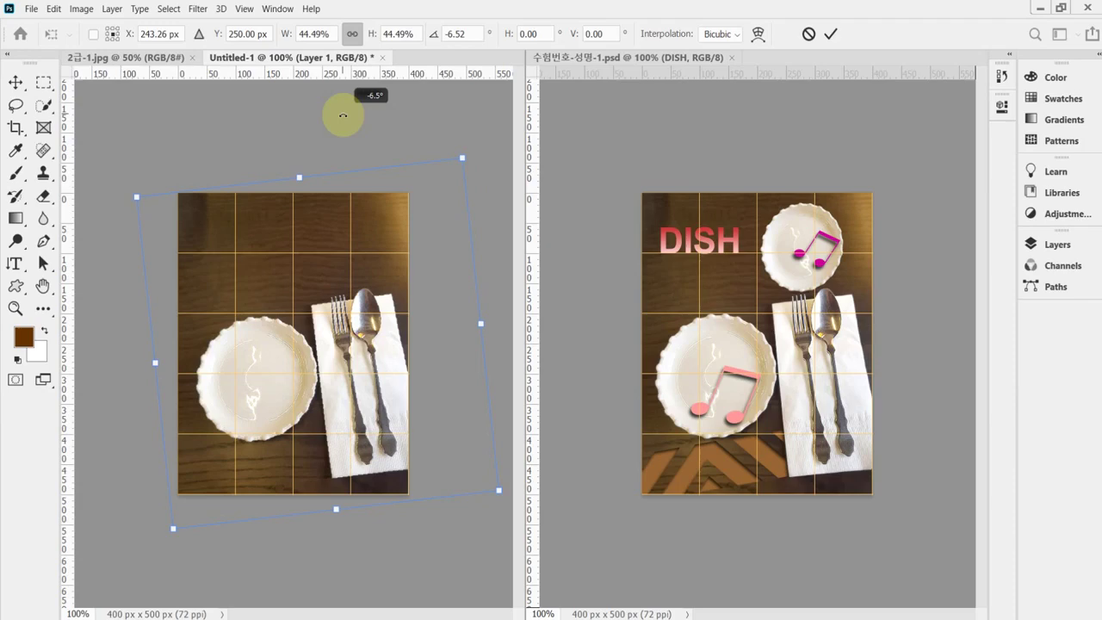
{"action": "left_click_drag", "start_coordinate": [343, 116], "coordinate": [344, 116]}
{"action": "key", "text": "Up"}
{"action": "key", "text": "Up"}
{"action": "key", "text": "Up"}
{"action": "key", "text": "Up"}
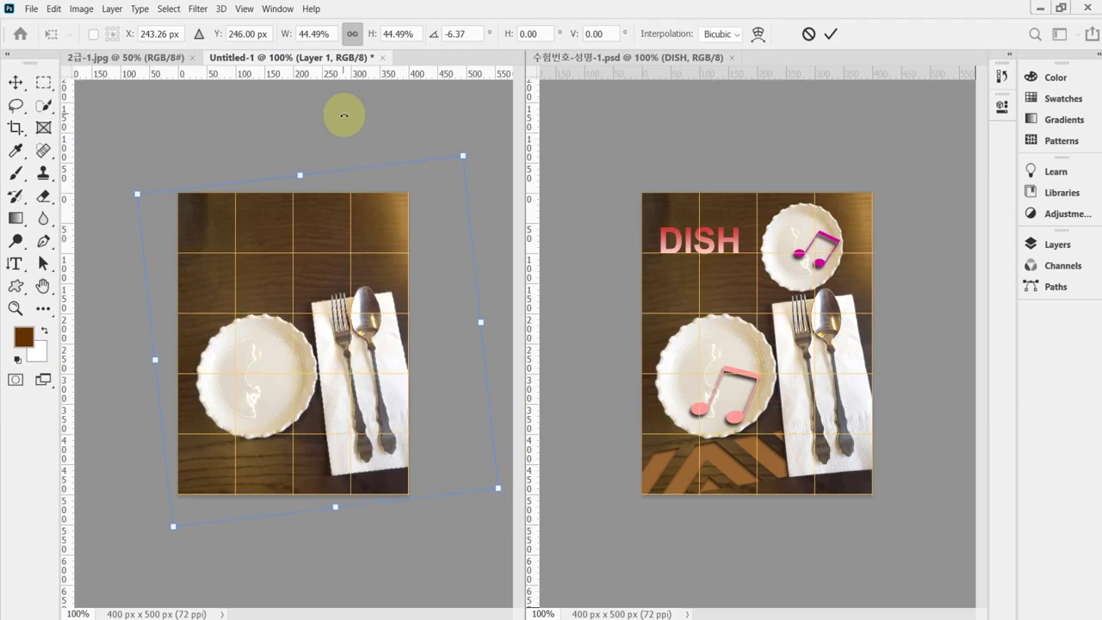
{"action": "key", "text": "Left"}
{"action": "key", "text": "Left"}
{"action": "key", "text": "Left"}
{"action": "key", "text": "Left"}
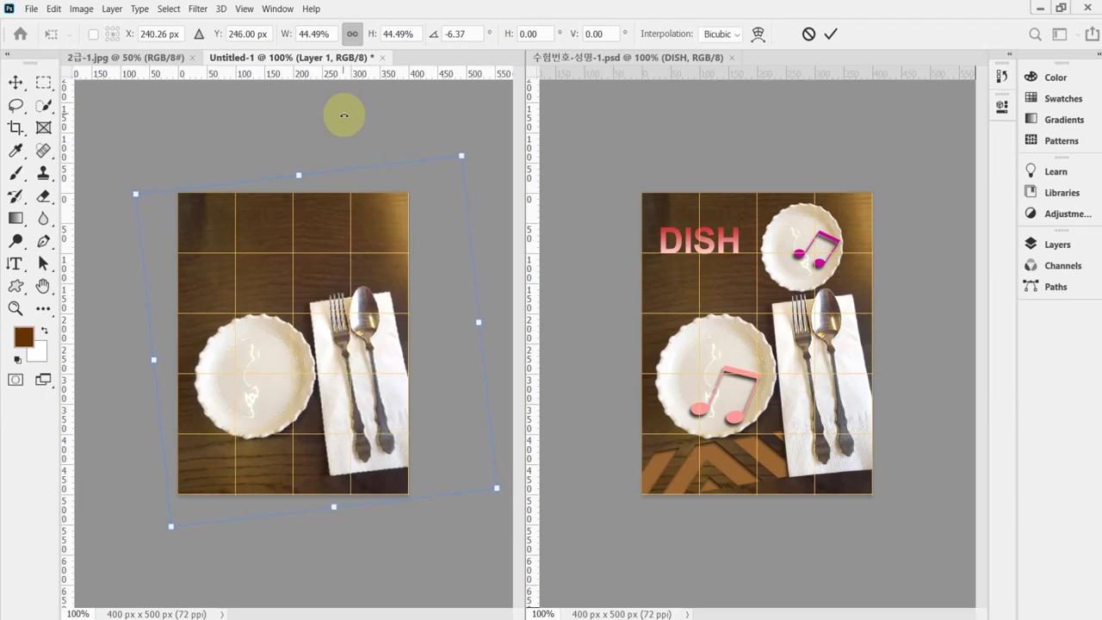
{"action": "key", "text": "Down"}
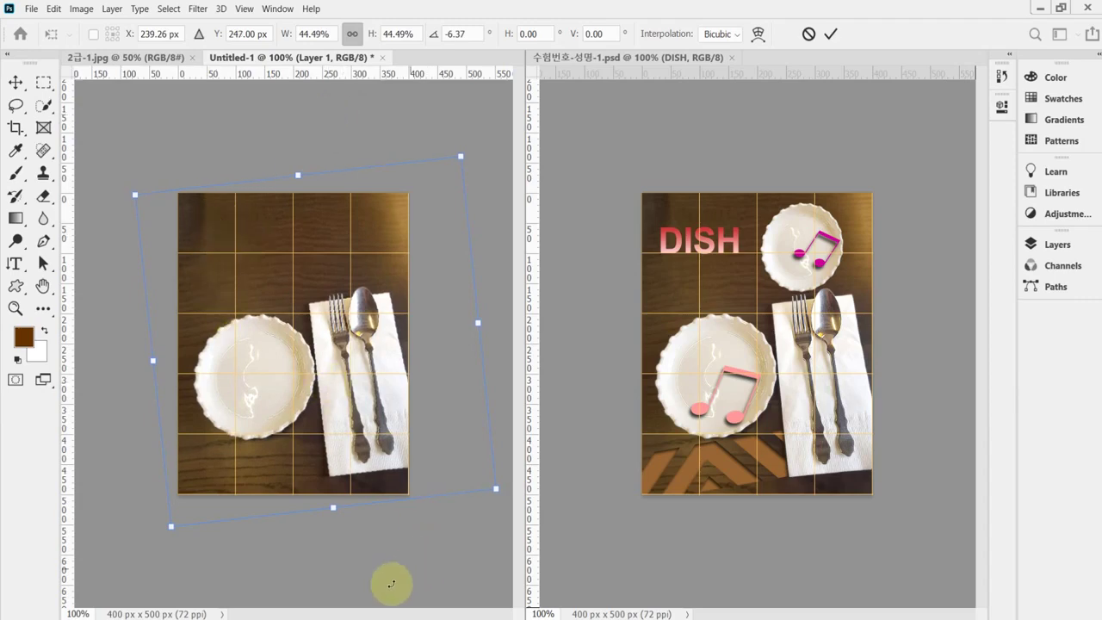
{"action": "left_click_drag", "start_coordinate": [404, 580], "coordinate": [425, 580]}
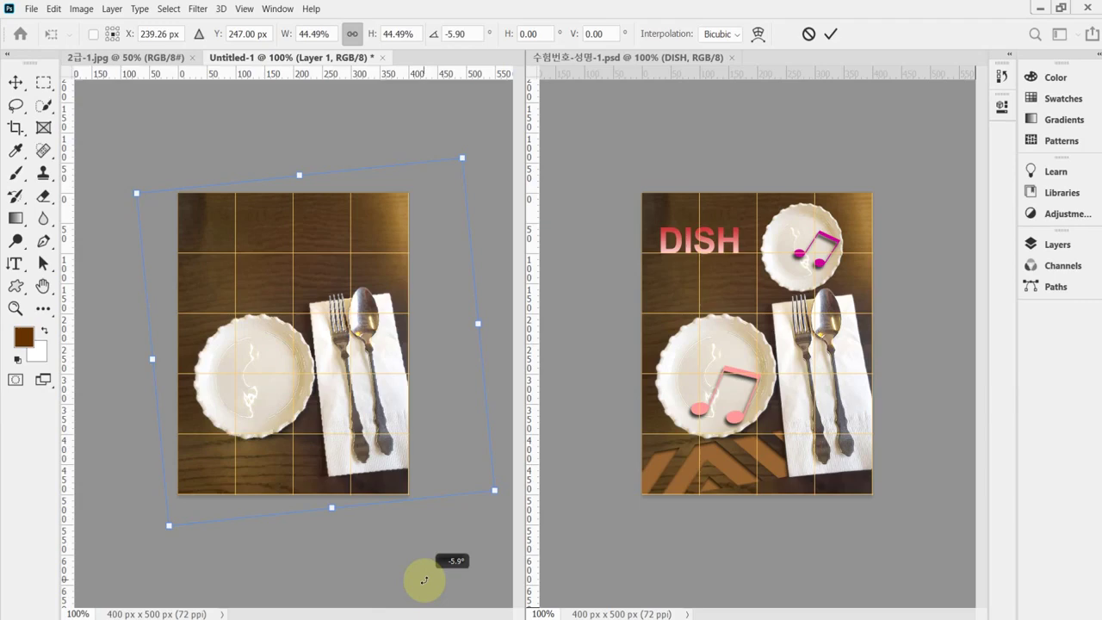
{"action": "key", "text": "Escape"}
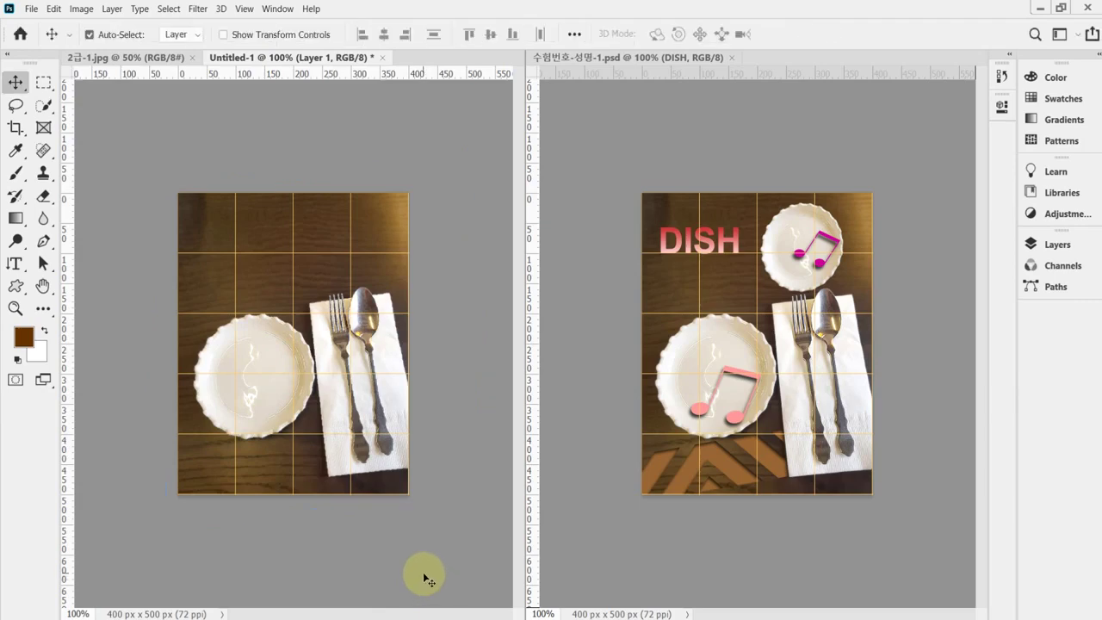
Start a Save As of the new document and choose the 임시파일 folder on the desktop as its location
{"action": "key", "text": "s"}
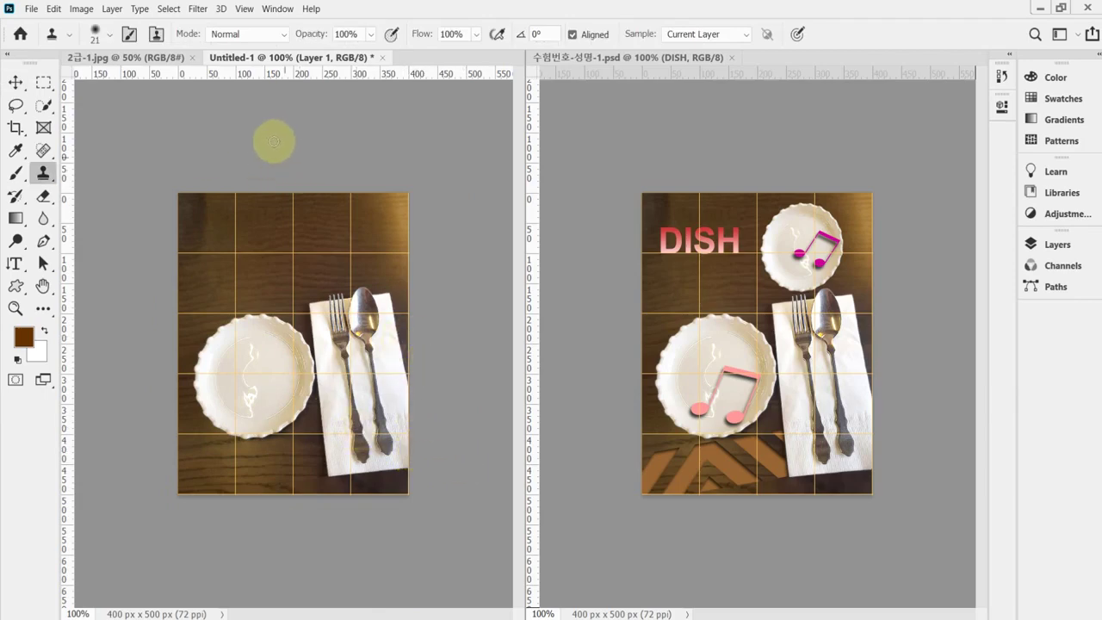
{"action": "left_click", "coordinate": [266, 60]}
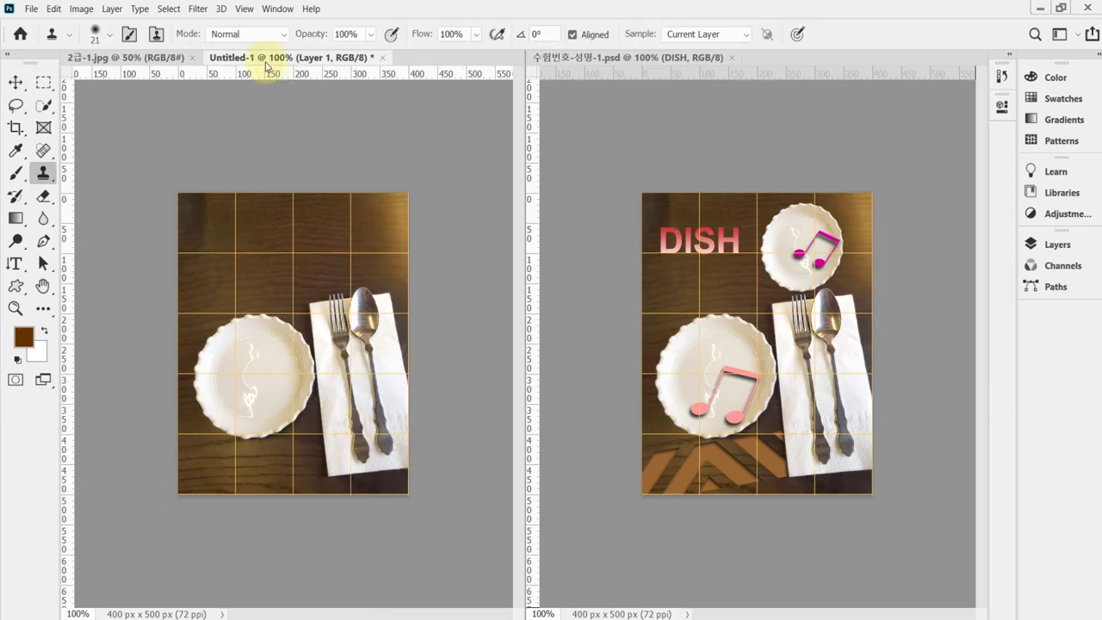
{"action": "key", "text": "ctrl+shift+s"}
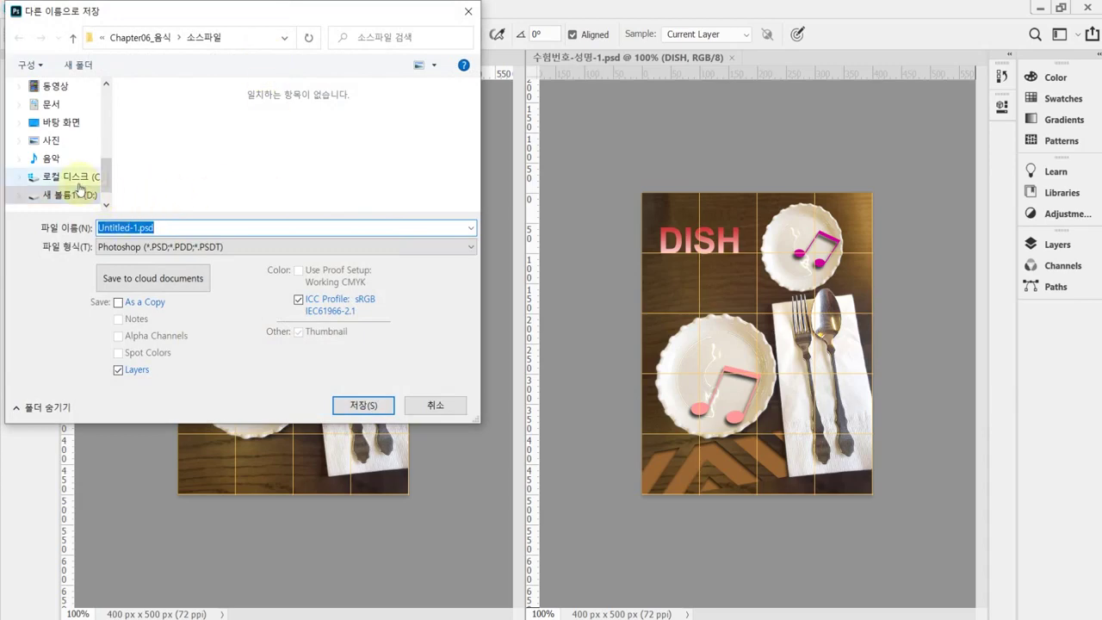
{"action": "left_click", "coordinate": [60, 129]}
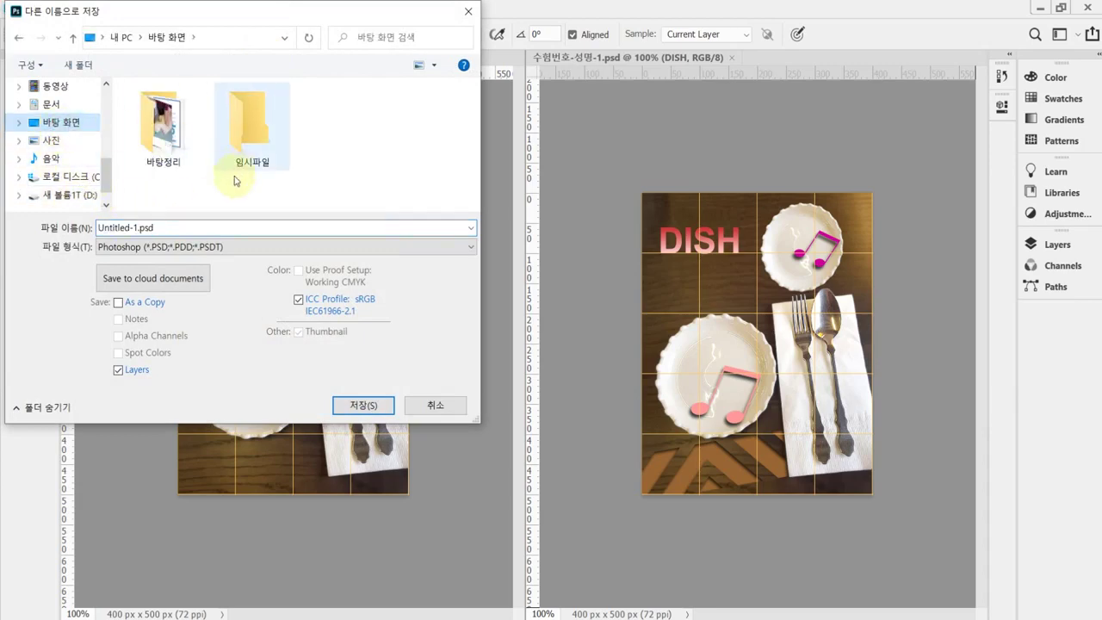
{"action": "left_click", "coordinate": [257, 129]}
{"action": "double_click", "coordinate": [257, 130]}
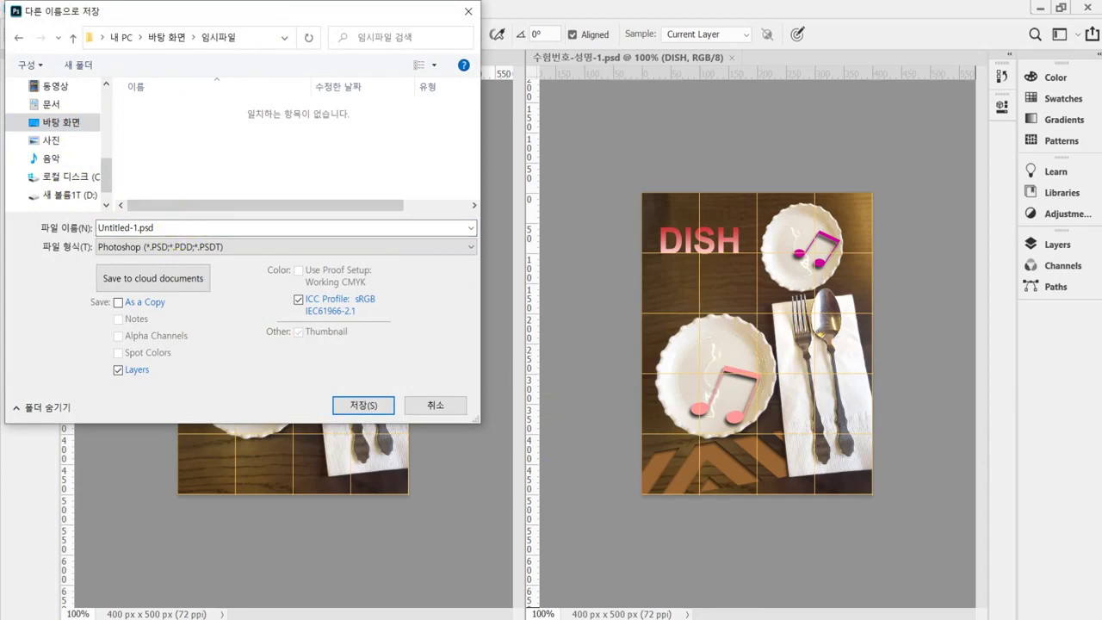
Switch to Acrobat Reader and copy the file name 수험번호-성명-1 from the file-saving rules in the exam PDF
{"action": "key", "text": "alt+Tab"}
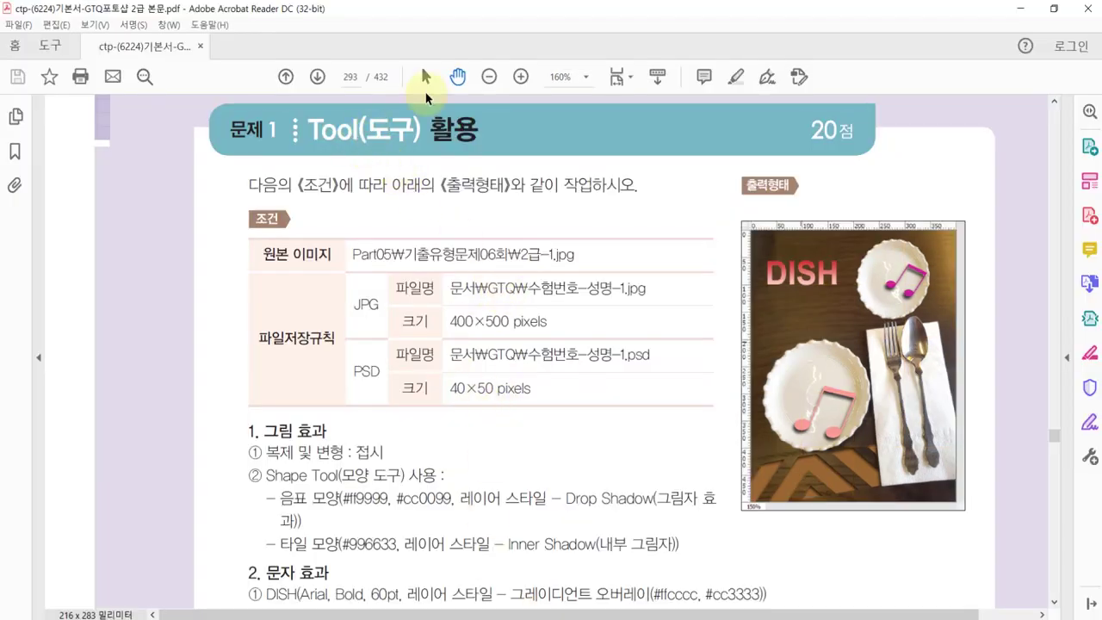
{"action": "left_click", "coordinate": [424, 77]}
{"action": "left_click_drag", "start_coordinate": [529, 289], "coordinate": [624, 293]}
{"action": "key", "text": "ctrl+c"}
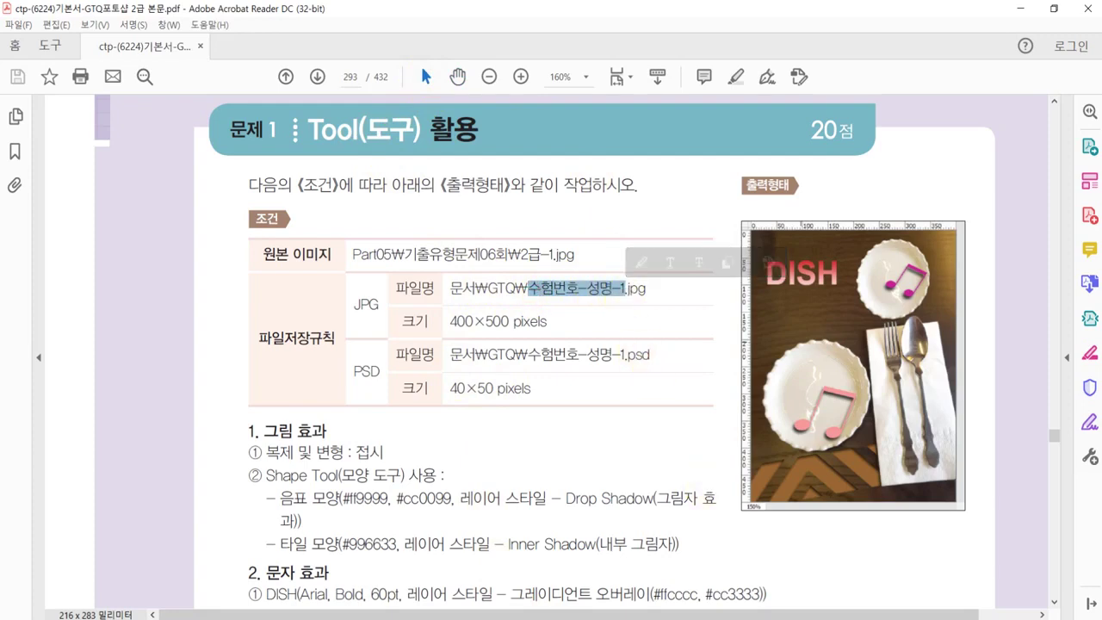
Switch back to Photoshop and save the document under the copied name 수험번호-성명-1 in Photoshop format
{"action": "key", "text": "alt+Tab"}
{"action": "left_click", "coordinate": [174, 229]}
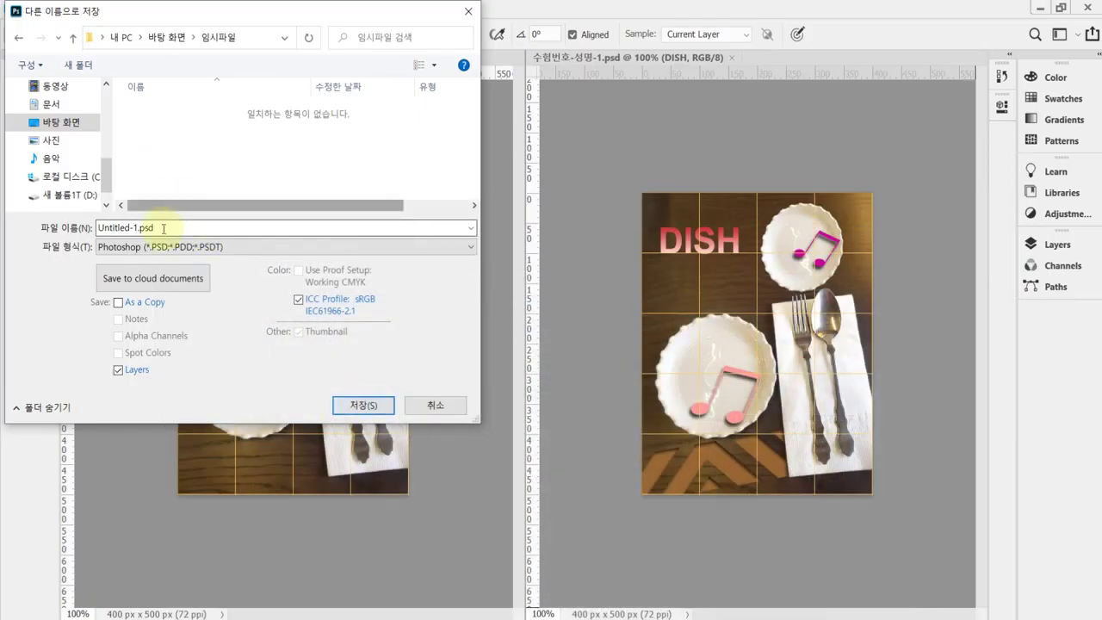
{"action": "key", "text": "ctrl+a"}
{"action": "key", "text": "ctrl+v"}
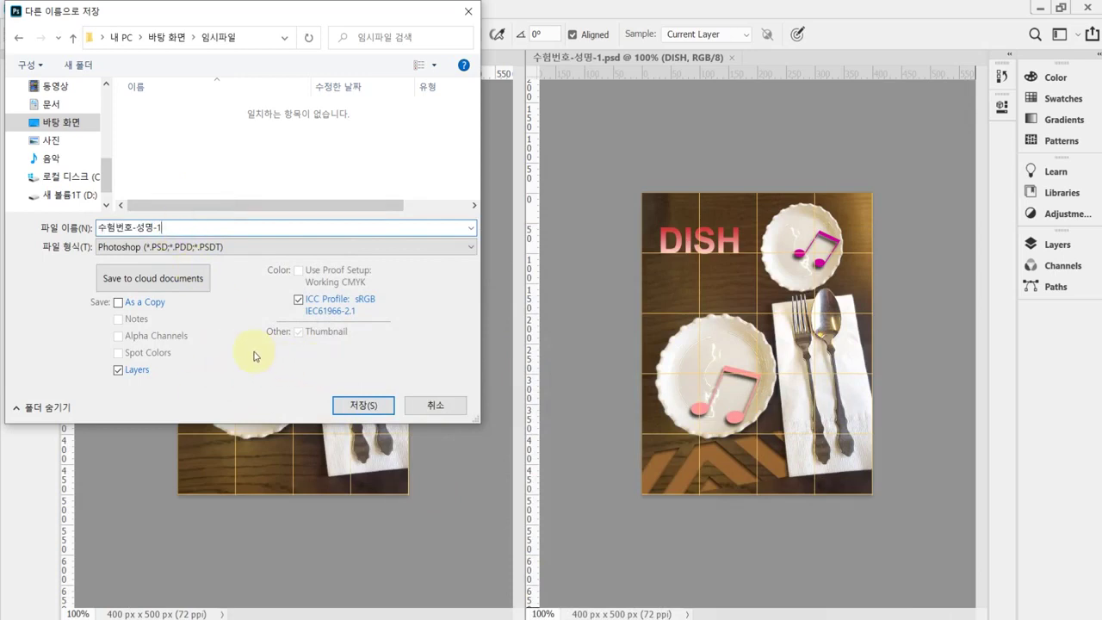
{"action": "left_click", "coordinate": [360, 405]}
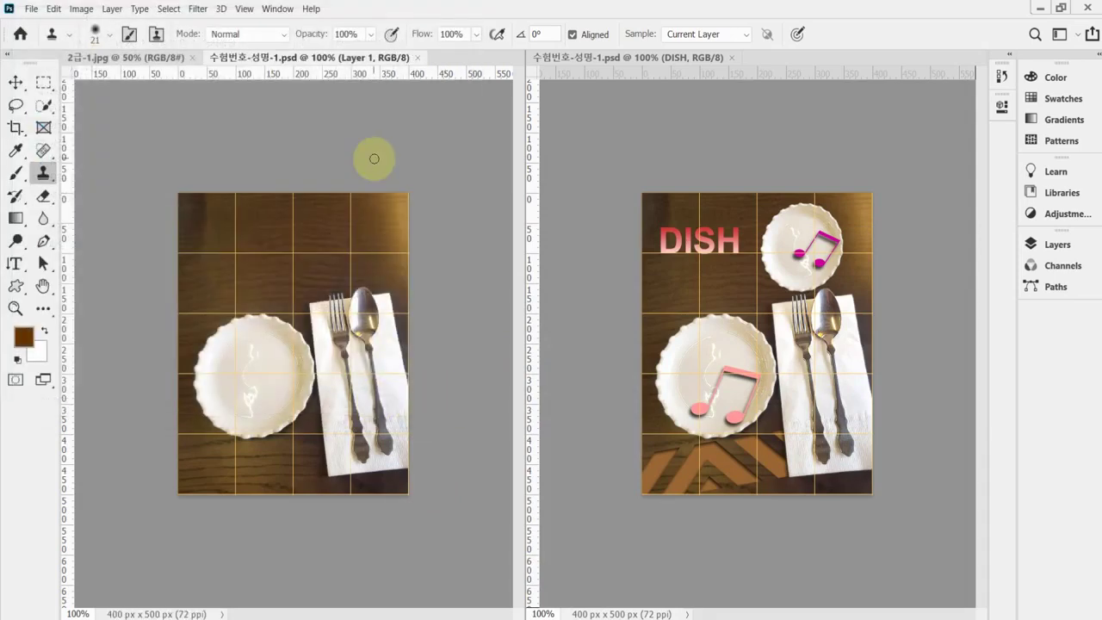
Select the whole white plate in the photo with the Quick Selection tool
{"action": "left_click", "coordinate": [43, 105]}
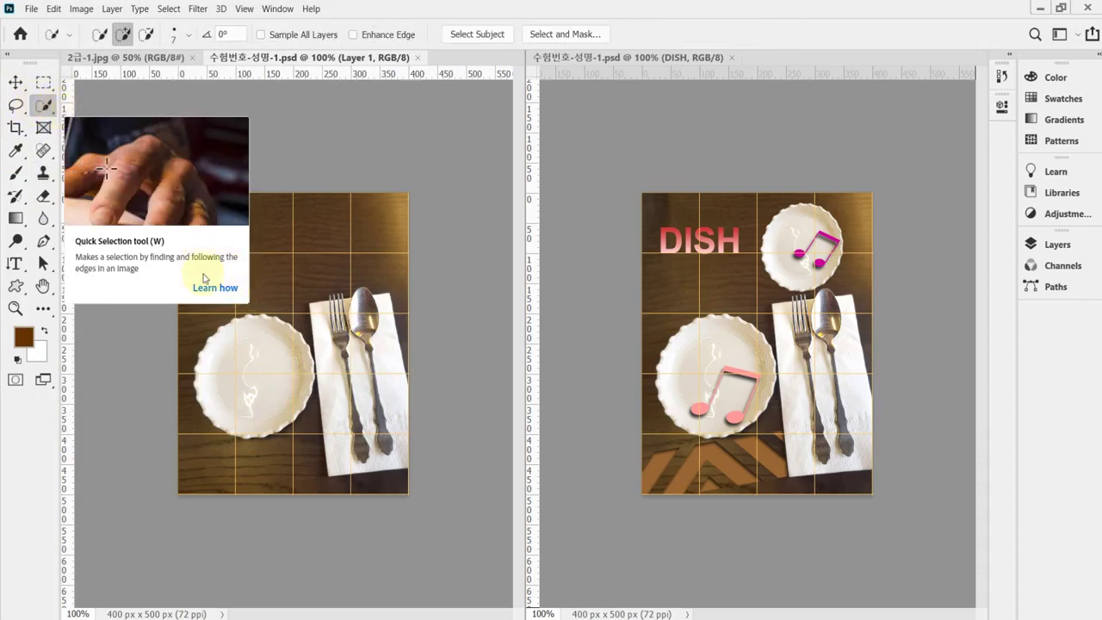
{"action": "right_click", "coordinate": [44, 105]}
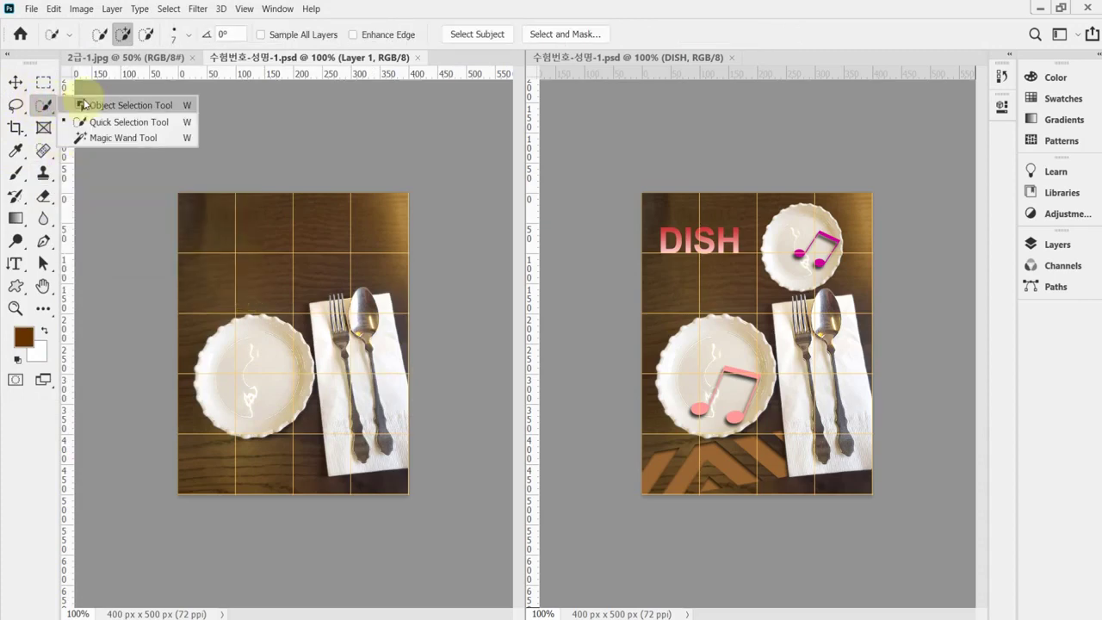
{"action": "left_click", "coordinate": [95, 118]}
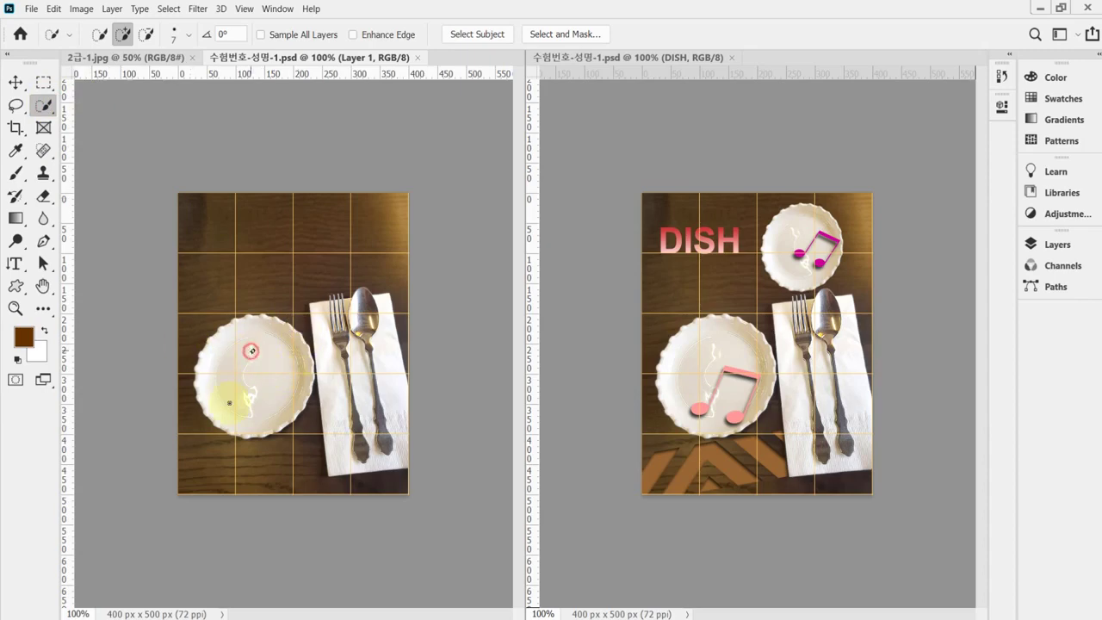
{"action": "left_click", "coordinate": [270, 399]}
{"action": "scroll", "coordinate": [270, 399], "scroll_direction": "up", "scroll_amount": 1}
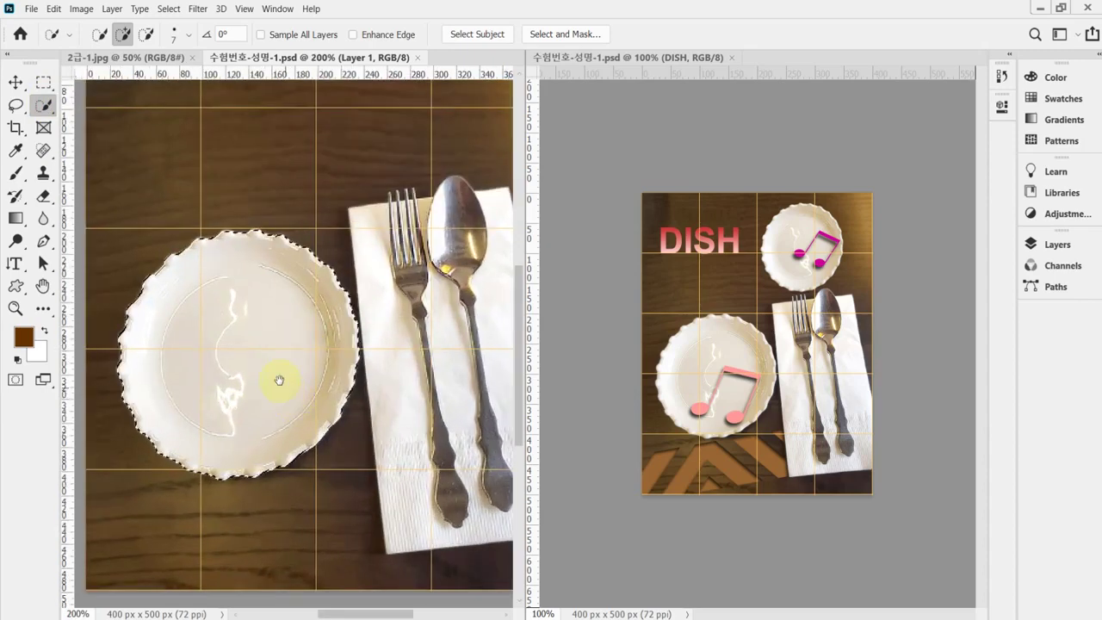
{"action": "left_click", "coordinate": [234, 402]}
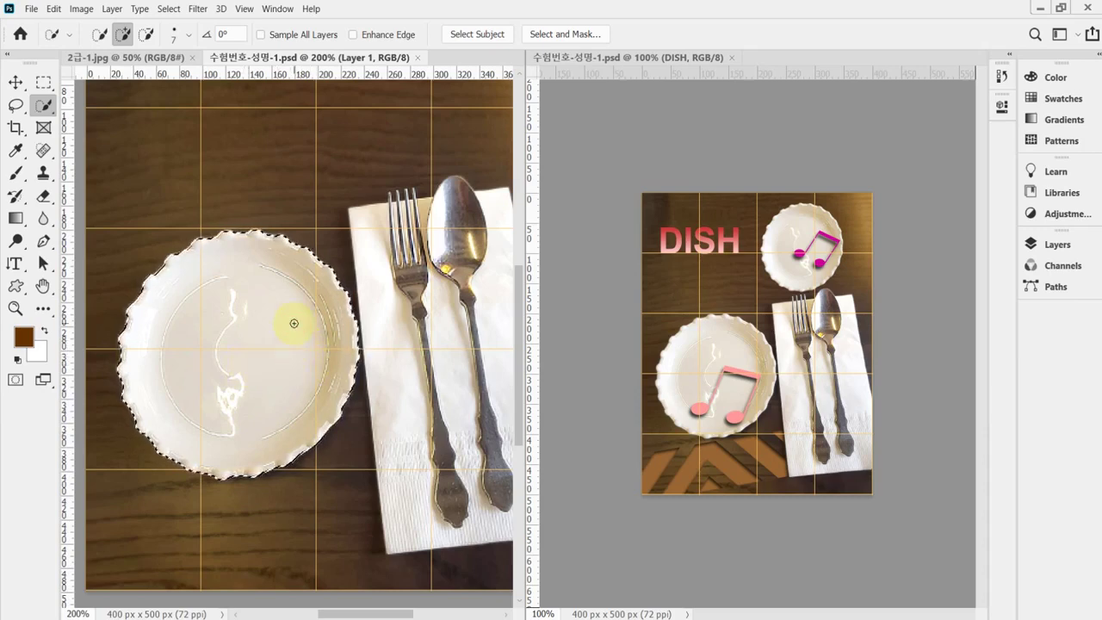
Copy the selected plate to a new layer, scale the copy to about 68% and move it above the fork and spoon
{"action": "key", "text": "ctrl+j"}
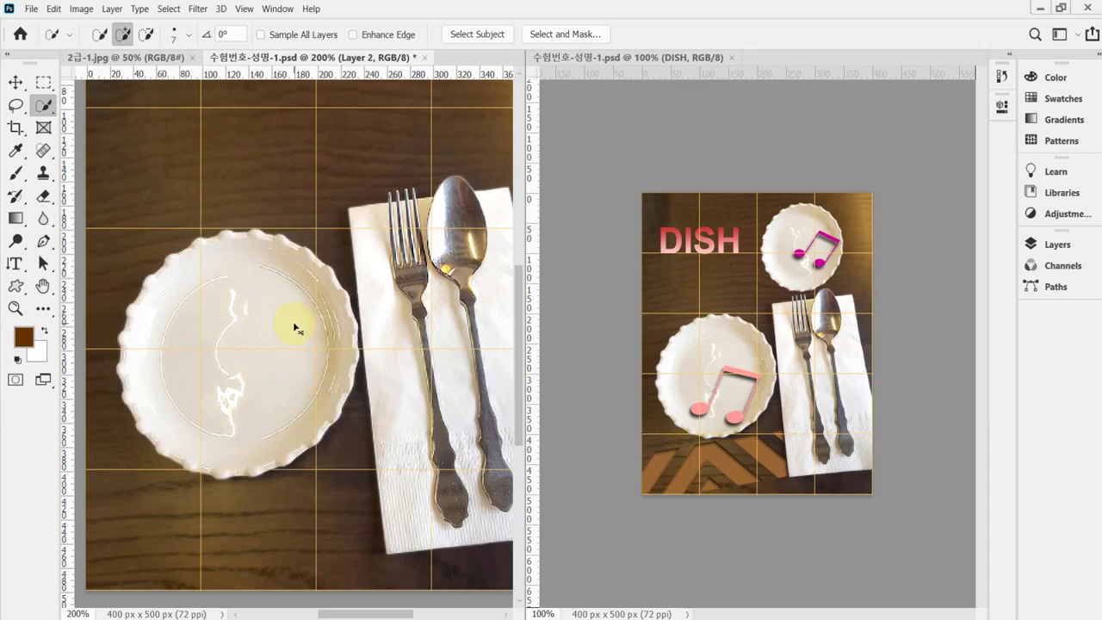
{"action": "key", "text": "ctrl+minus"}
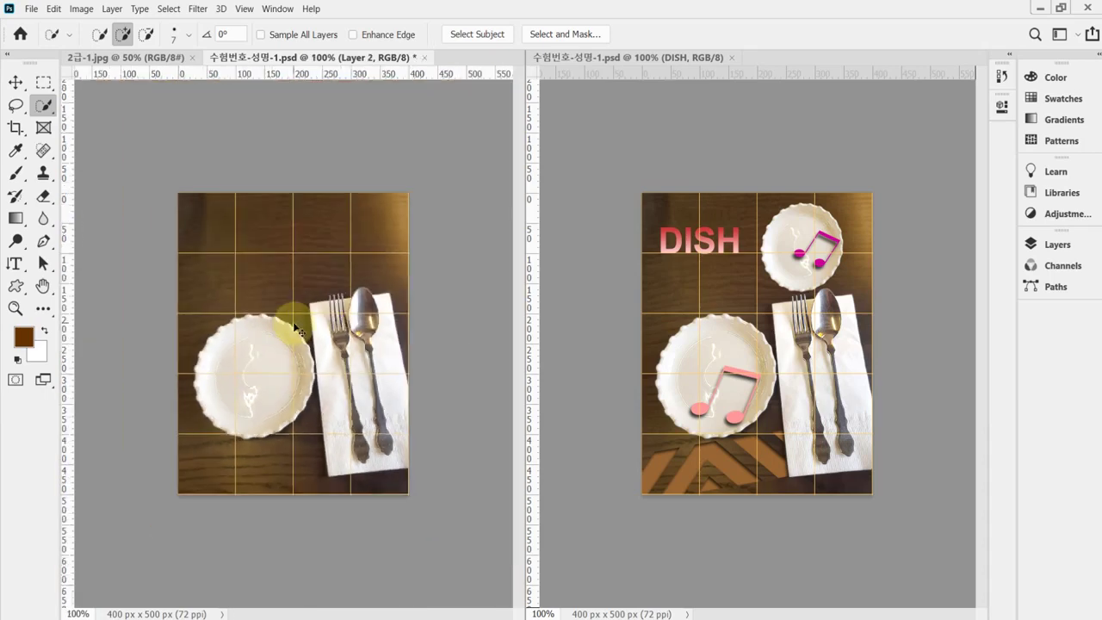
{"action": "key", "text": "ctrl+t"}
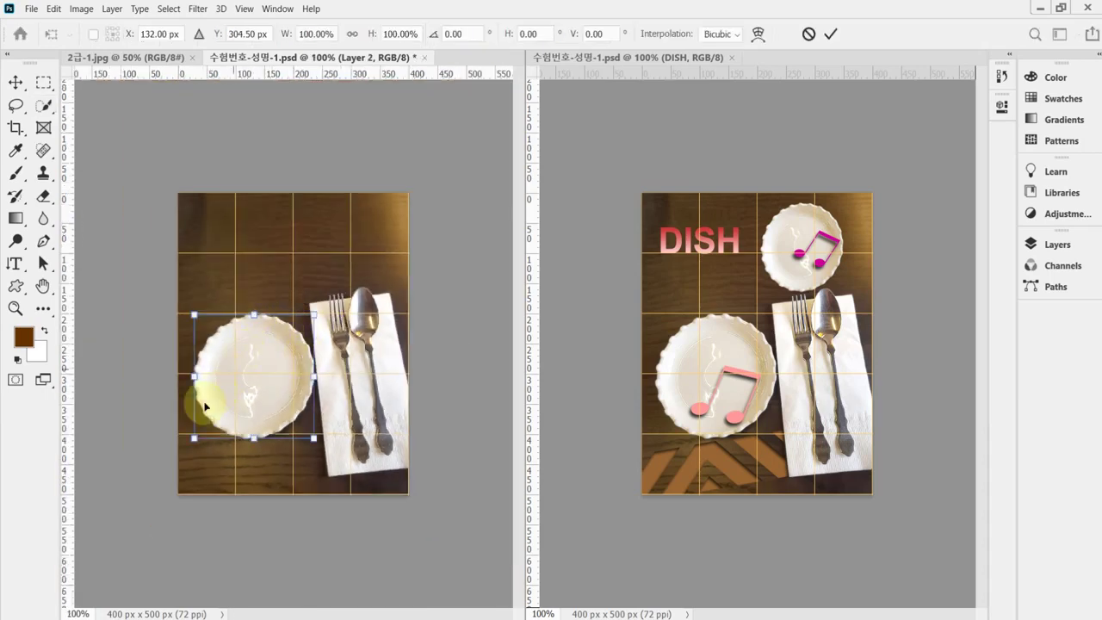
{"action": "left_click_drag", "start_coordinate": [233, 411], "coordinate": [292, 273]}
{"action": "left_click_drag", "start_coordinate": [337, 225], "coordinate": [340, 236]}
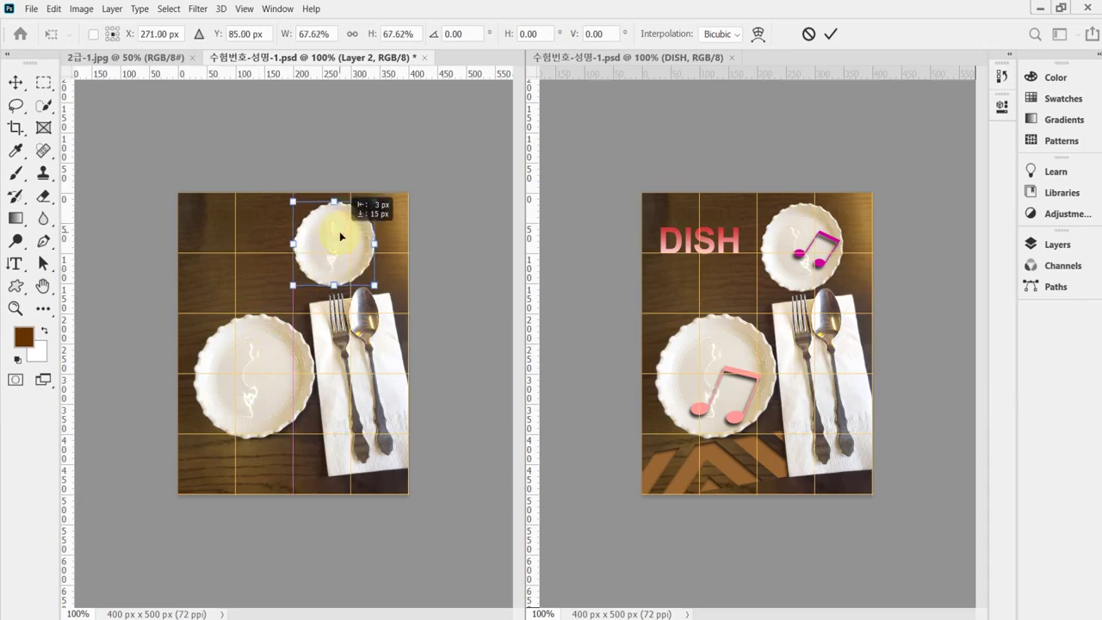
Rotate the small plate copy about -17.6° and enlarge it to about 70% above the cutlery, then save the document
{"action": "left_click_drag", "start_coordinate": [425, 322], "coordinate": [439, 293]}
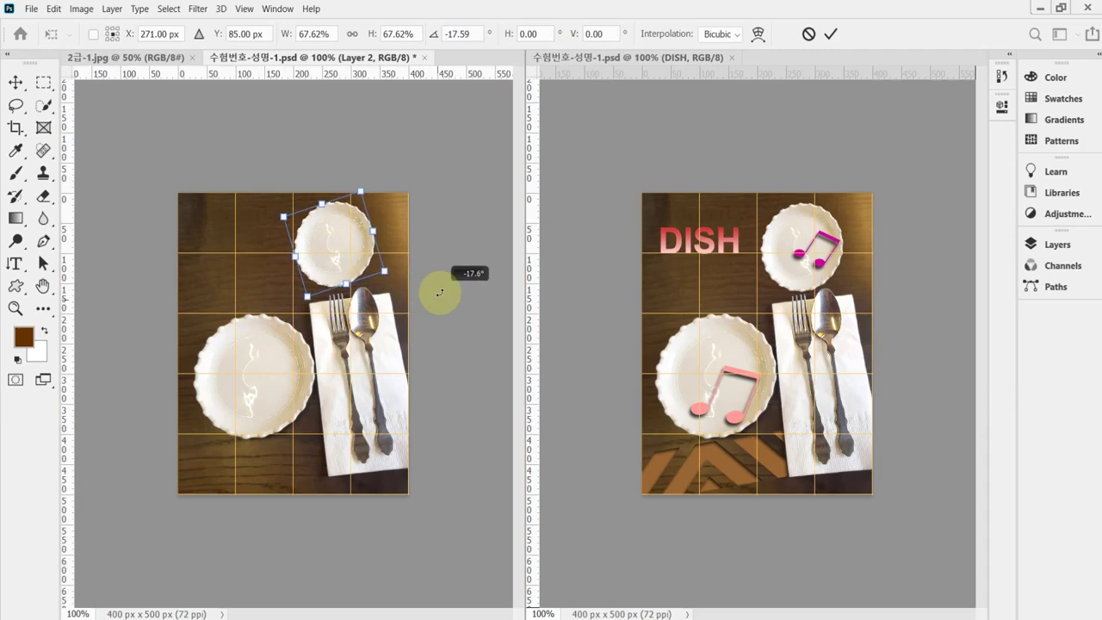
{"action": "left_click_drag", "start_coordinate": [439, 293], "coordinate": [439, 292]}
{"action": "left_click_drag", "start_coordinate": [385, 270], "coordinate": [365, 268]}
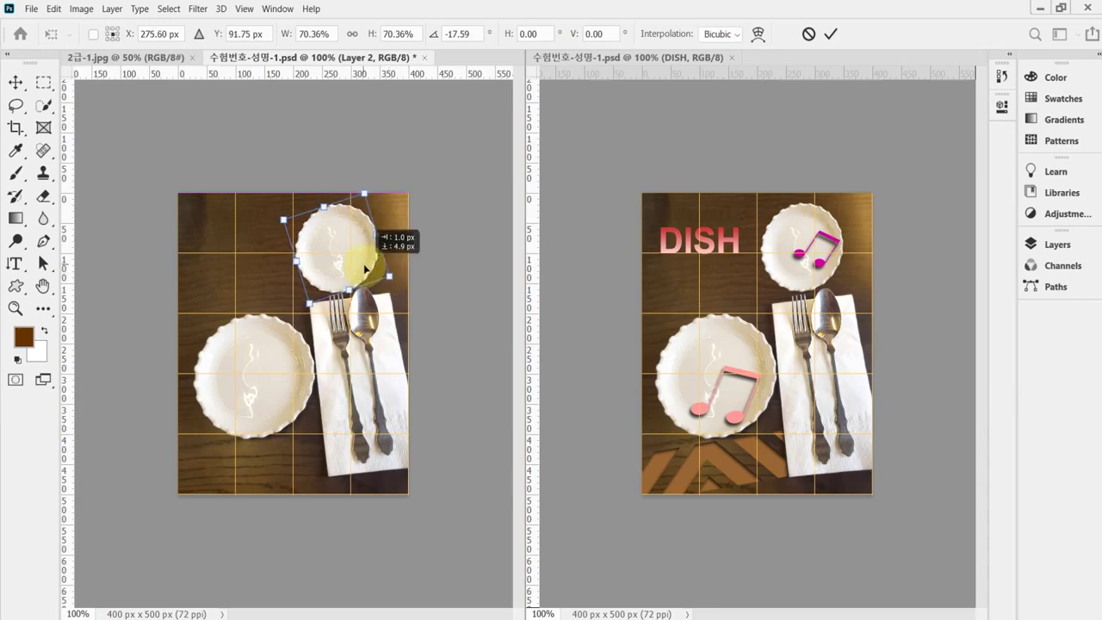
{"action": "key", "text": "Return"}
{"action": "key", "text": "w"}
{"action": "key", "text": "ctrl+s"}
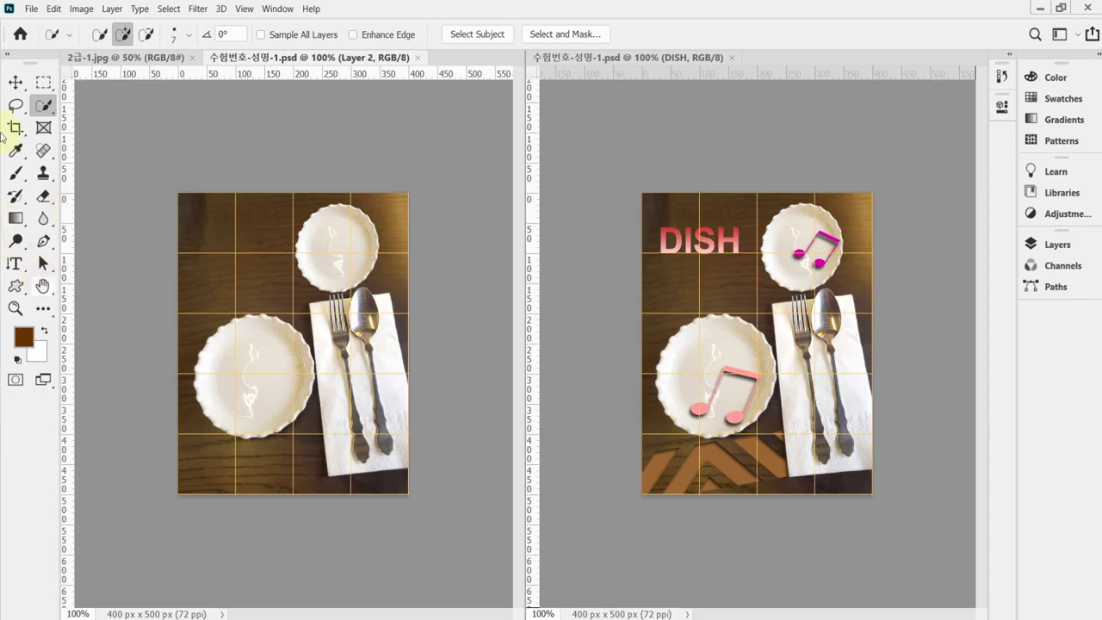
Activate the Custom Shape tool and reset all tools to their default settings
{"action": "left_click", "coordinate": [16, 286]}
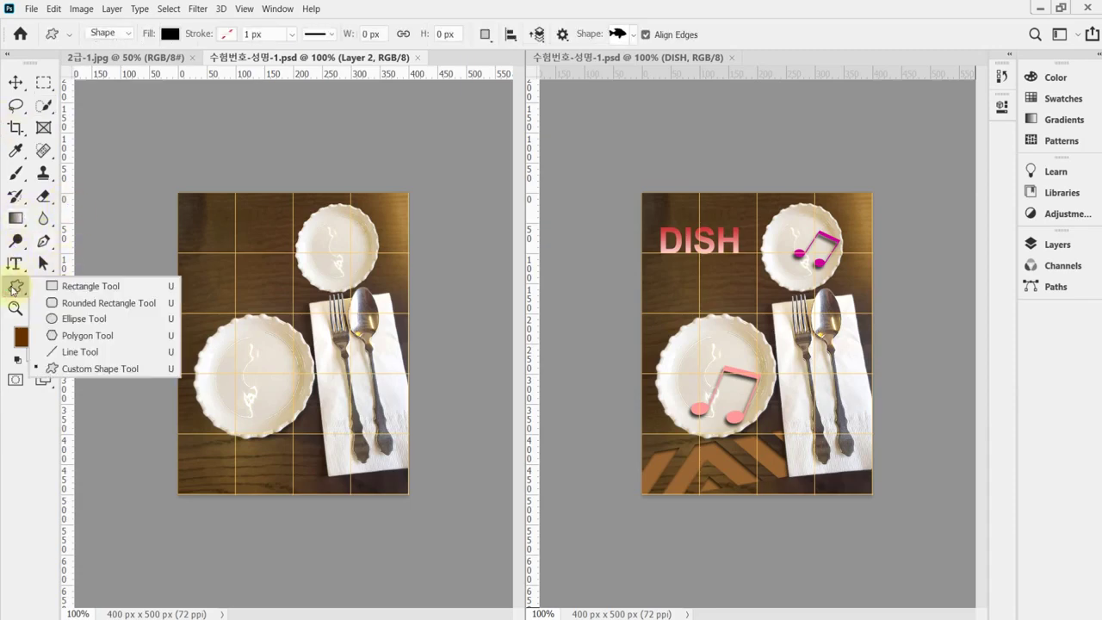
{"action": "left_click", "coordinate": [144, 369]}
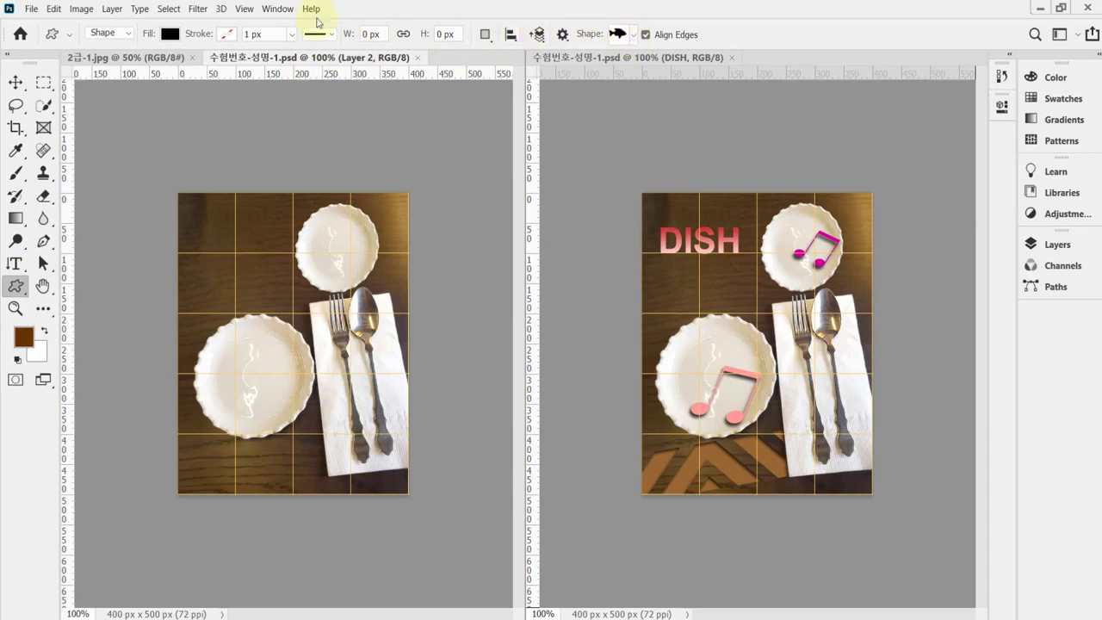
{"action": "right_click", "coordinate": [52, 37]}
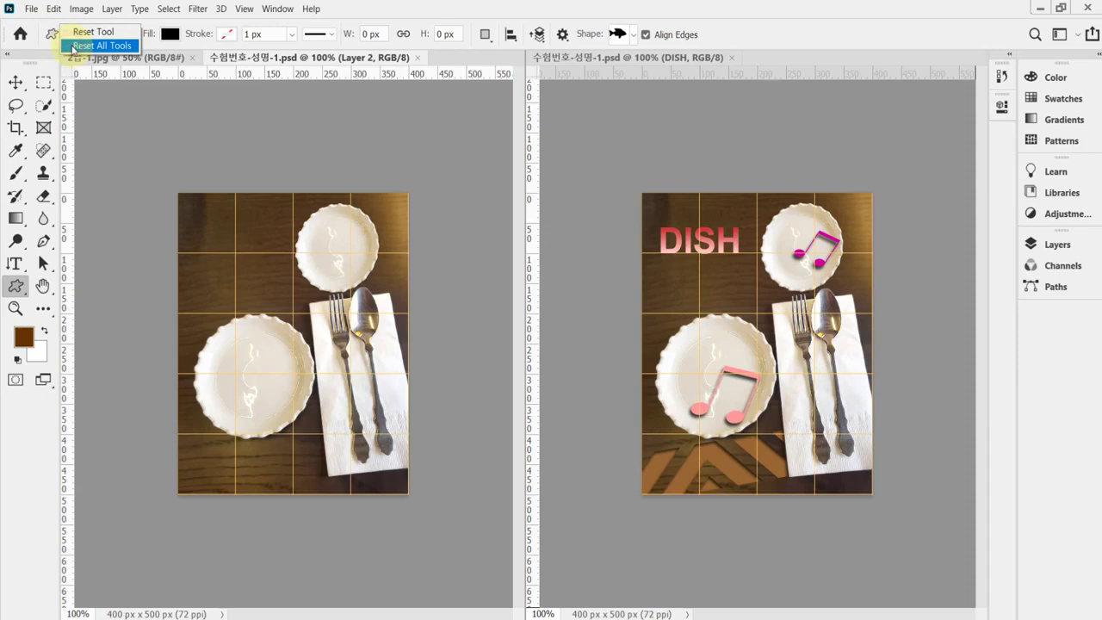
{"action": "left_click", "coordinate": [73, 47]}
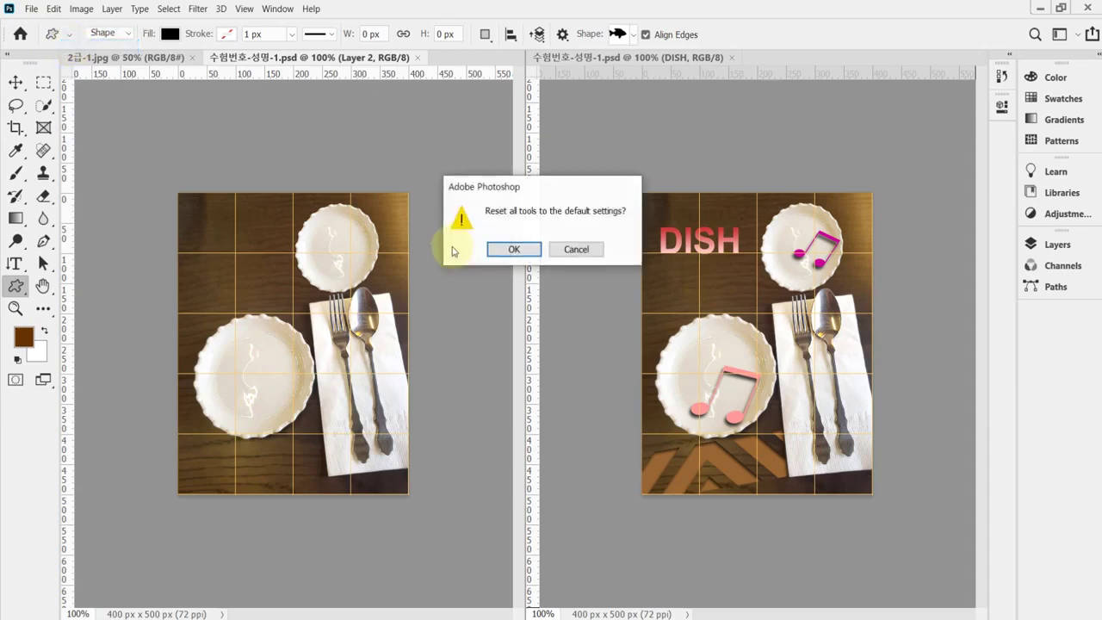
{"action": "left_click", "coordinate": [513, 250]}
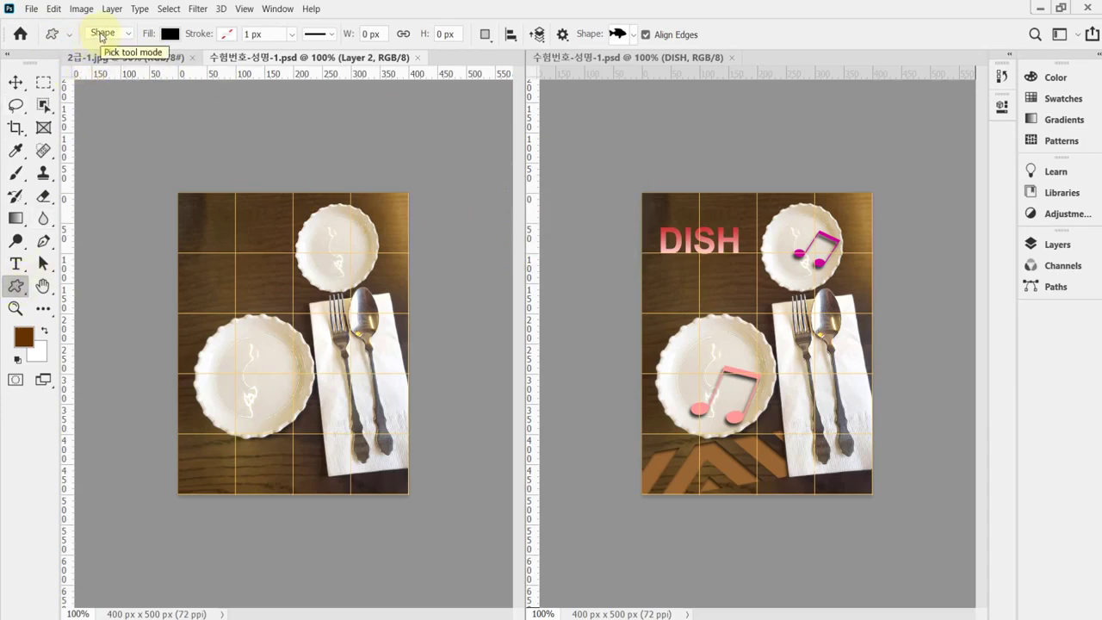
Set the custom shape's fill to the pink colour f99
{"action": "left_click", "coordinate": [170, 36]}
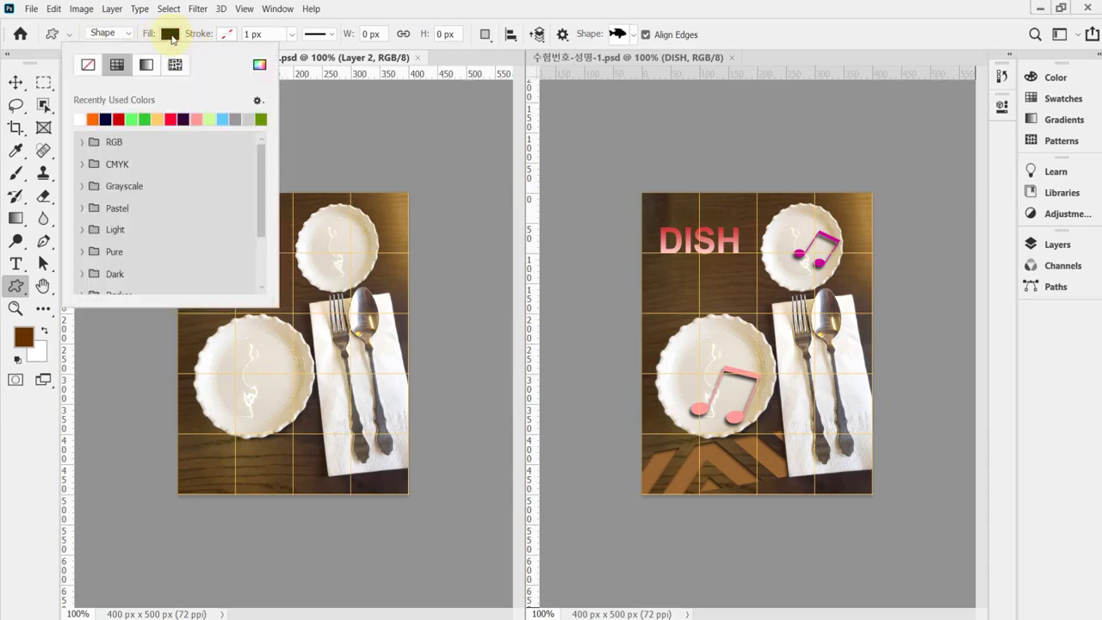
{"action": "left_click", "coordinate": [260, 65]}
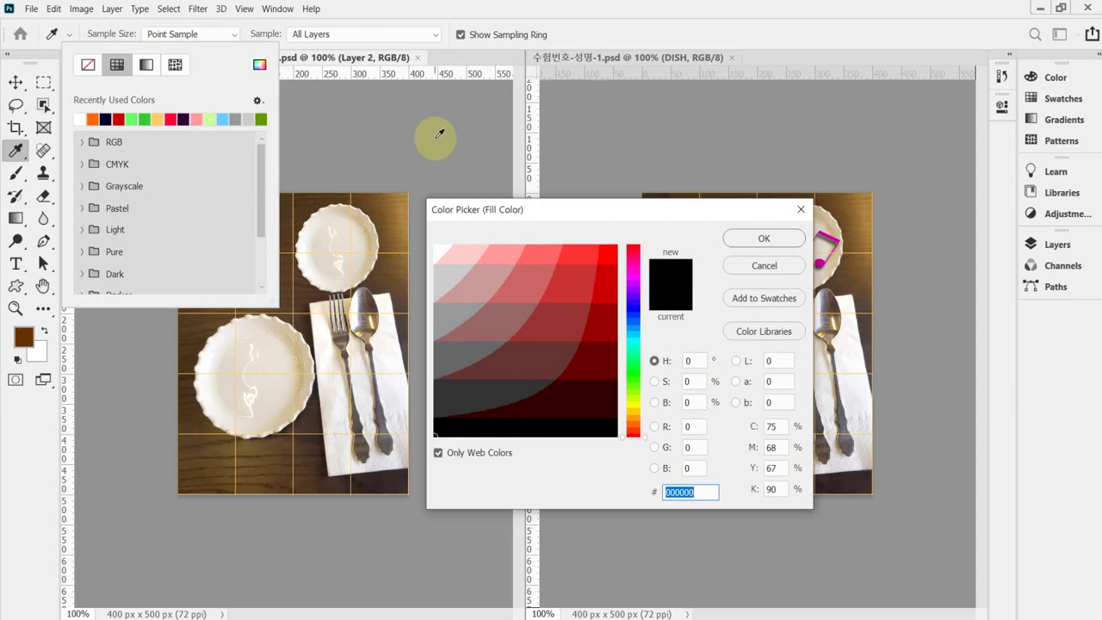
{"action": "type", "text": "f"}
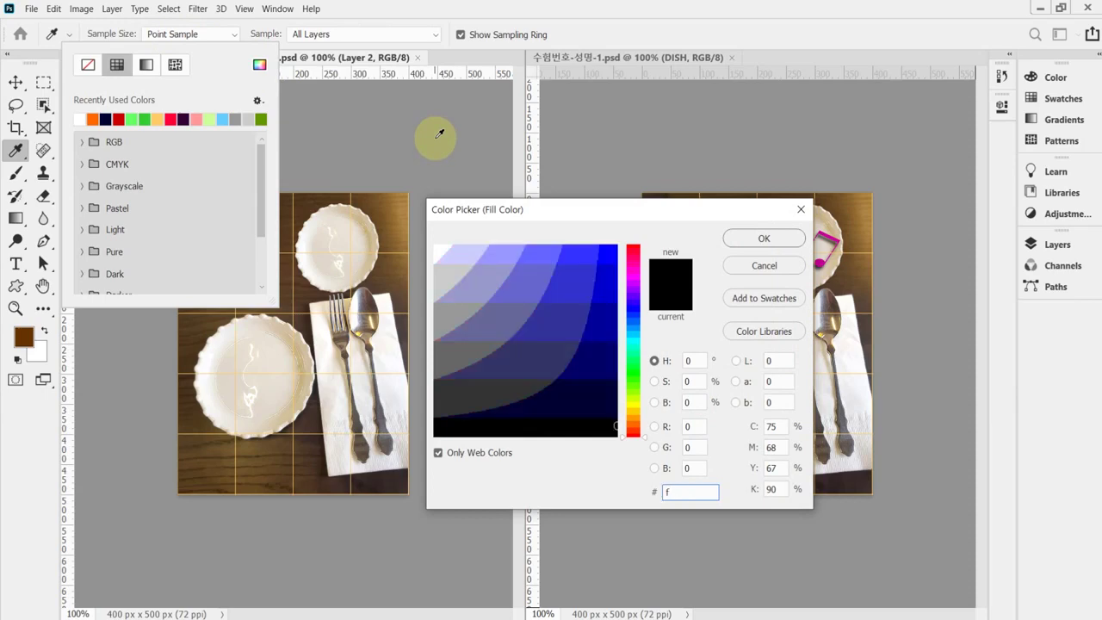
{"action": "type", "text": "99"}
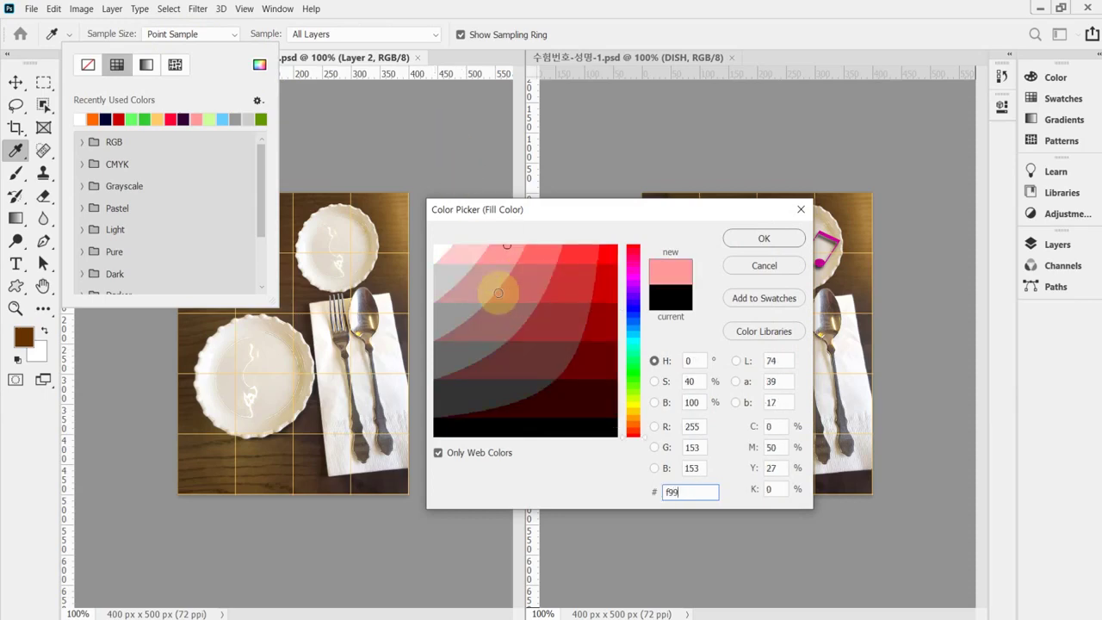
{"action": "left_click", "coordinate": [746, 243]}
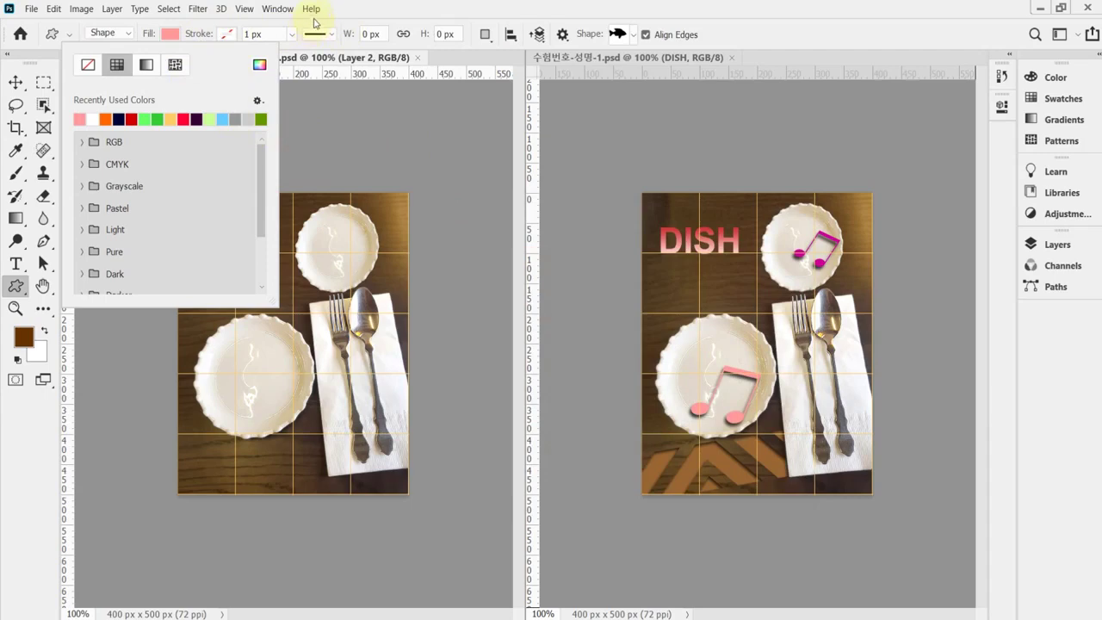
{"action": "left_click", "coordinate": [407, 15]}
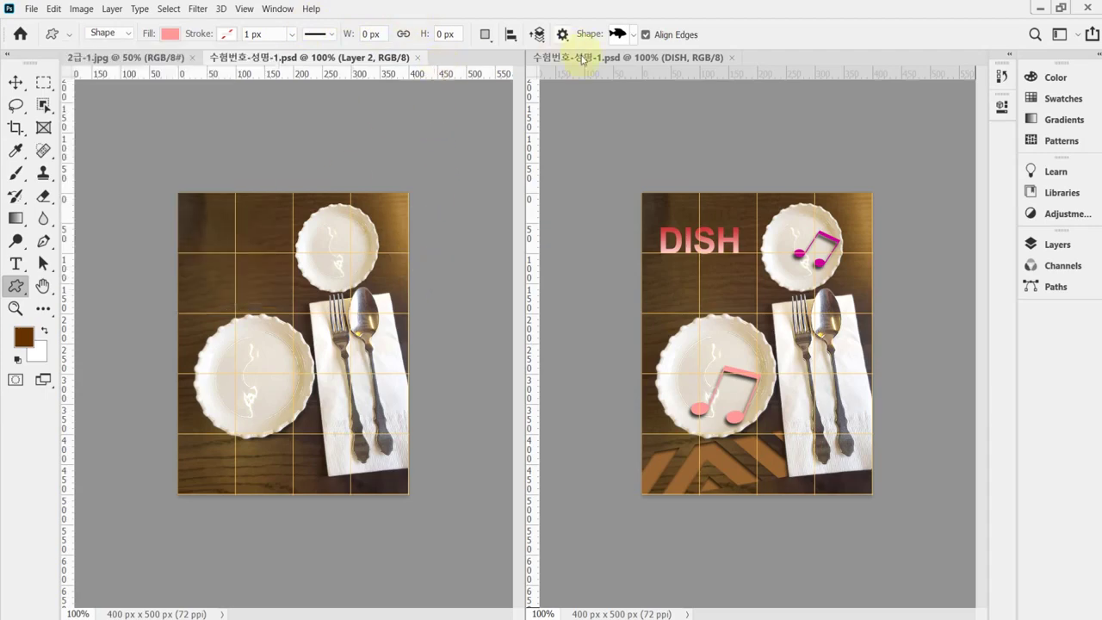
Choose the beamed eighth notes custom shape from the Music group of All Legacy Default Shapes
{"action": "left_click", "coordinate": [635, 38]}
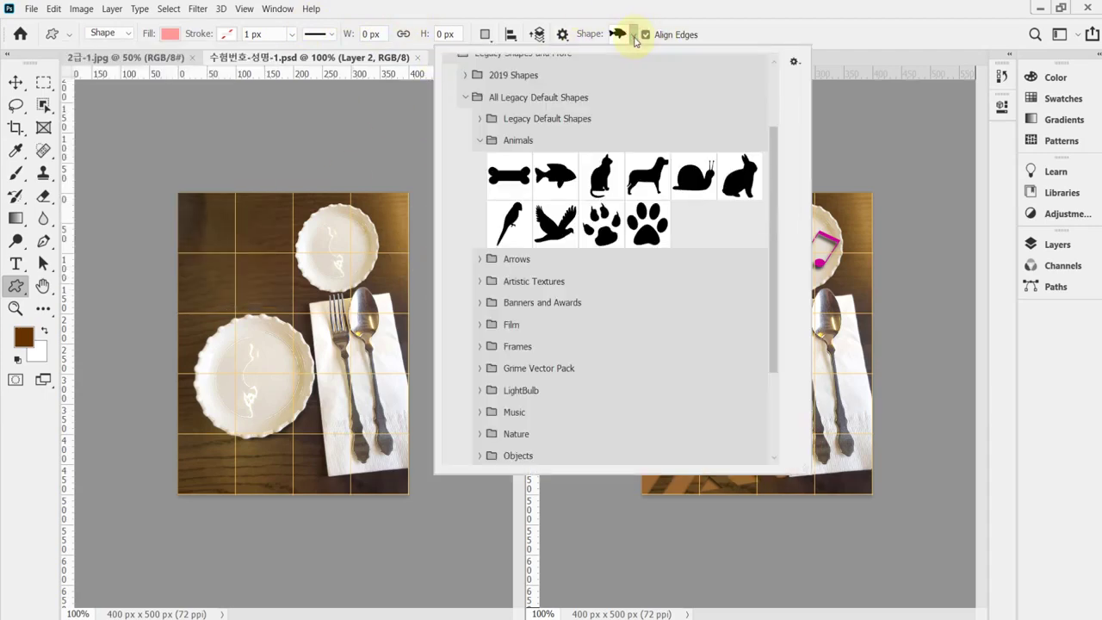
{"action": "left_click", "coordinate": [474, 142]}
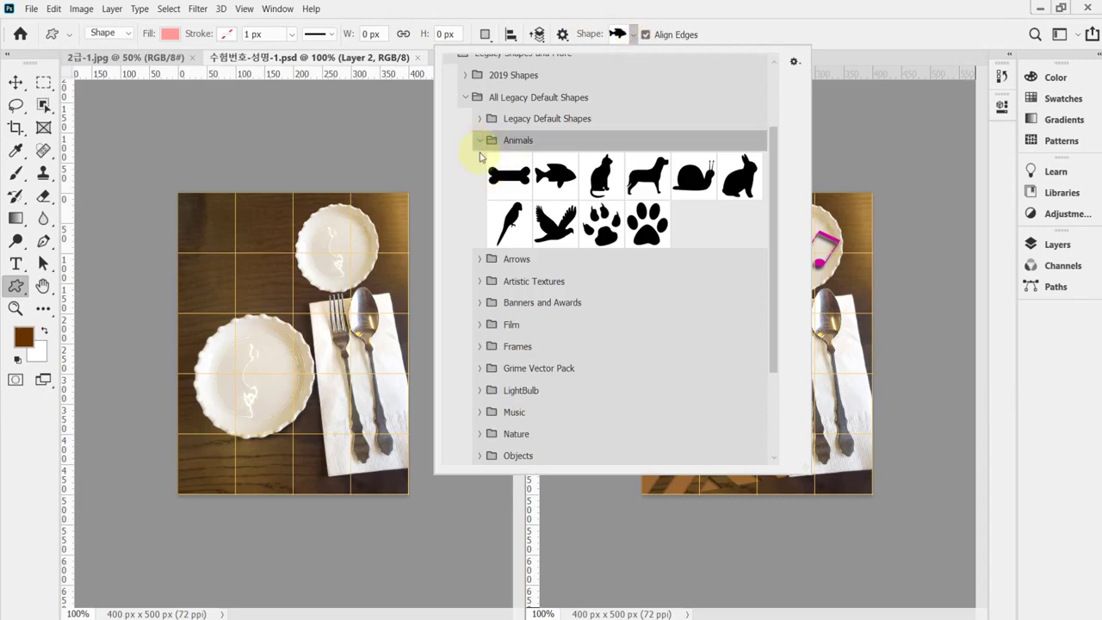
{"action": "left_click", "coordinate": [477, 142]}
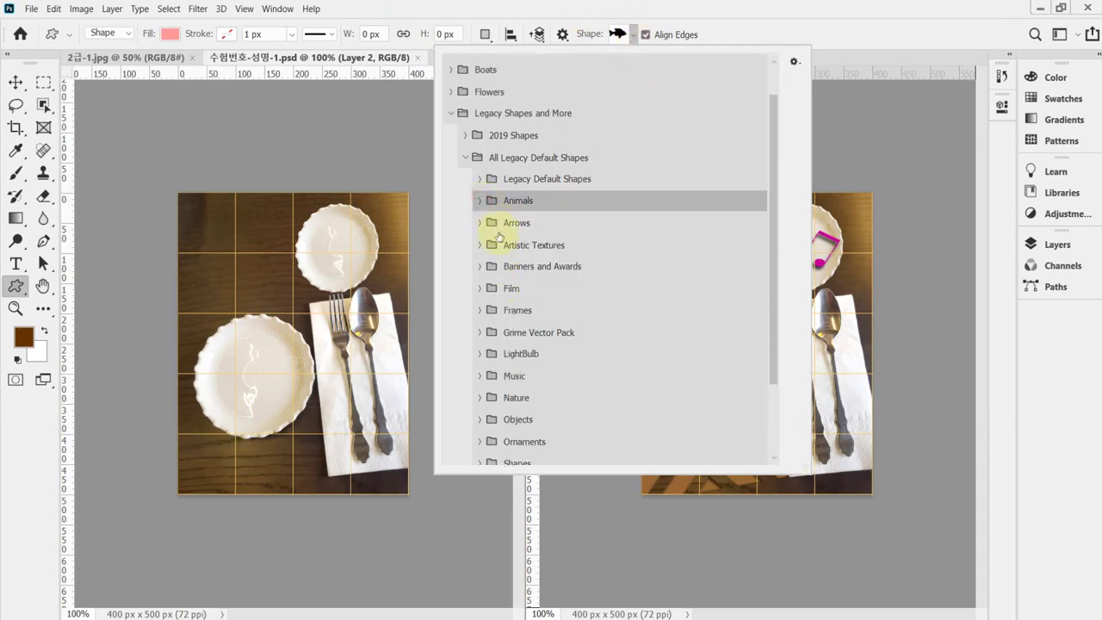
{"action": "left_click", "coordinate": [452, 111]}
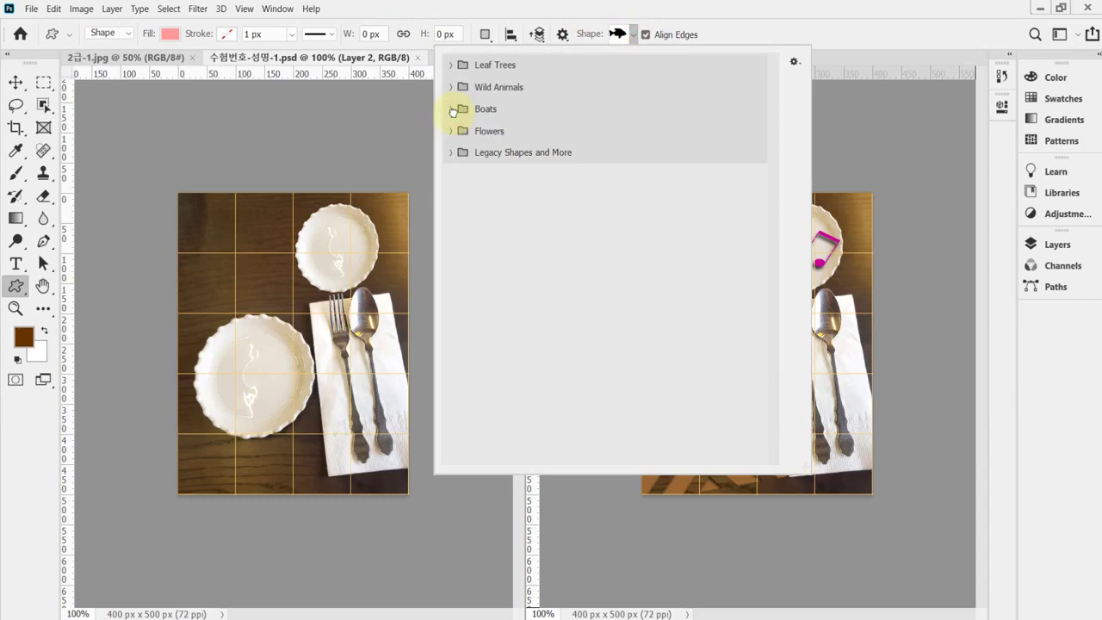
{"action": "left_click", "coordinate": [452, 153]}
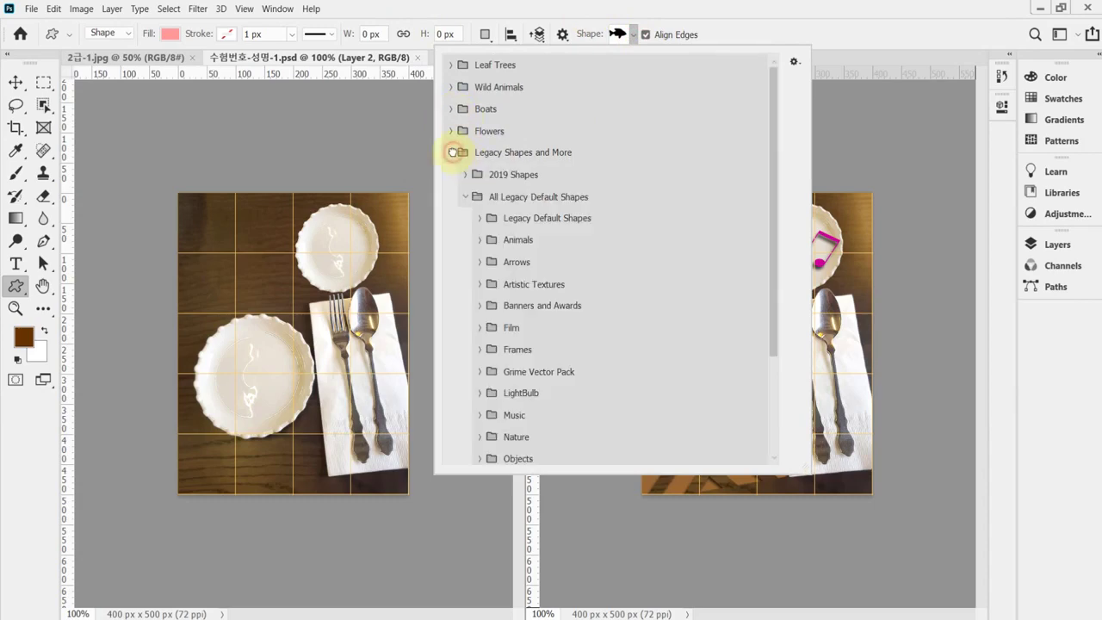
{"action": "left_click", "coordinate": [466, 198]}
{"action": "left_click", "coordinate": [466, 198]}
{"action": "scroll", "coordinate": [543, 330], "scroll_direction": "down", "scroll_amount": 1}
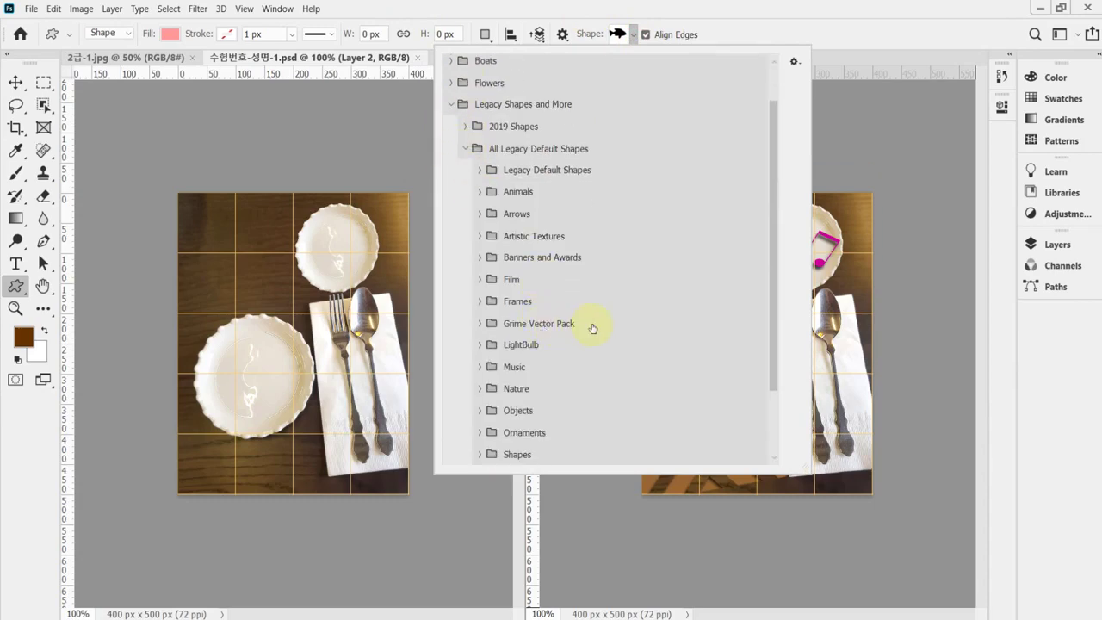
{"action": "scroll", "coordinate": [494, 367], "scroll_direction": "down", "scroll_amount": 2}
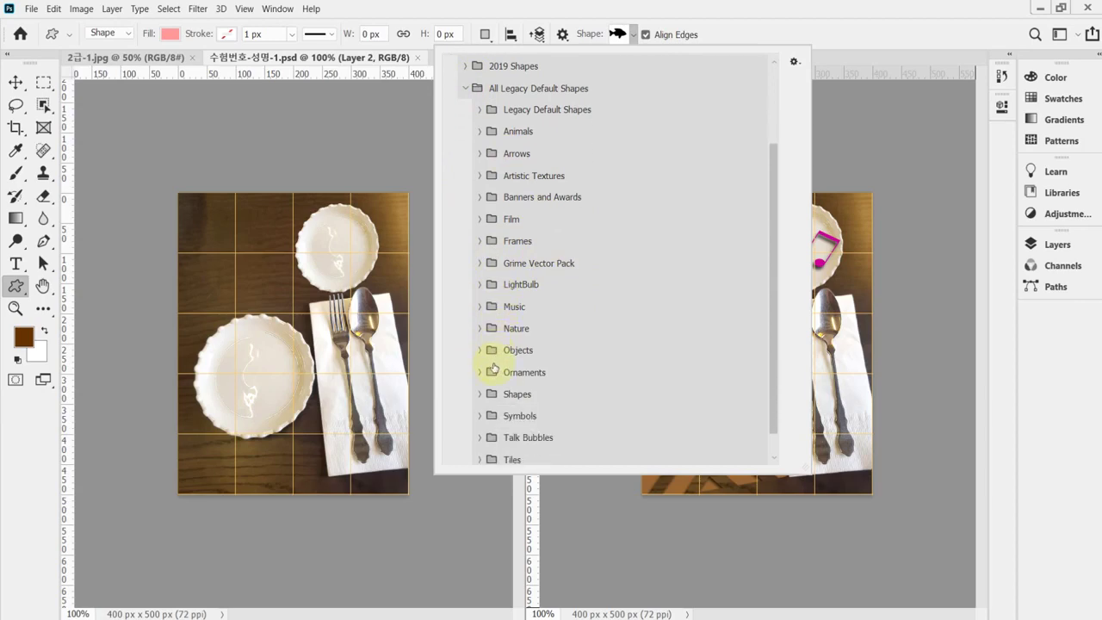
{"action": "left_click", "coordinate": [480, 307]}
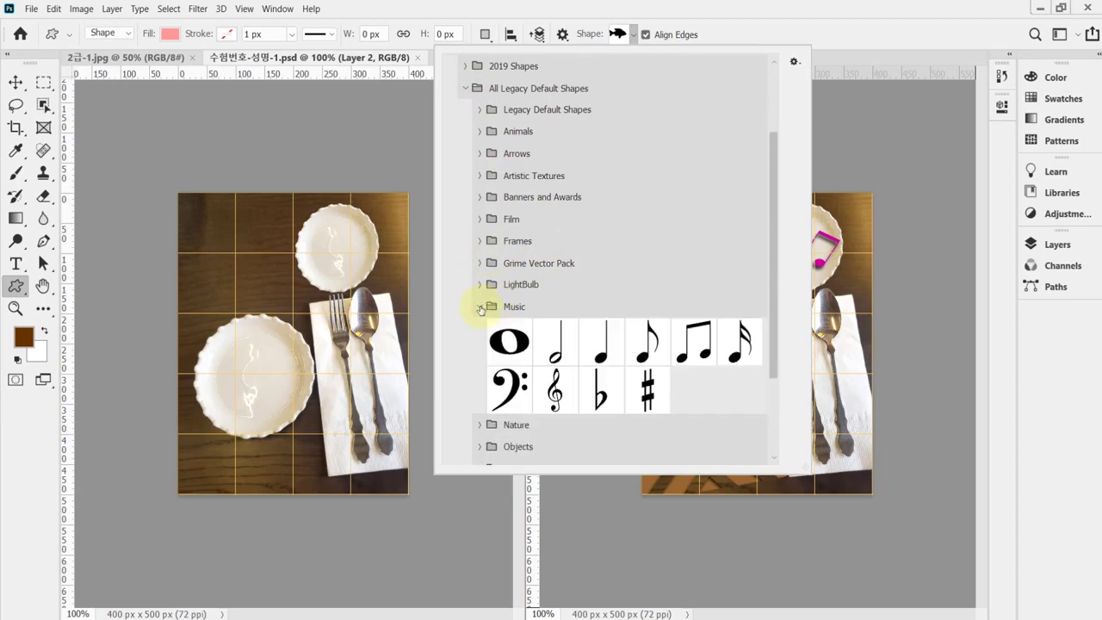
{"action": "left_click", "coordinate": [694, 349]}
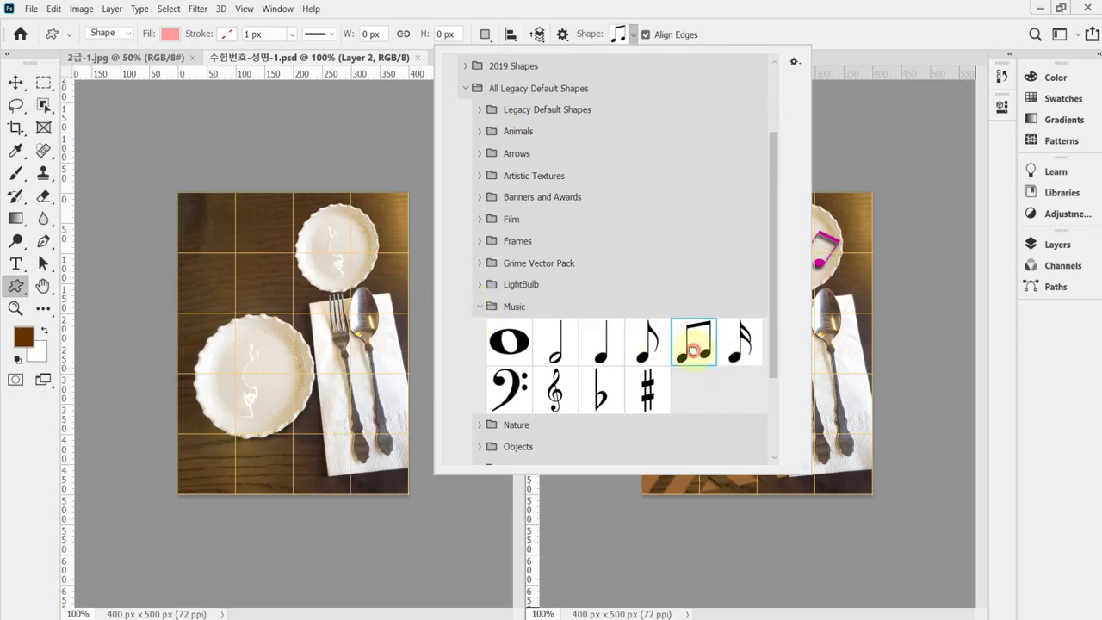
{"action": "left_click", "coordinate": [516, 13]}
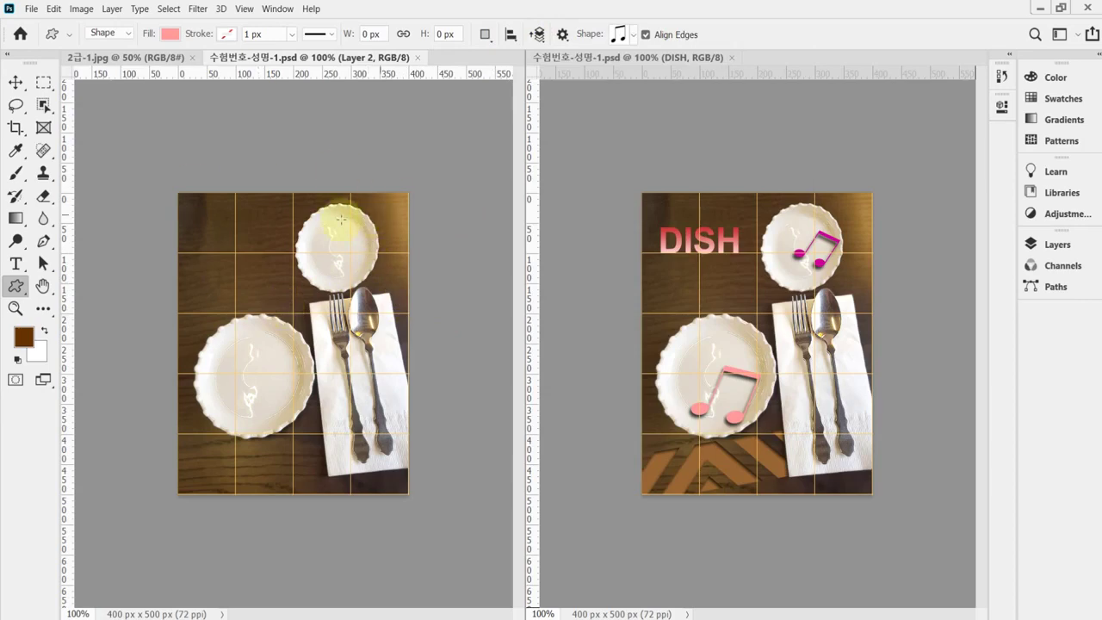
Draw a note shape about 86 × 102 px on the large plate and rotate it about 17.6° clockwise, adjusting its position and size
{"action": "left_click", "coordinate": [200, 382], "text": "ctrl"}
{"action": "left_click_drag", "start_coordinate": [276, 353], "coordinate": [395, 474]}
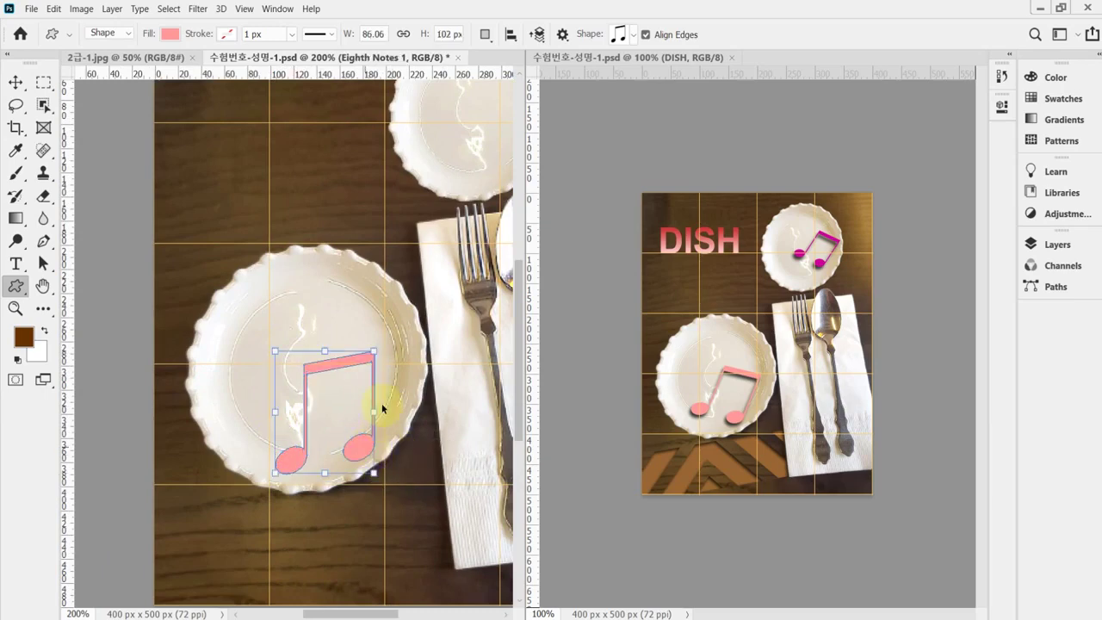
{"action": "key", "text": "ctrl+t"}
{"action": "left_click_drag", "start_coordinate": [393, 332], "coordinate": [393, 381]}
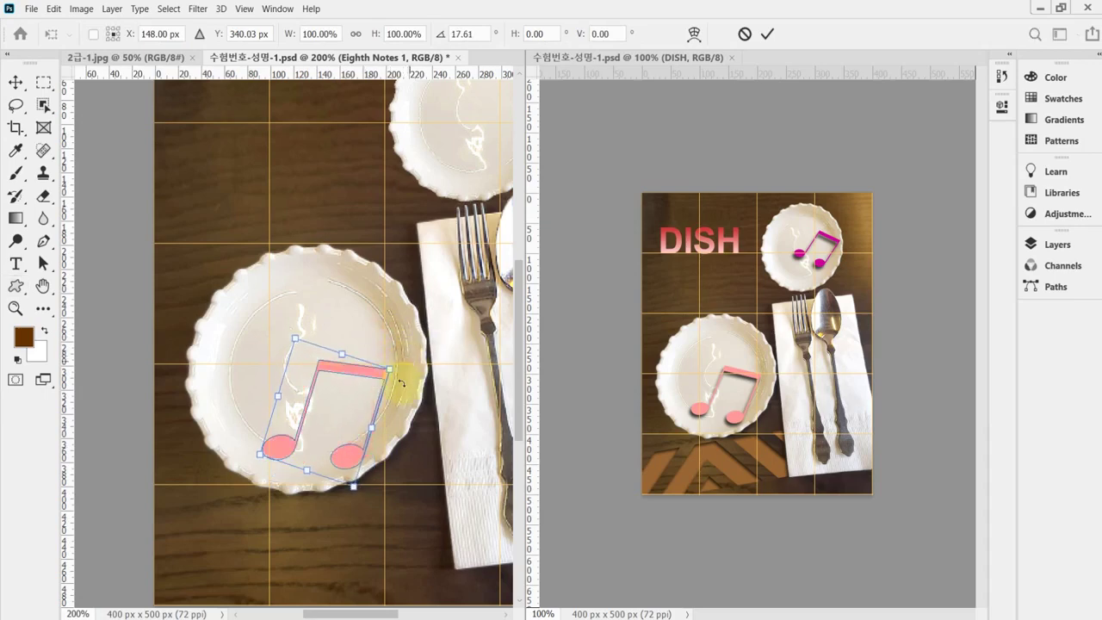
{"action": "left_click_drag", "start_coordinate": [289, 448], "coordinate": [278, 447]}
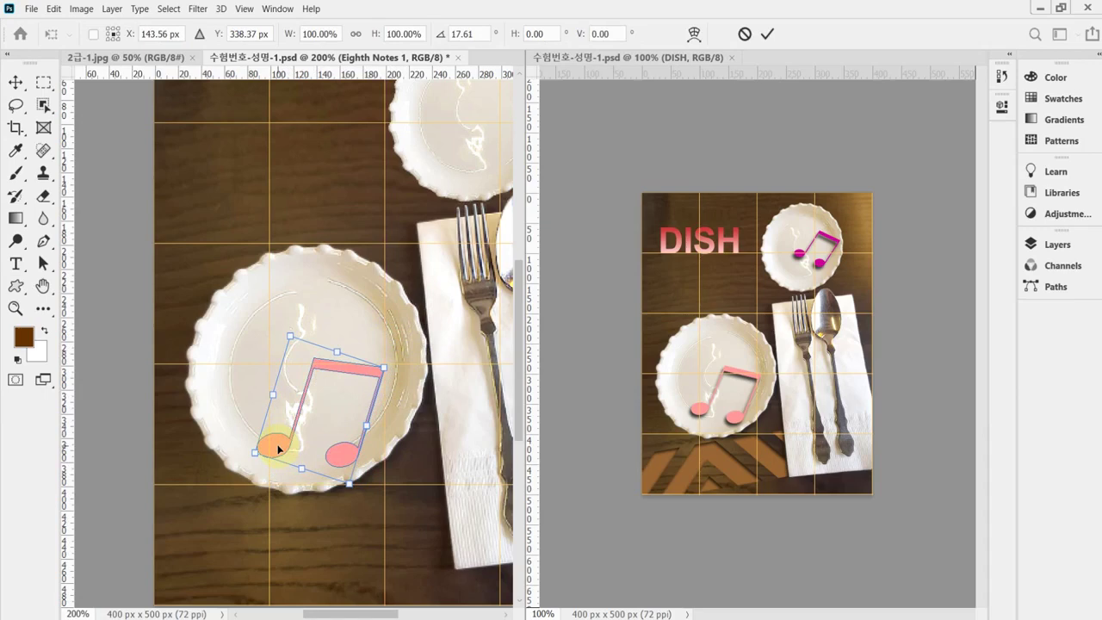
{"action": "left_click_drag", "start_coordinate": [293, 336], "coordinate": [289, 329]}
{"action": "key", "text": "Return"}
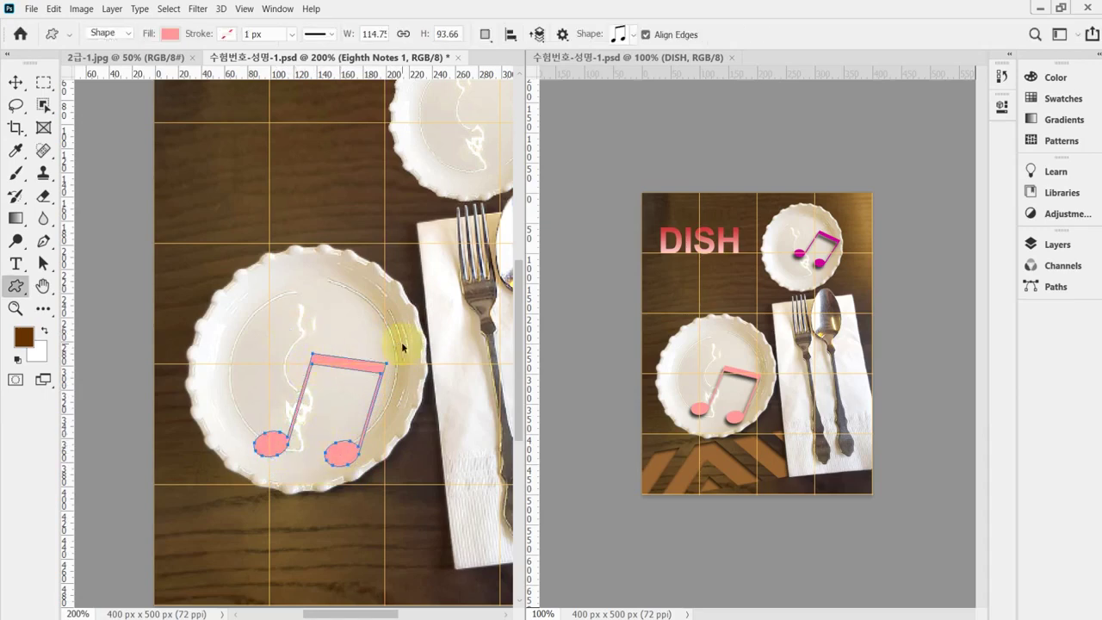
Add a drop shadow to the pink note shape with a 60° angle, 6 px distance and 6 px size
{"action": "left_click", "coordinate": [1058, 245]}
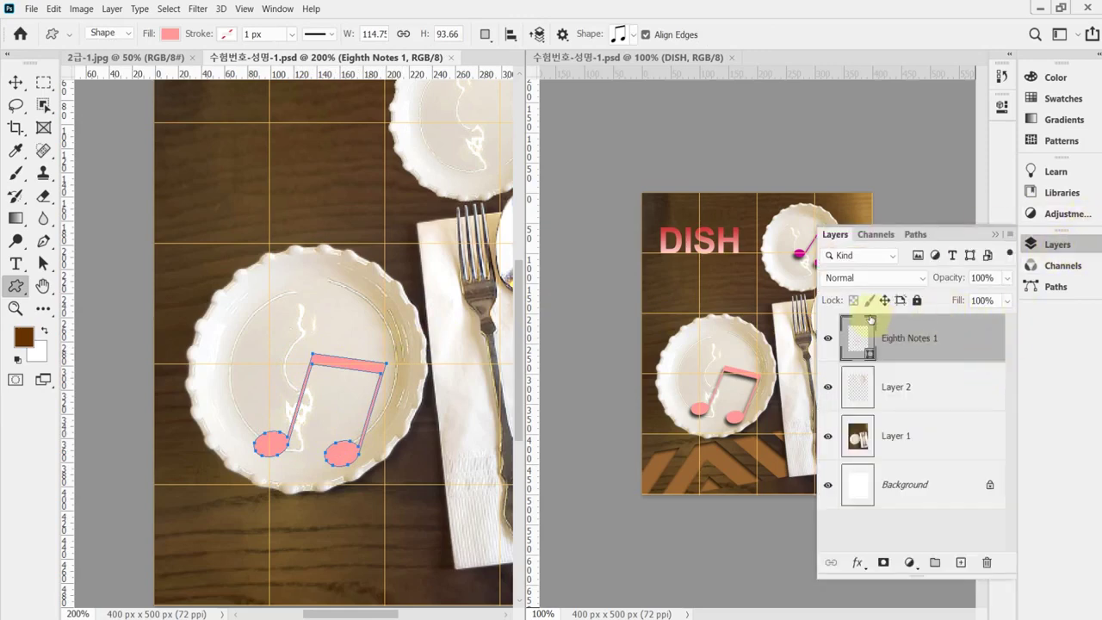
{"action": "left_click", "coordinate": [858, 565]}
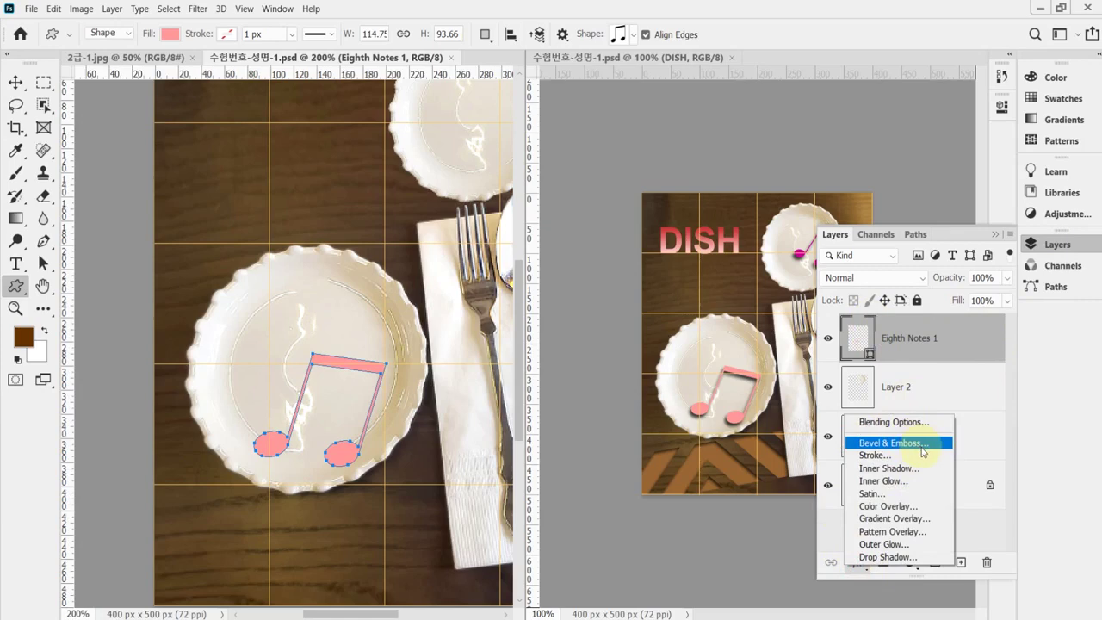
{"action": "left_click", "coordinate": [907, 557]}
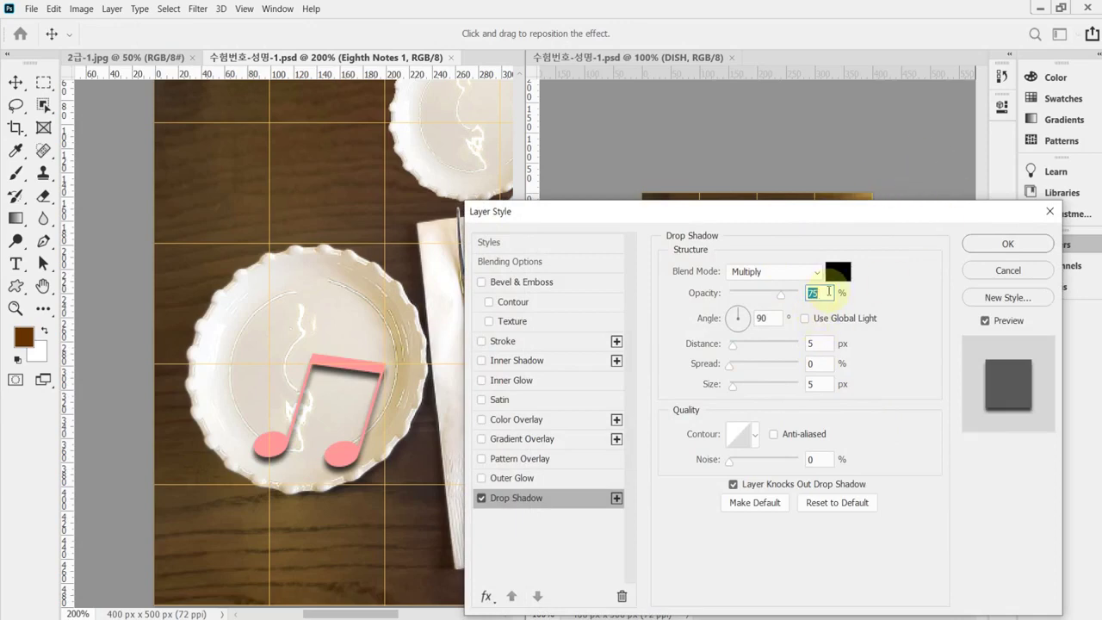
{"action": "left_click", "coordinate": [772, 318]}
{"action": "left_click", "coordinate": [730, 319]}
{"action": "left_click", "coordinate": [736, 321]}
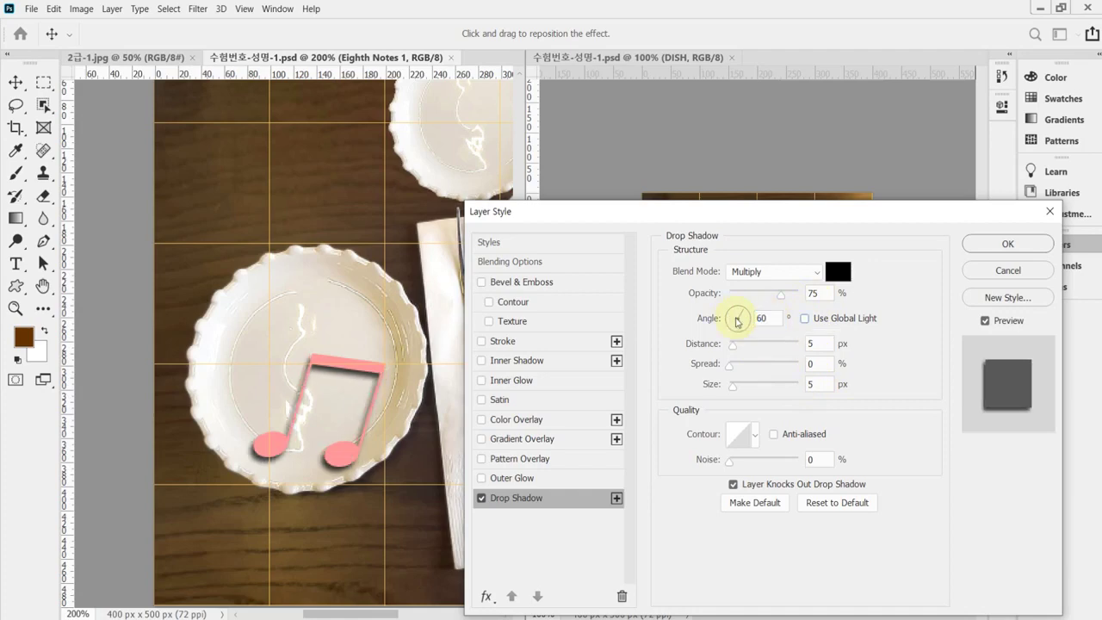
{"action": "key", "text": "Tab"}
{"action": "type", "text": "6"}
{"action": "key", "text": "Tab"}
{"action": "type", "text": "6"}
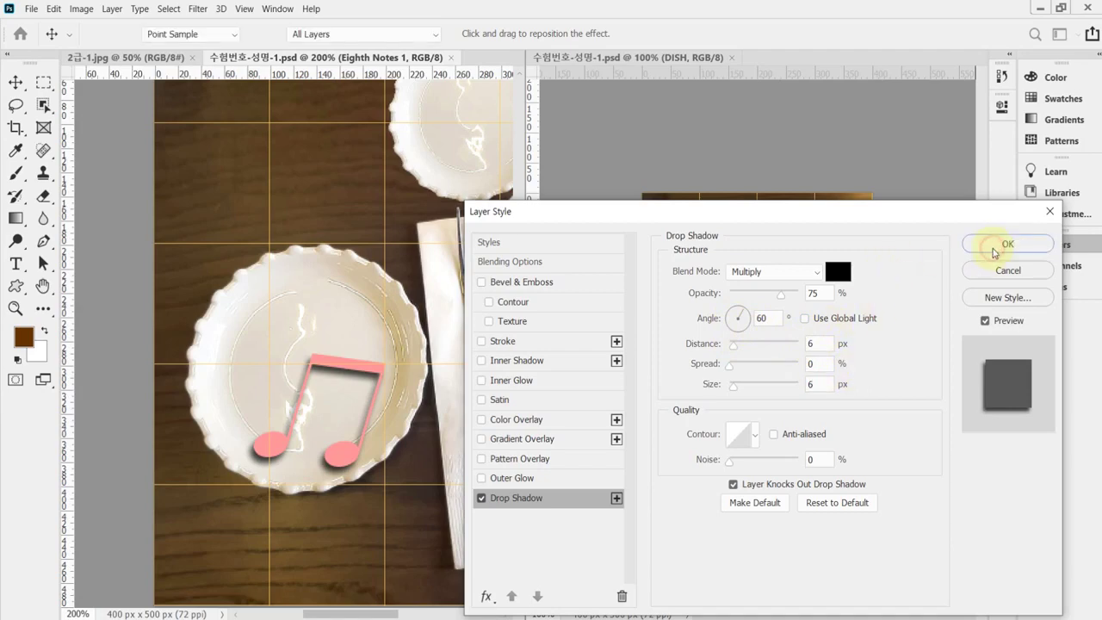
{"action": "left_click", "coordinate": [991, 246]}
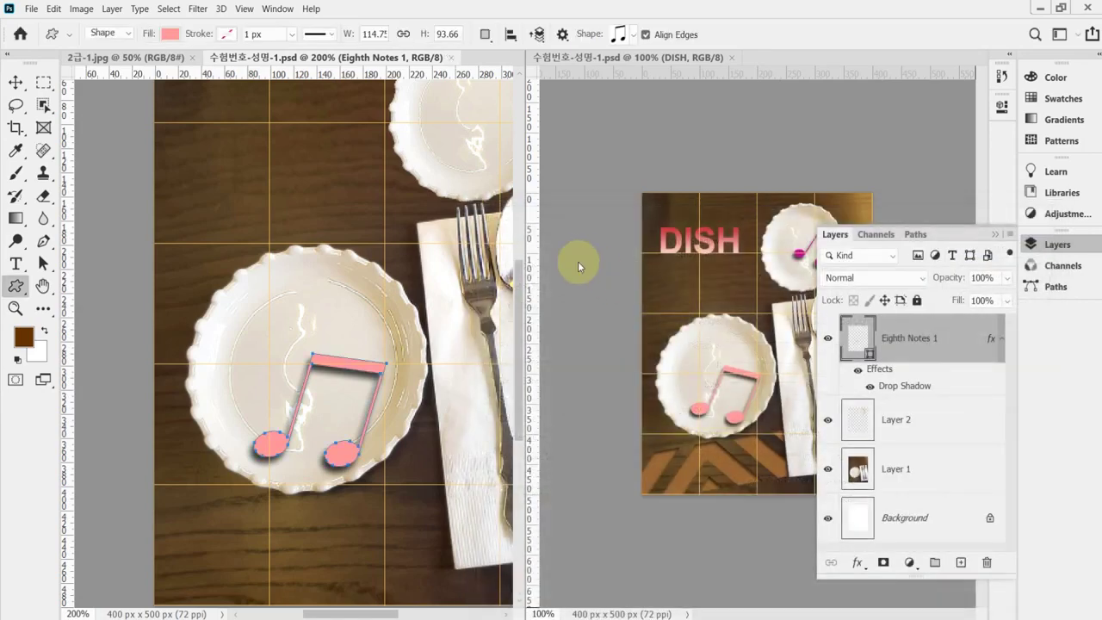
Duplicate the pink note shape's layer together with its drop shadow
{"action": "left_click", "coordinate": [437, 377], "text": "ctrl+alt"}
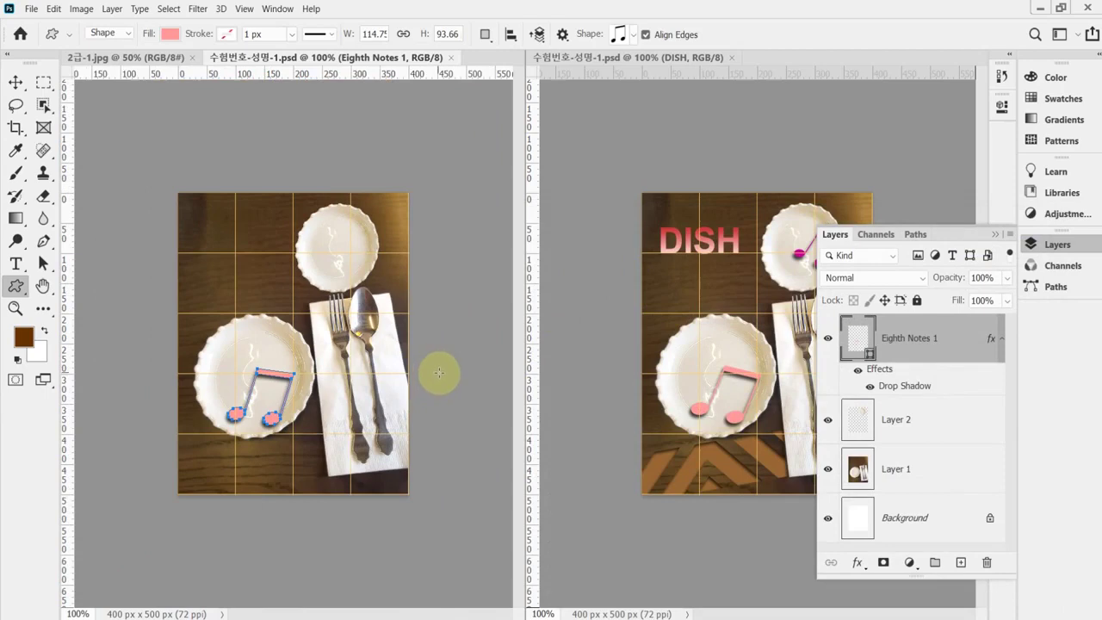
{"action": "key", "text": "ctrl+j"}
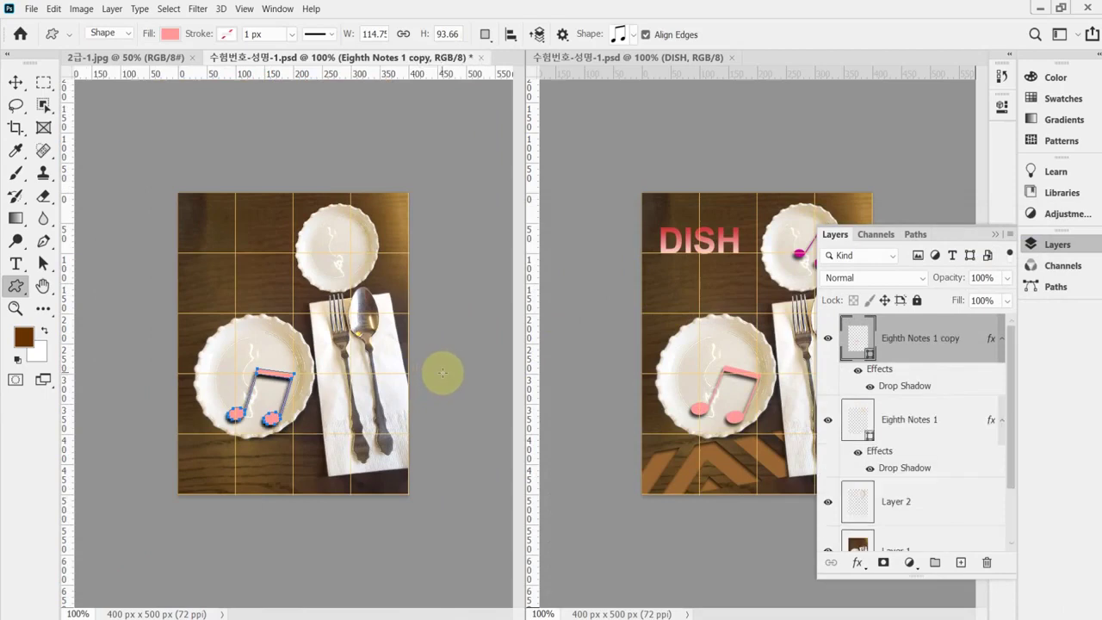
{"action": "left_click", "coordinate": [1057, 245]}
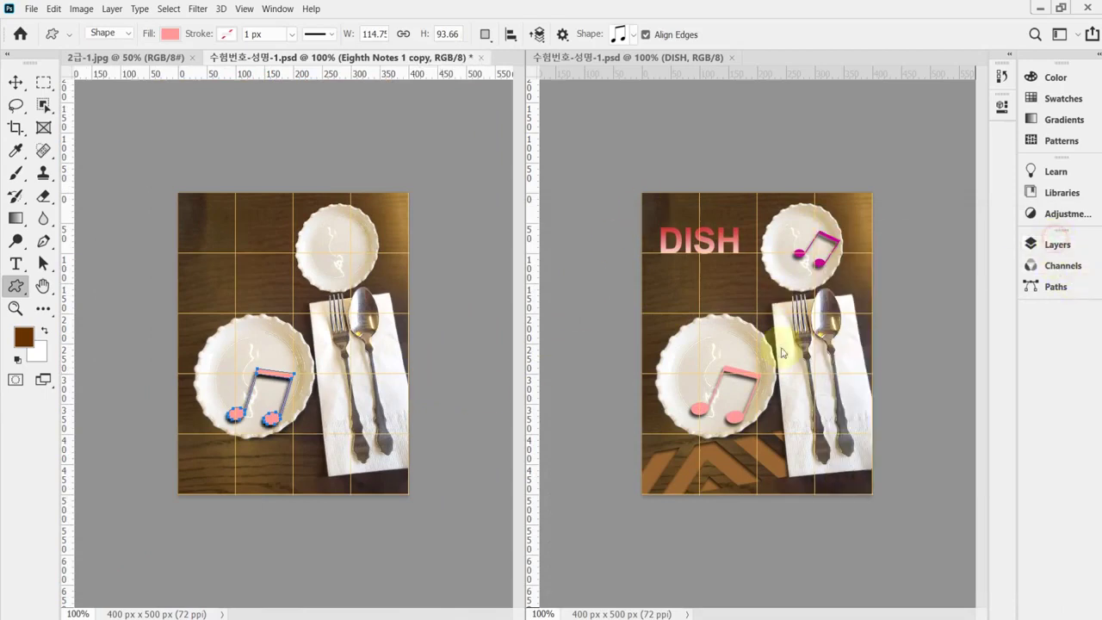
Move the duplicated note onto the small upper plate, scale it to about 65% and rotate it about 16.4° clockwise
{"action": "key", "text": "ctrl+t"}
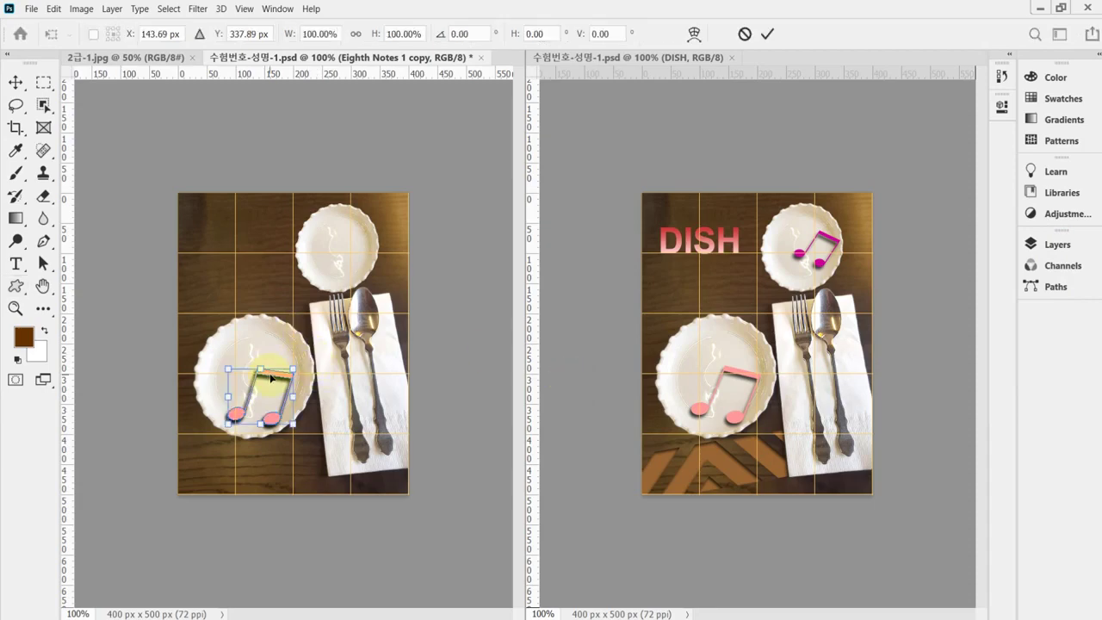
{"action": "left_click_drag", "start_coordinate": [274, 379], "coordinate": [362, 231]}
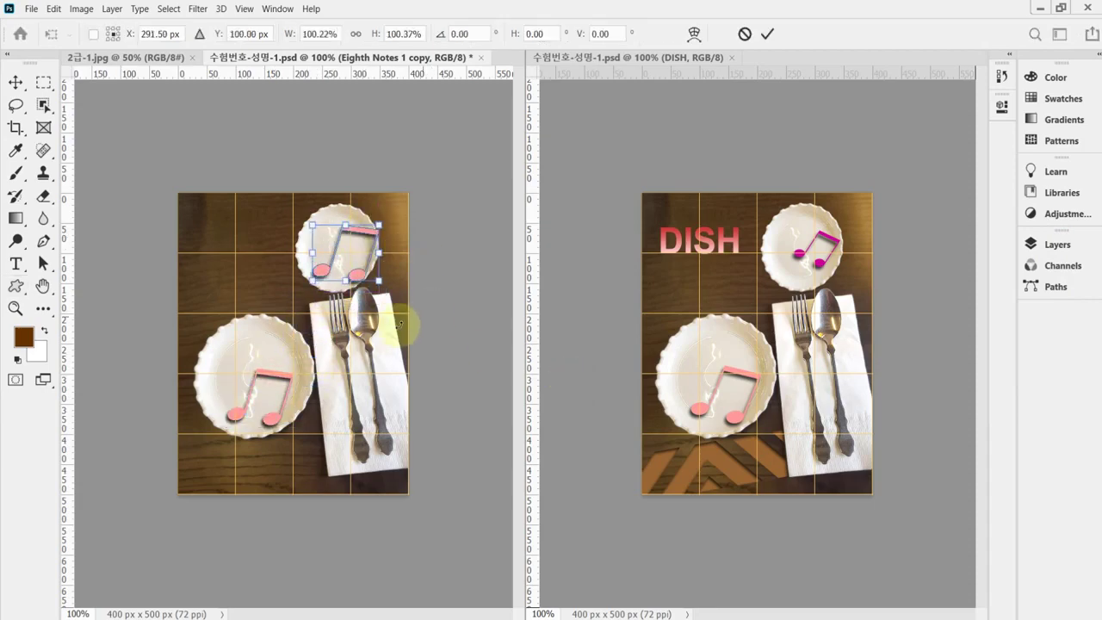
{"action": "left_click_drag", "start_coordinate": [388, 286], "coordinate": [362, 270]}
{"action": "left_click_drag", "start_coordinate": [334, 223], "coordinate": [338, 228]}
{"action": "left_click_drag", "start_coordinate": [425, 270], "coordinate": [430, 238]}
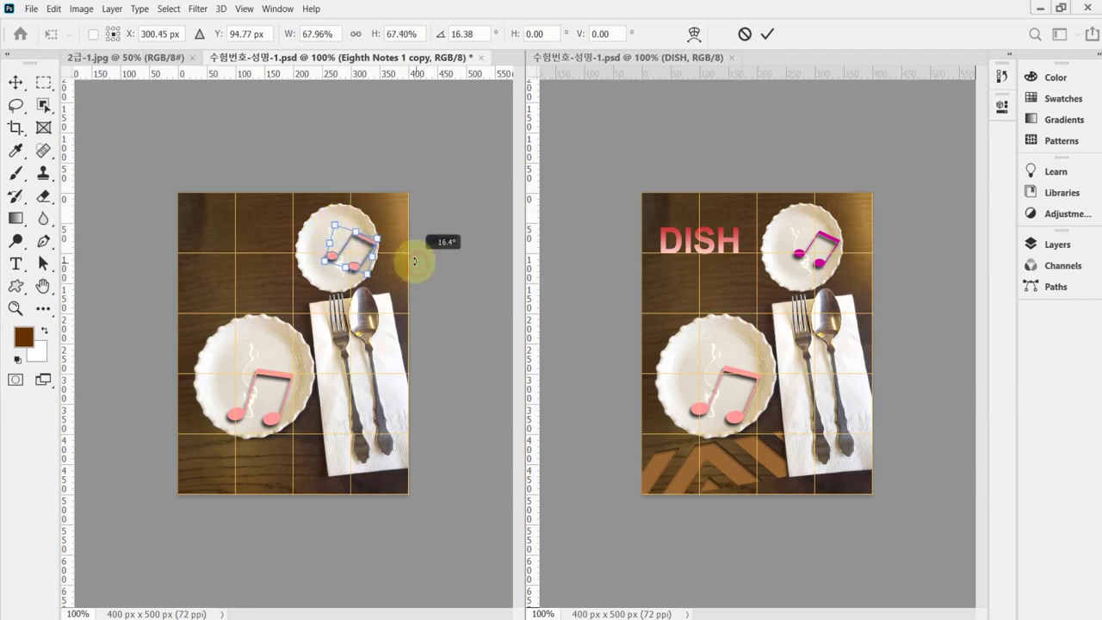
{"action": "left_click_drag", "start_coordinate": [348, 252], "coordinate": [347, 249]}
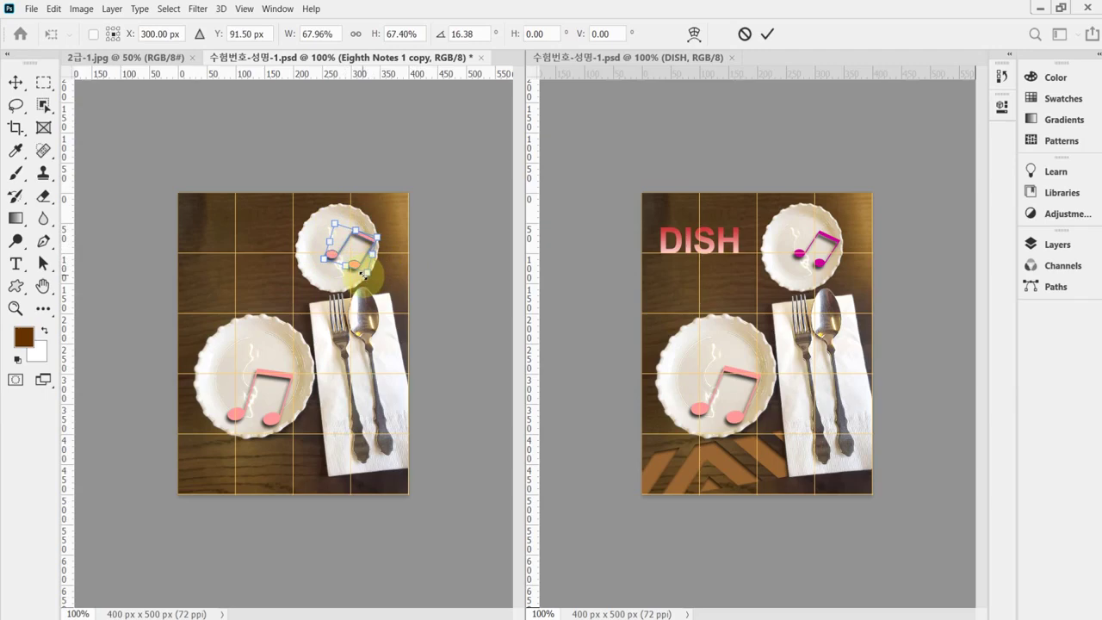
{"action": "left_click_drag", "start_coordinate": [366, 274], "coordinate": [364, 270]}
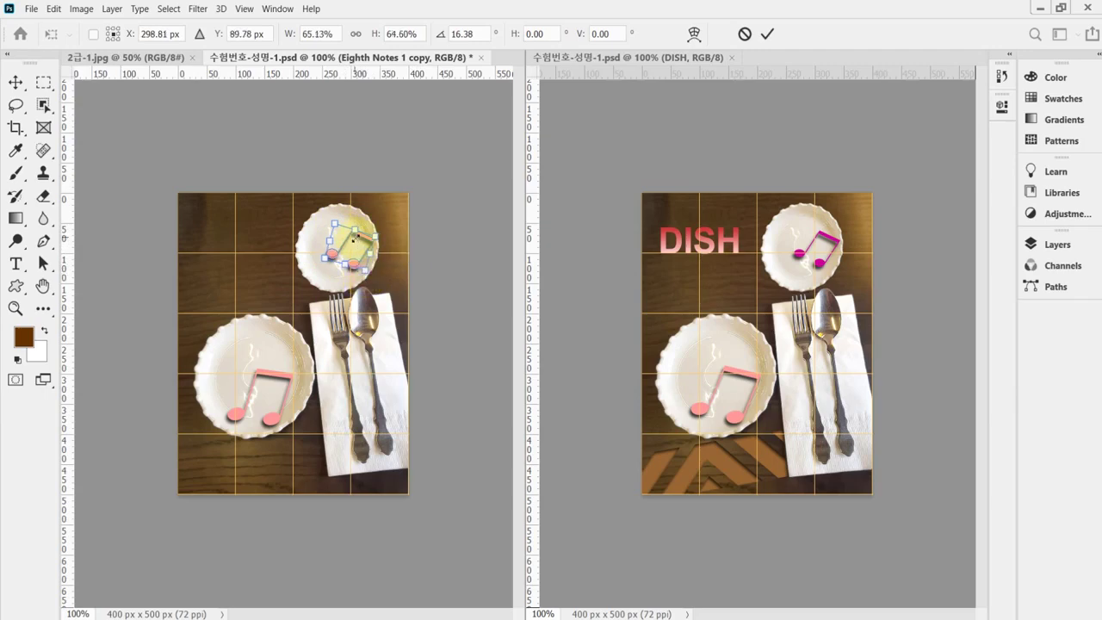
{"action": "key", "text": "Return"}
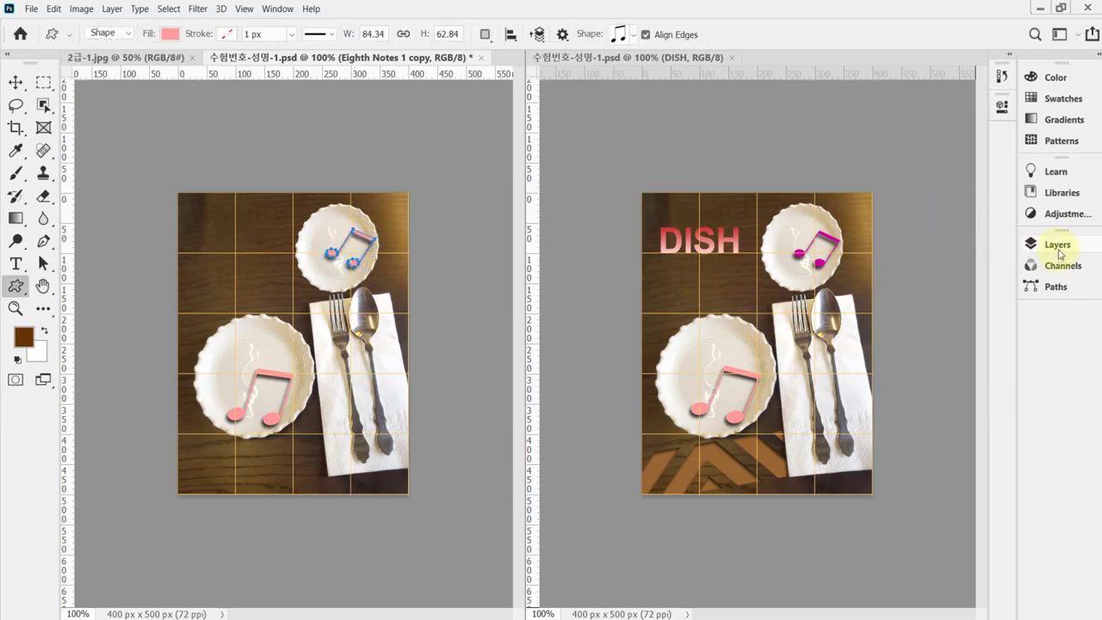
Change the fill of the note on the small plate to the magenta colour c09
{"action": "left_click", "coordinate": [1055, 244]}
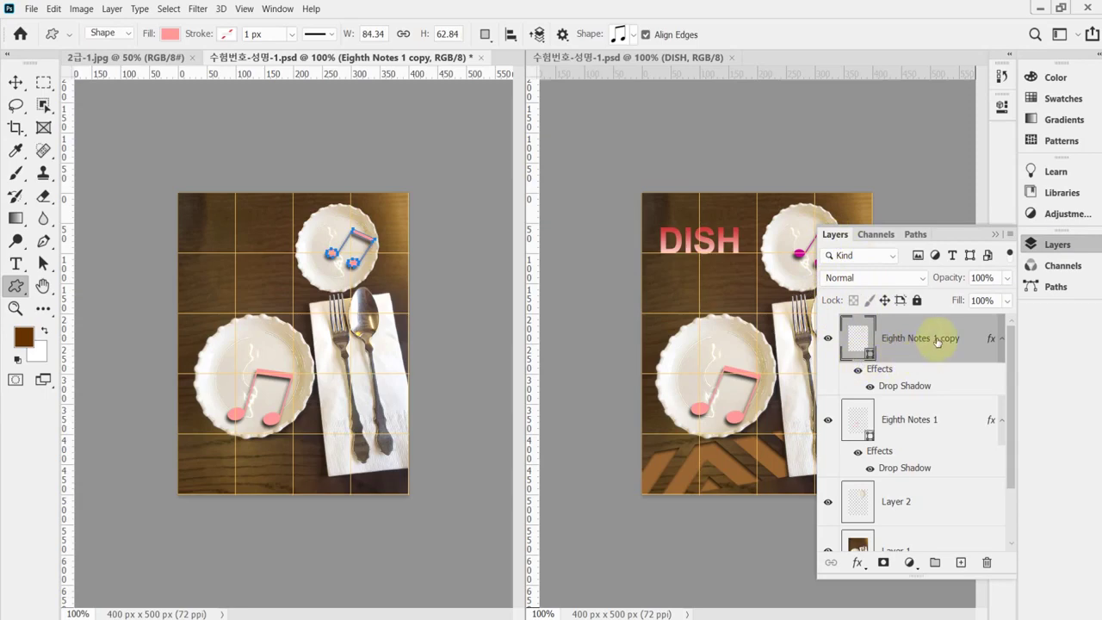
{"action": "double_click", "coordinate": [854, 347]}
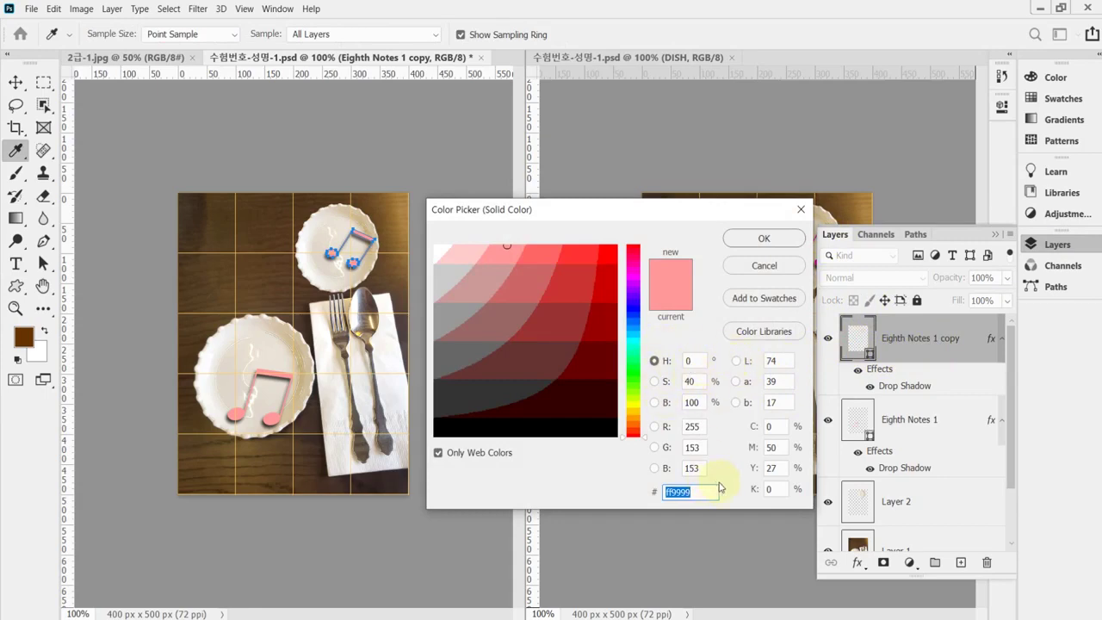
{"action": "type", "text": "c"}
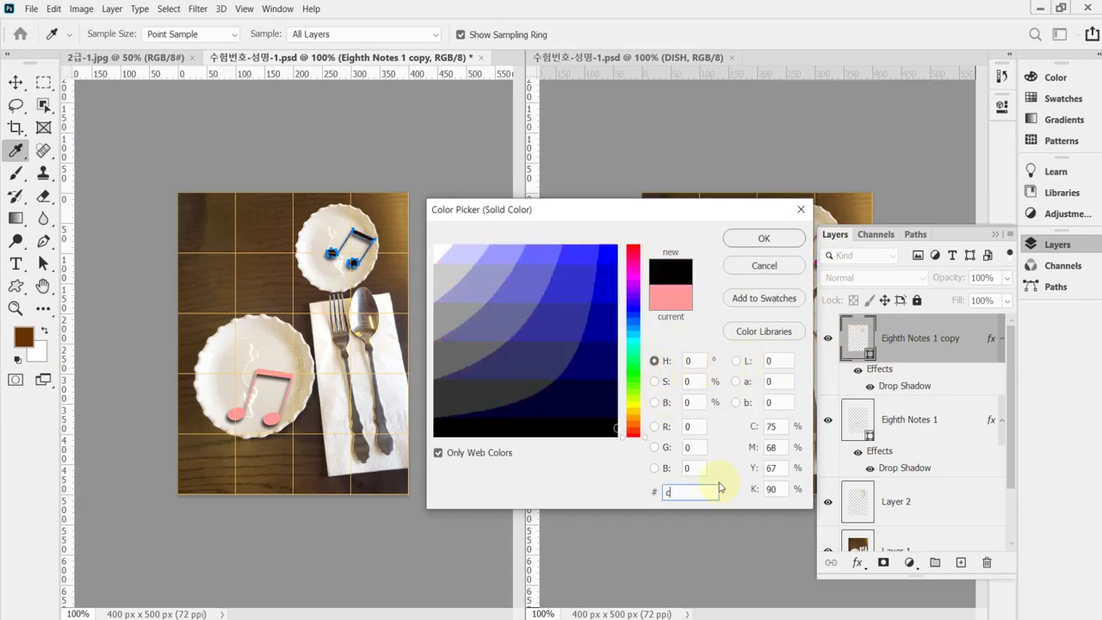
{"action": "type", "text": "09"}
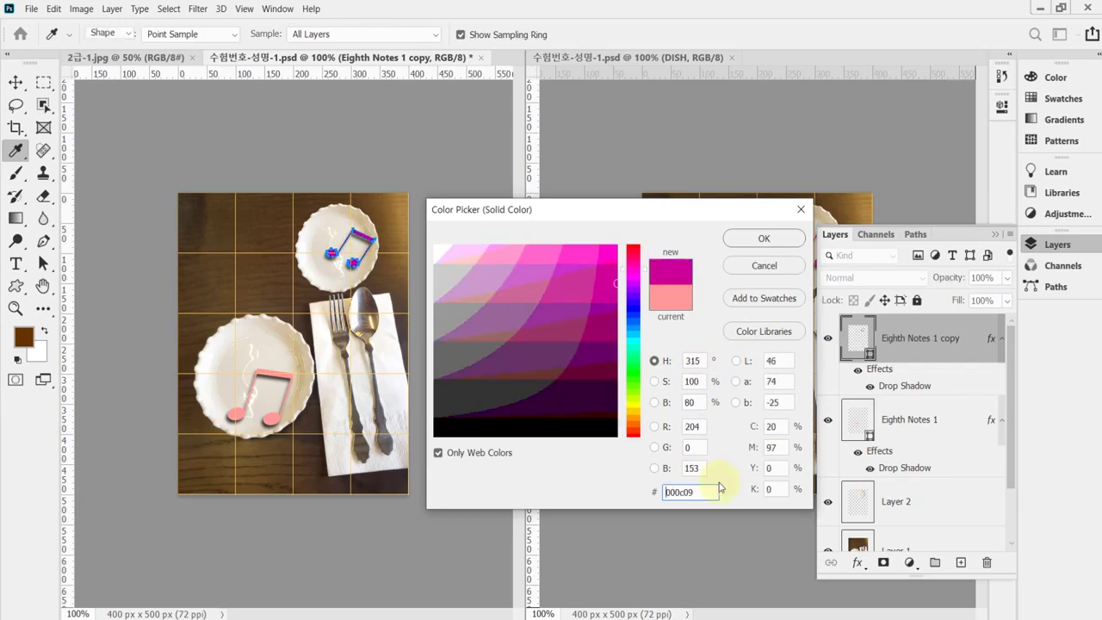
{"action": "key", "text": "Return"}
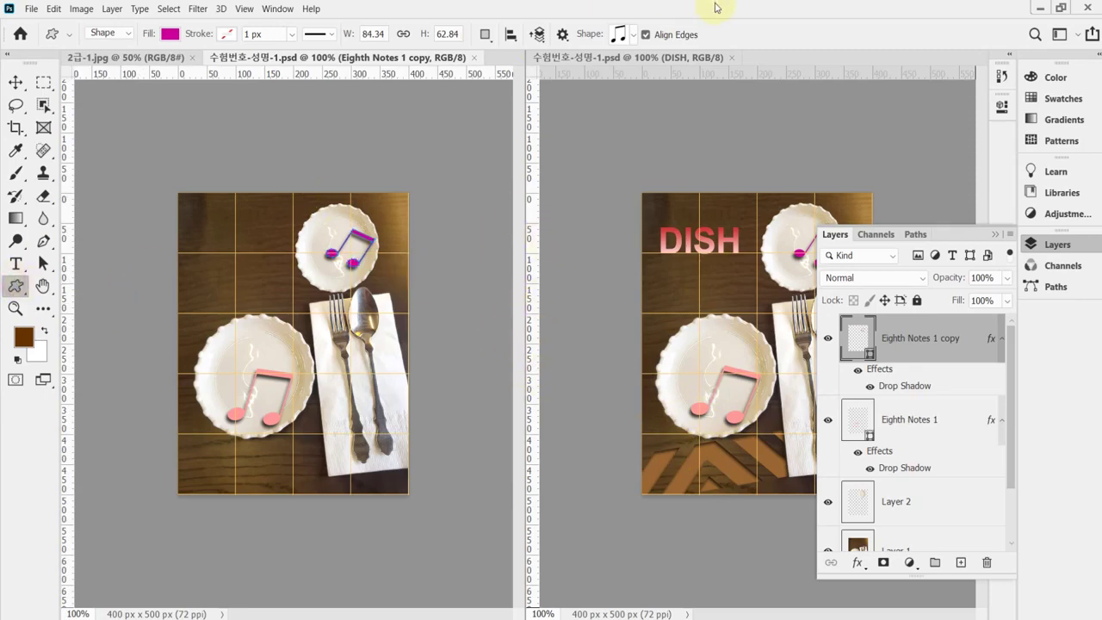
Choose the chevron-striped tile custom shape from the Tiles group of All Legacy Default Shapes
{"action": "left_click", "coordinate": [634, 34]}
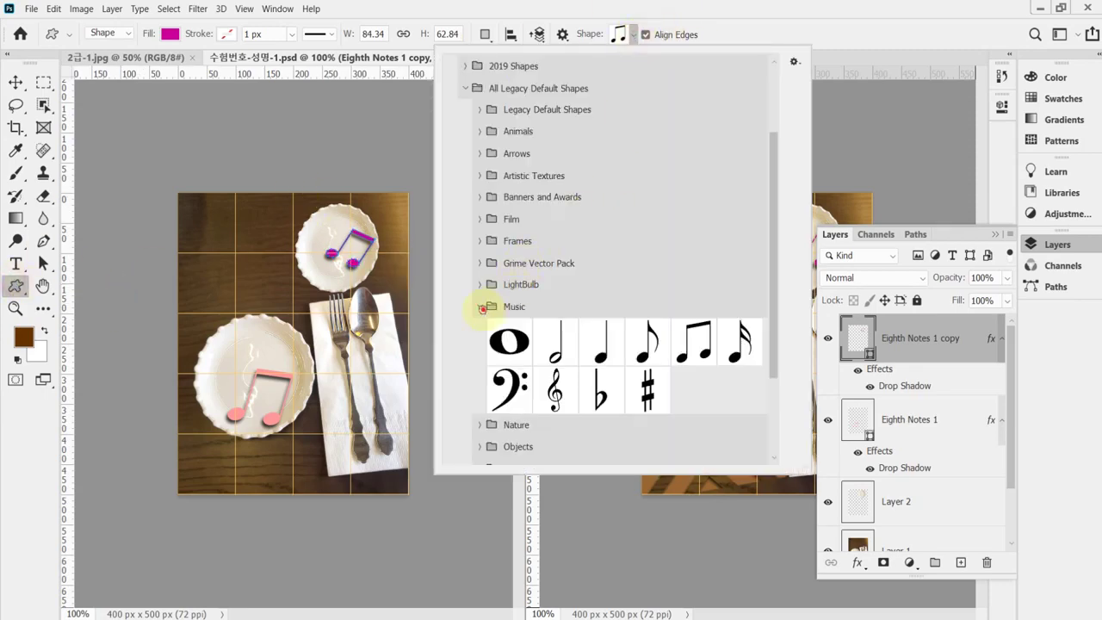
{"action": "left_click", "coordinate": [482, 307]}
{"action": "scroll", "coordinate": [487, 312], "scroll_direction": "down", "scroll_amount": 1}
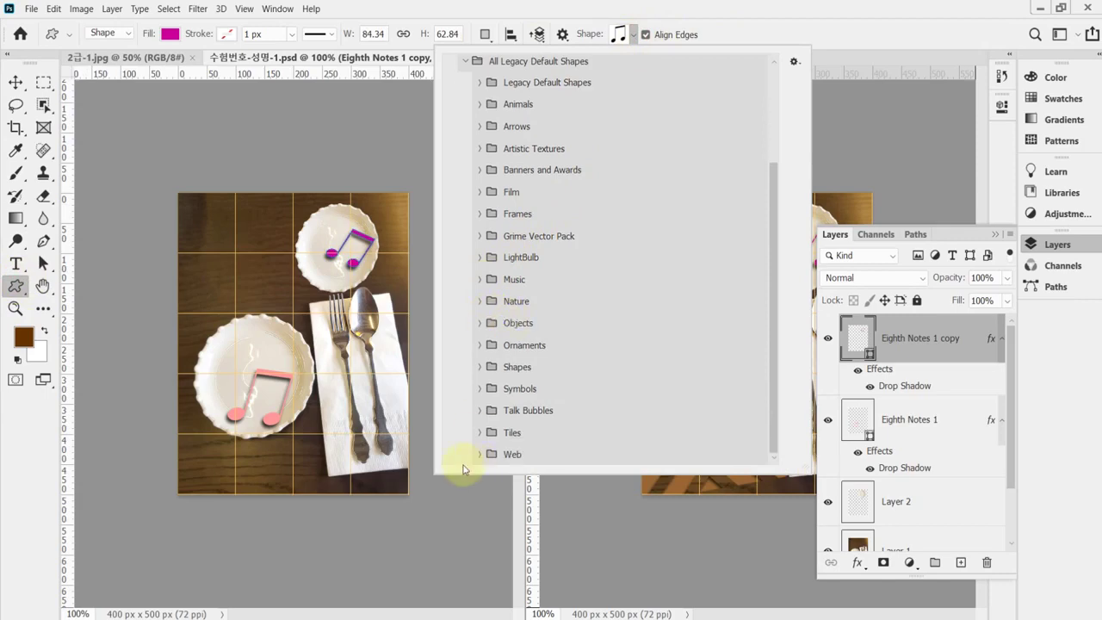
{"action": "left_click", "coordinate": [480, 436]}
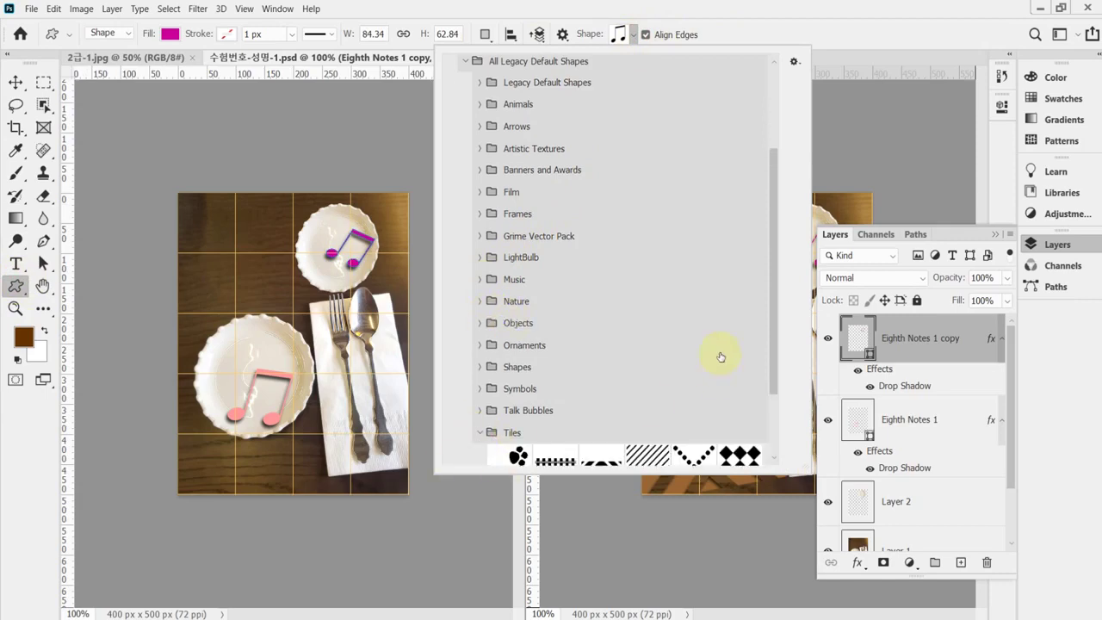
{"action": "scroll", "coordinate": [715, 355], "scroll_direction": "down", "scroll_amount": 3}
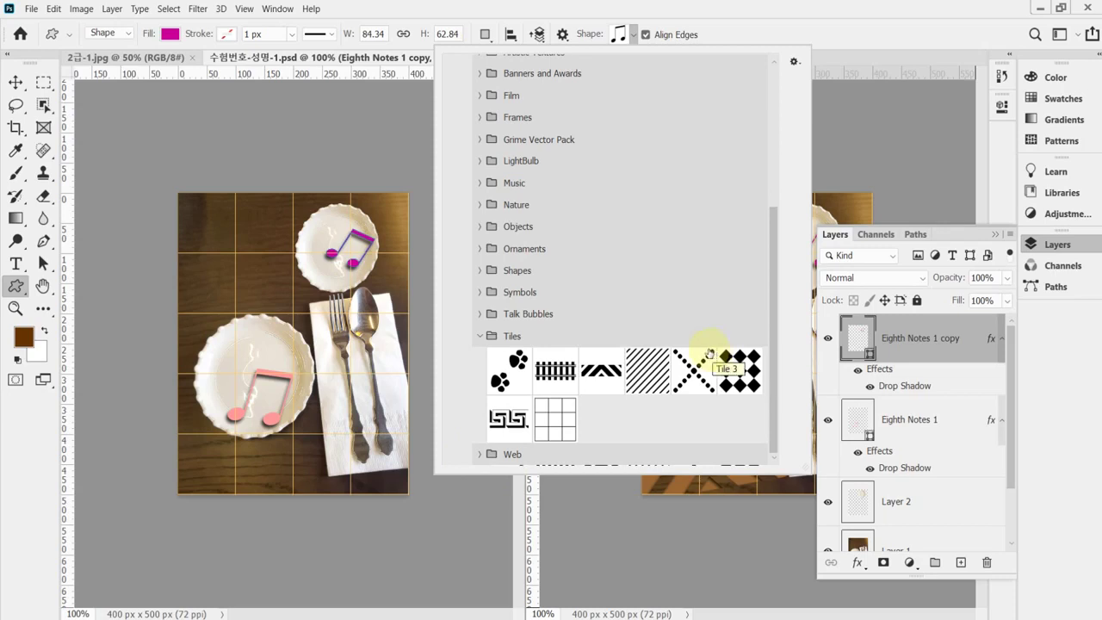
{"action": "left_click", "coordinate": [601, 376]}
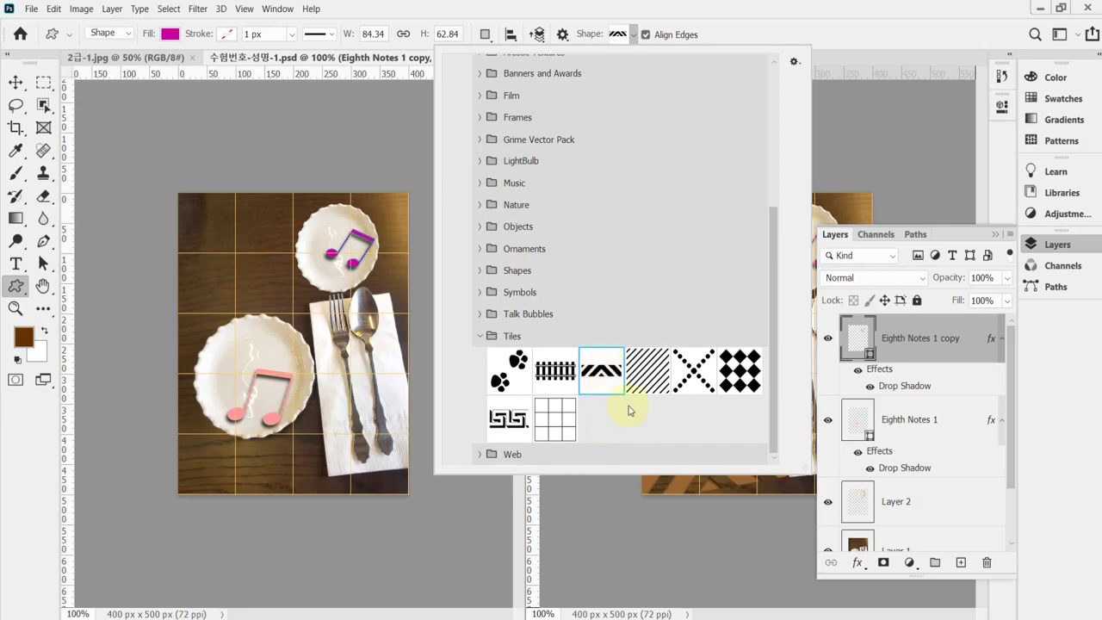
{"action": "left_click", "coordinate": [491, 16]}
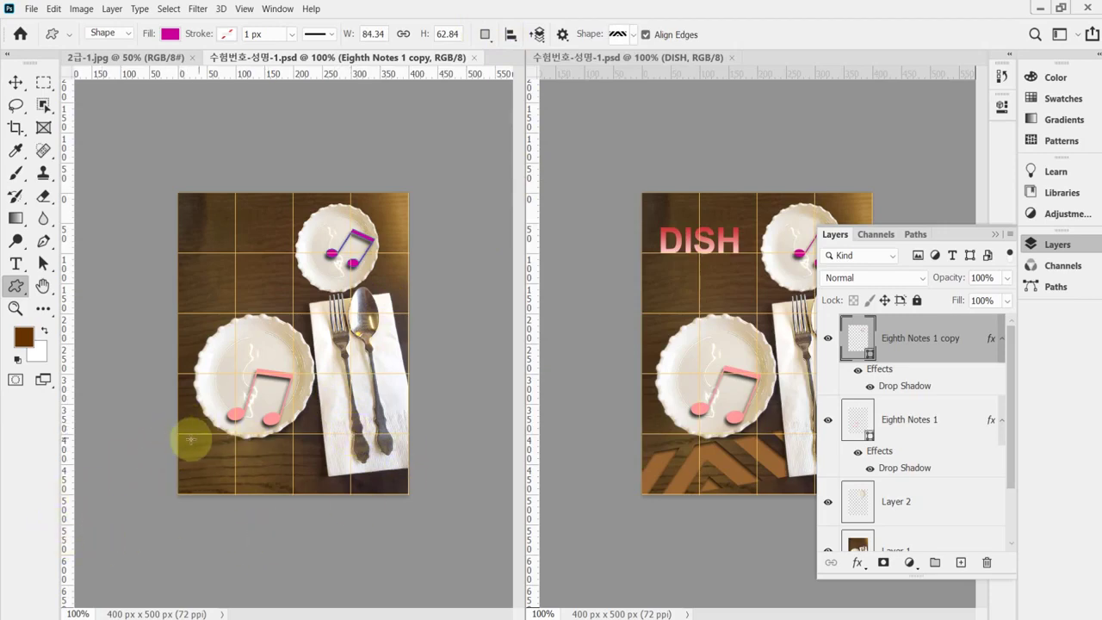
Draw a tile shape about 298 × 77 px below the large plate, narrow it to about 96% width and rotate it about 8° counter-clockwise
{"action": "left_click_drag", "start_coordinate": [183, 433], "coordinate": [340, 480]}
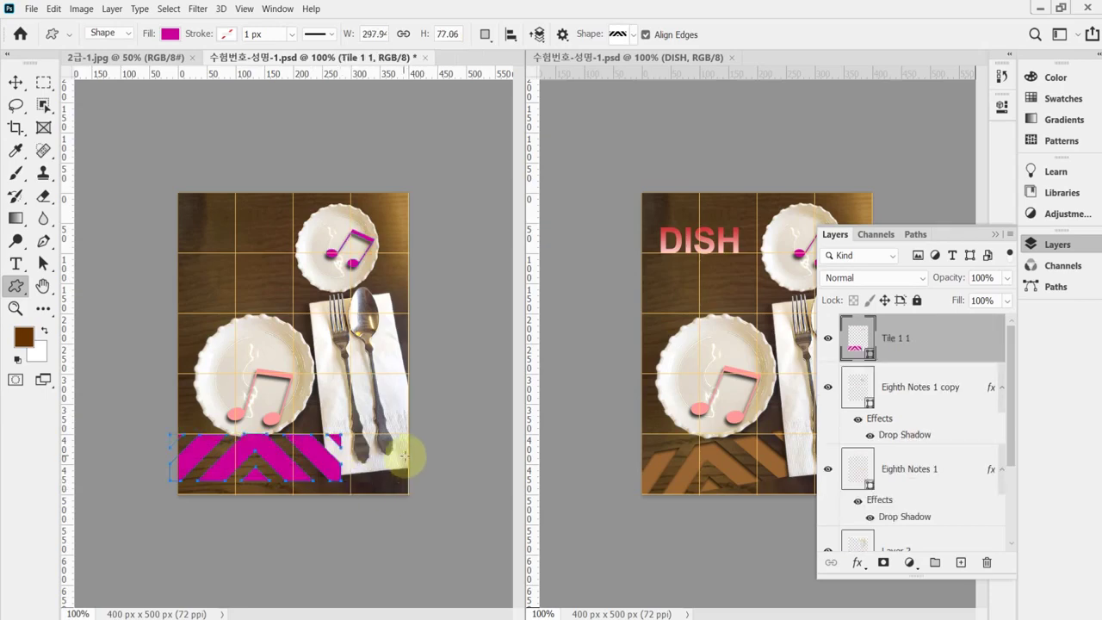
{"action": "key", "text": "ctrl+t"}
{"action": "left_click_drag", "start_coordinate": [408, 507], "coordinate": [427, 478]}
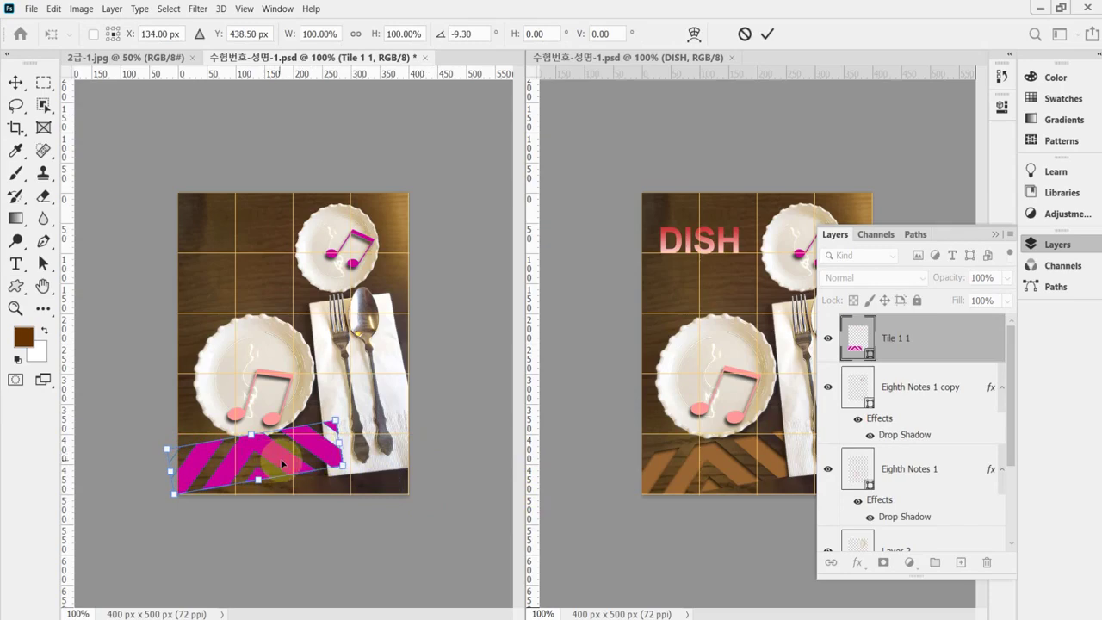
{"action": "left_click_drag", "start_coordinate": [287, 460], "coordinate": [273, 468]}
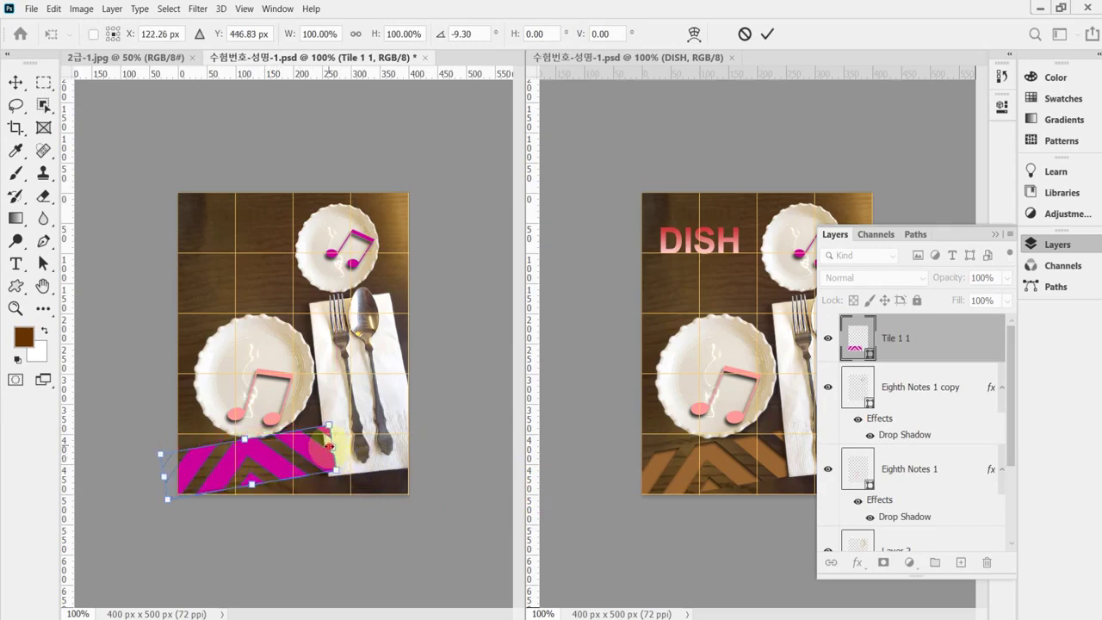
{"action": "left_click_drag", "start_coordinate": [329, 446], "coordinate": [320, 449]}
{"action": "left_click_drag", "start_coordinate": [344, 483], "coordinate": [343, 487]}
{"action": "left_click_drag", "start_coordinate": [273, 464], "coordinate": [269, 470]}
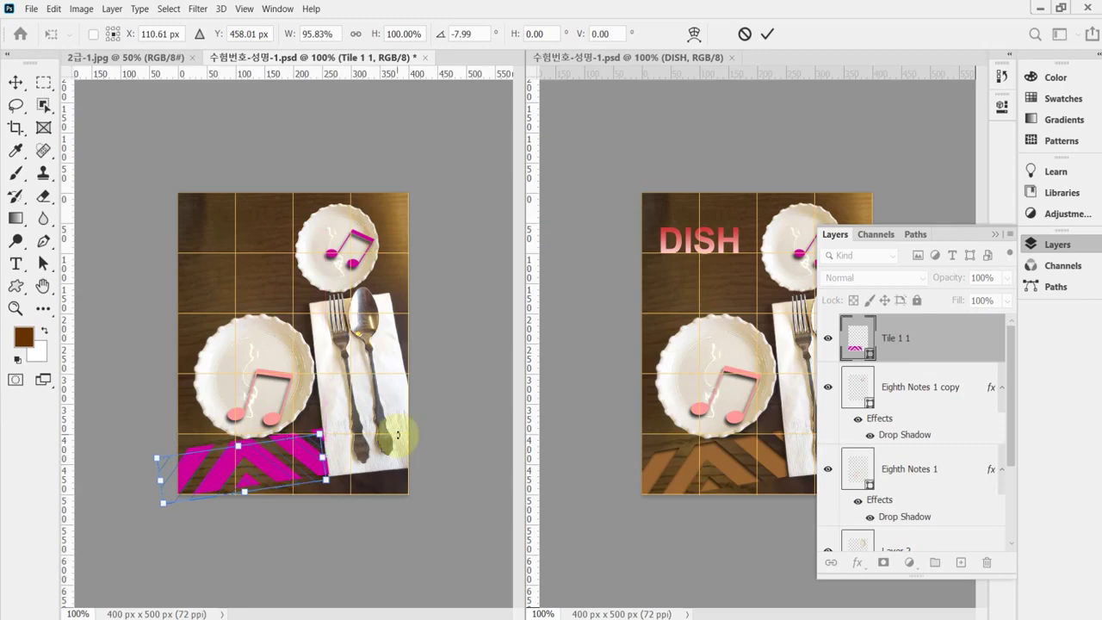
Nudge the rotated tile shape upward and slightly right to about X 111.6 px, Y 450 px, and apply the transform
{"action": "key", "text": "Up"}
{"action": "key", "text": "Up"}
{"action": "key", "text": "Up"}
{"action": "key", "text": "Up"}
{"action": "key", "text": "Up"}
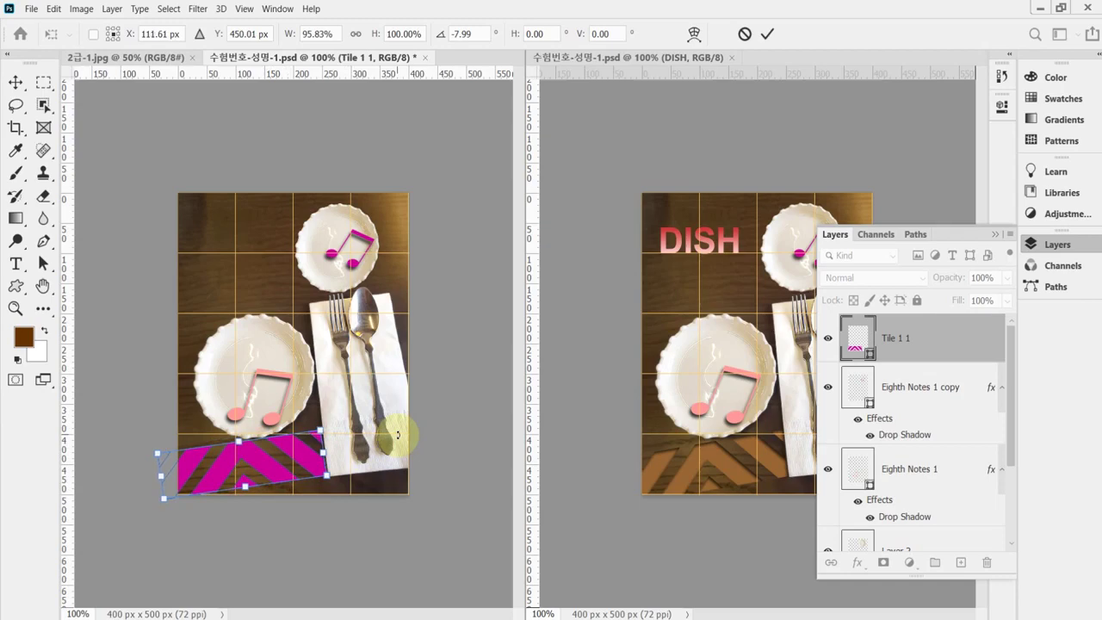
{"action": "key", "text": "Right"}
{"action": "key", "text": "Return"}
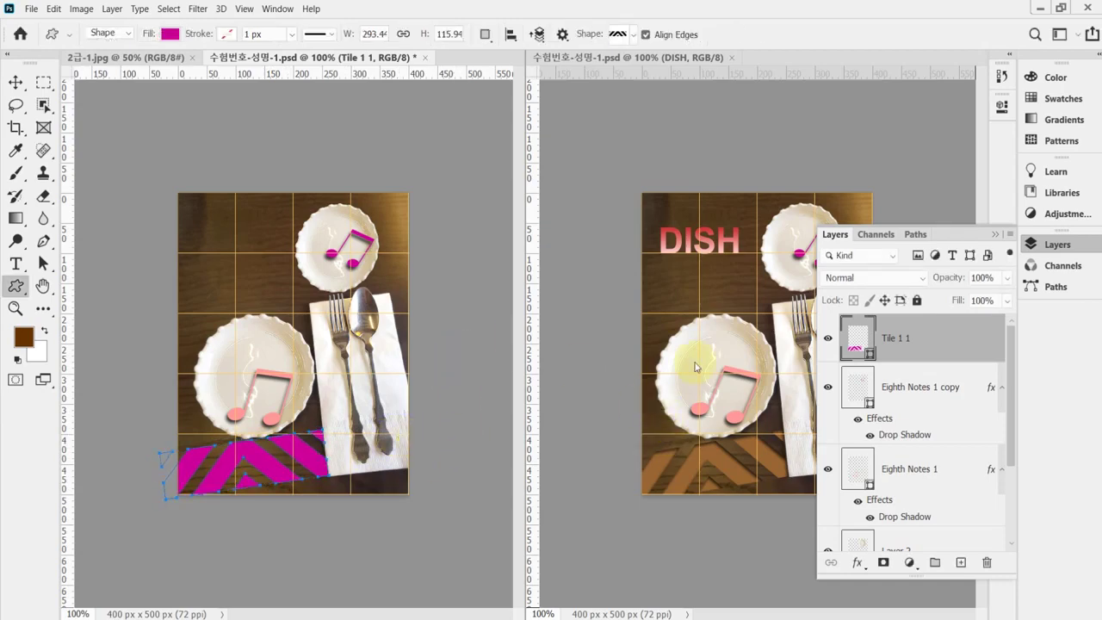
Change the tile shape's fill to the brown colour 963
{"action": "double_click", "coordinate": [859, 345]}
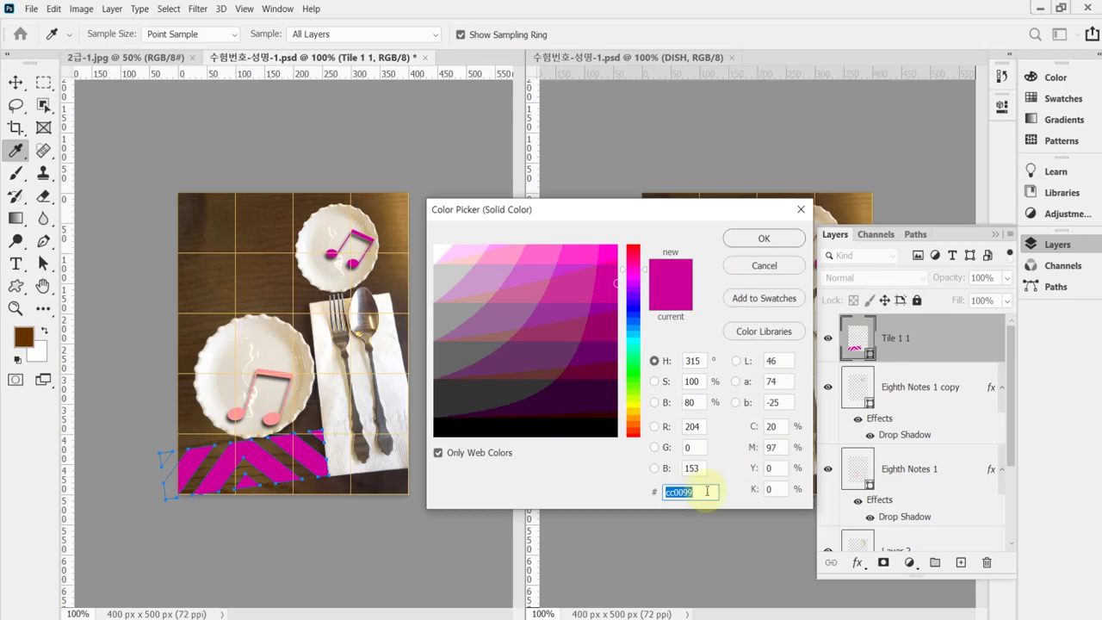
{"action": "type", "text": "963"}
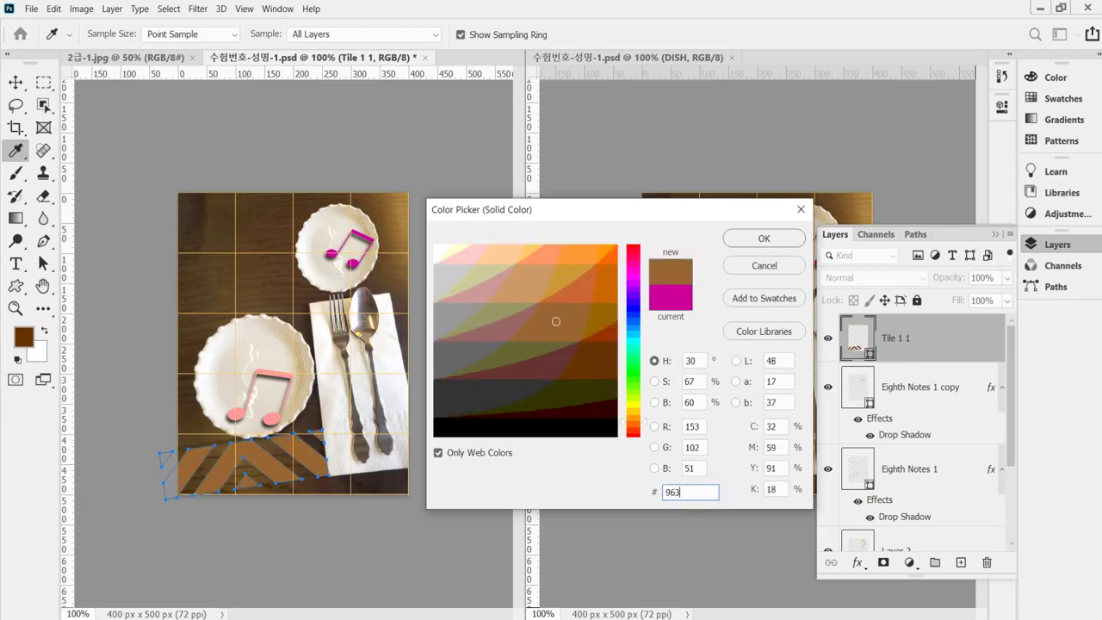
{"action": "left_click", "coordinate": [758, 242]}
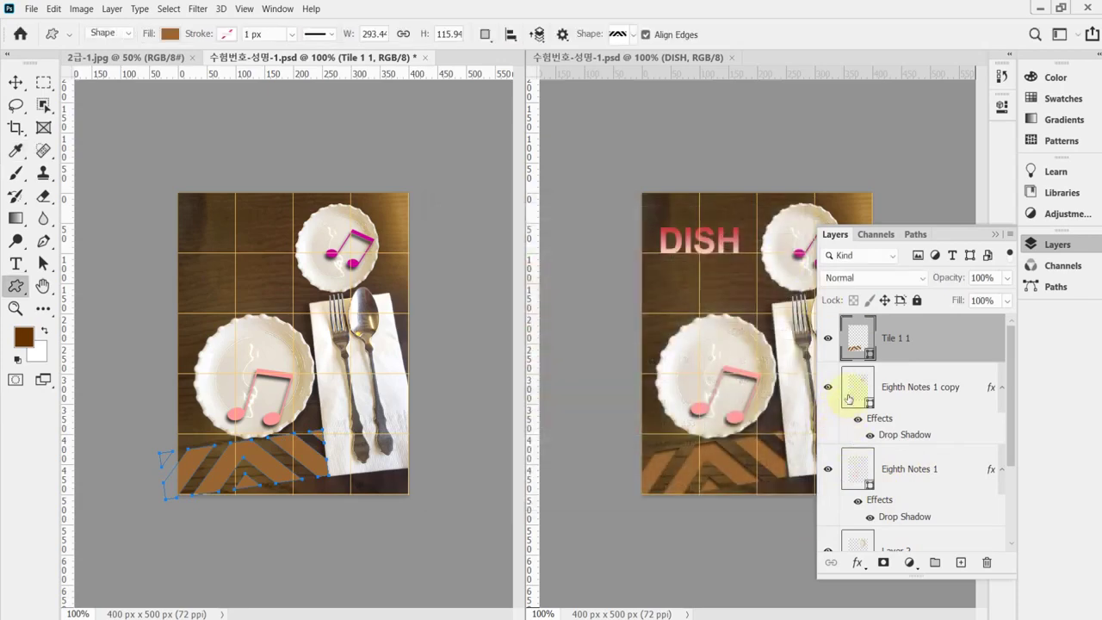
Add an inner shadow to the brown tile shape with a 60° angle, 3 px distance and 6 px size, and save the document
{"action": "left_click", "coordinate": [858, 563]}
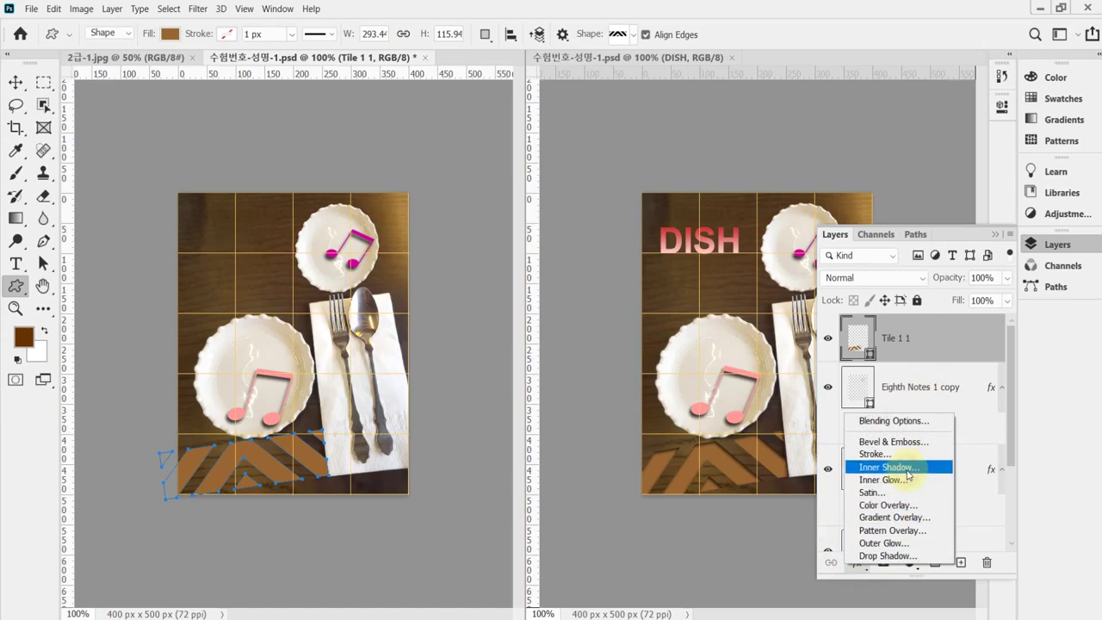
{"action": "key", "text": "Escape"}
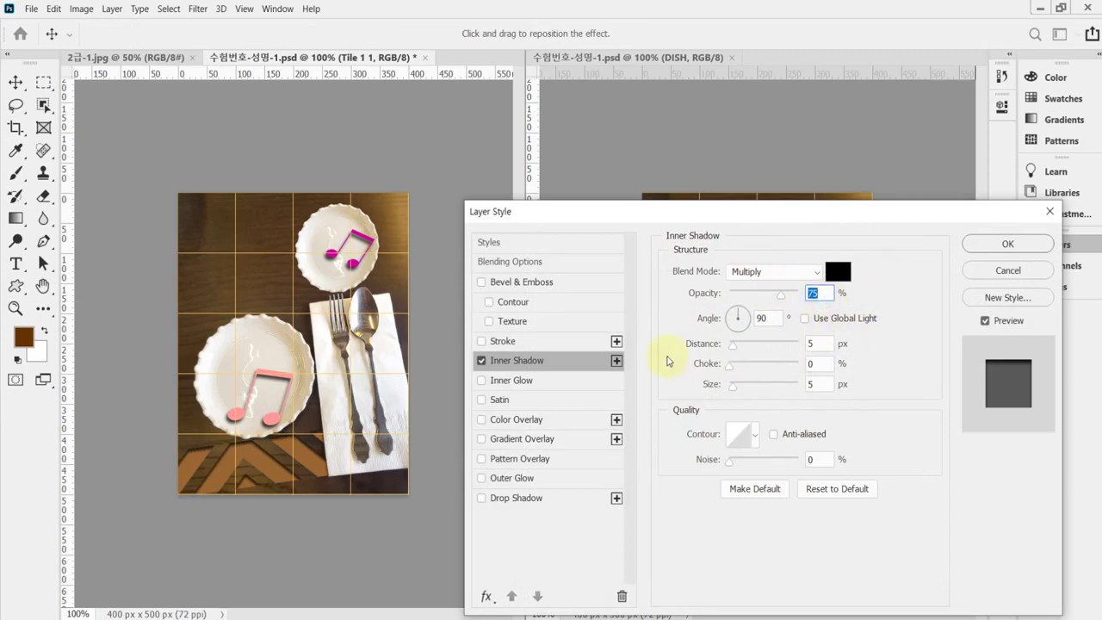
{"action": "left_click", "coordinate": [771, 318]}
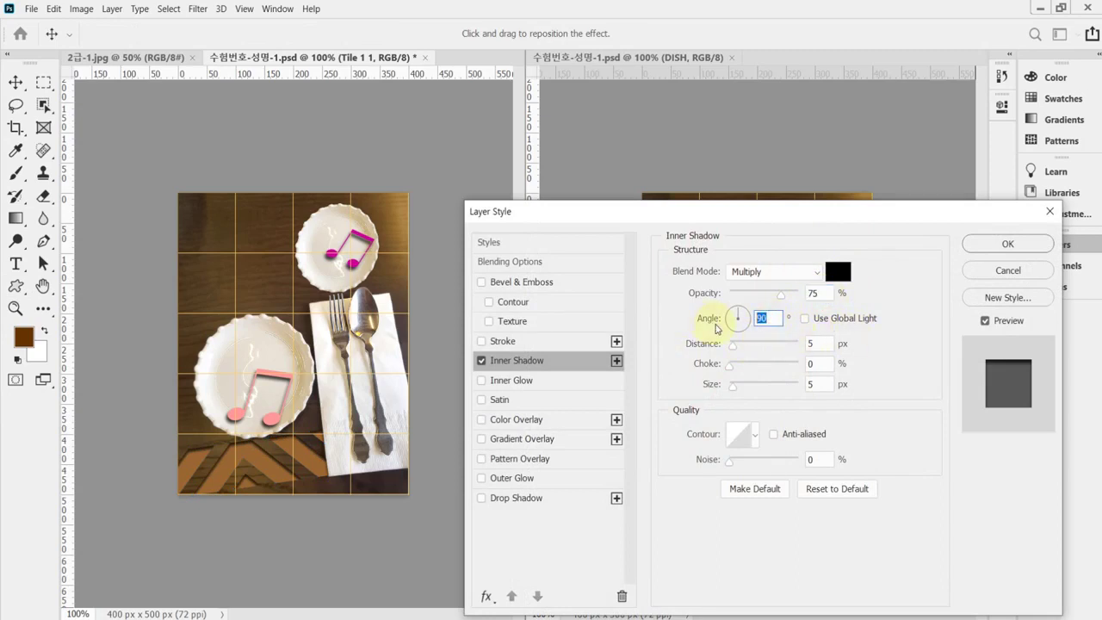
{"action": "type", "text": "60"}
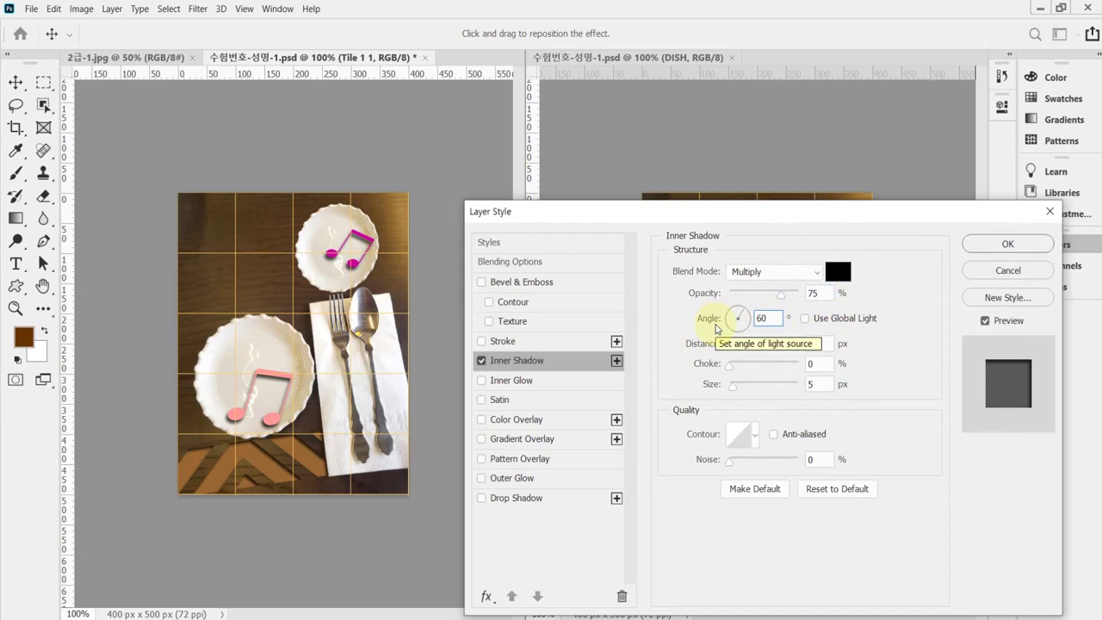
{"action": "key", "text": "Tab"}
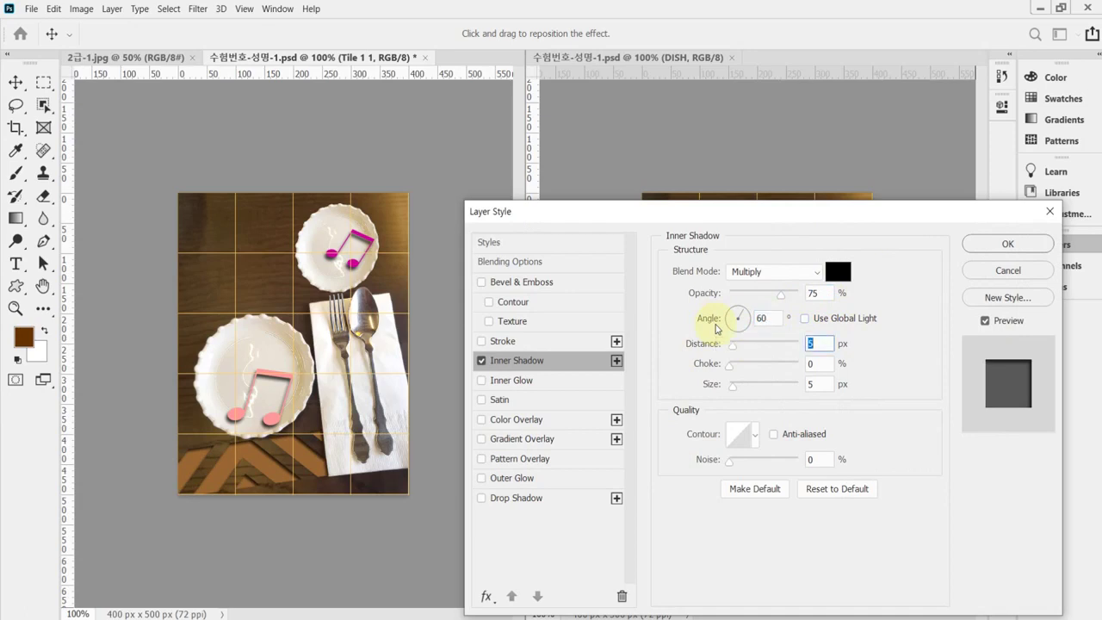
{"action": "type", "text": "3"}
{"action": "key", "text": "Tab"}
{"action": "key", "text": "Tab"}
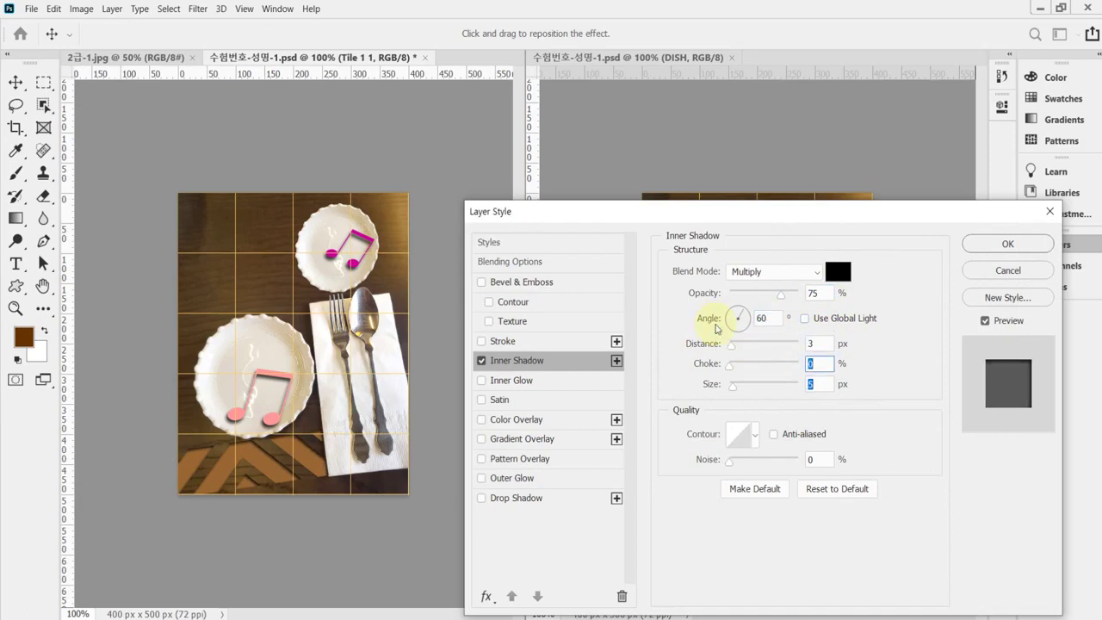
{"action": "type", "text": "6"}
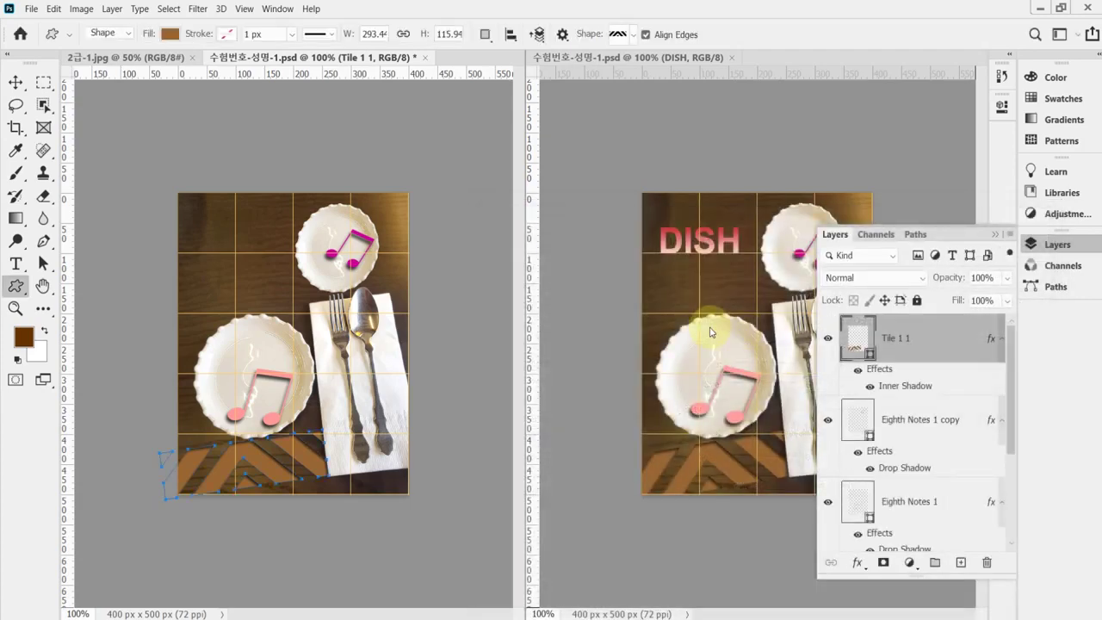
{"action": "key", "text": "ctrl+s"}
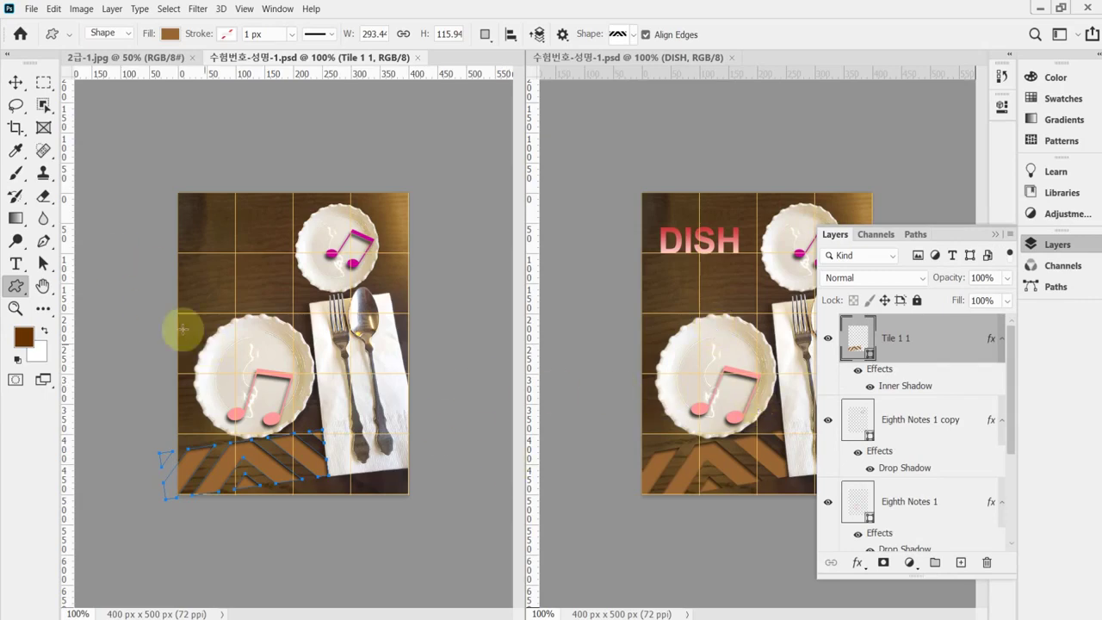
Start a horizontal text layer in the dark area beside the small plate, using Arial Bold at 60 pt
{"action": "left_click", "coordinate": [14, 271]}
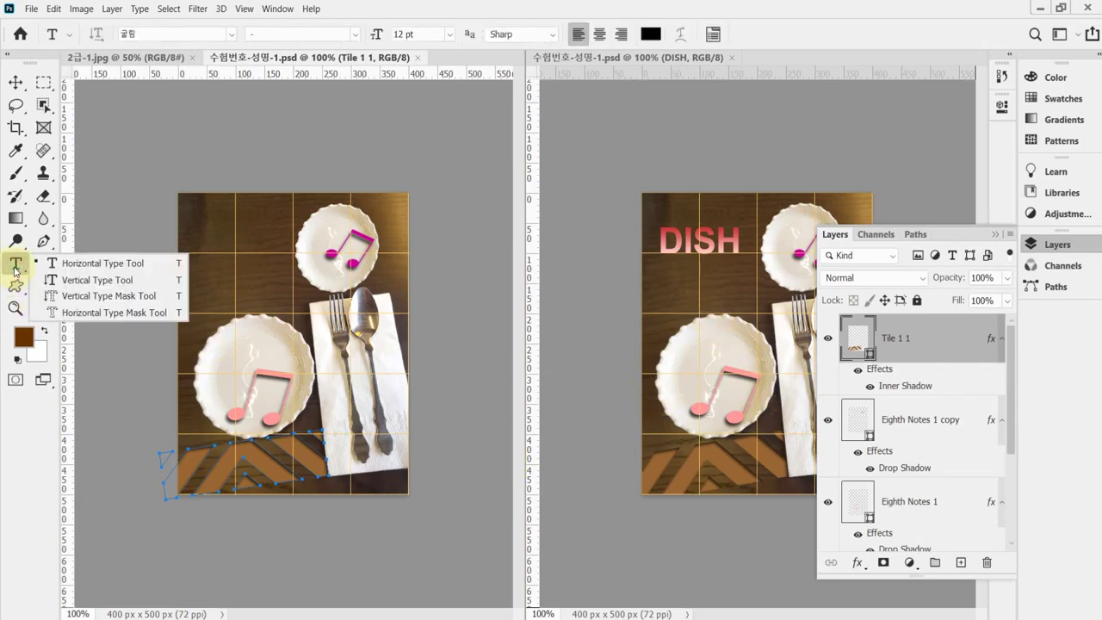
{"action": "left_click", "coordinate": [81, 264]}
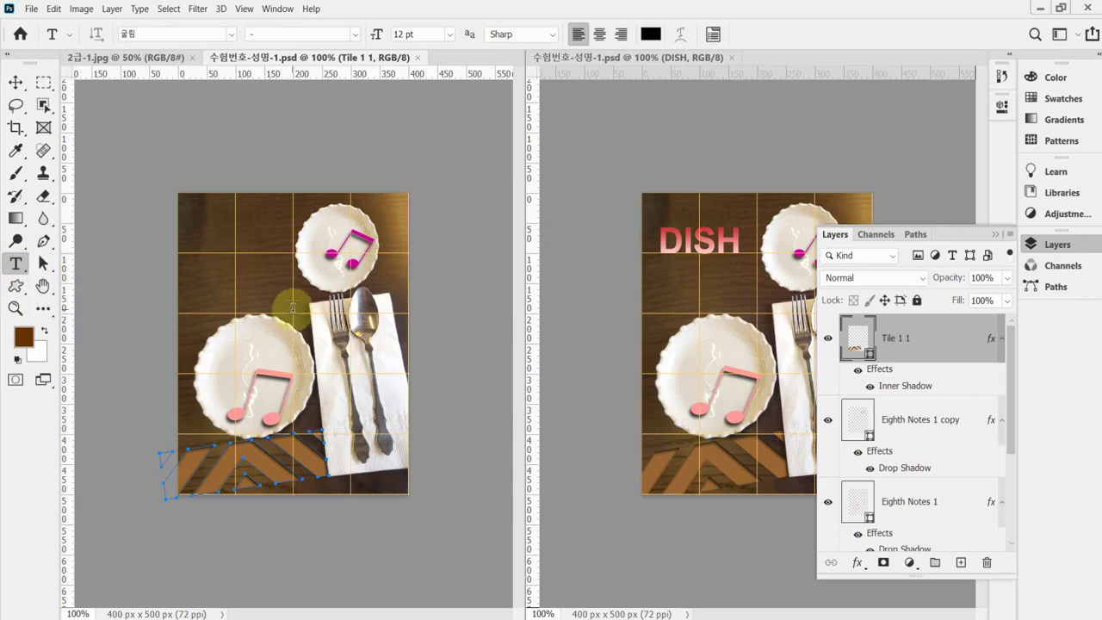
{"action": "left_click", "coordinate": [198, 237]}
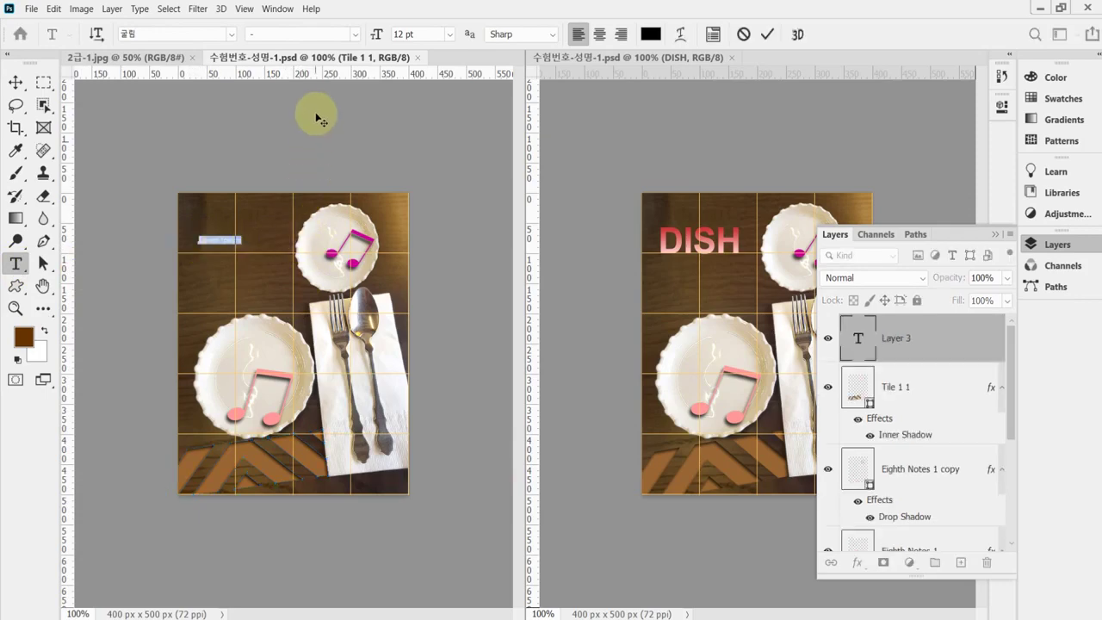
{"action": "left_click", "coordinate": [147, 35]}
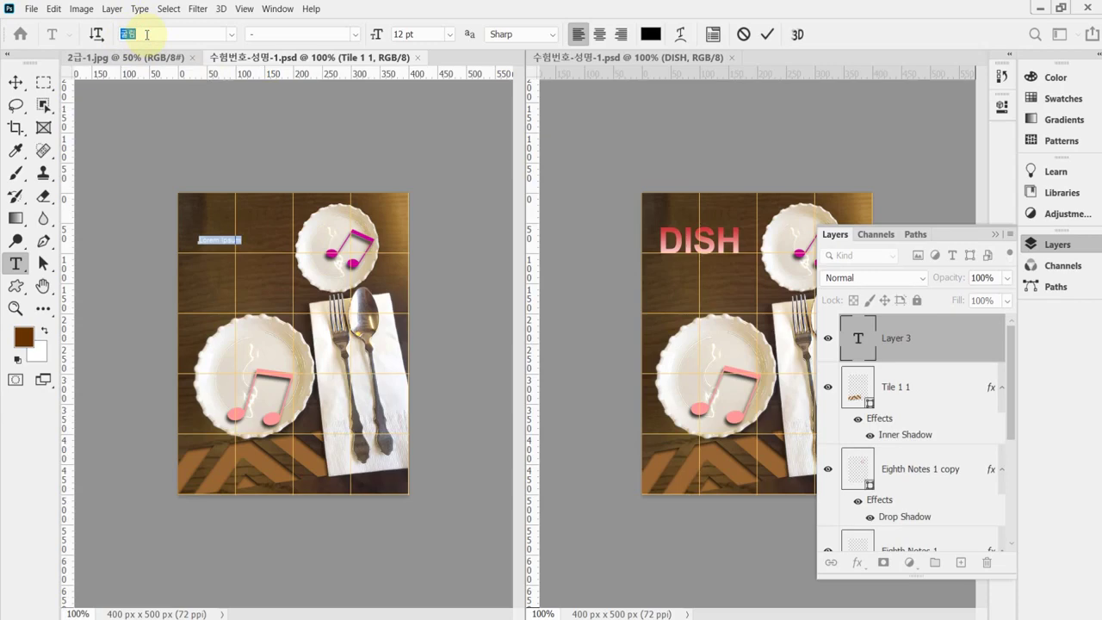
{"action": "type", "text": "ari"}
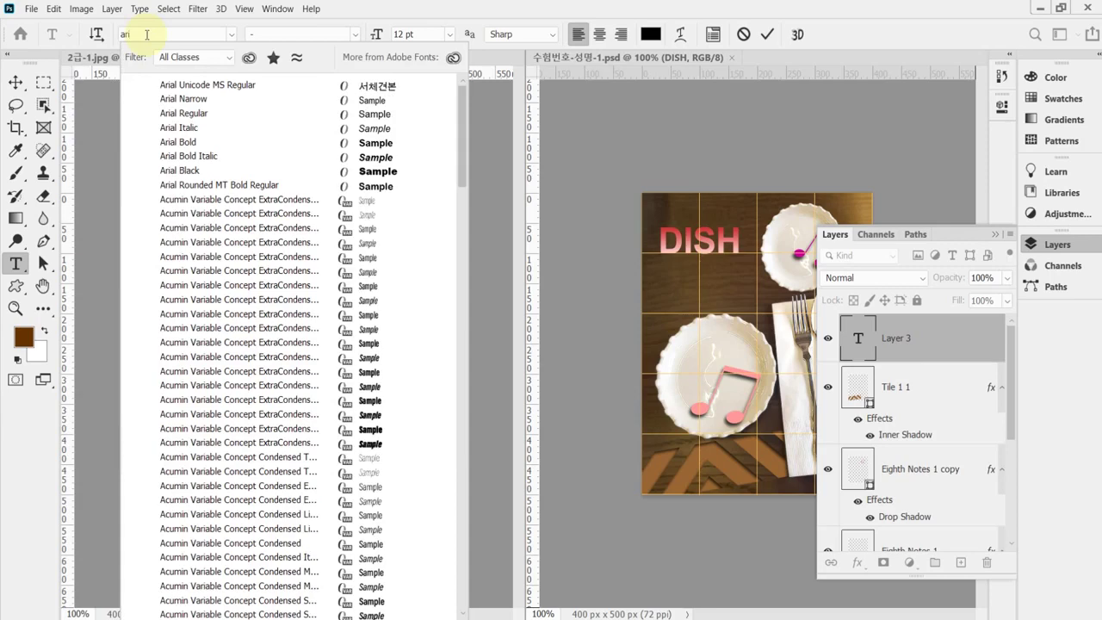
{"action": "left_click", "coordinate": [208, 145]}
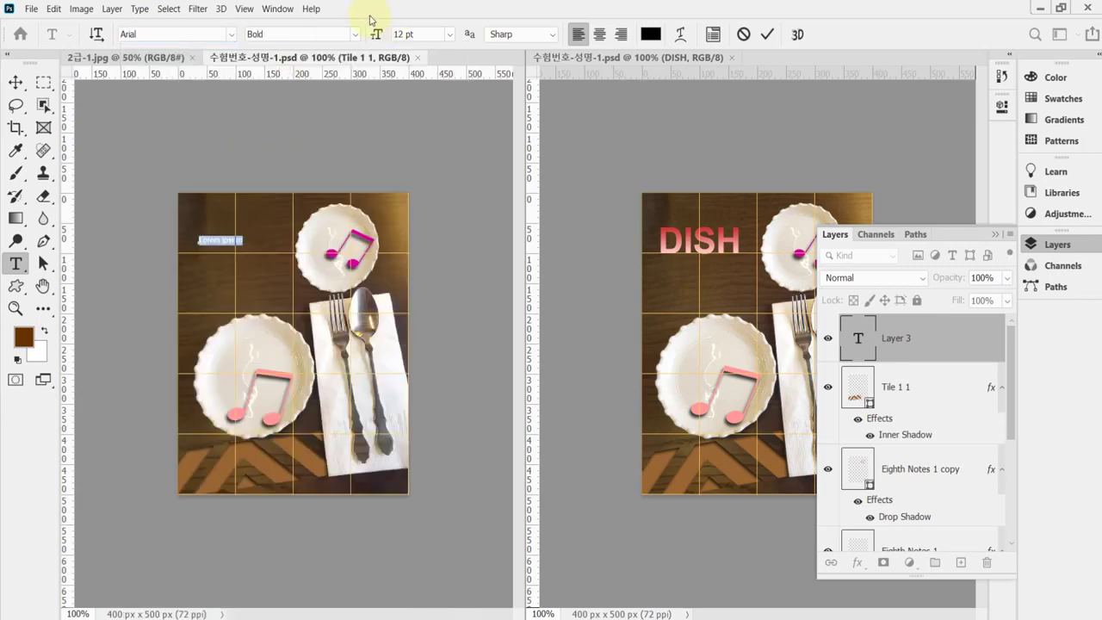
{"action": "left_click", "coordinate": [449, 35]}
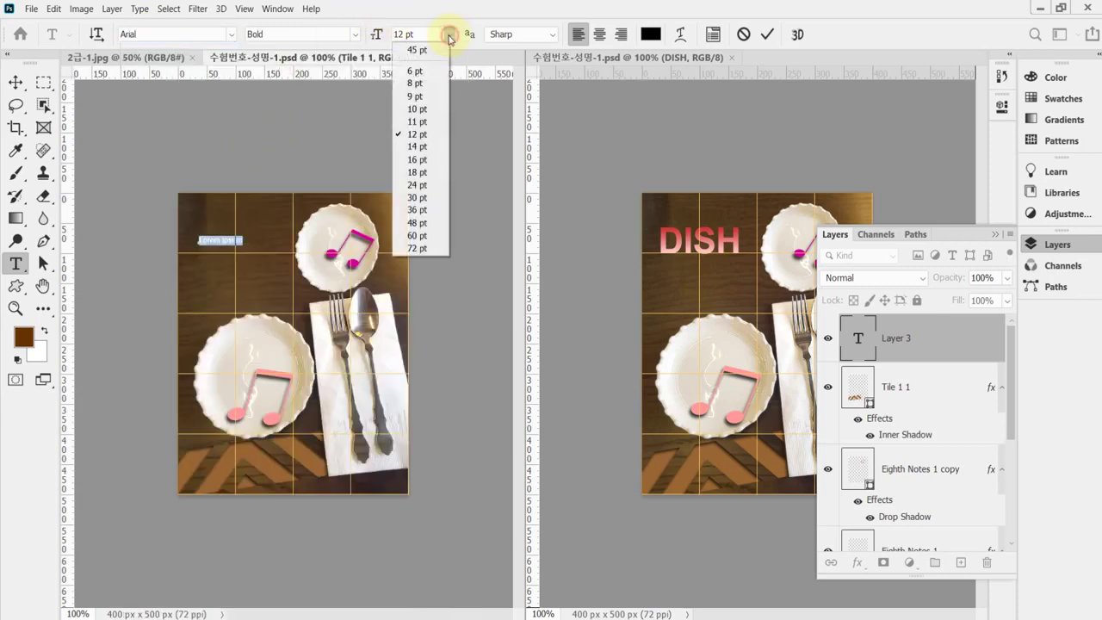
{"action": "left_click", "coordinate": [417, 235]}
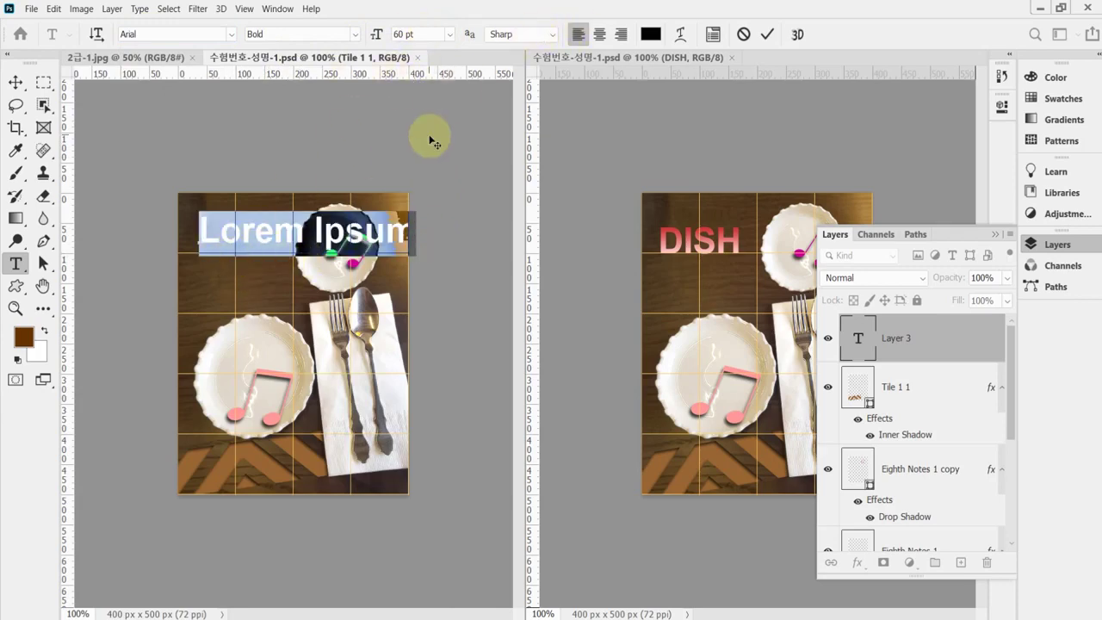
Enter the text DISH, move it slightly down and left beside the small plate, and commit it
{"action": "type", "text": "DI"}
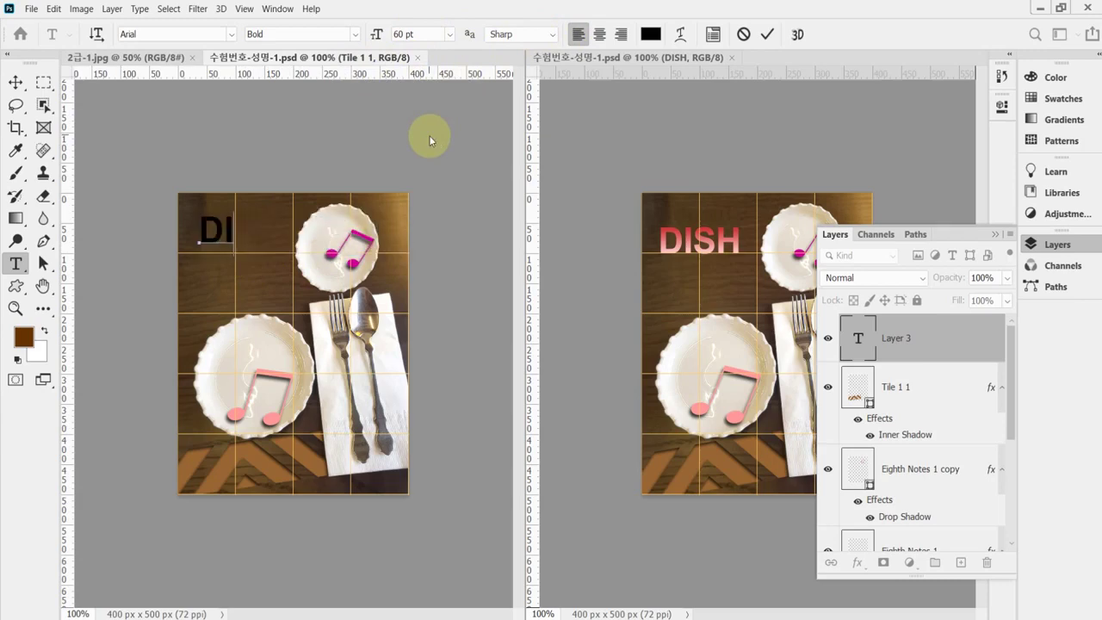
{"action": "type", "text": "SH"}
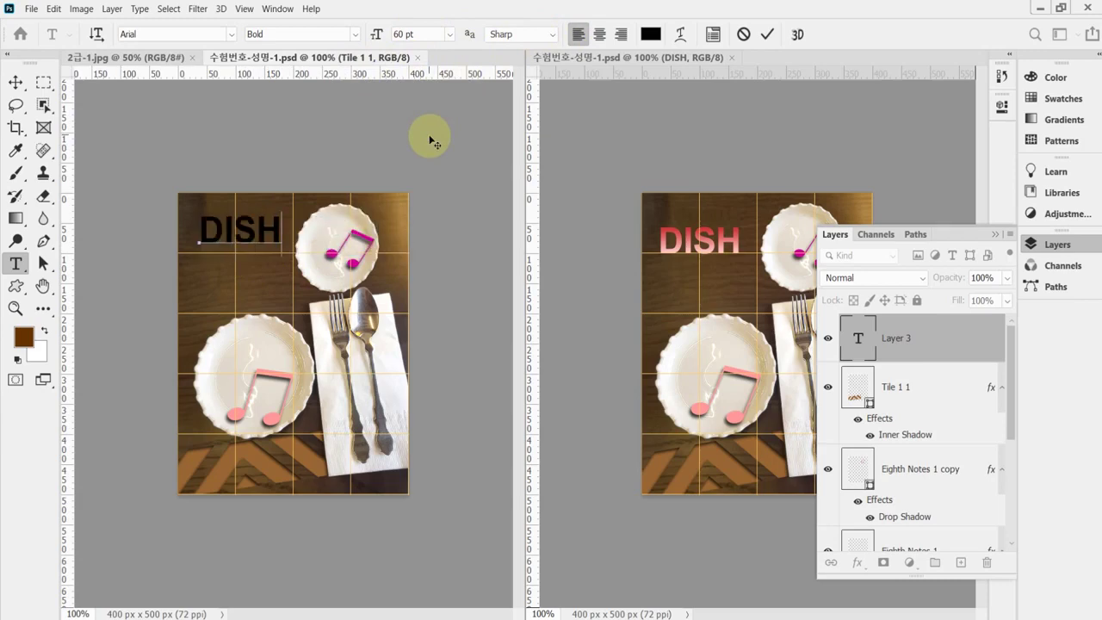
{"action": "left_click", "coordinate": [339, 274]}
{"action": "left_click_drag", "start_coordinate": [338, 274], "coordinate": [342, 285]}
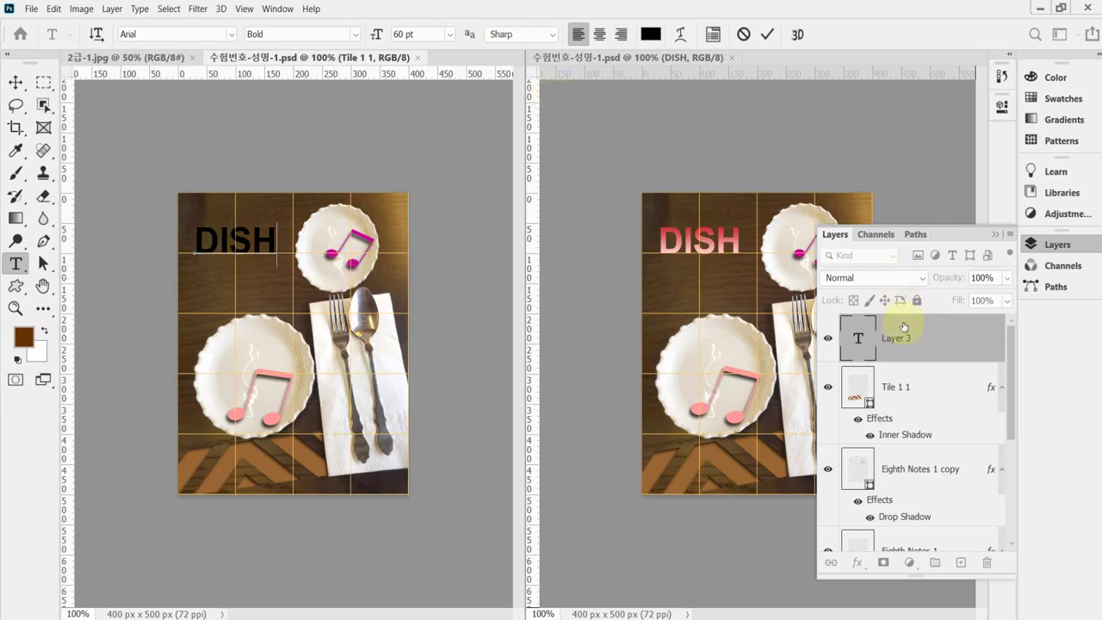
{"action": "left_click", "coordinate": [856, 564]}
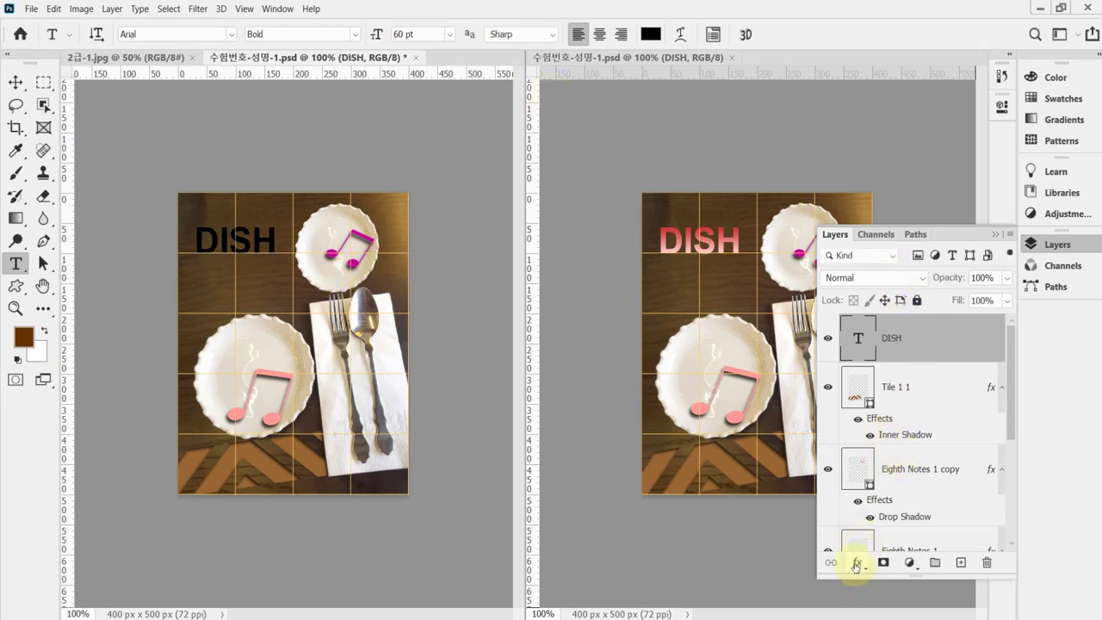
Add a gradient overlay to the DISH text and set the gradient's starting colour stop to fcc
{"action": "left_click", "coordinate": [856, 563]}
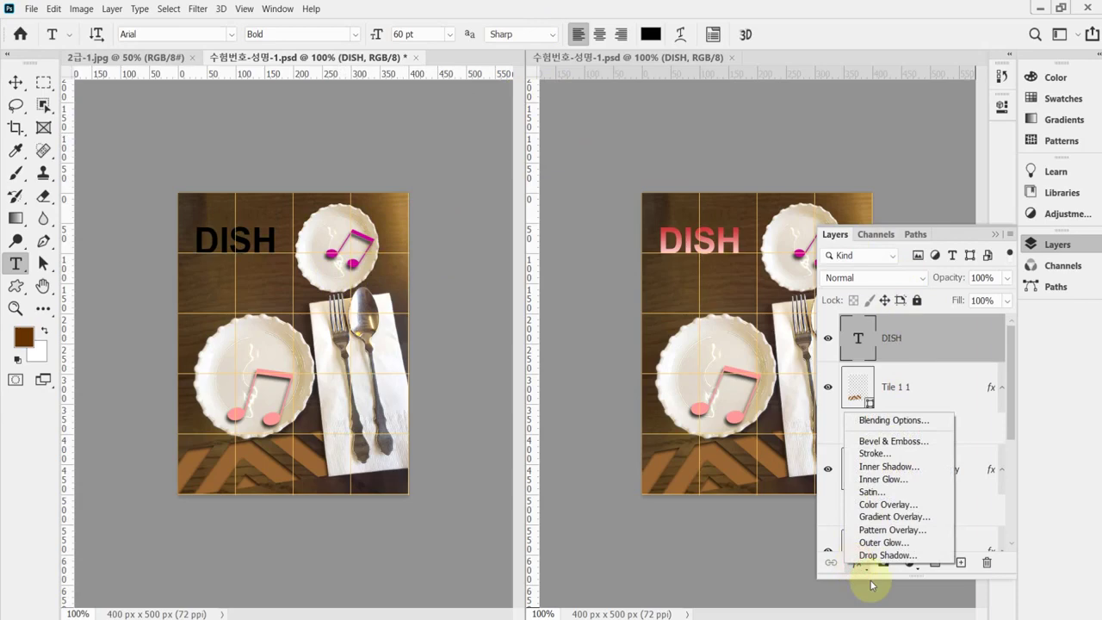
{"action": "left_click", "coordinate": [934, 519]}
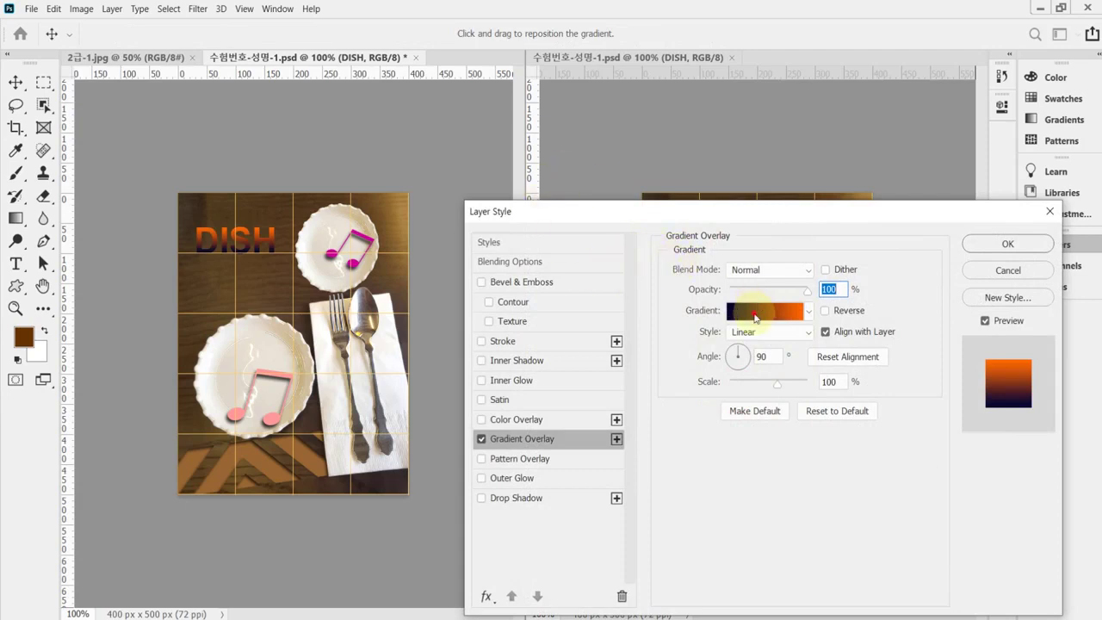
{"action": "left_click", "coordinate": [755, 317]}
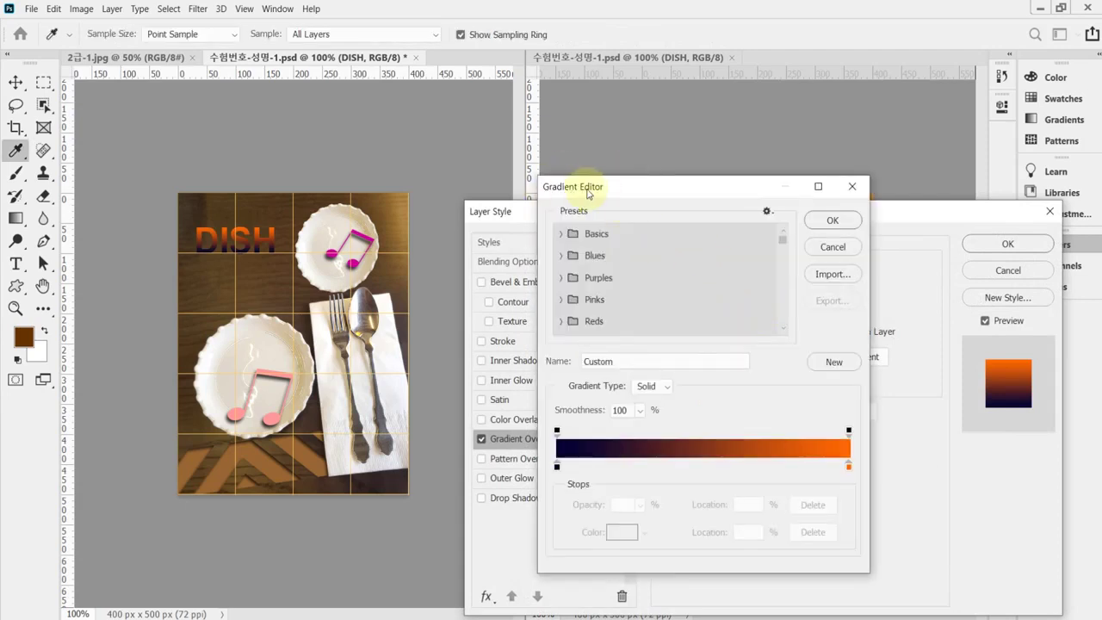
{"action": "left_click", "coordinate": [557, 465]}
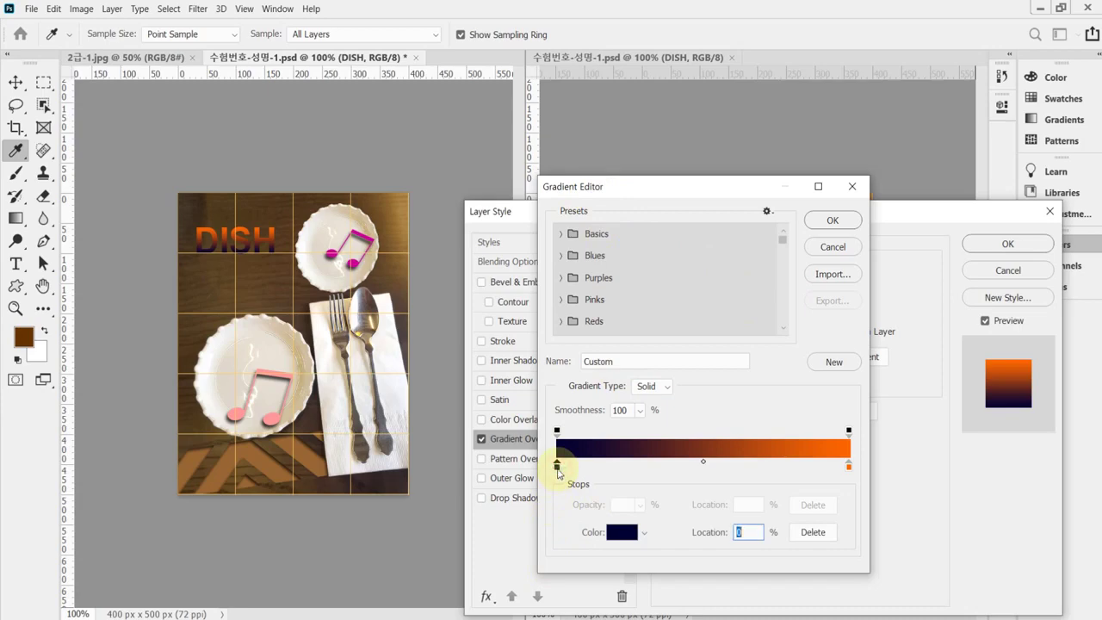
{"action": "double_click", "coordinate": [557, 468]}
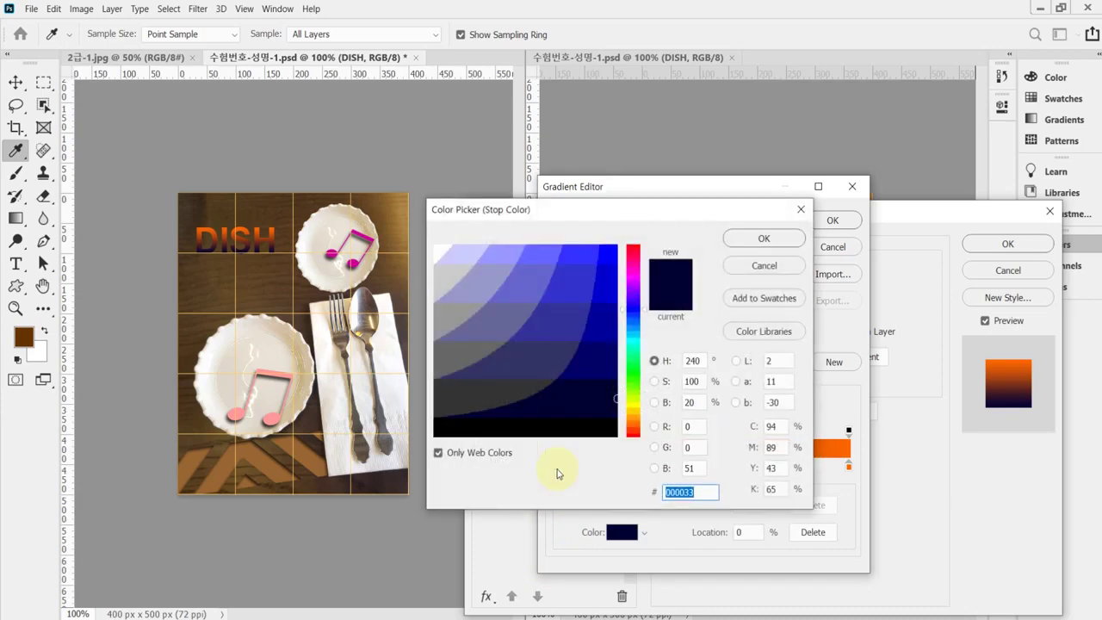
{"action": "type", "text": "fcc"}
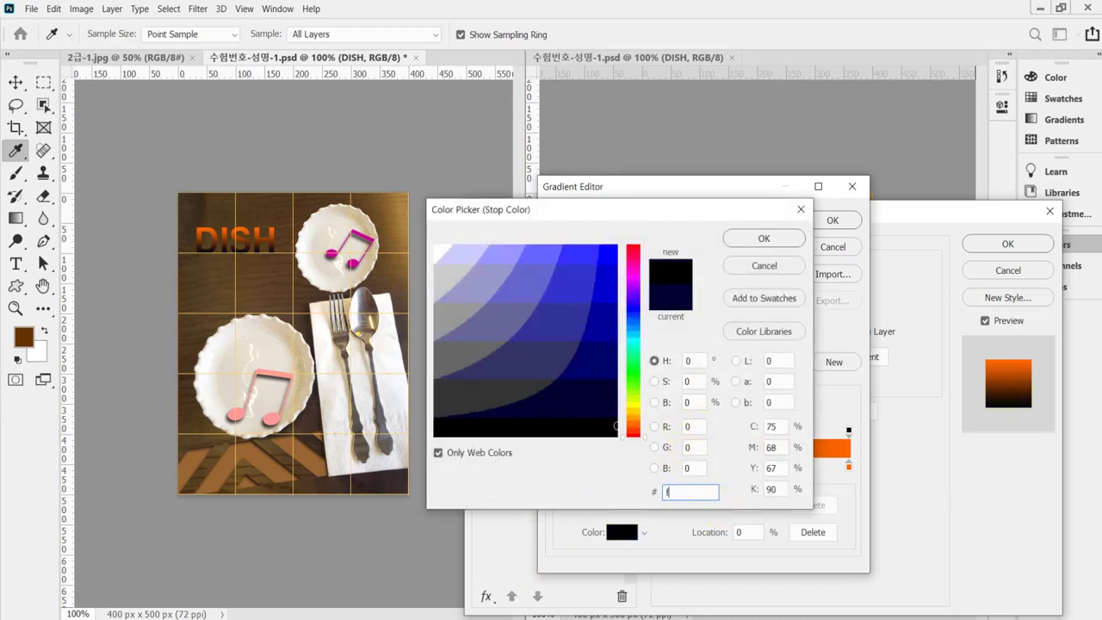
{"action": "left_click", "coordinate": [769, 241]}
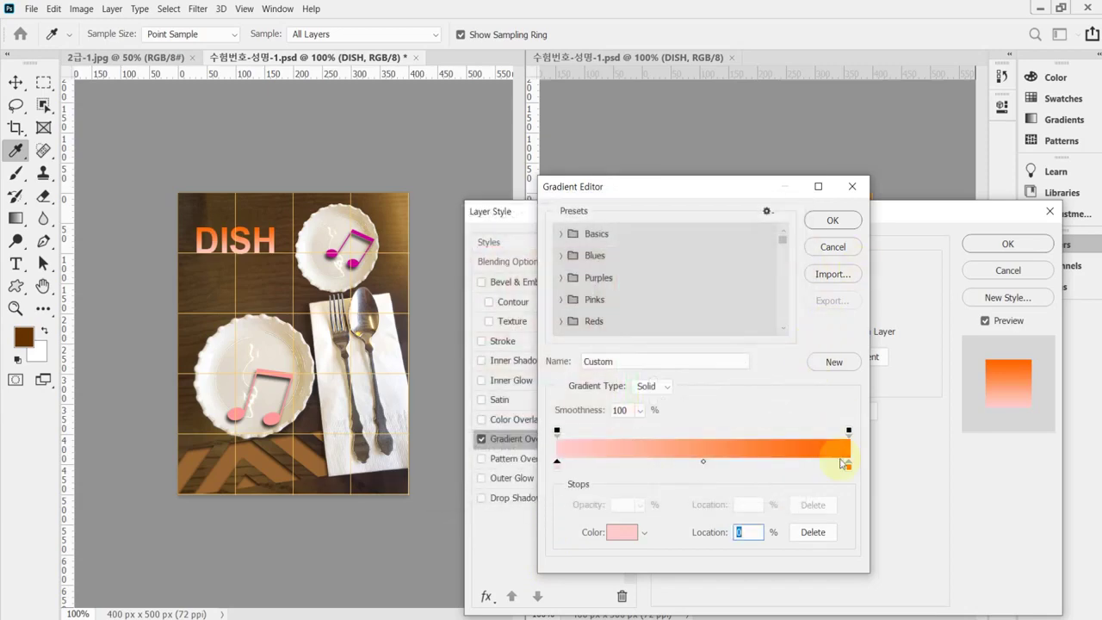
{"action": "left_click", "coordinate": [848, 468]}
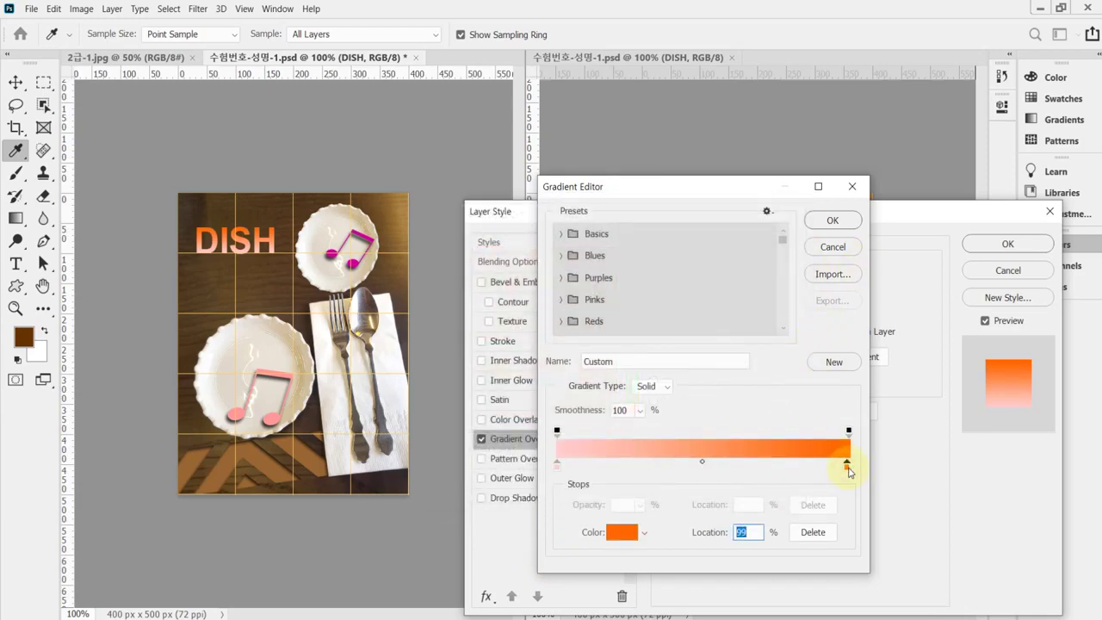
{"action": "type", "text": "33"}
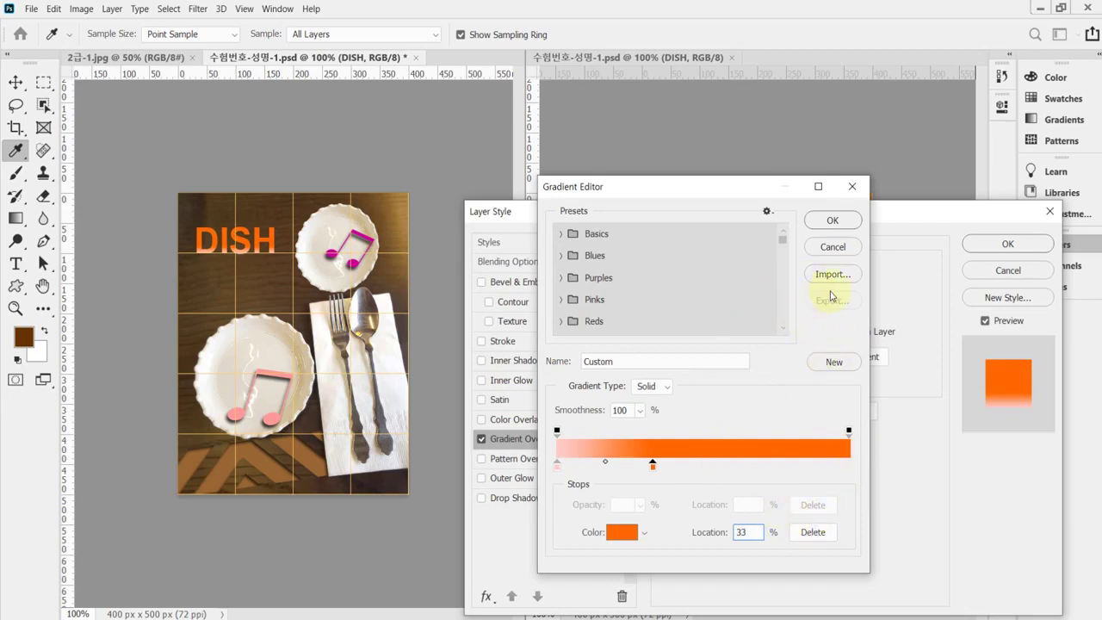
{"action": "left_click", "coordinate": [746, 408]}
{"action": "left_click_drag", "start_coordinate": [653, 465], "coordinate": [865, 467]}
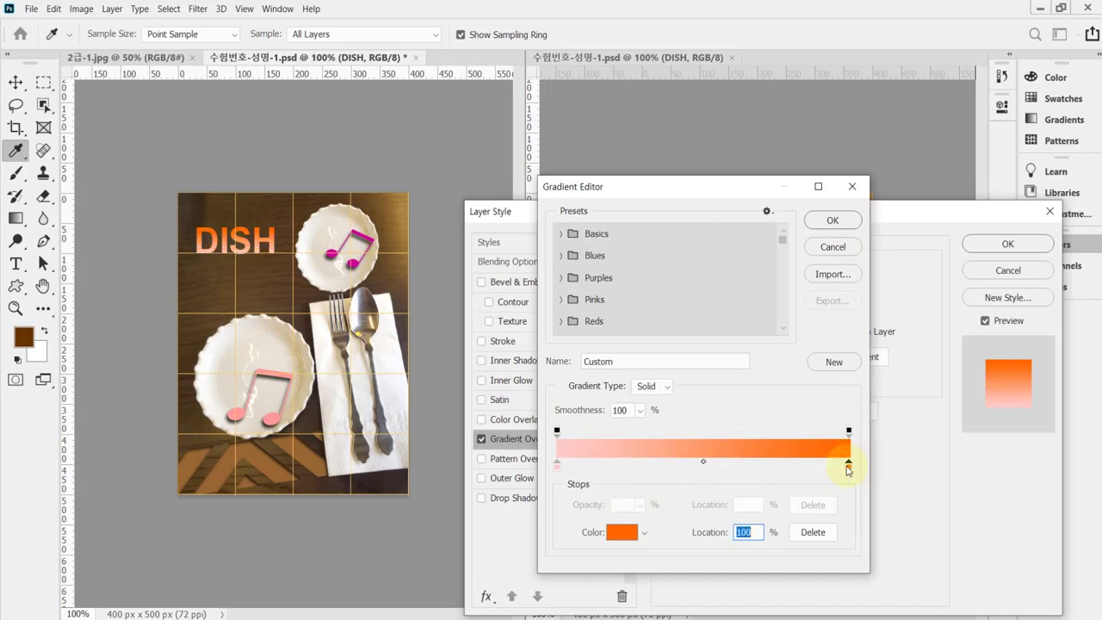
Set the gradient's ending colour stop to c33 and apply the gradient overlay to the DISH text
{"action": "double_click", "coordinate": [849, 466]}
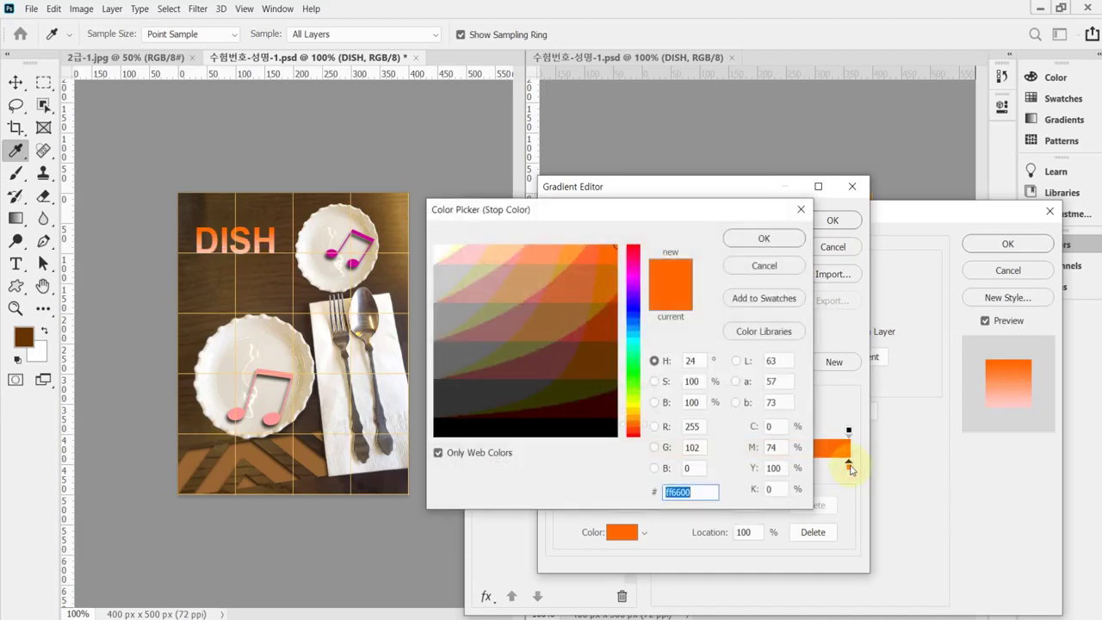
{"action": "type", "text": "c33"}
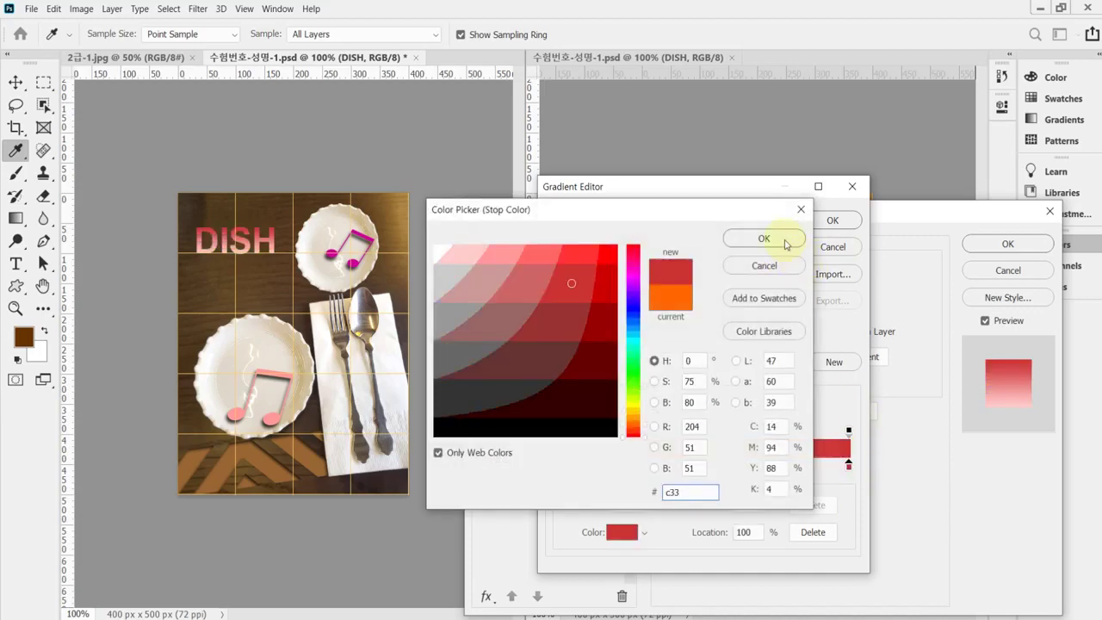
{"action": "left_click", "coordinate": [765, 239]}
{"action": "left_click", "coordinate": [835, 220]}
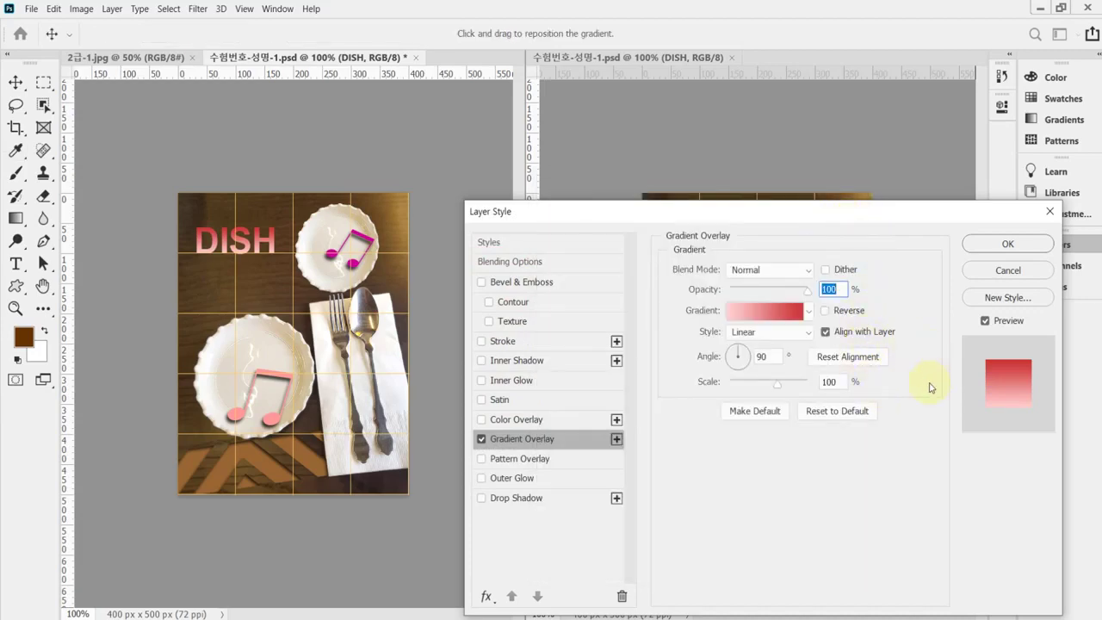
{"action": "left_click_drag", "start_coordinate": [792, 215], "coordinate": [792, 301]}
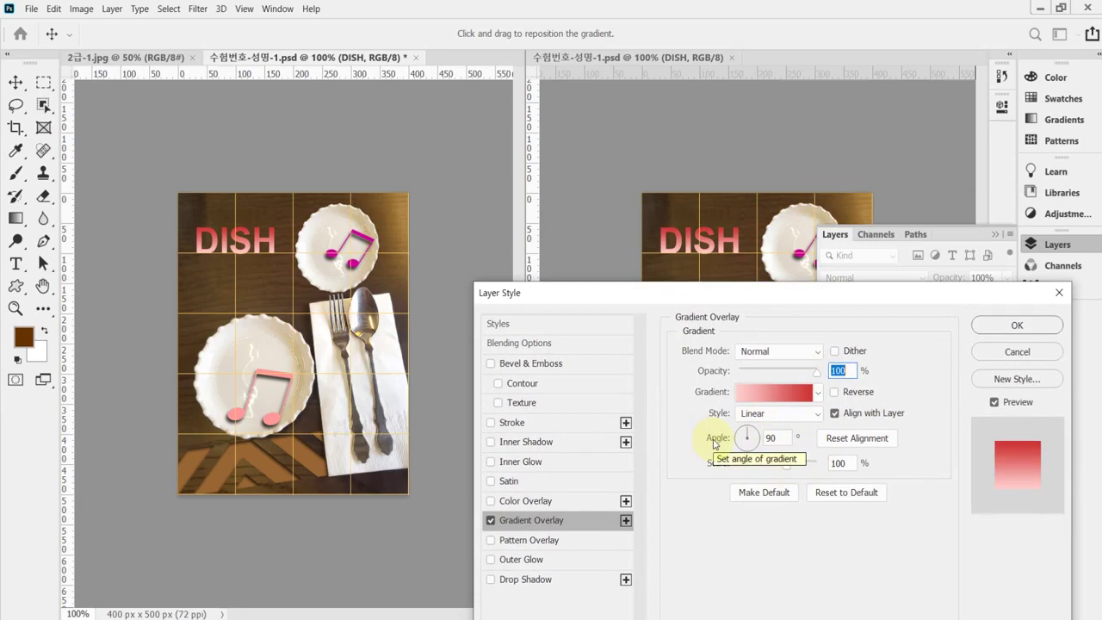
{"action": "left_click", "coordinate": [1017, 328]}
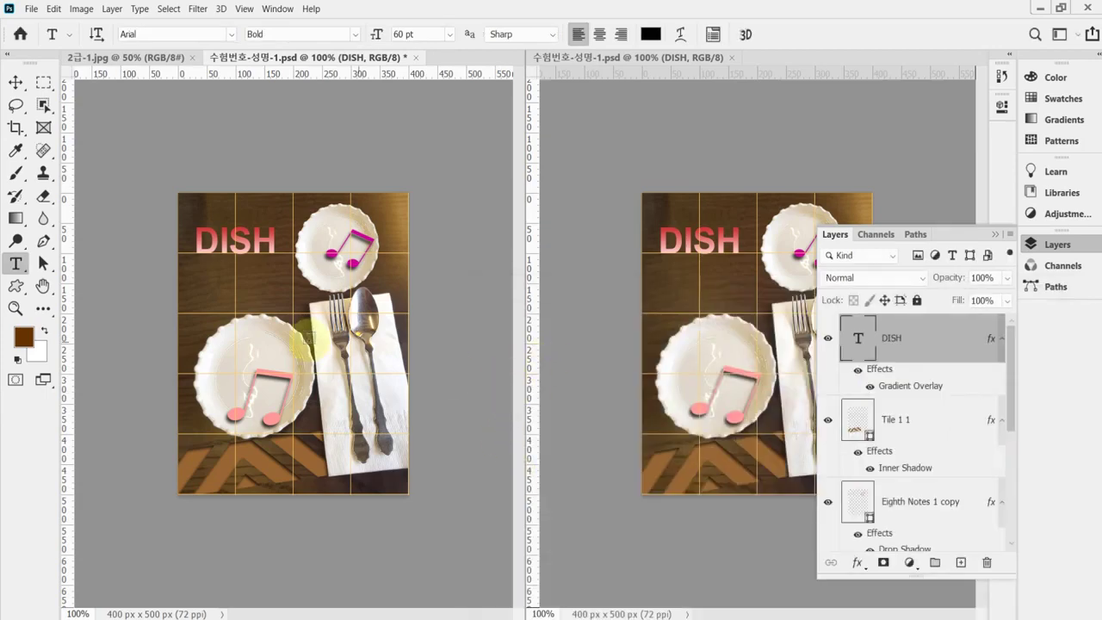
Save the finished DISH document and hide its grid
{"action": "key", "text": "ctrl+s"}
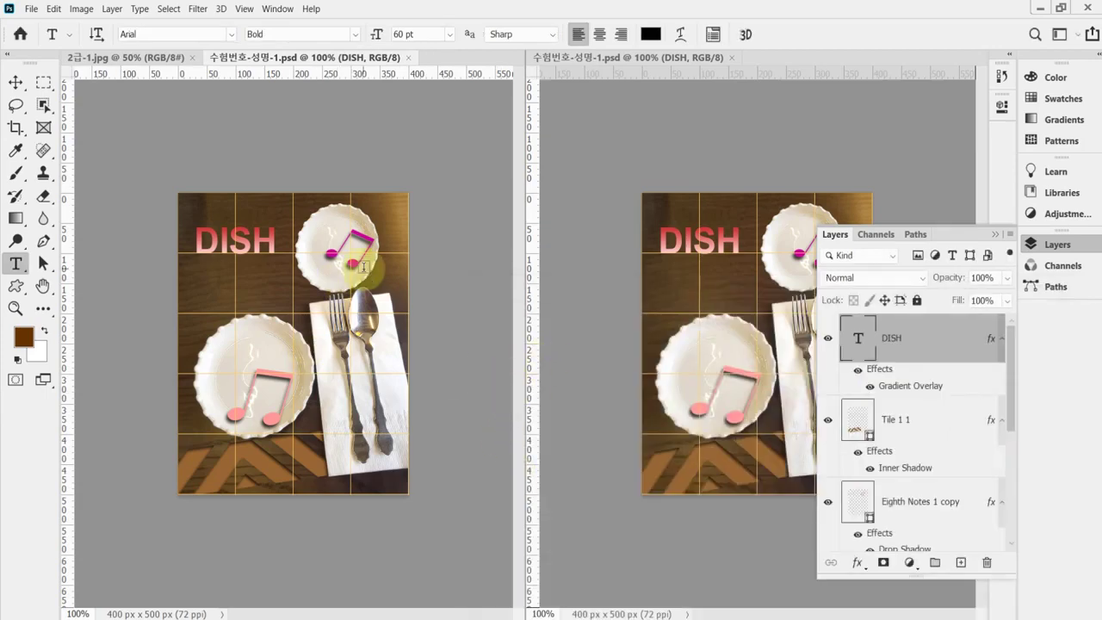
{"action": "key", "text": "ctrl+apostrophe"}
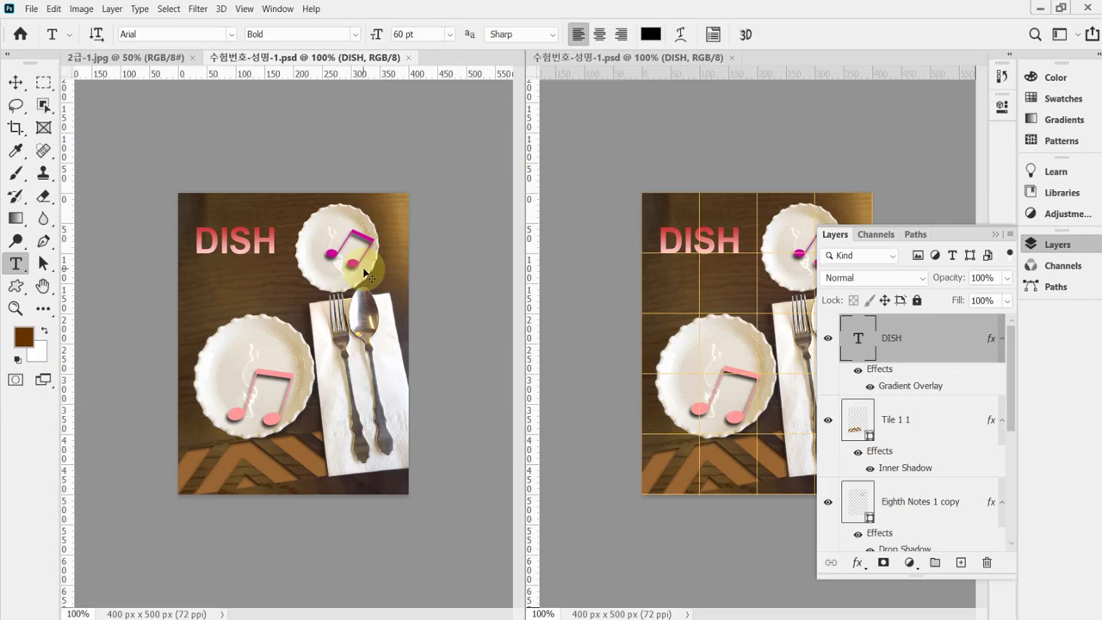
Save a JPEG version named 수험번호-성명-1.jpg in the GTQ folder under Documents, with quality 8
{"action": "key", "text": "ctrl+shift+s"}
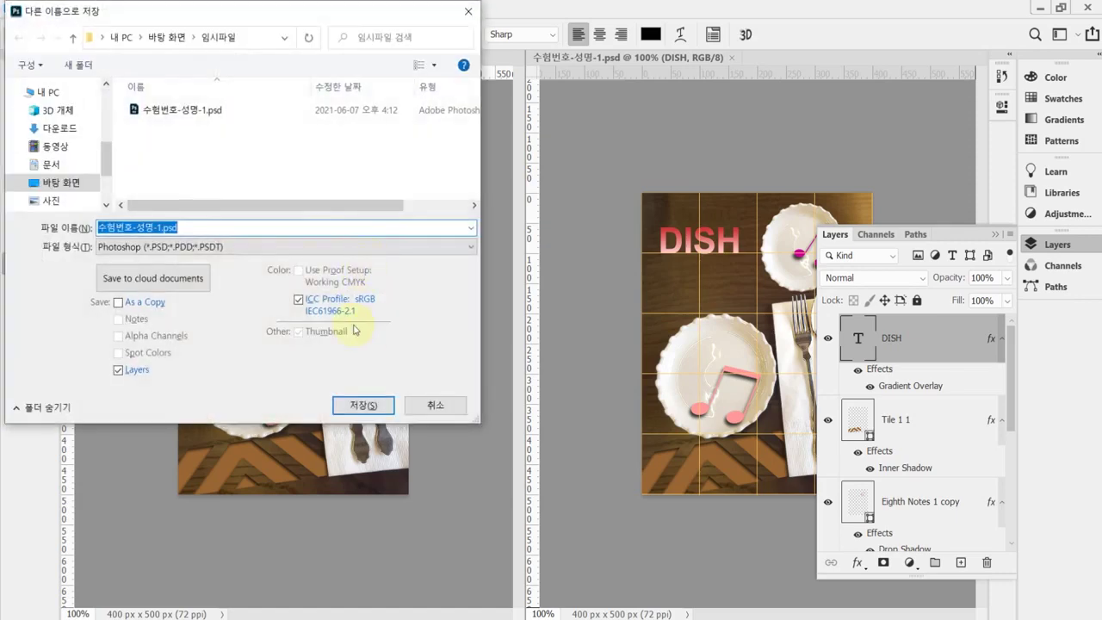
{"action": "left_click", "coordinate": [52, 93]}
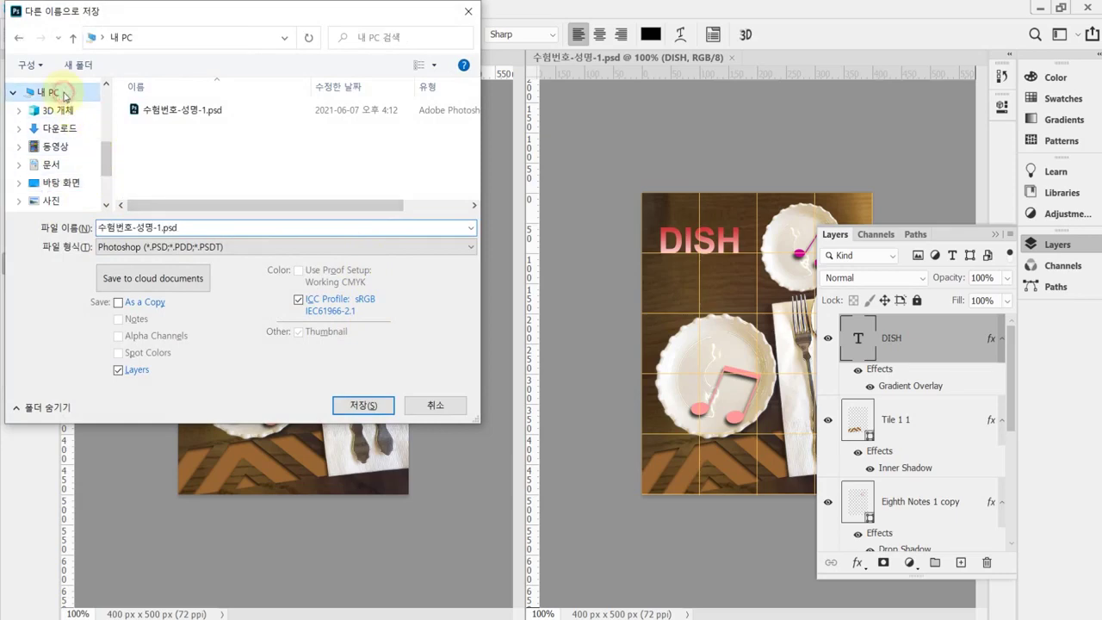
{"action": "left_click", "coordinate": [96, 172]}
{"action": "scroll", "coordinate": [209, 190], "scroll_direction": "down", "scroll_amount": 1}
{"action": "double_click", "coordinate": [168, 193]}
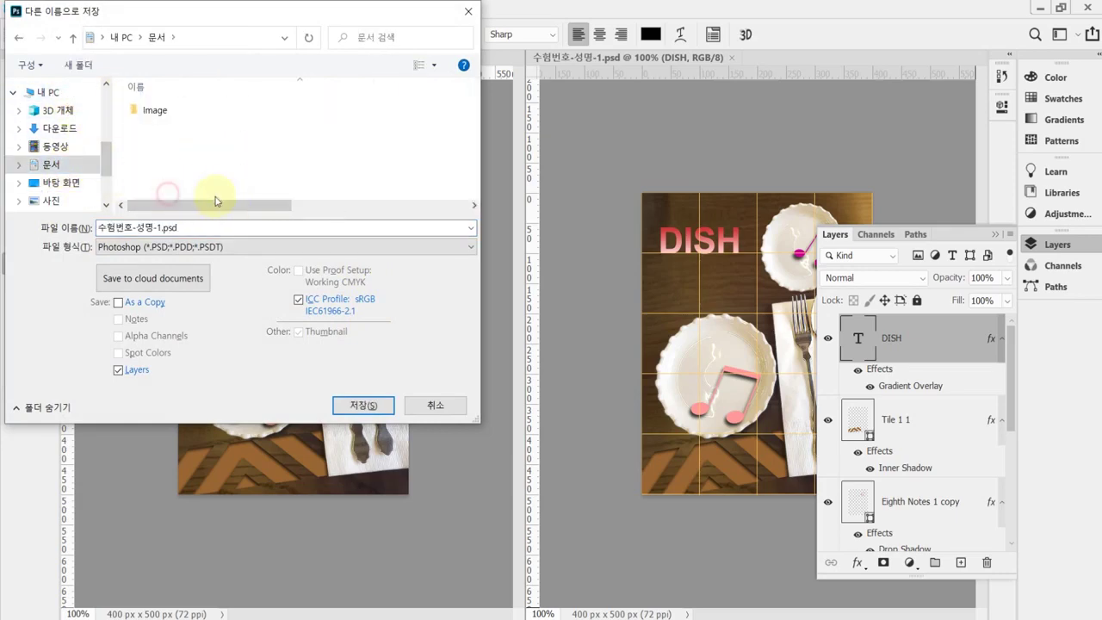
{"action": "left_click", "coordinate": [207, 247]}
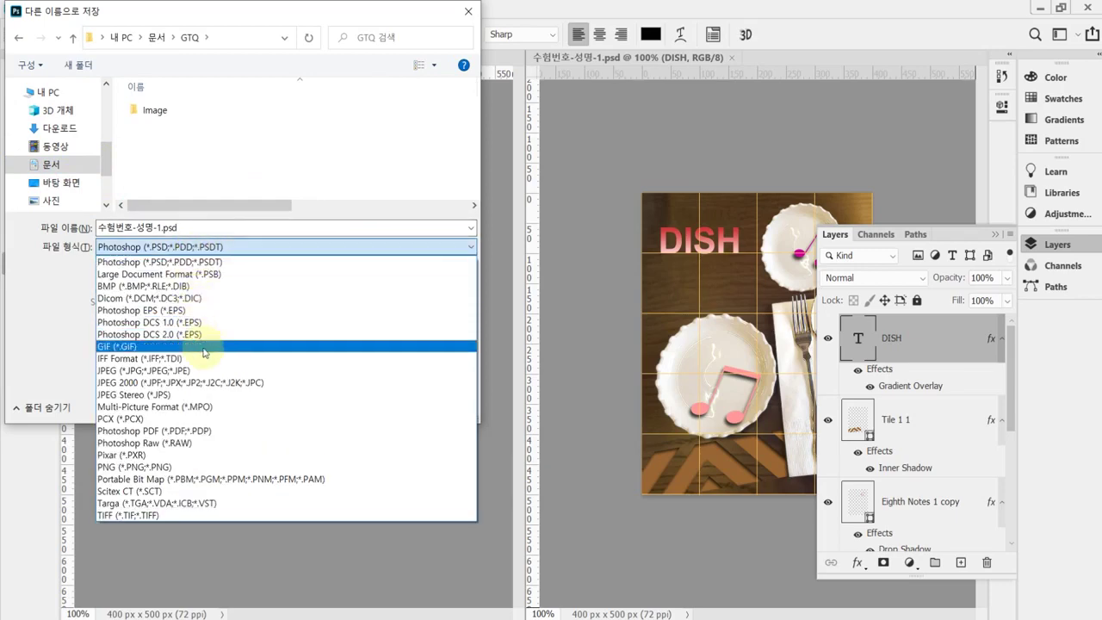
{"action": "left_click", "coordinate": [203, 371]}
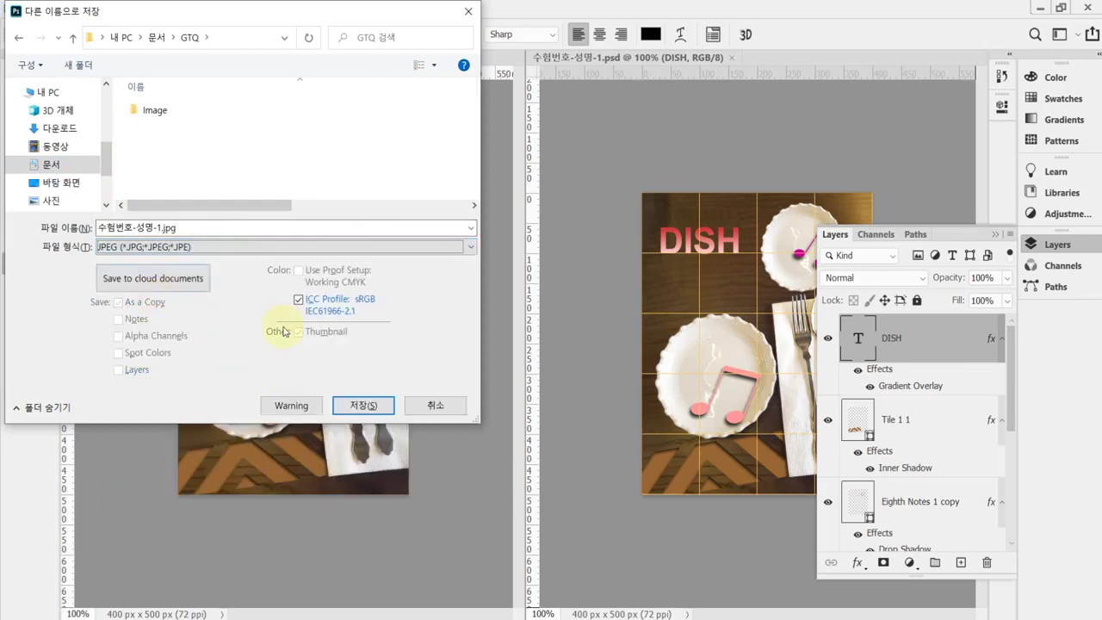
{"action": "left_click", "coordinate": [362, 405]}
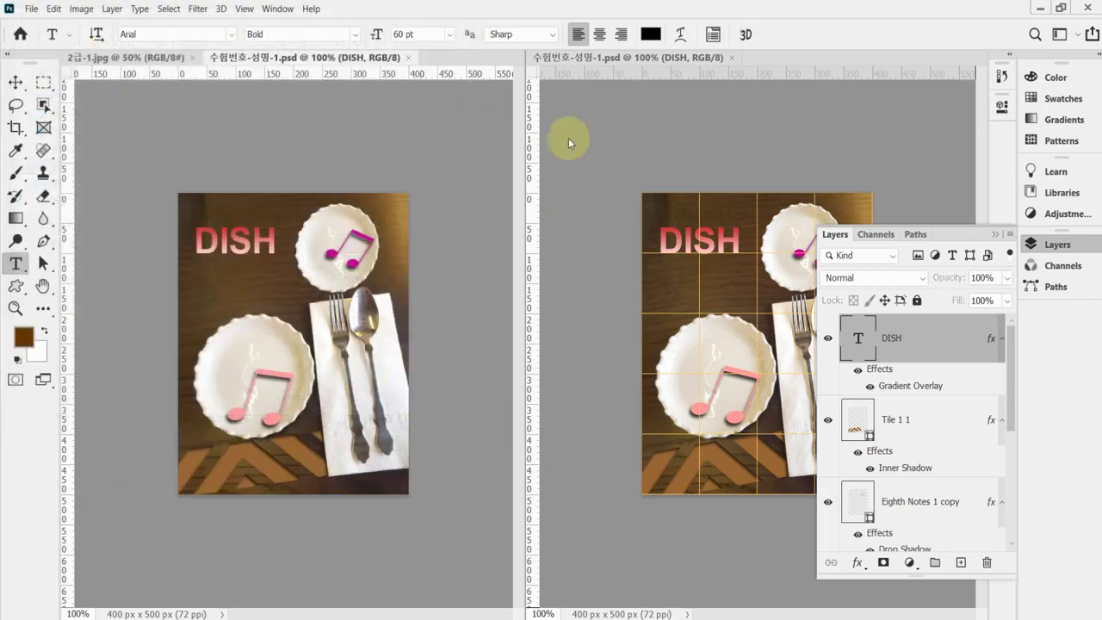
{"action": "type", "text": "8"}
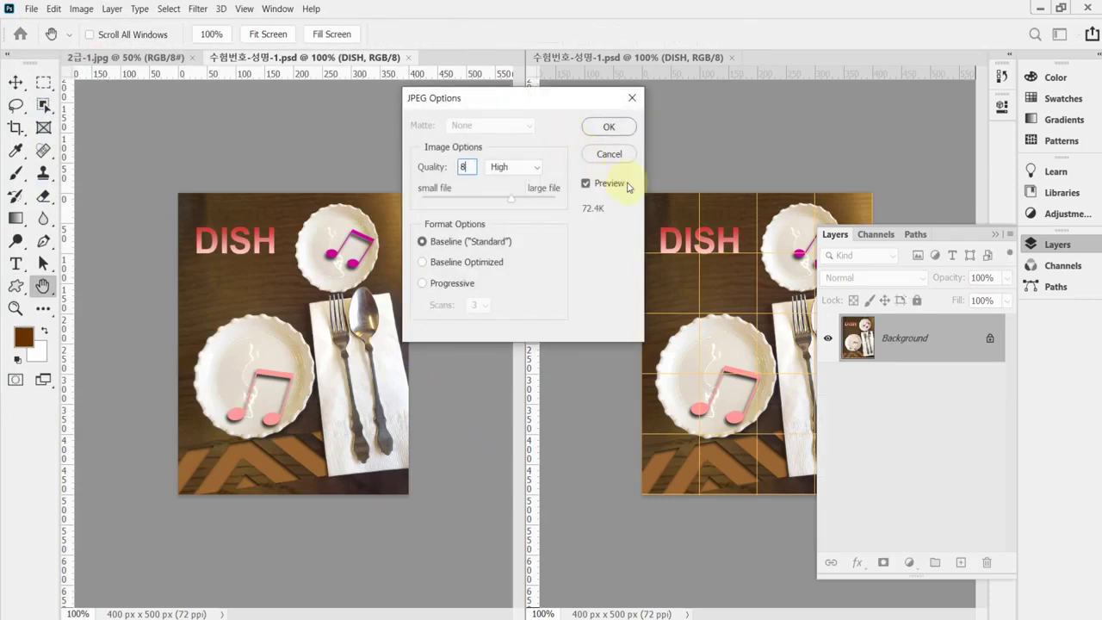
{"action": "key", "text": "Return"}
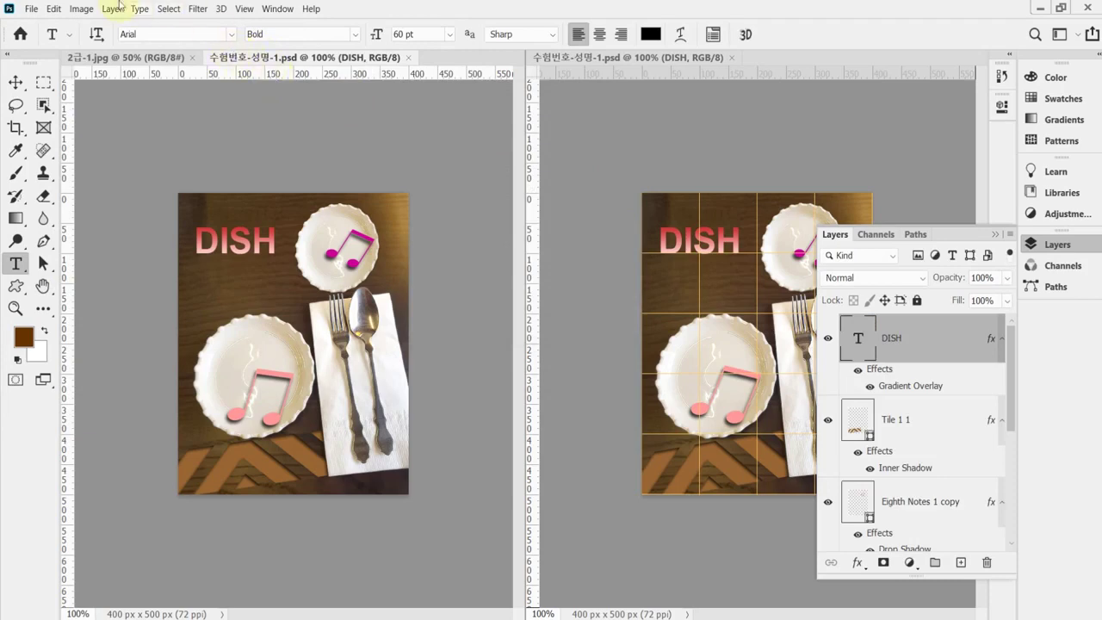
Resize the DISH image to 40 × 50 pixels with its proportions linked
{"action": "left_click", "coordinate": [82, 10]}
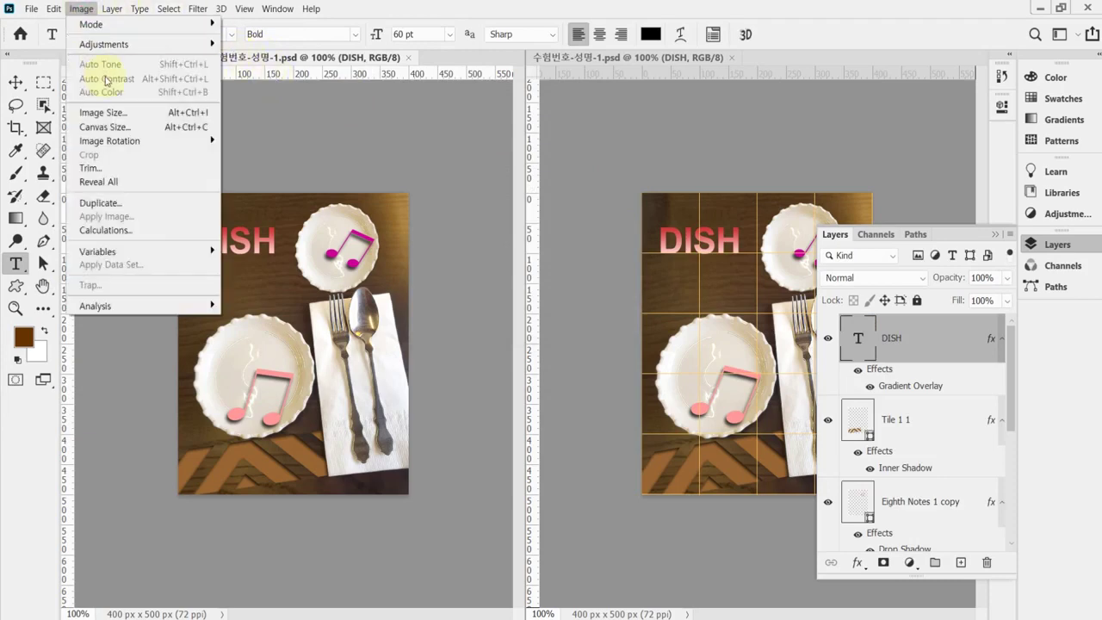
{"action": "left_click", "coordinate": [115, 115]}
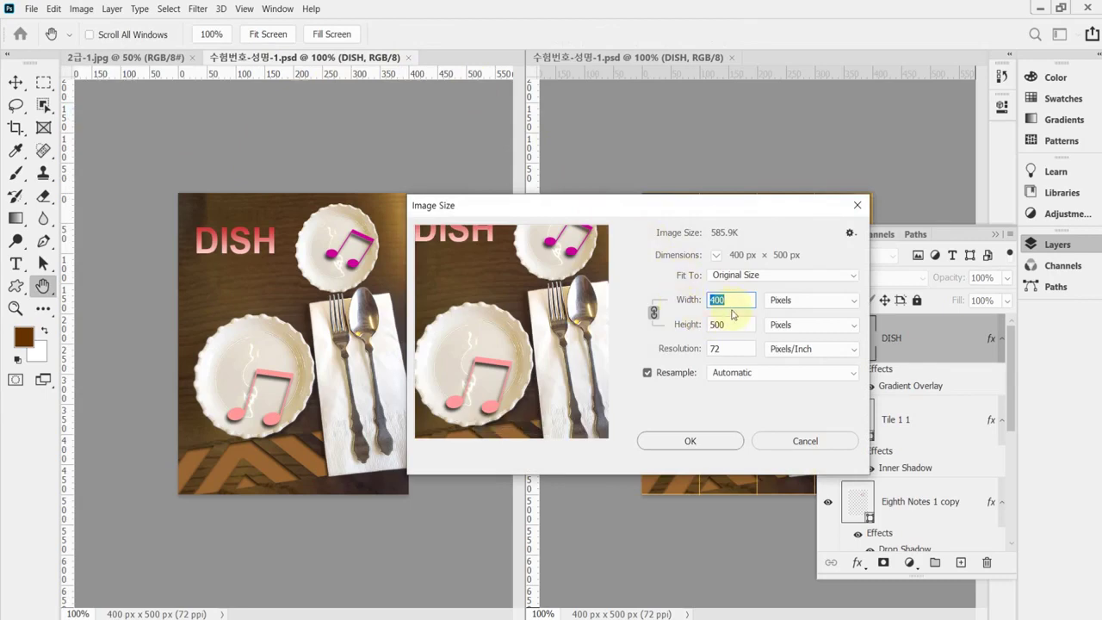
{"action": "type", "text": "40"}
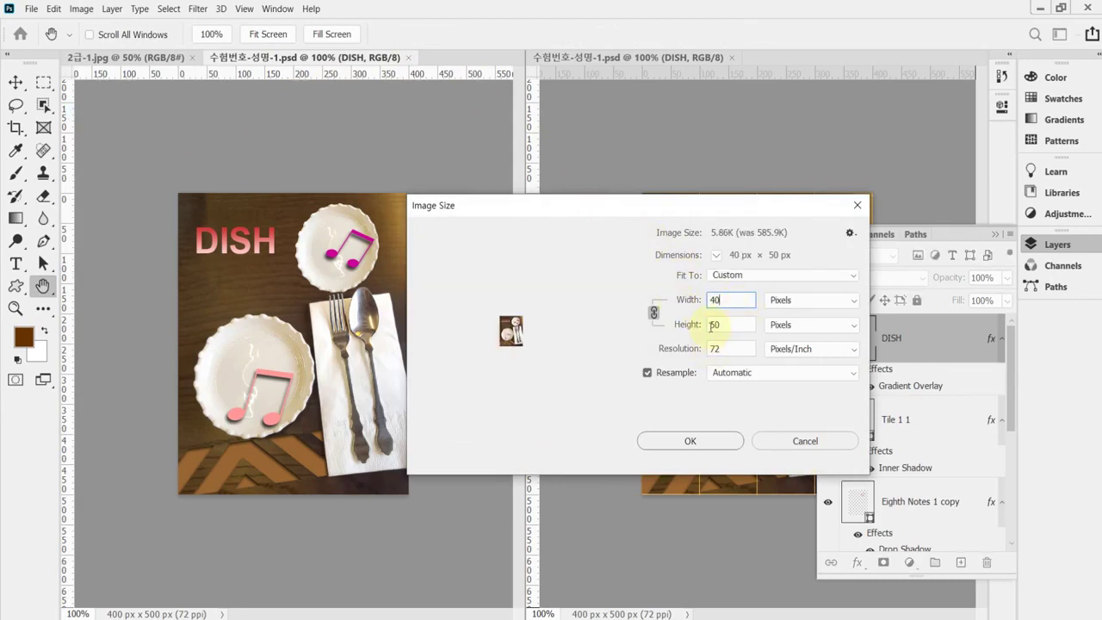
{"action": "left_click", "coordinate": [655, 314]}
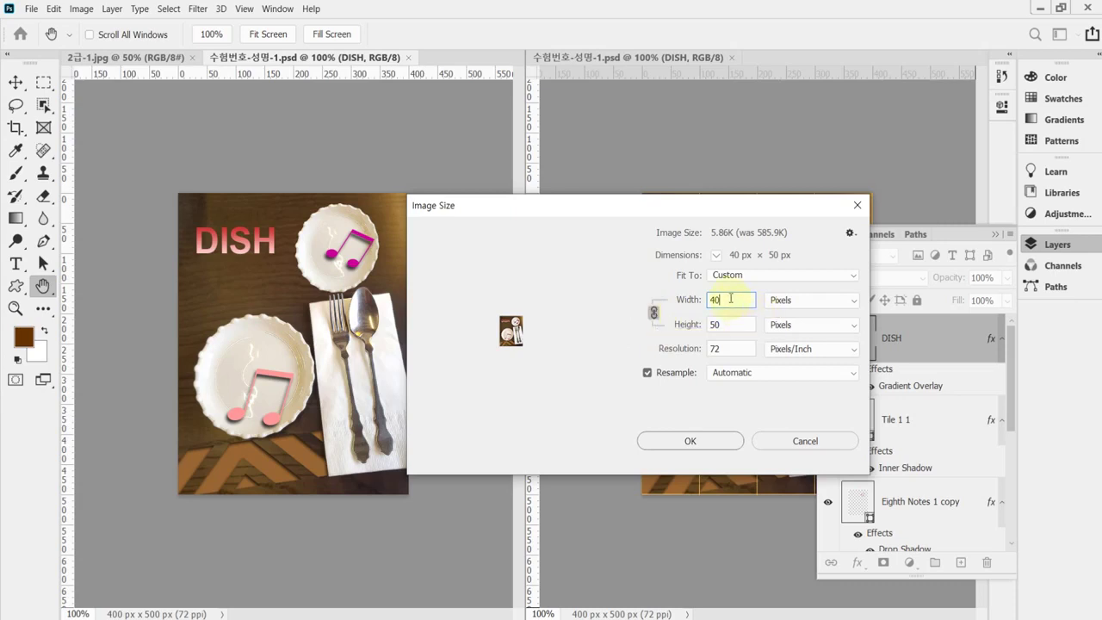
{"action": "left_click", "coordinate": [722, 325]}
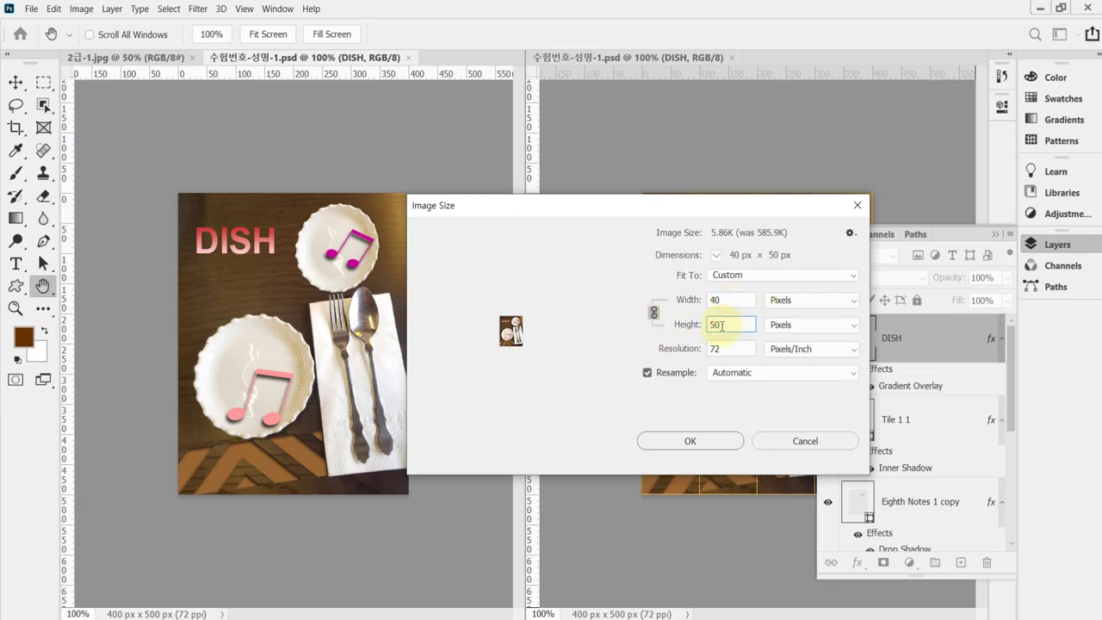
{"action": "left_click", "coordinate": [690, 443]}
{"action": "key", "text": "t"}
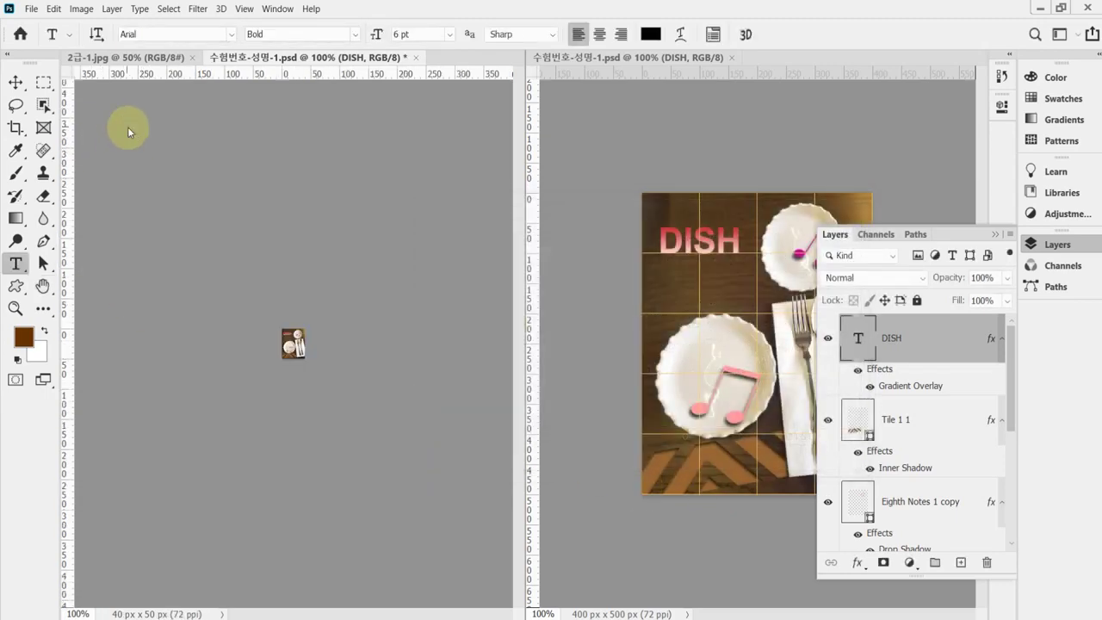
Save the reduced image as 수험번호-성명-1.psd in the GTQ folder under Documents
{"action": "key", "text": "ctrl+shift+s"}
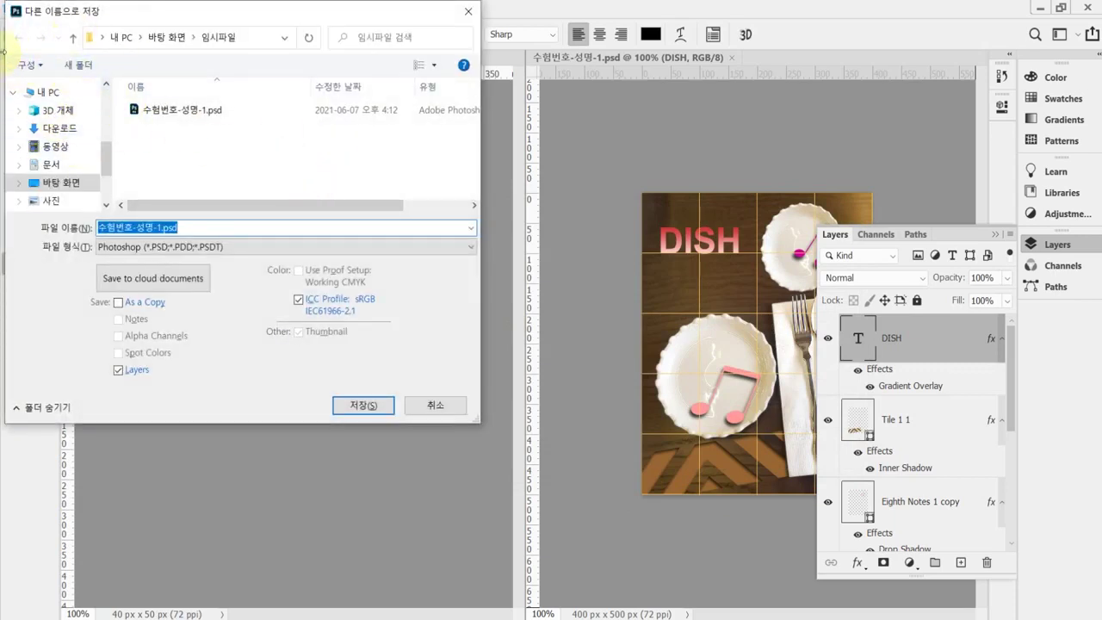
{"action": "left_click", "coordinate": [52, 165]}
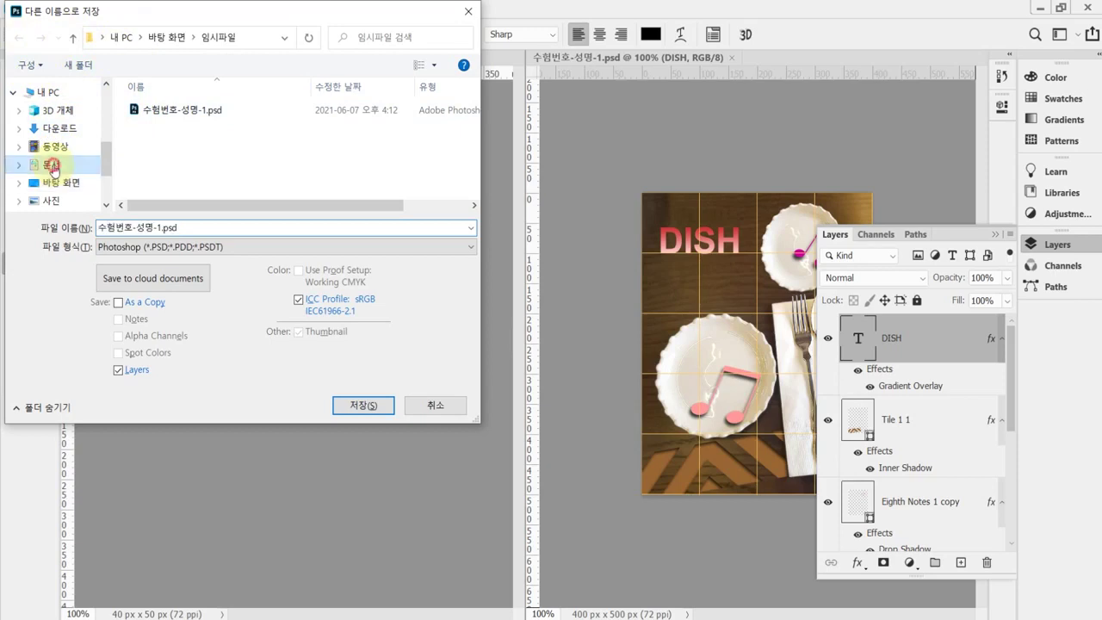
{"action": "scroll", "coordinate": [172, 185], "scroll_direction": "down", "scroll_amount": 1}
{"action": "double_click", "coordinate": [168, 191]}
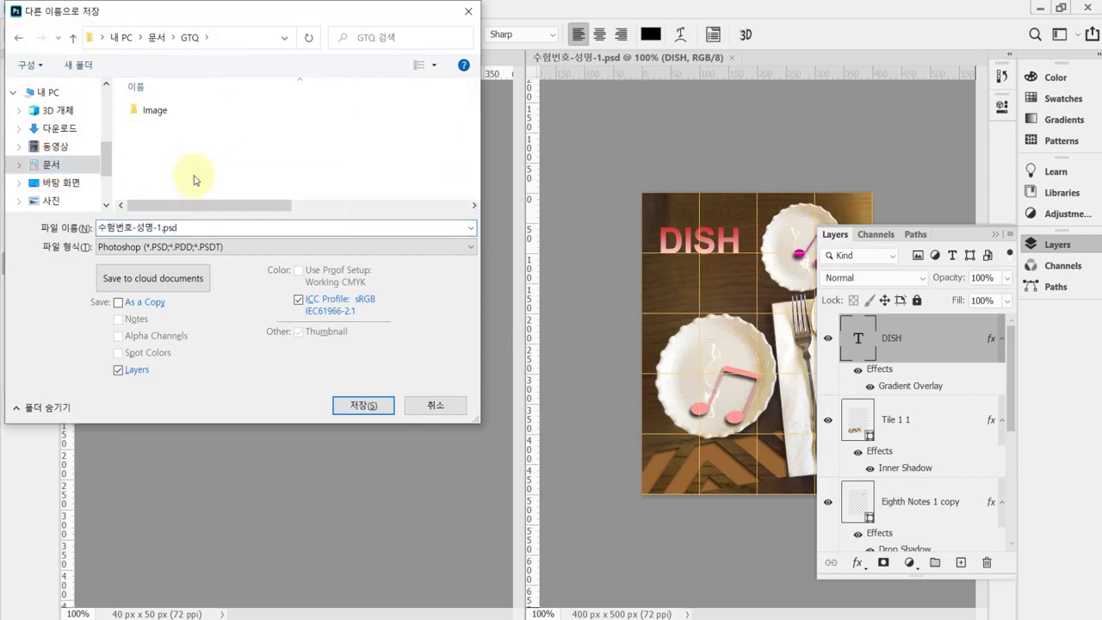
{"action": "left_click", "coordinate": [363, 409]}
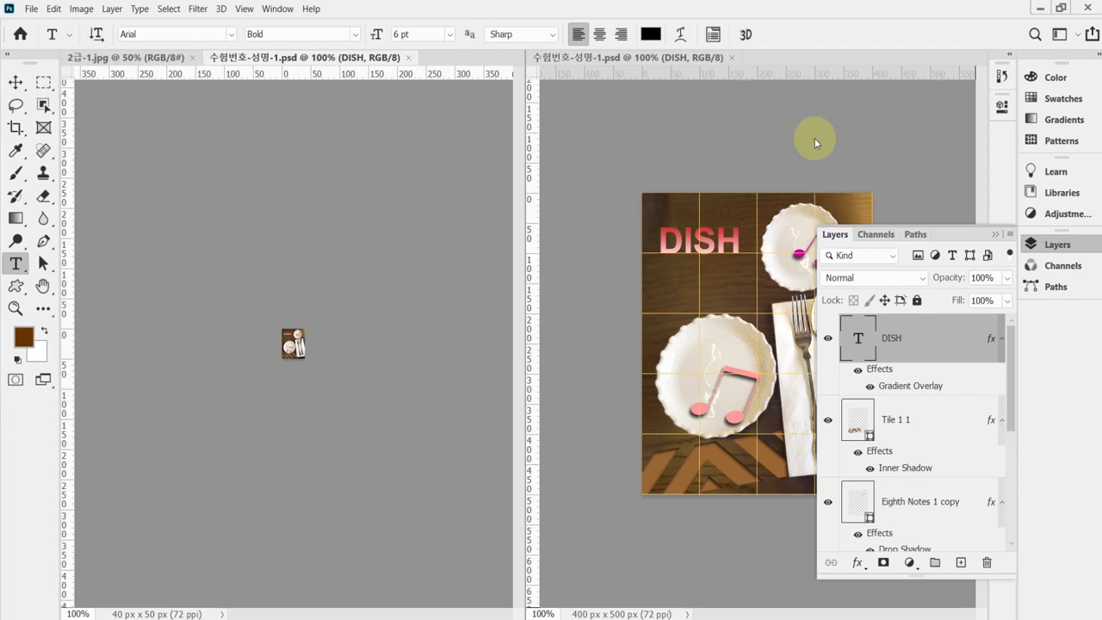
Consult problem 2's conditions in Acrobat Reader and create a 400 × 500 pixel RGB Photoshop document at 72 pixels/inch with a white background
{"action": "key", "text": "alt+Tab"}
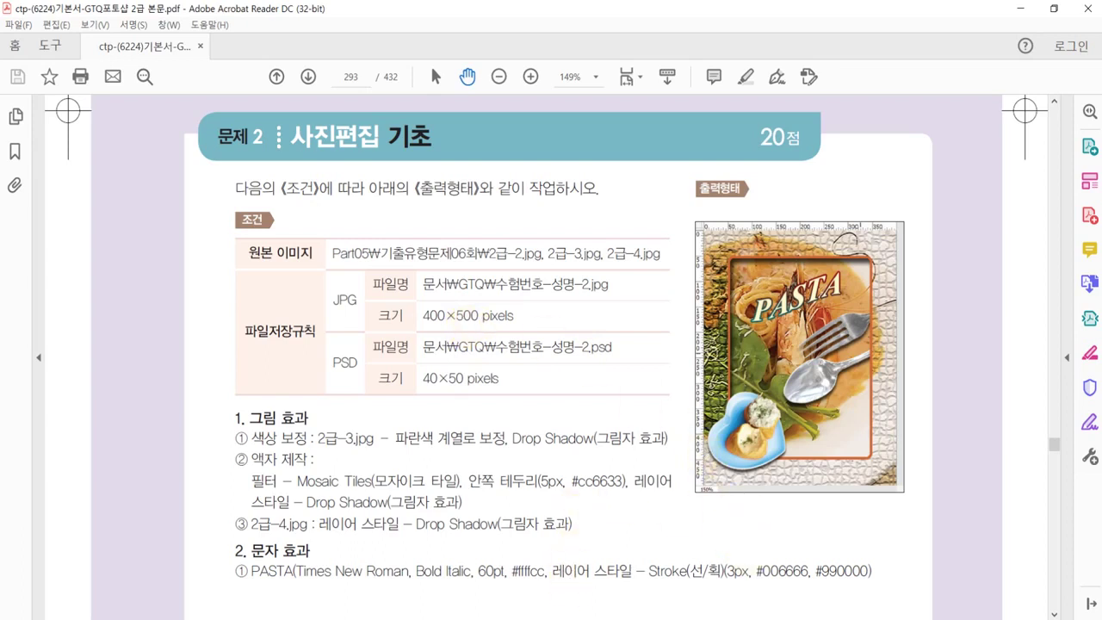
{"action": "key", "text": "alt+Tab"}
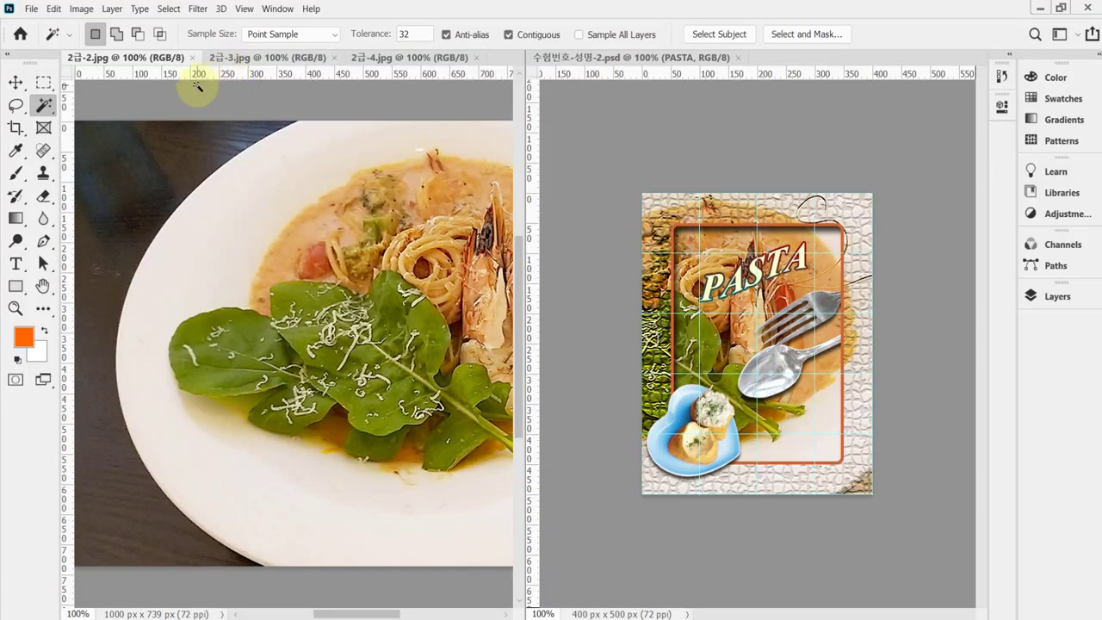
{"action": "left_click", "coordinate": [16, 82]}
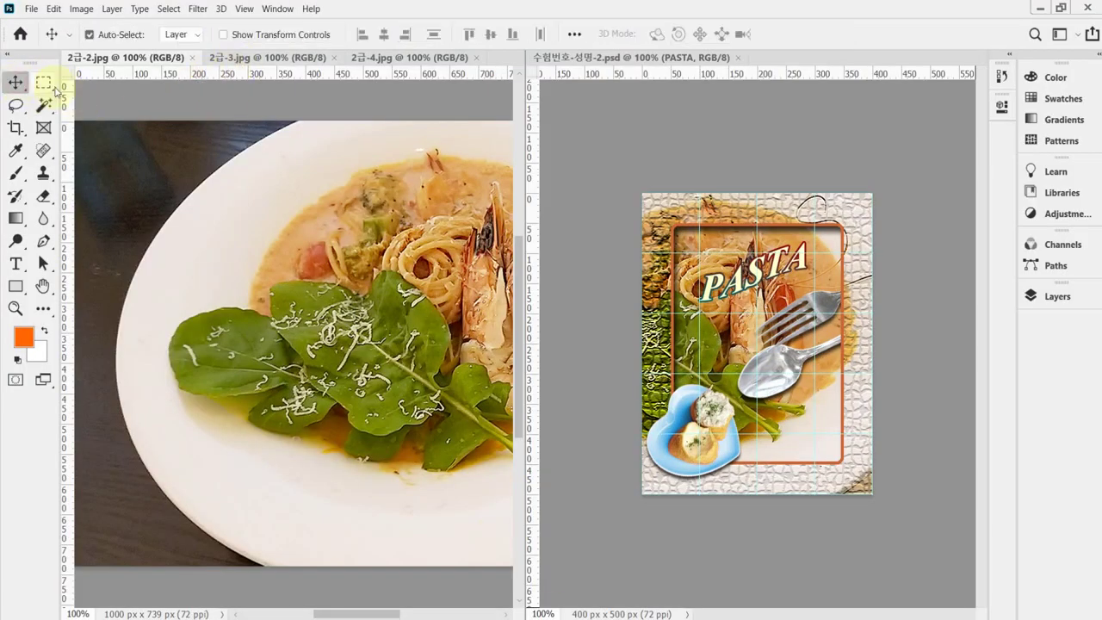
{"action": "key", "text": "ctrl+n"}
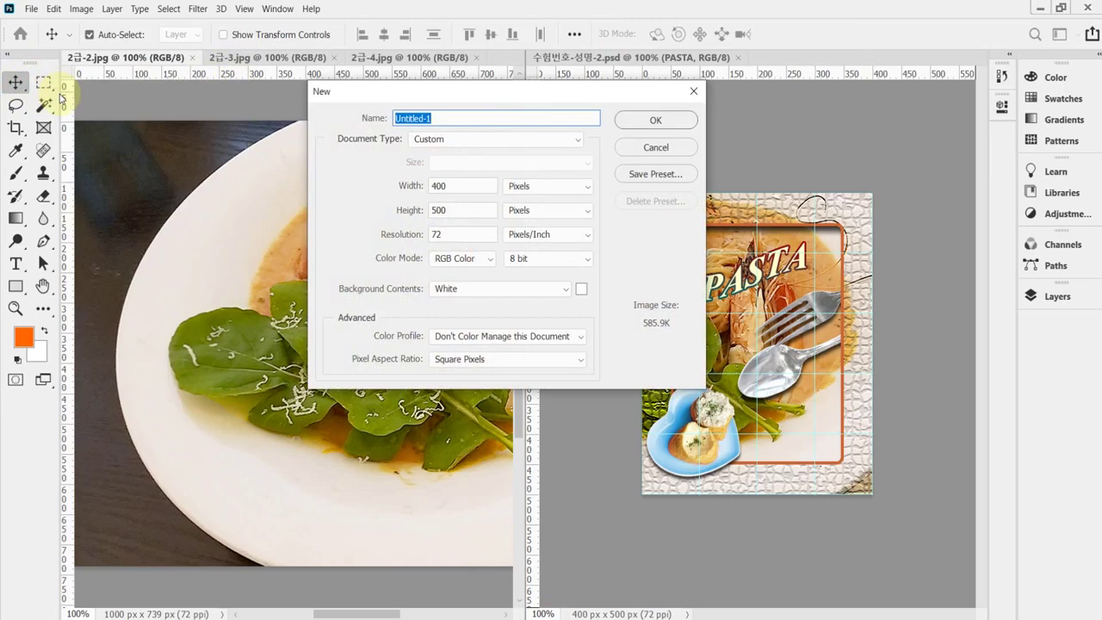
{"action": "key", "text": "Tab"}
{"action": "key", "text": "Tab"}
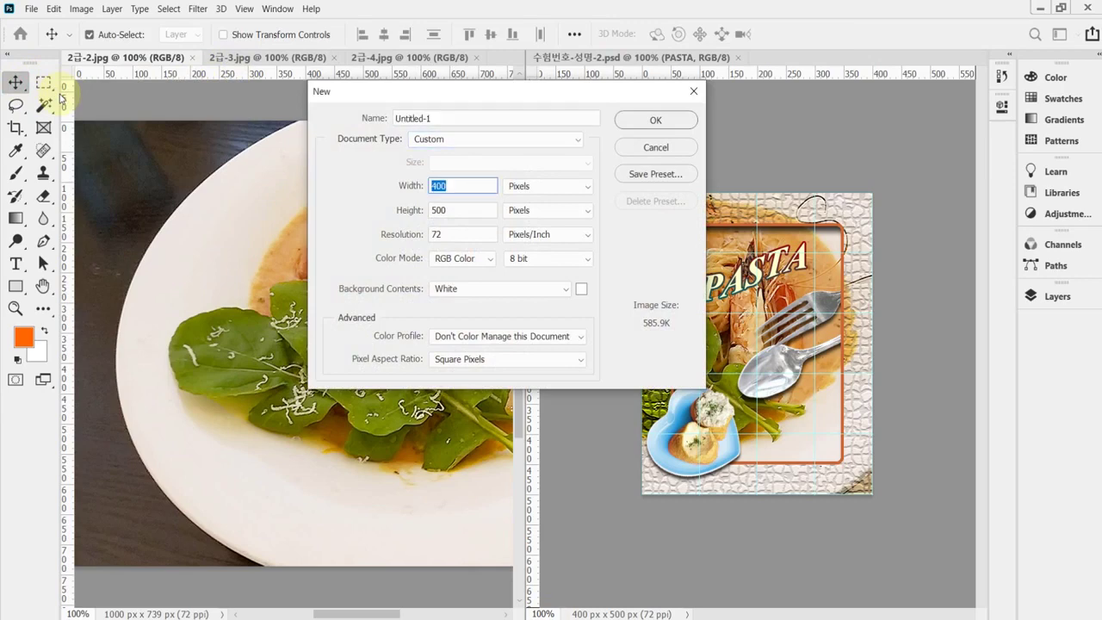
{"action": "key", "text": "Tab"}
{"action": "key", "text": "Tab"}
{"action": "key", "text": "Tab"}
{"action": "key", "text": "Tab"}
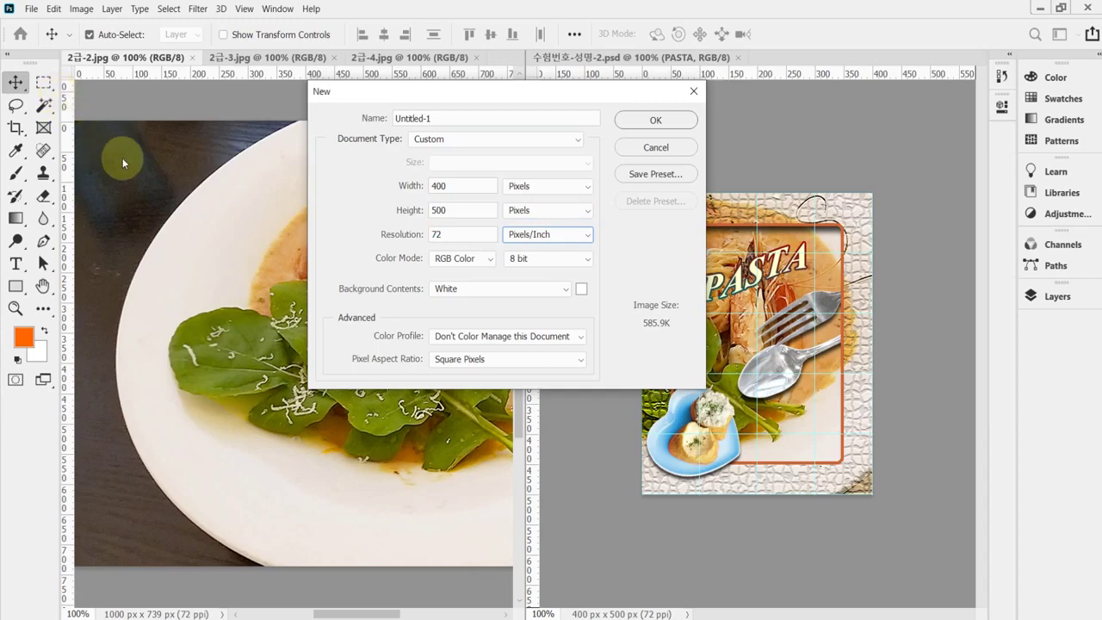
{"action": "key", "text": "Tab"}
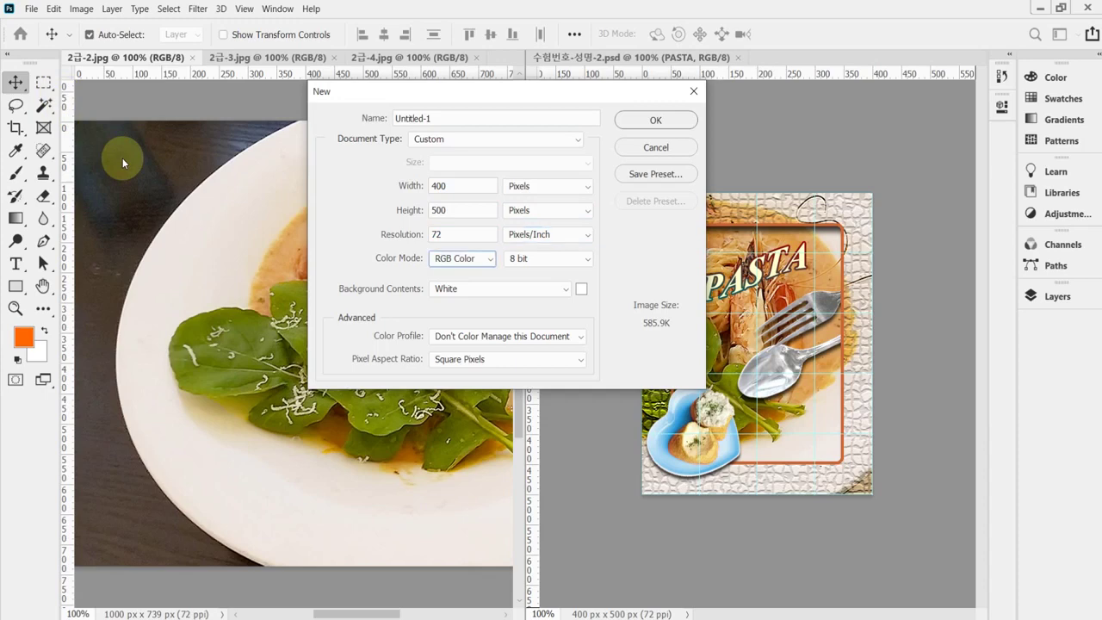
{"action": "key", "text": "Return"}
Show the grid in the new document and paste the entire 2급-2.jpg image into it
{"action": "key", "text": "ctrl+shift+Tab"}
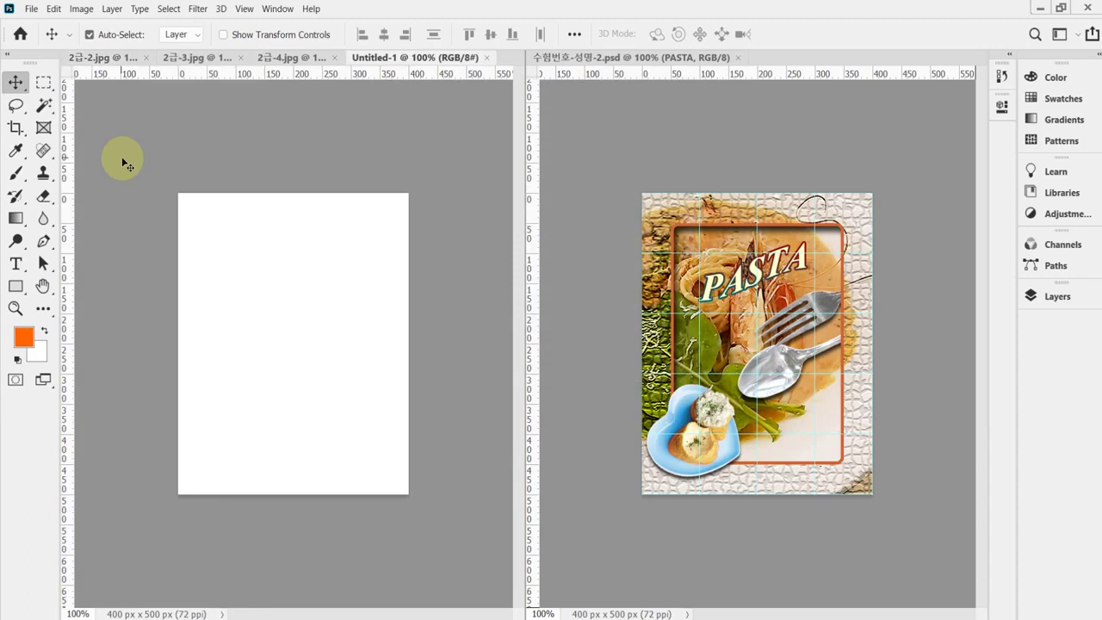
{"action": "key", "text": "ctrl+apostrophe"}
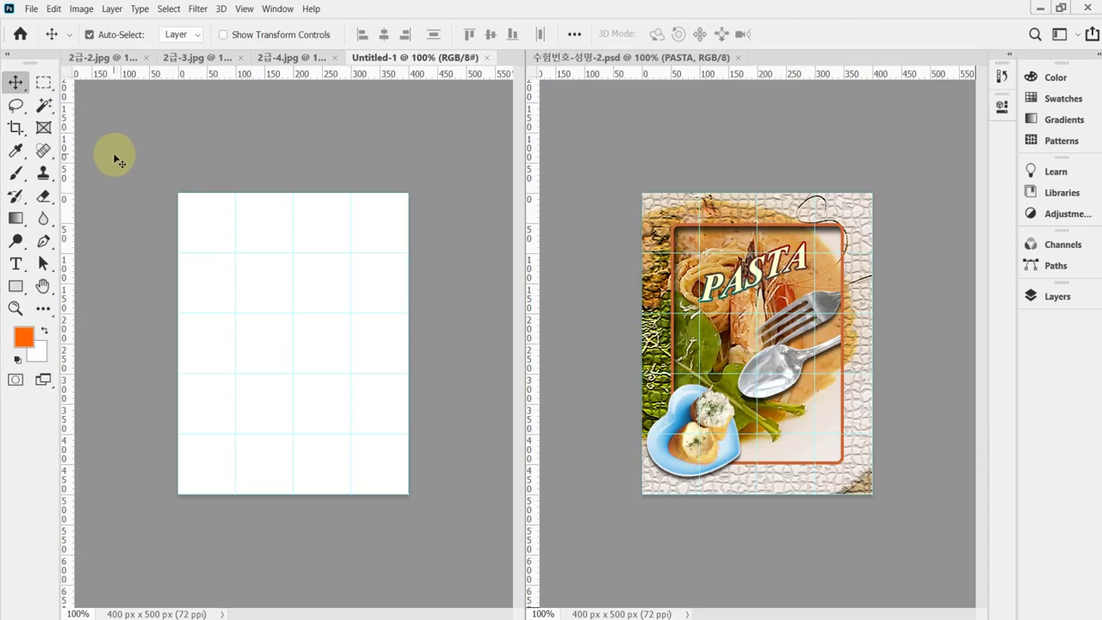
{"action": "left_click", "coordinate": [88, 57]}
{"action": "key", "text": "ctrl+a"}
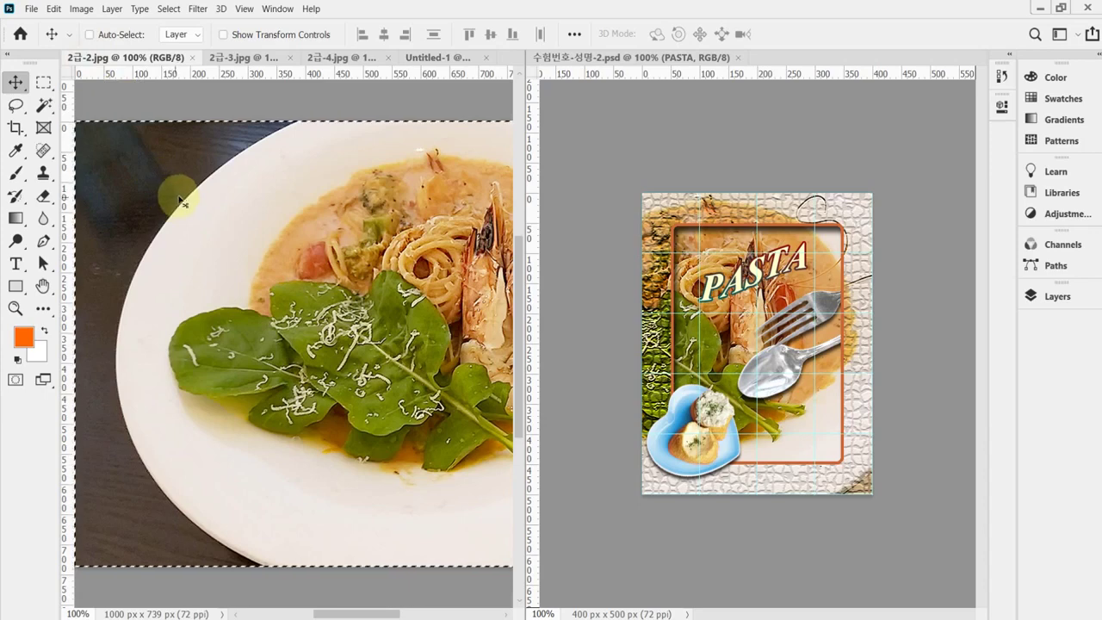
{"action": "left_click", "coordinate": [428, 56]}
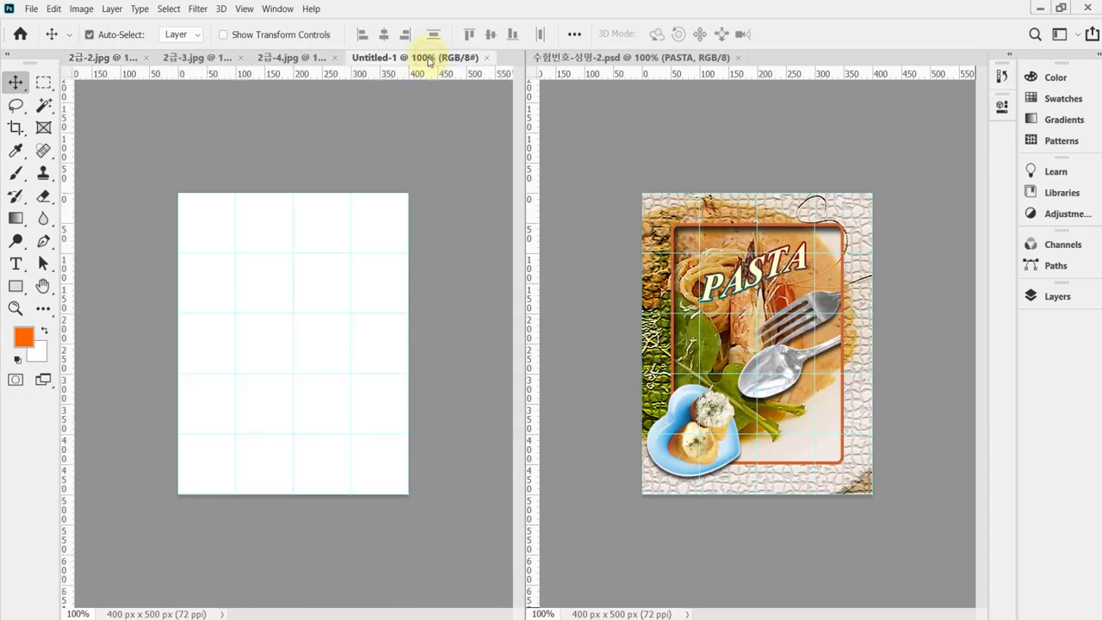
{"action": "key", "text": "ctrl+v"}
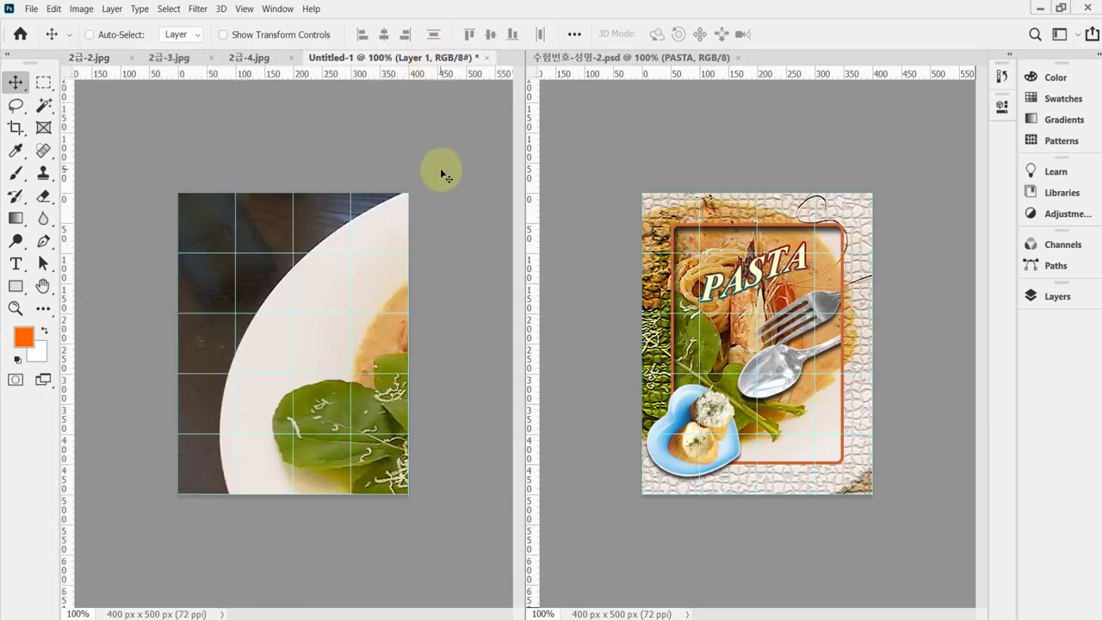
Scale the pasted pasta image proportionally to 78% and move it so the dish fills the canvas like the reference composition
{"action": "key", "text": "ctrl+t"}
{"action": "left_click_drag", "start_coordinate": [401, 263], "coordinate": [320, 84]}
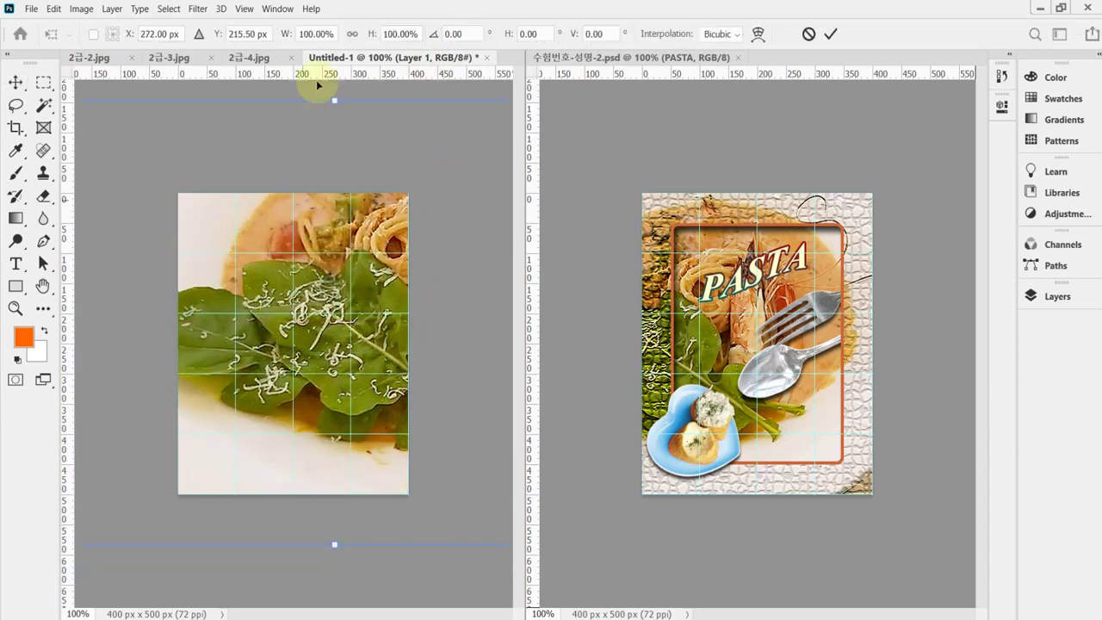
{"action": "left_click_drag", "start_coordinate": [291, 37], "coordinate": [272, 33]}
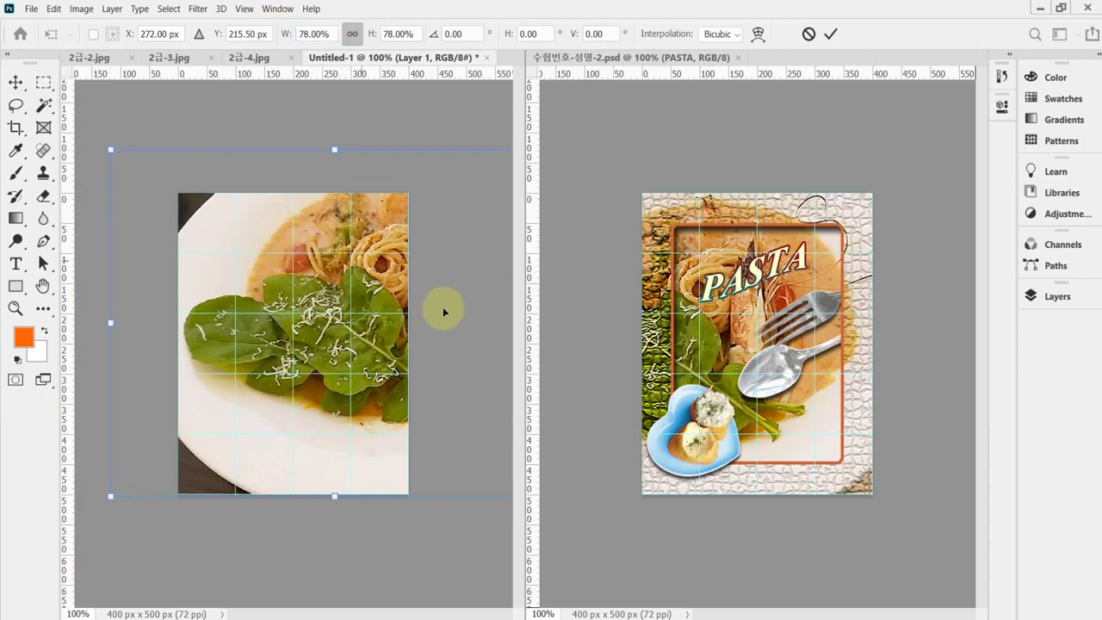
{"action": "left_click_drag", "start_coordinate": [445, 379], "coordinate": [373, 414]}
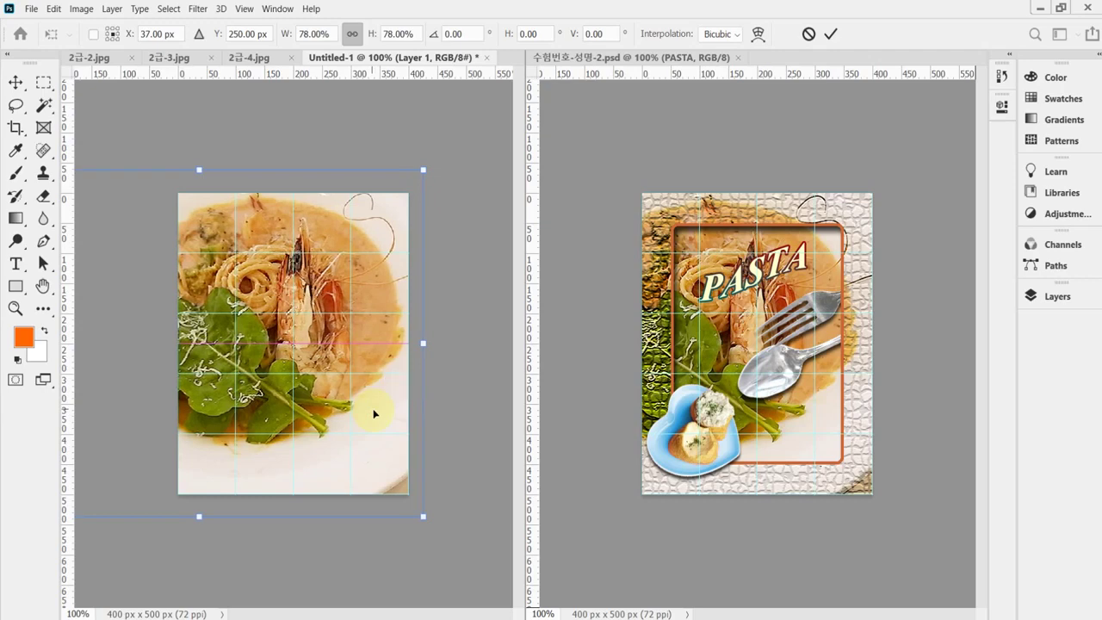
Nudge the scaled pasta image to about X 22 px, Y 255 px to match the reference against the grid
{"action": "key", "text": "Down"}
{"action": "key", "text": "Down"}
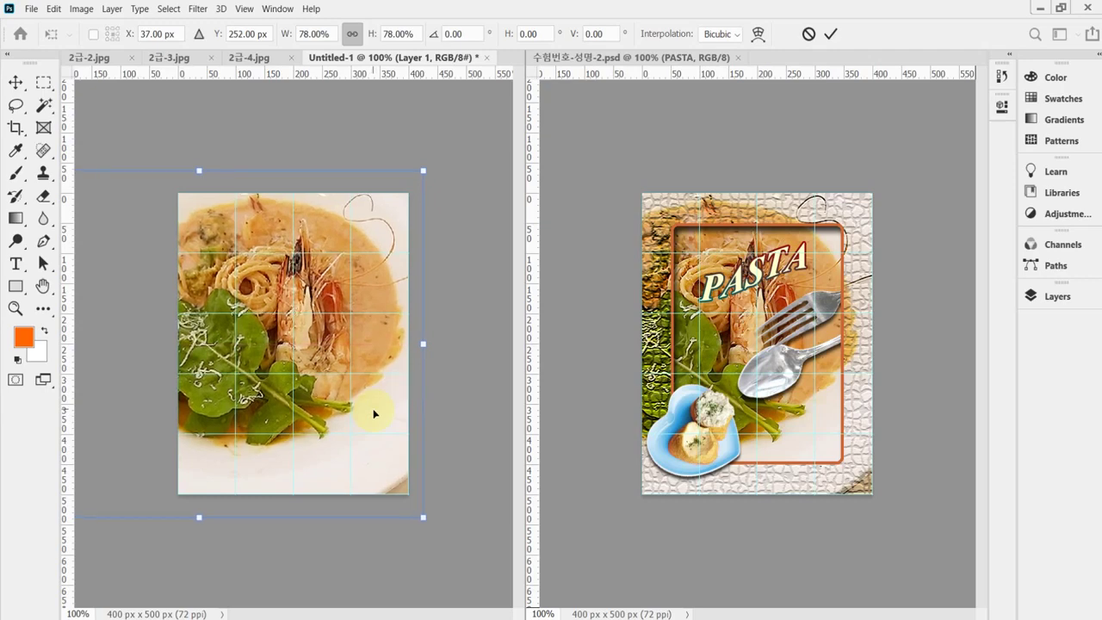
{"action": "key", "text": "Left"}
{"action": "key", "text": "Left"}
{"action": "key", "text": "Left"}
{"action": "key", "text": "Left"}
{"action": "key", "text": "Left"}
{"action": "key", "text": "Left"}
{"action": "key", "text": "Left"}
{"action": "key", "text": "Left"}
{"action": "key", "text": "Left"}
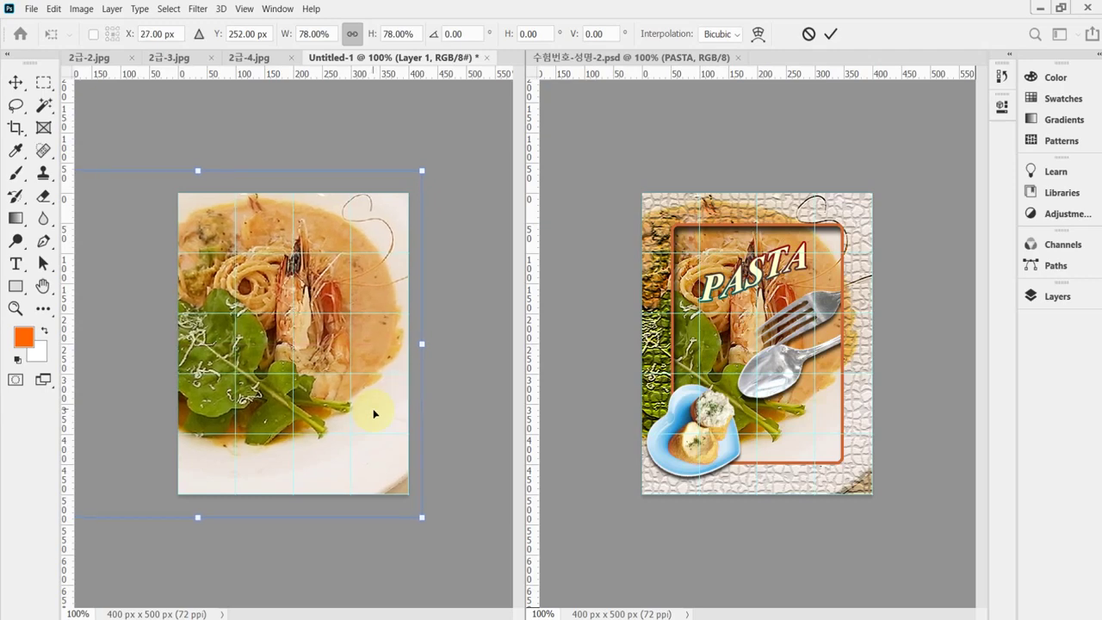
{"action": "key", "text": "Left"}
{"action": "key", "text": "Left"}
{"action": "key", "text": "Left"}
{"action": "key", "text": "Left"}
{"action": "key", "text": "Left"}
{"action": "key", "text": "Left"}
{"action": "key", "text": "Left"}
{"action": "key", "text": "Left"}
{"action": "key", "text": "Left"}
{"action": "key", "text": "Left"}
{"action": "key", "text": "Left"}
{"action": "key", "text": "Left"}
{"action": "key", "text": "Left"}
{"action": "key", "text": "Left"}
{"action": "key", "text": "Left"}
{"action": "key", "text": "Left"}
{"action": "key", "text": "Left"}
{"action": "key", "text": "Left"}
{"action": "key", "text": "Left"}
{"action": "key", "text": "Left"}
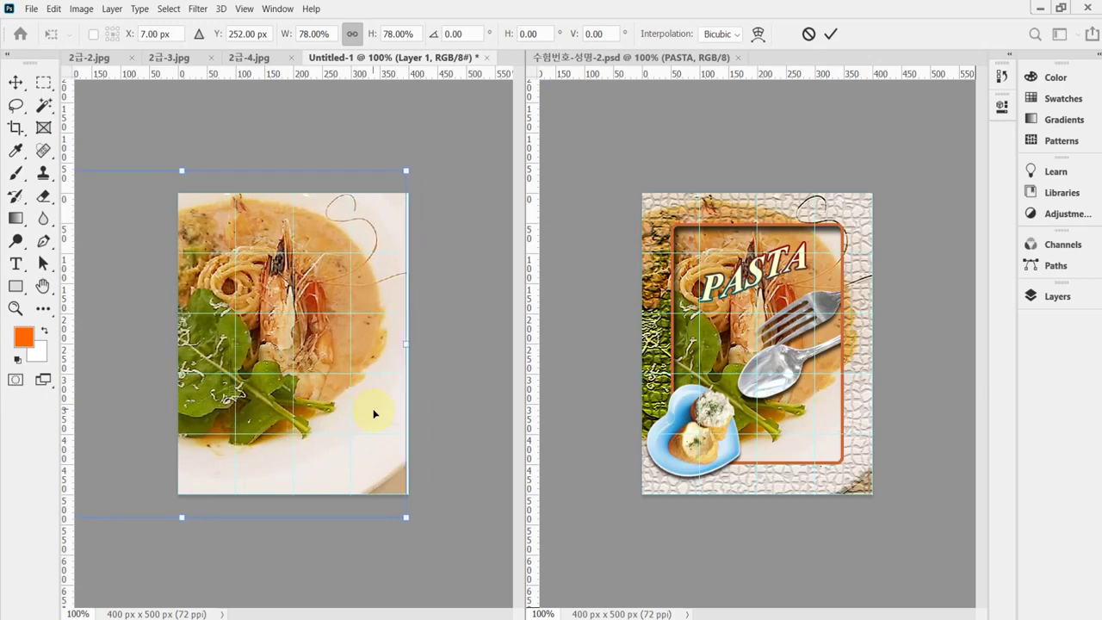
{"action": "key", "text": "Up"}
{"action": "key", "text": "shift+Left"}
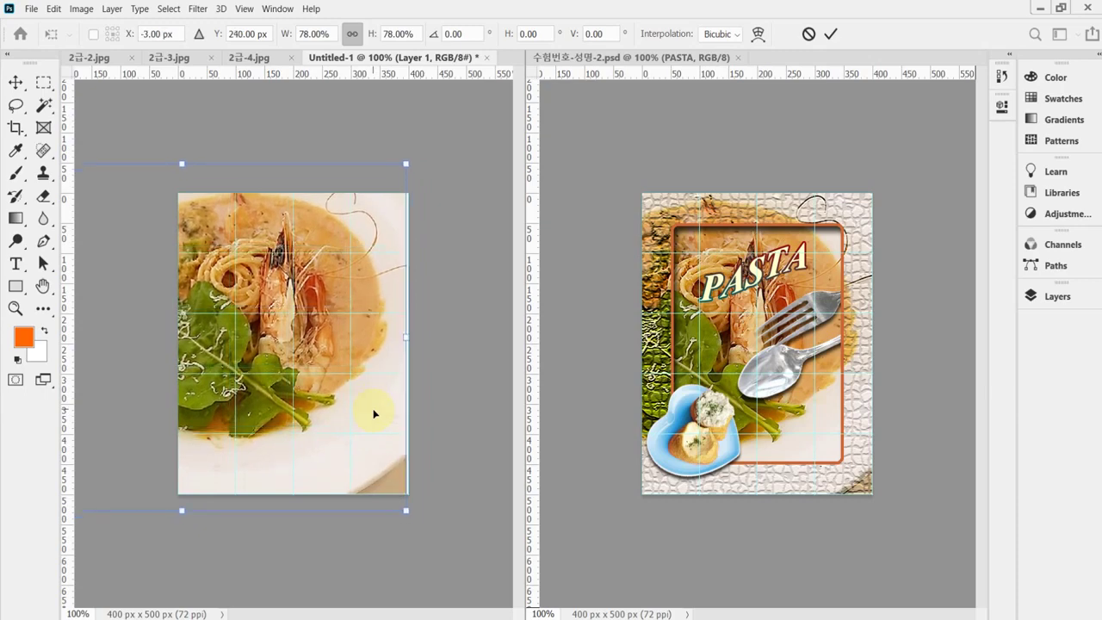
{"action": "key", "text": "shift+Up"}
{"action": "key", "text": "Right"}
{"action": "key", "text": "Down"}
{"action": "key", "text": "Down"}
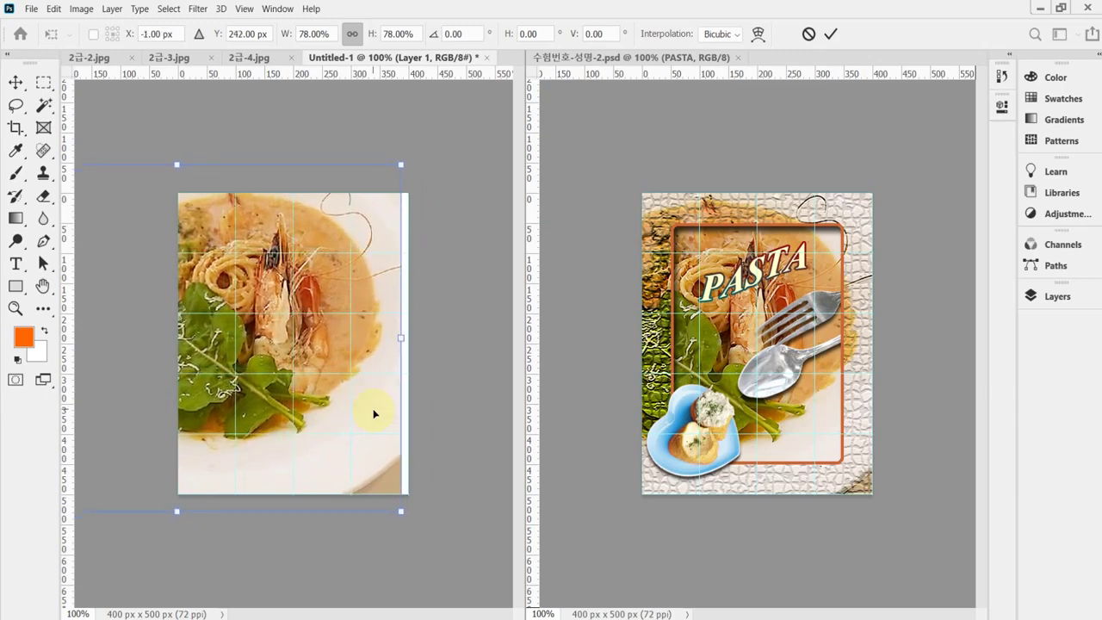
{"action": "key", "text": "Right"}
{"action": "key", "text": "Right"}
{"action": "key", "text": "Right"}
{"action": "key", "text": "Right"}
{"action": "key", "text": "Right"}
{"action": "key", "text": "Right"}
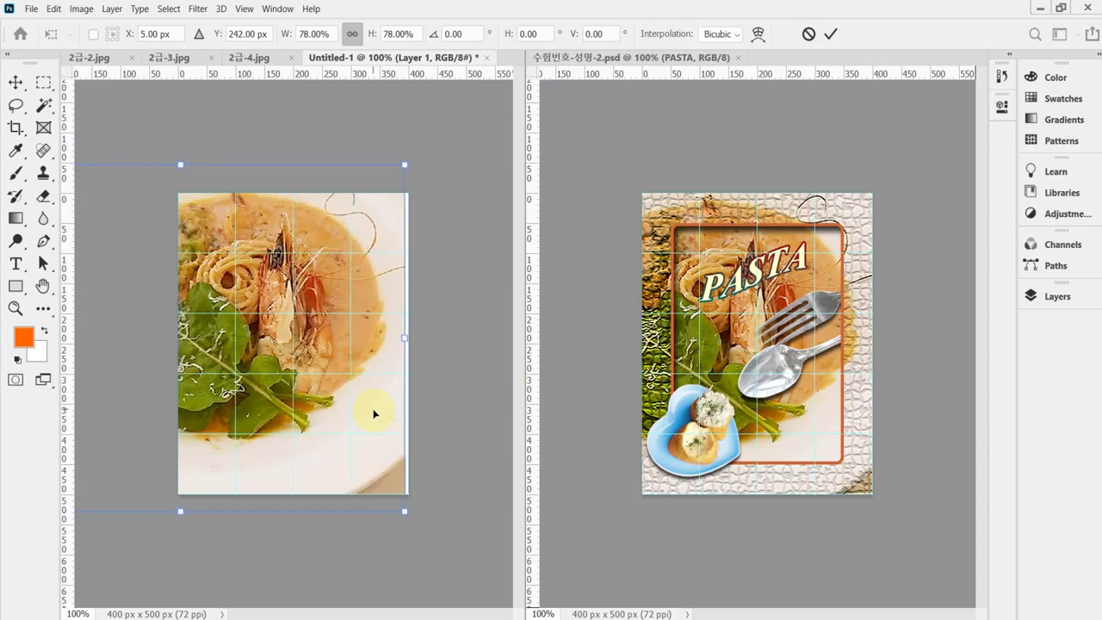
{"action": "key", "text": "shift+Right"}
{"action": "key", "text": "shift+Right"}
{"action": "key", "text": "Down"}
{"action": "key", "text": "Down"}
{"action": "key", "text": "Down"}
{"action": "key", "text": "Down"}
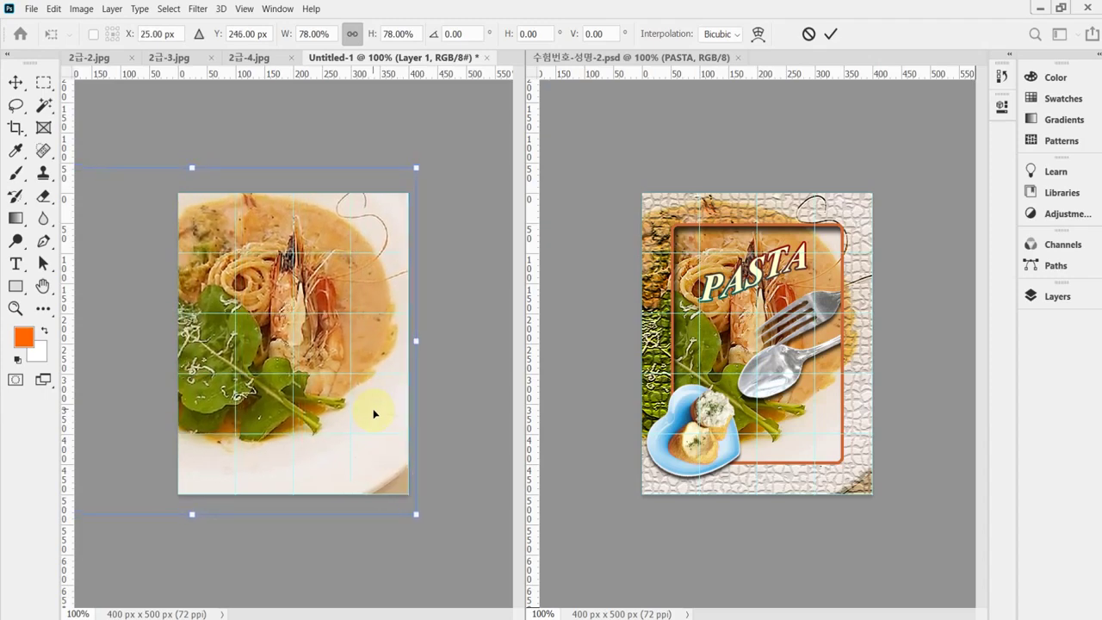
{"action": "key", "text": "shift+Down"}
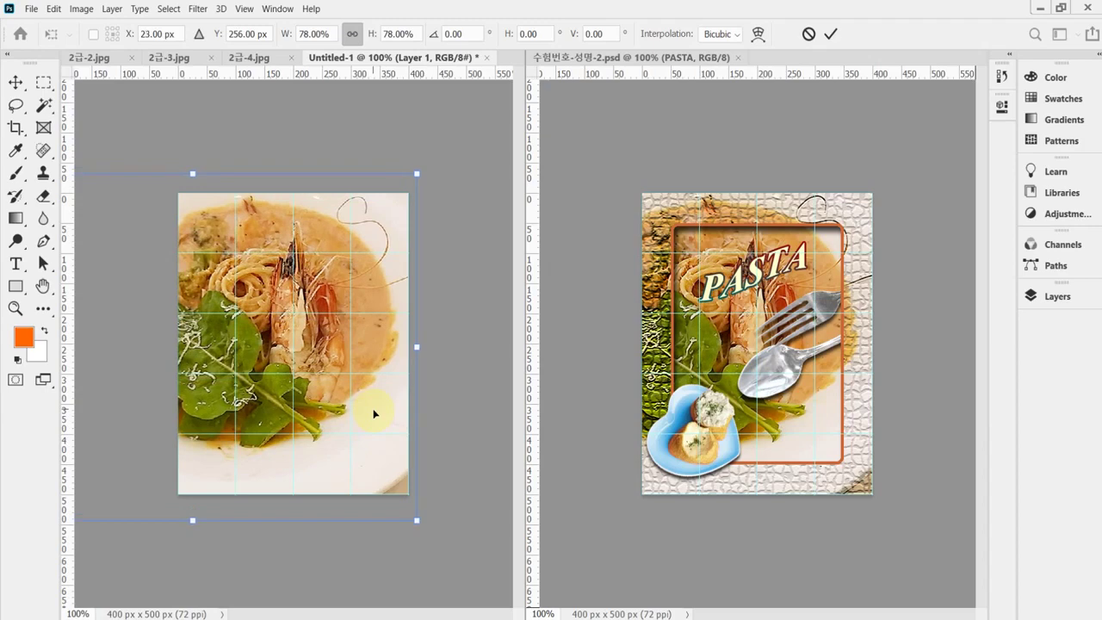
{"action": "key", "text": "Left"}
{"action": "key", "text": "Up"}
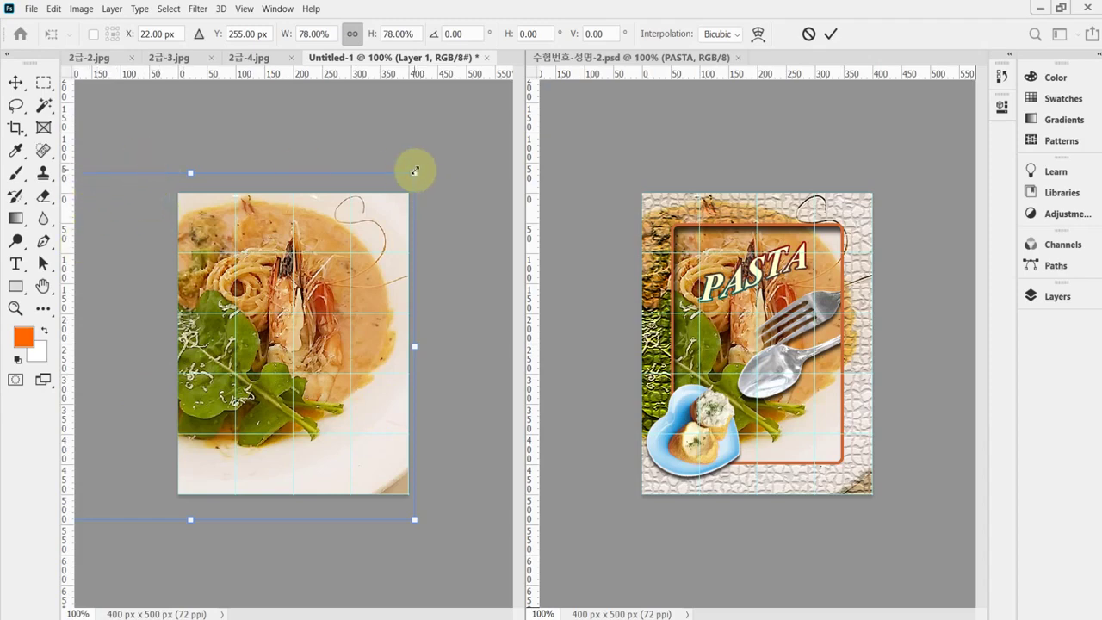
Fine-tune the pasta image to about 78.3% scale at X 10.6 px, Y 253.2 px and apply the transformation
{"action": "left_click_drag", "start_coordinate": [415, 171], "coordinate": [421, 166]}
{"action": "left_click_drag", "start_coordinate": [404, 345], "coordinate": [391, 349]}
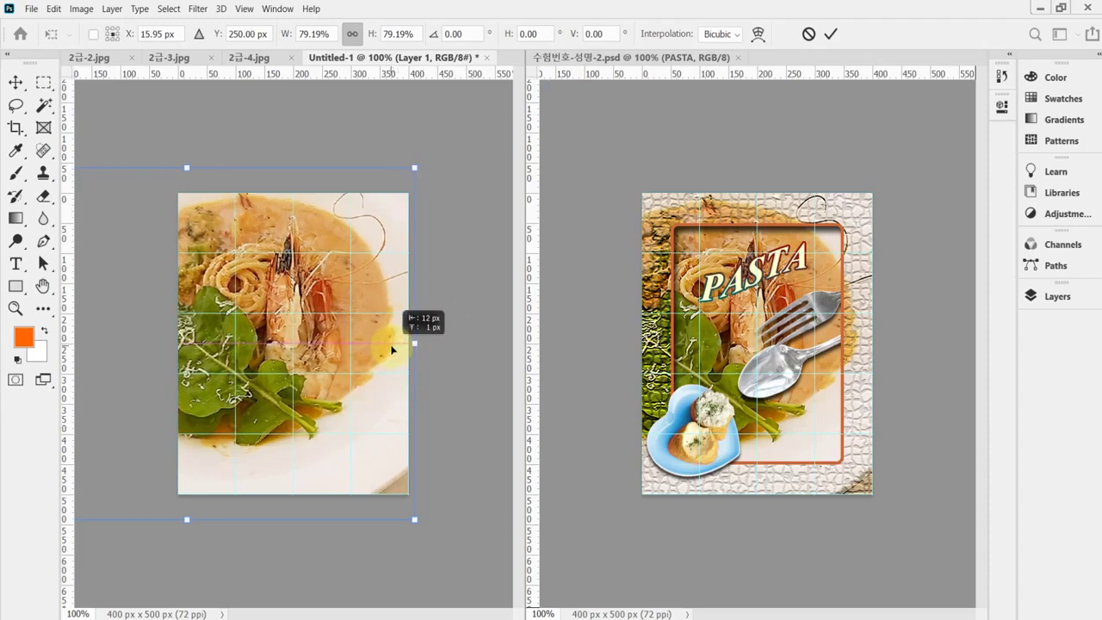
{"action": "left_click_drag", "start_coordinate": [391, 349], "coordinate": [388, 344]}
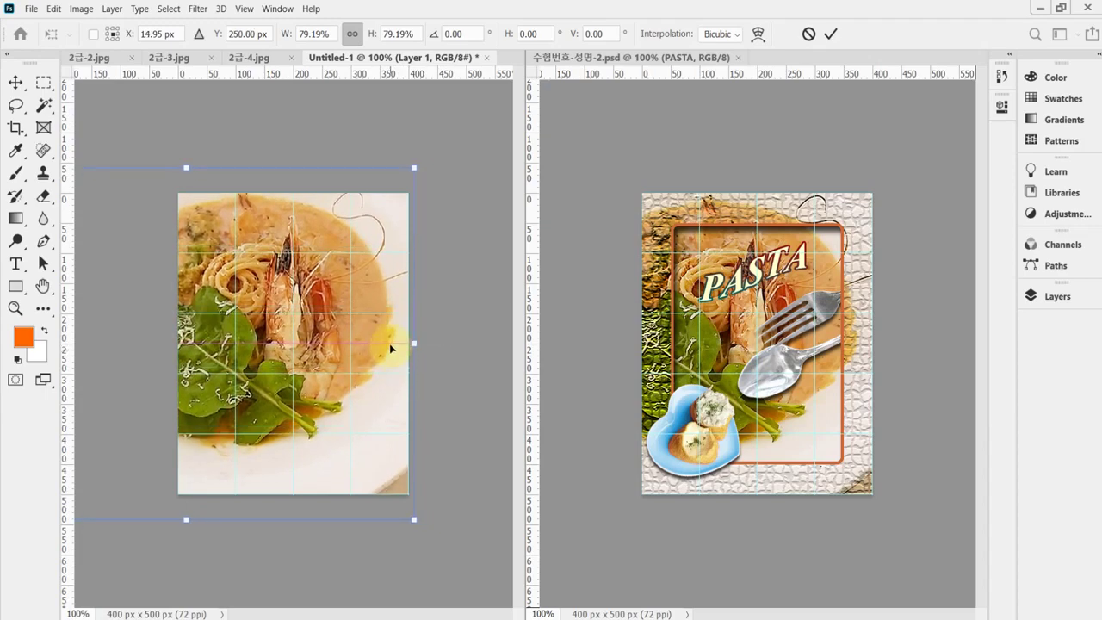
{"action": "left_click_drag", "start_coordinate": [417, 168], "coordinate": [413, 172]}
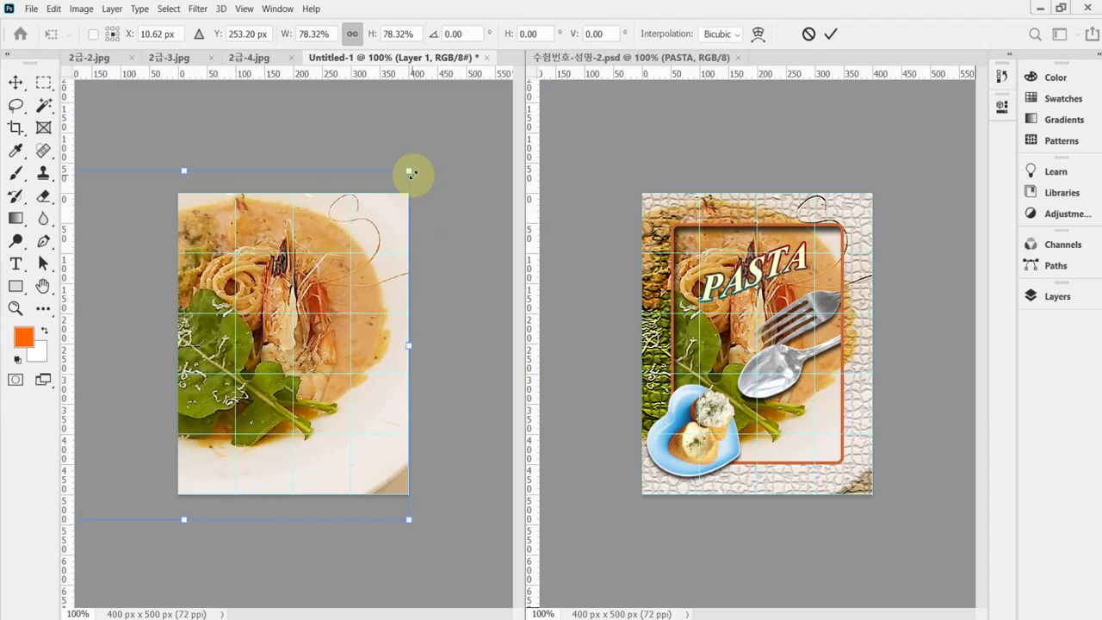
{"action": "key", "text": "Return"}
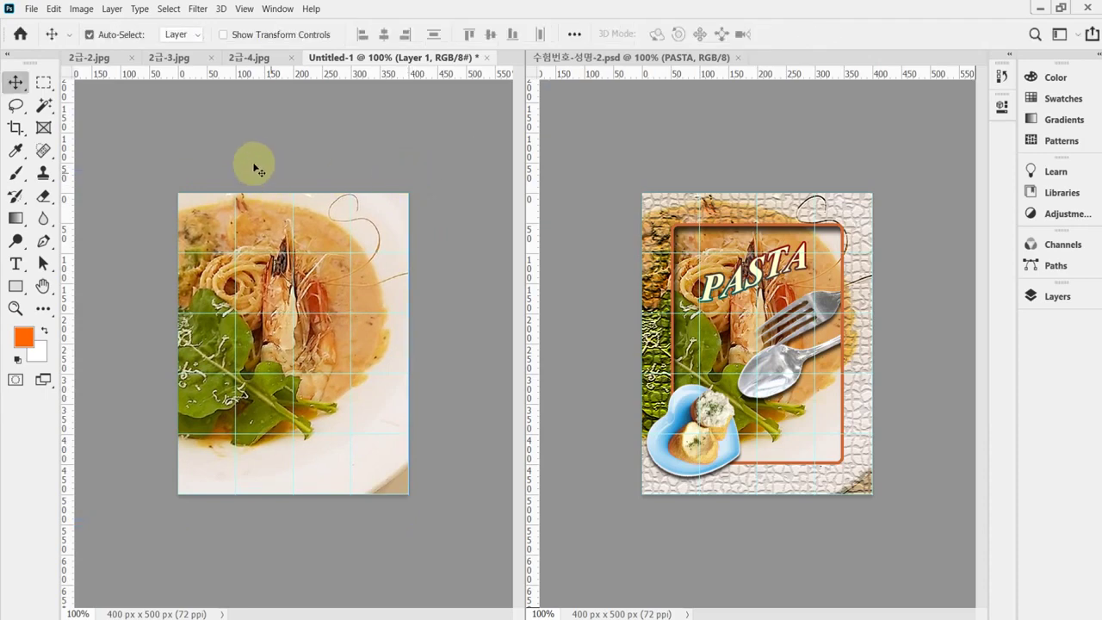
Save the document as 수험번호-성명-2 in Photoshop format in the 임시파일 folder on the desktop
{"action": "key", "text": "ctrl"}
{"action": "key", "text": "ctrl+shift+s"}
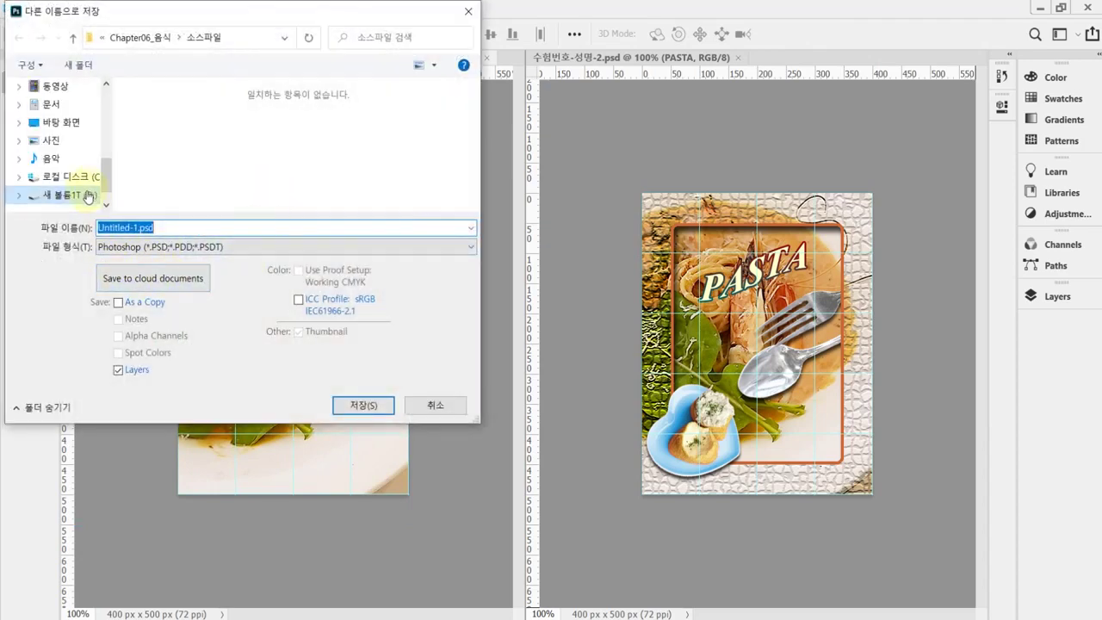
{"action": "left_click", "coordinate": [71, 121]}
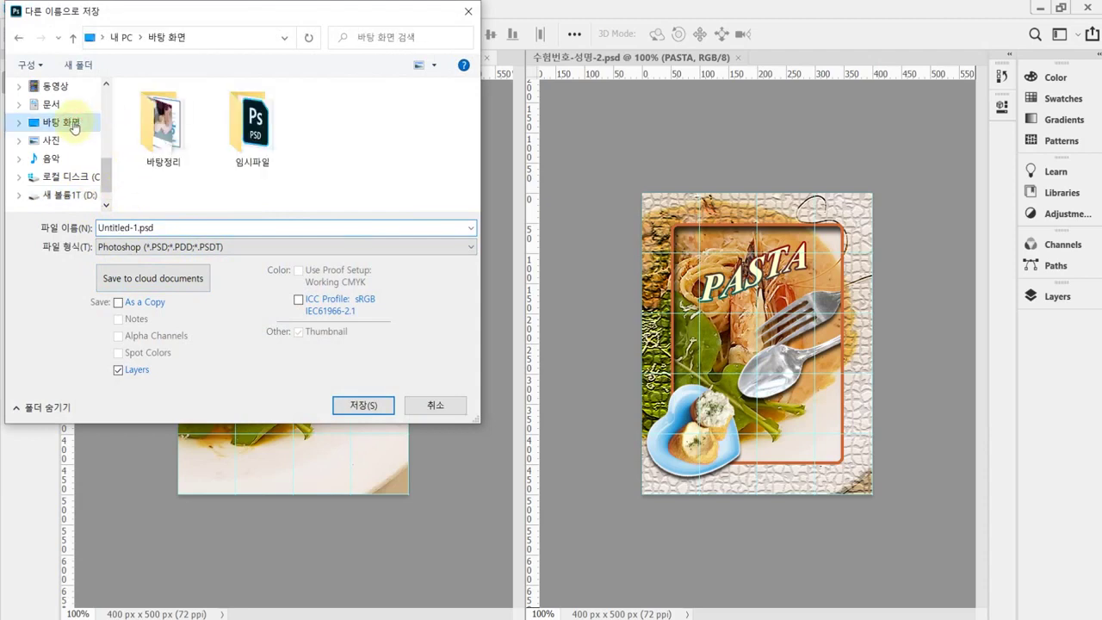
{"action": "double_click", "coordinate": [250, 129]}
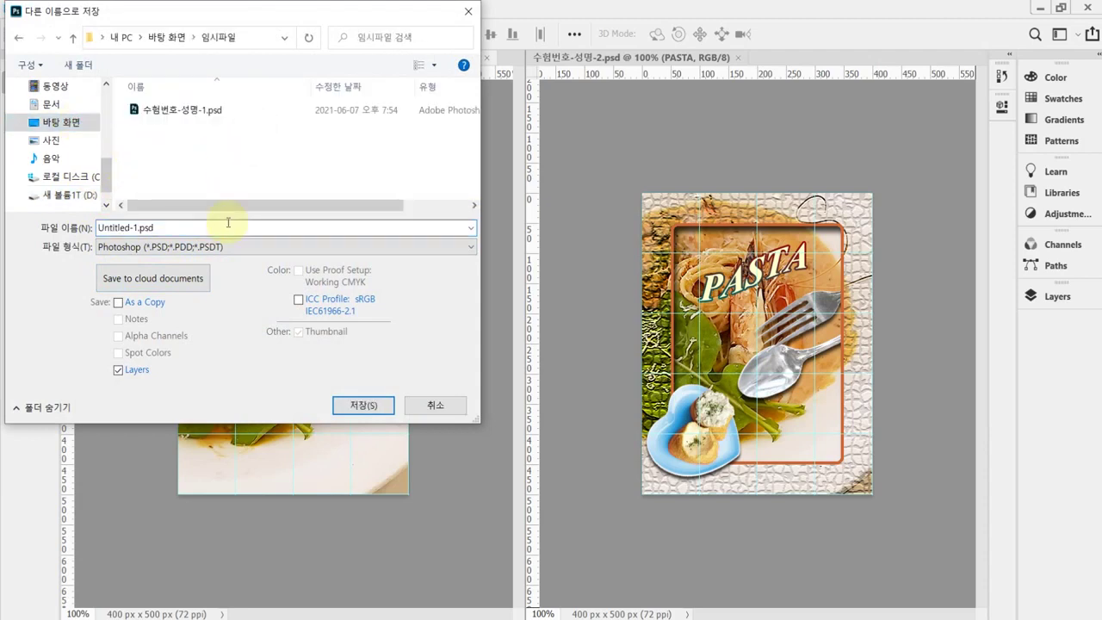
{"action": "left_click", "coordinate": [183, 111]}
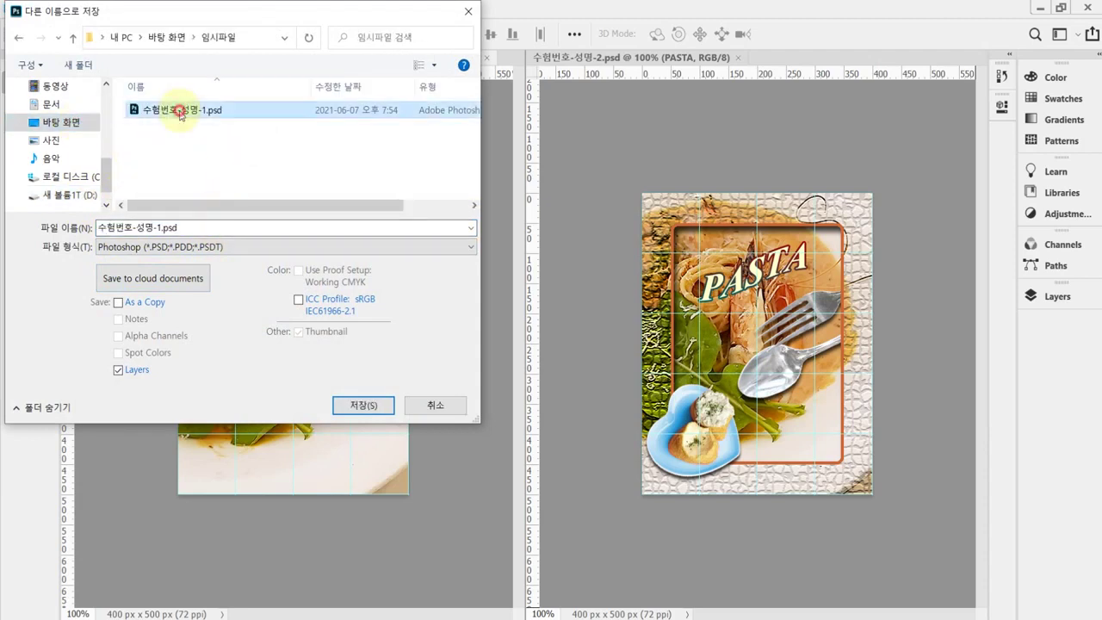
{"action": "double_click", "coordinate": [160, 228]}
{"action": "mouse_move", "coordinate": [210, 228]}
{"action": "left_mouse_down"}
{"action": "mouse_move", "coordinate": [158, 228]}
{"action": "mouse_move", "coordinate": [191, 229]}
{"action": "left_mouse_up"}
{"action": "type", "text": "2"}
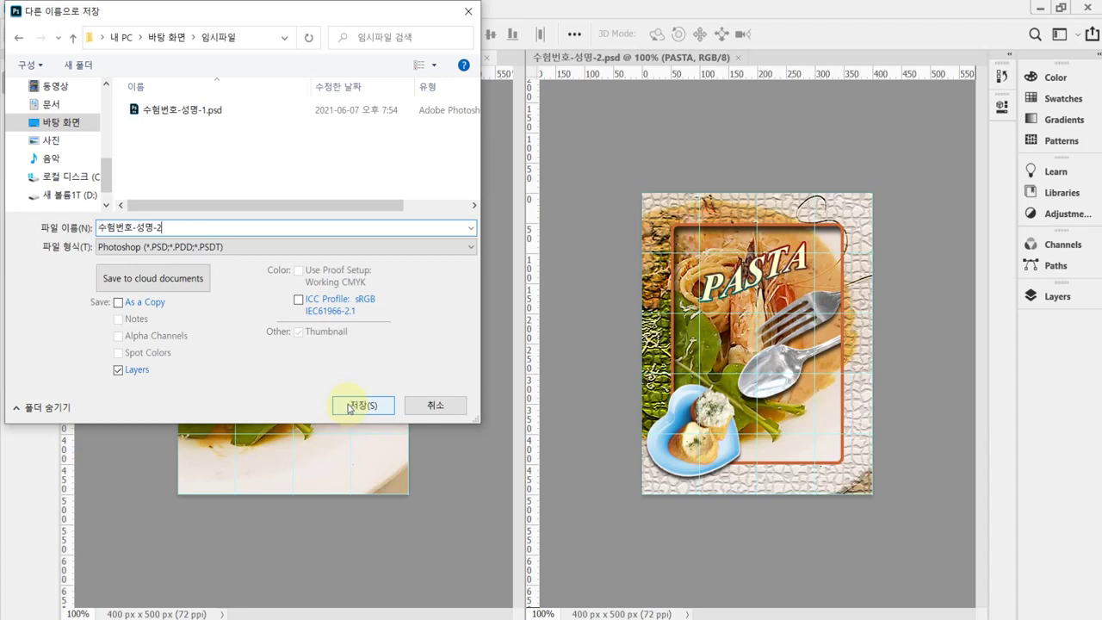
{"action": "left_click", "coordinate": [349, 406]}
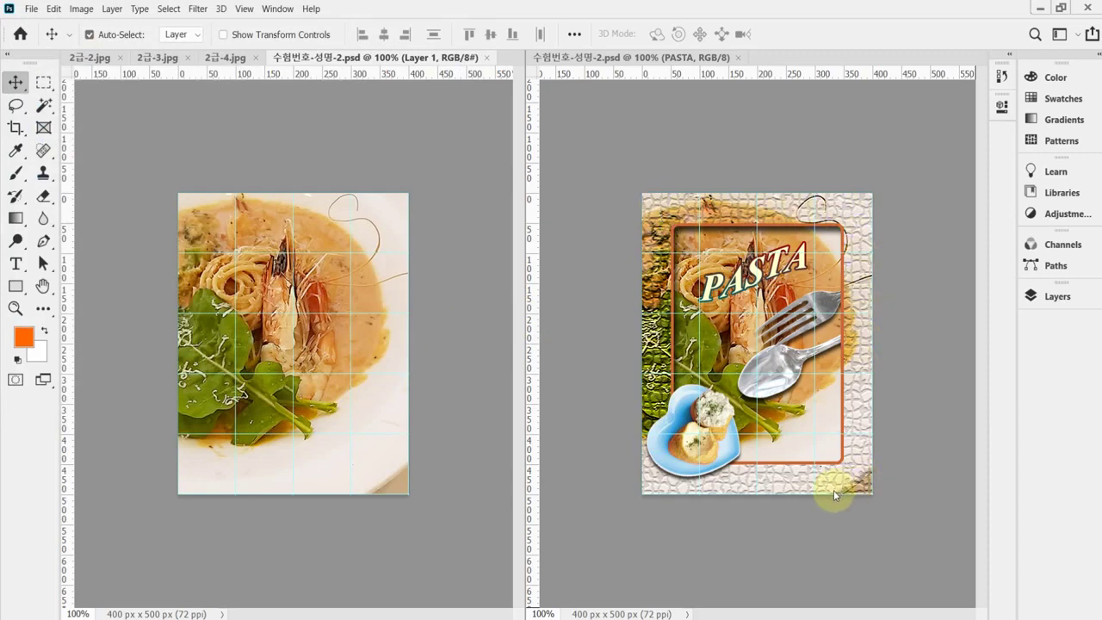
Duplicate the pasta image layer and save the document
{"action": "left_click", "coordinate": [1042, 296]}
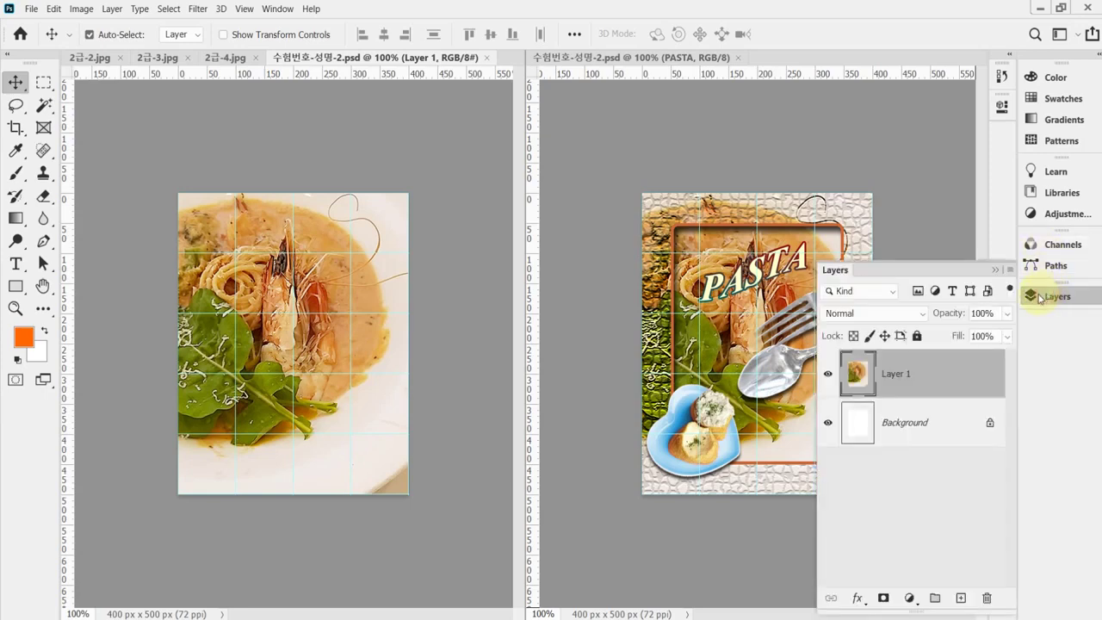
{"action": "key", "text": "ctrl+j"}
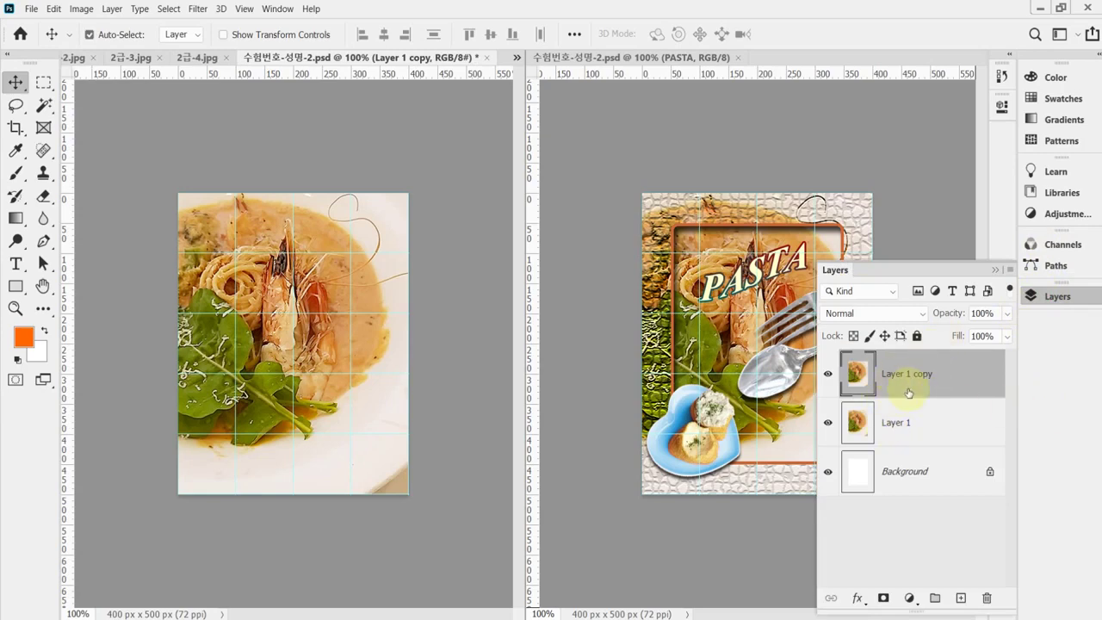
{"action": "left_click", "coordinate": [1042, 297]}
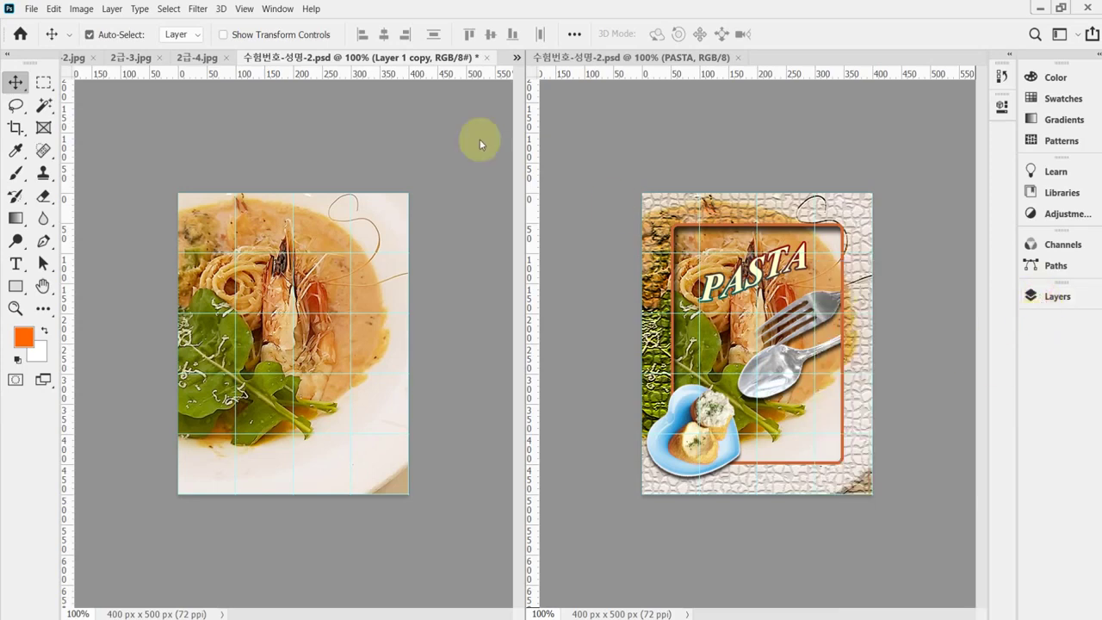
{"action": "key", "text": "ctrl"}
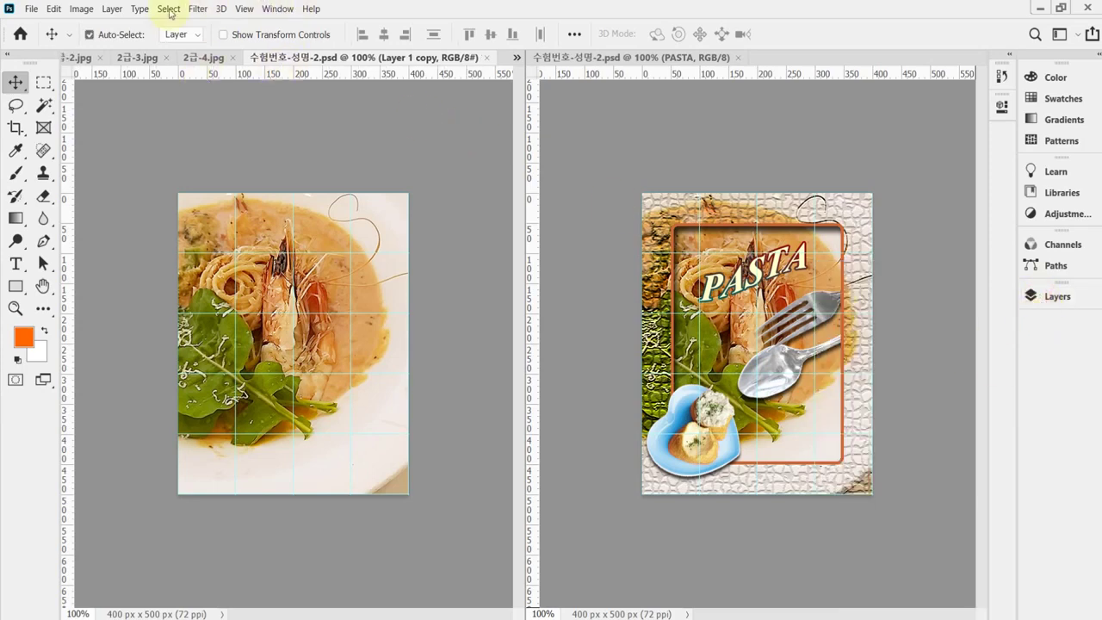
Apply the Mosaic Tiles texture filter to the duplicate layer with Tile Size 12, Grout Width 3 and Lighten Grout 9, and save
{"action": "left_click", "coordinate": [197, 10]}
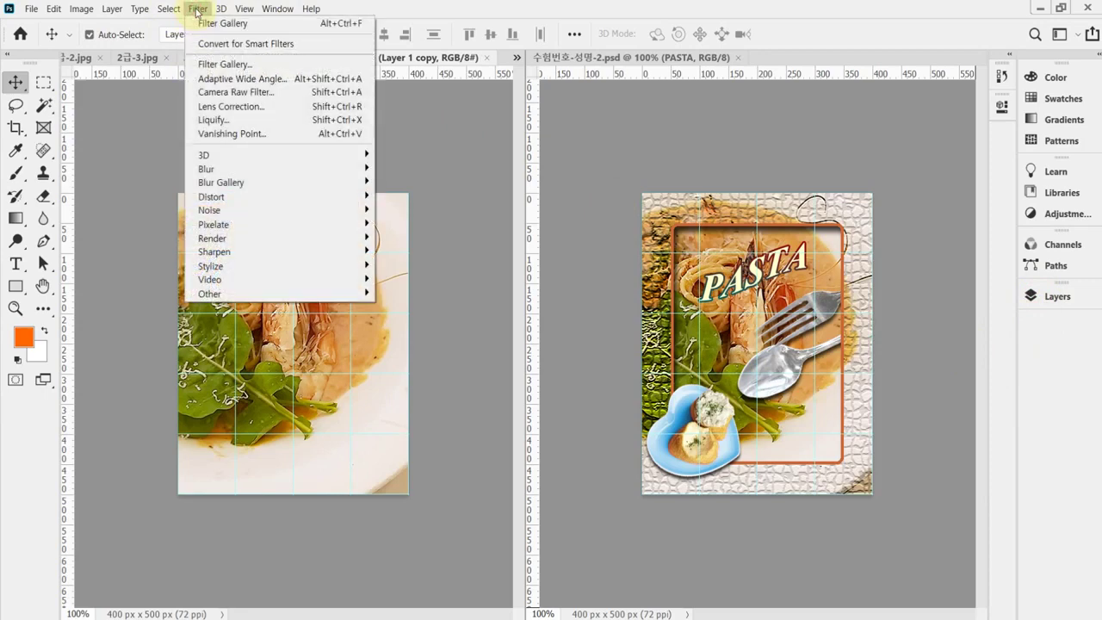
{"action": "left_click", "coordinate": [215, 65]}
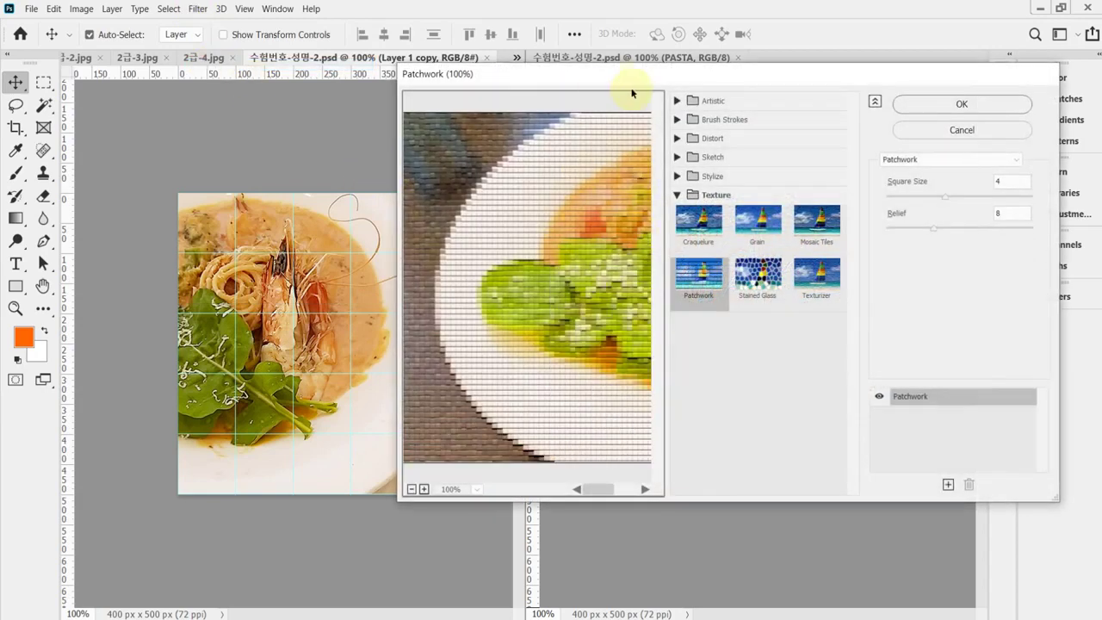
{"action": "left_click_drag", "start_coordinate": [632, 86], "coordinate": [557, 176]}
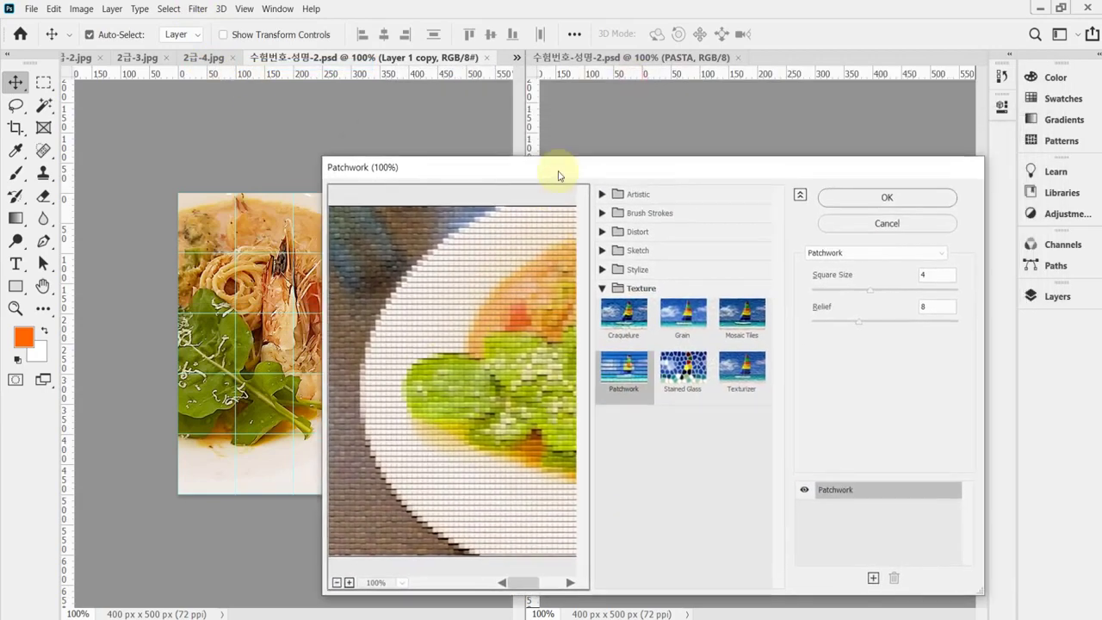
{"action": "left_click", "coordinate": [746, 326]}
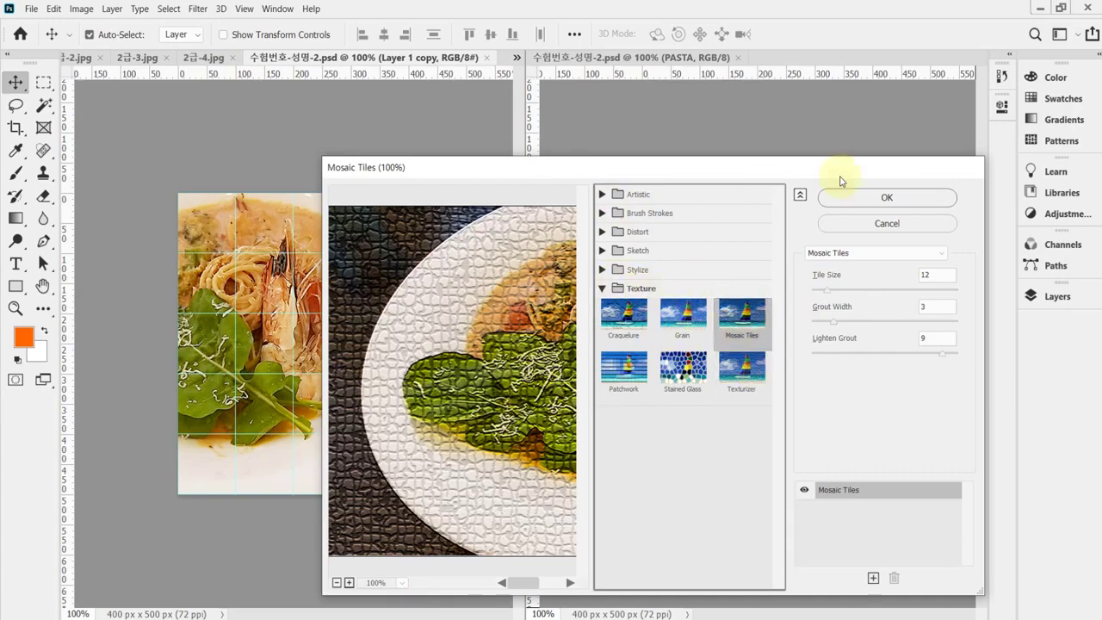
{"action": "left_click", "coordinate": [883, 199]}
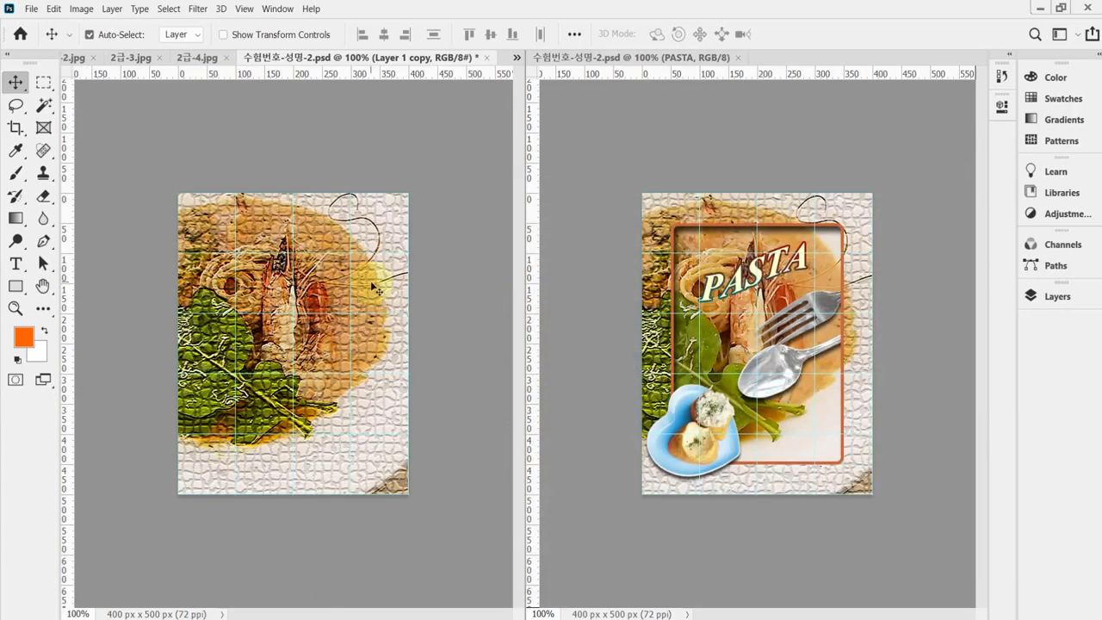
{"action": "left_click", "coordinate": [89, 34]}
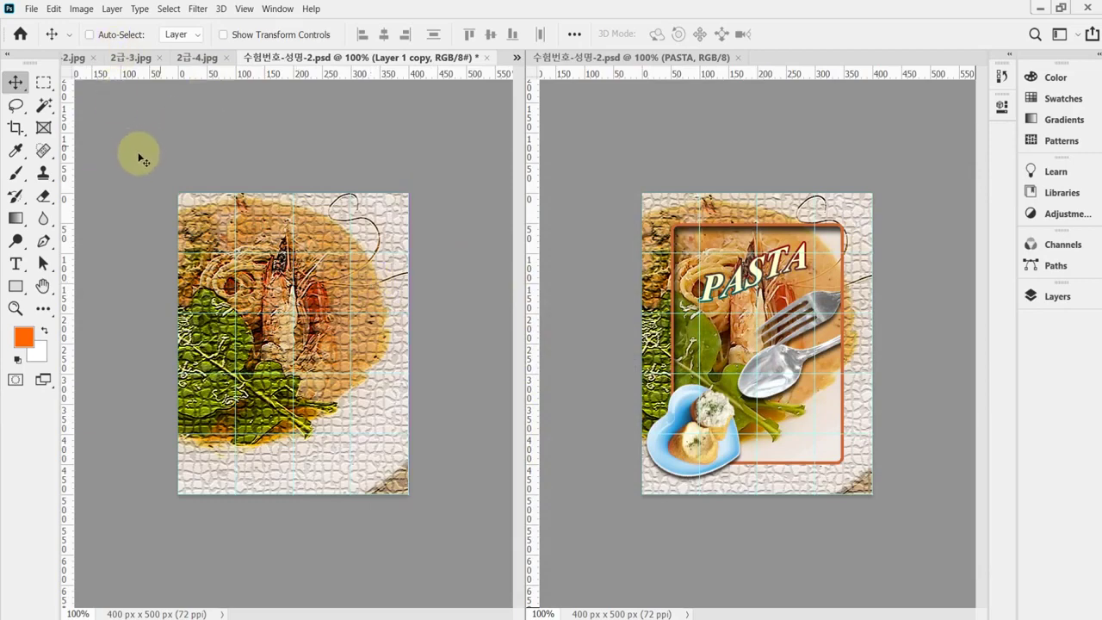
{"action": "key", "text": "ctrl+s"}
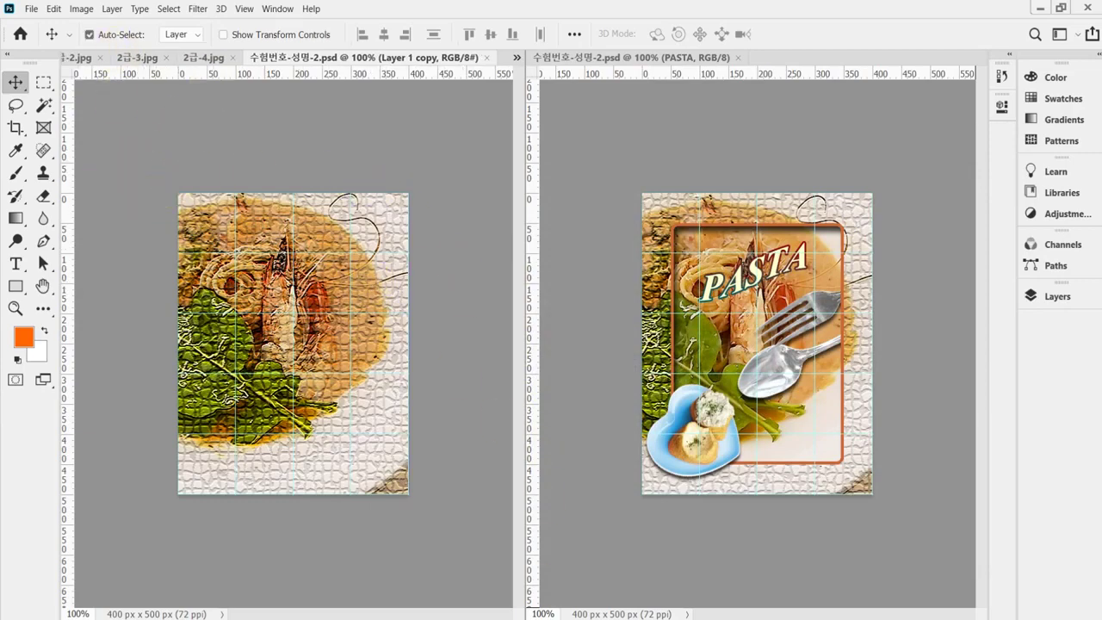
Switch to the exam PDF, examine where the frame's upper corner sits against the reference image's rulers, and return to Photoshop
{"action": "key", "text": "alt+Tab"}
{"action": "scroll", "coordinate": [780, 275], "scroll_direction": "up", "scroll_amount": 3, "text": "ctrl"}
{"action": "scroll", "coordinate": [779, 283], "scroll_direction": "up", "scroll_amount": 2, "text": "ctrl"}
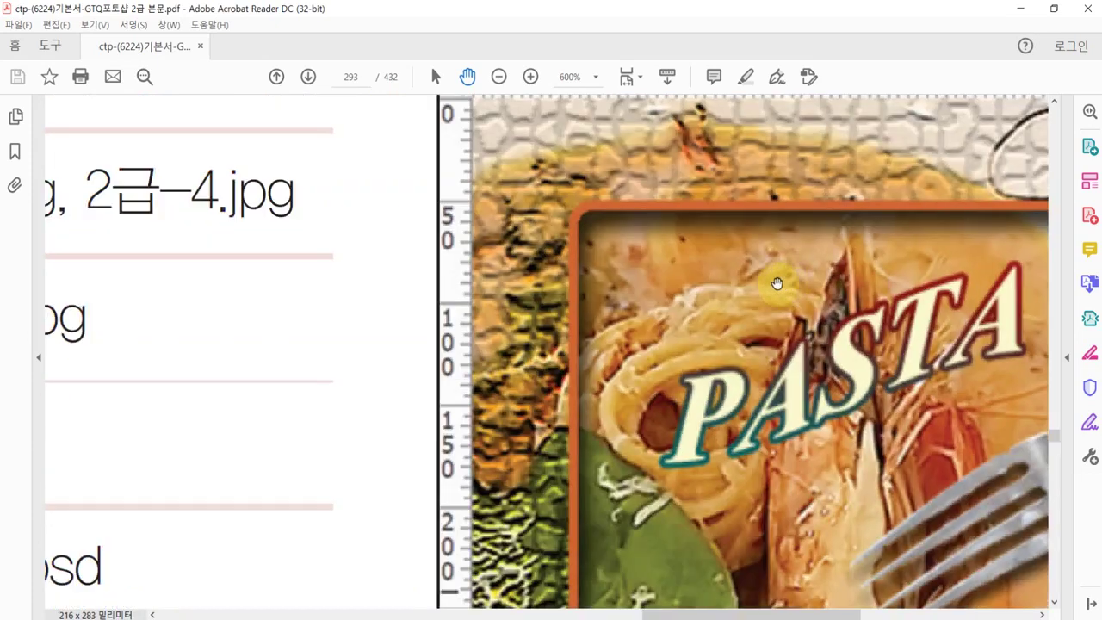
{"action": "scroll", "coordinate": [680, 256], "scroll_direction": "up", "scroll_amount": 3}
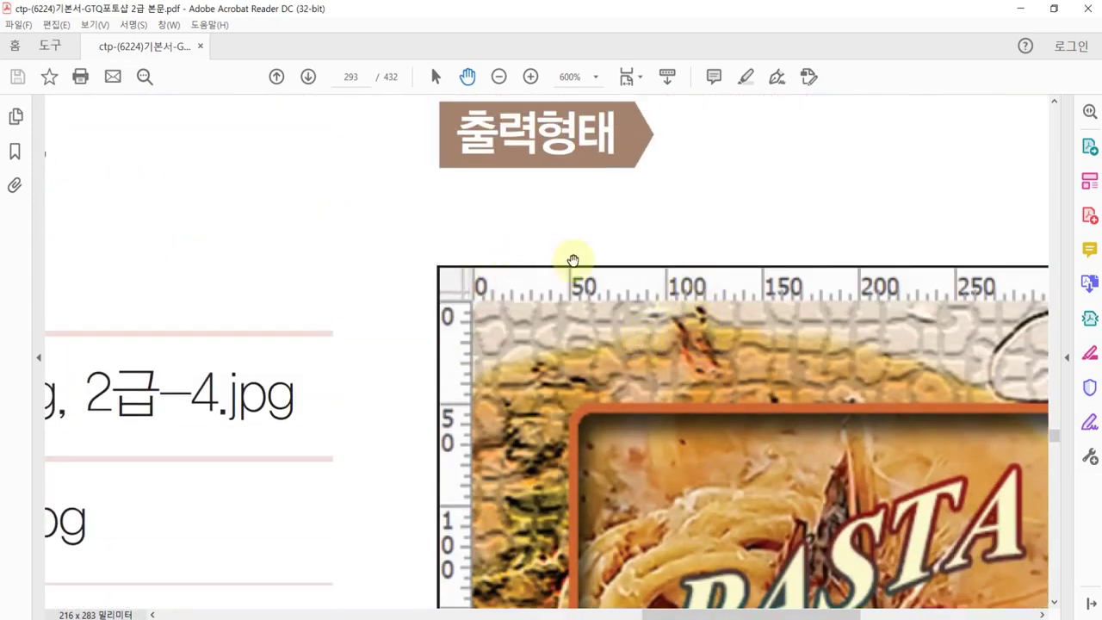
{"action": "left_click_drag", "start_coordinate": [610, 428], "coordinate": [591, 390]}
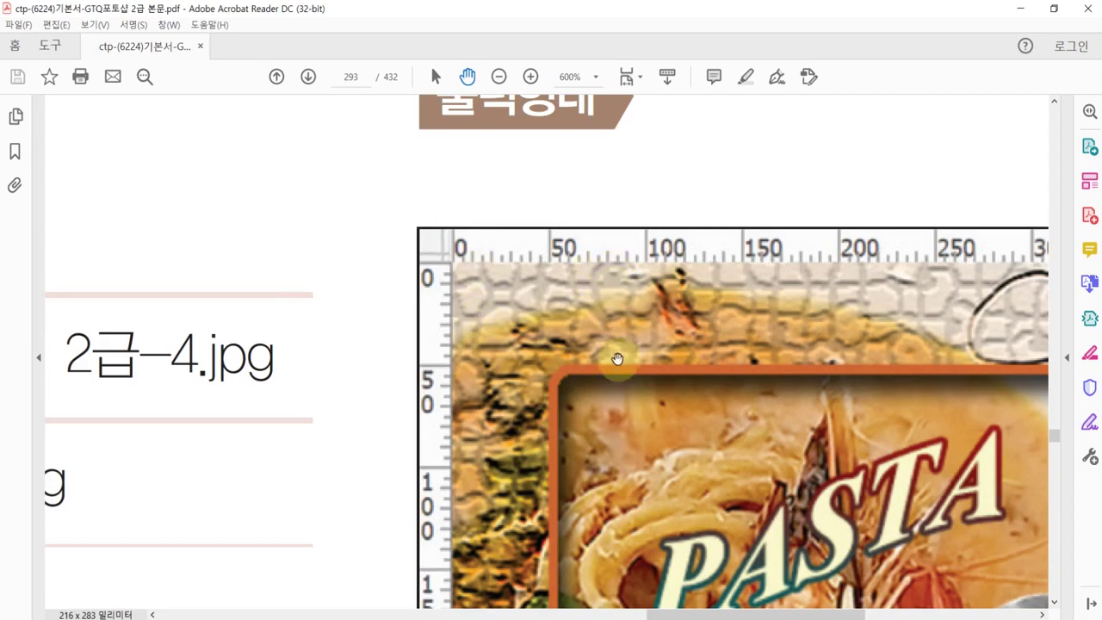
{"action": "mouse_move", "coordinate": [586, 618]}
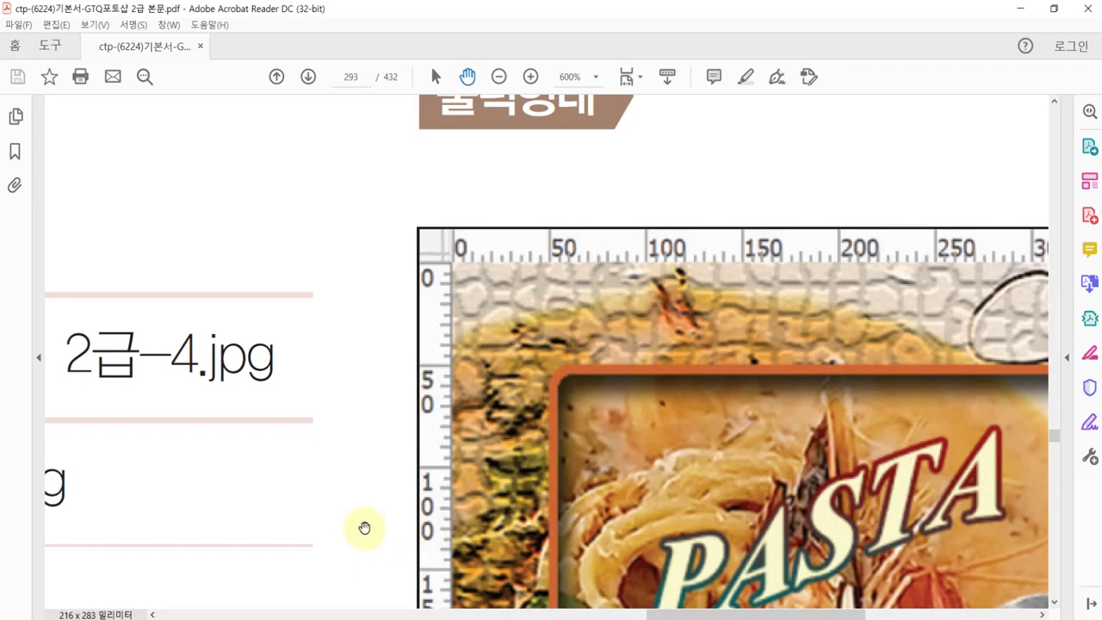
{"action": "key", "text": "alt+Tab"}
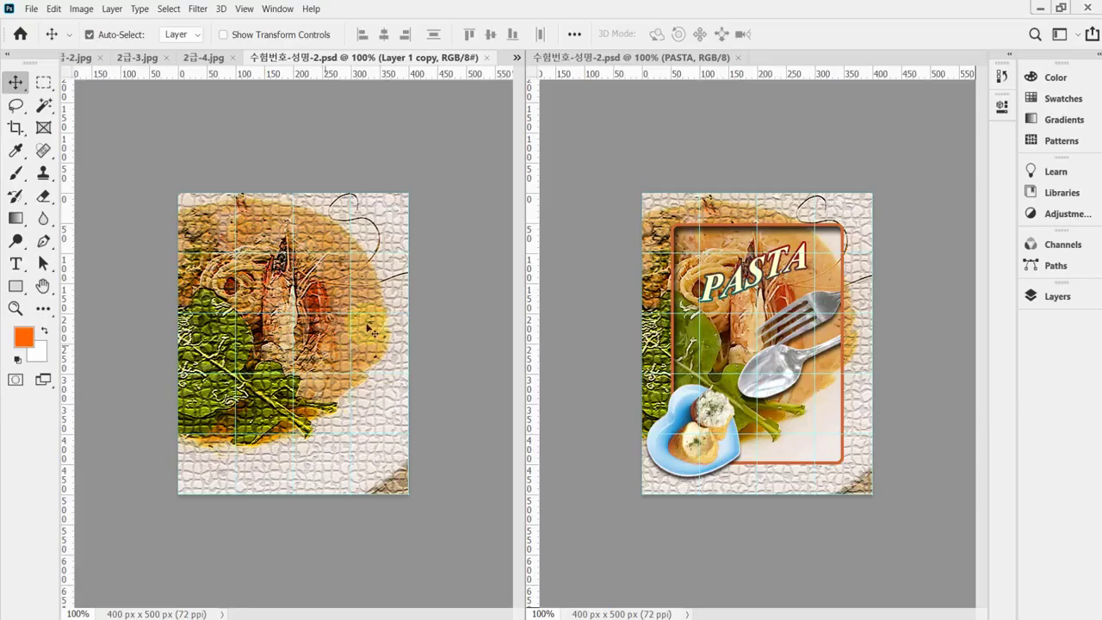
Add a horizontal guide at Y 250 px across the vertical middle of the working document
{"action": "left_click", "coordinate": [51, 87]}
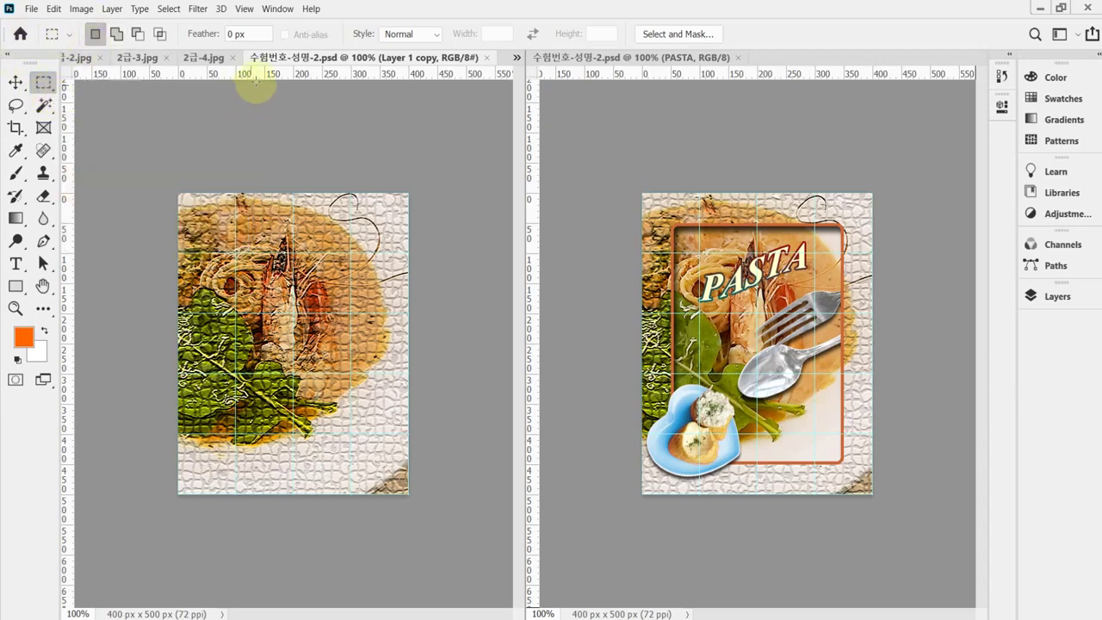
{"action": "left_click_drag", "start_coordinate": [259, 79], "coordinate": [277, 342]}
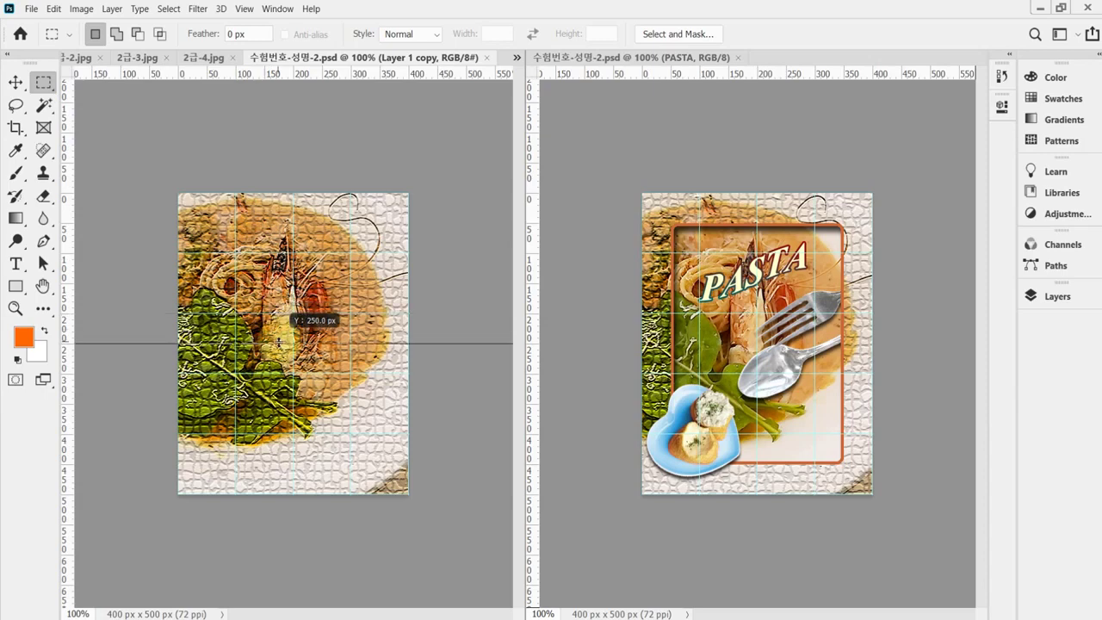
{"action": "left_click_drag", "start_coordinate": [277, 343], "coordinate": [277, 343]}
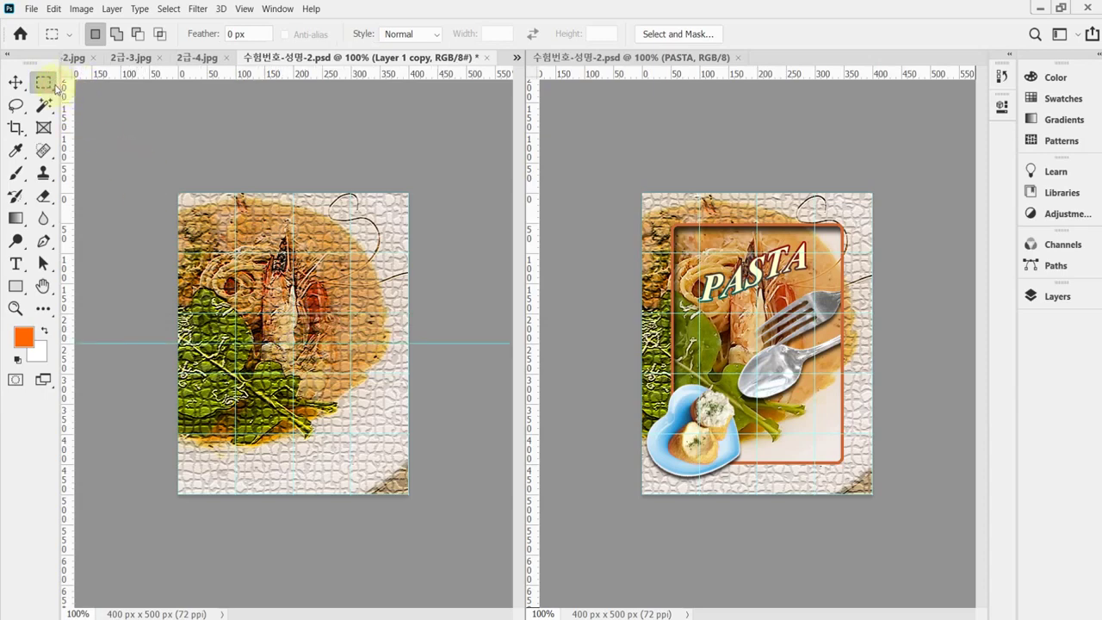
Reset all tools to their default settings, keeping the Rectangular Marquee tool active
{"action": "right_click", "coordinate": [53, 86]}
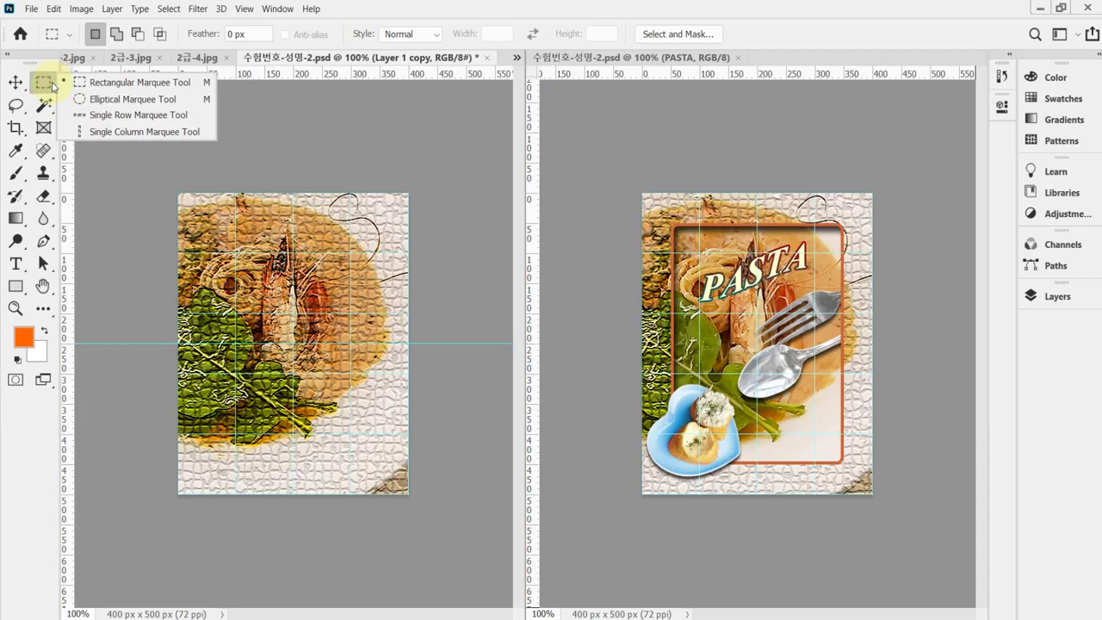
{"action": "right_click", "coordinate": [52, 35]}
{"action": "left_click", "coordinate": [102, 43]}
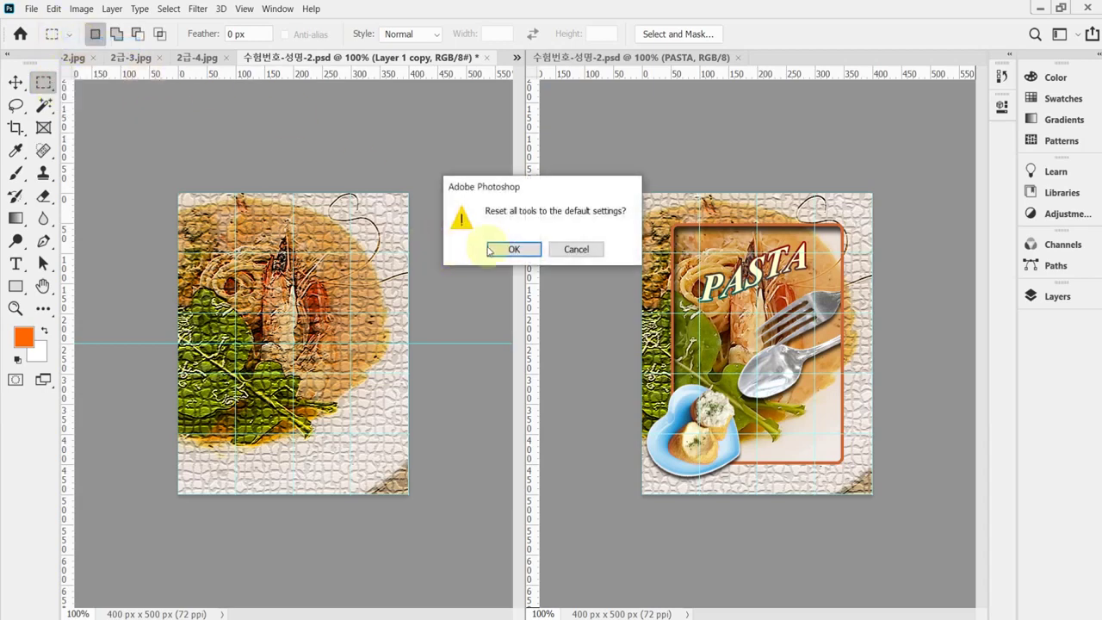
{"action": "left_click", "coordinate": [513, 249]}
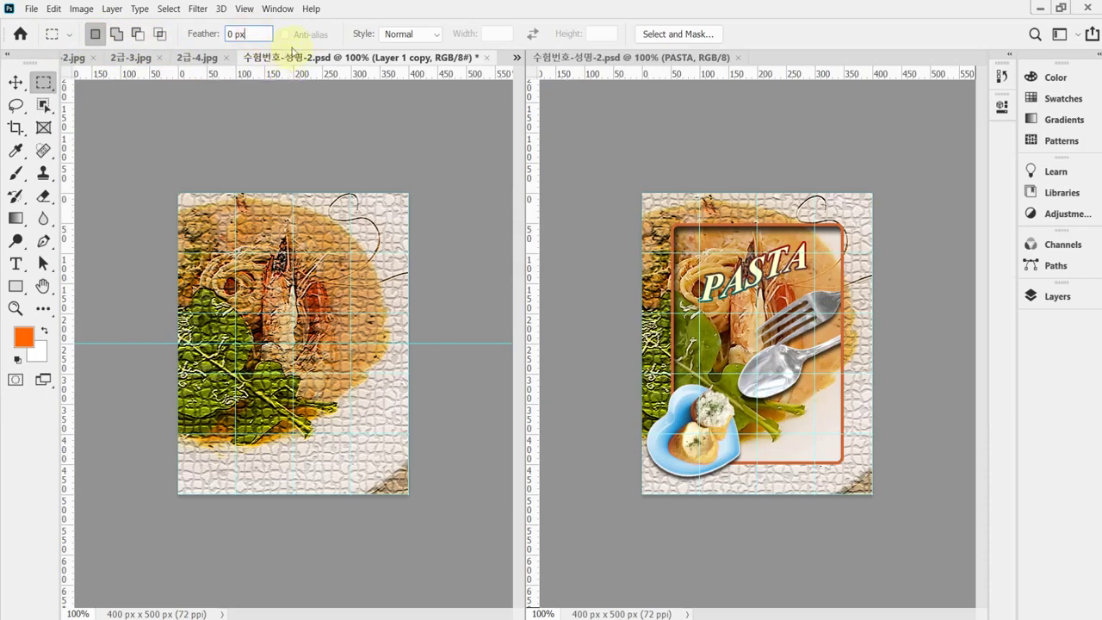
Make a fixed-size rectangular marquee selection of 300 × 400 px centered on the canvas center
{"action": "left_click", "coordinate": [408, 32]}
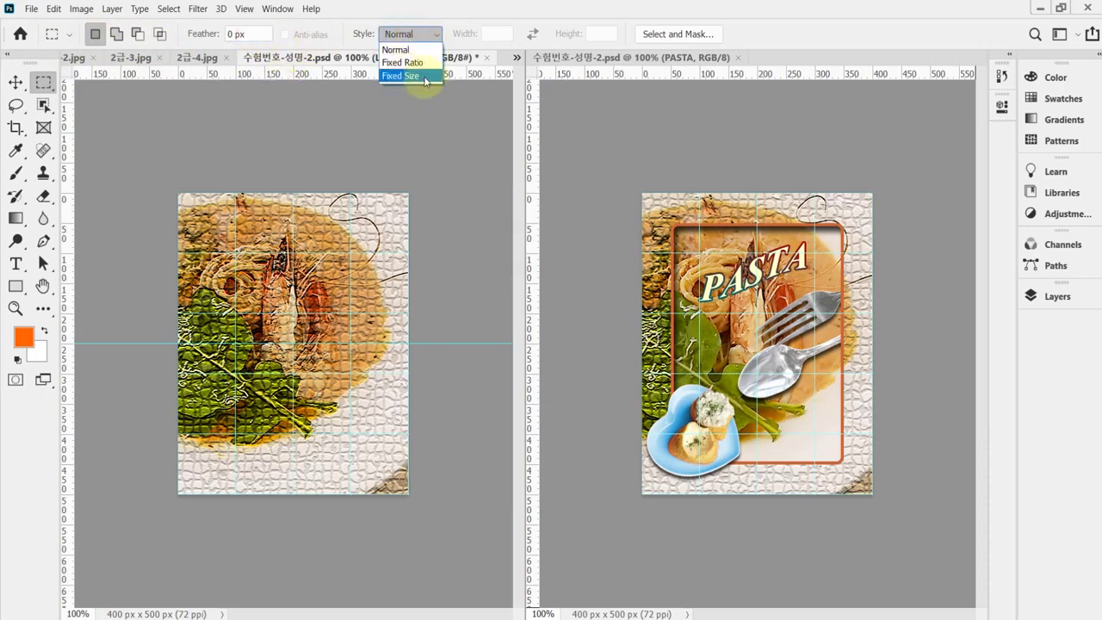
{"action": "left_click", "coordinate": [428, 77]}
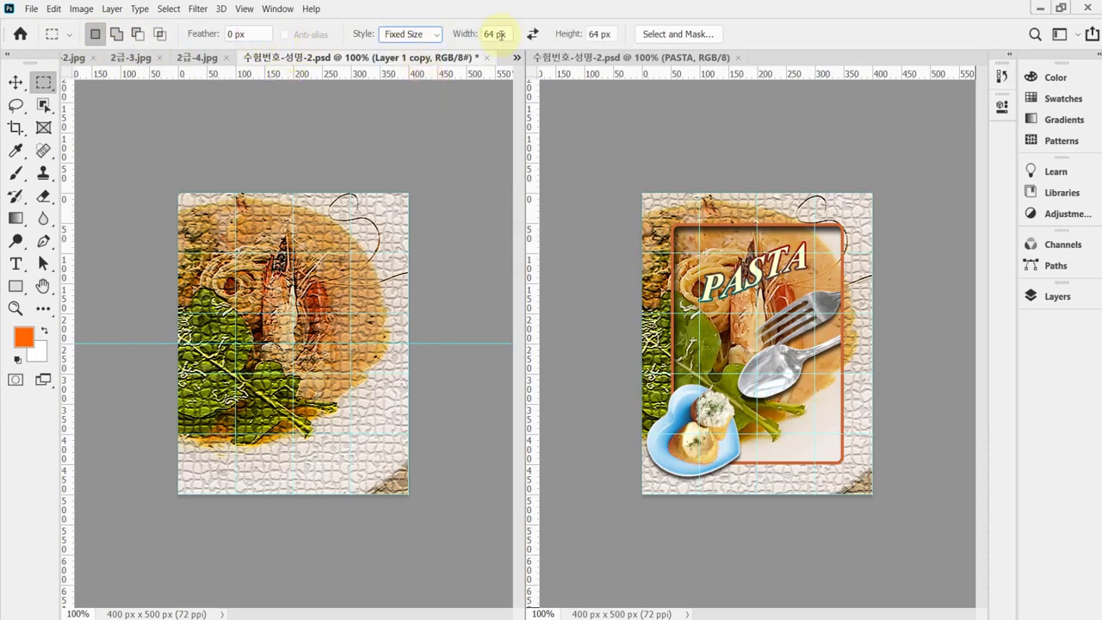
{"action": "left_click", "coordinate": [456, 39]}
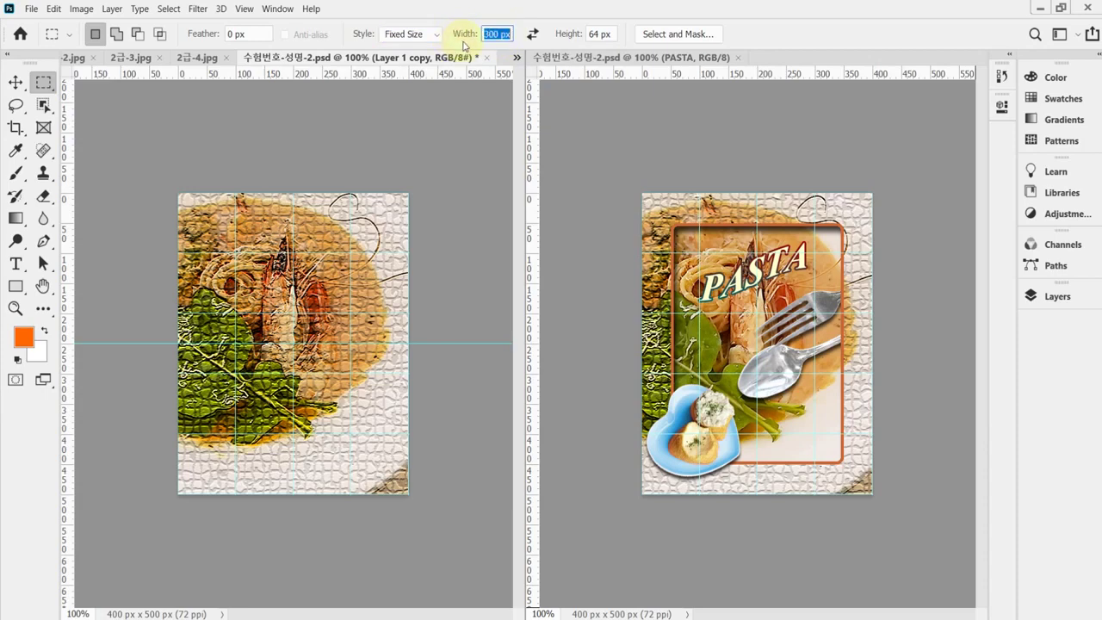
{"action": "key", "text": "Tab"}
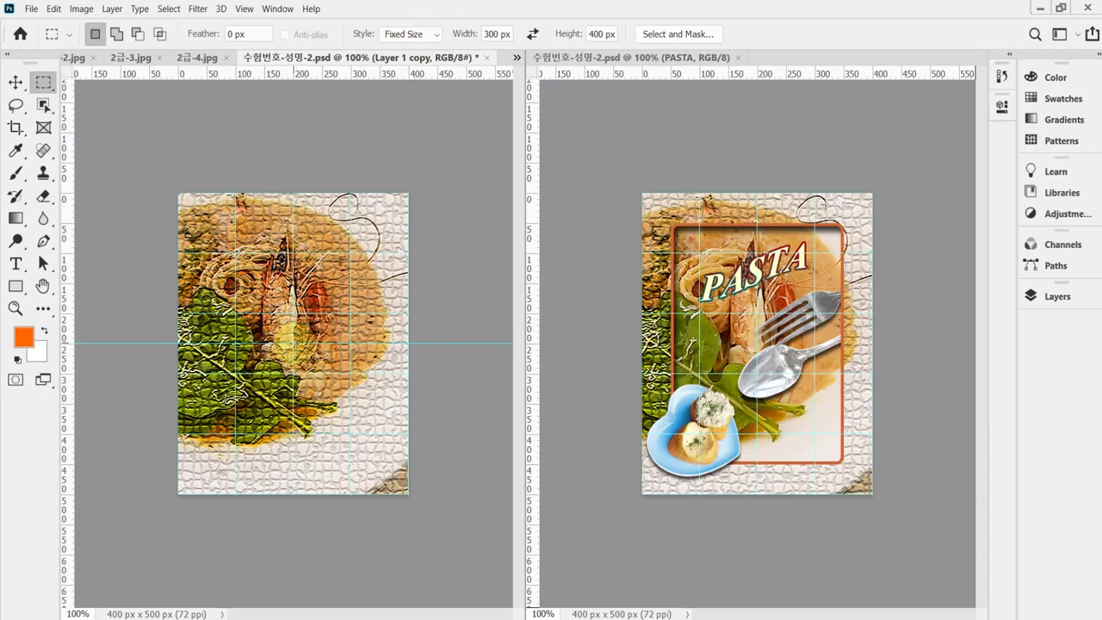
{"action": "left_click", "coordinate": [294, 344]}
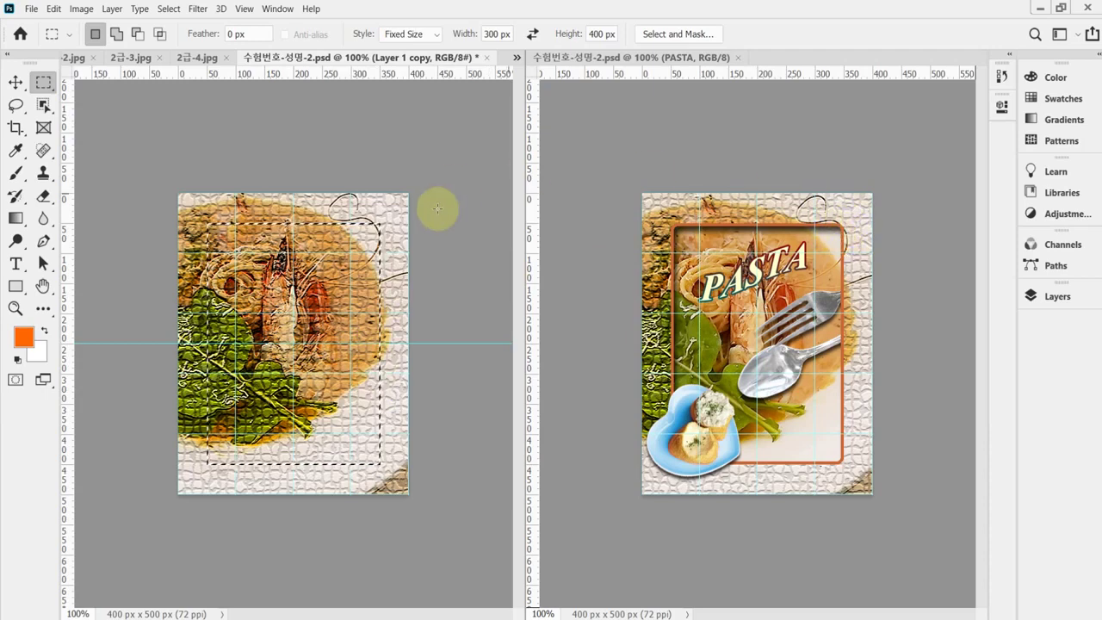
Round the selection's corners by smoothing it with a sample radius of 8 pixels
{"action": "left_click", "coordinate": [168, 9]}
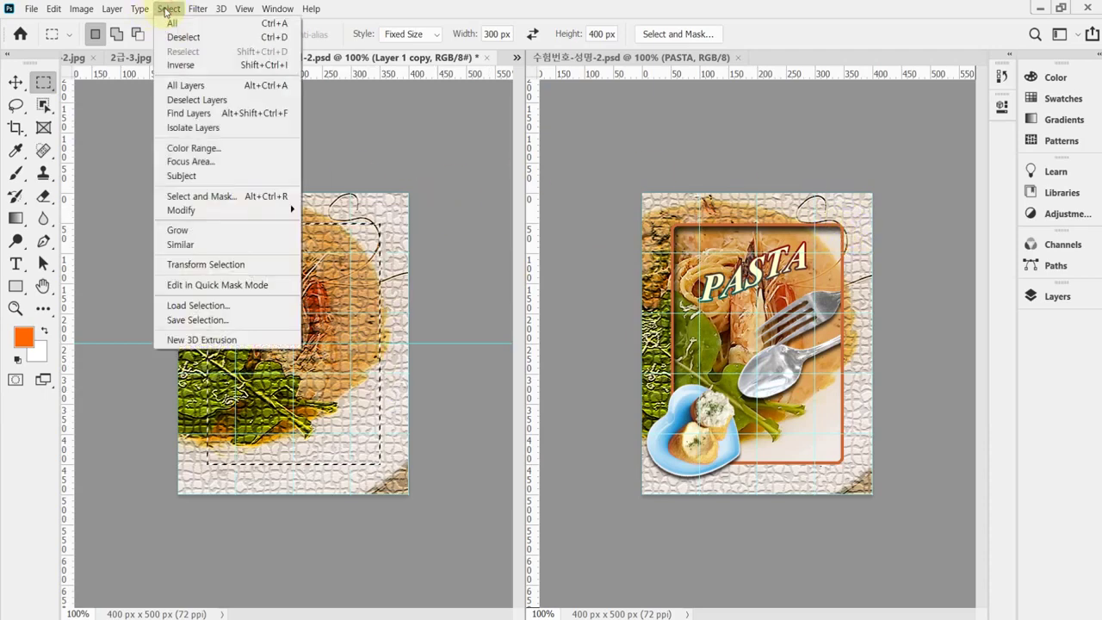
{"action": "mouse_move", "coordinate": [226, 218]}
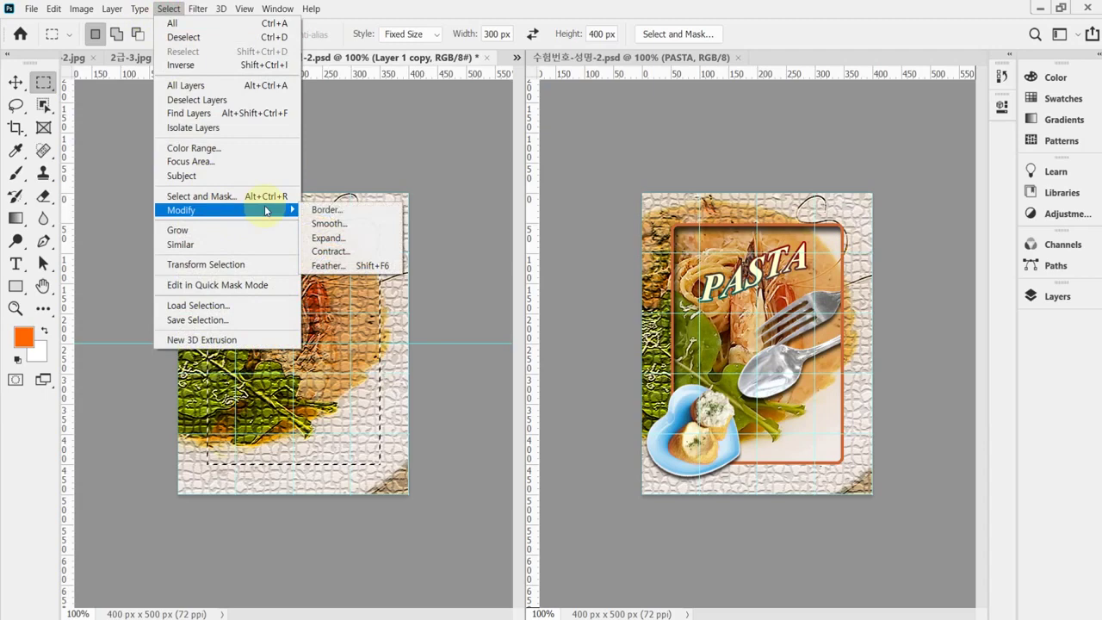
{"action": "left_click", "coordinate": [366, 224]}
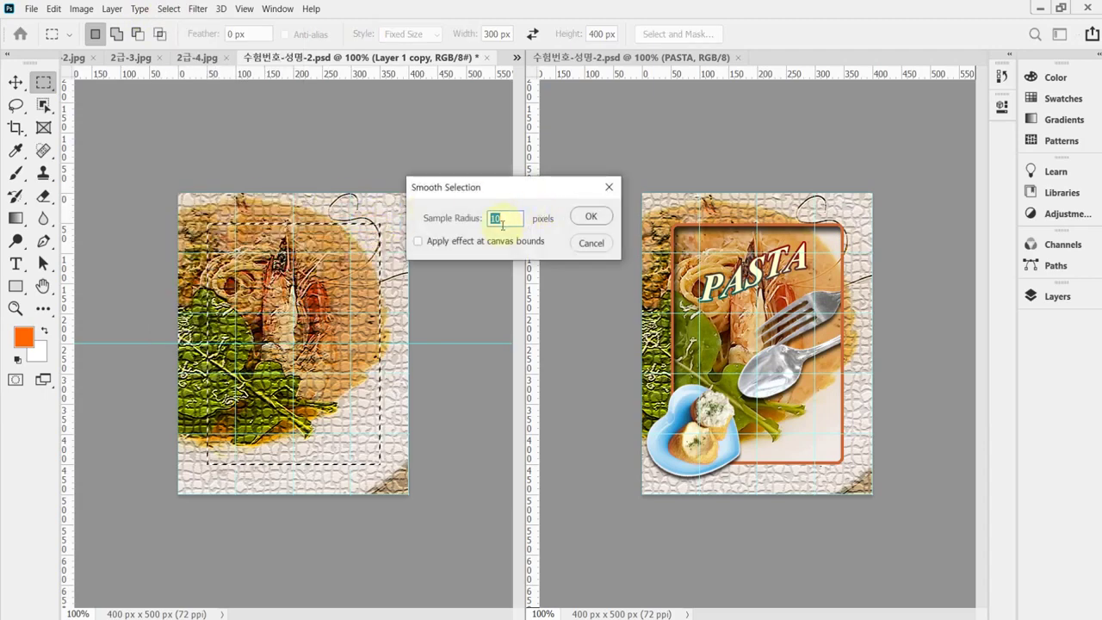
{"action": "type", "text": "8"}
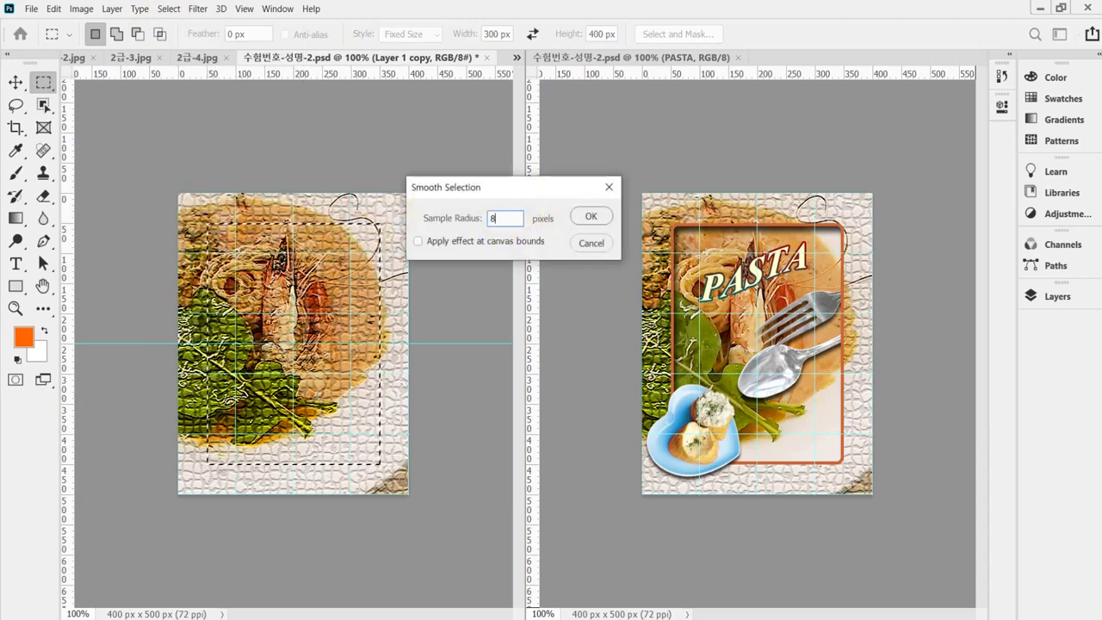
{"action": "key", "text": "Return"}
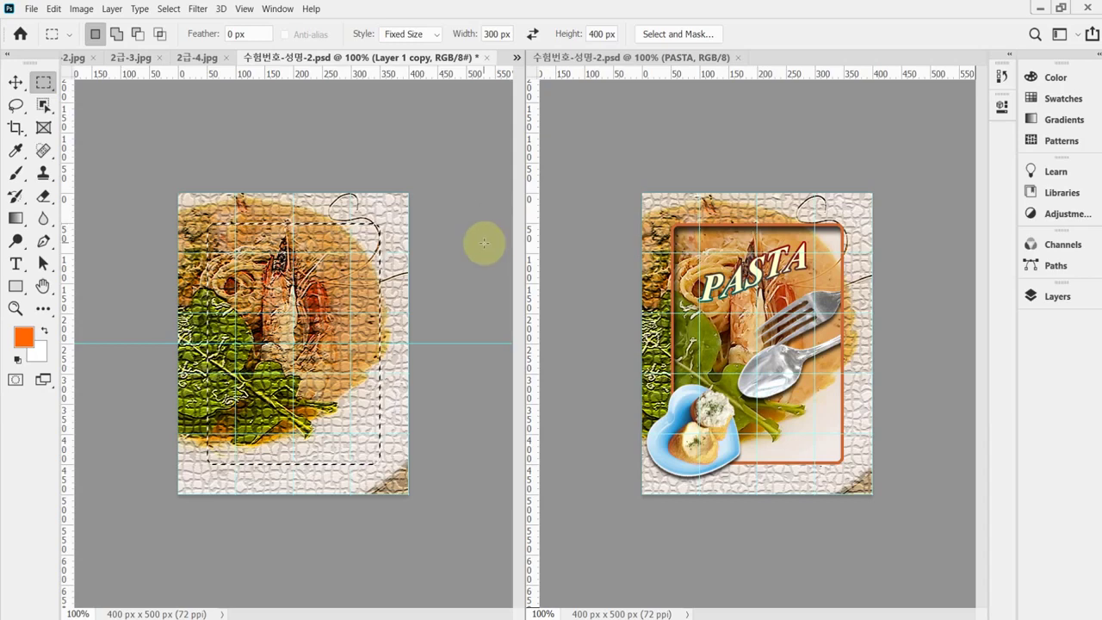
Delete the mosaic-tiled pixels inside the rounded selection on the duplicate layer
{"action": "key", "text": "Delete"}
{"action": "key", "text": "ctrl+plus"}
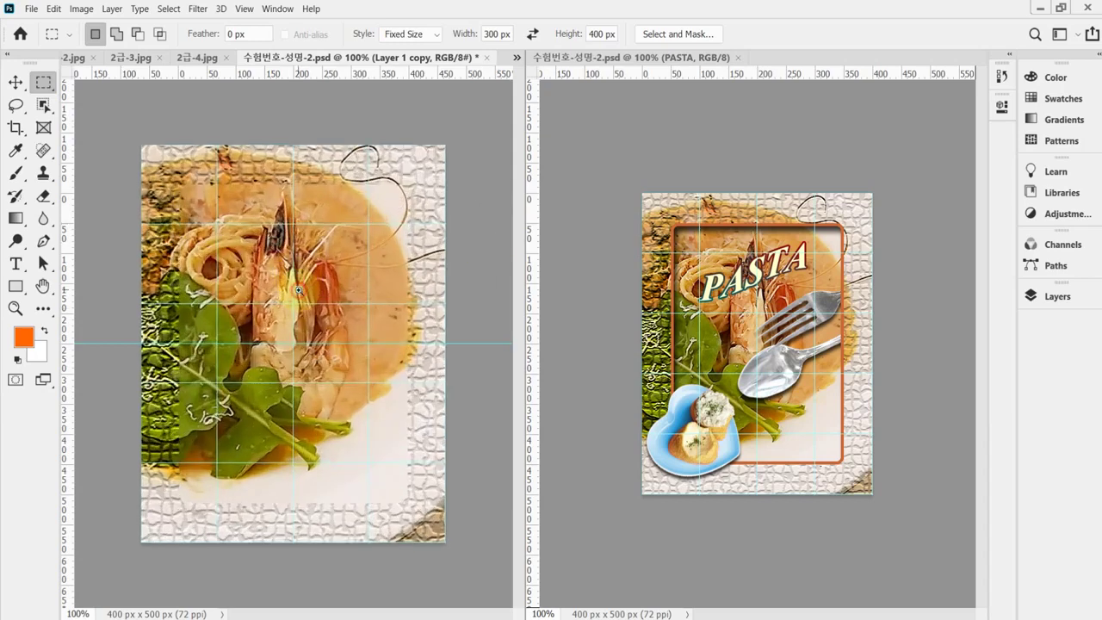
{"action": "scroll", "coordinate": [308, 302], "scroll_direction": "left", "scroll_amount": 2}
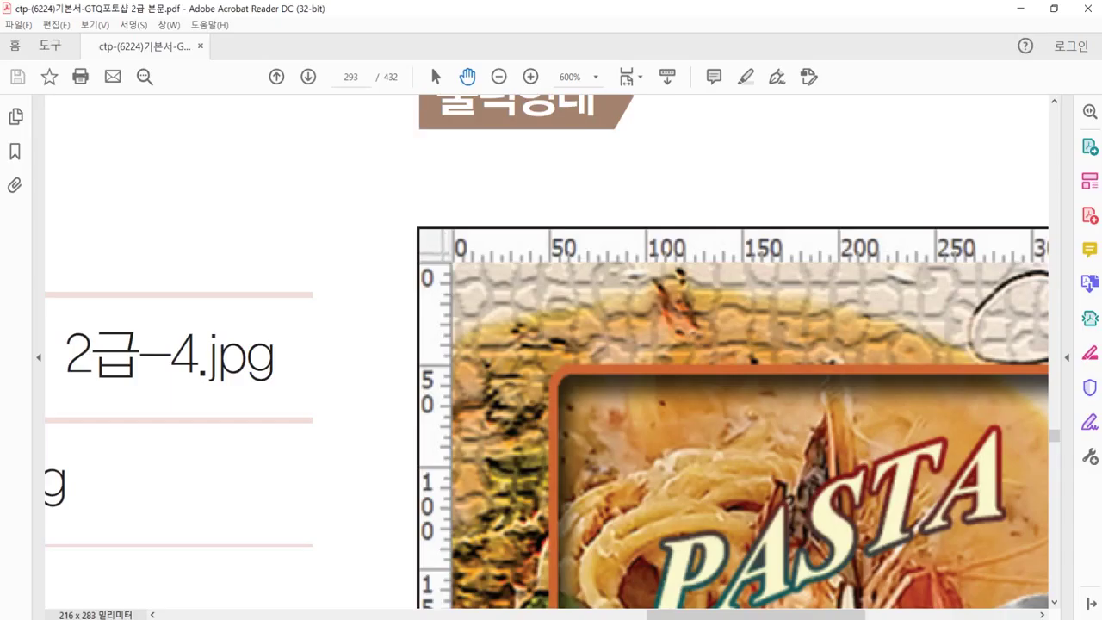
Switch to the exam PDF, read the inner border and layer style requirements for the frame, and return to Photoshop
{"action": "key", "text": "alt+Tab"}
{"action": "scroll", "coordinate": [412, 437], "scroll_direction": "down", "scroll_amount": 3}
{"action": "scroll", "coordinate": [402, 438], "scroll_direction": "up", "scroll_amount": 2}
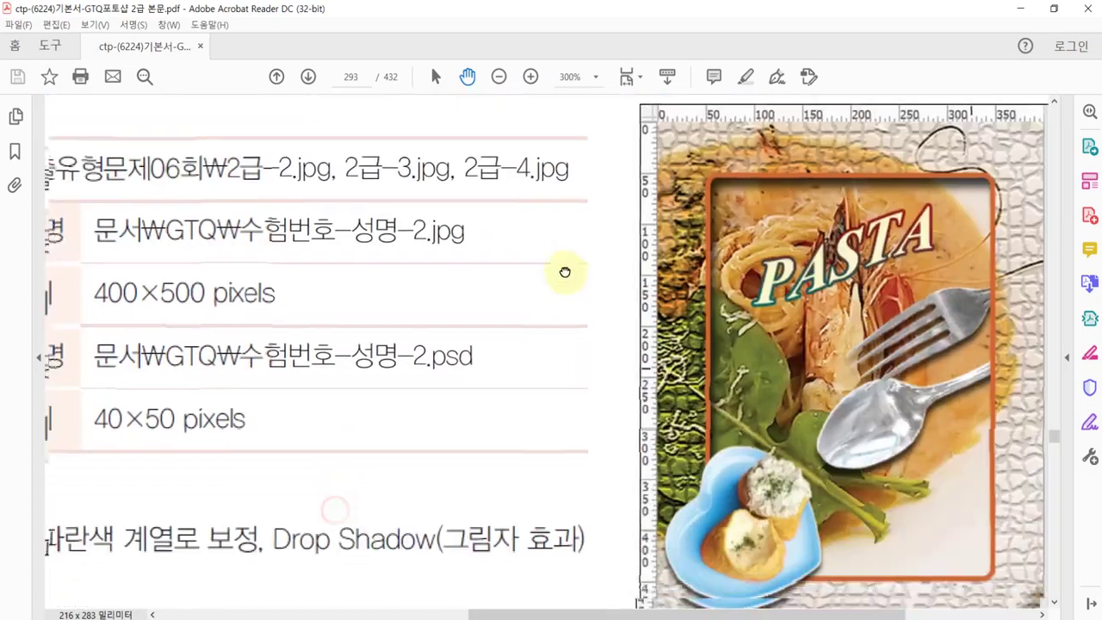
{"action": "scroll", "coordinate": [566, 270], "scroll_direction": "down", "scroll_amount": 6}
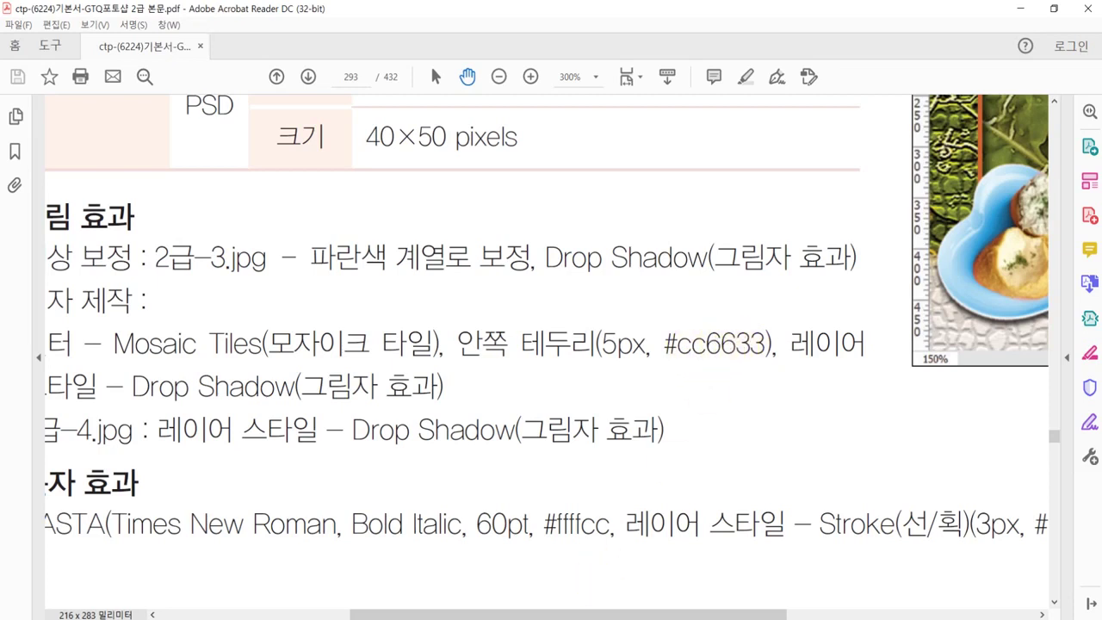
{"action": "key", "text": "alt+Tab"}
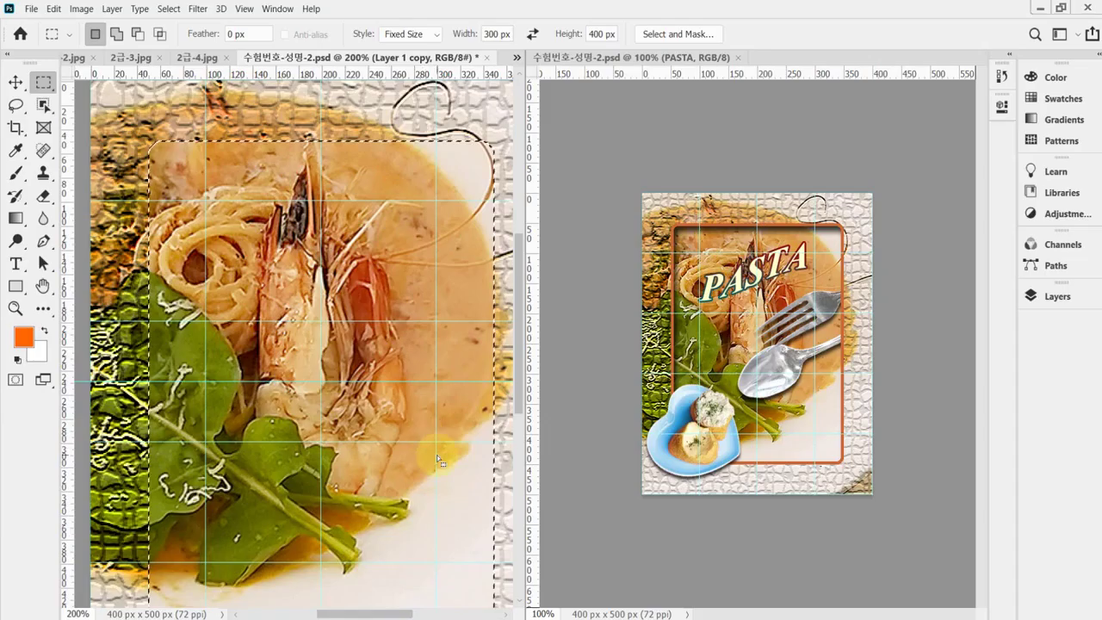
Stroke the rounded selection on the duplicate layer with a 5 px inside border in #cc6633, and deselect it
{"action": "left_click", "coordinate": [53, 9]}
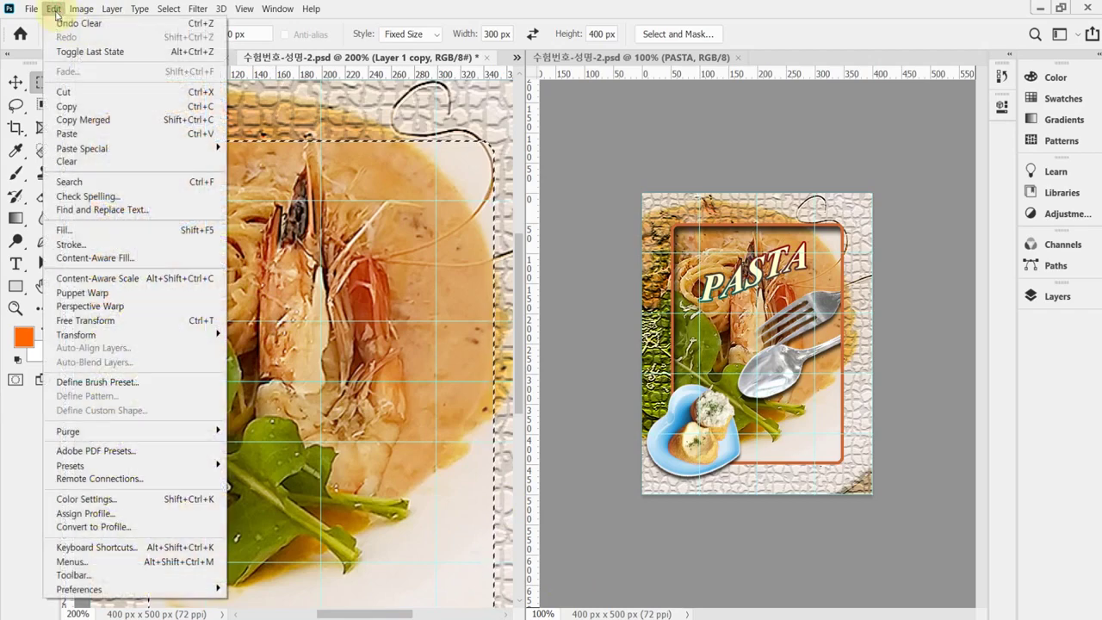
{"action": "left_click", "coordinate": [110, 249]}
{"action": "left_click", "coordinate": [487, 225]}
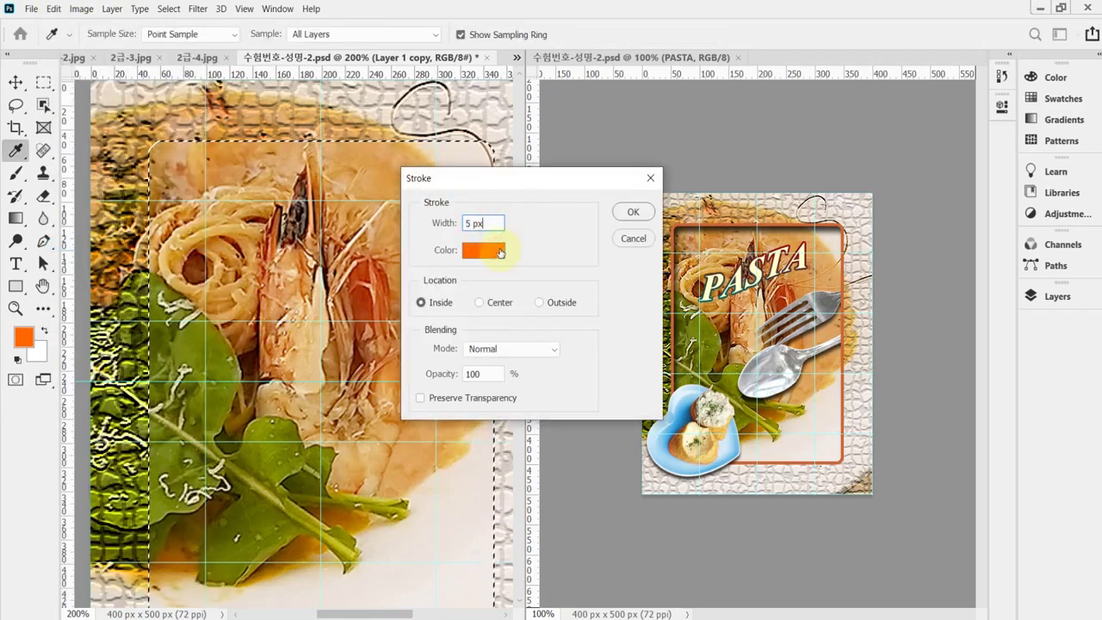
{"action": "left_click", "coordinate": [500, 251]}
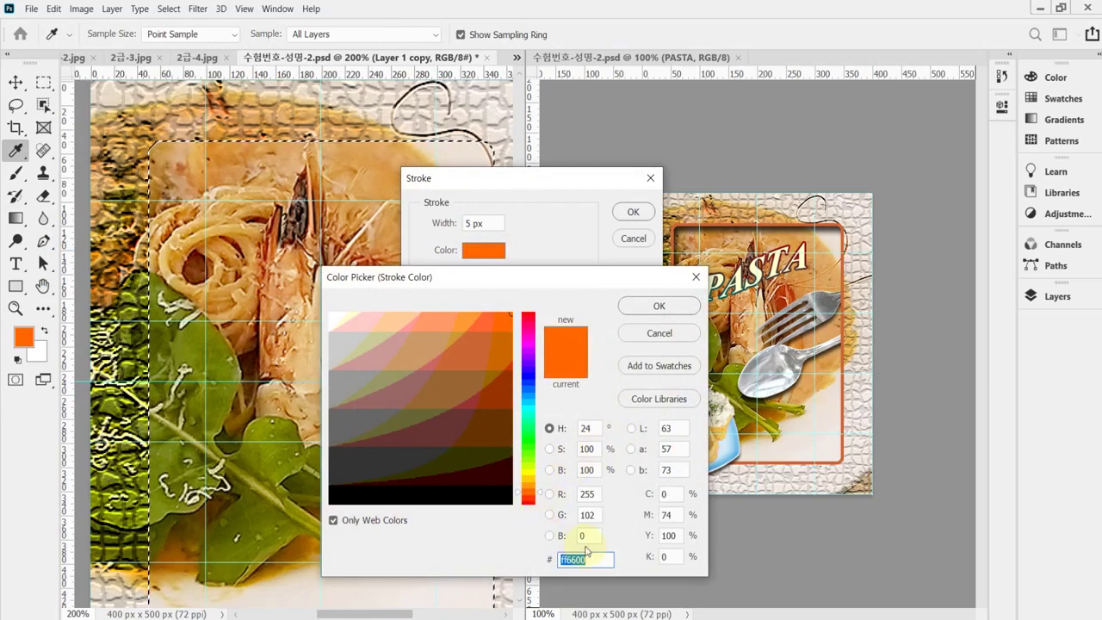
{"action": "type", "text": "c63"}
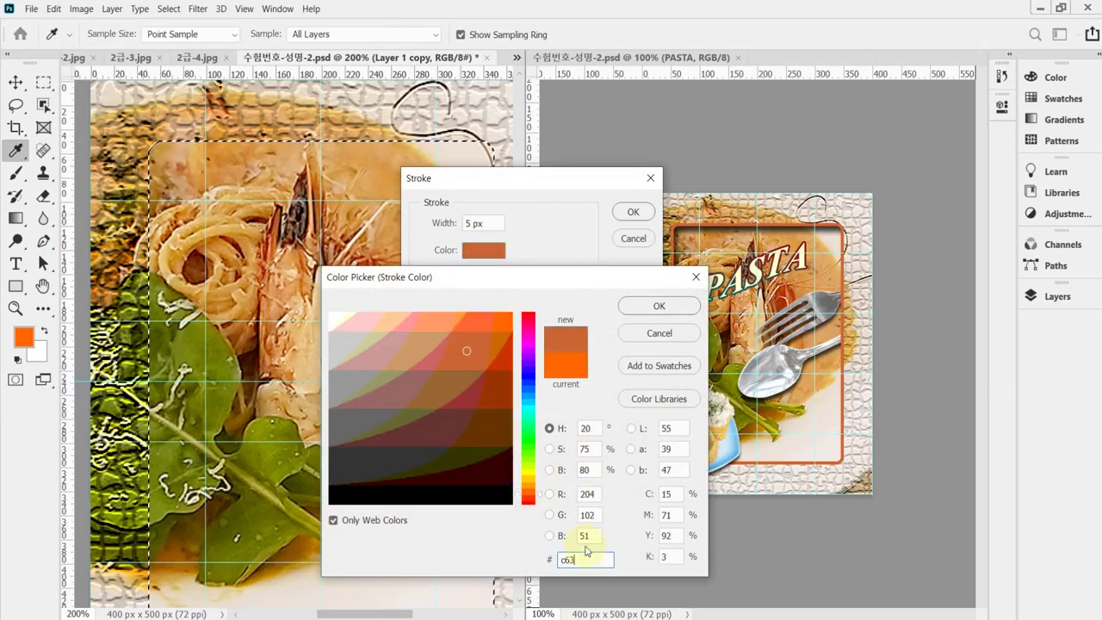
{"action": "left_click", "coordinate": [650, 305]}
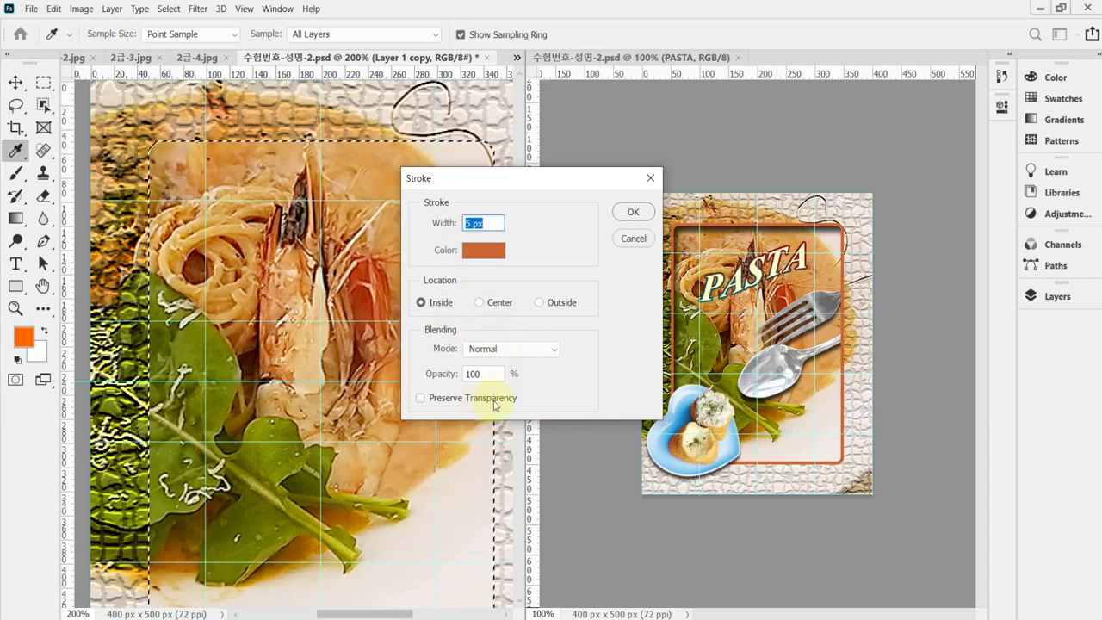
{"action": "left_click", "coordinate": [633, 212]}
{"action": "key", "text": "m"}
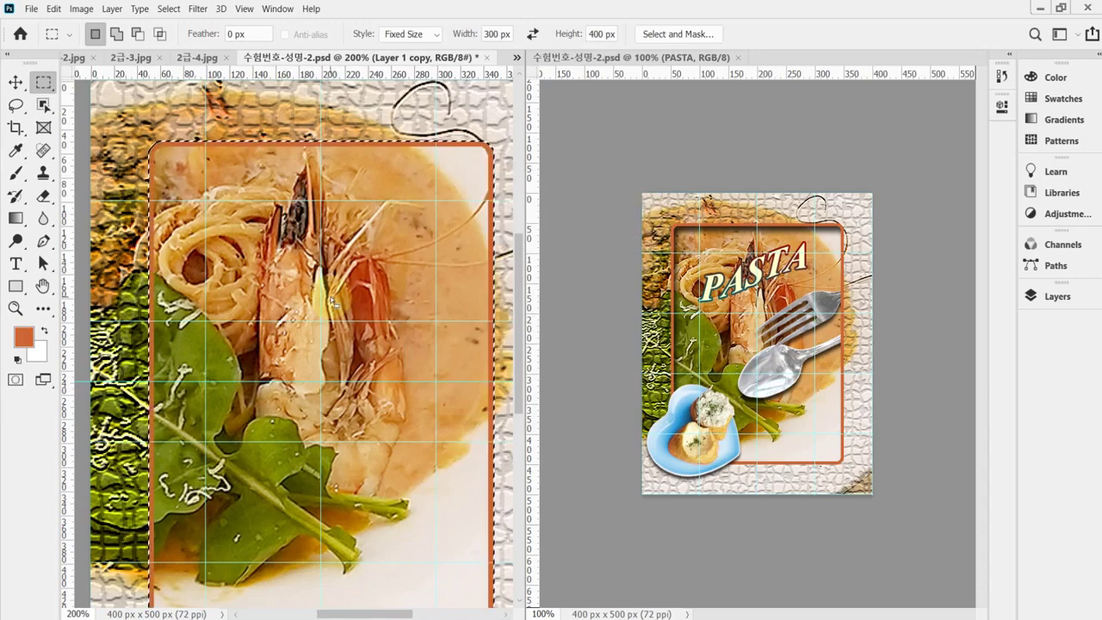
{"action": "key", "text": "ctrl+d"}
{"action": "key", "text": "ctrl+minus"}
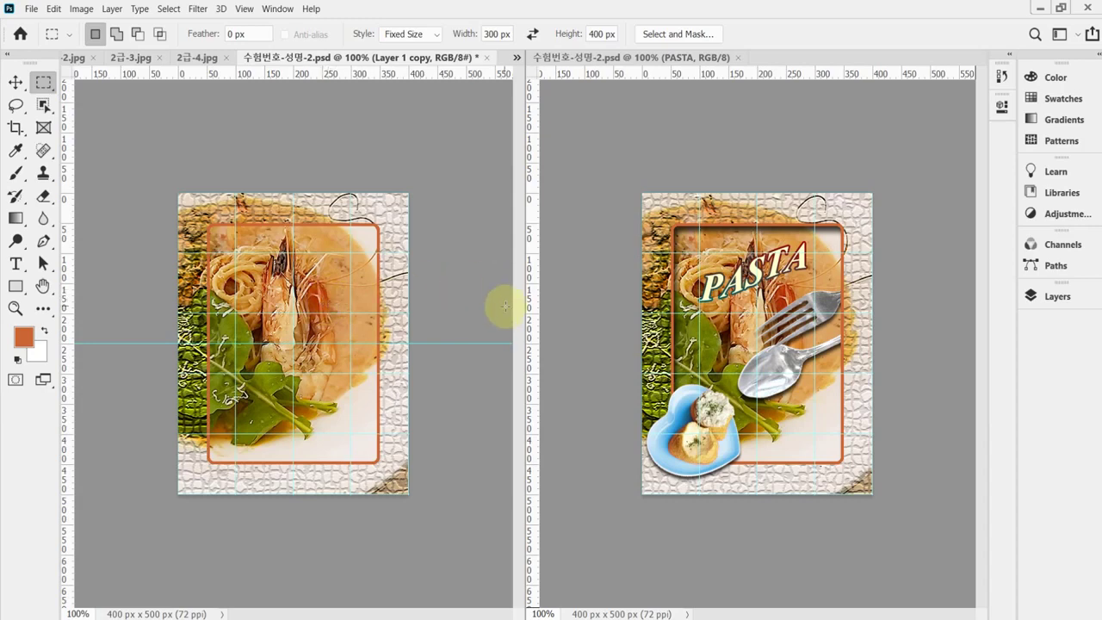
Add a drop shadow with 10 px distance and 10 px size to the duplicate frame layer, and save the document
{"action": "left_click", "coordinate": [1058, 296]}
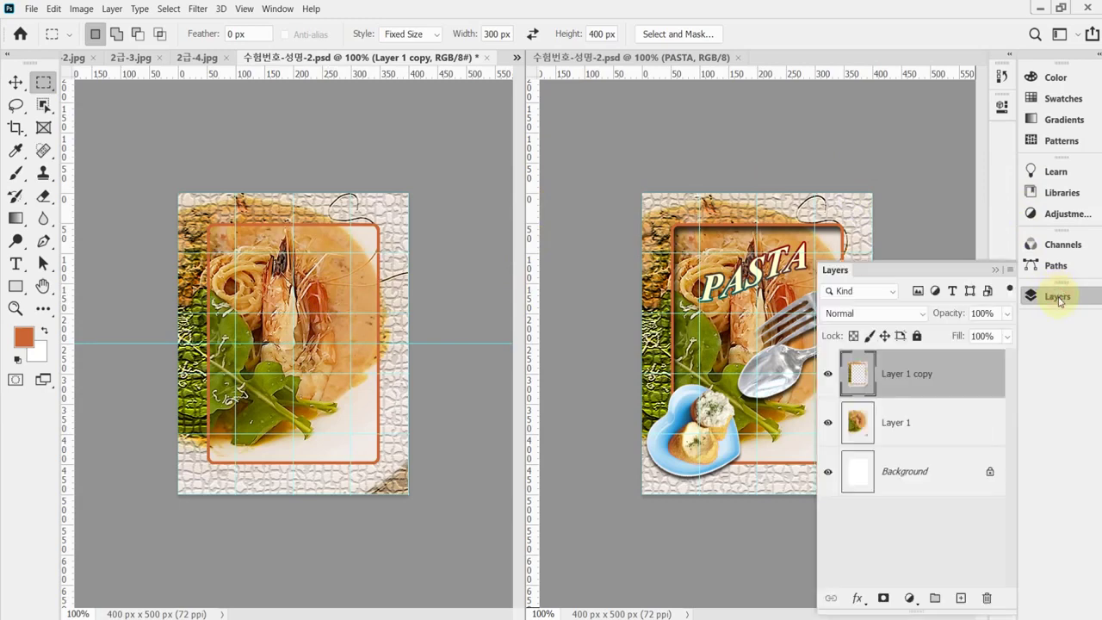
{"action": "left_click", "coordinate": [859, 598]}
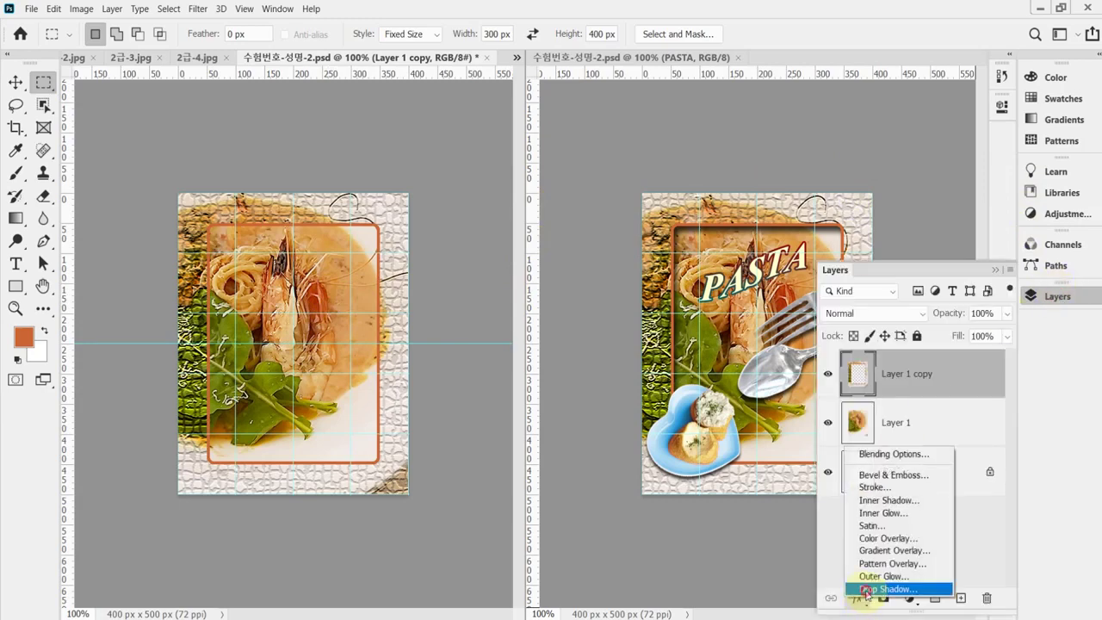
{"action": "key", "text": "Escape"}
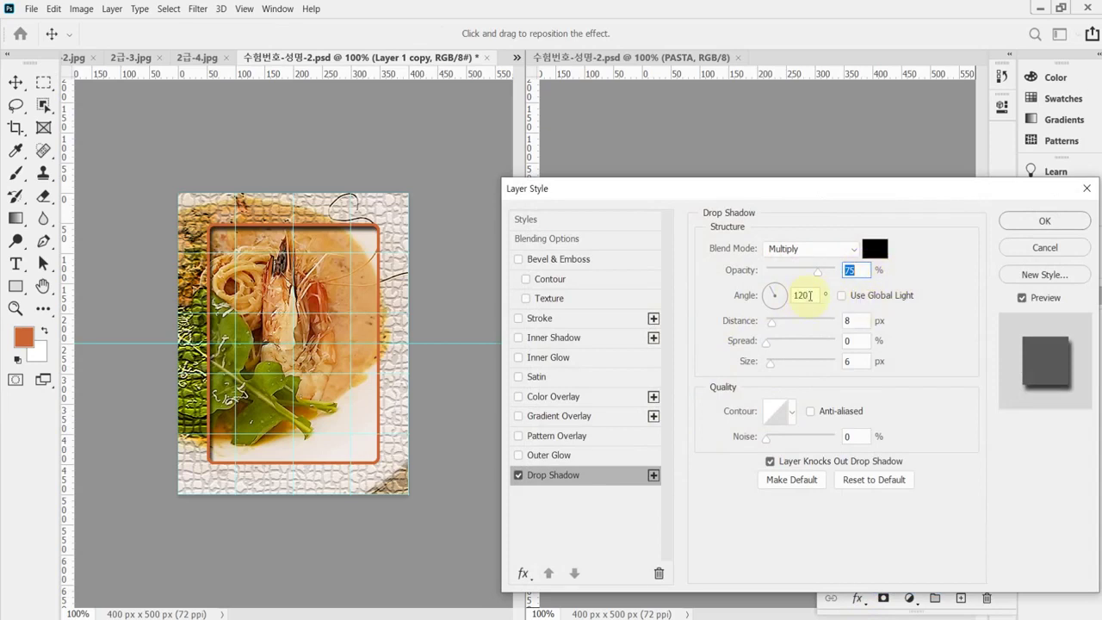
{"action": "left_click", "coordinate": [864, 321]}
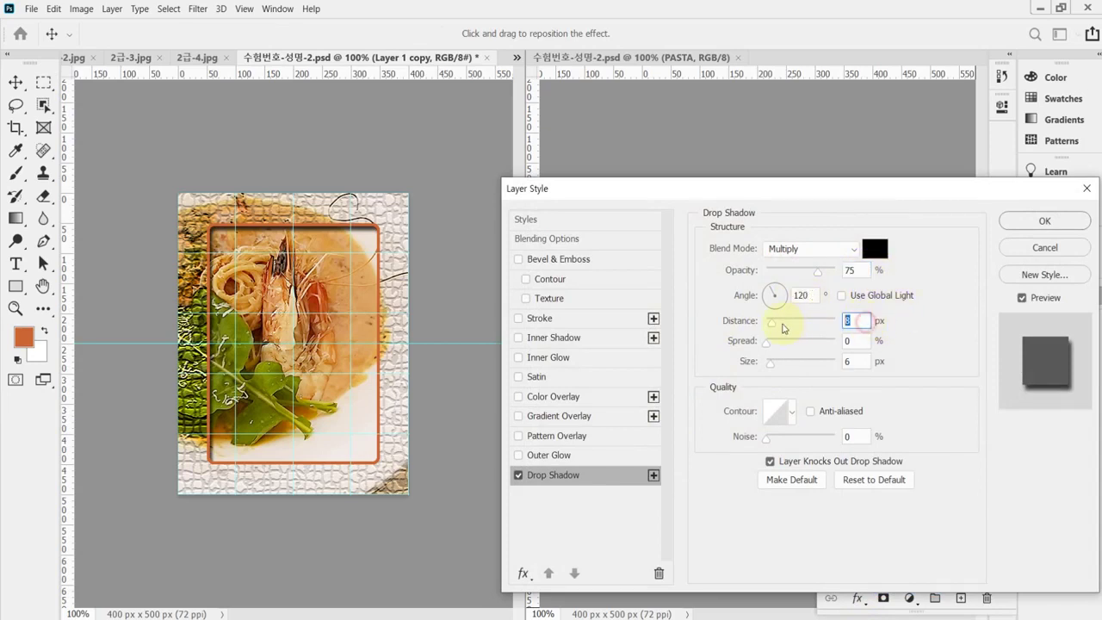
{"action": "type", "text": "10"}
{"action": "key", "text": "Tab"}
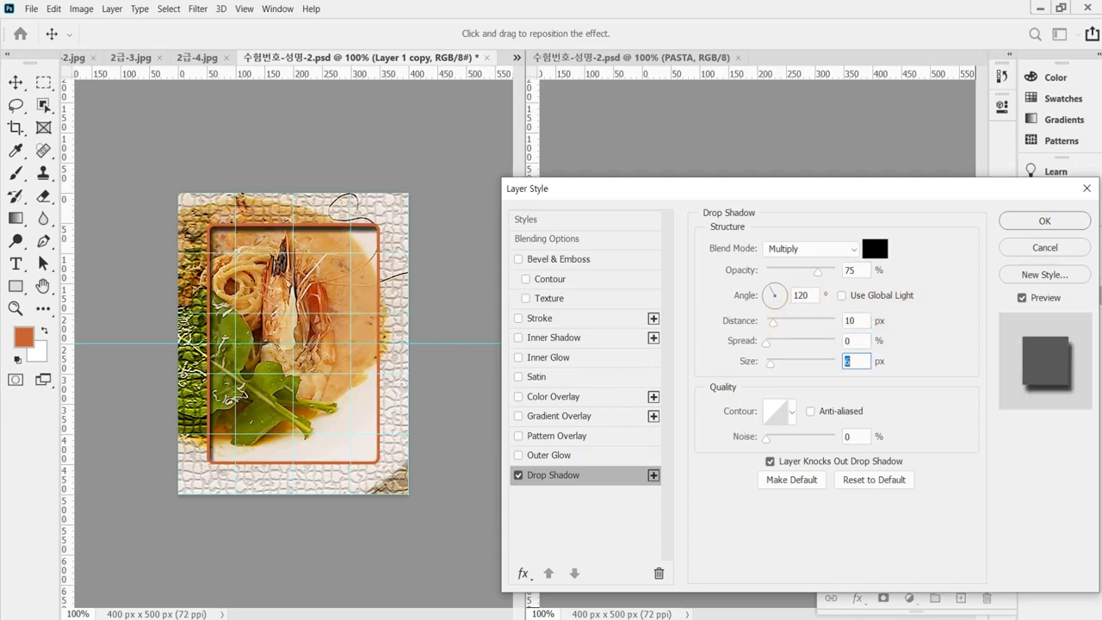
{"action": "type", "text": "10"}
{"action": "key", "text": "Return"}
{"action": "key", "text": "m"}
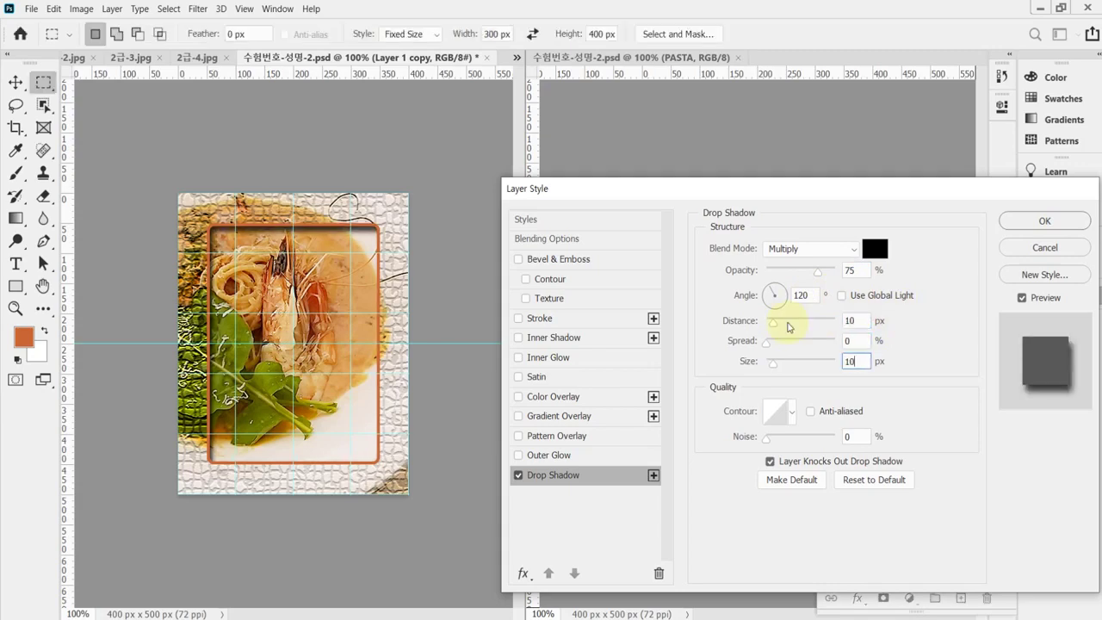
{"action": "key", "text": "ctrl+s"}
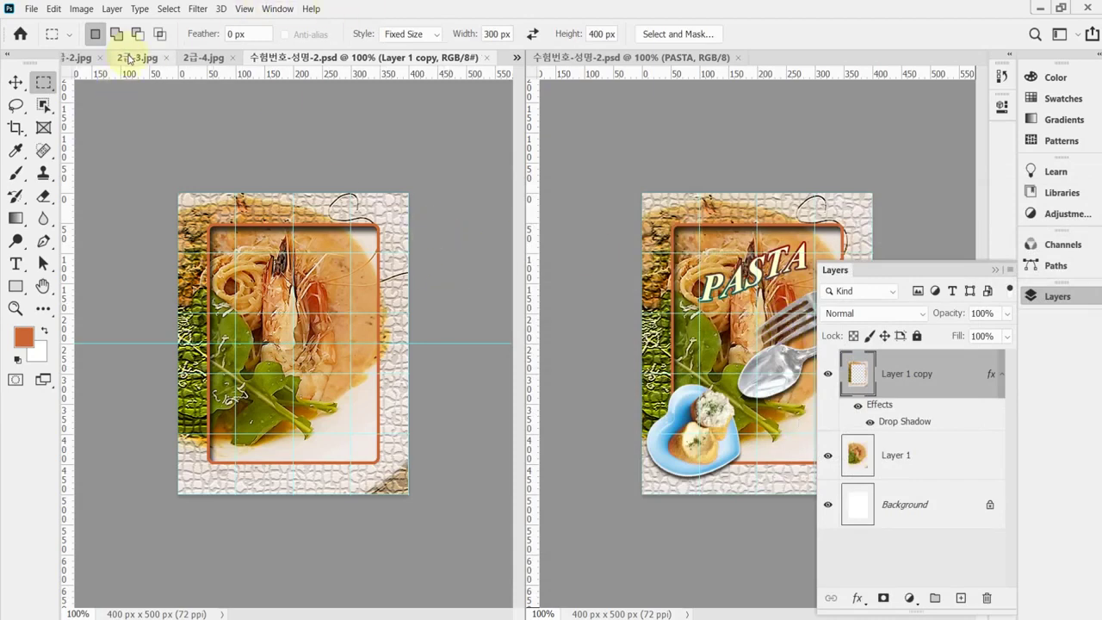
In 2급-3.jpg, select the whole heart-shaped plate and its two bread pieces with the Quick Selection tool
{"action": "left_click", "coordinate": [126, 57]}
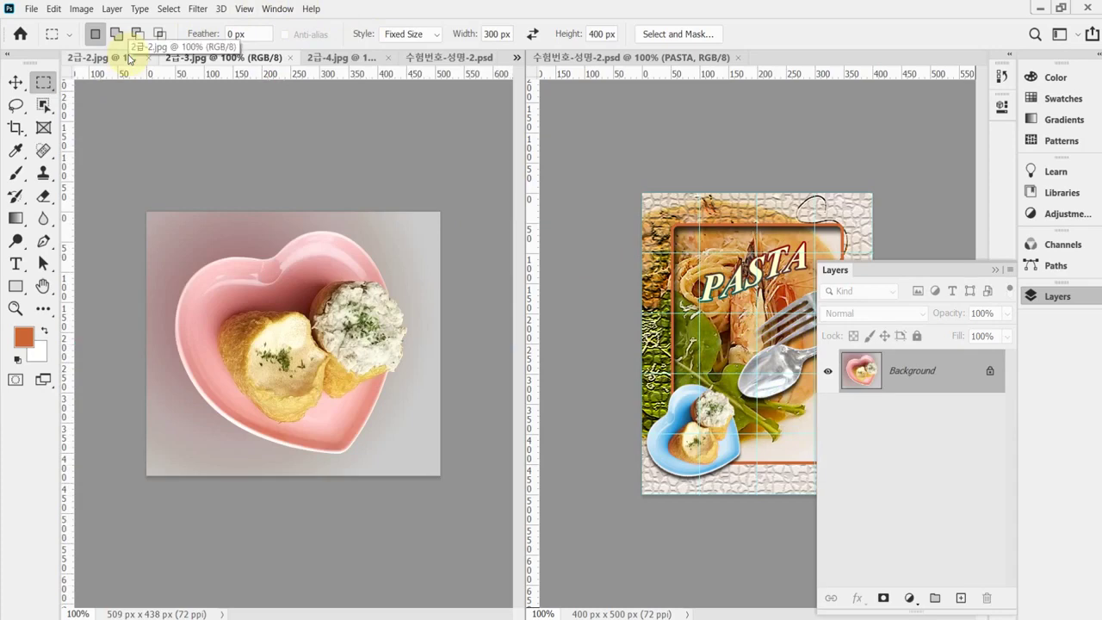
{"action": "left_click", "coordinate": [45, 107]}
{"action": "right_click", "coordinate": [45, 107]}
{"action": "left_click", "coordinate": [122, 119]}
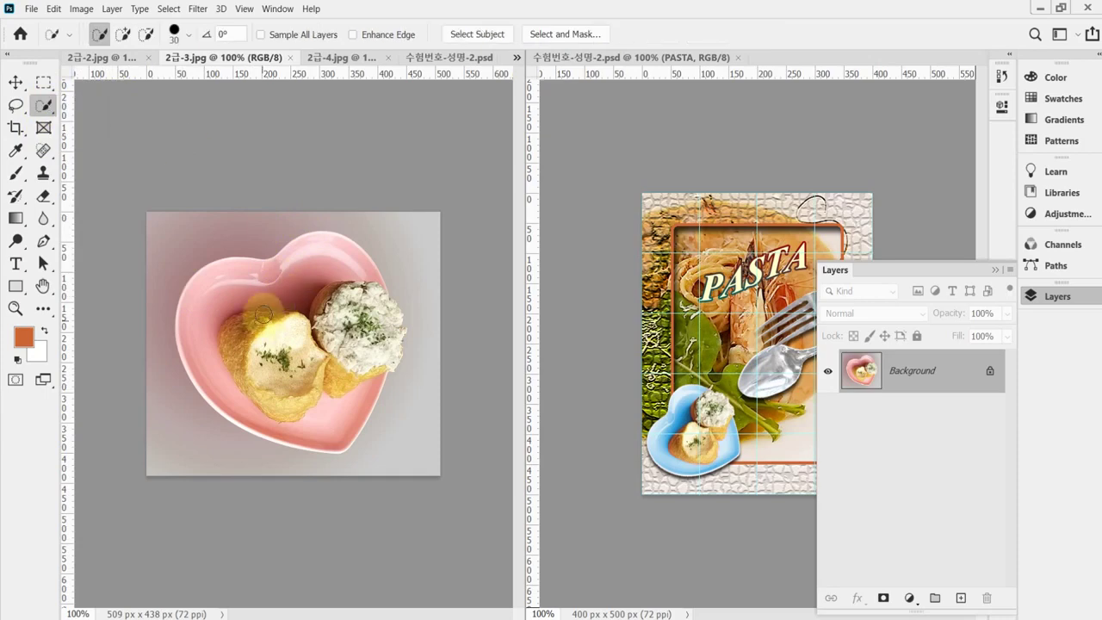
{"action": "mouse_move", "coordinate": [233, 288]}
{"action": "left_mouse_down"}
{"action": "mouse_move", "coordinate": [194, 327]}
{"action": "mouse_move", "coordinate": [276, 421]}
{"action": "mouse_move", "coordinate": [336, 386]}
{"action": "left_mouse_up"}
{"action": "scroll", "coordinate": [353, 384], "scroll_direction": "up", "scroll_amount": 2}
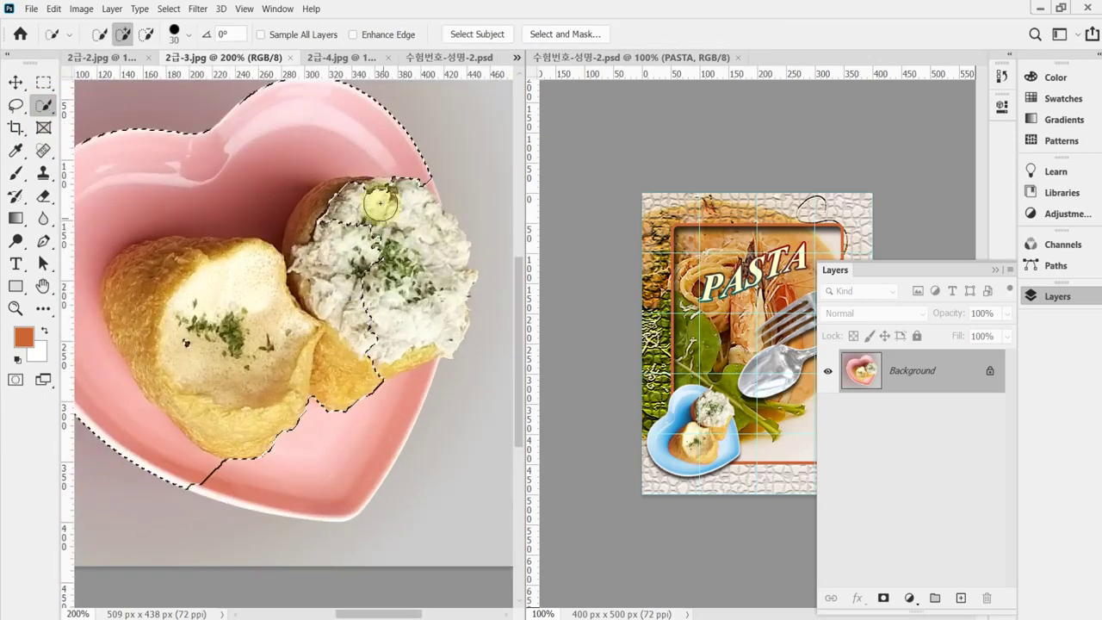
{"action": "mouse_move", "coordinate": [374, 325]}
{"action": "left_mouse_down"}
{"action": "mouse_move", "coordinate": [388, 233]}
{"action": "mouse_move", "coordinate": [418, 285]}
{"action": "mouse_move", "coordinate": [343, 385]}
{"action": "mouse_move", "coordinate": [326, 428]}
{"action": "mouse_move", "coordinate": [392, 276]}
{"action": "left_mouse_up"}
{"action": "scroll", "coordinate": [379, 284], "scroll_direction": "up", "scroll_amount": 2}
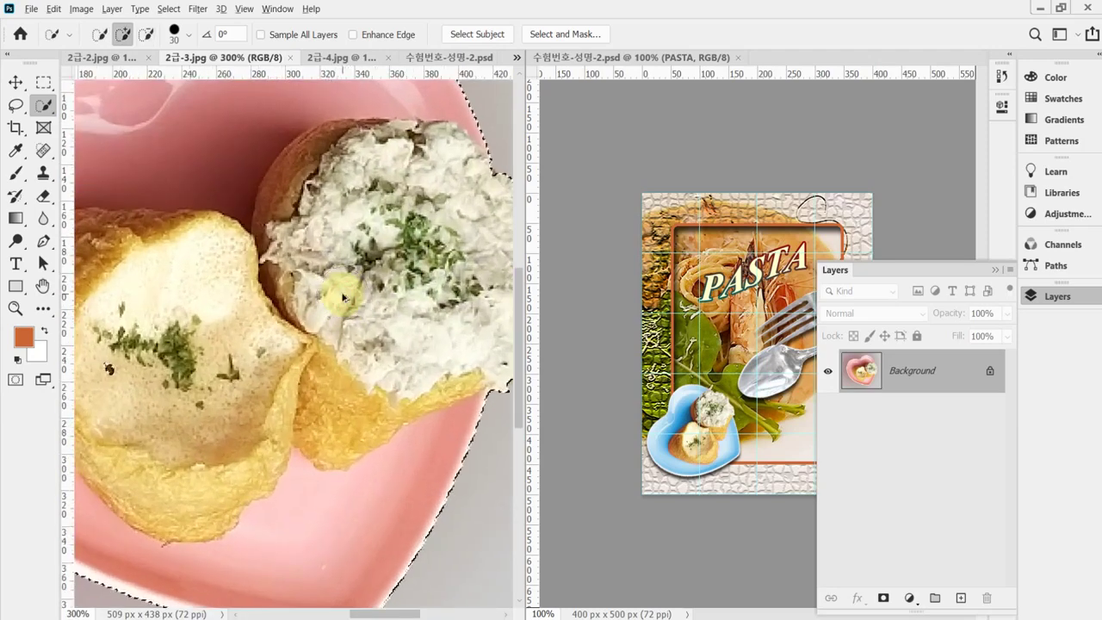
{"action": "scroll", "coordinate": [342, 295], "scroll_direction": "down", "scroll_amount": 2}
{"action": "scroll", "coordinate": [342, 295], "scroll_direction": "down", "scroll_amount": 3}
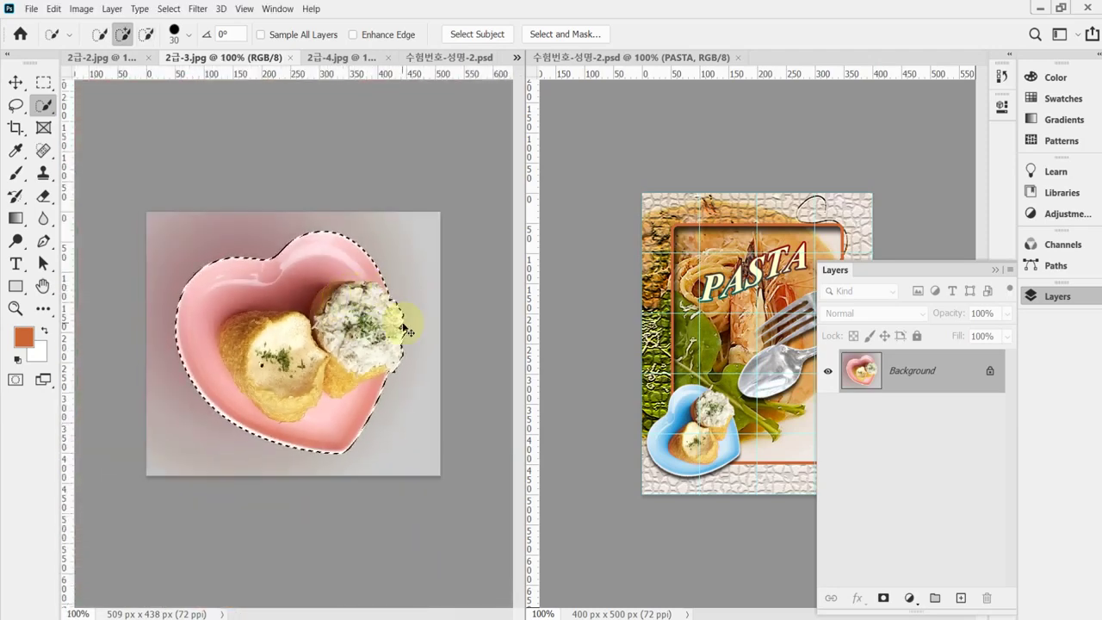
Paste the selected plate as a new layer into 수험번호-성명-2.psd and save the document
{"action": "left_click", "coordinate": [446, 57]}
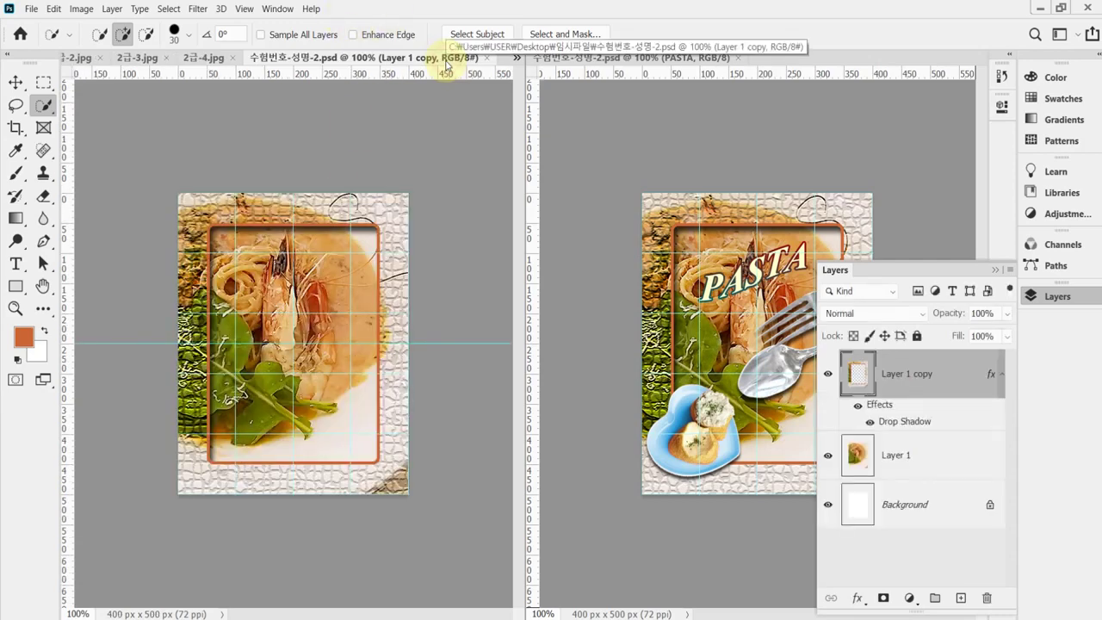
{"action": "key", "text": "ctrl+v"}
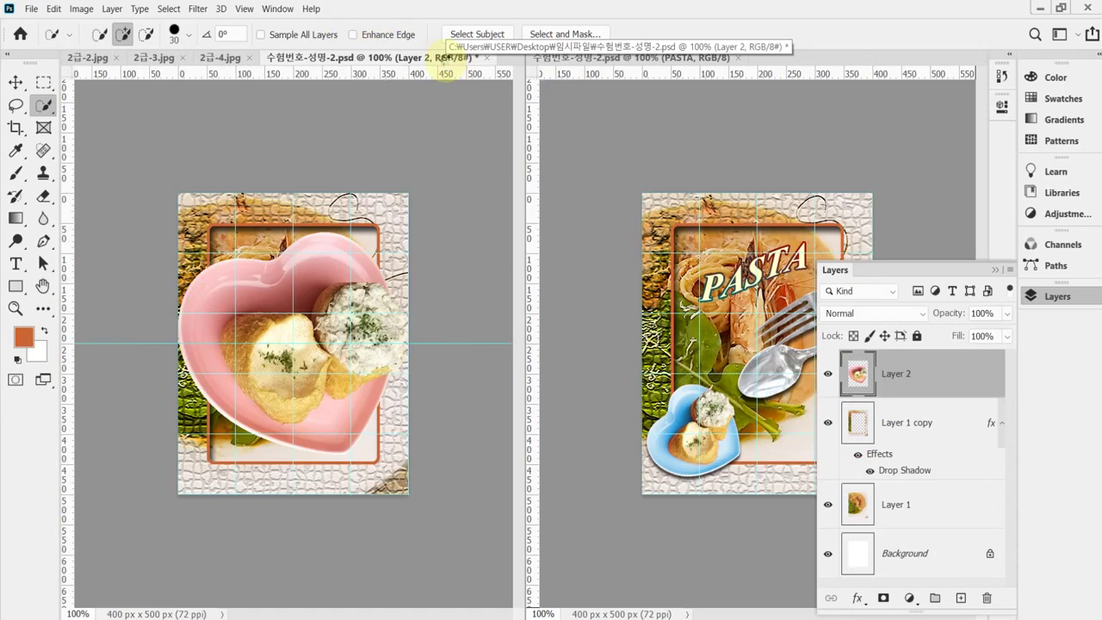
{"action": "key", "text": "t"}
{"action": "key", "text": "ctrl+s"}
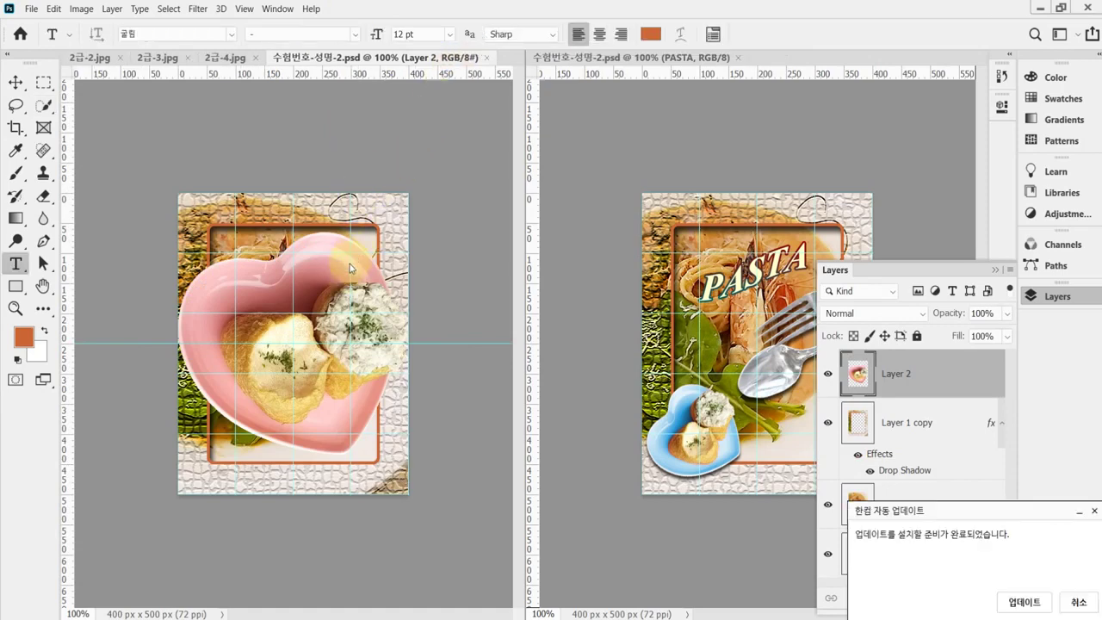
{"action": "left_click", "coordinate": [311, 53]}
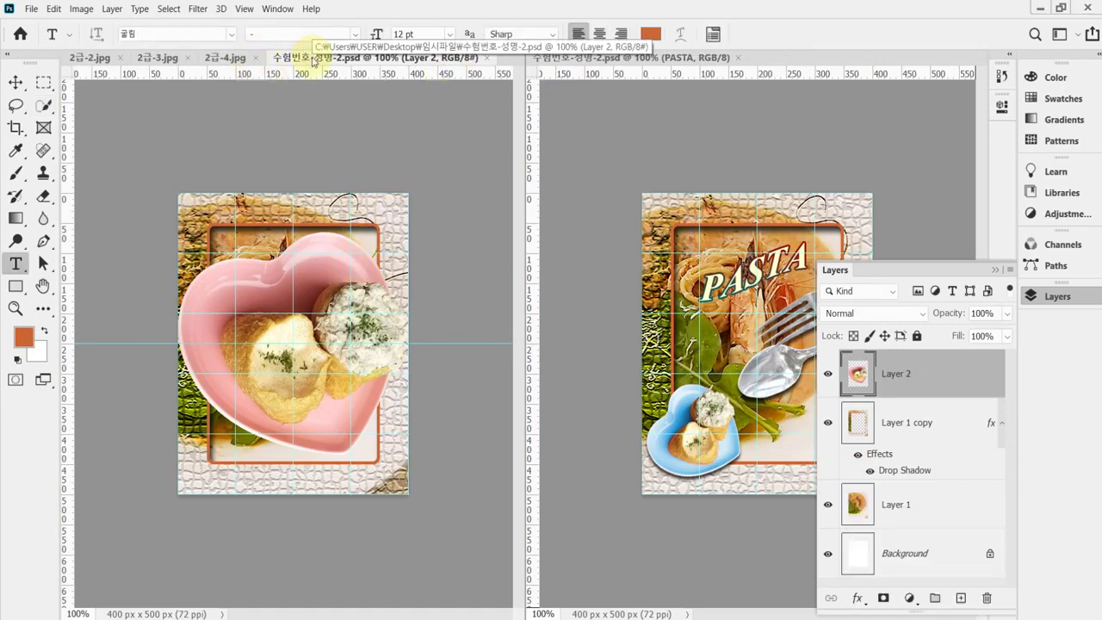
Scale the pasted plate to about 46%, rotate it to about -42° and place it over the frame's lower-left corner
{"action": "key", "text": "ctrl+t"}
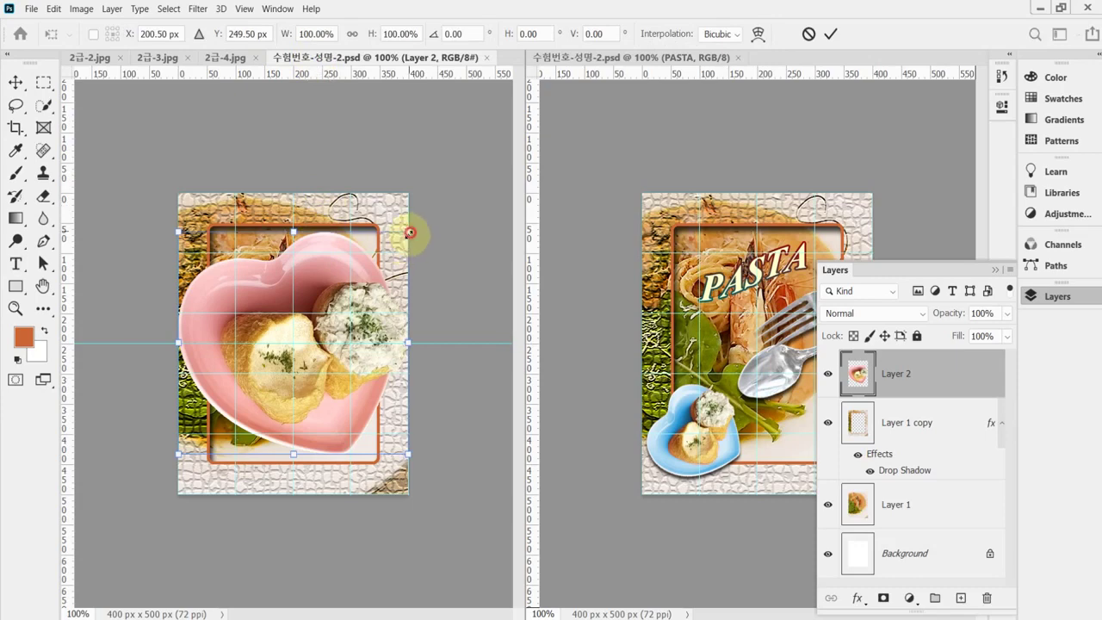
{"action": "left_click_drag", "start_coordinate": [409, 232], "coordinate": [289, 347]}
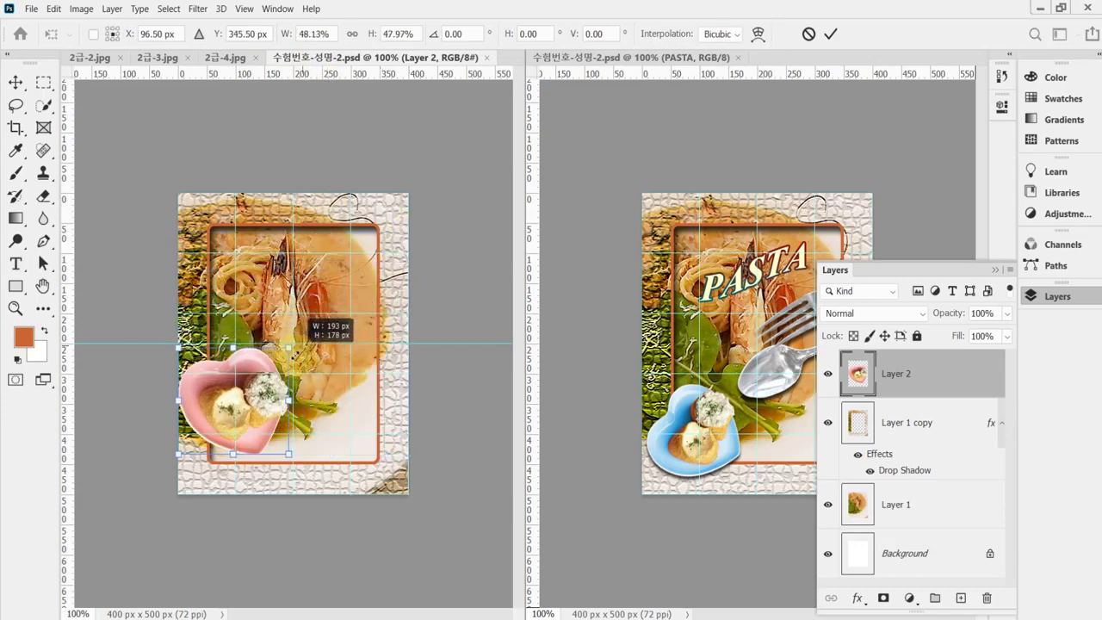
{"action": "left_click_drag", "start_coordinate": [329, 473], "coordinate": [350, 423]}
{"action": "left_click_drag", "start_coordinate": [242, 403], "coordinate": [246, 449]}
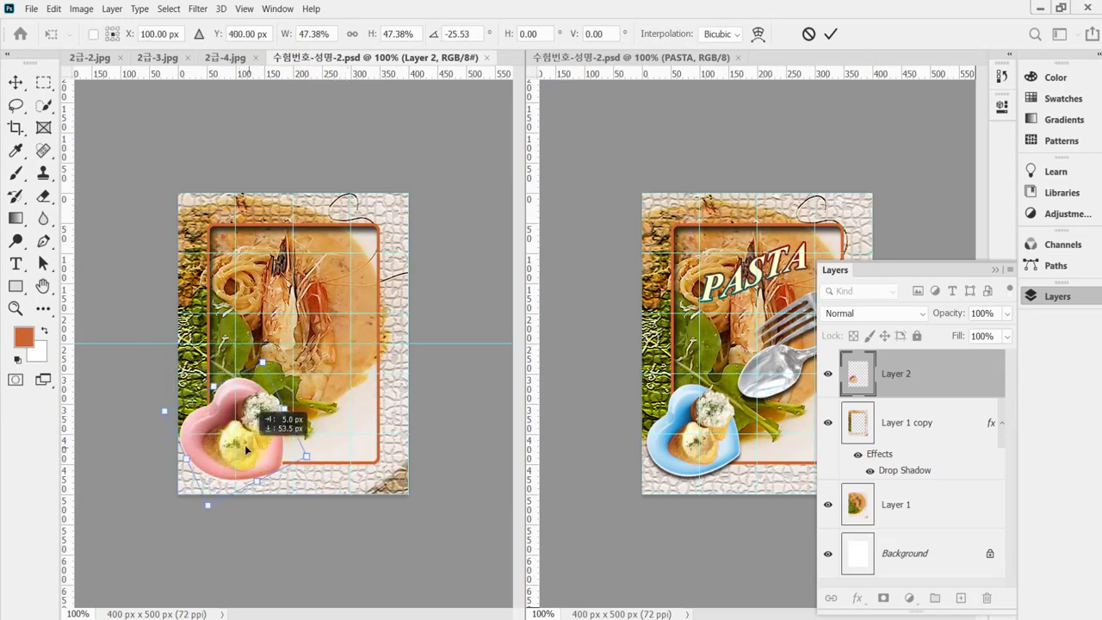
{"action": "left_click", "coordinate": [344, 476]}
{"action": "left_click_drag", "start_coordinate": [338, 485], "coordinate": [351, 442]}
{"action": "left_click_drag", "start_coordinate": [230, 512], "coordinate": [229, 507]}
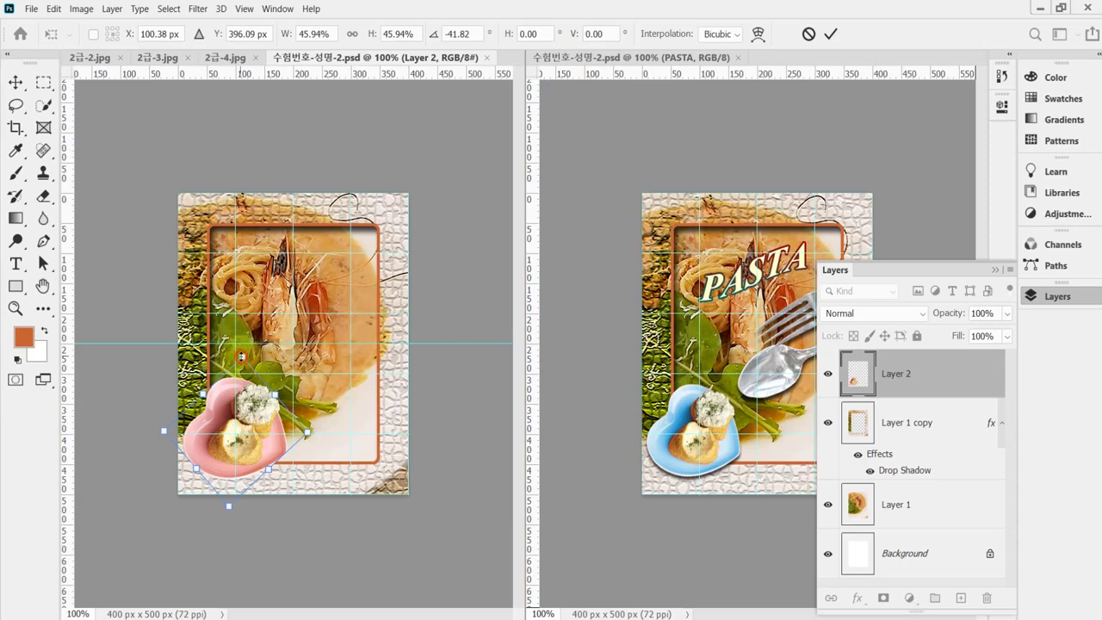
{"action": "left_click_drag", "start_coordinate": [242, 356], "coordinate": [240, 365]}
{"action": "key", "text": "Return"}
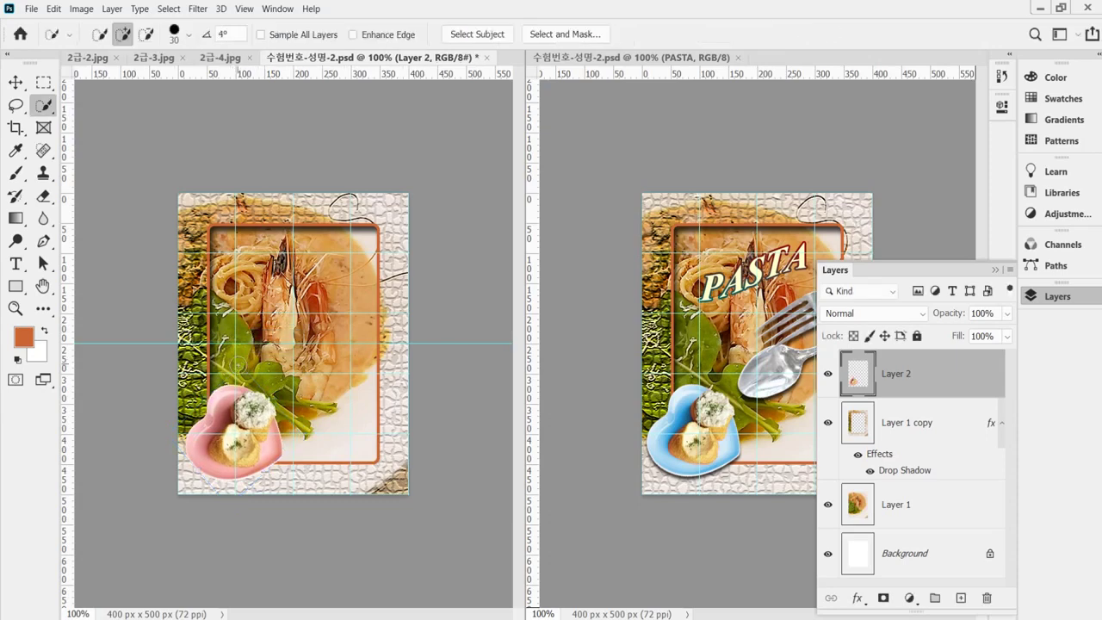
Fine-tune the plate's position to match the reference image and save the document
{"action": "left_click_drag", "start_coordinate": [252, 405], "coordinate": [255, 411]}
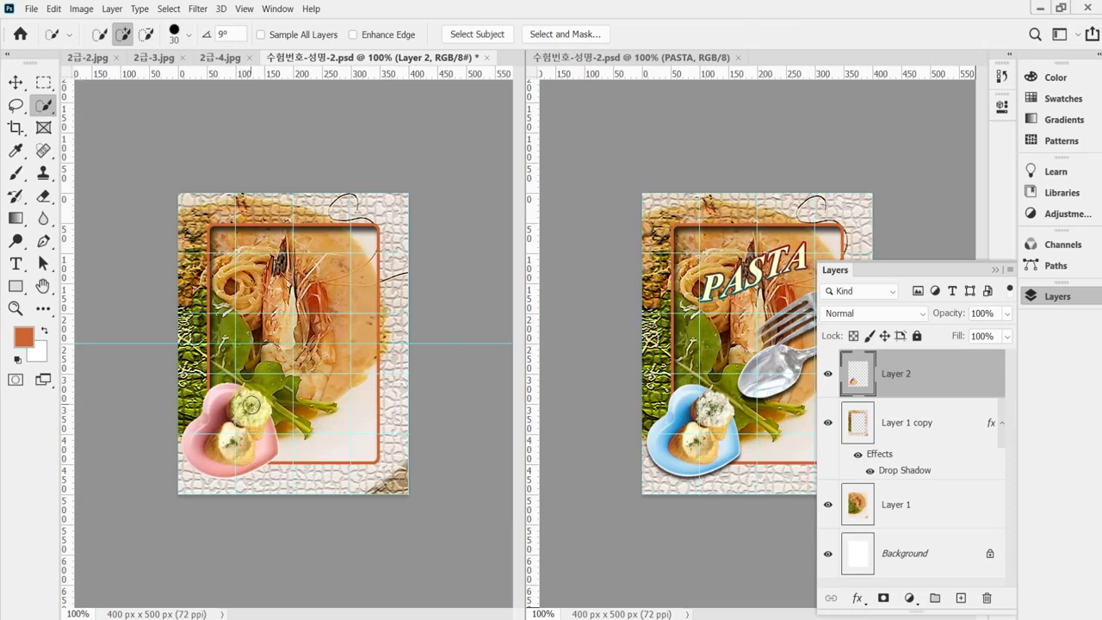
{"action": "left_click_drag", "start_coordinate": [252, 406], "coordinate": [254, 413]}
{"action": "key", "text": "ctrl+s"}
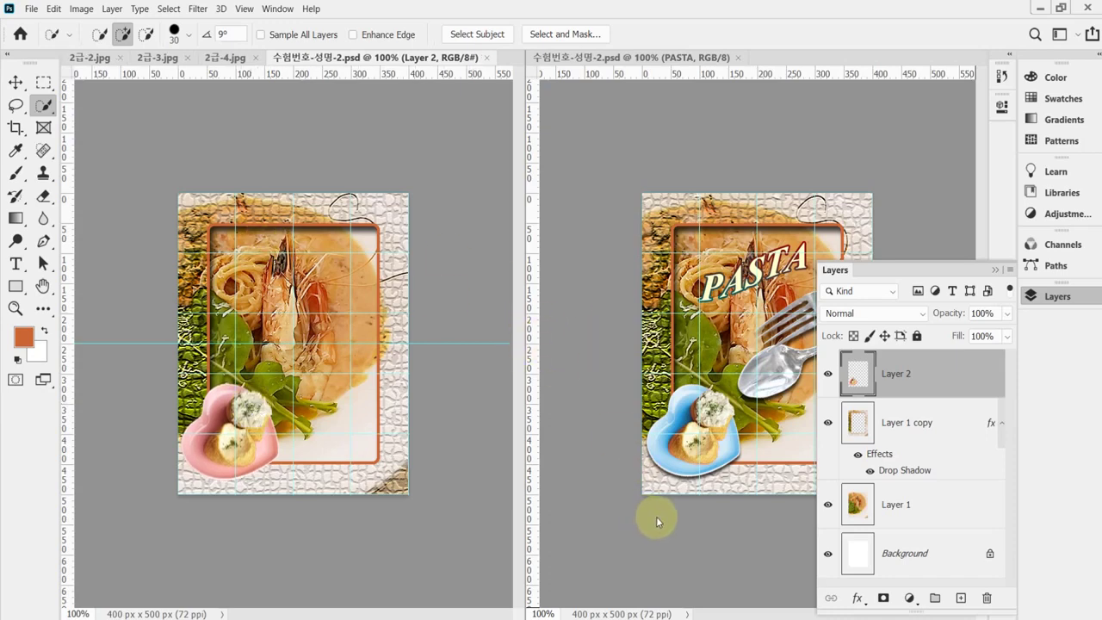
Add a drop shadow to the plate layer with a 90° angle, 5 px distance and 5 px size
{"action": "left_click", "coordinate": [855, 597]}
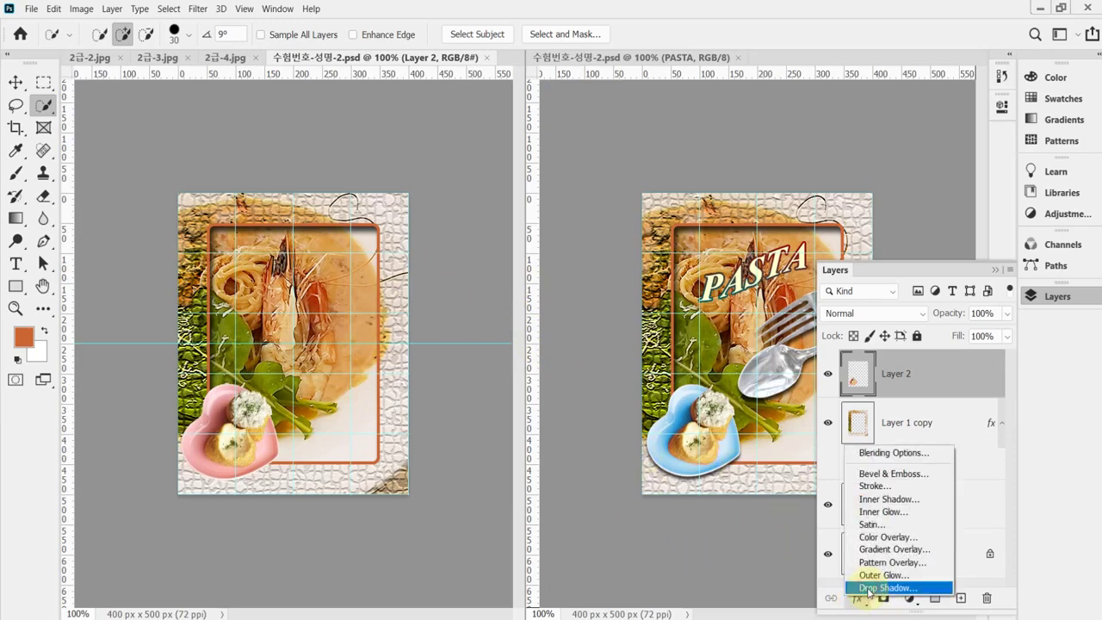
{"action": "left_click", "coordinate": [868, 588]}
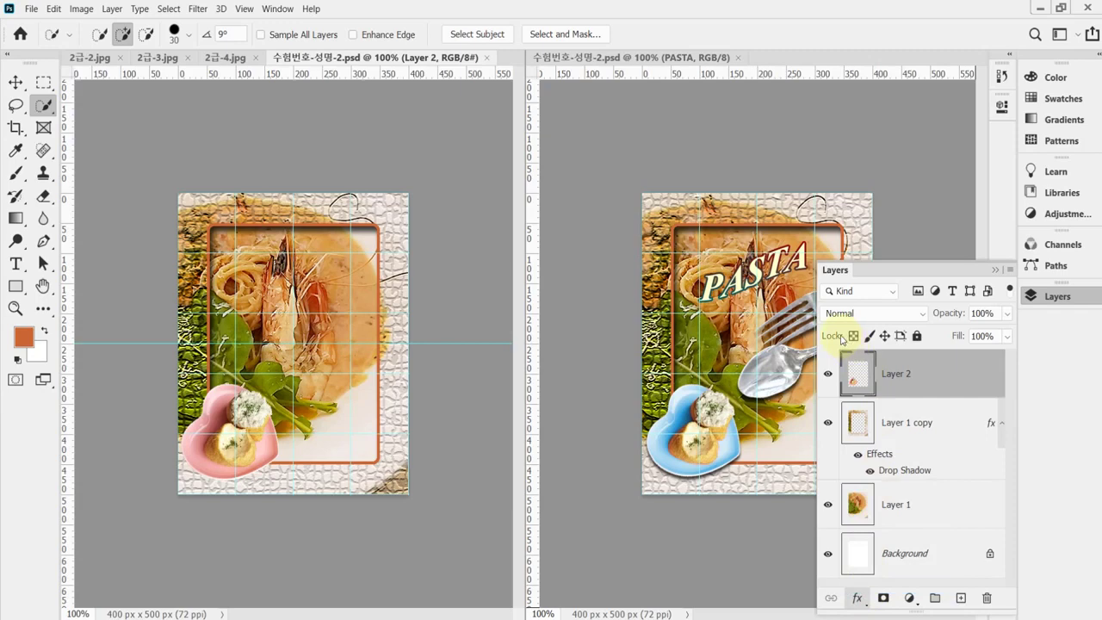
{"action": "double_click", "coordinate": [850, 365]}
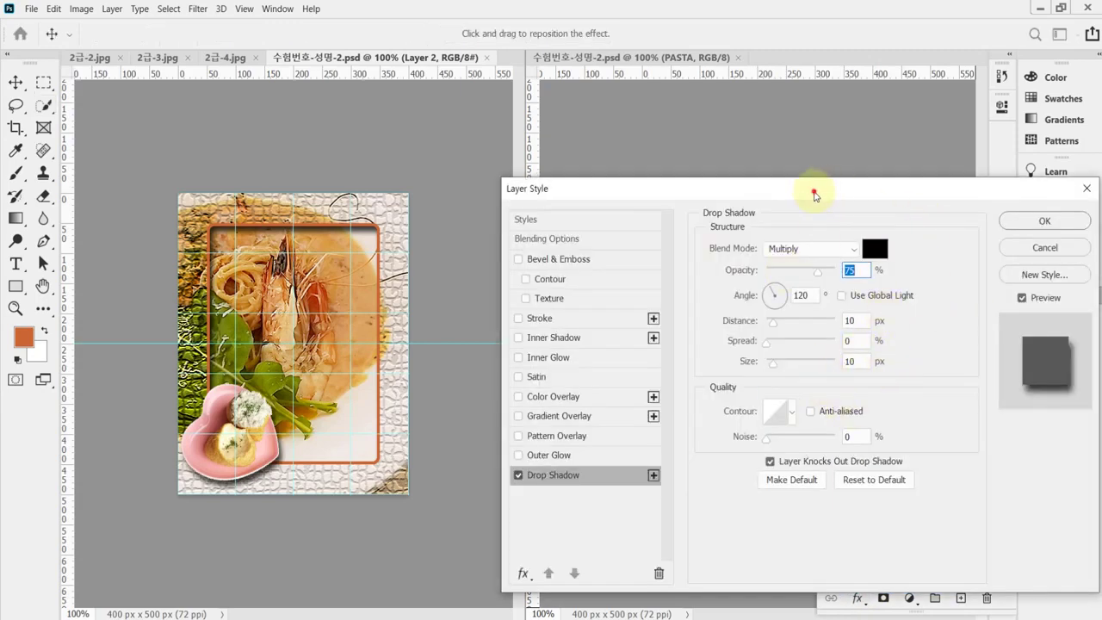
{"action": "left_click_drag", "start_coordinate": [812, 192], "coordinate": [804, 229]}
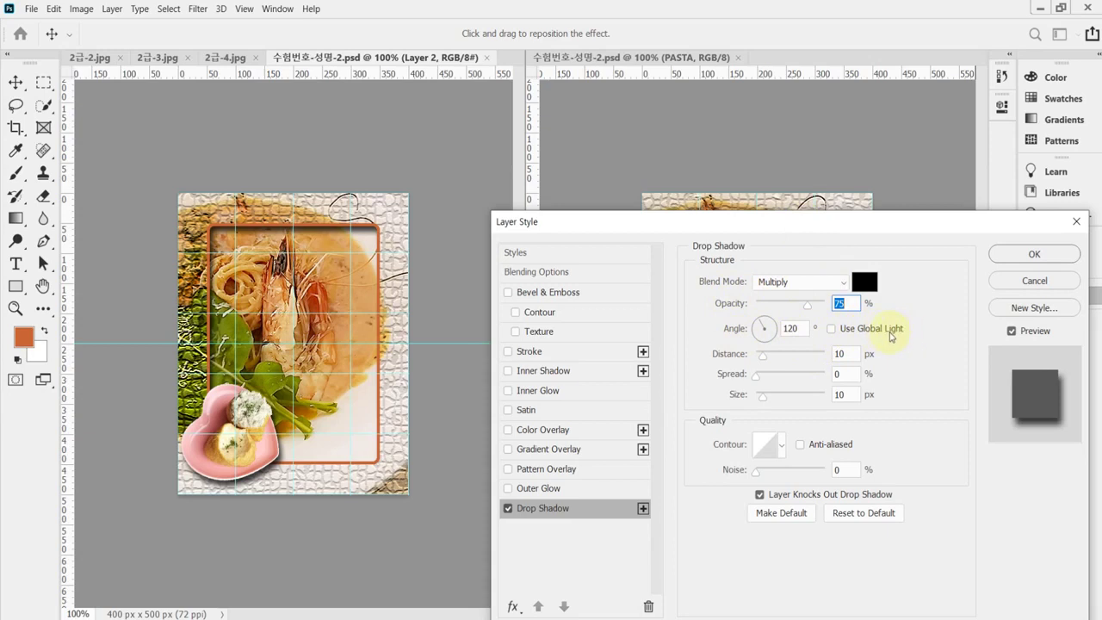
{"action": "key", "text": "Tab"}
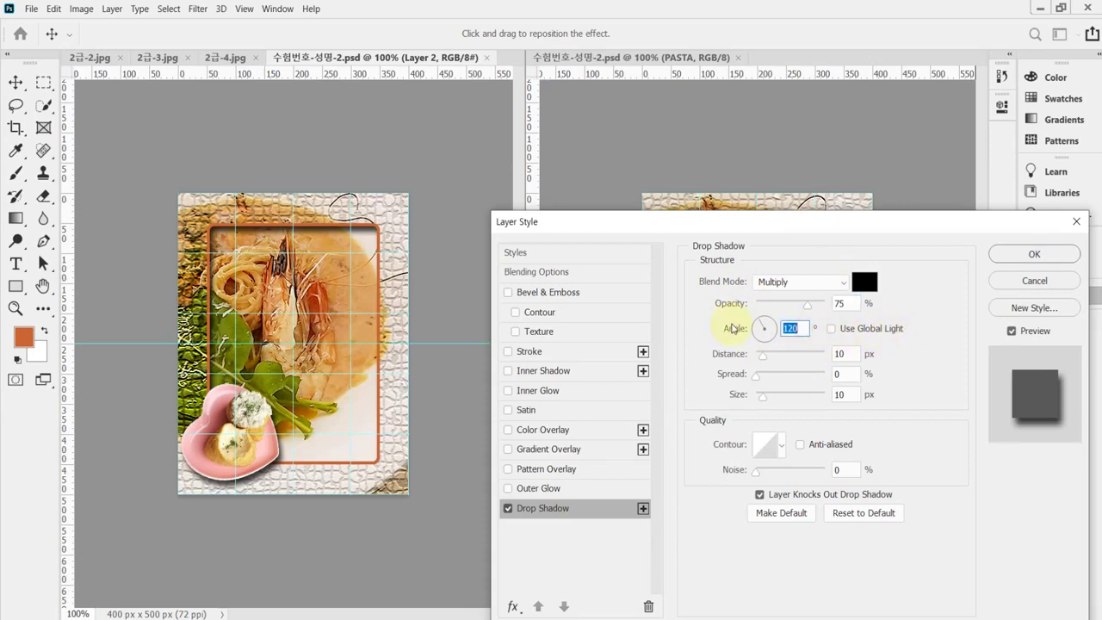
{"action": "type", "text": "90"}
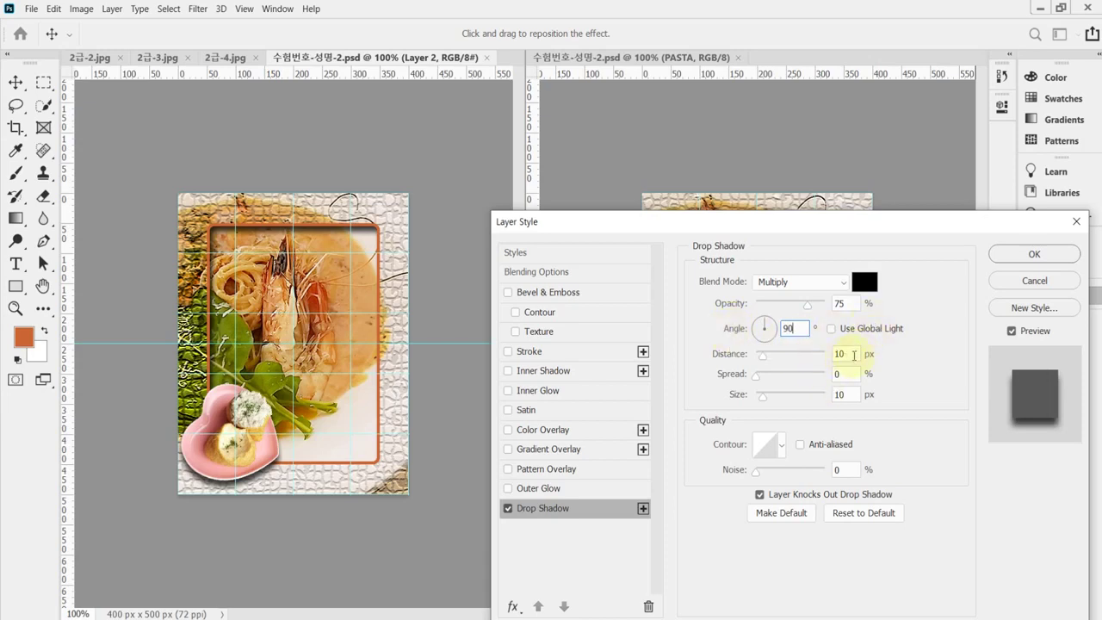
{"action": "double_click", "coordinate": [848, 354]}
{"action": "type", "text": "5"}
{"action": "double_click", "coordinate": [848, 395]}
{"action": "type", "text": "5"}
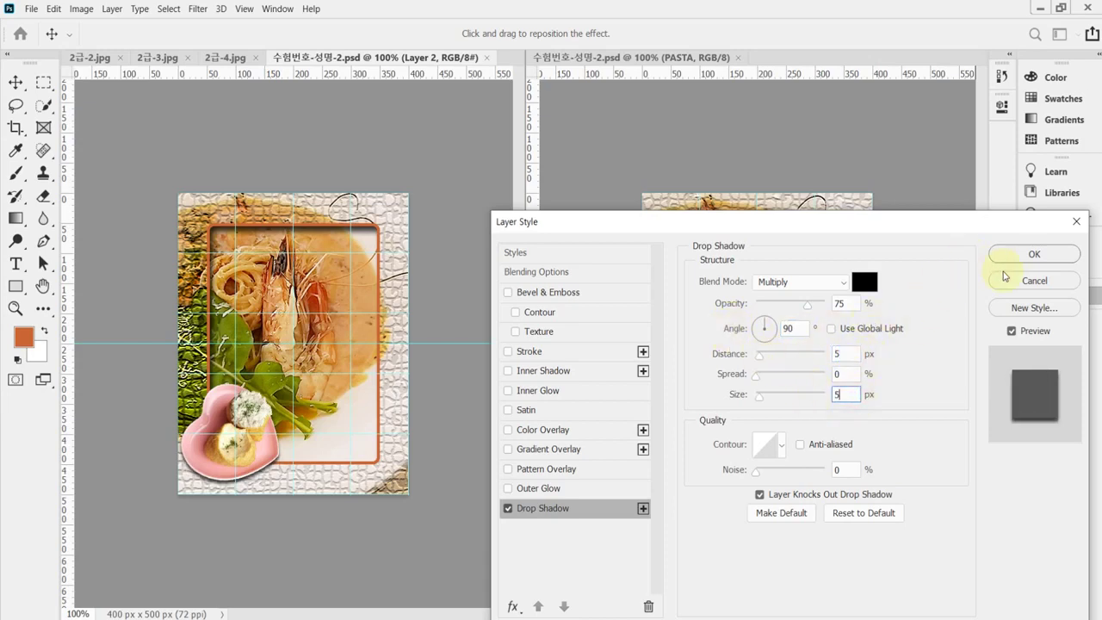
{"action": "left_click", "coordinate": [1005, 258]}
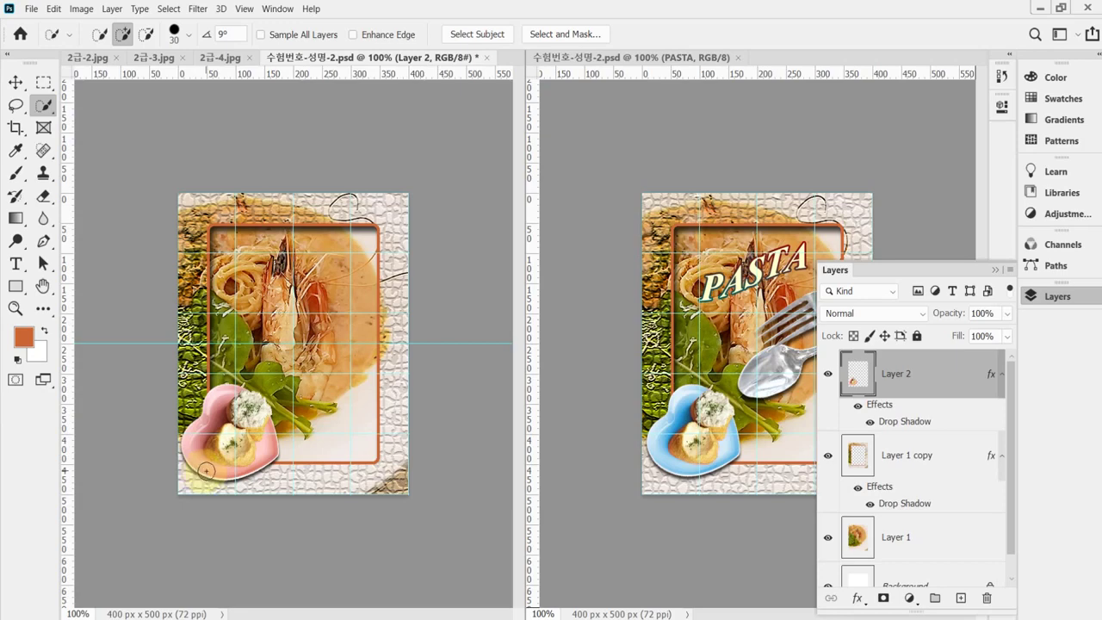
Load the outline of the heart-shaped plate layer as a selection
{"action": "scroll", "coordinate": [254, 456], "scroll_direction": "up", "scroll_amount": 1}
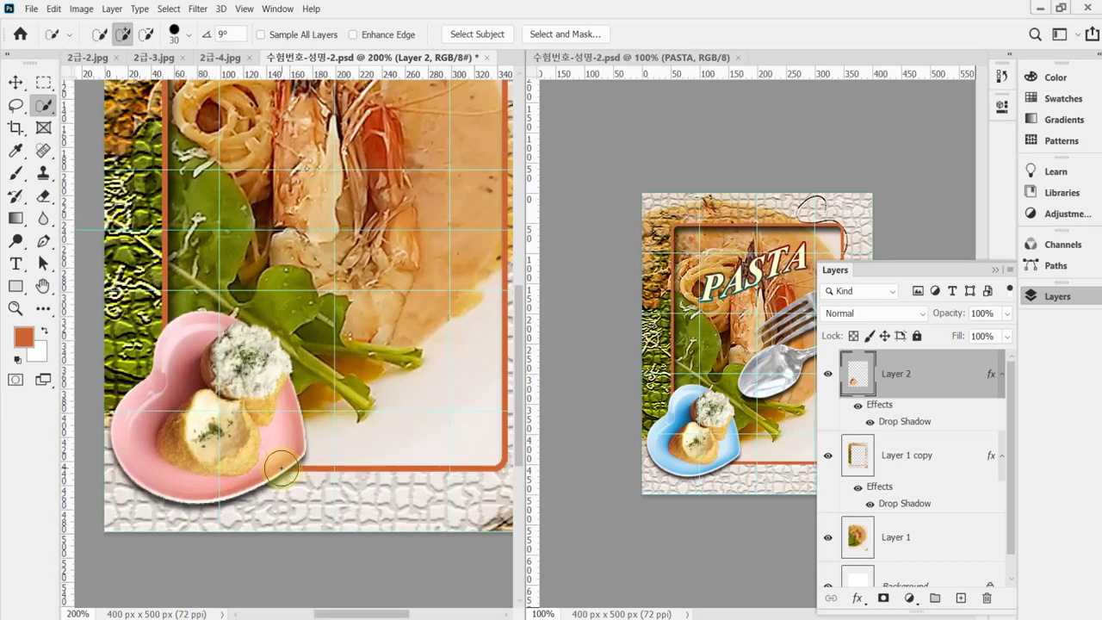
{"action": "left_click", "coordinate": [854, 383], "text": "ctrl"}
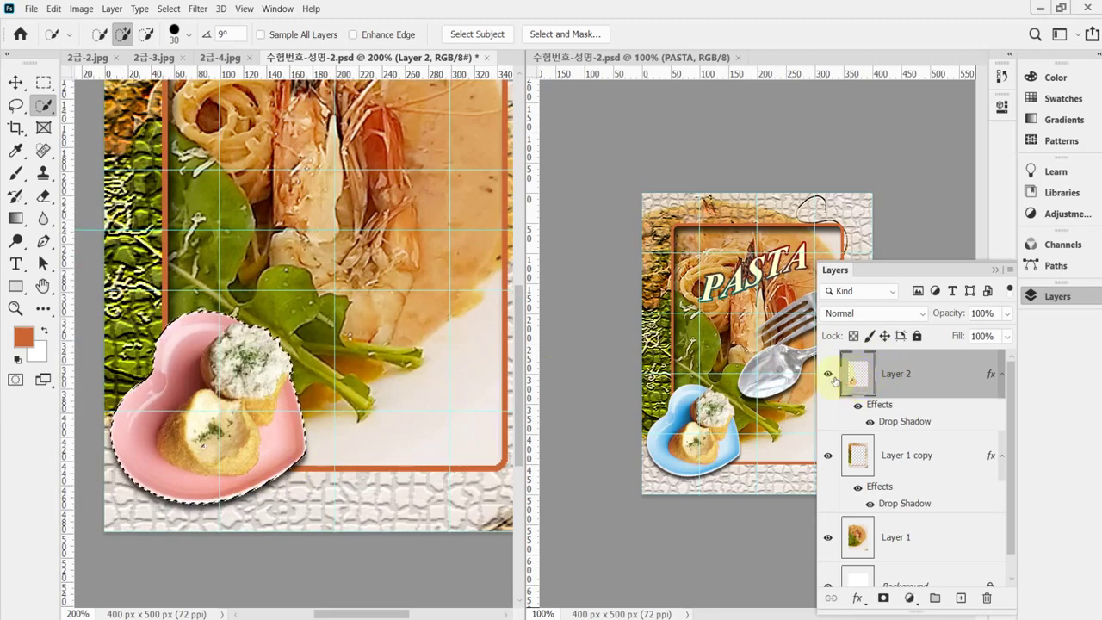
{"action": "scroll", "coordinate": [319, 388], "scroll_direction": "up", "scroll_amount": 2}
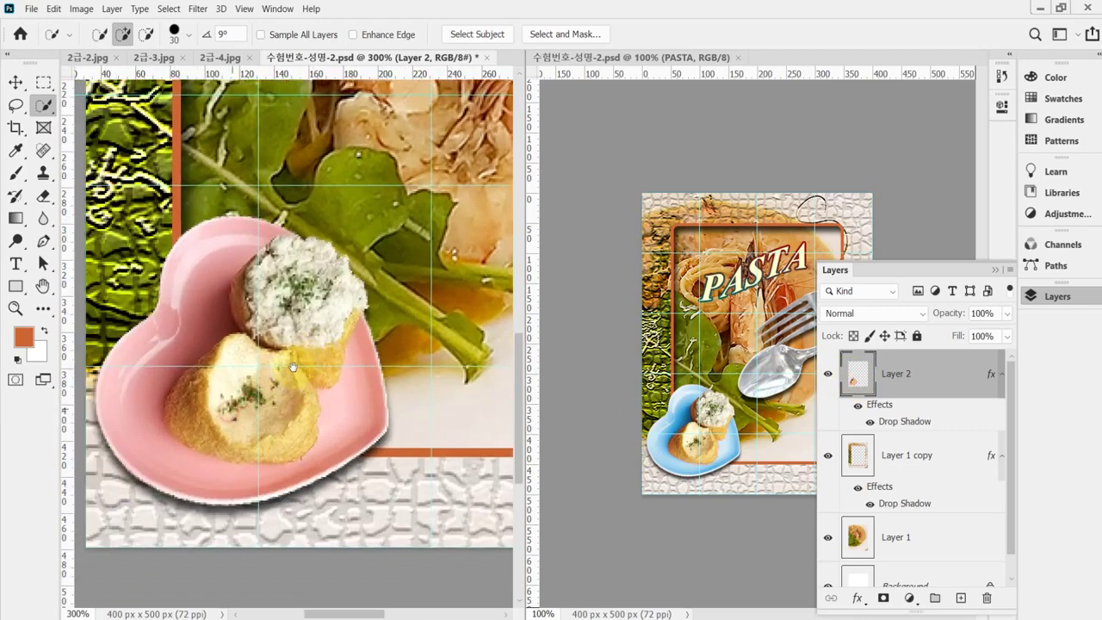
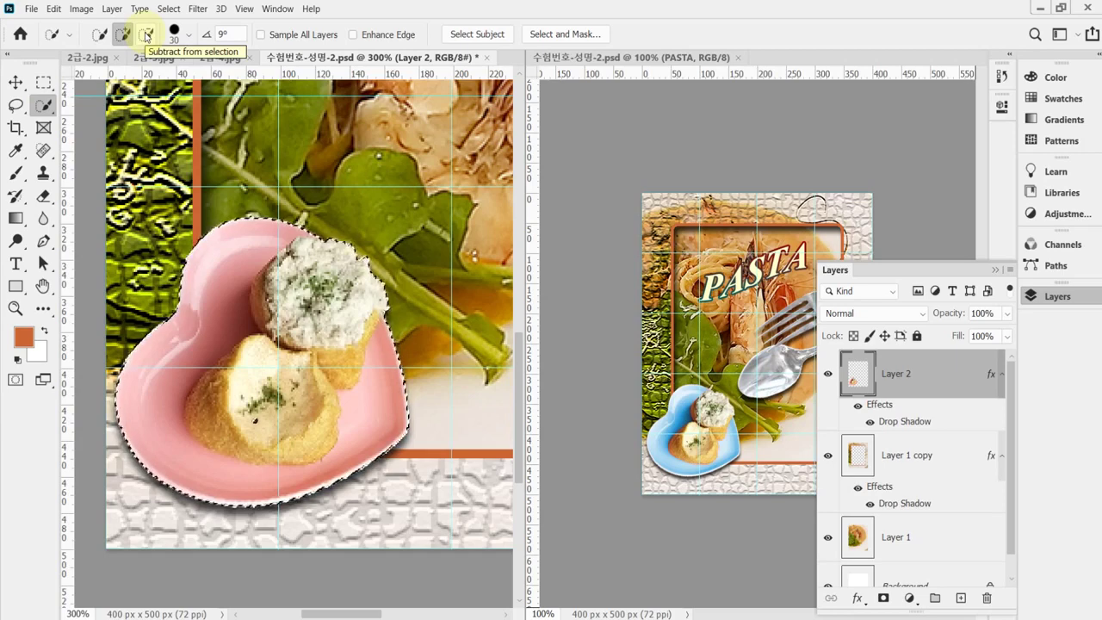
Subtract the two bread slices from the plate selection using Quick Selection with a 9 px brush
{"action": "left_click", "coordinate": [146, 34]}
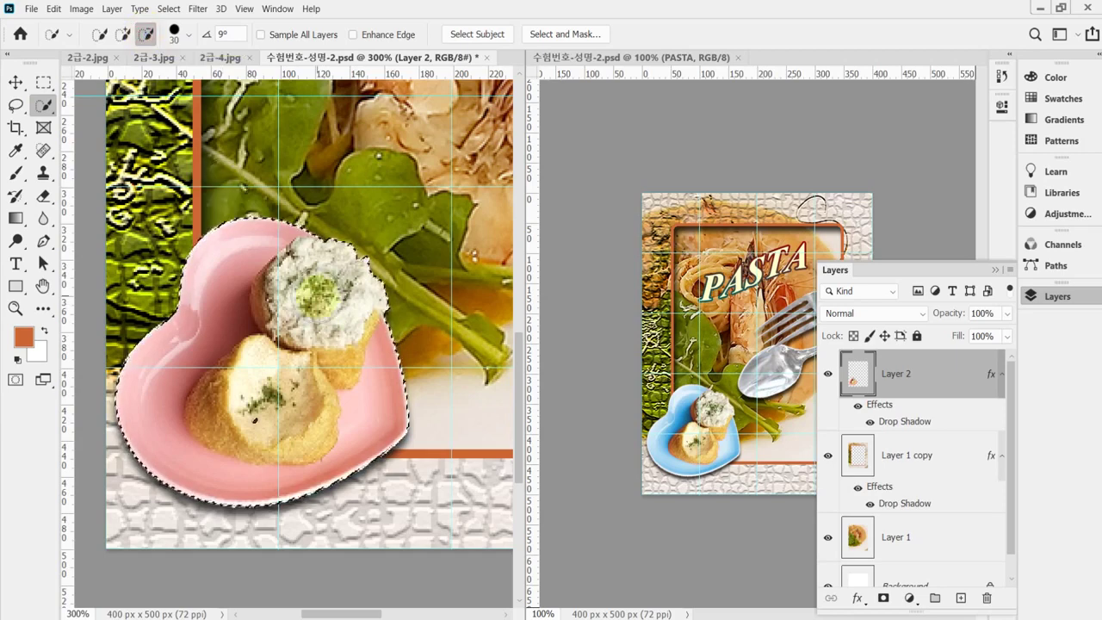
{"action": "key", "text": "bracketleft"}
{"action": "key", "text": "bracketleft"}
{"action": "key", "text": "bracketleft"}
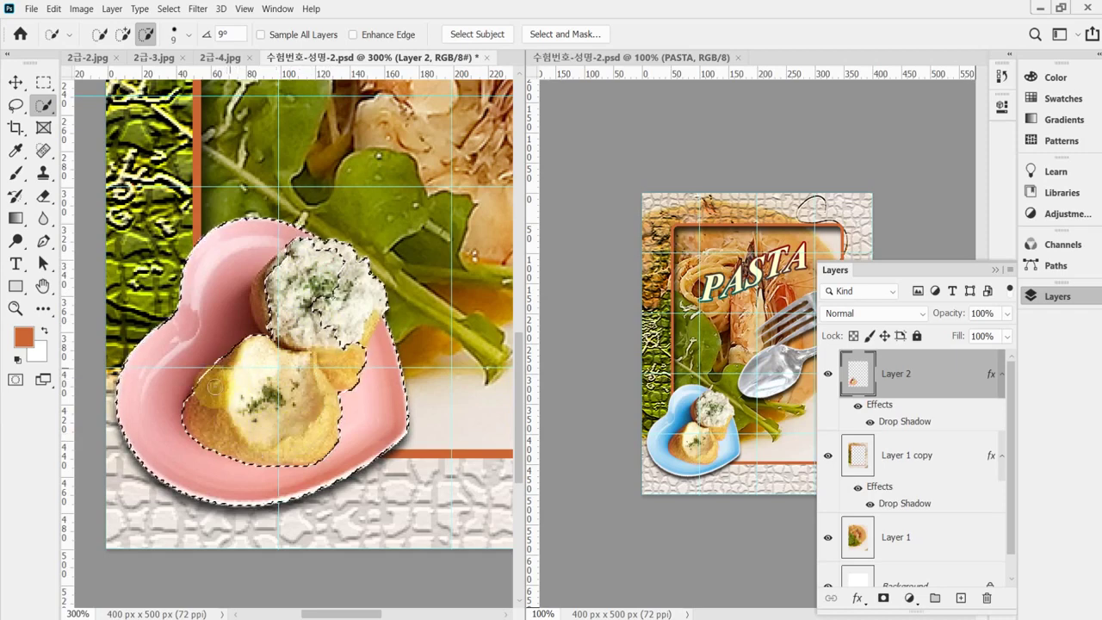
{"action": "mouse_move", "coordinate": [320, 297]}
{"action": "left_mouse_down"}
{"action": "mouse_move", "coordinate": [268, 309]}
{"action": "mouse_move", "coordinate": [339, 296]}
{"action": "mouse_move", "coordinate": [343, 320]}
{"action": "mouse_move", "coordinate": [362, 276]}
{"action": "mouse_move", "coordinate": [334, 243]}
{"action": "mouse_move", "coordinate": [366, 289]}
{"action": "mouse_move", "coordinate": [361, 320]}
{"action": "mouse_move", "coordinate": [379, 289]}
{"action": "mouse_move", "coordinate": [374, 308]}
{"action": "mouse_move", "coordinate": [371, 277]}
{"action": "mouse_move", "coordinate": [309, 252]}
{"action": "left_mouse_up"}
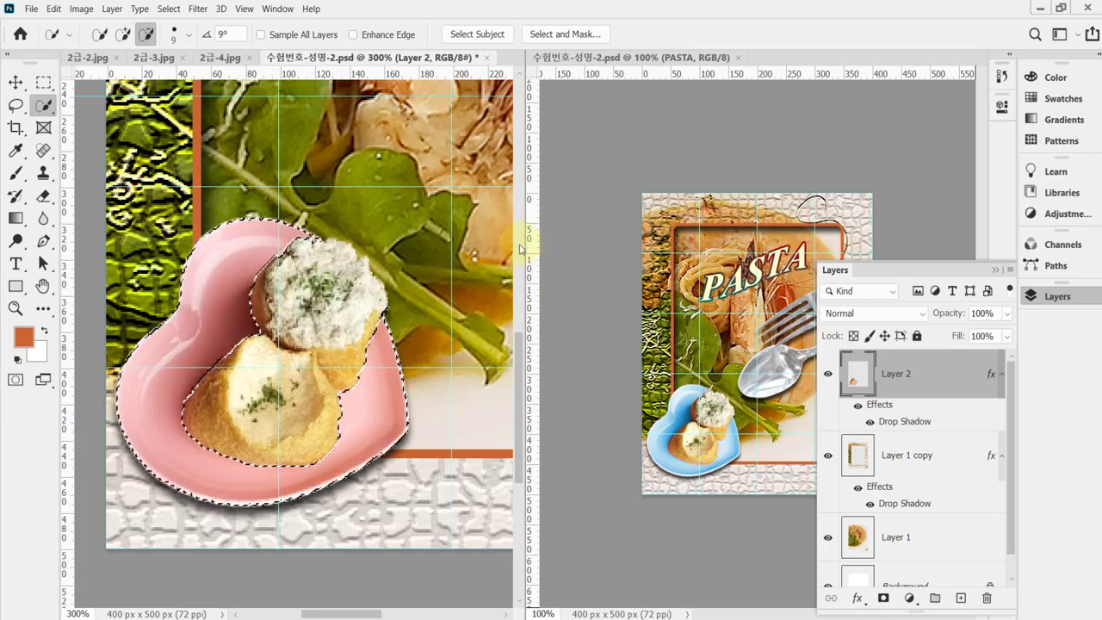
{"action": "left_click", "coordinate": [328, 248]}
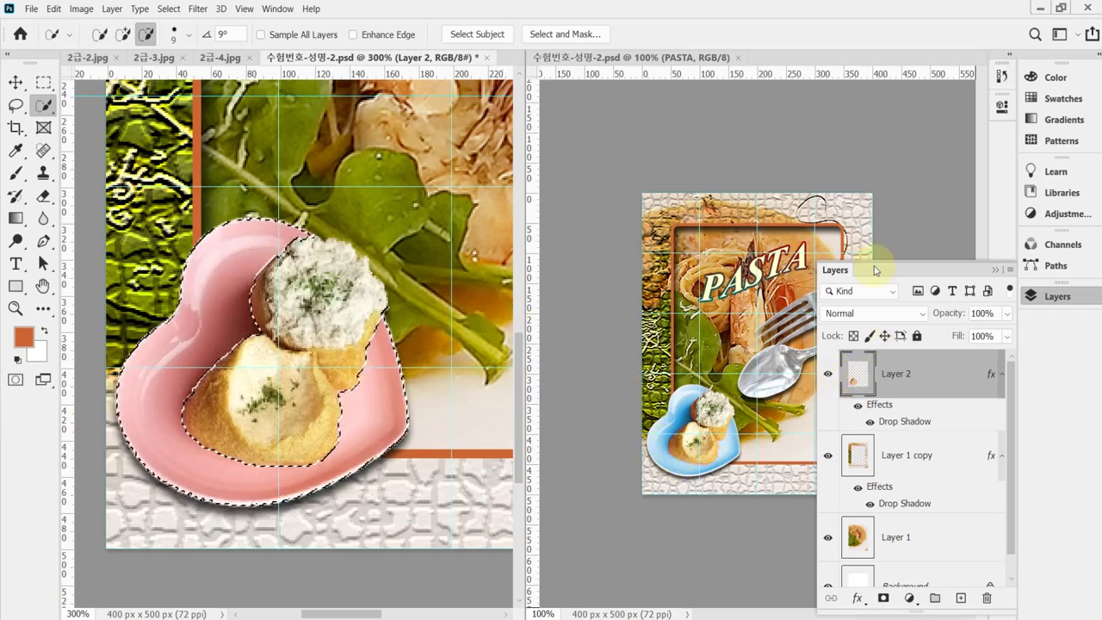
Add a Hue/Saturation adjustment layer masked to the plate selection and enable Colorize
{"action": "left_click", "coordinate": [910, 600]}
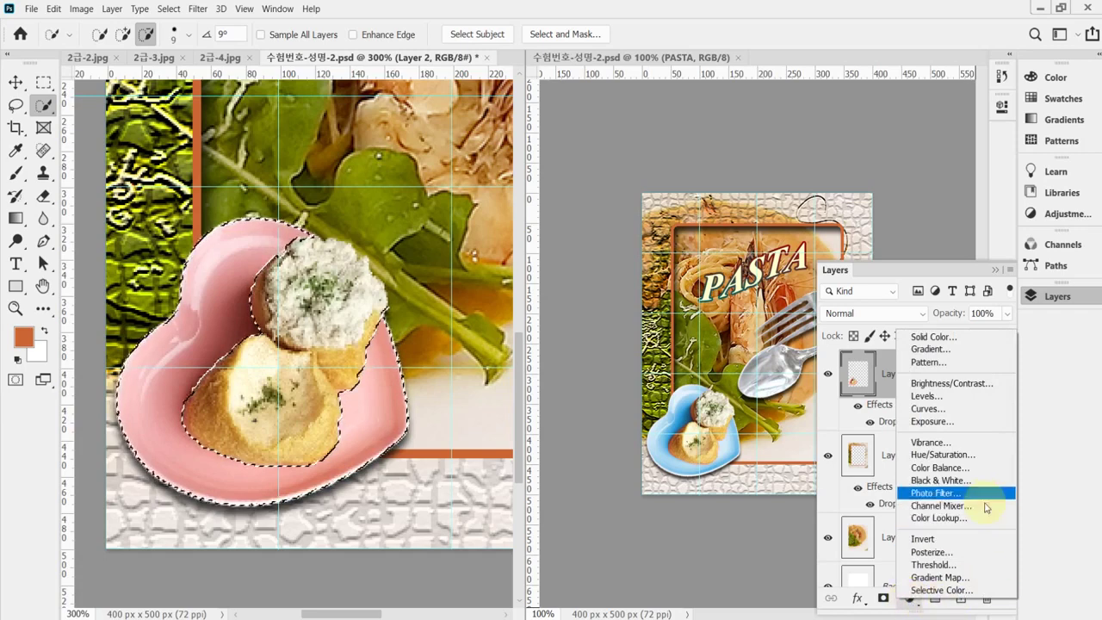
{"action": "left_click", "coordinate": [979, 455]}
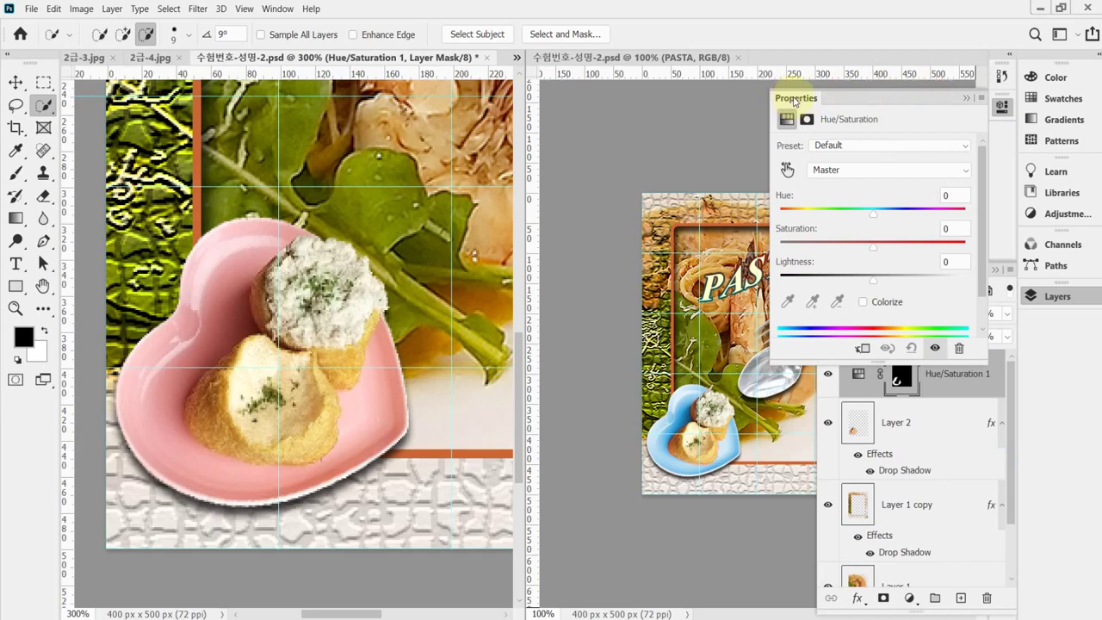
{"action": "left_click", "coordinate": [884, 301]}
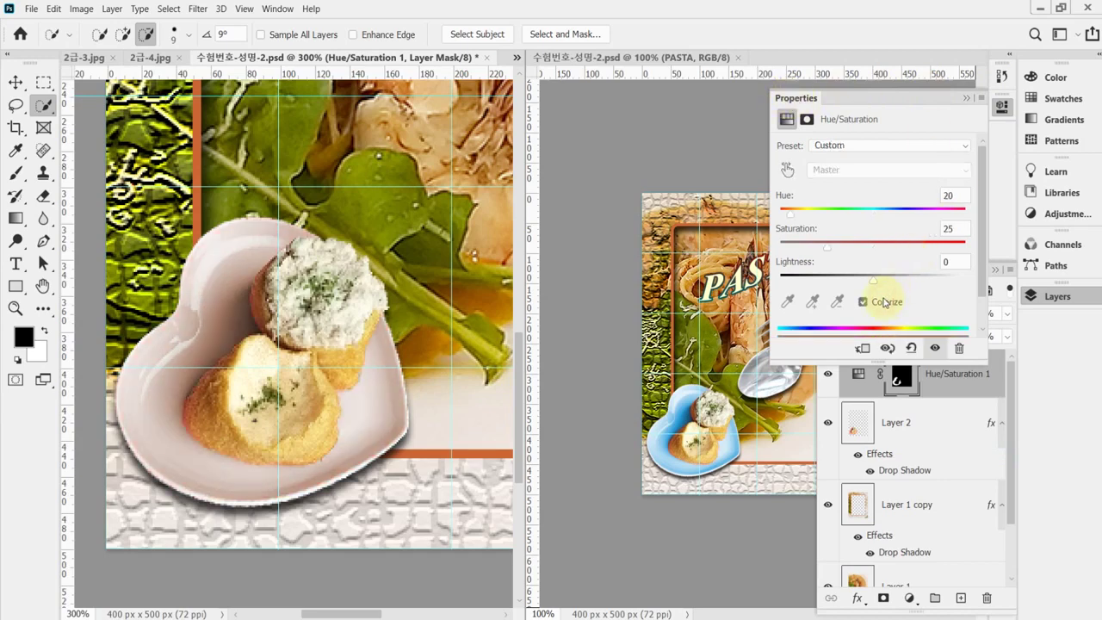
Set the plate's Hue/Saturation adjustment to hue 200 and saturation 70
{"action": "left_click_drag", "start_coordinate": [792, 215], "coordinate": [900, 216]}
{"action": "left_click_drag", "start_coordinate": [826, 252], "coordinate": [884, 221]}
{"action": "left_click", "coordinate": [954, 196]}
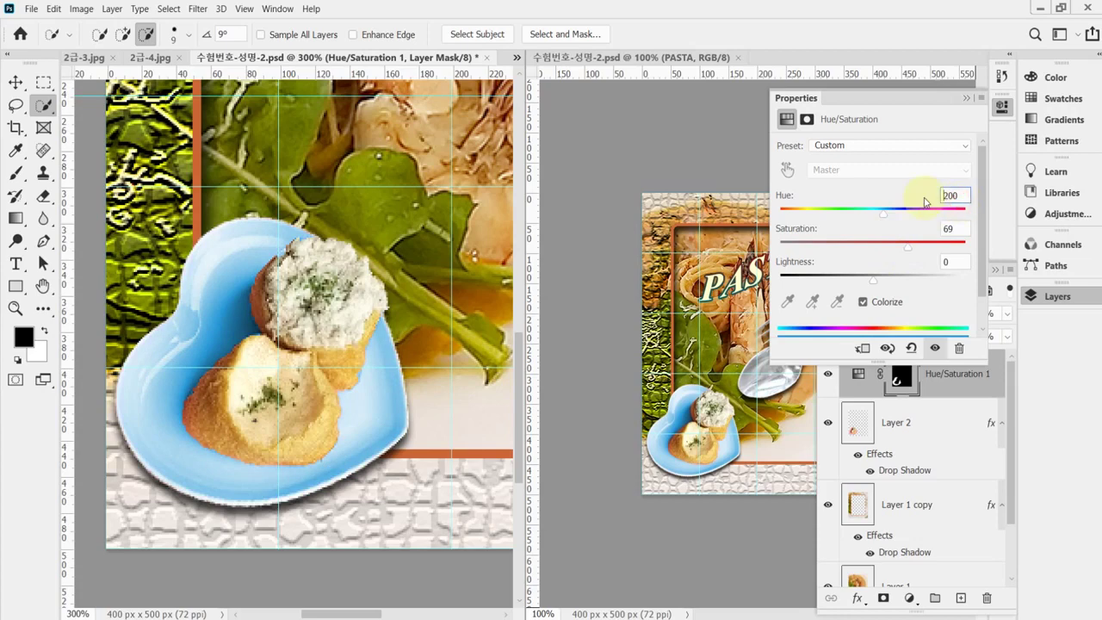
{"action": "left_click", "coordinate": [955, 229]}
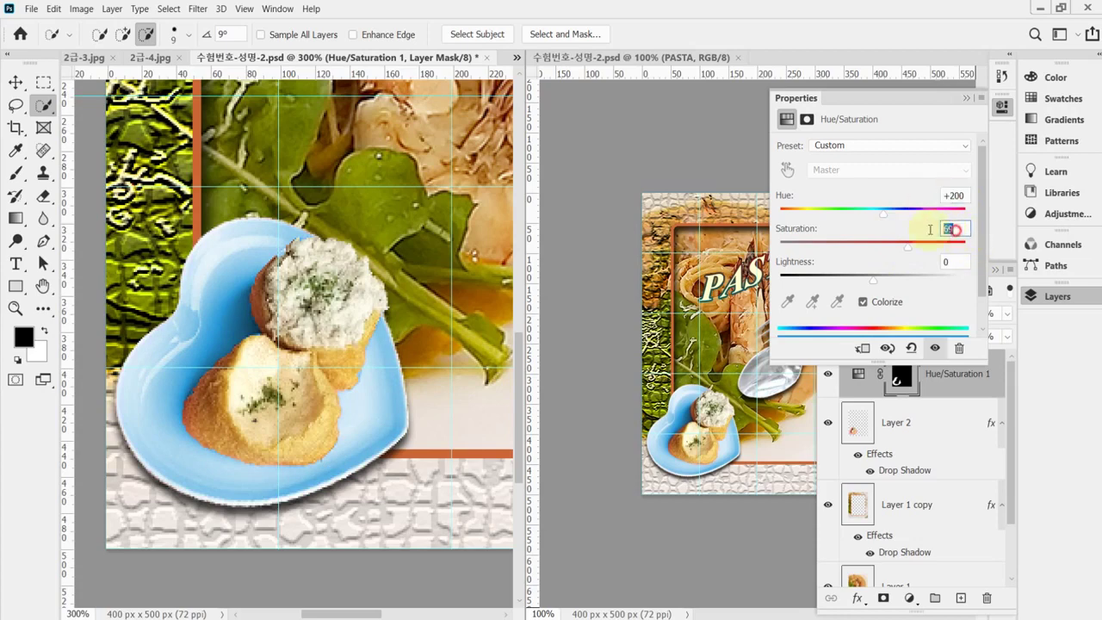
{"action": "type", "text": "70"}
{"action": "key", "text": "Return"}
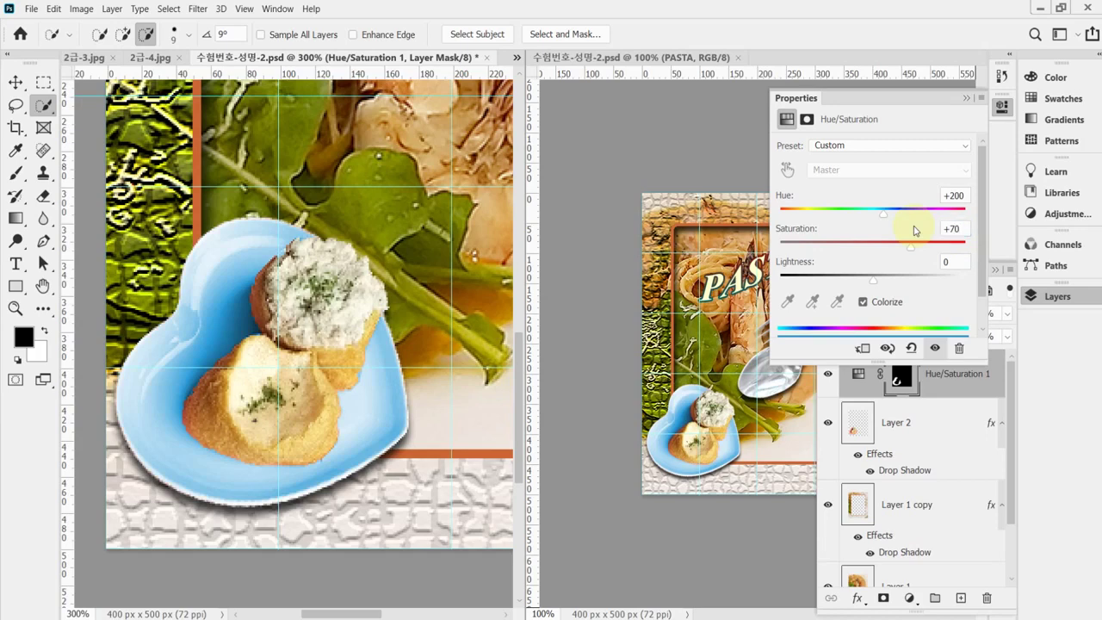
{"action": "key", "text": "Return"}
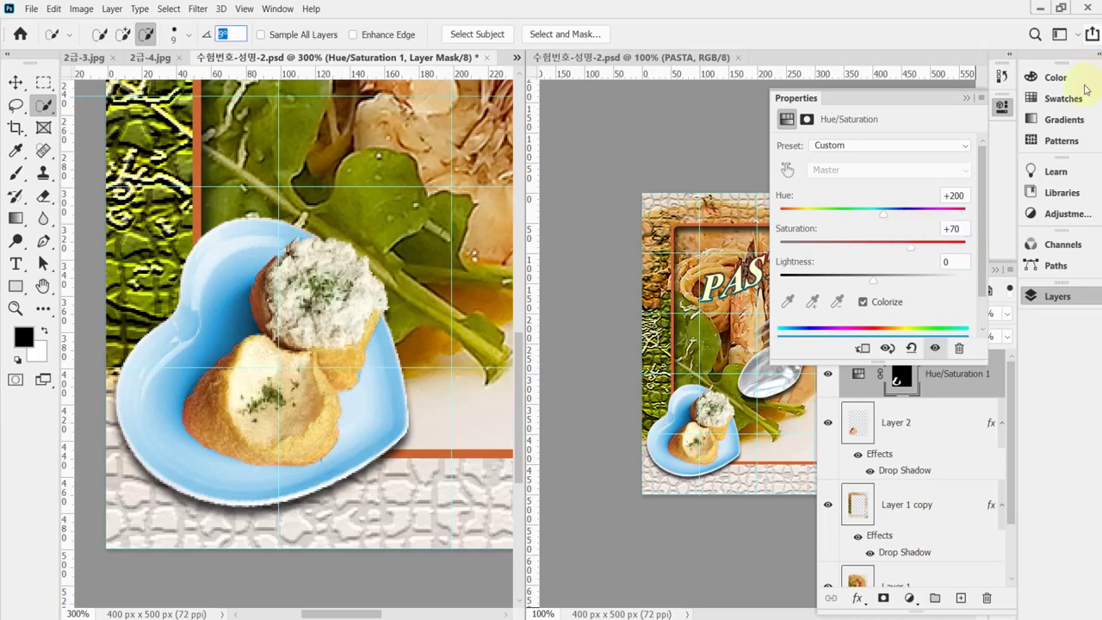
{"action": "left_click", "coordinate": [1001, 106]}
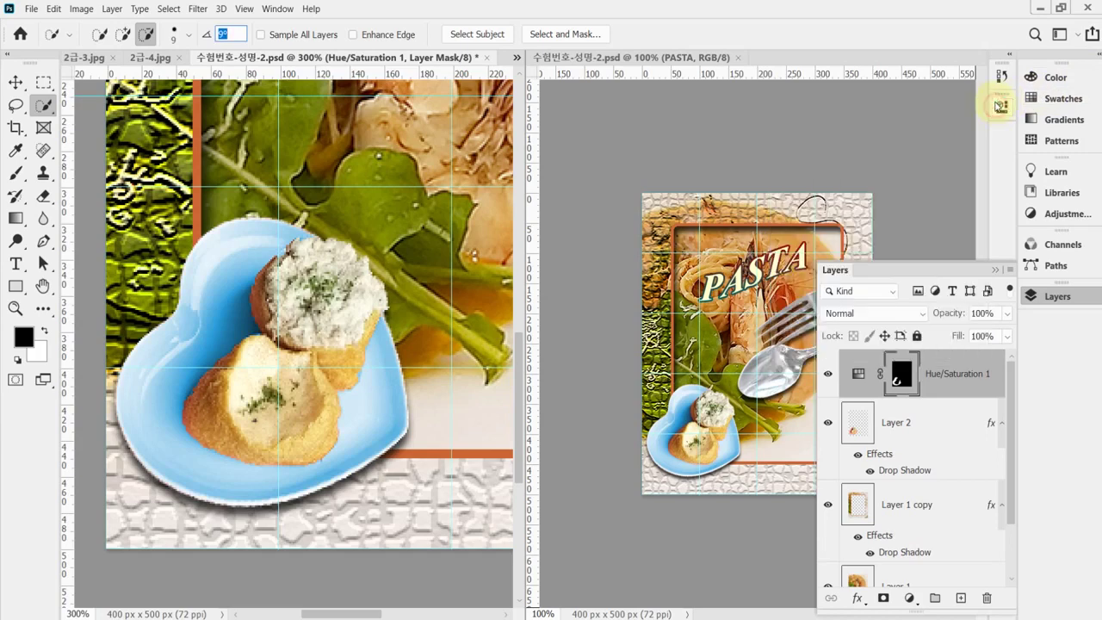
{"action": "left_click", "coordinate": [394, 388]}
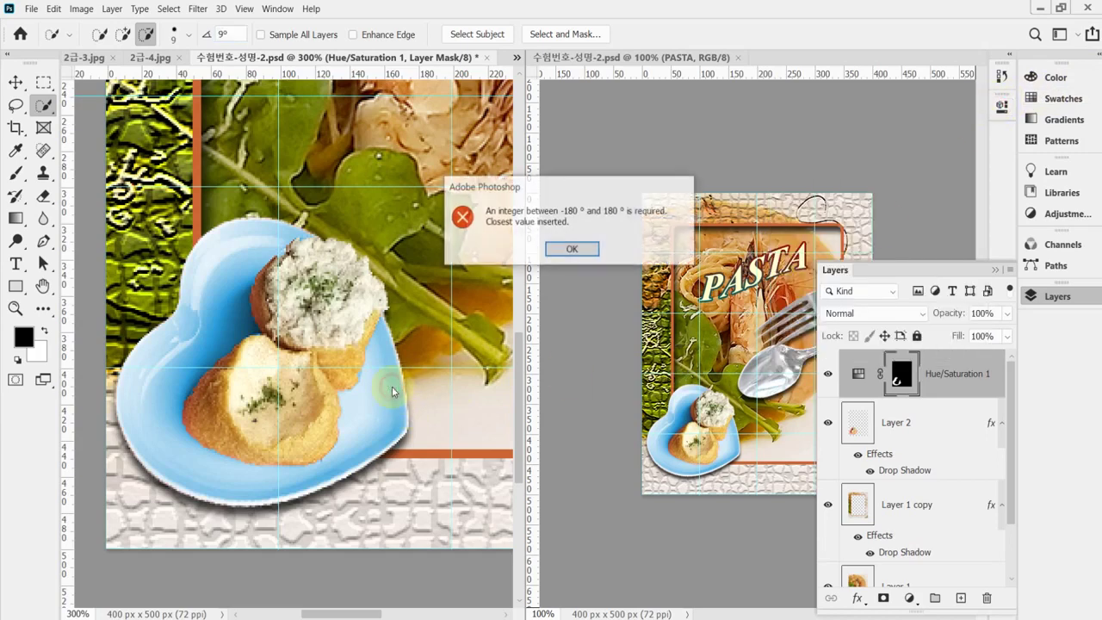
{"action": "left_click", "coordinate": [569, 250]}
{"action": "left_click", "coordinate": [351, 405]}
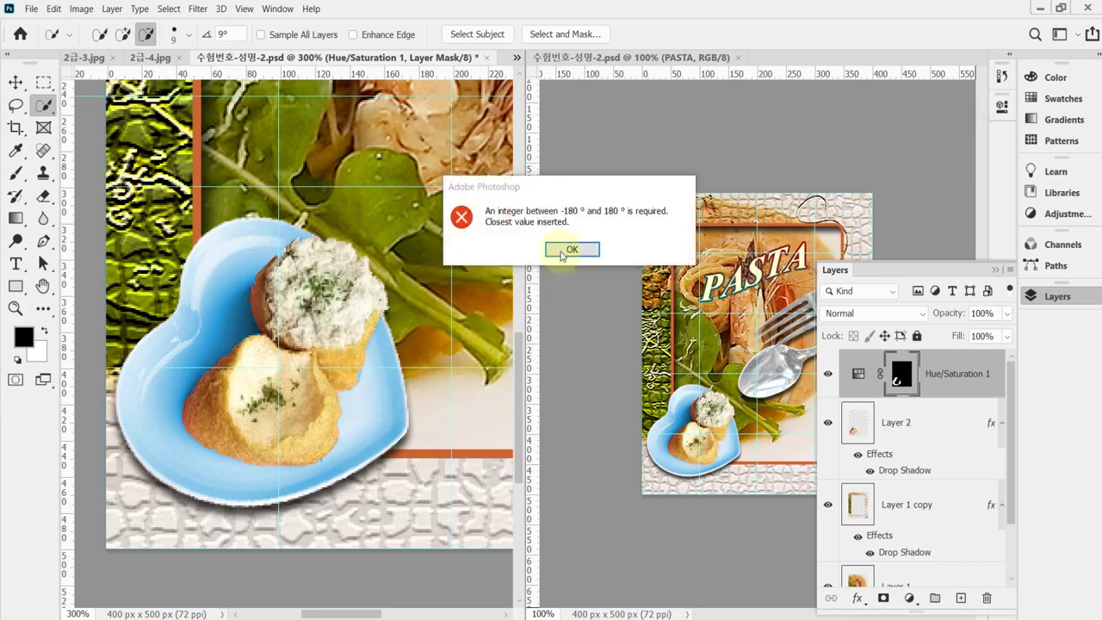
{"action": "left_click", "coordinate": [584, 249]}
Compare the plate with and without the Hue/Saturation adjustment at 100% zoom and review the adjustment's settings
{"action": "key", "text": "ctrl+1"}
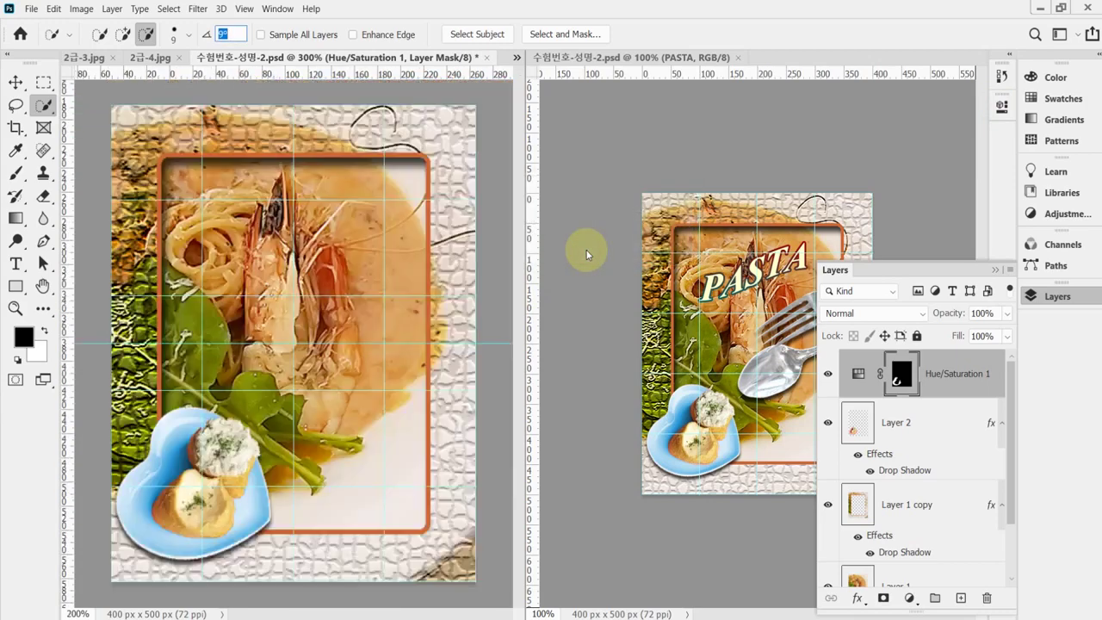
{"action": "left_click", "coordinate": [827, 375]}
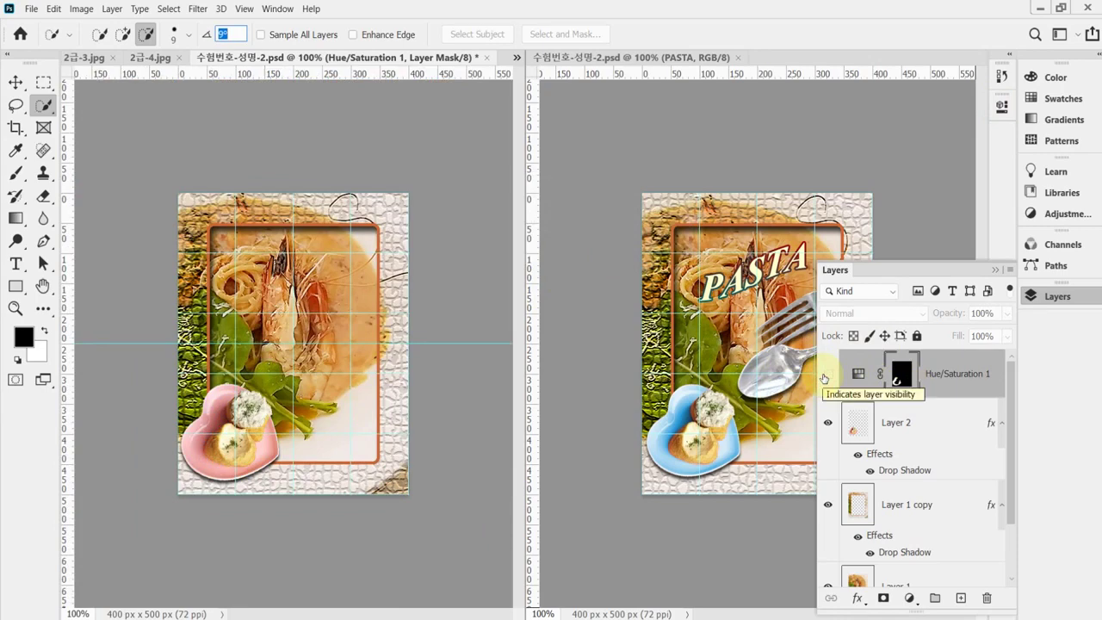
{"action": "left_click", "coordinate": [824, 378]}
{"action": "left_click", "coordinate": [824, 378]}
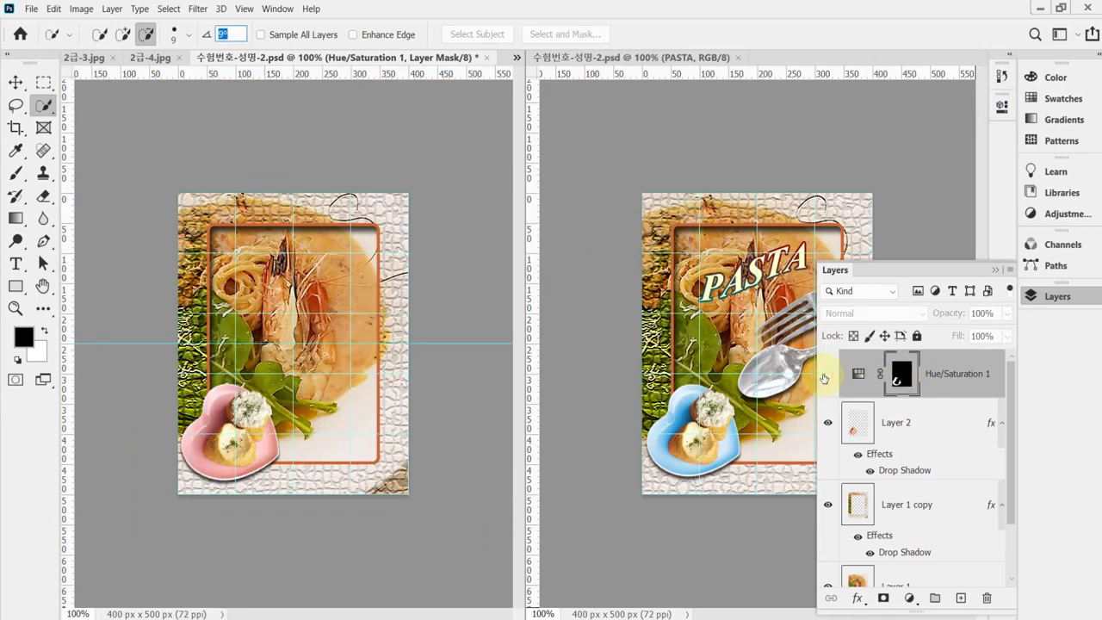
{"action": "left_click", "coordinate": [829, 376]}
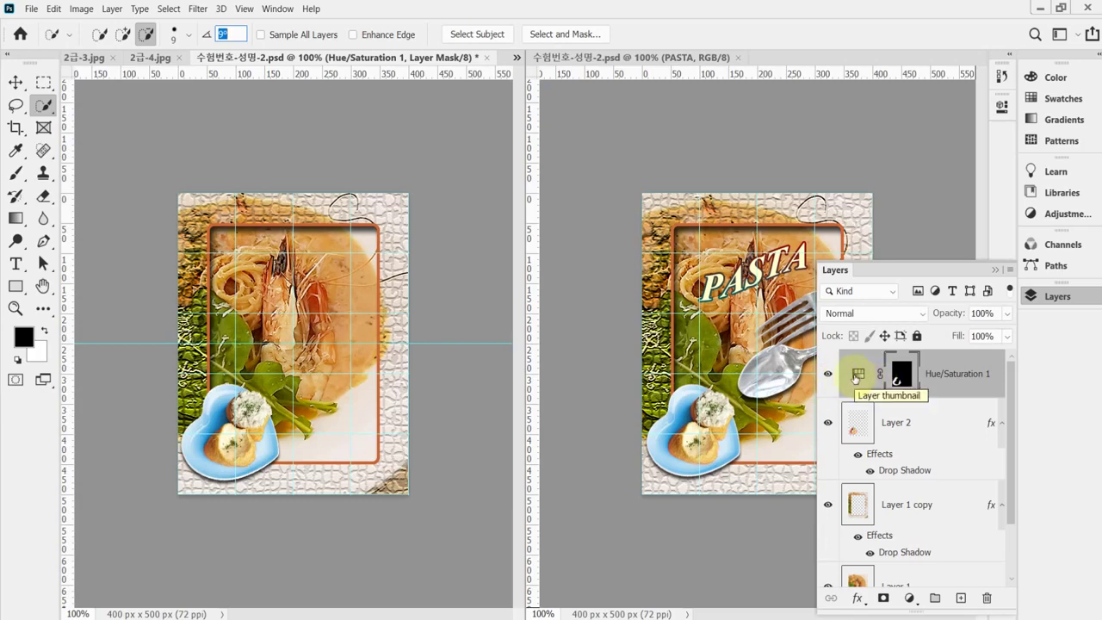
{"action": "double_click", "coordinate": [856, 376]}
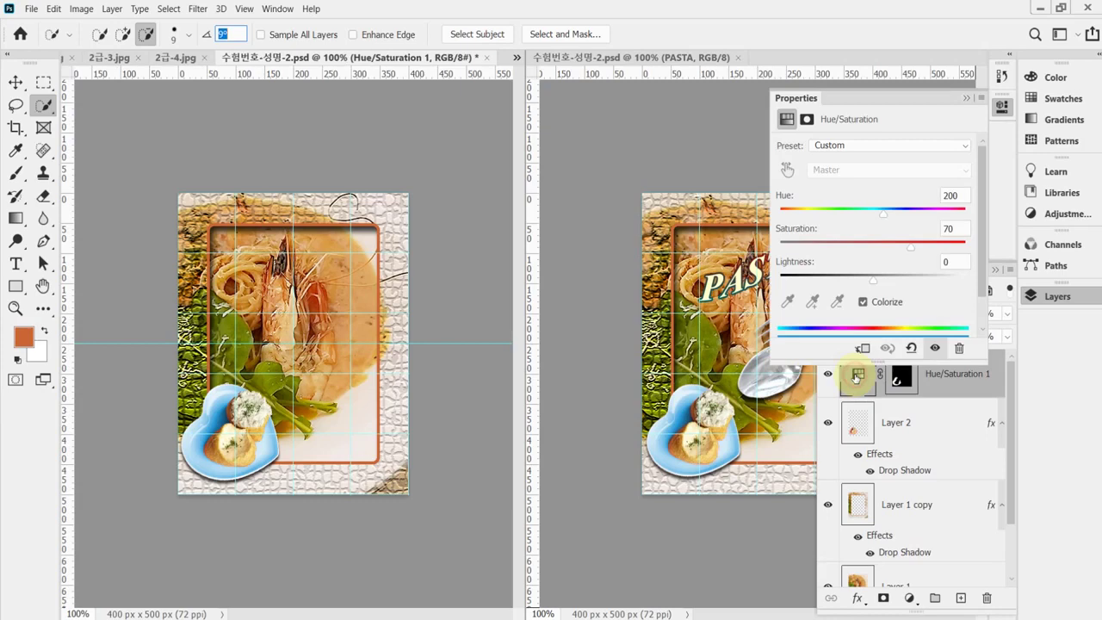
{"action": "left_click", "coordinate": [1002, 105]}
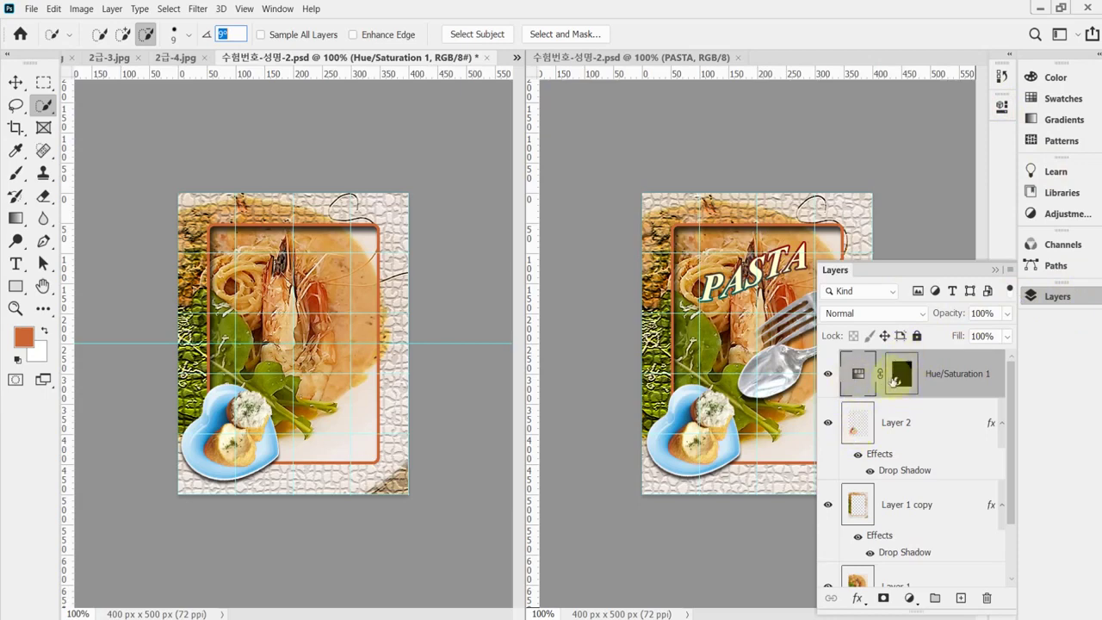
{"action": "left_click", "coordinate": [860, 373]}
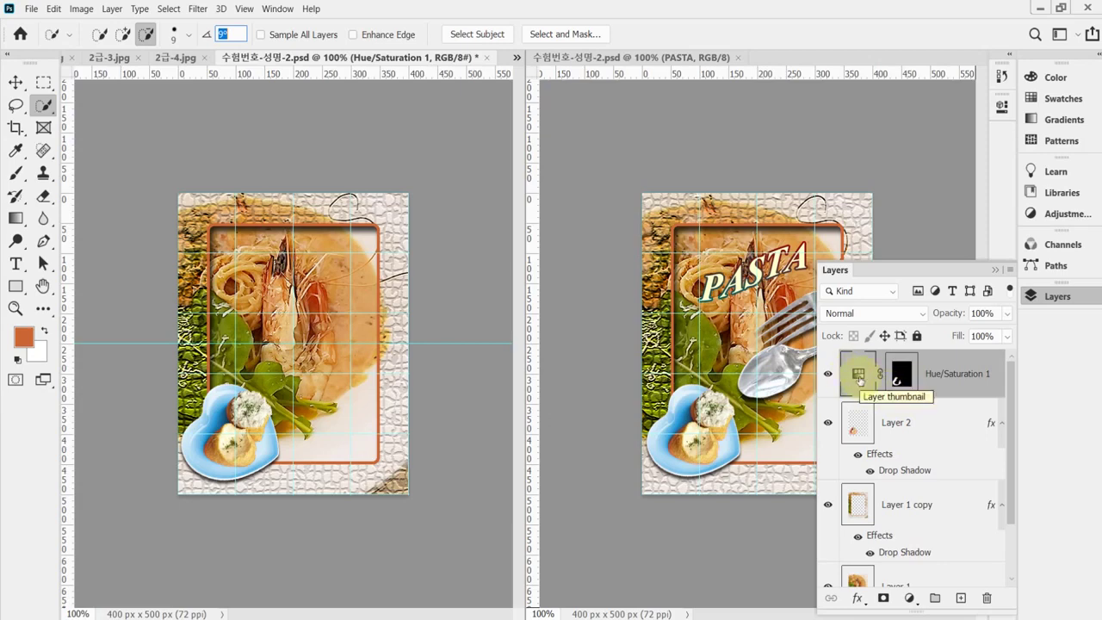
In 2급-4.jpg, select the entire brown background with the Magic Wand and invert the selection to the spoon and fork
{"action": "left_click", "coordinate": [176, 58]}
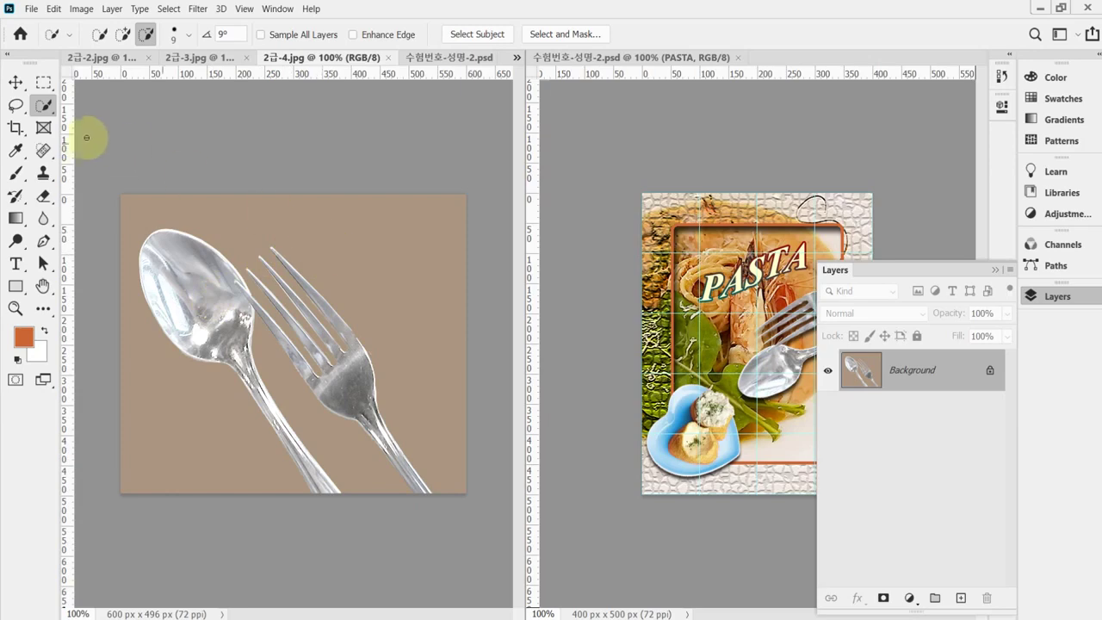
{"action": "left_click", "coordinate": [46, 109]}
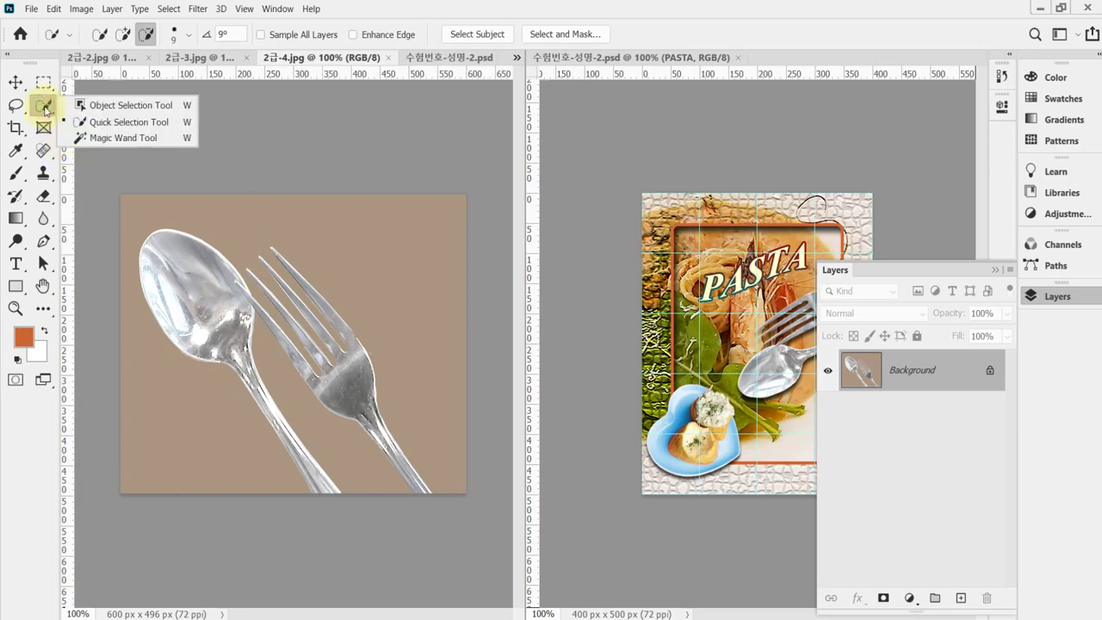
{"action": "left_click", "coordinate": [156, 138]}
{"action": "left_click", "coordinate": [379, 260]}
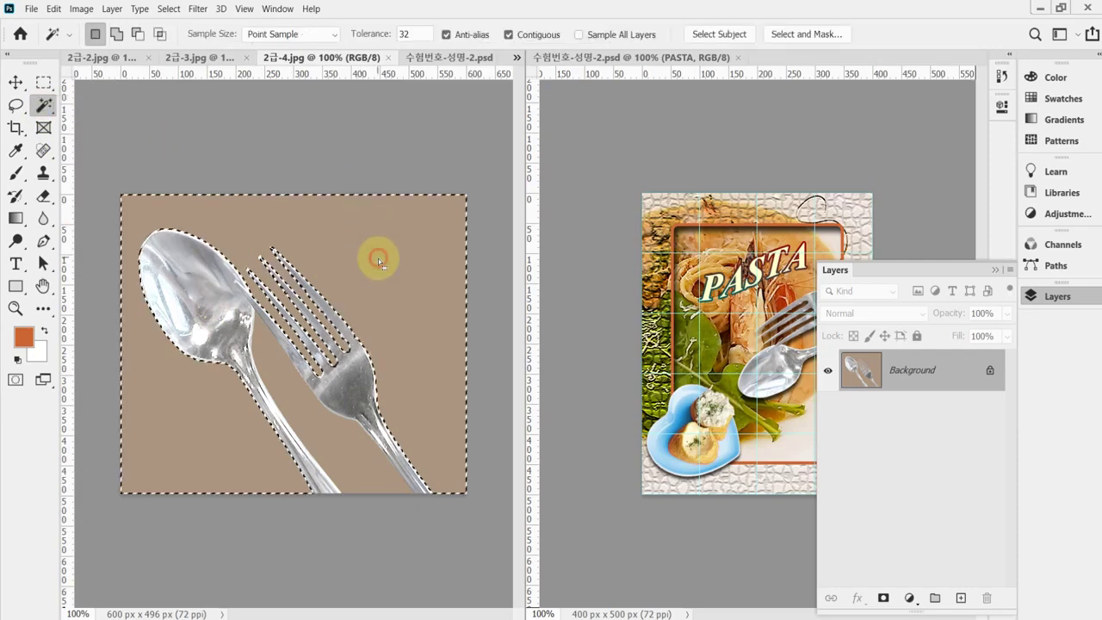
{"action": "left_click", "coordinate": [301, 403]}
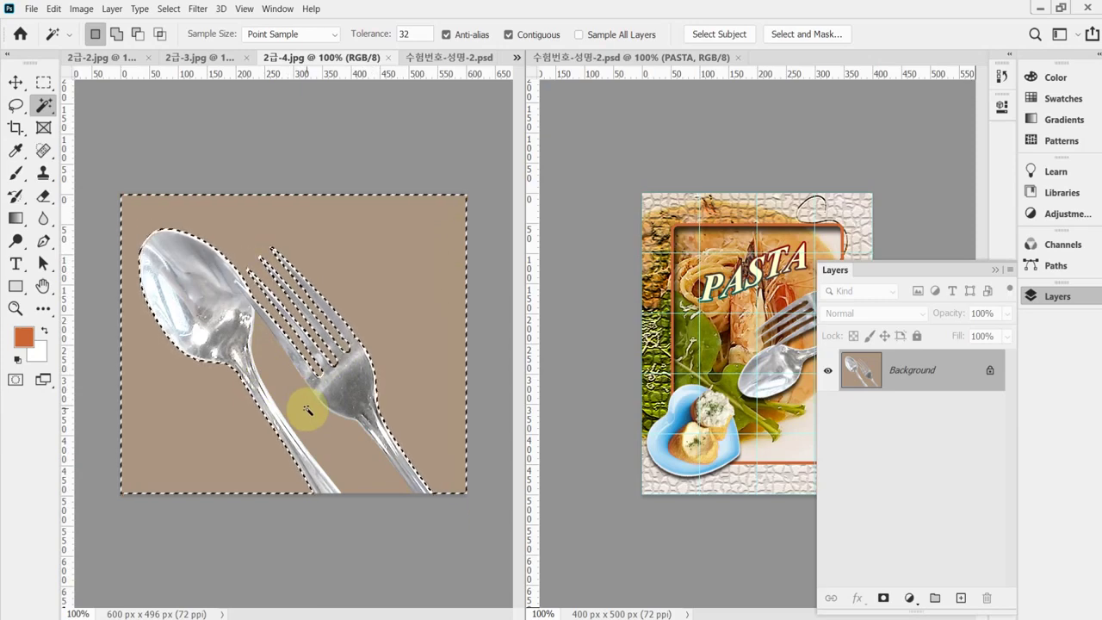
{"action": "key", "text": "shift"}
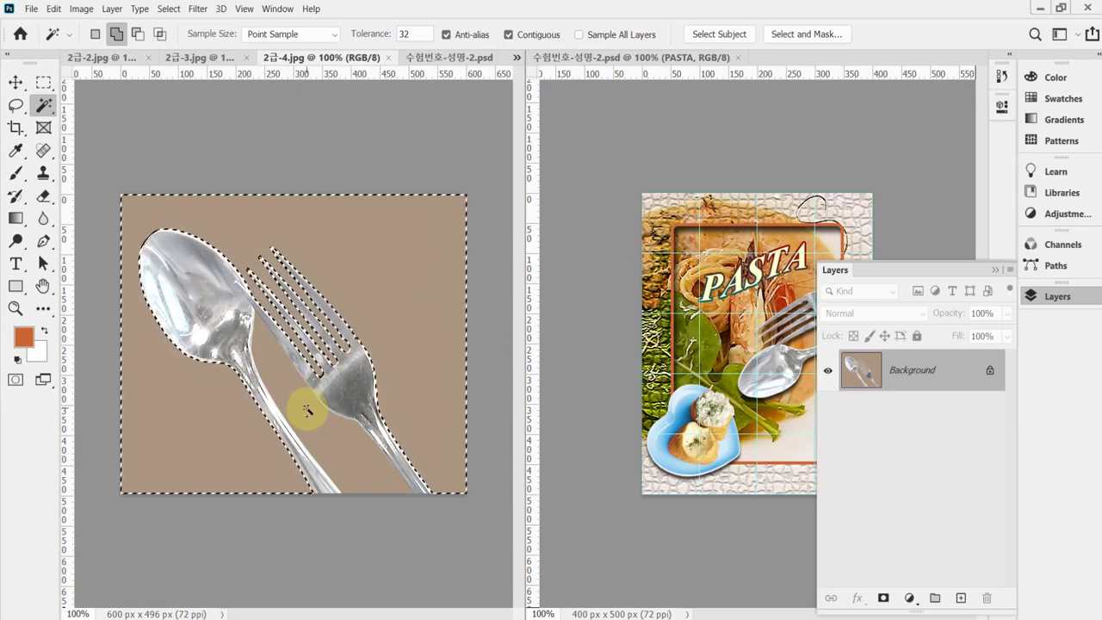
{"action": "left_click", "coordinate": [307, 412], "text": "shift"}
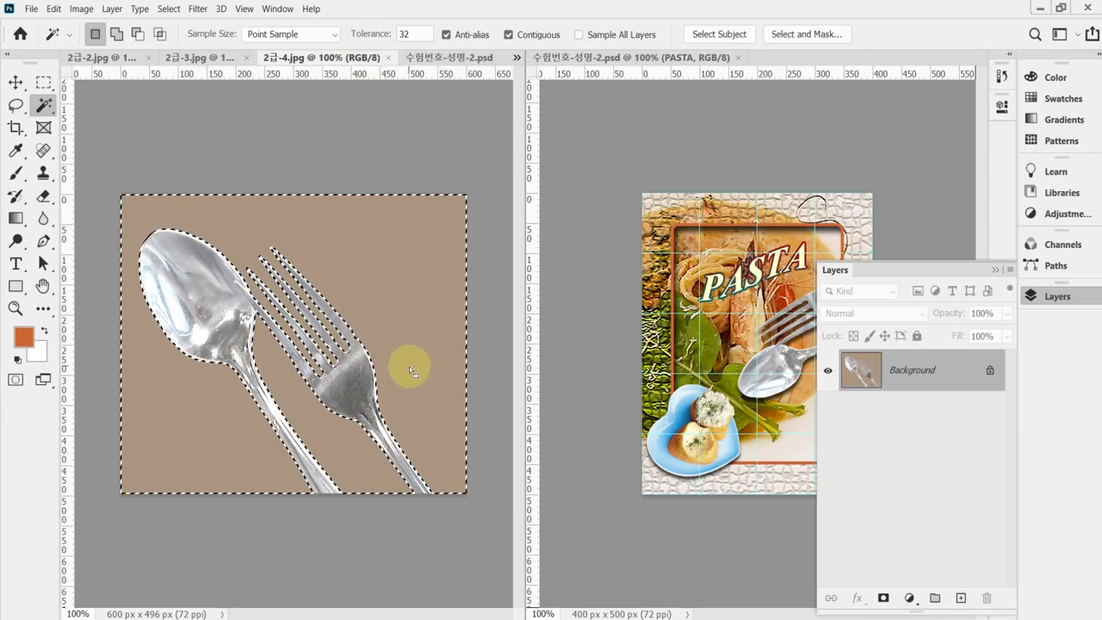
{"action": "key", "text": "shift+ctrl+i"}
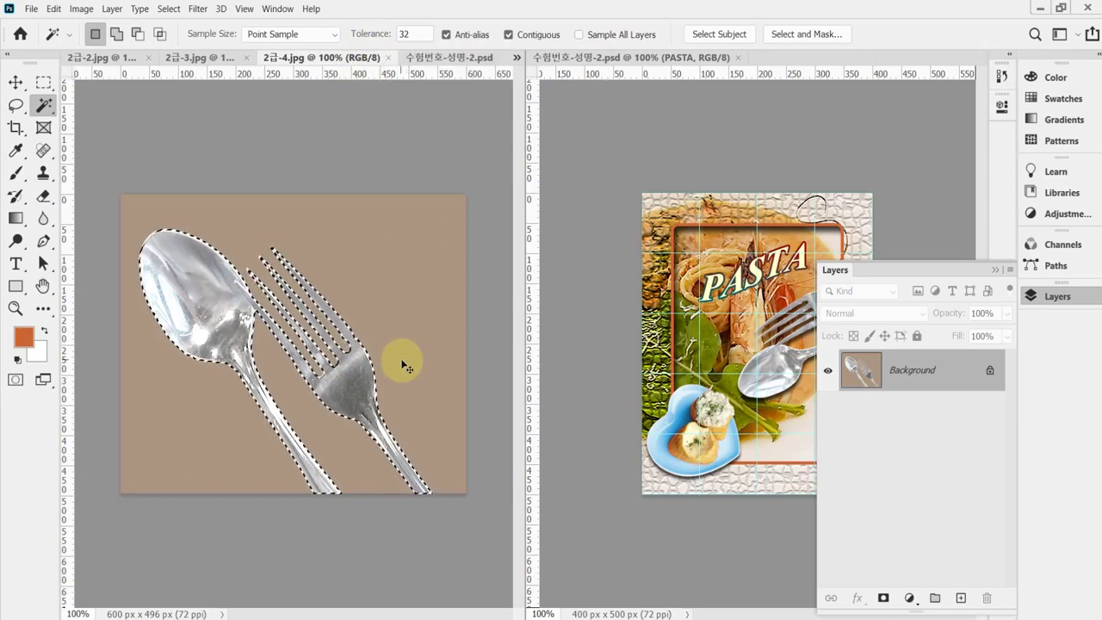
Paste the spoon and fork into 수험번호-성명-2.psd directly above Layer 1, beneath the frame layer
{"action": "left_click", "coordinate": [449, 56]}
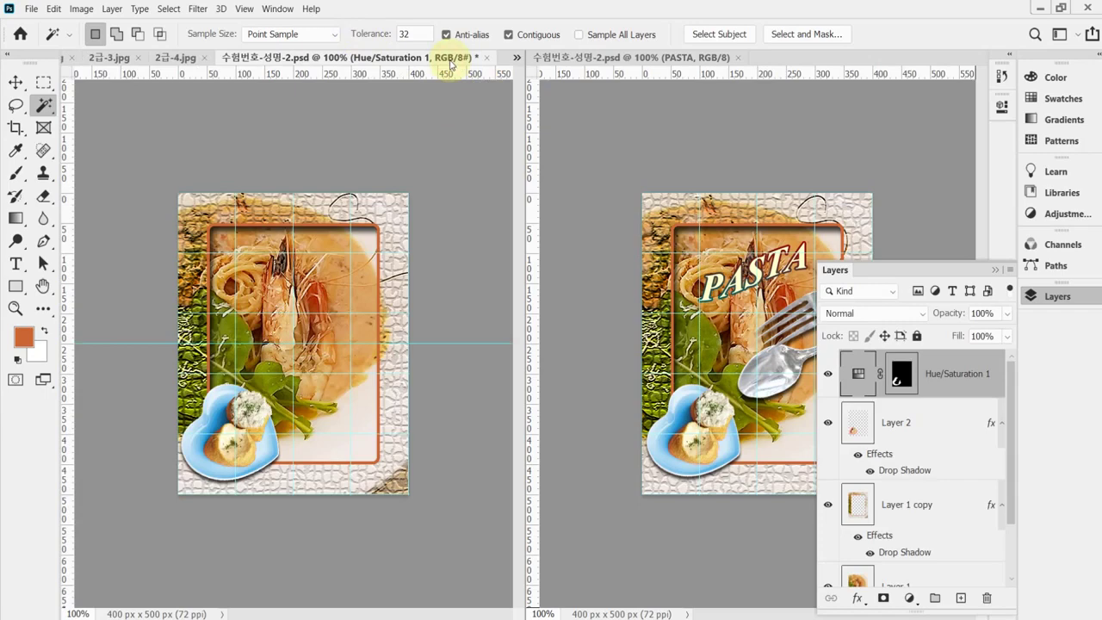
{"action": "left_click", "coordinate": [1057, 296]}
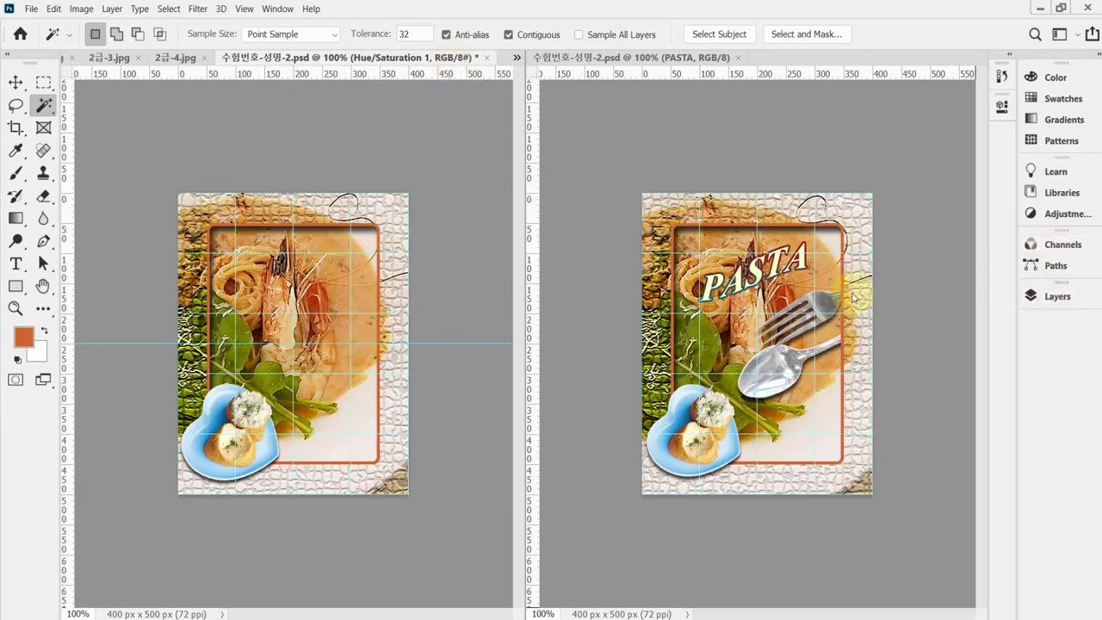
{"action": "left_click", "coordinate": [1054, 295]}
{"action": "scroll", "coordinate": [932, 481], "scroll_direction": "down", "scroll_amount": 2}
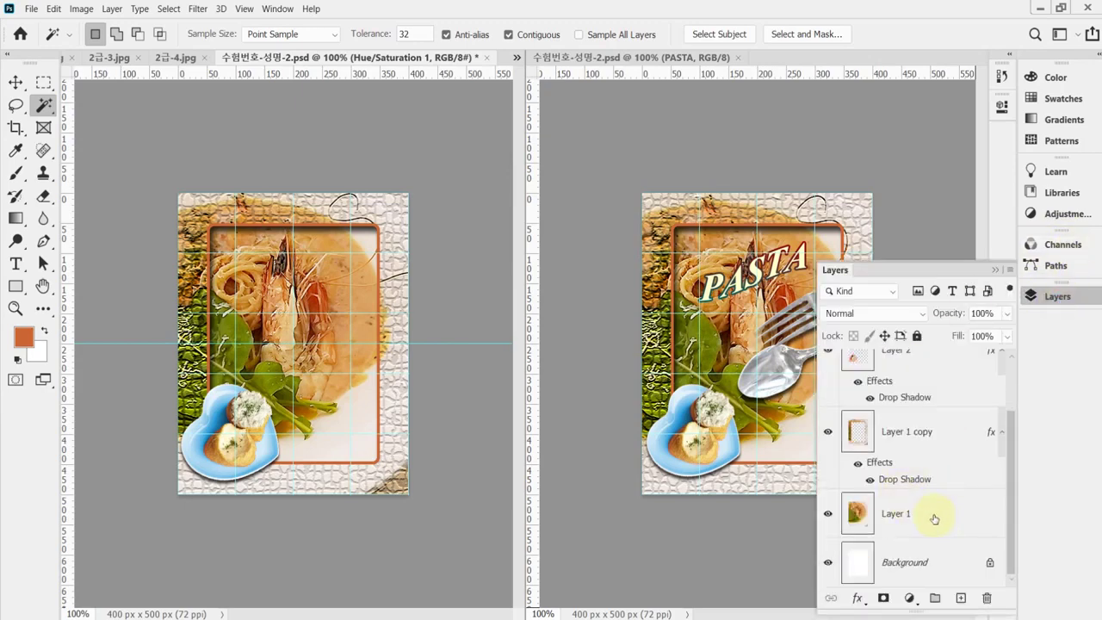
{"action": "left_click", "coordinate": [912, 514]}
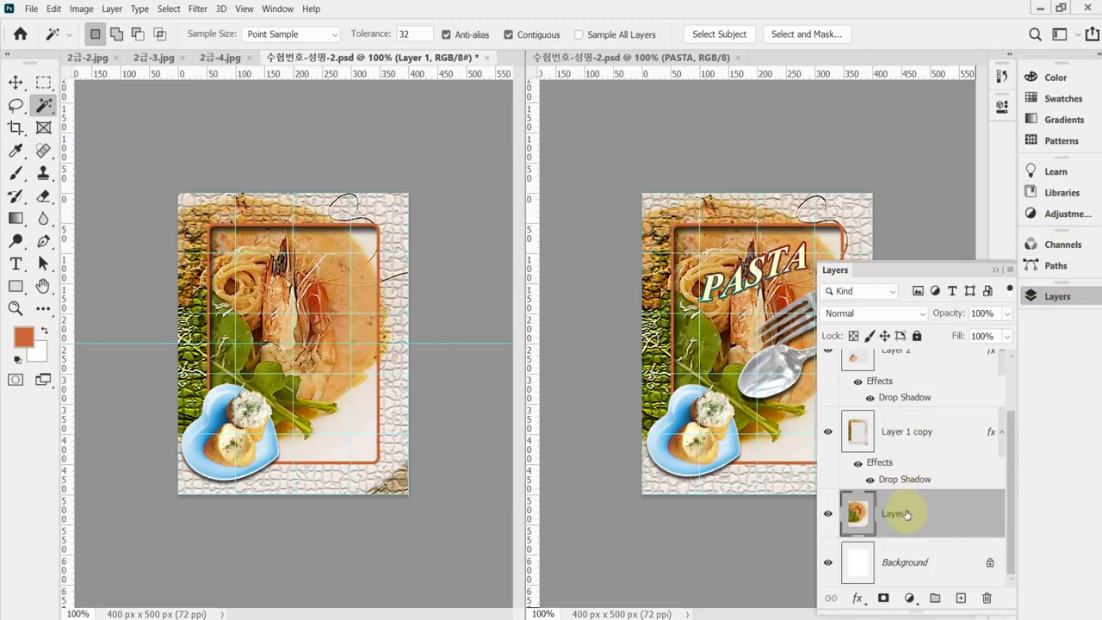
{"action": "key", "text": "ctrl+v"}
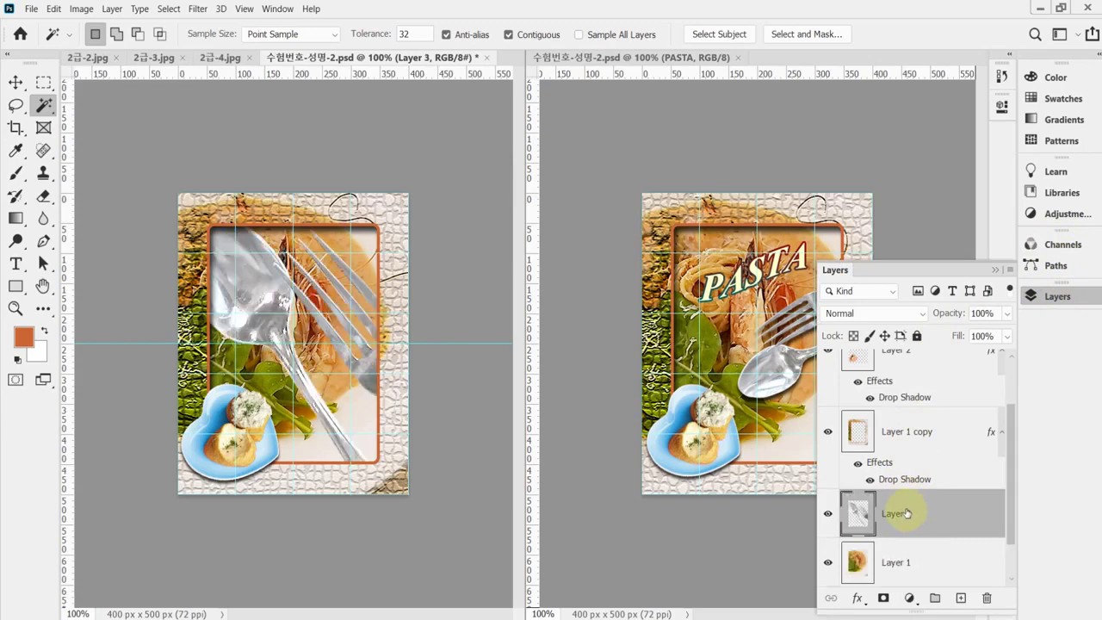
Scale the spoon and fork to about 48.5%, rotate them about -78.2°, and place them against the frame's right inner edge
{"action": "left_click", "coordinate": [1032, 295]}
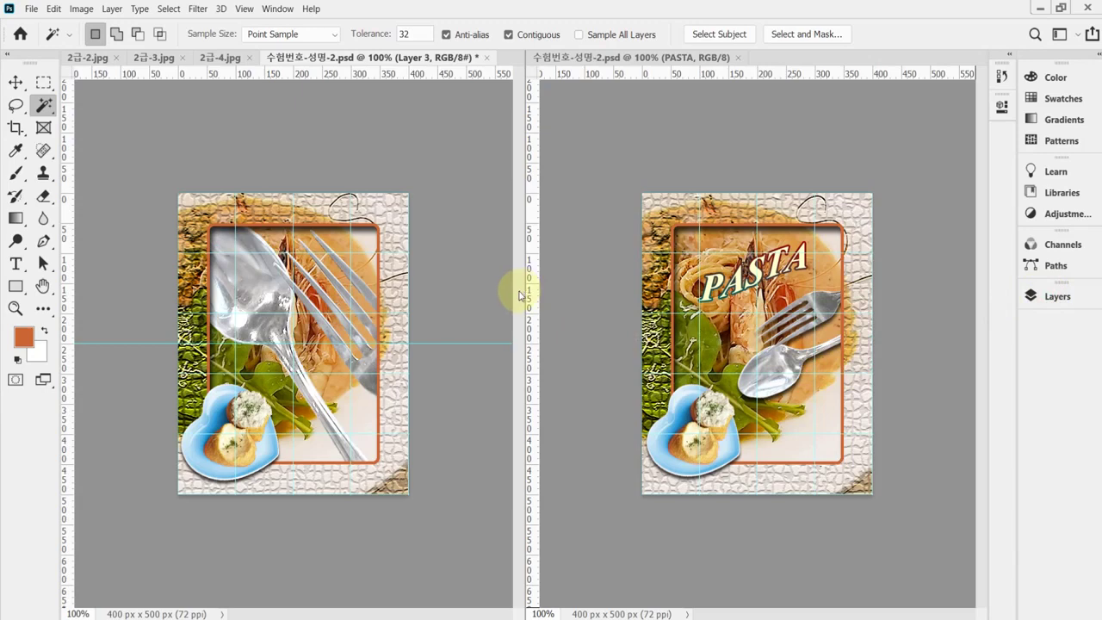
{"action": "key", "text": "ctrl+t"}
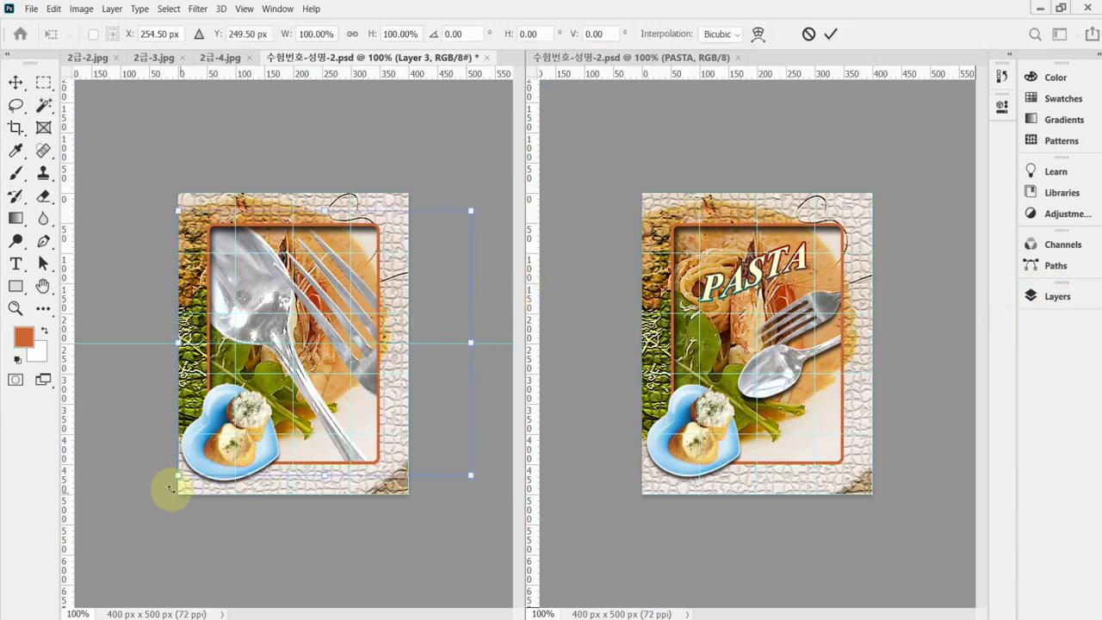
{"action": "left_click_drag", "start_coordinate": [175, 474], "coordinate": [329, 354]}
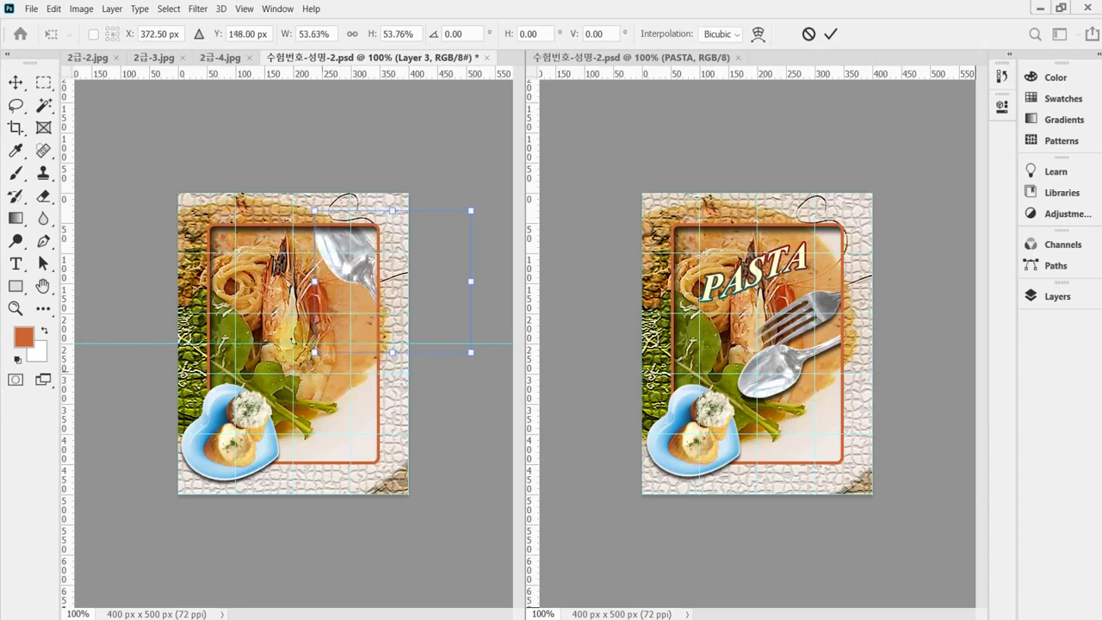
{"action": "left_click_drag", "start_coordinate": [275, 327], "coordinate": [403, 456]}
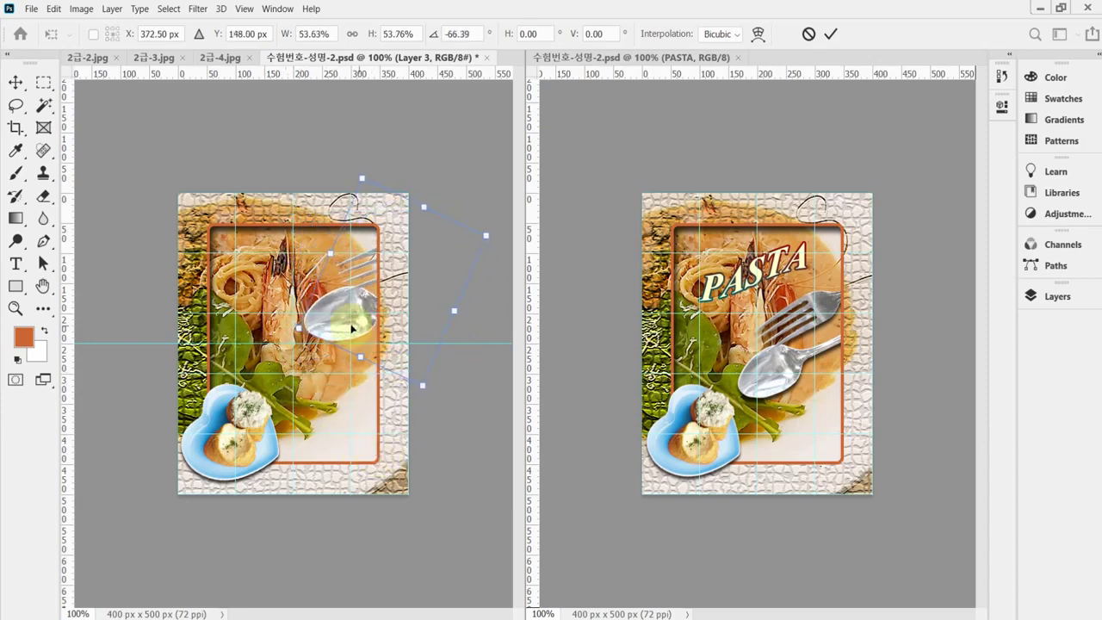
{"action": "left_click_drag", "start_coordinate": [351, 329], "coordinate": [330, 376]}
{"action": "left_click_drag", "start_coordinate": [470, 434], "coordinate": [484, 406]}
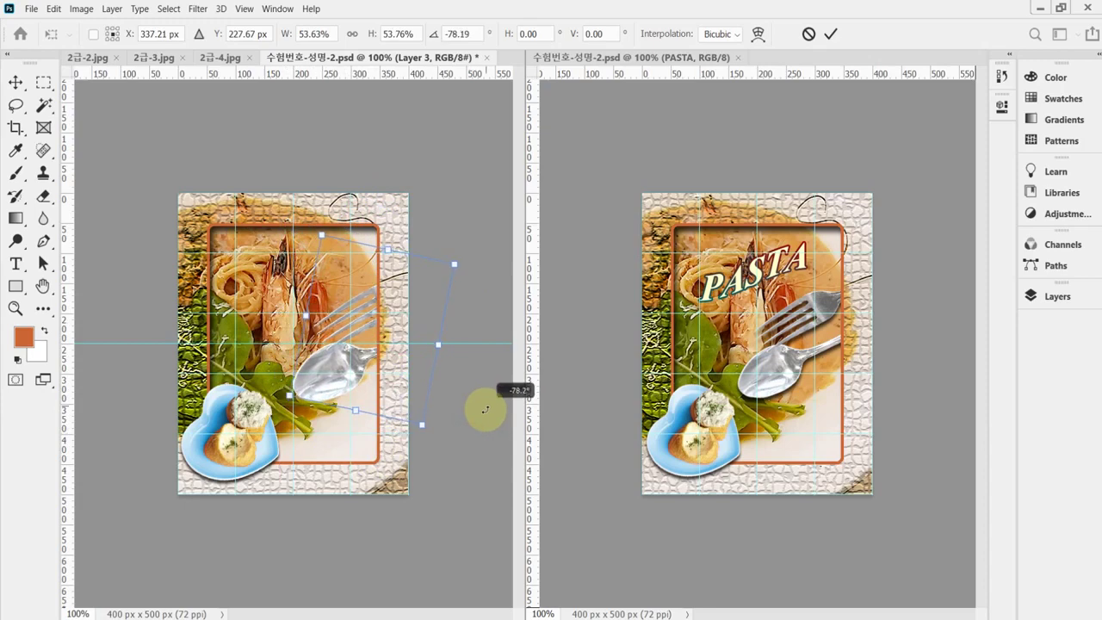
{"action": "left_click_drag", "start_coordinate": [366, 362], "coordinate": [346, 359]}
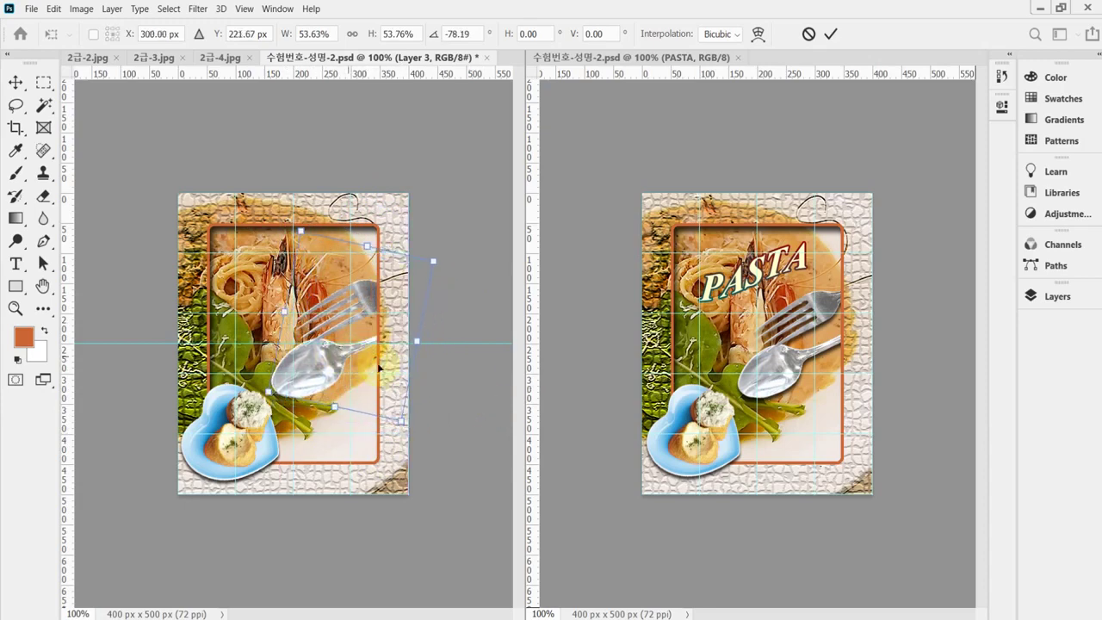
{"action": "mouse_move", "coordinate": [434, 261]}
{"action": "left_mouse_down"}
{"action": "mouse_move", "coordinate": [405, 278]}
{"action": "mouse_move", "coordinate": [417, 272]}
{"action": "left_mouse_up"}
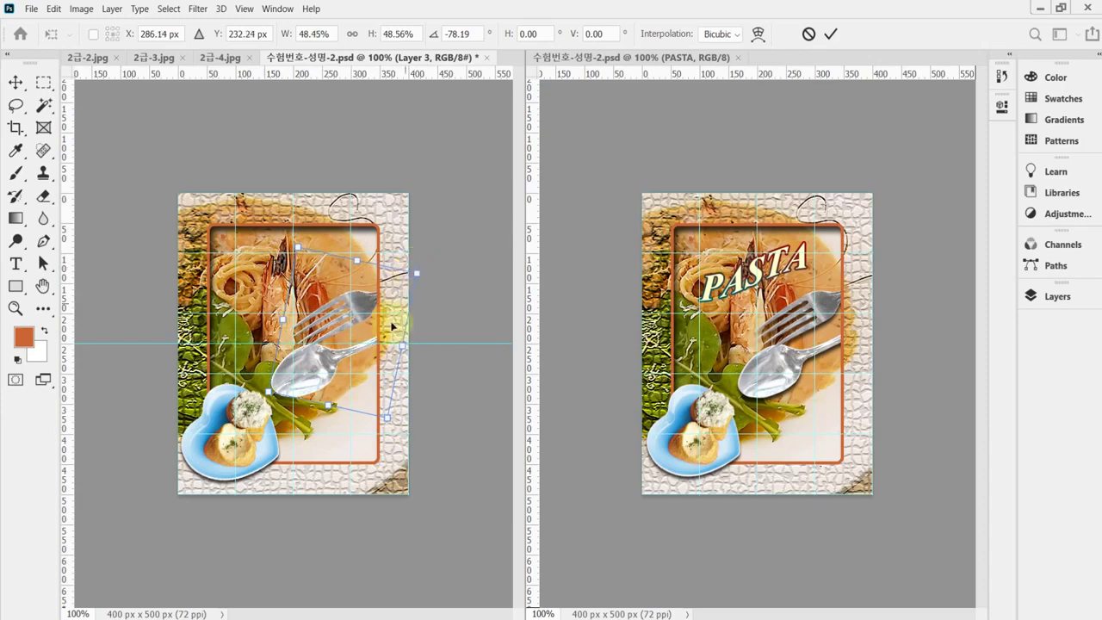
Nudge the spoon and fork up to Y 222.24 px, apply the transform and save the document
{"action": "key", "text": "Up"}
{"action": "key", "text": "Up"}
{"action": "key", "text": "Up"}
{"action": "key", "text": "Up"}
{"action": "key", "text": "Up"}
{"action": "key", "text": "Up"}
{"action": "key", "text": "Up"}
{"action": "key", "text": "Up"}
{"action": "key", "text": "Up"}
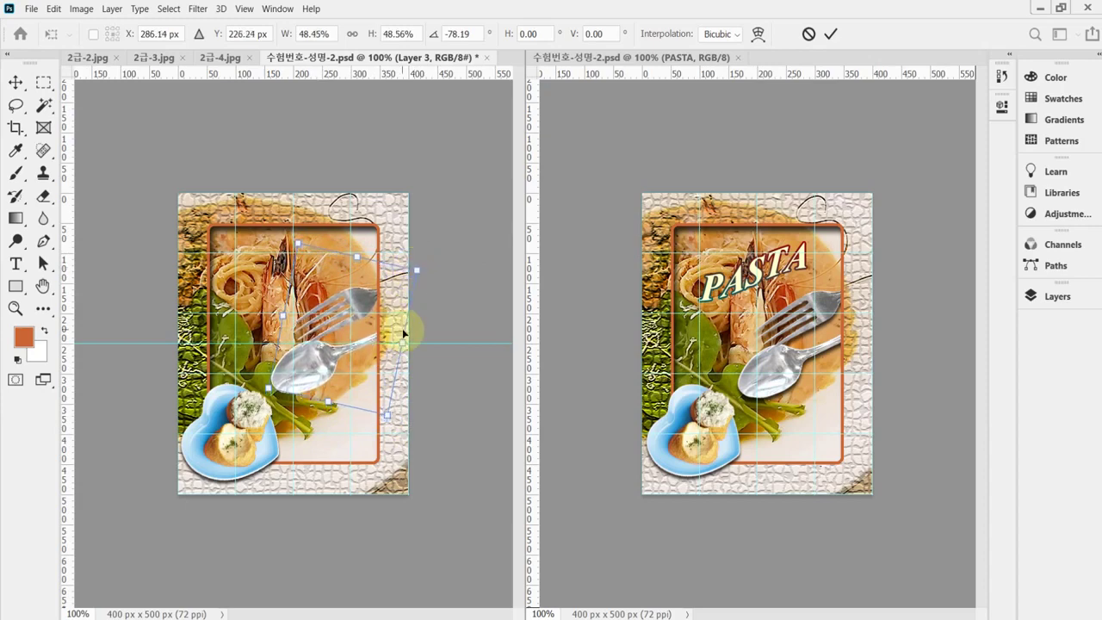
{"action": "key", "text": "Up"}
{"action": "key", "text": "Up"}
{"action": "key", "text": "Up"}
{"action": "key", "text": "Up"}
{"action": "key", "text": "Up"}
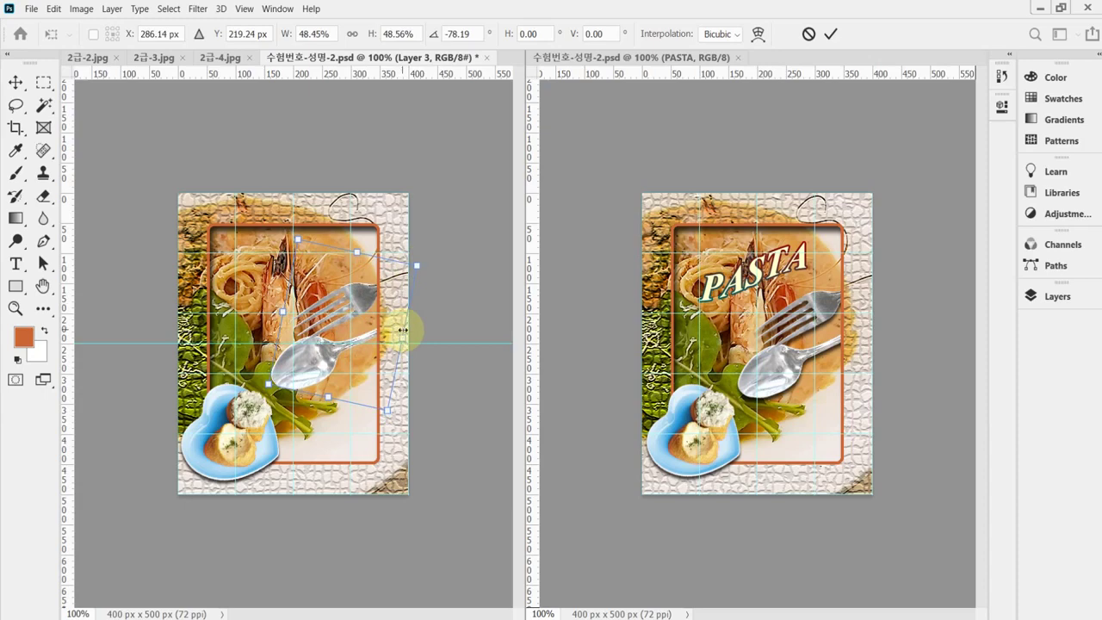
{"action": "key", "text": "Up"}
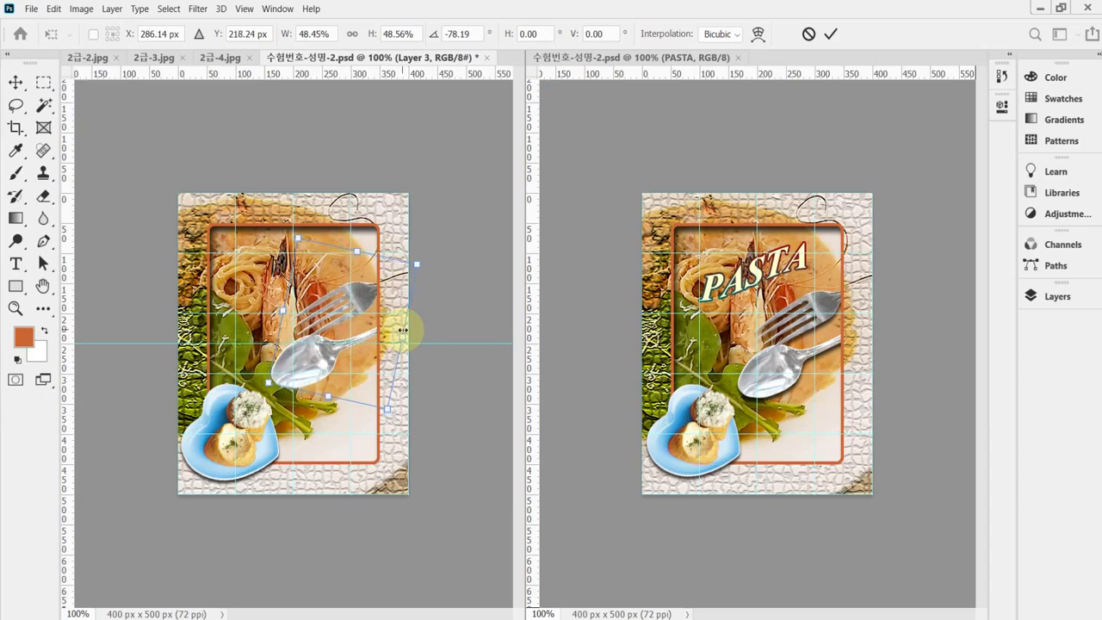
{"action": "key", "text": "Down"}
{"action": "key", "text": "Down"}
{"action": "key", "text": "Down"}
{"action": "key", "text": "Down"}
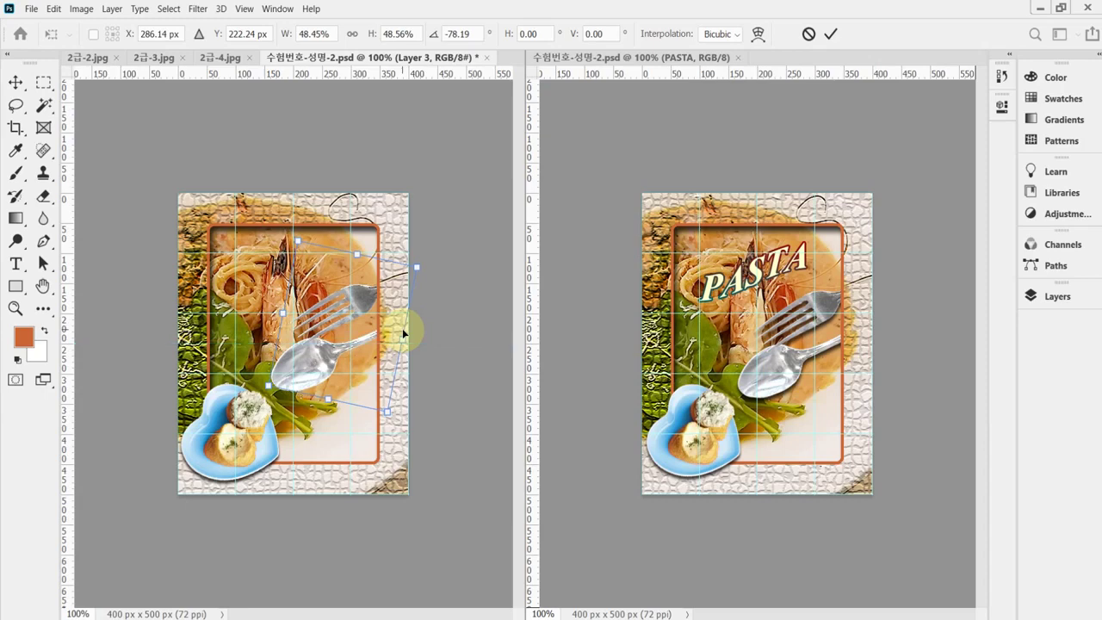
{"action": "key", "text": "Return"}
{"action": "key", "text": "w"}
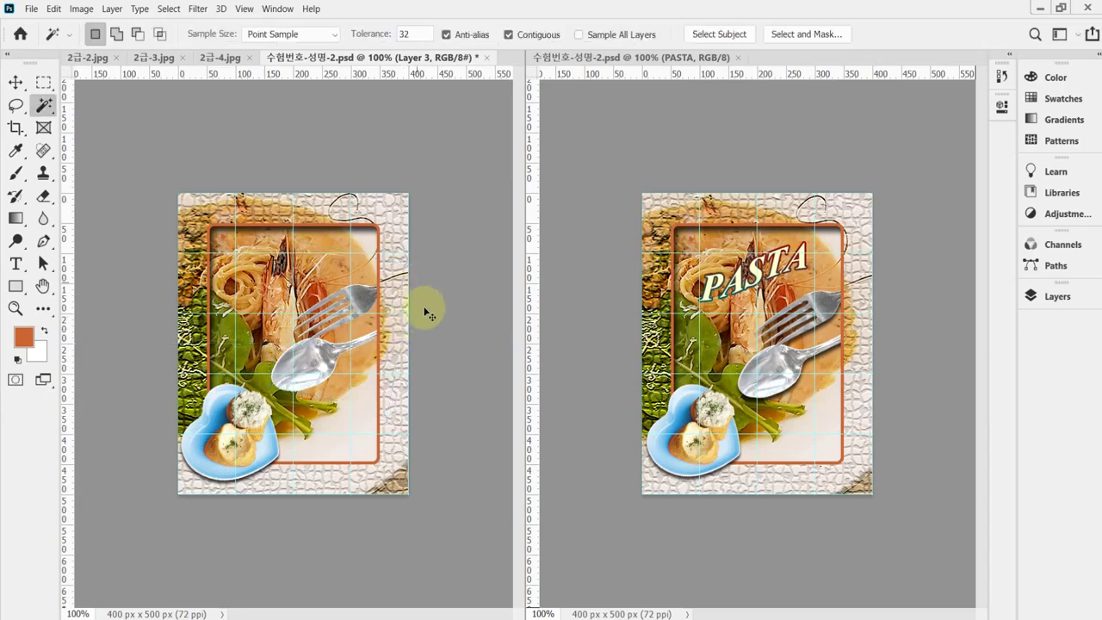
{"action": "key", "text": "ctrl+s"}
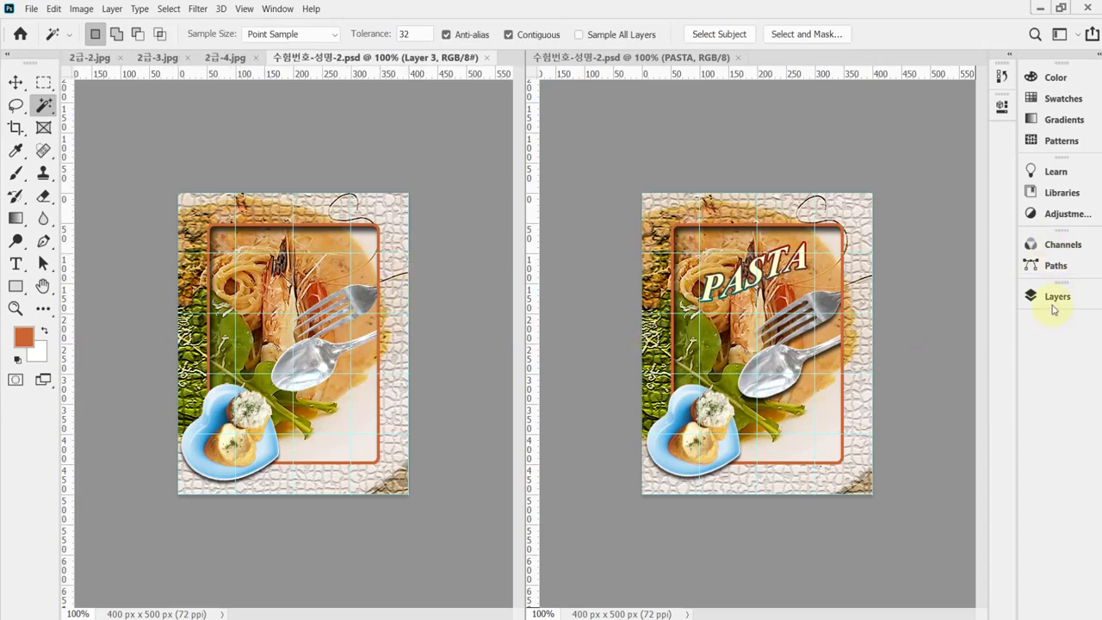
Add a Drop Shadow to the spoon and fork layer with distance 7 px and size 7 px, and save the document
{"action": "left_click", "coordinate": [1052, 296]}
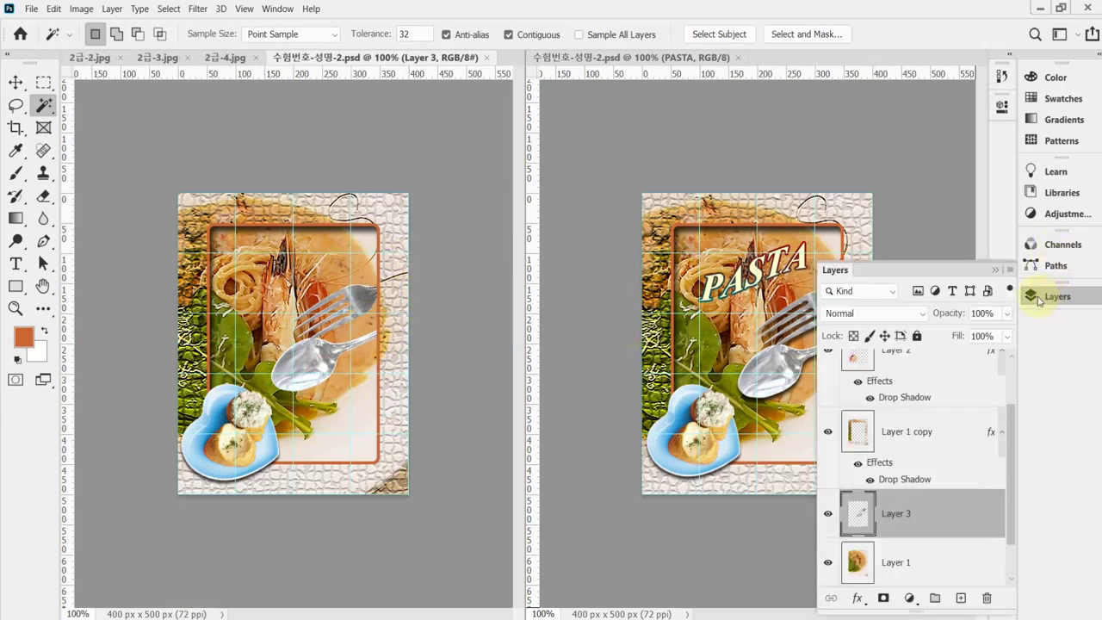
{"action": "left_click", "coordinate": [856, 597]}
{"action": "left_click", "coordinate": [859, 593]}
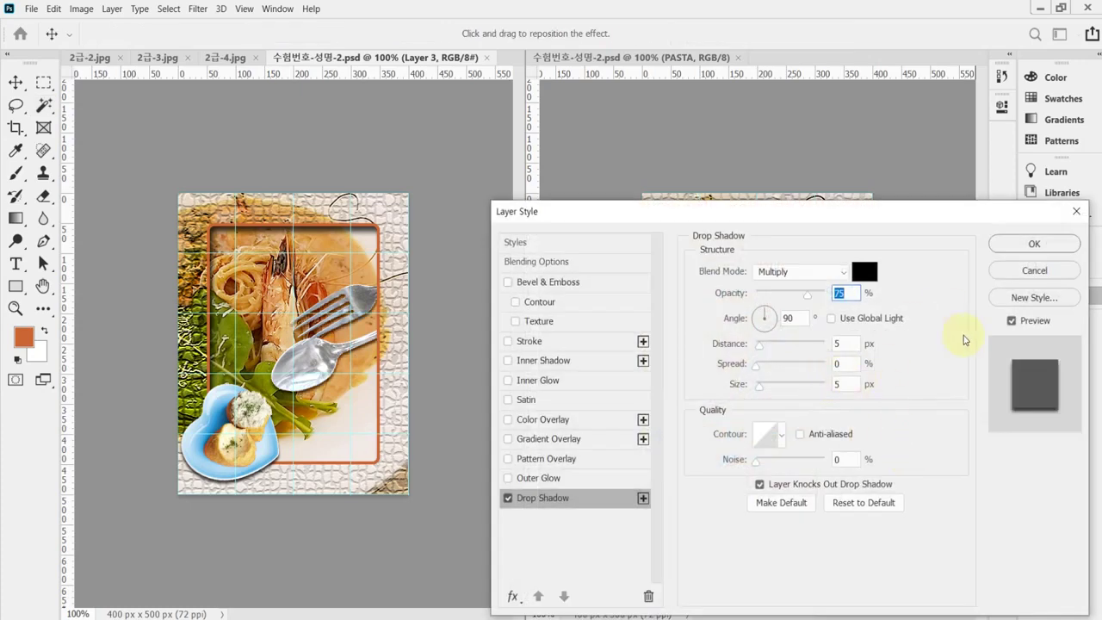
{"action": "left_click", "coordinate": [792, 318]}
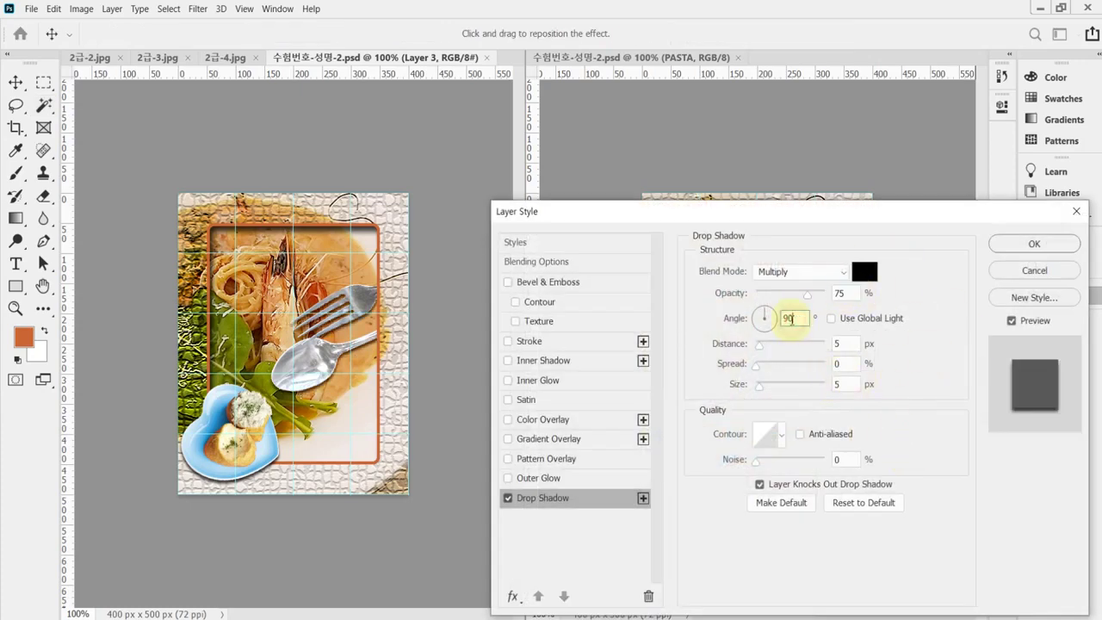
{"action": "left_click", "coordinate": [850, 344]}
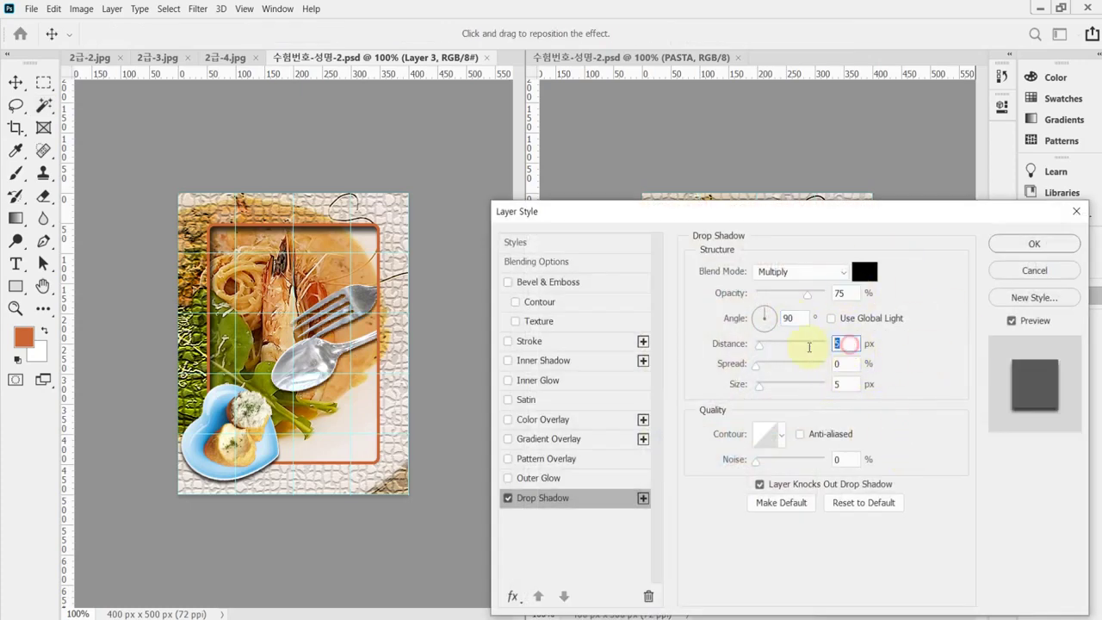
{"action": "key", "text": "Up"}
{"action": "key", "text": "Up"}
{"action": "left_click", "coordinate": [844, 384]}
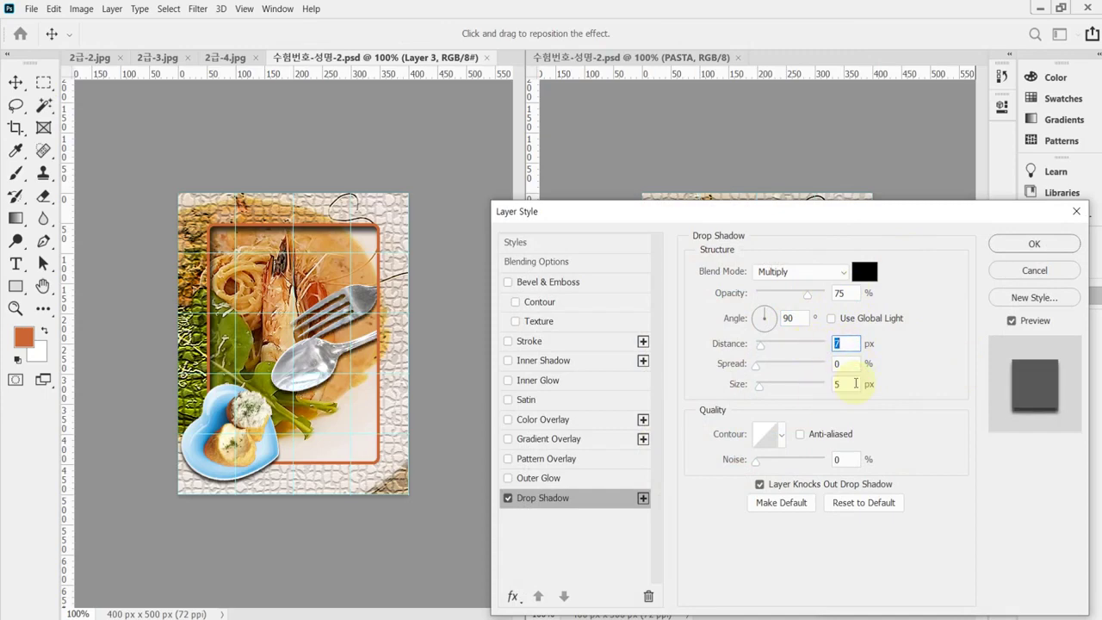
{"action": "type", "text": "7"}
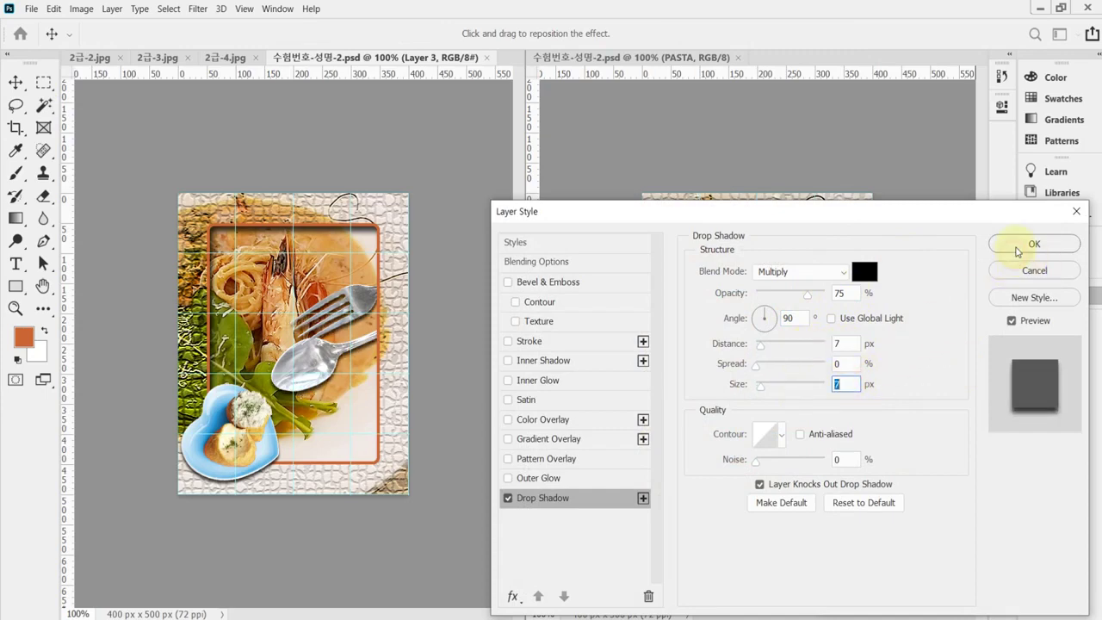
{"action": "left_click", "coordinate": [1015, 254]}
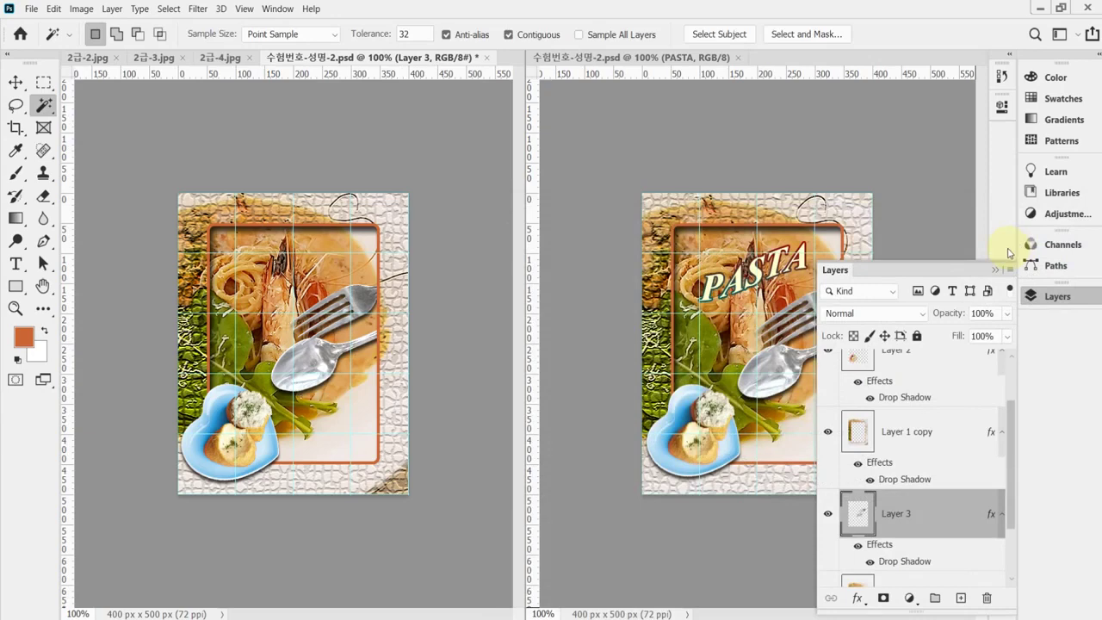
{"action": "key", "text": "ctrl+s"}
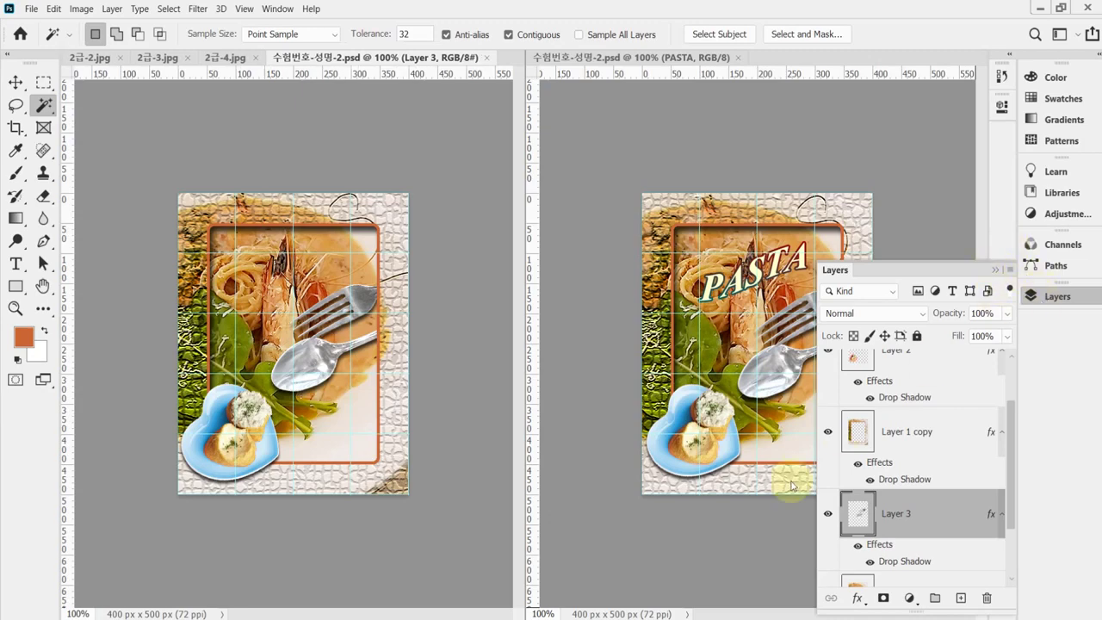
In the exam PDF in Acrobat Reader, copy the word PASTA and check its text specification, and return to Photoshop
{"action": "left_click", "coordinate": [1044, 8]}
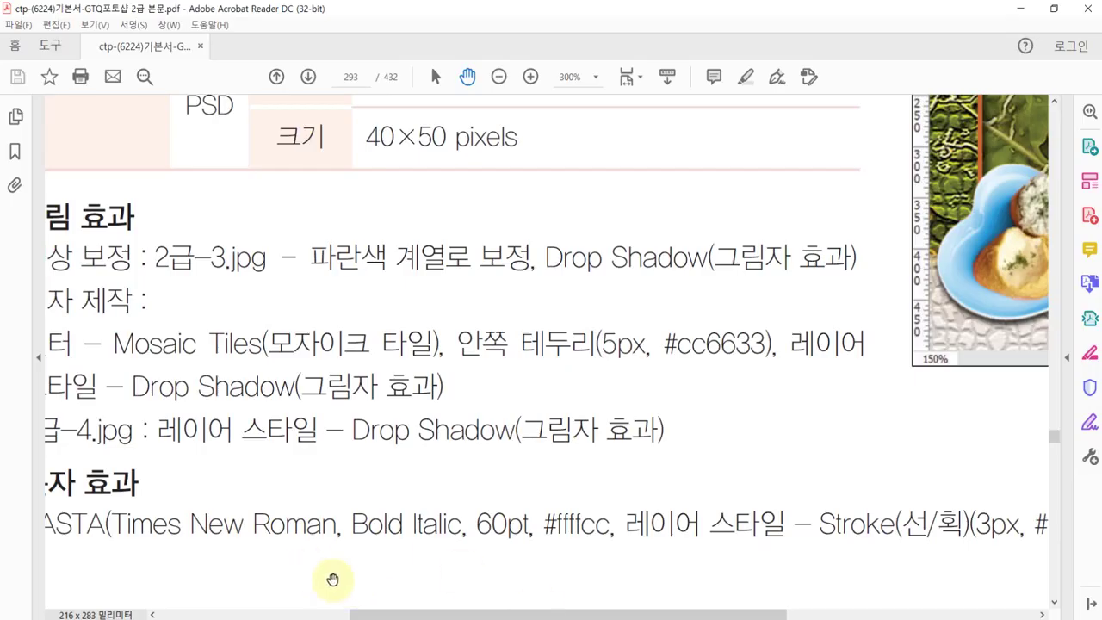
{"action": "left_click_drag", "start_coordinate": [337, 573], "coordinate": [507, 505]}
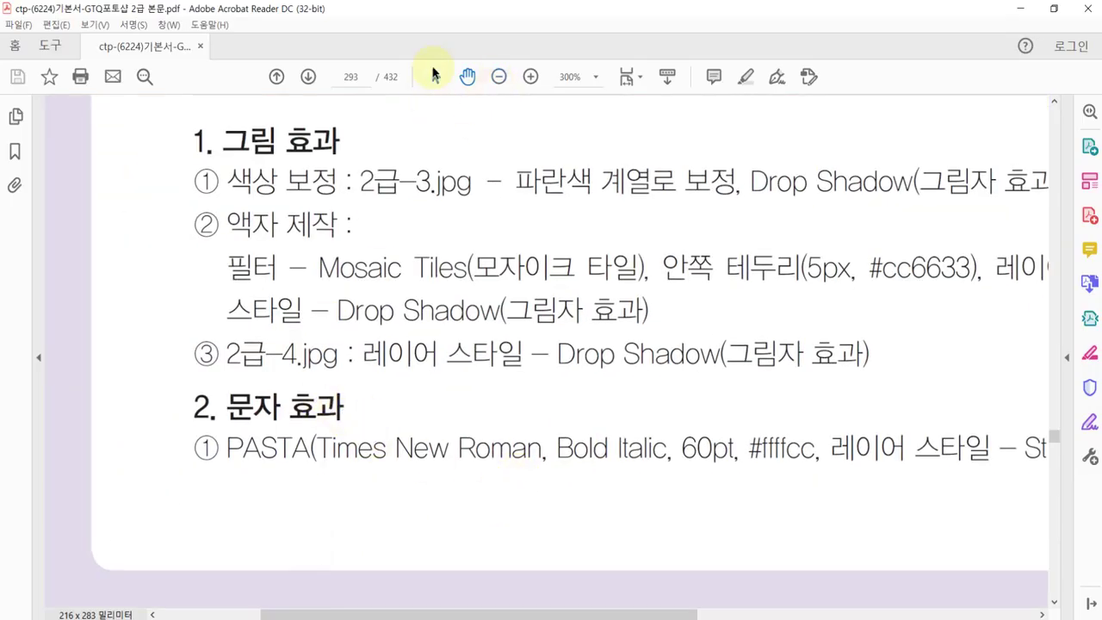
{"action": "left_click", "coordinate": [437, 78]}
{"action": "left_click_drag", "start_coordinate": [227, 448], "coordinate": [307, 456]}
{"action": "key", "text": "ctrl+c"}
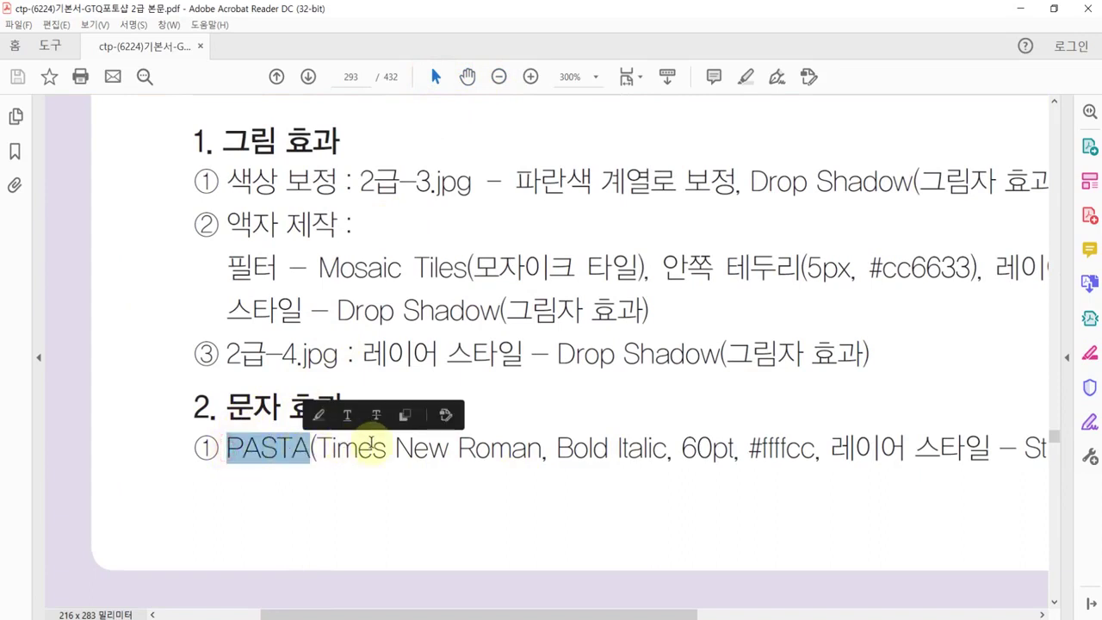
{"action": "left_click", "coordinate": [519, 481]}
{"action": "left_click", "coordinate": [332, 448]}
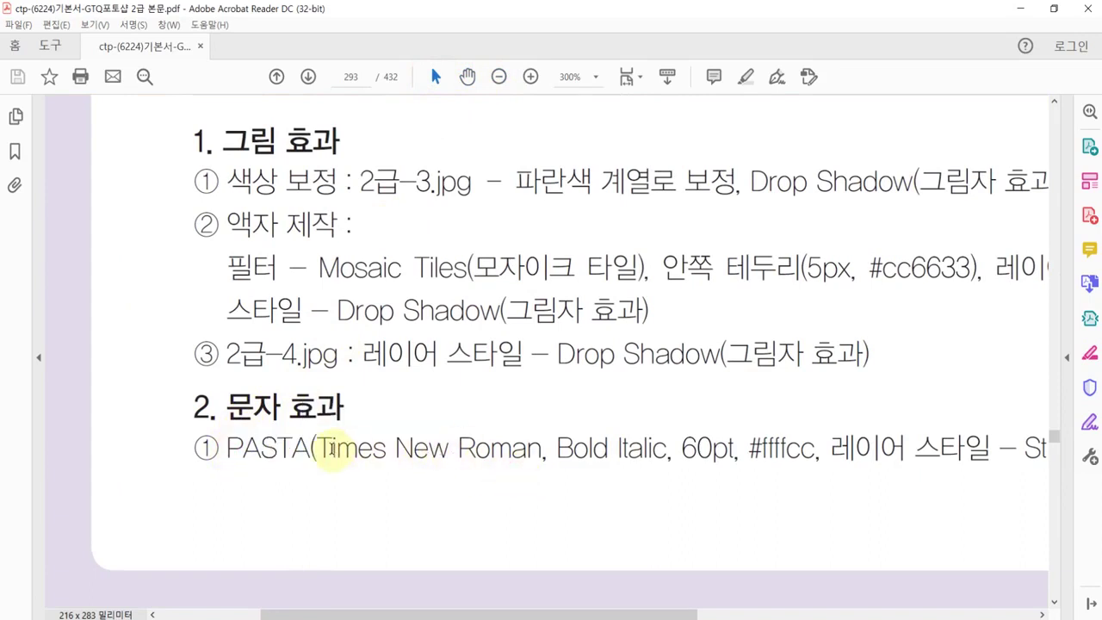
{"action": "scroll", "coordinate": [615, 491], "scroll_direction": "down", "scroll_amount": 1}
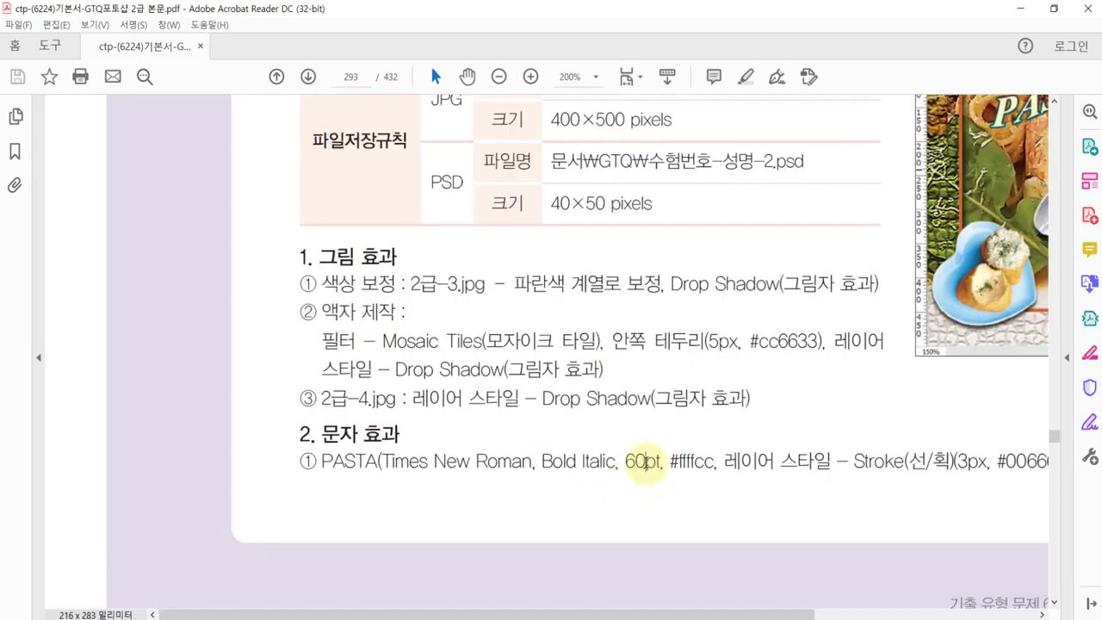
{"action": "key", "text": "alt+Tab"}
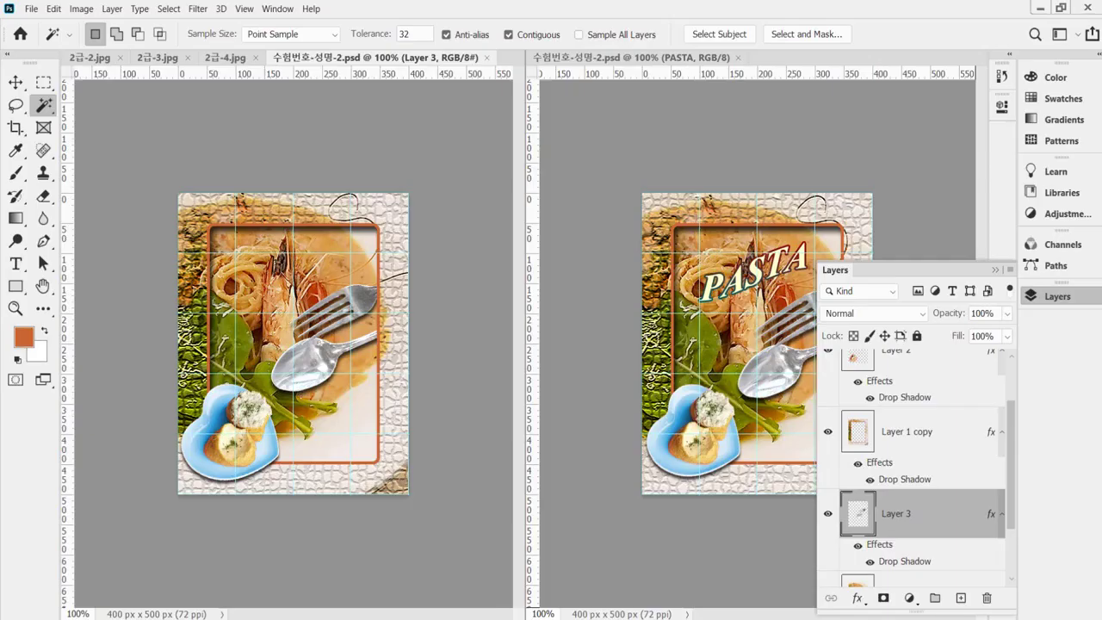
Start a horizontal text line in the upper part of the frame, set in Times New Roman Bold Italic at 60 pt
{"action": "left_click", "coordinate": [15, 270]}
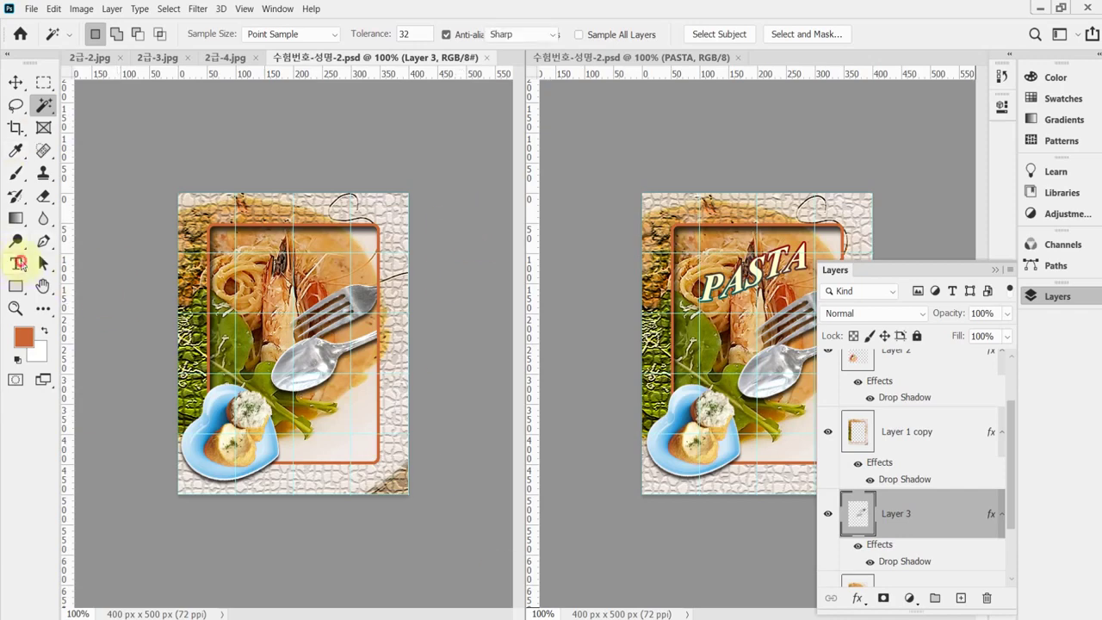
{"action": "left_click", "coordinate": [77, 265]}
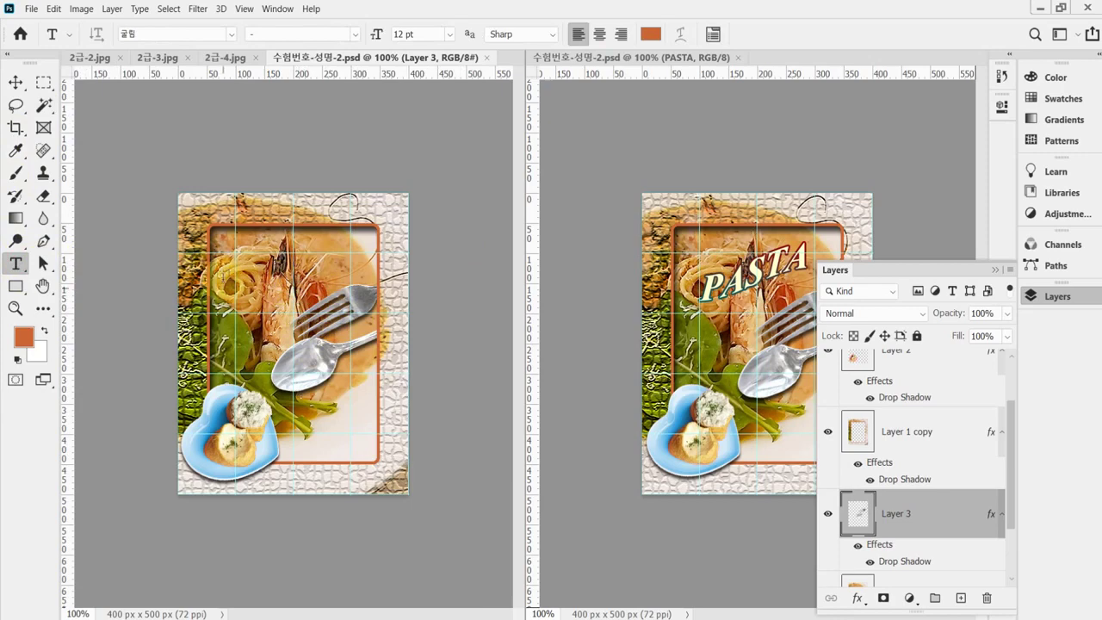
{"action": "left_click", "coordinate": [240, 274]}
{"action": "left_click", "coordinate": [201, 36]}
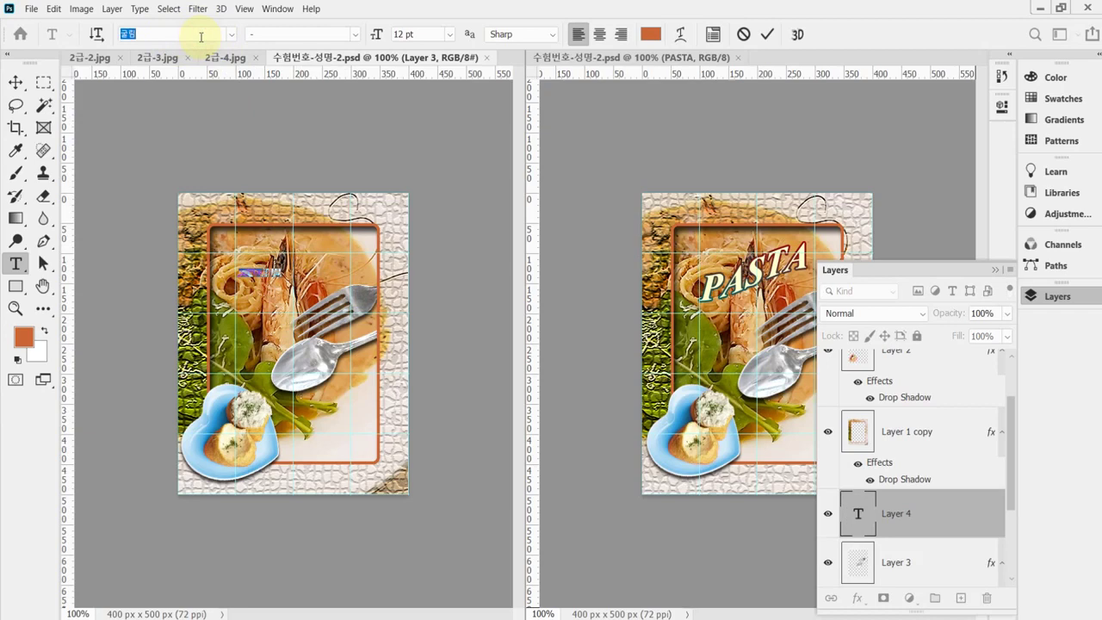
{"action": "type", "text": "tim"}
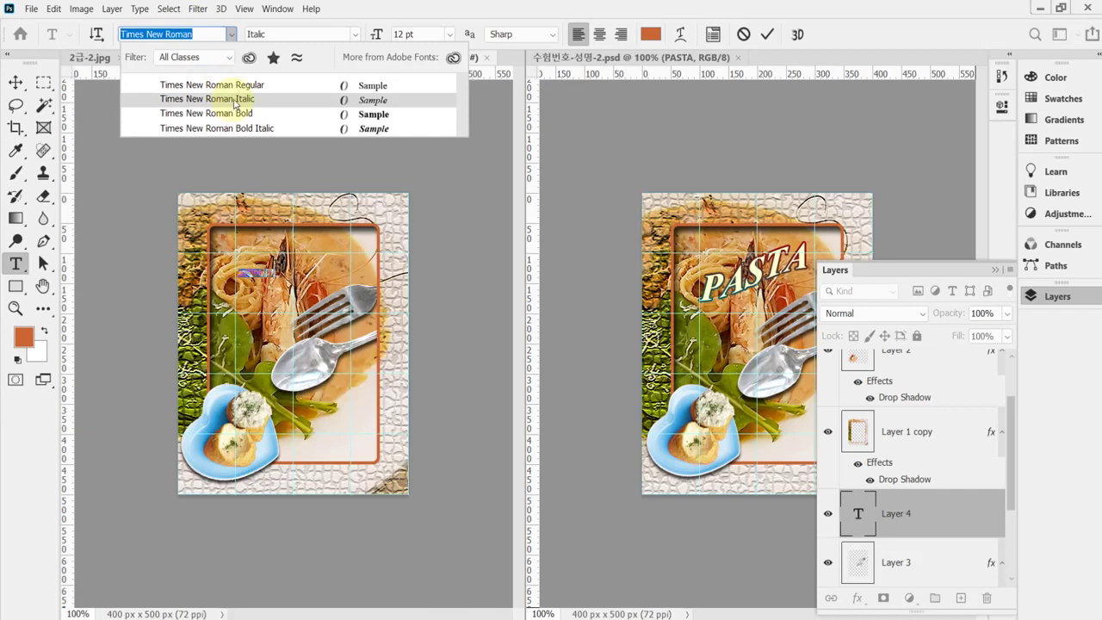
{"action": "left_click", "coordinate": [263, 129]}
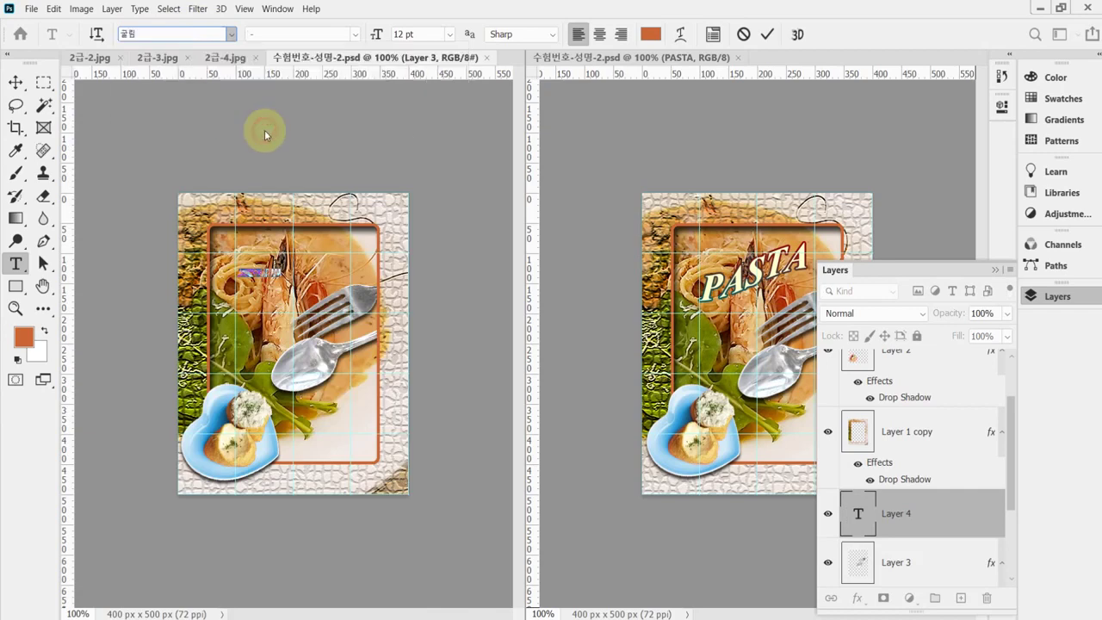
{"action": "left_click", "coordinate": [429, 35]}
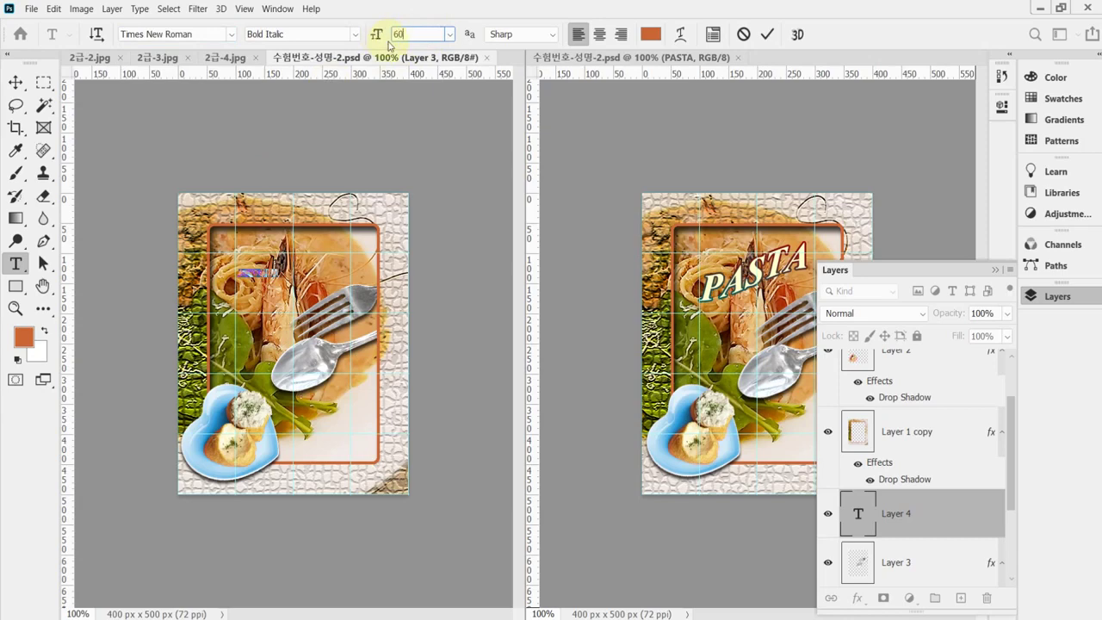
{"action": "key", "text": "Return"}
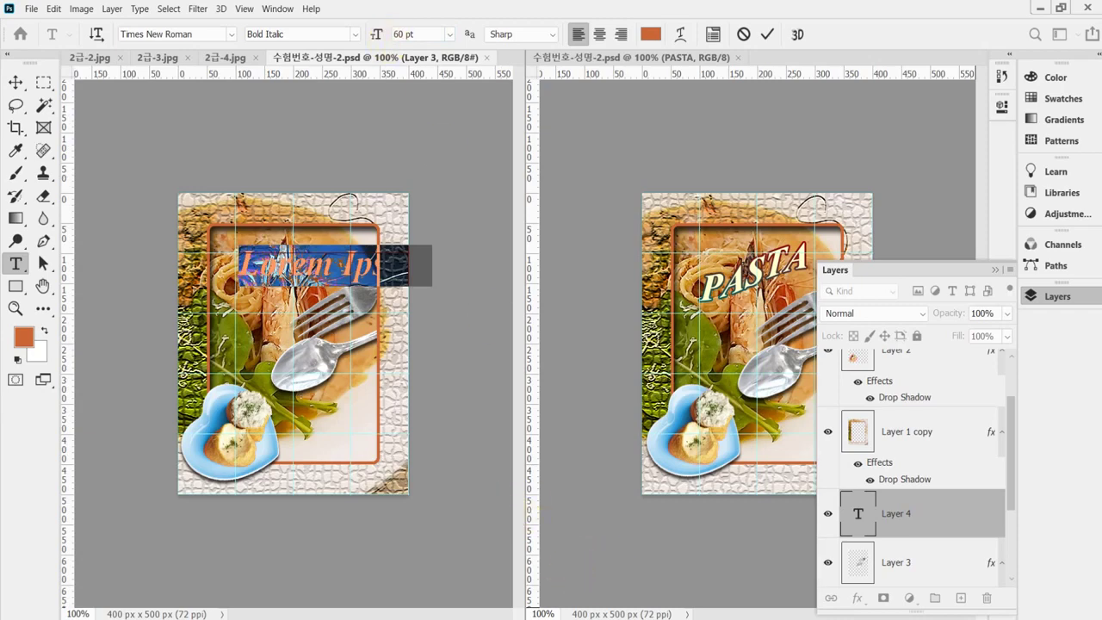
Set the text colour to ffc, replace the placeholder with the copied word PASTA, and position it across the frame's upper area
{"action": "left_click", "coordinate": [650, 33]}
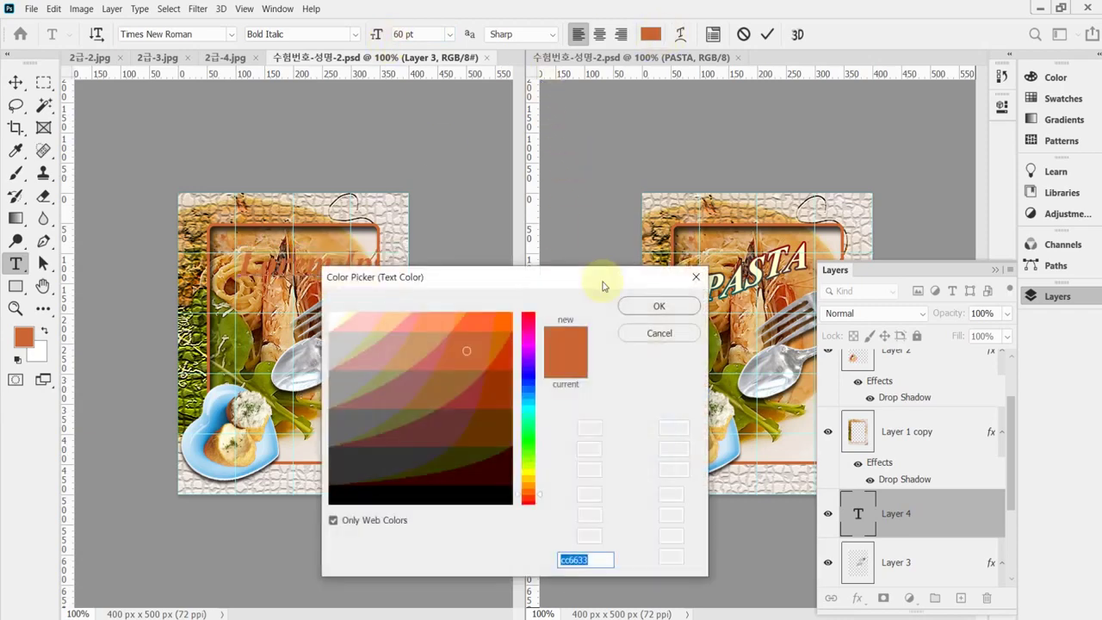
{"action": "left_click_drag", "start_coordinate": [558, 561], "coordinate": [586, 561]}
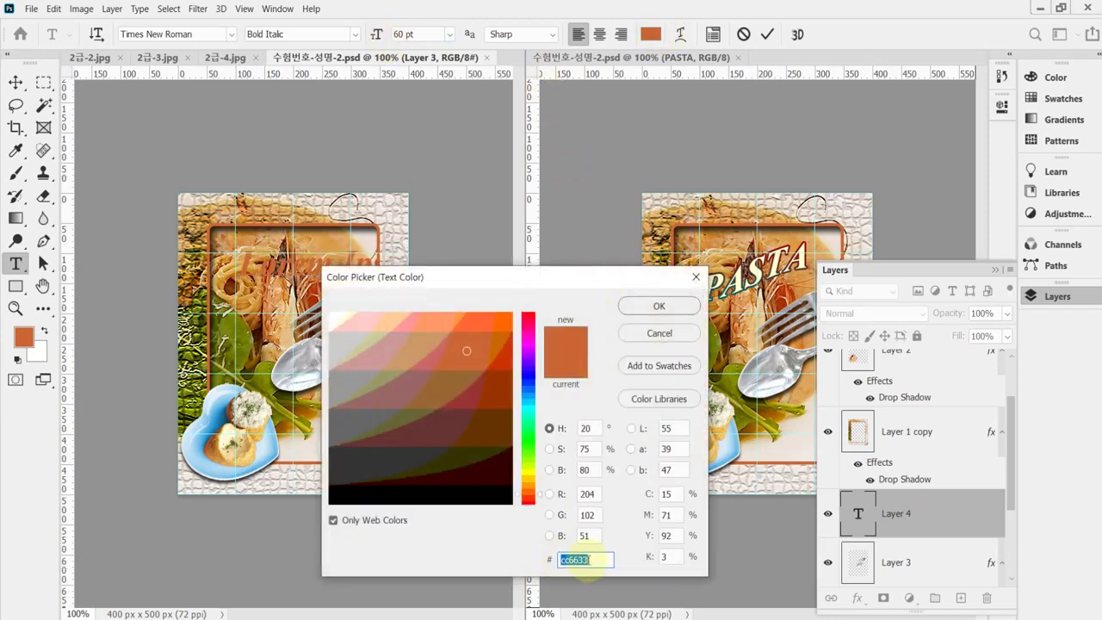
{"action": "type", "text": "ffc"}
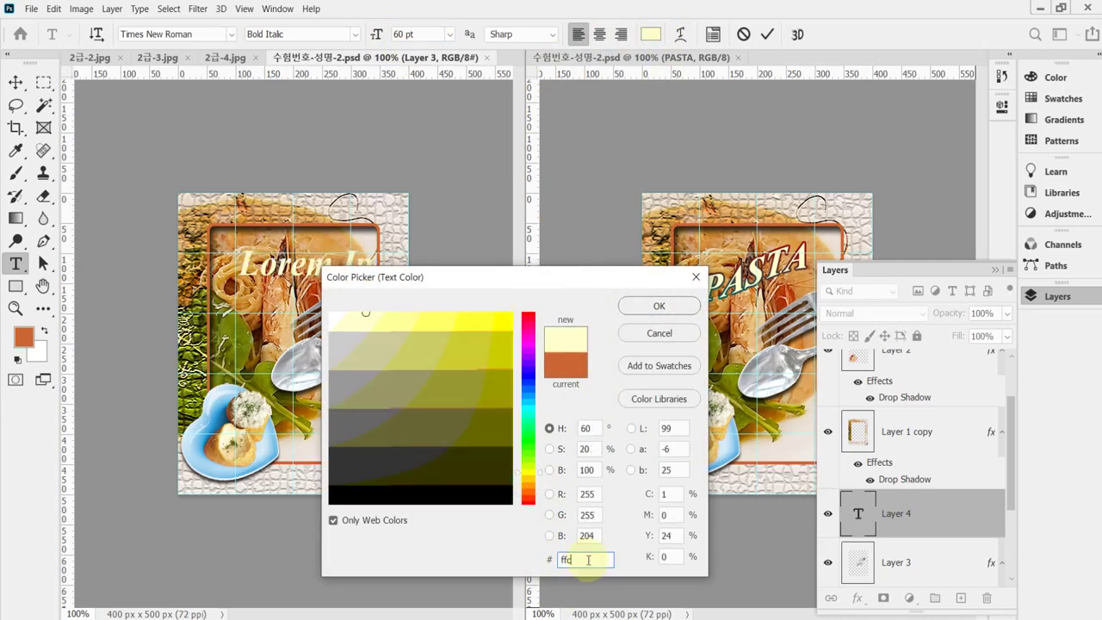
{"action": "key", "text": "Return"}
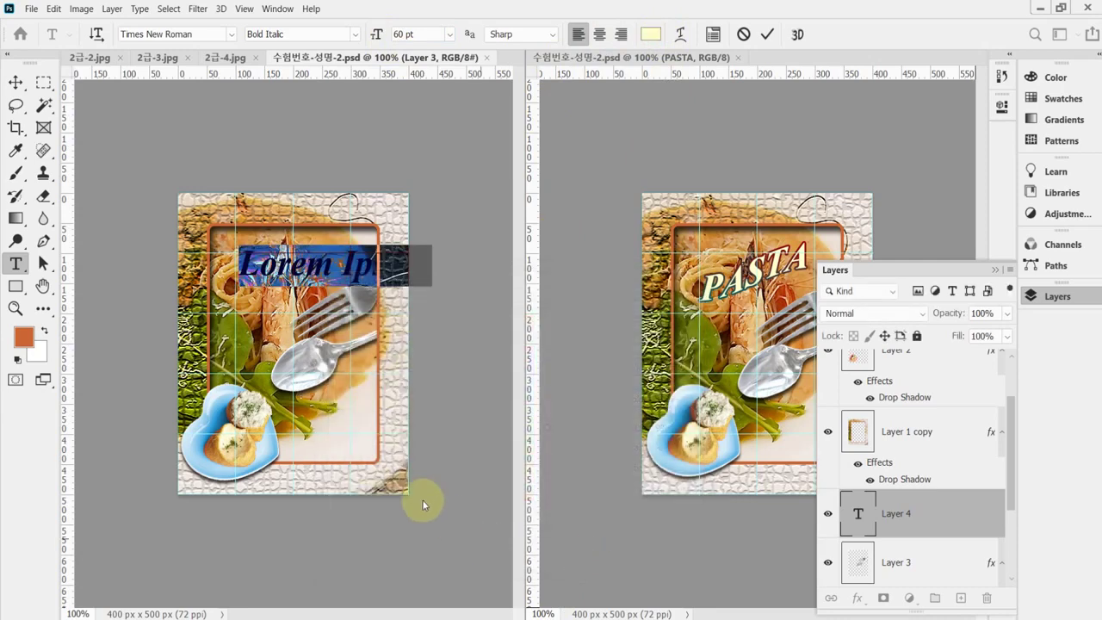
{"action": "key", "text": "ctrl+v"}
{"action": "left_click_drag", "start_coordinate": [380, 368], "coordinate": [342, 381]}
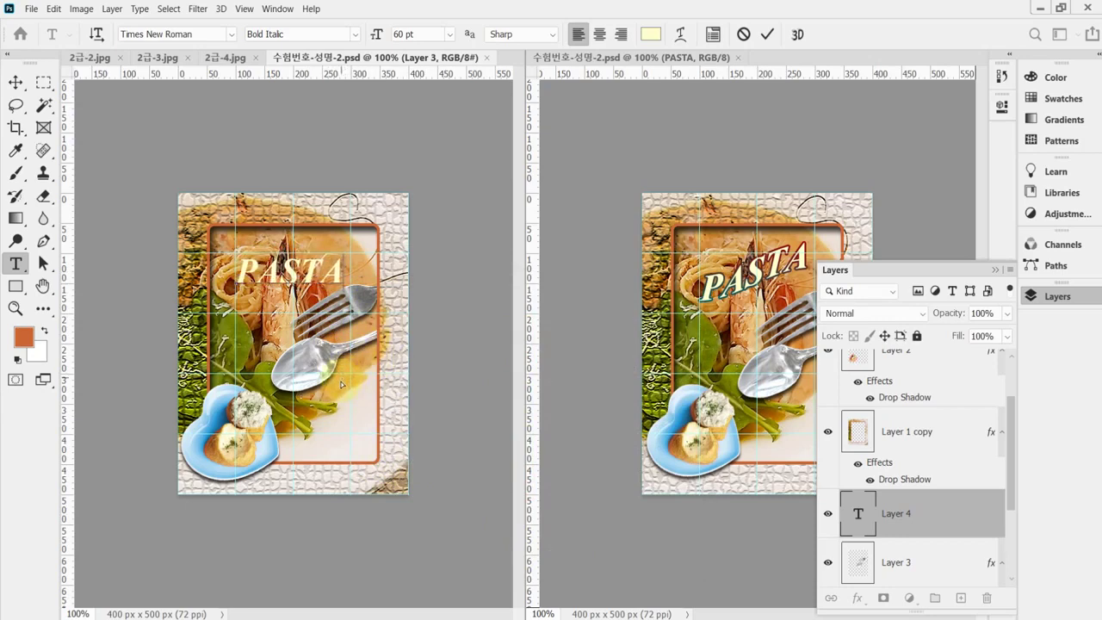
Warp the PASTA text with the horizontal Rise style and a bend of 40%
{"action": "left_click", "coordinate": [680, 35]}
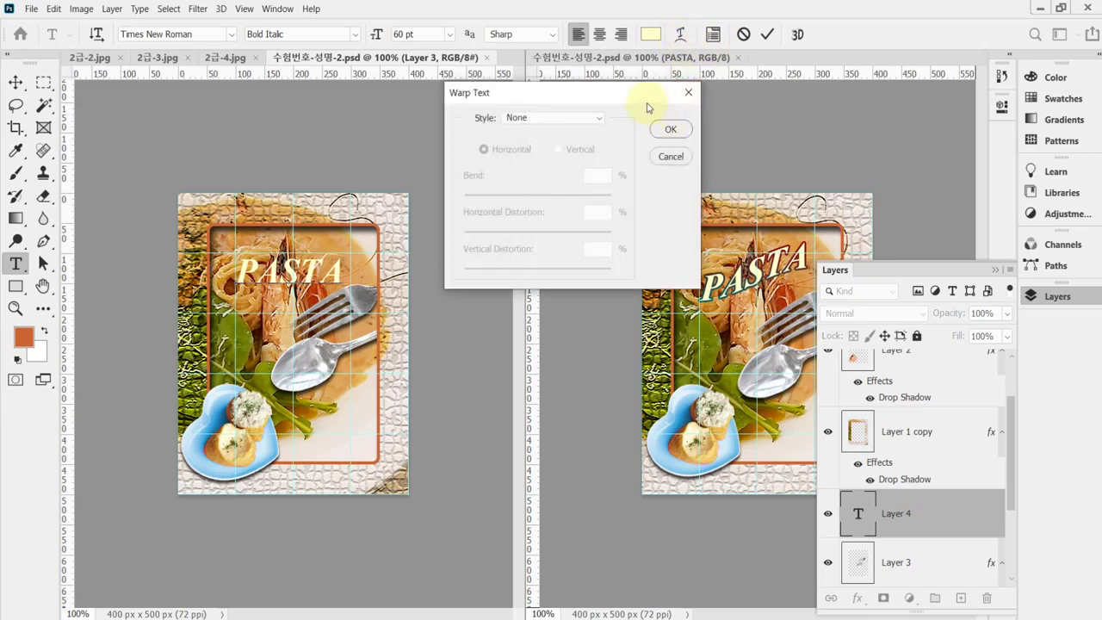
{"action": "left_click", "coordinate": [591, 120]}
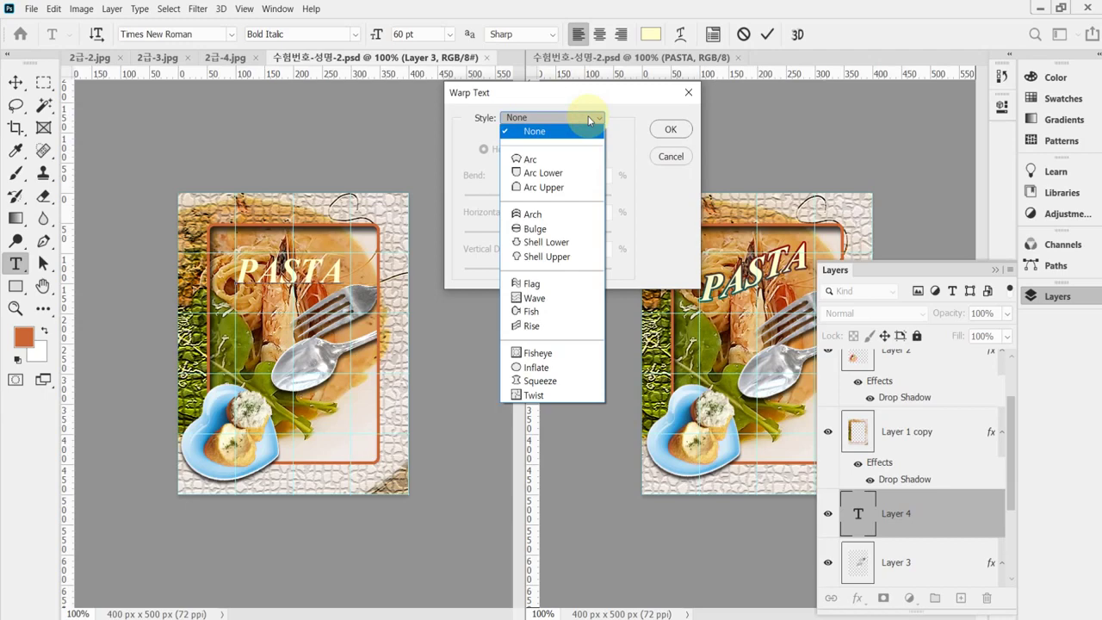
{"action": "left_click", "coordinate": [568, 327]}
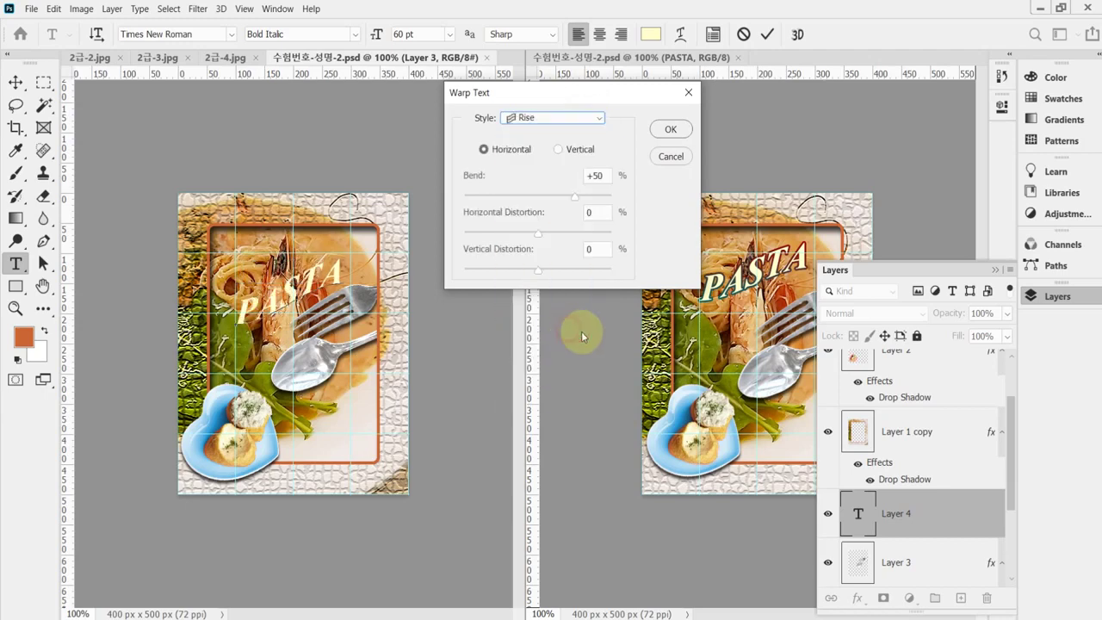
{"action": "left_click", "coordinate": [598, 176]}
{"action": "type", "text": "40"}
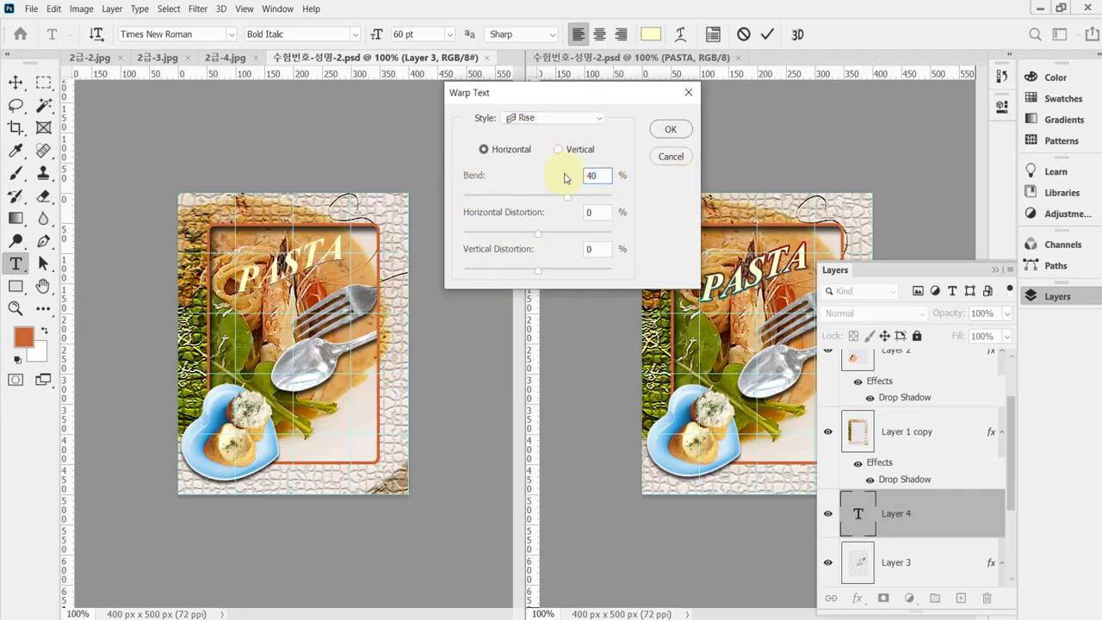
{"action": "left_click", "coordinate": [670, 127]}
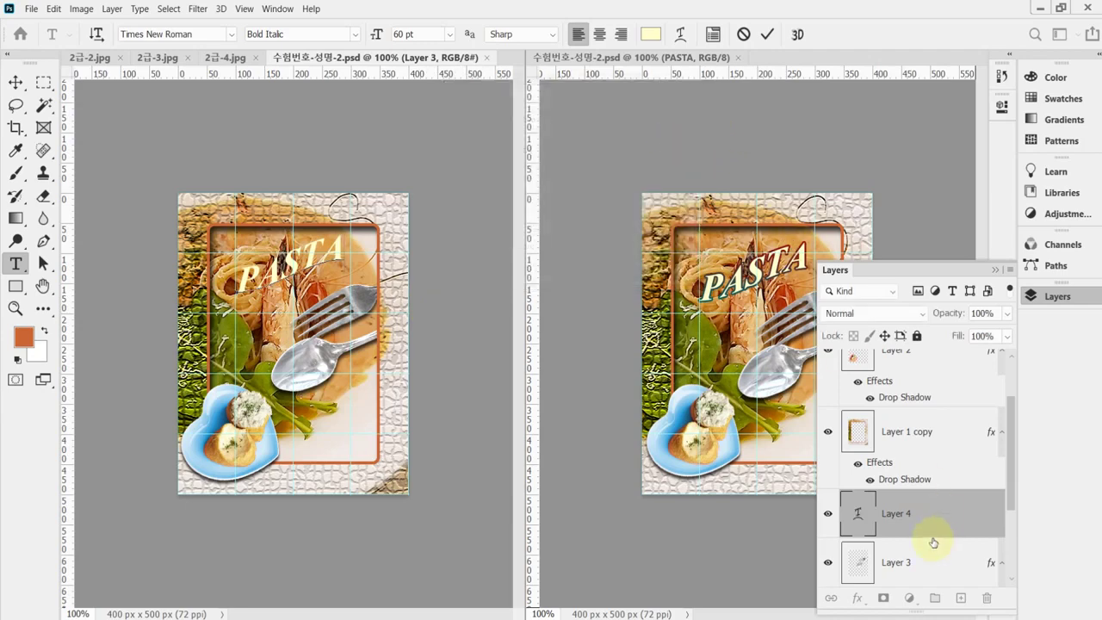
Add a 3 px outside Stroke with a gradient fill type to the PASTA text layer
{"action": "left_click", "coordinate": [858, 598]}
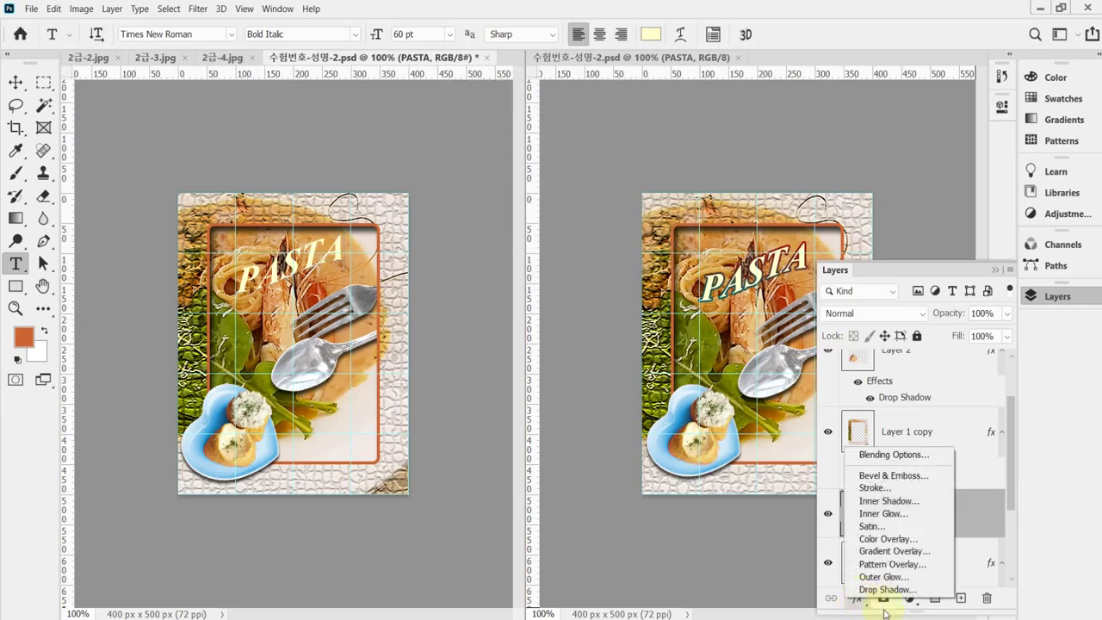
{"action": "left_click", "coordinate": [874, 487]}
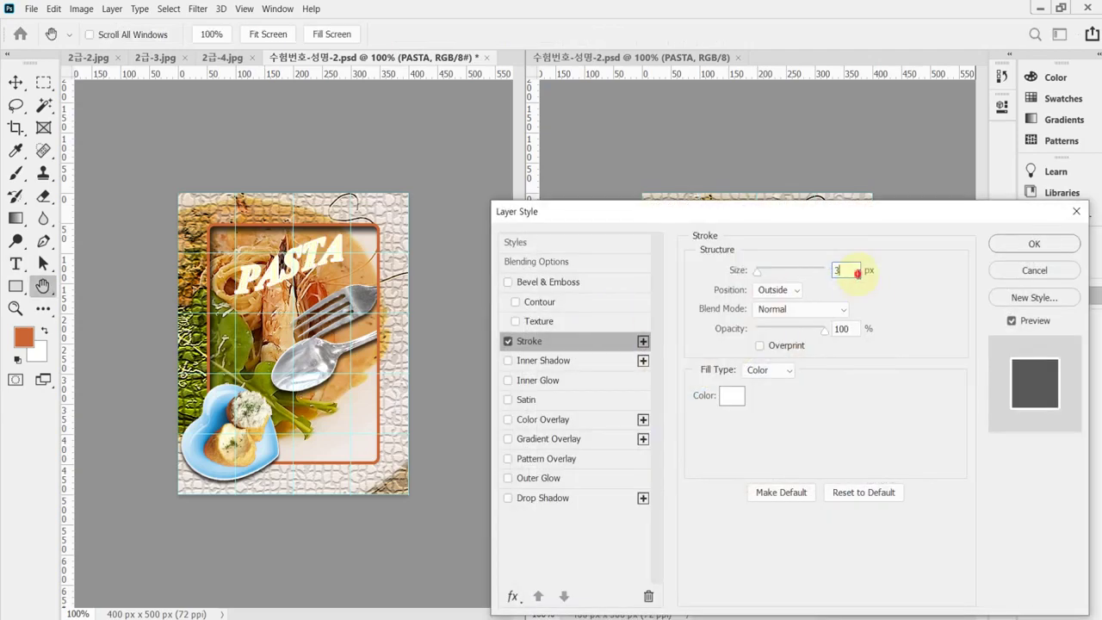
{"action": "left_click", "coordinate": [859, 272]}
{"action": "left_click", "coordinate": [763, 372]}
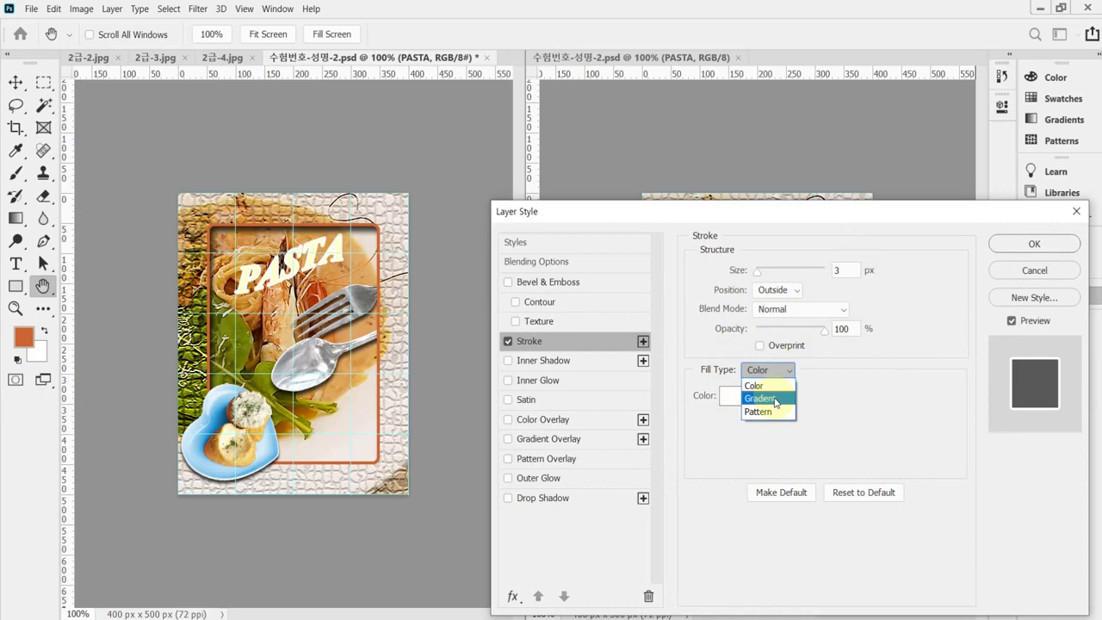
{"action": "left_click", "coordinate": [775, 401]}
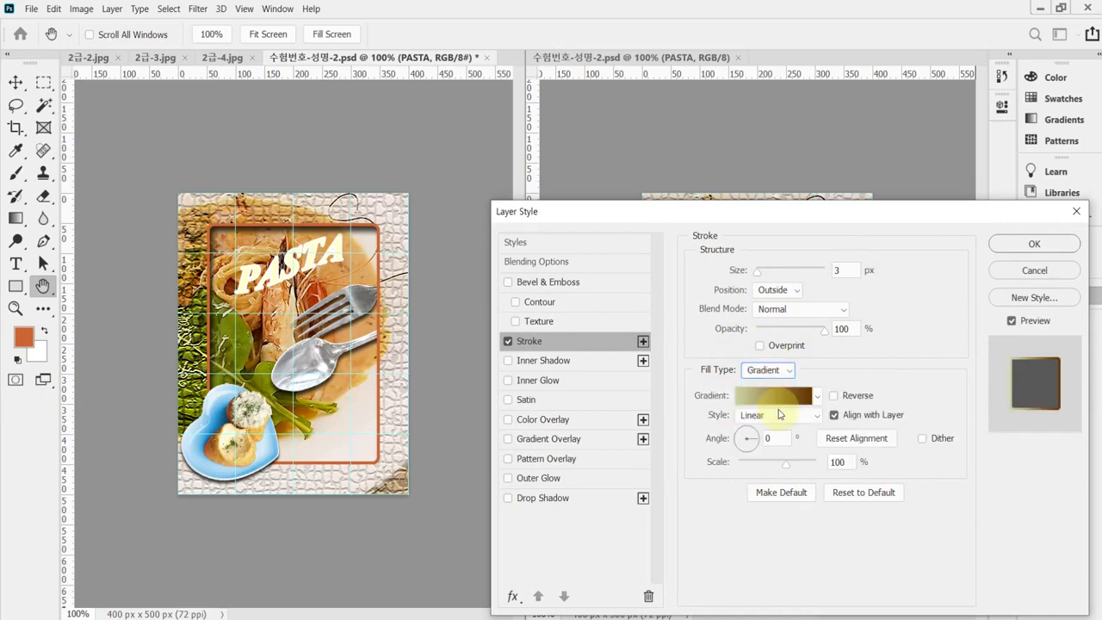
Set the stroke gradient's start colour to 006666 and its end colour to 990000
{"action": "left_click", "coordinate": [768, 398]}
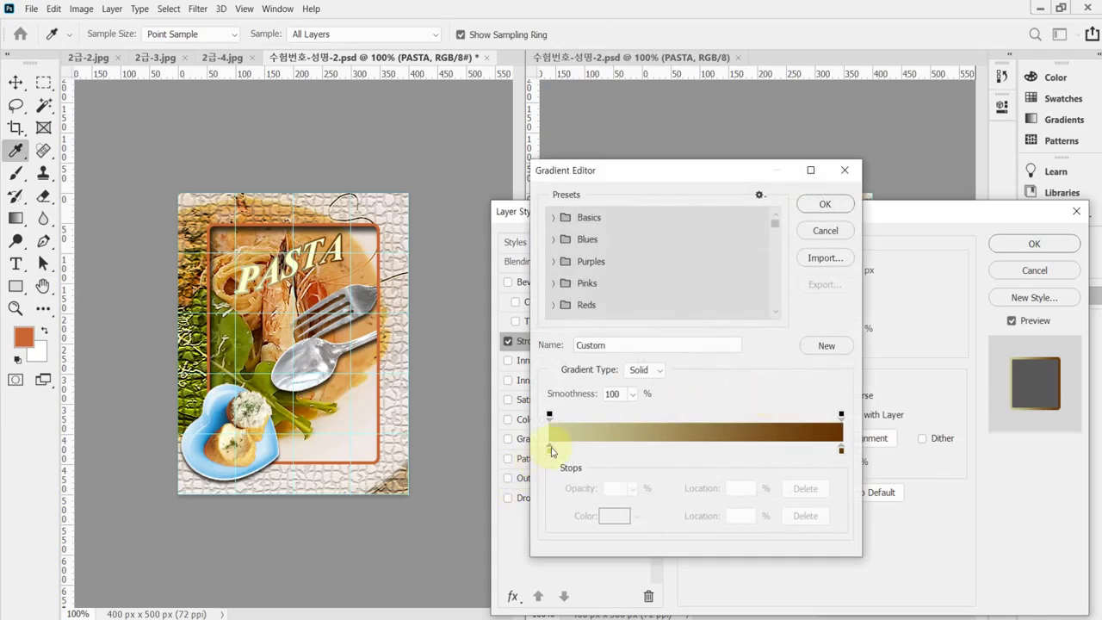
{"action": "left_click", "coordinate": [550, 449]}
{"action": "double_click", "coordinate": [550, 448]}
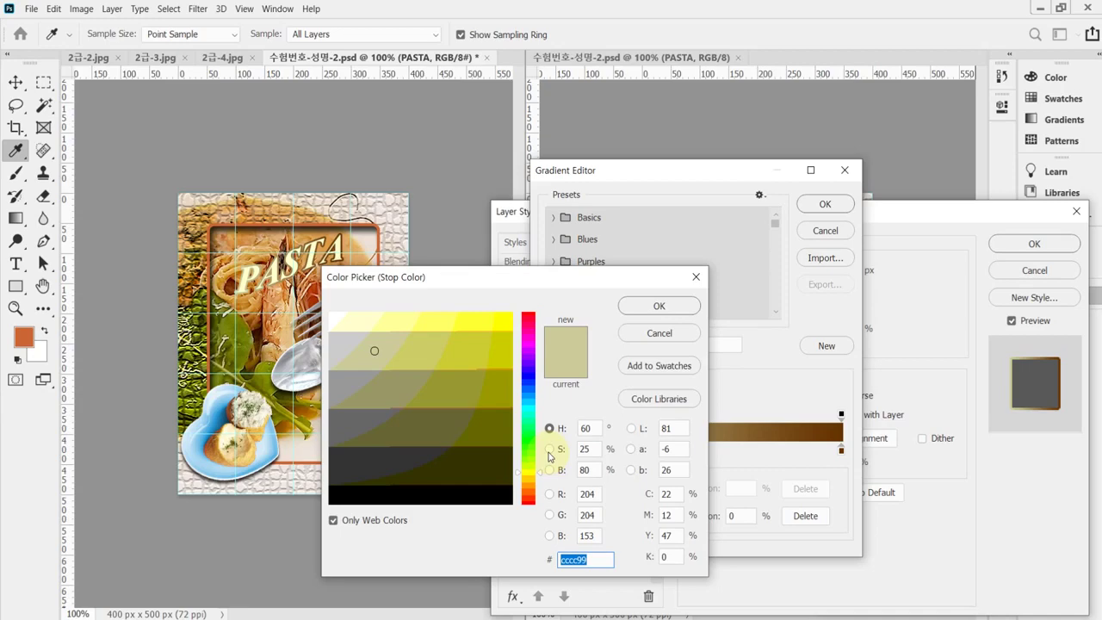
{"action": "type", "text": "006666"}
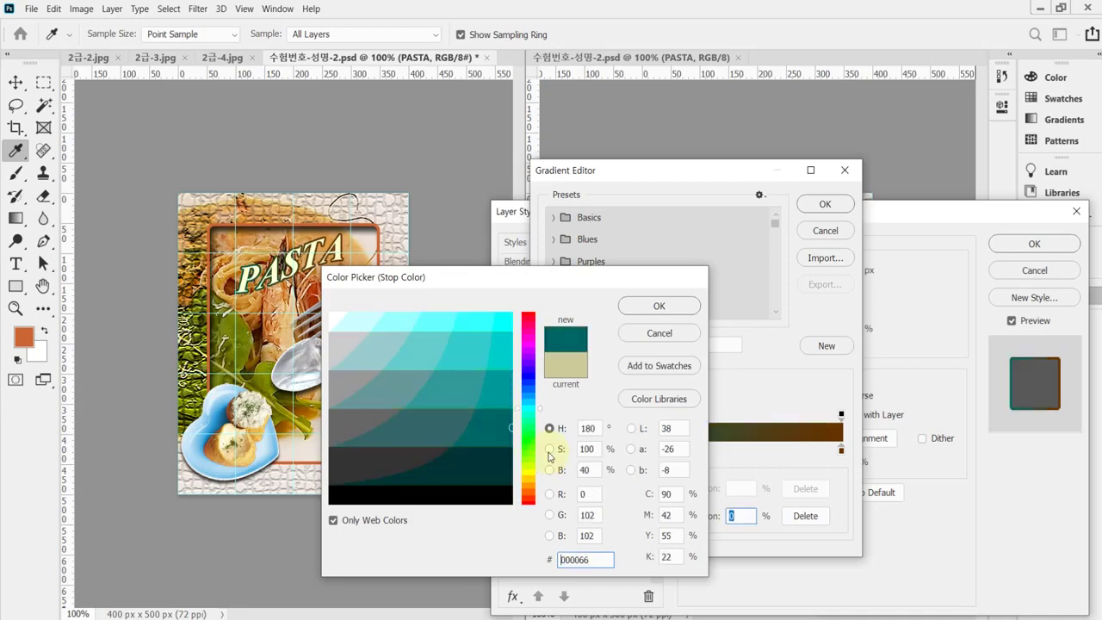
{"action": "key", "text": "Return"}
{"action": "left_click", "coordinate": [842, 449]}
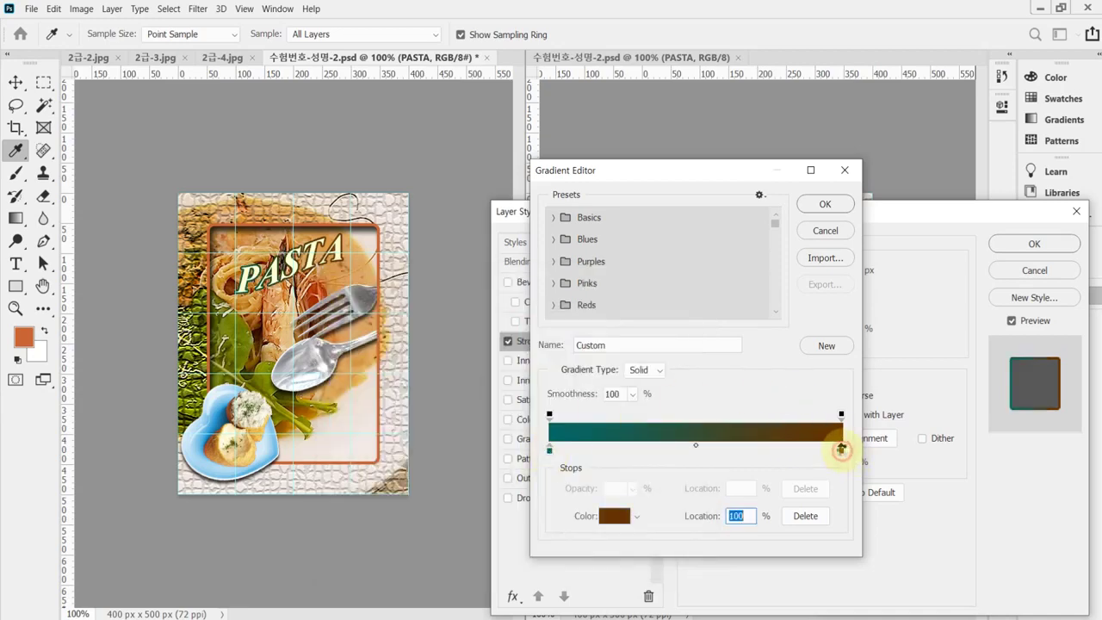
{"action": "double_click", "coordinate": [841, 448]}
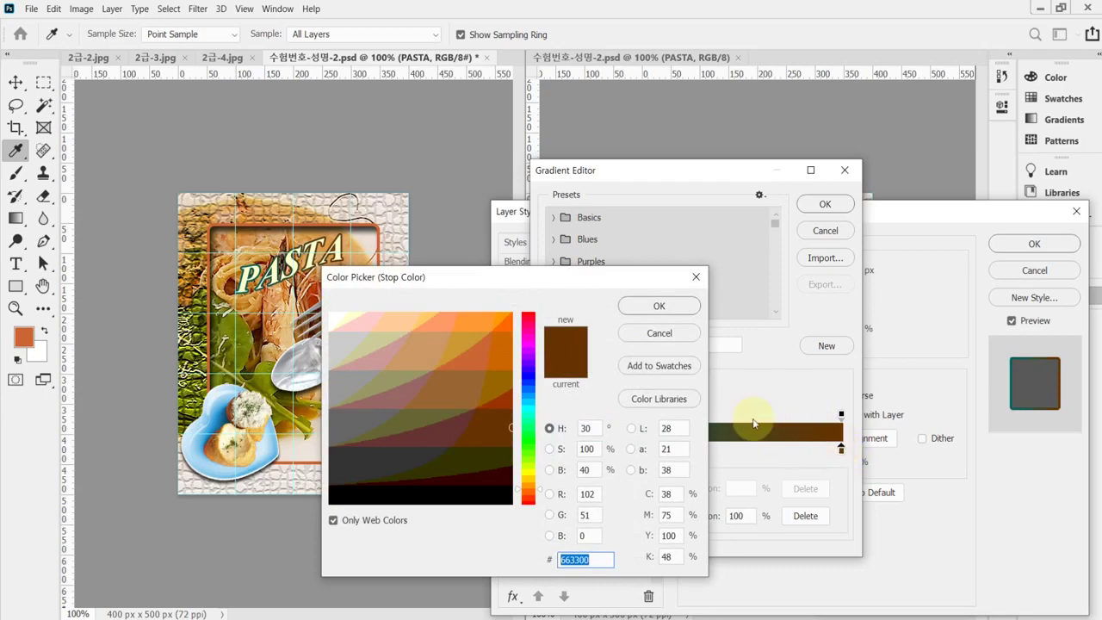
{"action": "type", "text": "990000"}
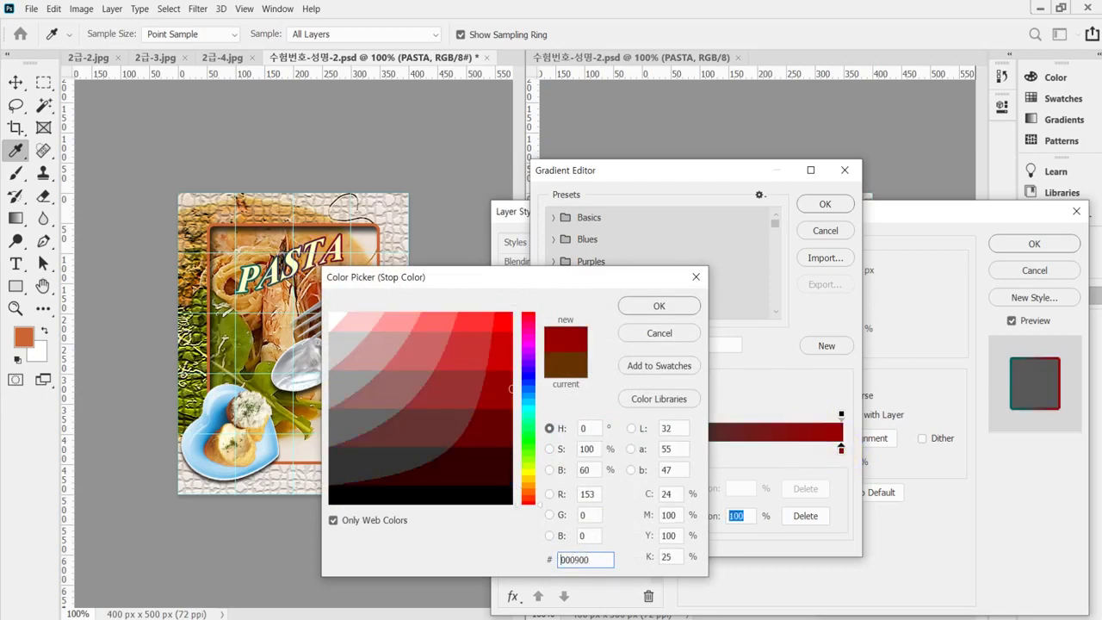
{"action": "key", "text": "Return"}
{"action": "left_click", "coordinate": [825, 205]}
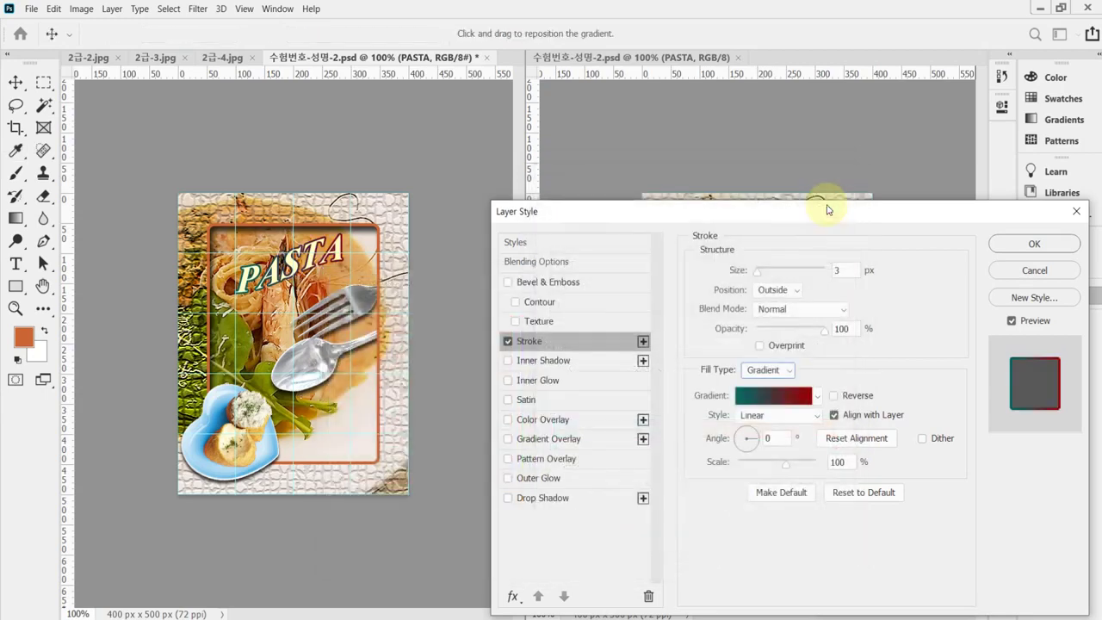
Set the stroke gradient's angle to 90° and apply the layer style to the PASTA text
{"action": "left_click_drag", "start_coordinate": [787, 215], "coordinate": [746, 340]}
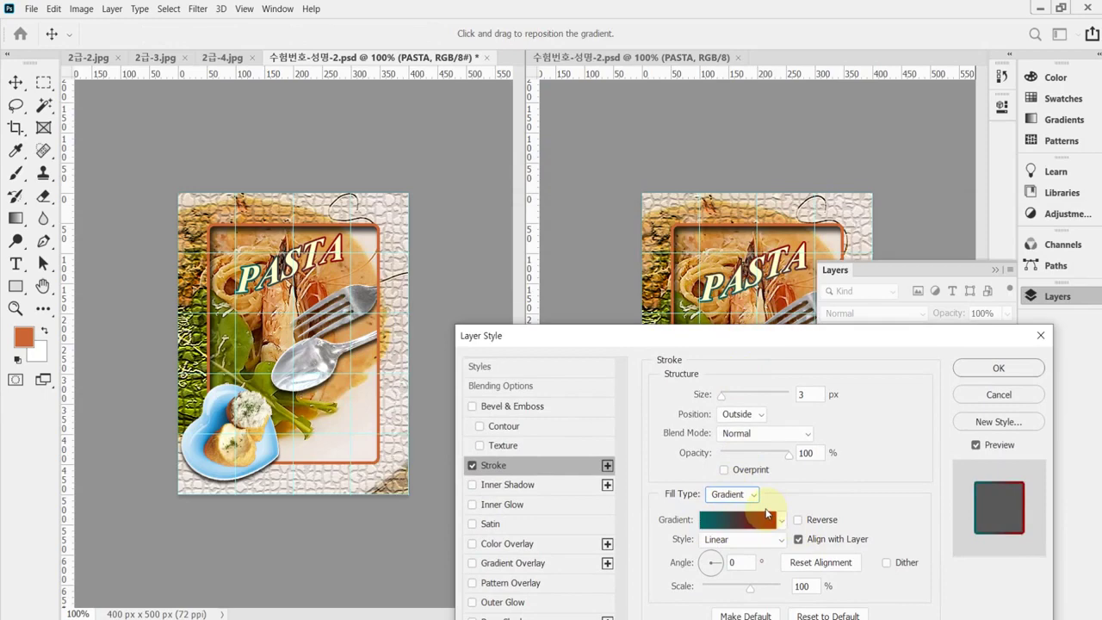
{"action": "double_click", "coordinate": [739, 562]}
{"action": "type", "text": "90"}
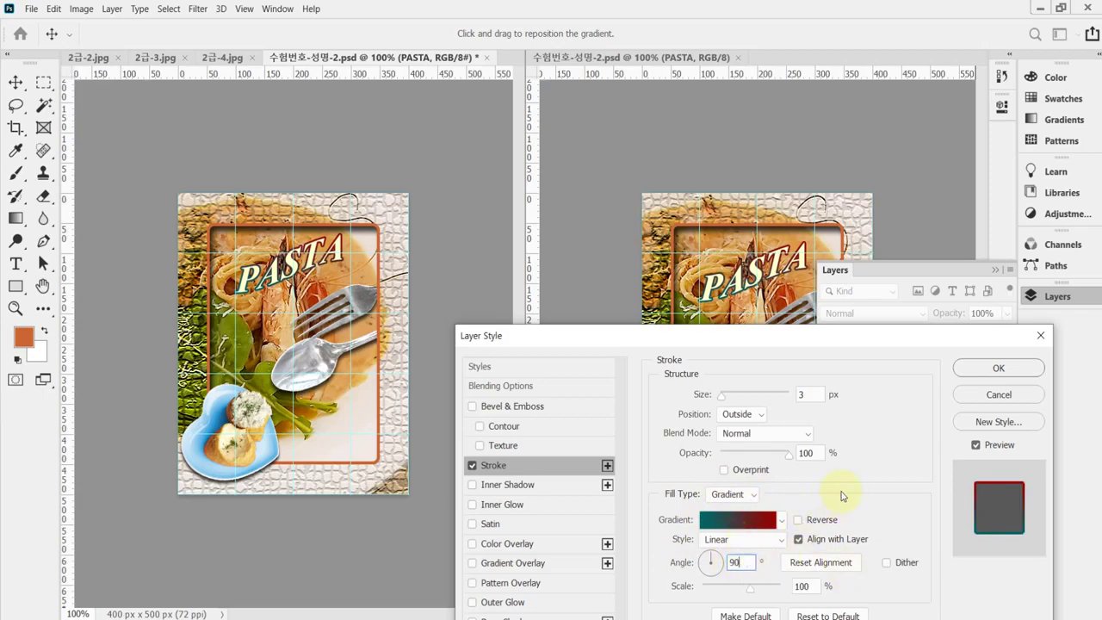
{"action": "left_click", "coordinate": [992, 372]}
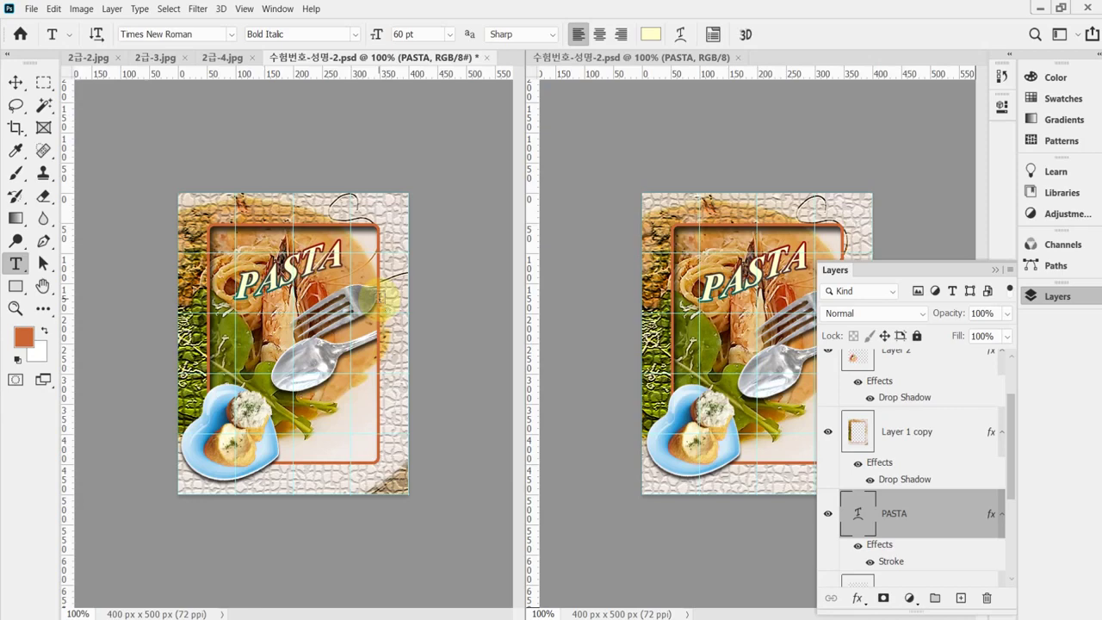
Hide the guides in the working document and save it
{"action": "key", "text": "ctrl+semicolon"}
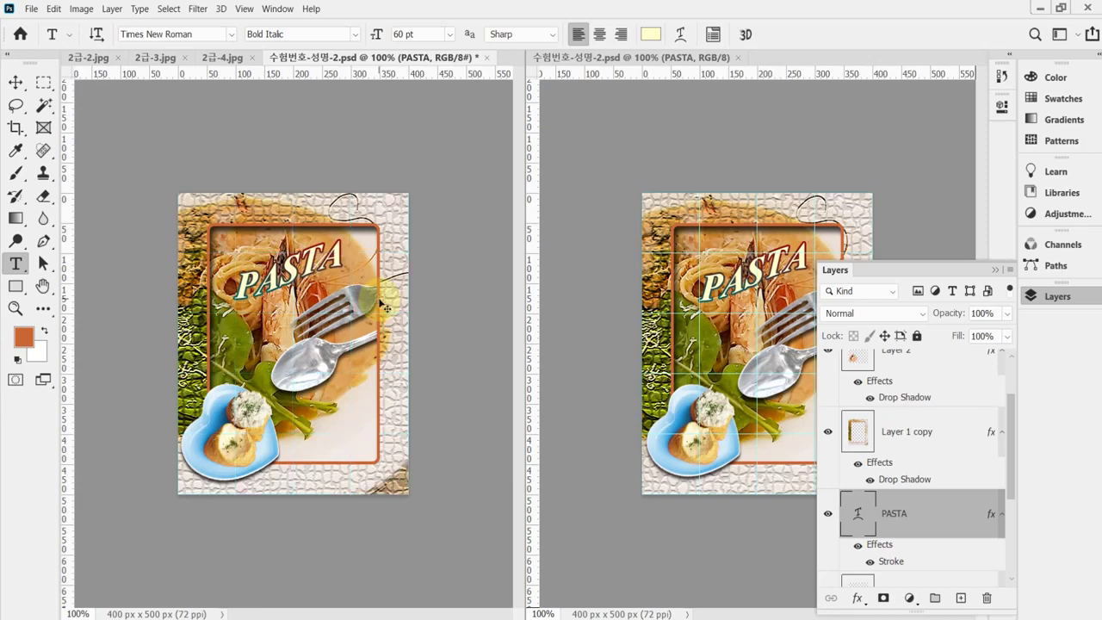
{"action": "key", "text": "ctrl+s"}
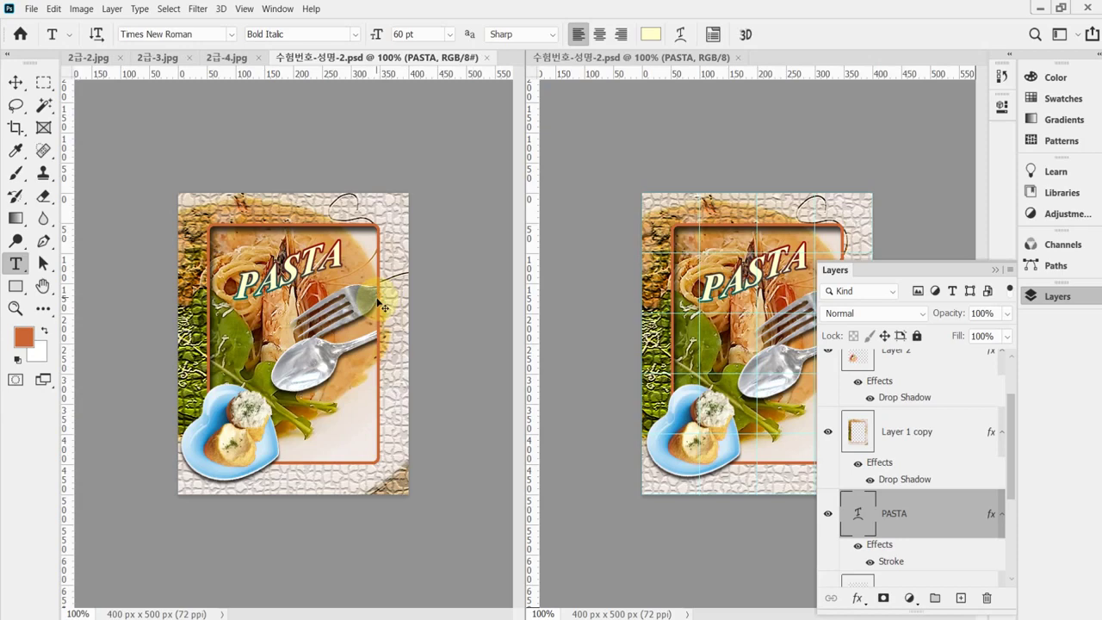
Save the PASTA image as the JPEG 수험번호-성명-2.jpg in the Documents GTQ folder with quality 8
{"action": "key", "text": "ctrl+shift+s"}
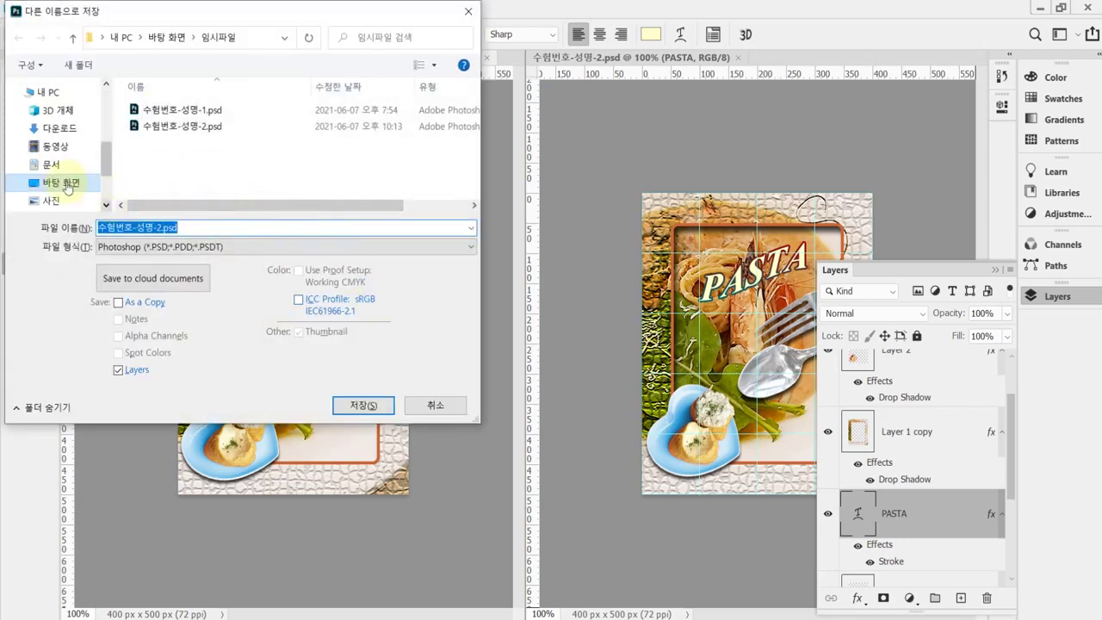
{"action": "left_click", "coordinate": [47, 92]}
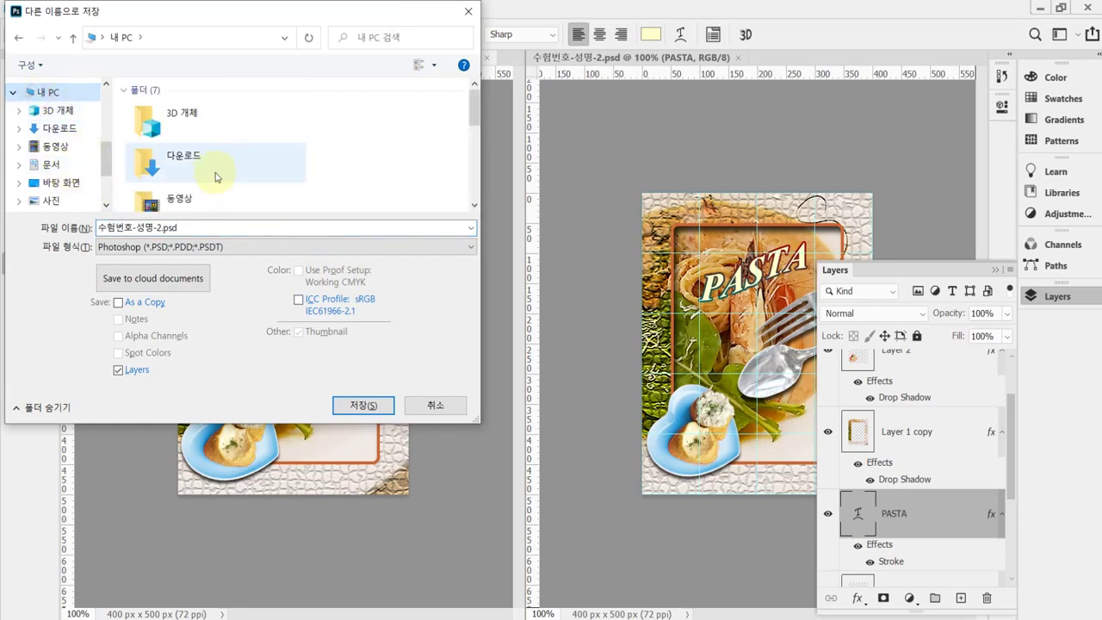
{"action": "scroll", "coordinate": [211, 181], "scroll_direction": "down", "scroll_amount": 6}
{"action": "scroll", "coordinate": [194, 179], "scroll_direction": "up", "scroll_amount": 6}
{"action": "left_click", "coordinate": [39, 163]}
{"action": "scroll", "coordinate": [236, 174], "scroll_direction": "down", "scroll_amount": 1}
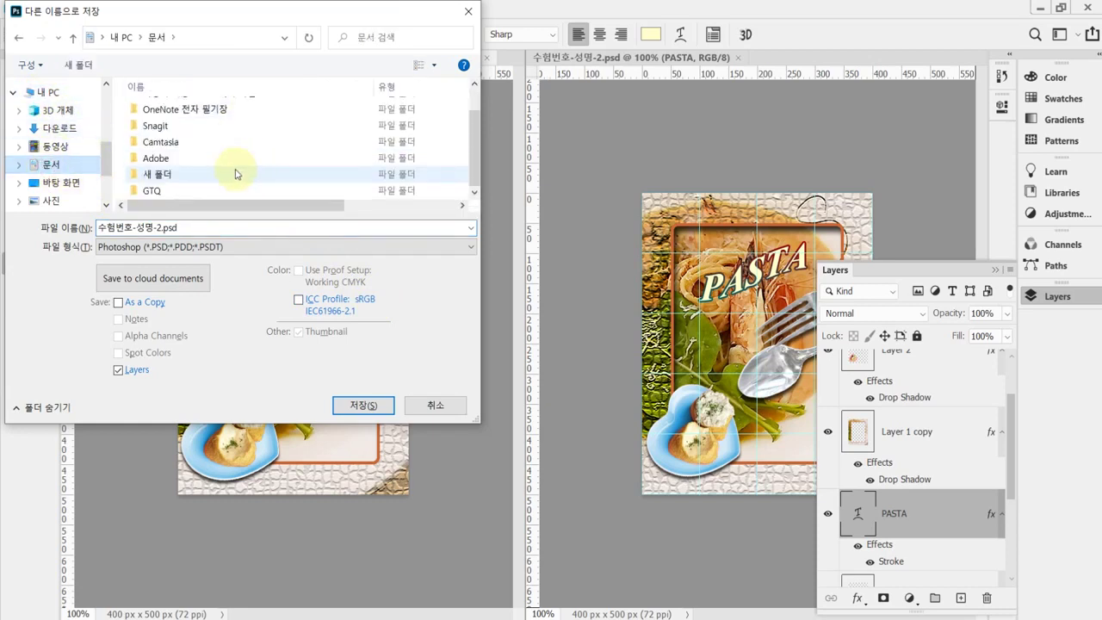
{"action": "double_click", "coordinate": [160, 191]}
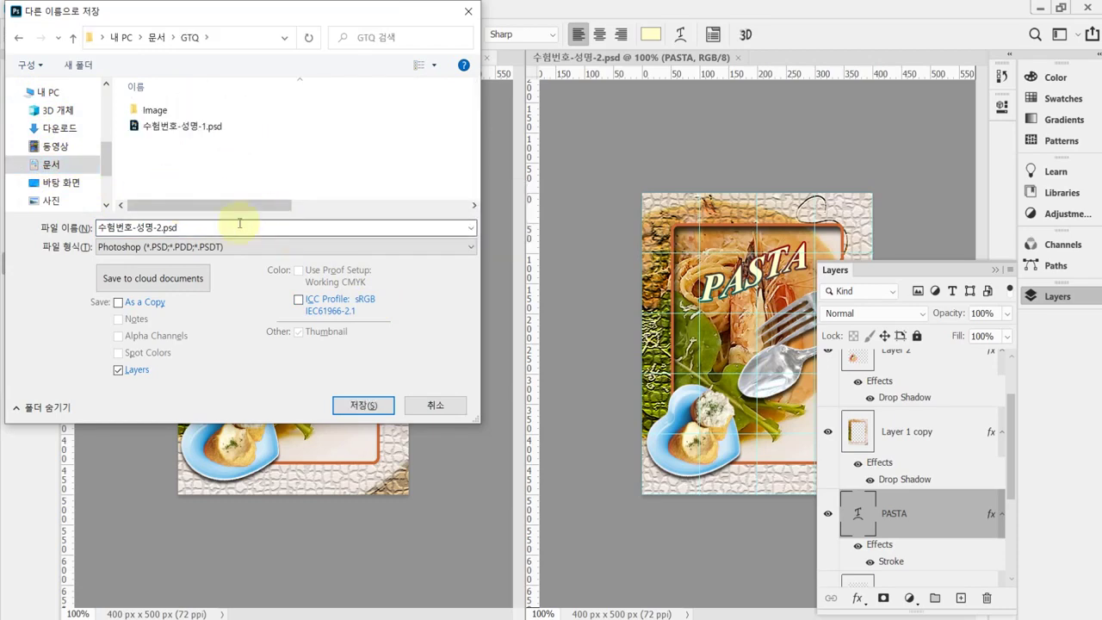
{"action": "left_click", "coordinate": [159, 248]}
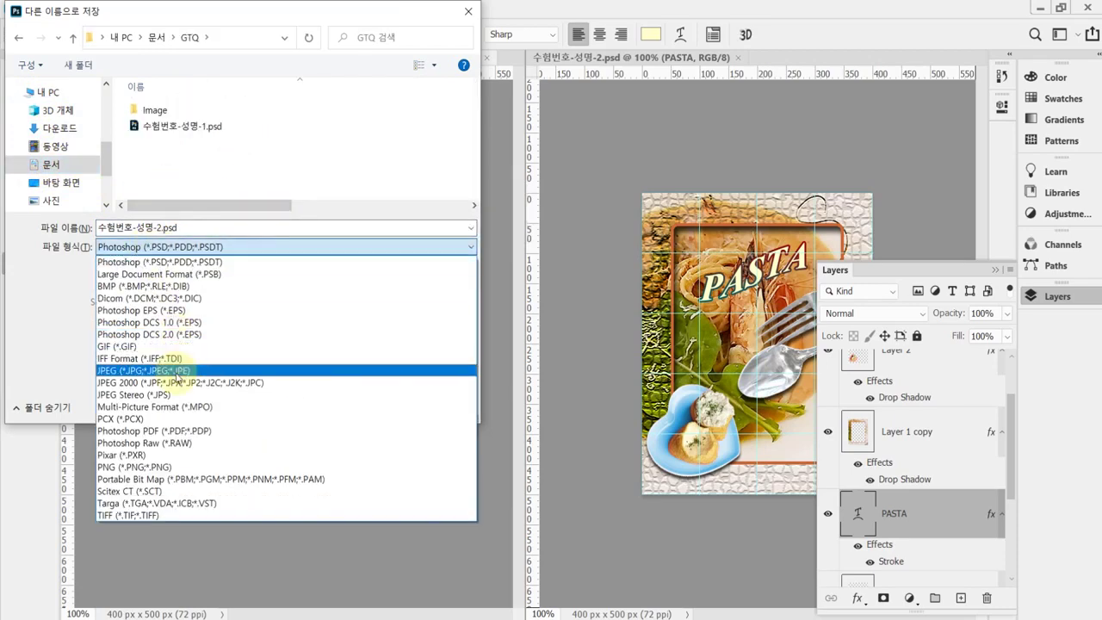
{"action": "left_click", "coordinate": [178, 372]}
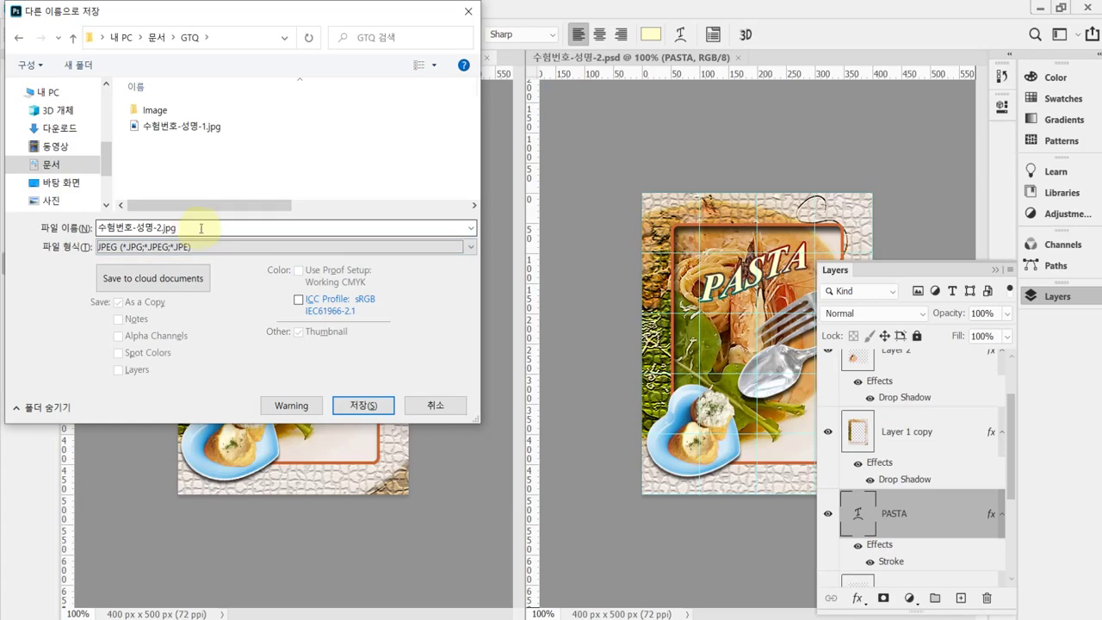
{"action": "left_click", "coordinate": [365, 405]}
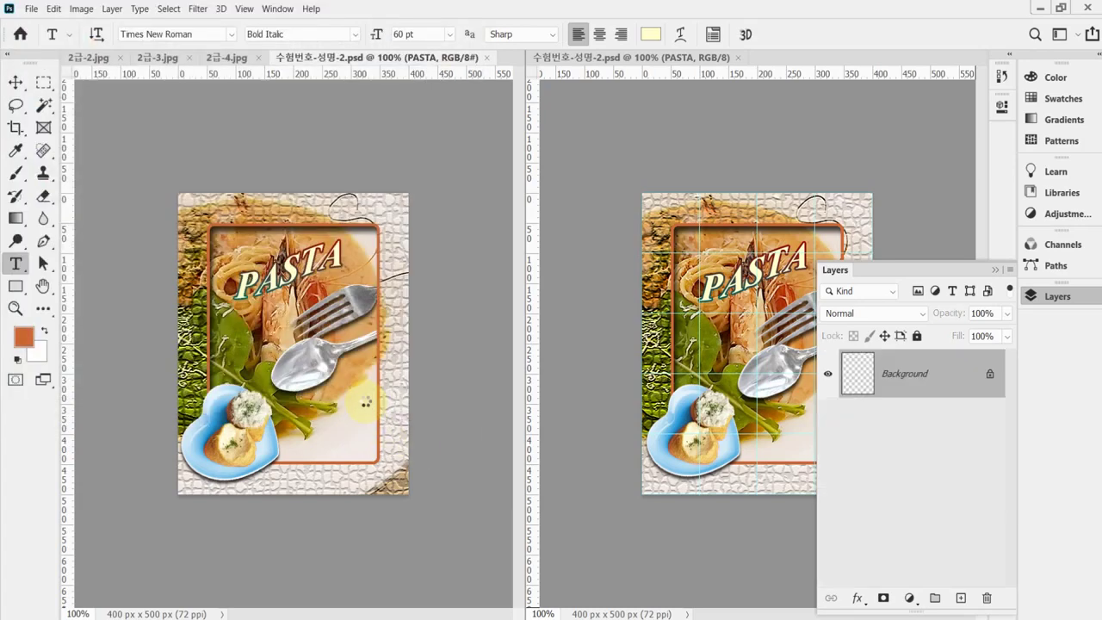
{"action": "type", "text": "8"}
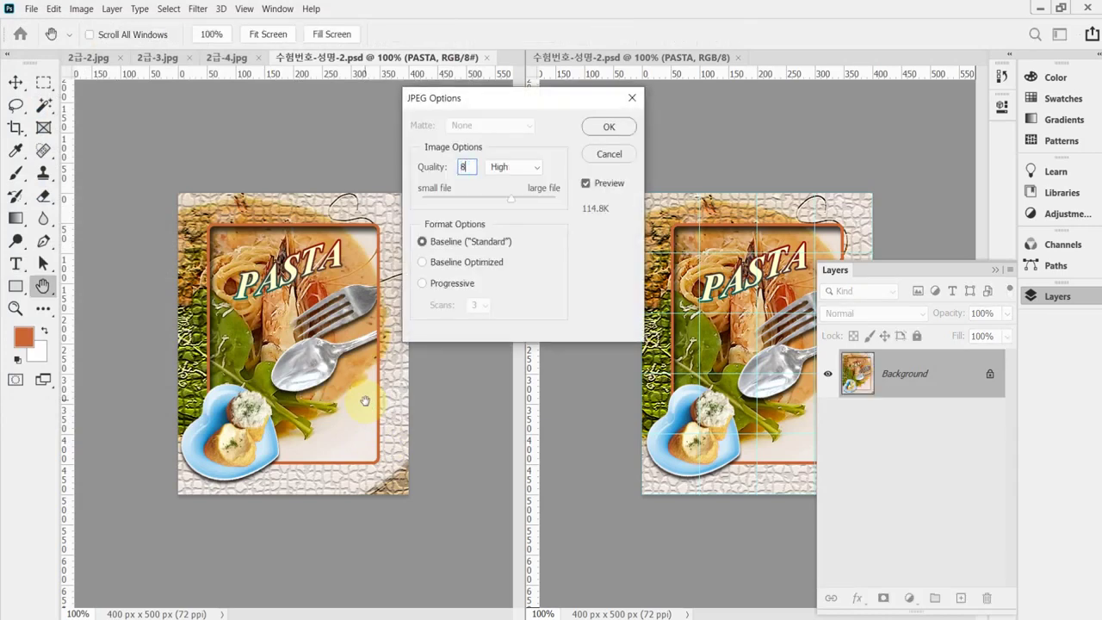
{"action": "key", "text": "Return"}
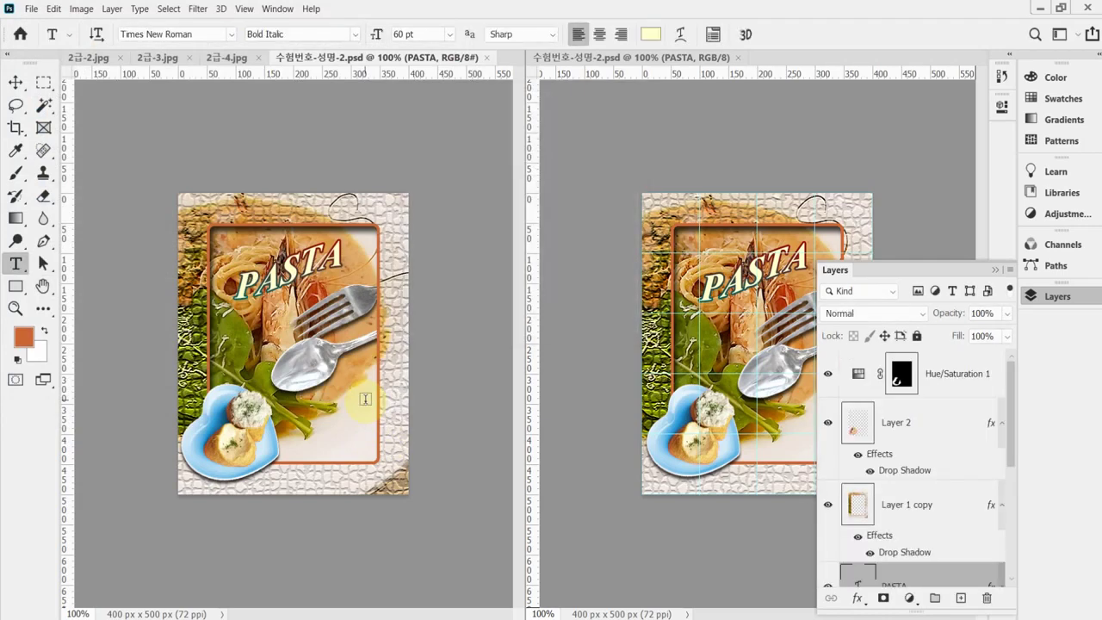
Resize the PASTA image to a width of 40 pixels with proportions linked
{"action": "left_click", "coordinate": [81, 8]}
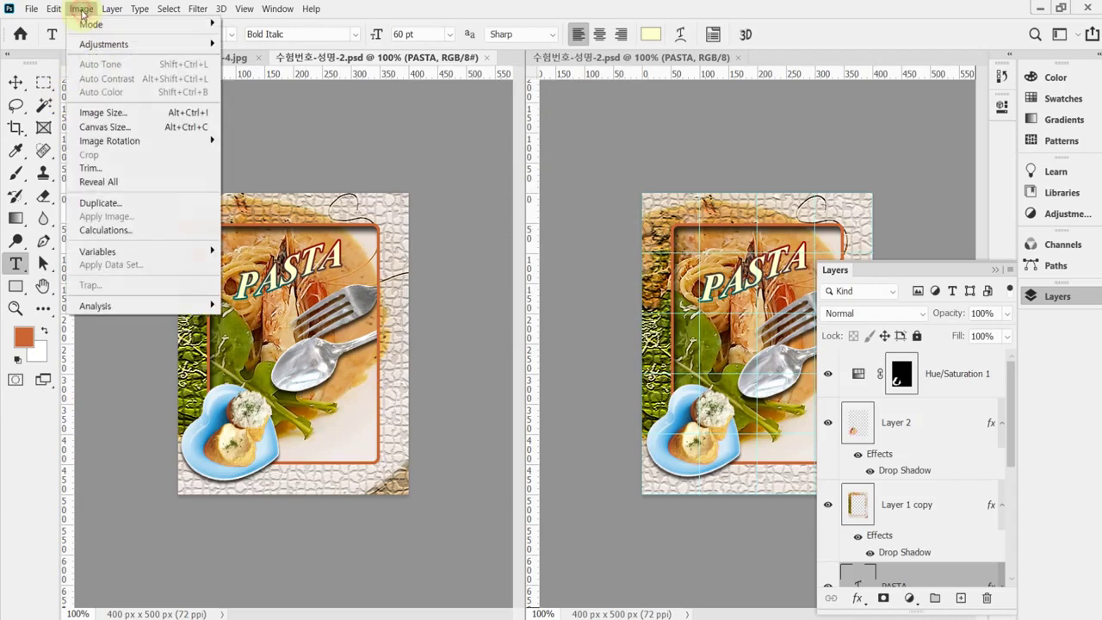
{"action": "left_click", "coordinate": [113, 113]}
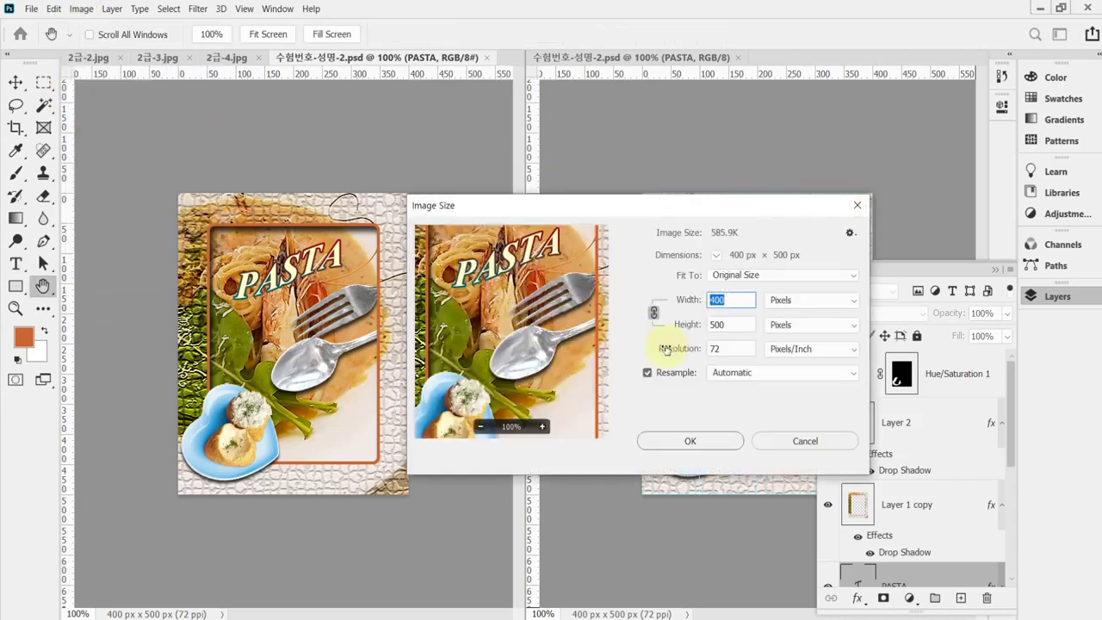
{"action": "type", "text": "40"}
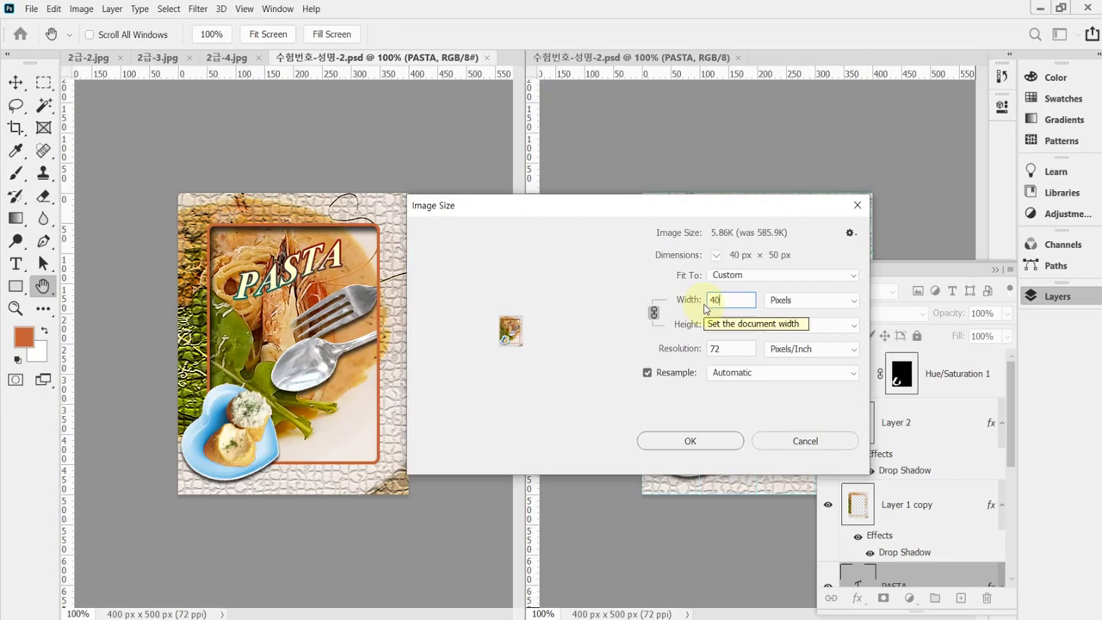
{"action": "key", "text": "Return"}
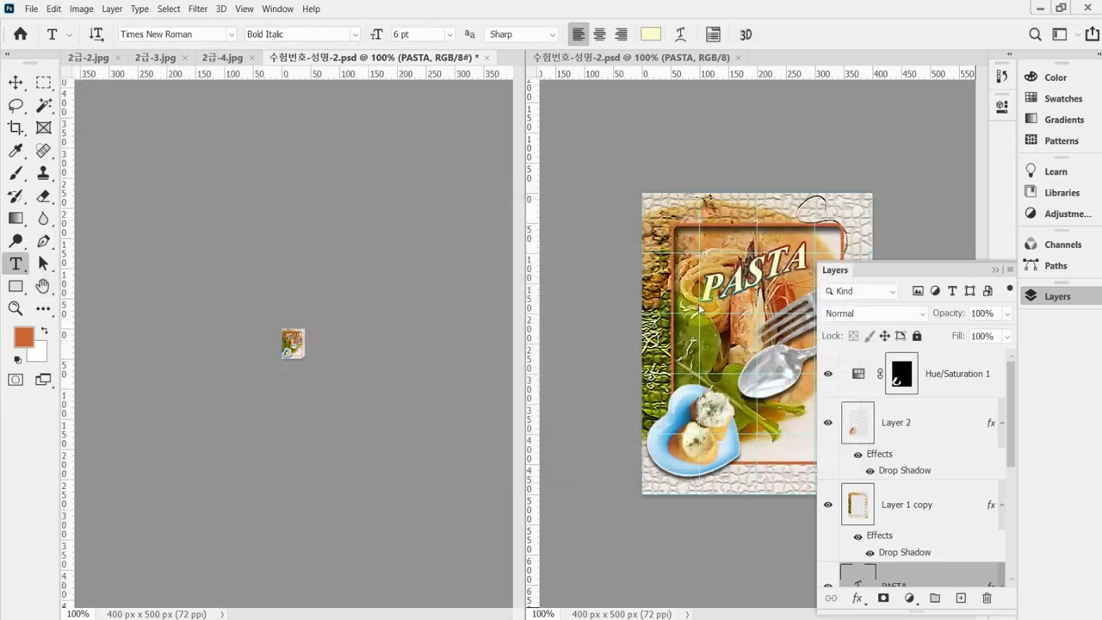
Save the reduced PASTA image in Photoshop format as 수험번호-성명-2.psd in the Documents GTQ folder
{"action": "key", "text": "ctrl+shift+s"}
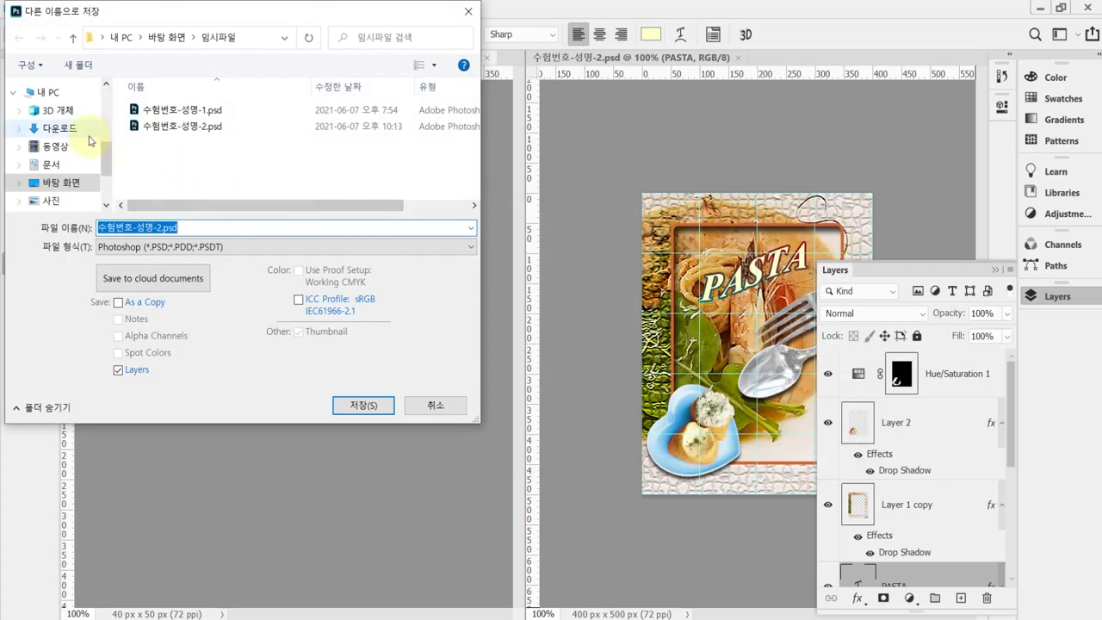
{"action": "left_click", "coordinate": [49, 91]}
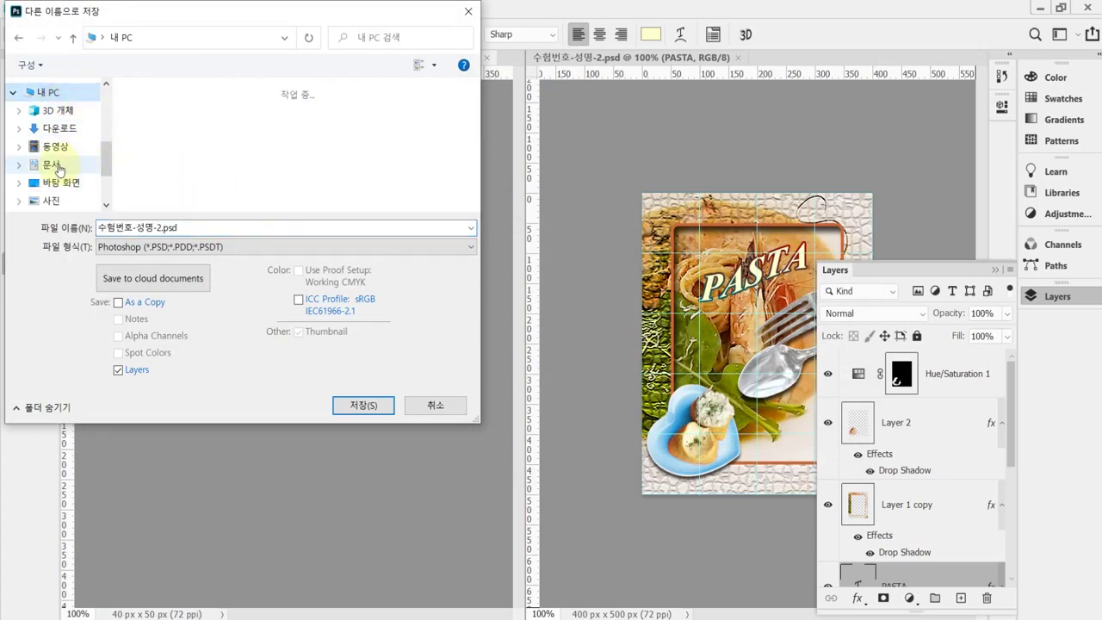
{"action": "left_click", "coordinate": [56, 164]}
{"action": "scroll", "coordinate": [215, 172], "scroll_direction": "down", "scroll_amount": 2}
{"action": "double_click", "coordinate": [172, 195]}
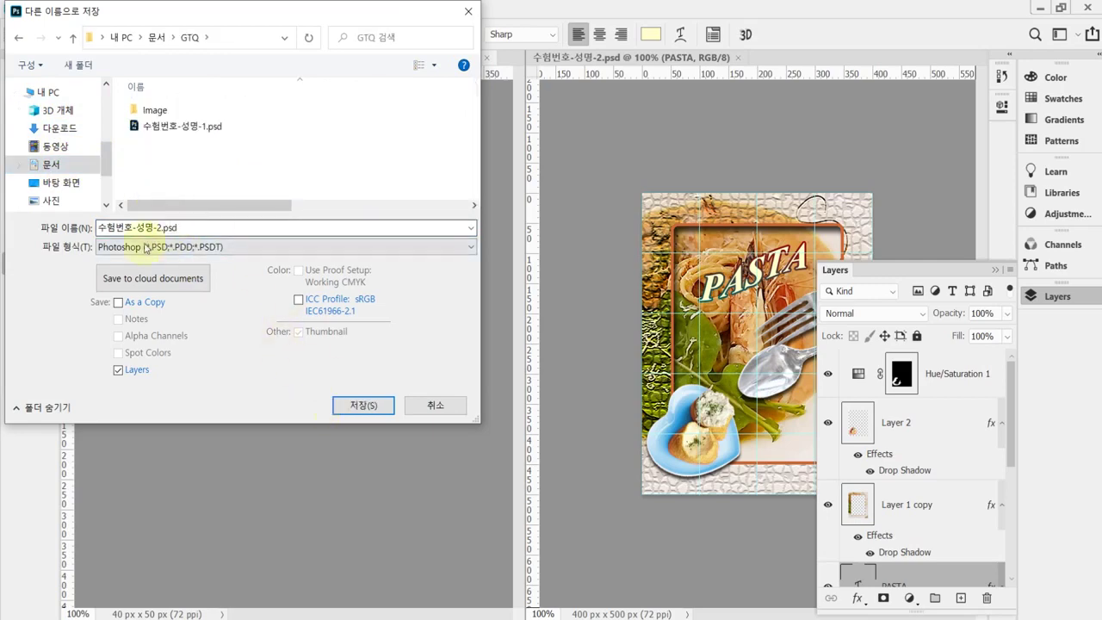
{"action": "left_click", "coordinate": [363, 408]}
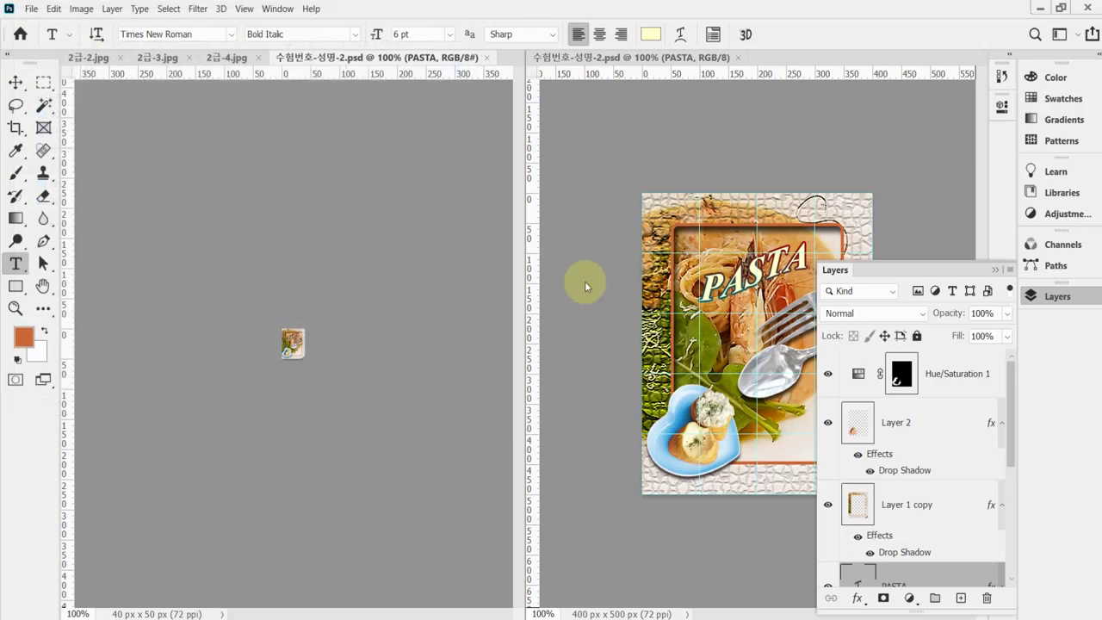
Switch to the exam PDF in Acrobat Reader and examine problem 3's file rules, picture and text effects, and sample output
{"action": "key", "text": "alt+Tab"}
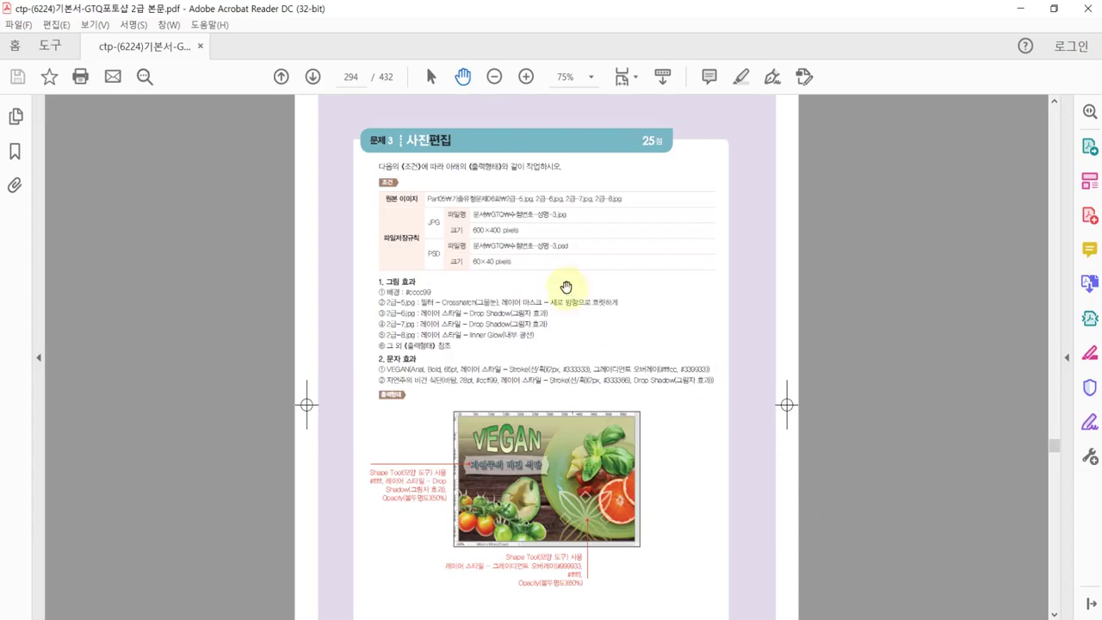
{"action": "scroll", "coordinate": [603, 293], "scroll_direction": "up", "scroll_amount": 2}
{"action": "left_click_drag", "start_coordinate": [730, 230], "coordinate": [707, 337]}
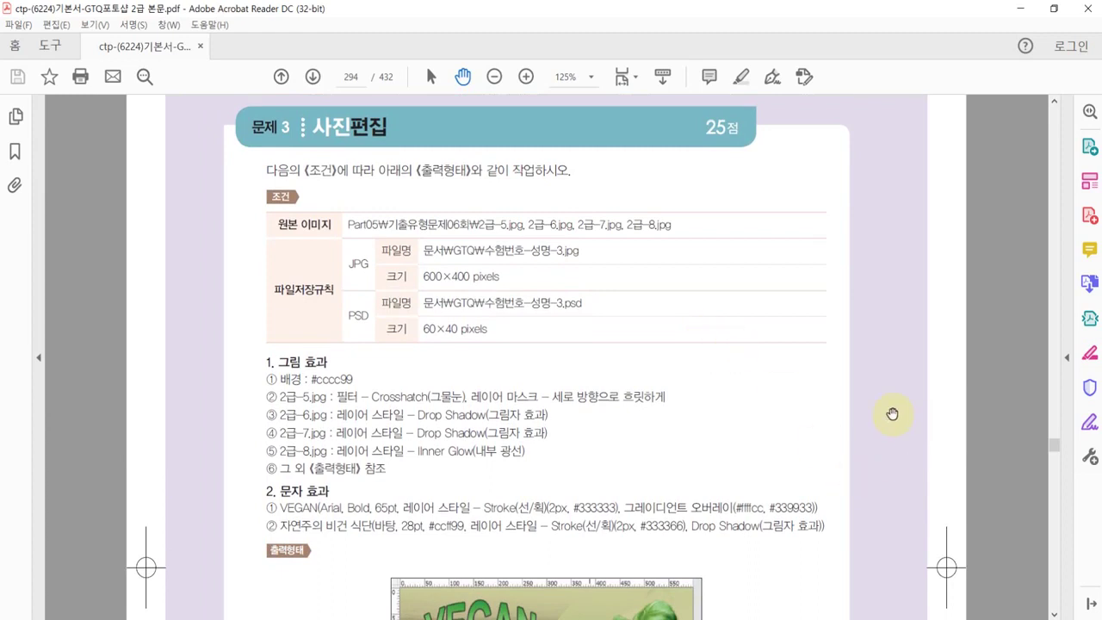
{"action": "left_click_drag", "start_coordinate": [873, 506], "coordinate": [849, 389]}
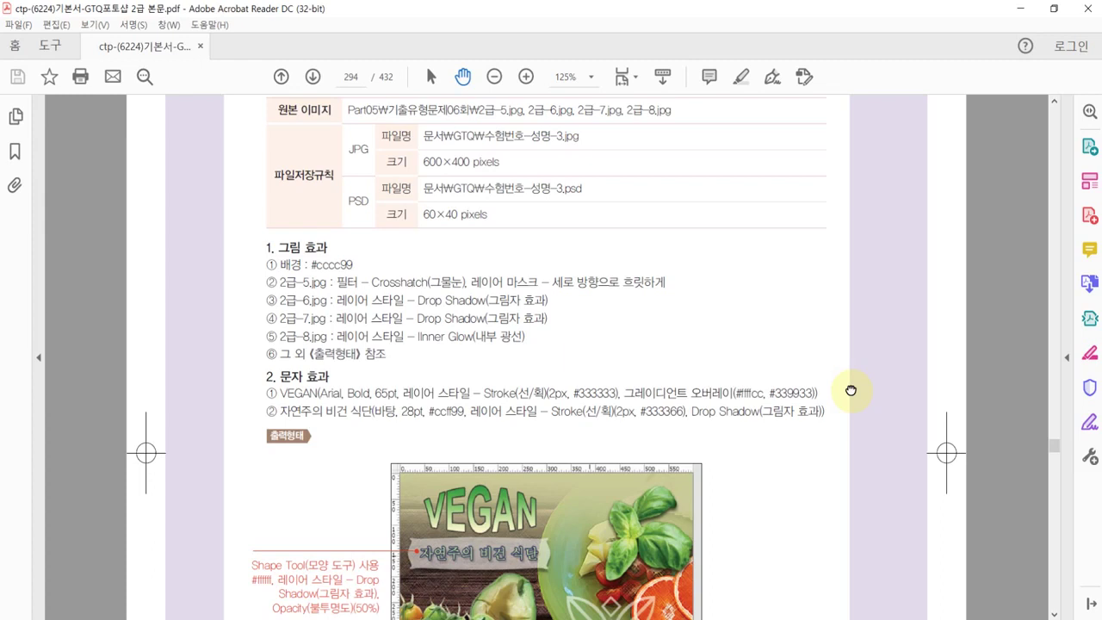
{"action": "left_click_drag", "start_coordinate": [849, 389], "coordinate": [855, 250]}
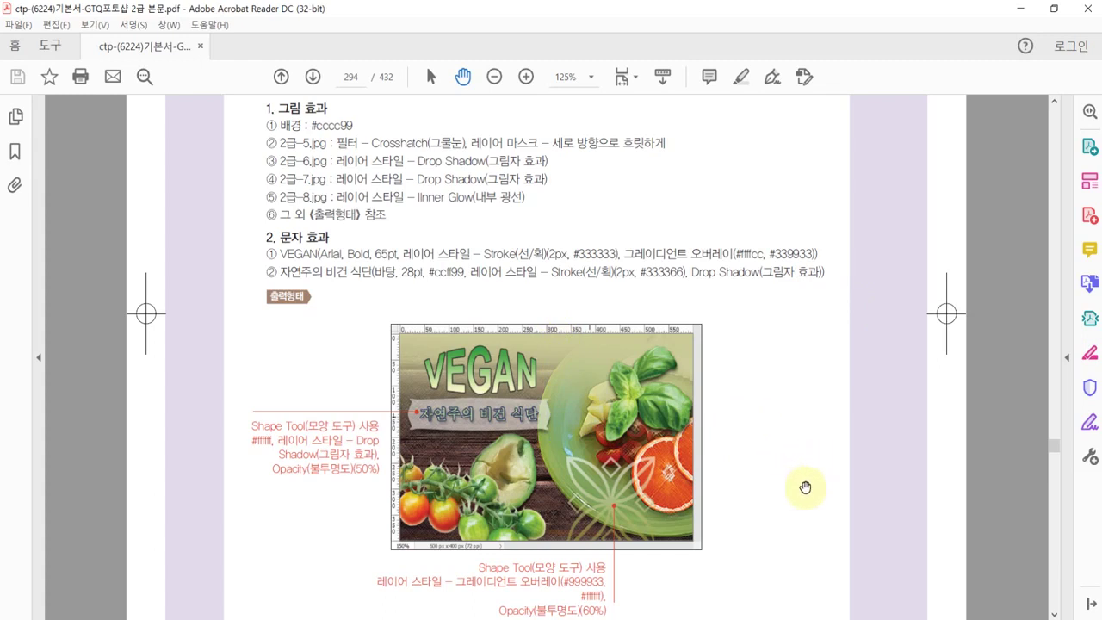
{"action": "left_click_drag", "start_coordinate": [804, 489], "coordinate": [804, 460]}
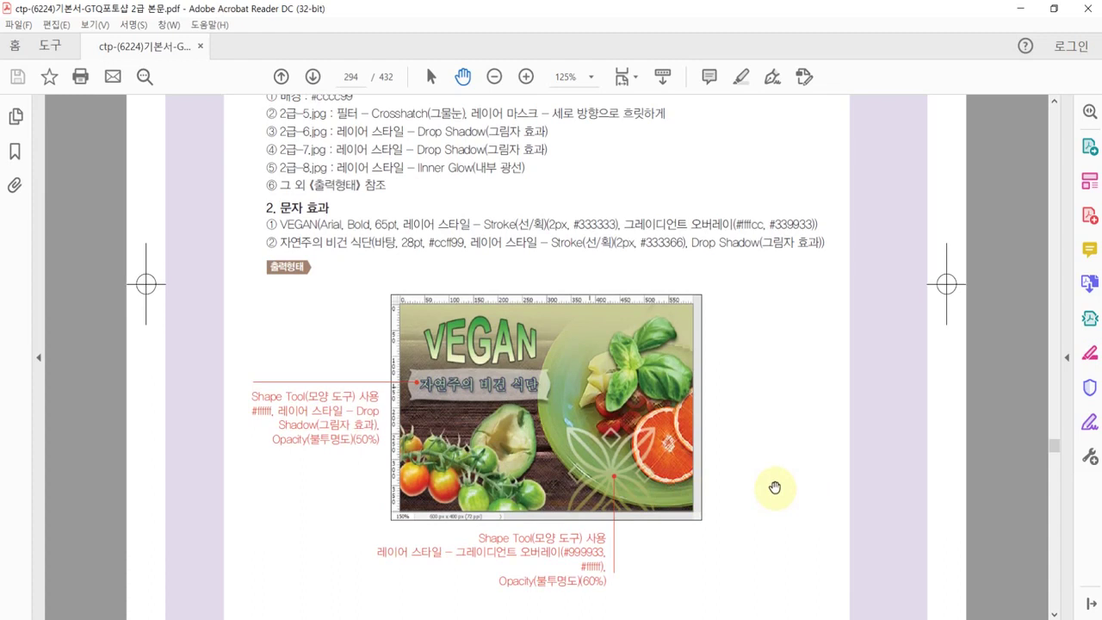
{"action": "left_click_drag", "start_coordinate": [777, 494], "coordinate": [776, 482]}
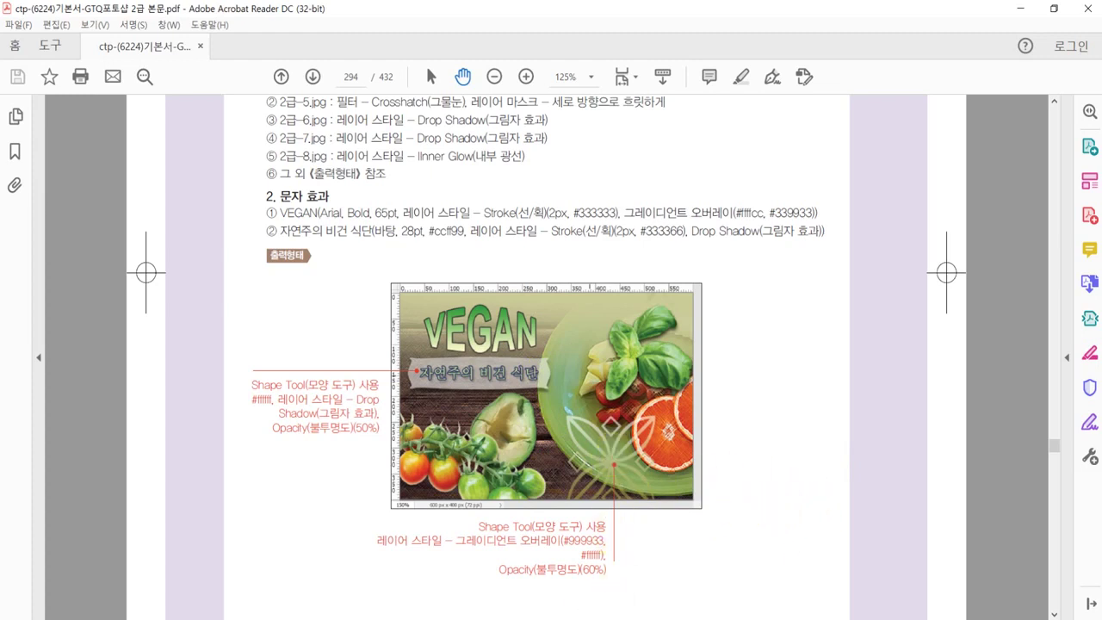
Switch back to Photoshop and create a new 600 × 400 pixel document at 72 pixels/inch, RGB Color, 8 bit, white background
{"action": "key", "text": "alt+Tab"}
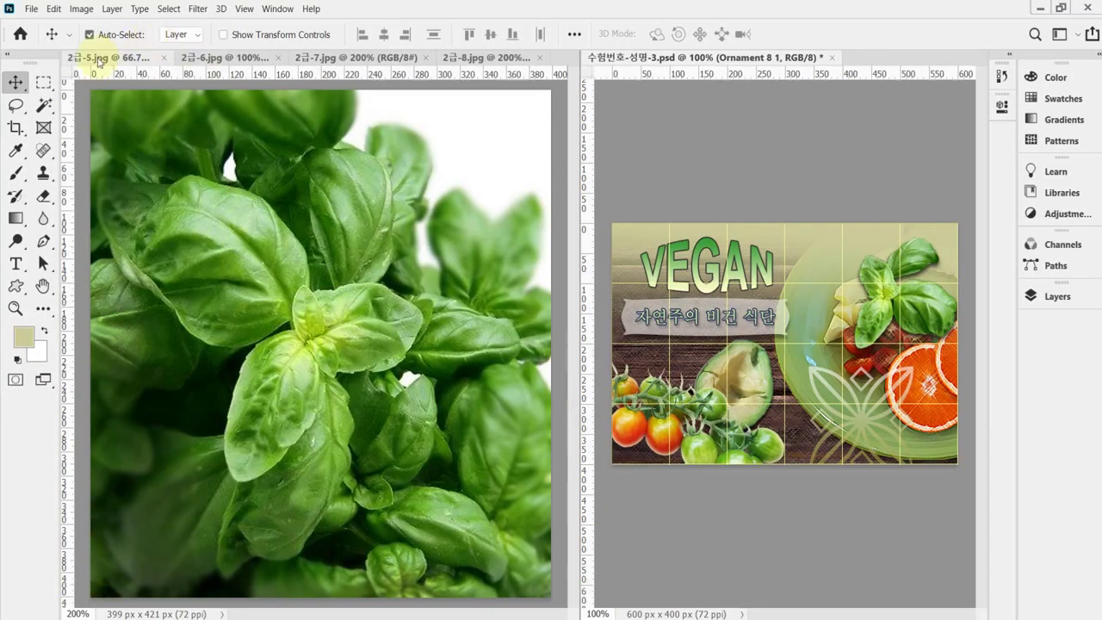
{"action": "left_click", "coordinate": [98, 58]}
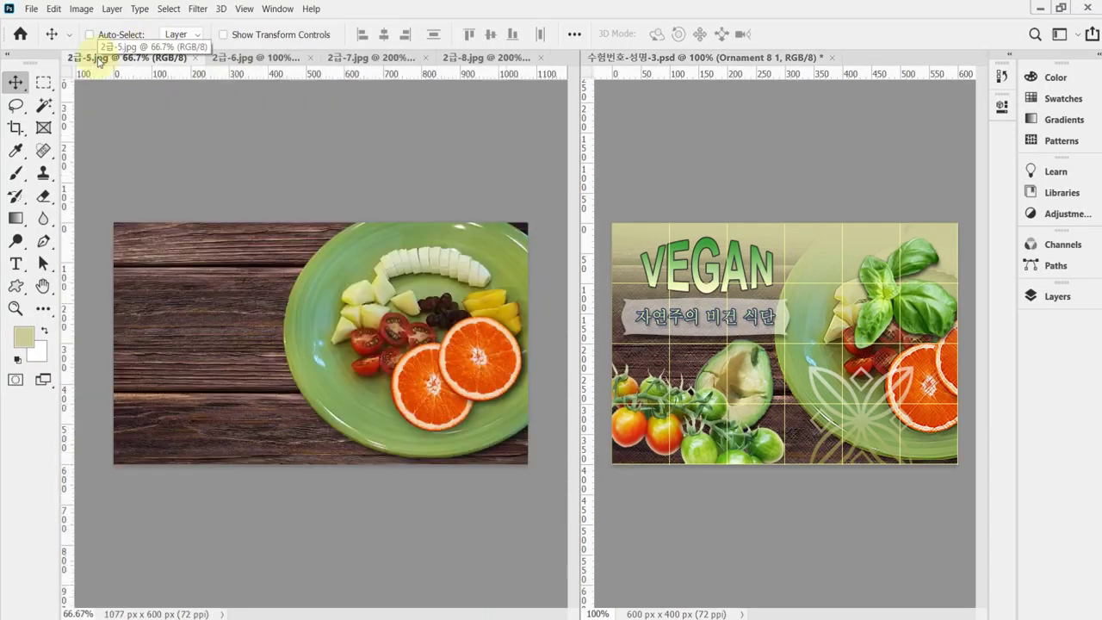
{"action": "key", "text": "ctrl+n"}
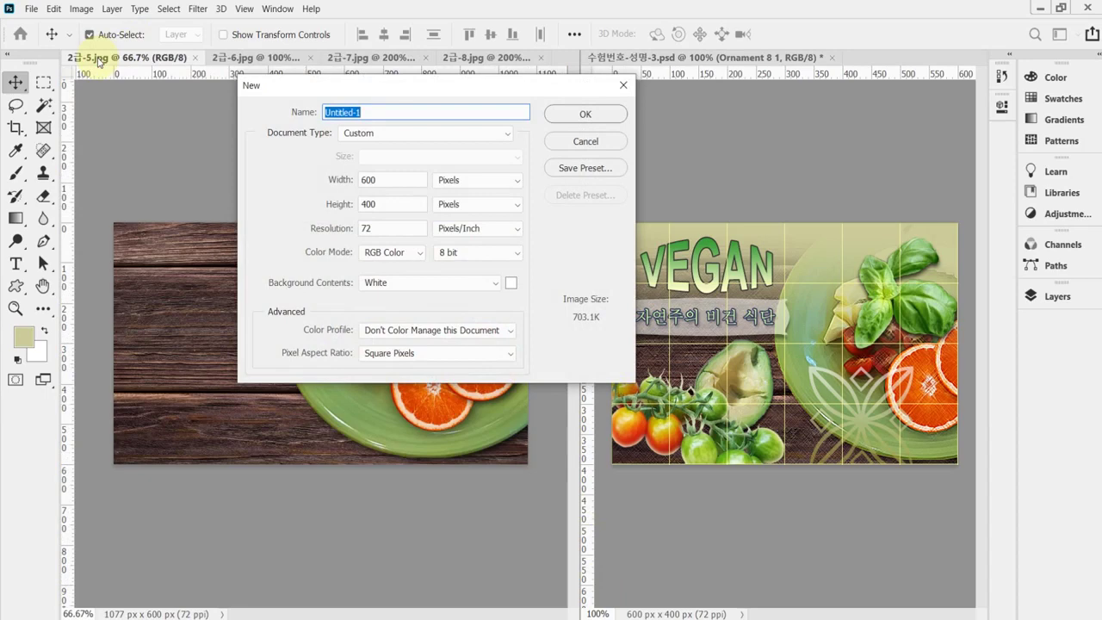
{"action": "key", "text": "Tab"}
{"action": "key", "text": "Tab"}
{"action": "key", "text": "Tab"}
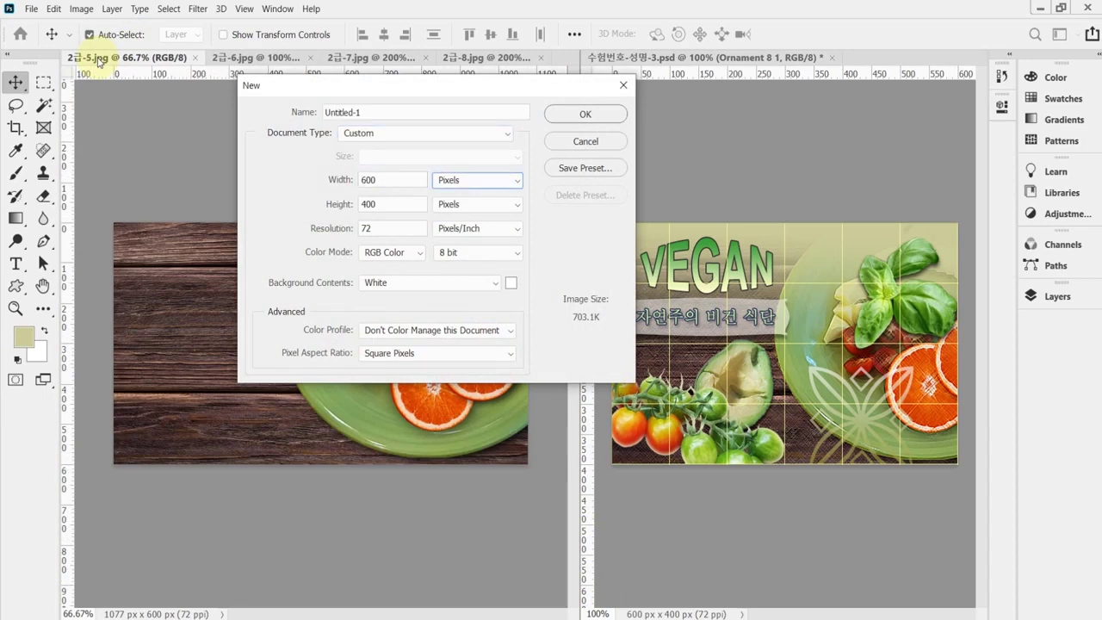
{"action": "key", "text": "Tab"}
{"action": "key", "text": "Tab"}
{"action": "key", "text": "Tab"}
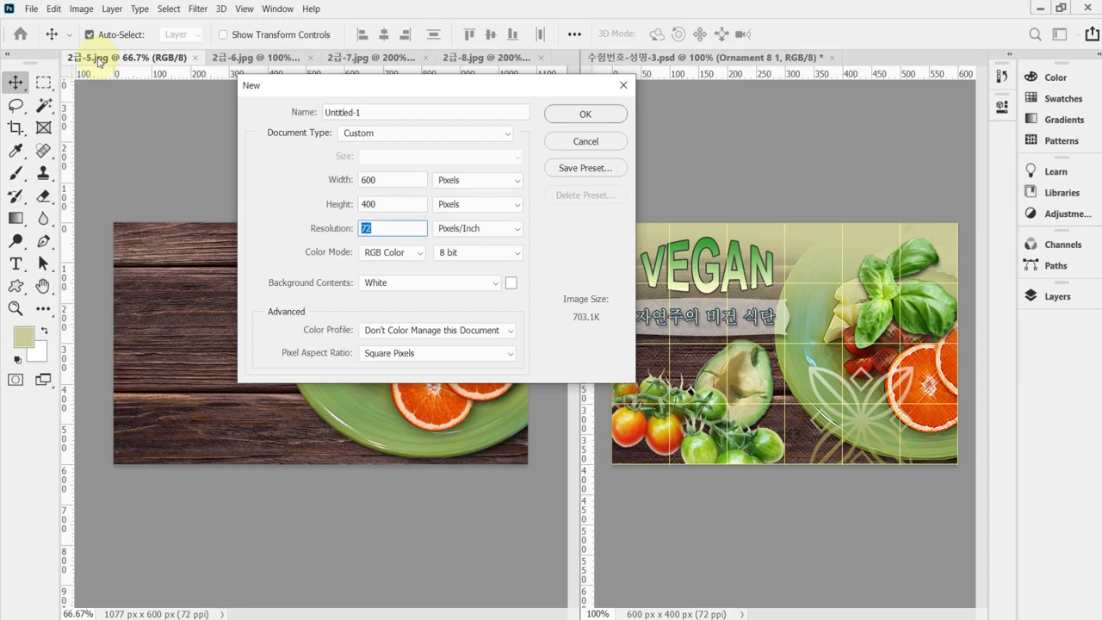
{"action": "key", "text": "Tab"}
{"action": "key", "text": "Tab"}
{"action": "key", "text": "Tab"}
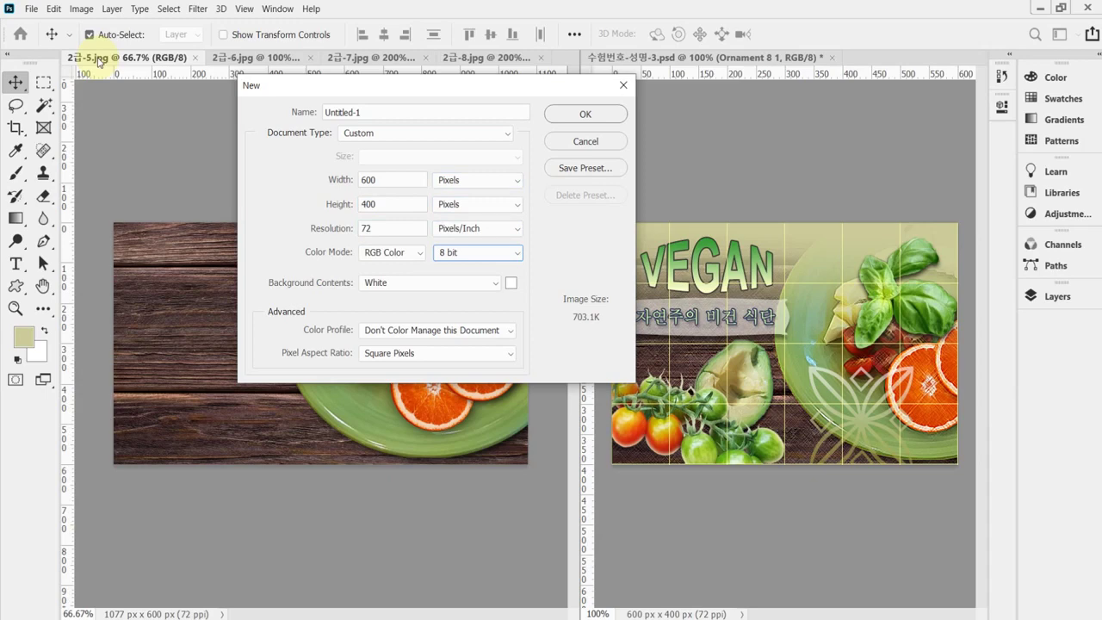
{"action": "key", "text": "Return"}
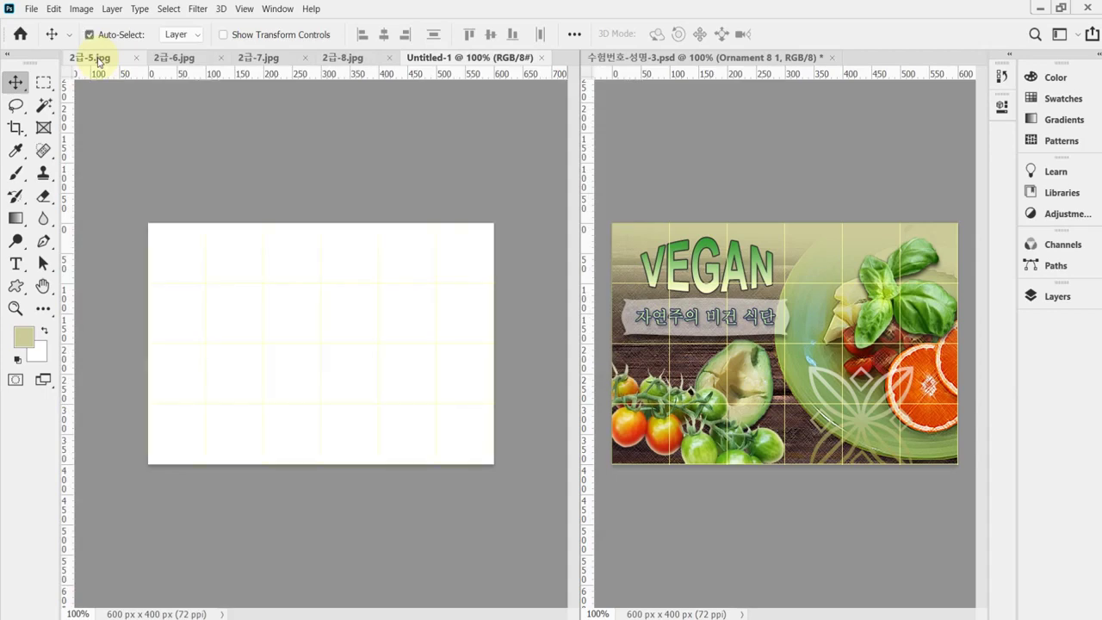
Turn off Auto-Select and copy the whole 2급-5.jpg image into the new document as a layer
{"action": "left_click", "coordinate": [83, 58]}
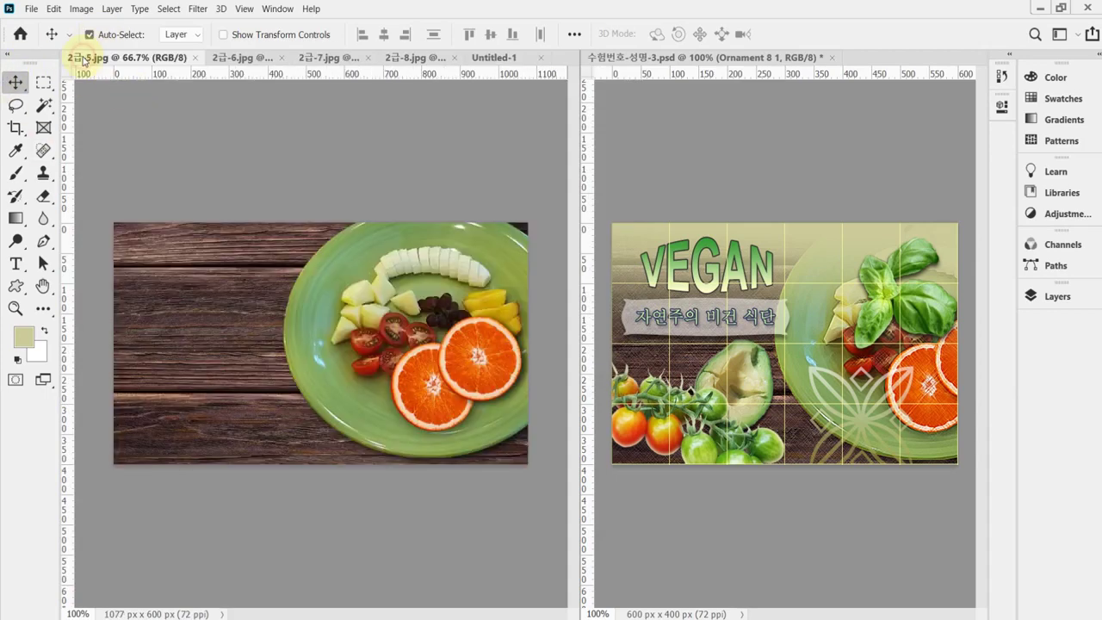
{"action": "left_click", "coordinate": [90, 34]}
{"action": "key", "text": "ctrl+a"}
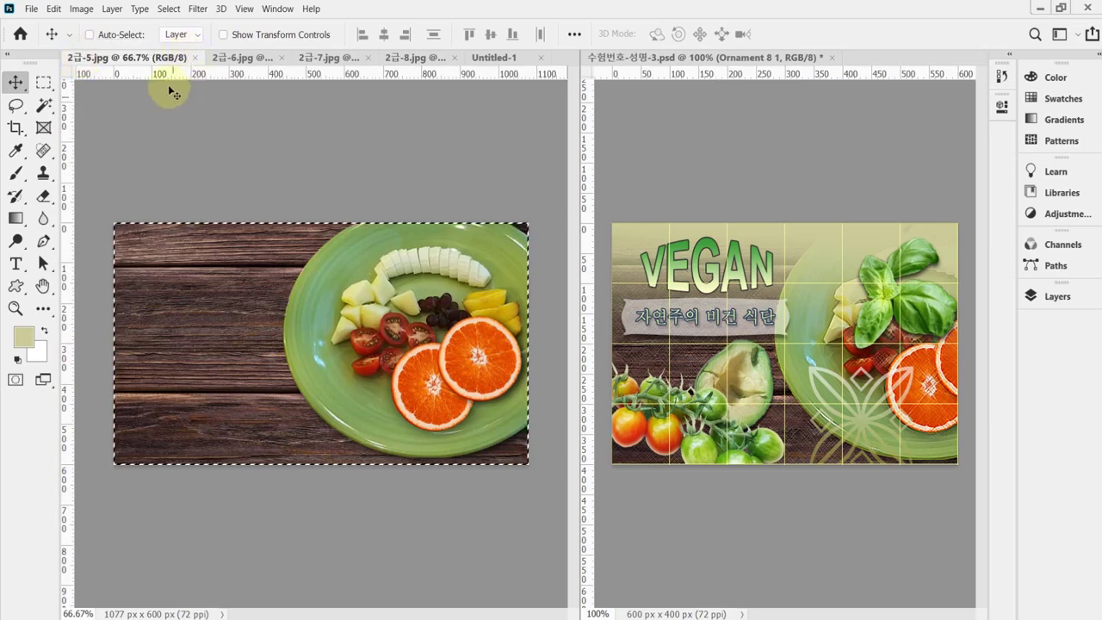
{"action": "left_click_drag", "start_coordinate": [172, 93], "coordinate": [267, 215]}
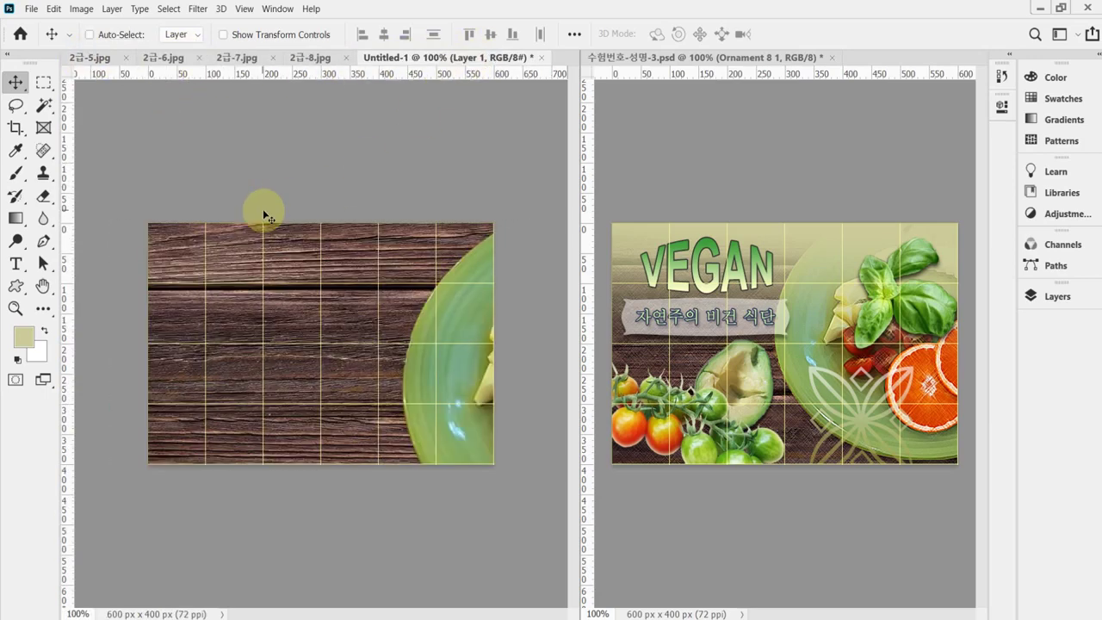
Scale the 2급-5.jpg layer proportionally to 67% and position it to cover the canvas at X 344.21 px, Y 201 px
{"action": "key", "text": "ctrl+t"}
{"action": "left_click_drag", "start_coordinate": [491, 439], "coordinate": [402, 387]}
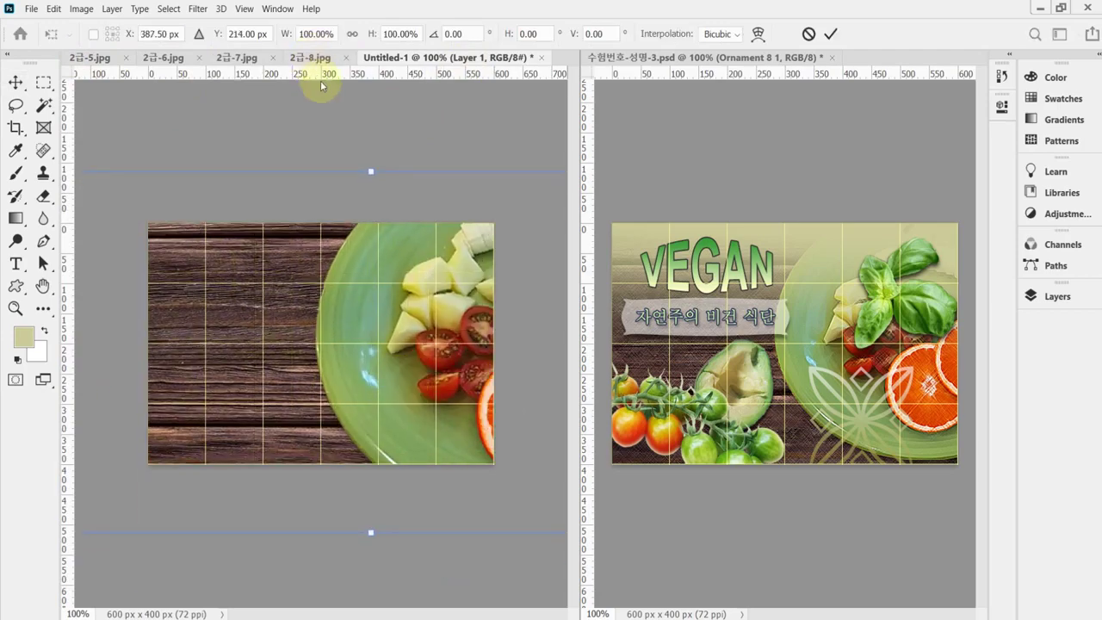
{"action": "left_click", "coordinate": [349, 34]}
{"action": "left_click_drag", "start_coordinate": [283, 34], "coordinate": [262, 34]}
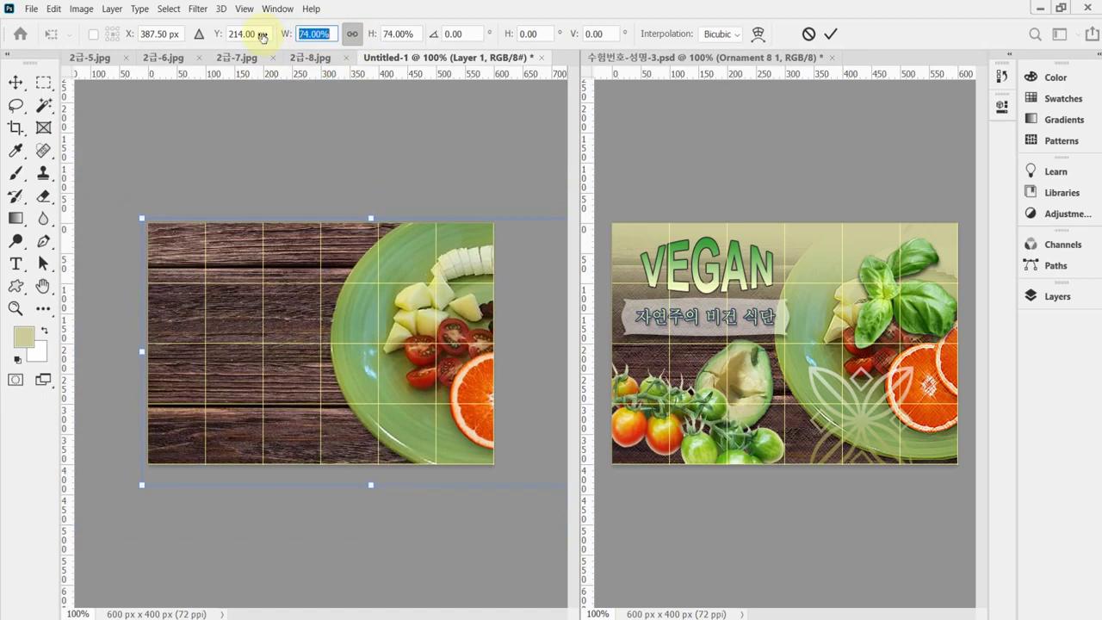
{"action": "left_click_drag", "start_coordinate": [459, 355], "coordinate": [434, 347]}
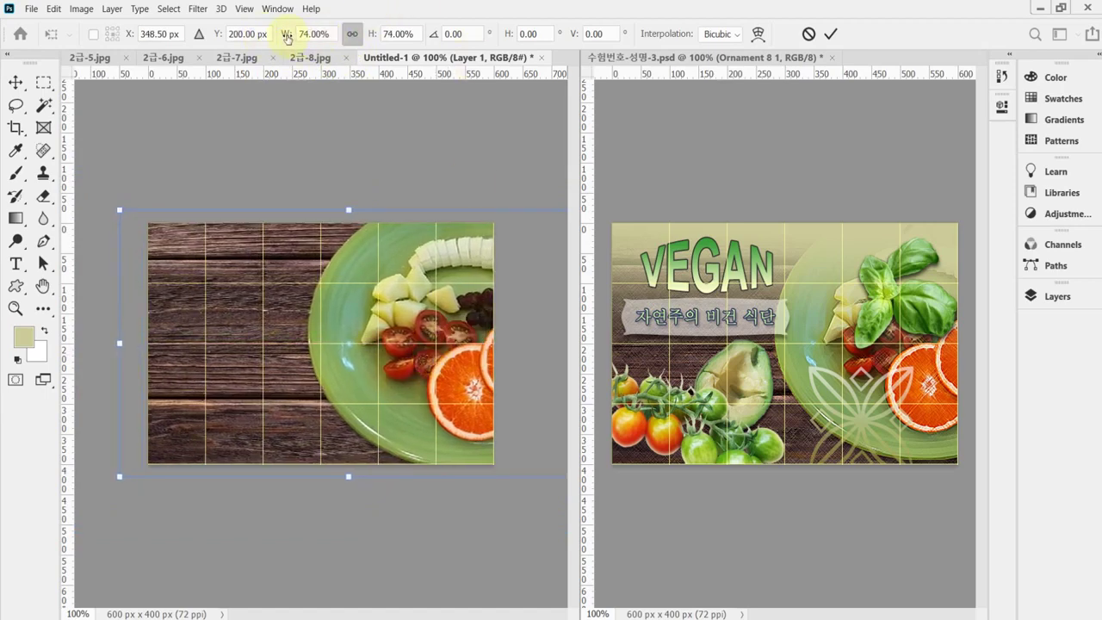
{"action": "left_click_drag", "start_coordinate": [288, 35], "coordinate": [283, 38]}
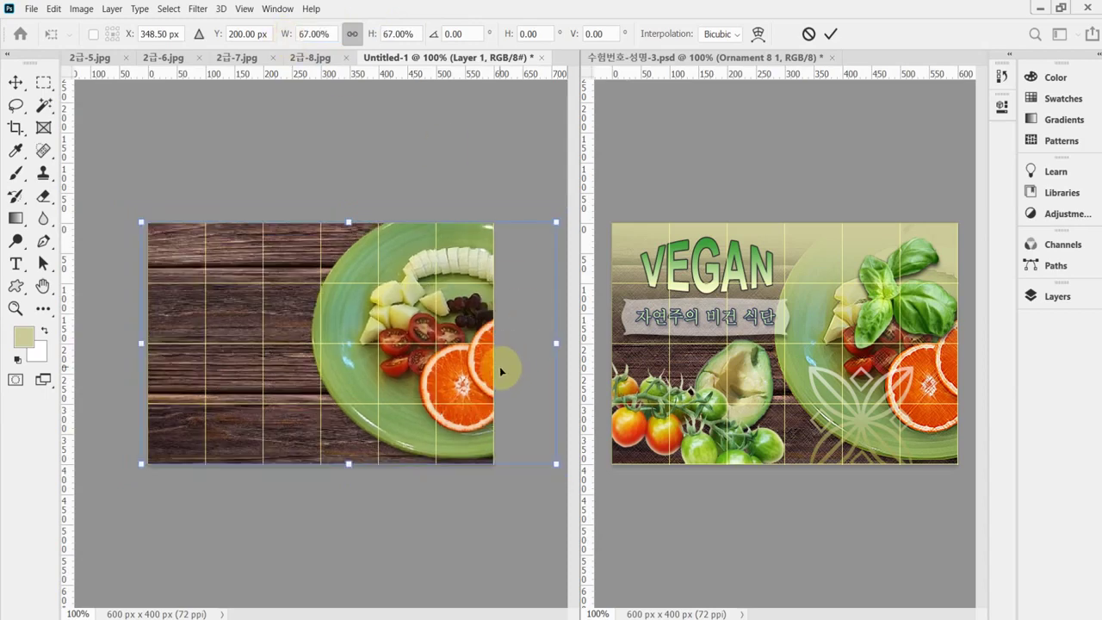
{"action": "left_click_drag", "start_coordinate": [500, 371], "coordinate": [501, 370]}
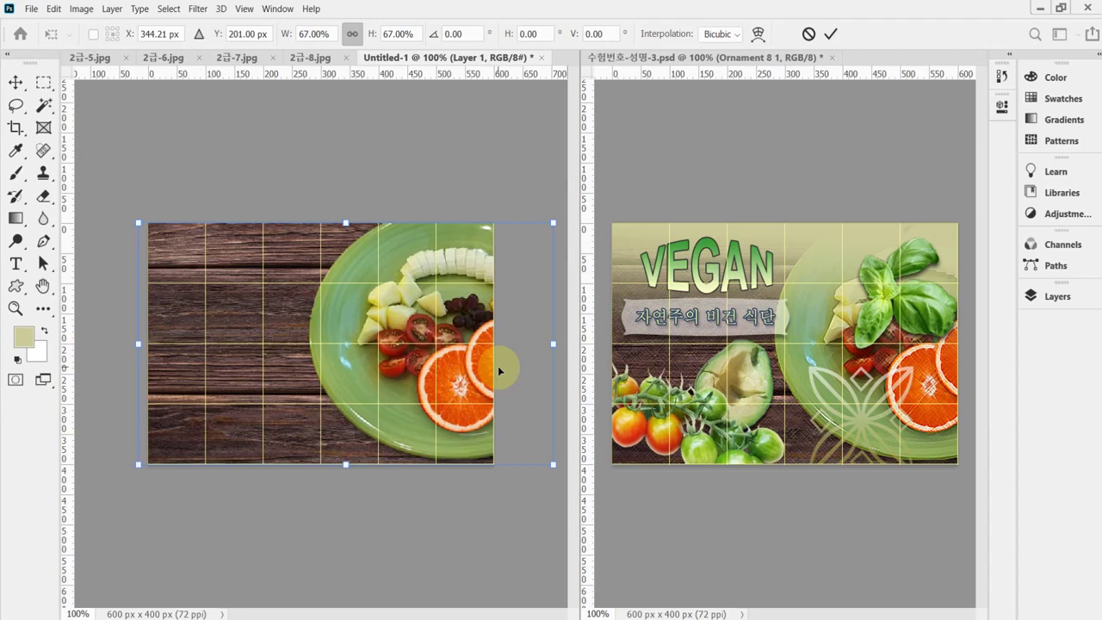
{"action": "key", "text": "Return"}
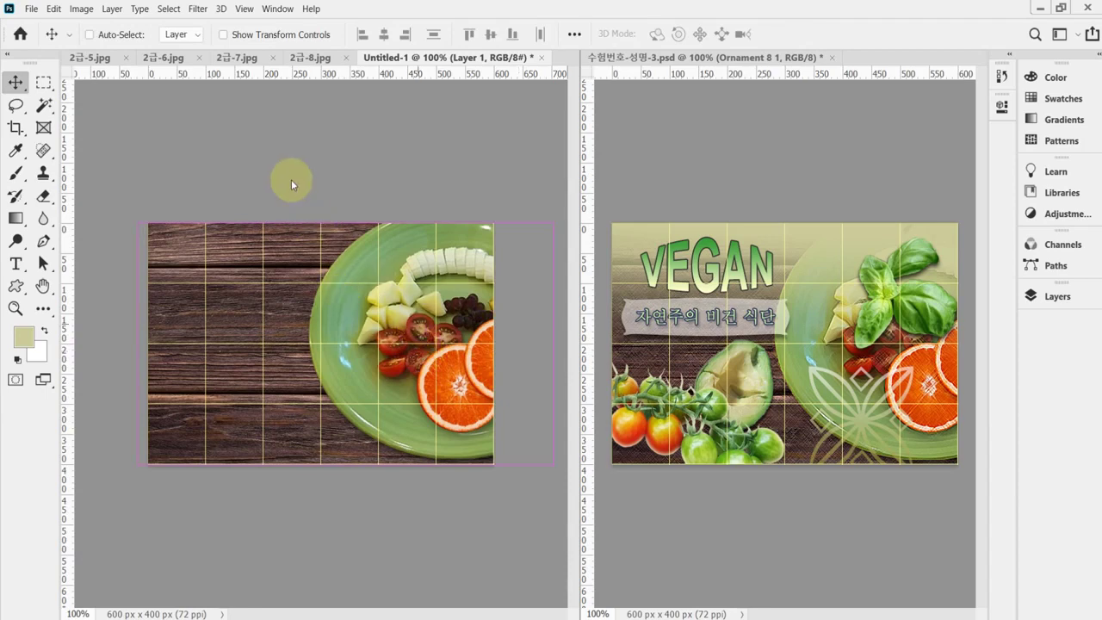
Save the document in Photoshop format as 수험번호-성명-3 in the 임시파일 folder on the desktop
{"action": "key", "text": "ctrl+shift+s"}
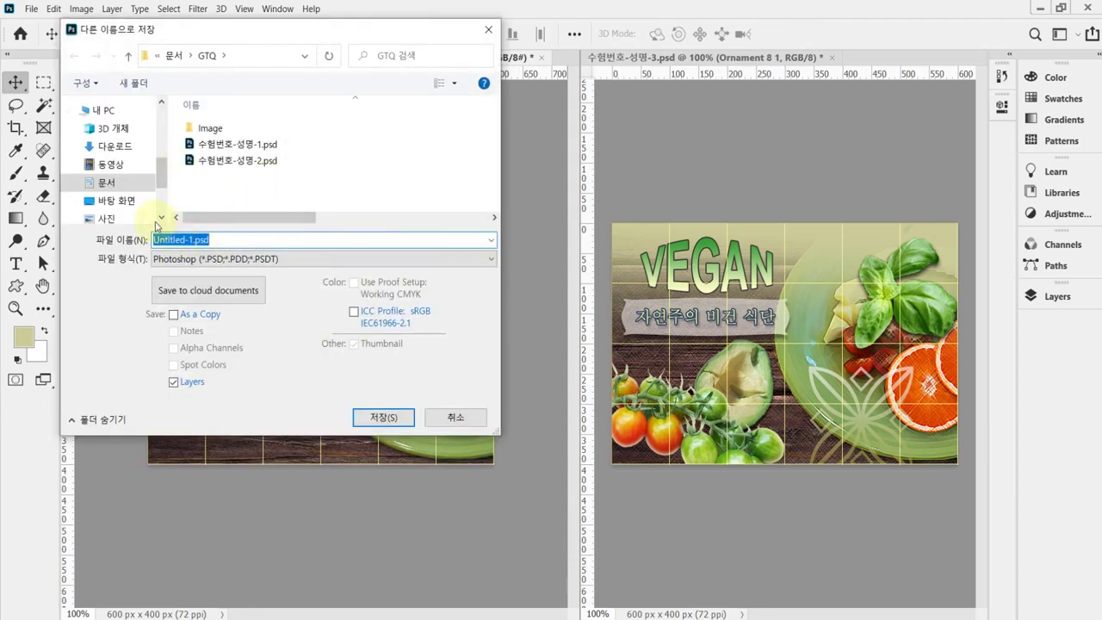
{"action": "left_click", "coordinate": [131, 209]}
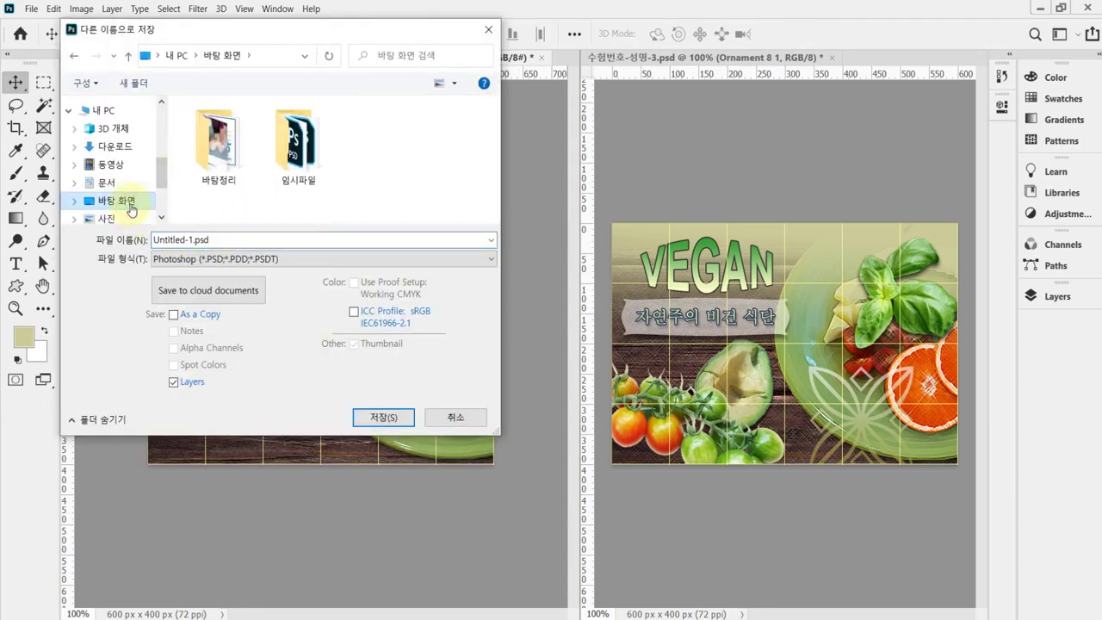
{"action": "left_click", "coordinate": [392, 241]}
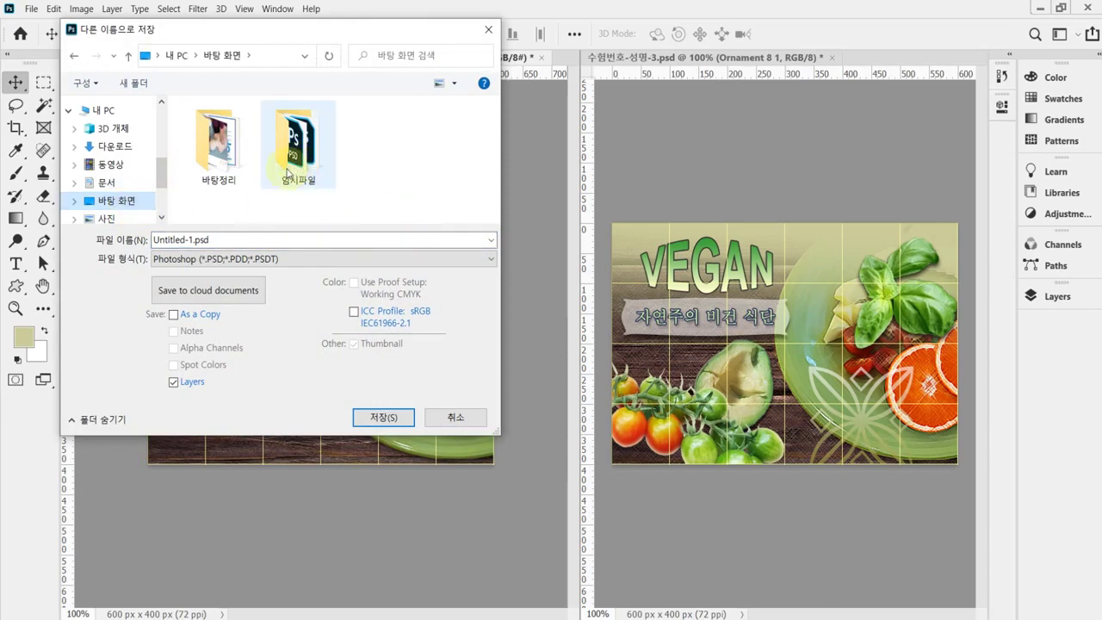
{"action": "left_click", "coordinate": [288, 173]}
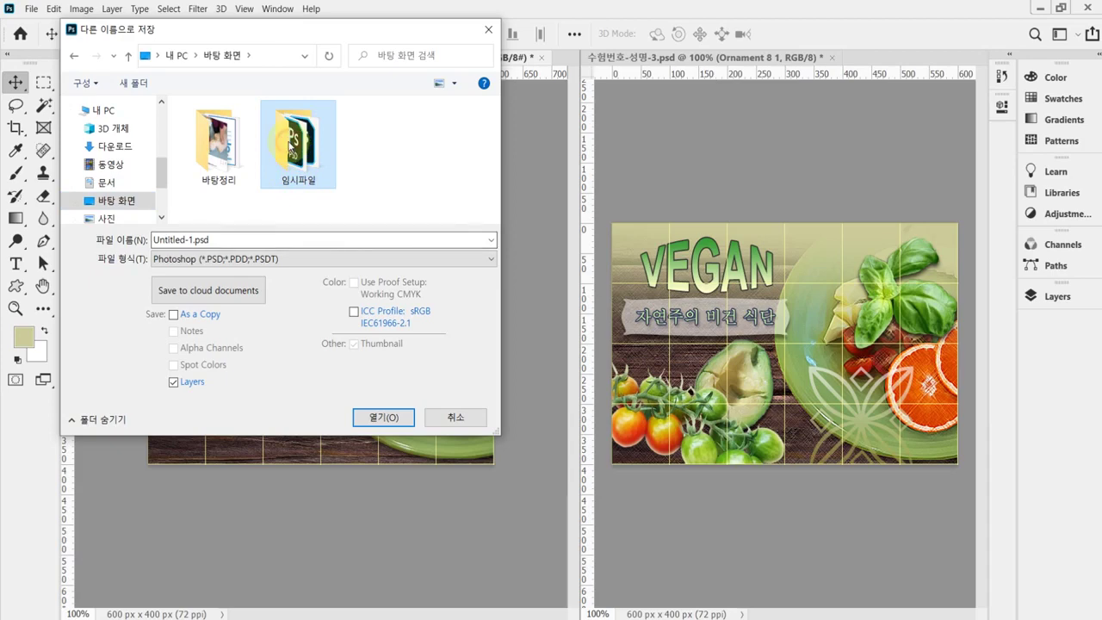
{"action": "double_click", "coordinate": [289, 156]}
{"action": "left_click", "coordinate": [237, 144]}
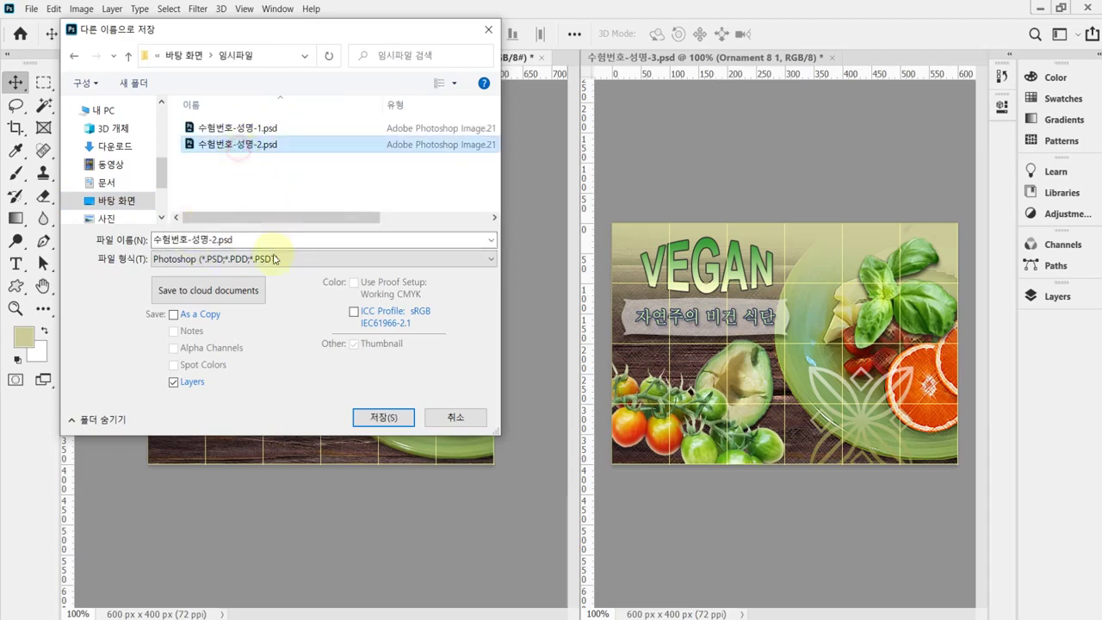
{"action": "left_click", "coordinate": [217, 239]}
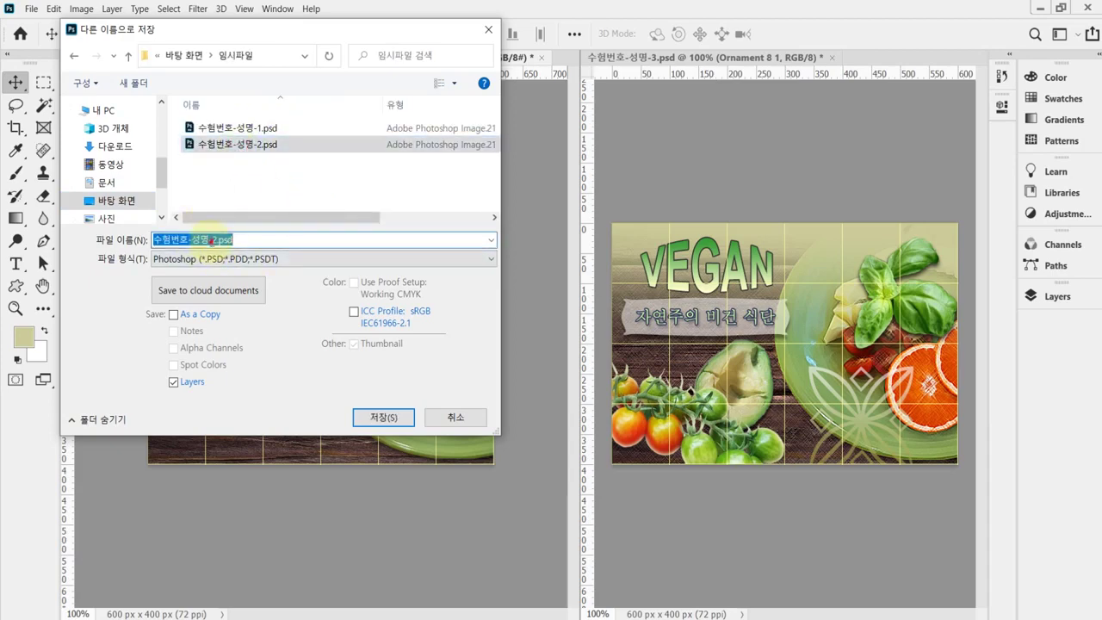
{"action": "left_click_drag", "start_coordinate": [211, 242], "coordinate": [239, 244]}
{"action": "type", "text": "3"}
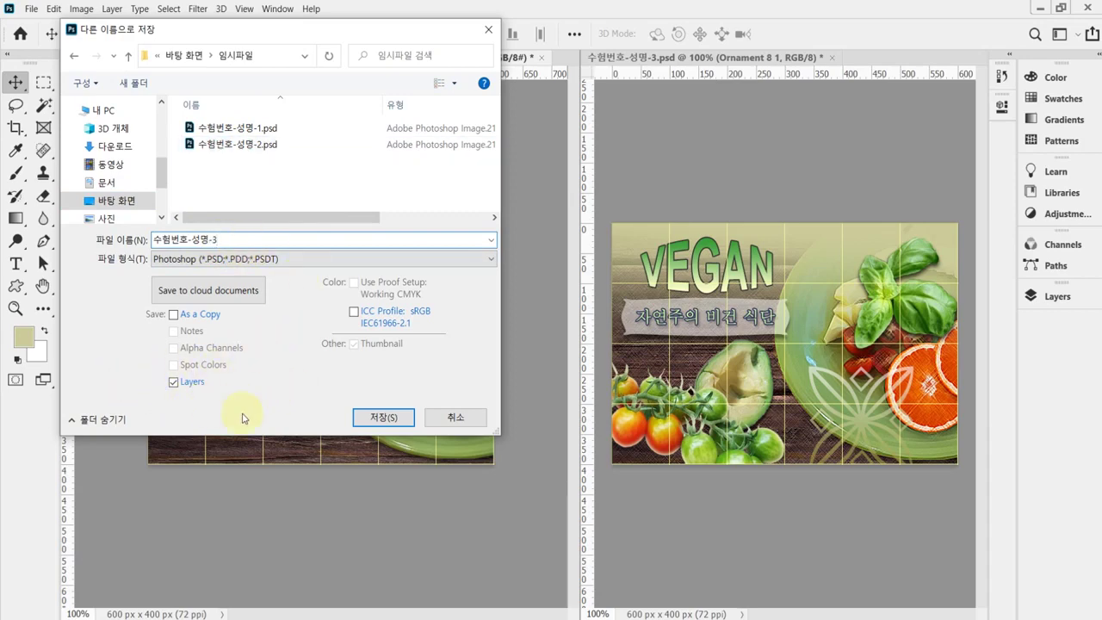
{"action": "left_click", "coordinate": [417, 422]}
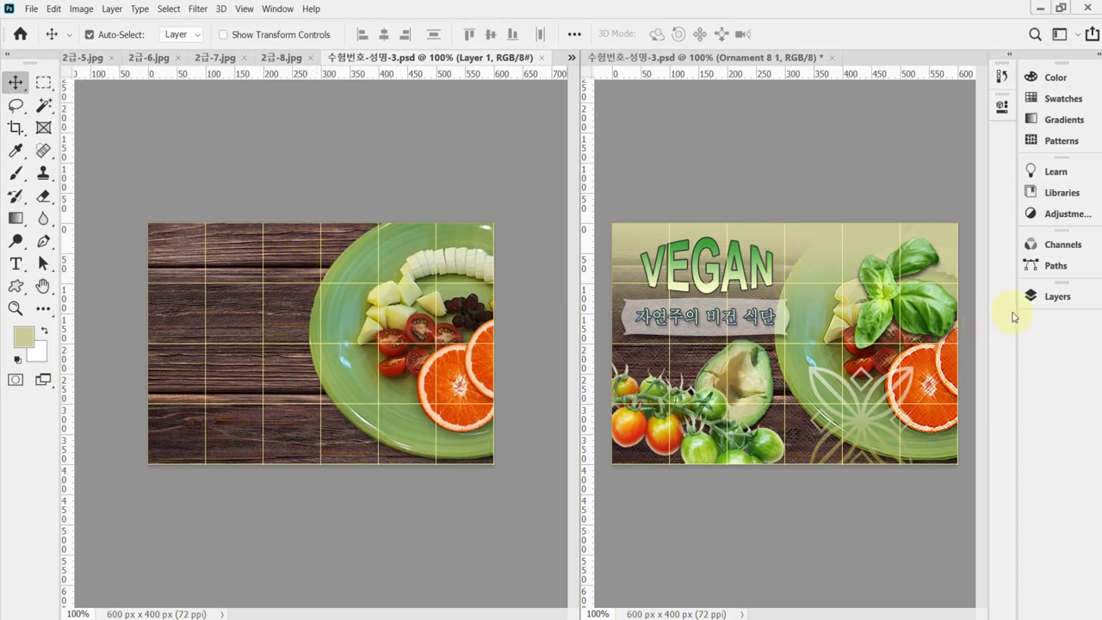
Hide Layer 1 and make the Background layer active
{"action": "left_click", "coordinate": [1058, 296]}
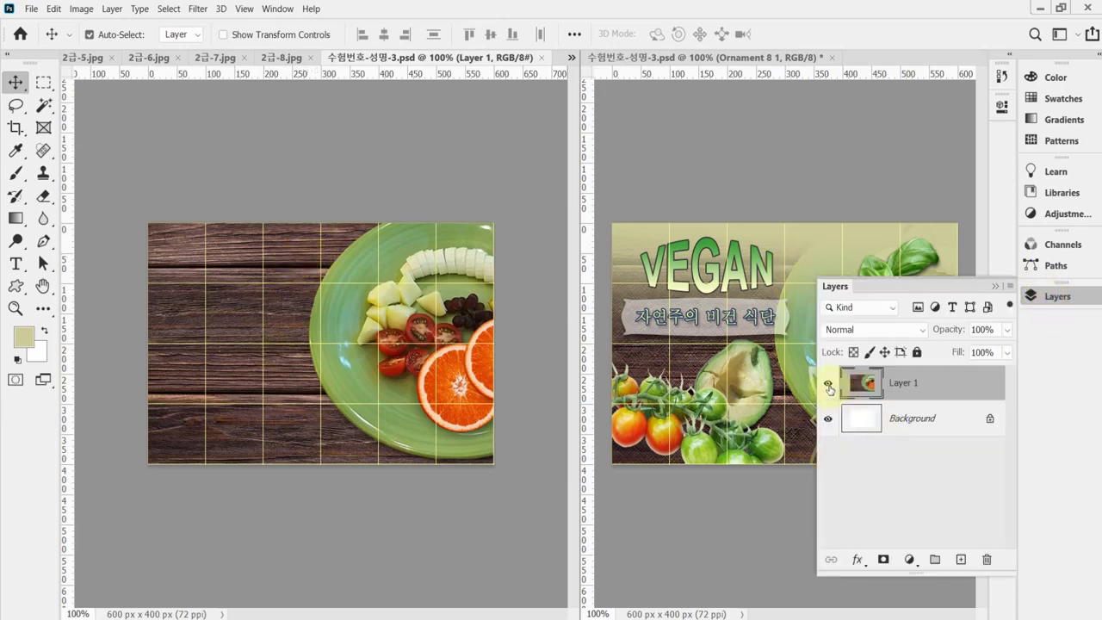
{"action": "left_click", "coordinate": [828, 384]}
{"action": "left_click", "coordinate": [899, 430]}
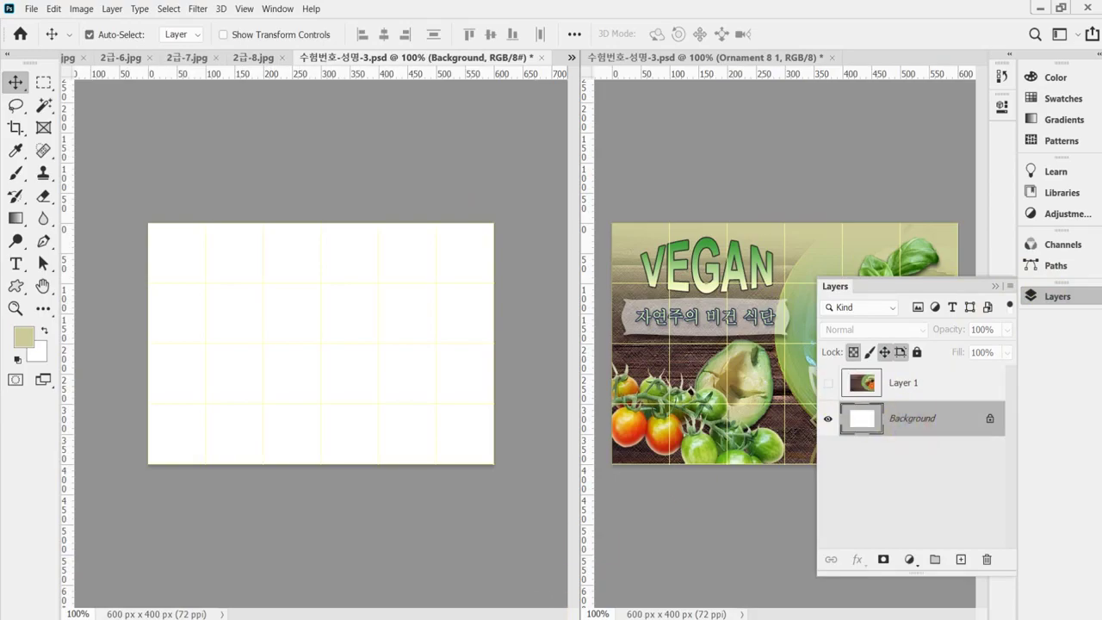
Switch to the exam PDF in Acrobat Reader and check the background color specified in problem 3's picture effects
{"action": "left_click", "coordinate": [556, 618]}
{"action": "left_click_drag", "start_coordinate": [360, 260], "coordinate": [393, 446]}
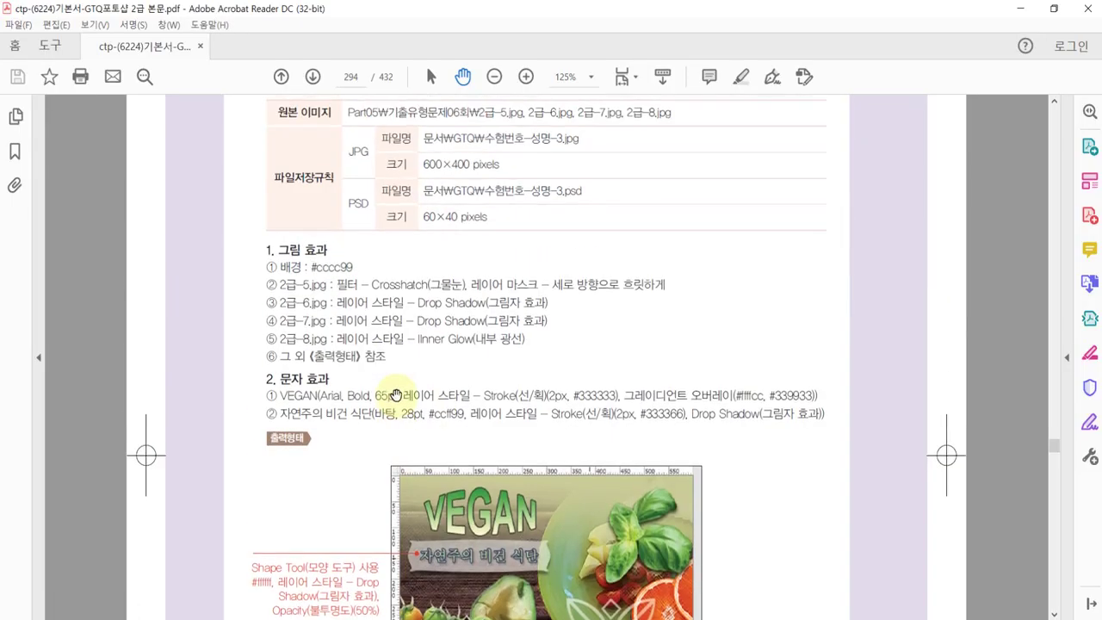
{"action": "left_click", "coordinate": [428, 77]}
{"action": "scroll", "coordinate": [418, 356], "scroll_direction": "up", "scroll_amount": 3}
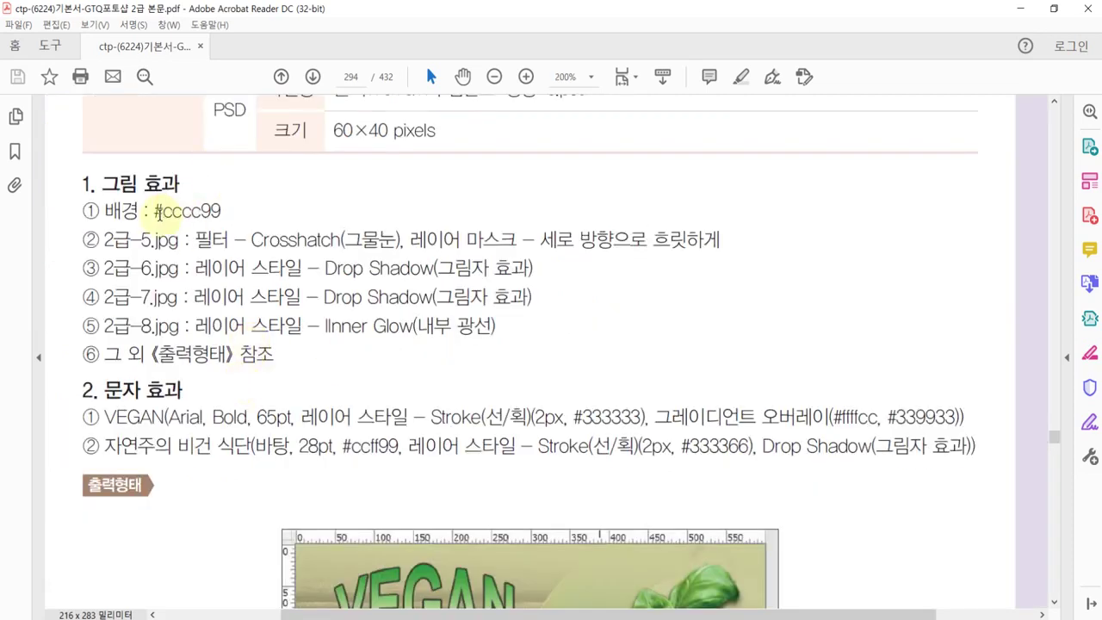
{"action": "scroll", "coordinate": [165, 211], "scroll_direction": "down", "scroll_amount": 1}
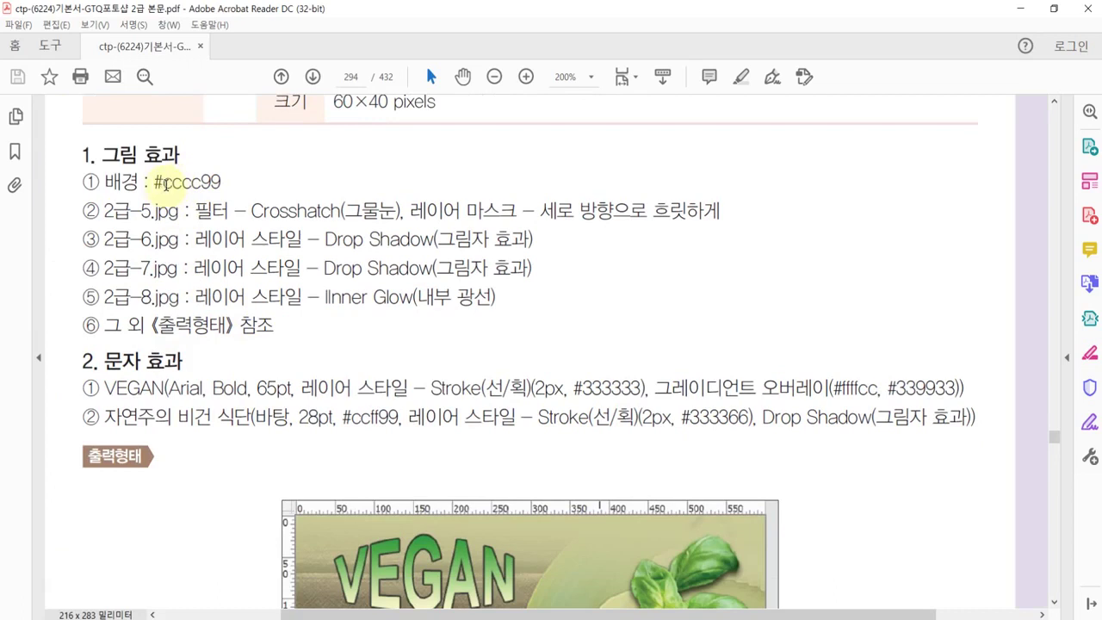
{"action": "left_click_drag", "start_coordinate": [163, 181], "coordinate": [192, 183]}
{"action": "left_click", "coordinate": [176, 184]}
{"action": "key", "text": "alt+Tab"}
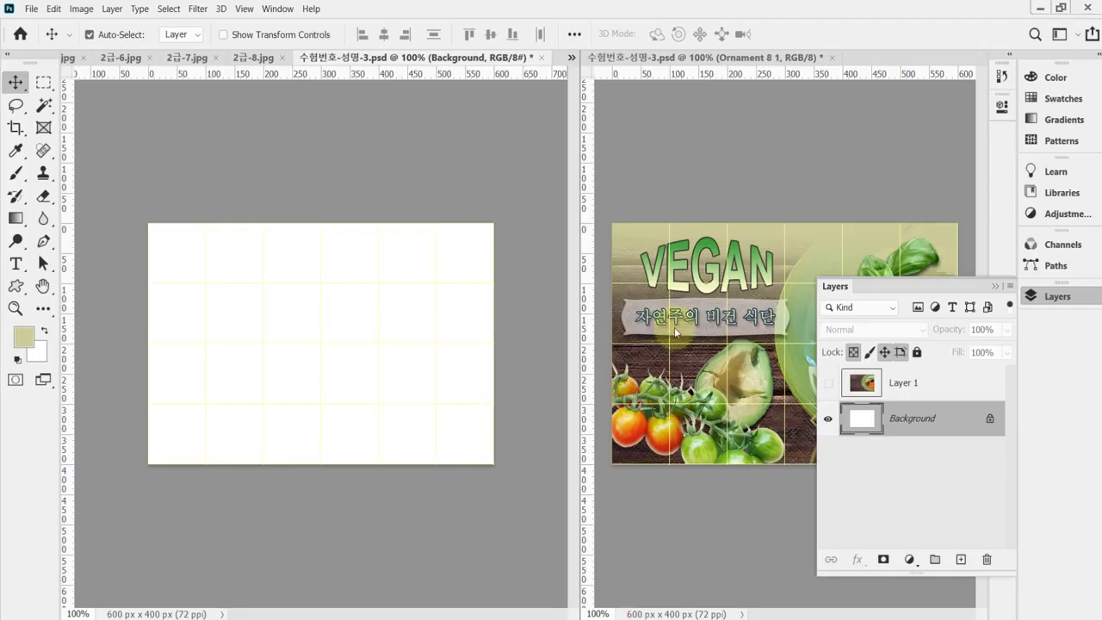
Set the foreground color to #cccc99 and fill the Background layer with it
{"action": "left_click", "coordinate": [29, 332]}
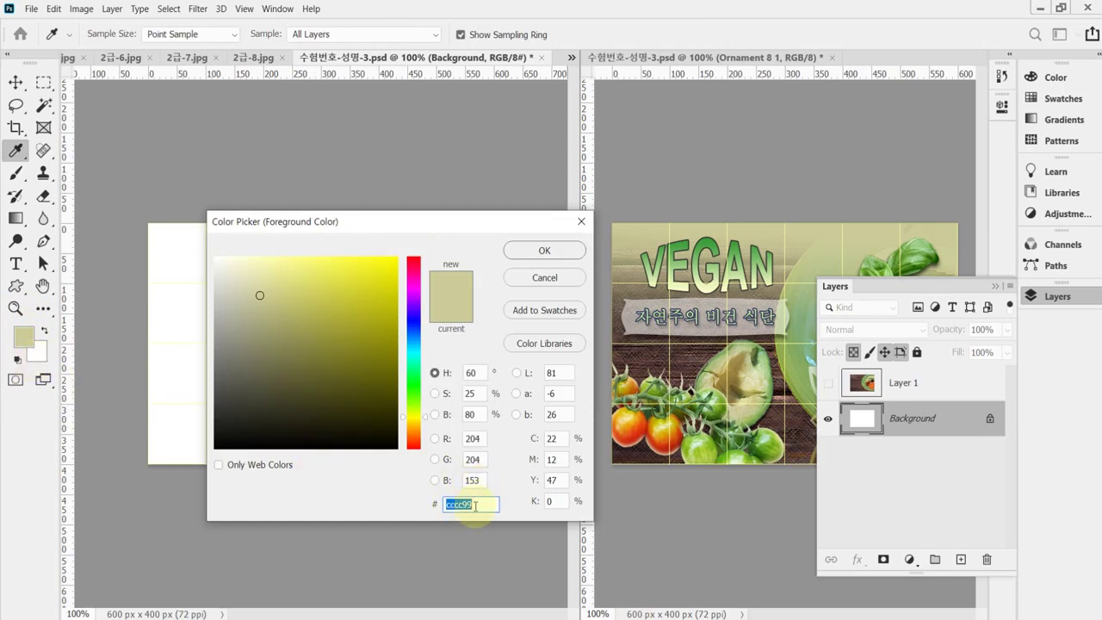
{"action": "type", "text": "cc9"}
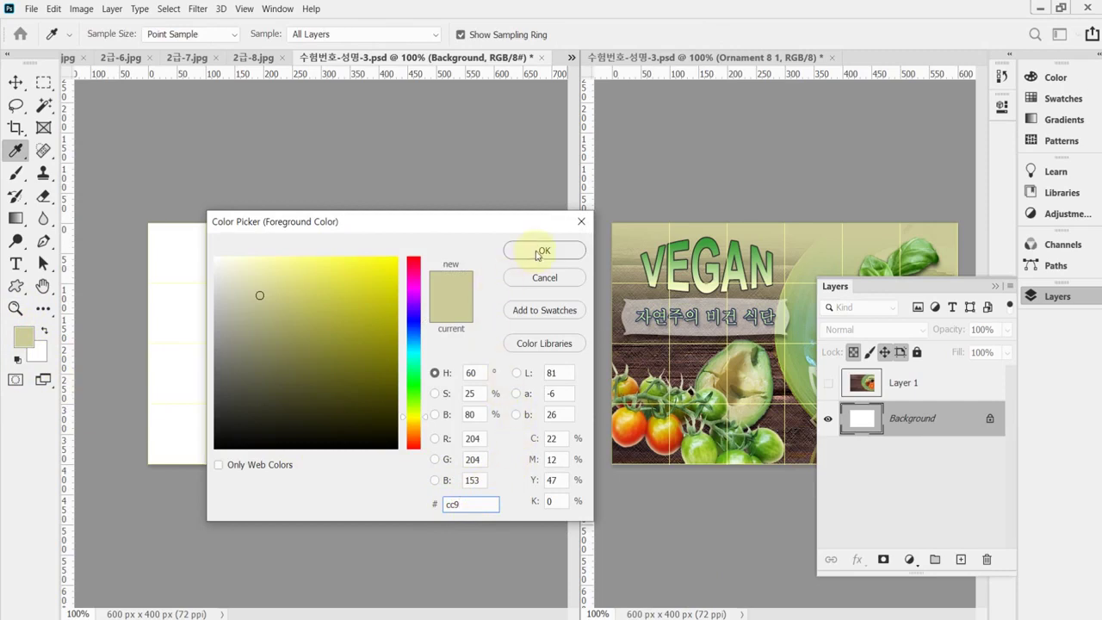
{"action": "left_click", "coordinate": [540, 250]}
{"action": "key", "text": "v"}
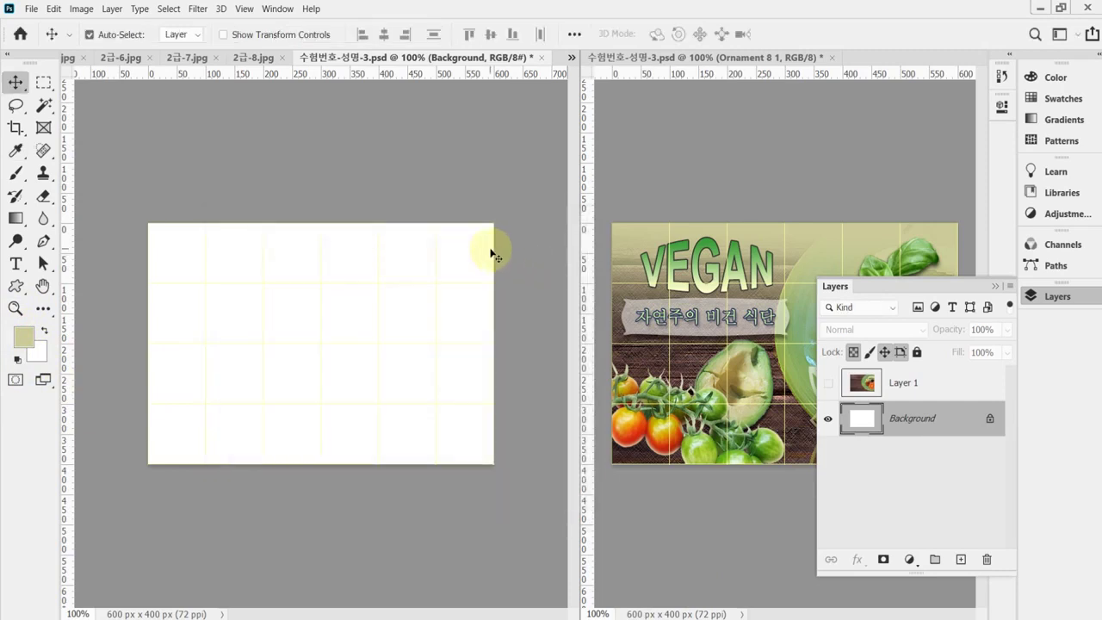
{"action": "key", "text": "alt+BackSpace"}
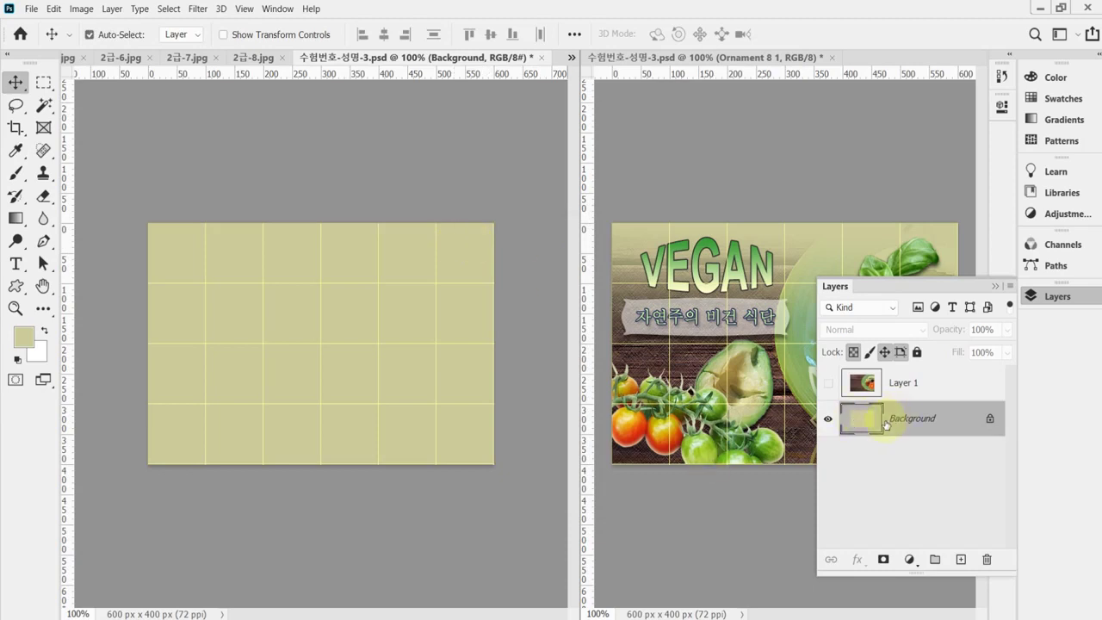
Show Layer 1 again and add a layer mask to it
{"action": "left_click", "coordinate": [905, 384]}
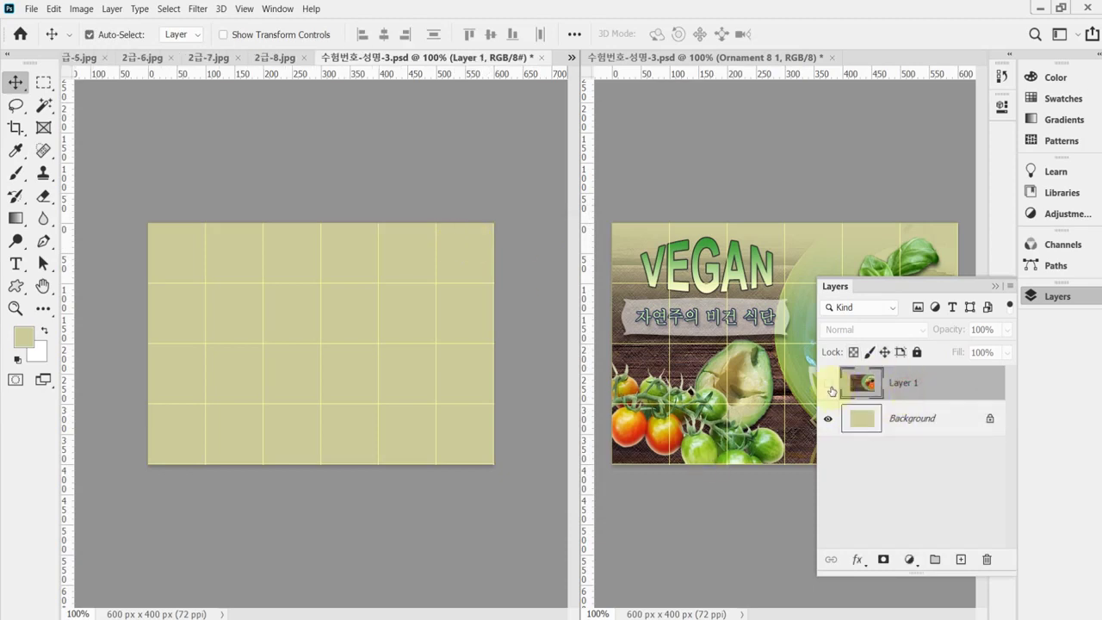
{"action": "left_click", "coordinate": [828, 384]}
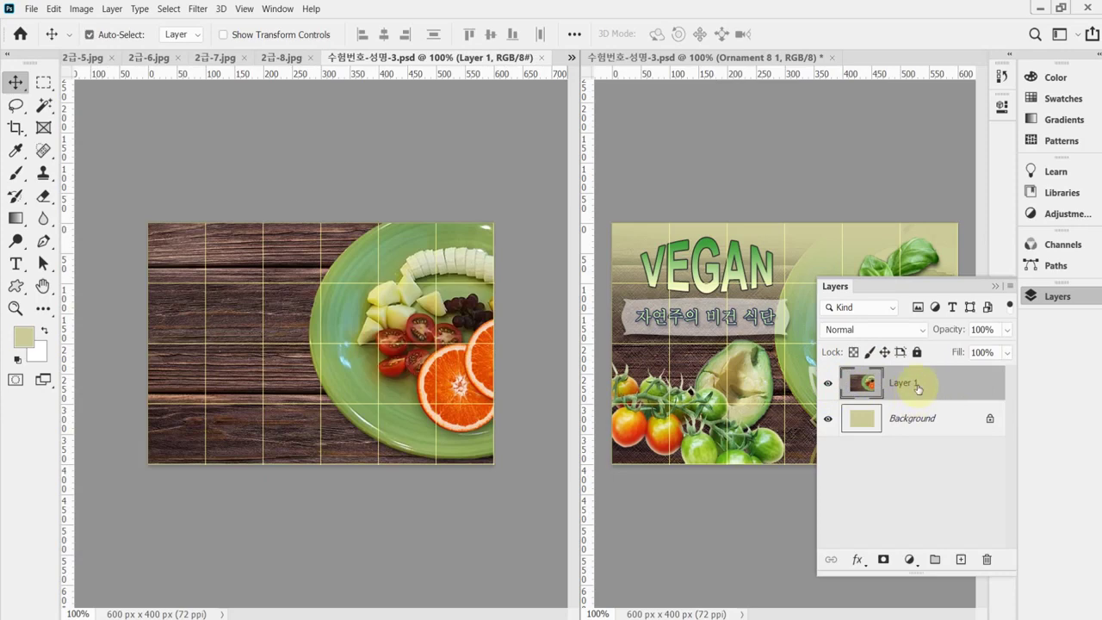
{"action": "left_click", "coordinate": [883, 560]}
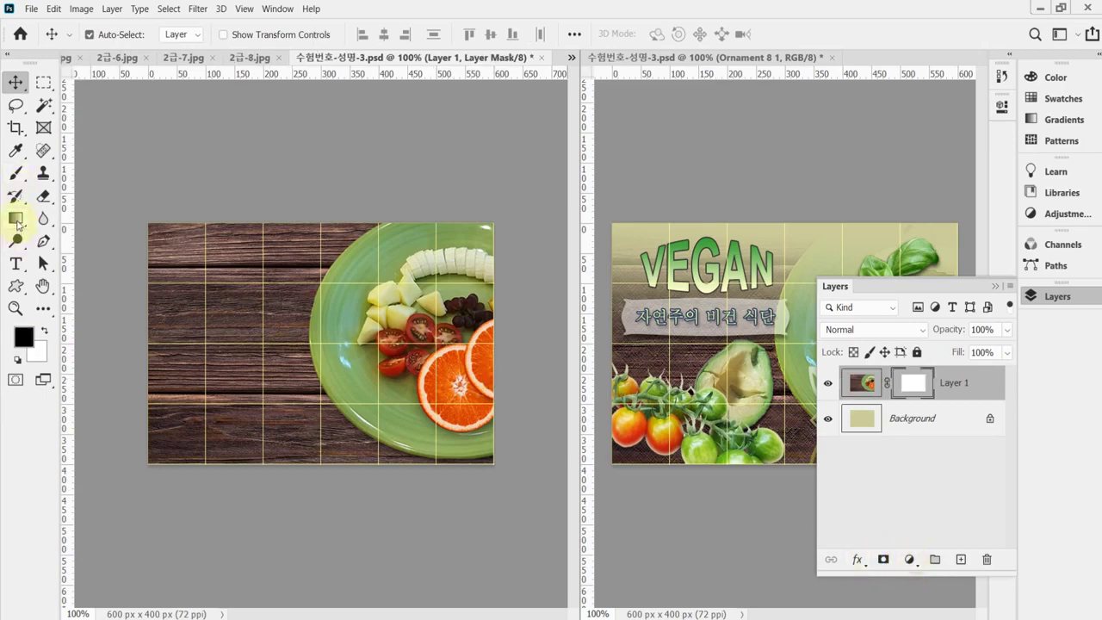
Activate the Gradient tool and set the foreground color to black and the background color to white
{"action": "left_click", "coordinate": [17, 221]}
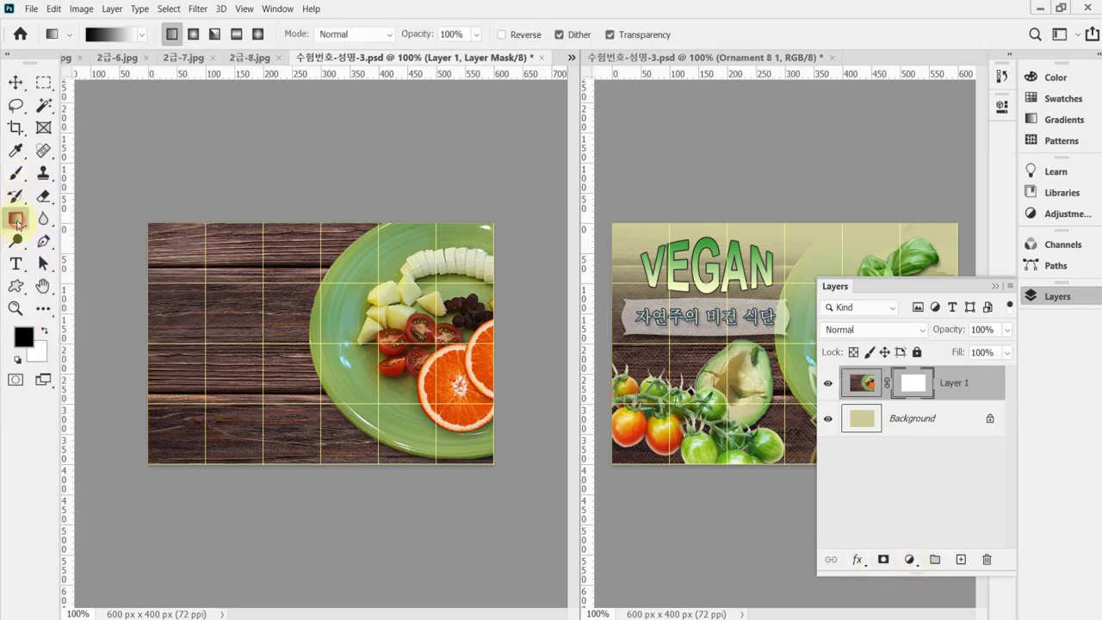
{"action": "left_click", "coordinate": [1049, 301]}
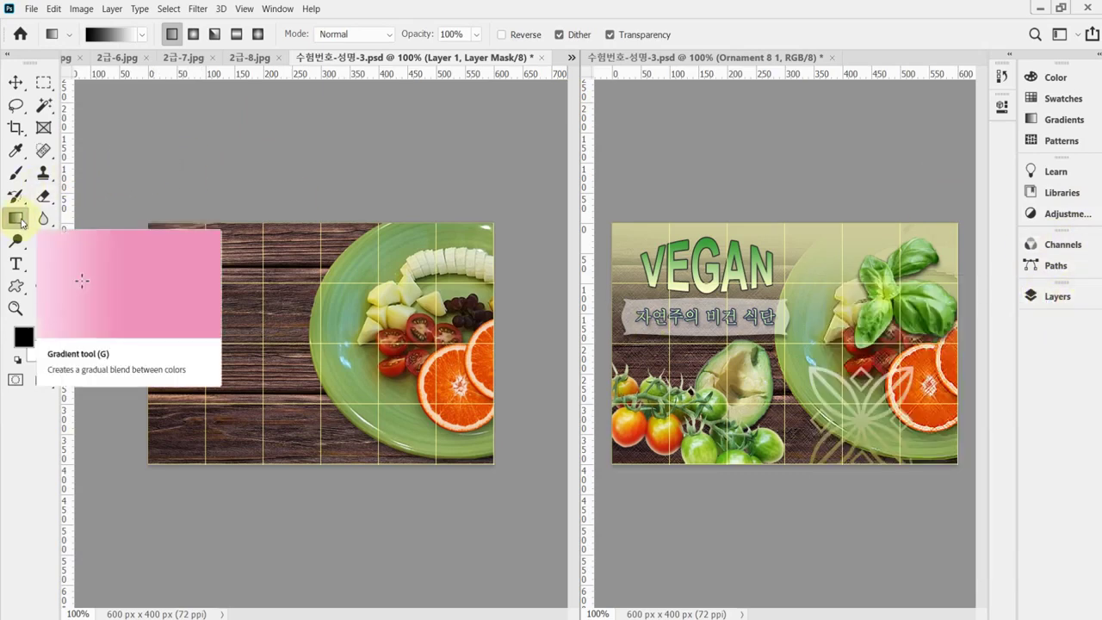
{"action": "left_click", "coordinate": [43, 217]}
{"action": "left_click", "coordinate": [15, 218]}
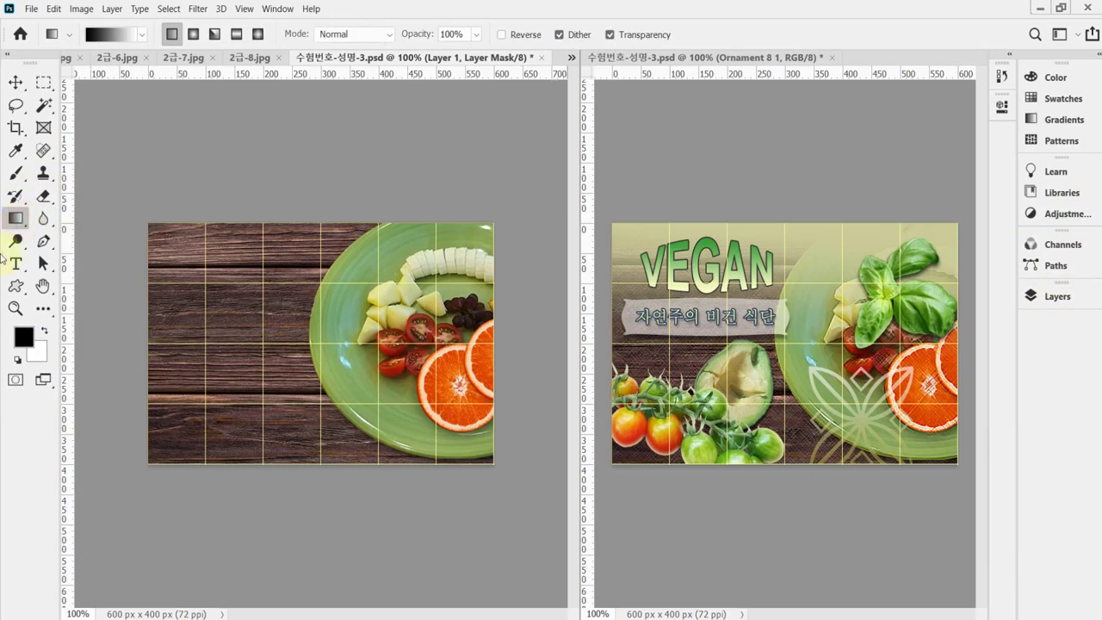
{"action": "left_click", "coordinate": [17, 362]}
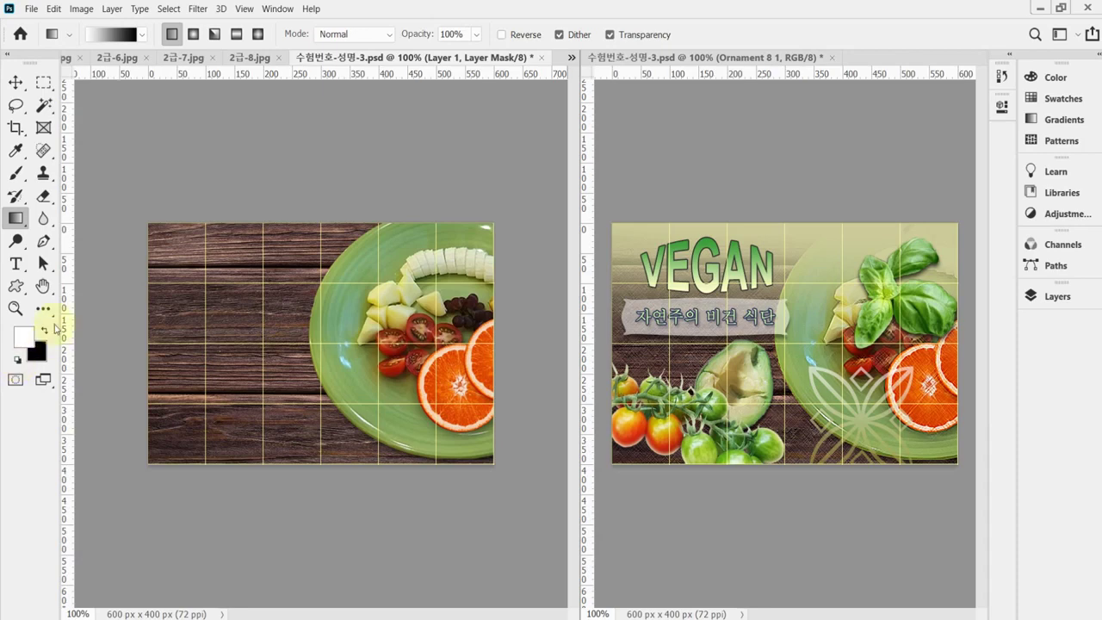
{"action": "left_click", "coordinate": [43, 333]}
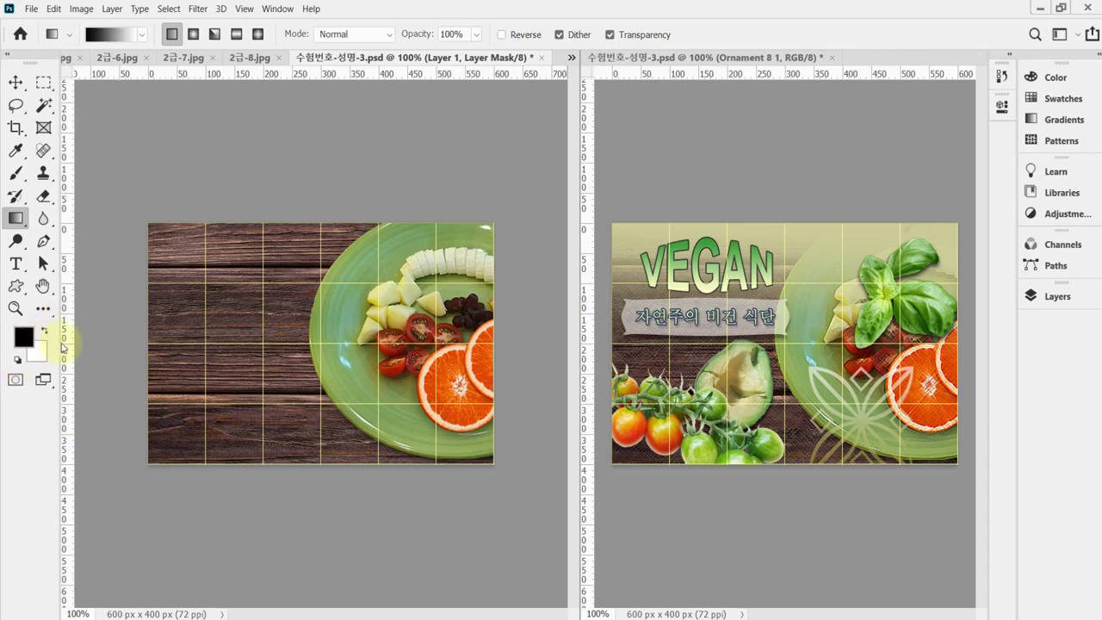
Check the Basics gradient presets for Black, White and reset all tools to their default settings
{"action": "left_click", "coordinate": [142, 39]}
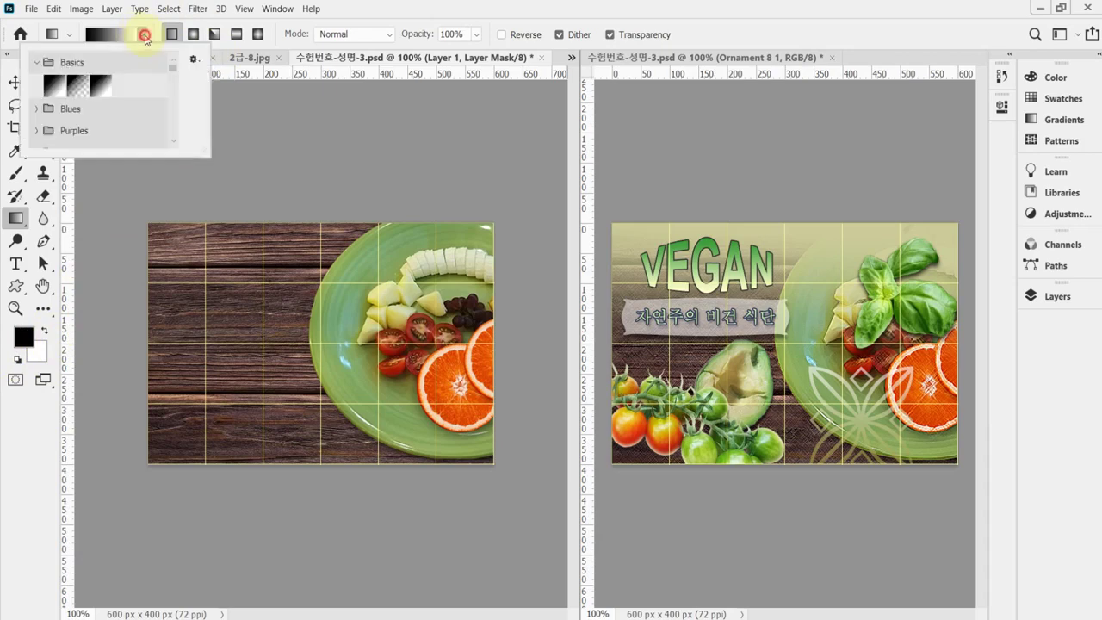
{"action": "left_click", "coordinate": [38, 62]}
{"action": "left_click", "coordinate": [39, 62]}
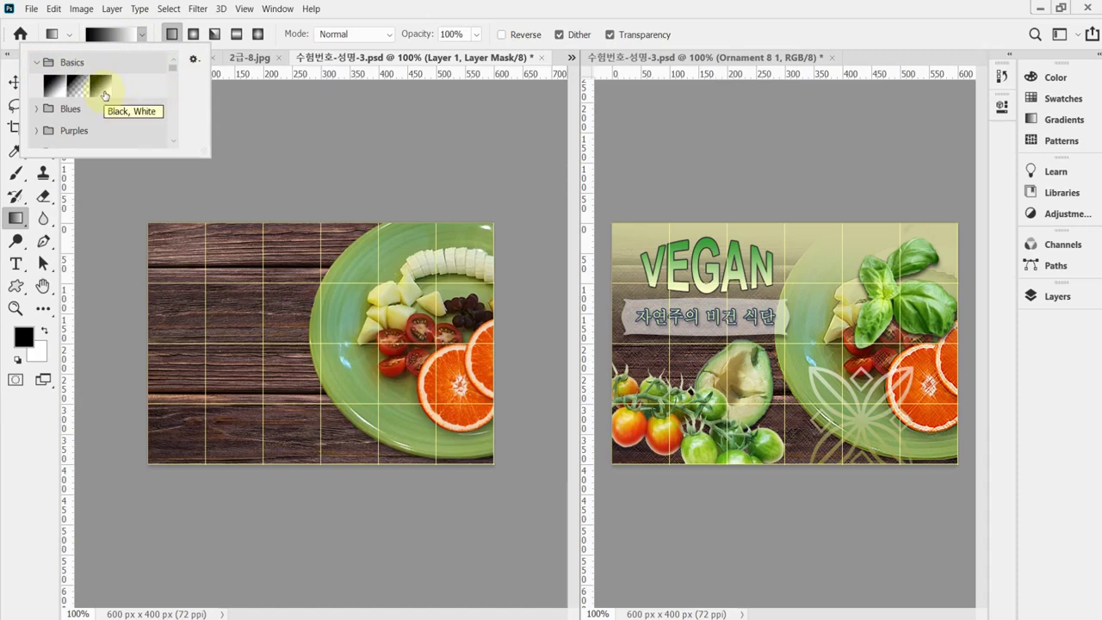
{"action": "left_click", "coordinate": [372, 12]}
{"action": "right_click", "coordinate": [47, 35]}
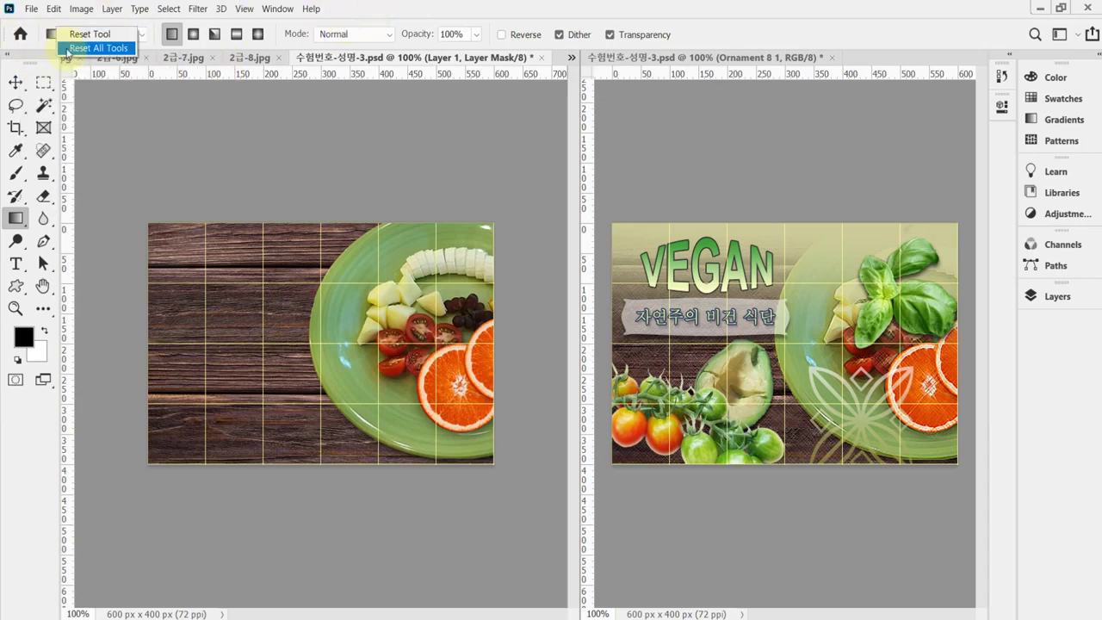
{"action": "left_click", "coordinate": [69, 48]}
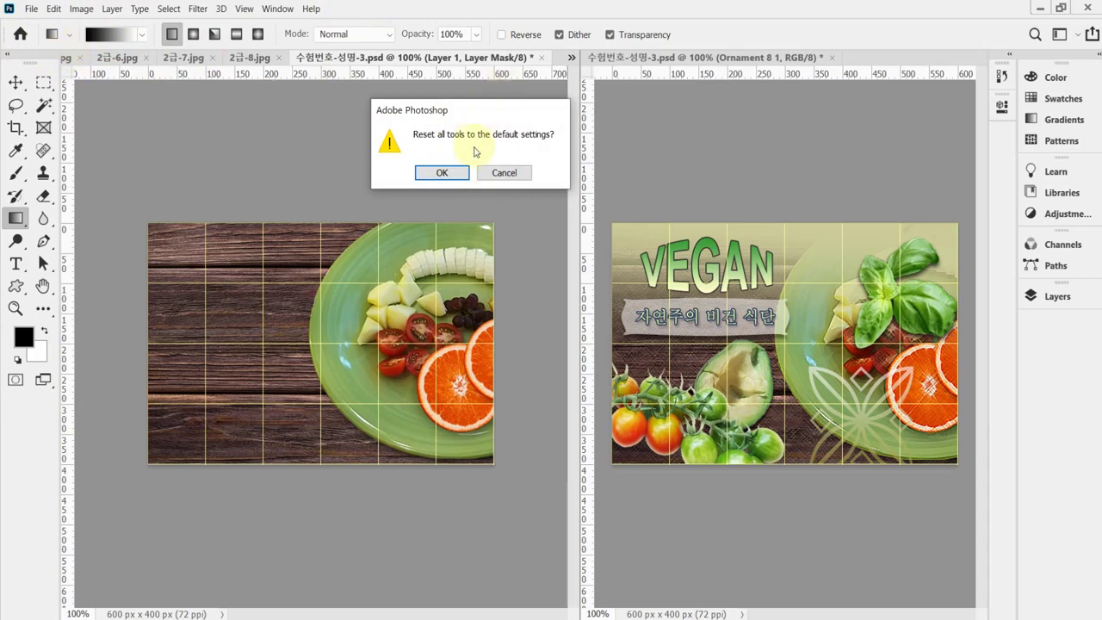
{"action": "left_click", "coordinate": [437, 172]}
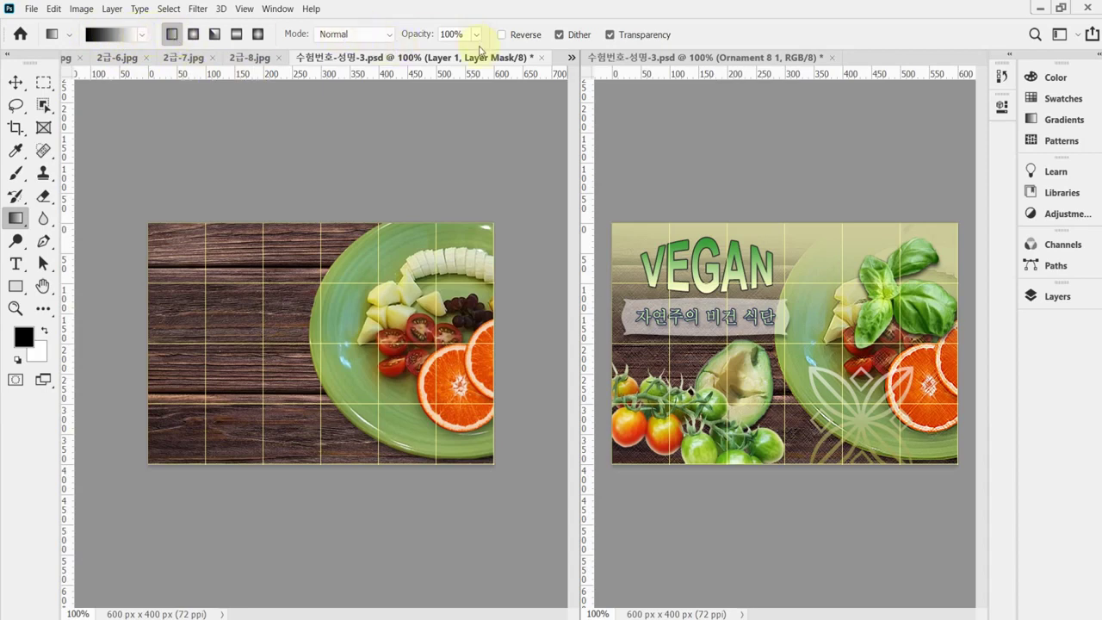
Draw a vertical black-to-white gradient on Layer 1's mask from near the top edge to just above mid-height, and save the document
{"action": "left_click_drag", "start_coordinate": [230, 232], "coordinate": [233, 334]}
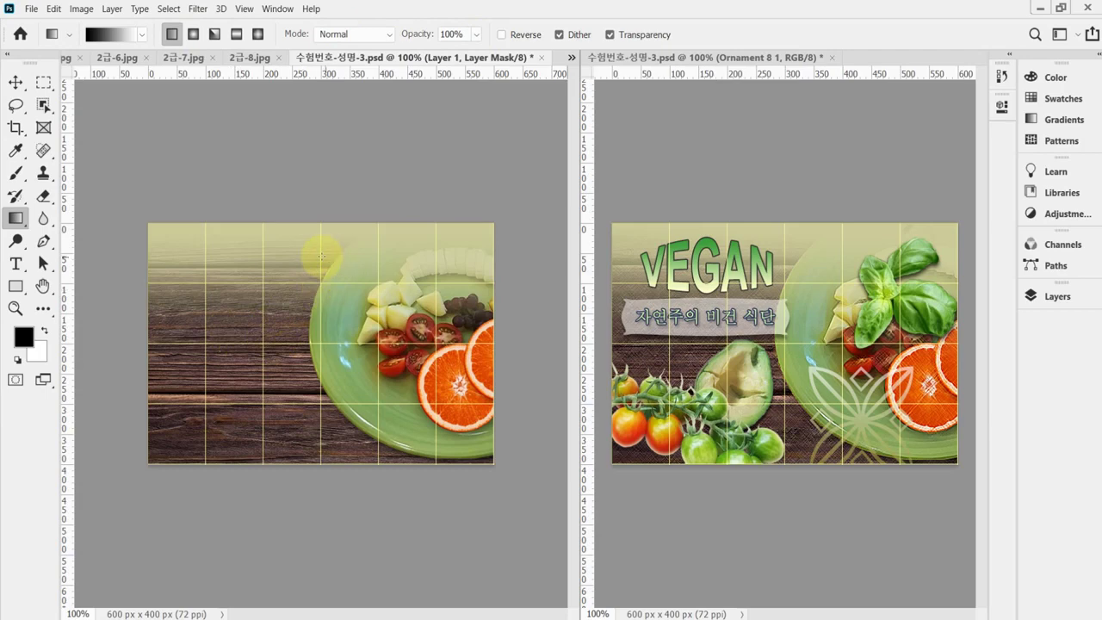
{"action": "key", "text": "ctrl+s"}
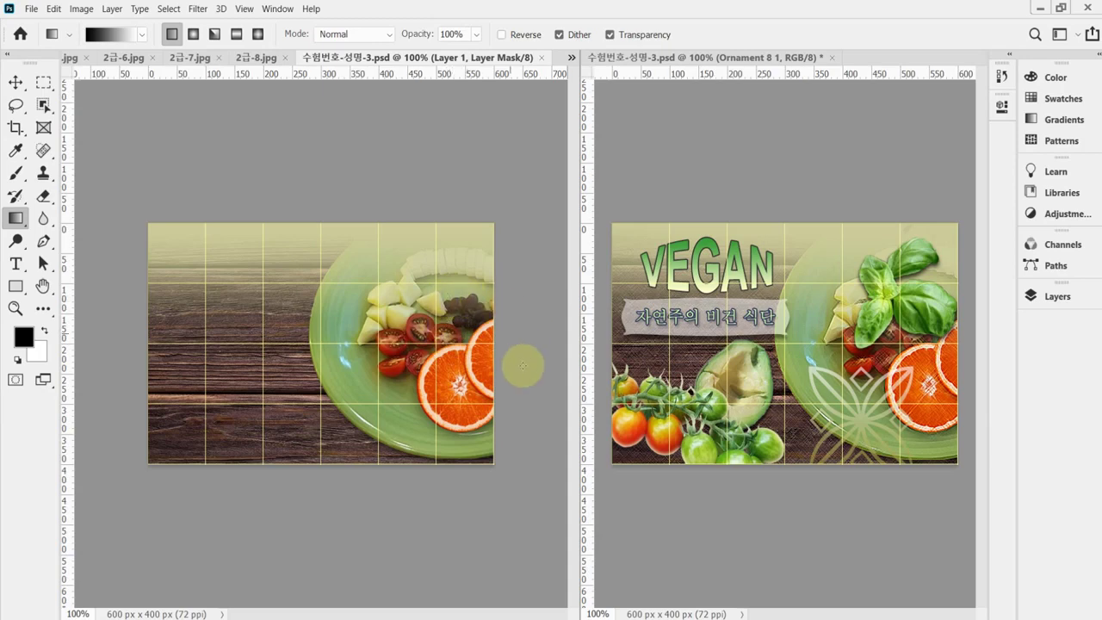
Apply the Crosshatch filter from Brush Strokes to Layer 1's image rather than its mask, and save the document
{"action": "left_click", "coordinate": [1046, 312]}
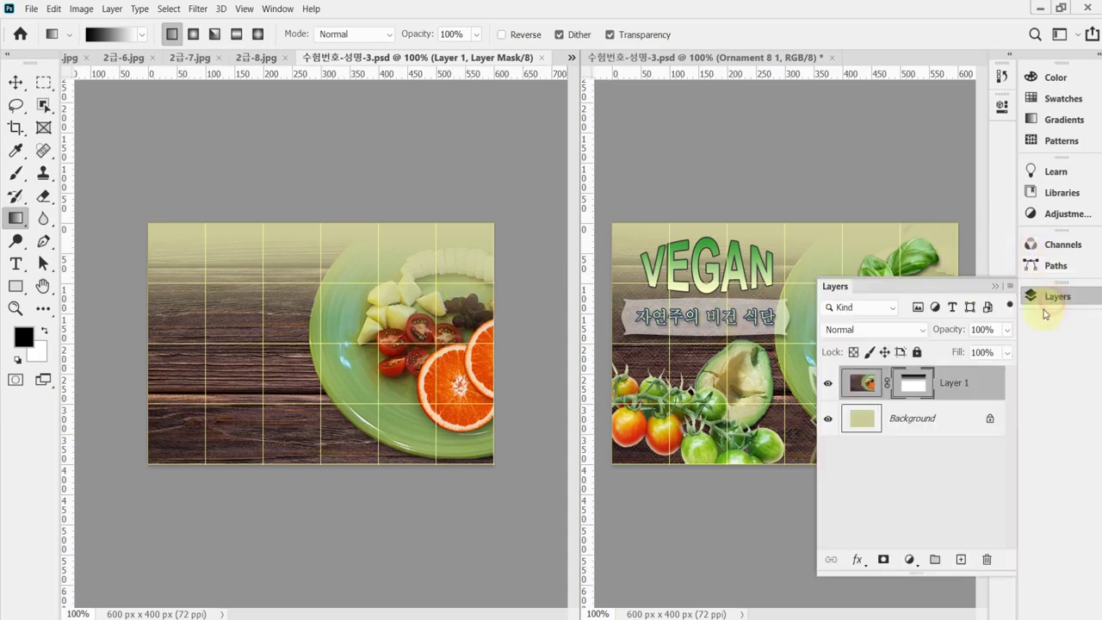
{"action": "left_click", "coordinate": [857, 392]}
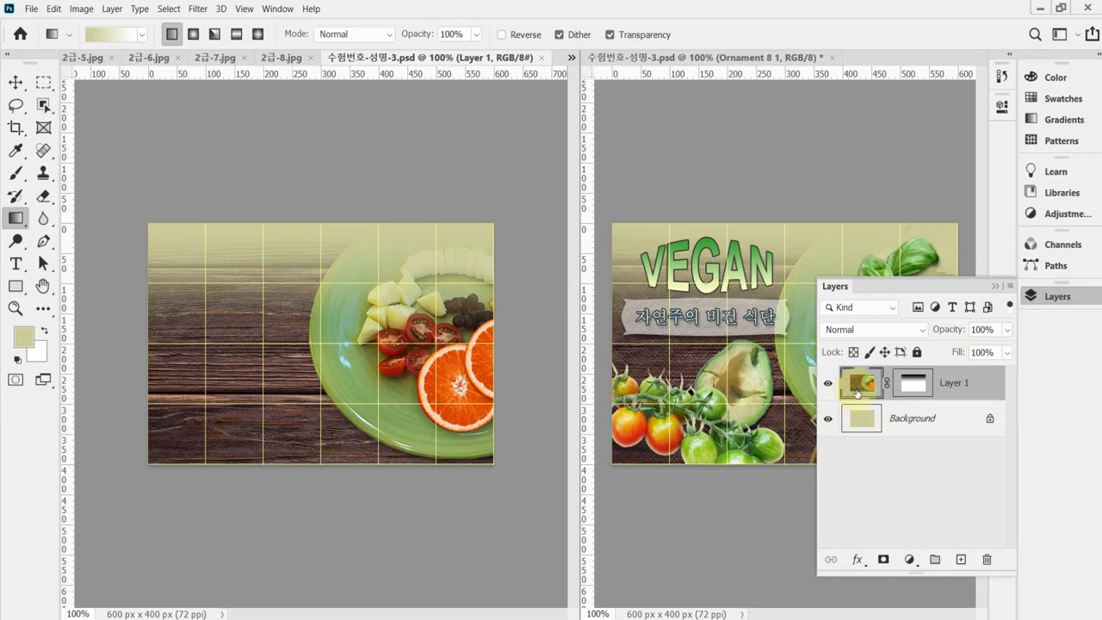
{"action": "left_click", "coordinate": [201, 10]}
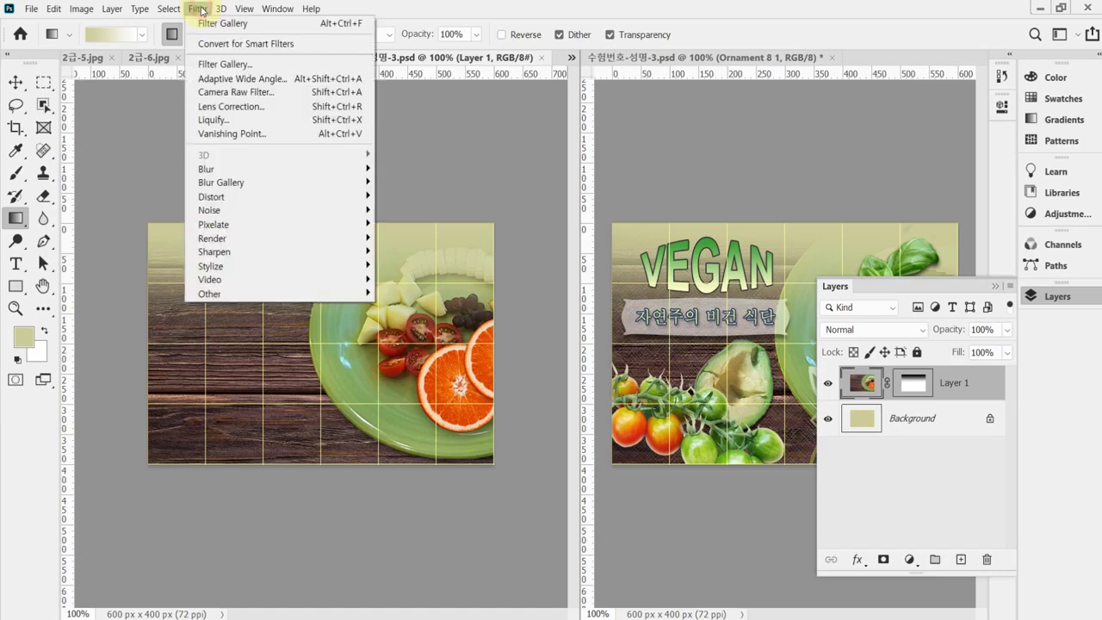
{"action": "left_click", "coordinate": [211, 68]}
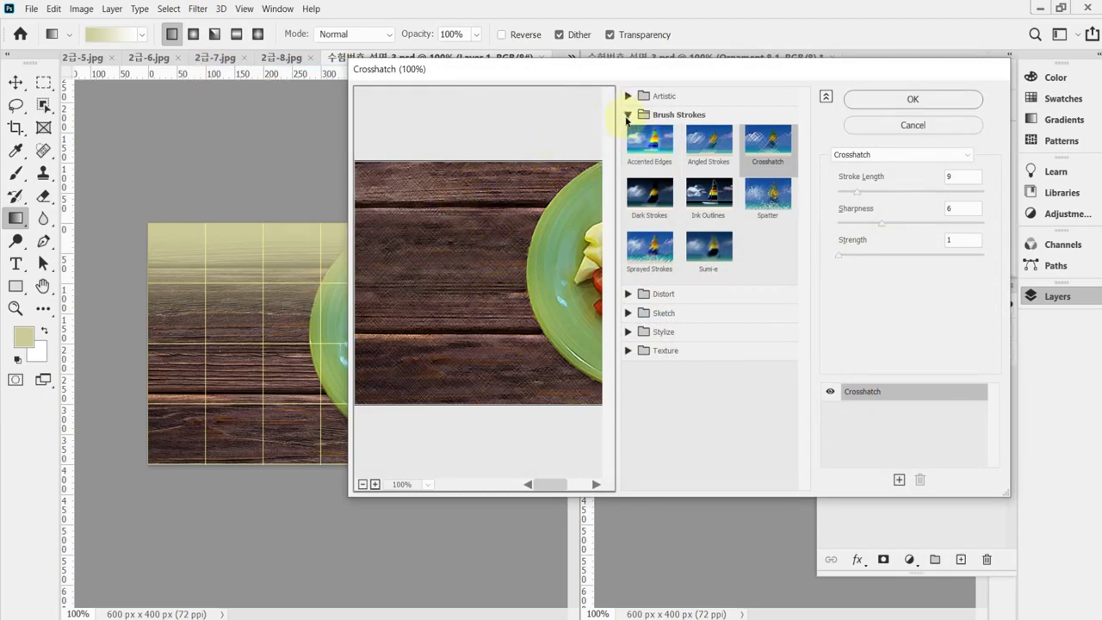
{"action": "left_click", "coordinate": [770, 145]}
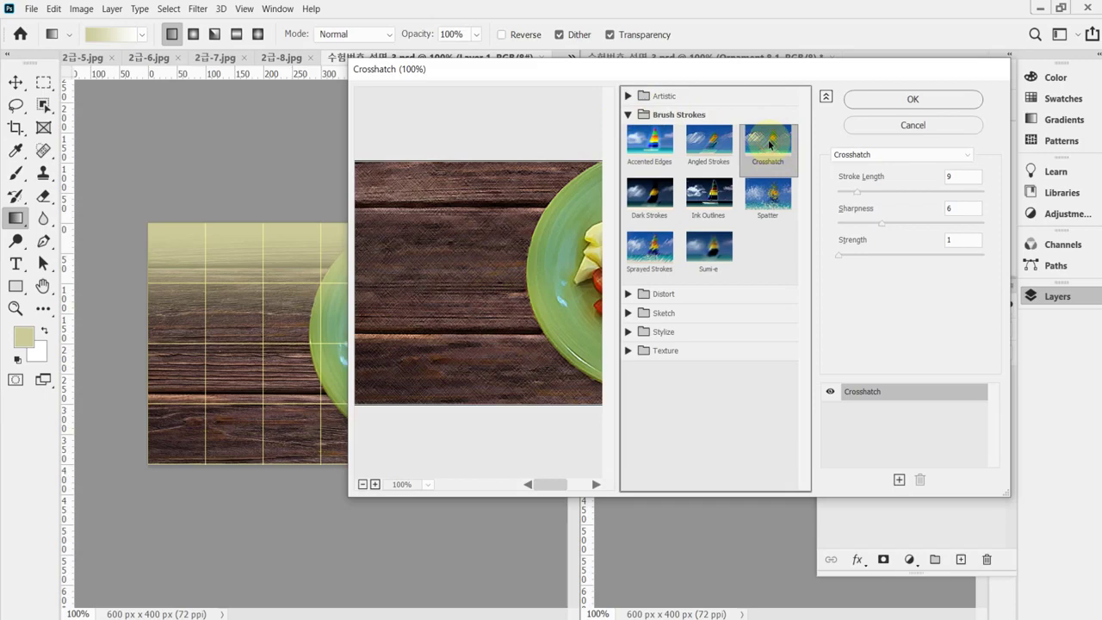
{"action": "left_click", "coordinate": [885, 103]}
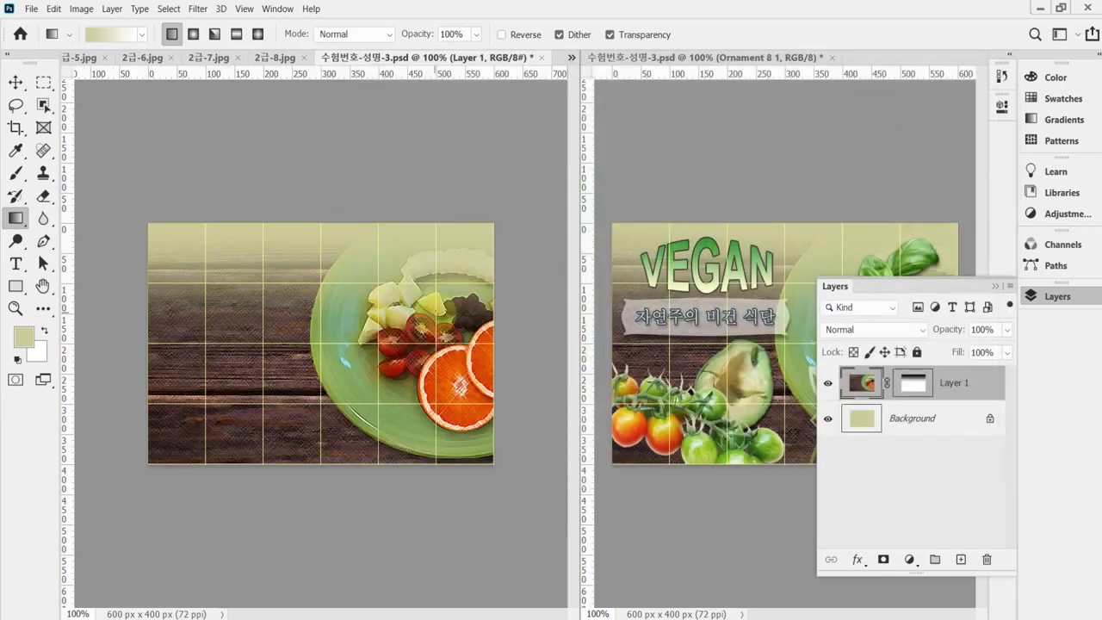
{"action": "key", "text": "ctrl+s"}
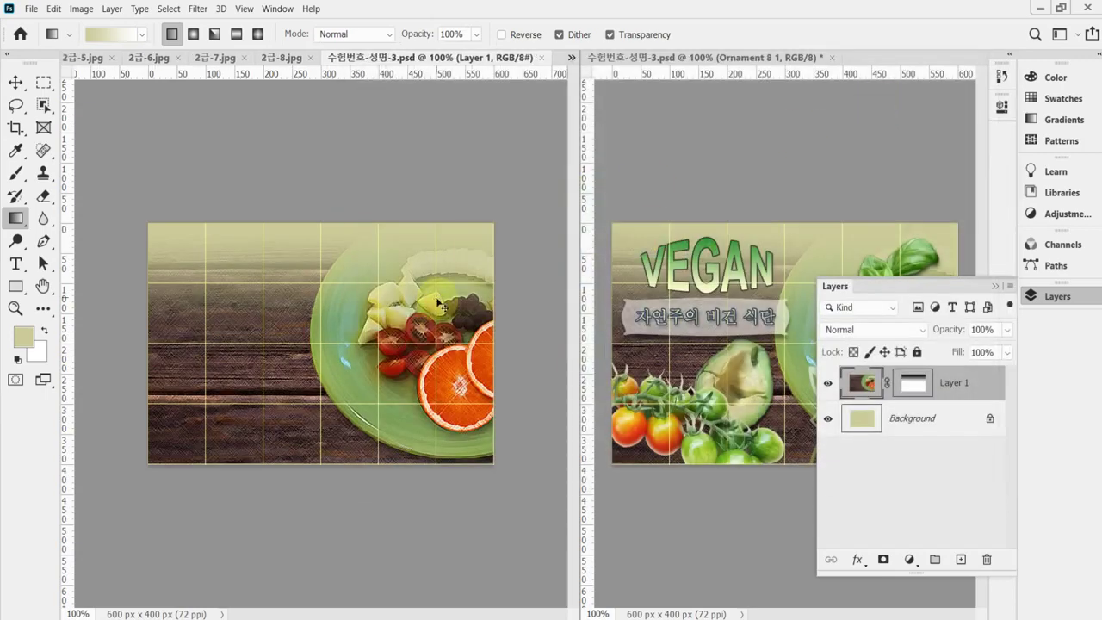
Select the avocado half in 2급-6.jpg with the Quick Selection tool and copy it into 수험번호-성명-3.psd as a new layer
{"action": "left_click", "coordinate": [131, 57]}
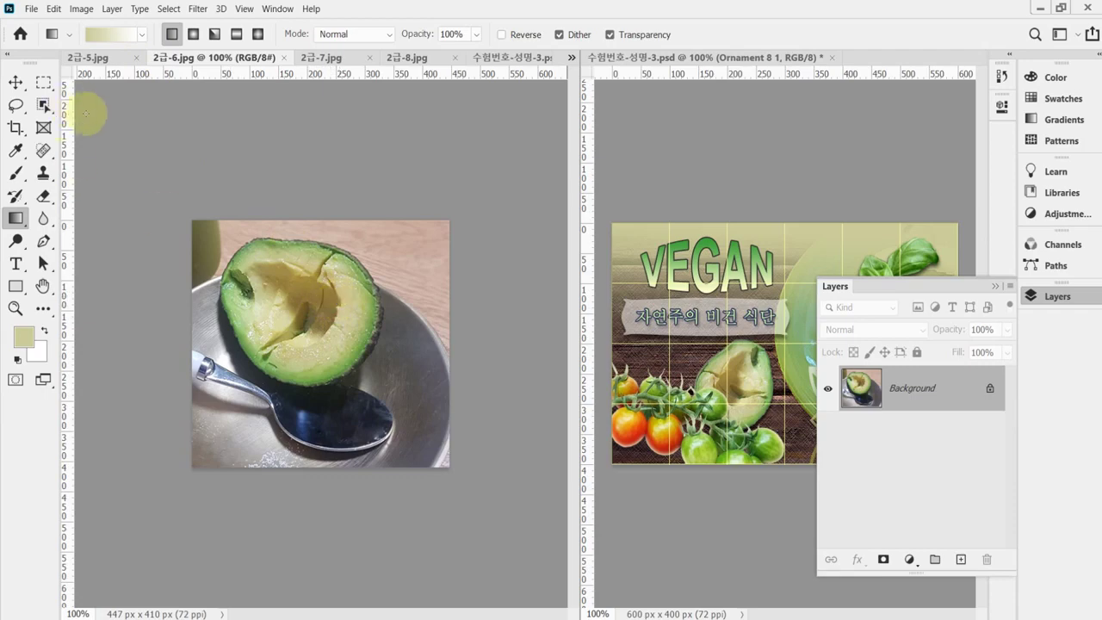
{"action": "scroll", "coordinate": [302, 323], "scroll_direction": "up", "scroll_amount": 2}
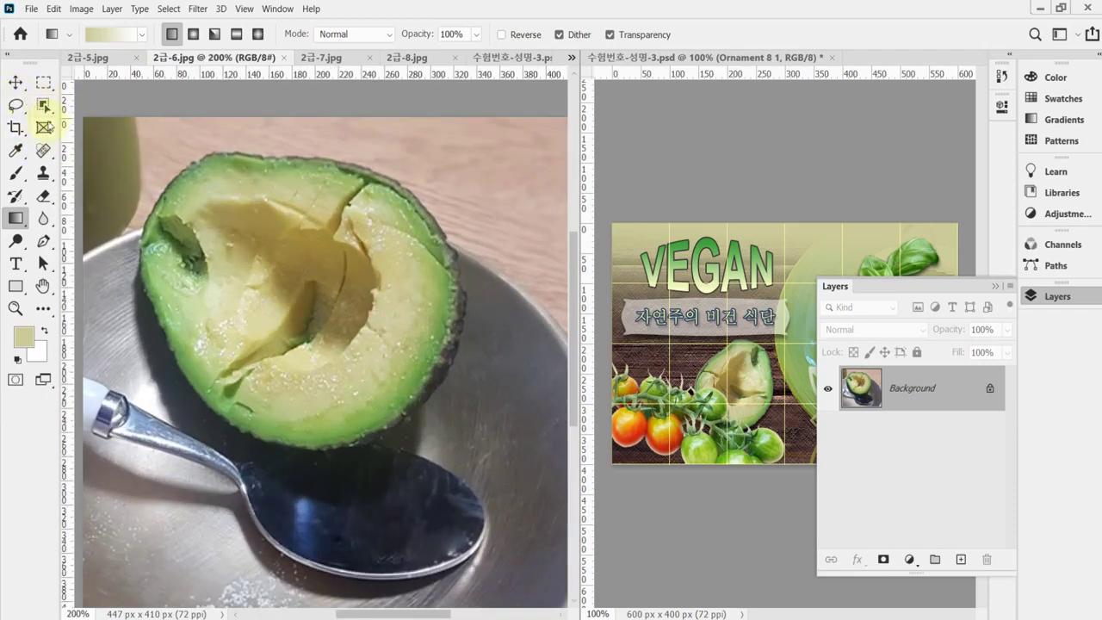
{"action": "left_click_drag", "start_coordinate": [42, 105], "coordinate": [123, 116]}
{"action": "left_click", "coordinate": [112, 122]}
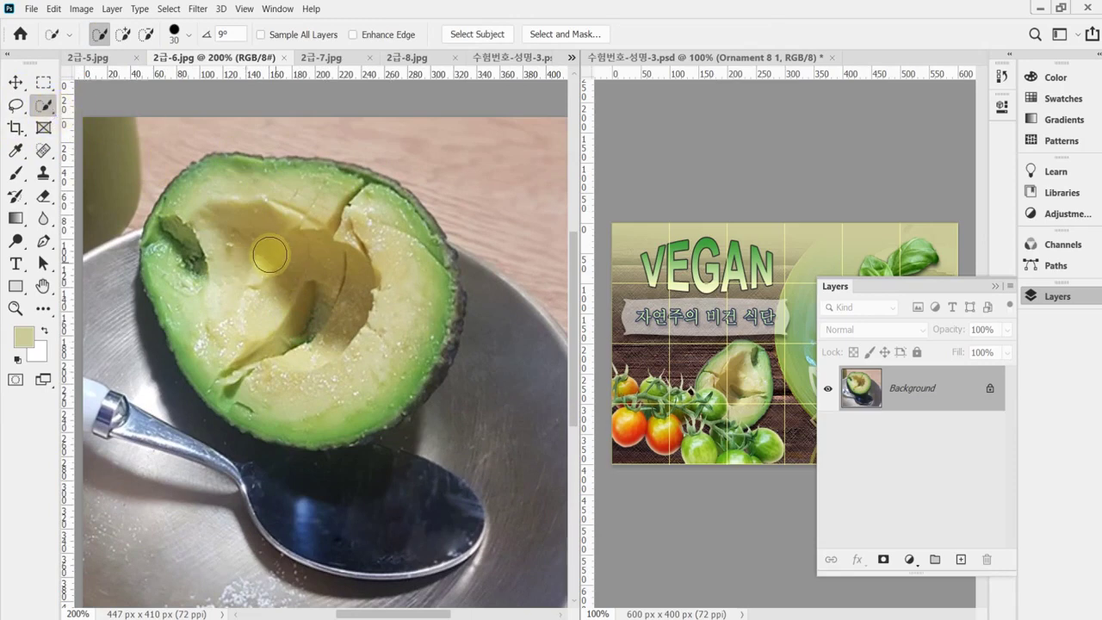
{"action": "mouse_move", "coordinate": [271, 251]}
{"action": "left_mouse_down"}
{"action": "mouse_move", "coordinate": [230, 209]}
{"action": "mouse_move", "coordinate": [342, 223]}
{"action": "mouse_move", "coordinate": [371, 250]}
{"action": "mouse_move", "coordinate": [371, 324]}
{"action": "mouse_move", "coordinate": [252, 304]}
{"action": "mouse_move", "coordinate": [198, 245]}
{"action": "mouse_move", "coordinate": [376, 212]}
{"action": "mouse_move", "coordinate": [400, 220]}
{"action": "mouse_move", "coordinate": [429, 264]}
{"action": "mouse_move", "coordinate": [440, 319]}
{"action": "mouse_move", "coordinate": [442, 298]}
{"action": "mouse_move", "coordinate": [442, 309]}
{"action": "mouse_move", "coordinate": [422, 361]}
{"action": "mouse_move", "coordinate": [380, 410]}
{"action": "left_mouse_up"}
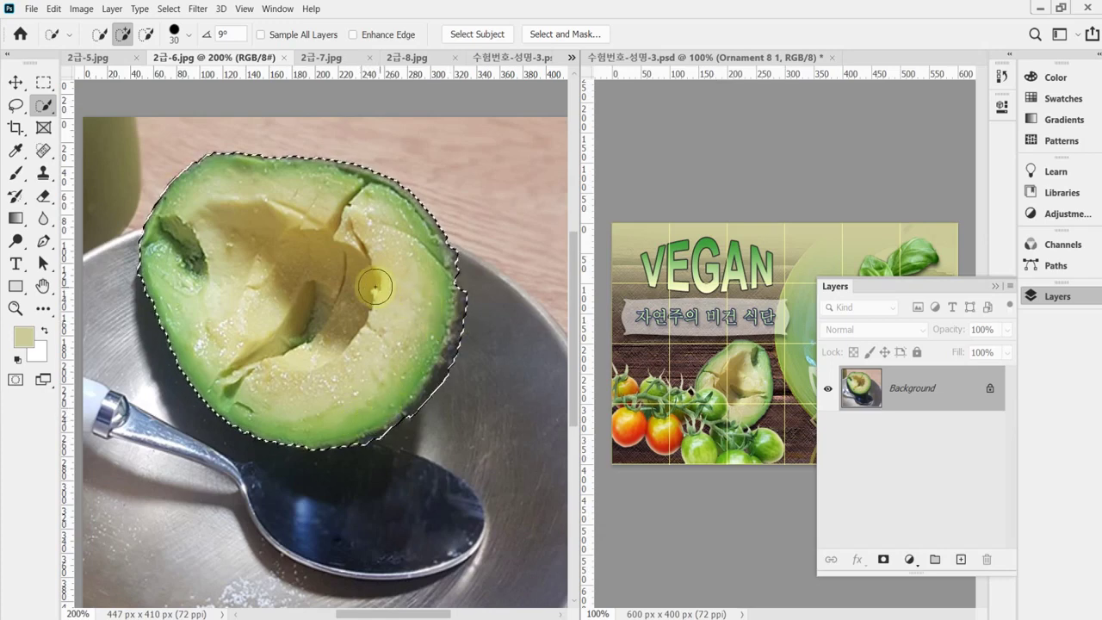
{"action": "left_click", "coordinate": [498, 57]}
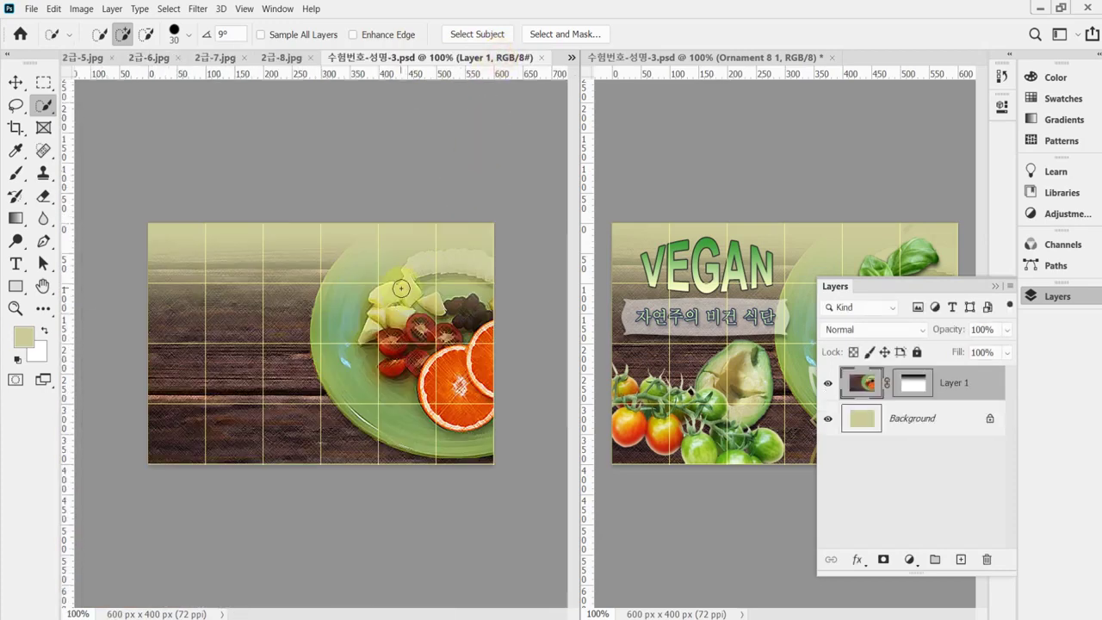
{"action": "key", "text": "ctrl+v"}
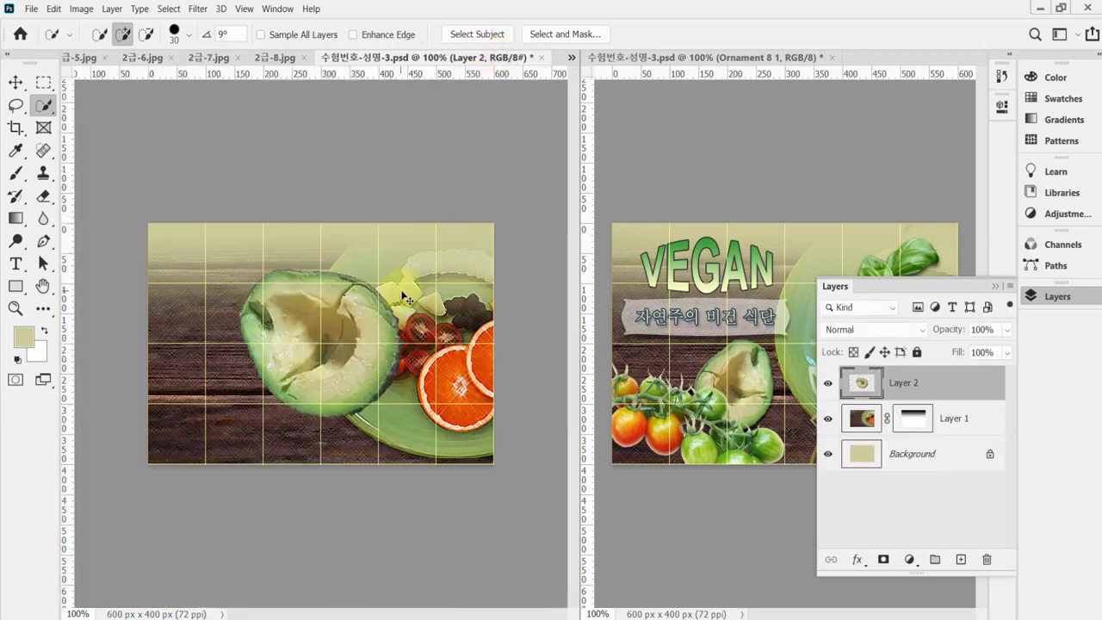
Scale the avocado to about 53%, rotate it to about 80°, and place it on the wood just left of the plate
{"action": "key", "text": "ctrl+t"}
{"action": "left_click_drag", "start_coordinate": [404, 265], "coordinate": [329, 435]}
{"action": "left_click_drag", "start_coordinate": [306, 385], "coordinate": [268, 392]}
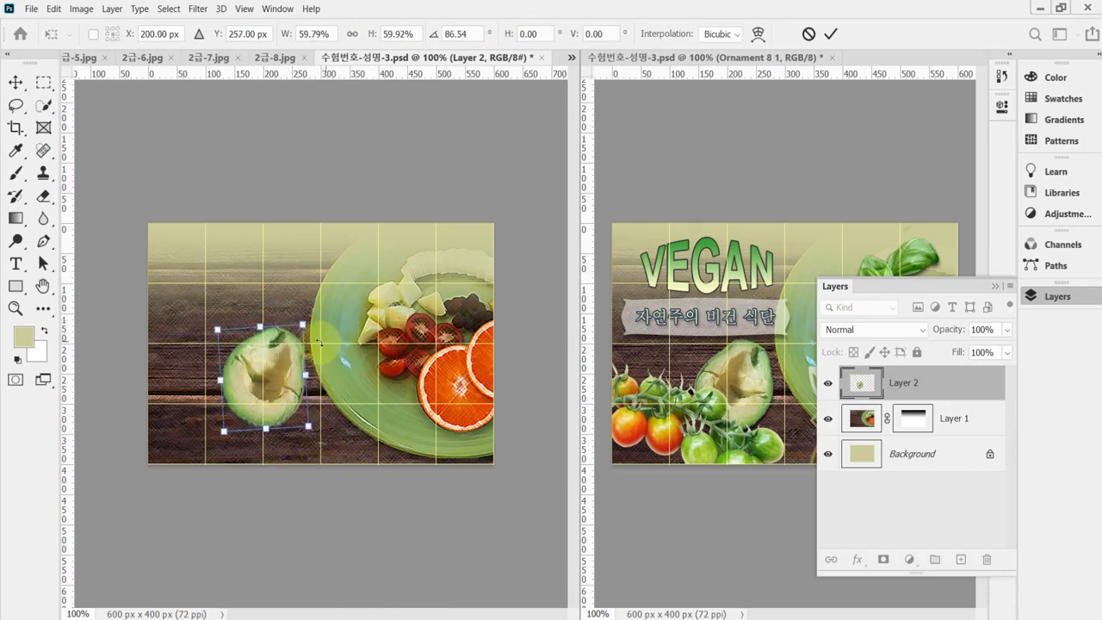
{"action": "left_click_drag", "start_coordinate": [302, 325], "coordinate": [294, 337]}
{"action": "key", "text": "ctrl+z"}
{"action": "left_click_drag", "start_coordinate": [357, 440], "coordinate": [349, 451]}
{"action": "left_click_drag", "start_coordinate": [292, 395], "coordinate": [300, 392]}
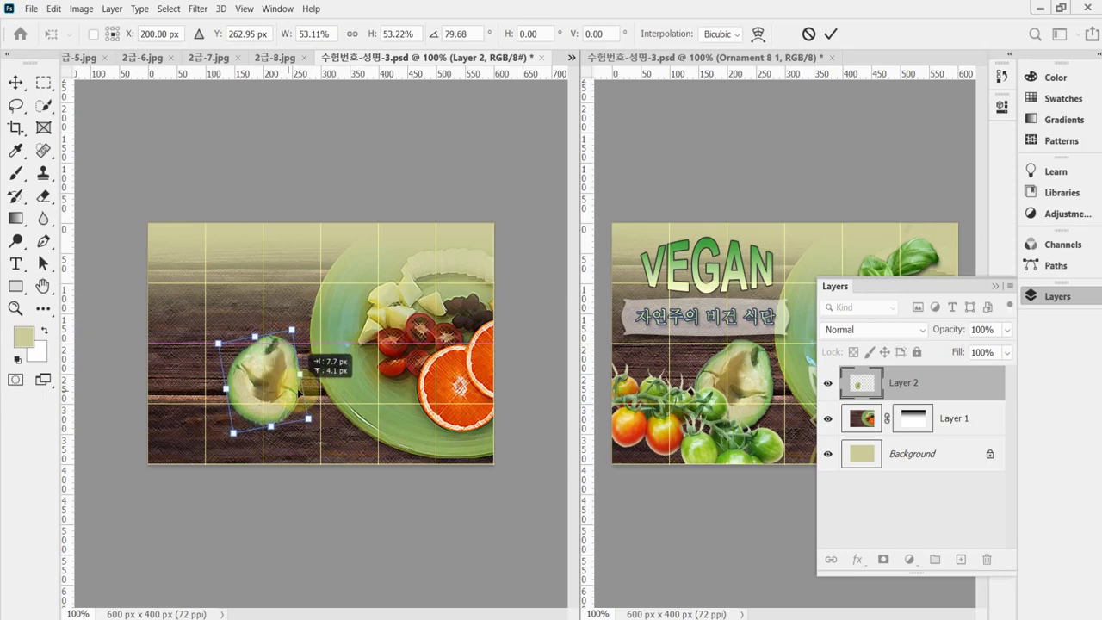
{"action": "left_click_drag", "start_coordinate": [300, 392], "coordinate": [300, 392]}
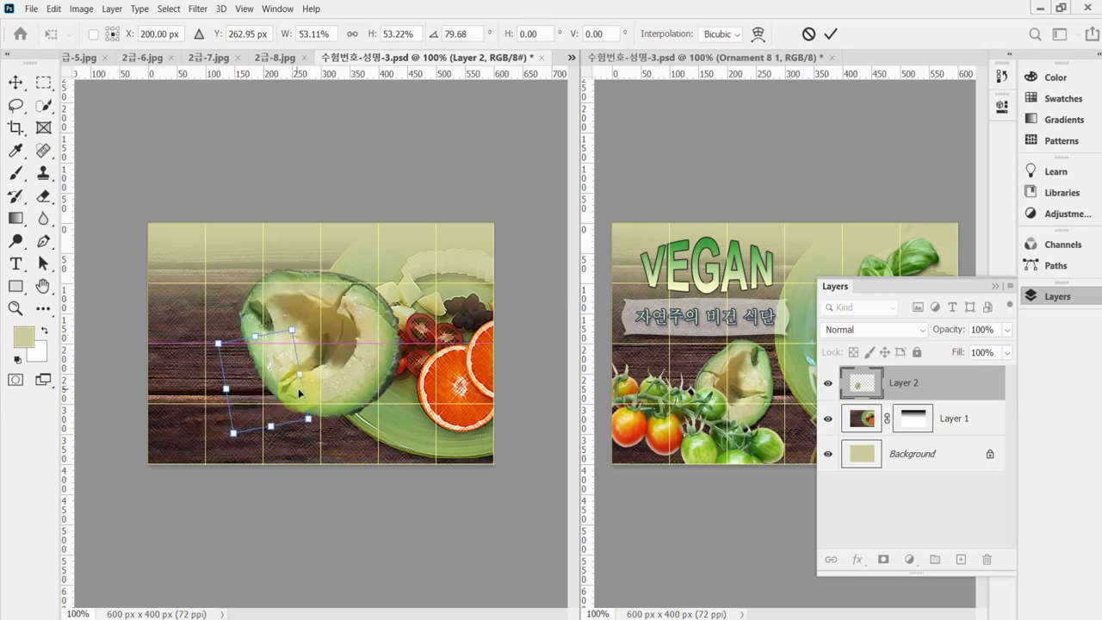
Flip the avocado horizontally and rotate it to about 145.5° so it leans like the one in the reference
{"action": "right_click", "coordinate": [285, 359]}
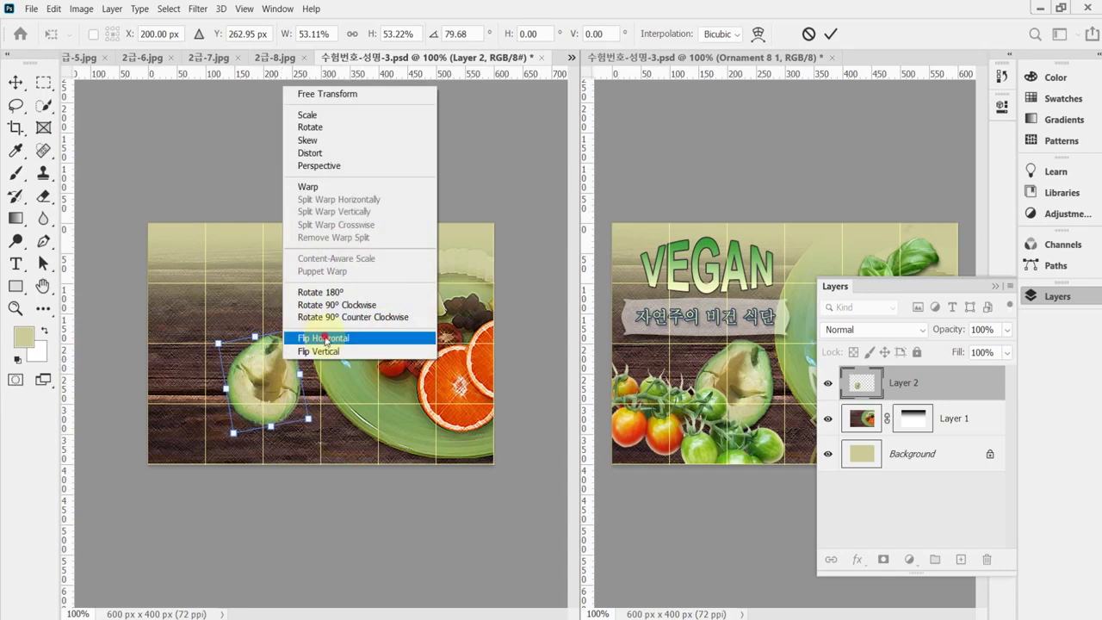
{"action": "left_click", "coordinate": [302, 339]}
{"action": "left_click_drag", "start_coordinate": [348, 451], "coordinate": [278, 451]}
{"action": "left_click_drag", "start_coordinate": [288, 378], "coordinate": [291, 381]}
{"action": "left_click_drag", "start_coordinate": [351, 448], "coordinate": [358, 440]}
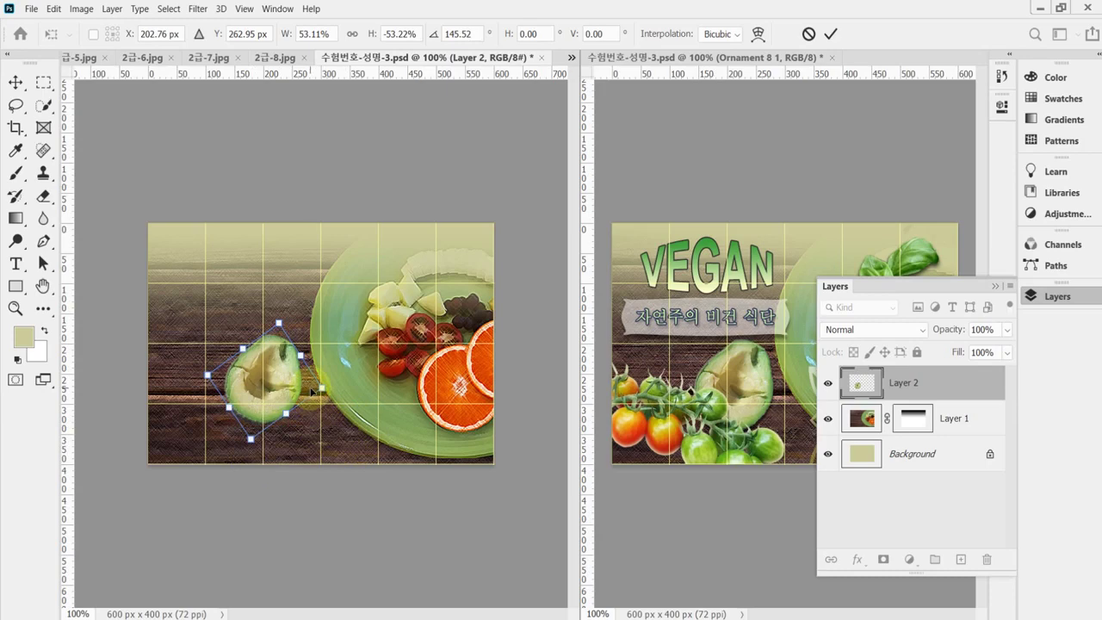
Nudge the avocado 5 px right and 1 px down, rotate it to about 146°, apply the transform, and save the document
{"action": "key", "text": "Right"}
{"action": "key", "text": "Right"}
{"action": "key", "text": "Right"}
{"action": "key", "text": "Right"}
{"action": "key", "text": "Right"}
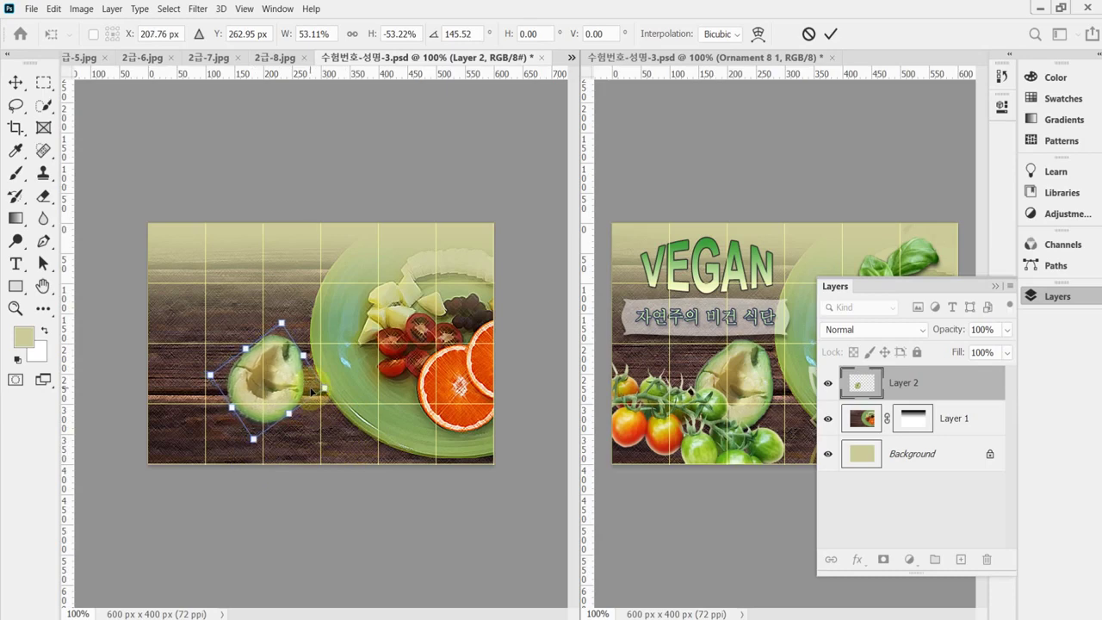
{"action": "key", "text": "Down"}
{"action": "left_click_drag", "start_coordinate": [337, 457], "coordinate": [355, 437]}
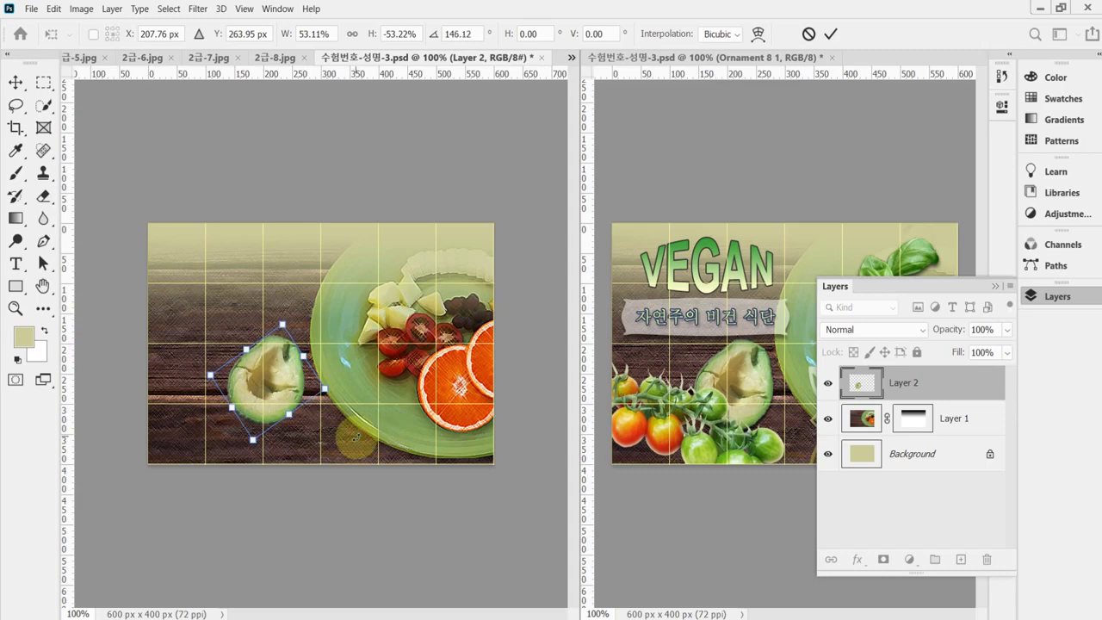
{"action": "key", "text": "Return"}
{"action": "key", "text": "w"}
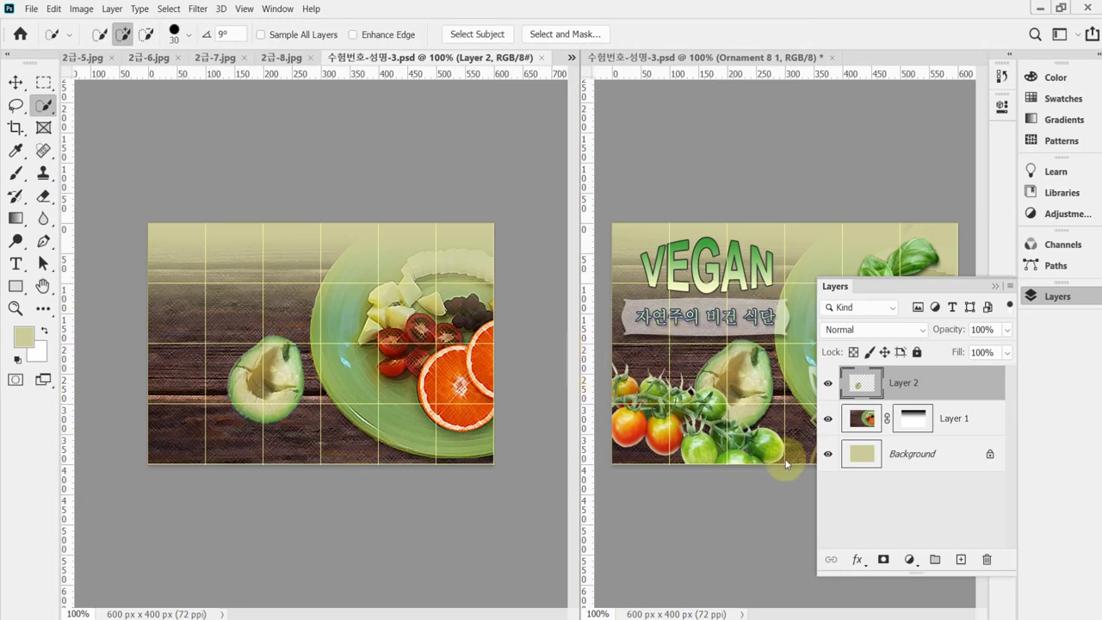
Add a Drop Shadow layer style with a 90° angle to the avocado on Layer 2
{"action": "left_click", "coordinate": [834, 497]}
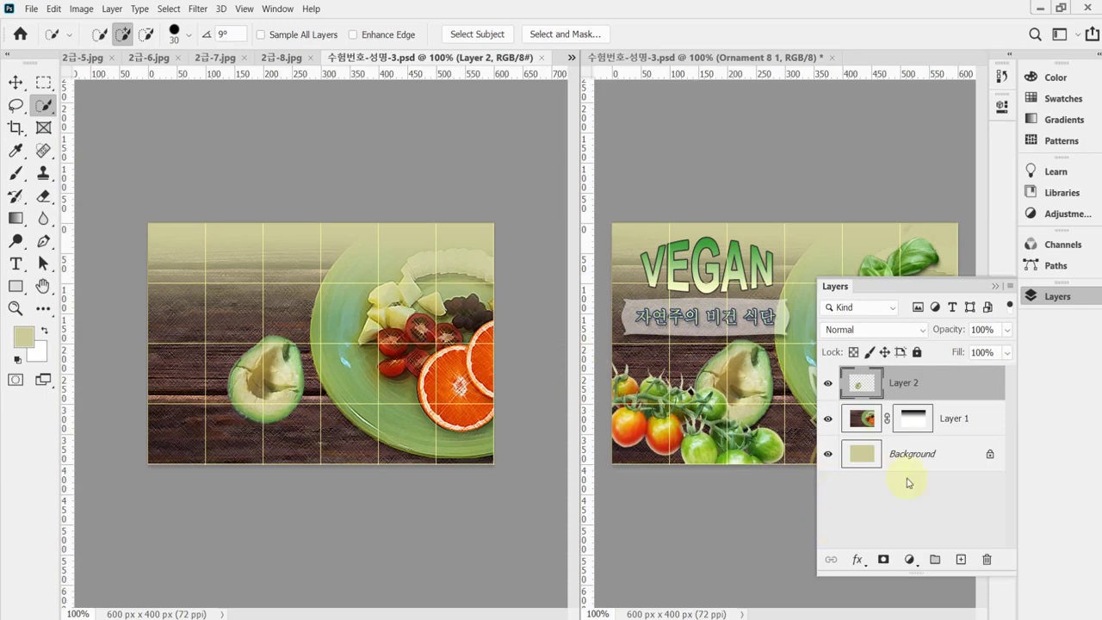
{"action": "left_click", "coordinate": [858, 559]}
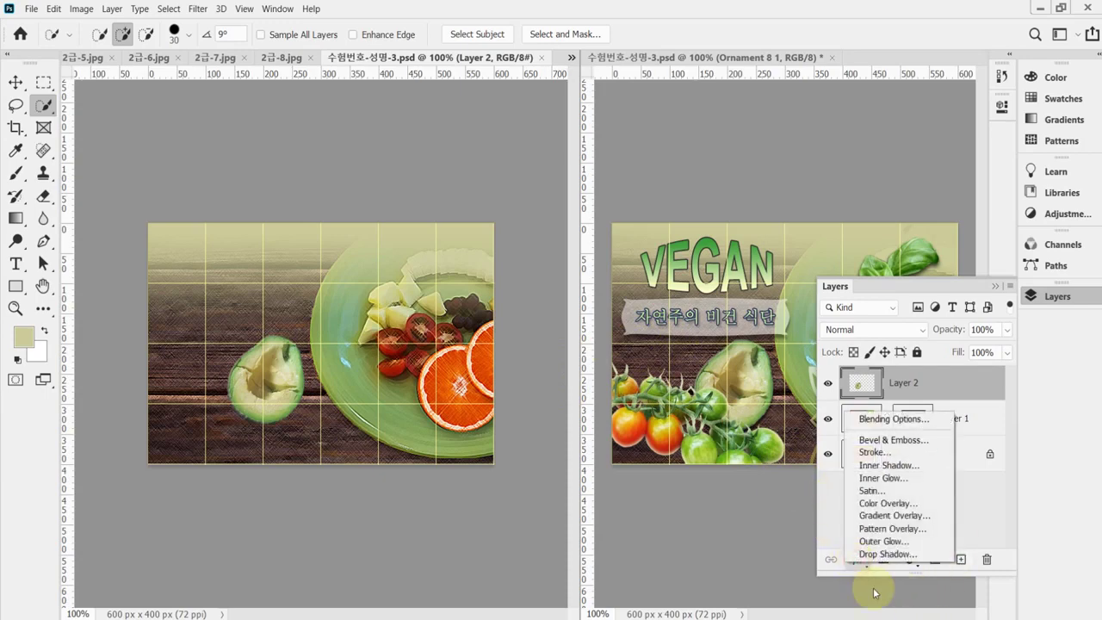
{"action": "left_click", "coordinate": [918, 556]}
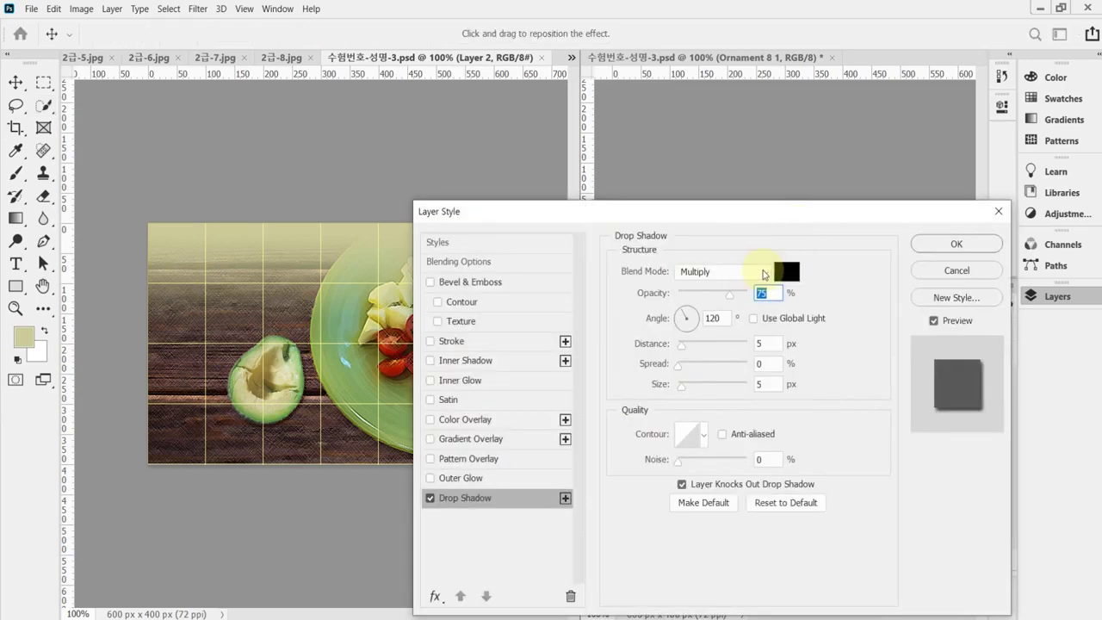
{"action": "key", "text": "Tab"}
{"action": "left_click", "coordinate": [683, 321]}
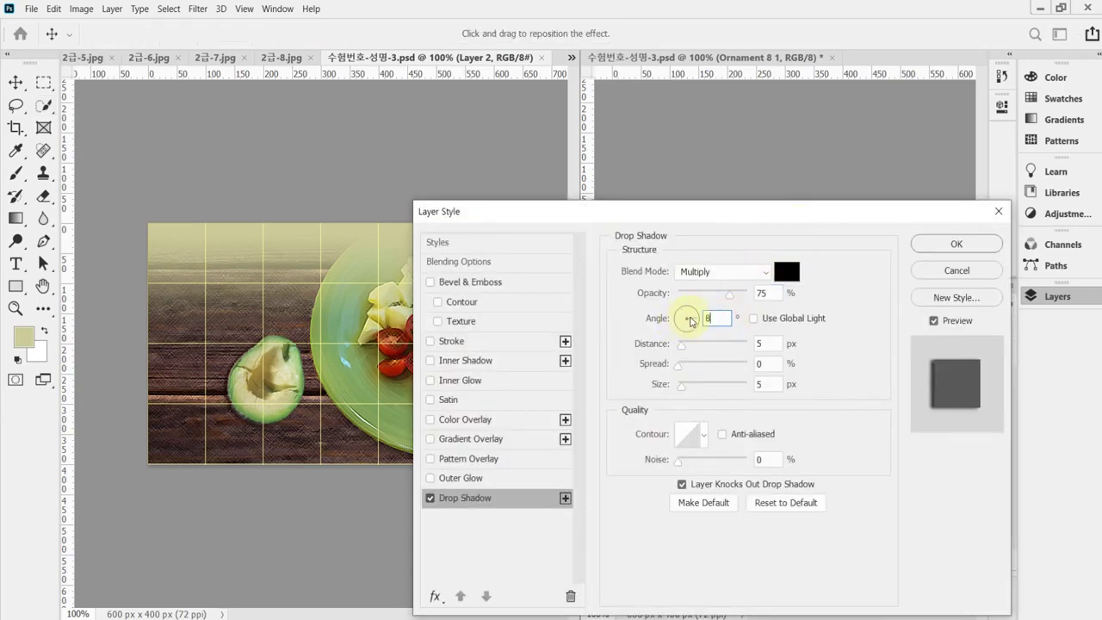
{"action": "left_click", "coordinate": [714, 318]}
{"action": "type", "text": "90"}
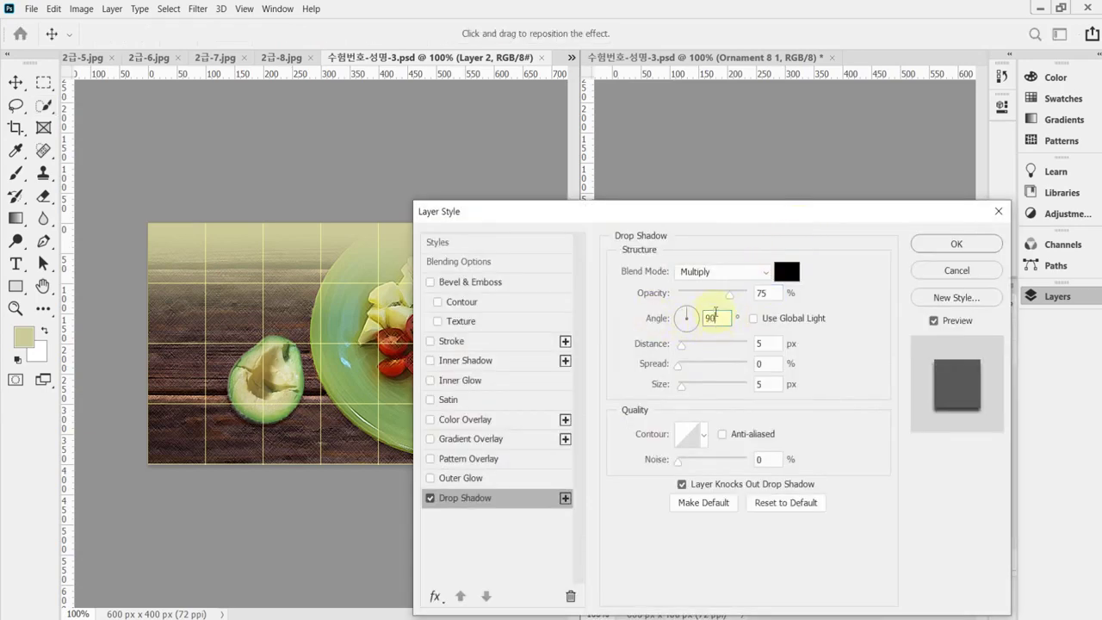
{"action": "left_click_drag", "start_coordinate": [704, 216], "coordinate": [785, 225]}
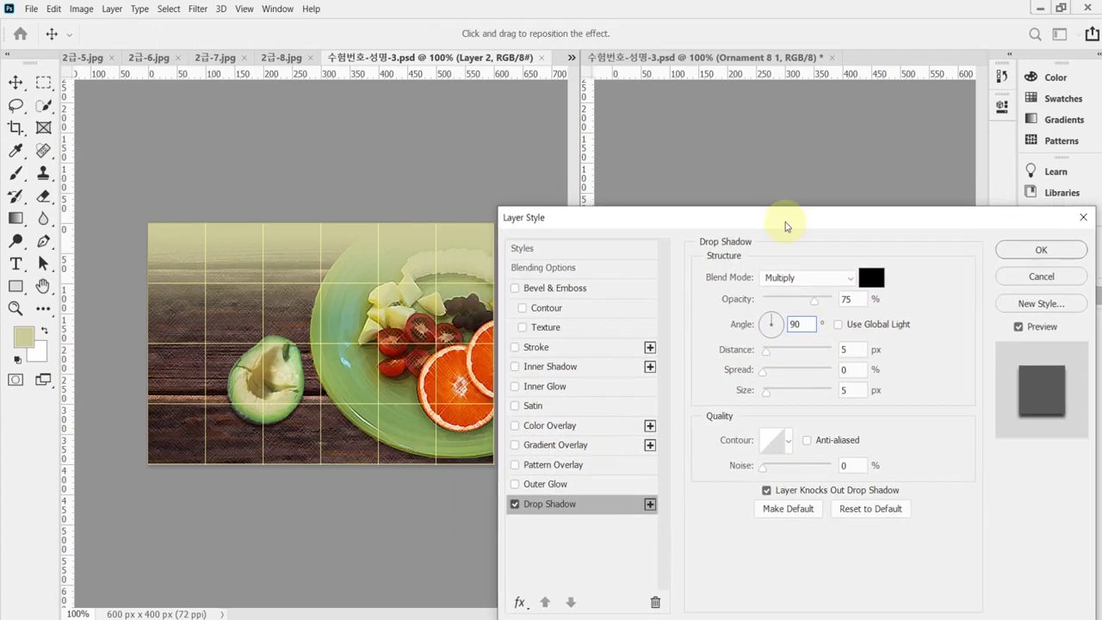
{"action": "left_click", "coordinate": [1041, 250]}
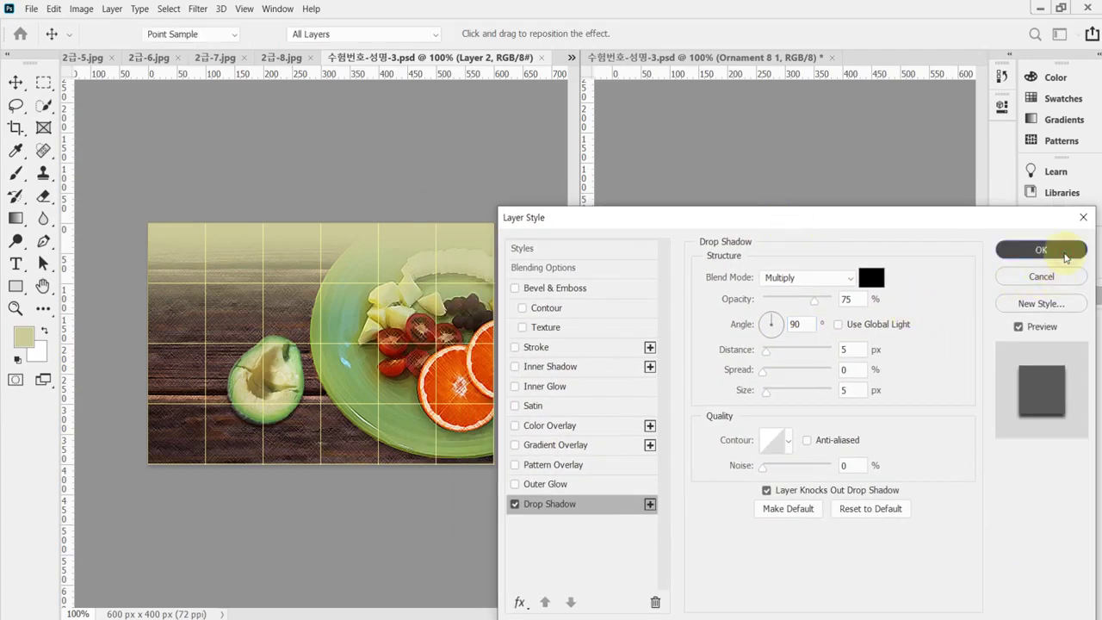
Save the composition, then copy the basil leaves selected in 2급-7.jpg into it as a new layer
{"action": "key", "text": "ctrl+s"}
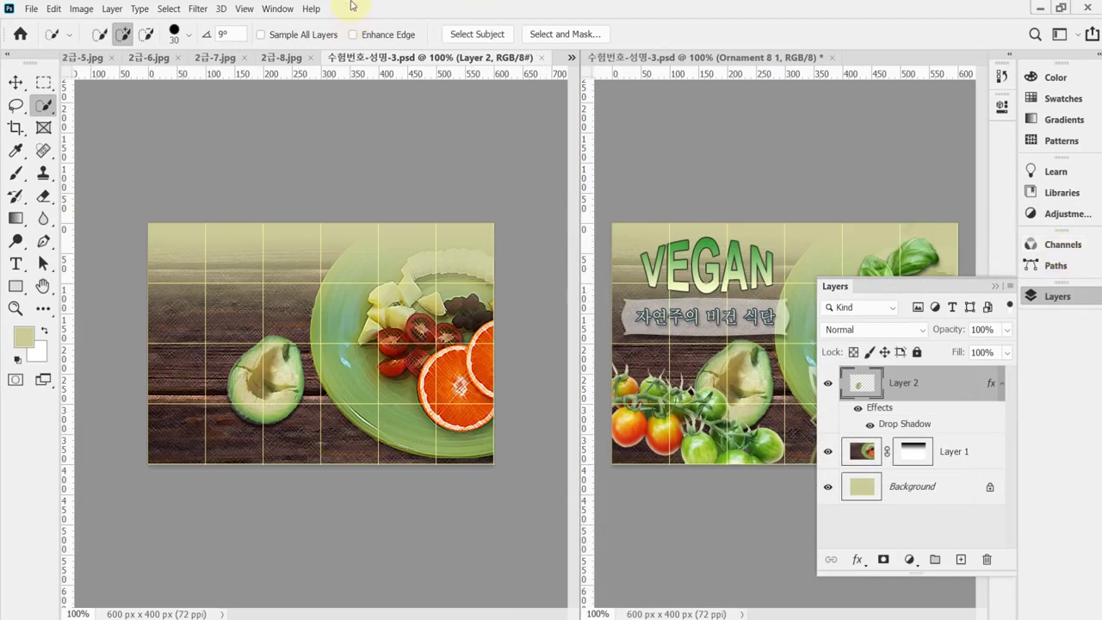
{"action": "left_click", "coordinate": [214, 58]}
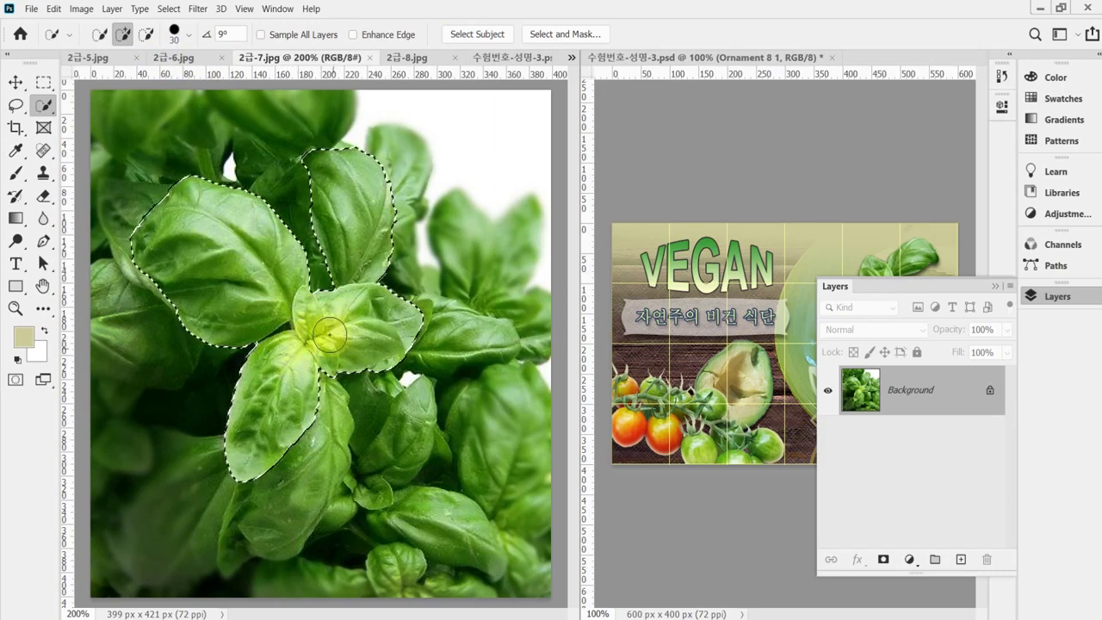
{"action": "right_click", "coordinate": [43, 107]}
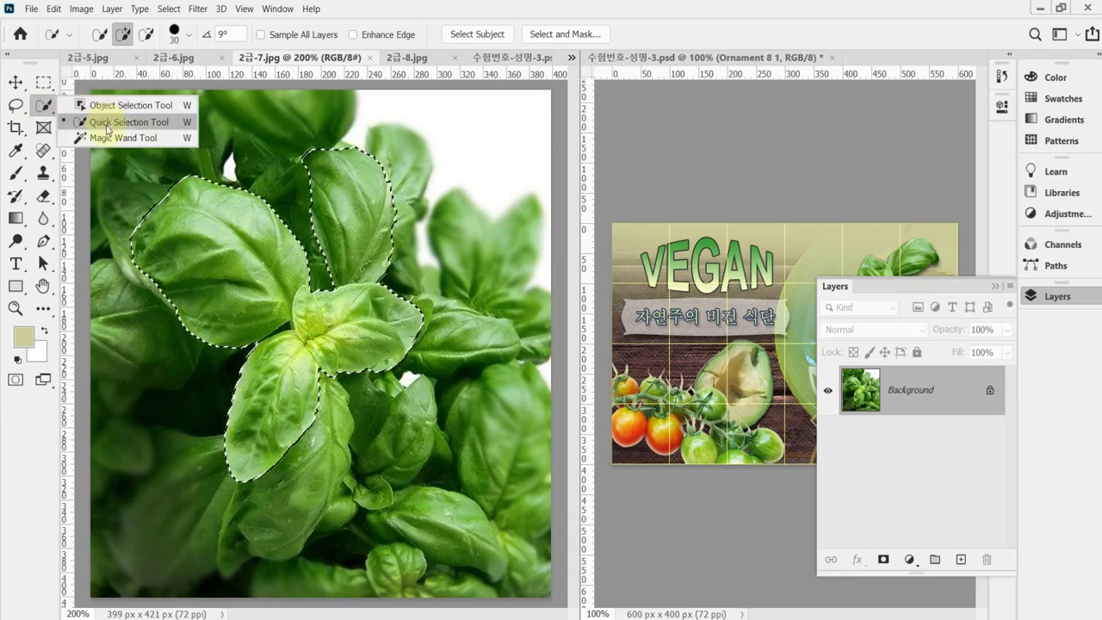
{"action": "left_click", "coordinate": [107, 123]}
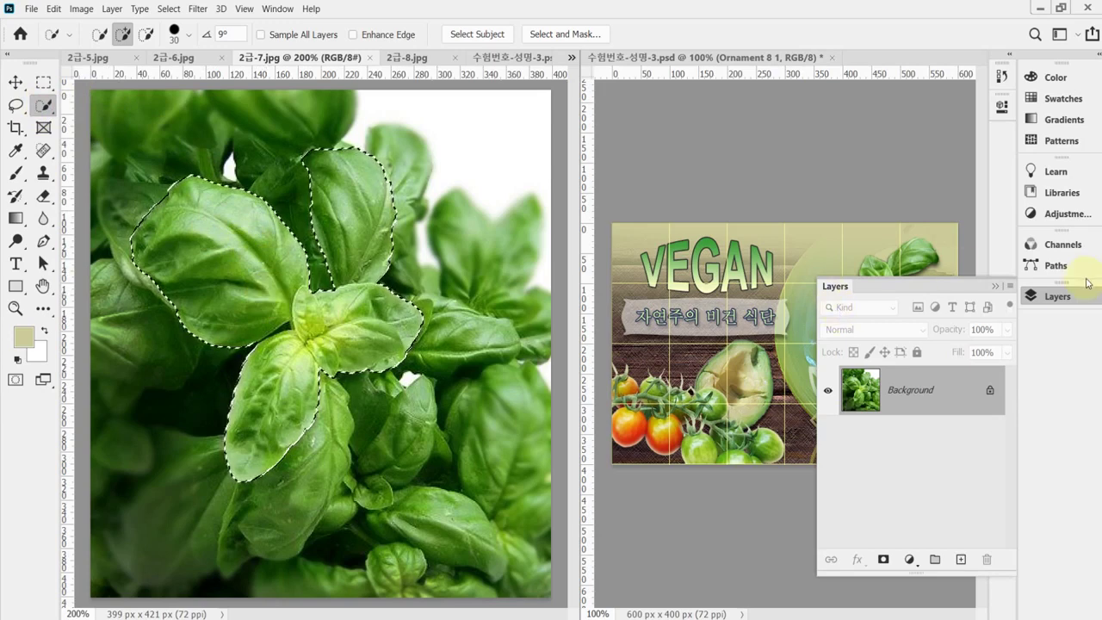
{"action": "left_click", "coordinate": [1063, 294]}
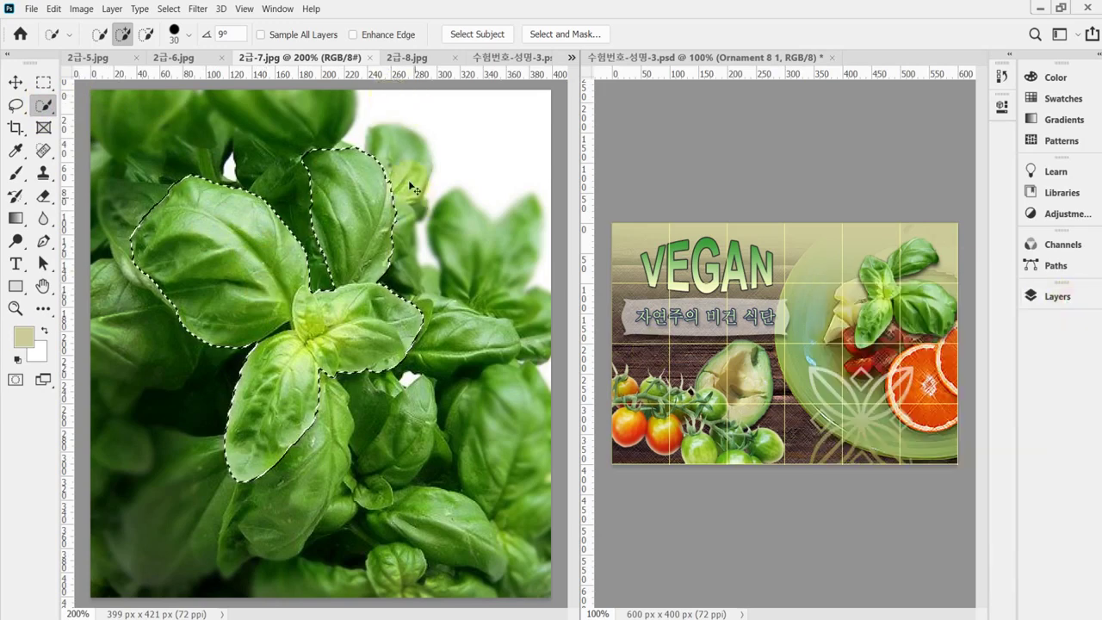
{"action": "left_click", "coordinate": [512, 56]}
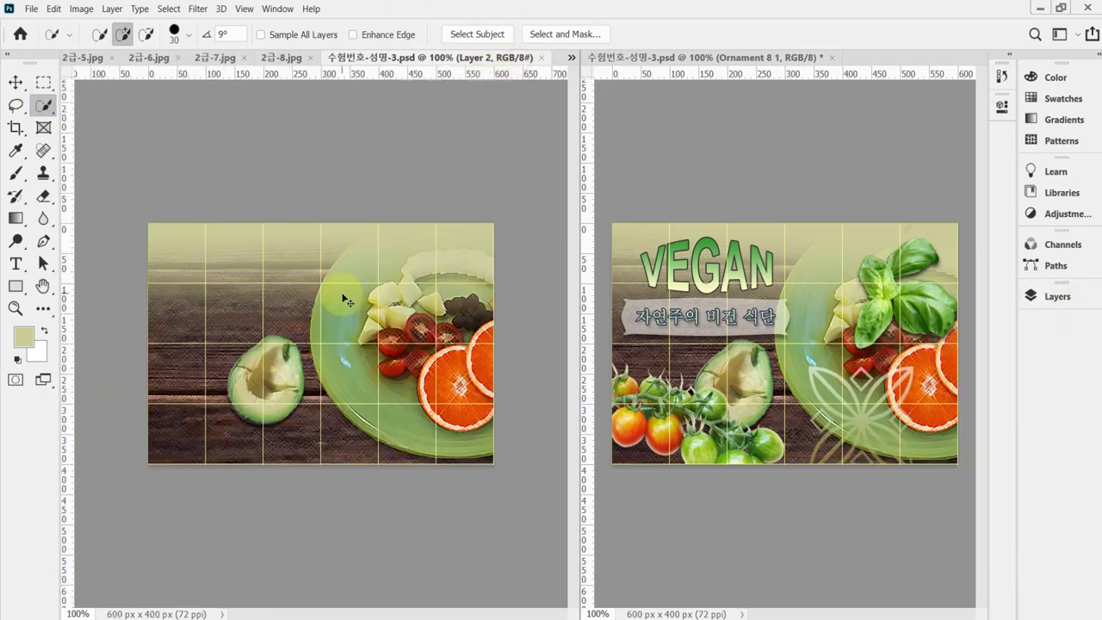
{"action": "left_click_drag", "start_coordinate": [344, 300], "coordinate": [342, 293]}
Scale the basil to about 79.5%, move it to the canvas's upper-right corner over the plate, and flip it horizontally
{"action": "key", "text": "ctrl+t"}
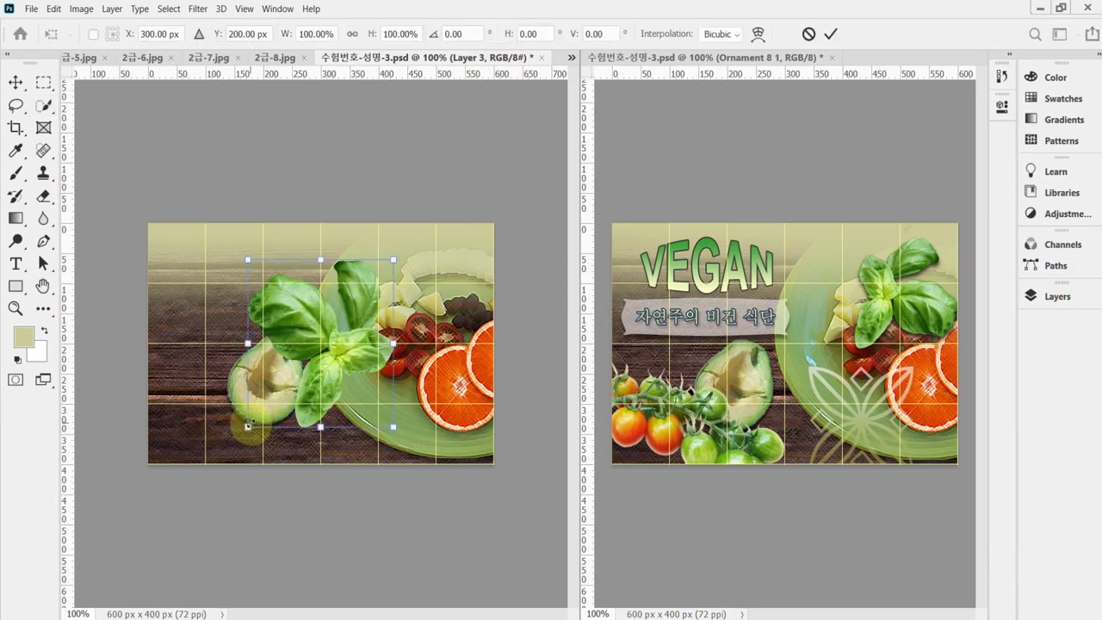
{"action": "left_click_drag", "start_coordinate": [248, 426], "coordinate": [276, 392]}
{"action": "left_click_drag", "start_coordinate": [396, 272], "coordinate": [495, 237]}
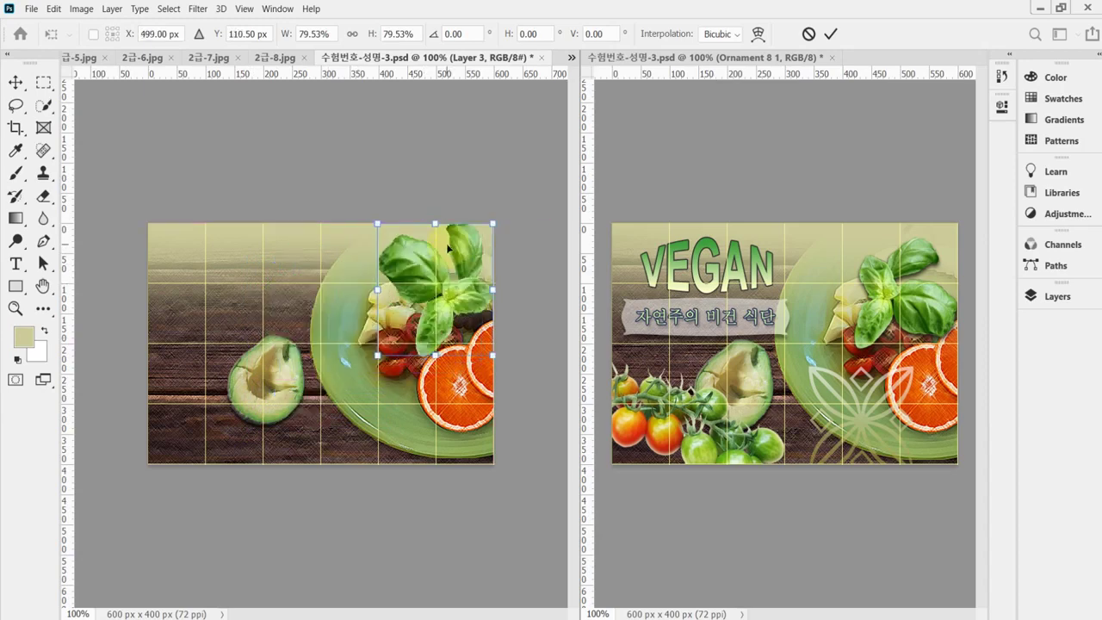
{"action": "right_click", "coordinate": [447, 264]}
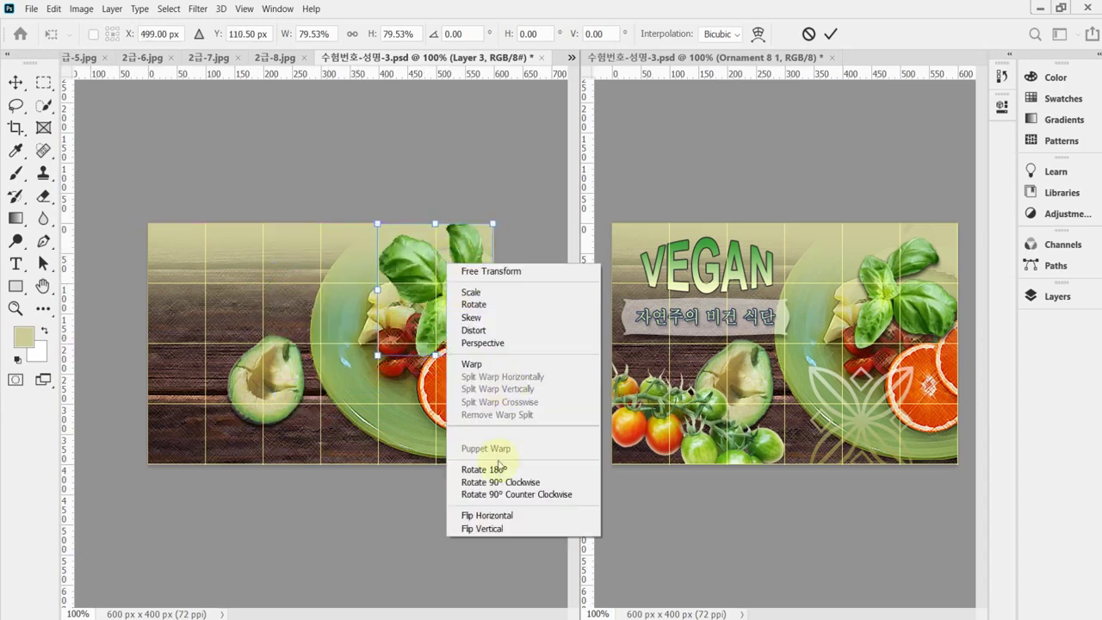
{"action": "left_click", "coordinate": [497, 521]}
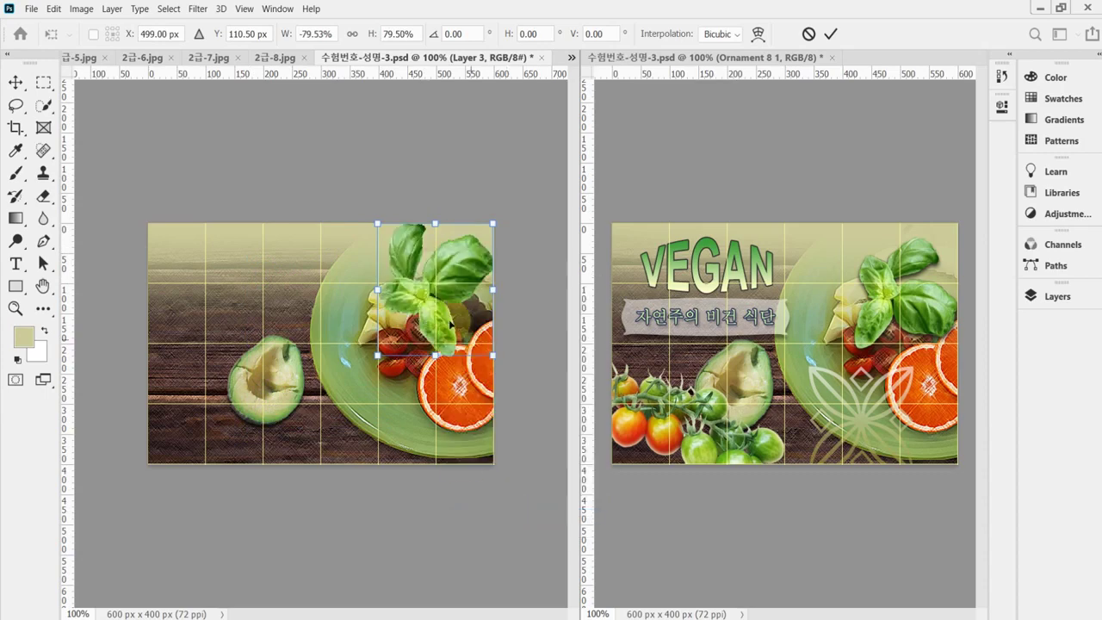
Rotate the basil to about -119°, scale it to about 77%, apply the transform, and save the document
{"action": "left_click_drag", "start_coordinate": [492, 225], "coordinate": [512, 315]}
{"action": "left_click_drag", "start_coordinate": [471, 268], "coordinate": [480, 278]}
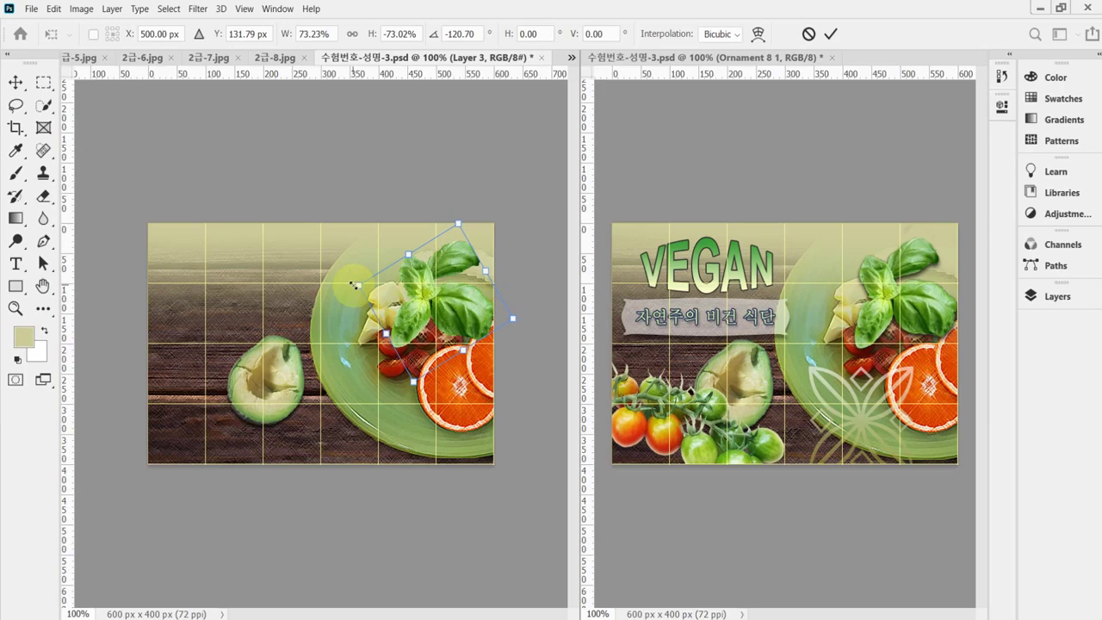
{"action": "left_click_drag", "start_coordinate": [354, 285], "coordinate": [347, 284]}
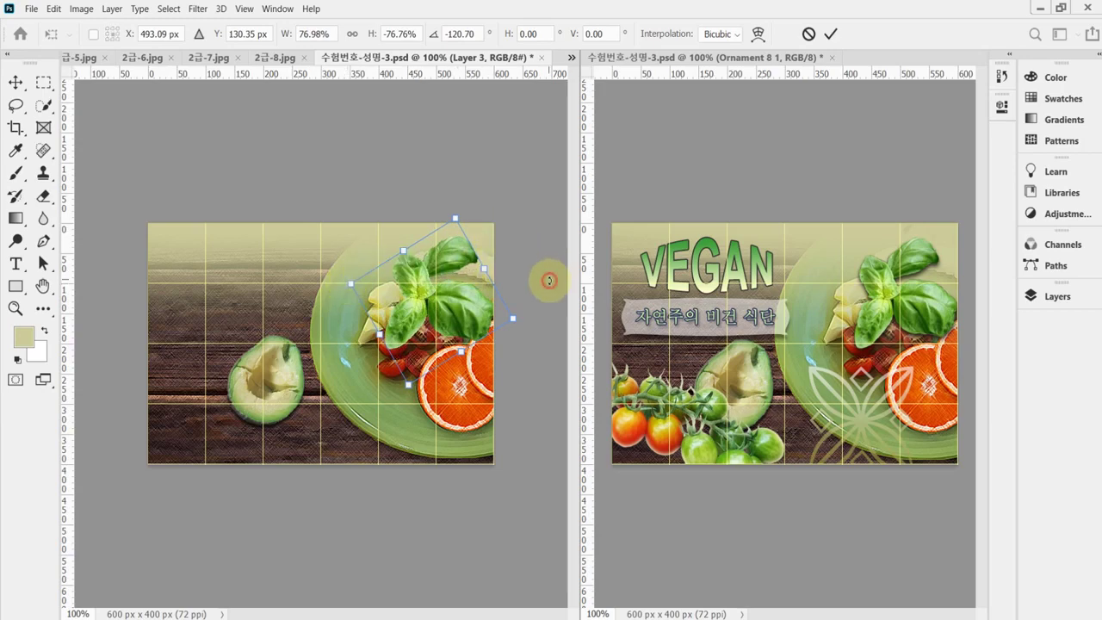
{"action": "left_click_drag", "start_coordinate": [549, 281], "coordinate": [546, 278]}
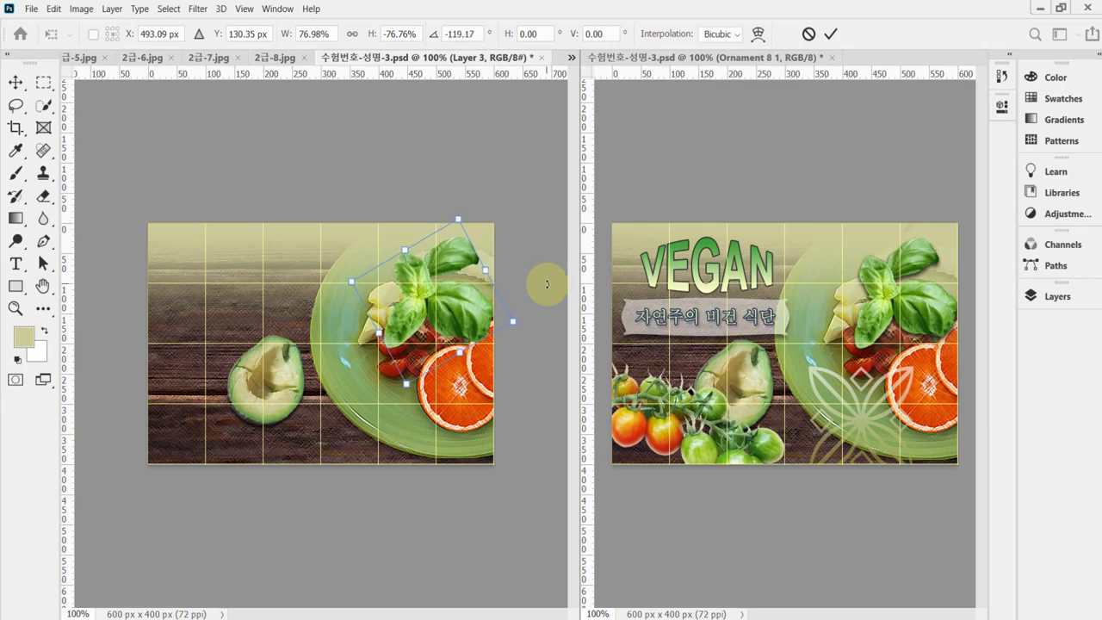
{"action": "key", "text": "Return"}
{"action": "key", "text": "w"}
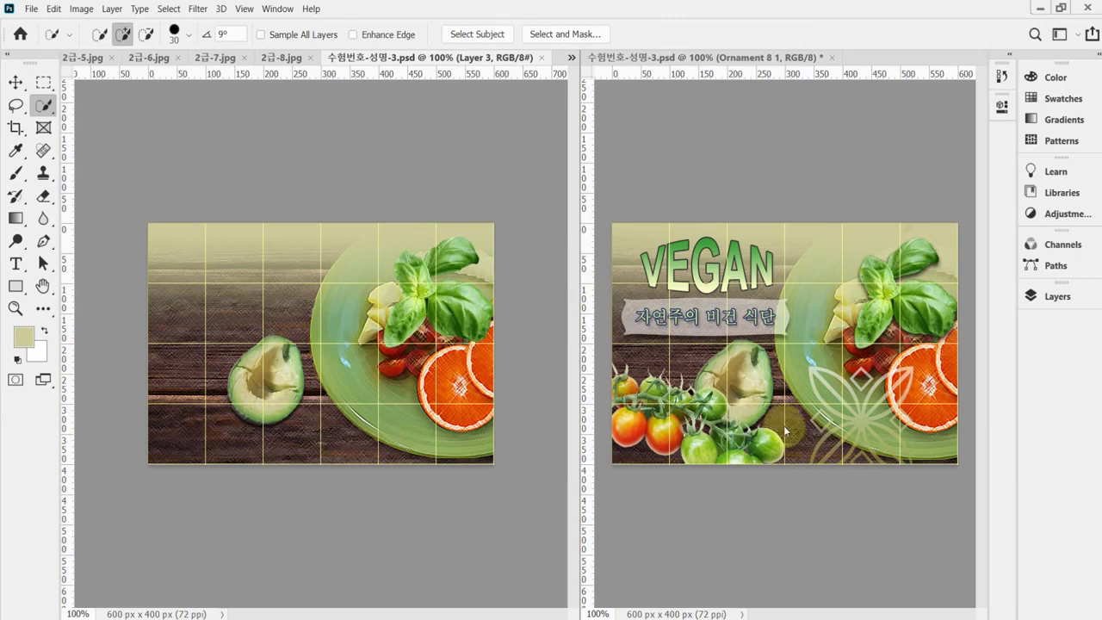
Add a Drop Shadow layer style to the basil on Layer 3 with the size set to 8 px
{"action": "left_click", "coordinate": [1038, 295]}
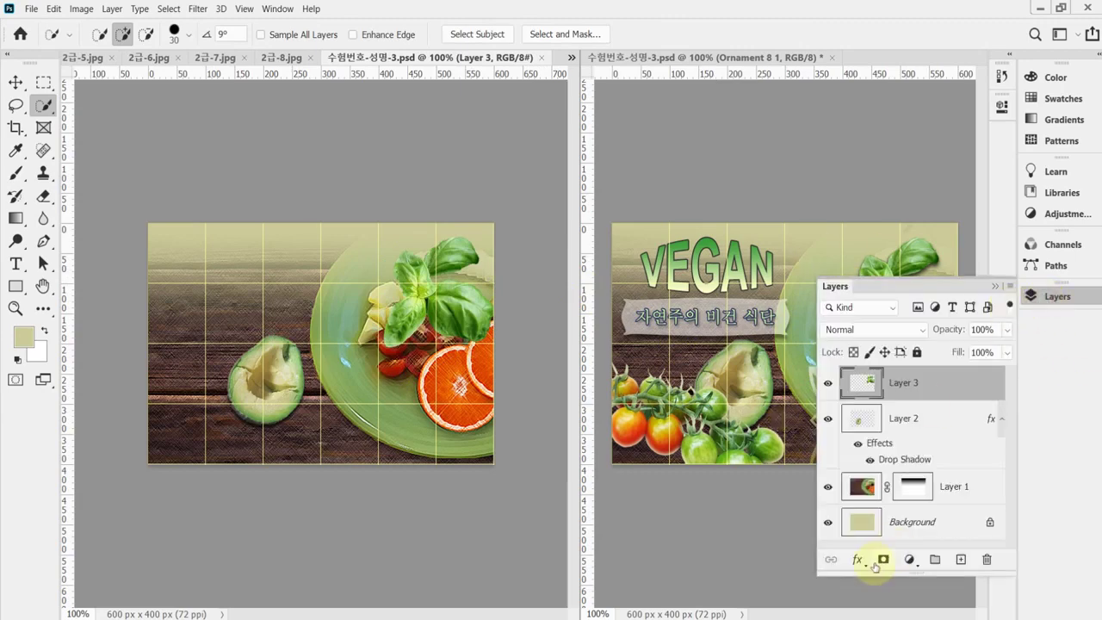
{"action": "left_click", "coordinate": [859, 559]}
{"action": "left_click", "coordinate": [865, 561]}
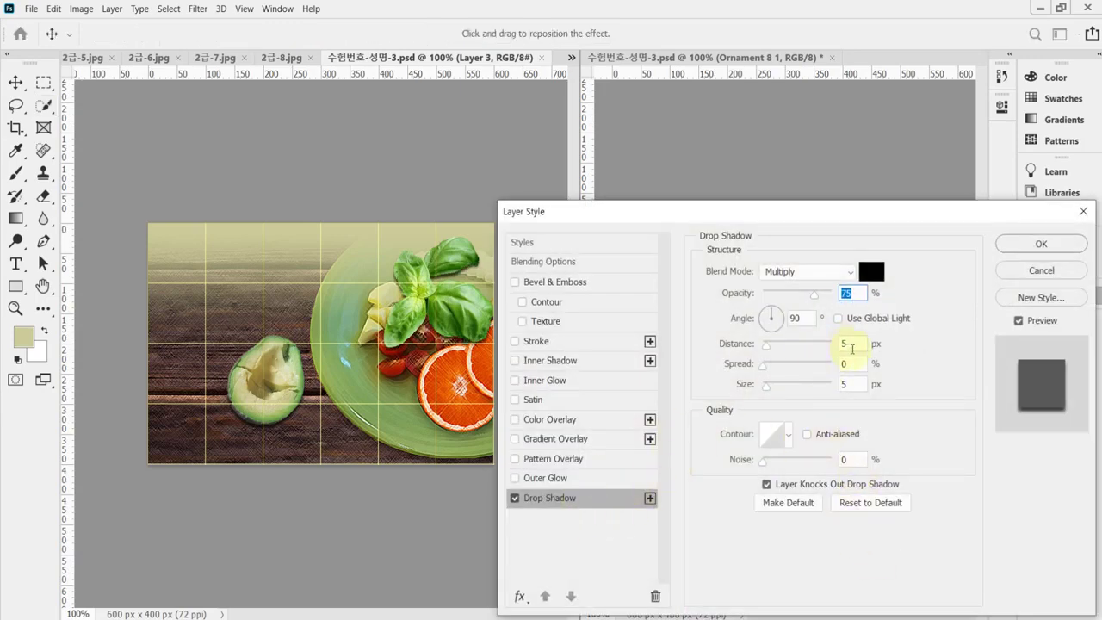
{"action": "left_click", "coordinate": [849, 343]}
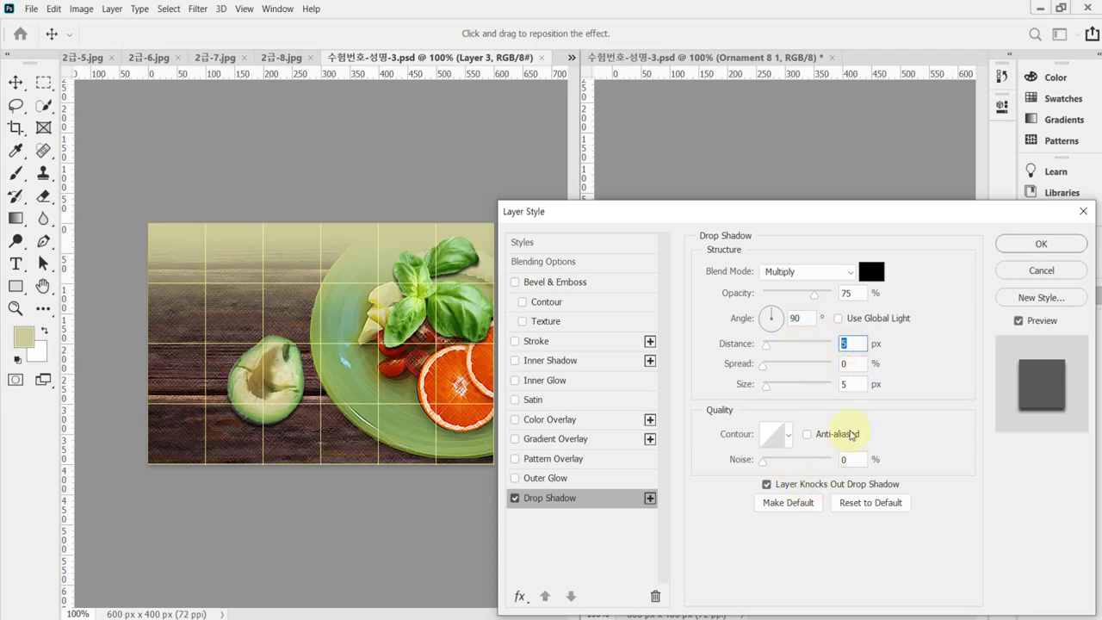
{"action": "left_click", "coordinate": [849, 384]}
{"action": "type", "text": "8"}
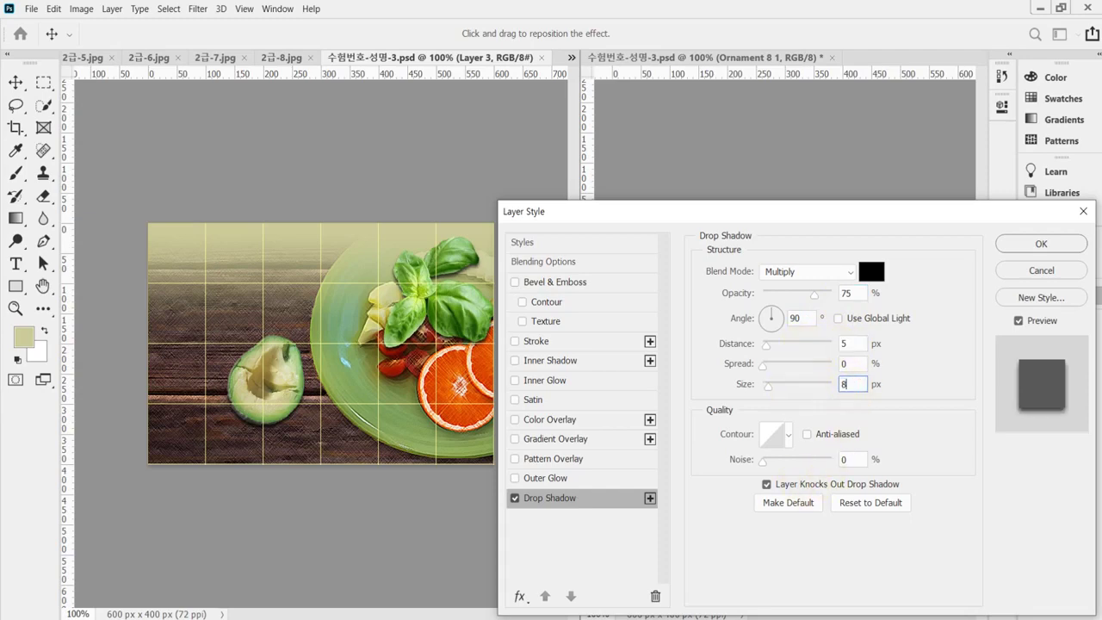
{"action": "key", "text": "Return"}
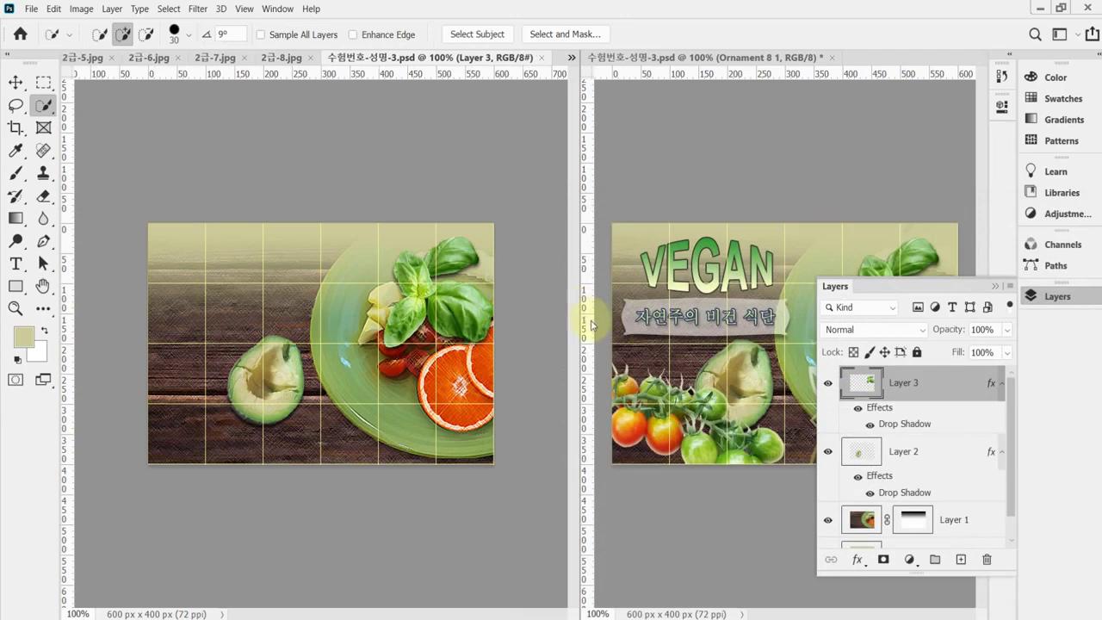
In 2급-8.jpg, clear the existing selection and select the green background around the tomatoes with the Magic Wand tool
{"action": "left_click", "coordinate": [278, 58]}
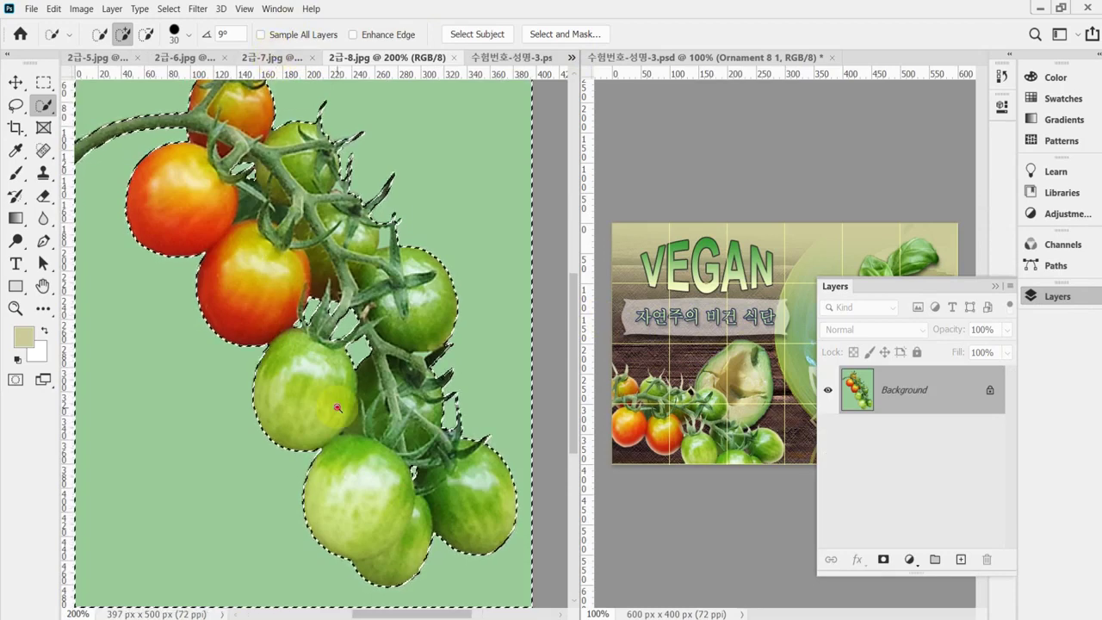
{"action": "key", "text": "ctrl+minus"}
{"action": "mouse_move", "coordinate": [210, 364]}
{"action": "left_mouse_down"}
{"action": "mouse_move", "coordinate": [232, 314]}
{"action": "mouse_move", "coordinate": [266, 313]}
{"action": "mouse_move", "coordinate": [334, 236]}
{"action": "left_mouse_up"}
{"action": "key", "text": "ctrl+d"}
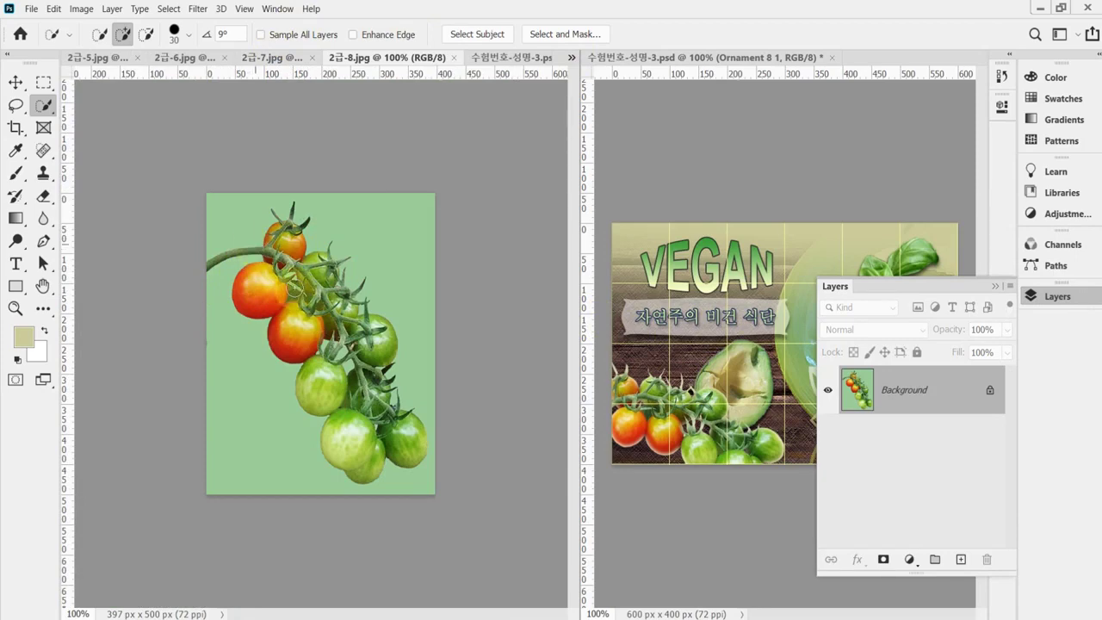
{"action": "right_click", "coordinate": [50, 107]}
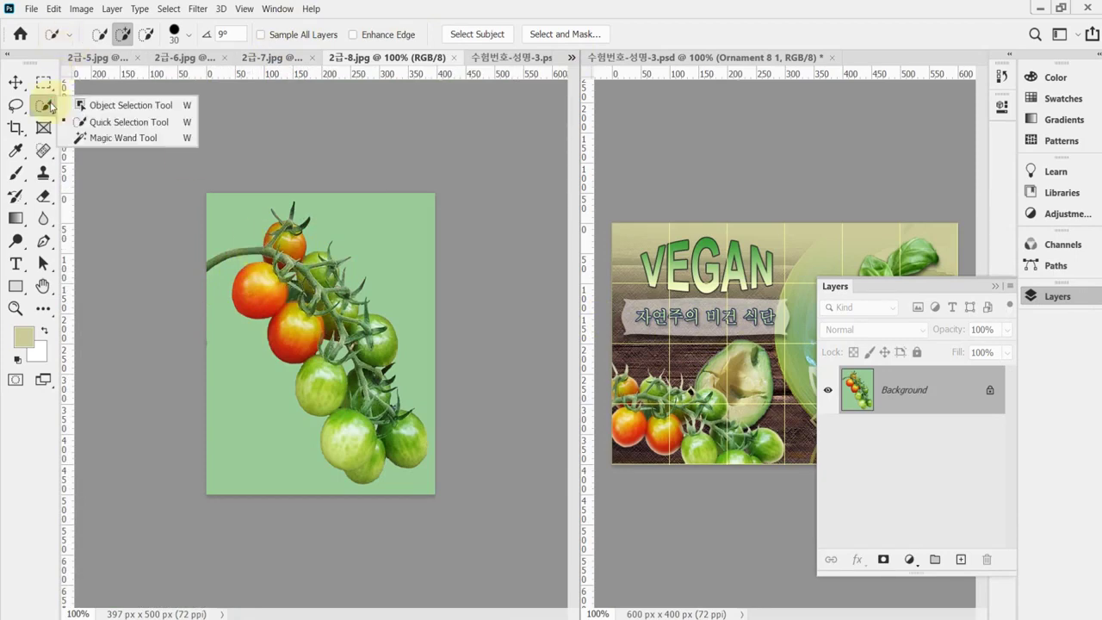
{"action": "left_click", "coordinate": [109, 140]}
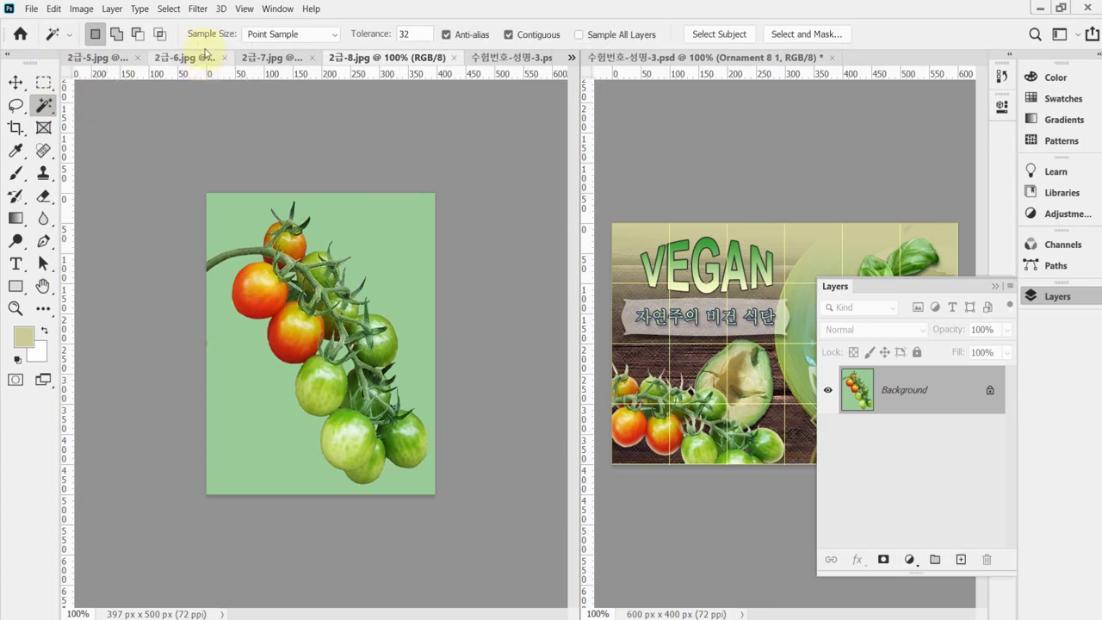
{"action": "left_click", "coordinate": [372, 236]}
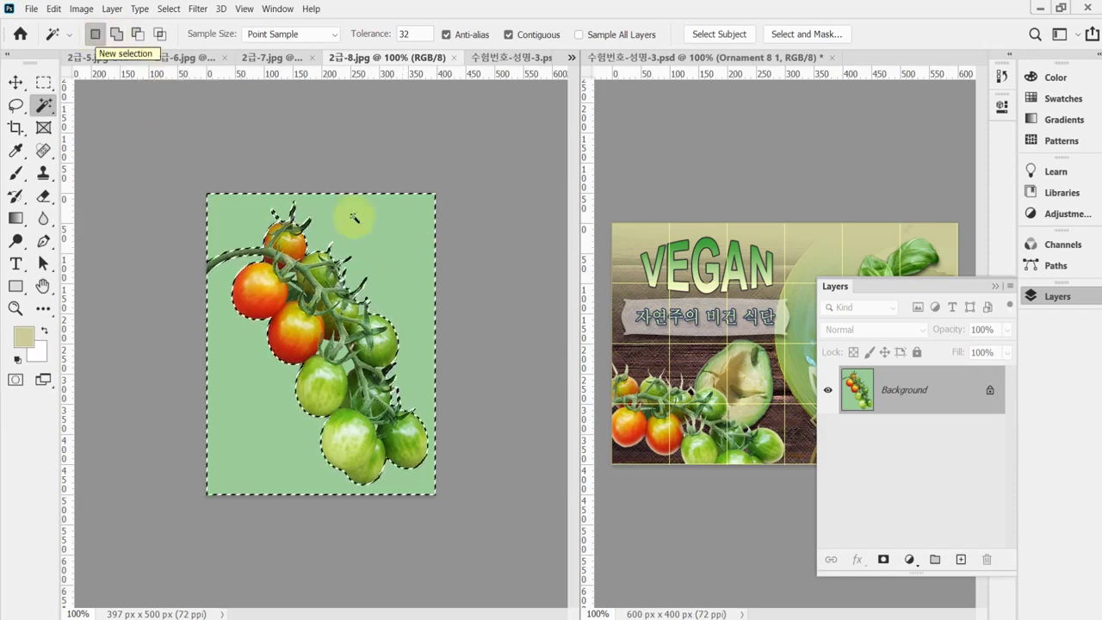
Add the enclosed green background gaps between the tomato stems and fruit to the selection
{"action": "left_click", "coordinate": [429, 339], "text": "ctrl"}
{"action": "left_click", "coordinate": [287, 228], "text": "shift"}
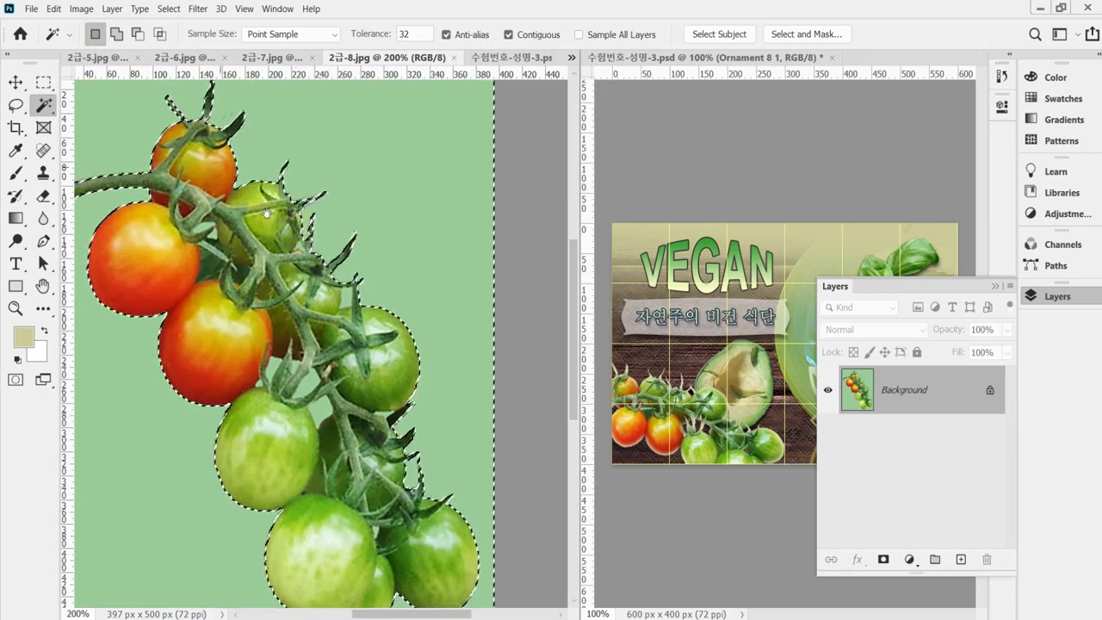
{"action": "left_click", "coordinate": [270, 236], "text": "ctrl"}
{"action": "scroll", "coordinate": [240, 247], "scroll_direction": "left", "scroll_amount": 3}
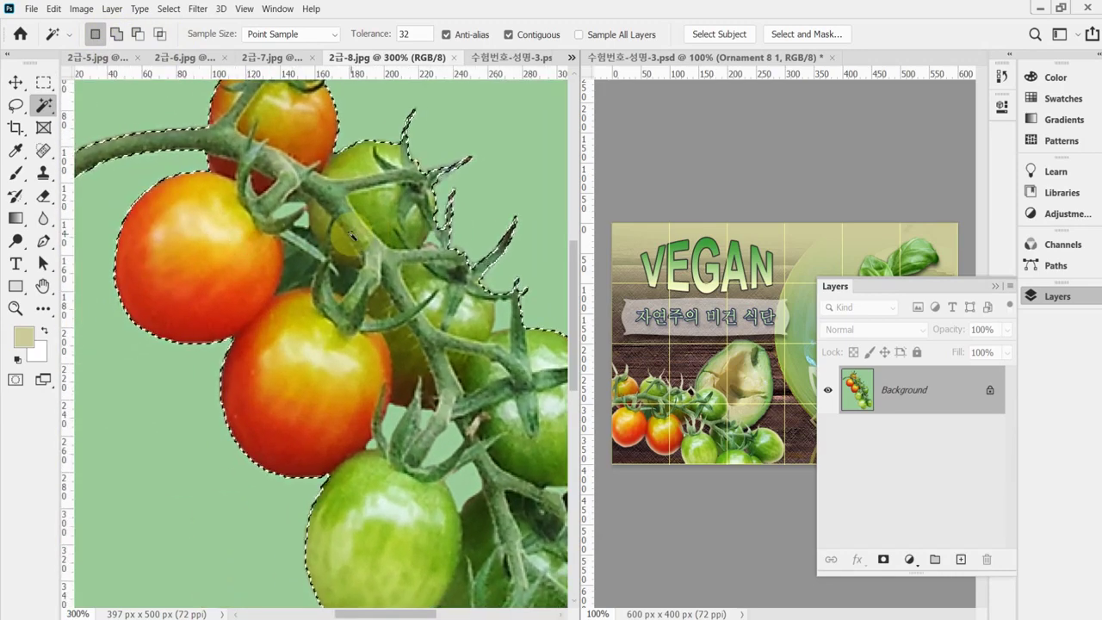
{"action": "key", "text": "shift"}
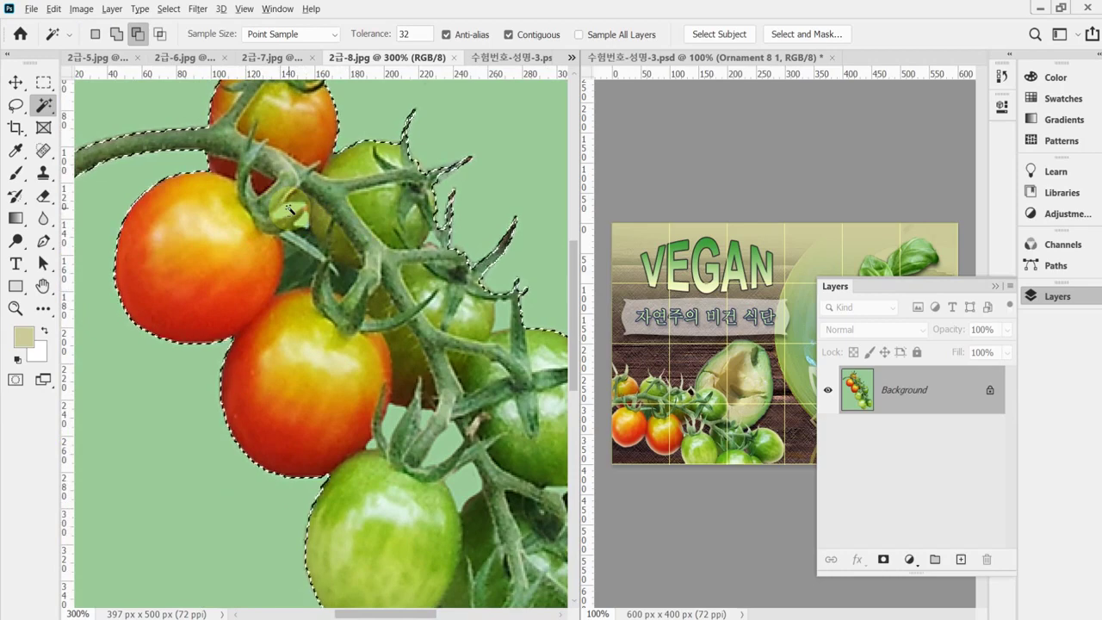
{"action": "left_click", "coordinate": [290, 210], "text": "shift"}
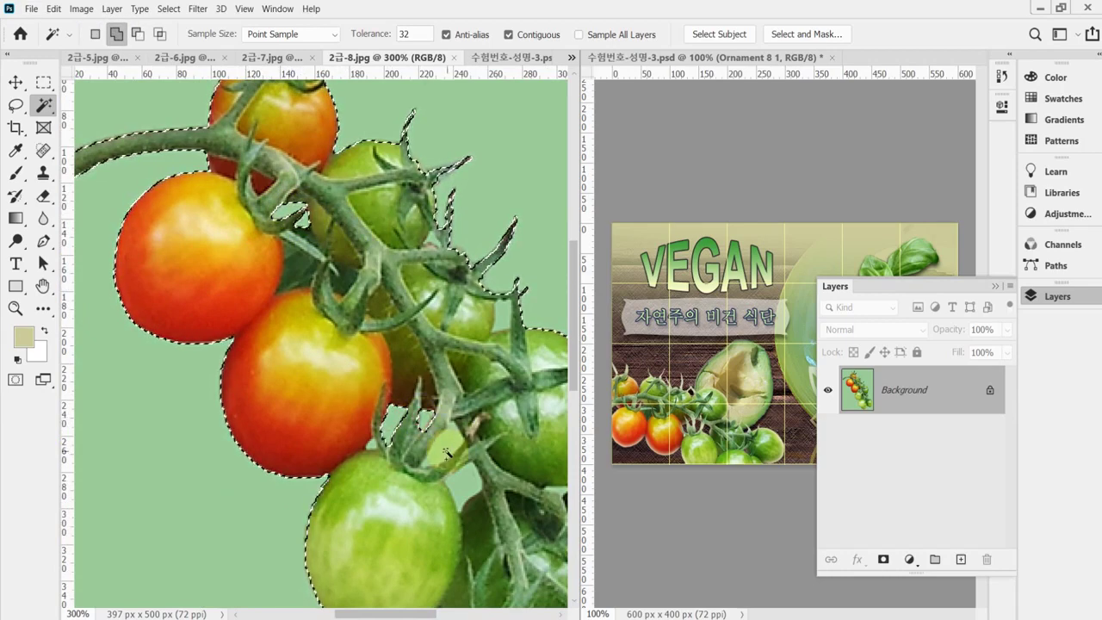
{"action": "left_click", "coordinate": [465, 486], "text": "shift"}
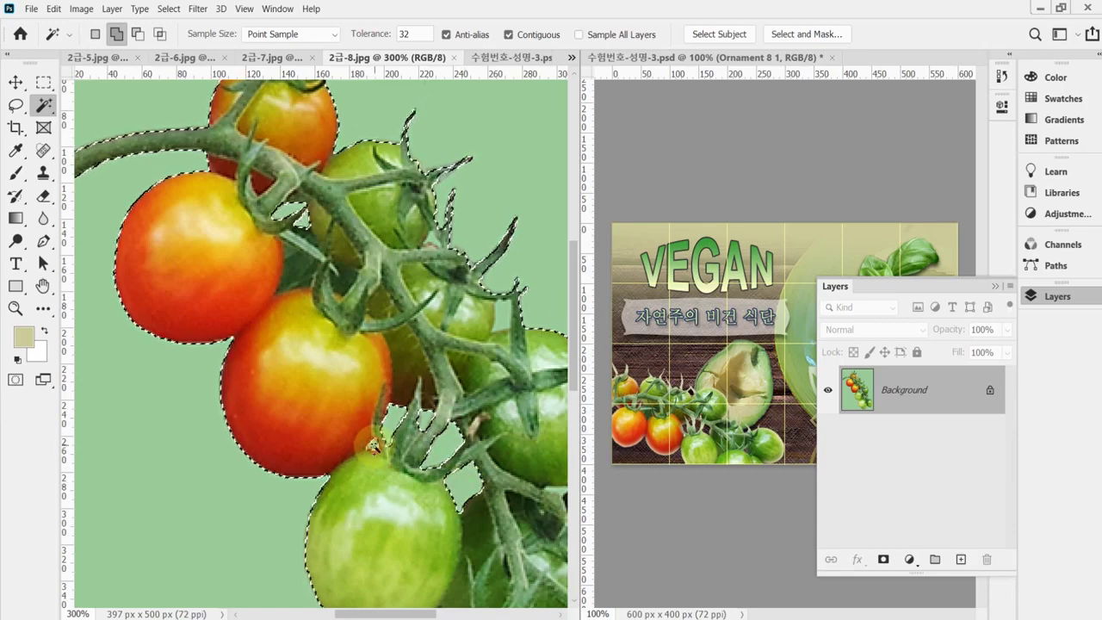
{"action": "left_click_drag", "start_coordinate": [465, 486], "coordinate": [338, 219]}
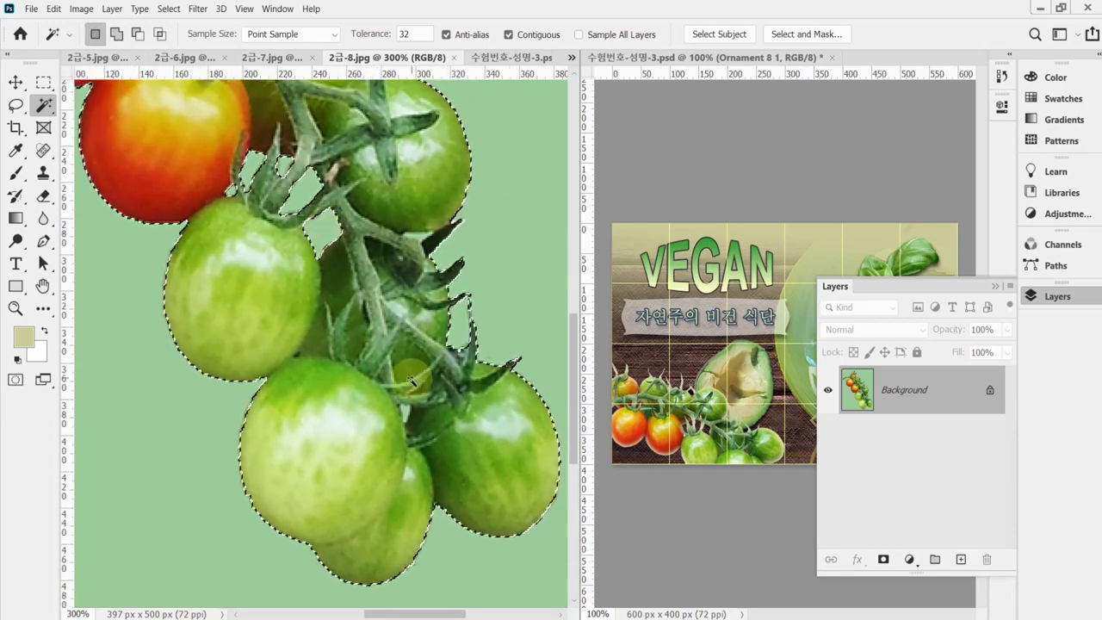
{"action": "scroll", "coordinate": [370, 284], "scroll_direction": "down", "scroll_amount": 3}
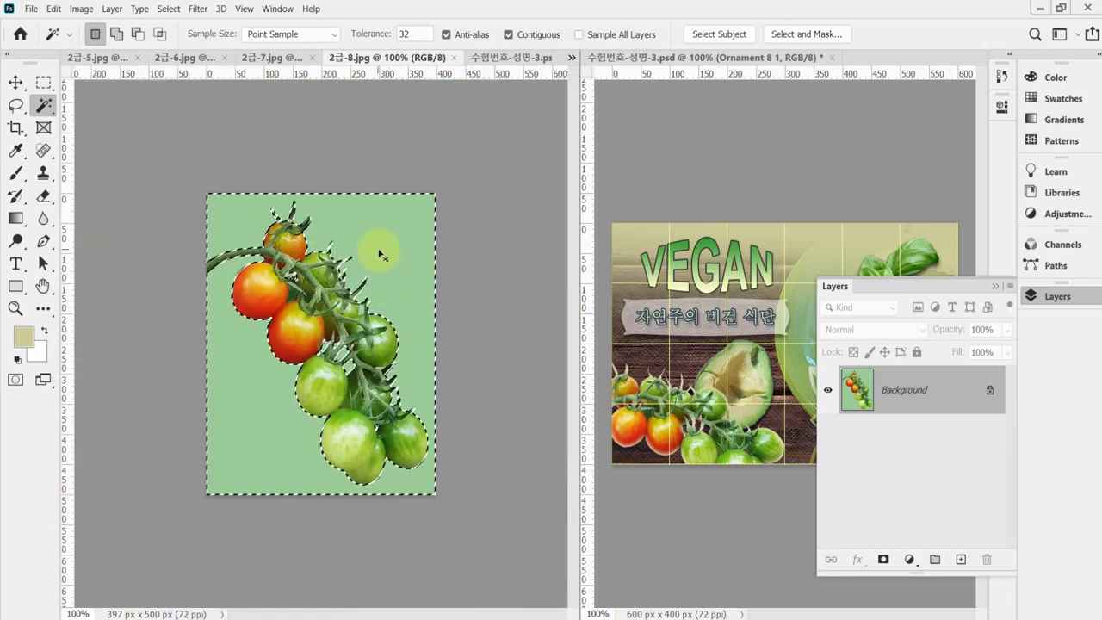
Invert the selection to the tomatoes and copy them into the 수험번호-성명-3.psd composition as a new layer
{"action": "key", "text": "ctrl+shift+i"}
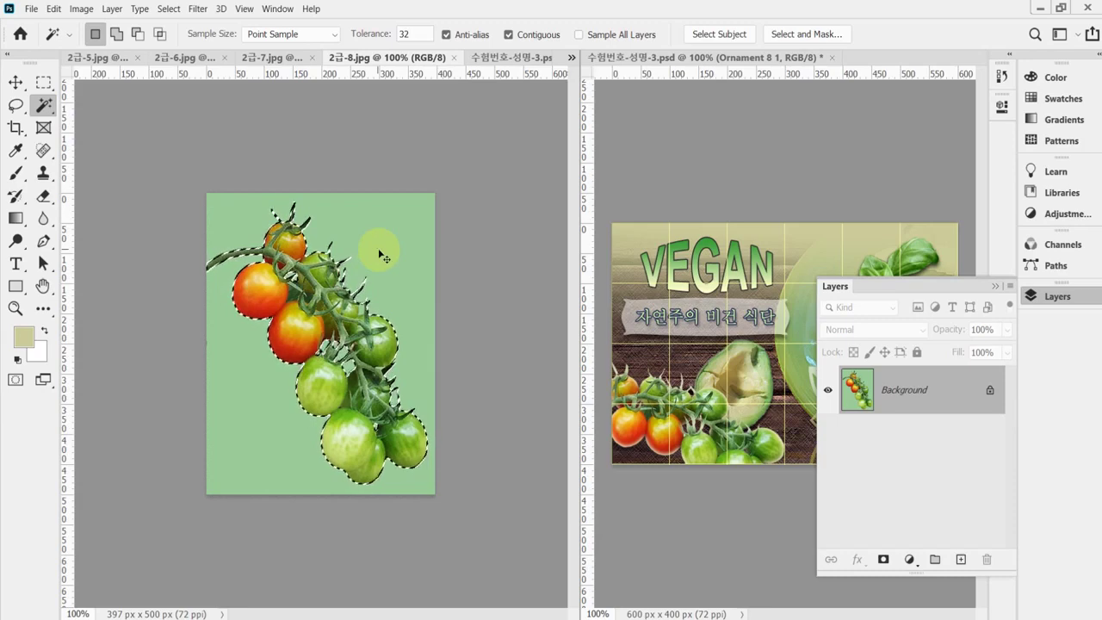
{"action": "left_click", "coordinate": [506, 56]}
{"action": "left_click", "coordinate": [1029, 294]}
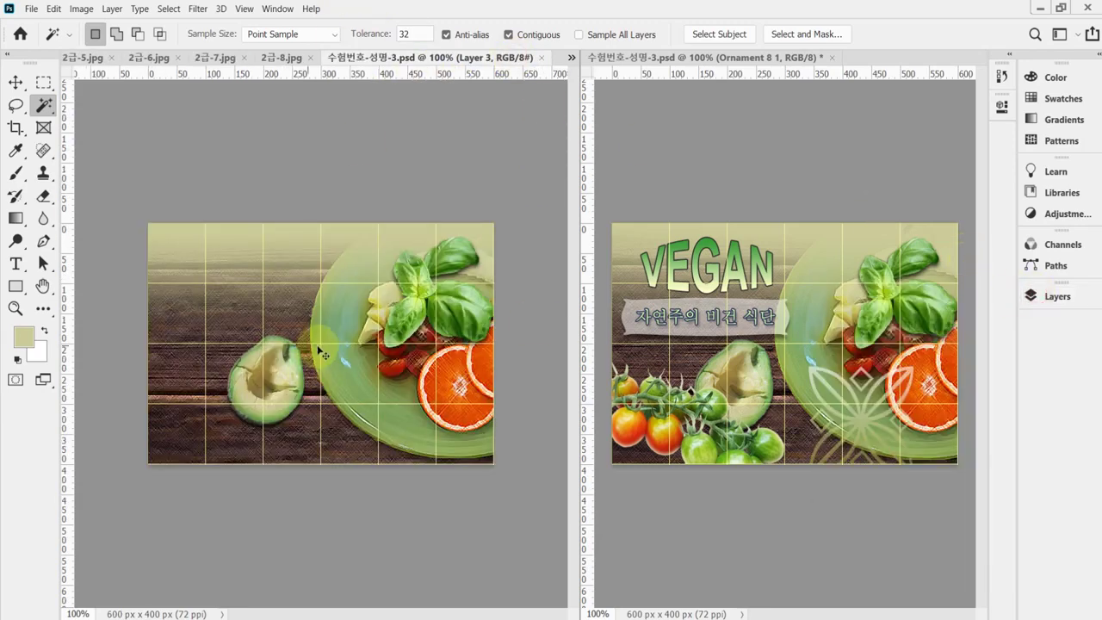
{"action": "key", "text": "ctrl+v"}
Scale the tomatoes to about 69%, rotate them about -35.9°, and place them in the composition's lower-left corner, overlapping the avocado
{"action": "key", "text": "ctrl+t"}
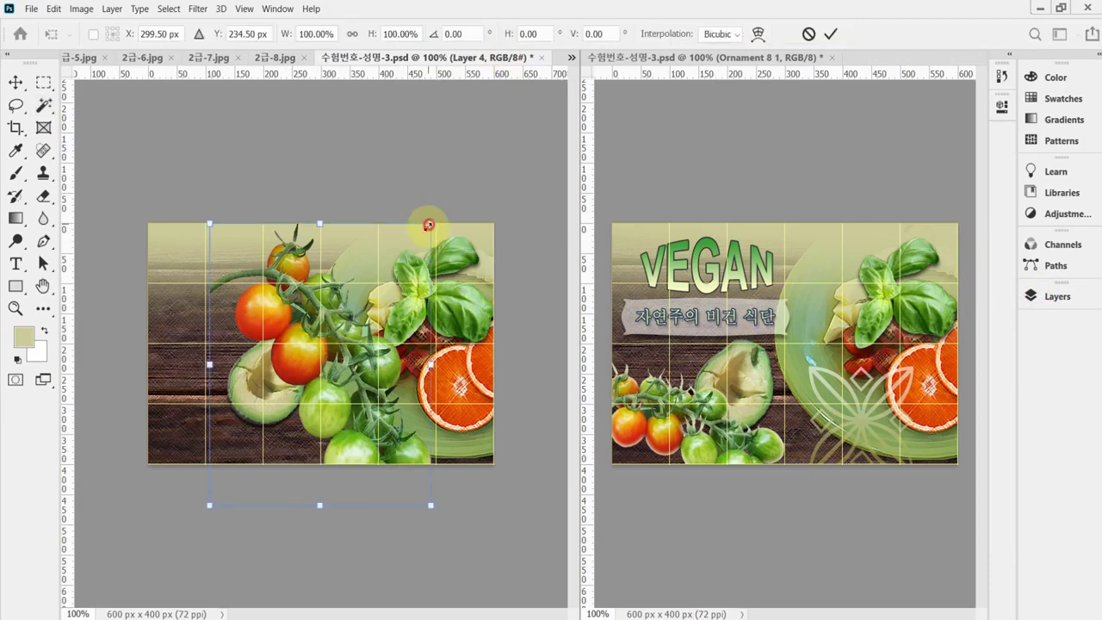
{"action": "left_click_drag", "start_coordinate": [429, 225], "coordinate": [356, 321]}
{"action": "left_click_drag", "start_coordinate": [451, 535], "coordinate": [508, 394]}
{"action": "left_click_drag", "start_coordinate": [338, 425], "coordinate": [259, 437]}
{"action": "left_click_drag", "start_coordinate": [301, 491], "coordinate": [331, 472]}
{"action": "left_click_drag", "start_coordinate": [364, 506], "coordinate": [365, 502]}
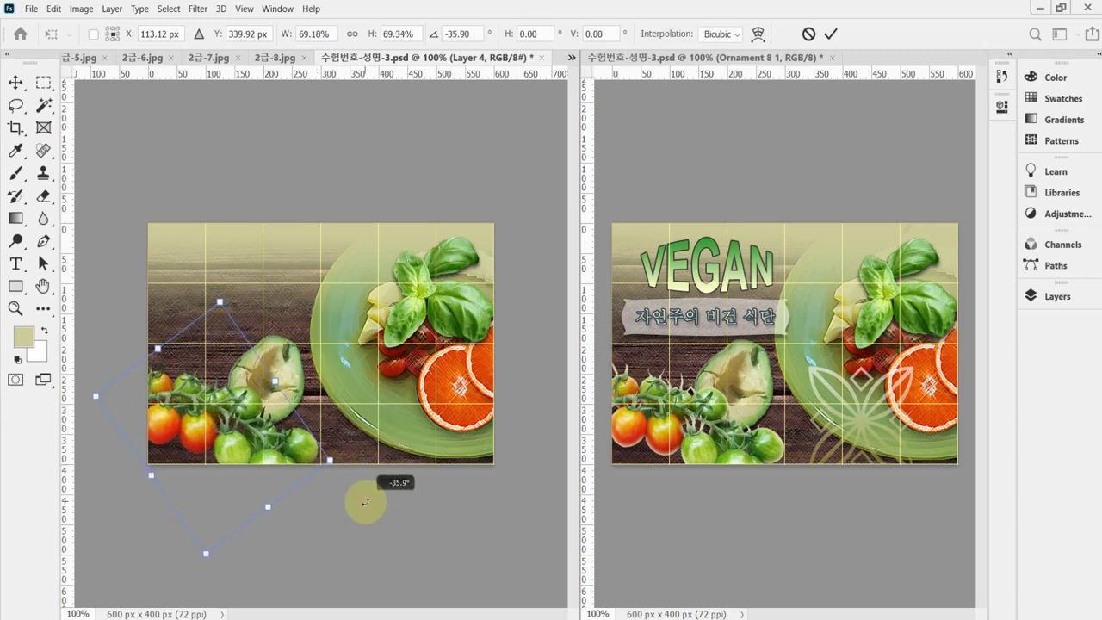
Fine-tune the tomatoes' placement to match the reference, with a rotation of about -34.4° and position near X 118 px, Y 341 px
{"action": "key", "text": "Right"}
{"action": "key", "text": "Right"}
{"action": "key", "text": "Right"}
{"action": "key", "text": "Right"}
{"action": "key", "text": "Right"}
{"action": "key", "text": "Right"}
{"action": "key", "text": "Right"}
{"action": "key", "text": "Right"}
{"action": "key", "text": "Right"}
{"action": "key", "text": "Right"}
{"action": "key", "text": "Right"}
{"action": "key", "text": "Right"}
{"action": "key", "text": "Right"}
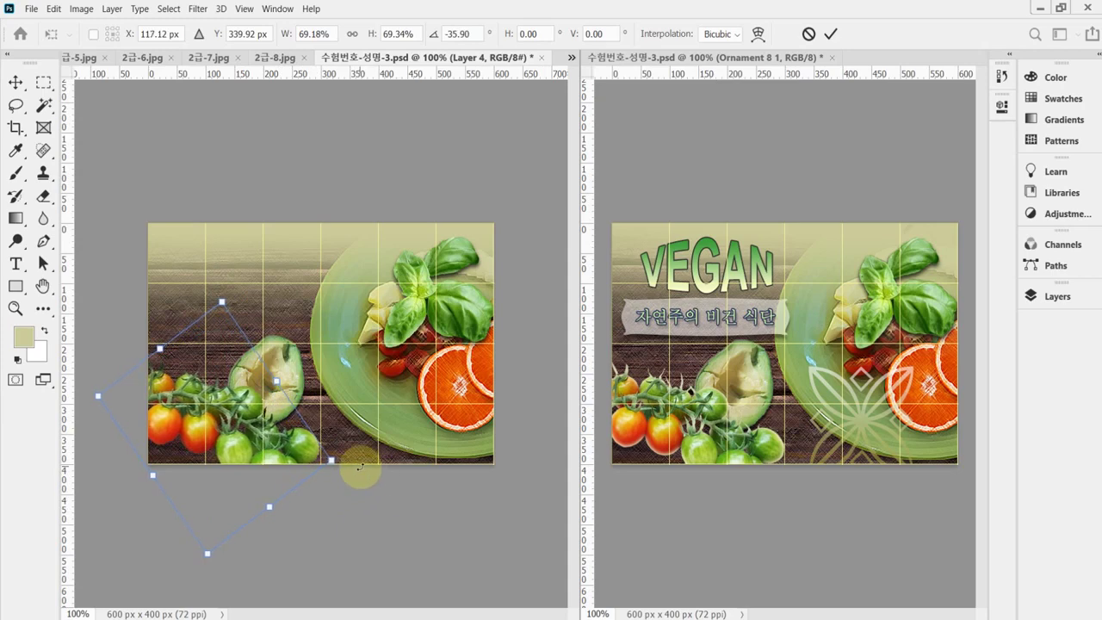
{"action": "key", "text": "Up"}
{"action": "key", "text": "Up"}
{"action": "key", "text": "Up"}
{"action": "key", "text": "Up"}
{"action": "key", "text": "Left"}
{"action": "key", "text": "Left"}
{"action": "key", "text": "Left"}
{"action": "key", "text": "Left"}
{"action": "key", "text": "Left"}
{"action": "key", "text": "Left"}
{"action": "key", "text": "Left"}
{"action": "key", "text": "Left"}
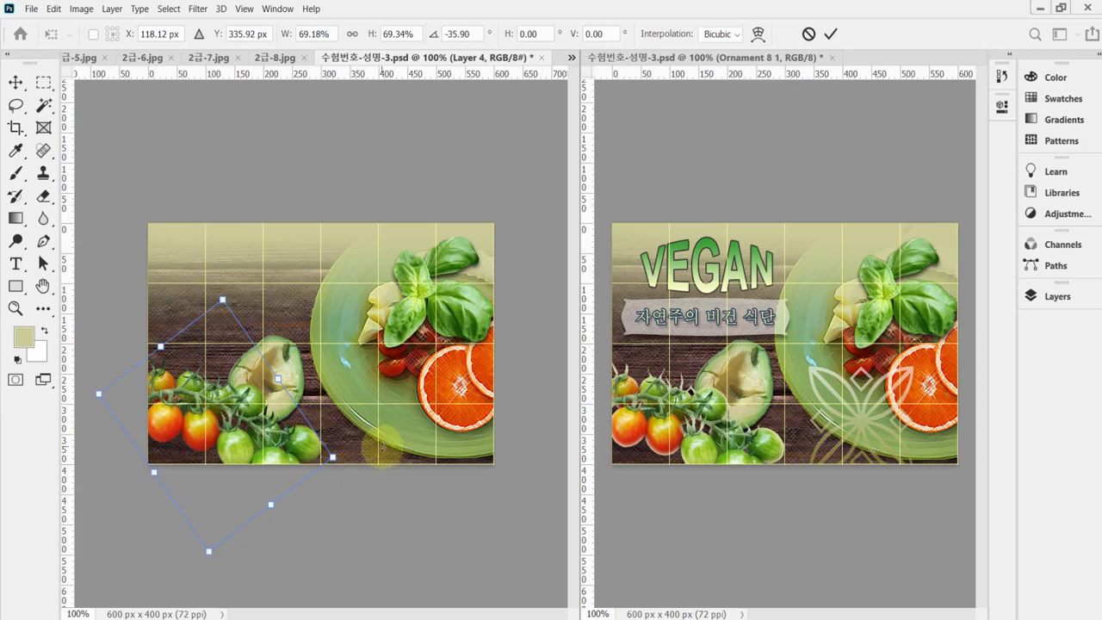
{"action": "left_click_drag", "start_coordinate": [381, 447], "coordinate": [380, 449]}
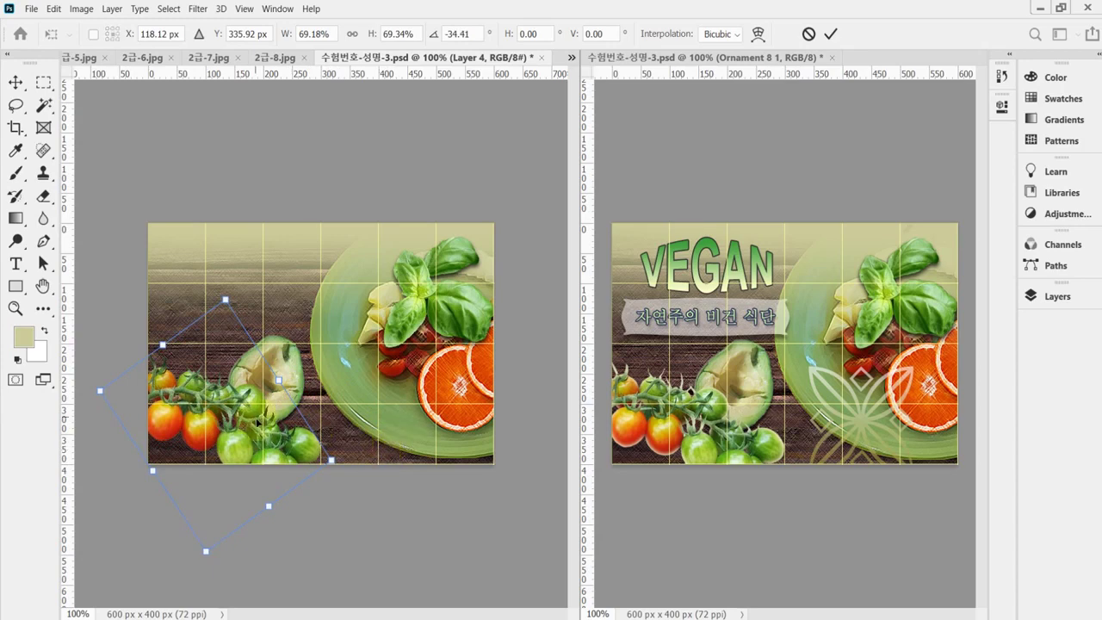
{"action": "left_click_drag", "start_coordinate": [259, 419], "coordinate": [259, 424]}
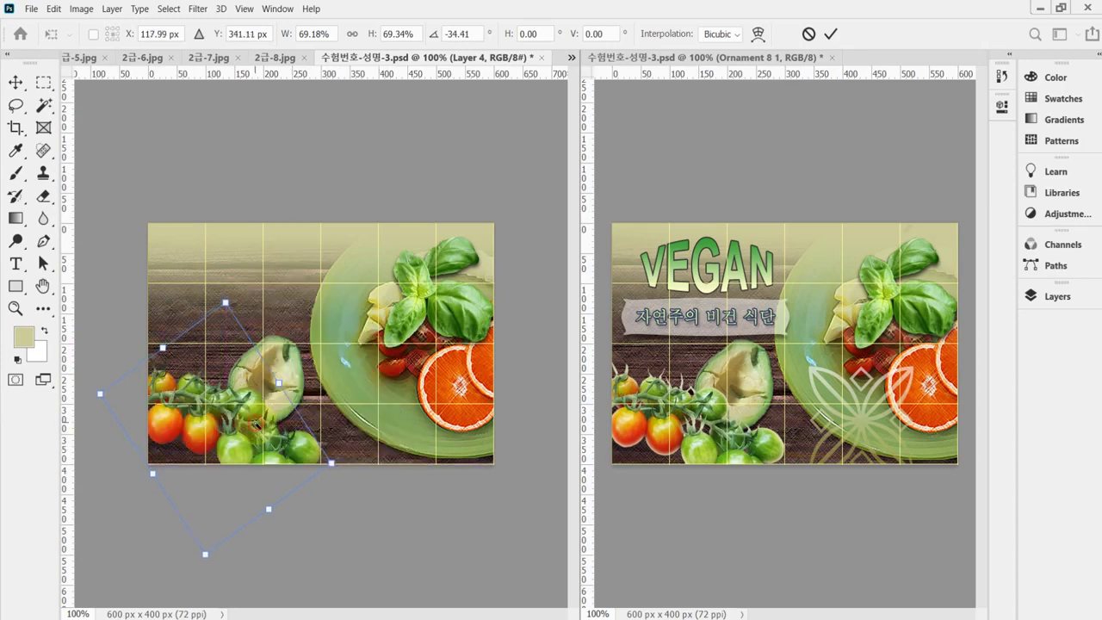
{"action": "key", "text": "Return"}
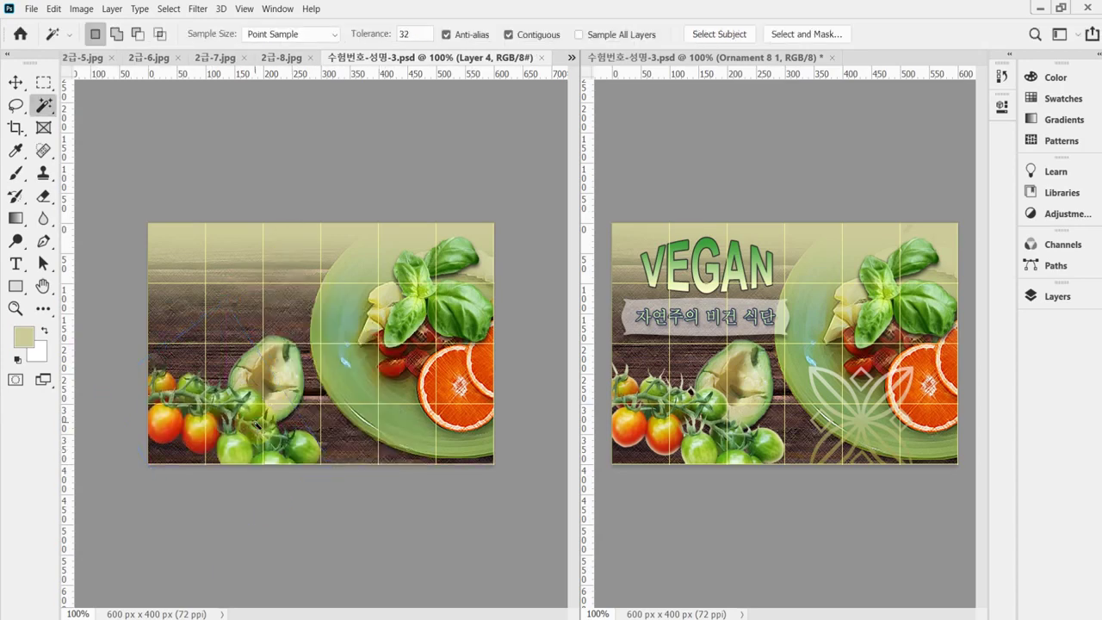
Add an Inner Glow layer style to the tomatoes on Layer 4 with size 10 px and opacity 75%, and save the document
{"action": "left_click", "coordinate": [1056, 298]}
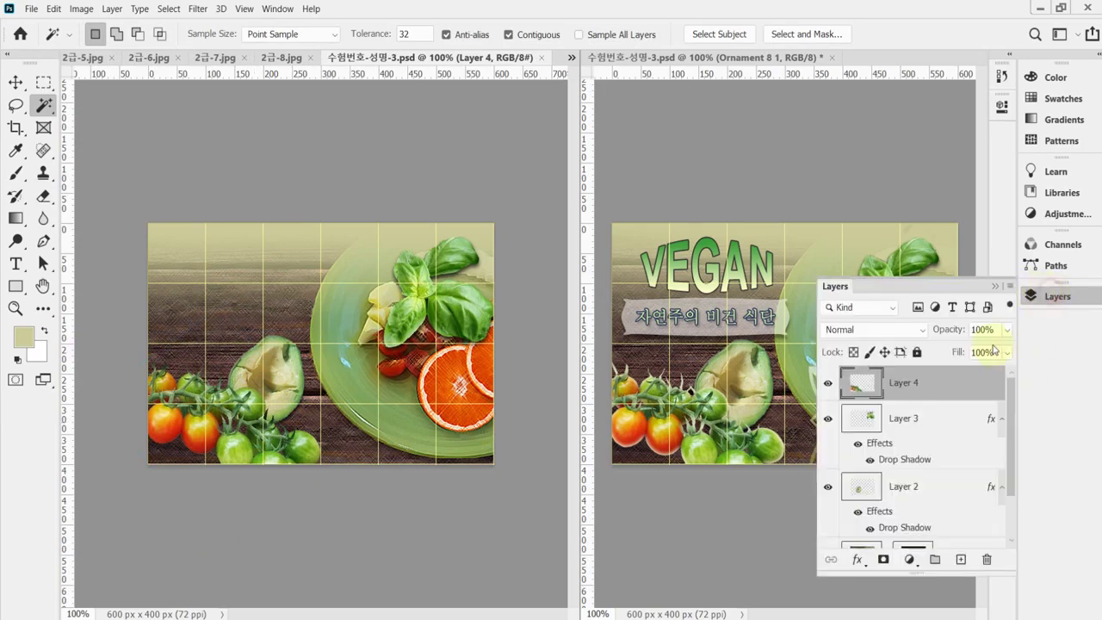
{"action": "left_click", "coordinate": [862, 559]}
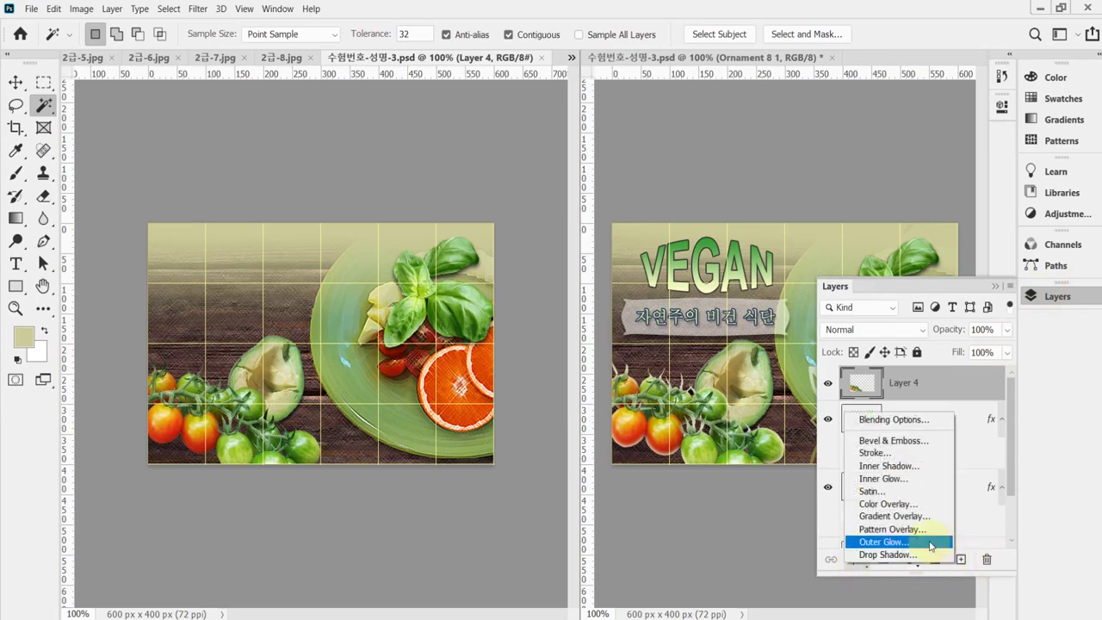
{"action": "left_click", "coordinate": [924, 480]}
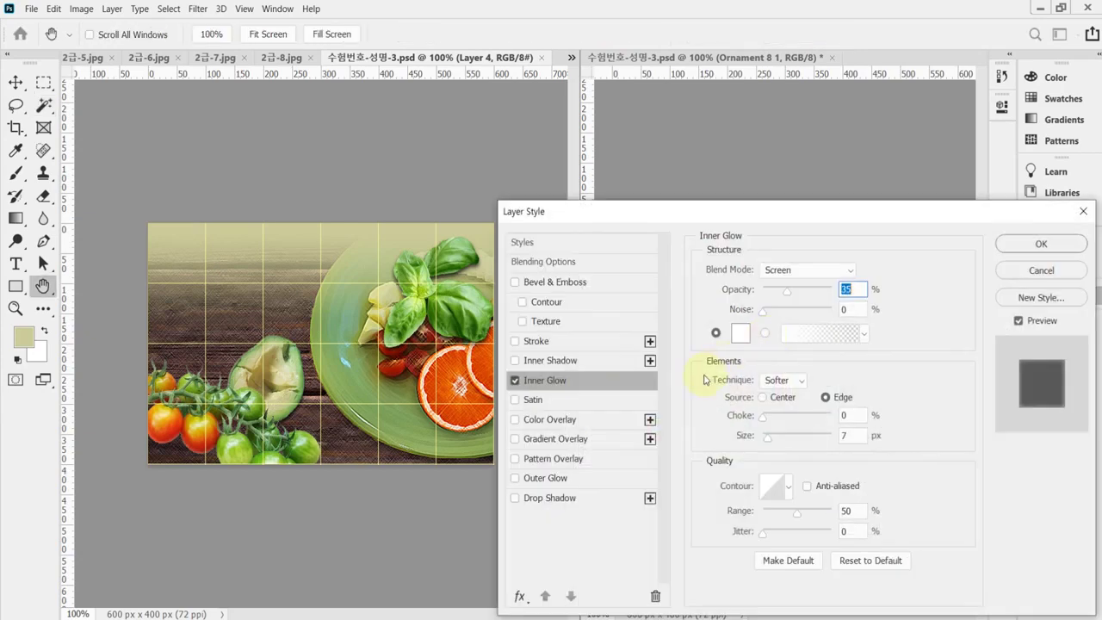
{"action": "type", "text": "10"}
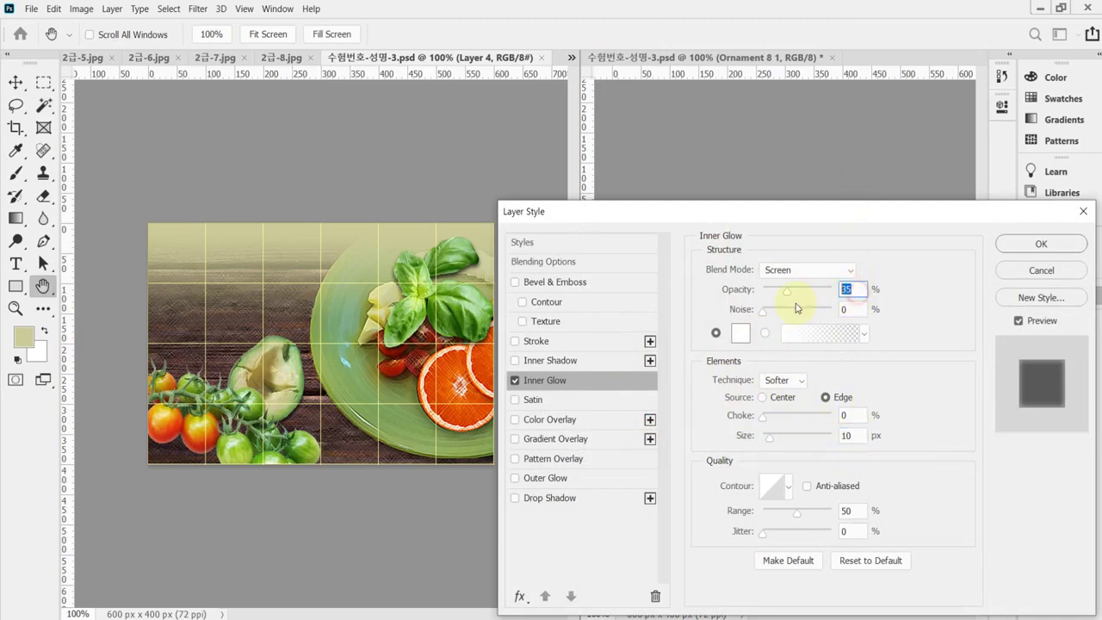
{"action": "type", "text": "75"}
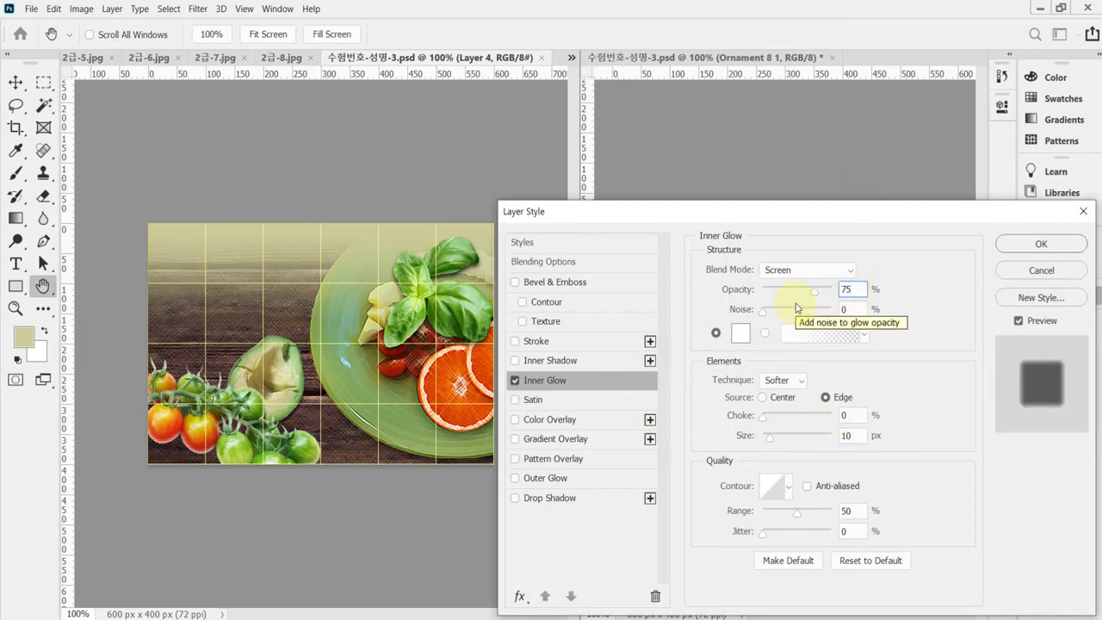
{"action": "key", "text": "Return"}
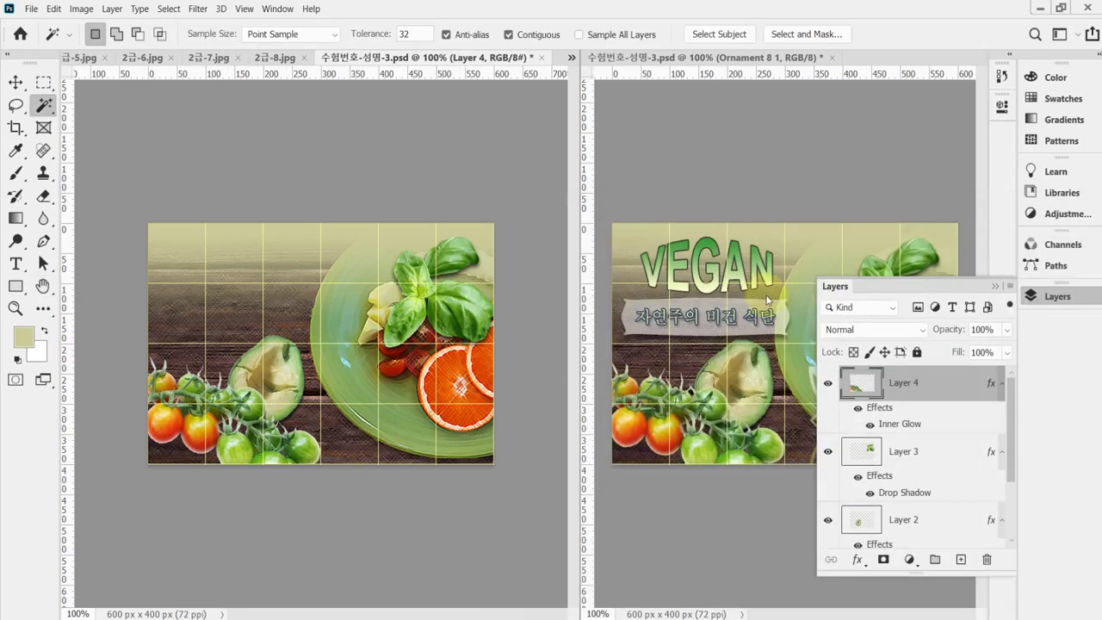
{"action": "key", "text": "ctrl+s"}
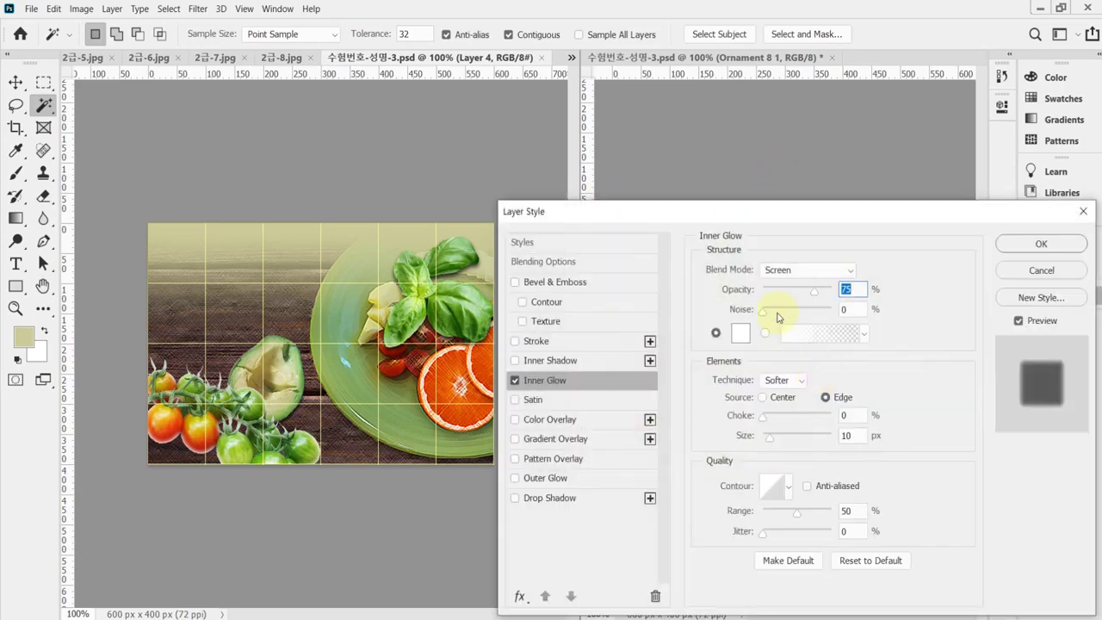
Set the tomatoes' Inner Glow color to pale yellow #fefbd3
{"action": "left_click", "coordinate": [741, 333]}
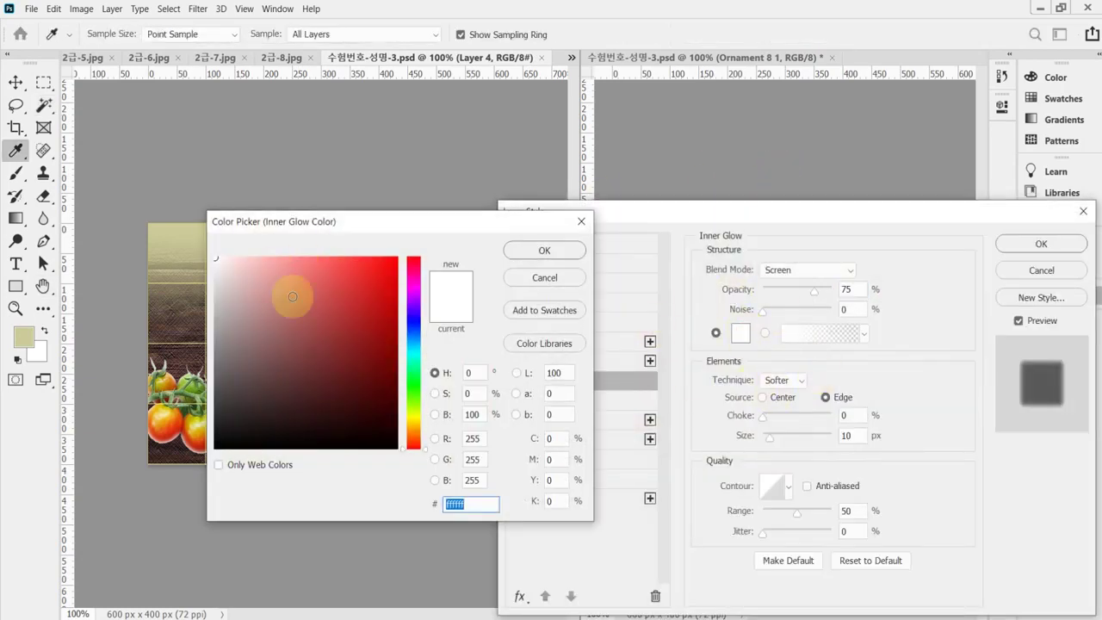
{"action": "left_click", "coordinate": [410, 418]}
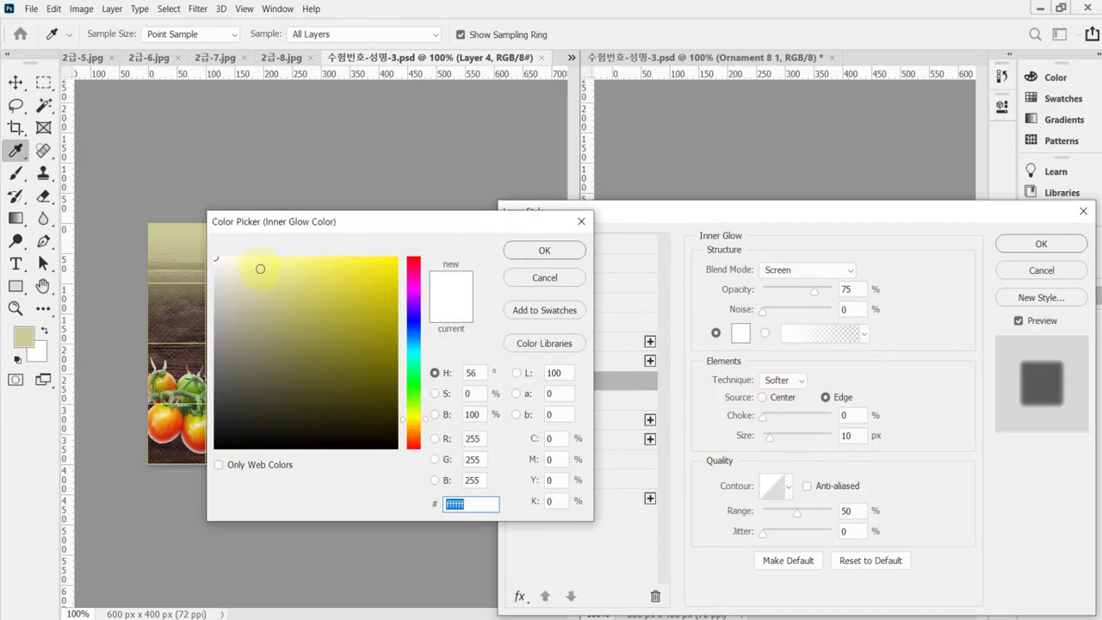
{"action": "left_click", "coordinate": [247, 257]}
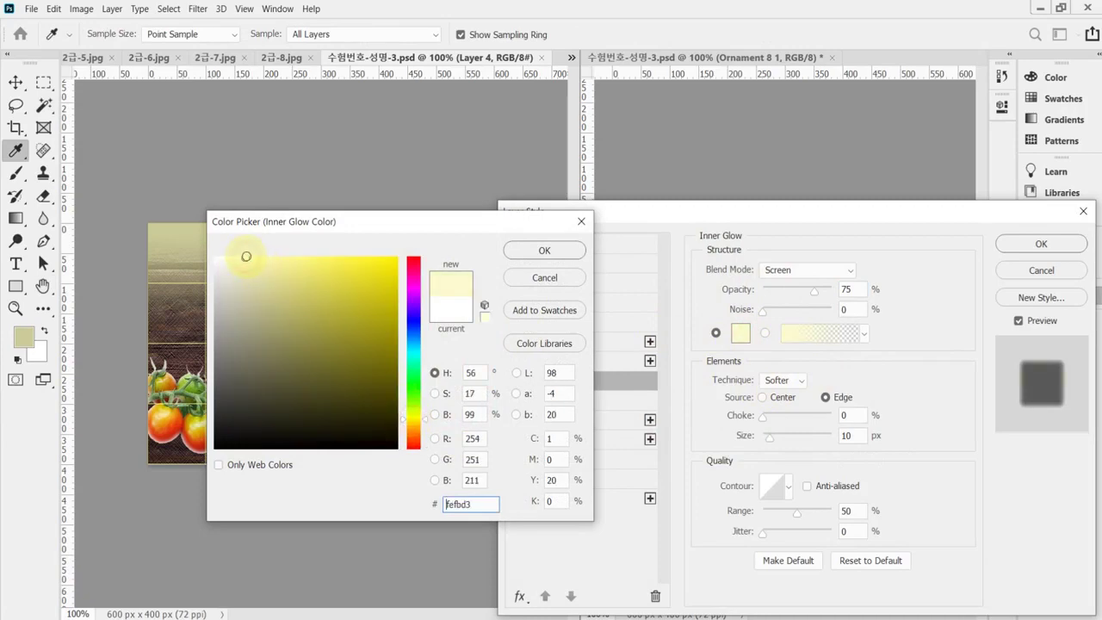
{"action": "left_click", "coordinate": [544, 250]}
{"action": "left_click", "coordinate": [1064, 247]}
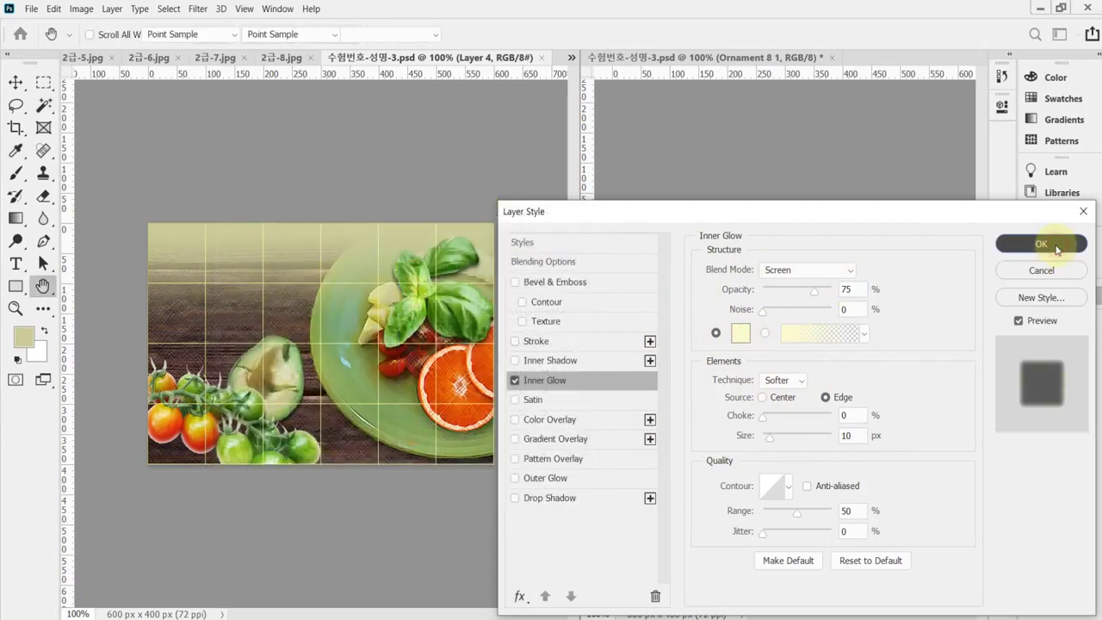
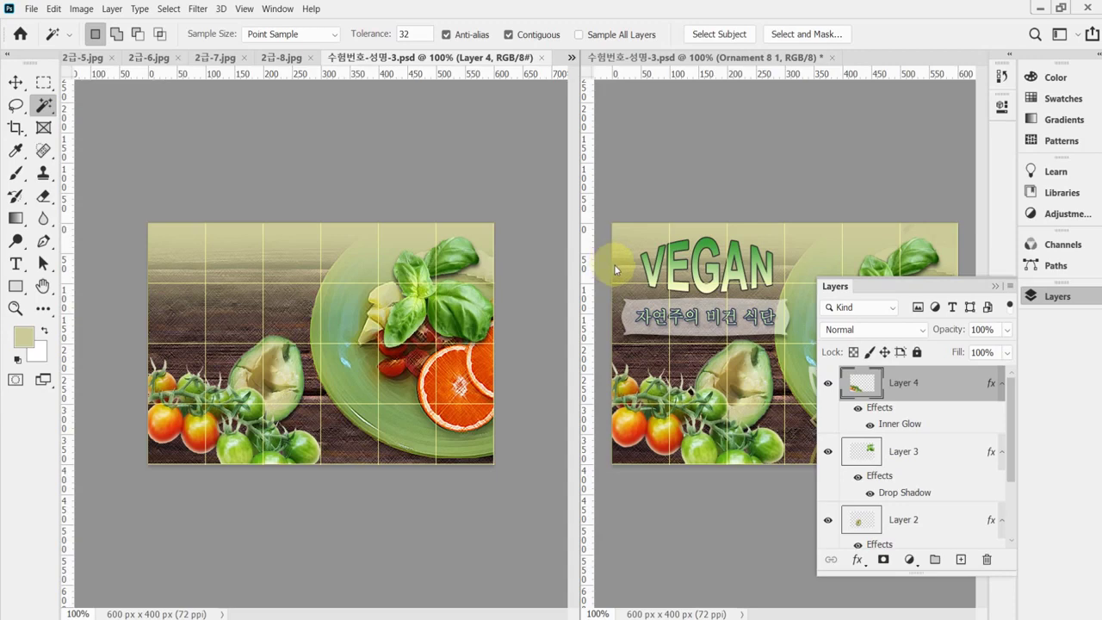
Collapse the layer list and activate the Custom Shape tool
{"action": "left_click", "coordinate": [1054, 294]}
{"action": "left_click", "coordinate": [16, 290]}
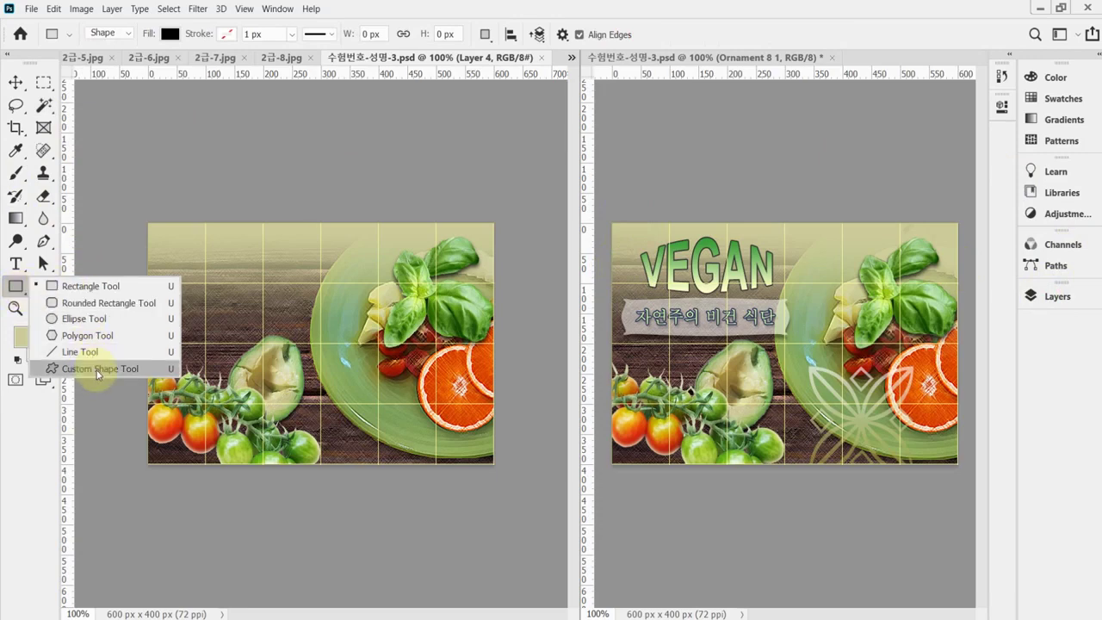
{"action": "left_click", "coordinate": [98, 370]}
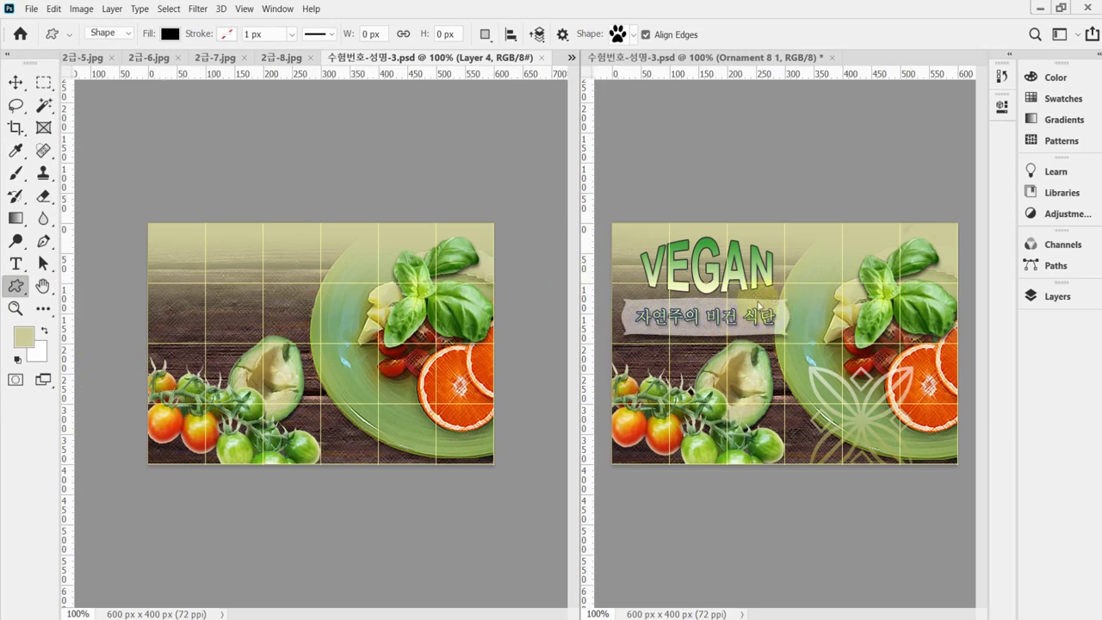
Examine the custom shape groups and the Shapes library option for loading Legacy Shapes and More
{"action": "left_click", "coordinate": [632, 36]}
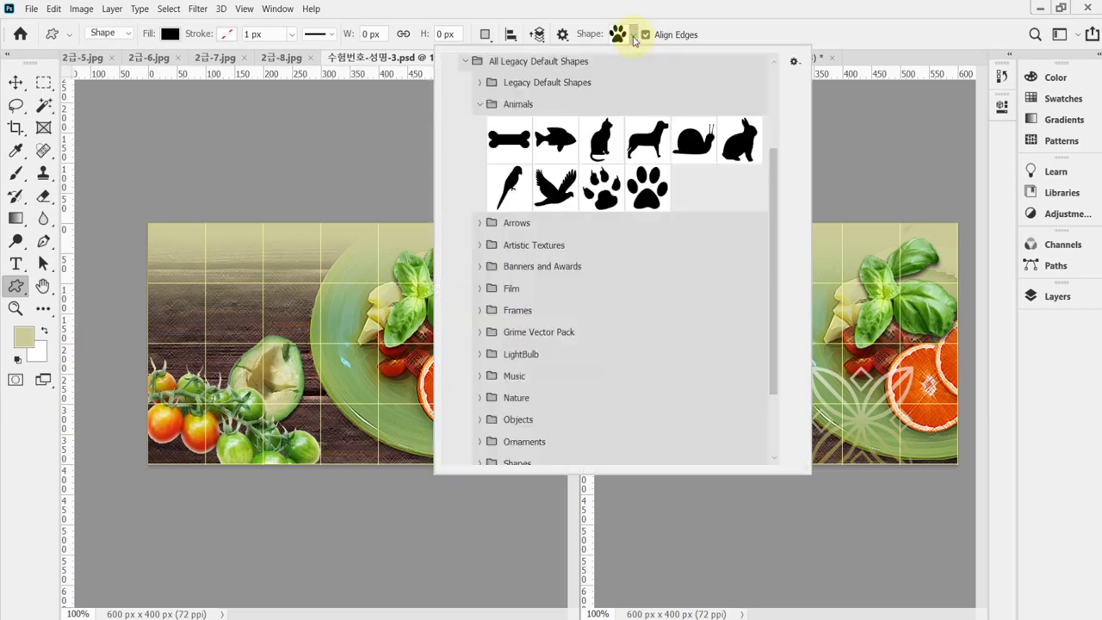
{"action": "left_click", "coordinate": [480, 104]}
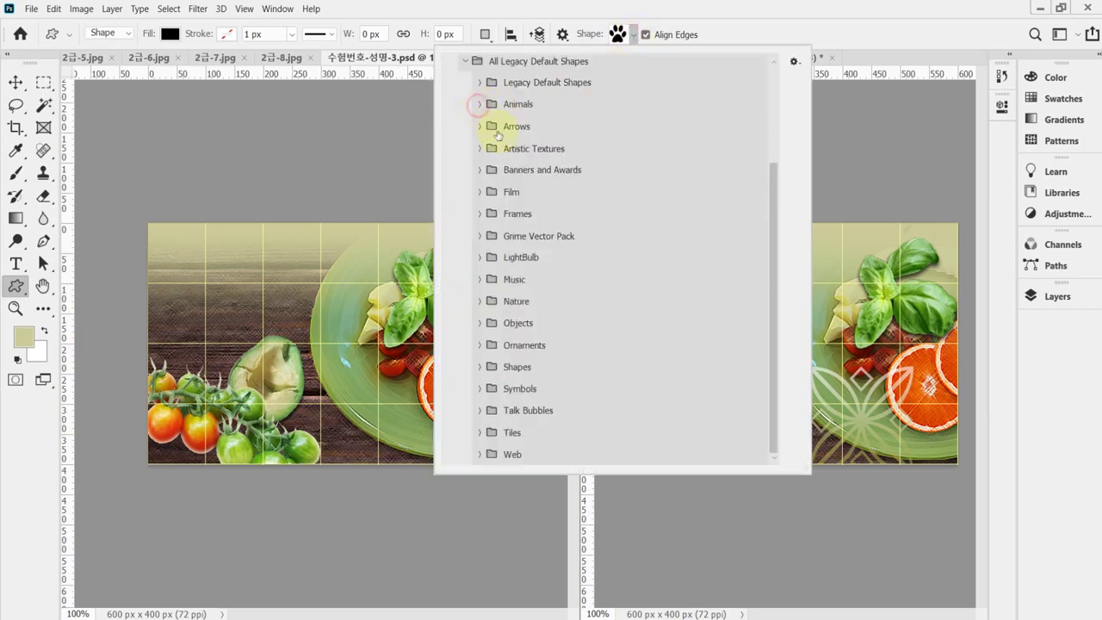
{"action": "scroll", "coordinate": [552, 241], "scroll_direction": "up", "scroll_amount": 5}
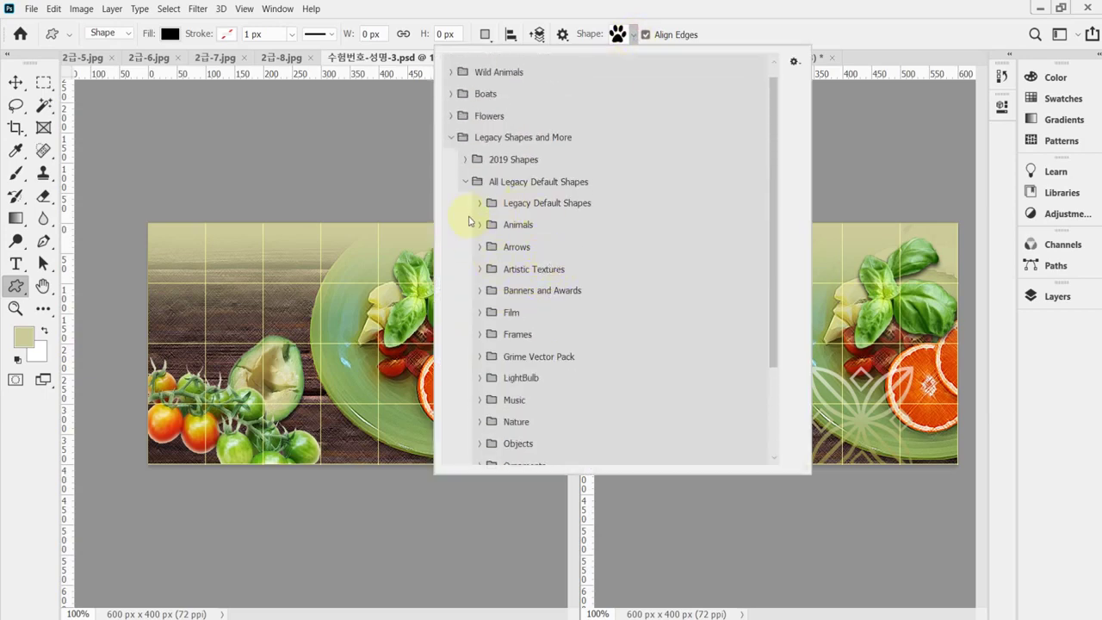
{"action": "left_click", "coordinate": [454, 140]}
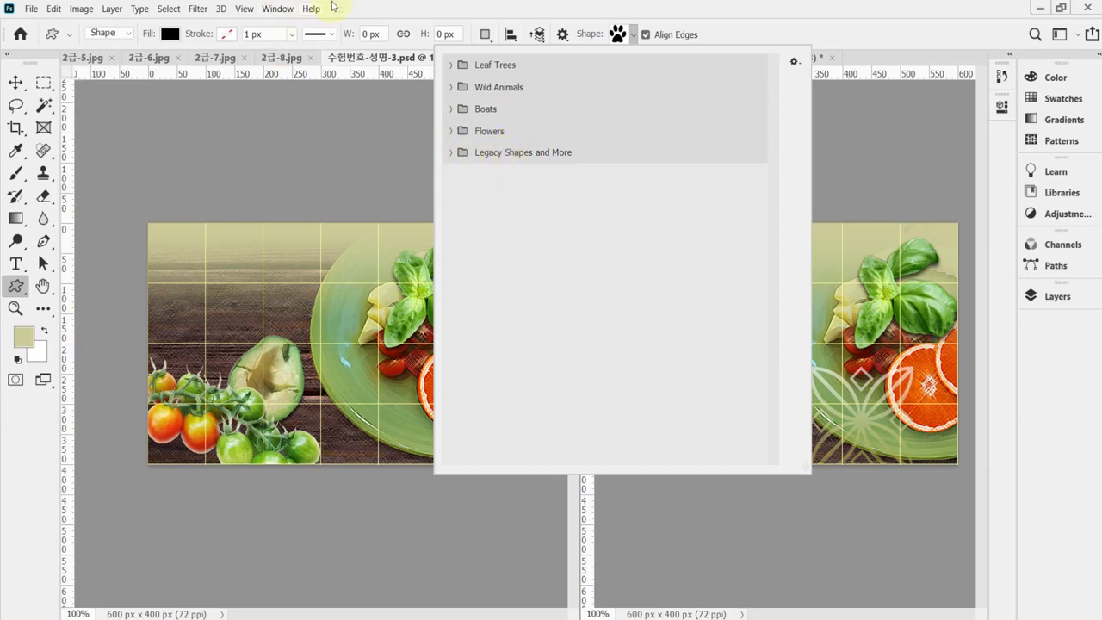
{"action": "left_click", "coordinate": [277, 9]}
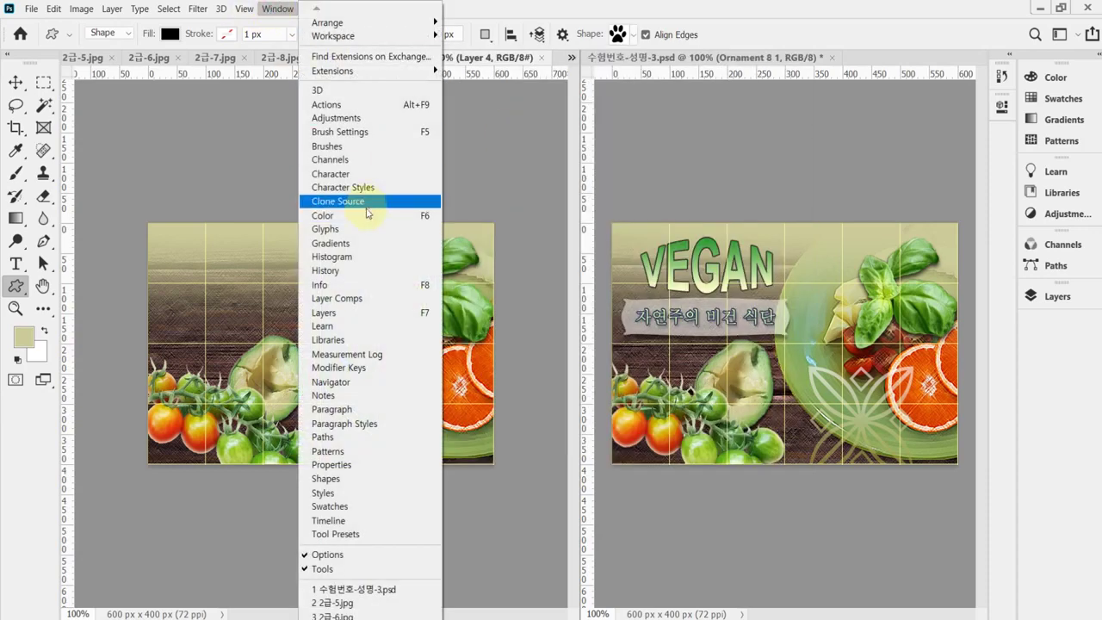
{"action": "left_click", "coordinate": [383, 479]}
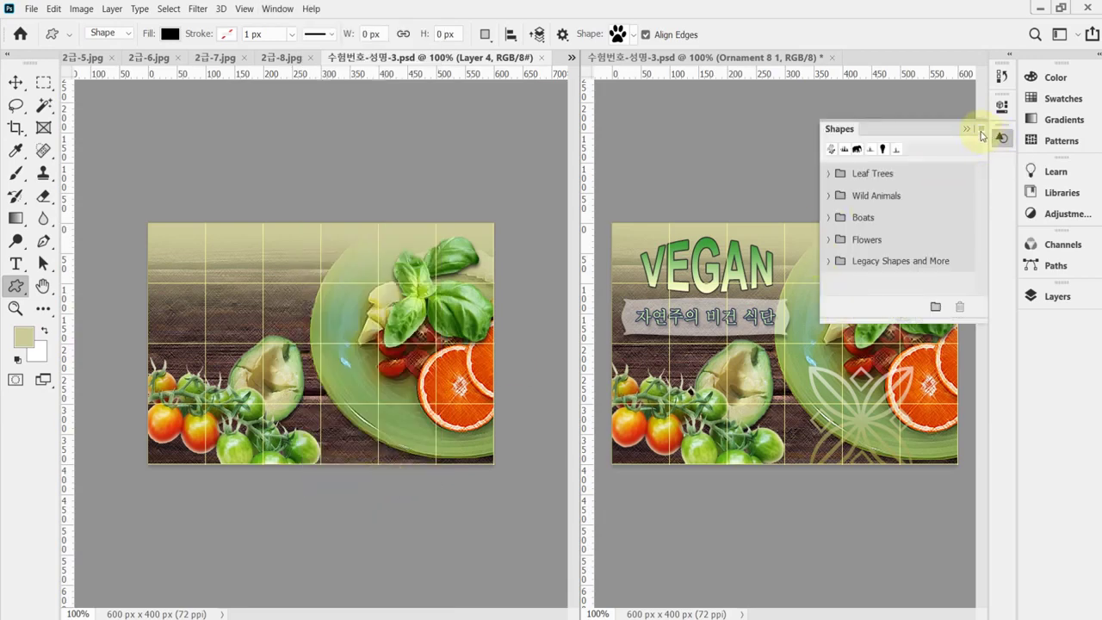
{"action": "left_click", "coordinate": [981, 129]}
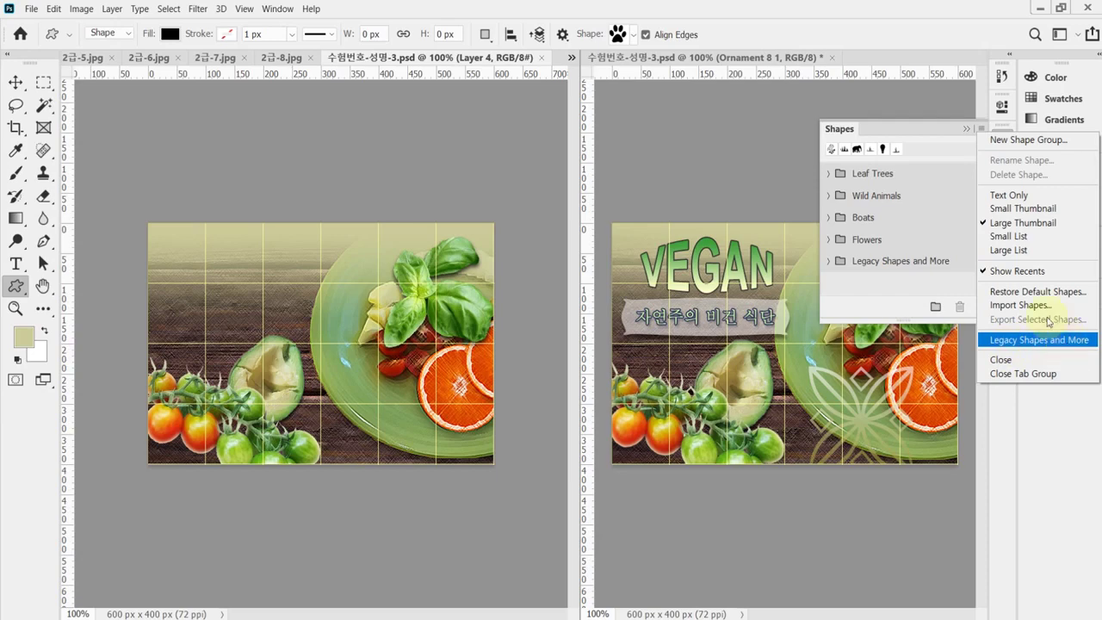
{"action": "left_click", "coordinate": [982, 128]}
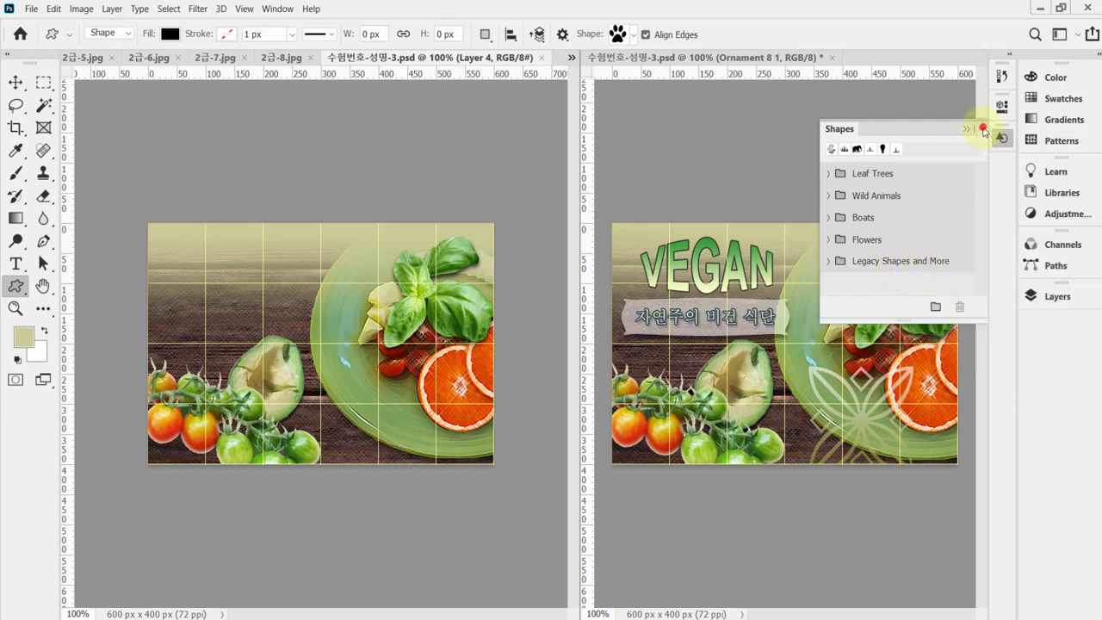
{"action": "left_click", "coordinate": [1001, 130]}
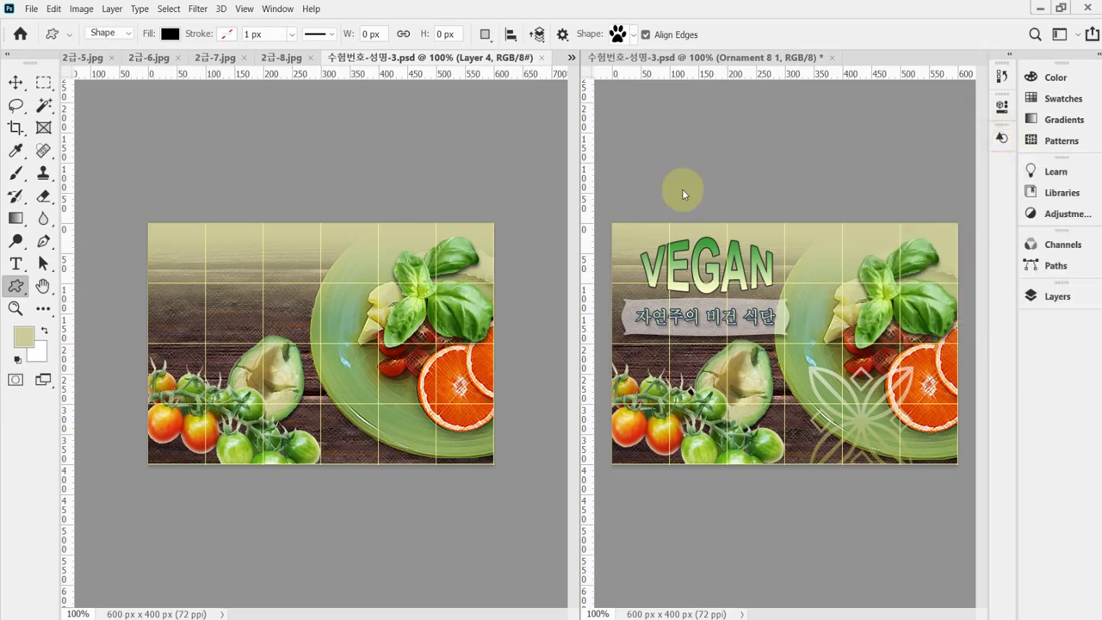
Choose the wide banner with gently bulging edges from Banners and Awards in All Legacy Default Shapes as the custom shape
{"action": "left_click", "coordinate": [634, 34]}
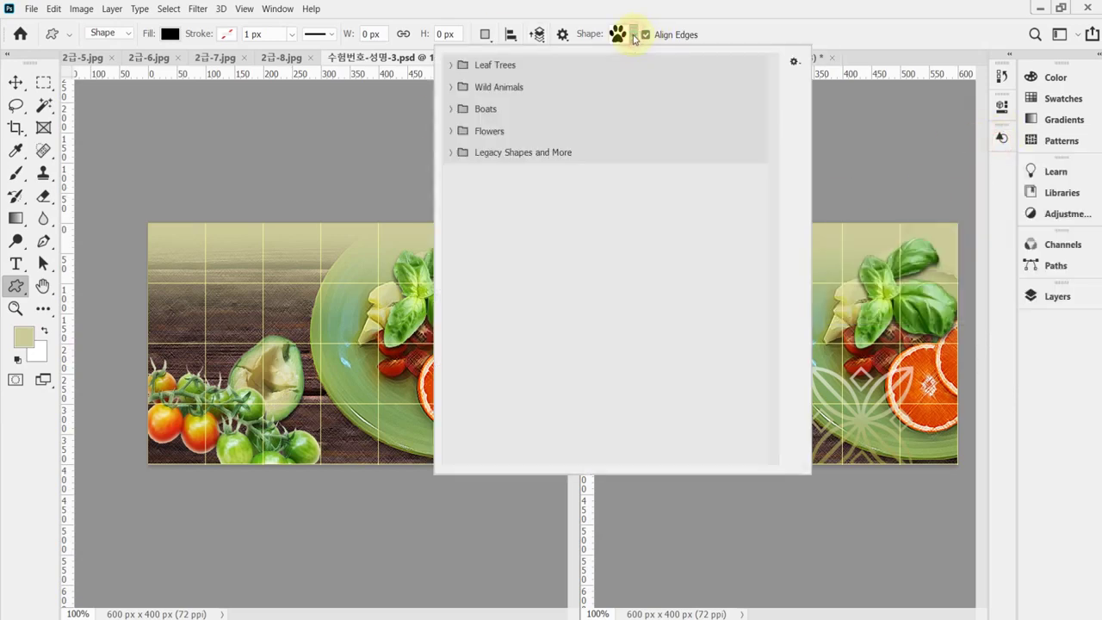
{"action": "left_click", "coordinate": [449, 155]}
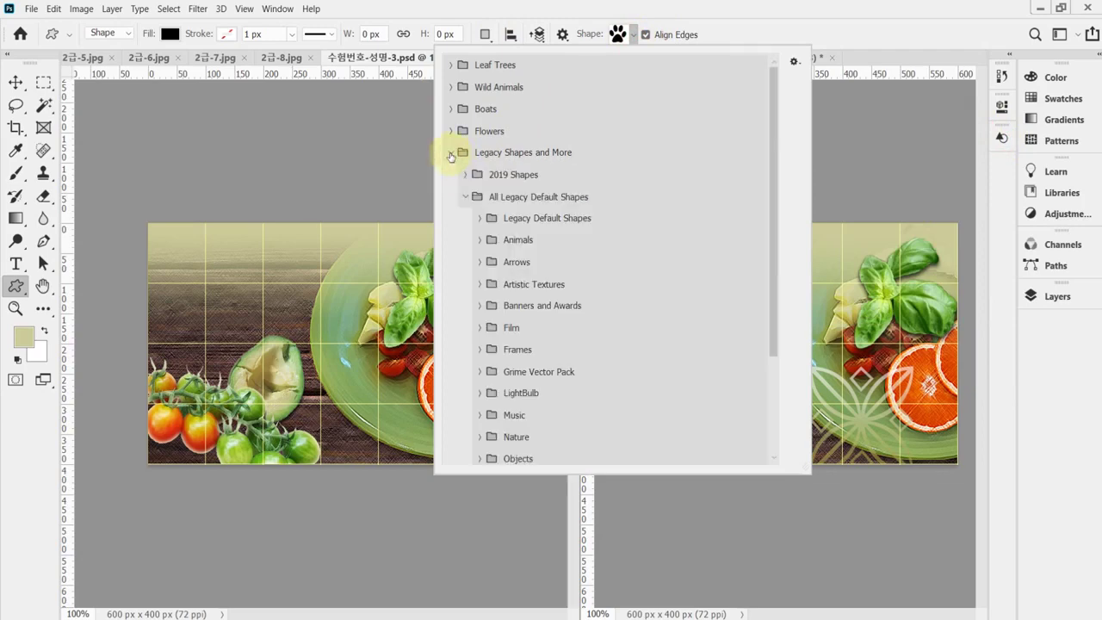
{"action": "left_click", "coordinate": [464, 199]}
{"action": "left_click", "coordinate": [464, 198]}
{"action": "left_click", "coordinate": [479, 306]}
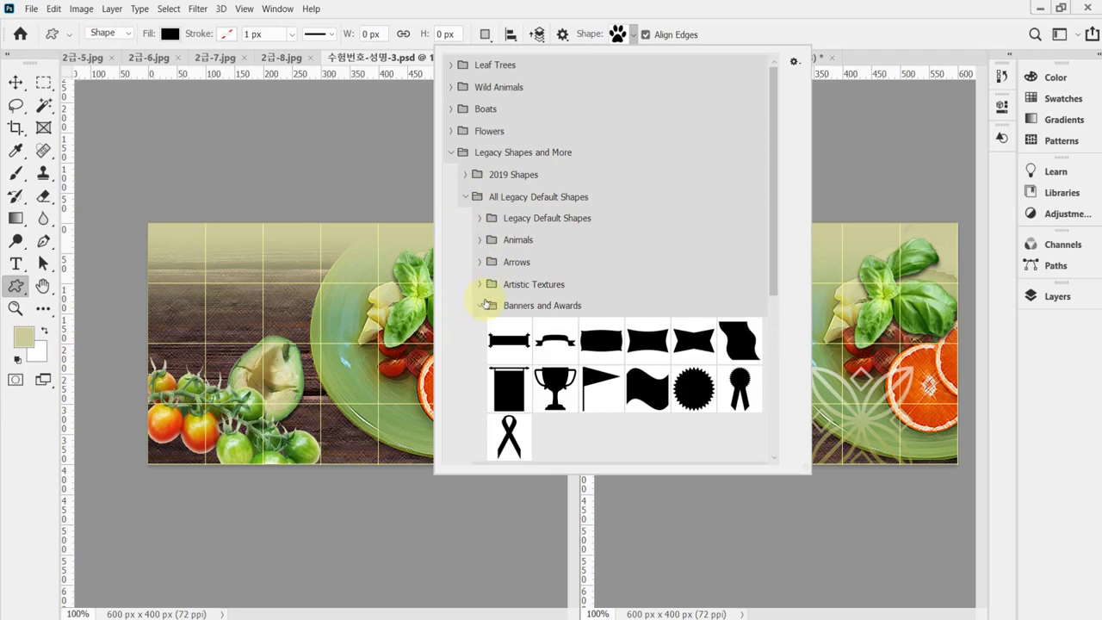
{"action": "left_click", "coordinate": [602, 347]}
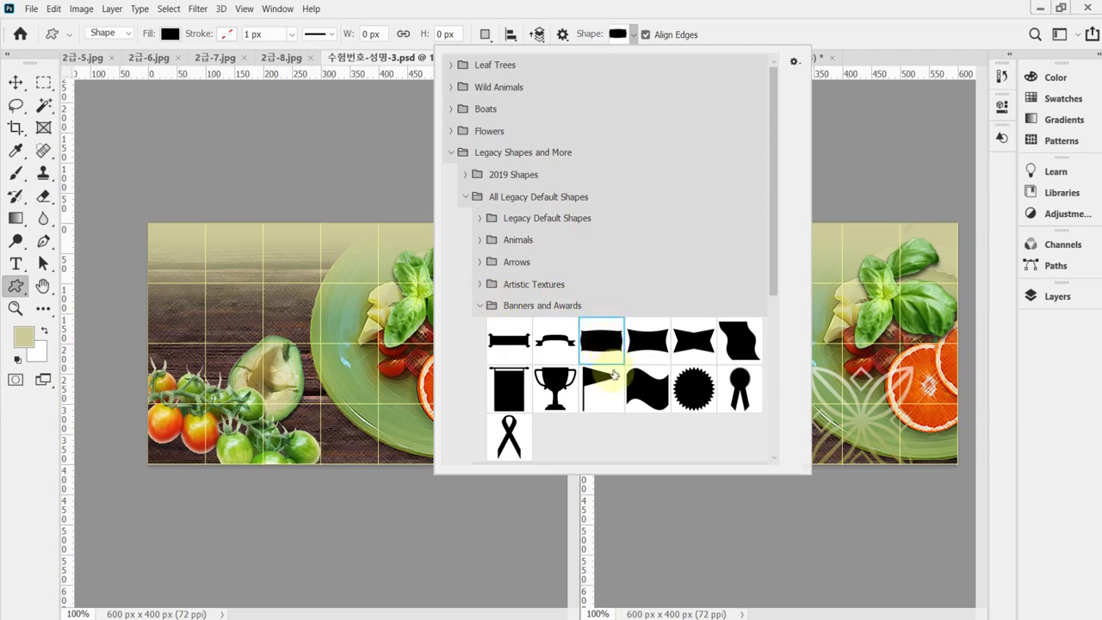
{"action": "left_click", "coordinate": [681, 15]}
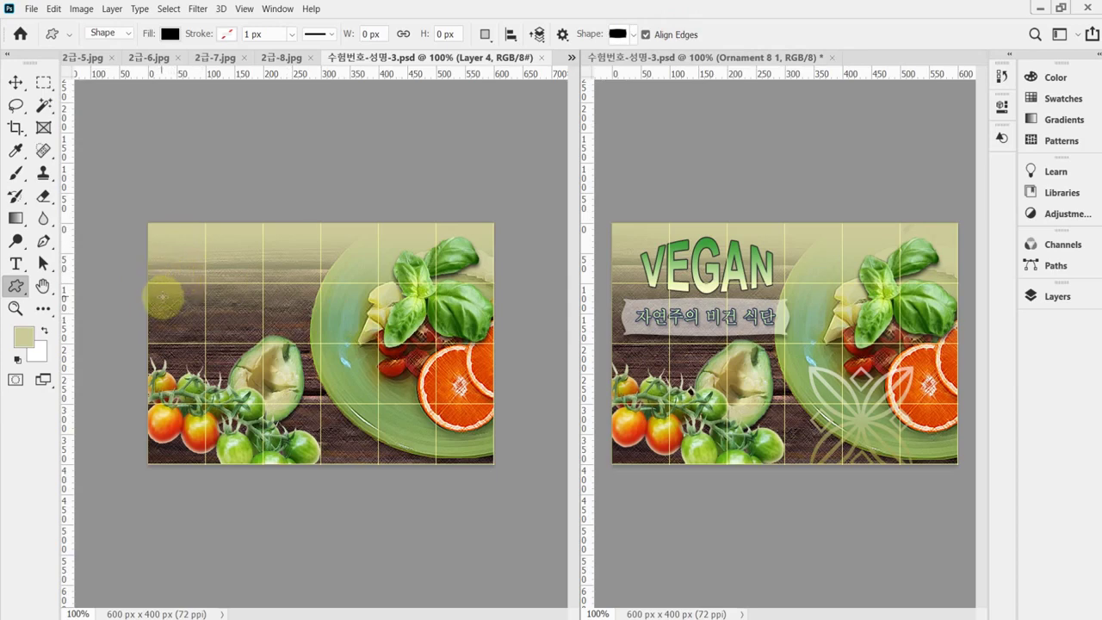
Draw the banner shape about 289 by 65 px above the avocado, extending onto the plate's edge, and save the document
{"action": "left_click_drag", "start_coordinate": [162, 297], "coordinate": [328, 331]}
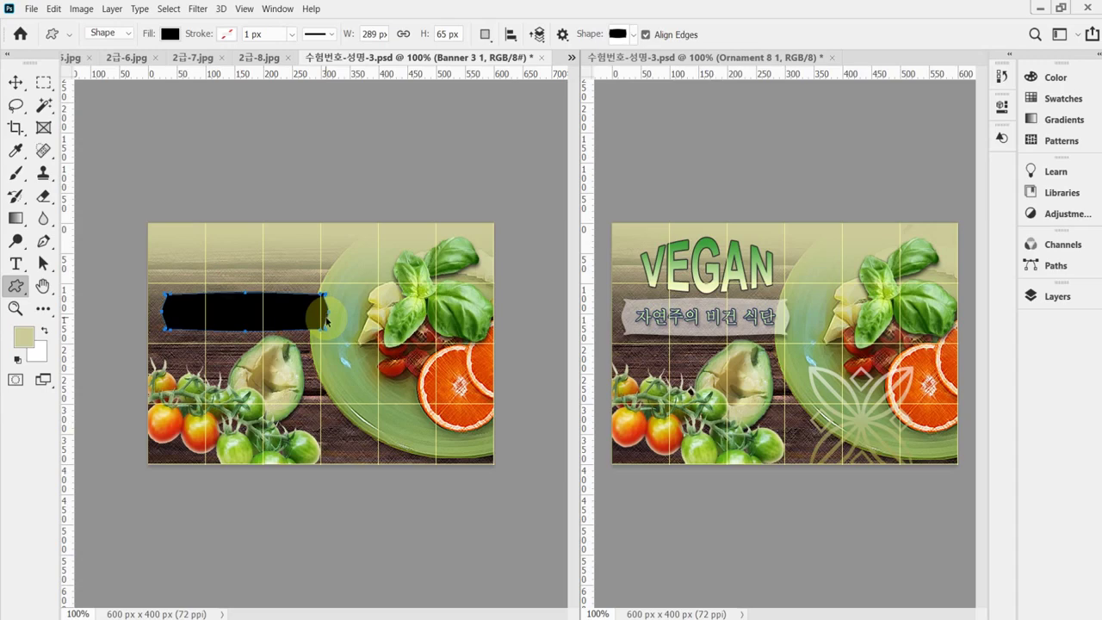
{"action": "key", "text": "ctrl+s"}
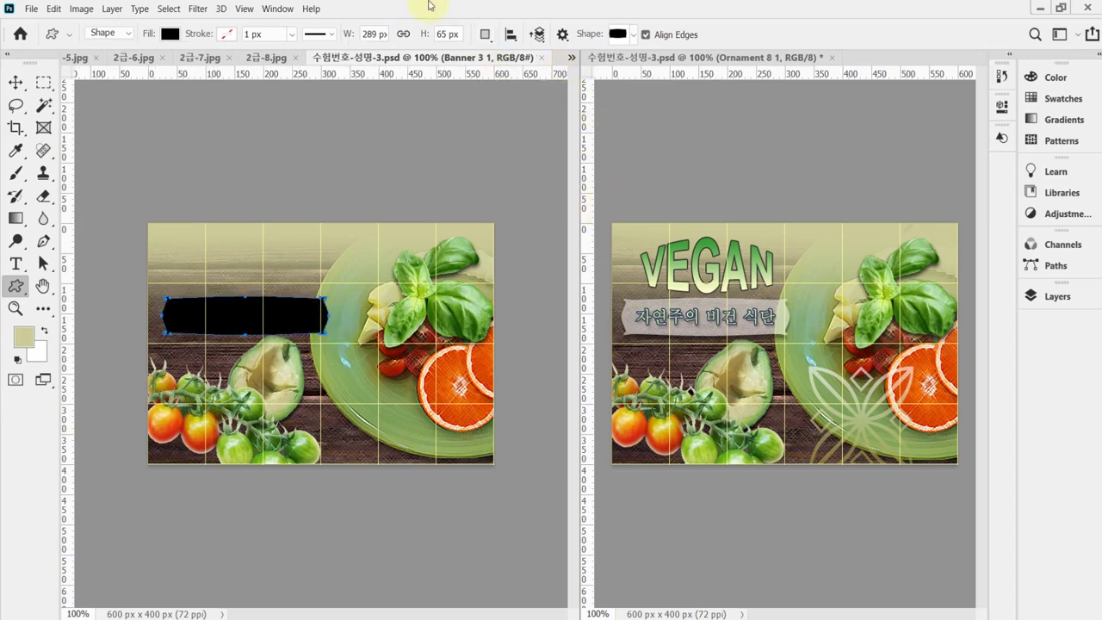
Set the banner shape's fill color to white #ffffff
{"action": "left_click", "coordinate": [1052, 296]}
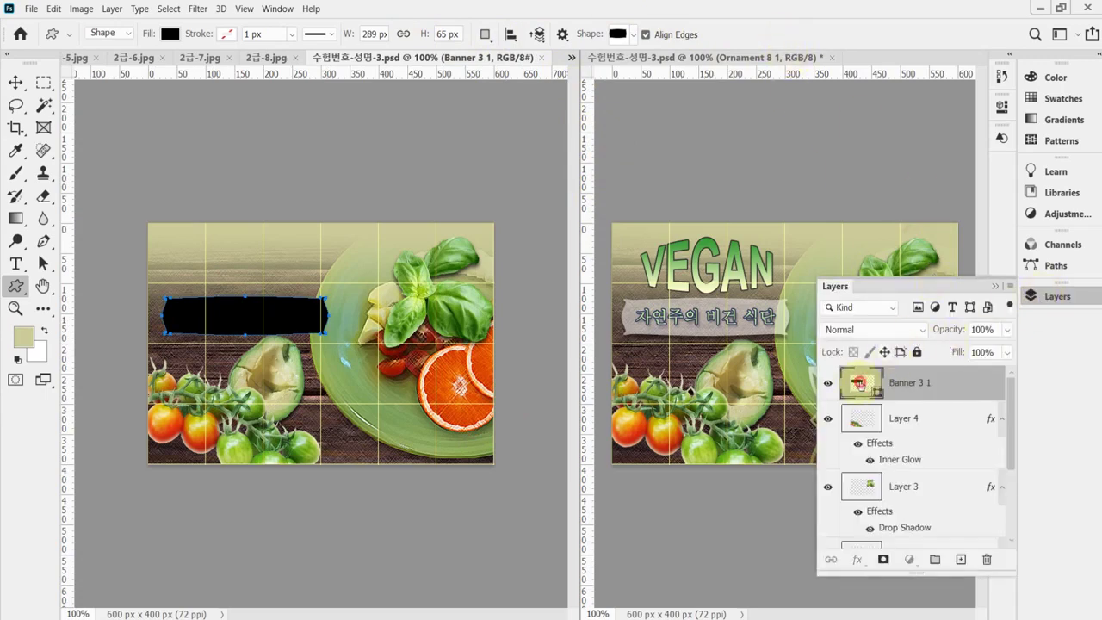
{"action": "double_click", "coordinate": [861, 385]}
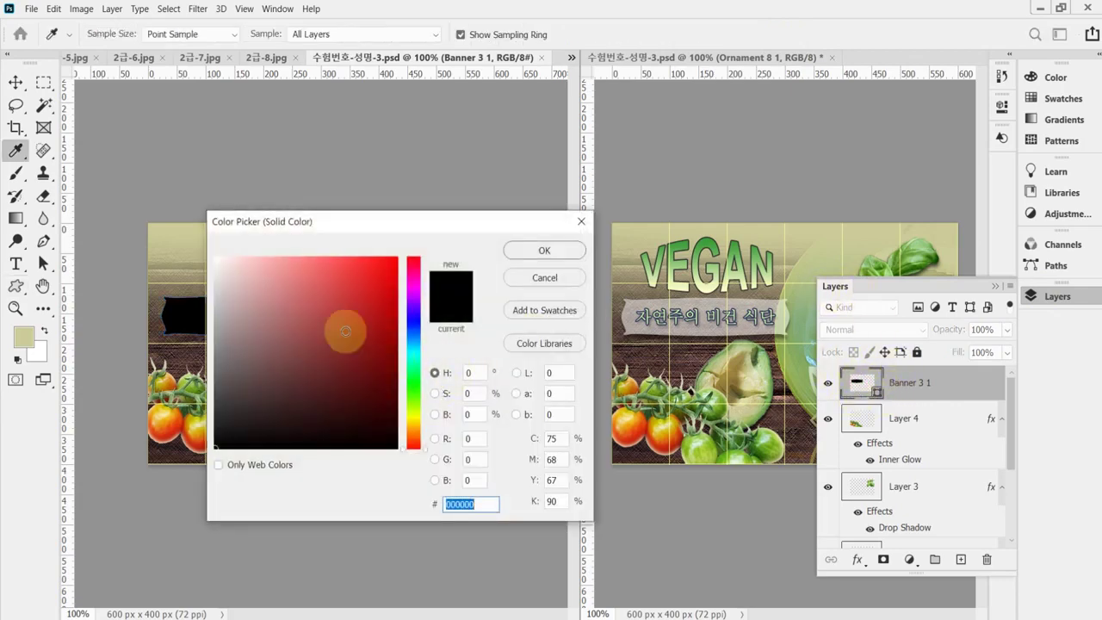
{"action": "left_click", "coordinate": [208, 251]}
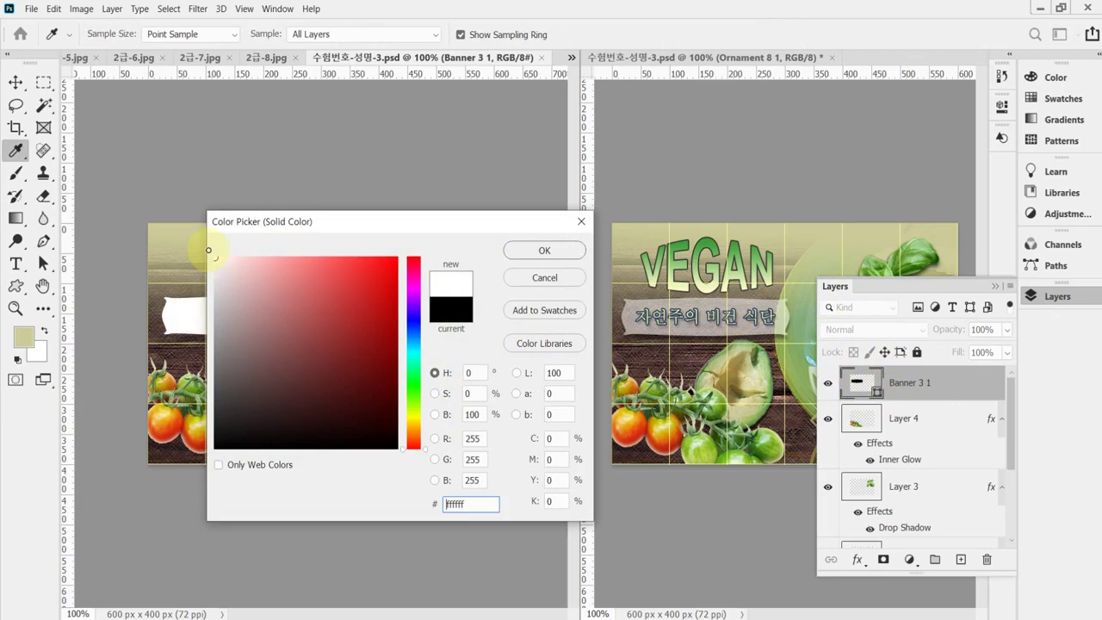
{"action": "left_click", "coordinate": [214, 260]}
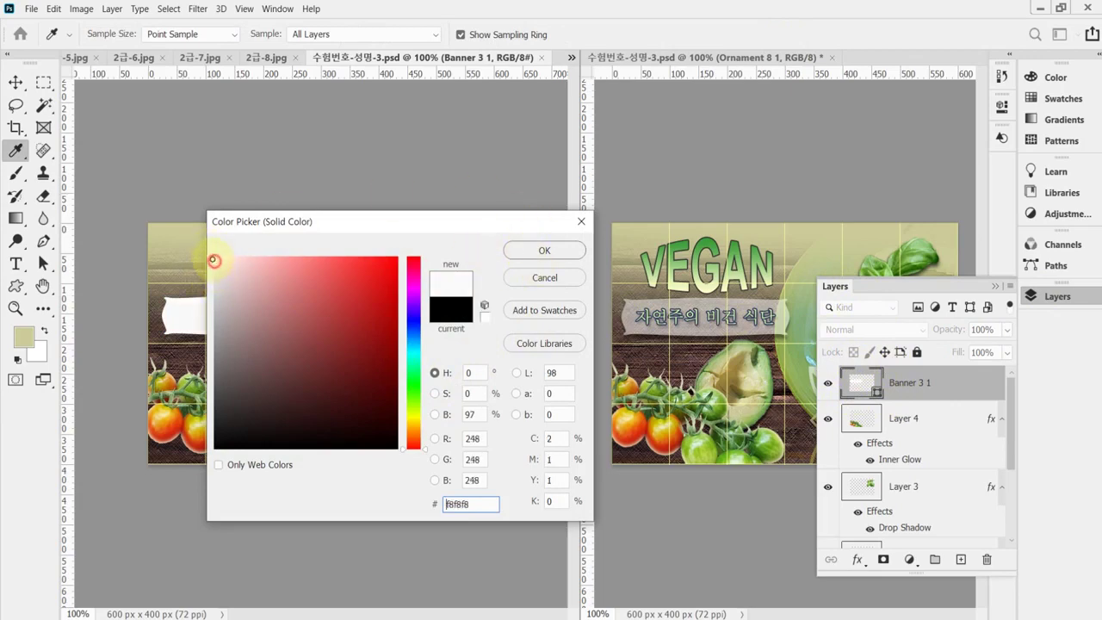
{"action": "left_click", "coordinate": [210, 254]}
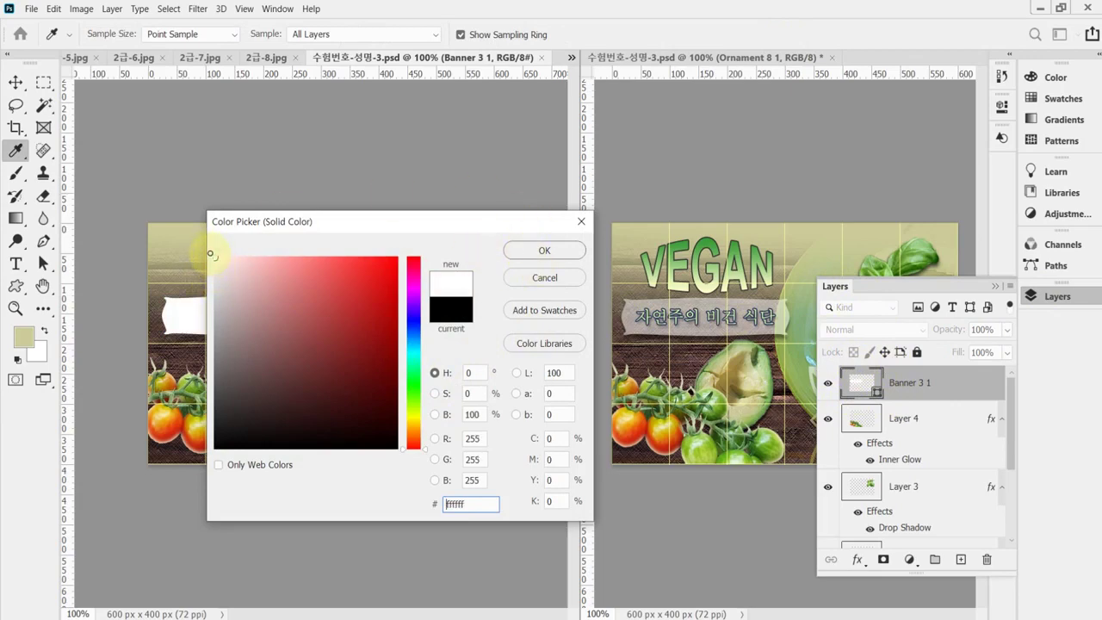
{"action": "left_click", "coordinate": [533, 264]}
{"action": "left_click", "coordinate": [535, 251]}
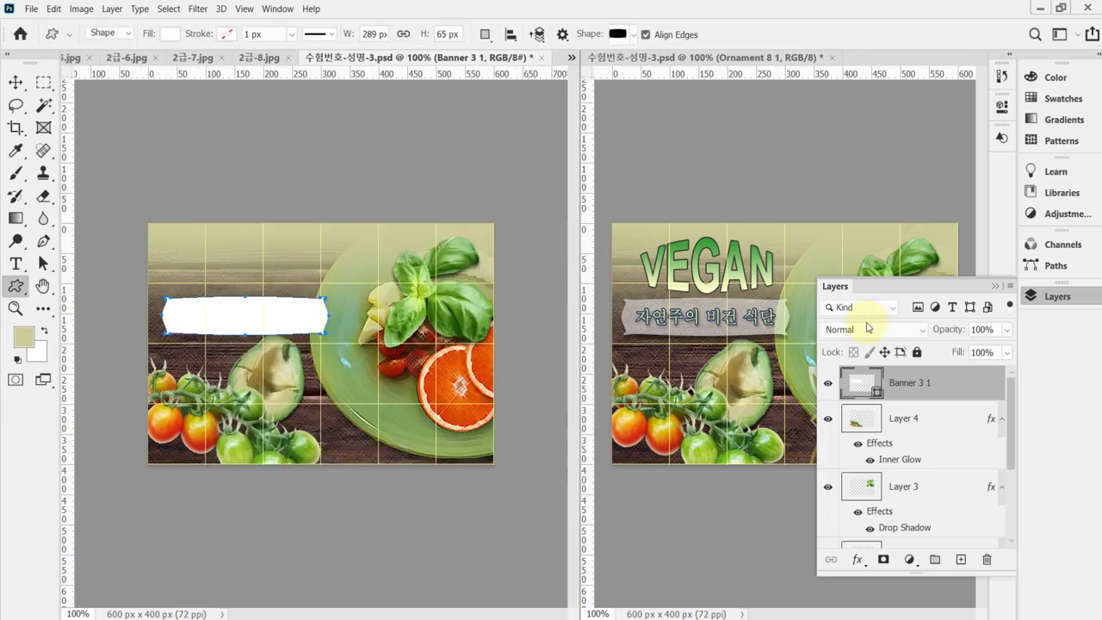
Set the banner layer's opacity to 50%
{"action": "left_click", "coordinate": [947, 332]}
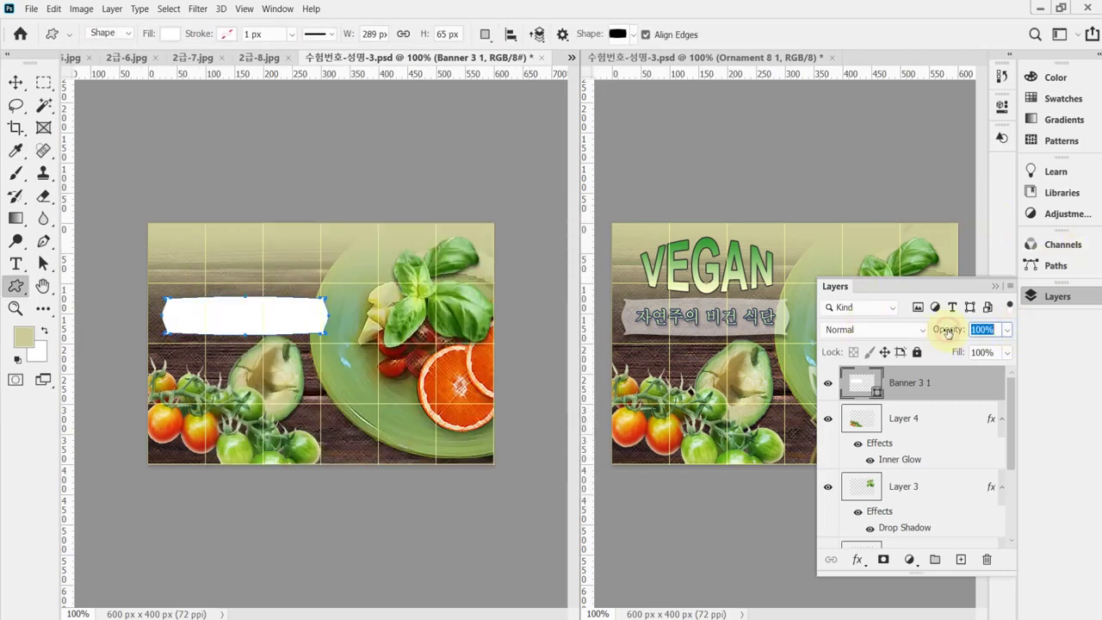
{"action": "type", "text": "50"}
{"action": "key", "text": "Return"}
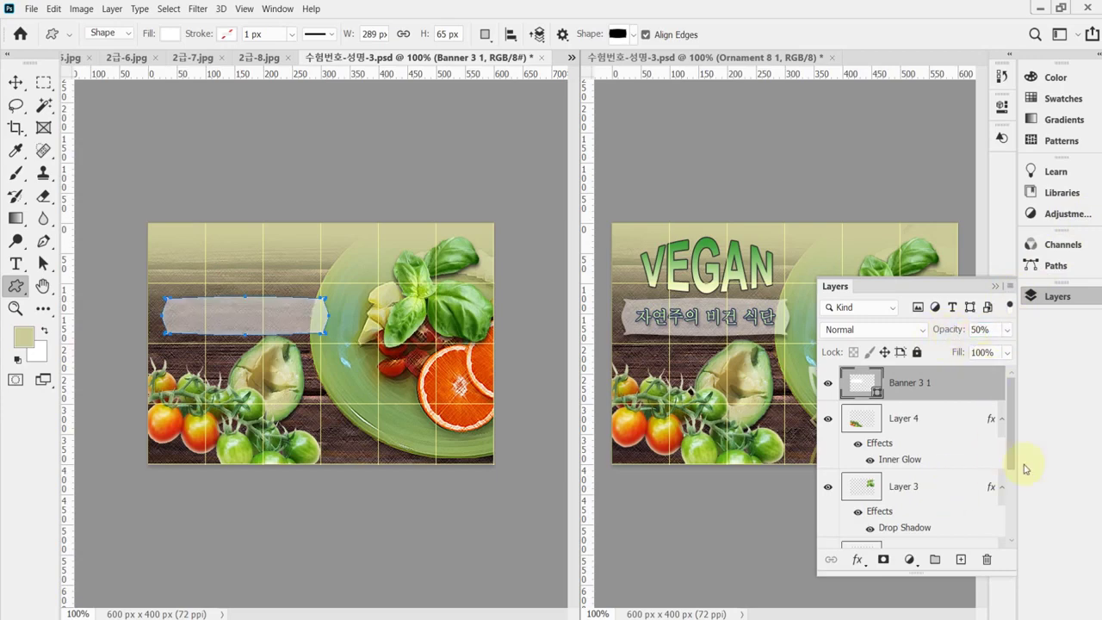
Add a Drop Shadow with a distance of 7 px and a size of 5 px to the banner layer
{"action": "left_click", "coordinate": [857, 560]}
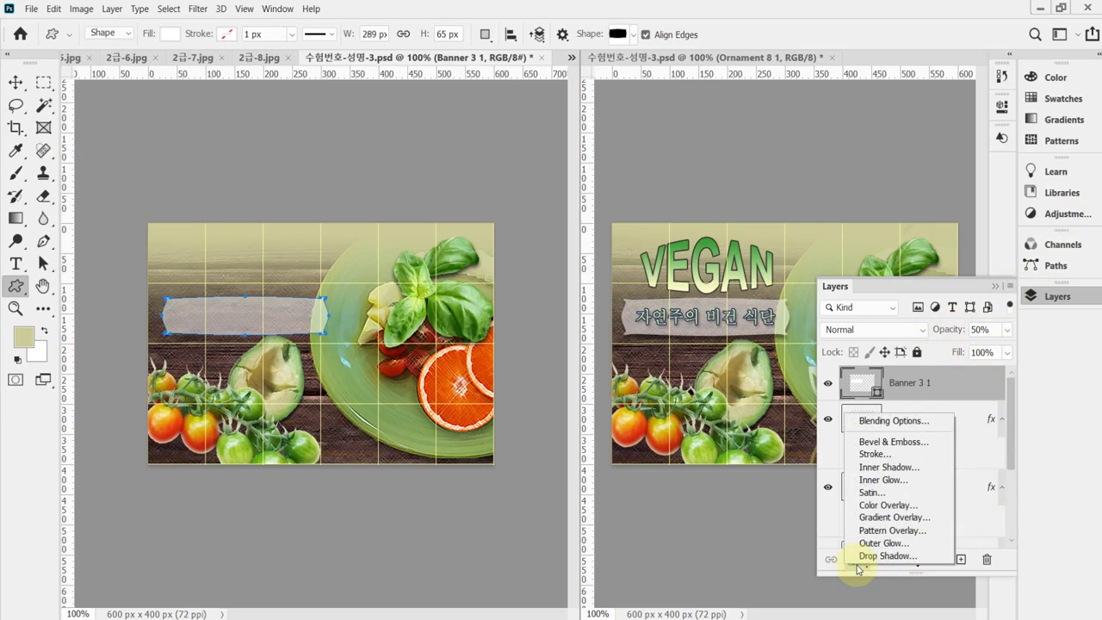
{"action": "left_click", "coordinate": [857, 565]}
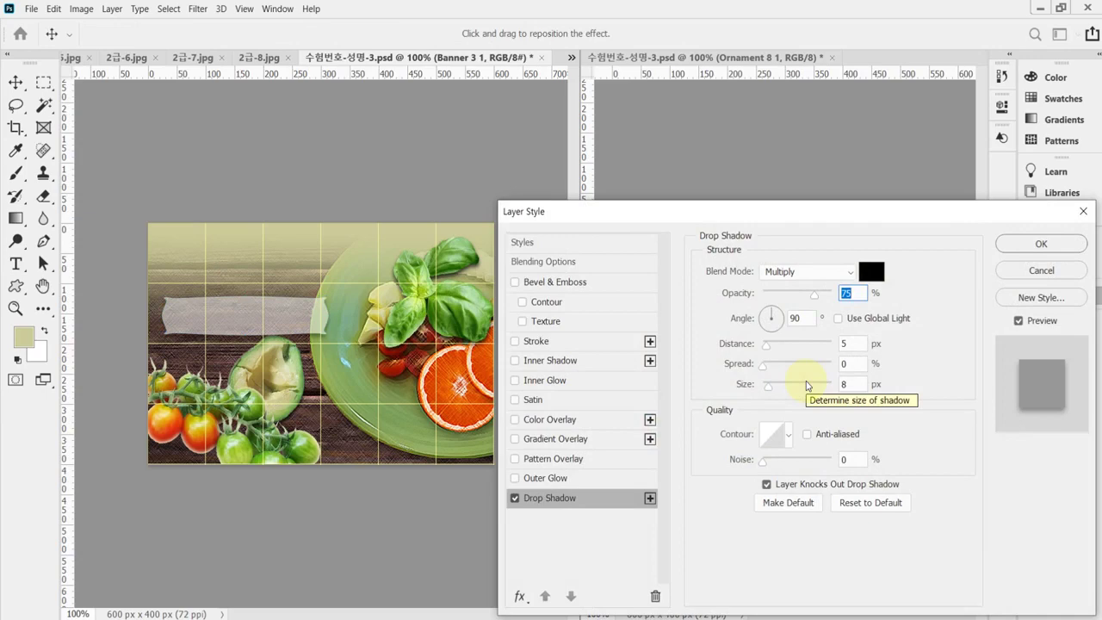
{"action": "left_click", "coordinate": [809, 345]}
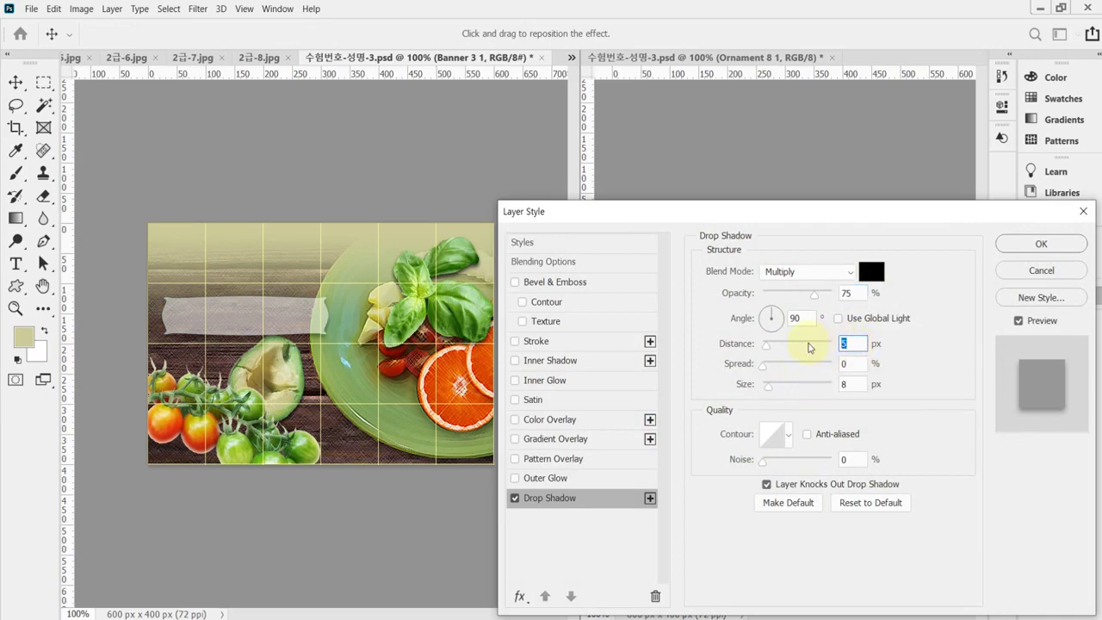
{"action": "type", "text": "7"}
{"action": "key", "text": "Tab"}
{"action": "key", "text": "Tab"}
{"action": "key", "text": "Tab"}
{"action": "key", "text": "shift+Tab"}
{"action": "type", "text": "5"}
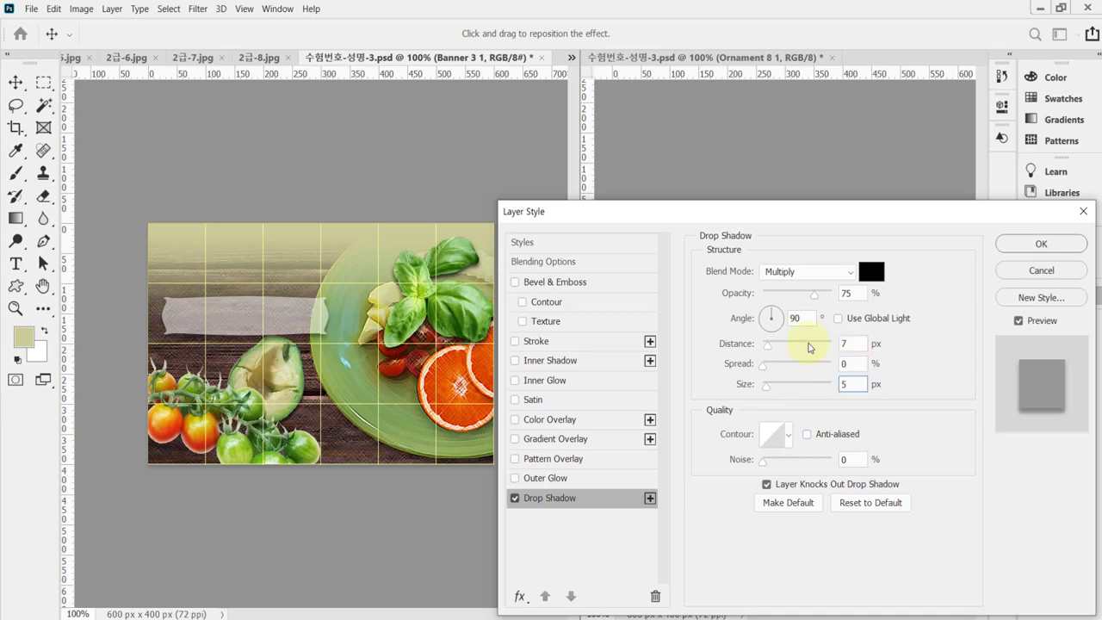
{"action": "key", "text": "Return"}
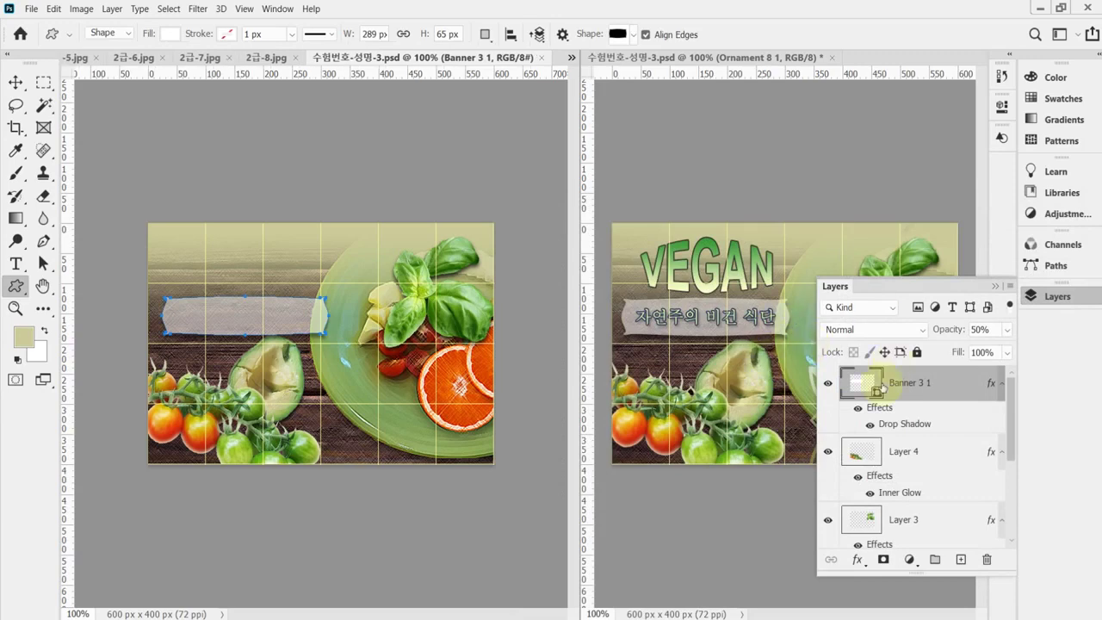
{"action": "left_click", "coordinate": [1032, 295]}
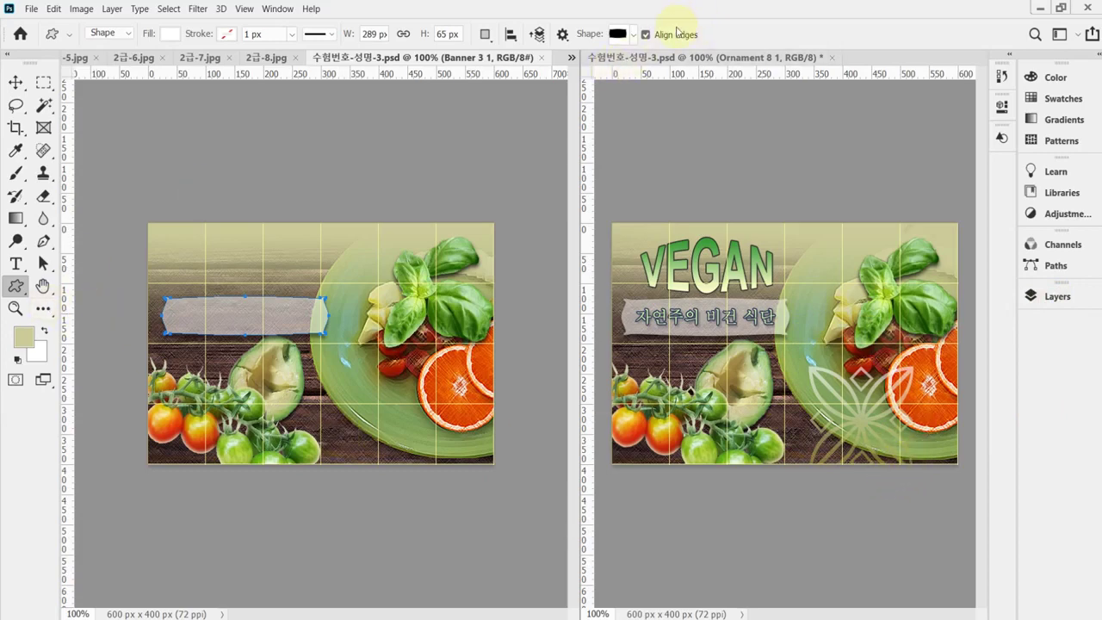
Choose the outlined four-petal ornament from Ornaments in All Legacy Default Shapes as the custom shape
{"action": "left_click", "coordinate": [634, 36]}
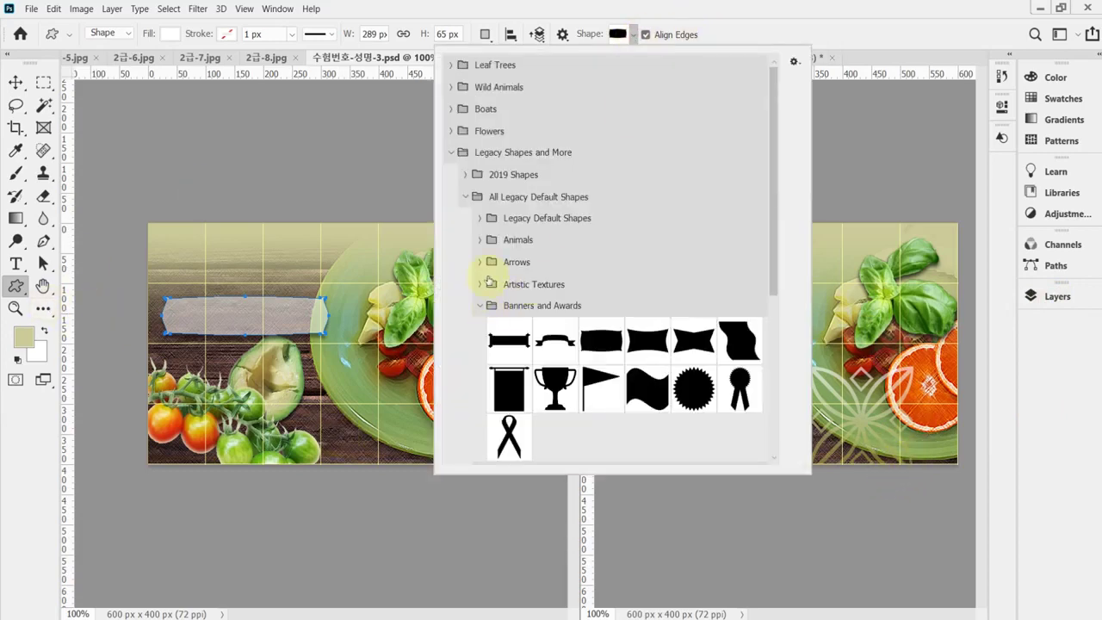
{"action": "left_click", "coordinate": [478, 307]}
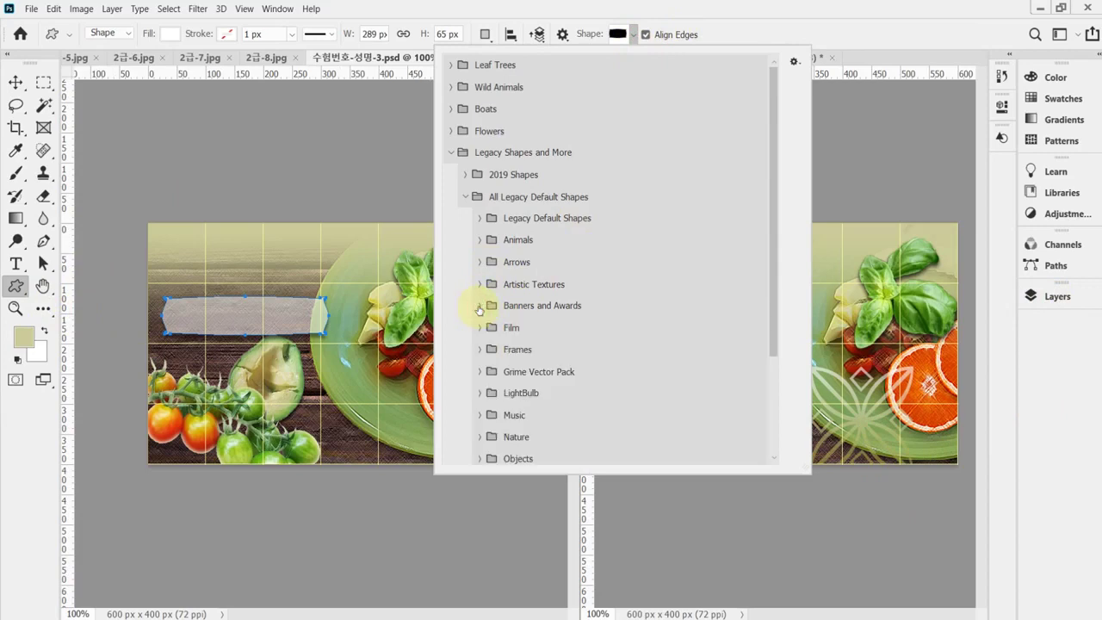
{"action": "scroll", "coordinate": [570, 353], "scroll_direction": "down", "scroll_amount": 2}
{"action": "scroll", "coordinate": [570, 344], "scroll_direction": "down", "scroll_amount": 4}
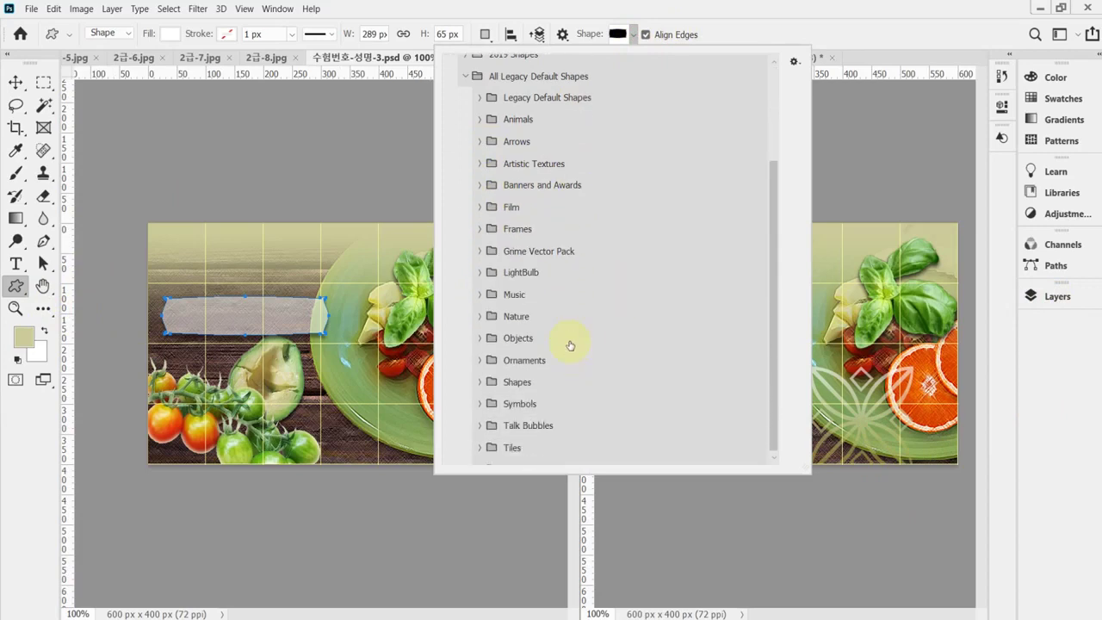
{"action": "left_click", "coordinate": [480, 351]}
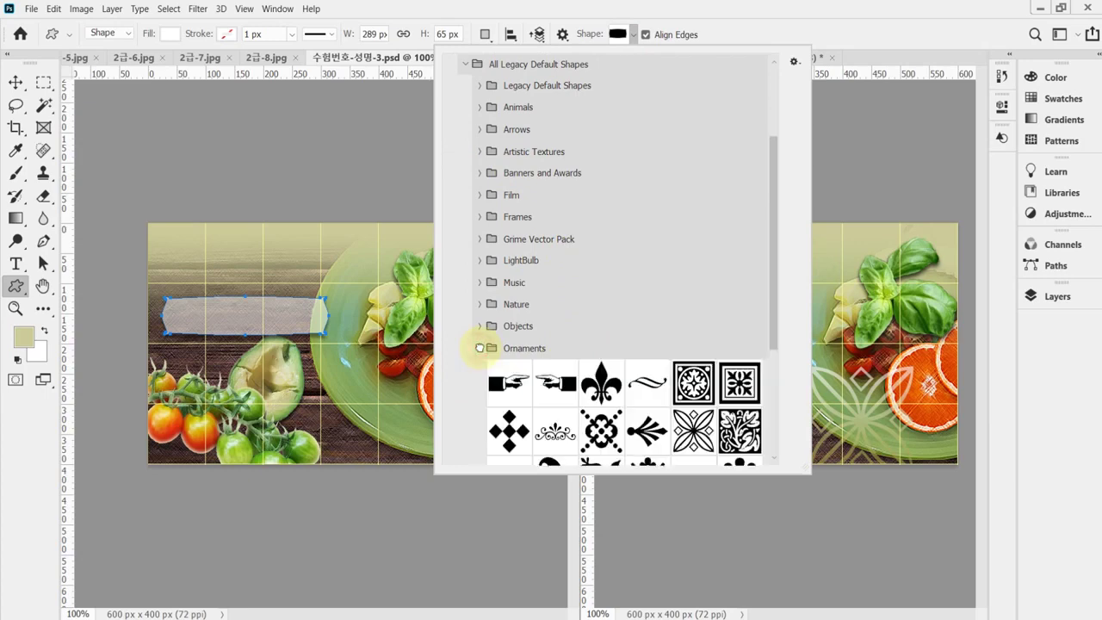
{"action": "scroll", "coordinate": [601, 330], "scroll_direction": "down", "scroll_amount": 4}
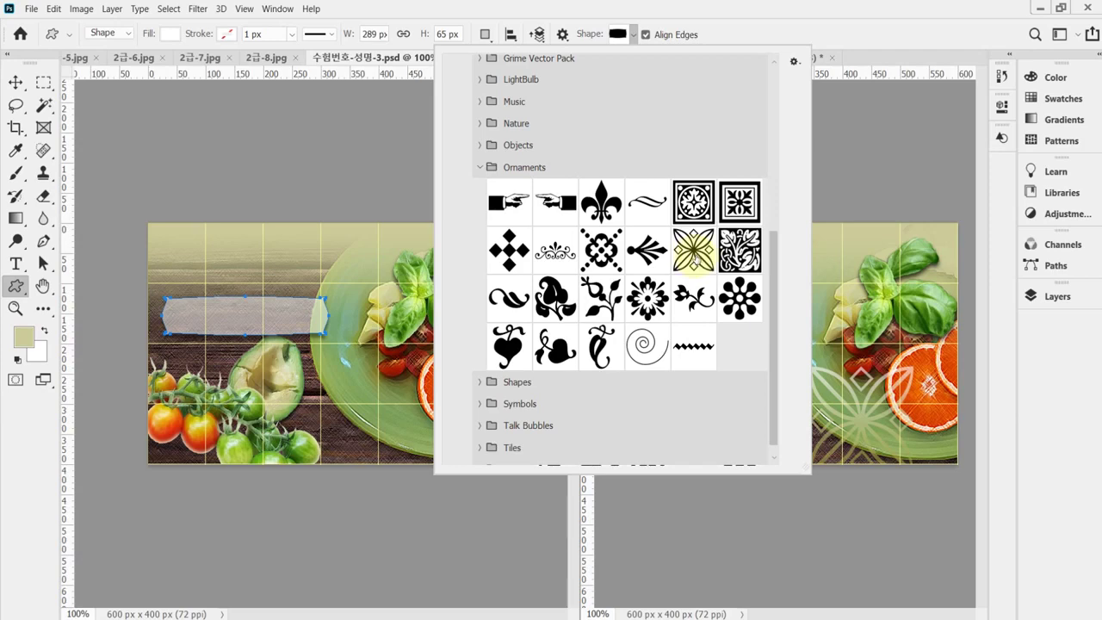
{"action": "left_click", "coordinate": [694, 256]}
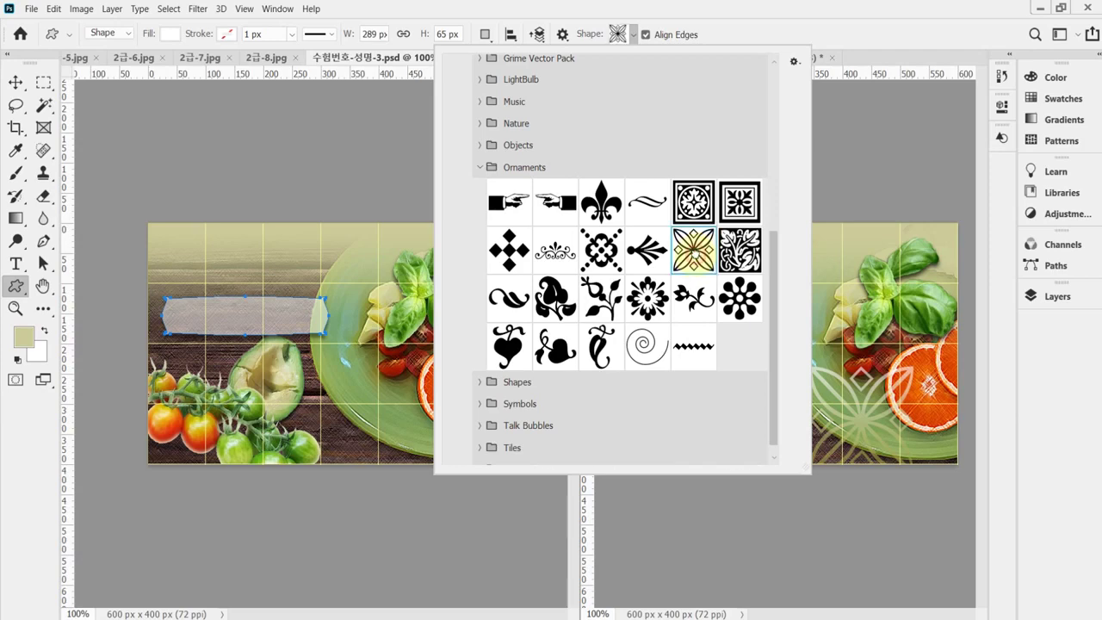
{"action": "left_click", "coordinate": [783, 8]}
Draw the ornament about 197 by 195 px over the plate's lower edge, running off the canvas, and scale it to about 193 by 190 px
{"action": "left_click_drag", "start_coordinate": [333, 372], "coordinate": [504, 491]}
{"action": "left_click_drag", "start_coordinate": [387, 432], "coordinate": [401, 429]}
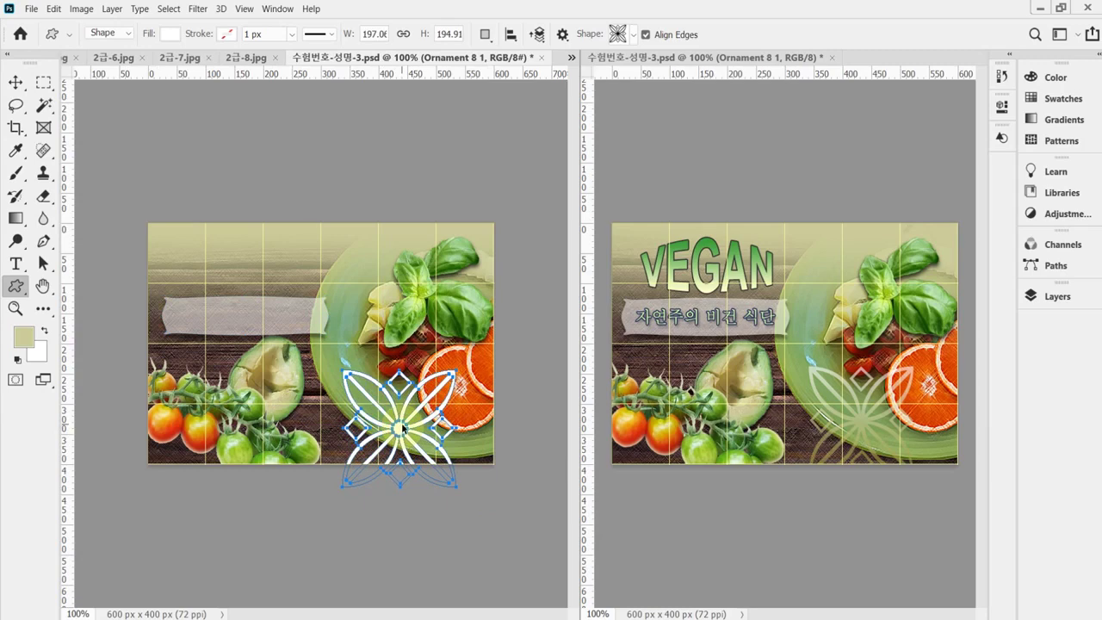
{"action": "left_click_drag", "start_coordinate": [400, 426], "coordinate": [405, 422]}
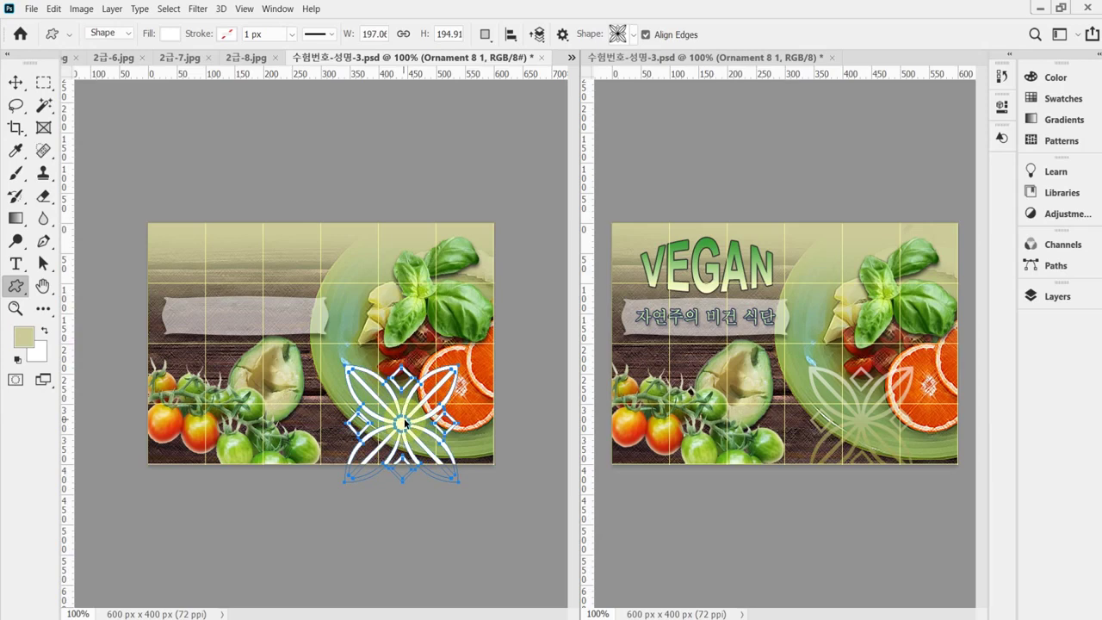
{"action": "key", "text": "ctrl+t"}
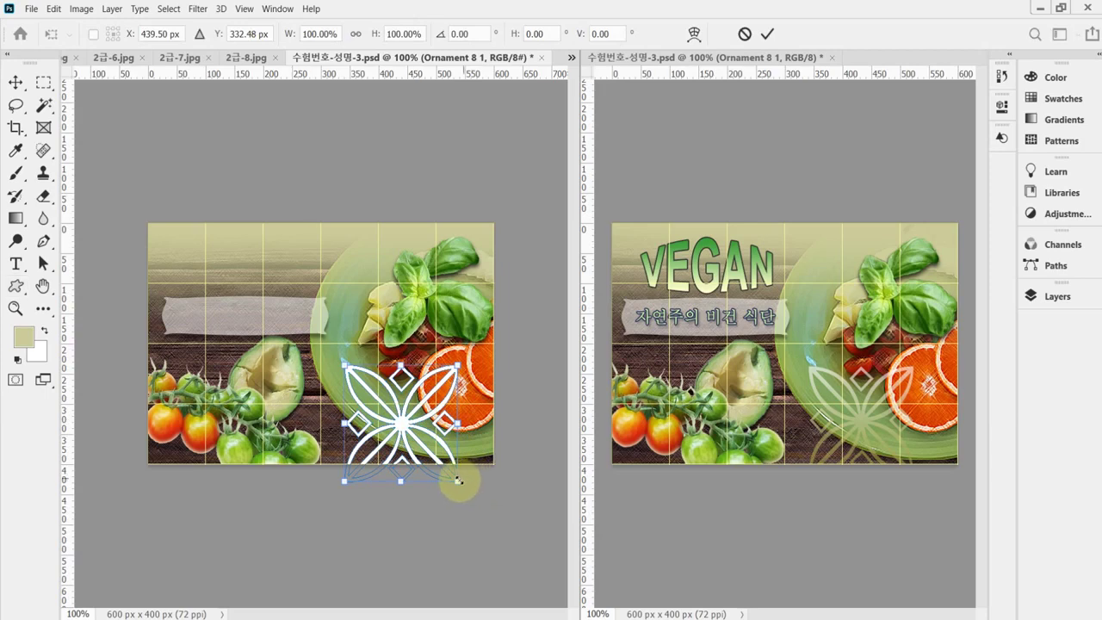
{"action": "left_click_drag", "start_coordinate": [458, 480], "coordinate": [455, 477]}
{"action": "key", "text": "Return"}
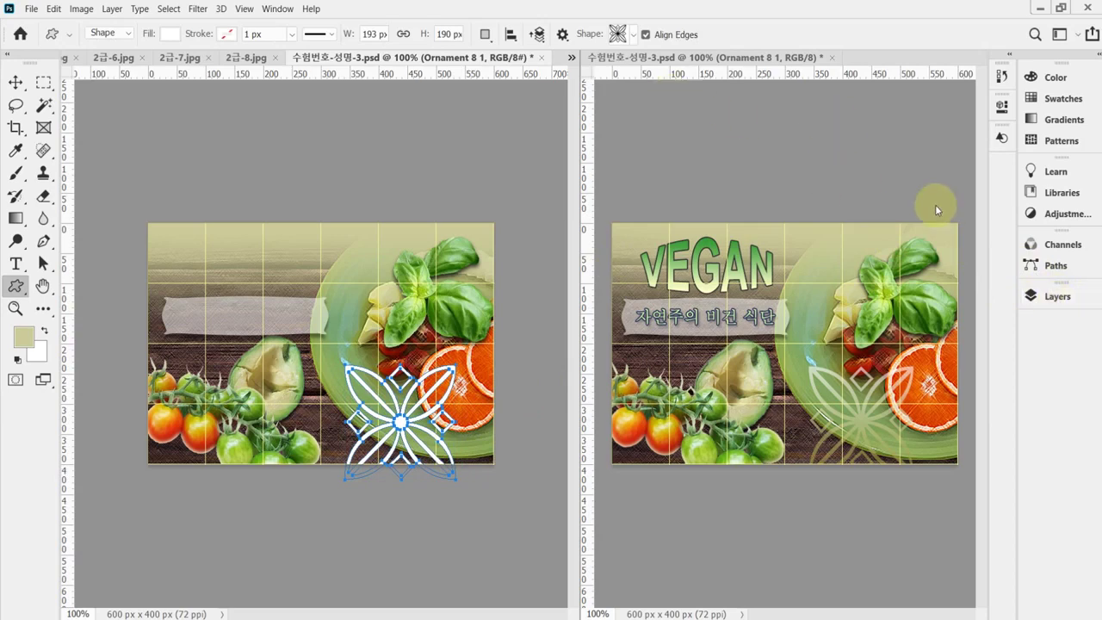
Set the ornament layer's opacity to 60%
{"action": "left_click", "coordinate": [1054, 298]}
{"action": "left_click", "coordinate": [946, 335]}
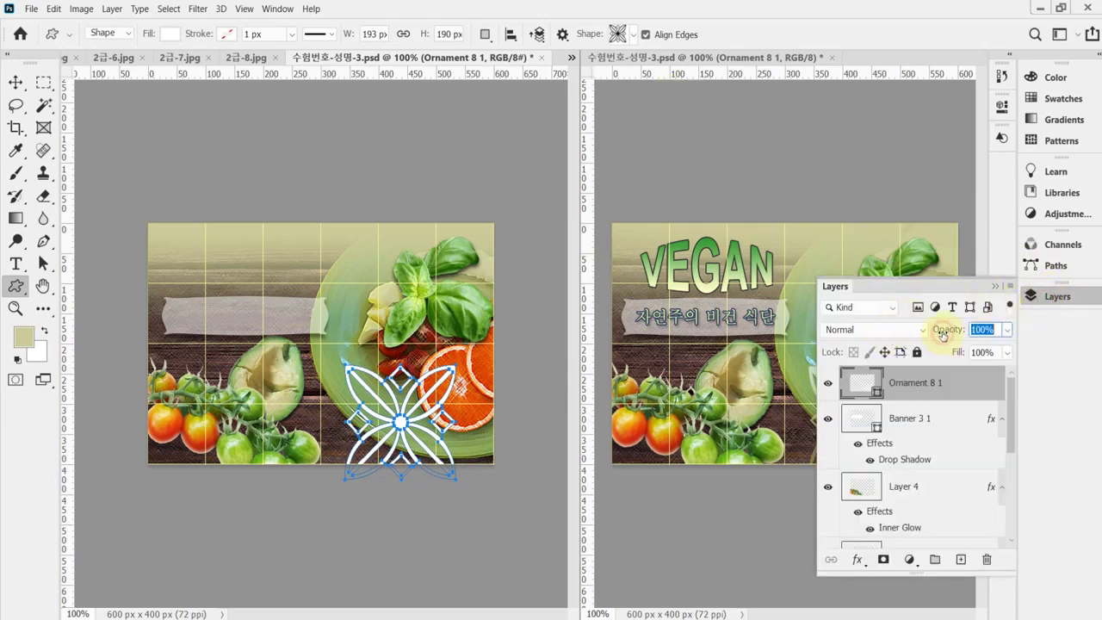
{"action": "type", "text": "60"}
{"action": "key", "text": "Return"}
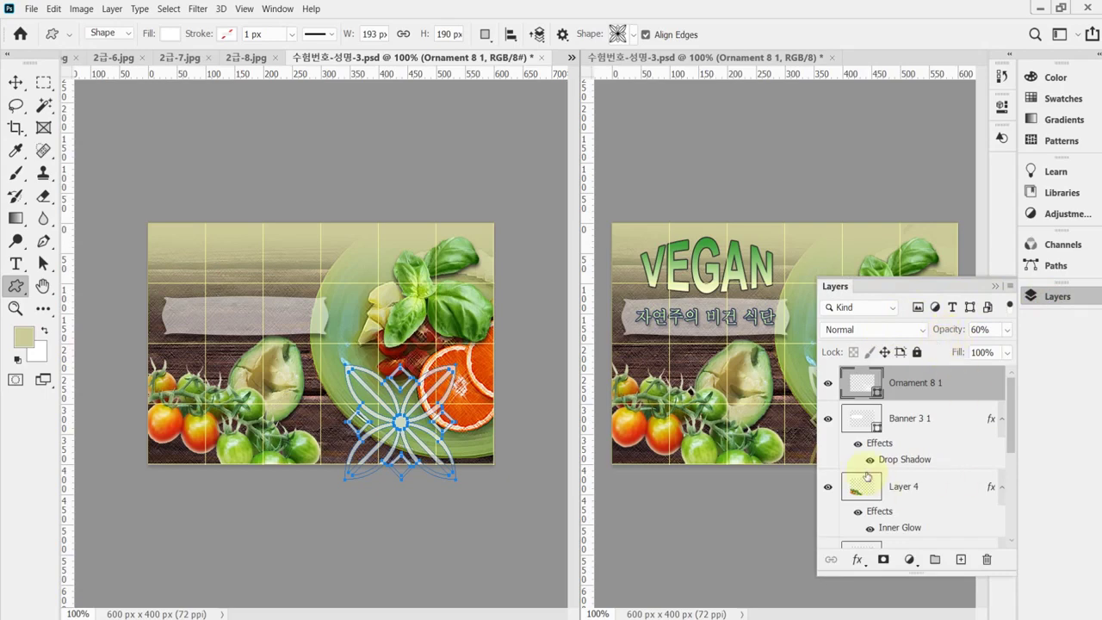
Add a Gradient Overlay to the ornament layer and set the gradient's starting color stop to olive #999933
{"action": "left_click", "coordinate": [857, 560]}
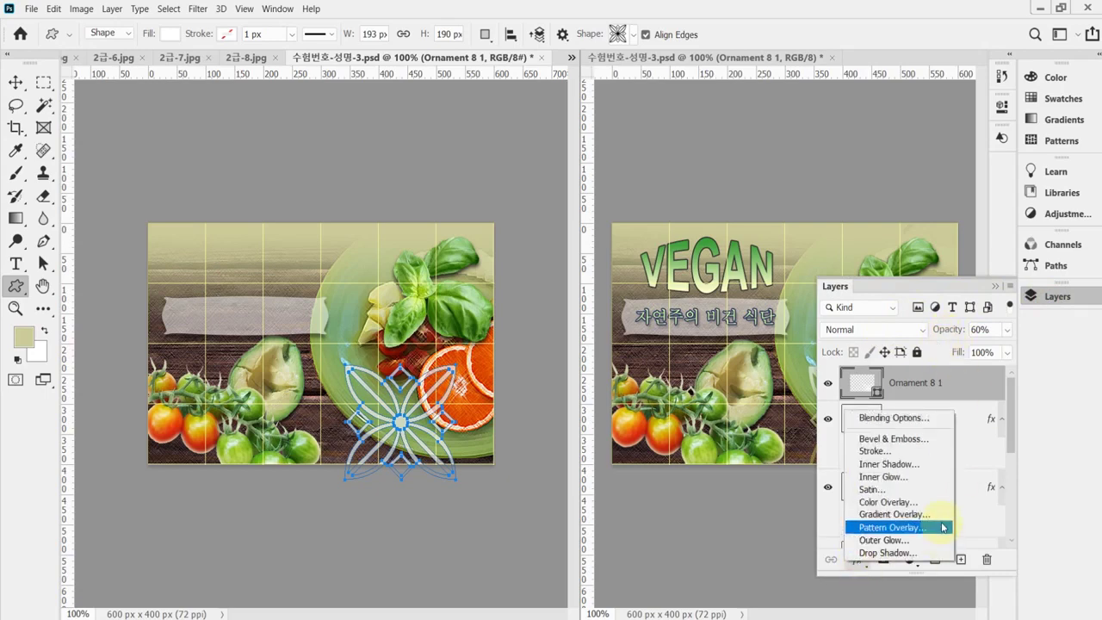
{"action": "key", "text": "Escape"}
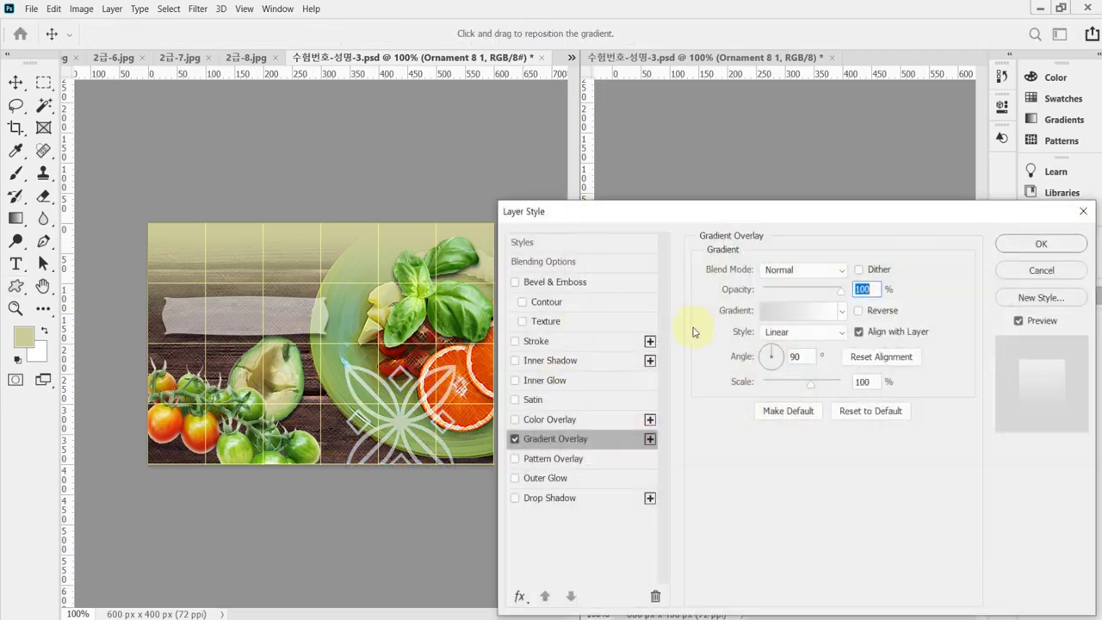
{"action": "left_click", "coordinate": [806, 312]}
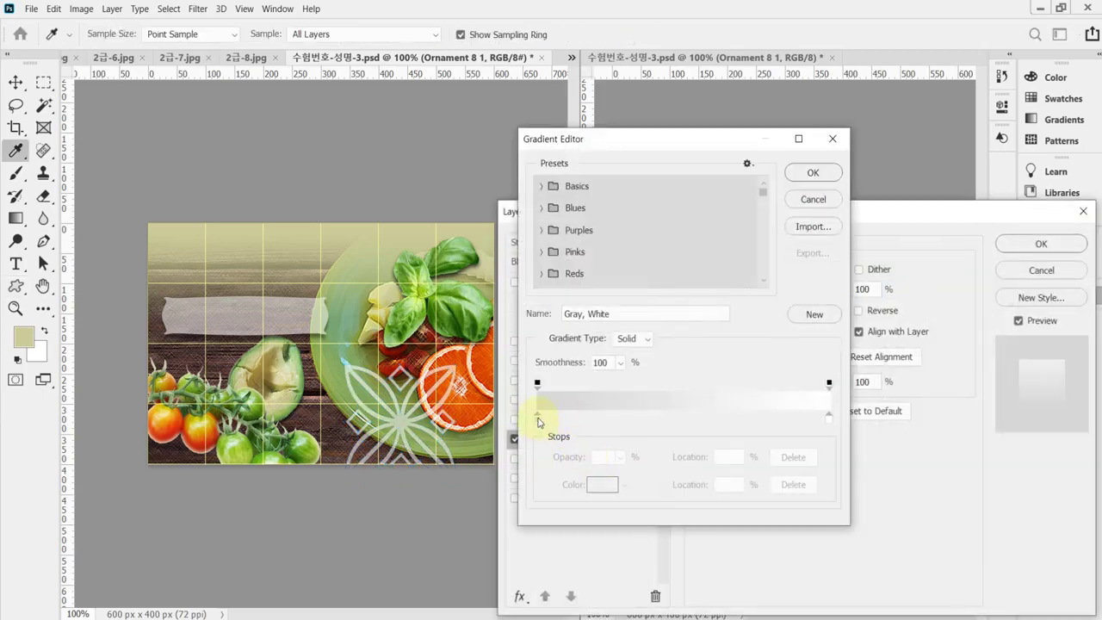
{"action": "left_click", "coordinate": [538, 415]}
{"action": "double_click", "coordinate": [537, 415]}
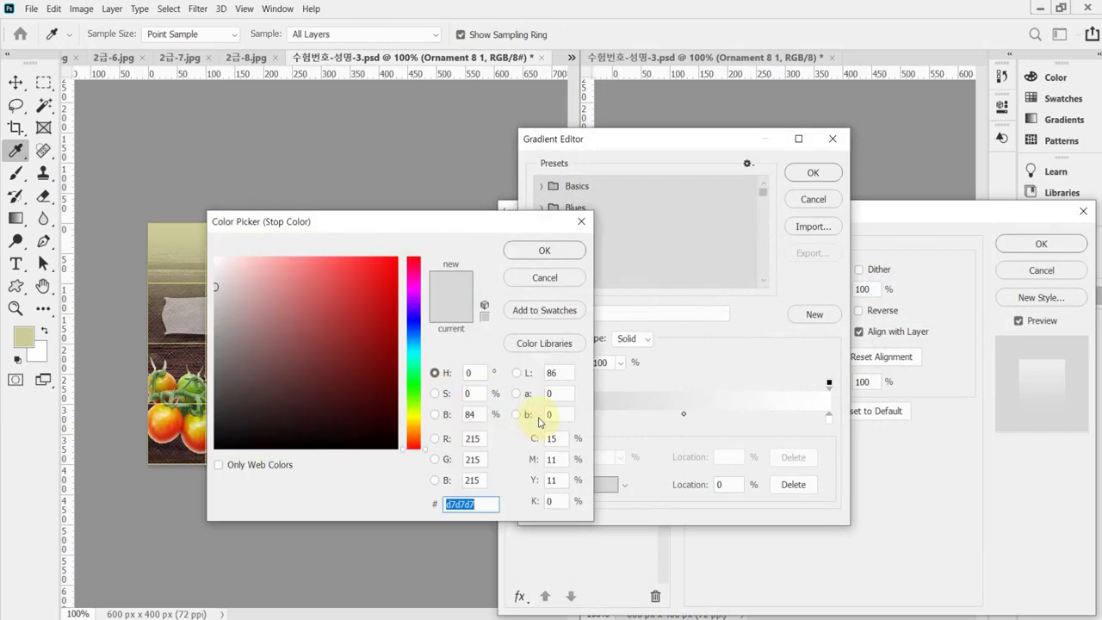
{"action": "type", "text": "9933"}
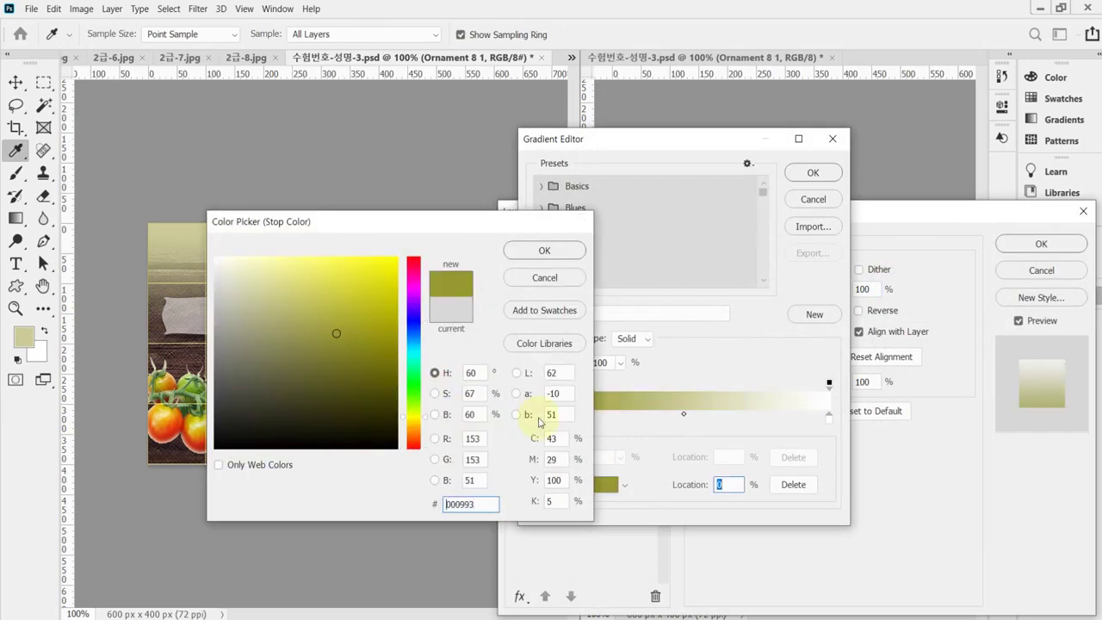
{"action": "key", "text": "Return"}
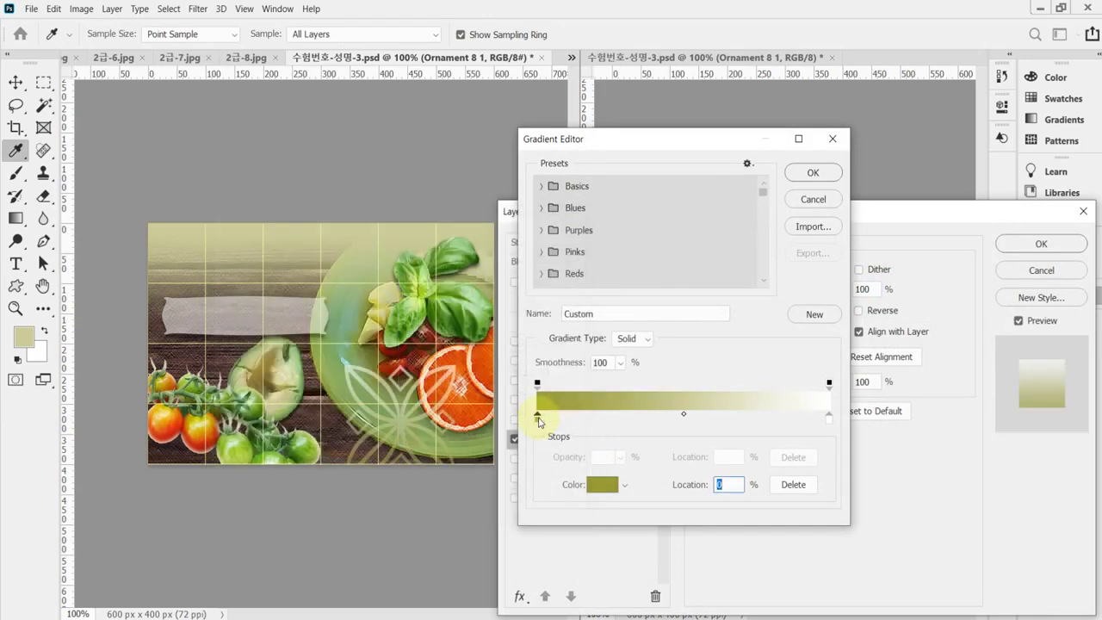
Set the ending color stop of the ornament's gradient to white #ffffff
{"action": "double_click", "coordinate": [828, 415]}
{"action": "left_click_drag", "start_coordinate": [251, 303], "coordinate": [205, 253]}
{"action": "left_click", "coordinate": [519, 250]}
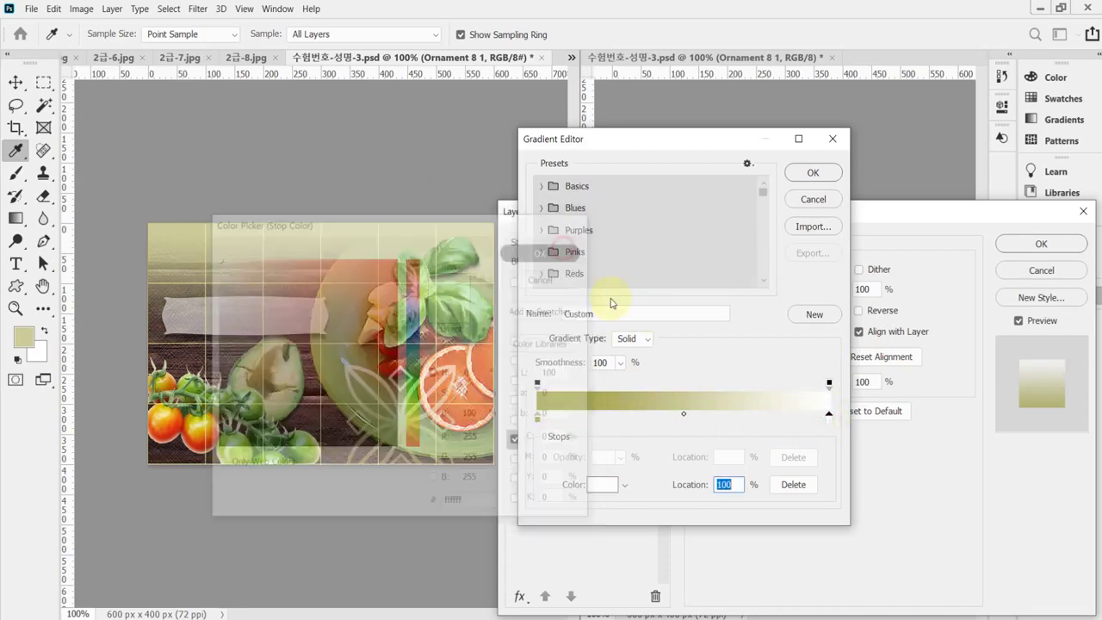
Apply the finished gradient overlay to the ornament layer and save the document
{"action": "left_click", "coordinate": [822, 179]}
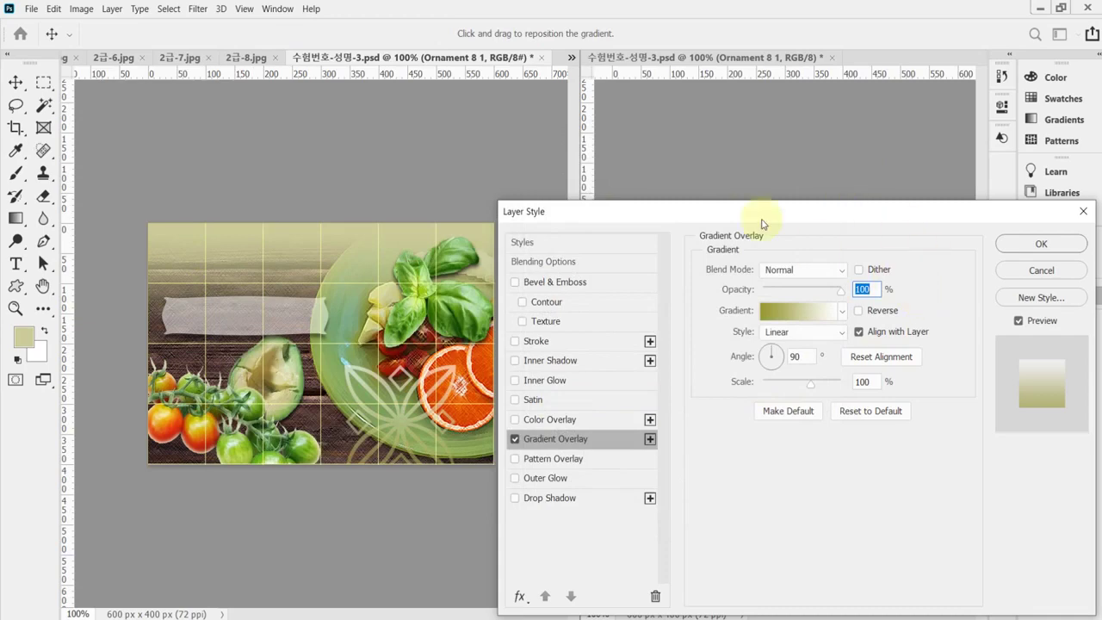
{"action": "left_click_drag", "start_coordinate": [796, 214], "coordinate": [784, 412]}
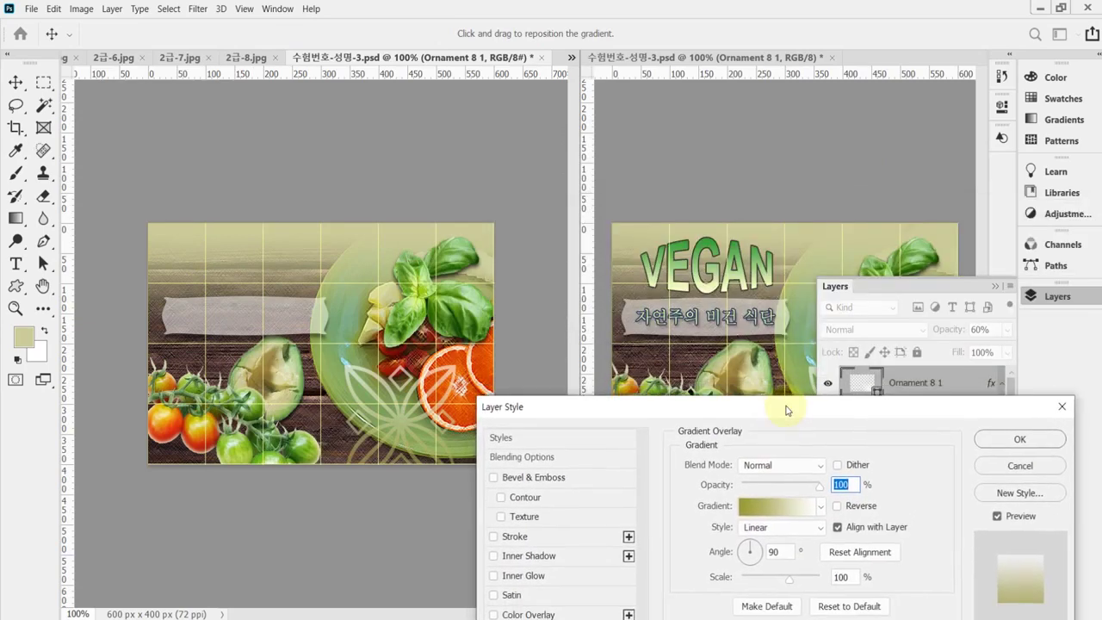
{"action": "left_click", "coordinate": [1059, 297]}
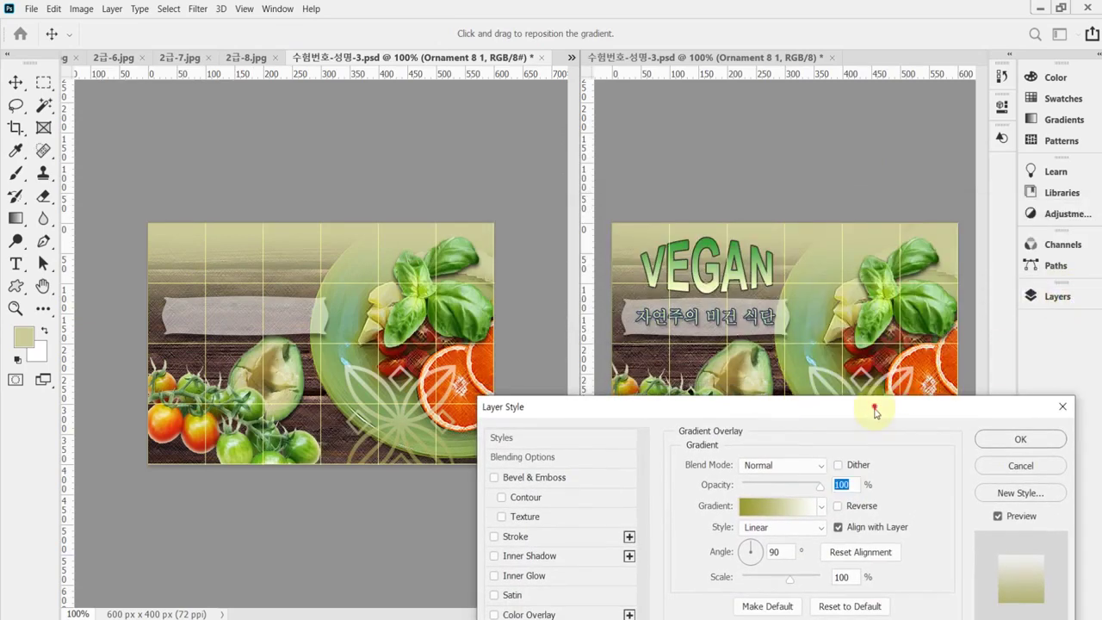
{"action": "left_click_drag", "start_coordinate": [873, 411], "coordinate": [885, 246]}
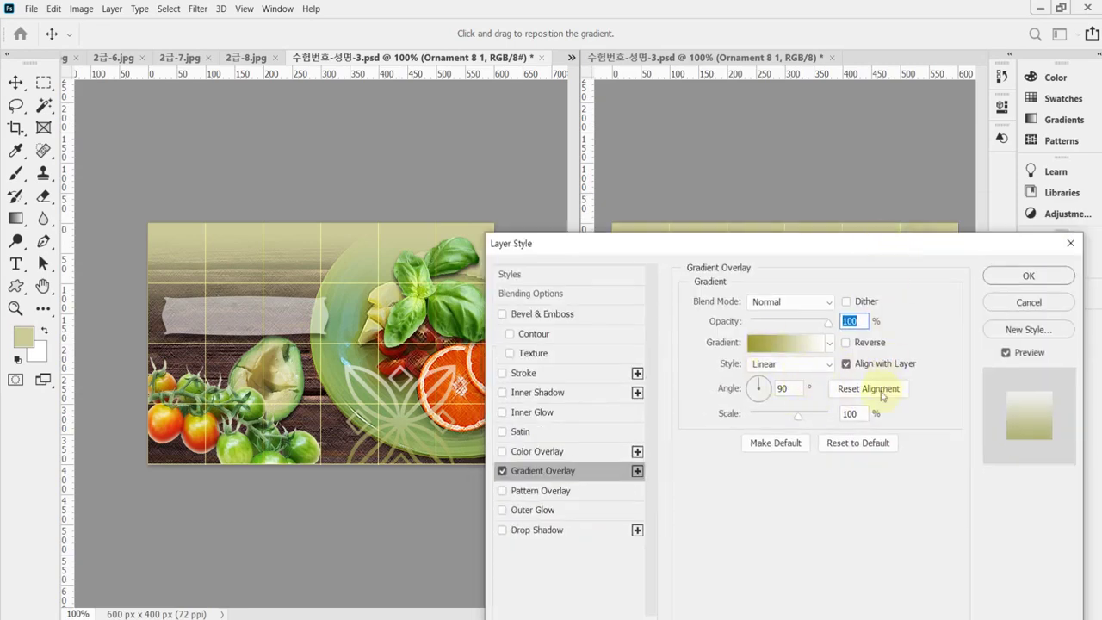
{"action": "left_click", "coordinate": [1023, 273]}
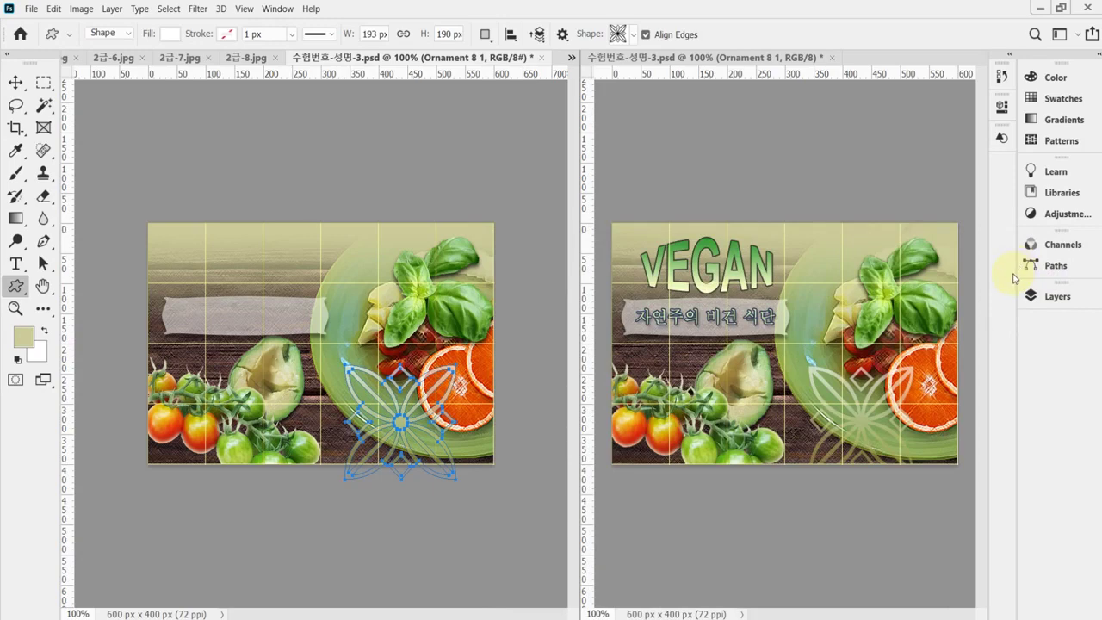
{"action": "key", "text": "ctrl+s"}
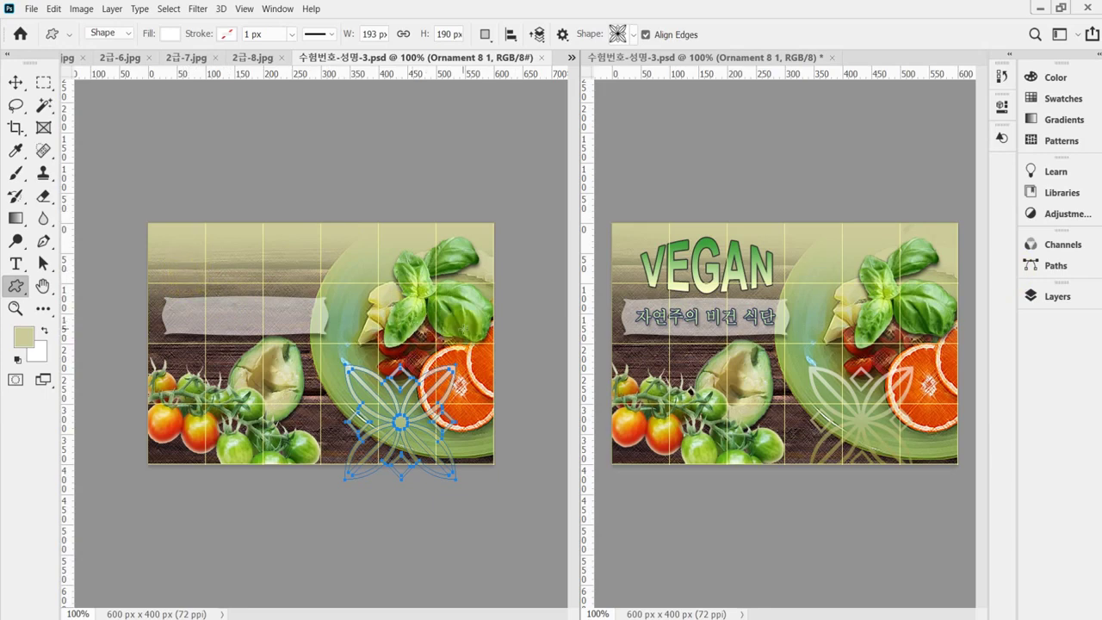
Switch to the exam PDF in Acrobat Reader and check the text-effect specifications for VEGAN and the Korean subtitle
{"action": "key", "text": "alt+Tab"}
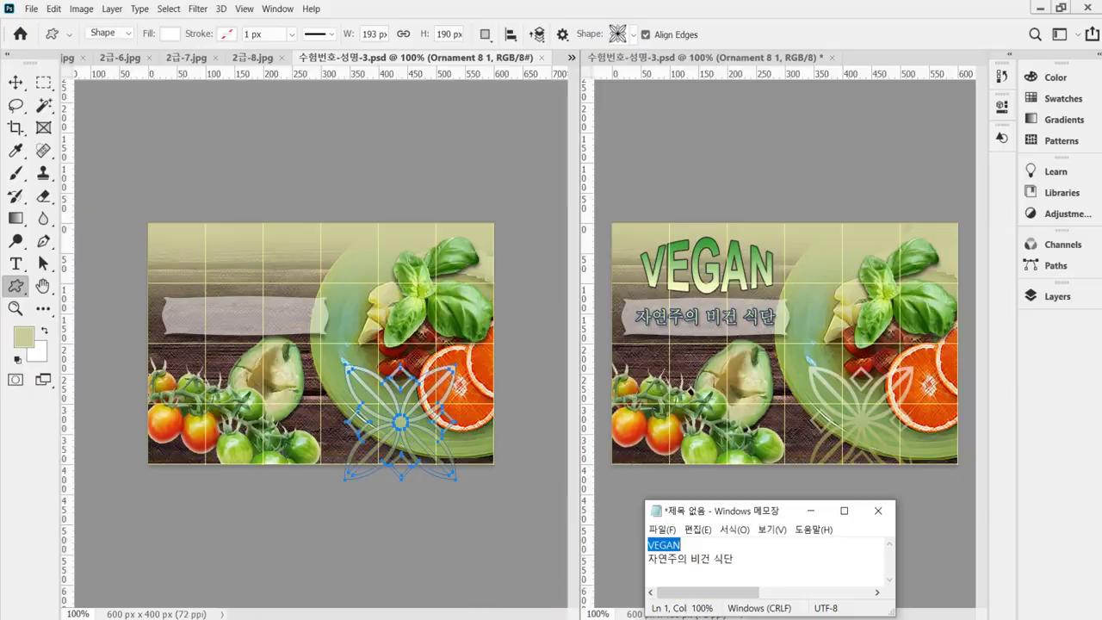
{"action": "key", "text": "alt+Tab"}
{"action": "left_click_drag", "start_coordinate": [294, 416], "coordinate": [272, 328]}
{"action": "left_click", "coordinate": [299, 457]}
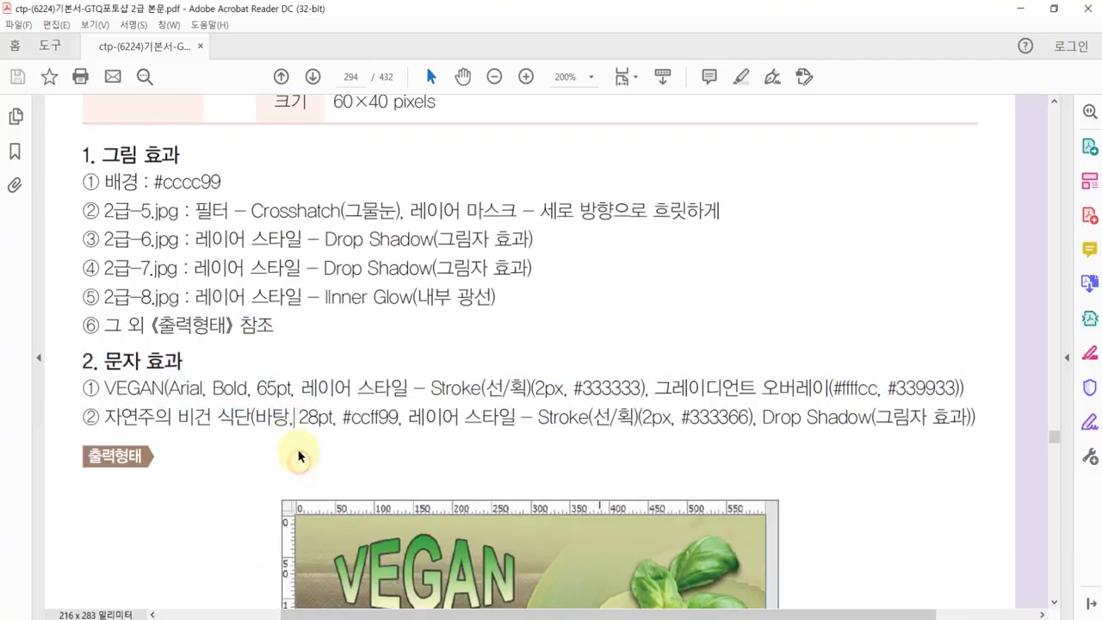
{"action": "left_click", "coordinate": [186, 387]}
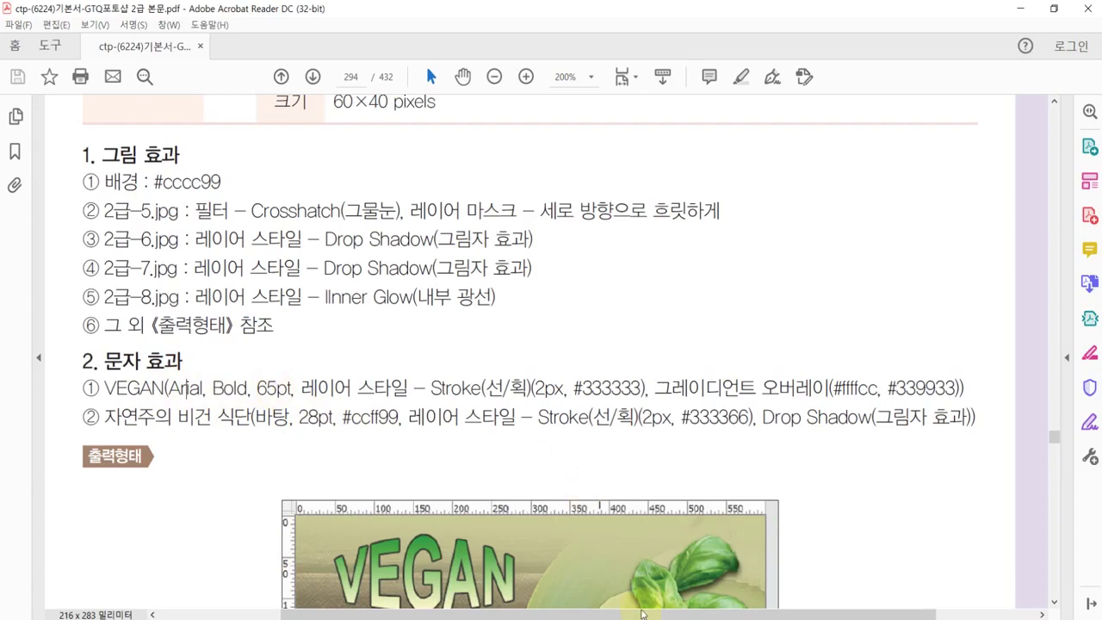
{"action": "key", "text": "alt+Tab"}
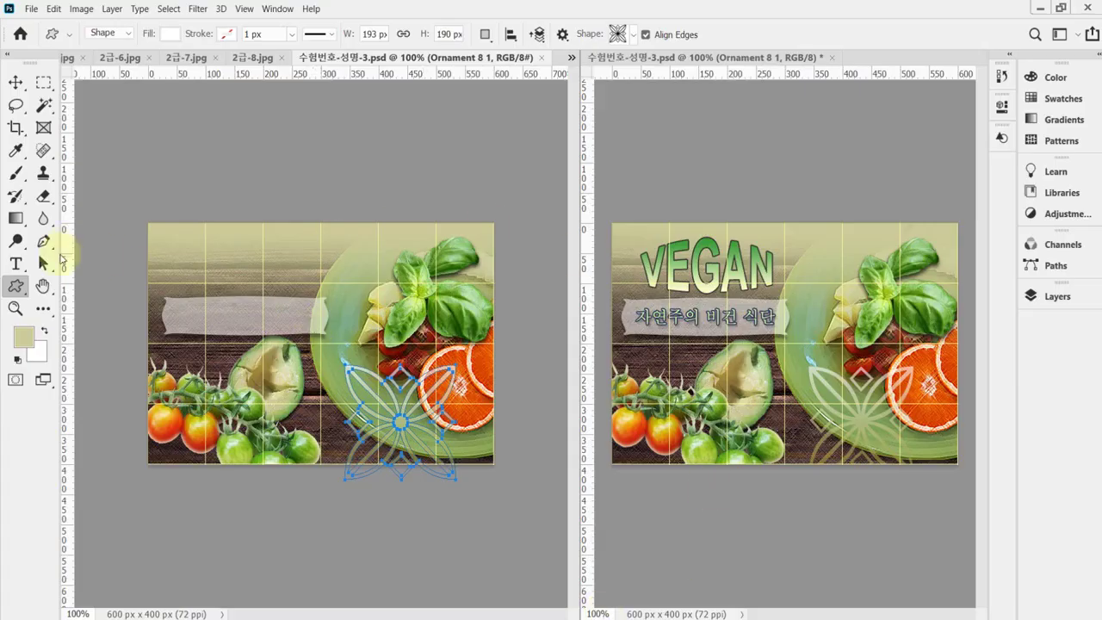
Add horizontal VEGAN text above the banner in Arial Bold at 65 pt, keeping the text color black
{"action": "left_click", "coordinate": [16, 267]}
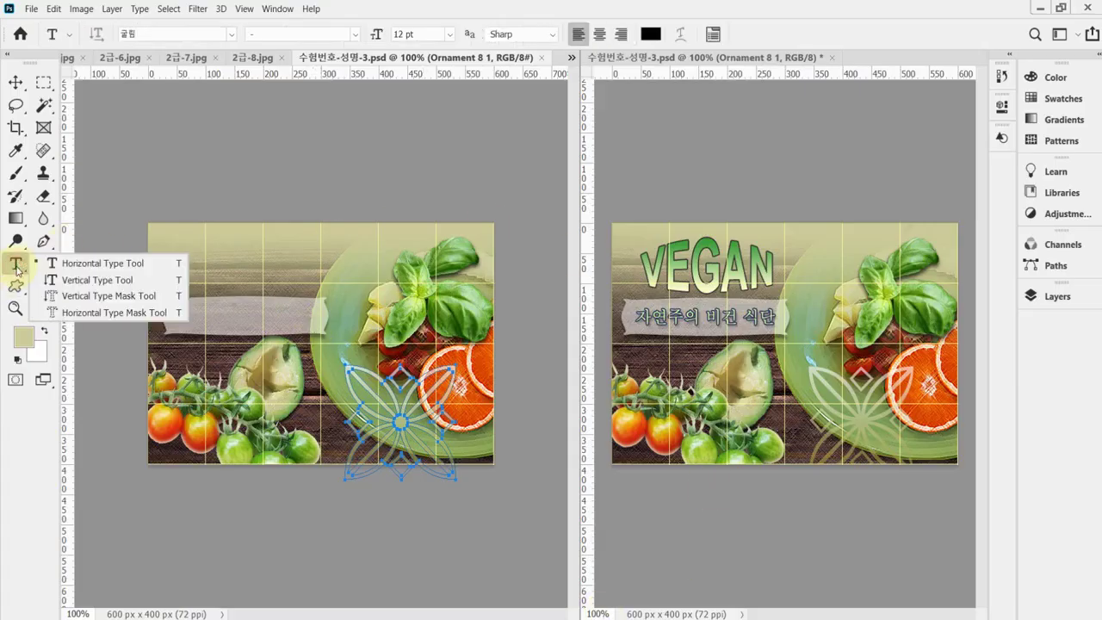
{"action": "left_click", "coordinate": [79, 270]}
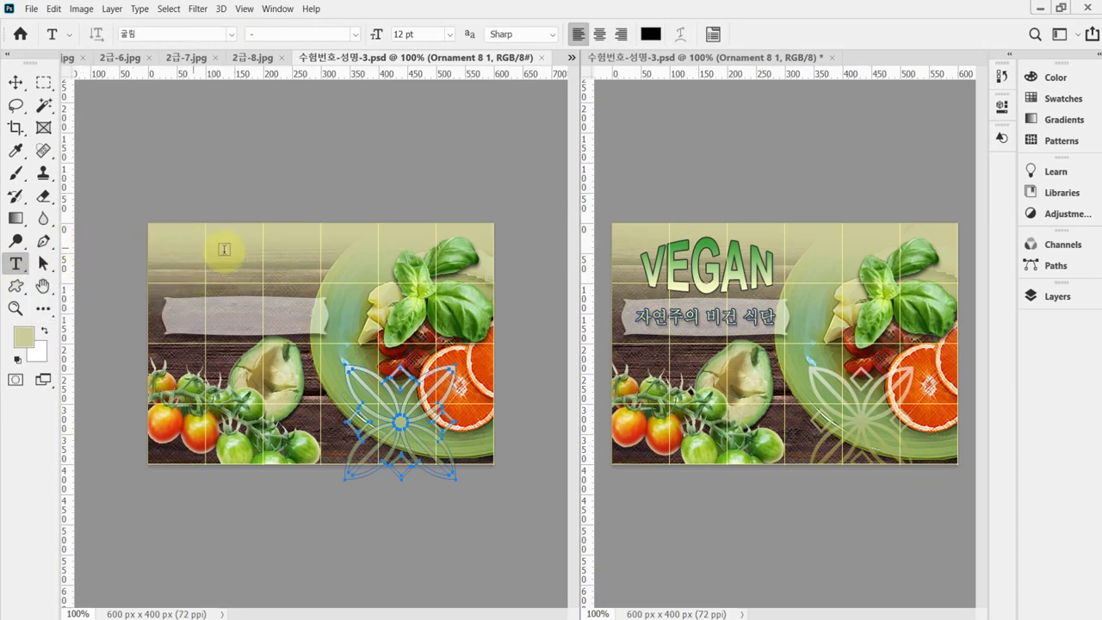
{"action": "left_click", "coordinate": [180, 256]}
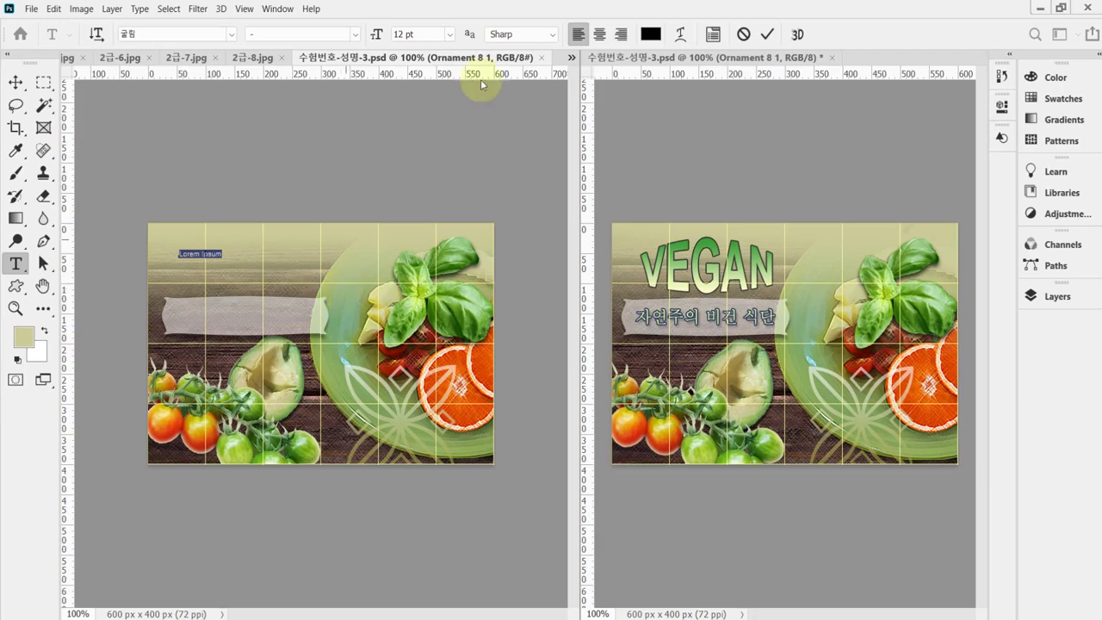
{"action": "left_click", "coordinate": [206, 34]}
{"action": "type", "text": "ar"}
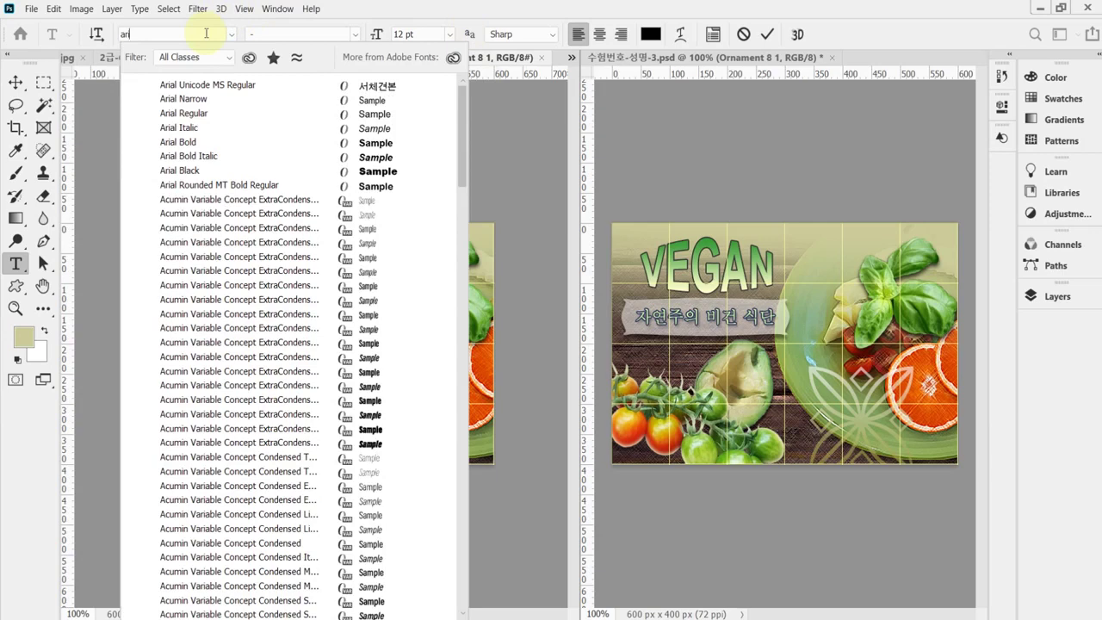
{"action": "left_click", "coordinate": [198, 144]}
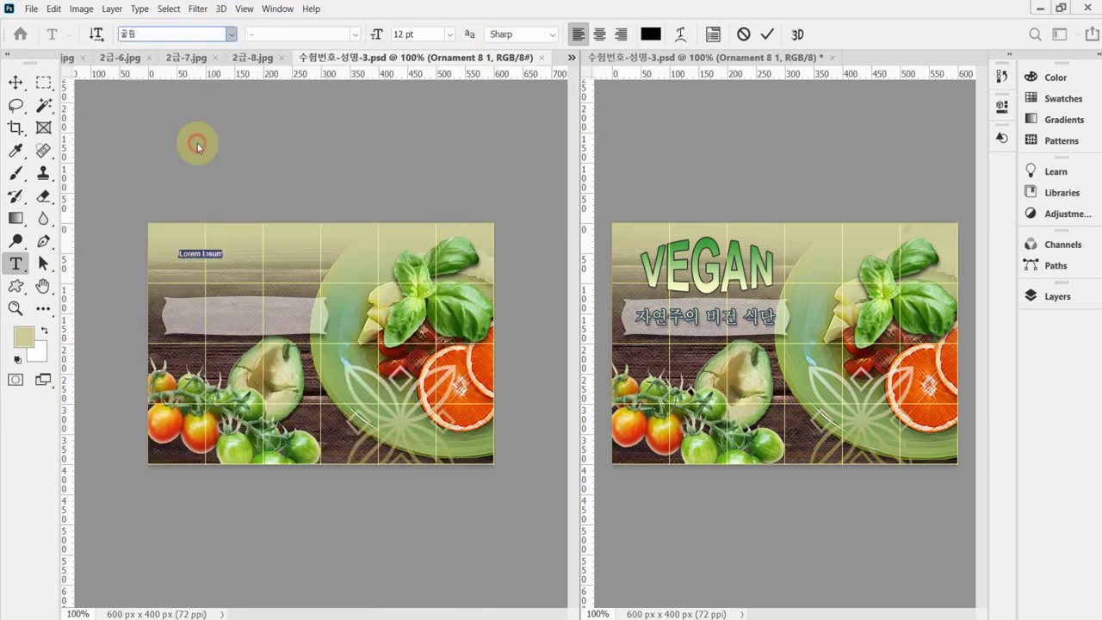
{"action": "left_click", "coordinate": [418, 34]}
{"action": "type", "text": "65"}
{"action": "key", "text": "Return"}
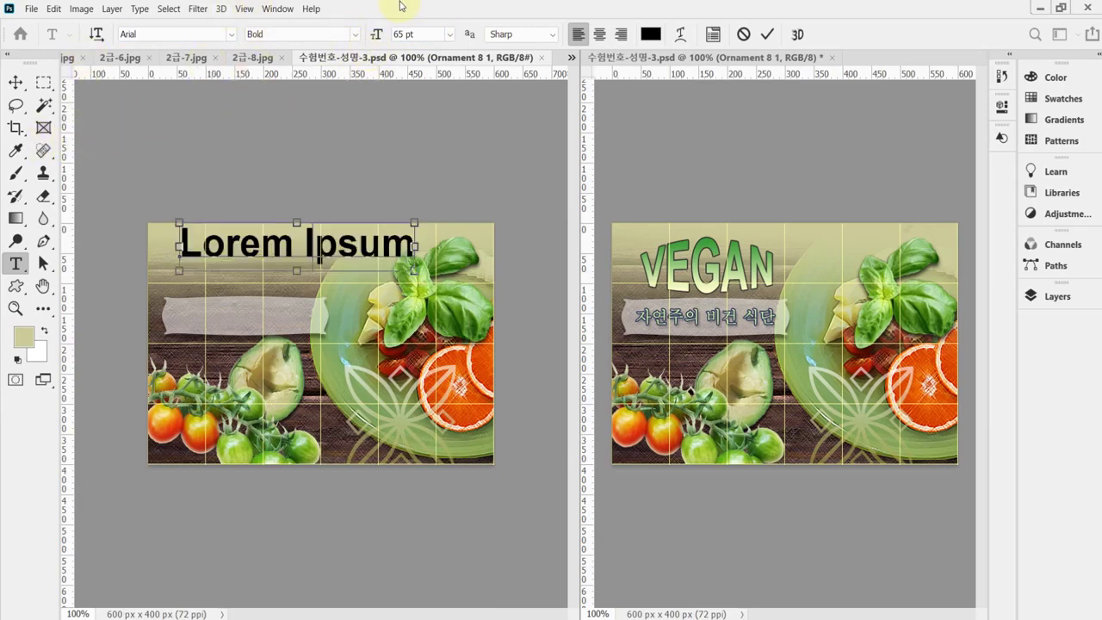
{"action": "type", "text": "VEGAN"}
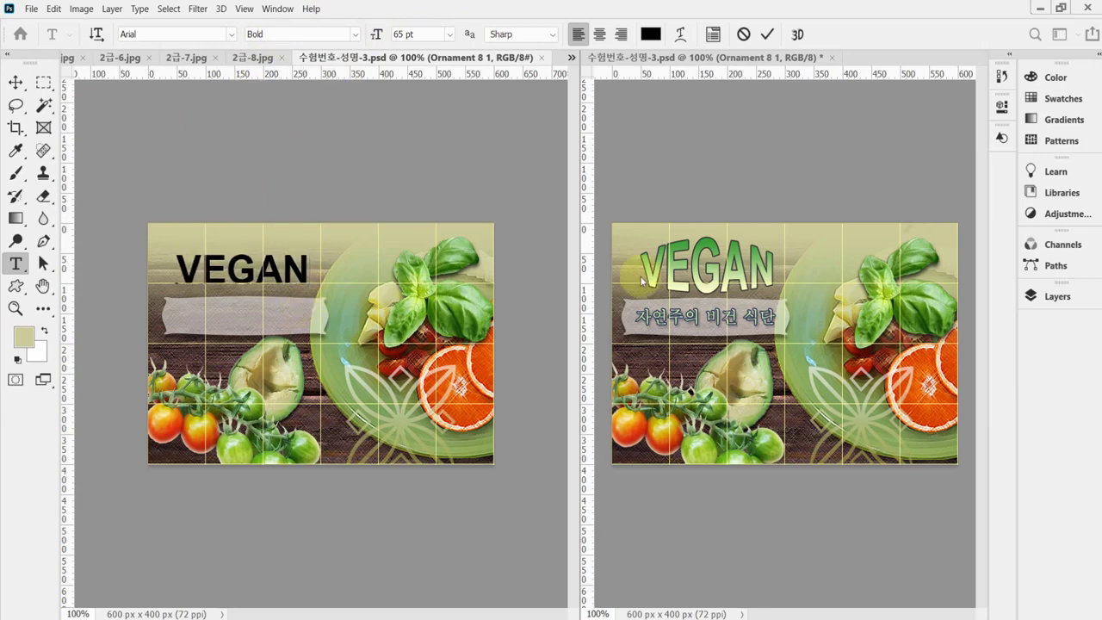
{"action": "left_click", "coordinate": [652, 34]}
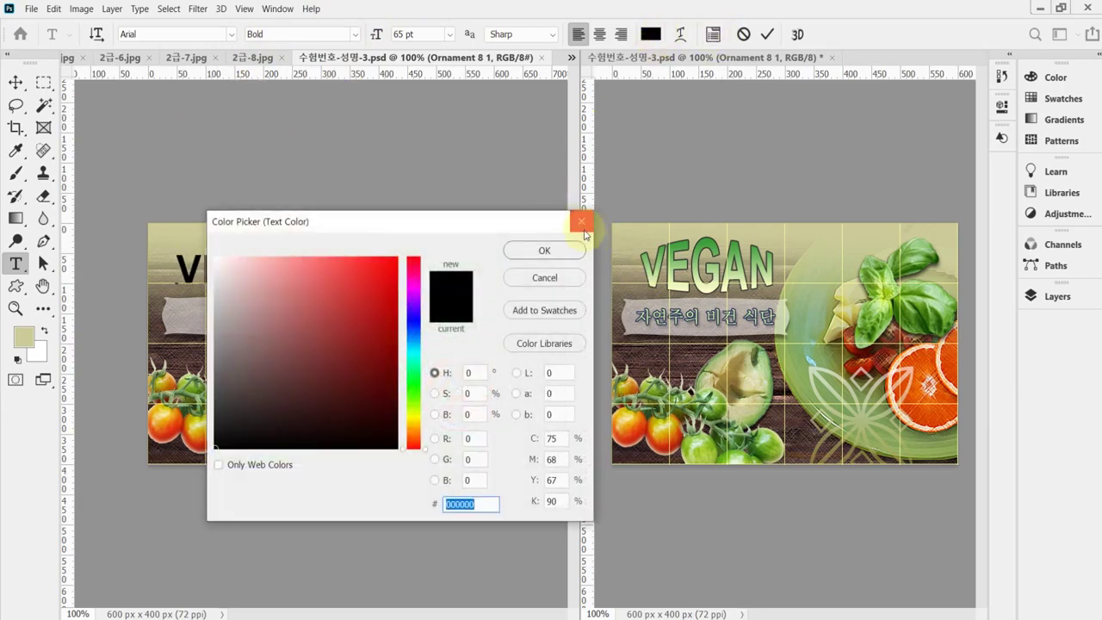
{"action": "left_click", "coordinate": [593, 248]}
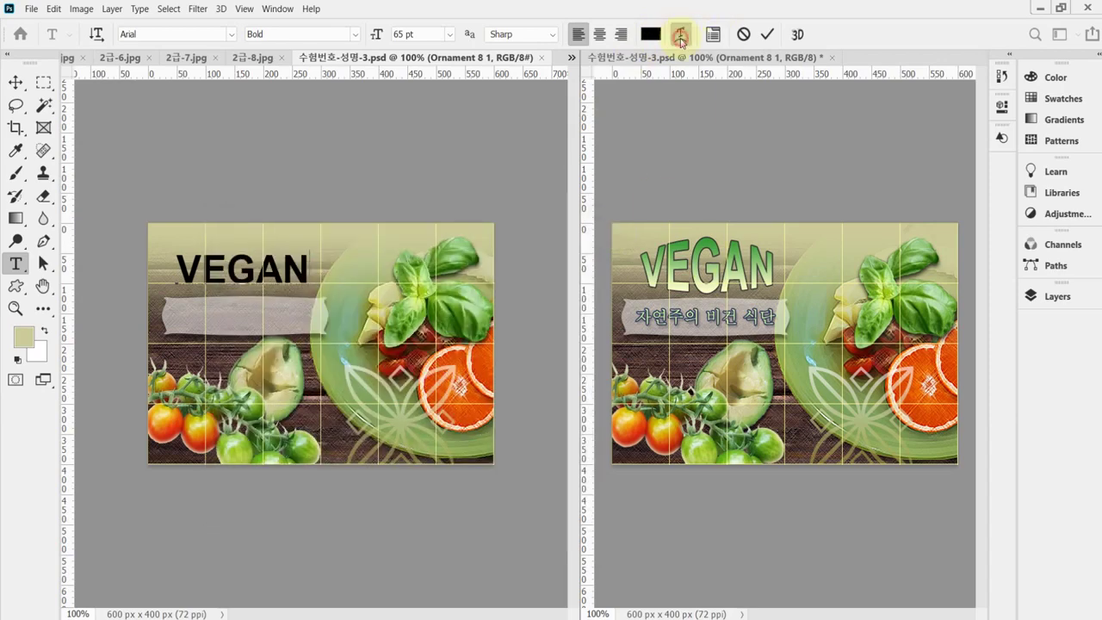
Warp the VEGAN text with a horizontal Bulge style and a 37% bend
{"action": "left_click", "coordinate": [681, 35]}
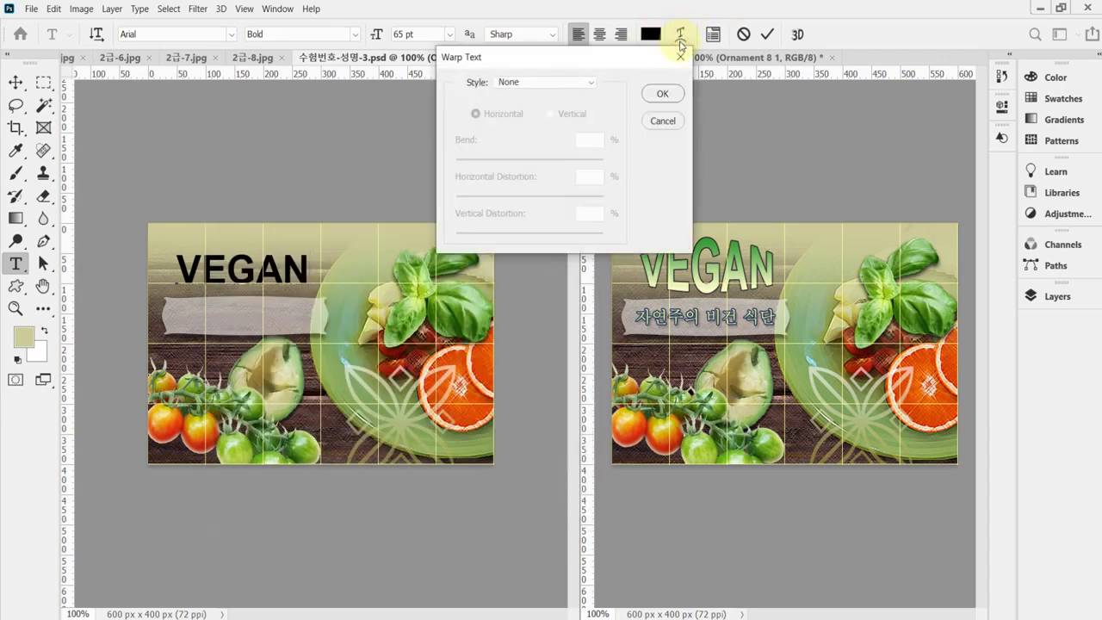
{"action": "left_click_drag", "start_coordinate": [603, 57], "coordinate": [556, 56]}
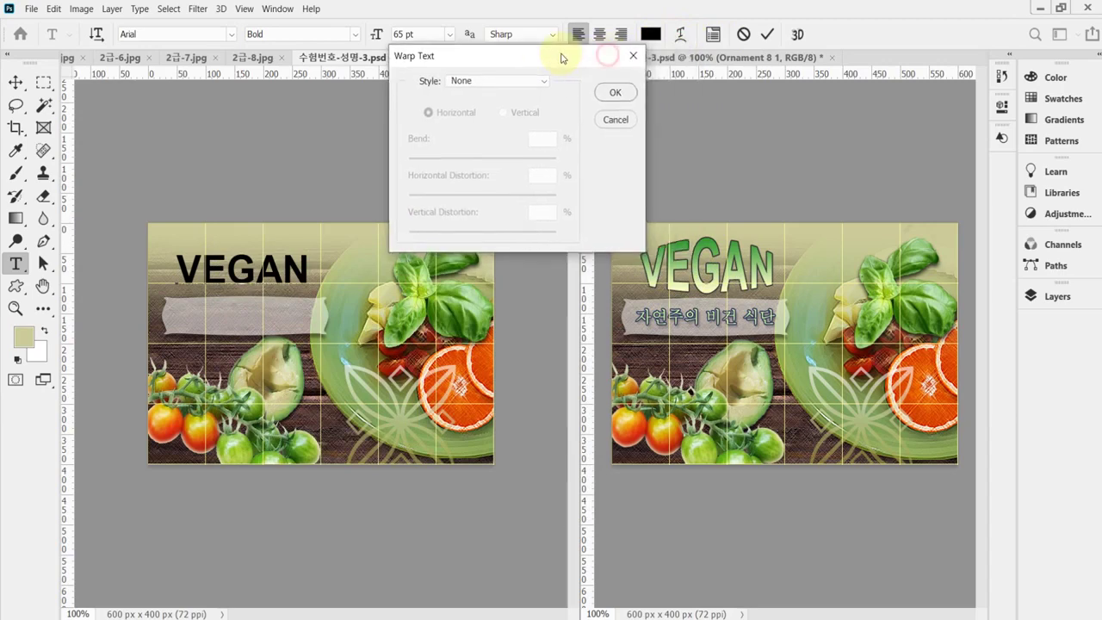
{"action": "left_click", "coordinate": [527, 82]}
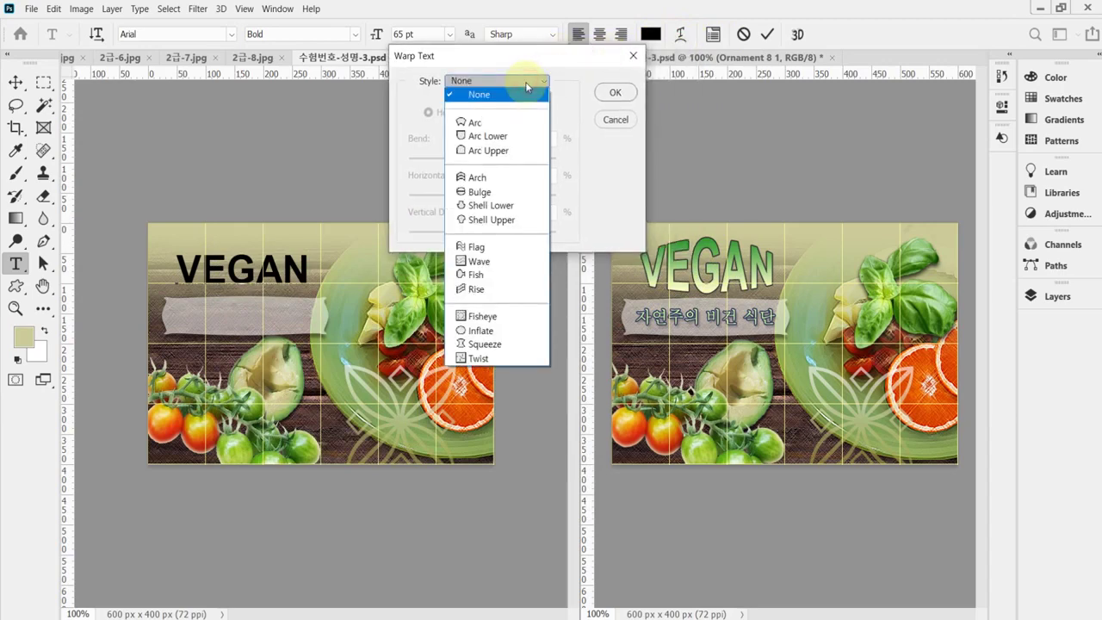
{"action": "left_click", "coordinate": [508, 192]}
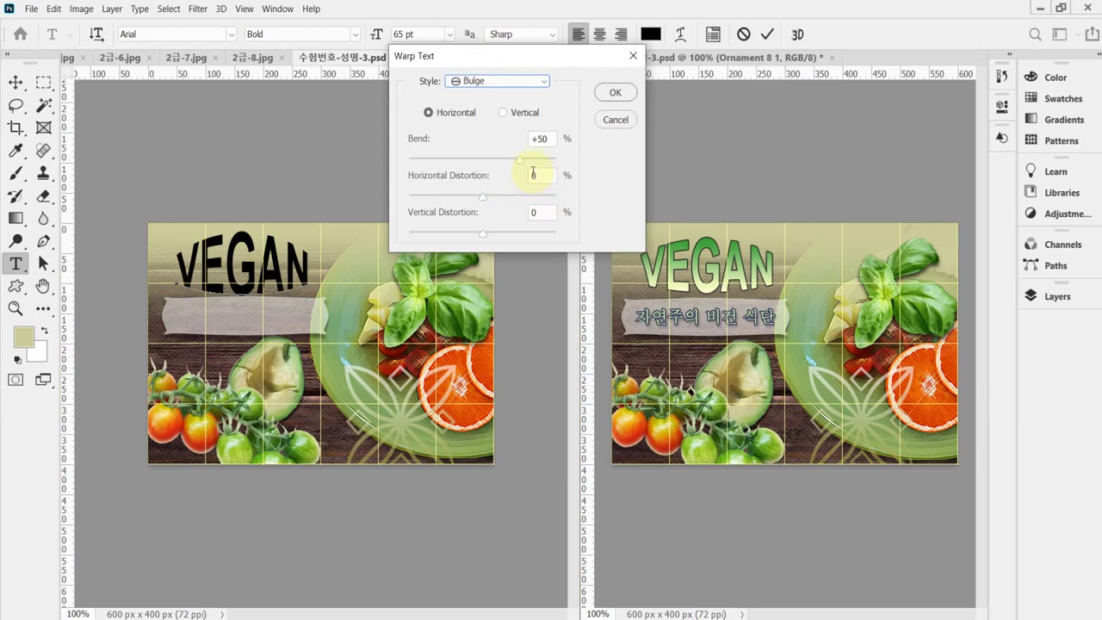
{"action": "left_click", "coordinate": [556, 136]}
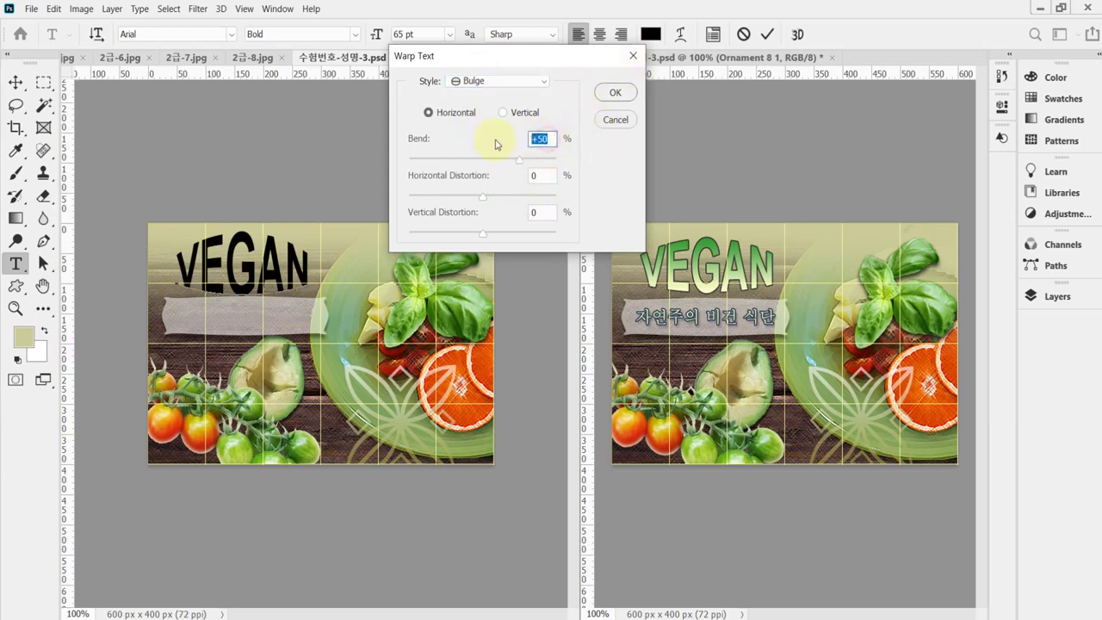
{"action": "type", "text": "37"}
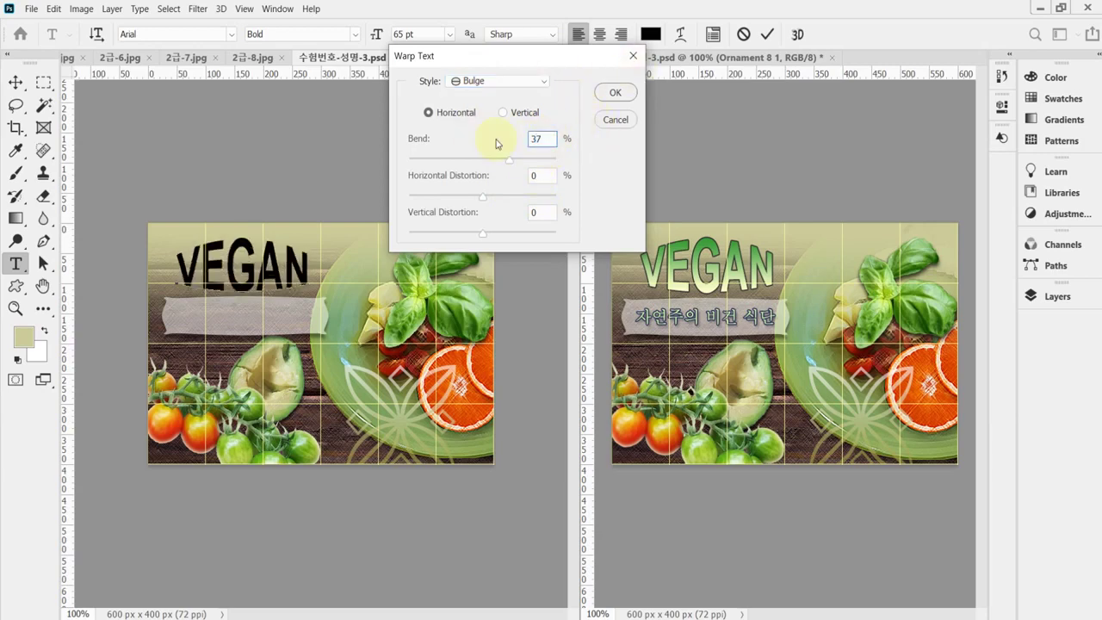
{"action": "key", "text": "Return"}
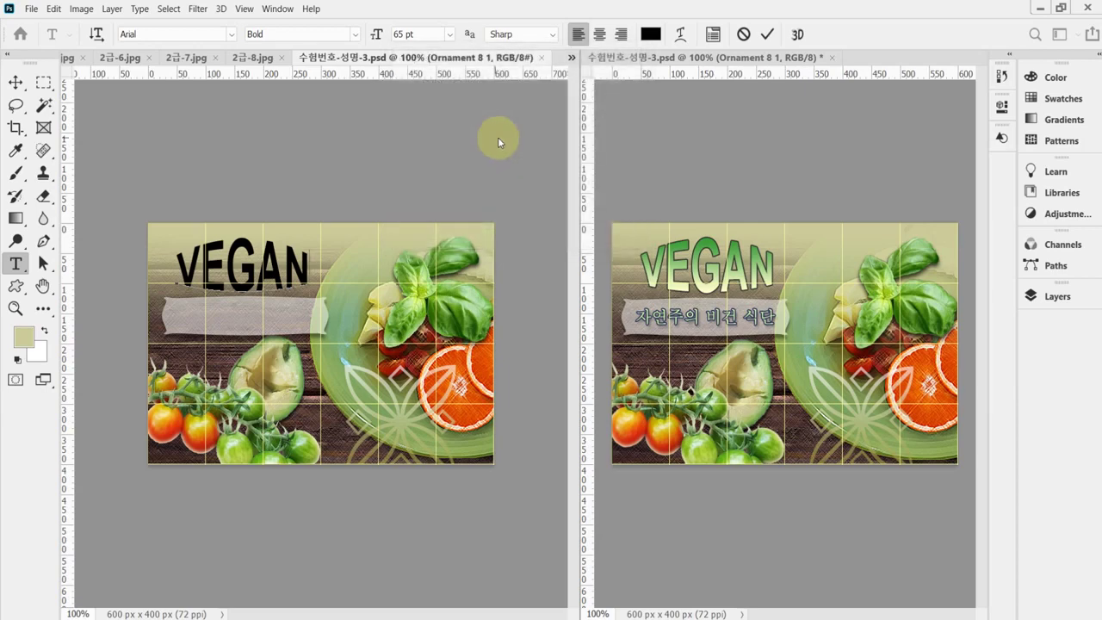
Add a 2 px outside Stroke in dark gray #333333 to the VEGAN text layer
{"action": "left_click", "coordinate": [1058, 296]}
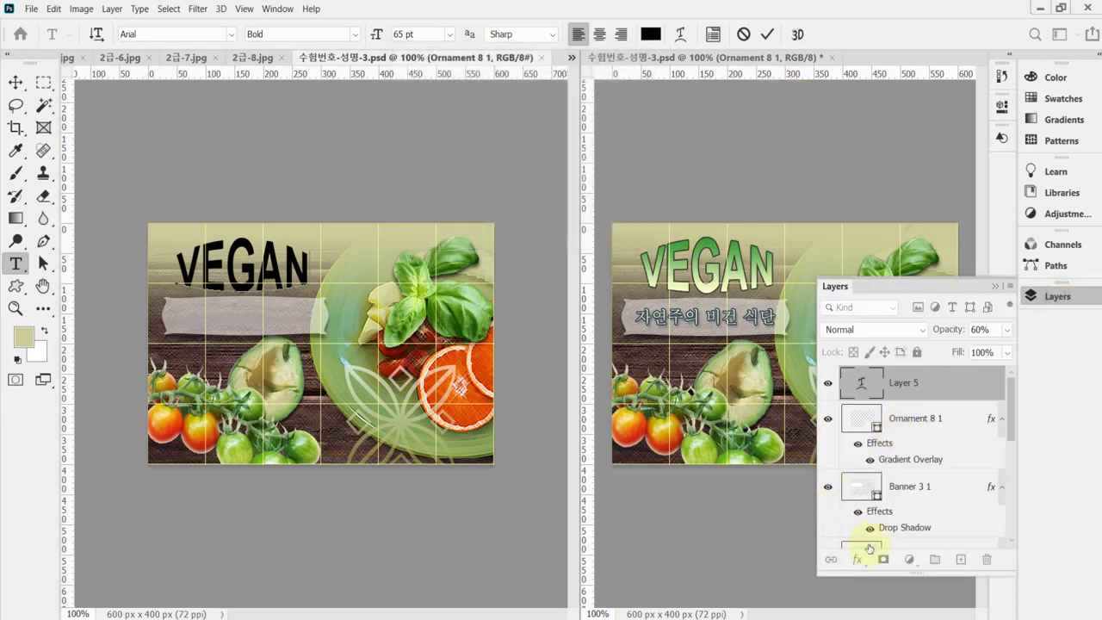
{"action": "left_click", "coordinate": [857, 559]}
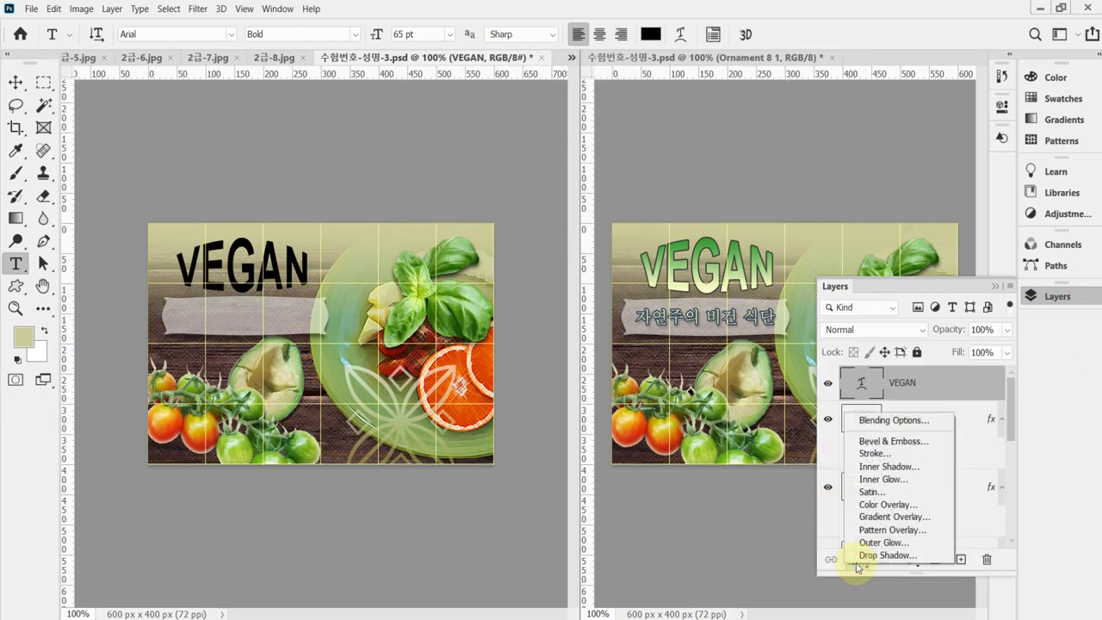
{"action": "left_click", "coordinate": [802, 332]}
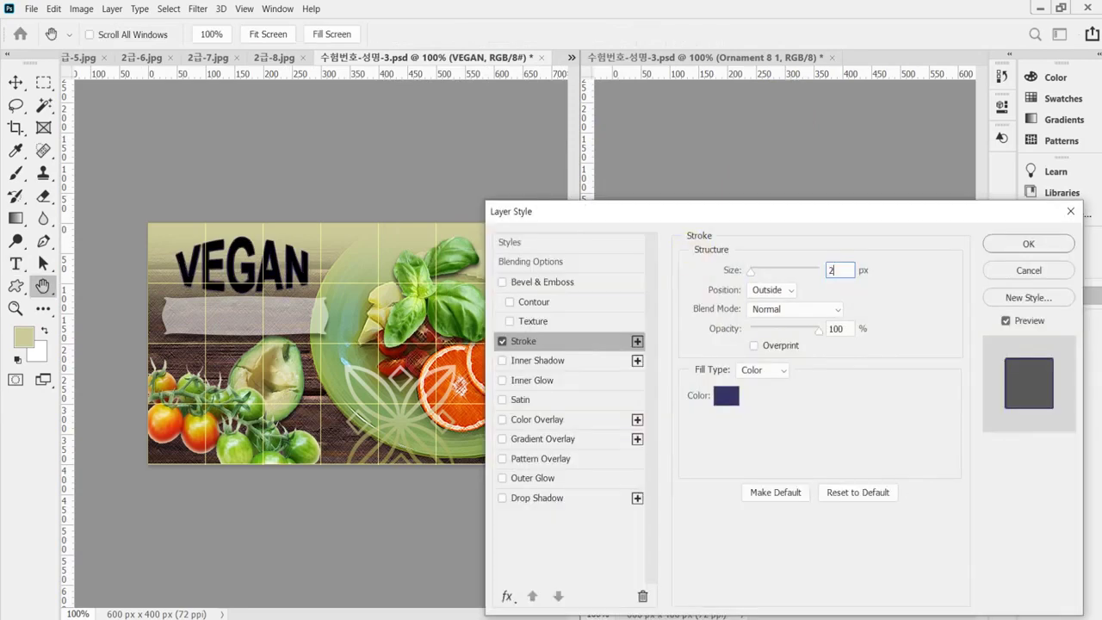
{"action": "left_click", "coordinate": [726, 396]}
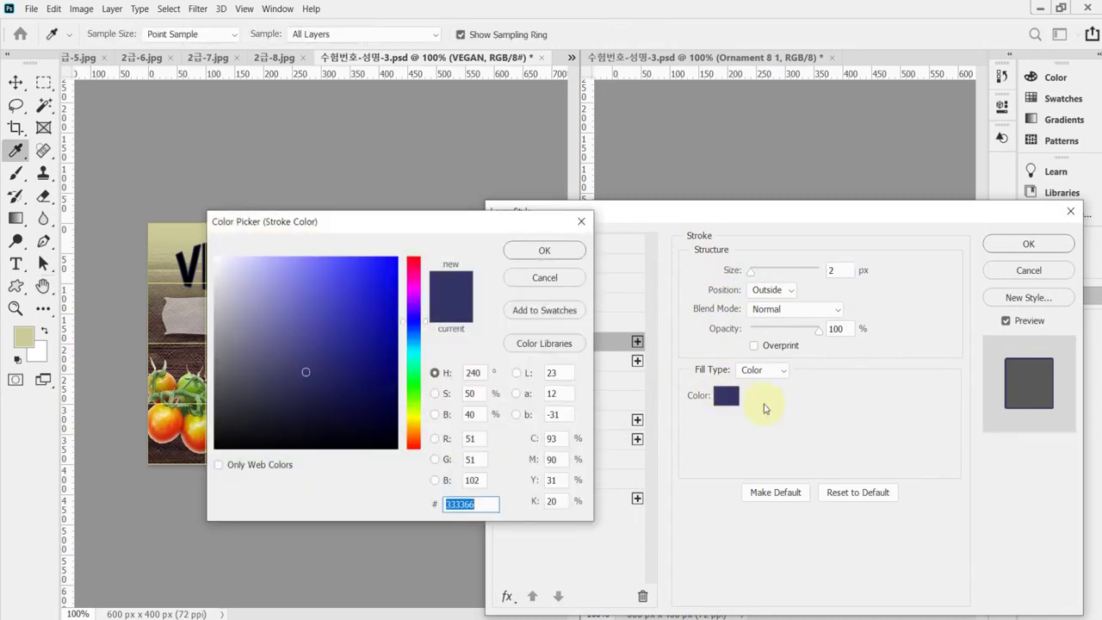
{"action": "type", "text": "333333"}
{"action": "key", "text": "Return"}
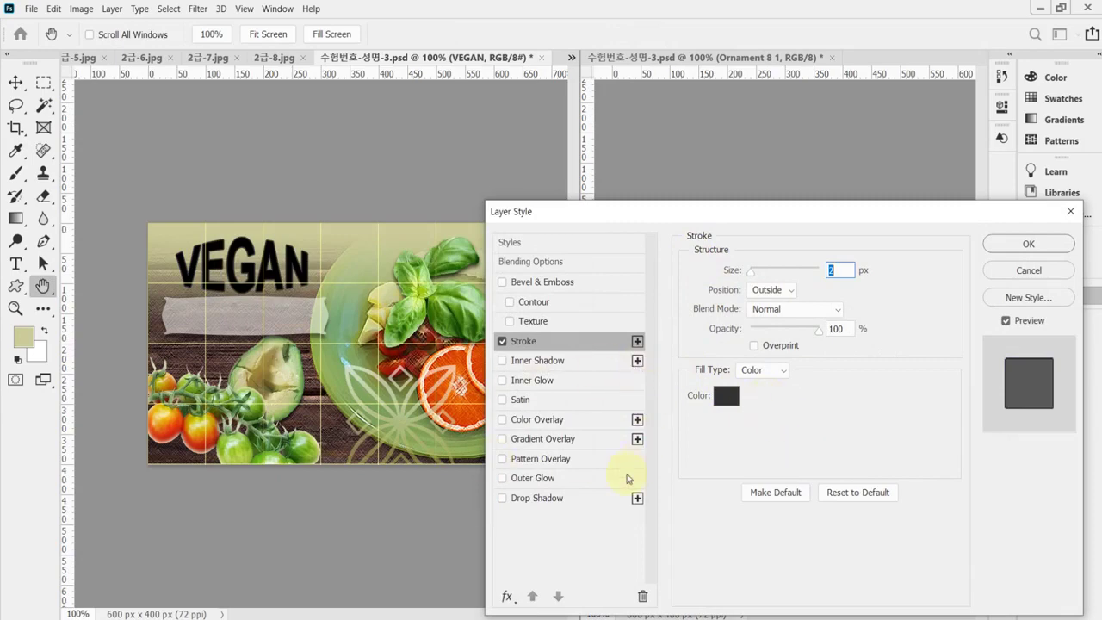
Add a Gradient Overlay to the VEGAN text and set its start stop to pale yellow #ffffcc
{"action": "left_click", "coordinate": [571, 440]}
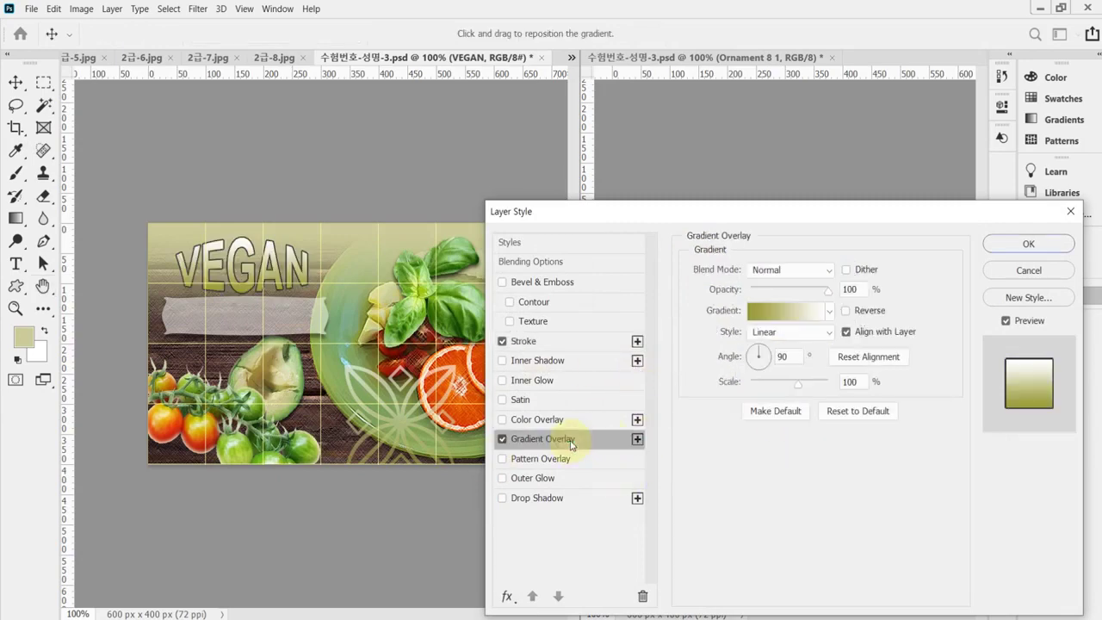
{"action": "left_click", "coordinate": [785, 311]}
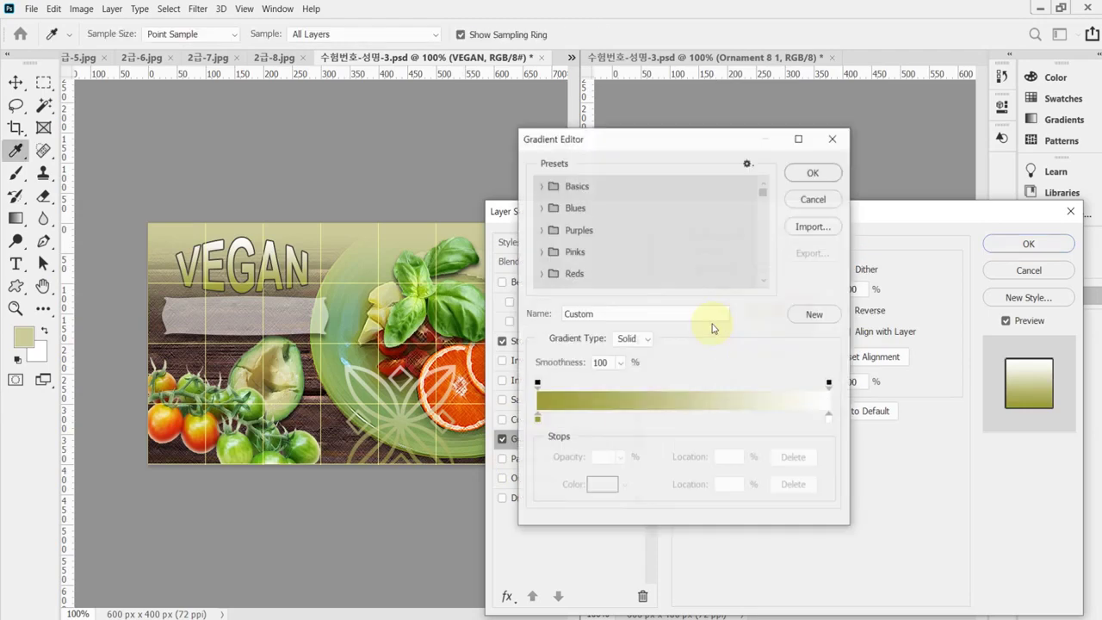
{"action": "left_click", "coordinate": [537, 419]}
{"action": "double_click", "coordinate": [537, 420]}
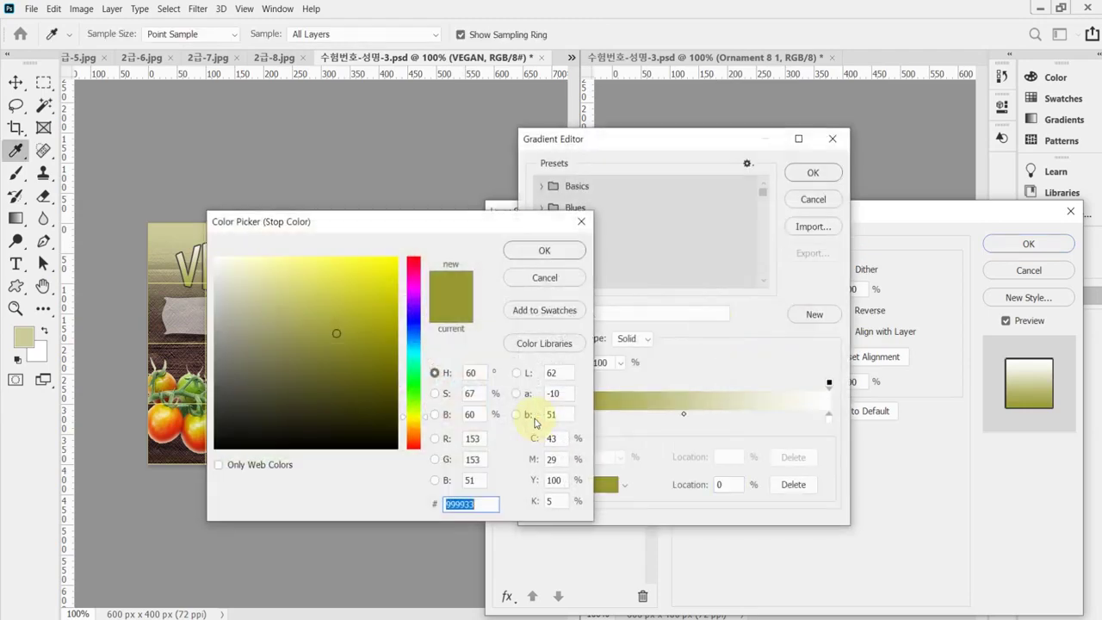
{"action": "type", "text": "ffc"}
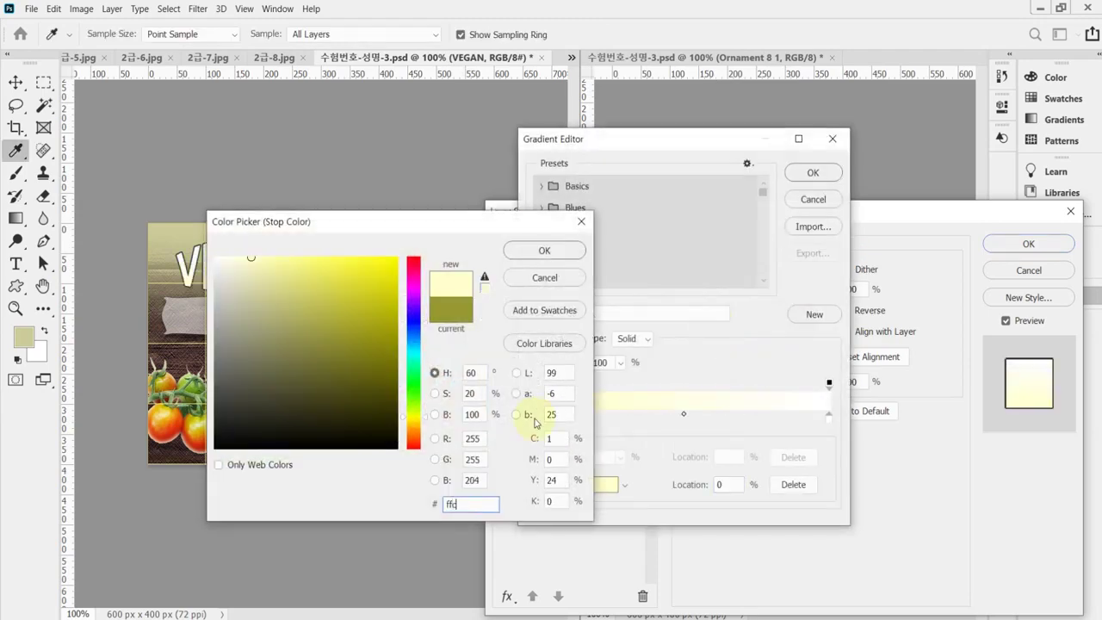
{"action": "left_click", "coordinate": [545, 251]}
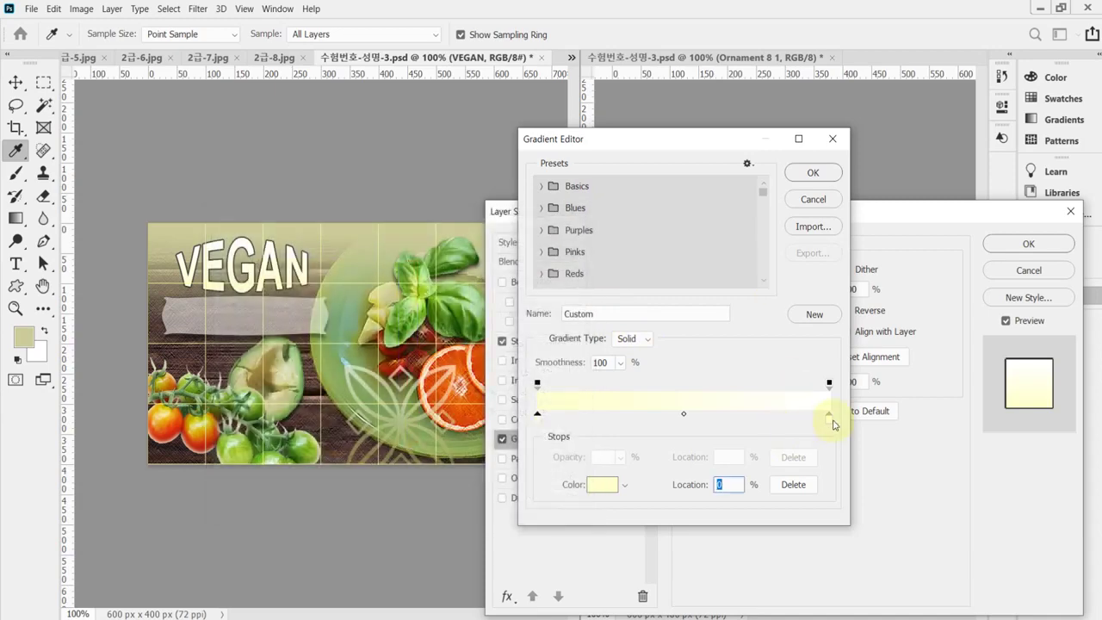
Set the VEGAN gradient's end stop to blue #3399cc and accept the gradient
{"action": "left_click", "coordinate": [827, 420]}
{"action": "double_click", "coordinate": [828, 420]}
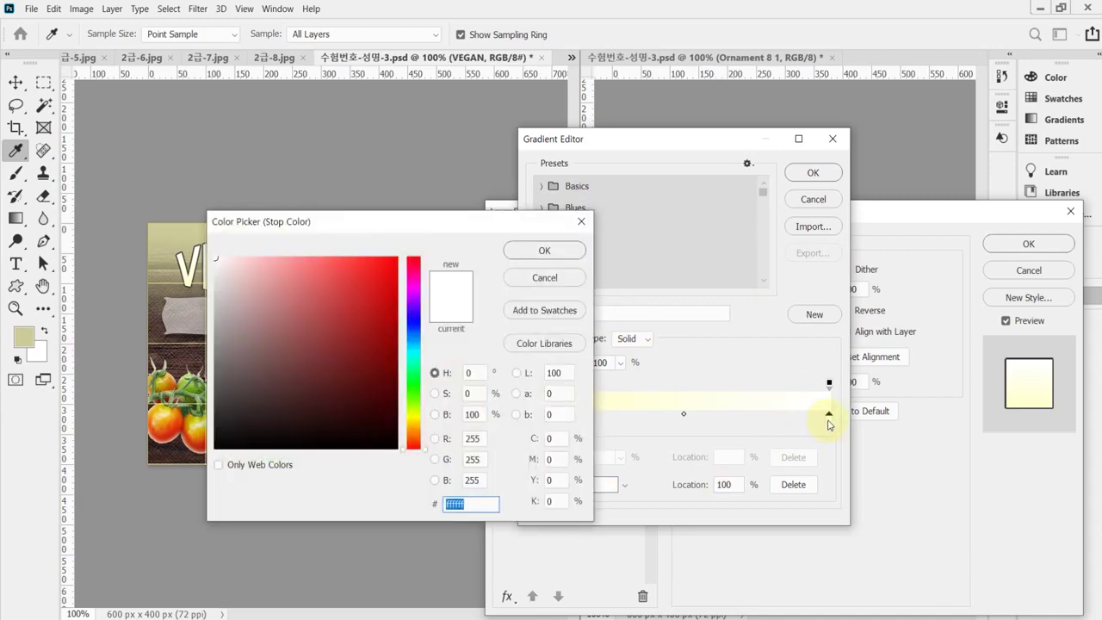
{"action": "type", "text": "39c"}
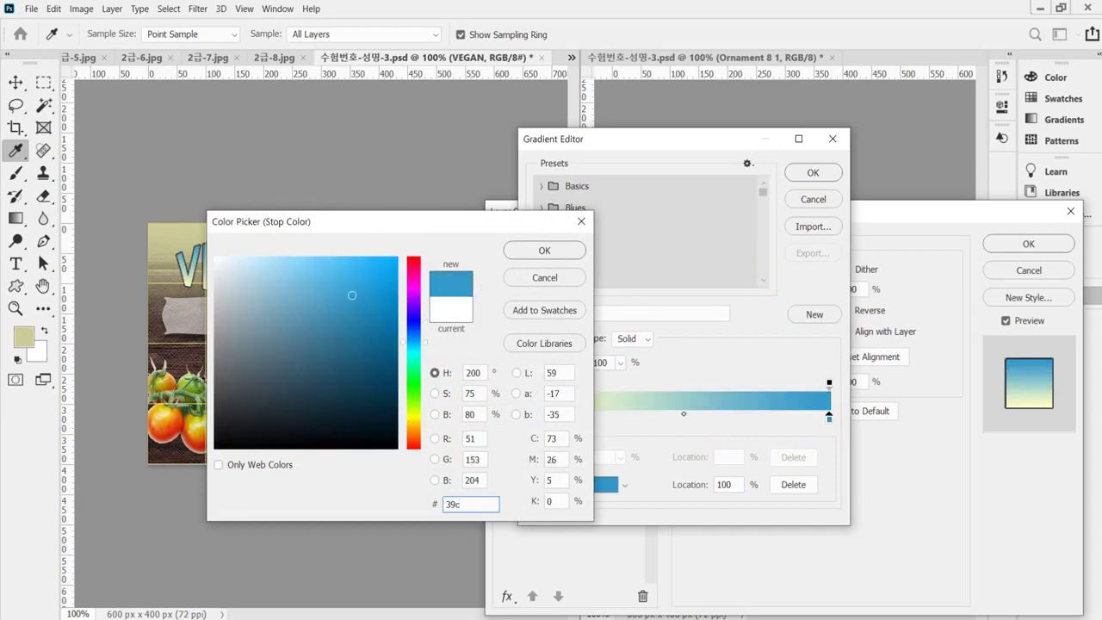
{"action": "key", "text": "Return"}
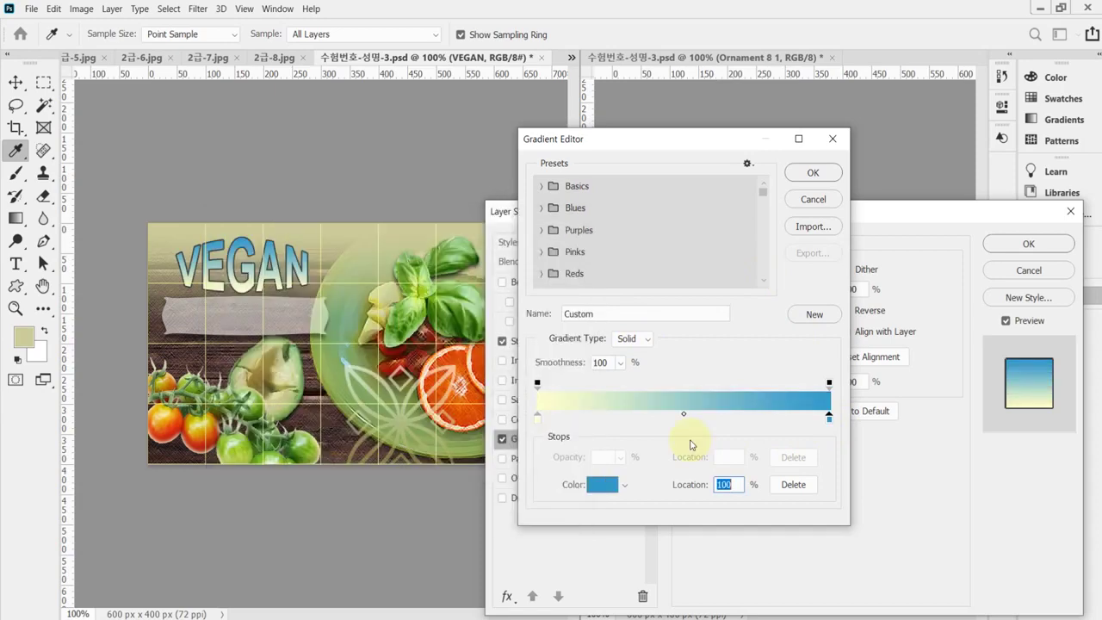
{"action": "left_click", "coordinate": [816, 172]}
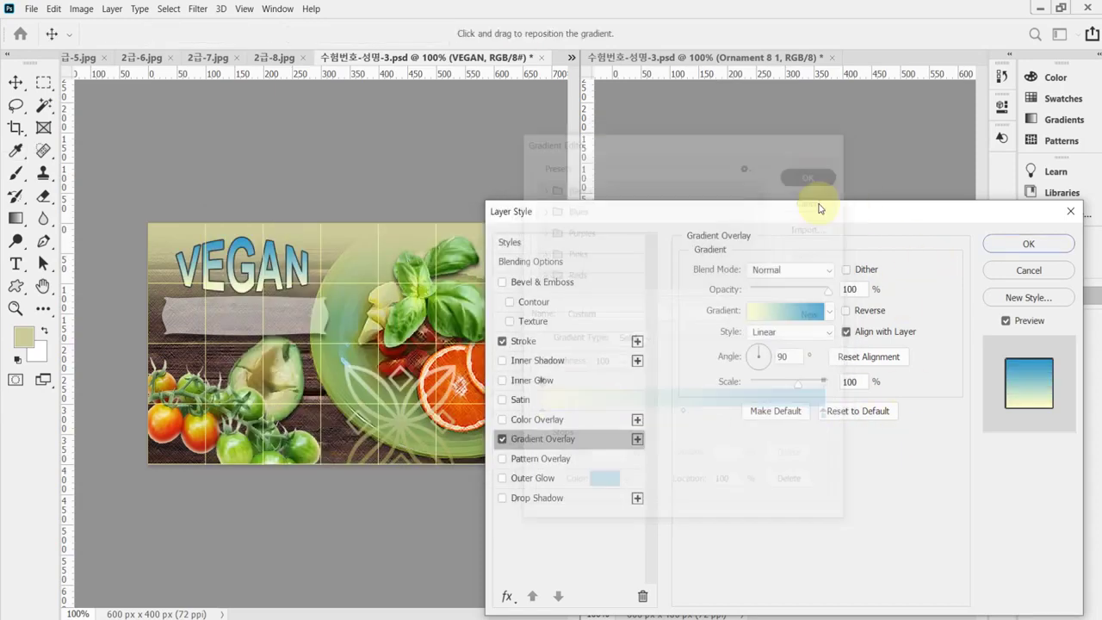
Reopen the VEGAN gradient's end stop color and check the required overlay colors in the exam PDF in Acrobat Reader
{"action": "left_click_drag", "start_coordinate": [820, 223], "coordinate": [792, 283]}
{"action": "left_click", "coordinate": [758, 369]}
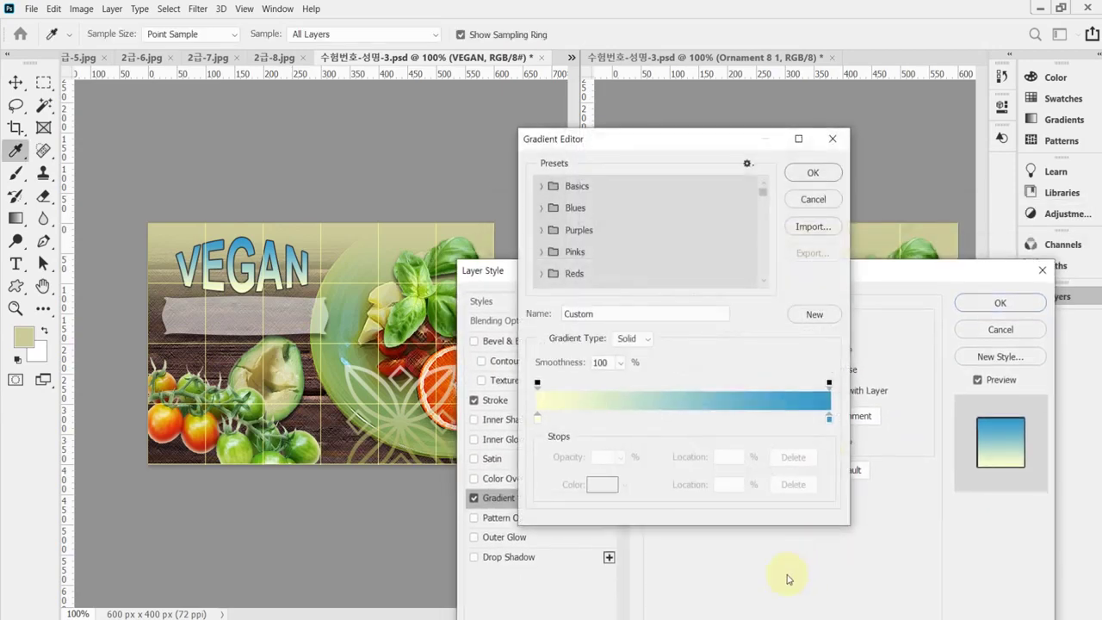
{"action": "left_click", "coordinate": [828, 416]}
{"action": "double_click", "coordinate": [828, 416]}
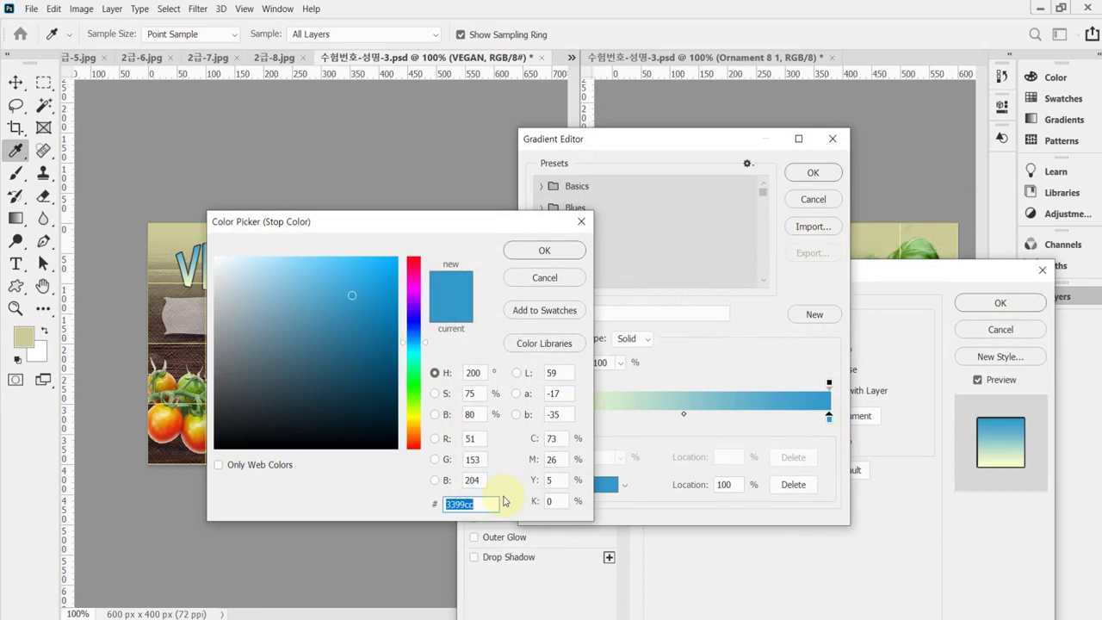
{"action": "type", "text": "39c"}
{"action": "key", "text": "alt+Tab"}
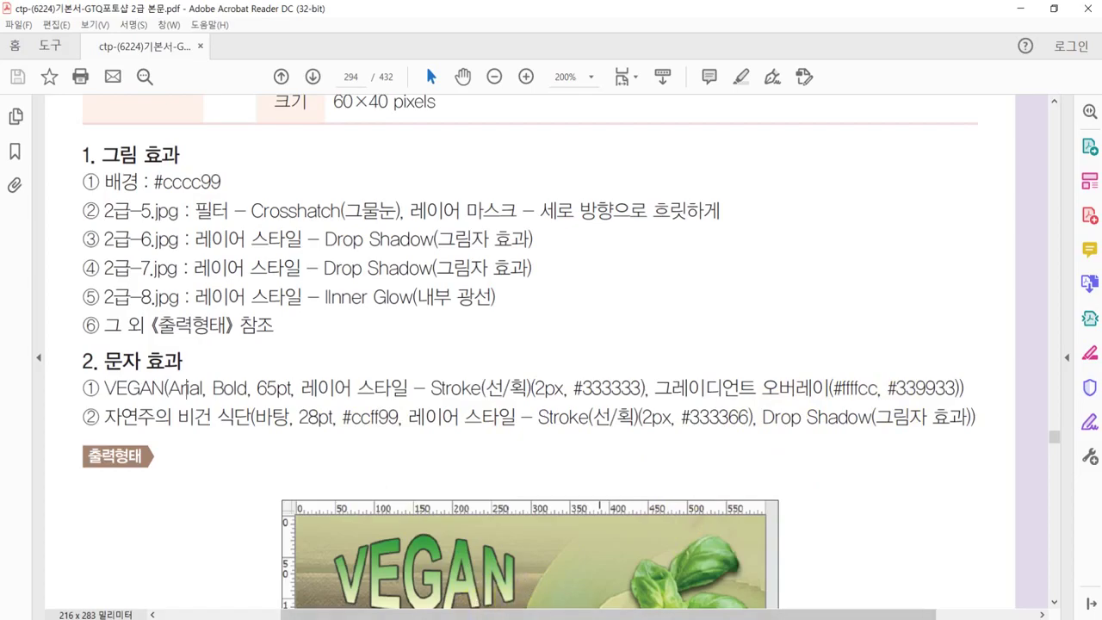
{"action": "key", "text": "alt+Tab"}
Change the VEGAN gradient's end stop to green #339933 and apply the layer style
{"action": "double_click", "coordinate": [476, 505]}
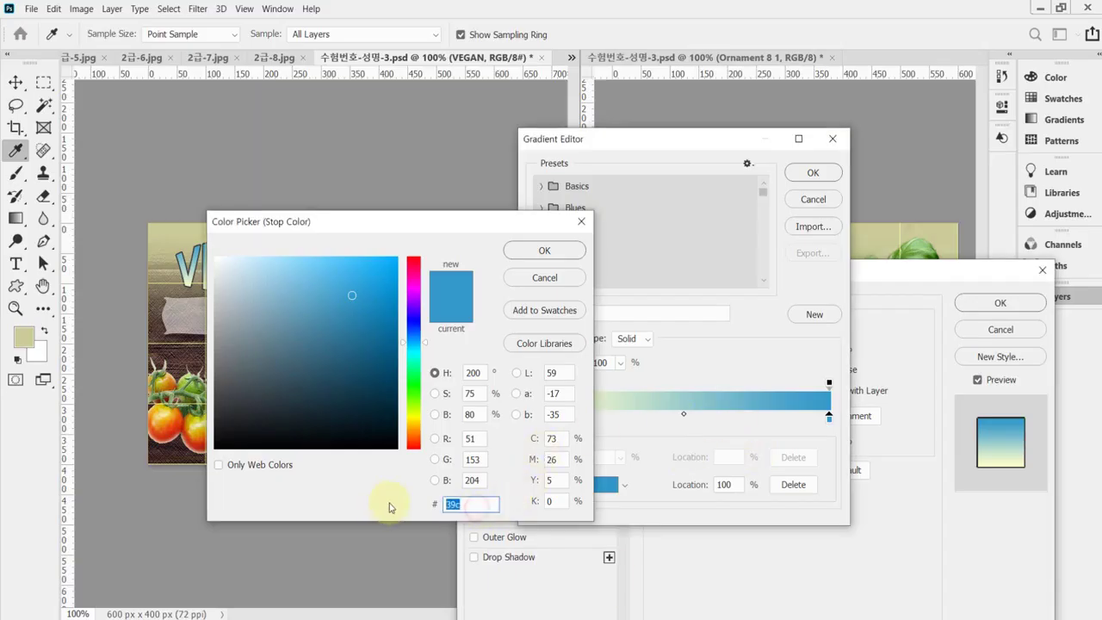
{"action": "type", "text": "339933"}
{"action": "key", "text": "Return"}
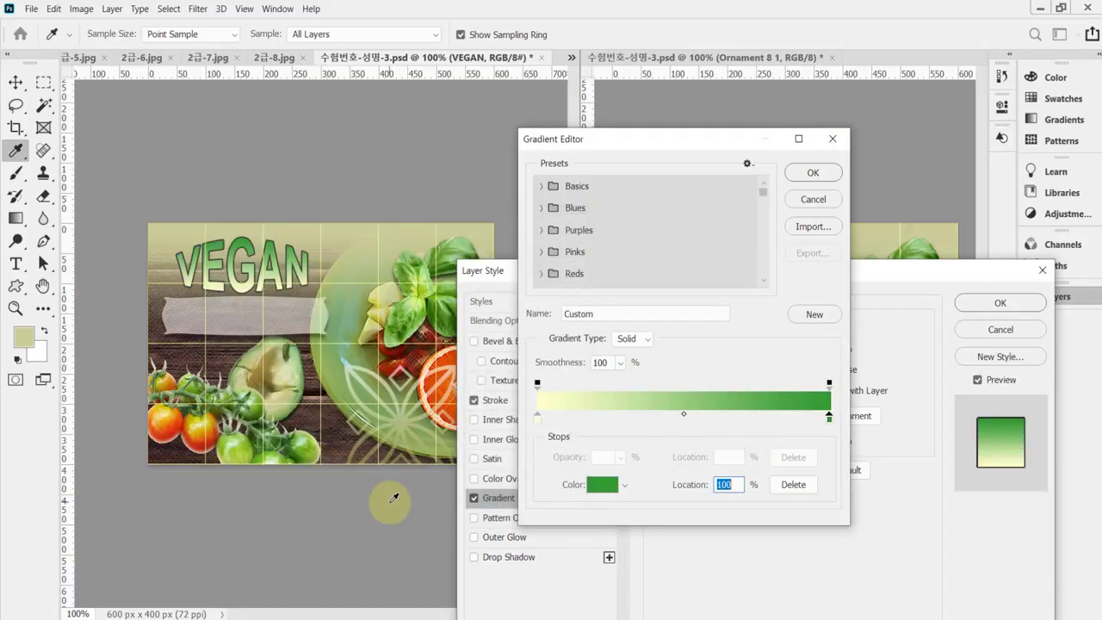
{"action": "left_click", "coordinate": [813, 172]}
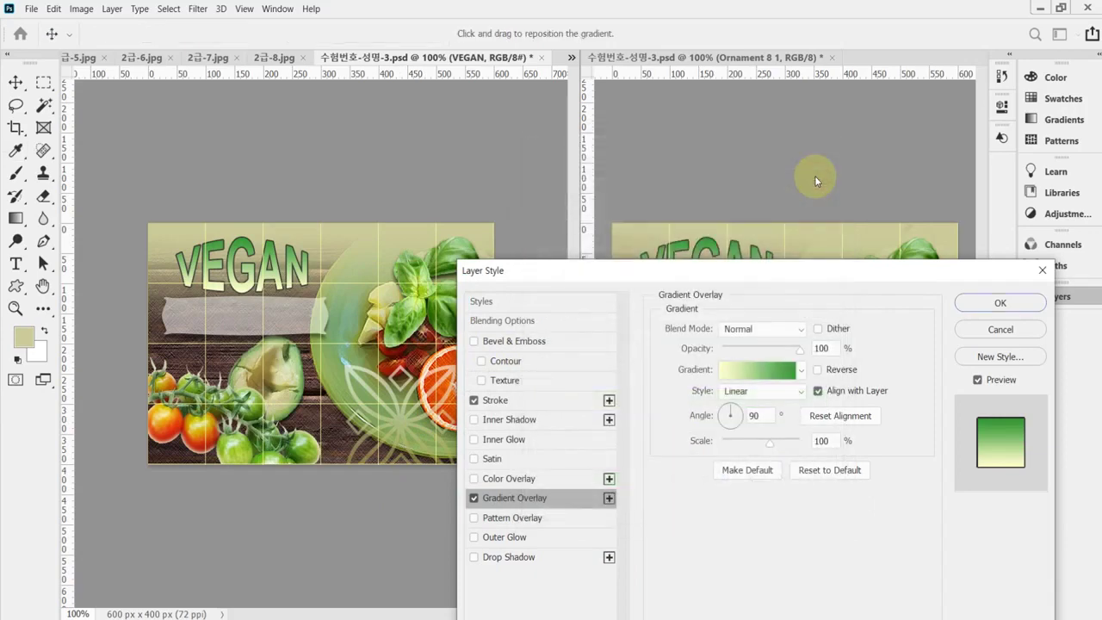
{"action": "left_click_drag", "start_coordinate": [820, 278], "coordinate": [724, 408]}
{"action": "left_click", "coordinate": [900, 432]}
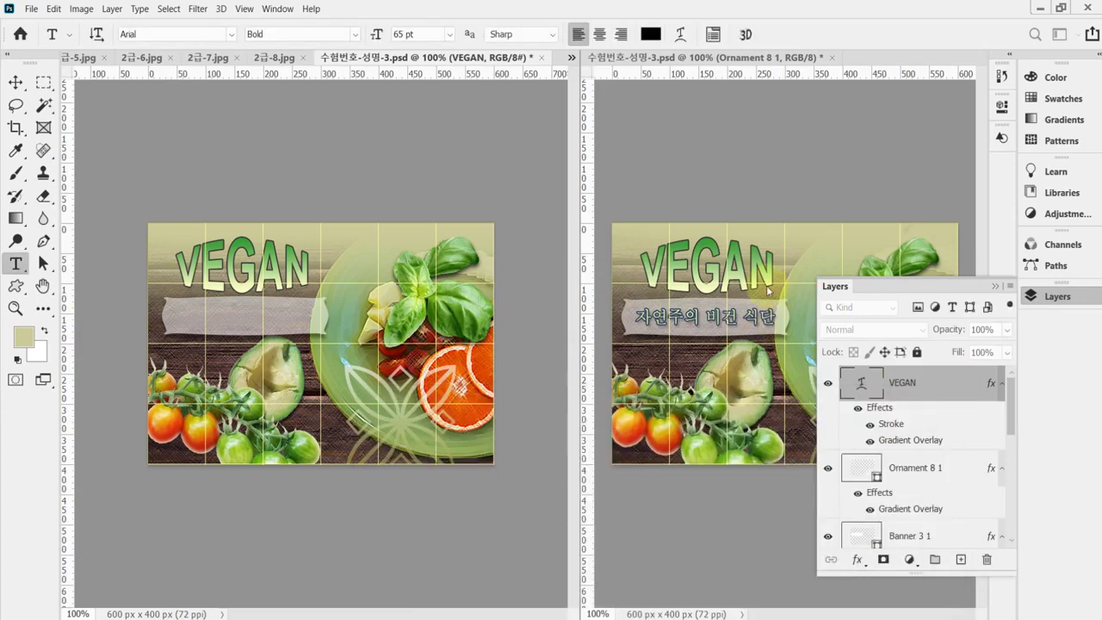
Switch to Notepad, copy the subtitle line 자연주의 비건 식단, and return to Photoshop
{"action": "left_click", "coordinate": [750, 618]}
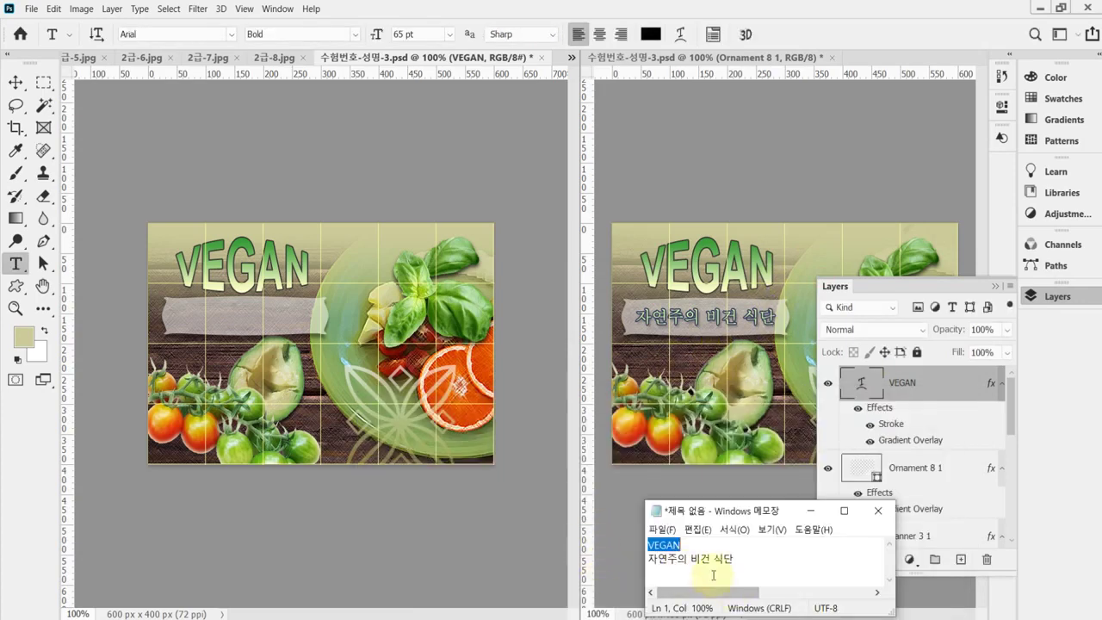
{"action": "left_click_drag", "start_coordinate": [742, 561], "coordinate": [596, 564]}
{"action": "key", "text": "ctrl+c"}
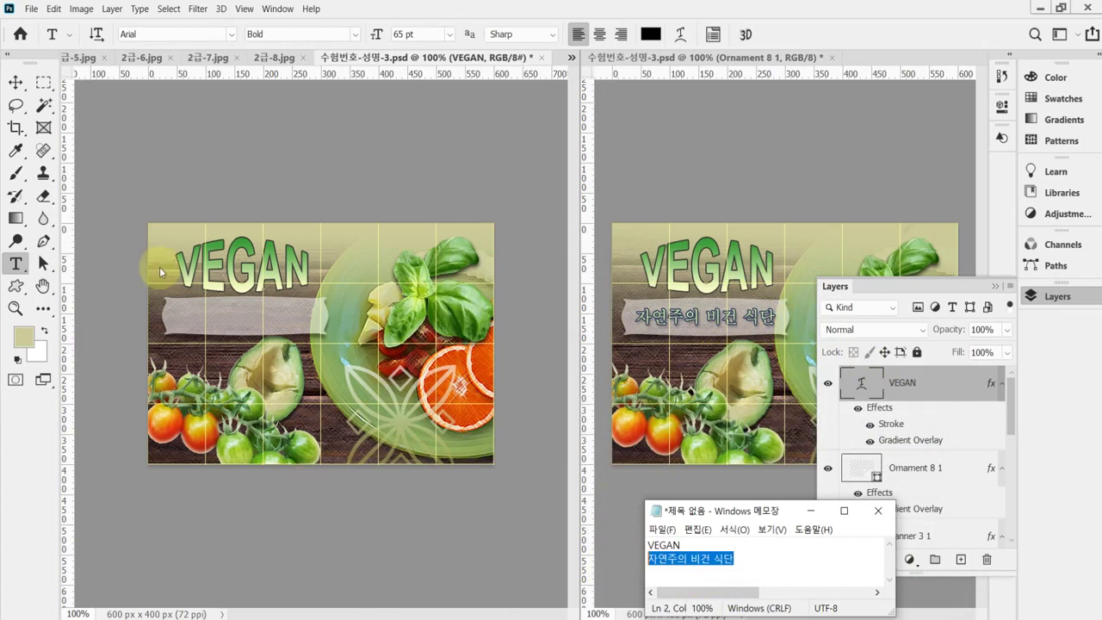
{"action": "left_click", "coordinate": [131, 199]}
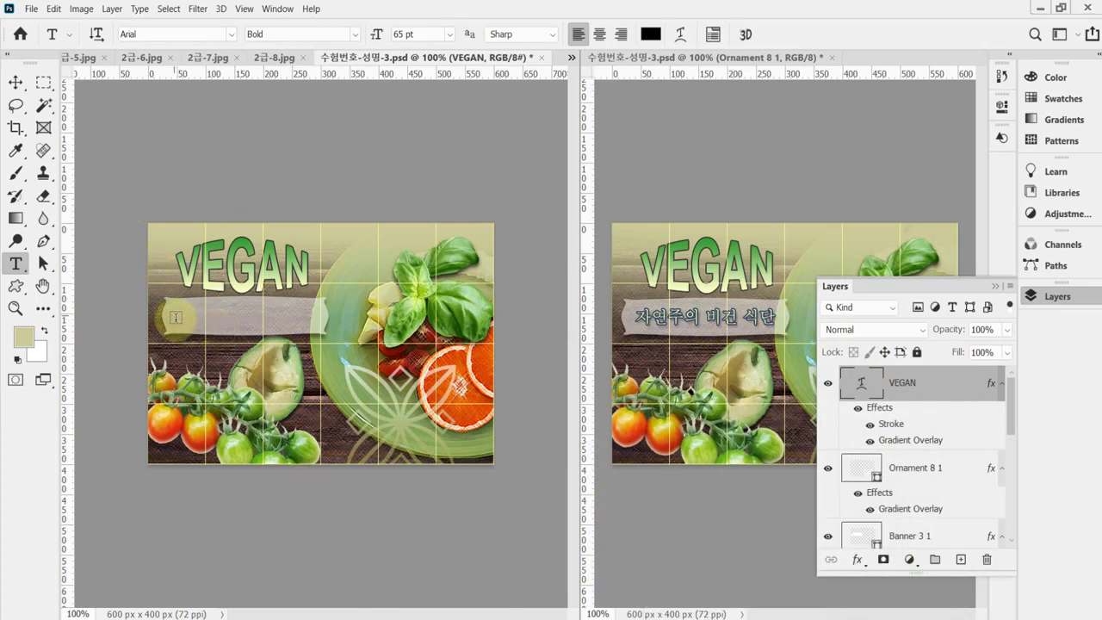
Start a new horizontal text inside the banner below VEGAN, using the 바탕 font at 28 pt
{"action": "left_click", "coordinate": [183, 319]}
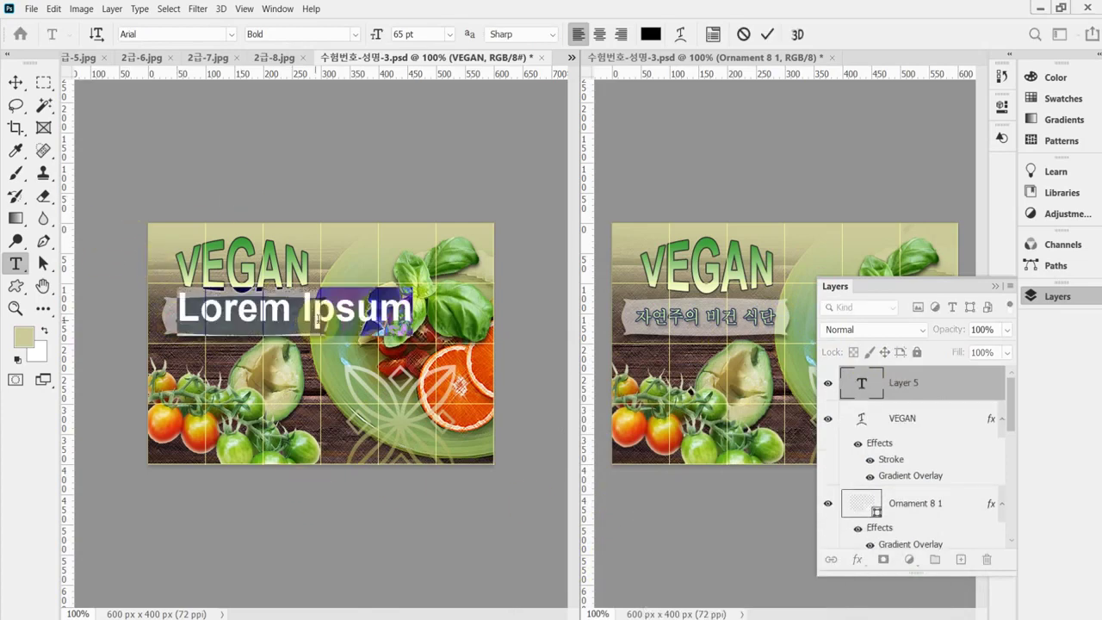
{"action": "left_click", "coordinate": [151, 34]}
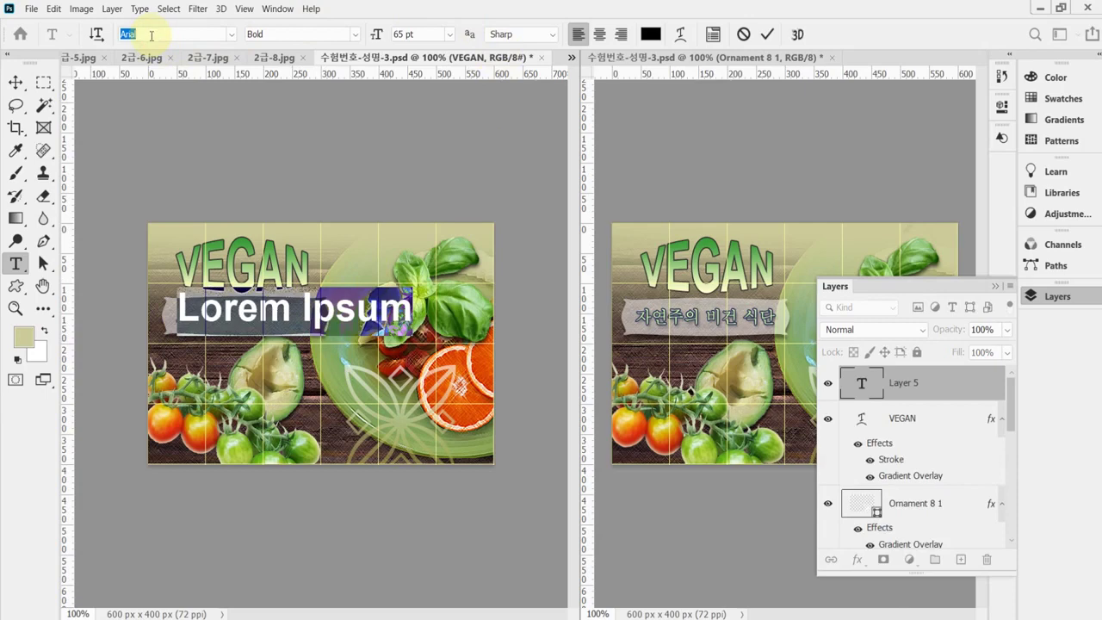
{"action": "left_click", "coordinate": [231, 34]}
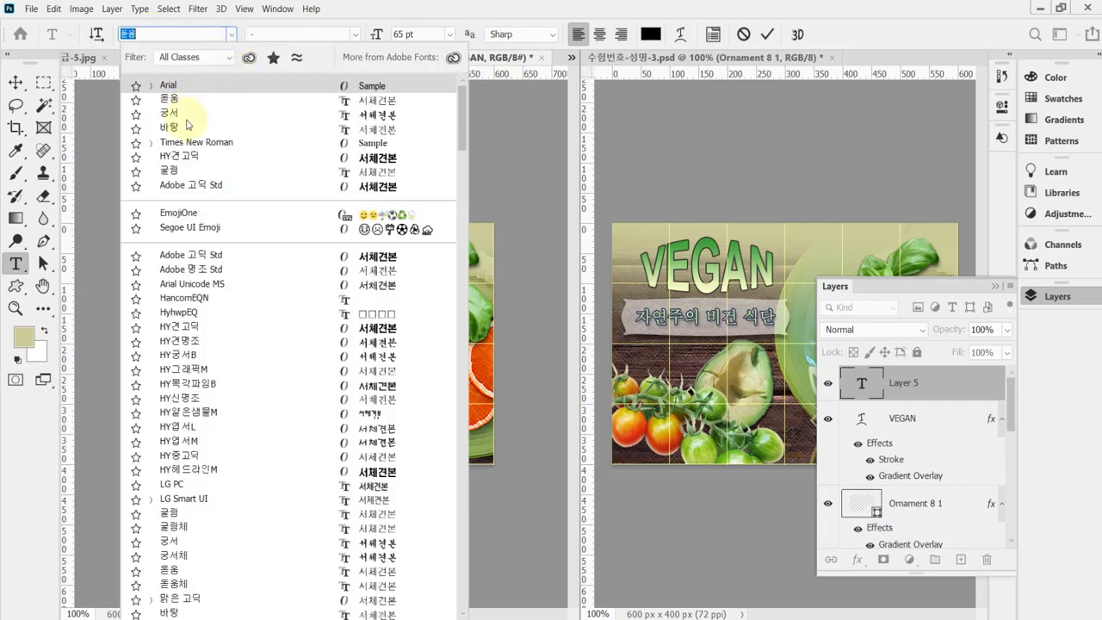
{"action": "left_click", "coordinate": [176, 127]}
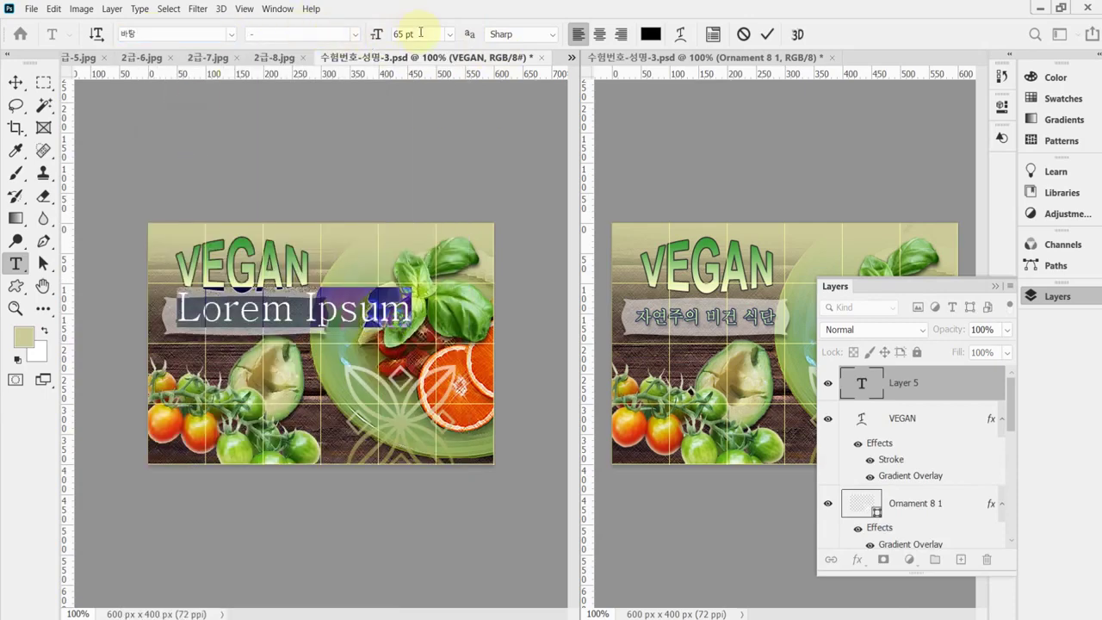
{"action": "left_click", "coordinate": [421, 33]}
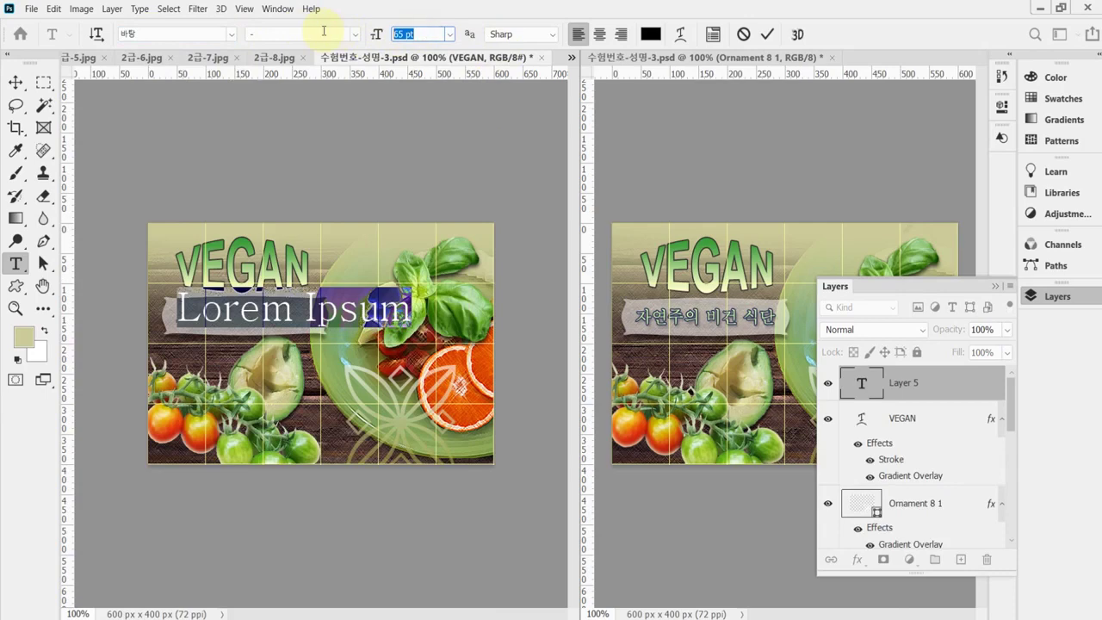
{"action": "type", "text": "28"}
{"action": "key", "text": "Return"}
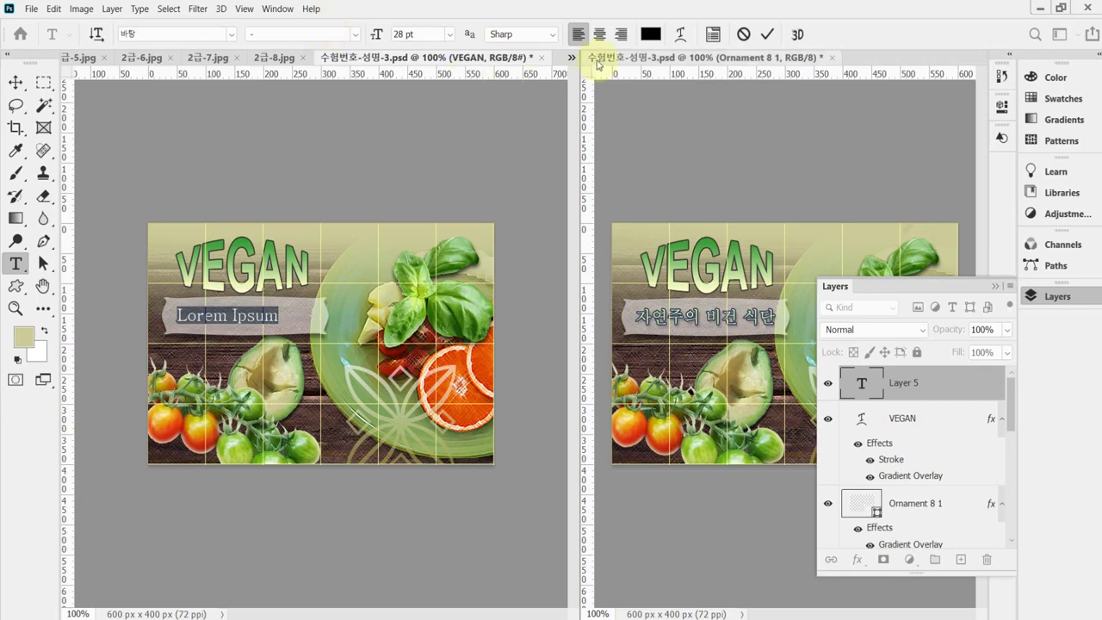
Set the banner text's anti-aliasing to Strong and its color to light green #ccff99
{"action": "left_click", "coordinate": [552, 35]}
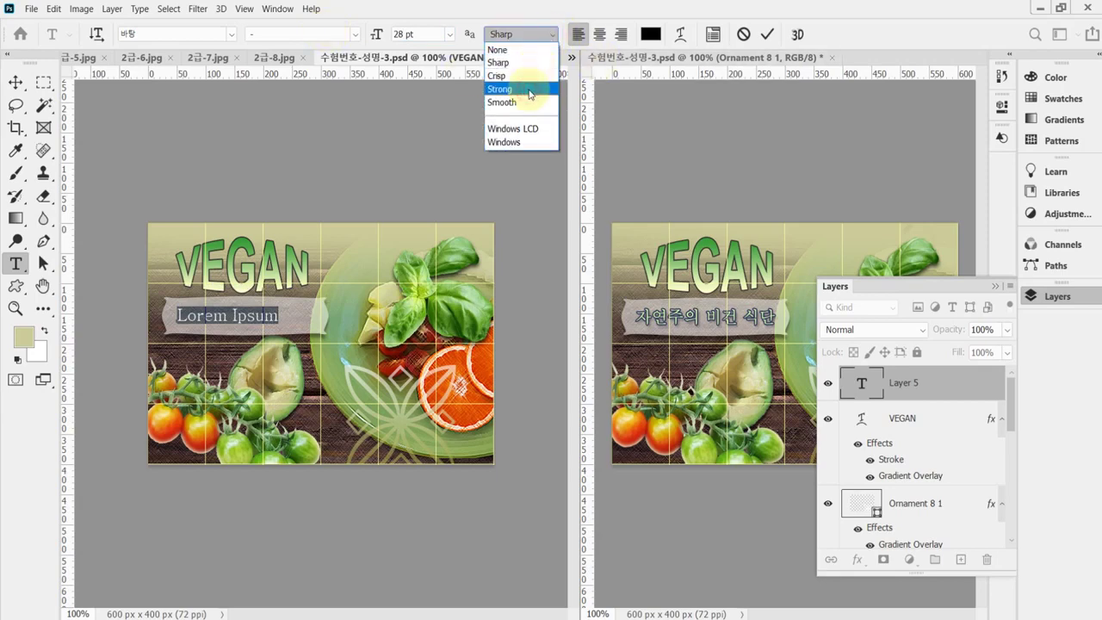
{"action": "left_click", "coordinate": [527, 83]}
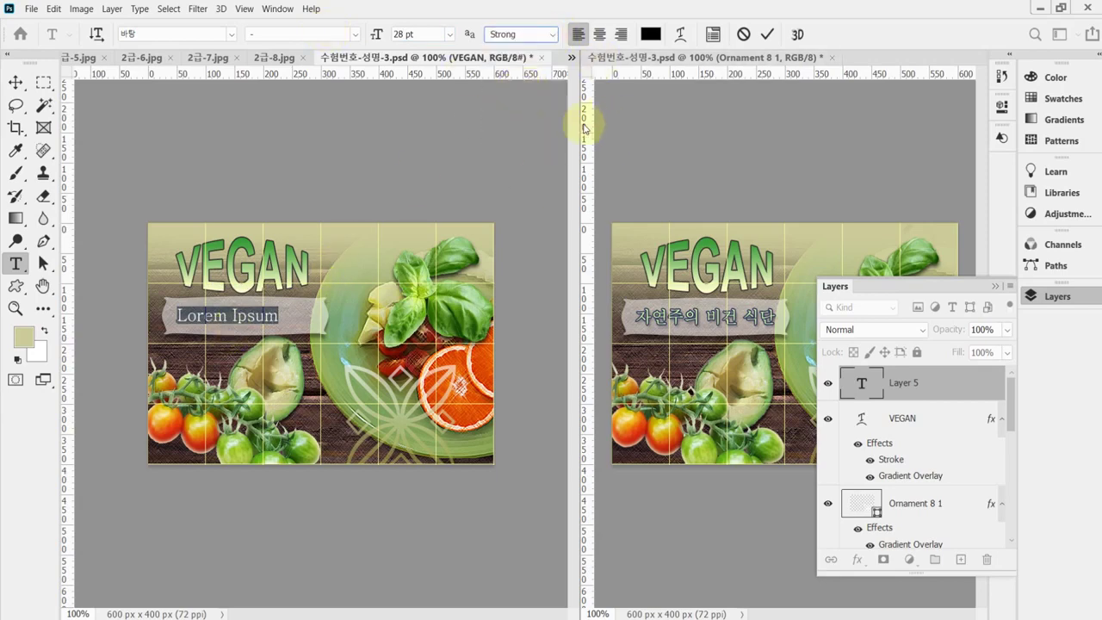
{"action": "left_click", "coordinate": [650, 34]}
{"action": "type", "text": "c99"}
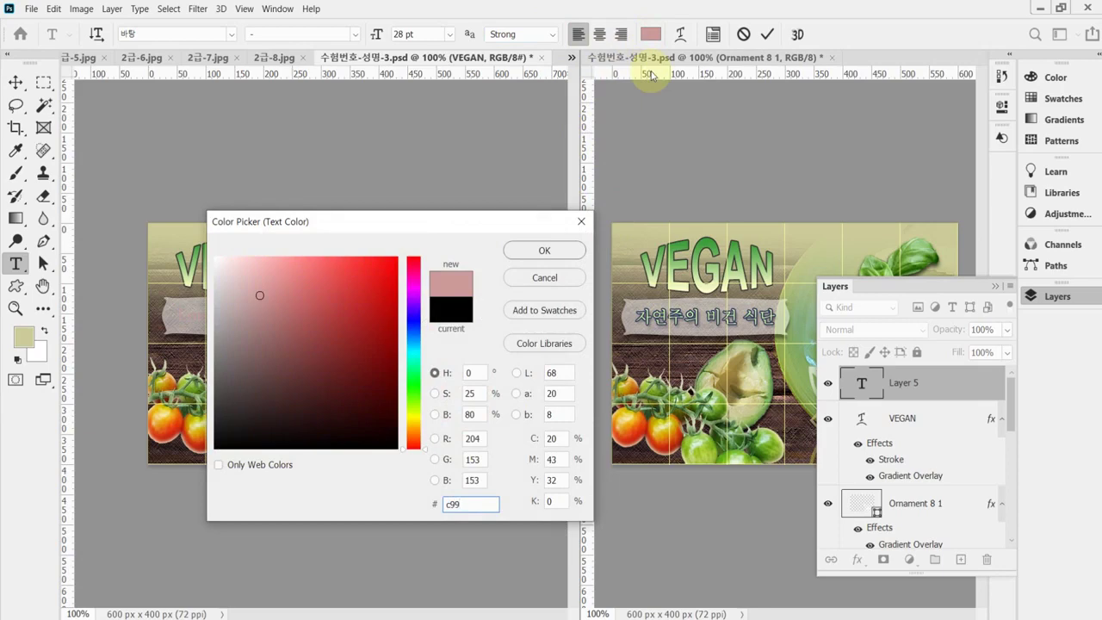
{"action": "key", "text": "BackSpace"}
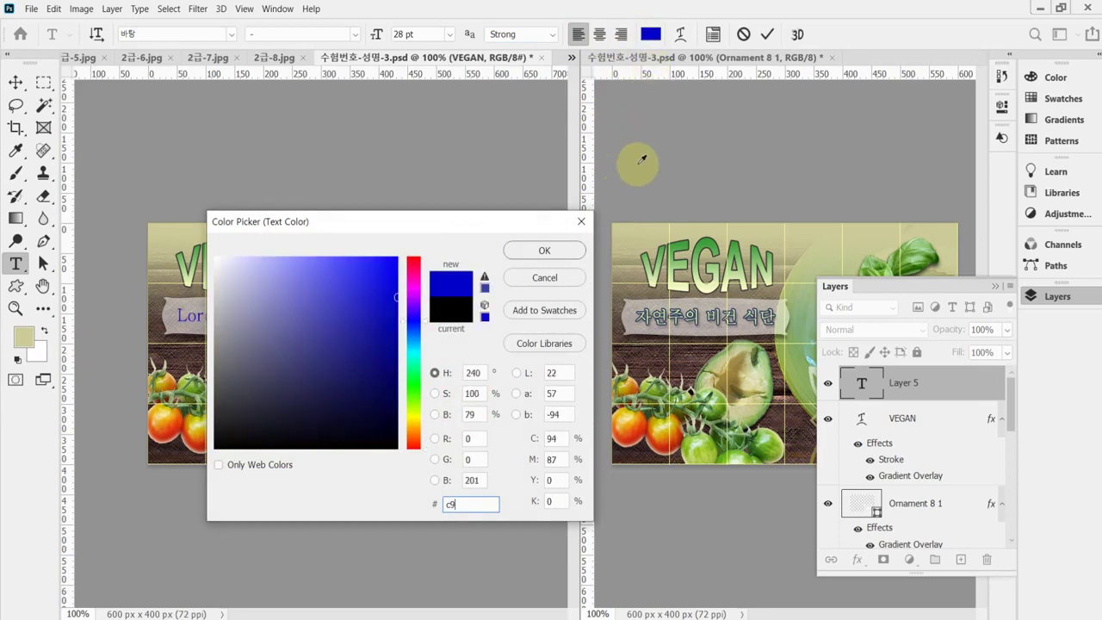
{"action": "key", "text": "BackSpace"}
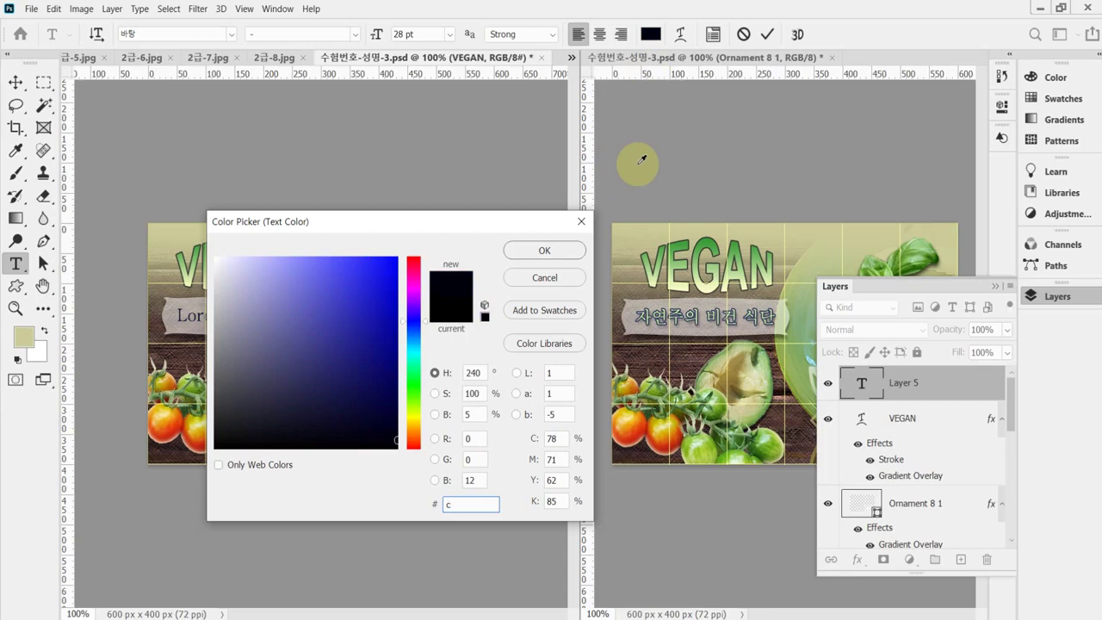
{"action": "type", "text": "9ff99"}
{"action": "key", "text": "Return"}
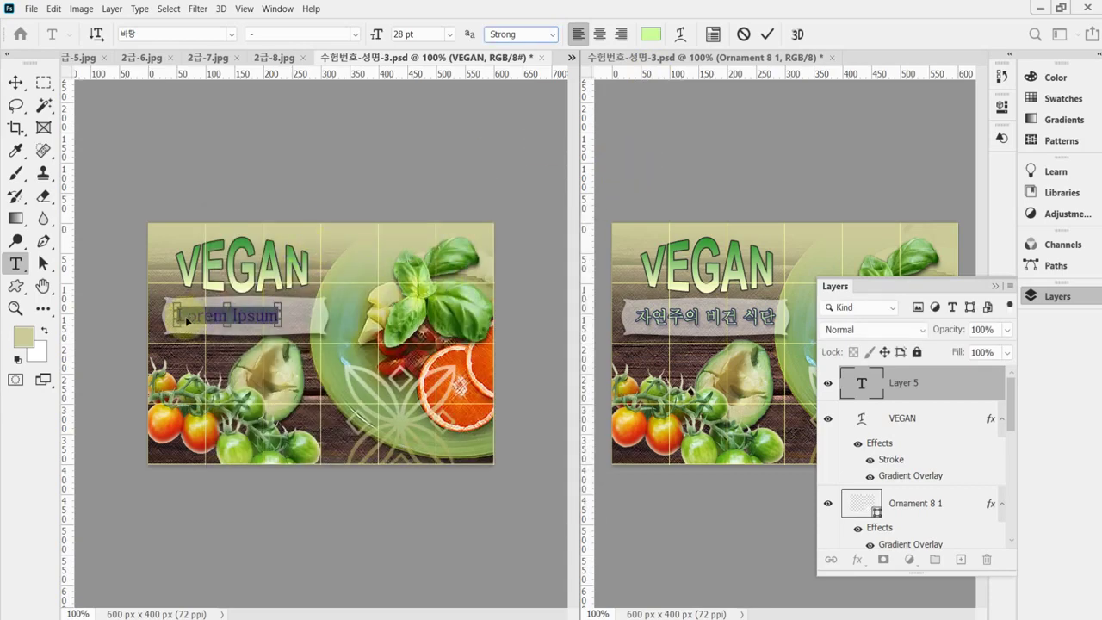
Replace the placeholder text in the banner with the copied subtitle 자연주의 비건 식단 and commit it
{"action": "left_click", "coordinate": [229, 318]}
{"action": "key", "text": "ctrl+a"}
{"action": "key", "text": "ctrl+v"}
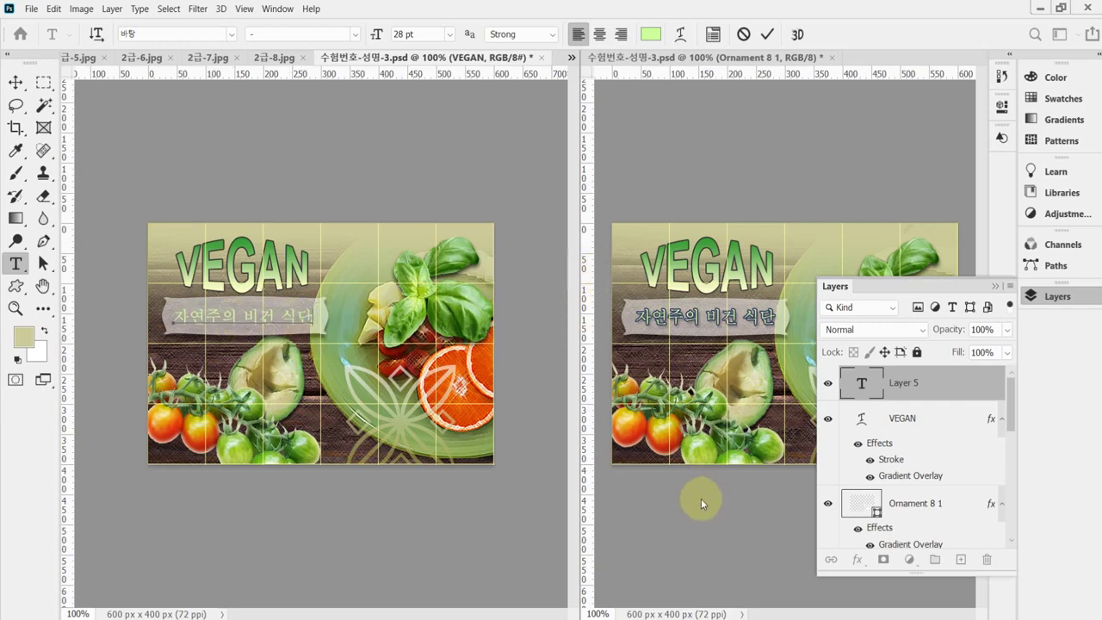
{"action": "left_click", "coordinate": [857, 560]}
Add a 2 px outside Stroke layer style to the 자연주의 비건 식단 subtitle in color #336
{"action": "left_click", "coordinate": [858, 561]}
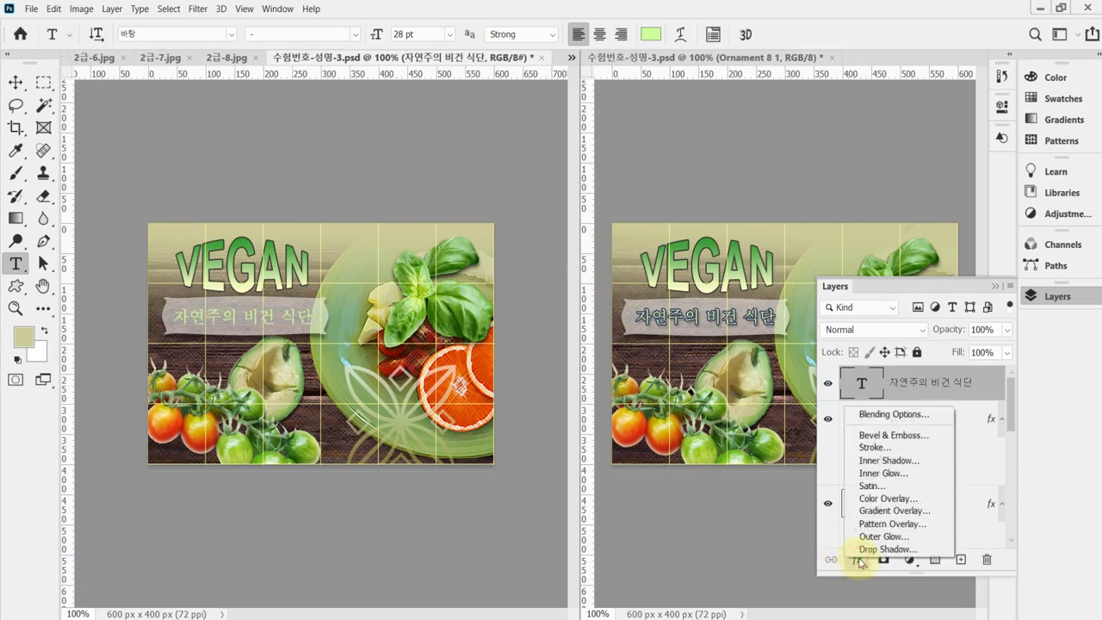
{"action": "left_click", "coordinate": [887, 450]}
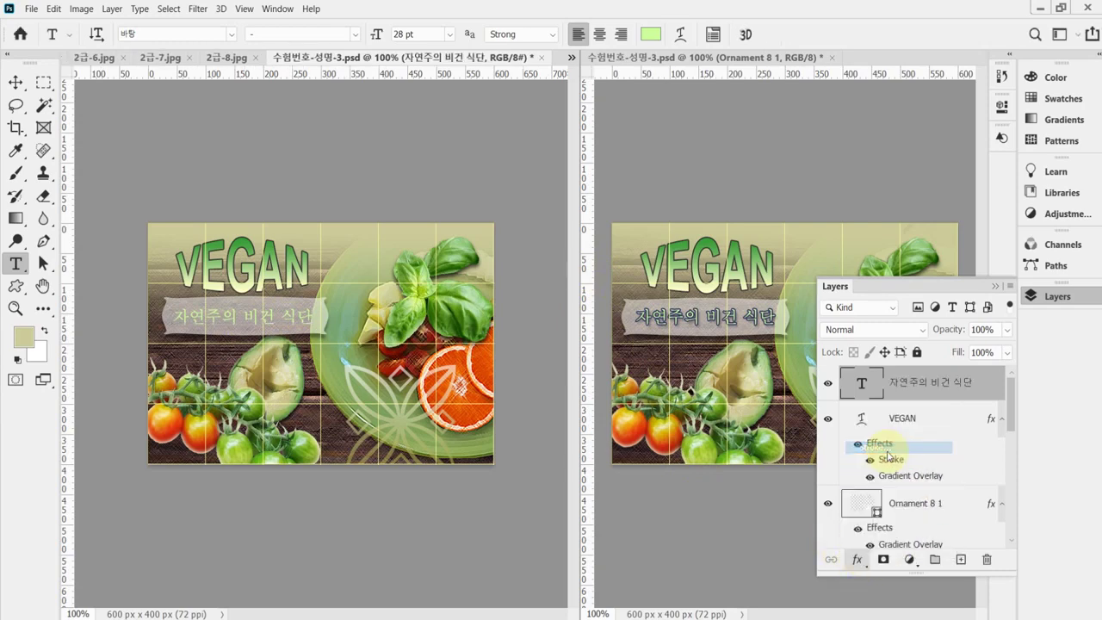
{"action": "left_click_drag", "start_coordinate": [888, 456], "coordinate": [888, 457]}
{"action": "double_click", "coordinate": [888, 458]}
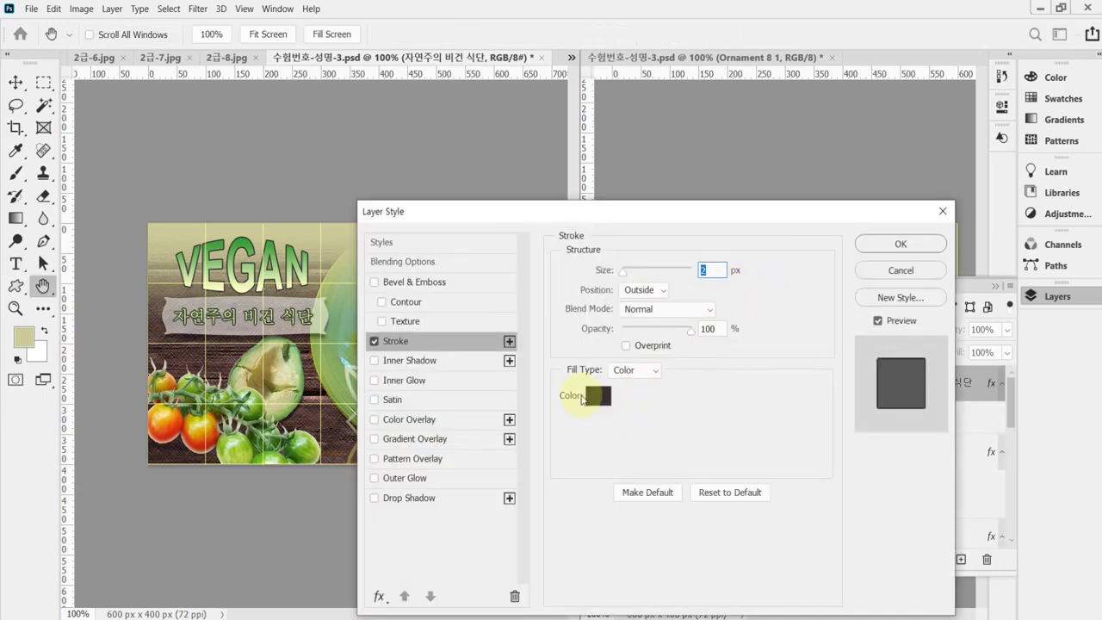
{"action": "left_click", "coordinate": [596, 397]}
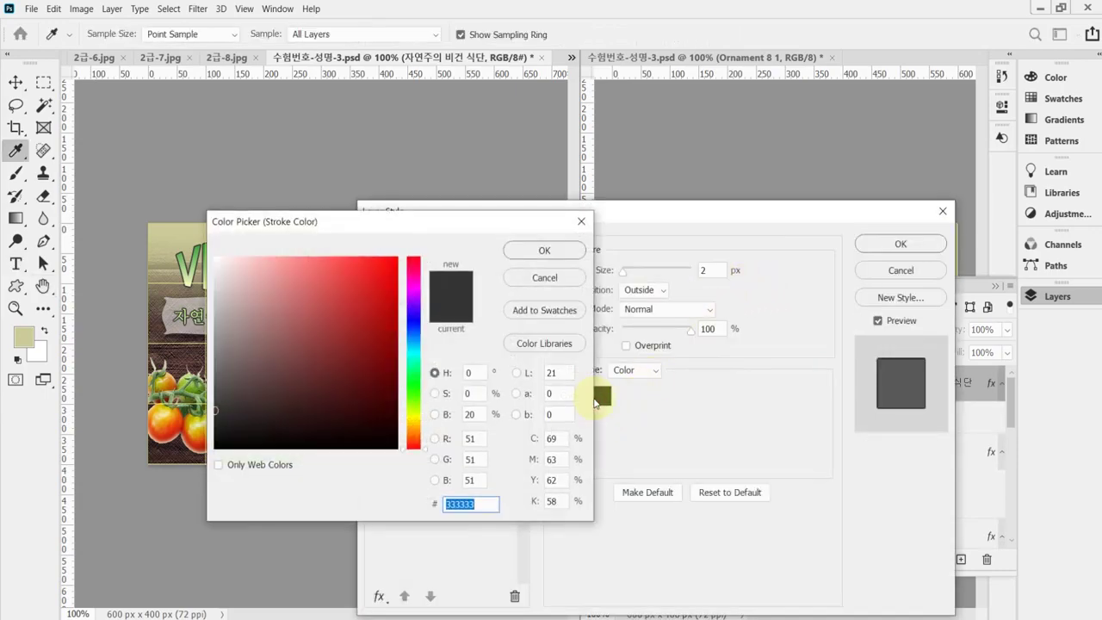
{"action": "type", "text": "336"}
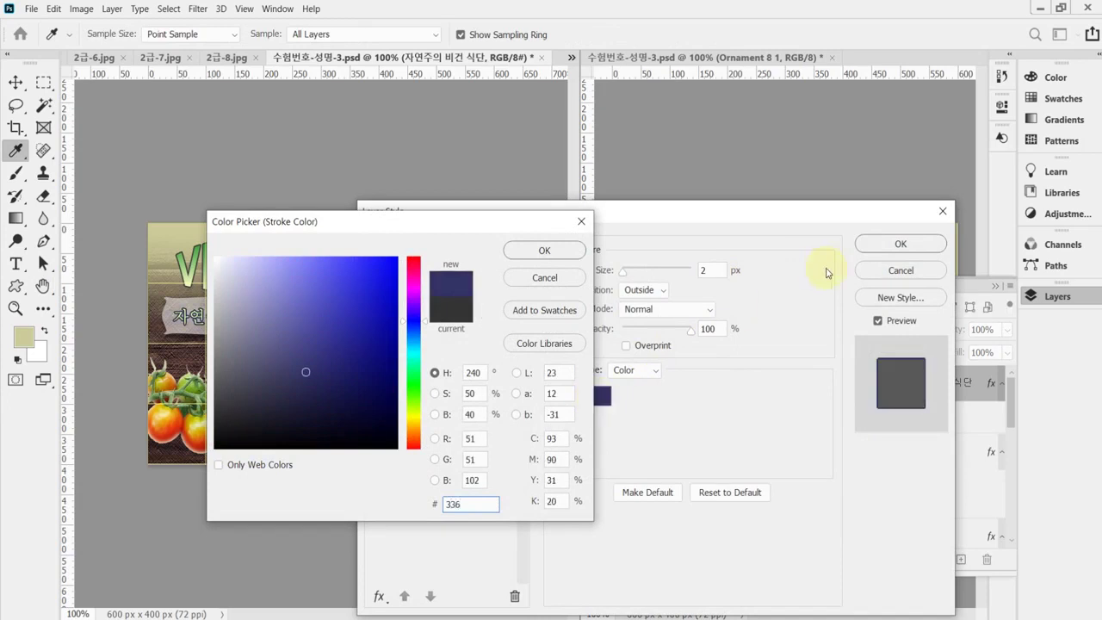
{"action": "left_click", "coordinate": [551, 250]}
Add a Drop Shadow to the subtitle with a 120° angle and 5 px distance, and apply the layer styles
{"action": "left_click", "coordinate": [426, 500]}
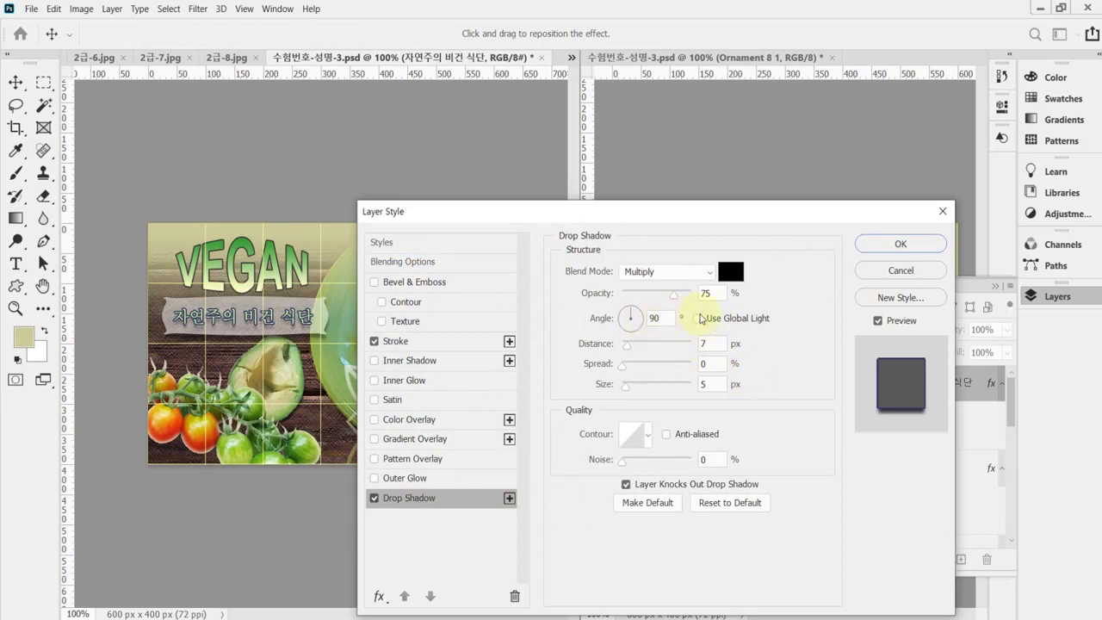
{"action": "left_click", "coordinate": [656, 318]}
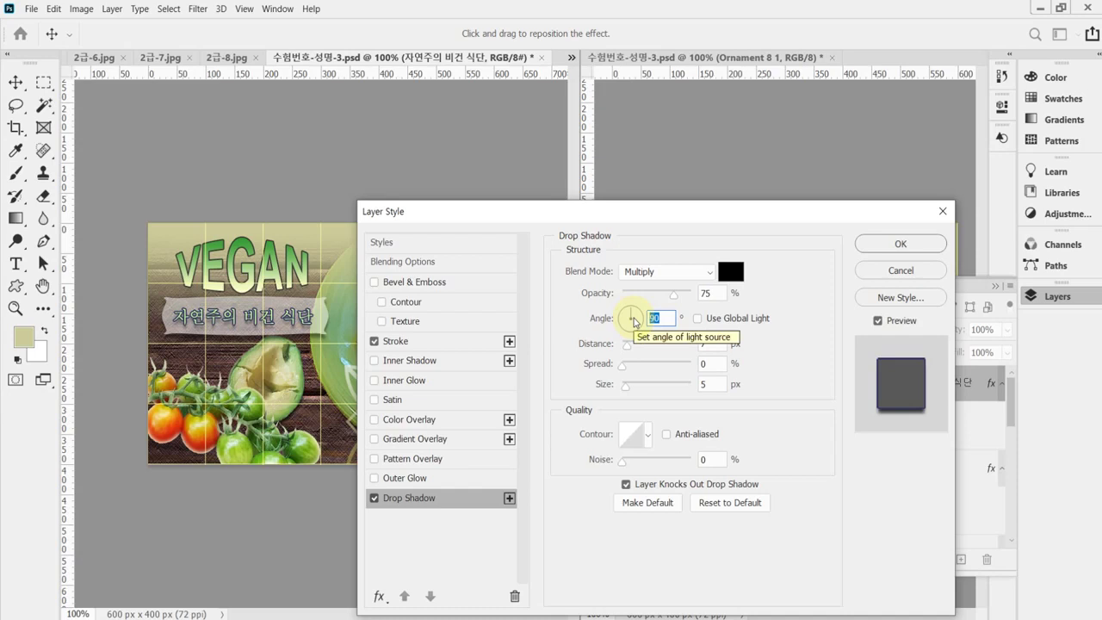
{"action": "type", "text": "120"}
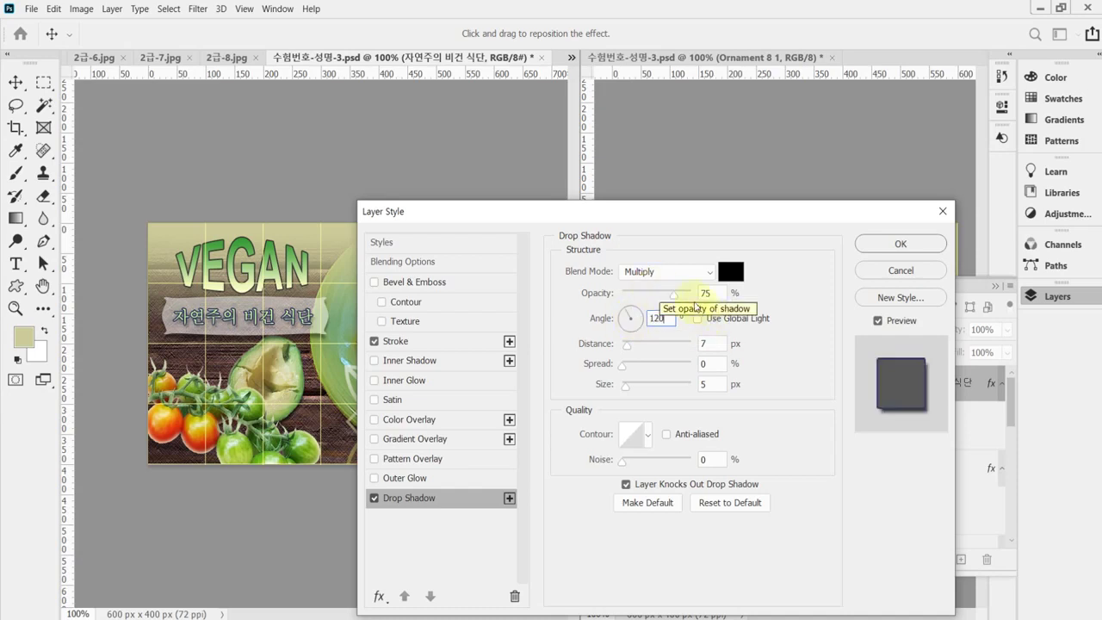
{"action": "key", "text": "Tab"}
{"action": "key", "text": "Down"}
{"action": "key", "text": "Down"}
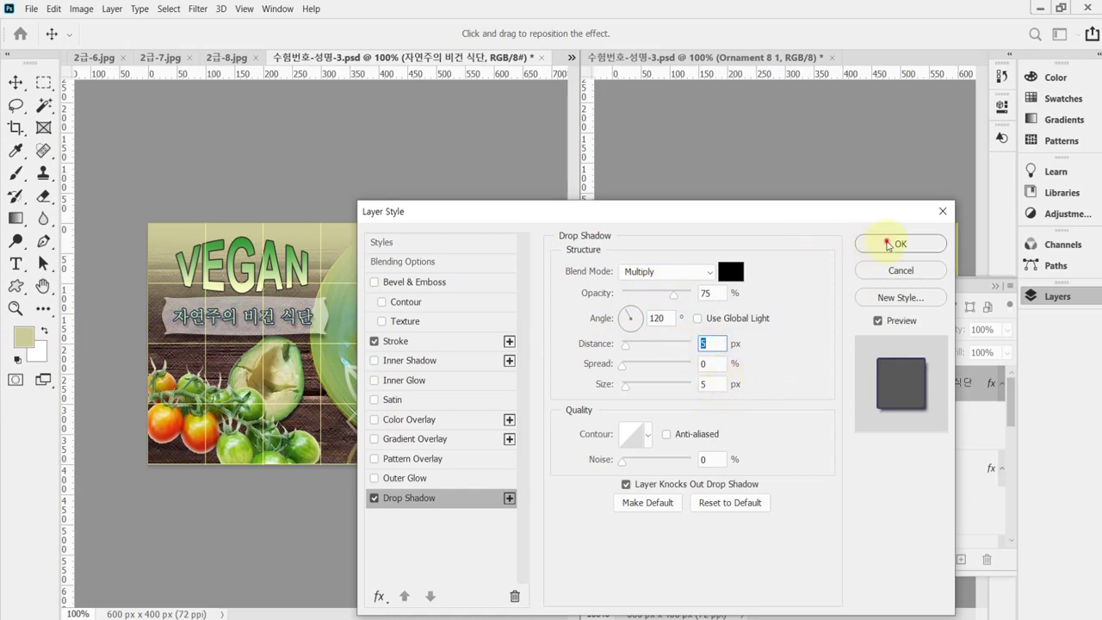
{"action": "left_click", "coordinate": [901, 244]}
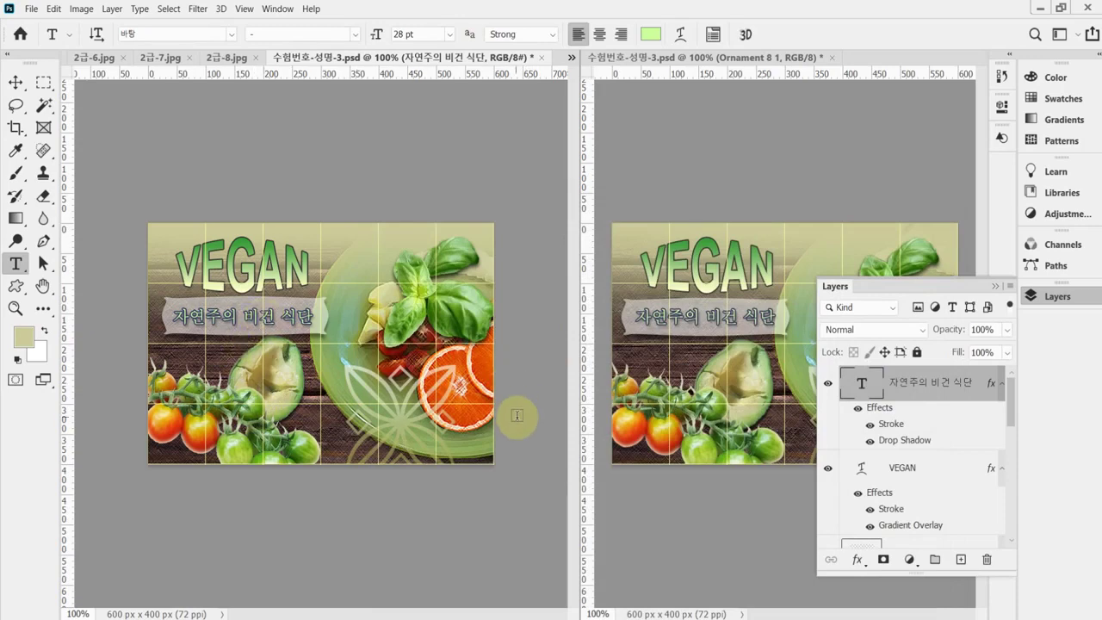
Save the VEGAN document and hide its grid
{"action": "key", "text": "ctrl+s"}
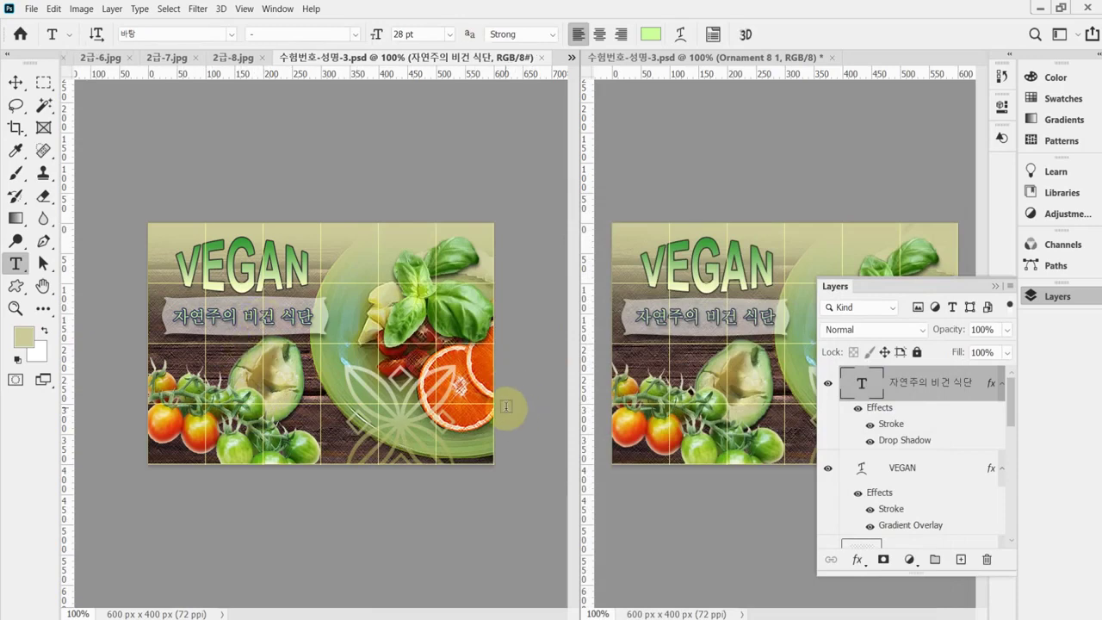
{"action": "key", "text": "ctrl+apostrophe"}
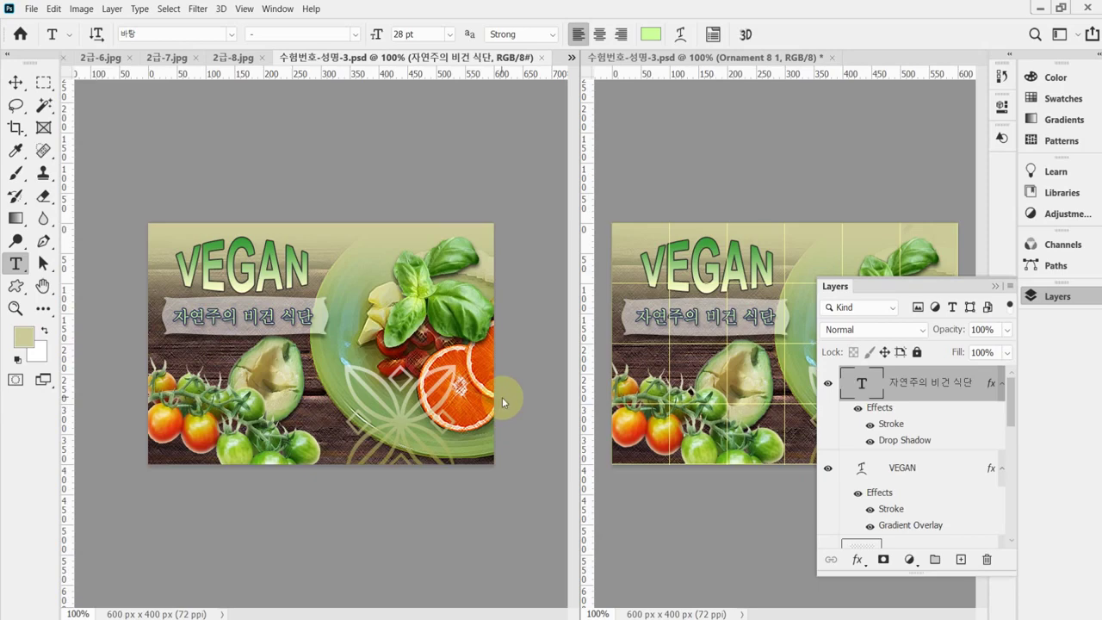
Save a JPEG copy as 수험번호-성명-3.jpg in the 문서\GTQ folder with quality 8
{"action": "key", "text": "ctrl+shift+s"}
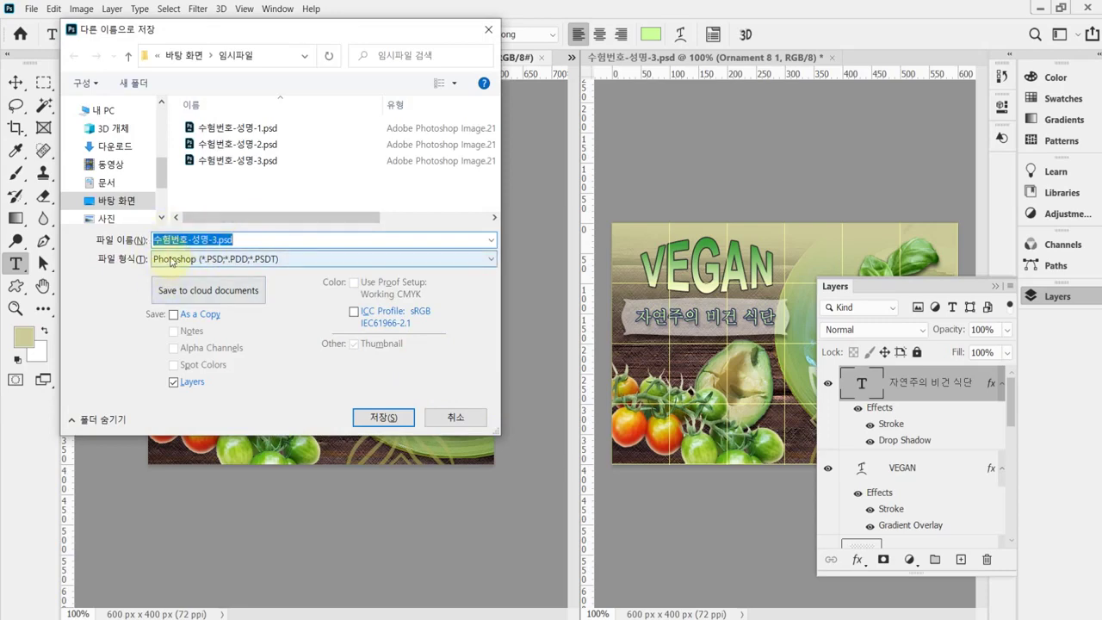
{"action": "left_click", "coordinate": [168, 259]}
{"action": "left_click", "coordinate": [267, 384]}
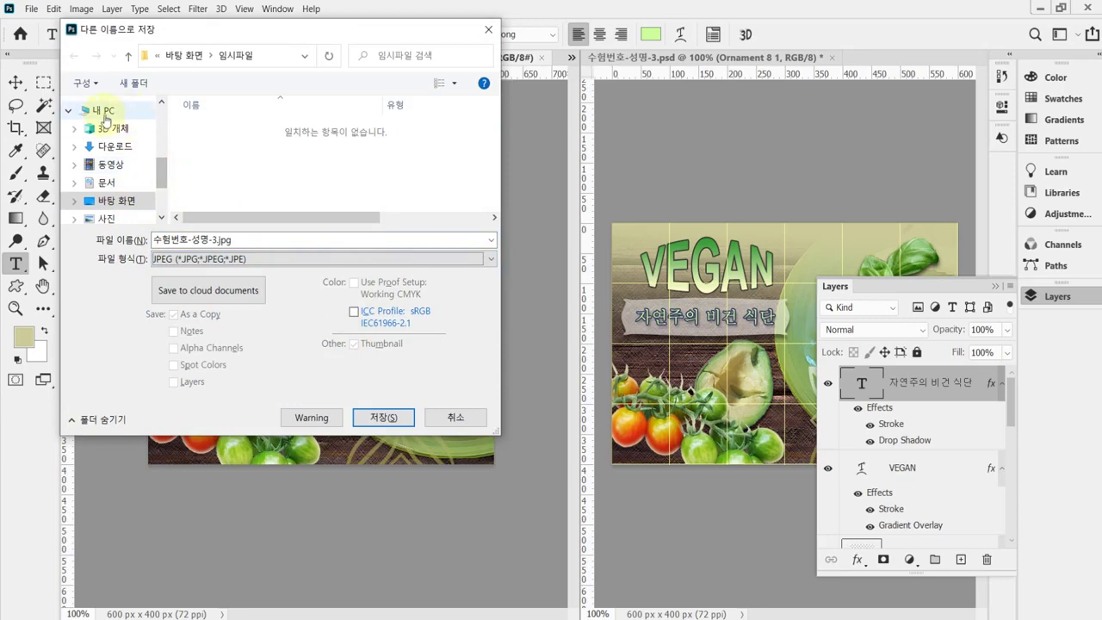
{"action": "left_click", "coordinate": [102, 112]}
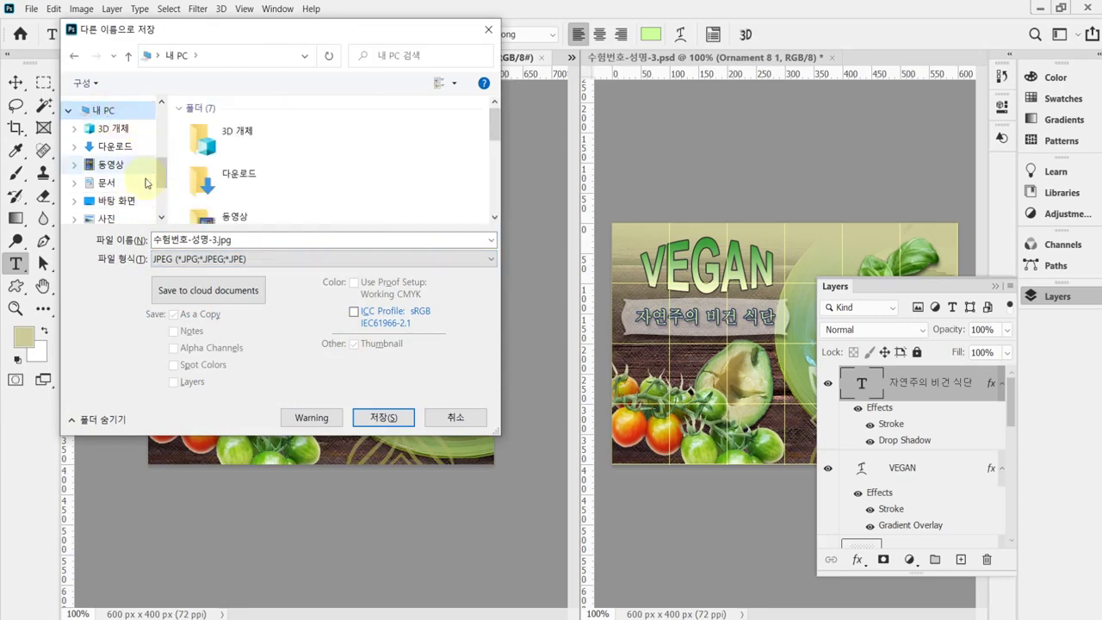
{"action": "left_click", "coordinate": [103, 182]}
{"action": "double_click", "coordinate": [239, 213]}
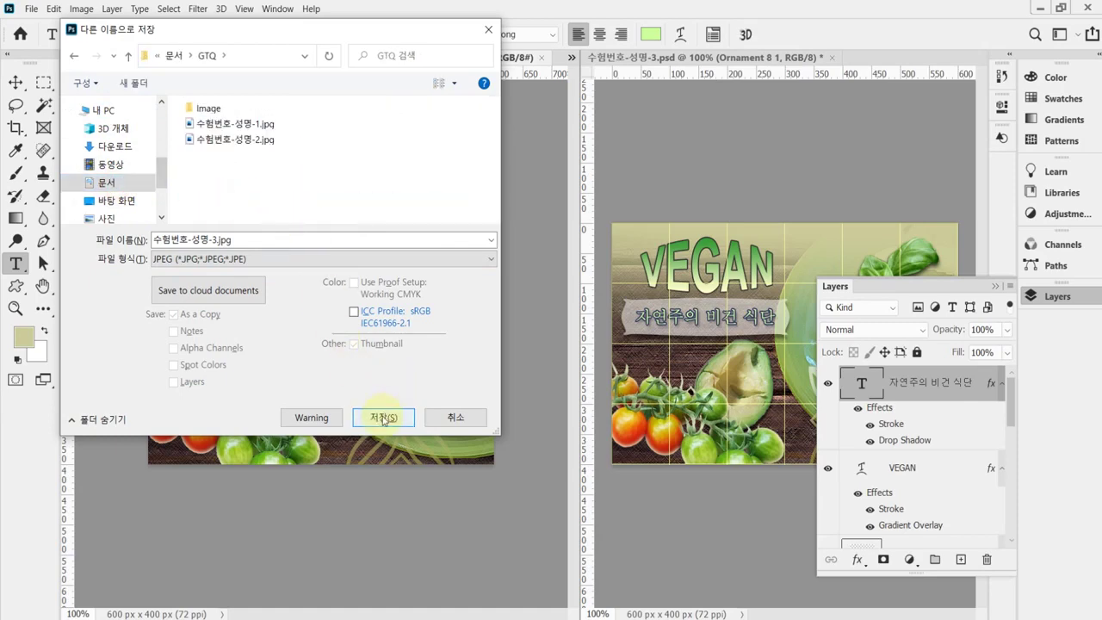
{"action": "left_click", "coordinate": [384, 417]}
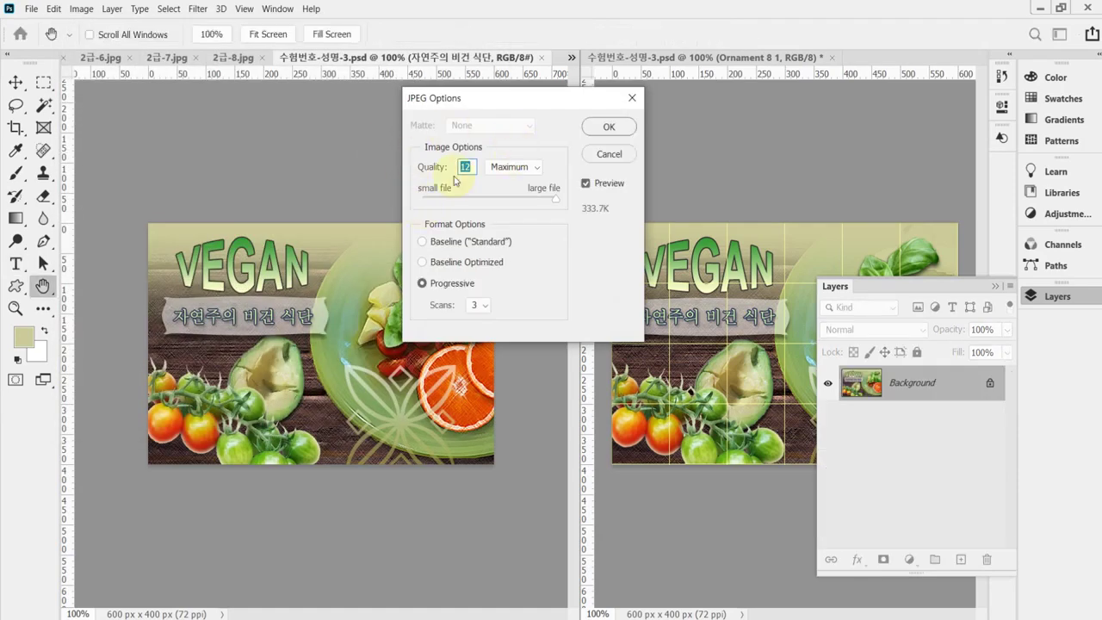
{"action": "type", "text": "8"}
{"action": "key", "text": "Return"}
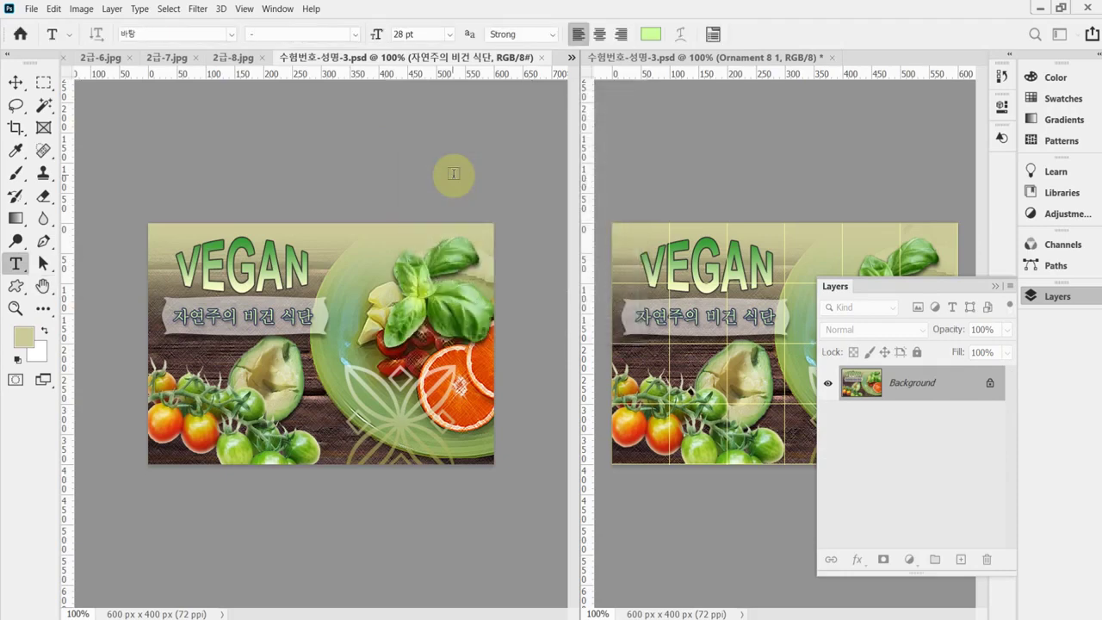
Resize the VEGAN image proportionally to a width of 60 pixels
{"action": "left_click", "coordinate": [82, 8]}
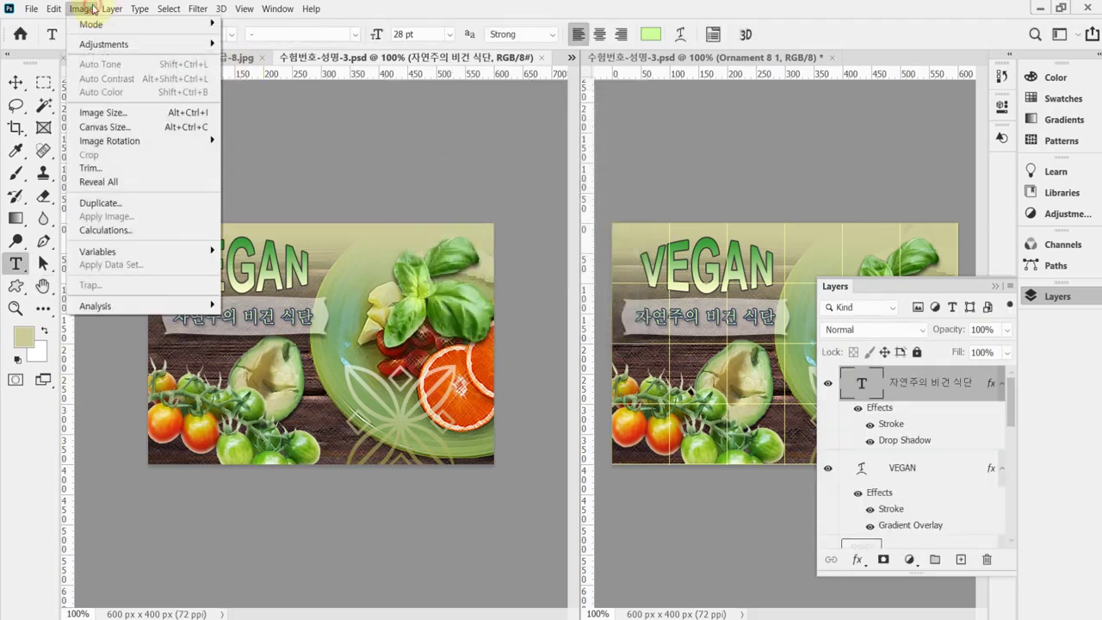
{"action": "left_click", "coordinate": [143, 113]}
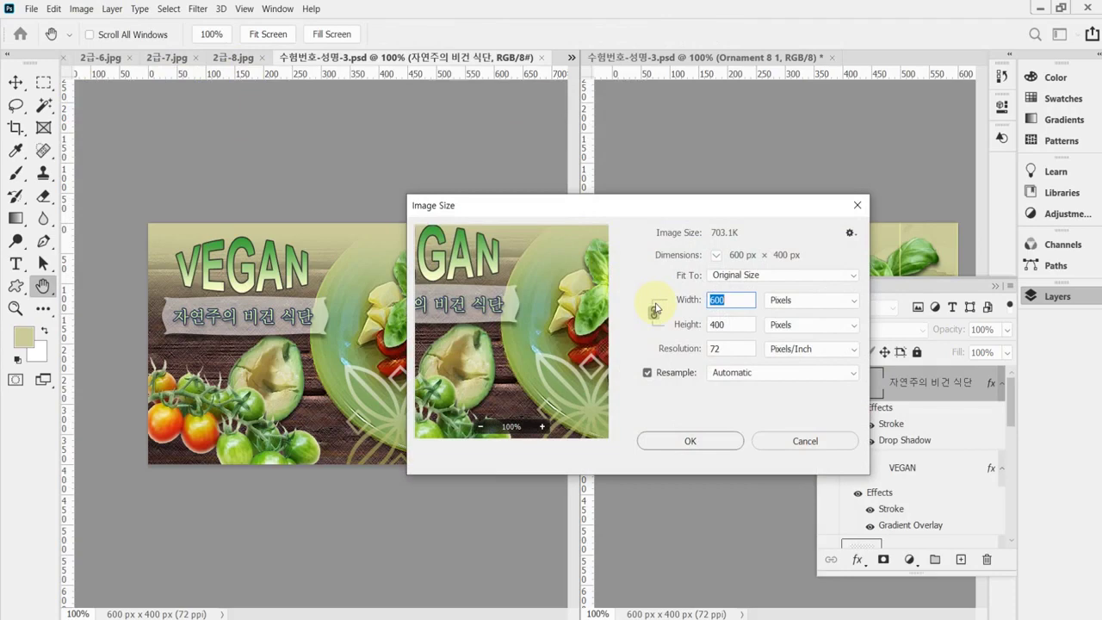
{"action": "type", "text": "4"}
{"action": "type", "text": "60"}
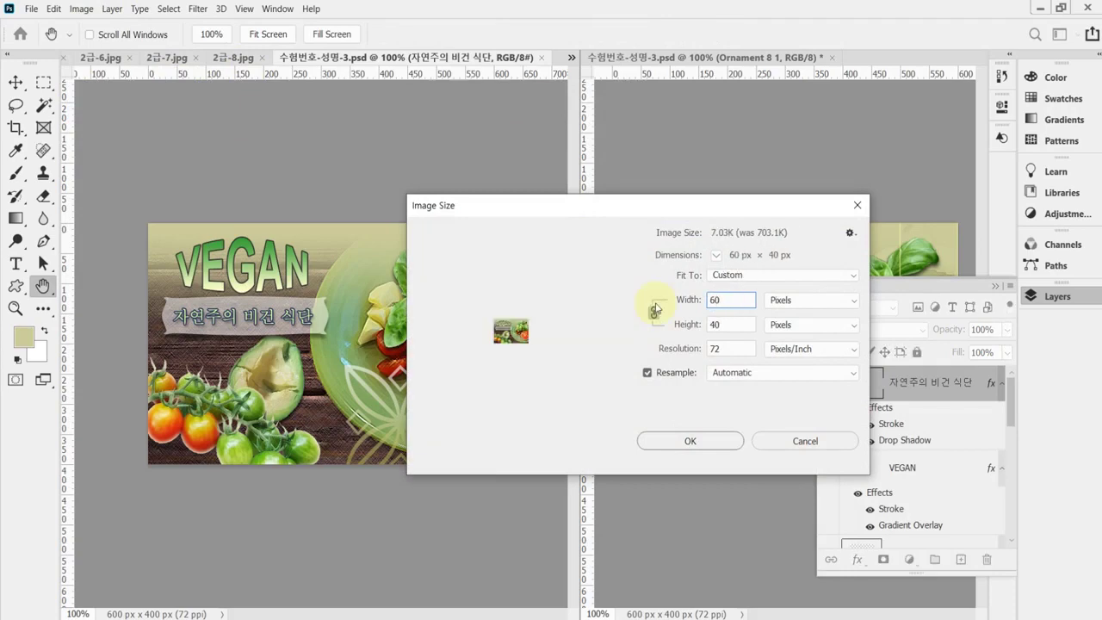
{"action": "key", "text": "Return"}
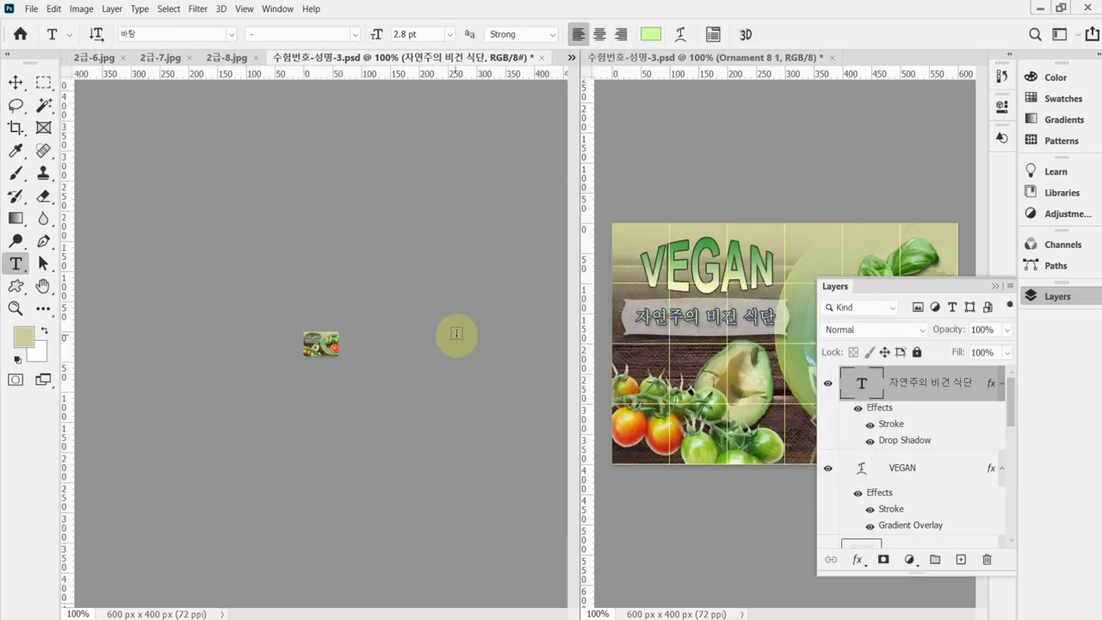
Save the reduced image as the layered file 수험번호-성명-3.psd in the 문서\GTQ folder
{"action": "key", "text": "ctrl+shift+s"}
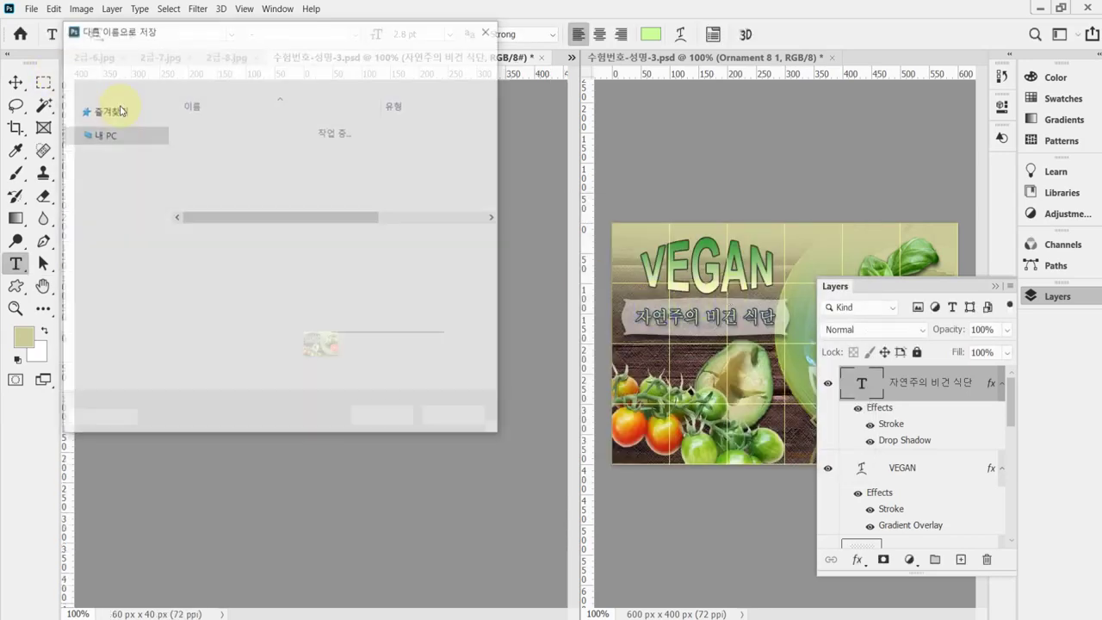
{"action": "left_click", "coordinate": [104, 110]}
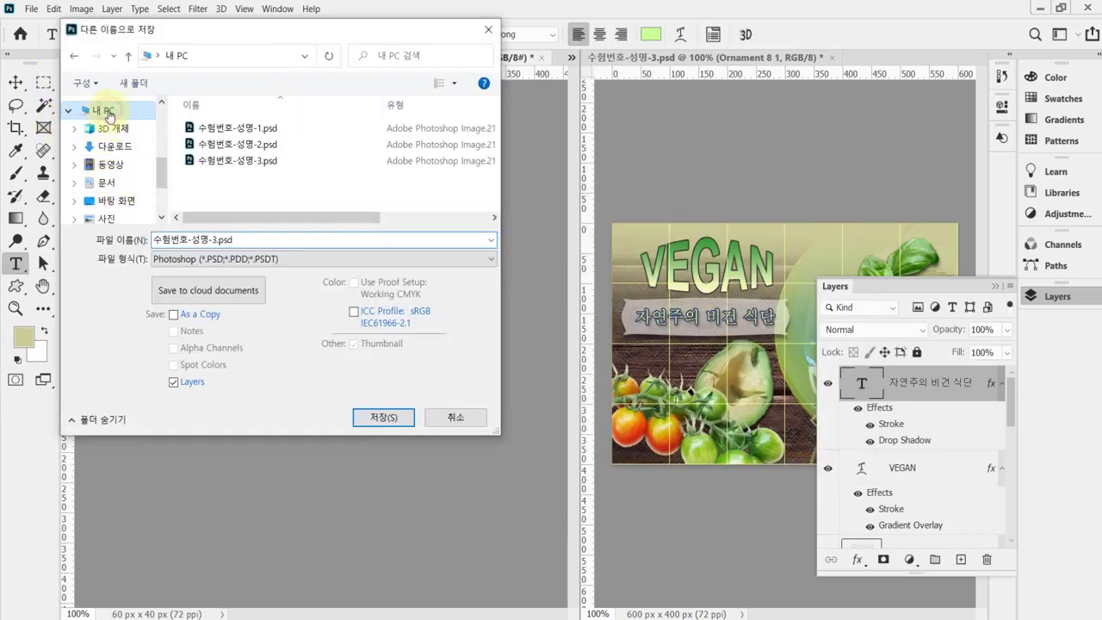
{"action": "left_click", "coordinate": [123, 189]}
{"action": "left_click", "coordinate": [206, 202]}
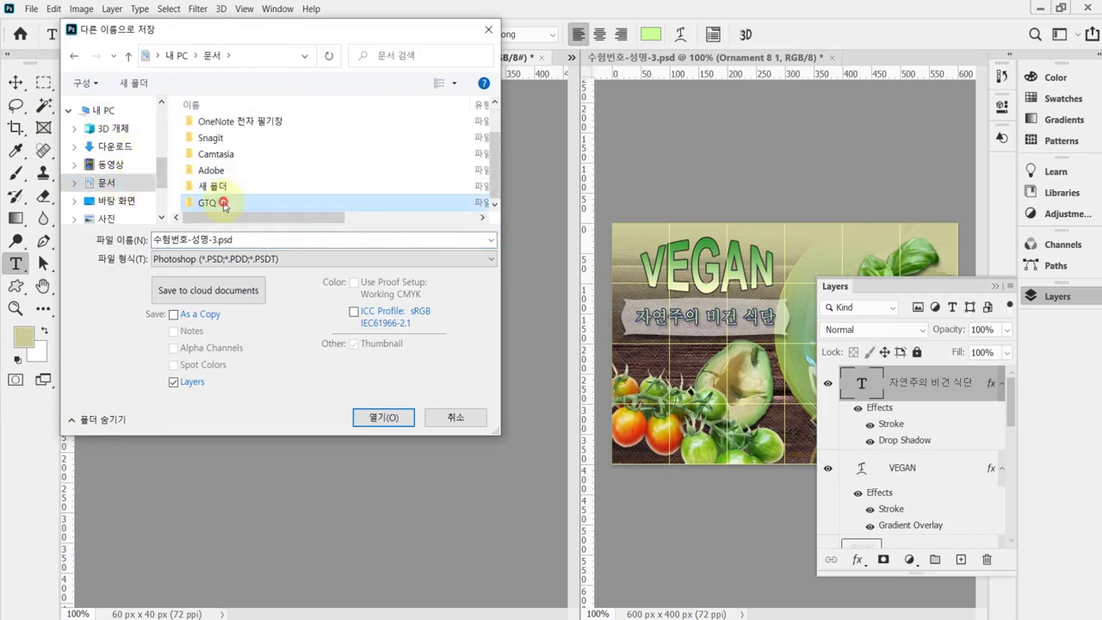
{"action": "left_click", "coordinate": [383, 417]}
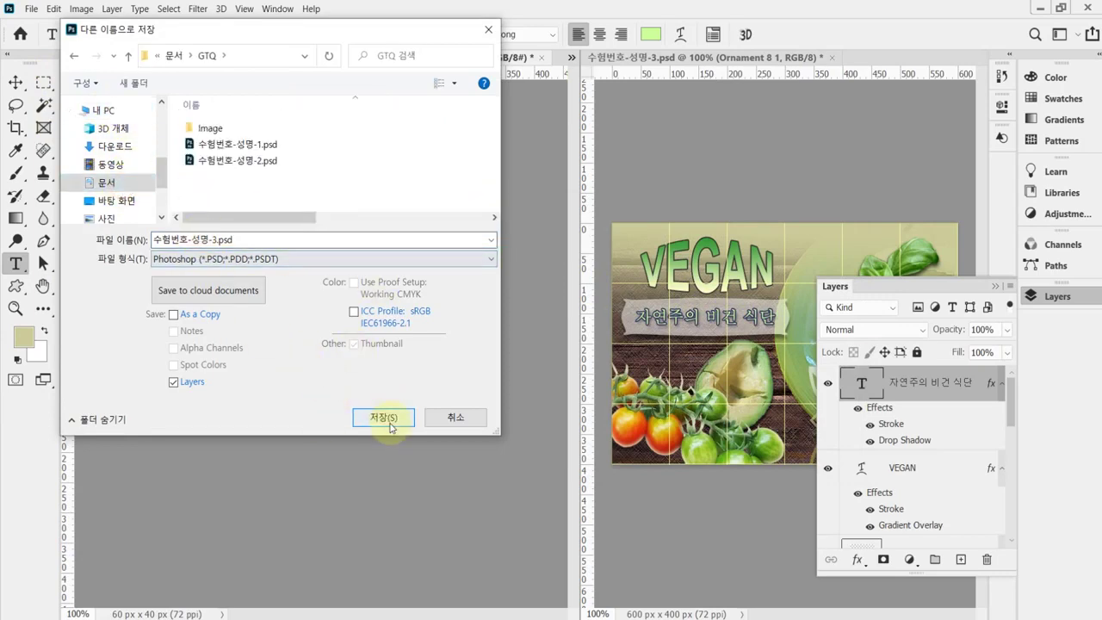
{"action": "left_click", "coordinate": [389, 419]}
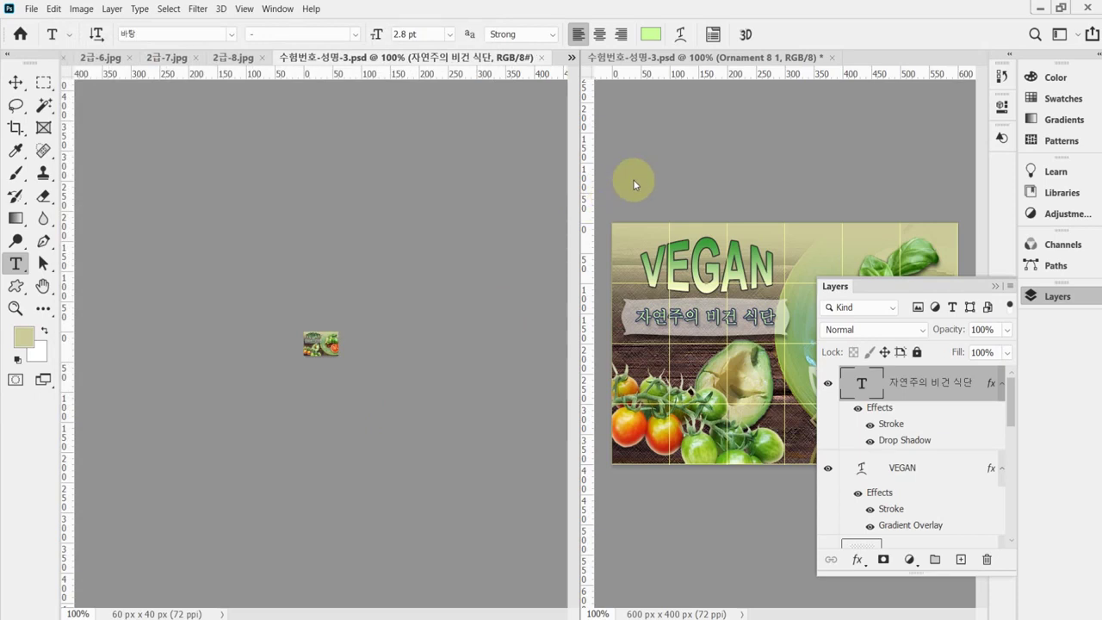
Switch to Acrobat Reader and examine problem 4's file rules, image and text effects, and the SEA FOOD output example
{"action": "key", "text": "alt+Tab"}
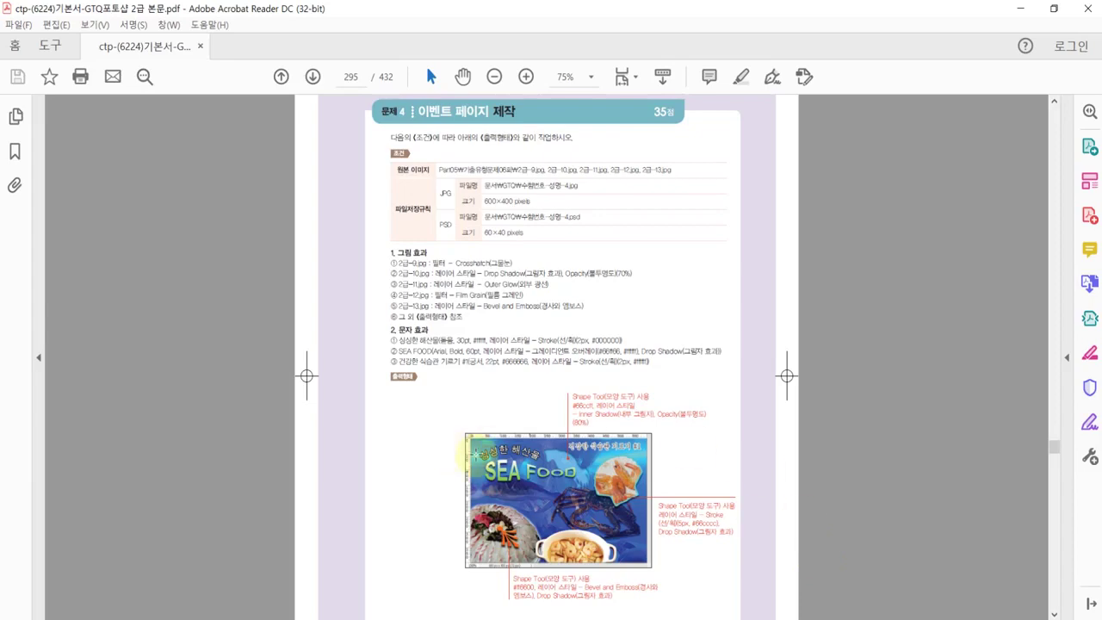
{"action": "scroll", "coordinate": [551, 249], "scroll_direction": "up", "scroll_amount": 2}
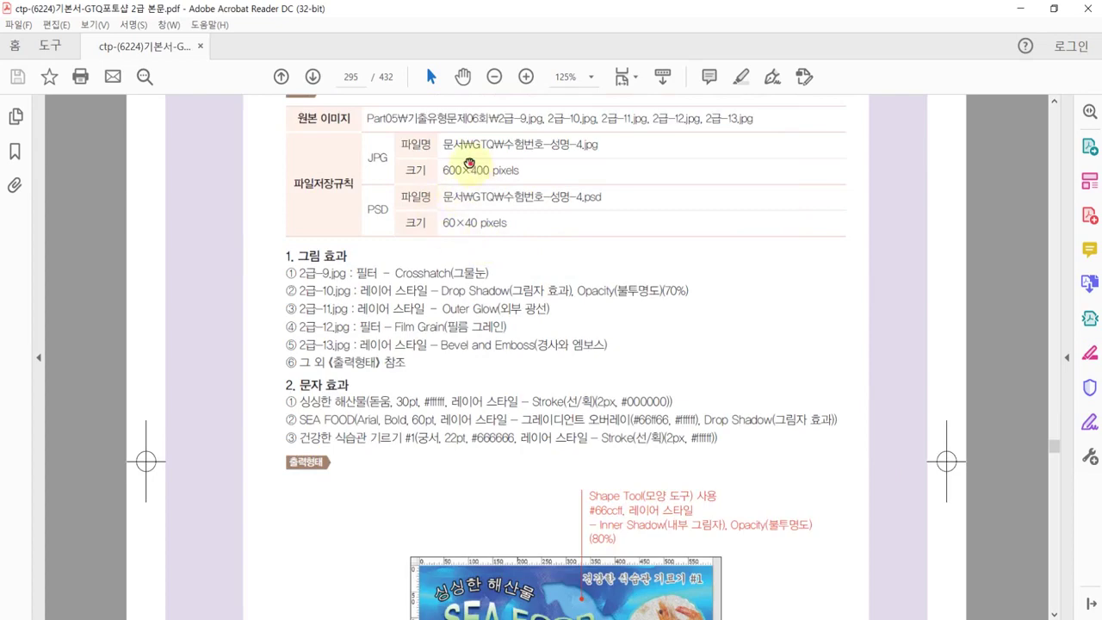
{"action": "scroll", "coordinate": [437, 207], "scroll_direction": "up", "scroll_amount": 1}
{"action": "scroll", "coordinate": [646, 327], "scroll_direction": "up", "scroll_amount": 1}
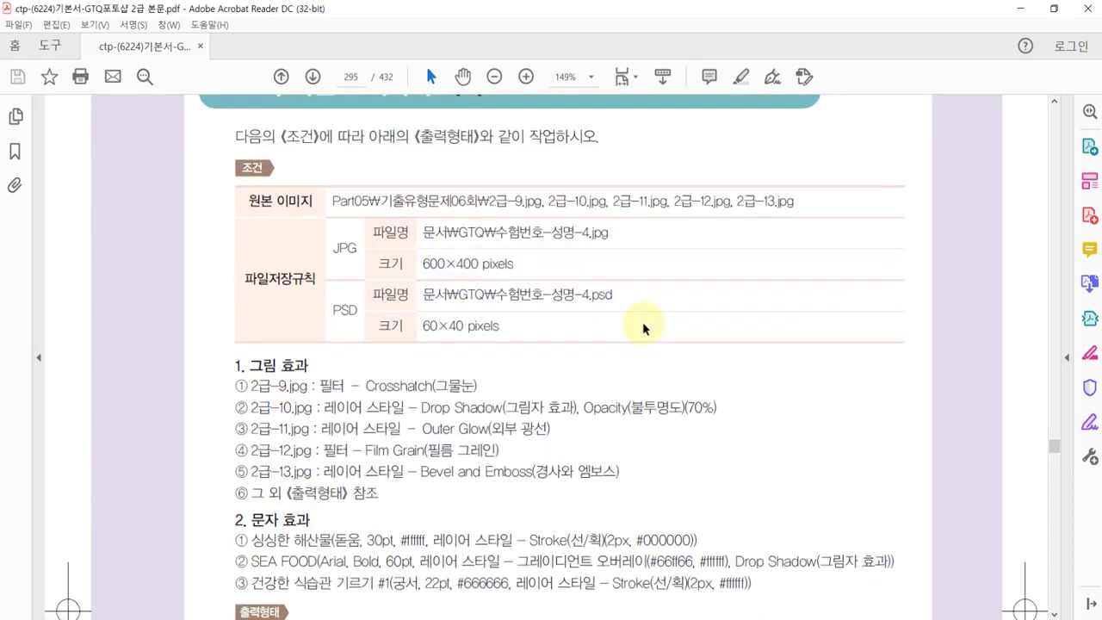
{"action": "scroll", "coordinate": [645, 334], "scroll_direction": "down", "scroll_amount": 1}
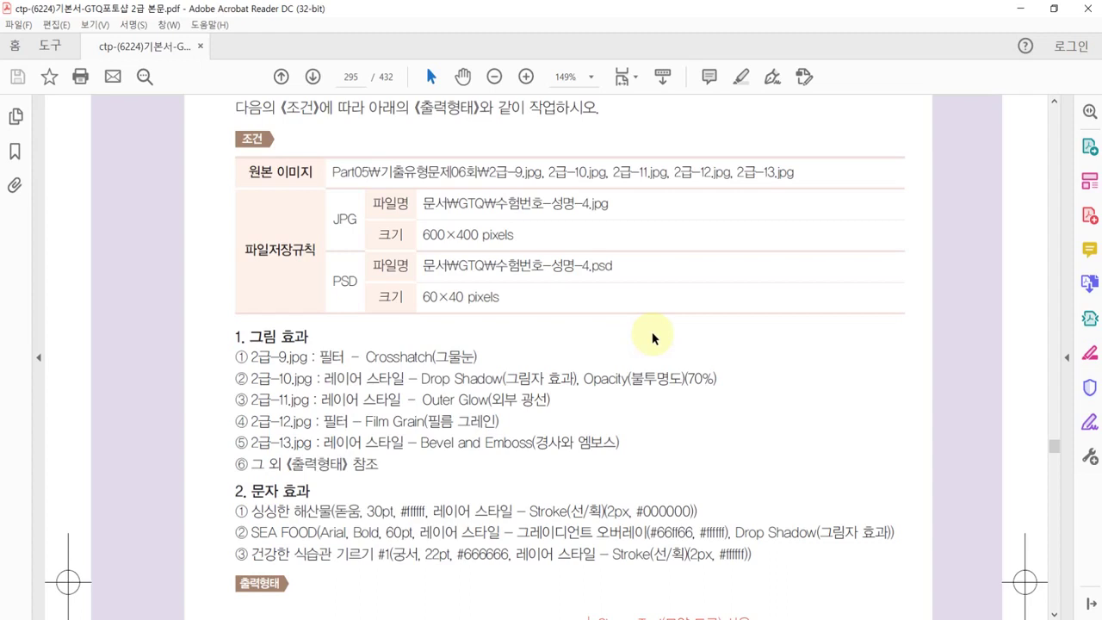
{"action": "scroll", "coordinate": [839, 439], "scroll_direction": "down", "scroll_amount": 5}
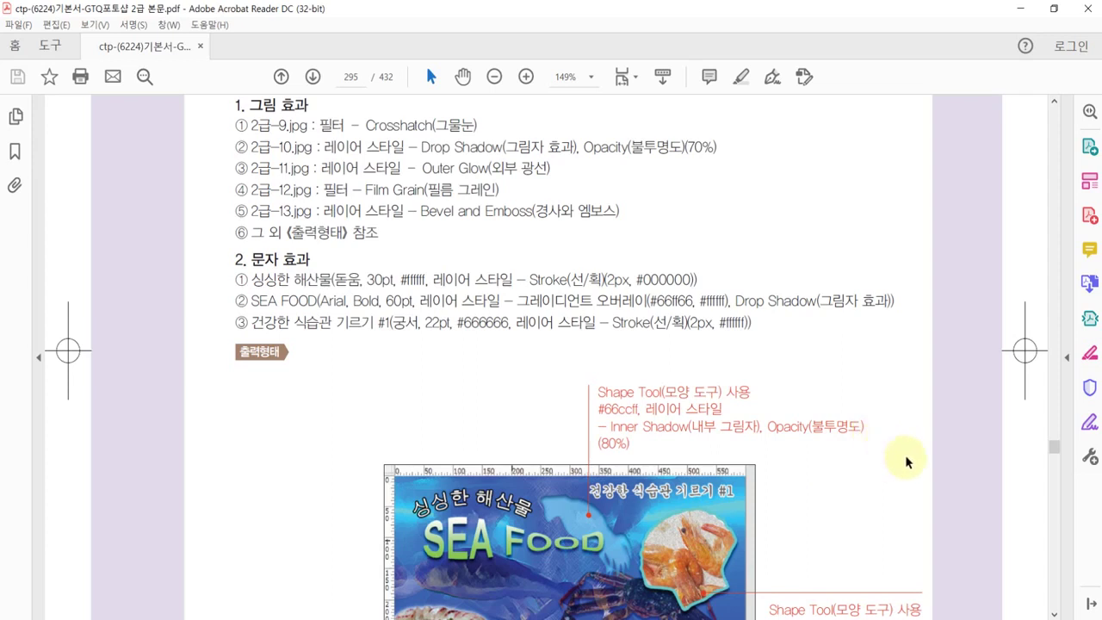
{"action": "scroll", "coordinate": [905, 462], "scroll_direction": "down", "scroll_amount": 5}
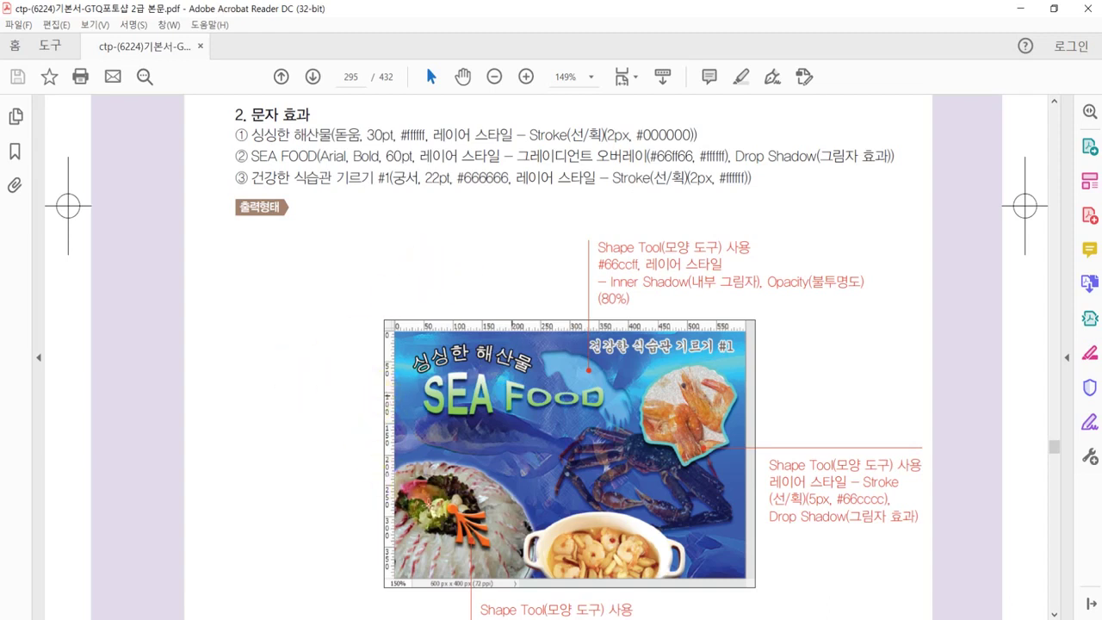
Switch to Photoshop, create a white 600 by 400 pixel RGB 8-bit document at 72 pixels/inch, and display its grid
{"action": "key", "text": "alt+Tab"}
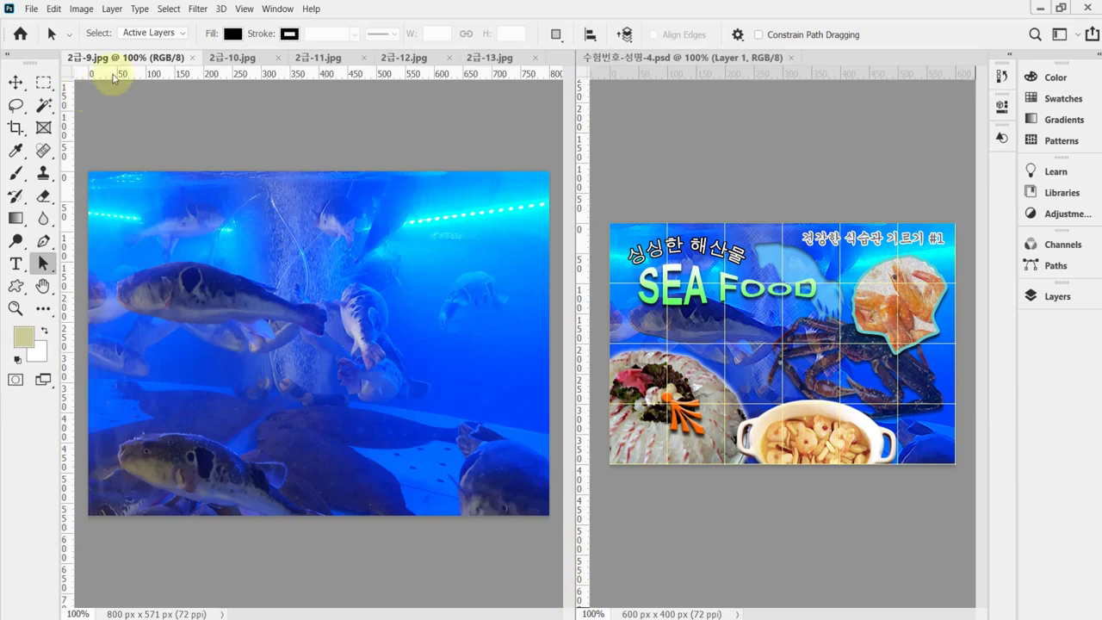
{"action": "key", "text": "ctrl+n"}
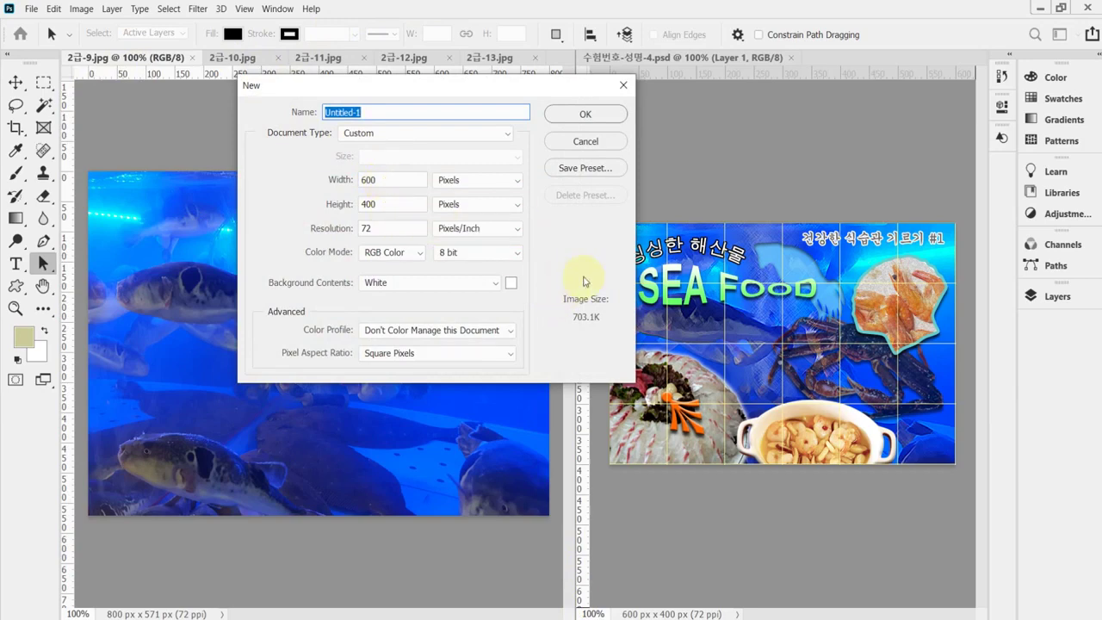
{"action": "key", "text": "Tab"}
{"action": "key", "text": "Tab"}
{"action": "key", "text": "Tab"}
{"action": "key", "text": "Tab"}
{"action": "key", "text": "Tab"}
{"action": "key", "text": "Tab"}
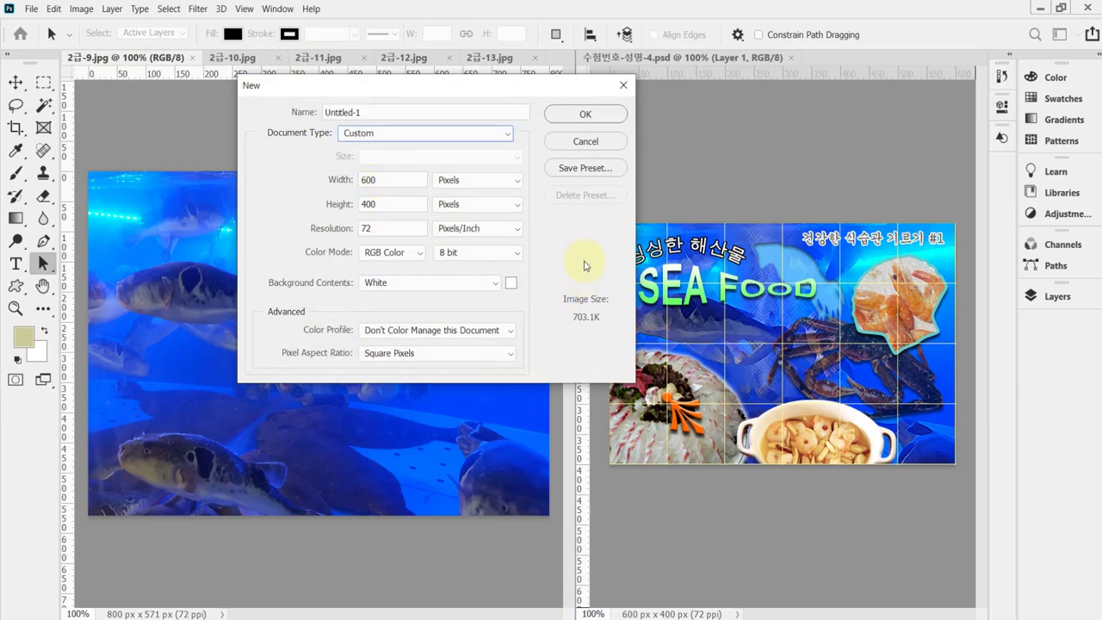
{"action": "key", "text": "Tab"}
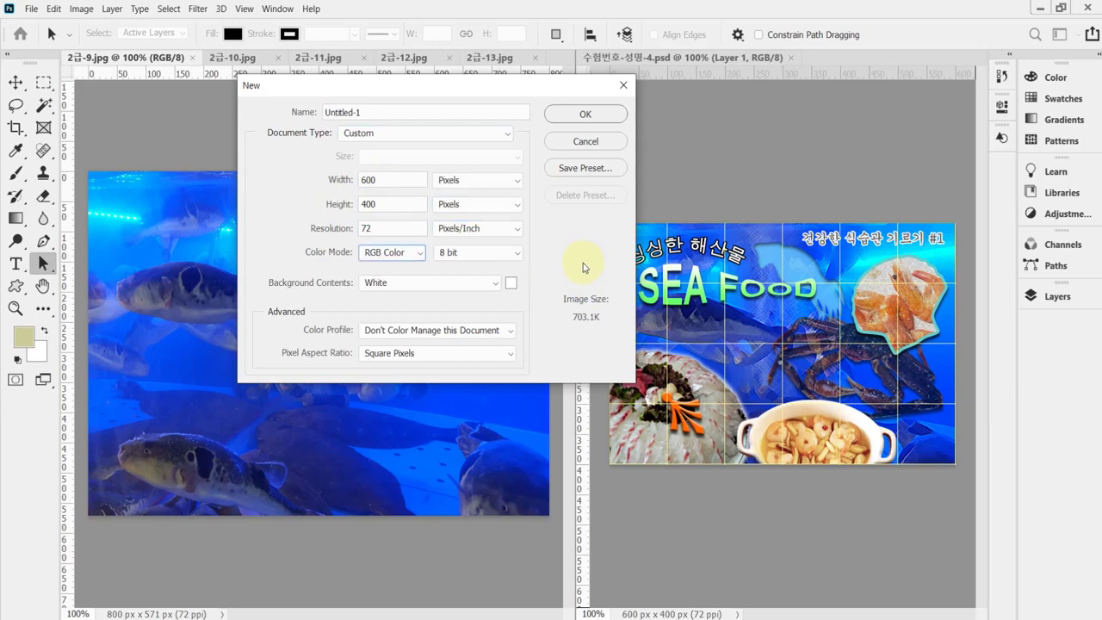
{"action": "key", "text": "Tab"}
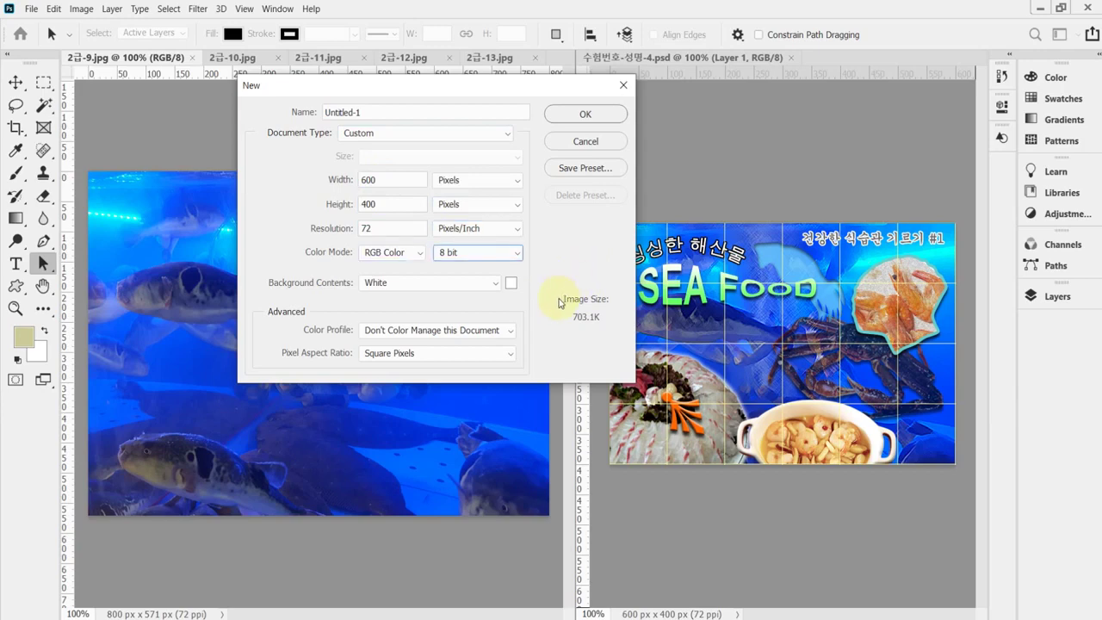
{"action": "key", "text": "Return"}
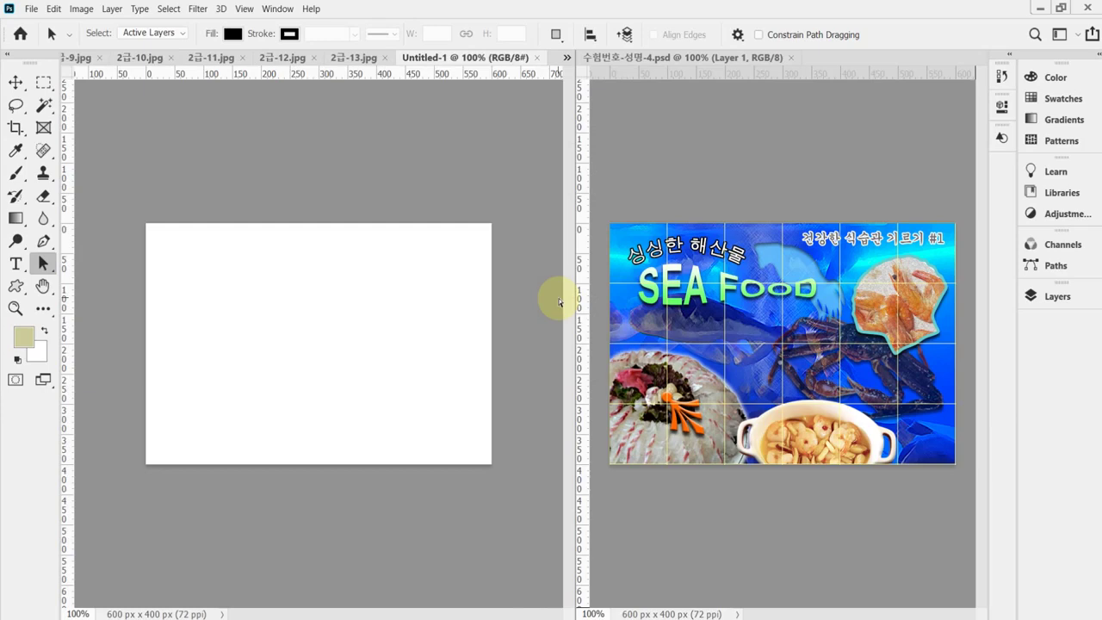
{"action": "key", "text": "ctrl+apostrophe"}
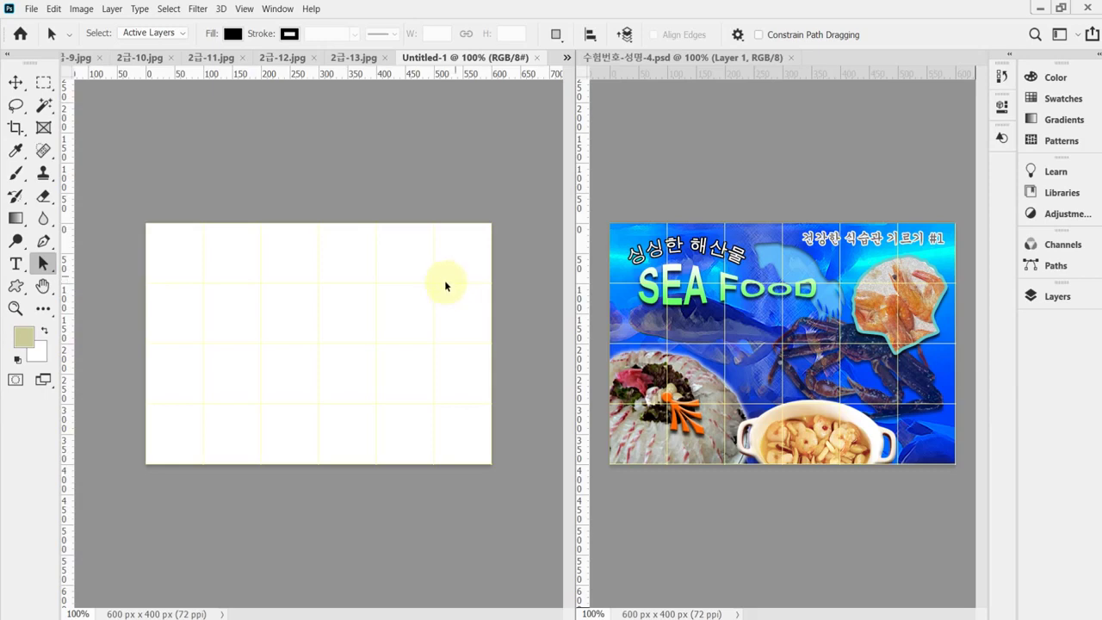
Copy the entire 2급-9.jpg fish image into the new blank document
{"action": "left_click", "coordinate": [78, 56]}
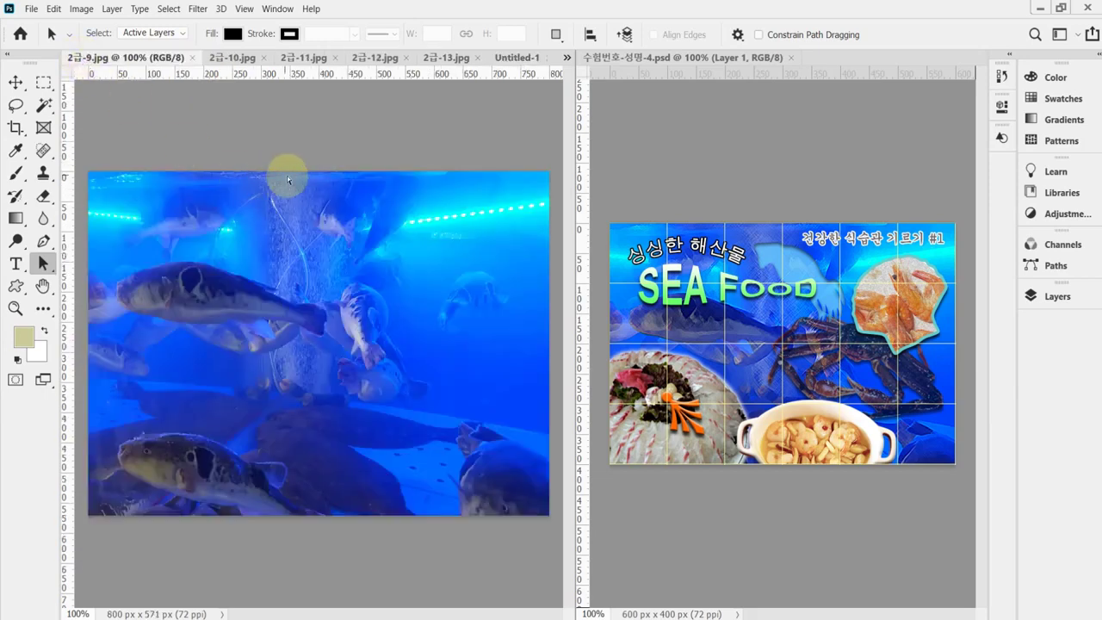
{"action": "key", "text": "ctrl+a"}
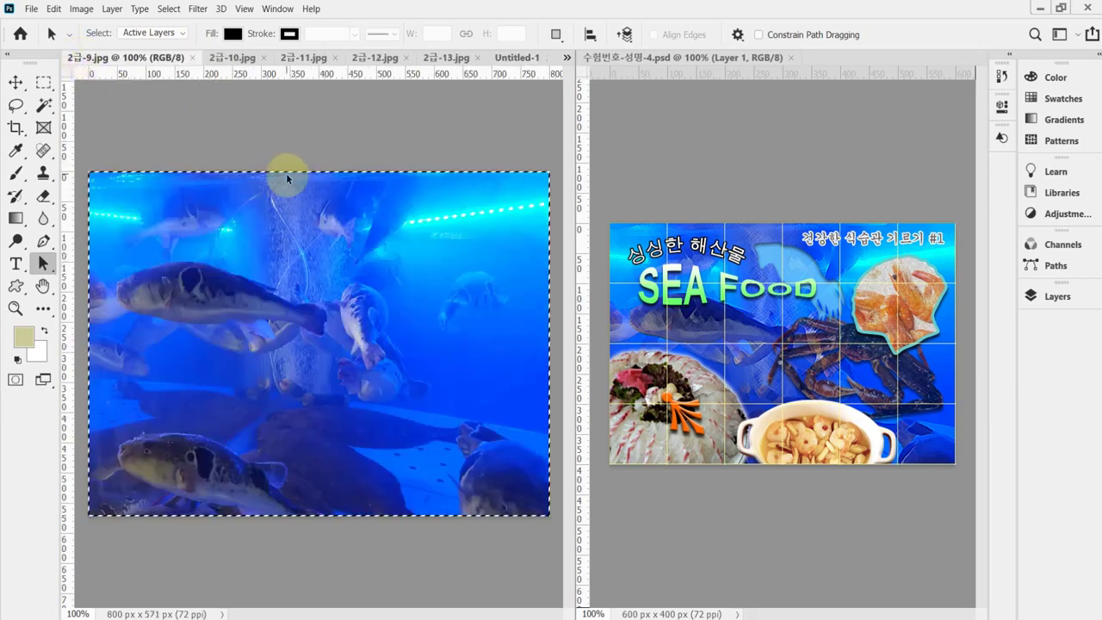
{"action": "left_click", "coordinate": [513, 59]}
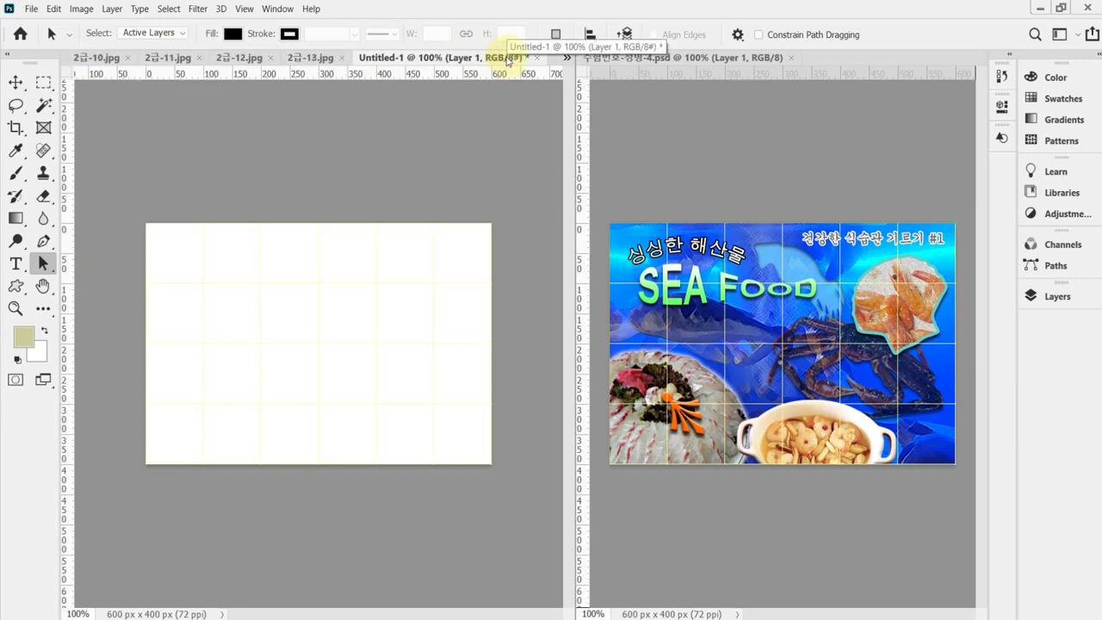
{"action": "key", "text": "ctrl+v"}
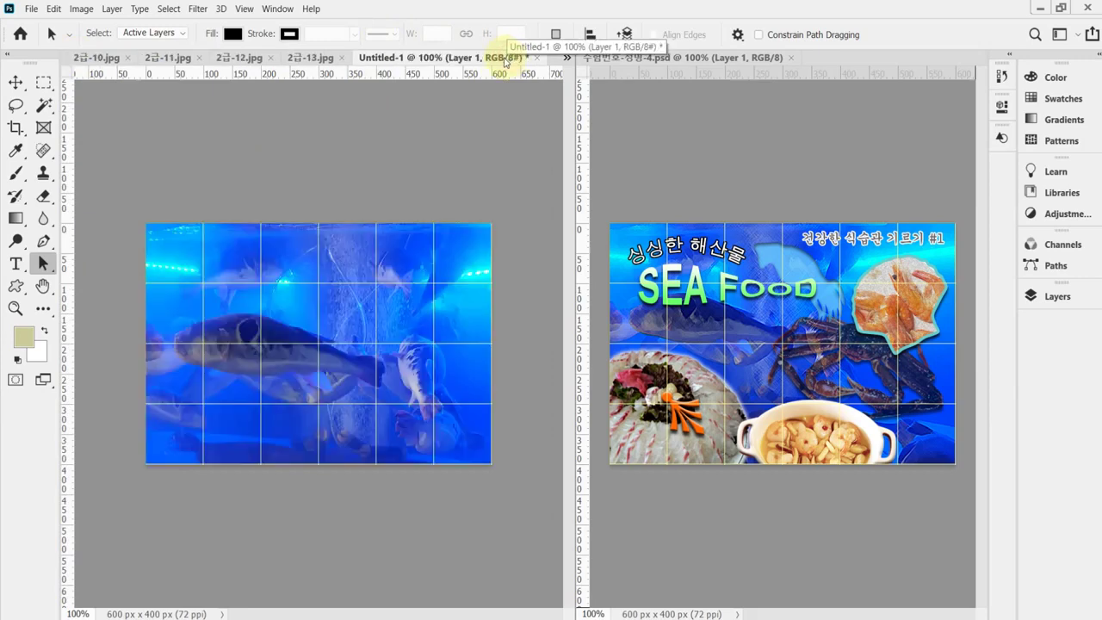
Scale the pasted fish image proportionally to 84% and position its center at about X 316 px, Y 220 px
{"action": "key", "text": "ctrl+t"}
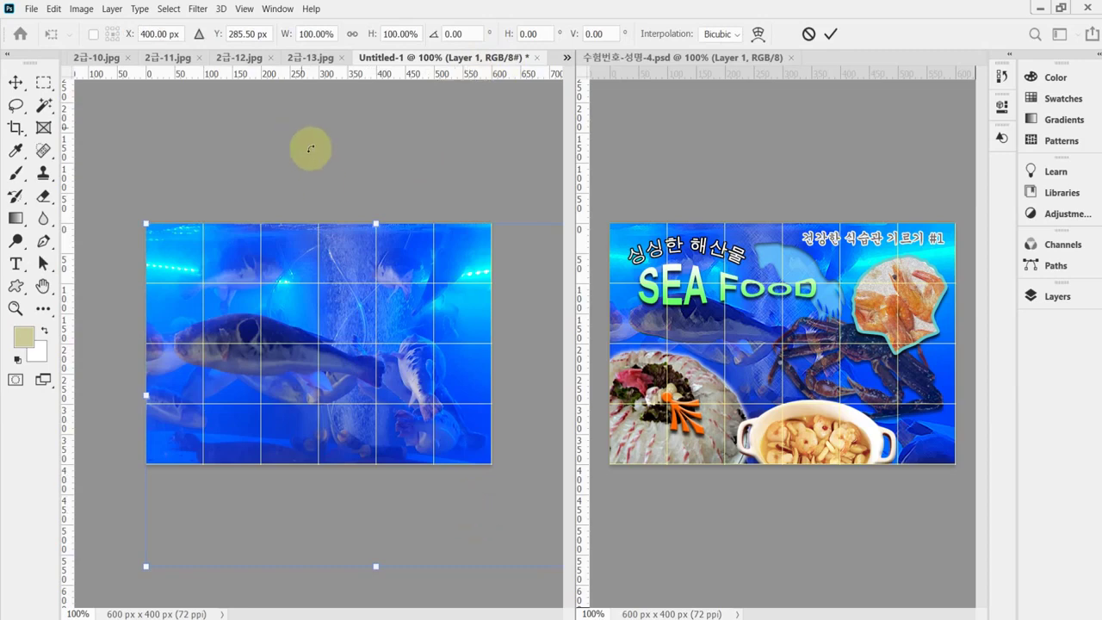
{"action": "left_click", "coordinate": [352, 34]}
{"action": "left_click_drag", "start_coordinate": [290, 39], "coordinate": [277, 39]}
{"action": "left_click_drag", "start_coordinate": [437, 309], "coordinate": [380, 260]}
{"action": "left_click_drag", "start_coordinate": [393, 315], "coordinate": [406, 322]}
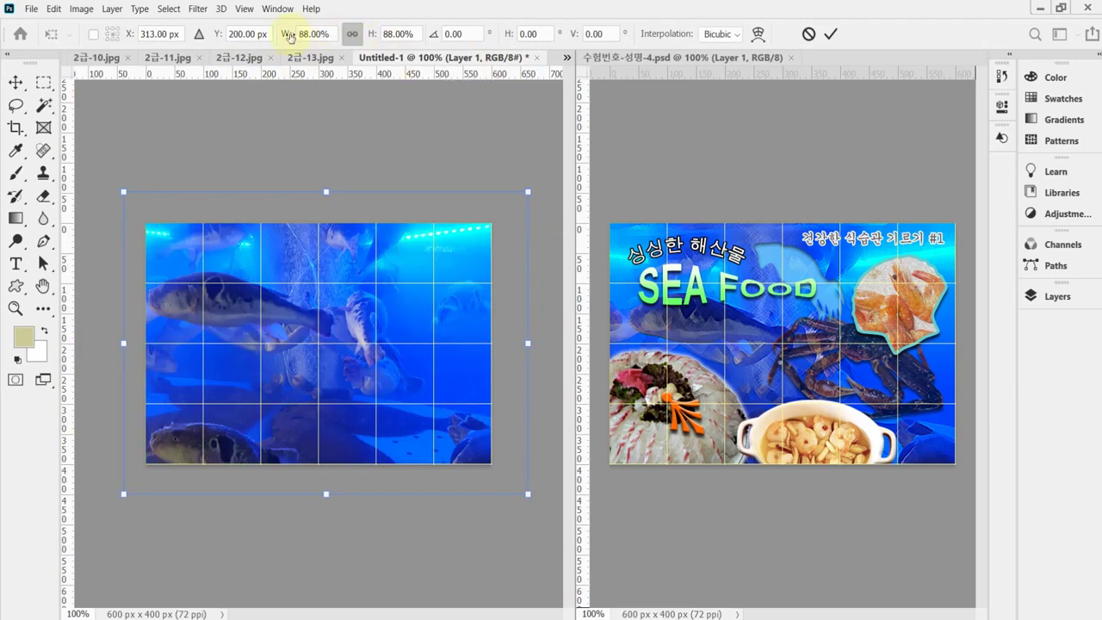
{"action": "left_click_drag", "start_coordinate": [290, 35], "coordinate": [286, 34]}
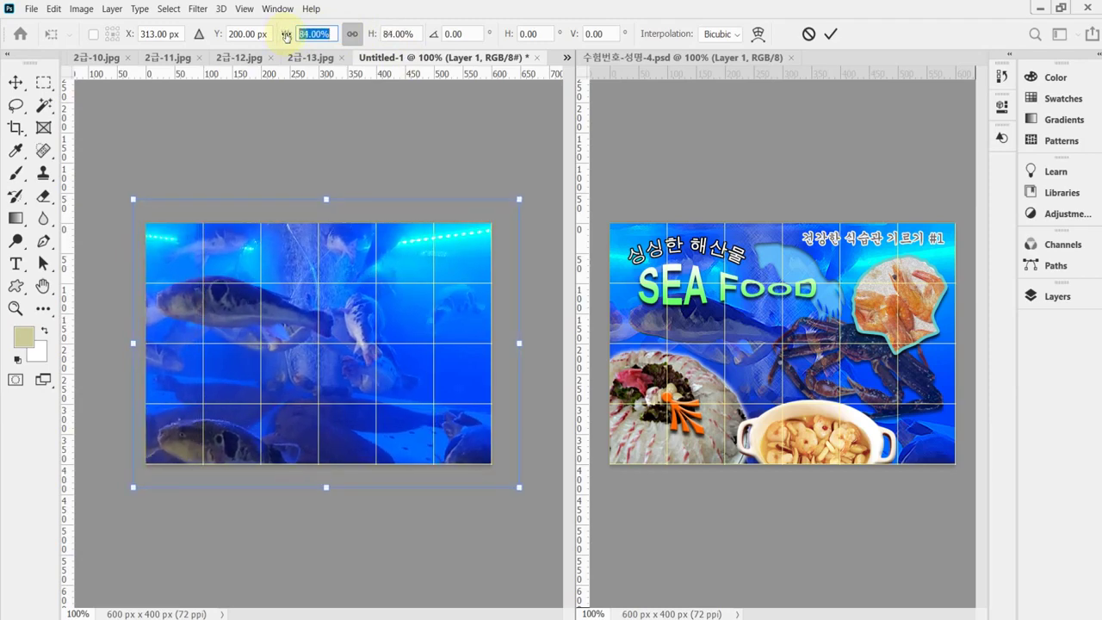
{"action": "left_click_drag", "start_coordinate": [427, 268], "coordinate": [430, 284]}
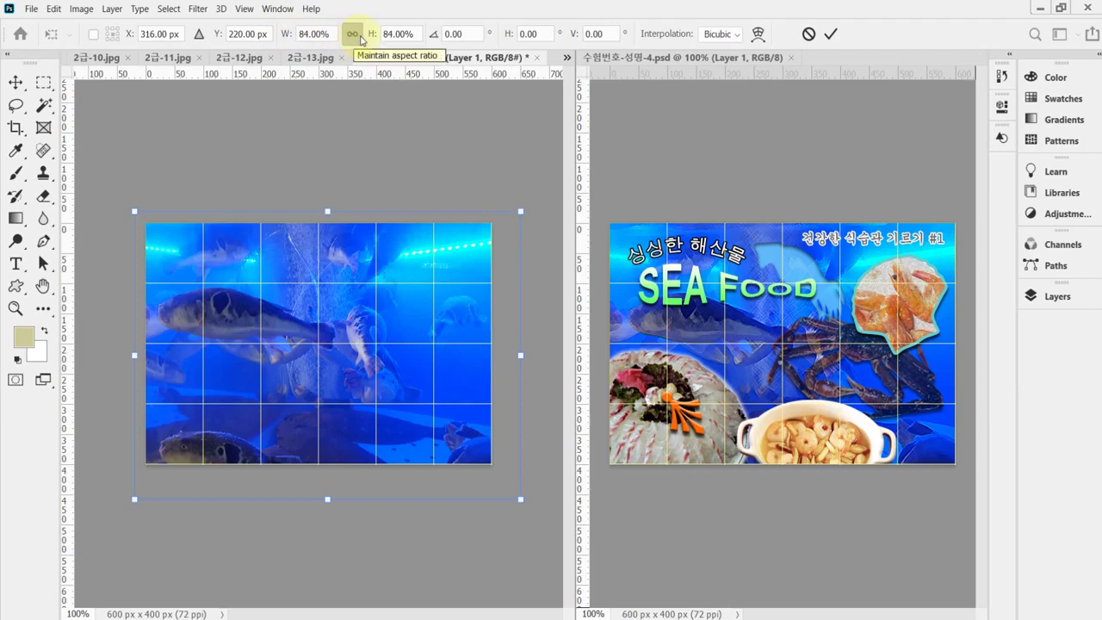
Fine-tune the fish background to match the sample, scaling it to about 82% with its center near X 317 px, Y 223 px
{"action": "left_click", "coordinate": [354, 35]}
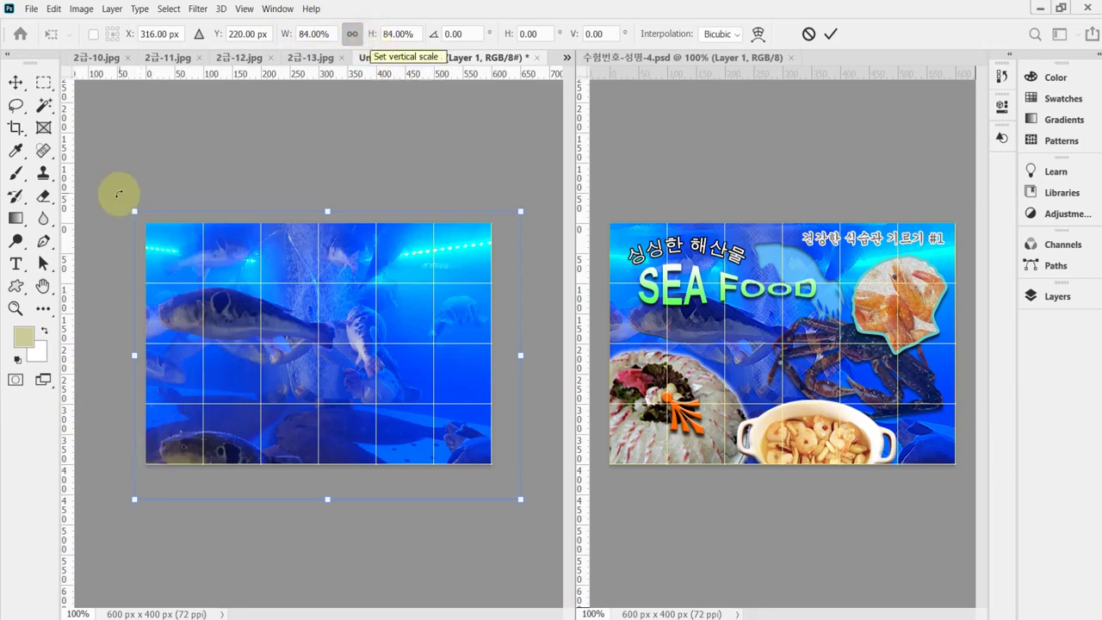
{"action": "left_click_drag", "start_coordinate": [131, 209], "coordinate": [141, 212]}
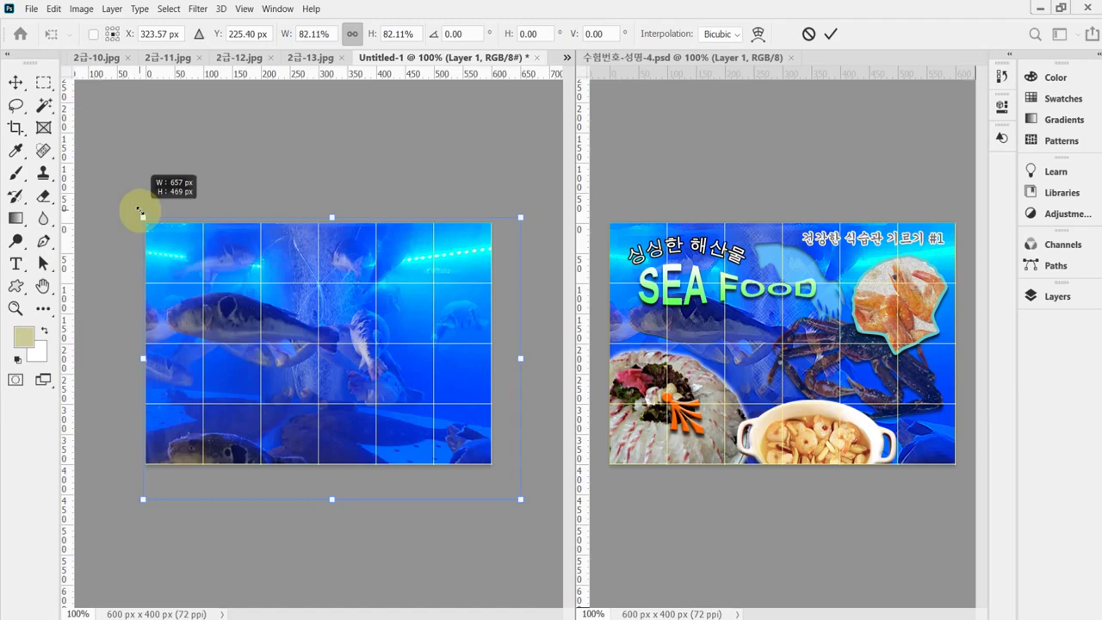
{"action": "left_click_drag", "start_coordinate": [141, 213], "coordinate": [137, 212]}
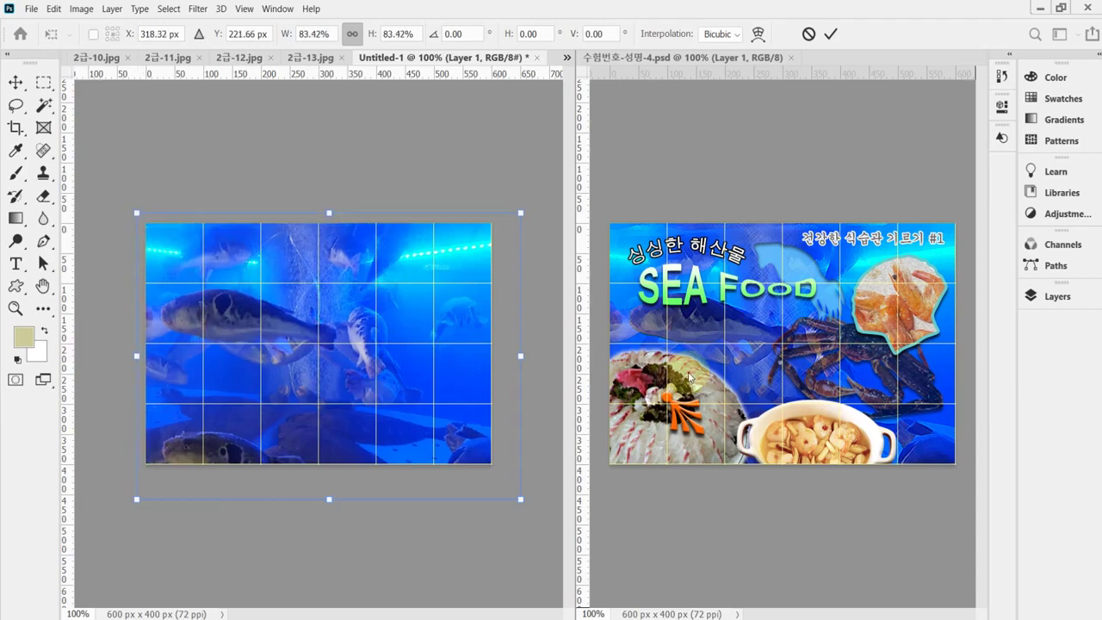
{"action": "key", "text": "Up"}
{"action": "key", "text": "Up"}
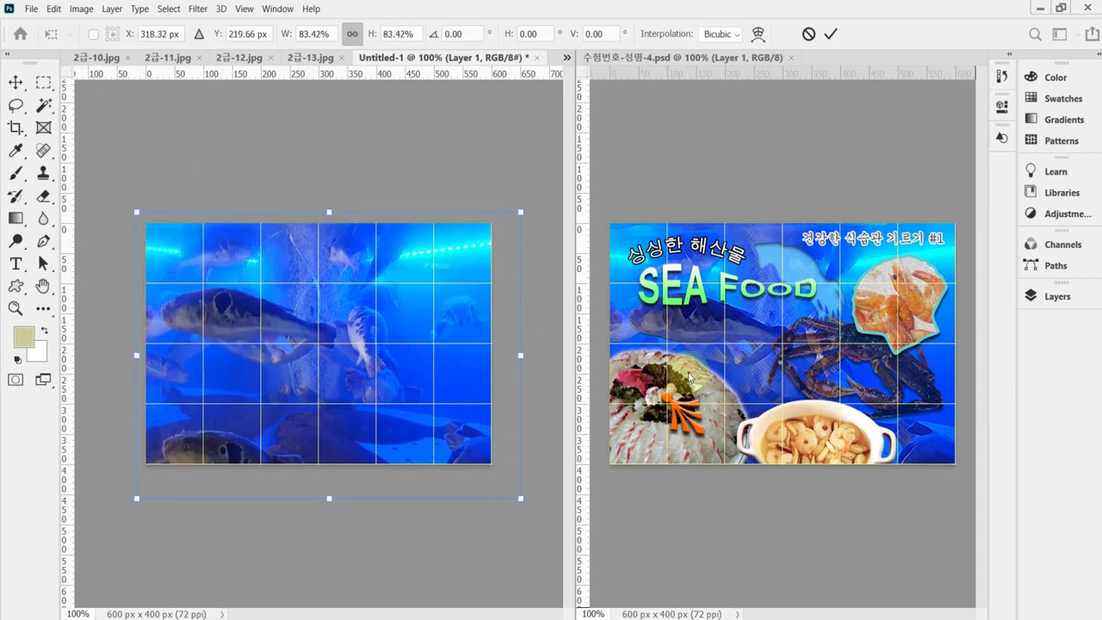
{"action": "key", "text": "Left"}
{"action": "key", "text": "Left"}
{"action": "key", "text": "Left"}
{"action": "key", "text": "Left"}
{"action": "key", "text": "Left"}
{"action": "key", "text": "Left"}
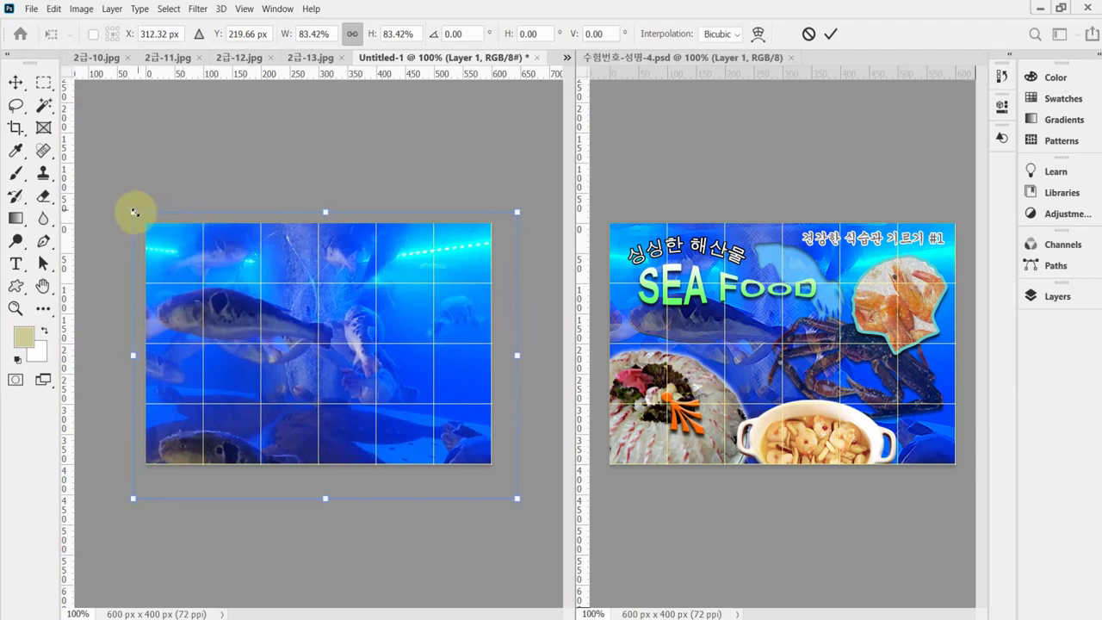
{"action": "left_click_drag", "start_coordinate": [133, 212], "coordinate": [138, 215]}
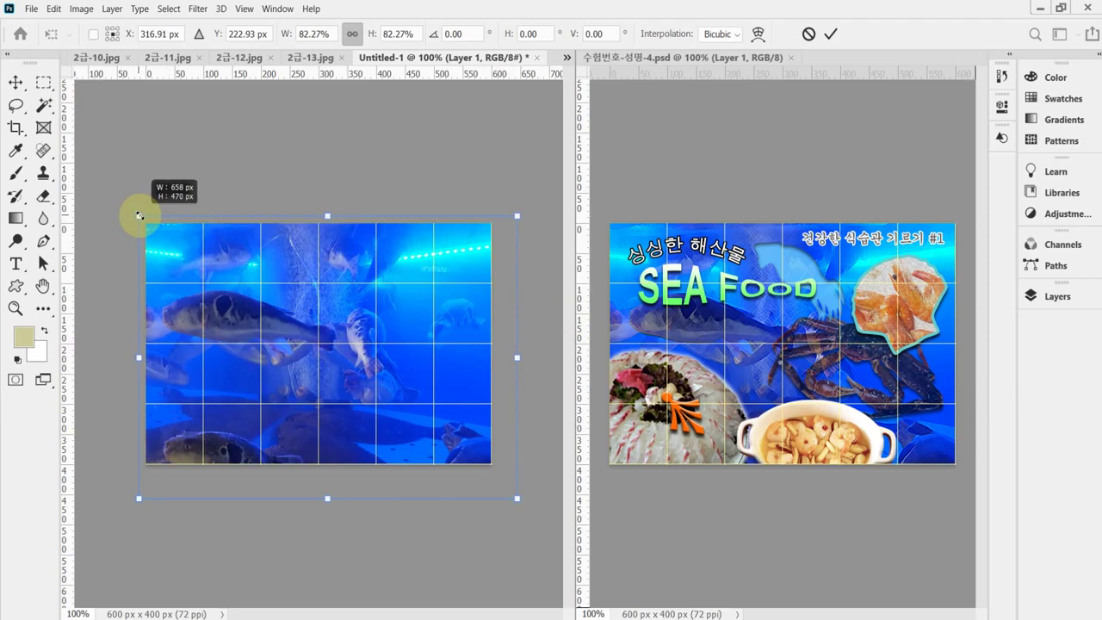
{"action": "key", "text": "Return"}
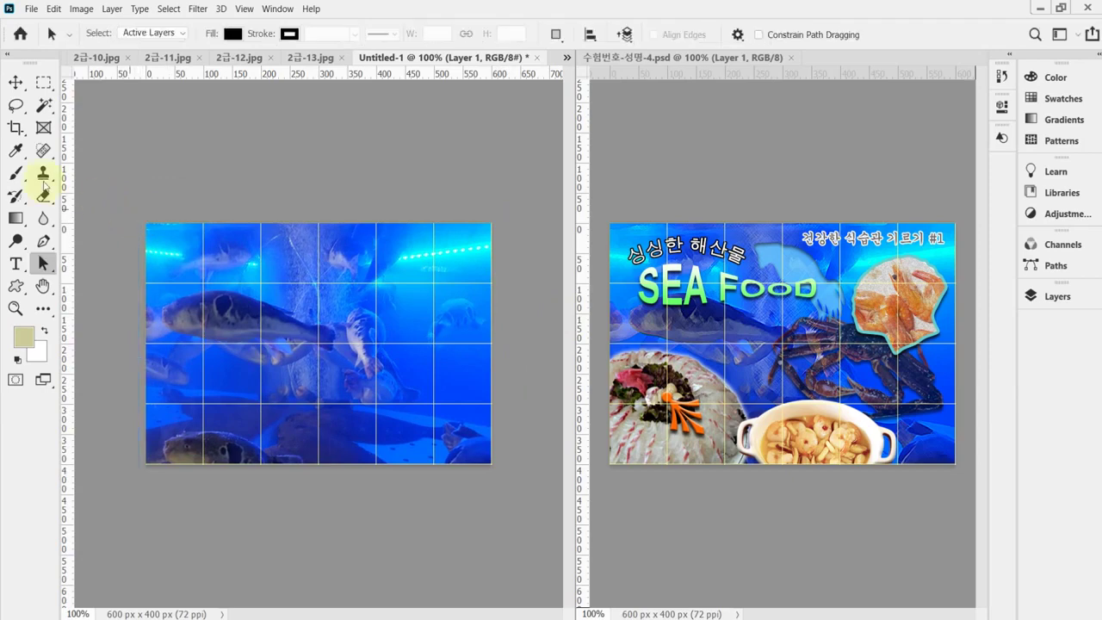
Save the document with layers as 수험번호-성명-4.psd in the 바탕 화면\임시파일 folder
{"action": "key", "text": "ctrl+shift+s"}
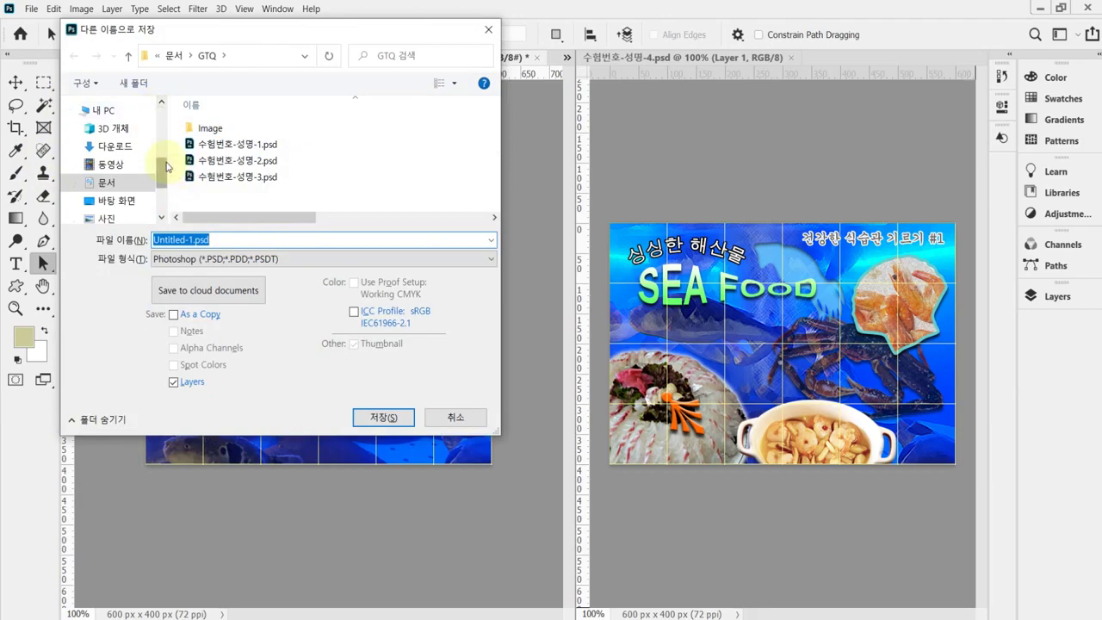
{"action": "left_click", "coordinate": [123, 199]}
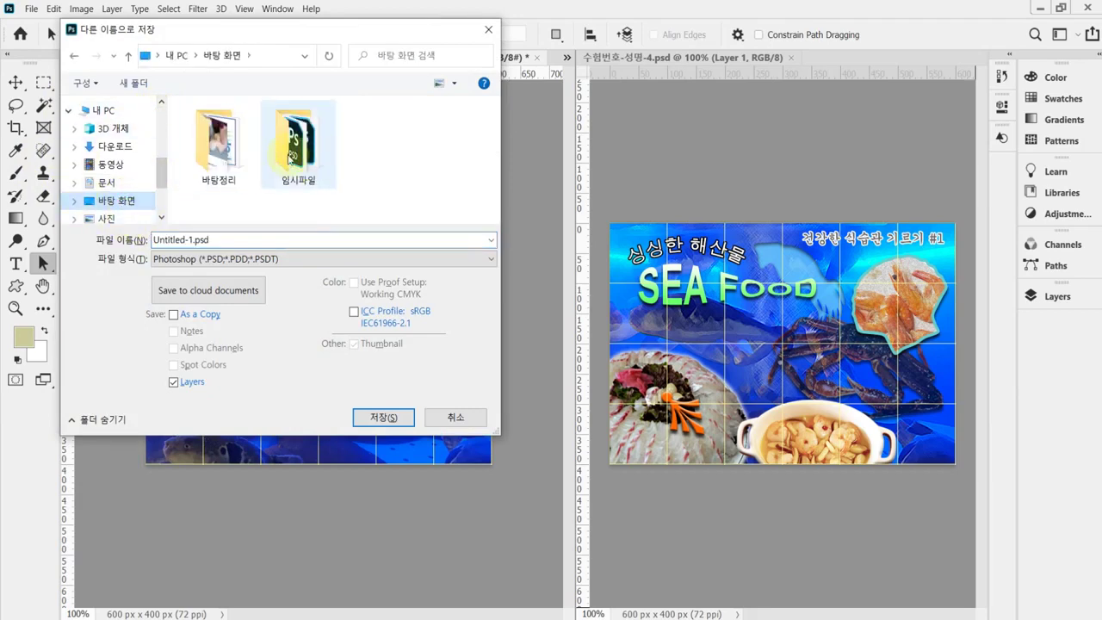
{"action": "double_click", "coordinate": [291, 145]}
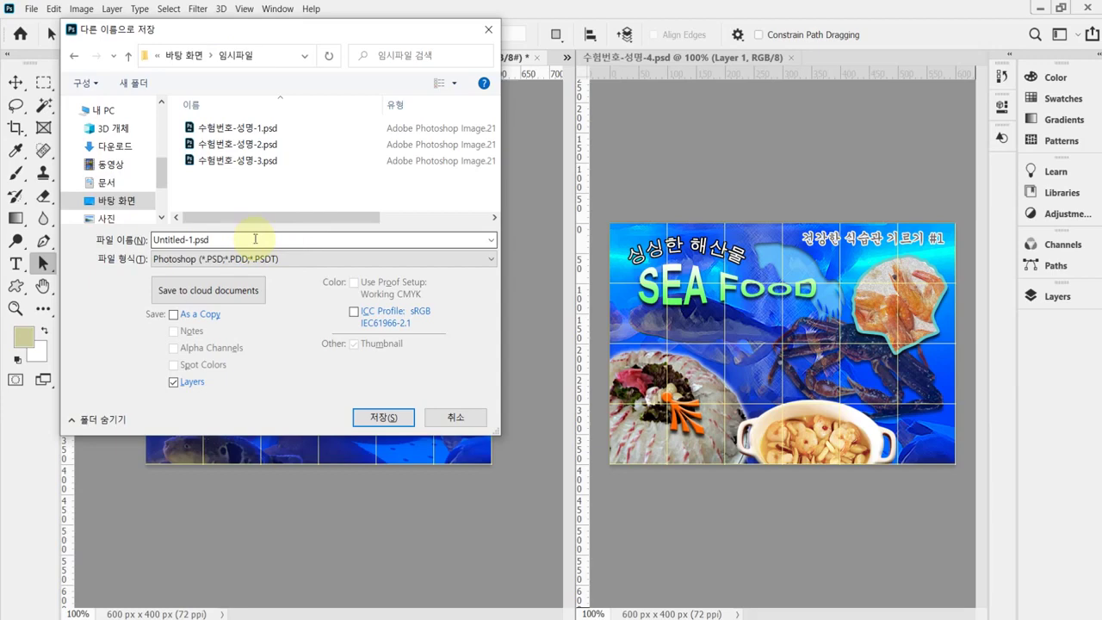
{"action": "left_click", "coordinate": [217, 160]}
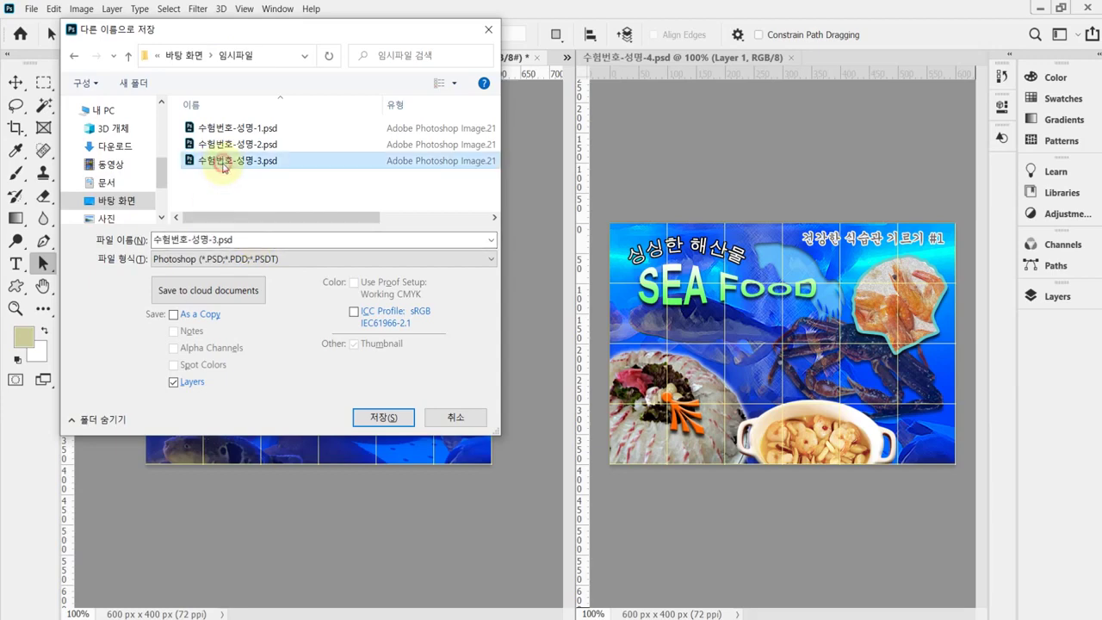
{"action": "left_click", "coordinate": [214, 240]}
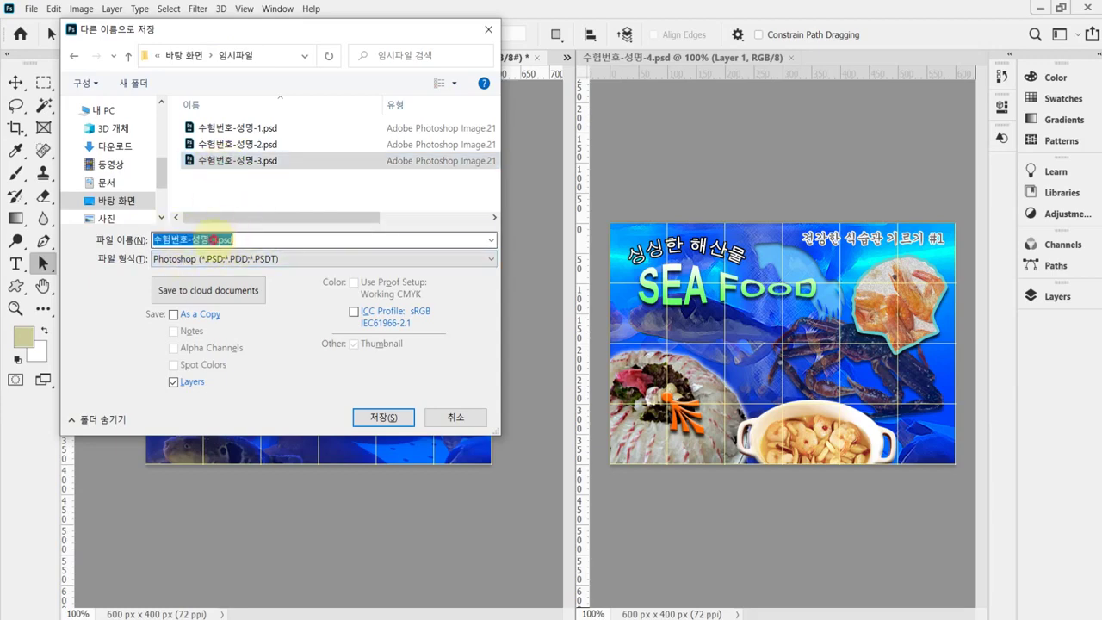
{"action": "left_click", "coordinate": [214, 241]}
{"action": "left_click_drag", "start_coordinate": [214, 240], "coordinate": [270, 243]}
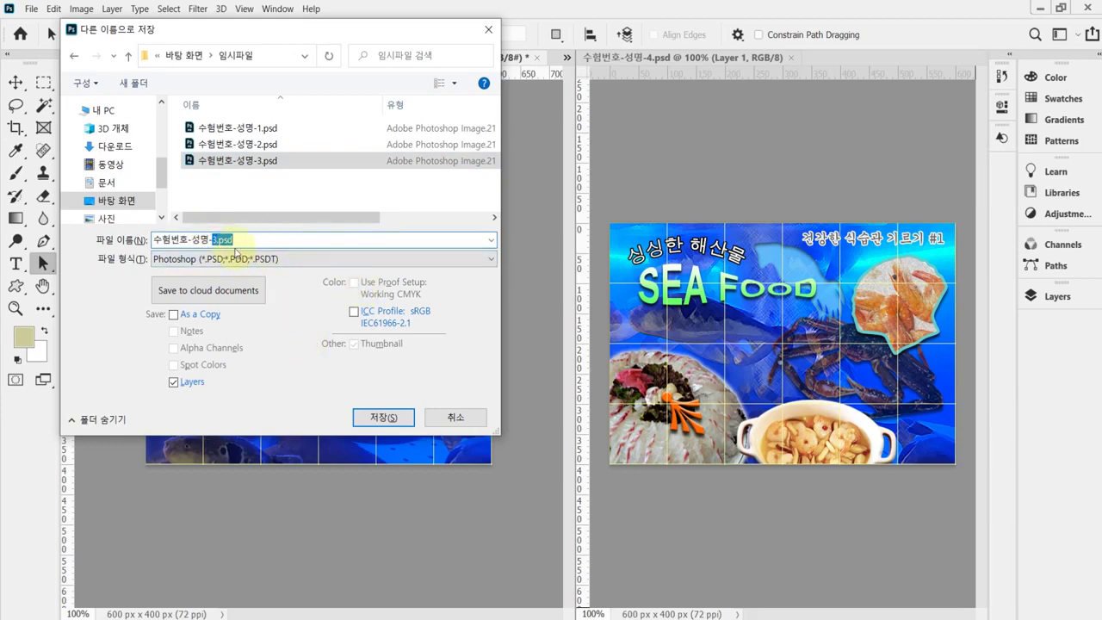
{"action": "type", "text": "4"}
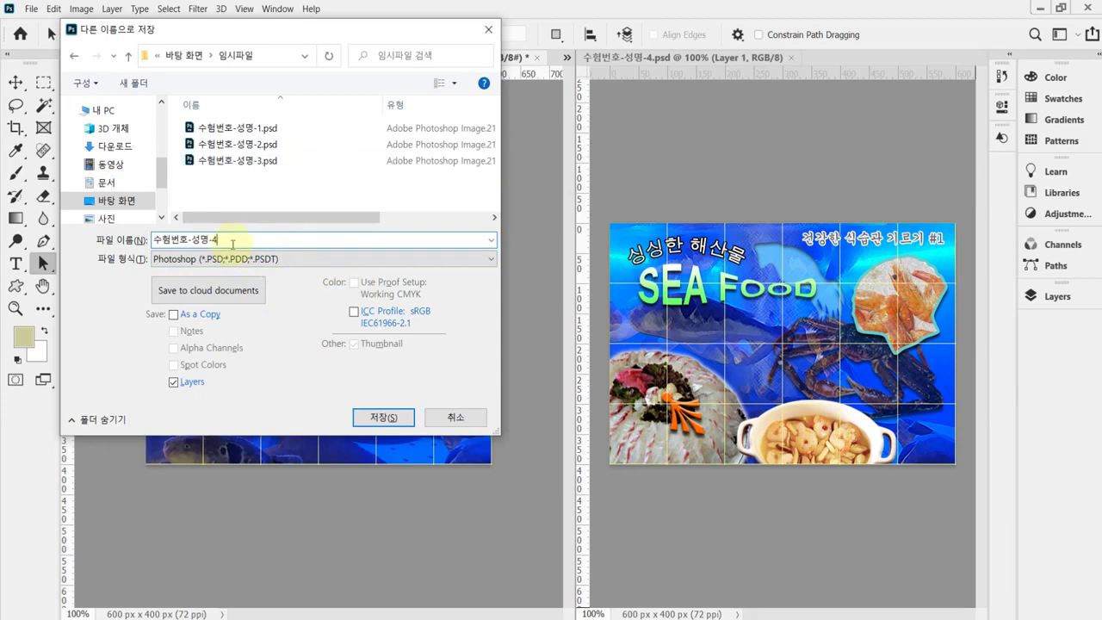
{"action": "left_click", "coordinate": [381, 417]}
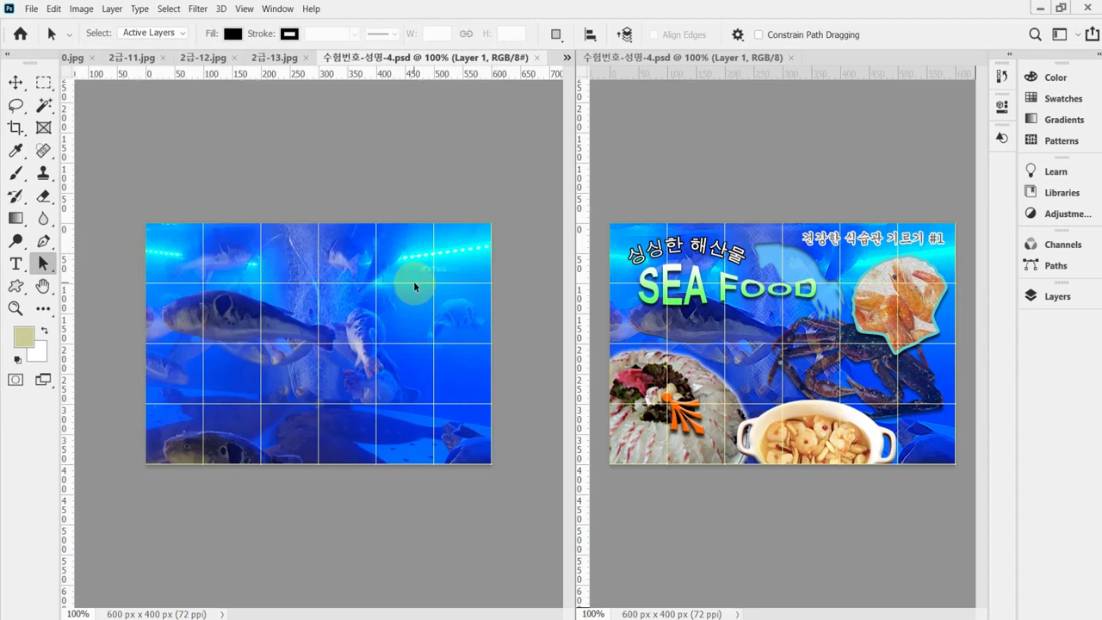
Apply the Crosshatch filter to the fish background with stroke length 9, sharpness 6 and strength 1, and save the file
{"action": "left_click", "coordinate": [197, 14]}
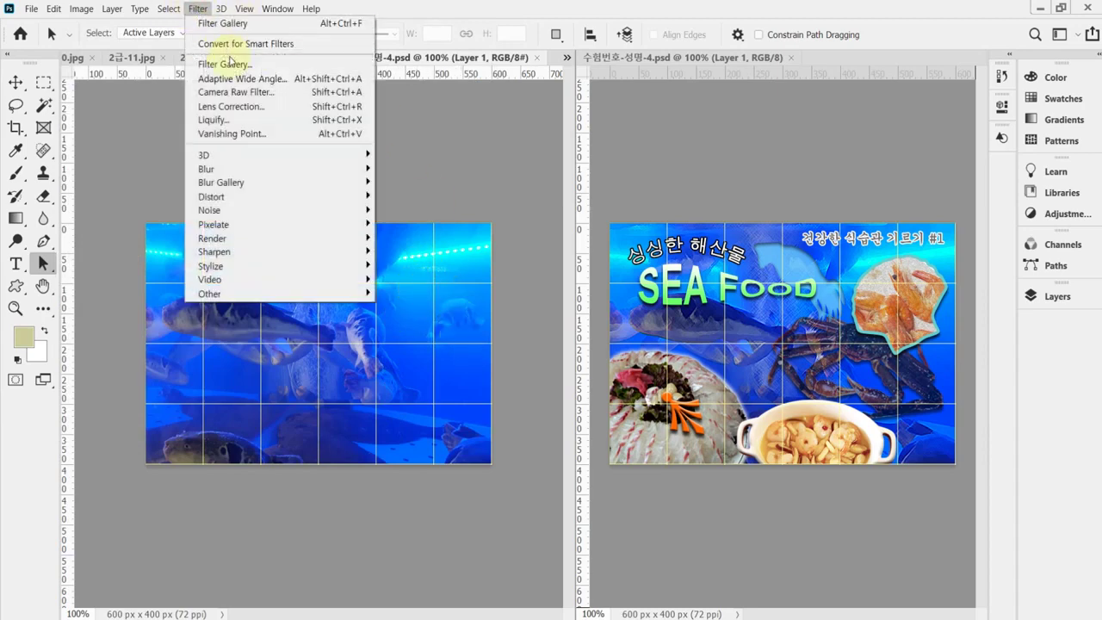
{"action": "key", "text": "Escape"}
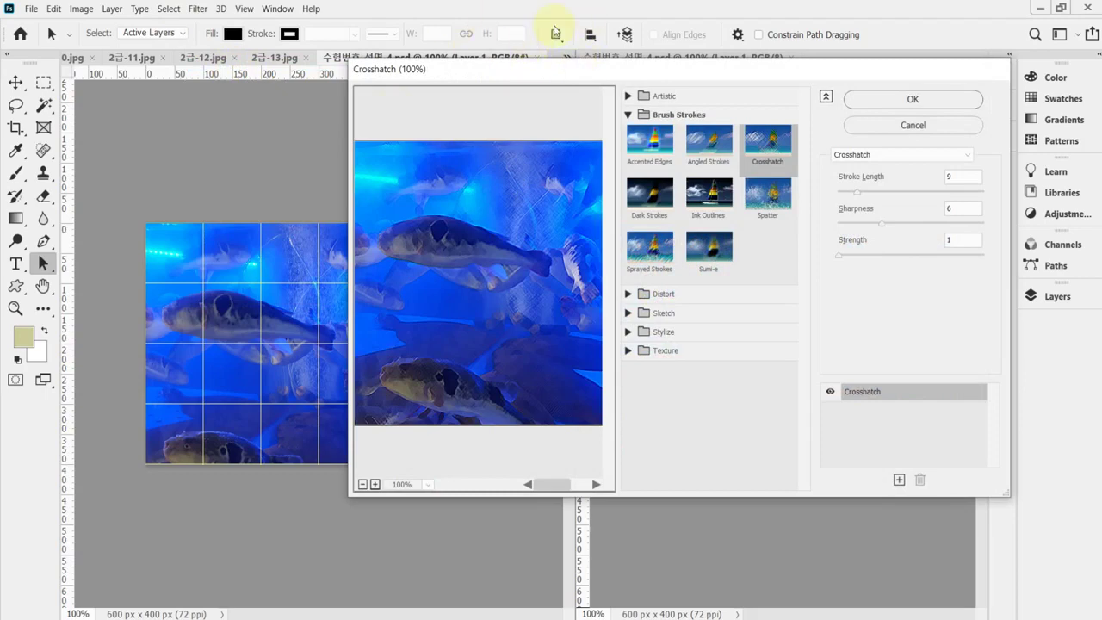
{"action": "left_click", "coordinate": [763, 152]}
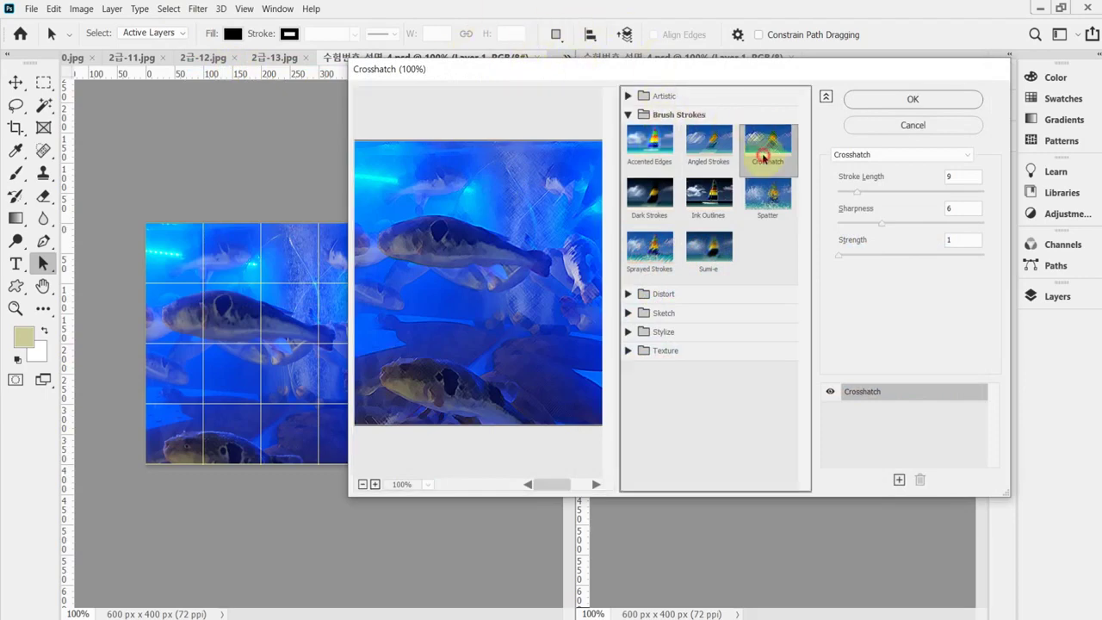
{"action": "left_click", "coordinate": [878, 99]}
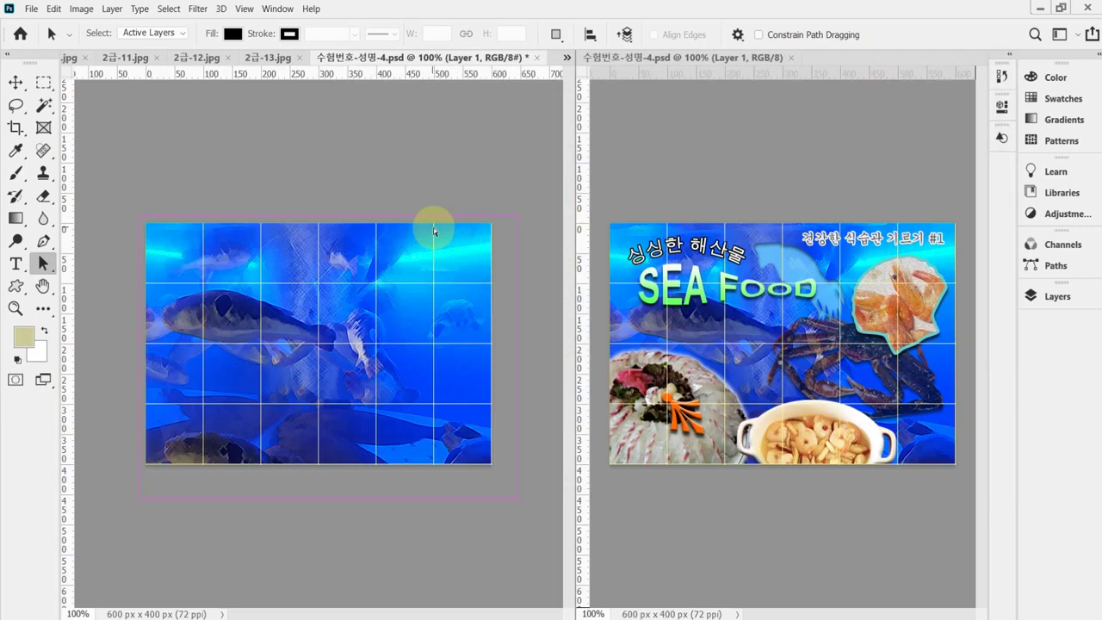
{"action": "key", "text": "ctrl+s"}
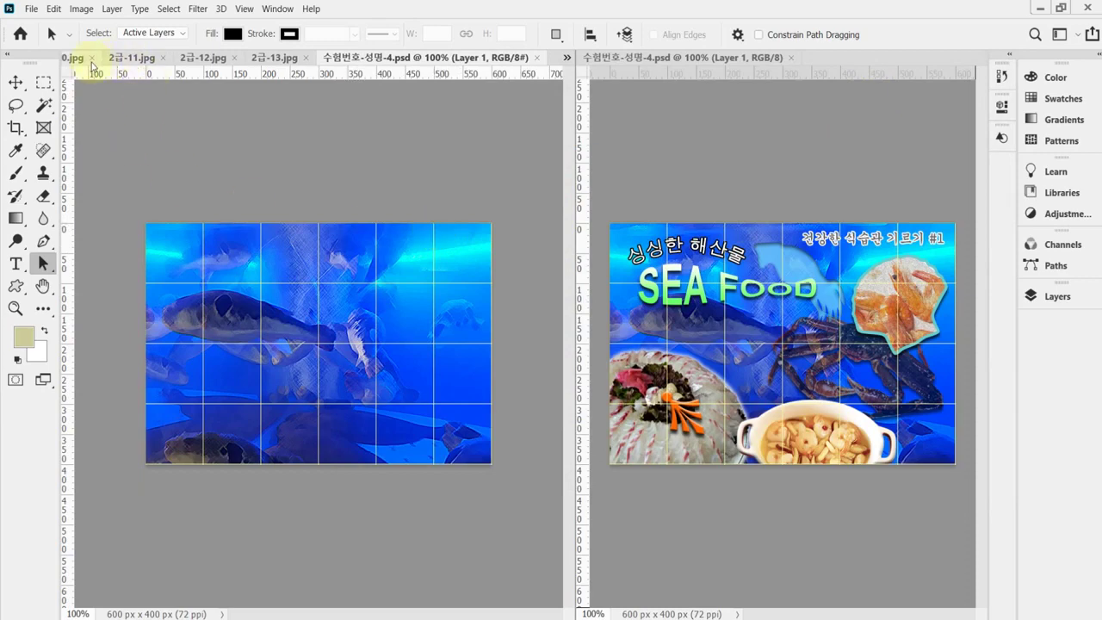
In the crab image 2급-10.jpg, clear the selection and reset all tools to their default settings with the Magic Wand active
{"action": "left_click", "coordinate": [74, 58]}
{"action": "key", "text": "ctrl+plus"}
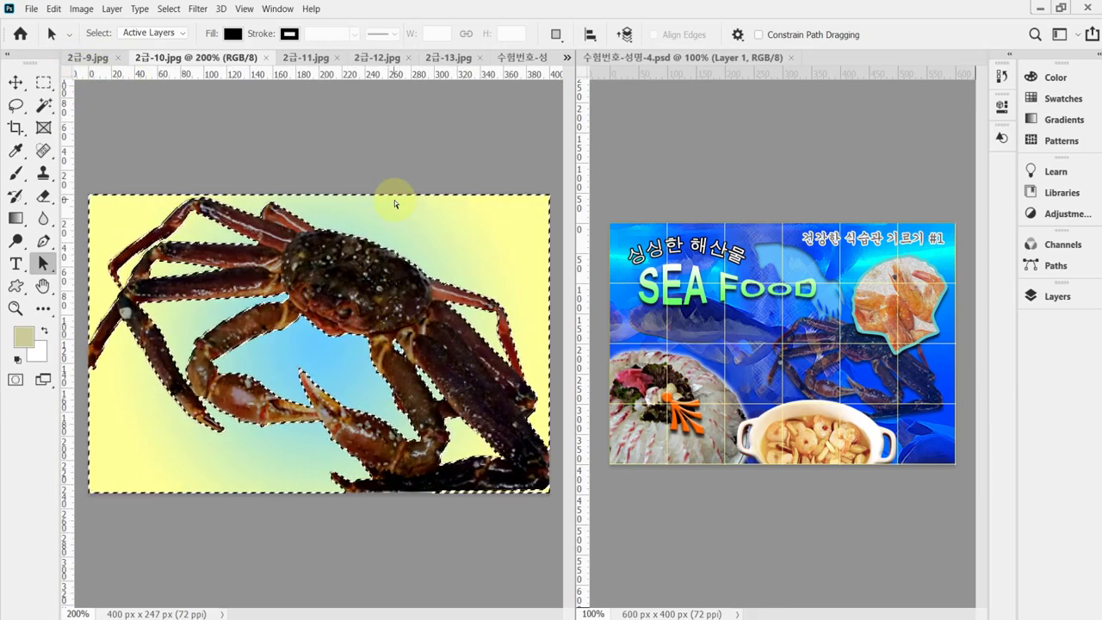
{"action": "key", "text": "ctrl+d"}
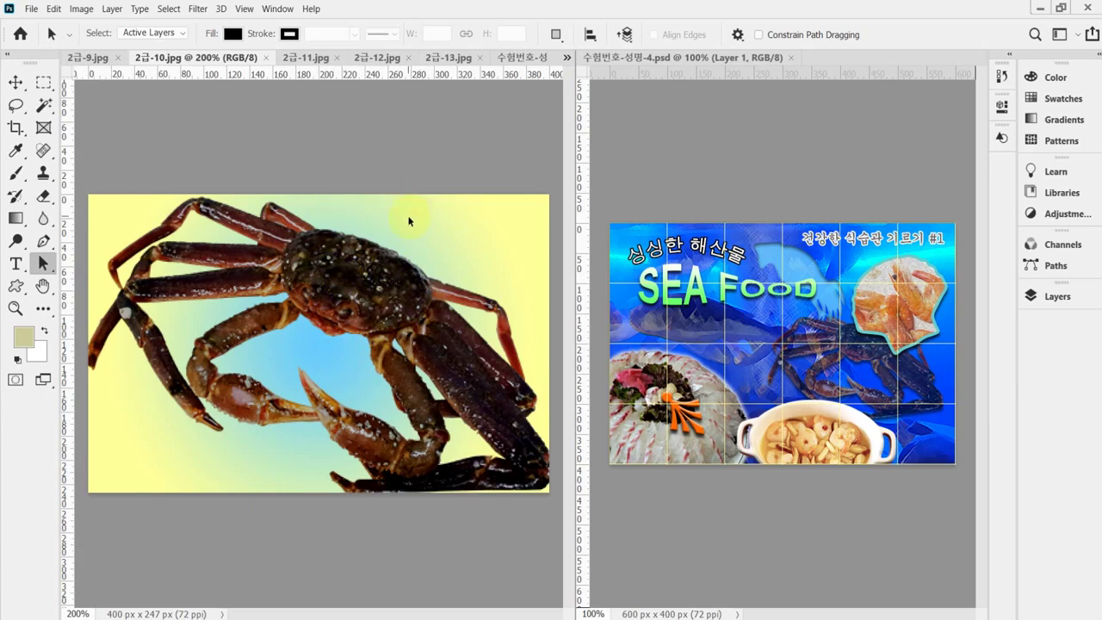
{"action": "left_click_drag", "start_coordinate": [49, 112], "coordinate": [98, 138]}
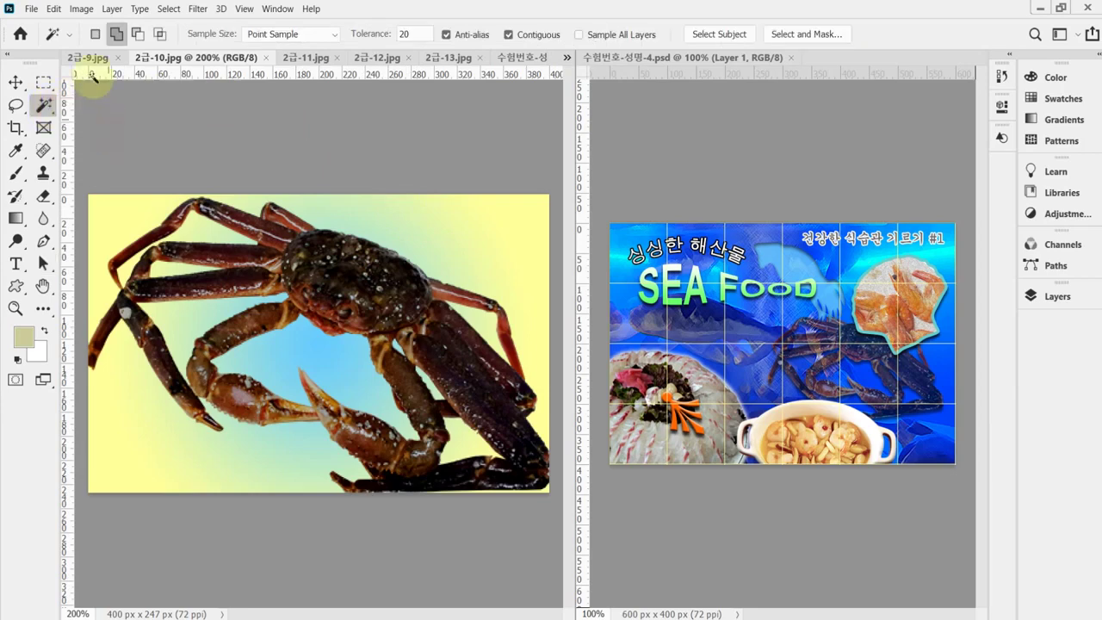
{"action": "right_click", "coordinate": [52, 33]}
{"action": "left_click", "coordinate": [98, 49]}
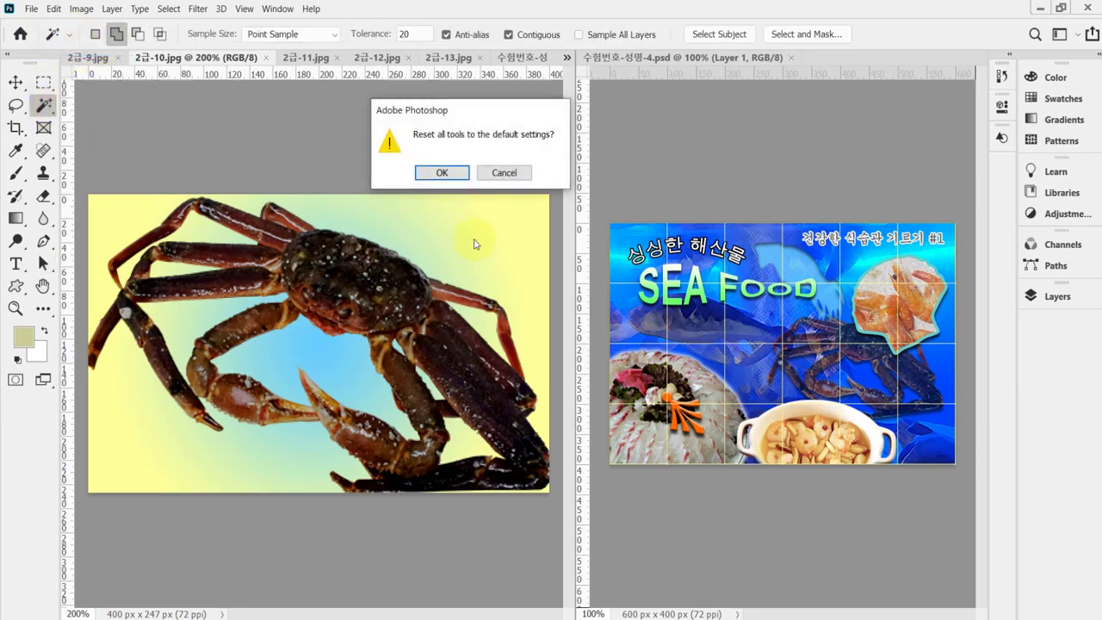
{"action": "left_click", "coordinate": [442, 172]}
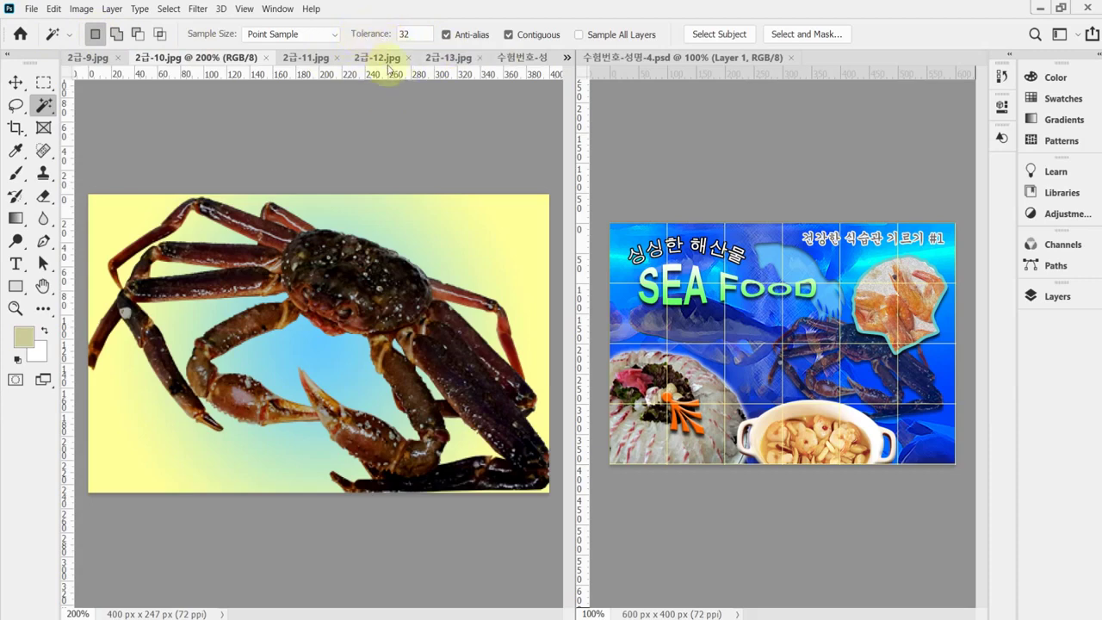
Select background above the crab with the Magic Wand, switching it to add to the selection with tolerance 35
{"action": "left_click", "coordinate": [413, 228]}
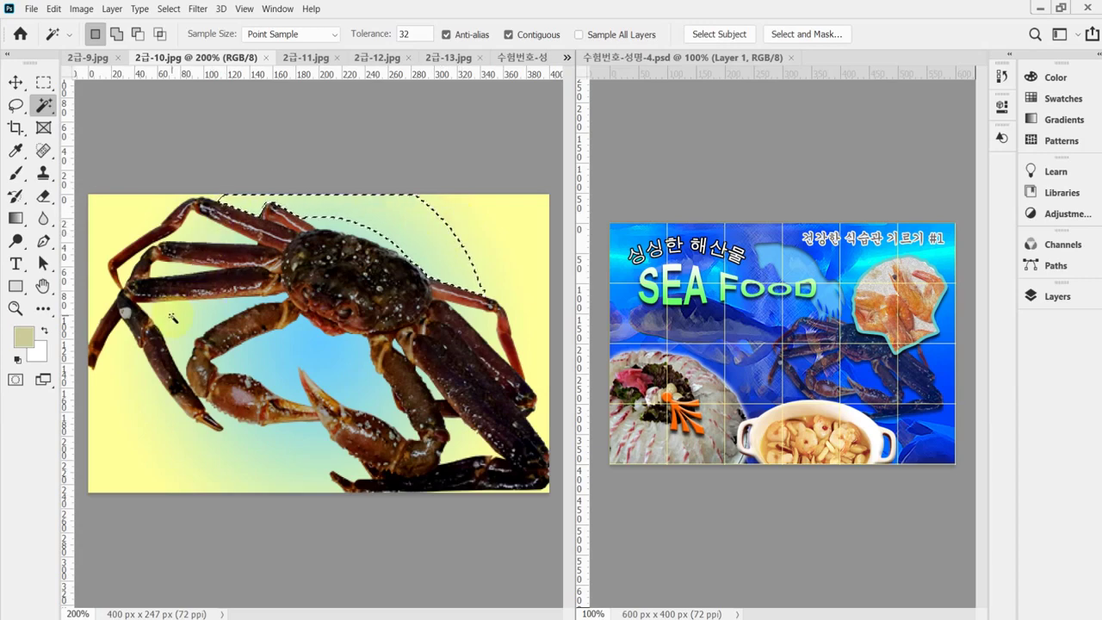
{"action": "left_click", "coordinate": [116, 34]}
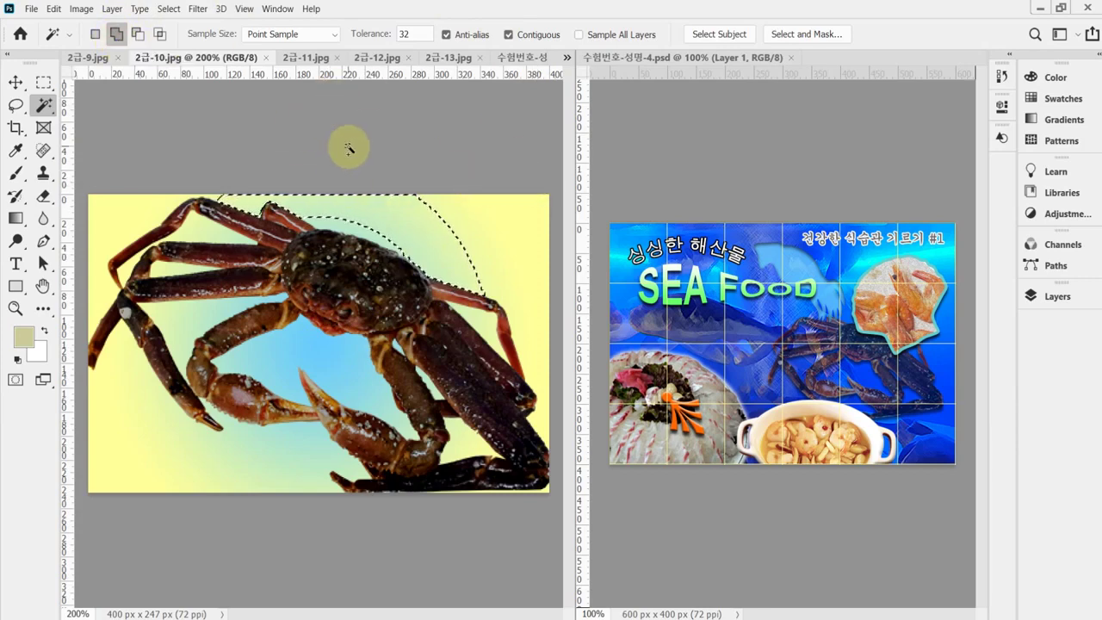
{"action": "left_click", "coordinate": [371, 41]}
{"action": "type", "text": "35"}
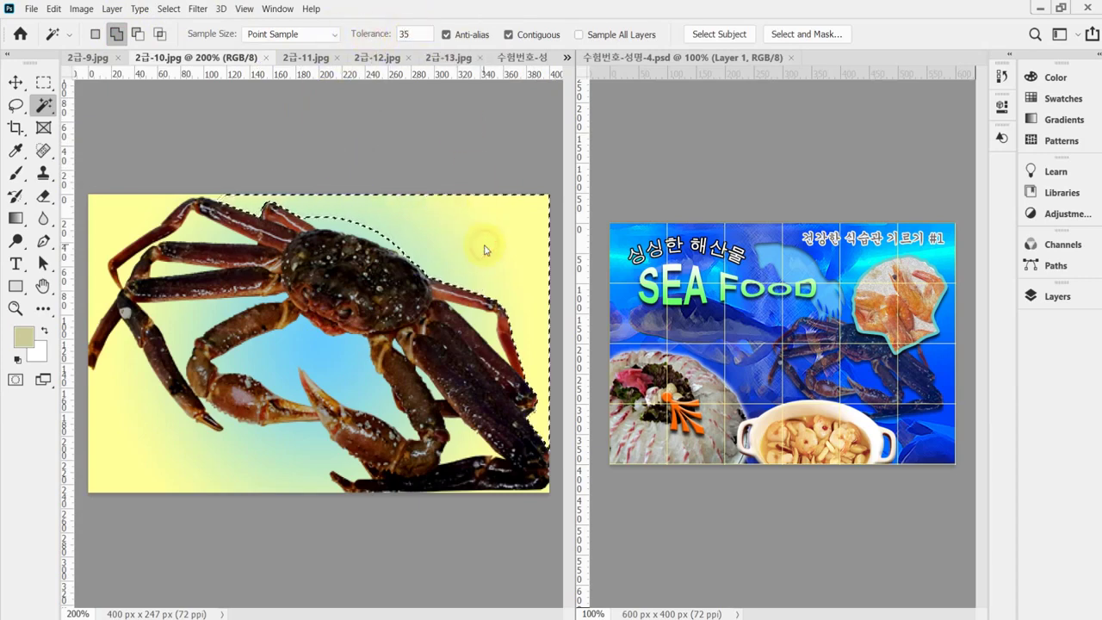
{"action": "left_click", "coordinate": [325, 347]}
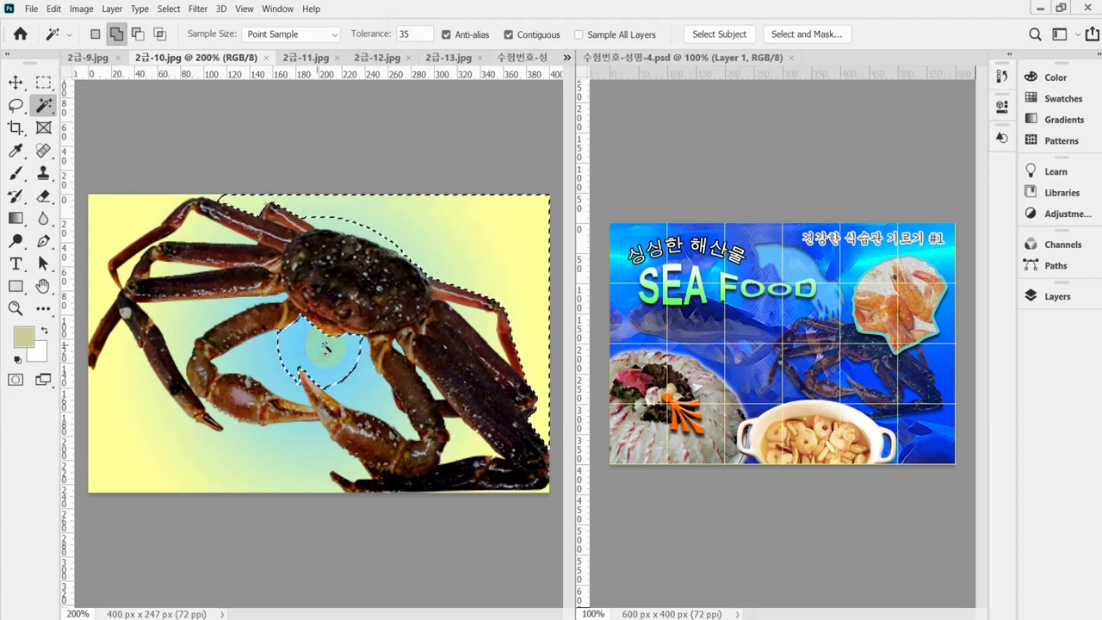
{"action": "left_click", "coordinate": [182, 315]}
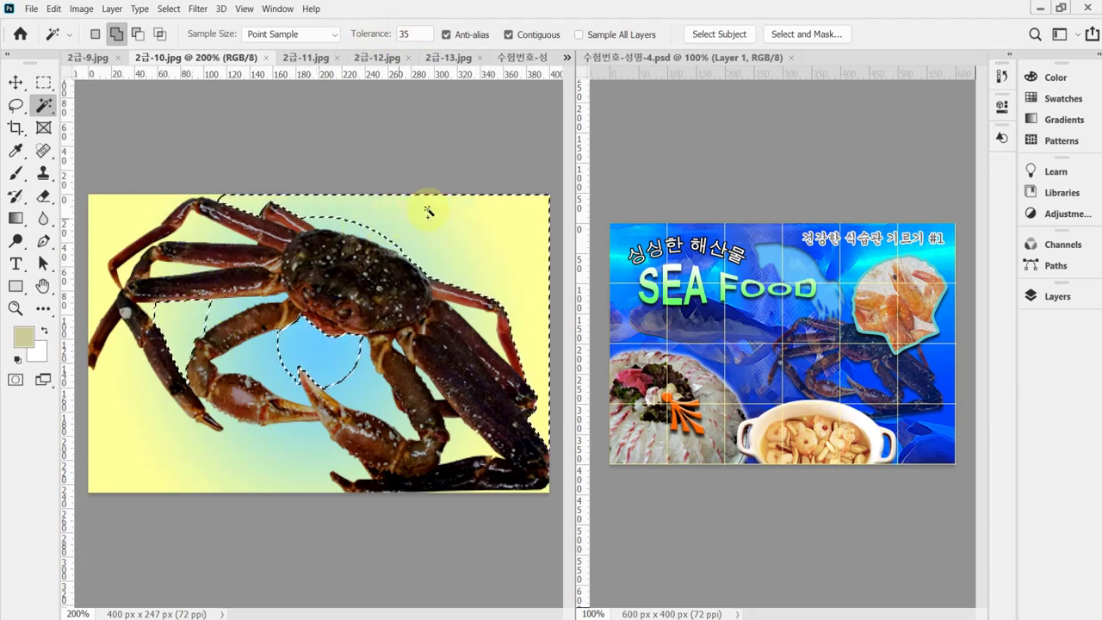
{"action": "left_click", "coordinate": [426, 163]}
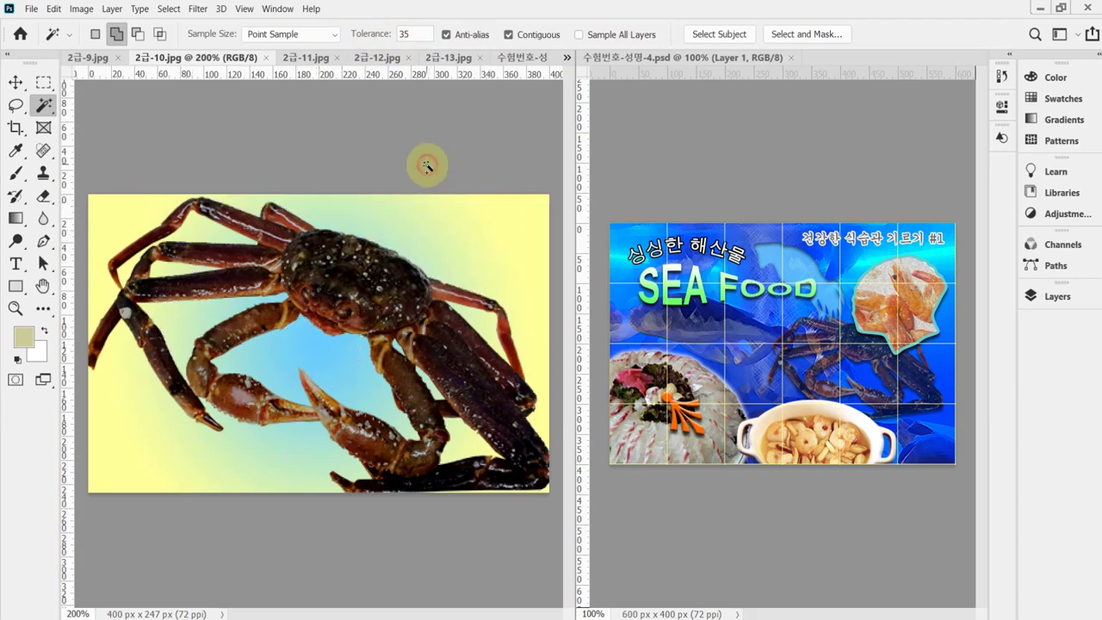
Select the whole yellow-to-blue background around the crab with Contiguous off, and invert the selection to isolate the crab
{"action": "left_click", "coordinate": [535, 37]}
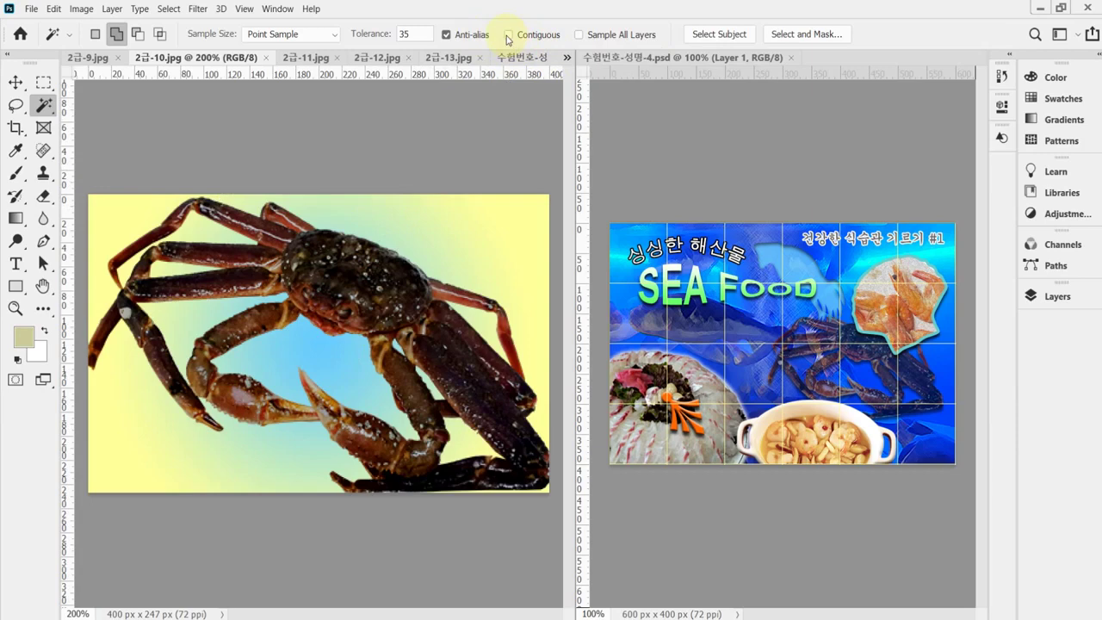
{"action": "left_click", "coordinate": [450, 238]}
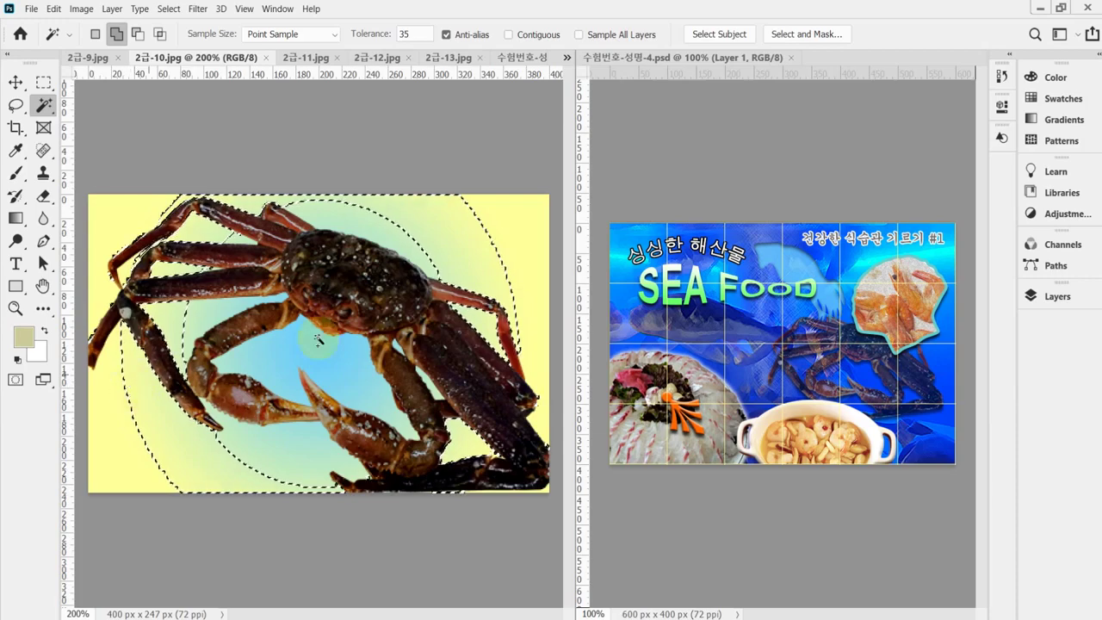
{"action": "left_click", "coordinate": [504, 248]}
{"action": "left_click", "coordinate": [395, 241]}
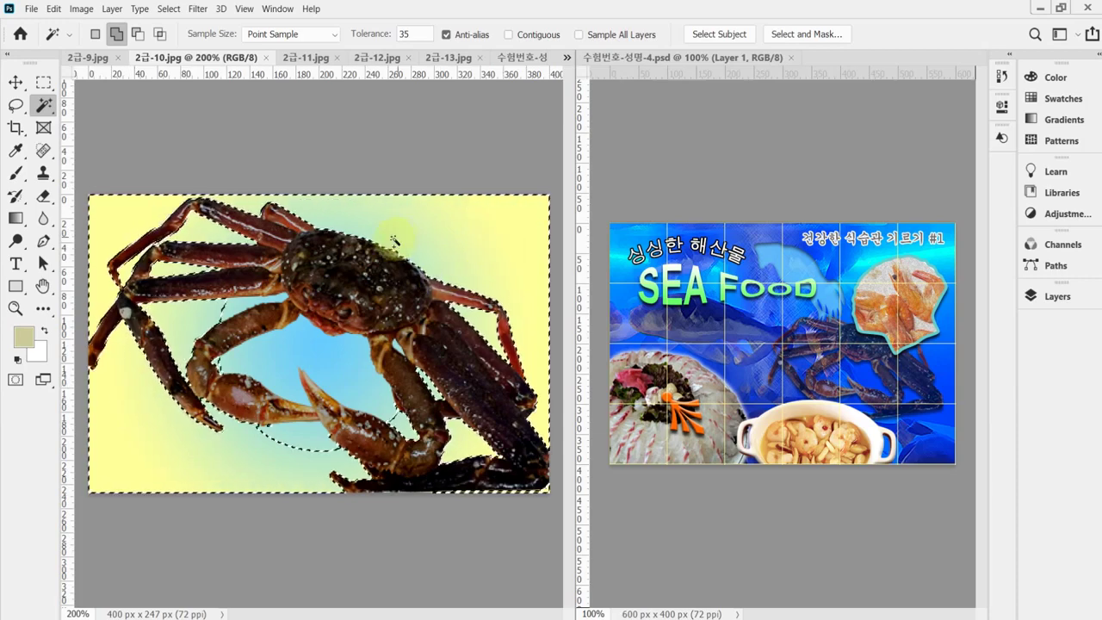
{"action": "left_click", "coordinate": [215, 312]}
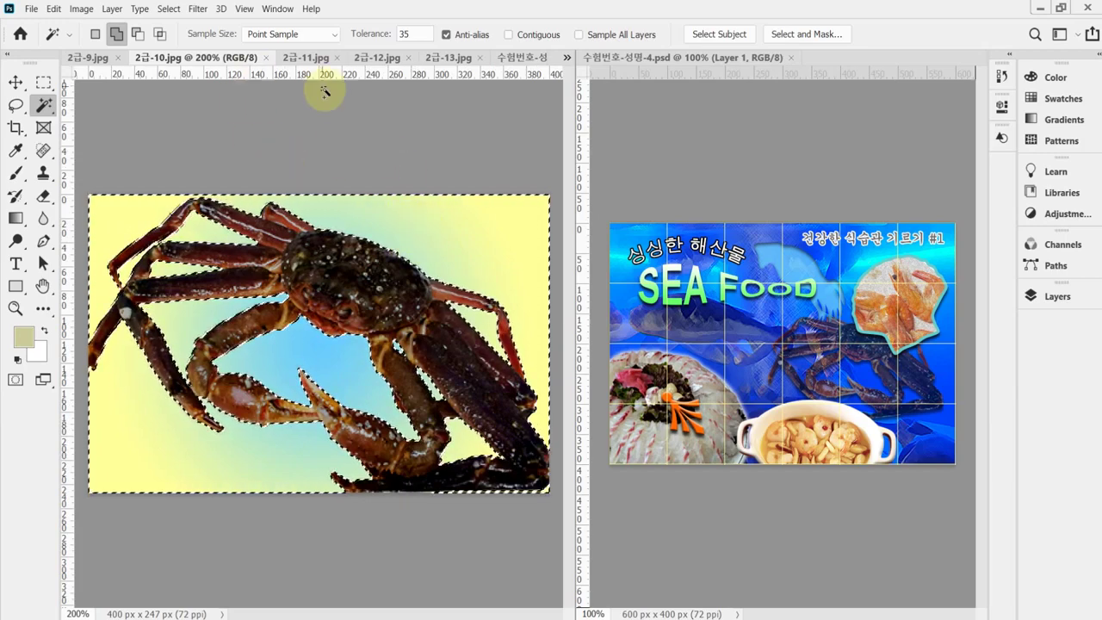
{"action": "key", "text": "ctrl+shift+i"}
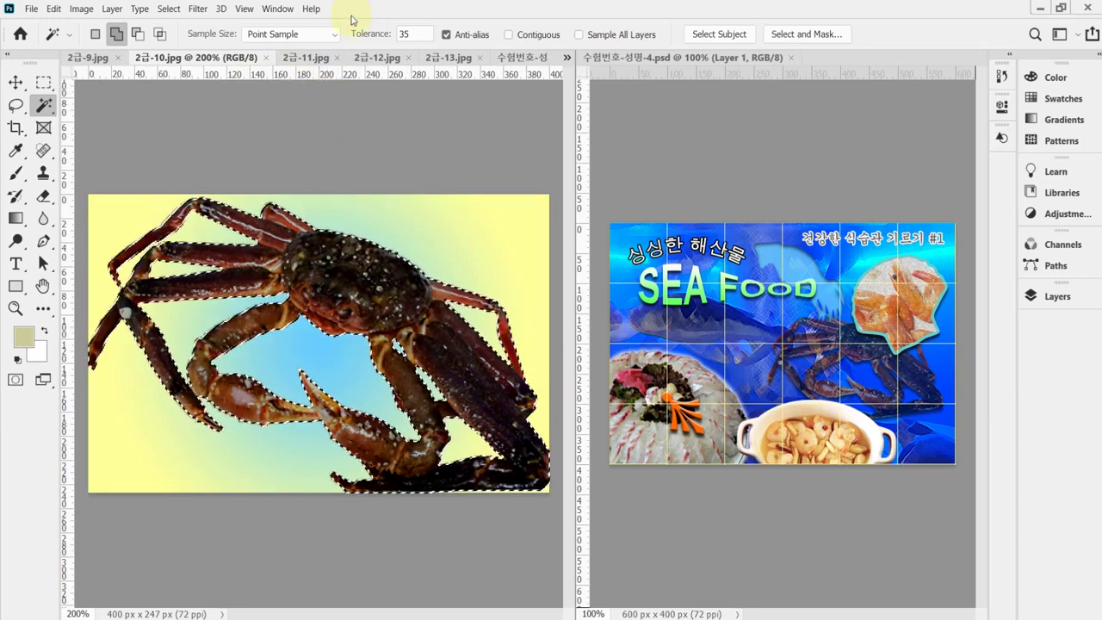
Copy the crab into 수험번호-성명-4.psd, scaled to about 83%, rotated -8.65° and centered near X 420 px, Y 224 px
{"action": "left_click", "coordinate": [519, 59]}
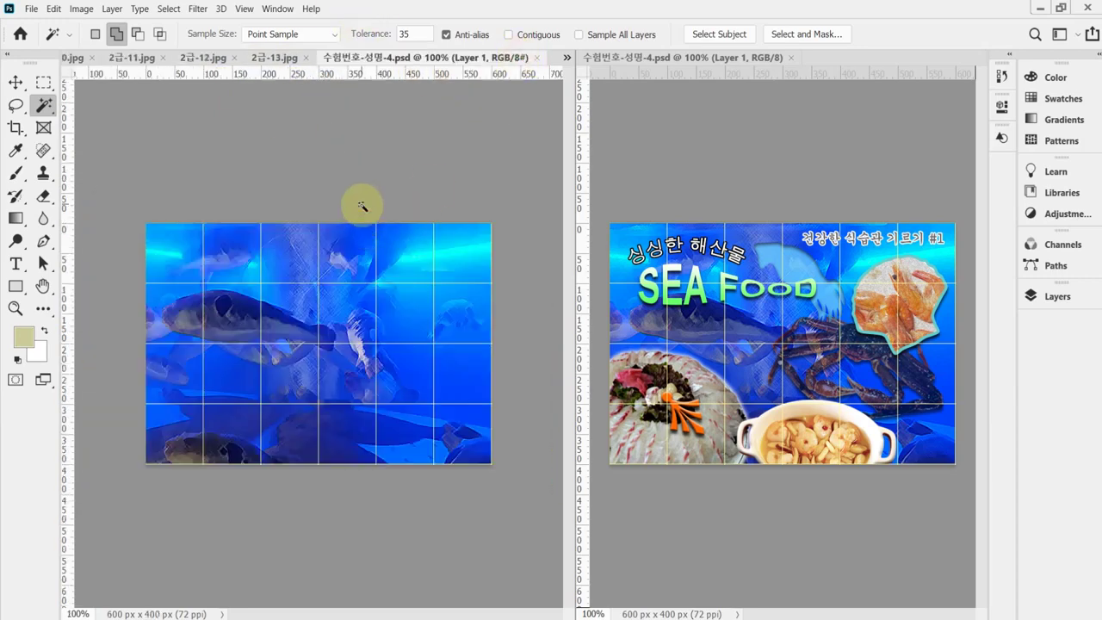
{"action": "key", "text": "ctrl+v"}
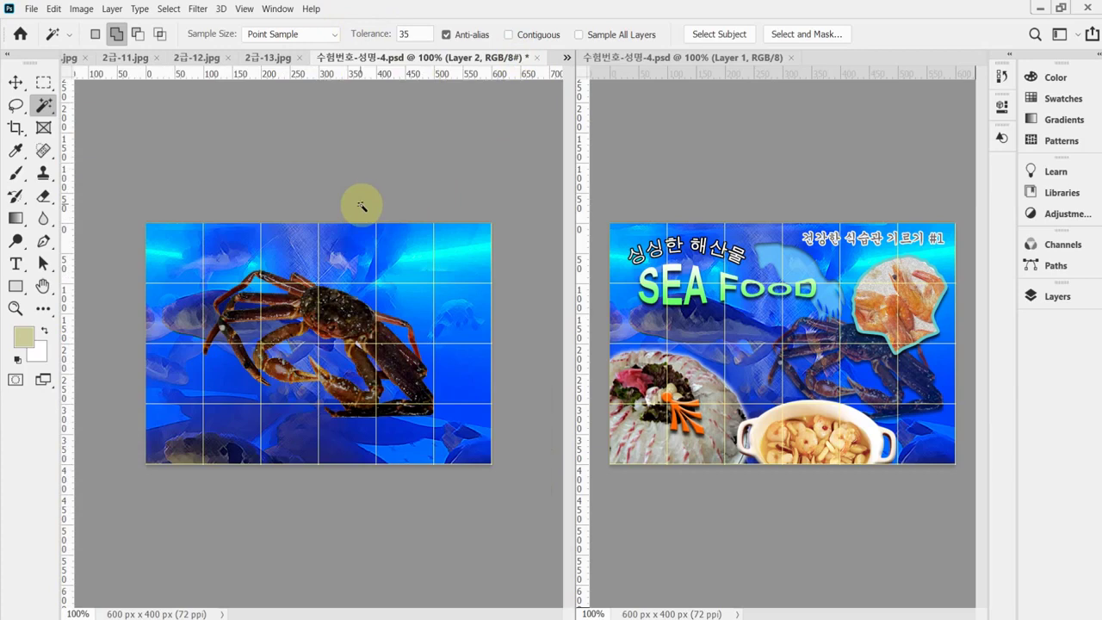
{"action": "key", "text": "ctrl+t"}
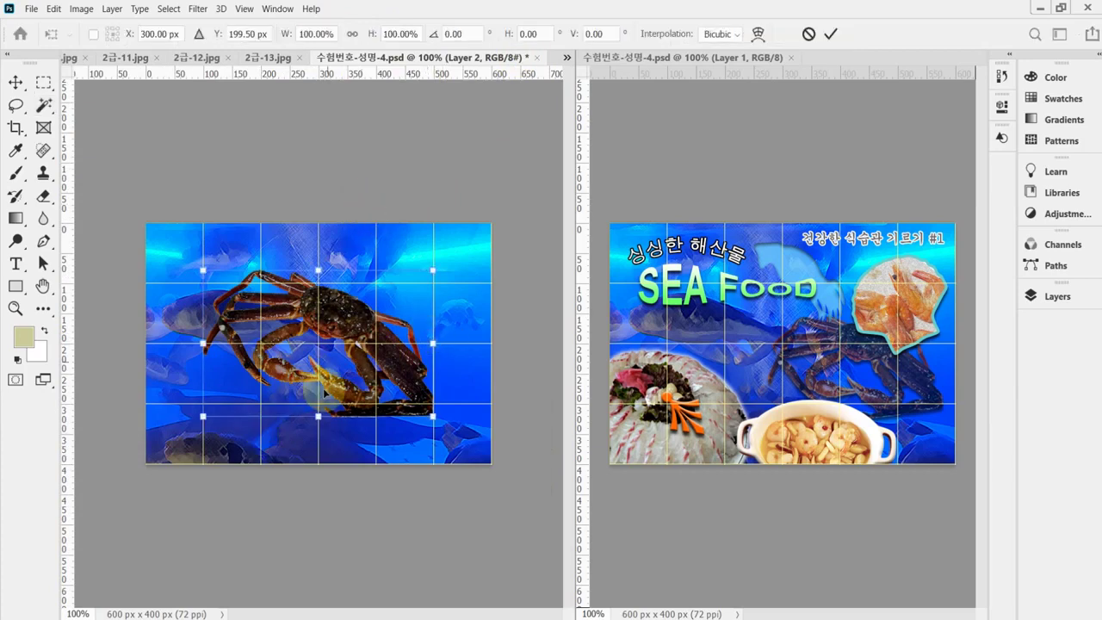
{"action": "left_click_drag", "start_coordinate": [300, 322], "coordinate": [387, 323]}
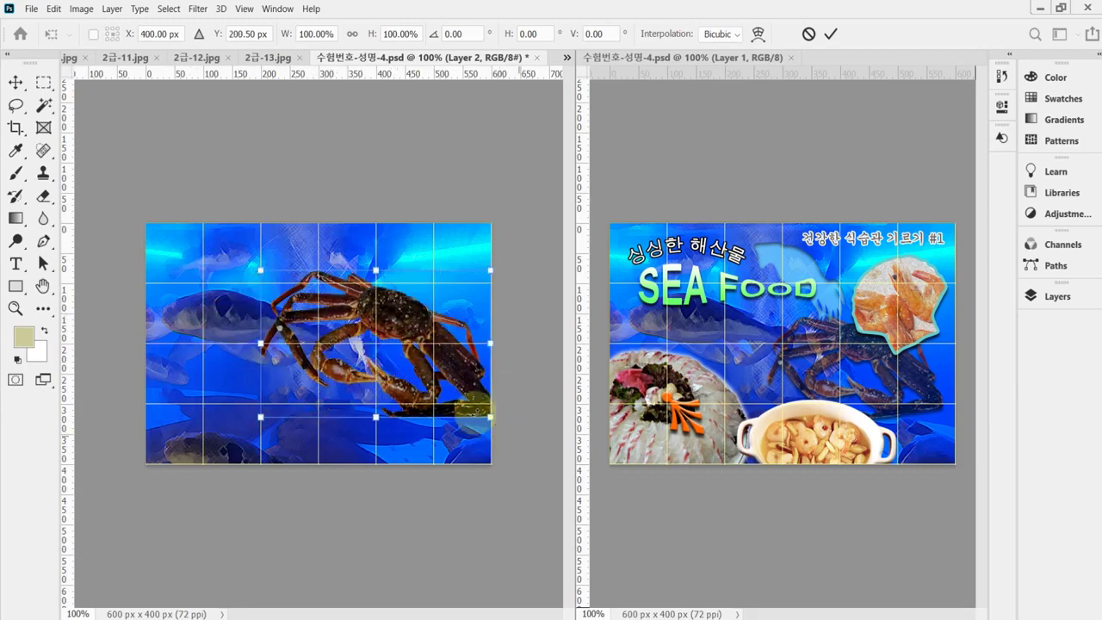
{"action": "left_click_drag", "start_coordinate": [258, 269], "coordinate": [297, 293]}
{"action": "left_click_drag", "start_coordinate": [527, 464], "coordinate": [510, 418]}
{"action": "mouse_move", "coordinate": [455, 380]}
{"action": "left_mouse_down"}
{"action": "mouse_move", "coordinate": [427, 370]}
{"action": "mouse_move", "coordinate": [450, 380]}
{"action": "left_mouse_up"}
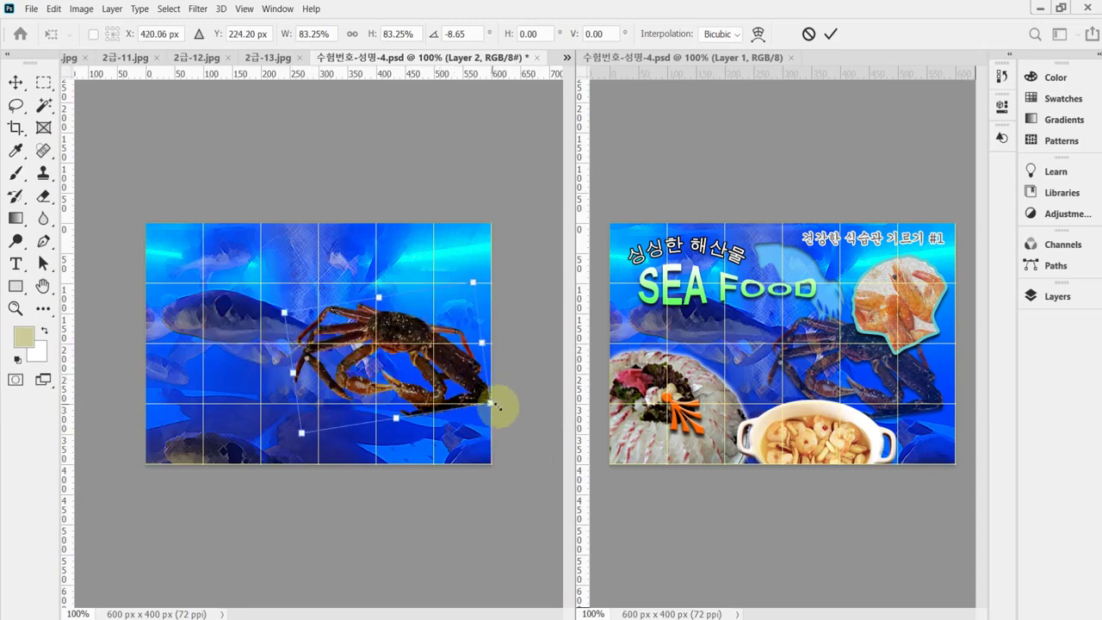
Nudge the crab down 12 px, scale it to about 81% with its center near X 424 px, Y 238 px, and save the file
{"action": "key", "text": "Down"}
{"action": "key", "text": "Down"}
{"action": "key", "text": "Down"}
{"action": "key", "text": "Down"}
{"action": "key", "text": "Down"}
{"action": "key", "text": "Down"}
{"action": "key", "text": "Down"}
{"action": "key", "text": "Down"}
{"action": "key", "text": "Down"}
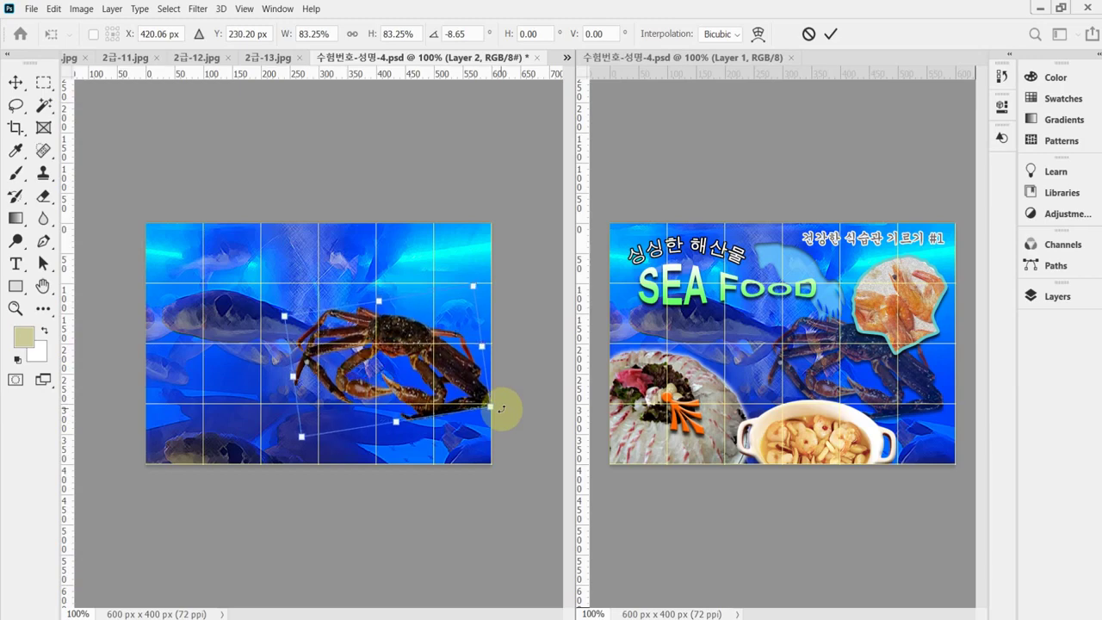
{"action": "key", "text": "Down"}
{"action": "key", "text": "Down"}
{"action": "key", "text": "Down"}
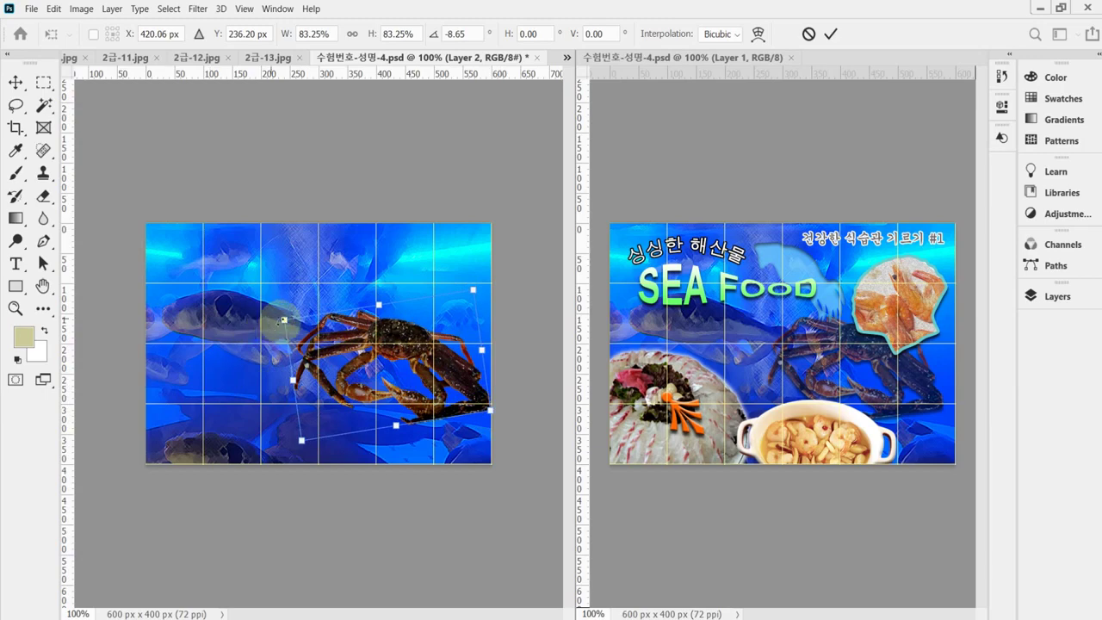
{"action": "left_click_drag", "start_coordinate": [284, 319], "coordinate": [288, 322]}
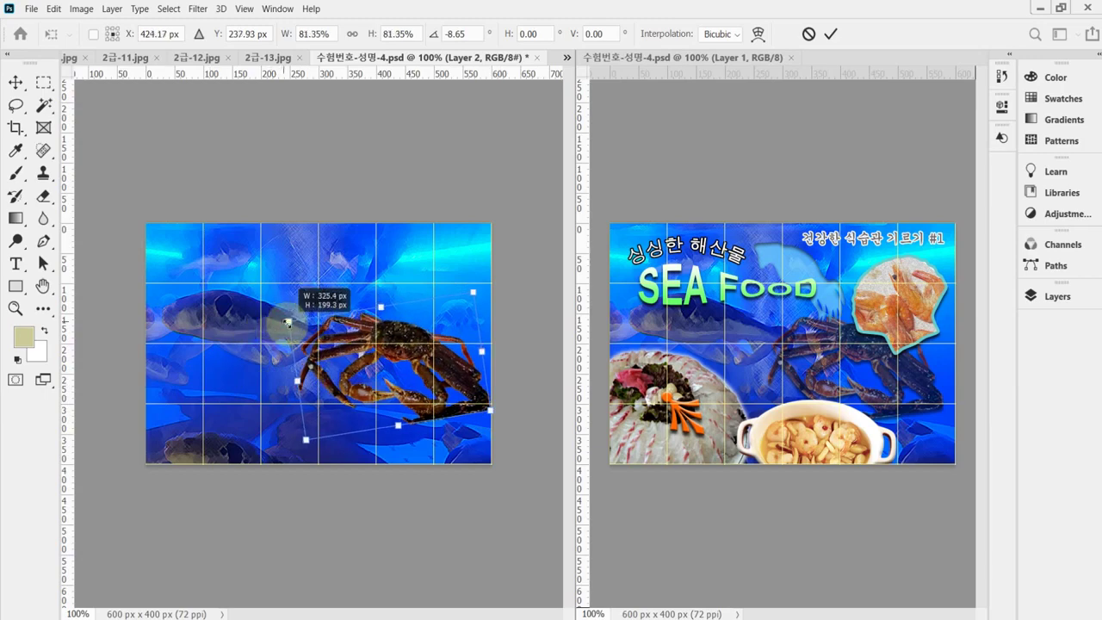
{"action": "double_click", "coordinate": [323, 291]}
{"action": "key", "text": "w"}
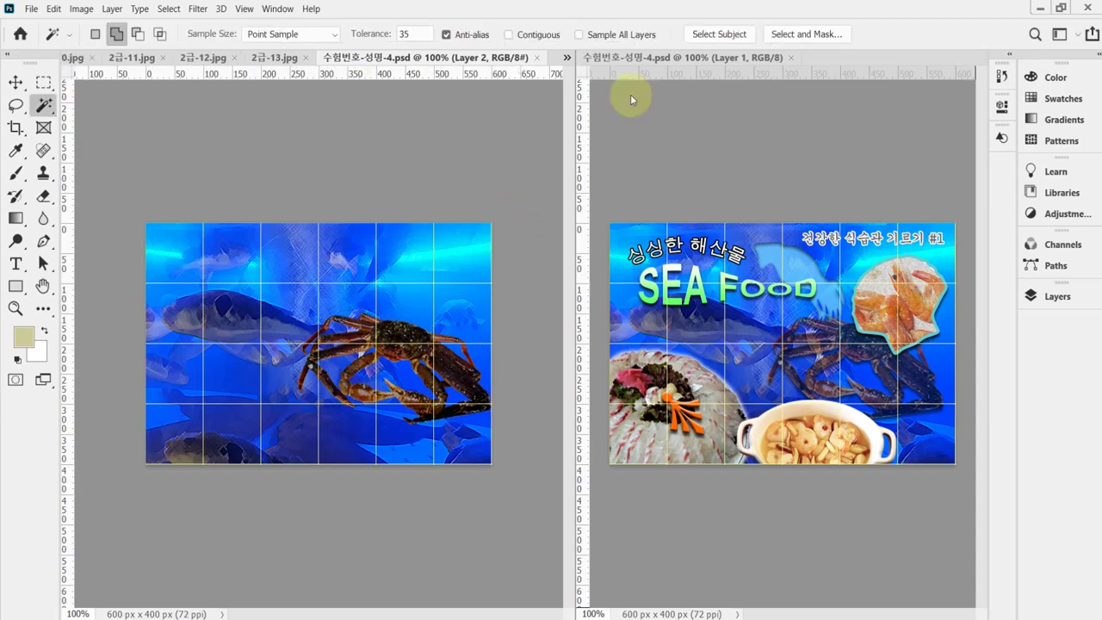
Add a Drop Shadow layer style to the crab layer and set its angle to 90°
{"action": "left_click", "coordinate": [1045, 298]}
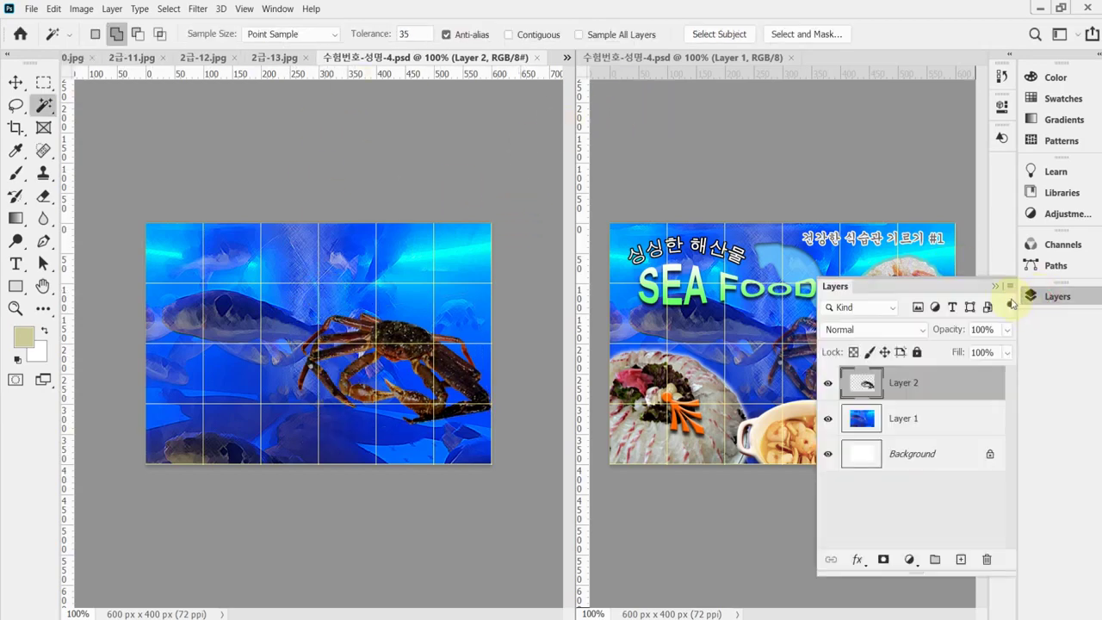
{"action": "left_click", "coordinate": [857, 560]}
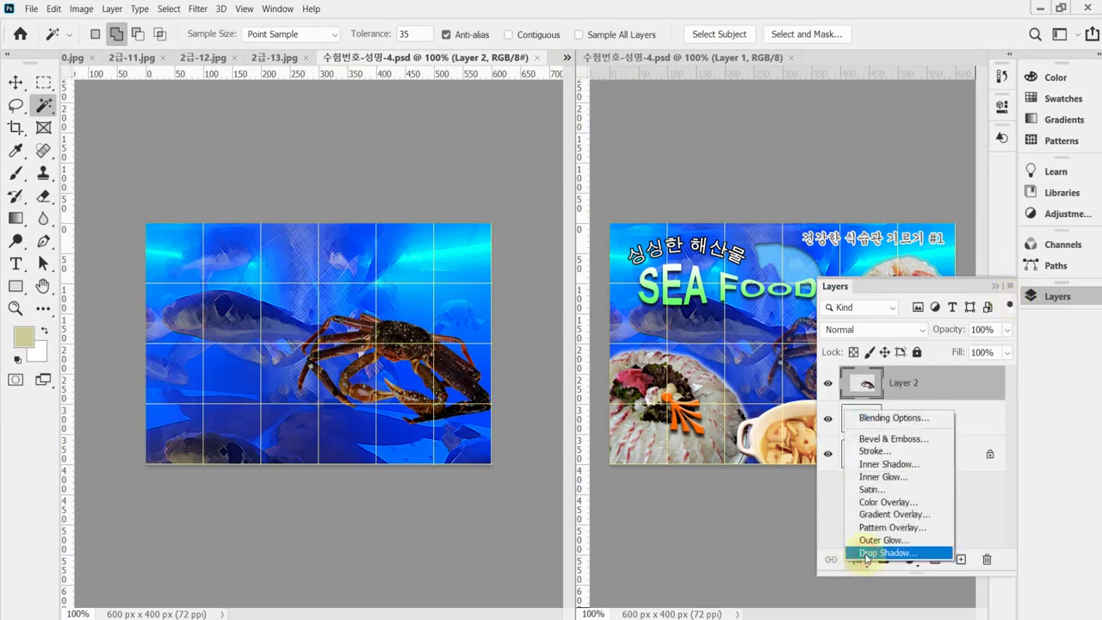
{"action": "key", "text": "Escape"}
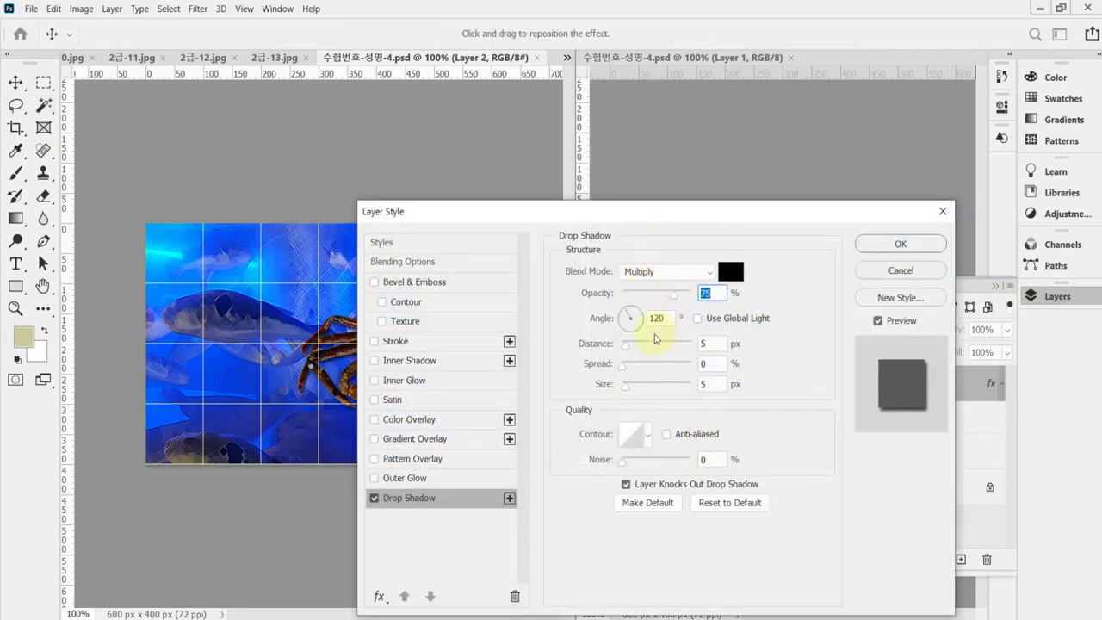
{"action": "double_click", "coordinate": [665, 319]}
{"action": "type", "text": "90"}
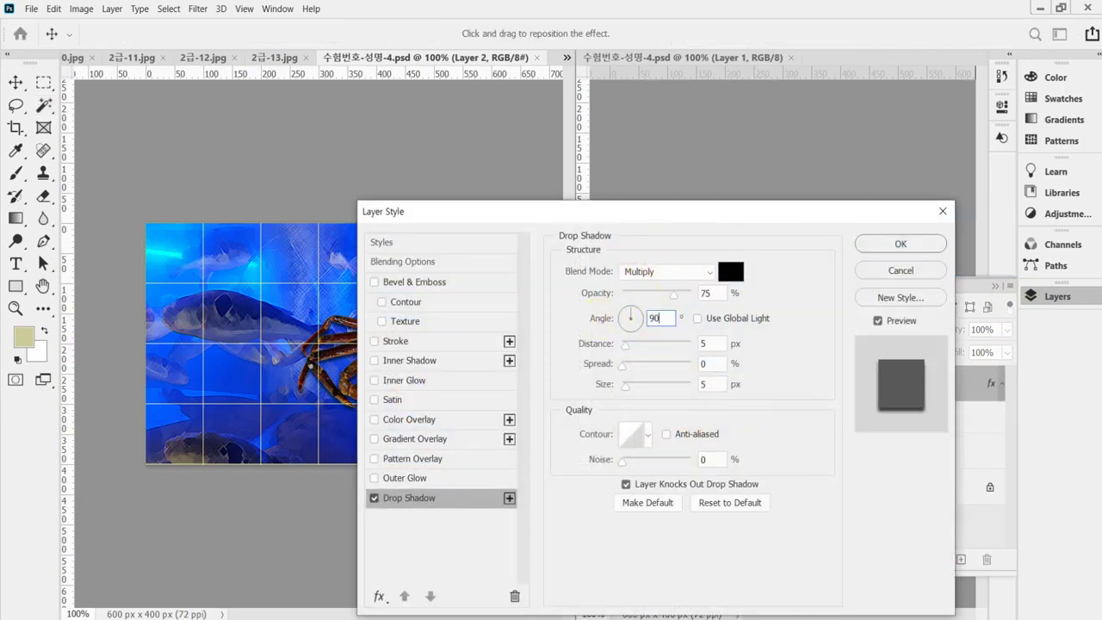
Apply the crab layer's drop shadow at a 90° angle with 75% opacity, 5 px distance and 5 px size
{"action": "key", "text": "Tab"}
{"action": "key", "text": "Tab"}
{"action": "key", "text": "Tab"}
{"action": "key", "text": "Tab"}
{"action": "key", "text": "Tab"}
{"action": "left_click", "coordinate": [892, 250]}
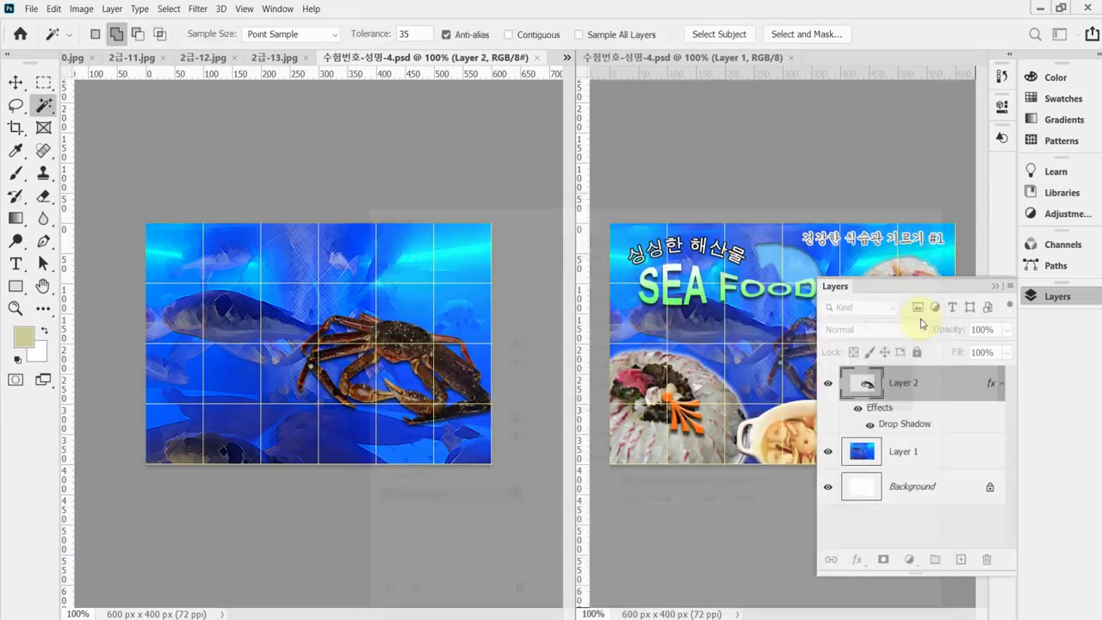
Set the crab layer's opacity to 70% and save the document
{"action": "left_click", "coordinate": [940, 331]}
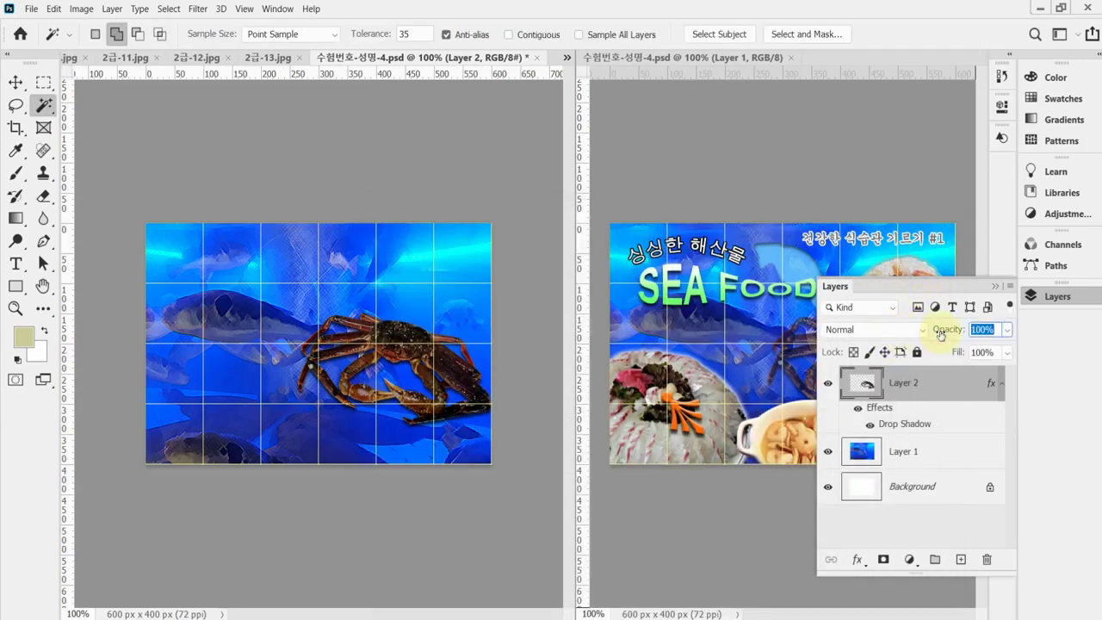
{"action": "type", "text": "70"}
{"action": "key", "text": "Return"}
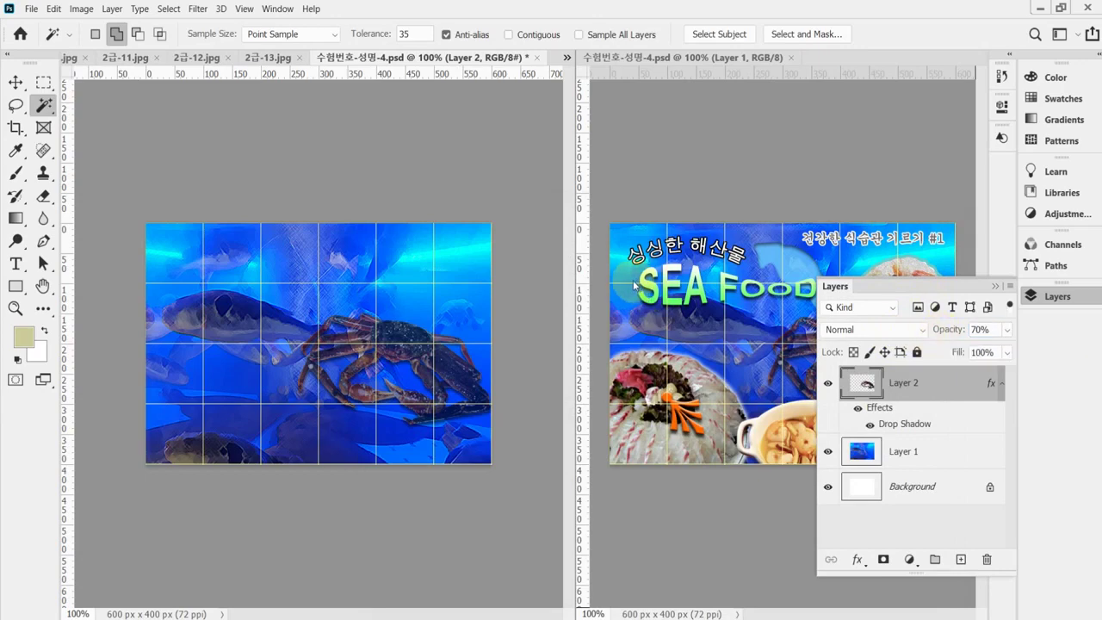
{"action": "key", "text": "ctrl+s"}
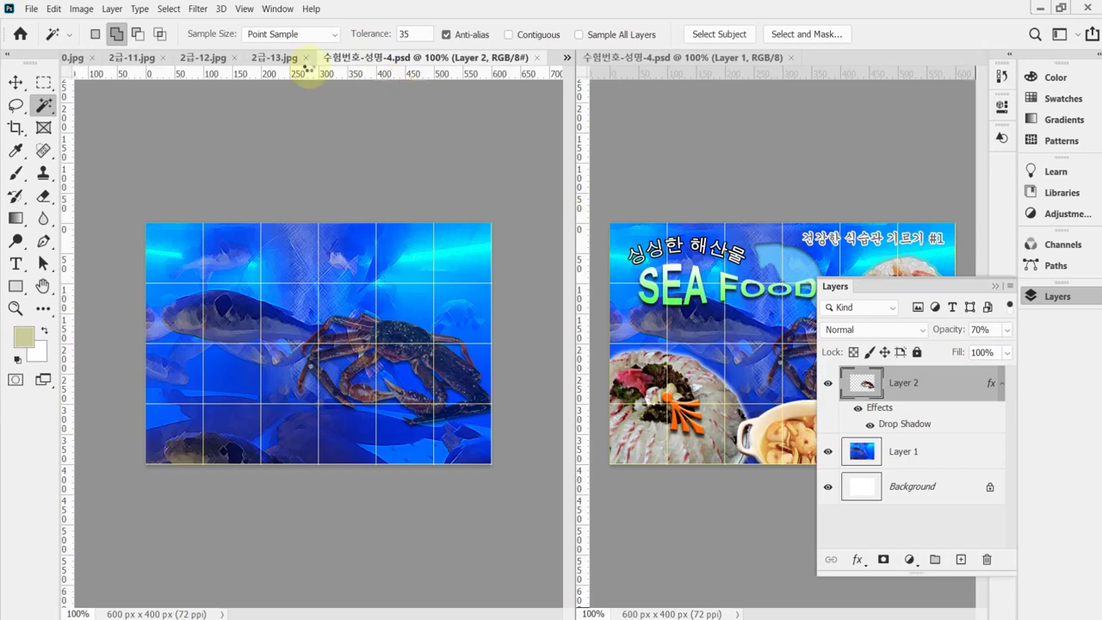
In 2급-11.jpg, restrict the Magic Wand to contiguous pixels and clear the existing selections
{"action": "left_click", "coordinate": [122, 59]}
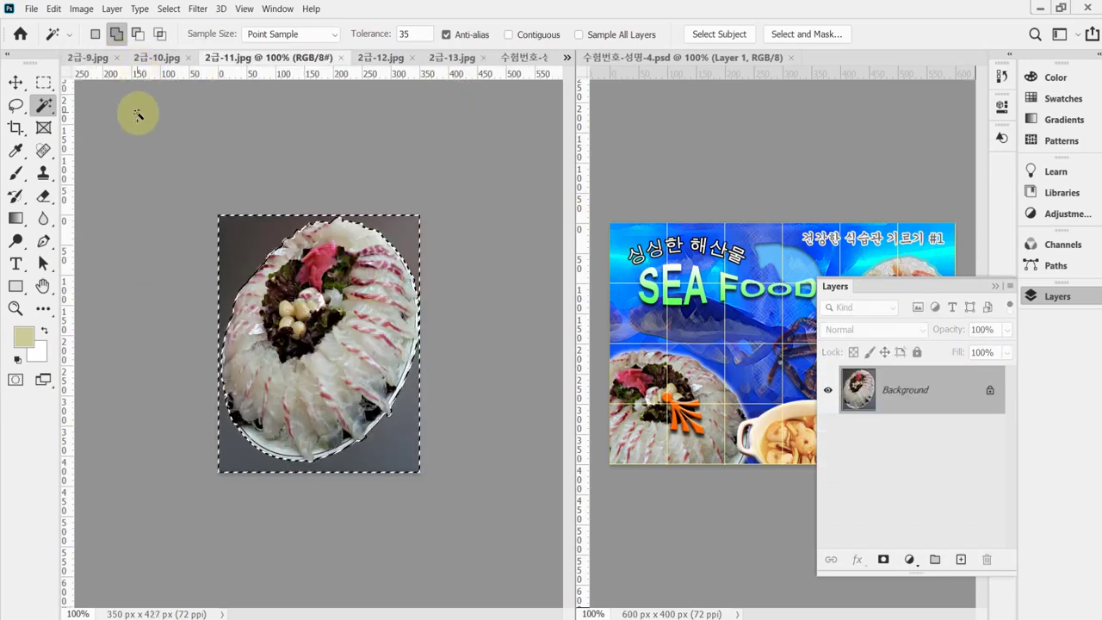
{"action": "key", "text": "ctrl+d"}
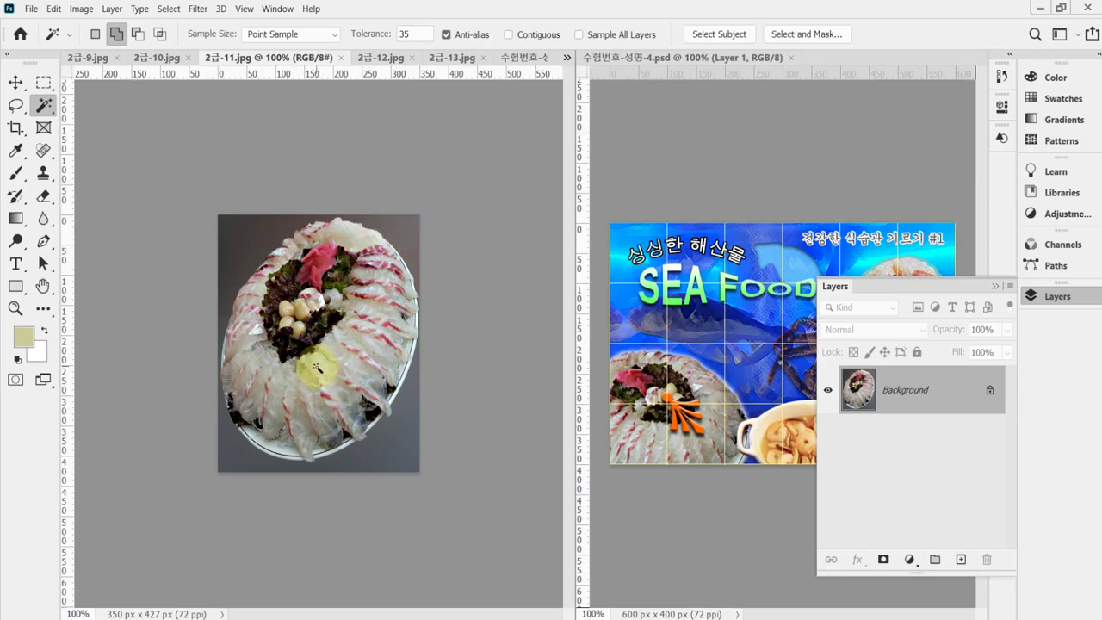
{"action": "left_click", "coordinate": [409, 237]}
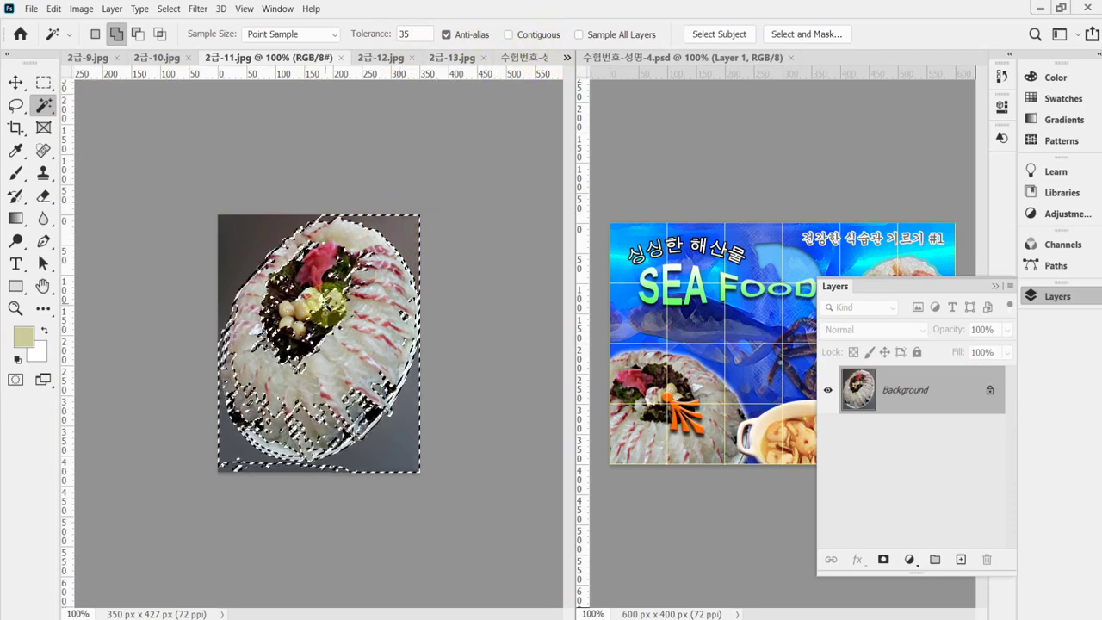
{"action": "left_click", "coordinate": [508, 35]}
{"action": "key", "text": "ctrl+d"}
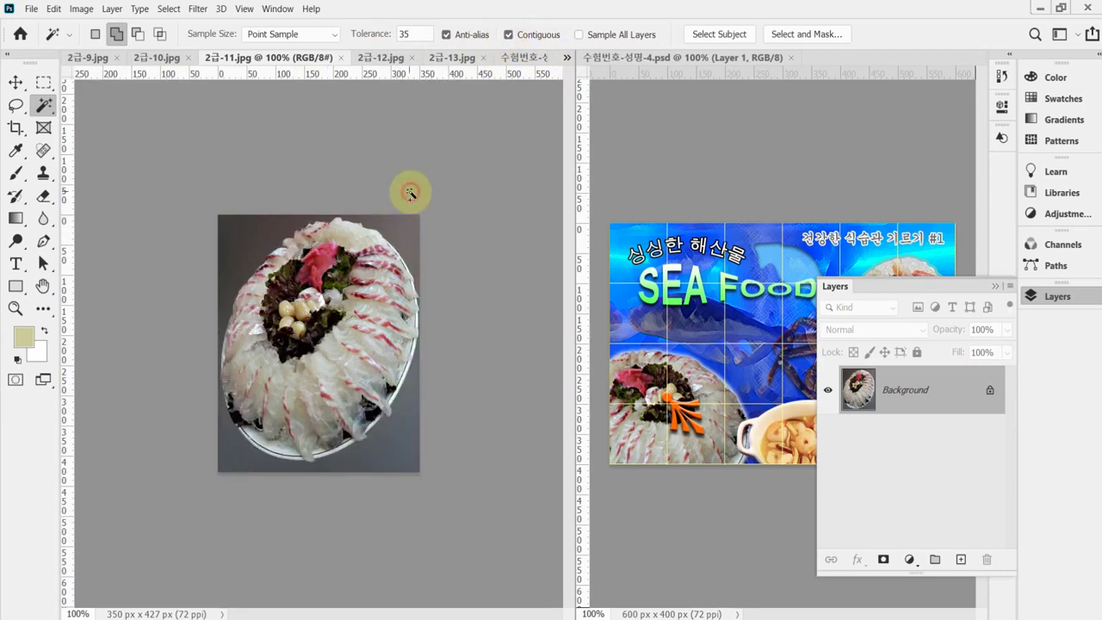
Test the Magic Wand on the grey background, clear that selection and set the tolerance to 20
{"action": "left_click", "coordinate": [409, 230]}
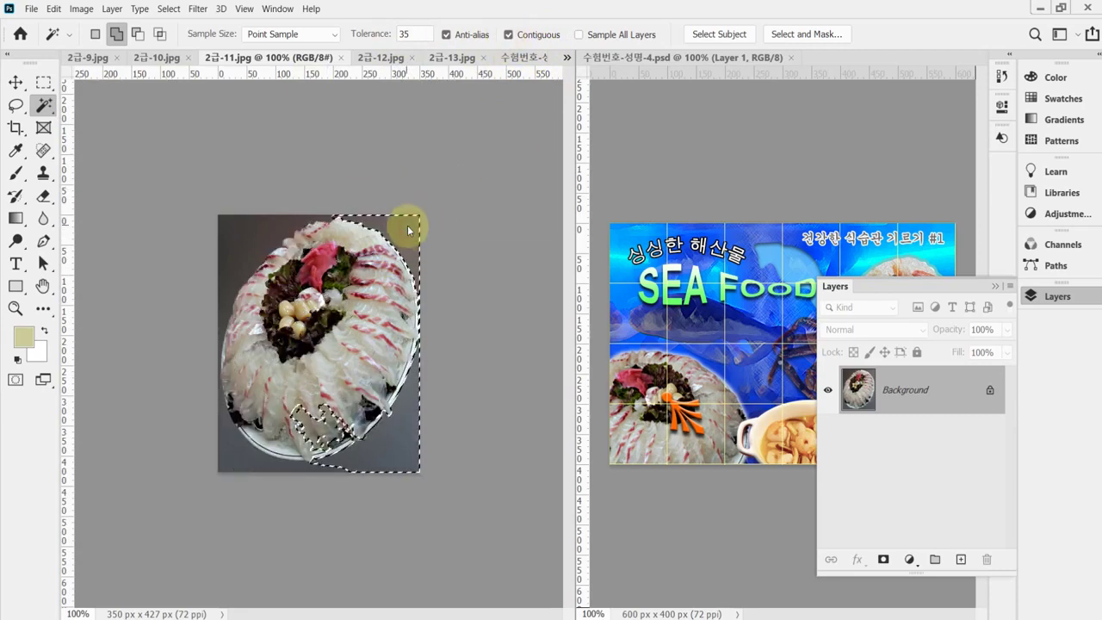
{"action": "left_click", "coordinate": [425, 180]}
{"action": "left_click", "coordinate": [372, 34]}
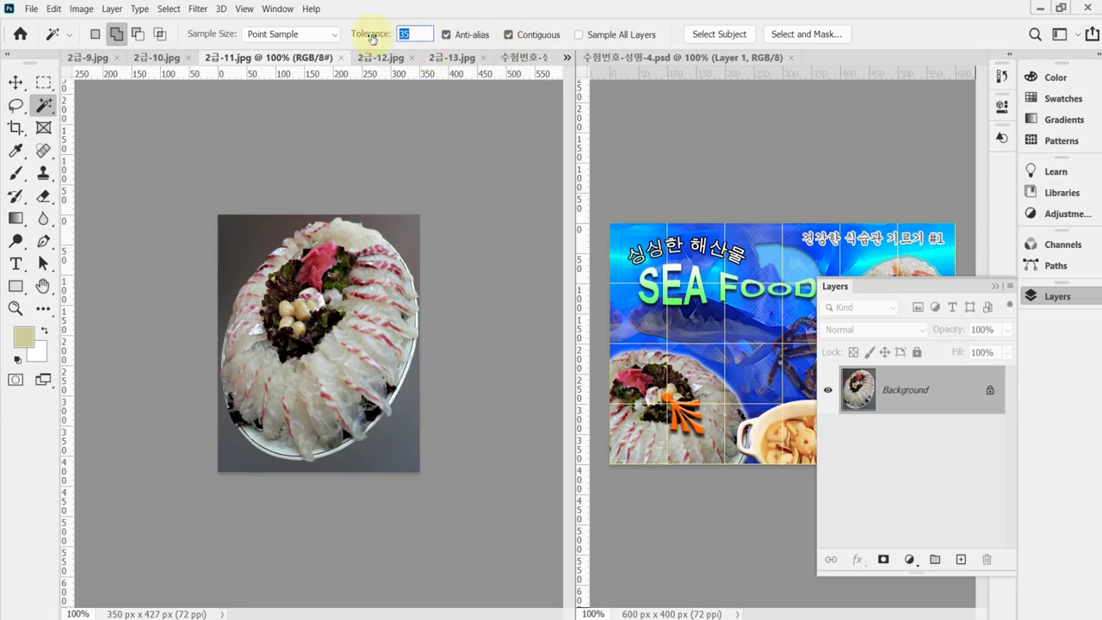
{"action": "key", "text": "Return"}
Select the whole grey background around the sashimi plate with the Magic Wand, including the gap above the plate
{"action": "left_click", "coordinate": [398, 232]}
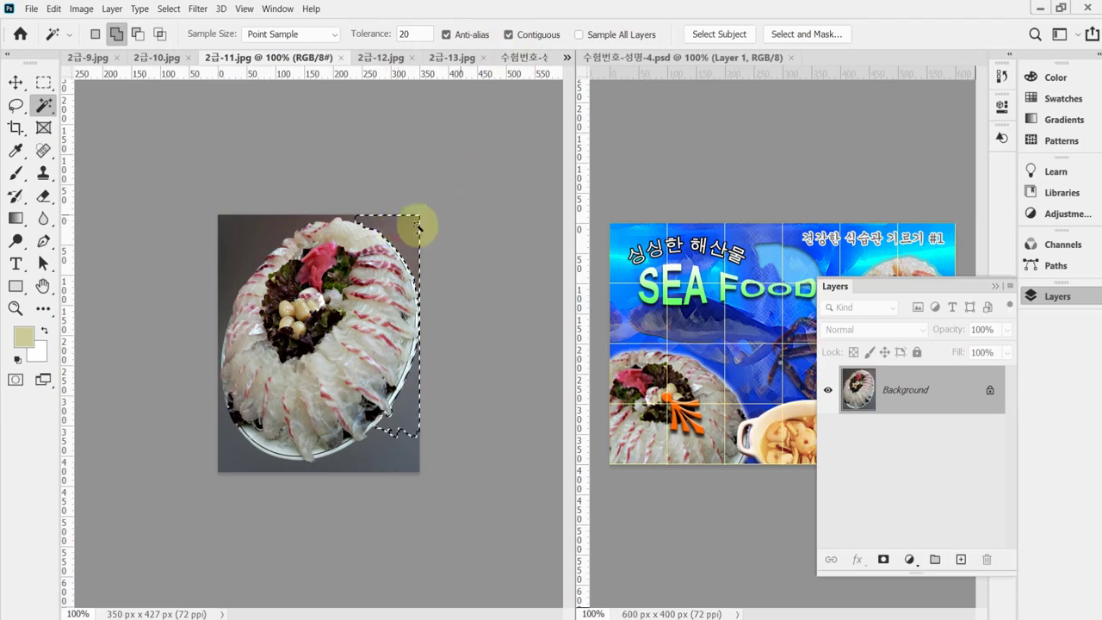
{"action": "left_click", "coordinate": [236, 236]}
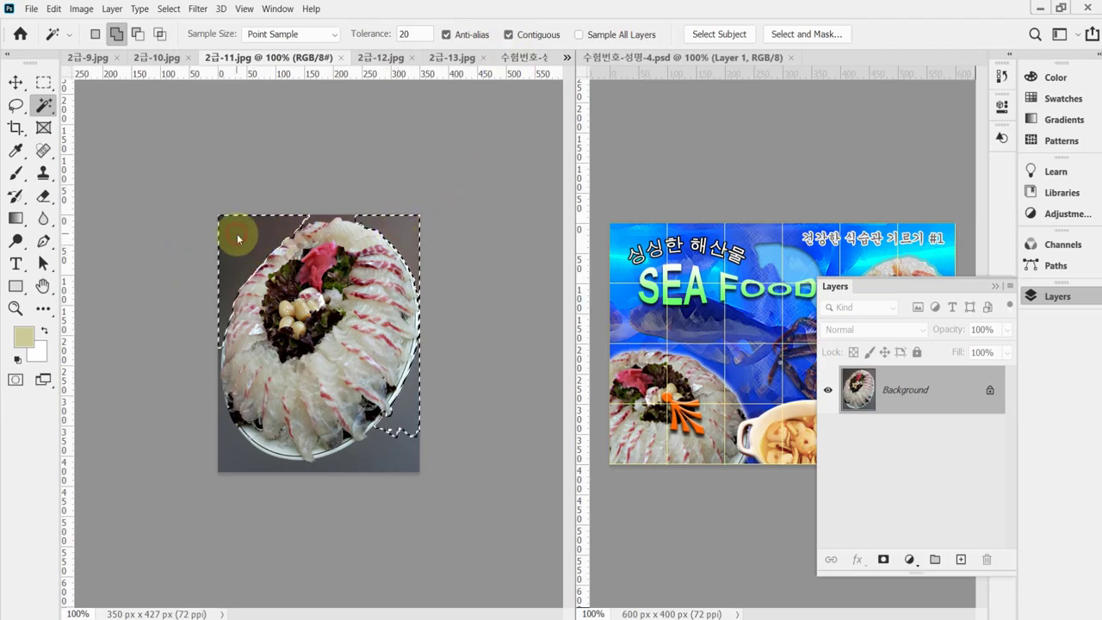
{"action": "left_click", "coordinate": [237, 452]}
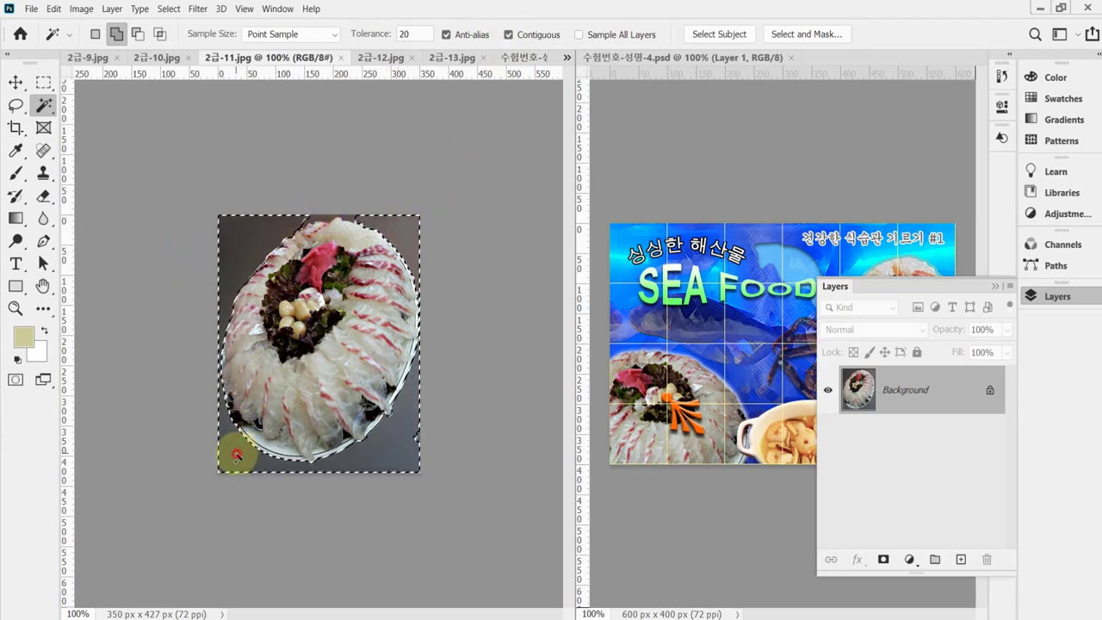
{"action": "left_click", "coordinate": [397, 433]}
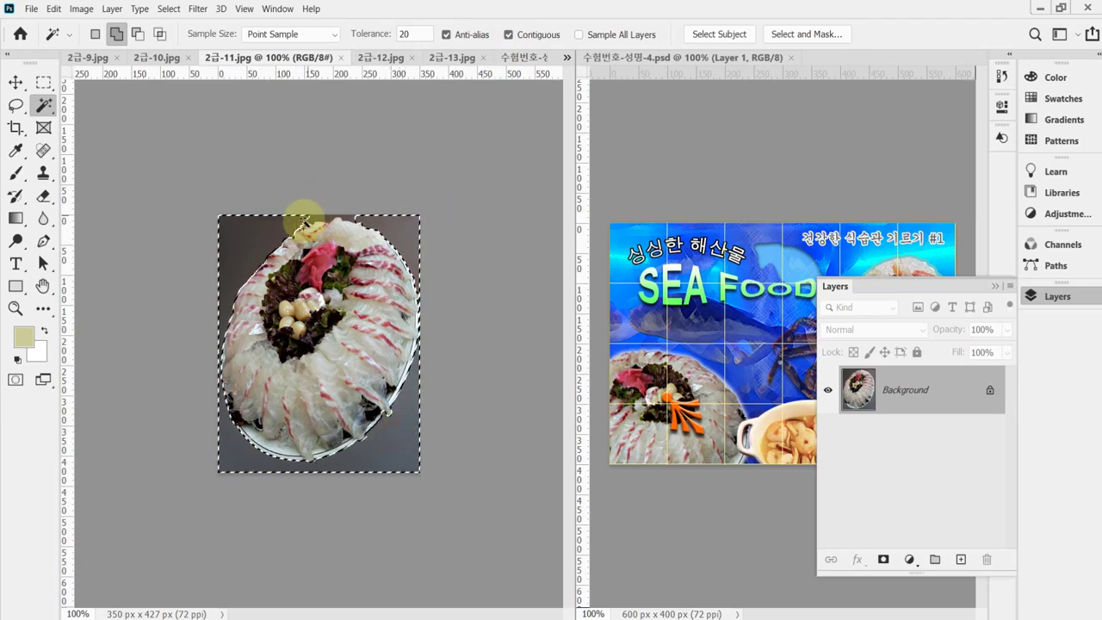
{"action": "left_click", "coordinate": [327, 217]}
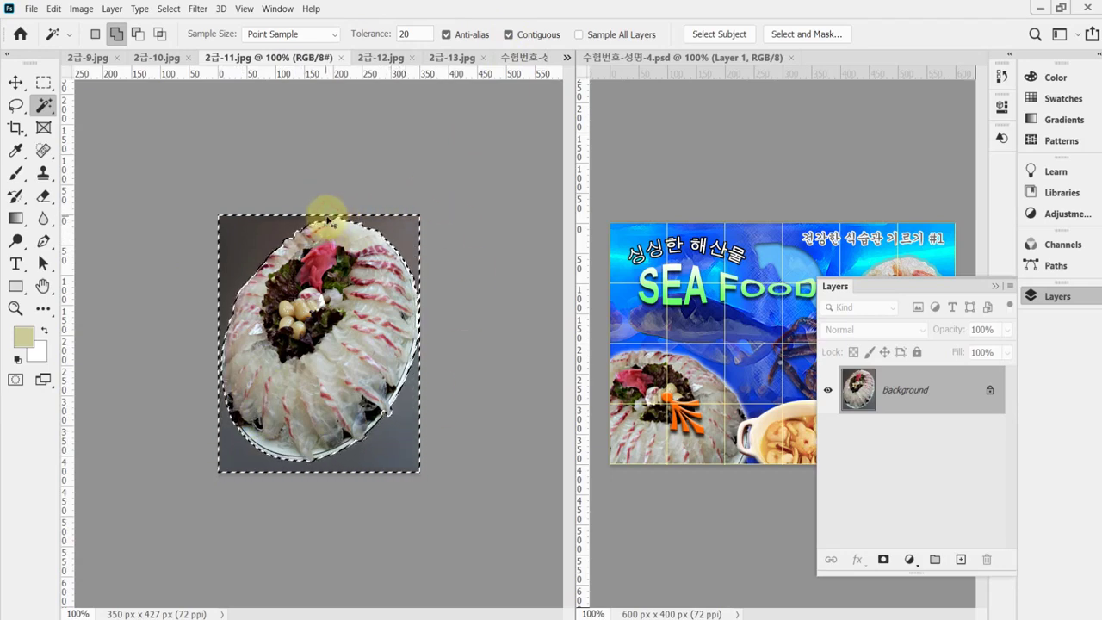
Invert the selection to the sashimi plate and copy the plate into 수험번호-성명-4.psd as a new layer
{"action": "key", "text": "ctrl+shift+i"}
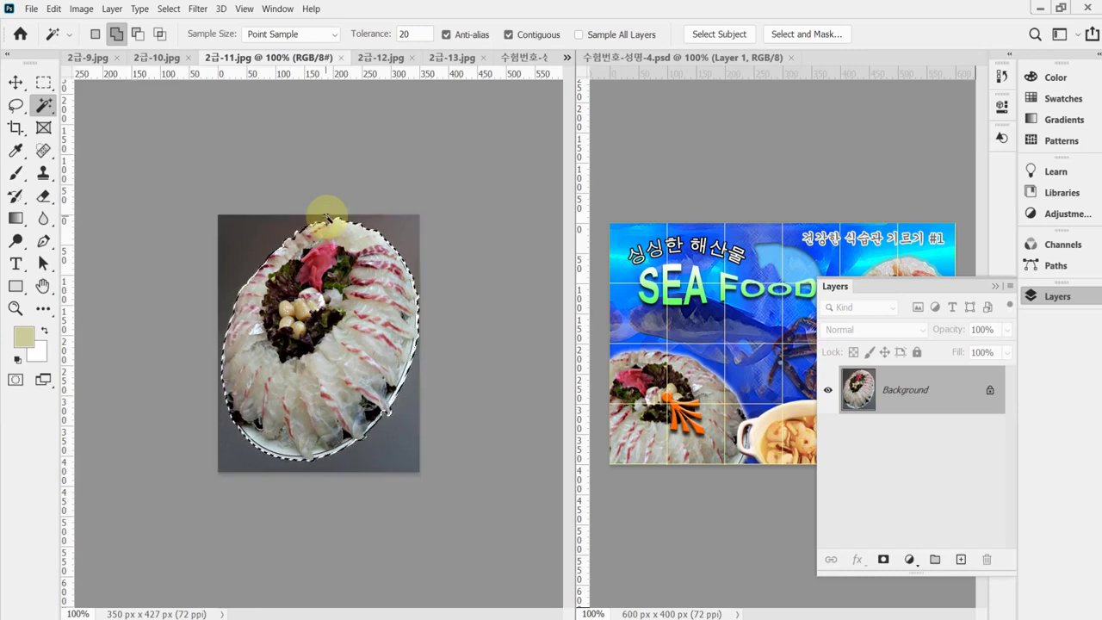
{"action": "left_click", "coordinate": [530, 59]}
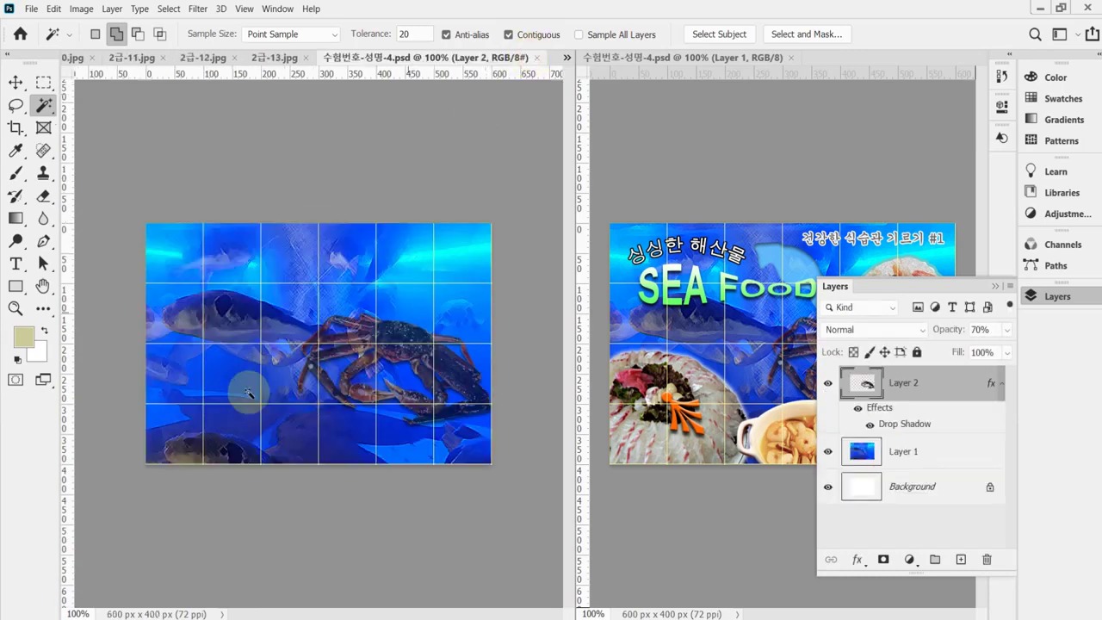
{"action": "key", "text": "ctrl+v"}
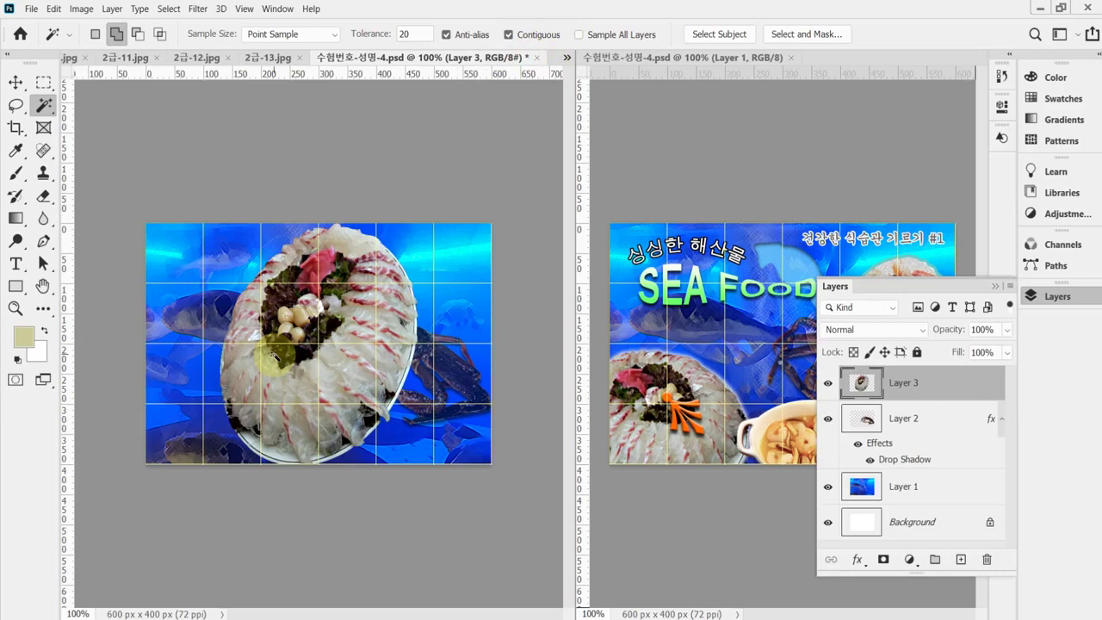
Free-transform the pasted plate, scaling it to about 75.6% and flipping it horizontally
{"action": "key", "text": "ctrl+t"}
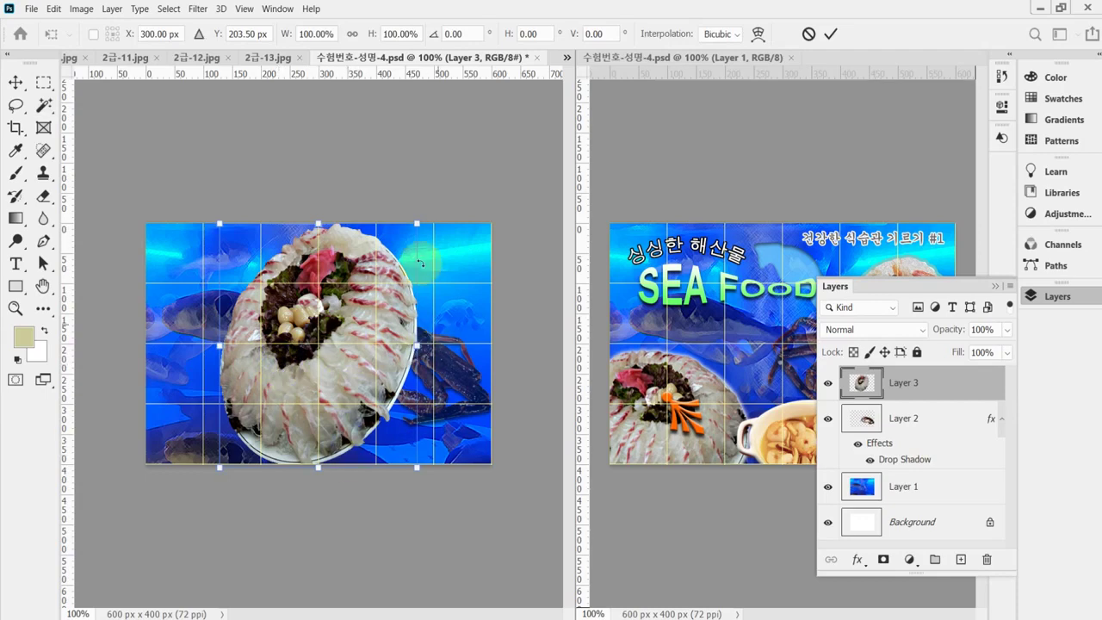
{"action": "left_click_drag", "start_coordinate": [416, 224], "coordinate": [368, 283]}
{"action": "right_click", "coordinate": [335, 403]}
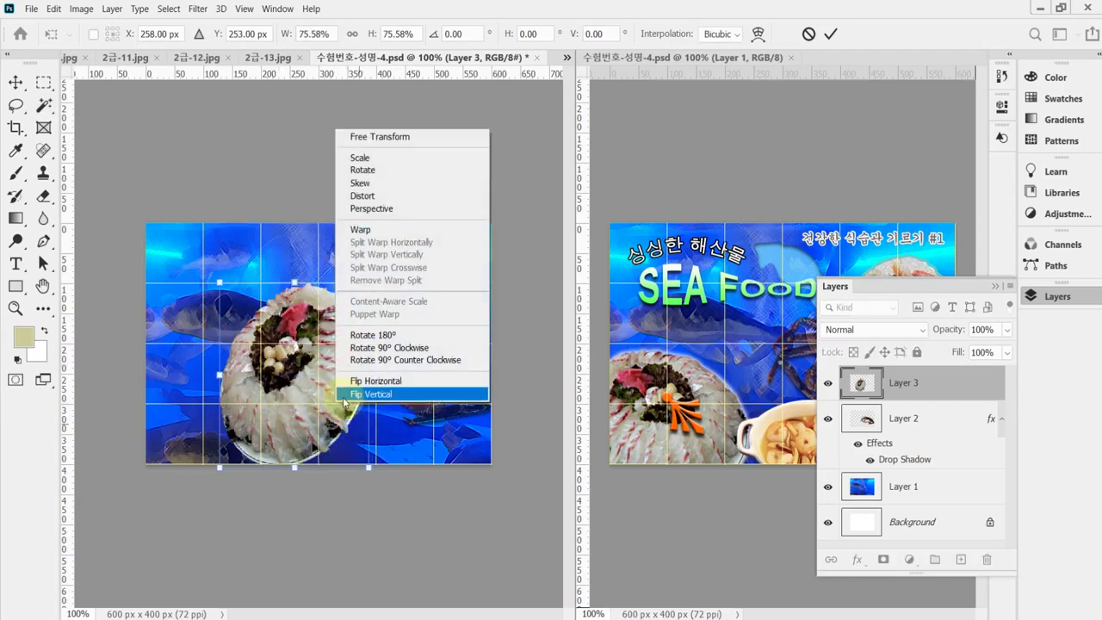
{"action": "left_click", "coordinate": [397, 387]}
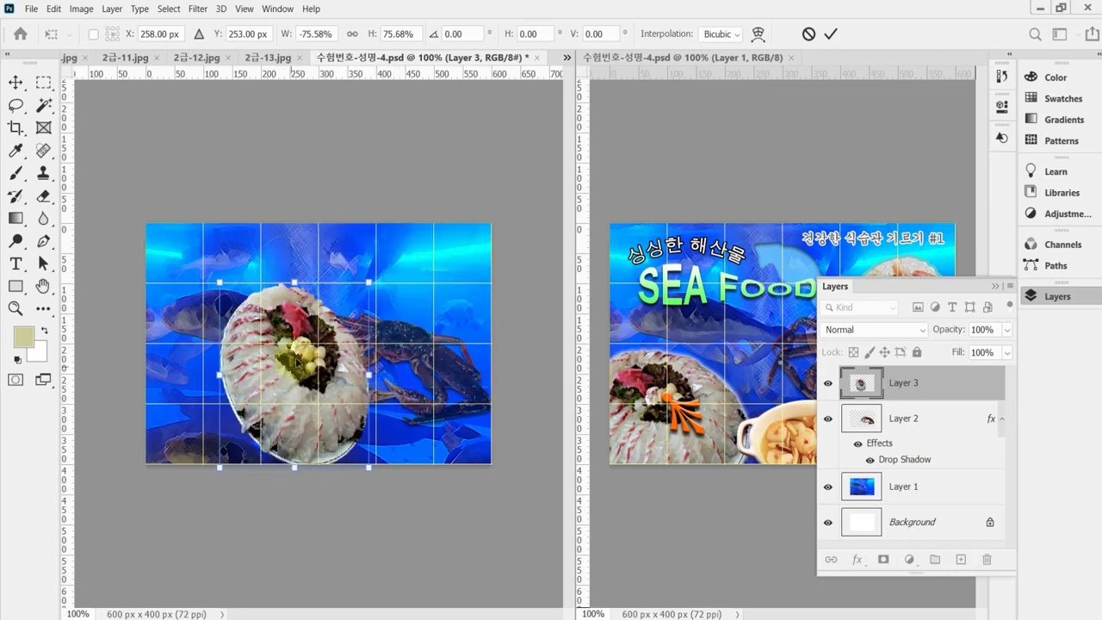
Move the plate into the canvas's lower-left corner and rotate it counterclockwise to a transform angle of about 143.2°
{"action": "left_click_drag", "start_coordinate": [300, 364], "coordinate": [206, 399]}
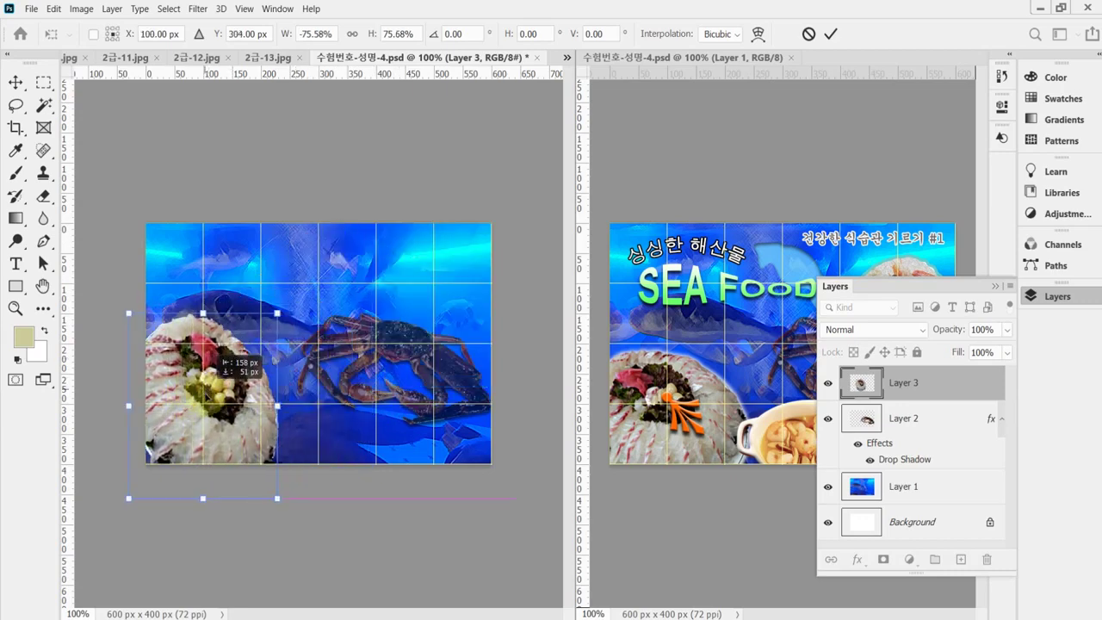
{"action": "left_click_drag", "start_coordinate": [322, 515], "coordinate": [411, 422]}
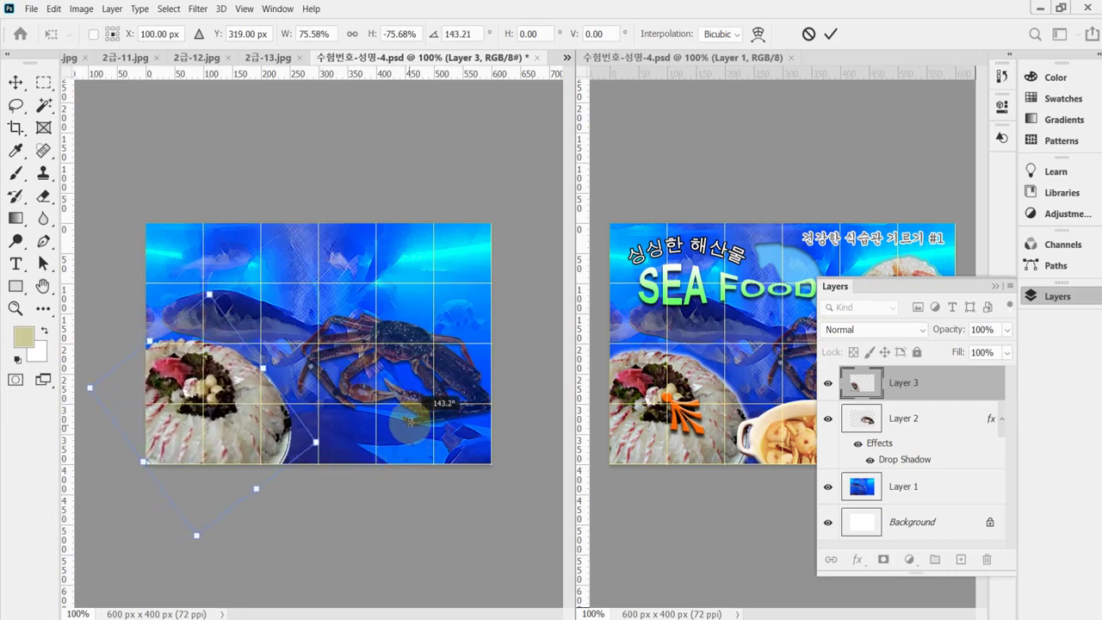
{"action": "left_click_drag", "start_coordinate": [239, 432], "coordinate": [246, 441]}
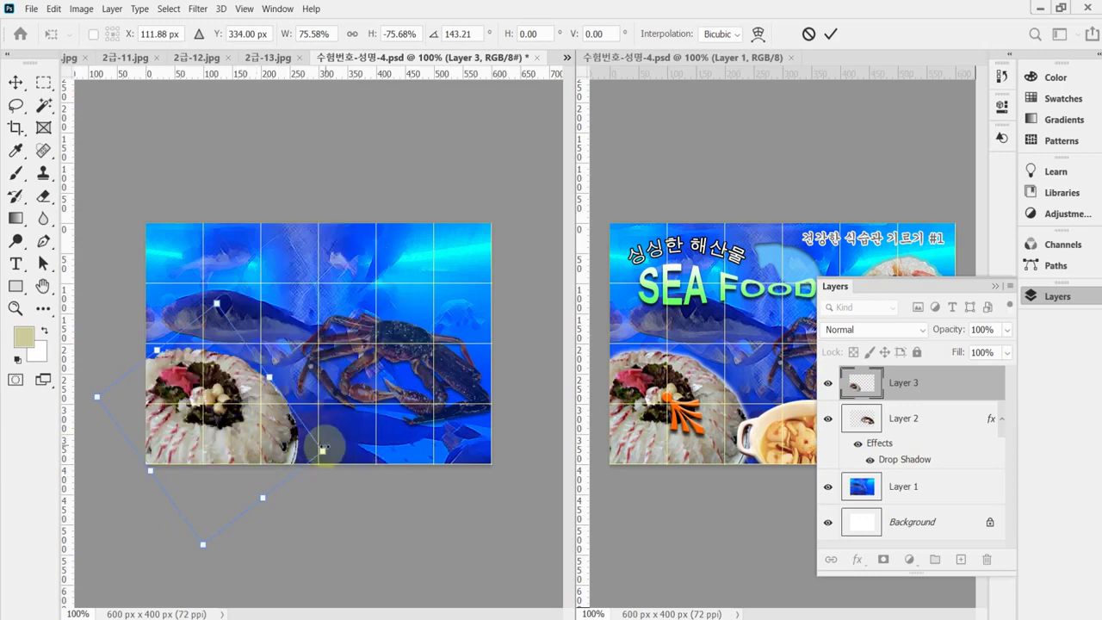
Shrink the plate to about 73%, nudge it horizontally to about X 103.8 px and finish the transform
{"action": "left_click_drag", "start_coordinate": [320, 450], "coordinate": [315, 448]}
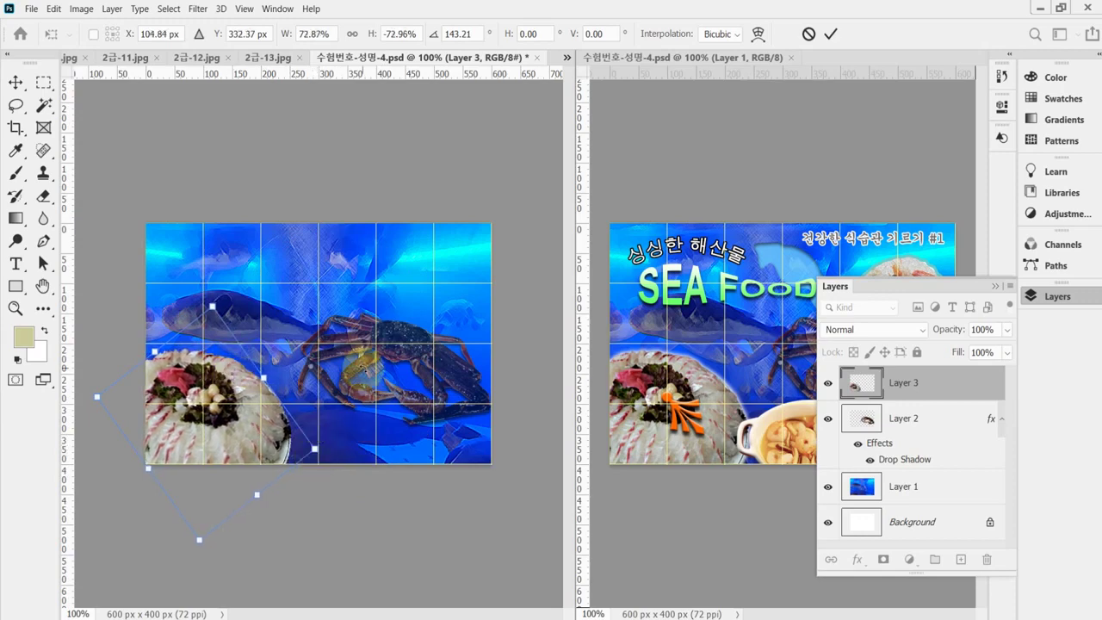
{"action": "key", "text": "Left"}
{"action": "key", "text": "Left"}
{"action": "key", "text": "Left"}
{"action": "key", "text": "Left"}
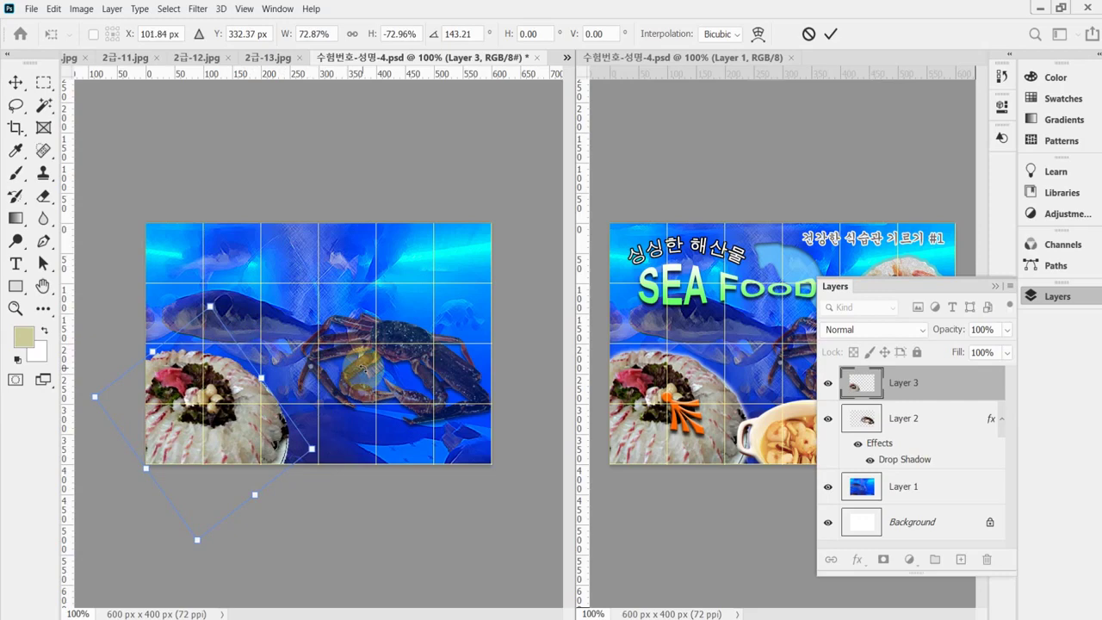
{"action": "key", "text": "Right"}
{"action": "key", "text": "Right"}
{"action": "key", "text": "Right"}
{"action": "key", "text": "Left"}
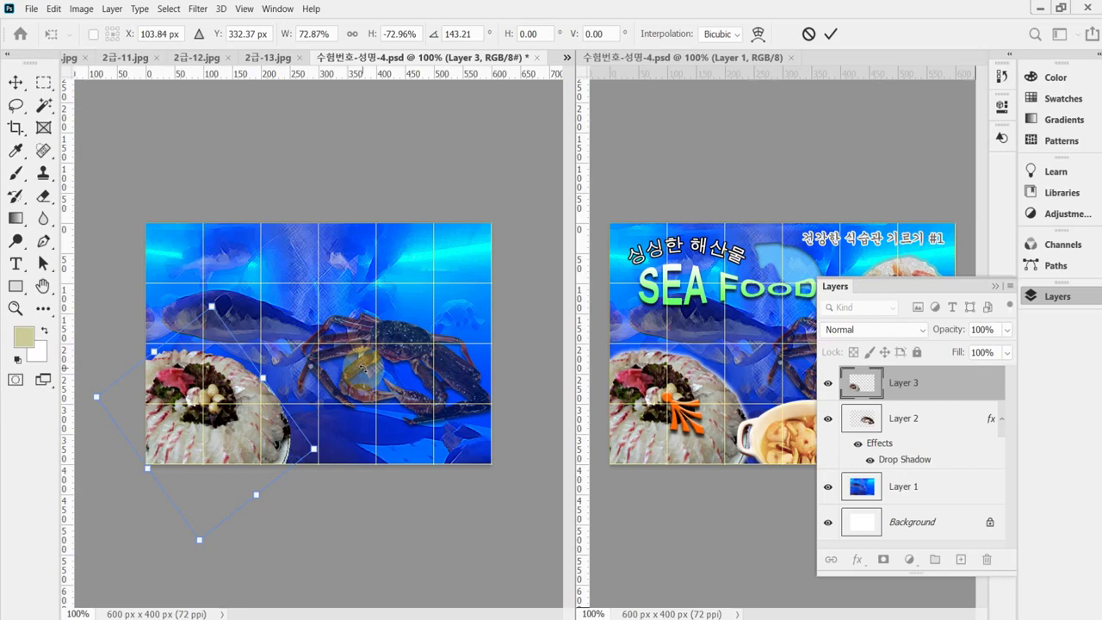
{"action": "key", "text": "Escape"}
{"action": "key", "text": "w"}
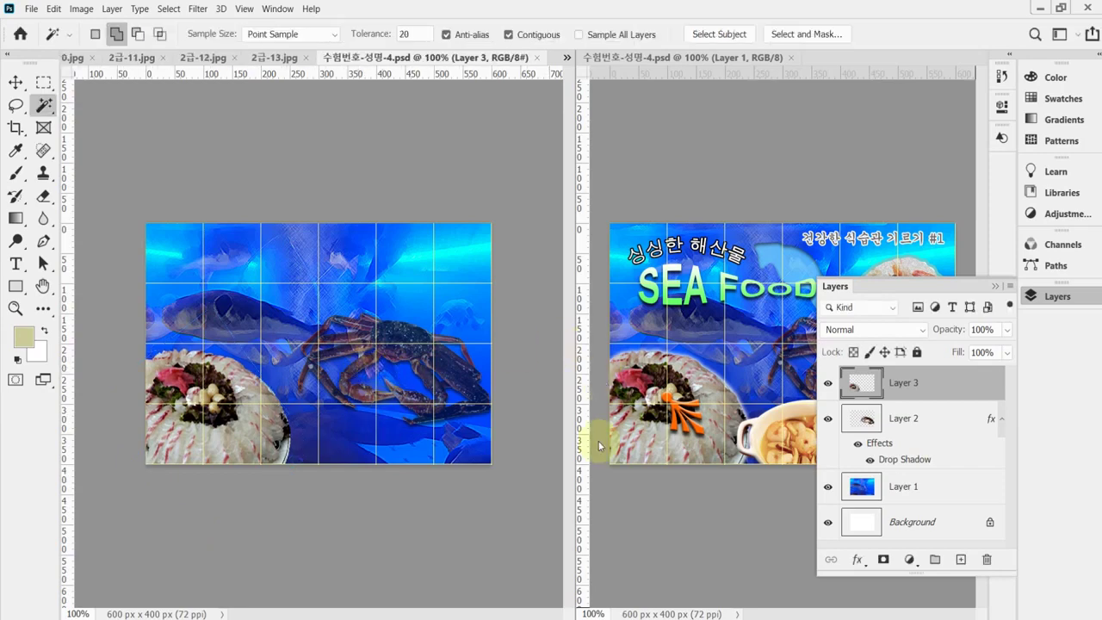
Add a 10 px Outer Glow to the plate layer and save the document
{"action": "left_click", "coordinate": [856, 560]}
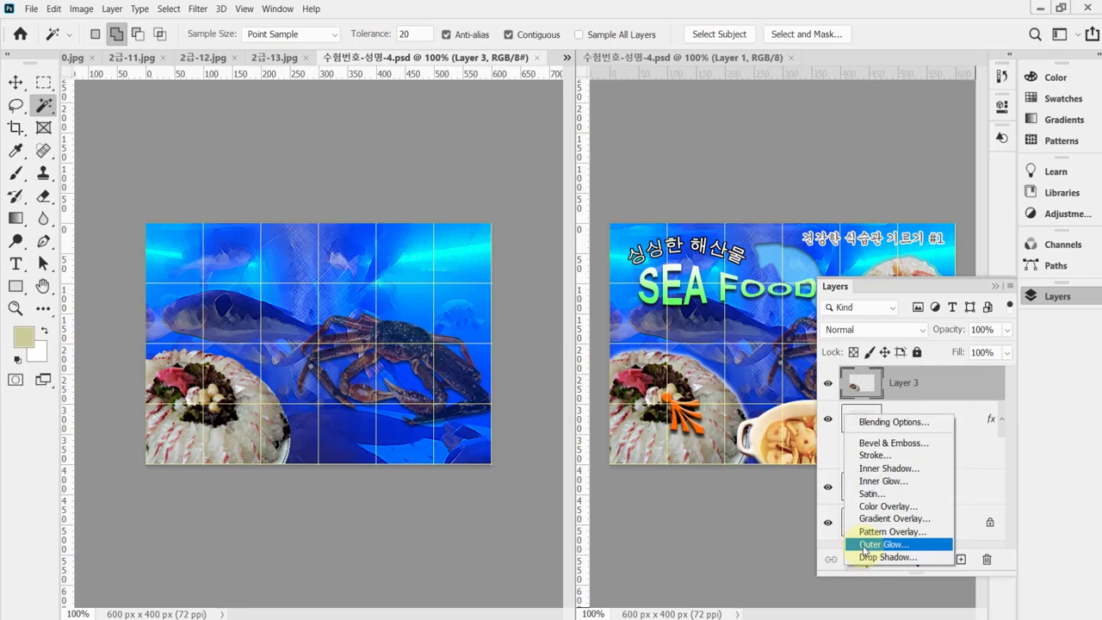
{"action": "left_click", "coordinate": [852, 560]}
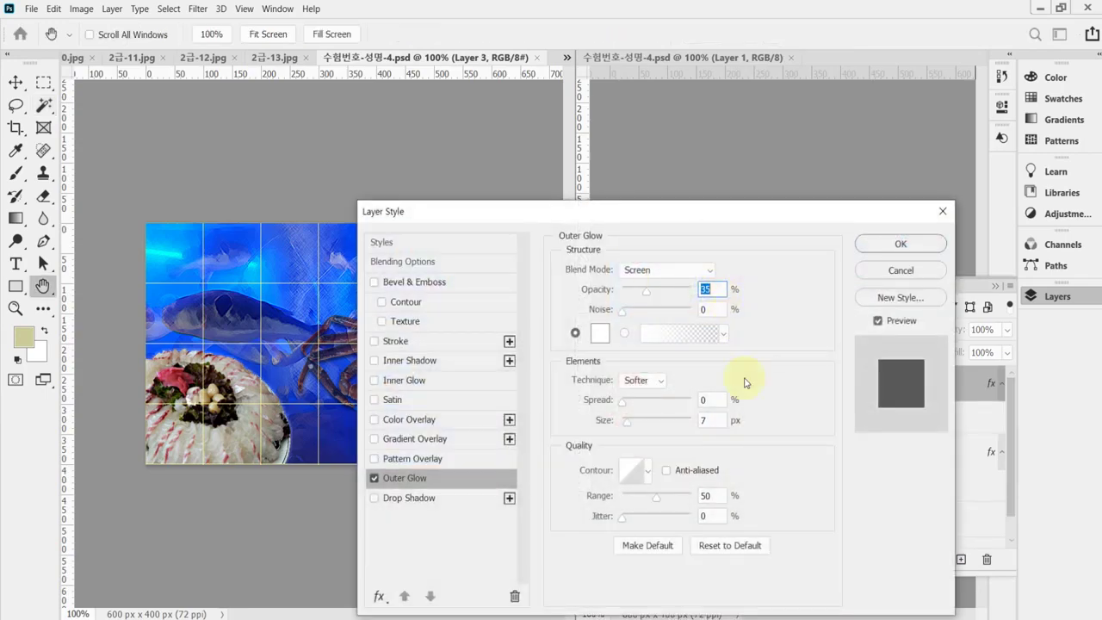
{"action": "left_click", "coordinate": [714, 421]}
{"action": "type", "text": "10"}
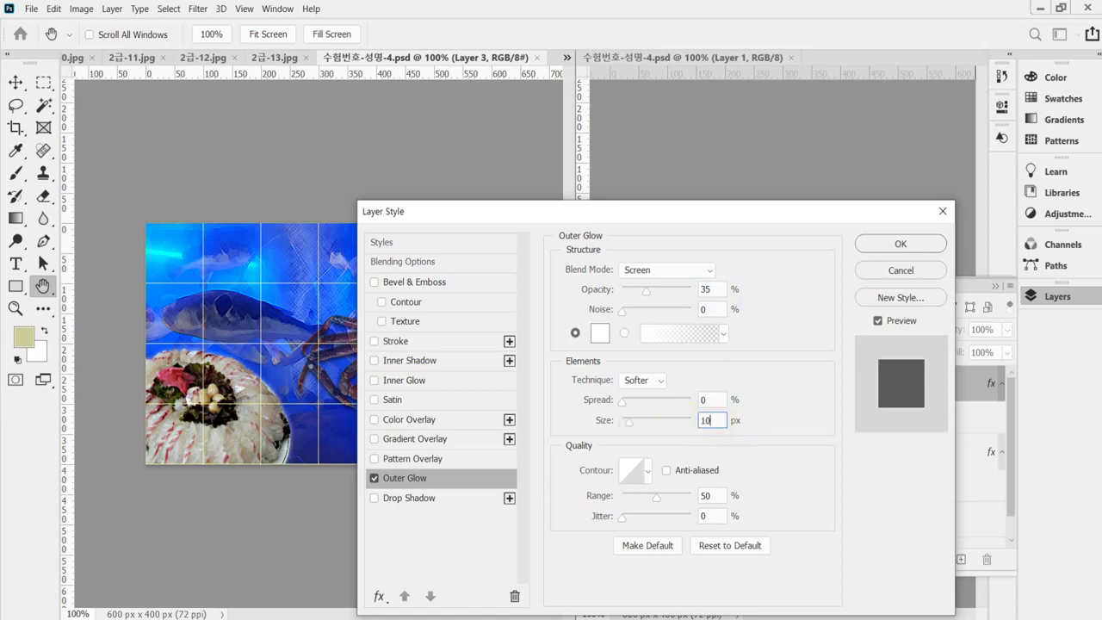
{"action": "key", "text": "Return"}
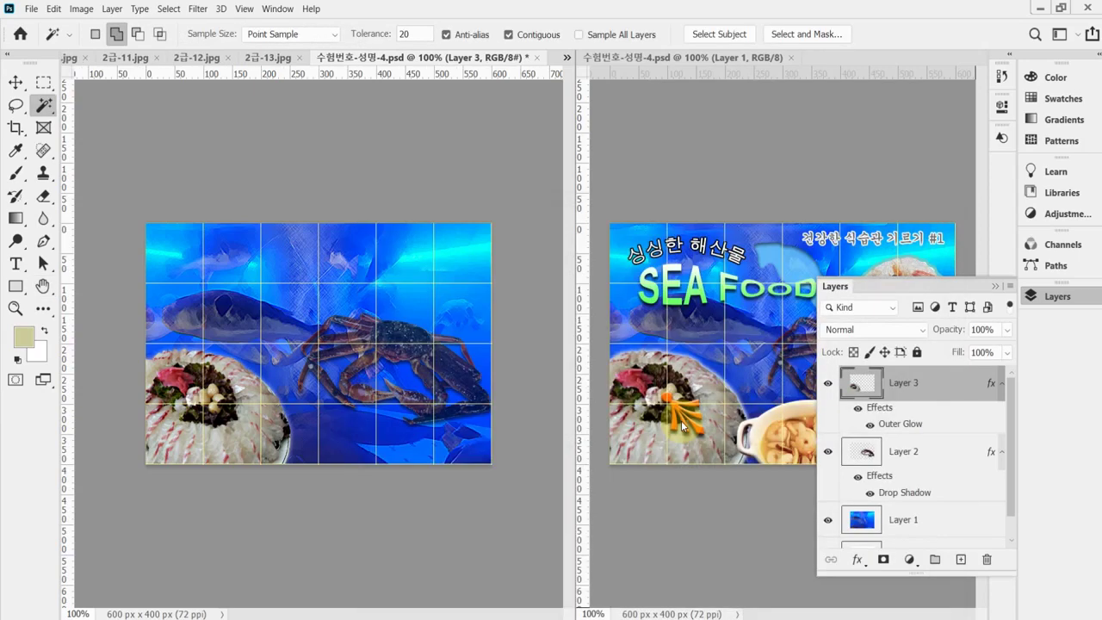
{"action": "key", "text": "ctrl+s"}
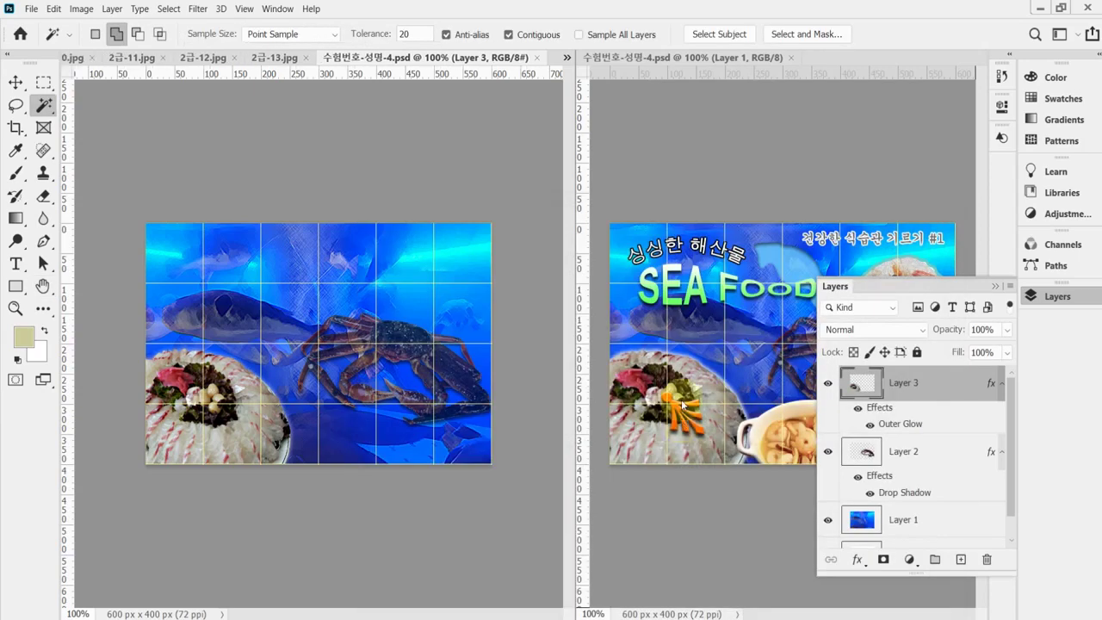
Set the plate layer's Outer Glow opacity to 75% and save the document
{"action": "left_click", "coordinate": [898, 429]}
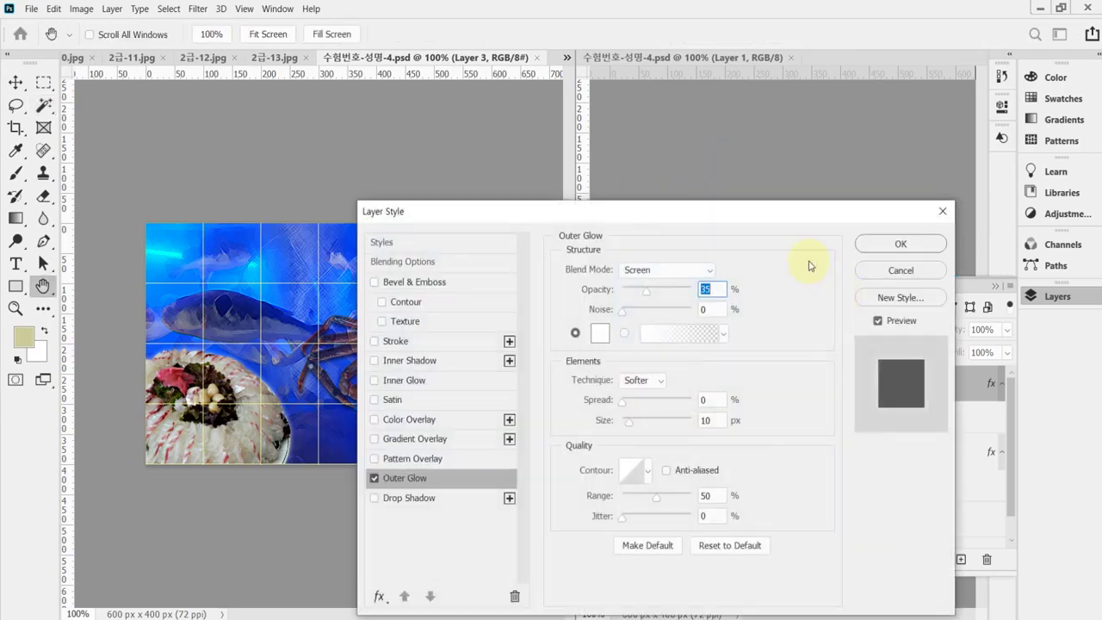
{"action": "type", "text": "75"}
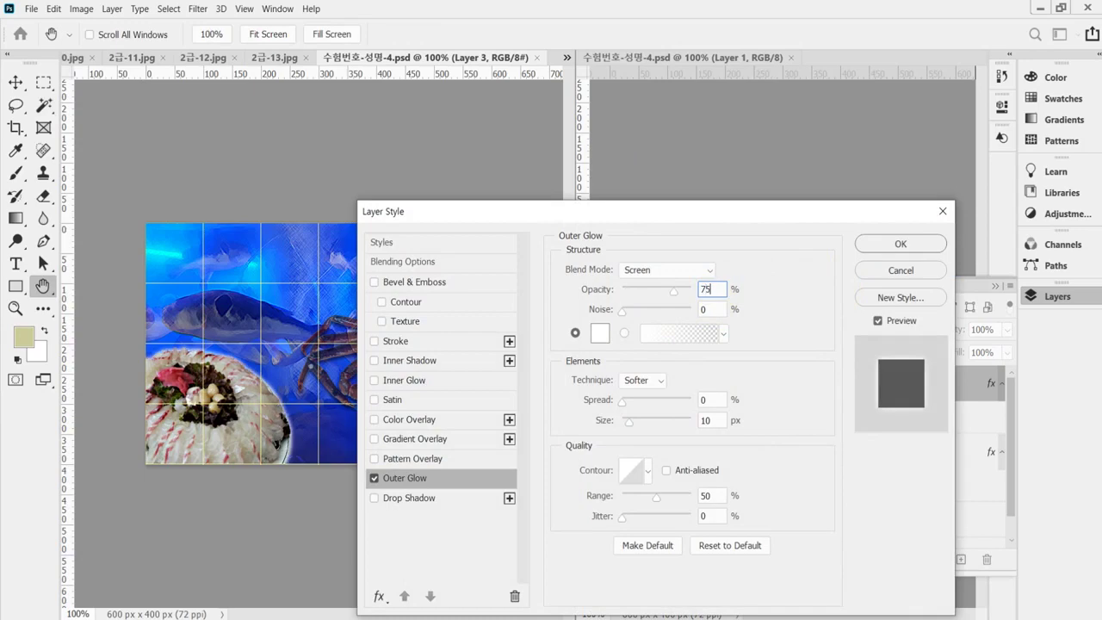
{"action": "key", "text": "Return"}
{"action": "key", "text": "ctrl+s"}
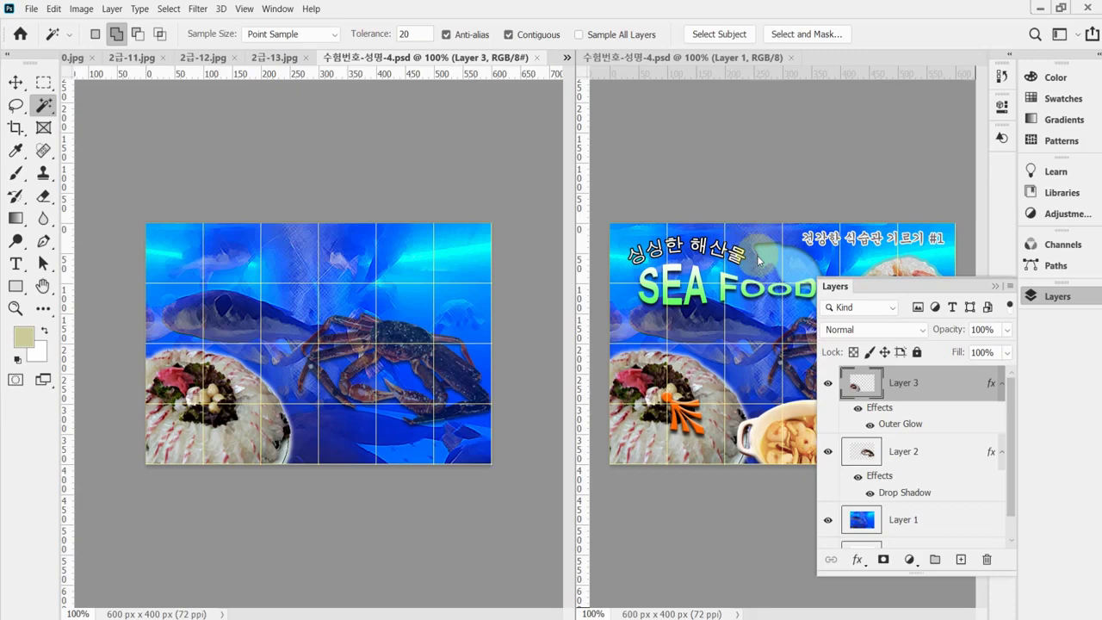
Switch to the Custom Shape tool and expand the 2019 Shapes group under Legacy Shapes and More
{"action": "left_click", "coordinate": [1044, 301]}
{"action": "left_click", "coordinate": [16, 291]}
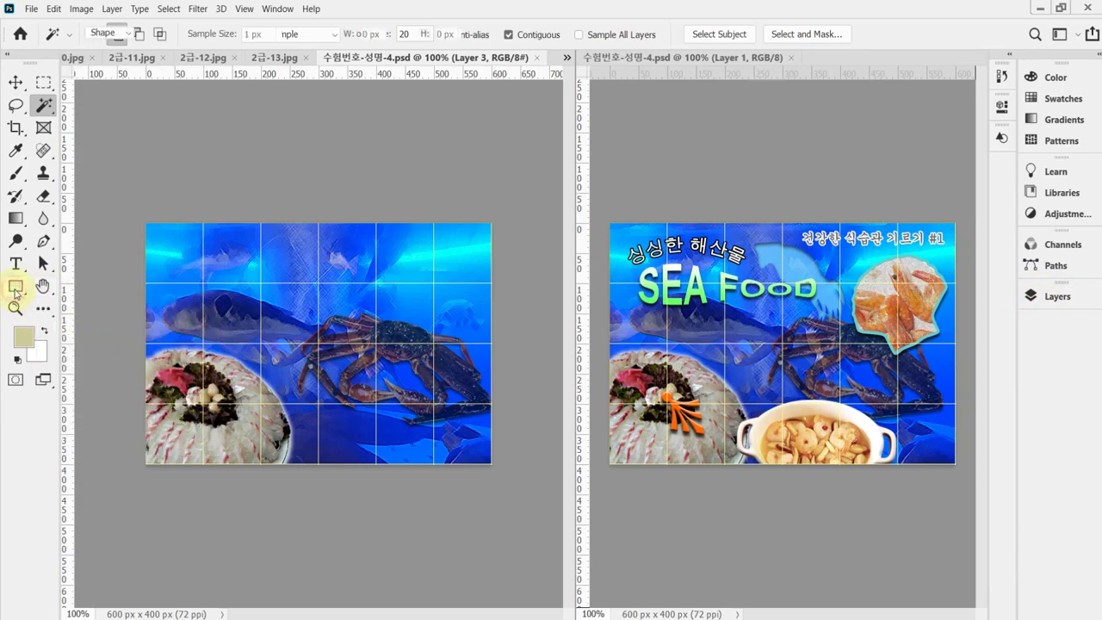
{"action": "left_click_drag", "start_coordinate": [15, 293], "coordinate": [116, 370]}
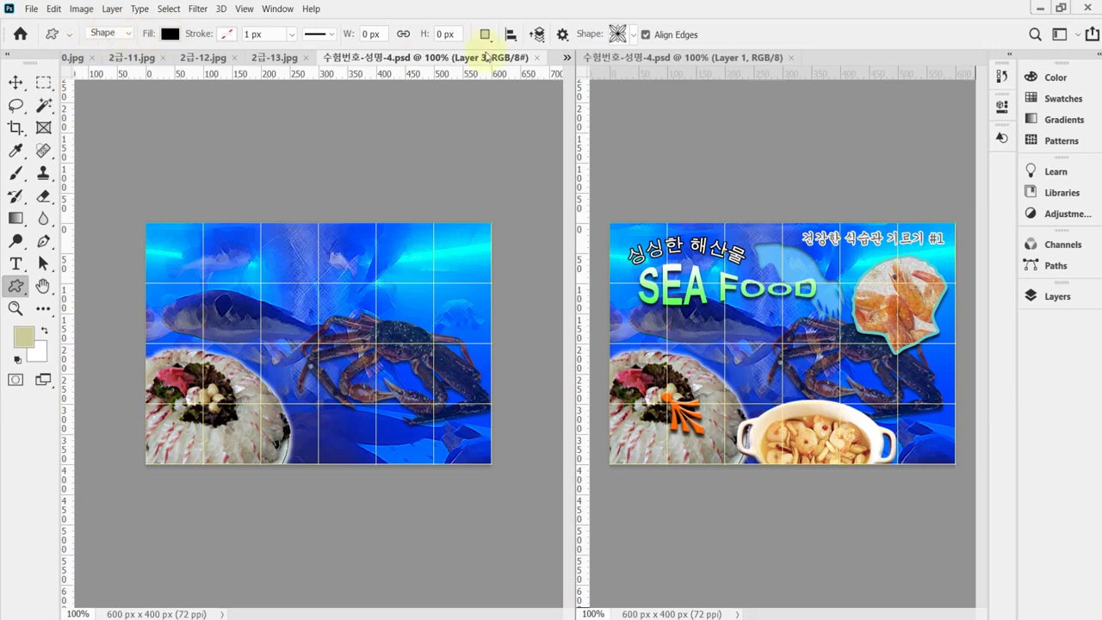
{"action": "left_click", "coordinate": [634, 39]}
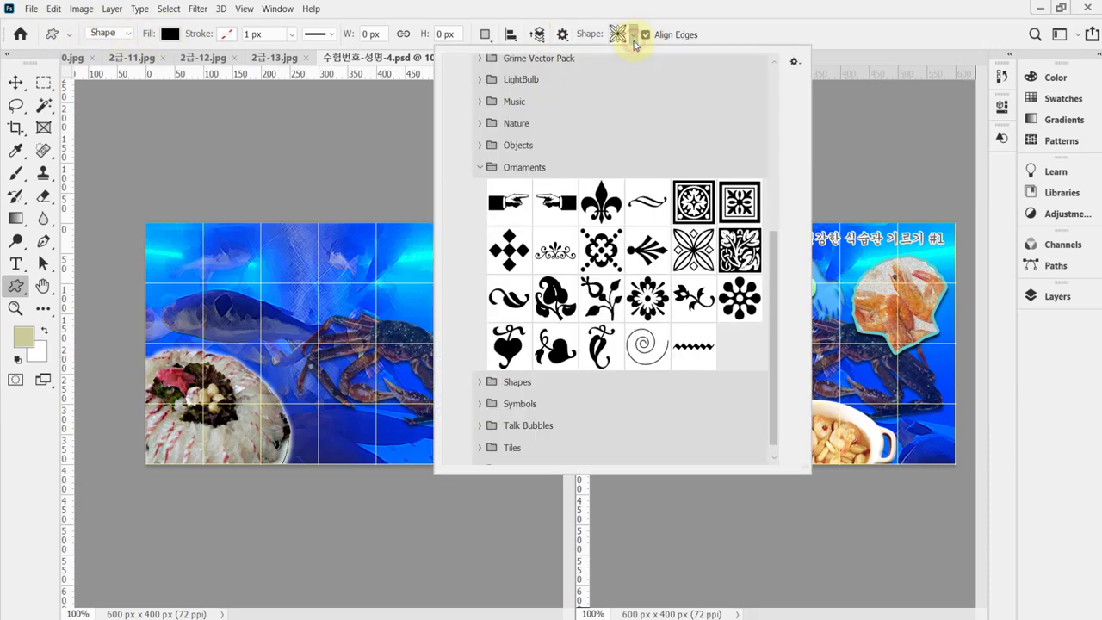
{"action": "left_click", "coordinate": [477, 169]}
{"action": "scroll", "coordinate": [491, 207], "scroll_direction": "up", "scroll_amount": 3}
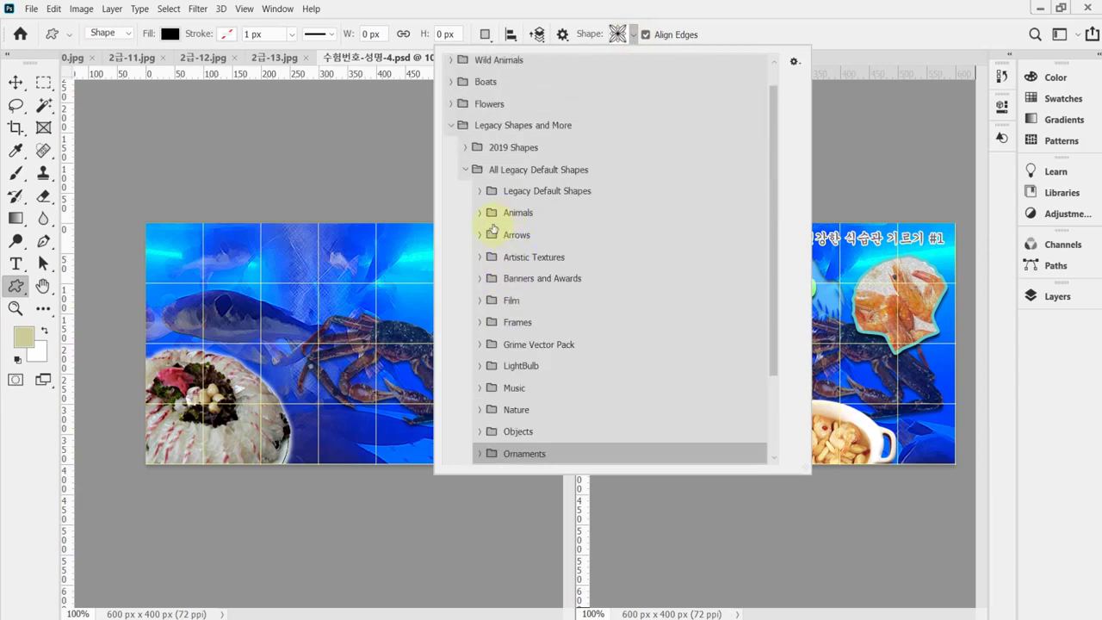
{"action": "left_click", "coordinate": [465, 169]}
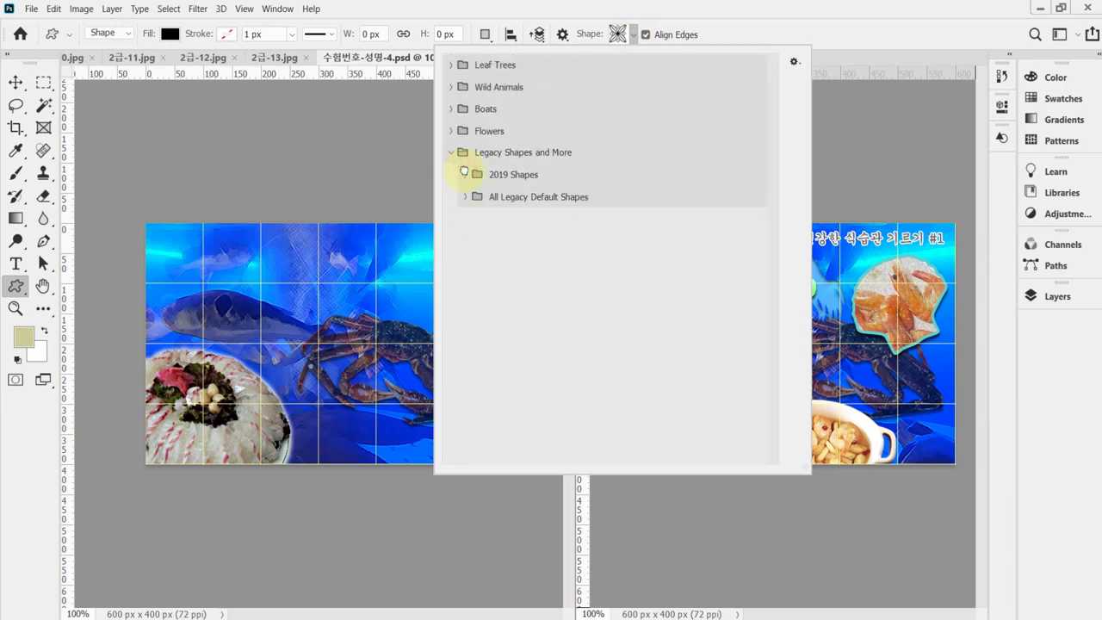
{"action": "left_click", "coordinate": [464, 173]}
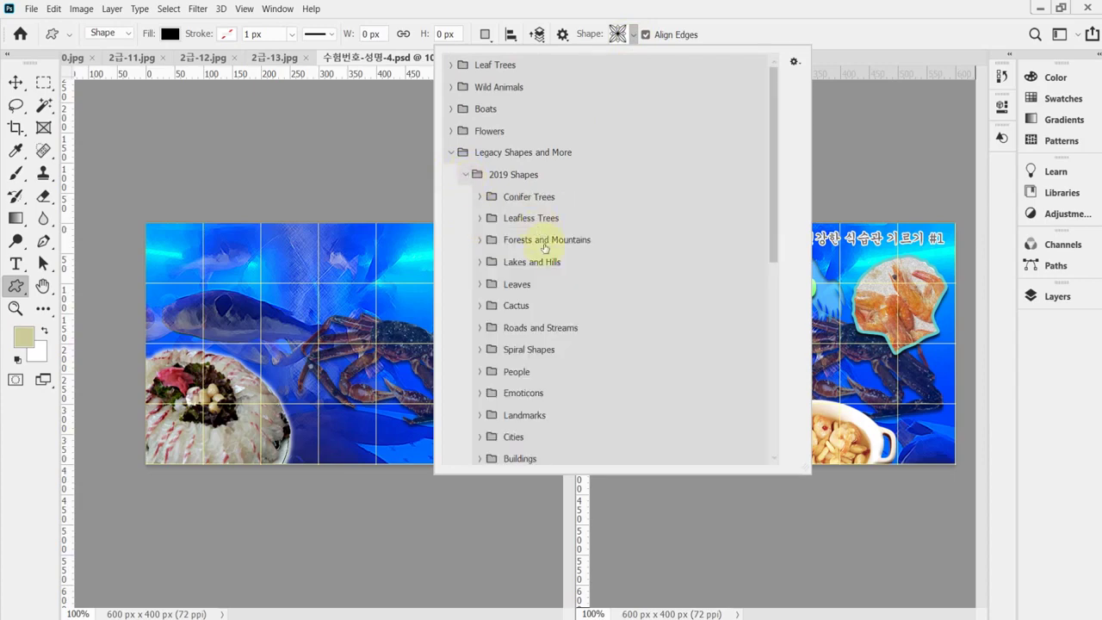
Choose the scallop shell from the Sea Creatures group as the custom shape
{"action": "scroll", "coordinate": [528, 383], "scroll_direction": "down", "scroll_amount": 3}
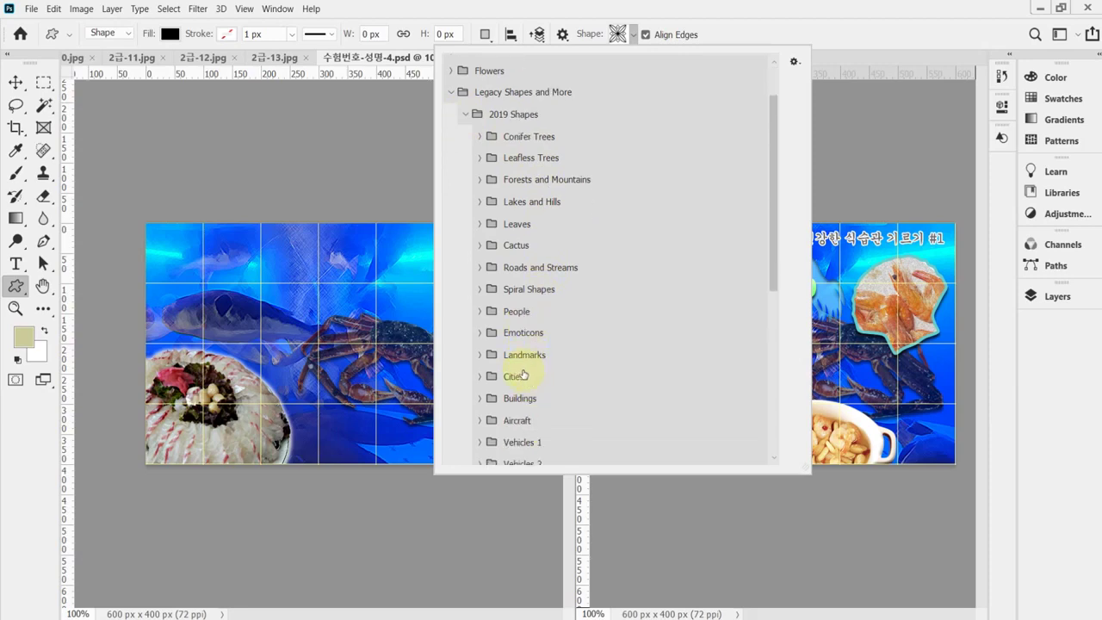
{"action": "scroll", "coordinate": [522, 375], "scroll_direction": "down", "scroll_amount": 9}
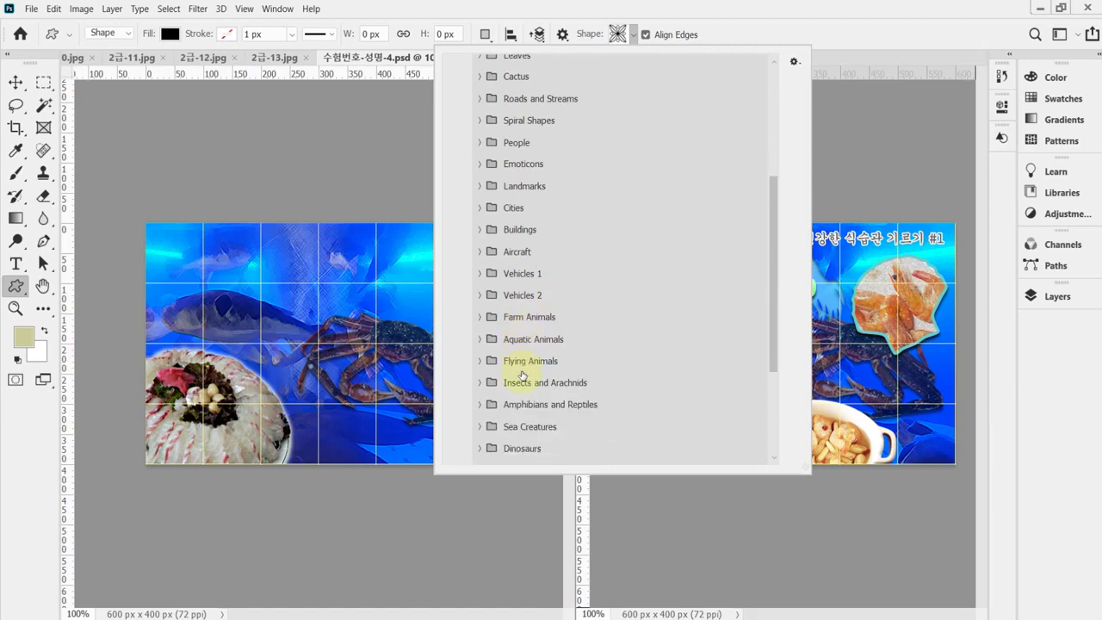
{"action": "scroll", "coordinate": [522, 376], "scroll_direction": "down", "scroll_amount": 2}
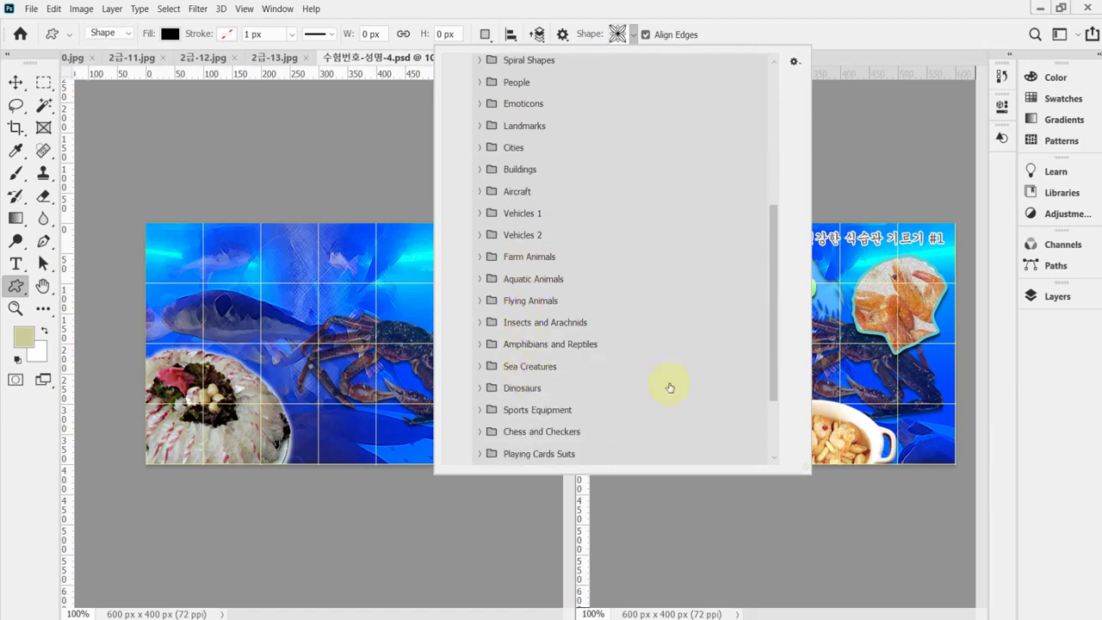
{"action": "left_click", "coordinate": [480, 367]}
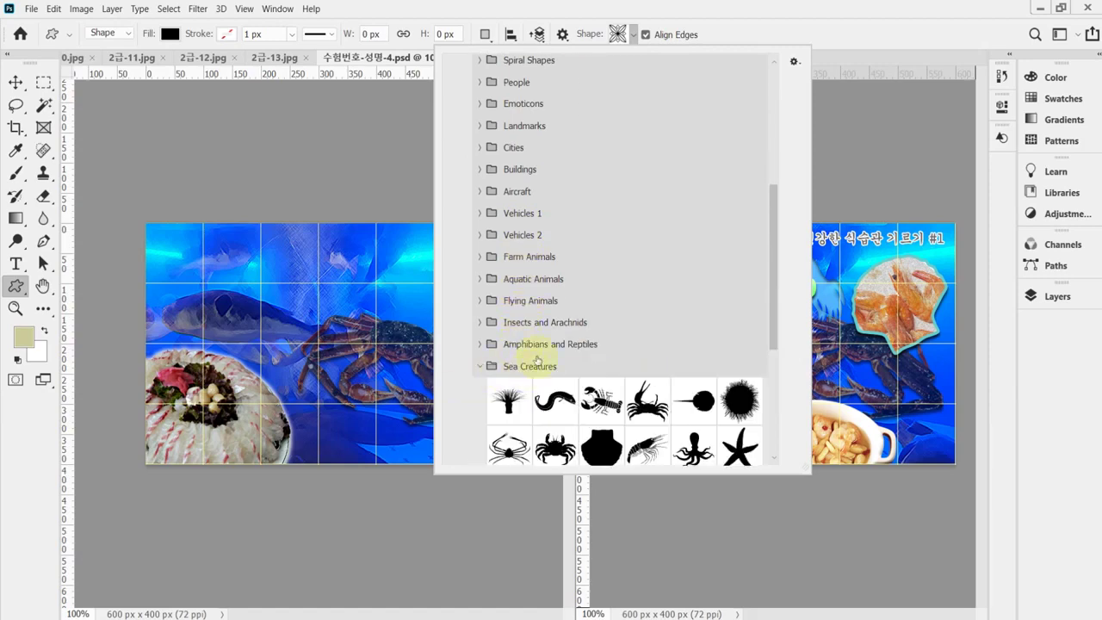
{"action": "left_click_drag", "start_coordinate": [776, 346], "coordinate": [782, 389]}
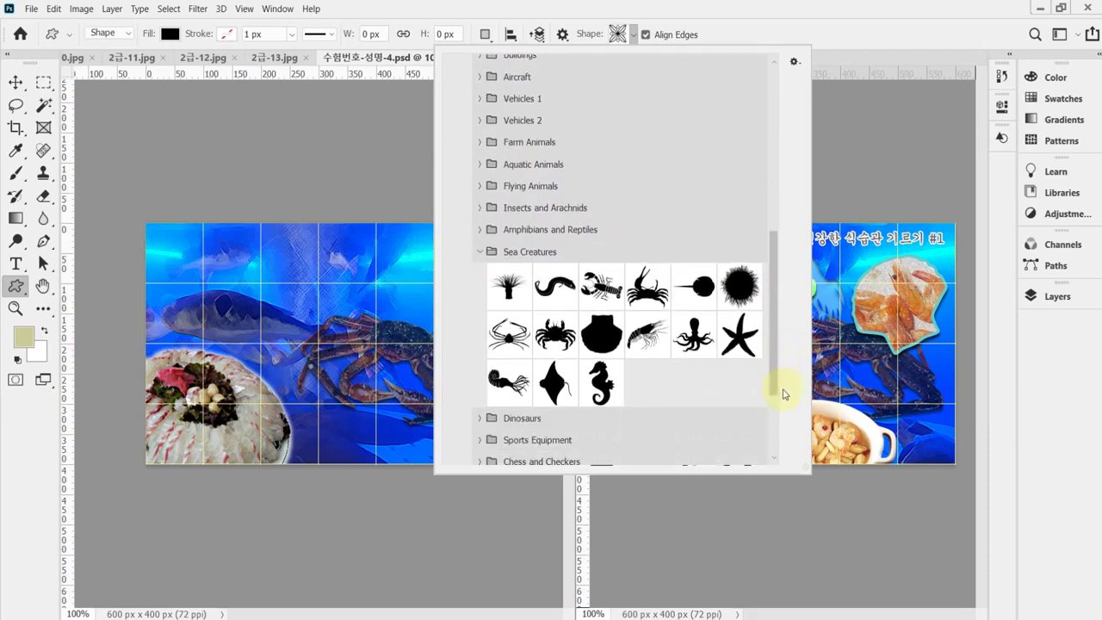
{"action": "left_click", "coordinate": [601, 344]}
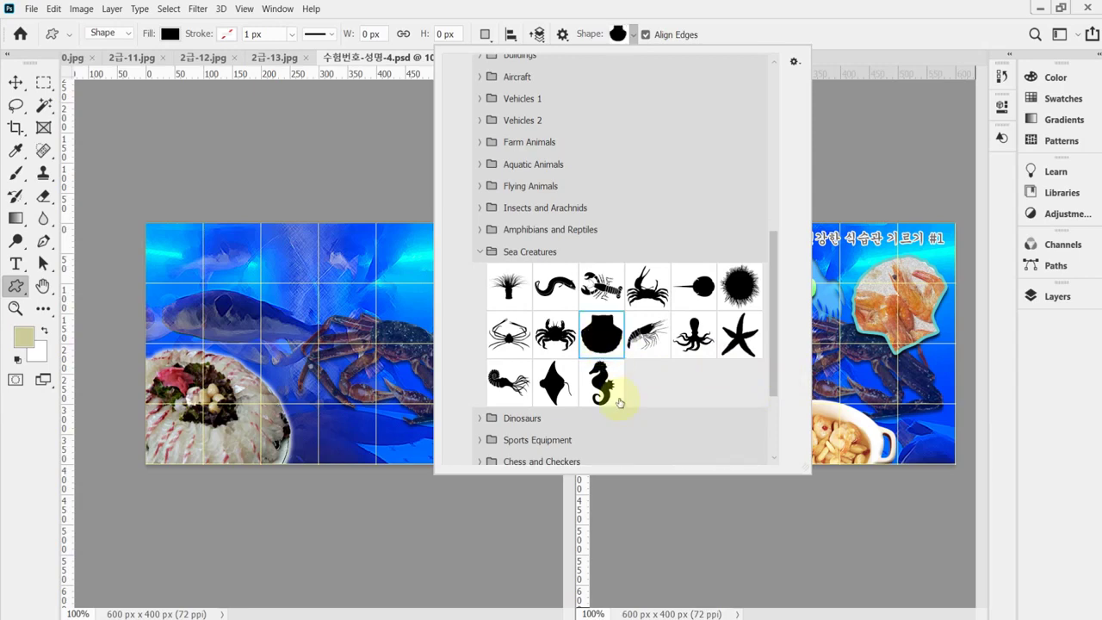
{"action": "left_click", "coordinate": [514, 19]}
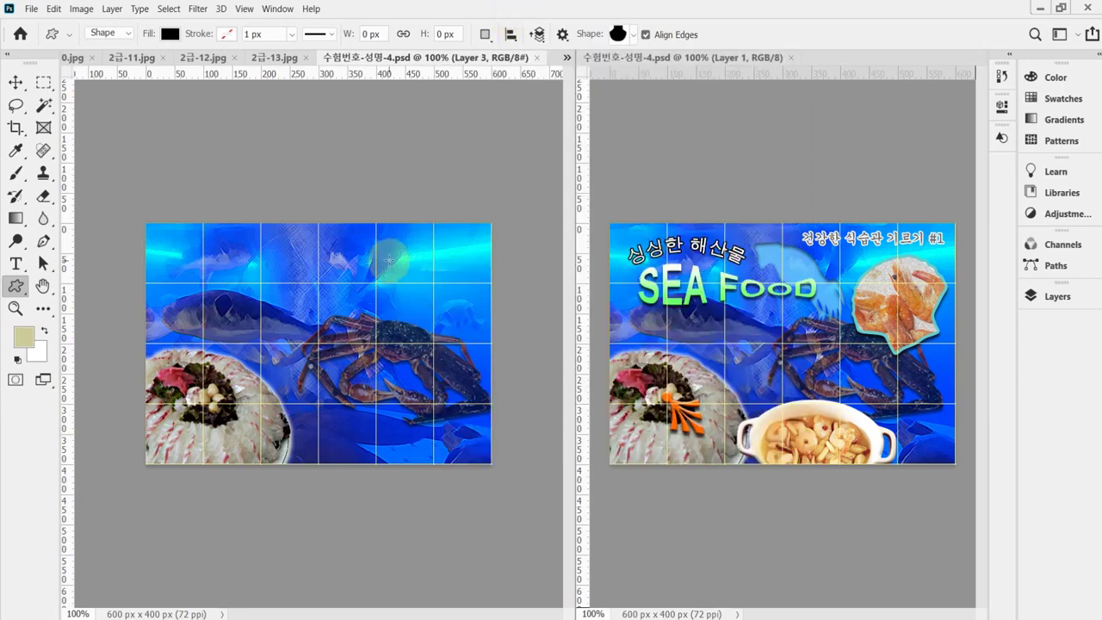
Draw a shell about 189 × 166 px in the canvas's upper-right area and rotate it to a transform angle of about 146°
{"action": "left_click_drag", "start_coordinate": [367, 238], "coordinate": [504, 349]}
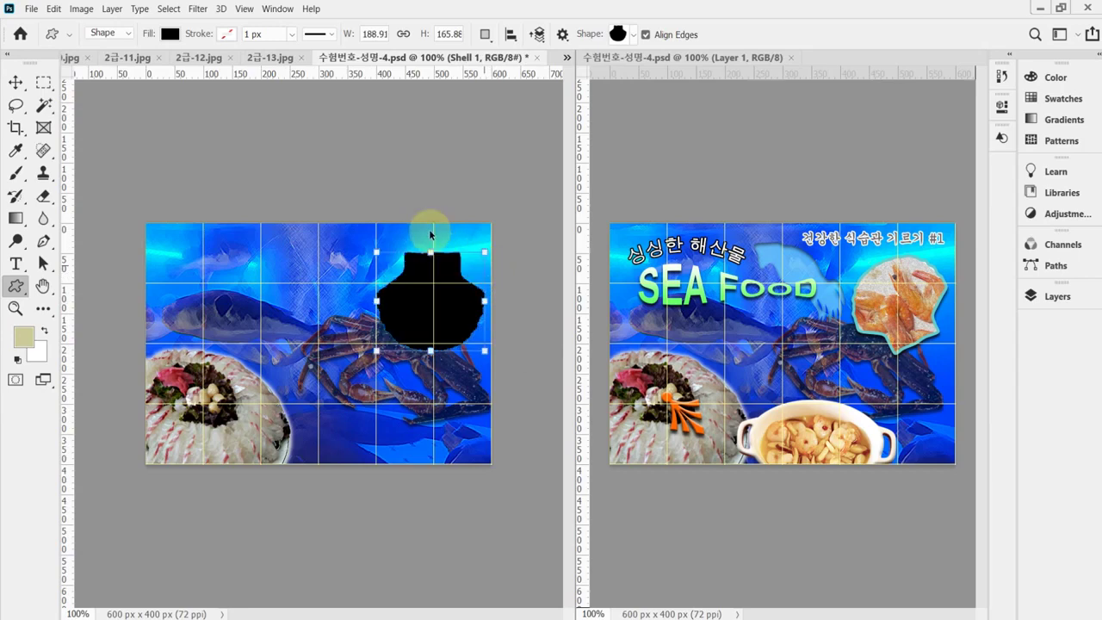
{"action": "key", "text": "ctrl+t"}
{"action": "left_click_drag", "start_coordinate": [528, 279], "coordinate": [433, 371]}
{"action": "mouse_move", "coordinate": [439, 325]}
{"action": "left_mouse_down"}
{"action": "mouse_move", "coordinate": [448, 318]}
{"action": "mouse_move", "coordinate": [436, 320]}
{"action": "left_mouse_up"}
{"action": "left_click_drag", "start_coordinate": [521, 267], "coordinate": [546, 270]}
{"action": "left_click_drag", "start_coordinate": [439, 301], "coordinate": [451, 298]}
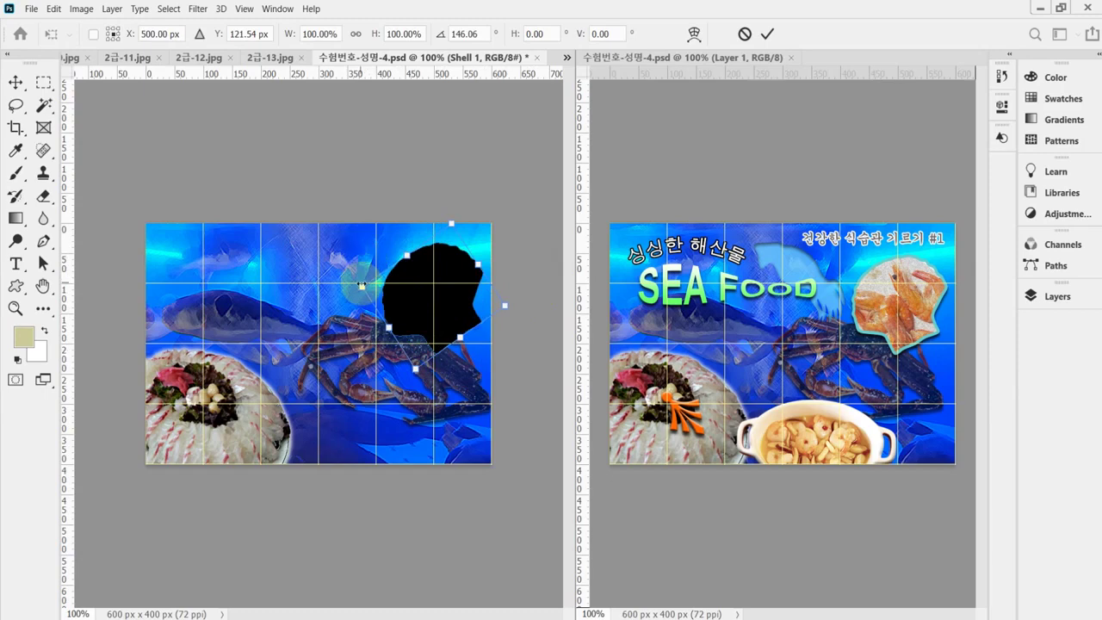
Scale the shell to about 95.2%, move it to about X 500, Y 125 px, rotate it to about 150.2° and finish the transform
{"action": "left_click_drag", "start_coordinate": [362, 286], "coordinate": [369, 286]}
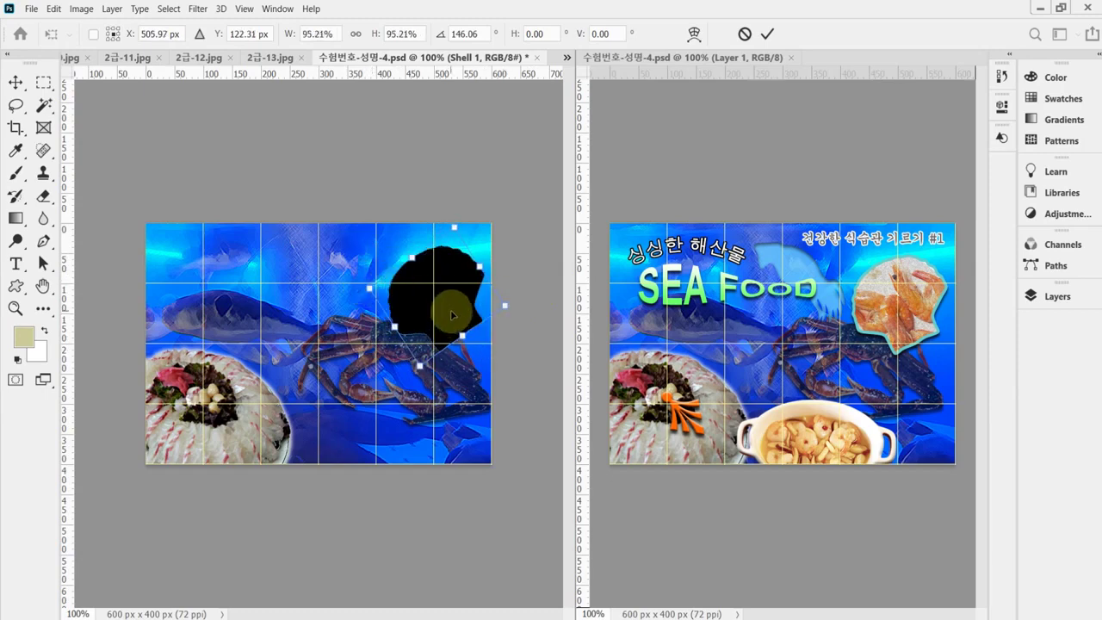
{"action": "left_click_drag", "start_coordinate": [455, 313], "coordinate": [452, 315]}
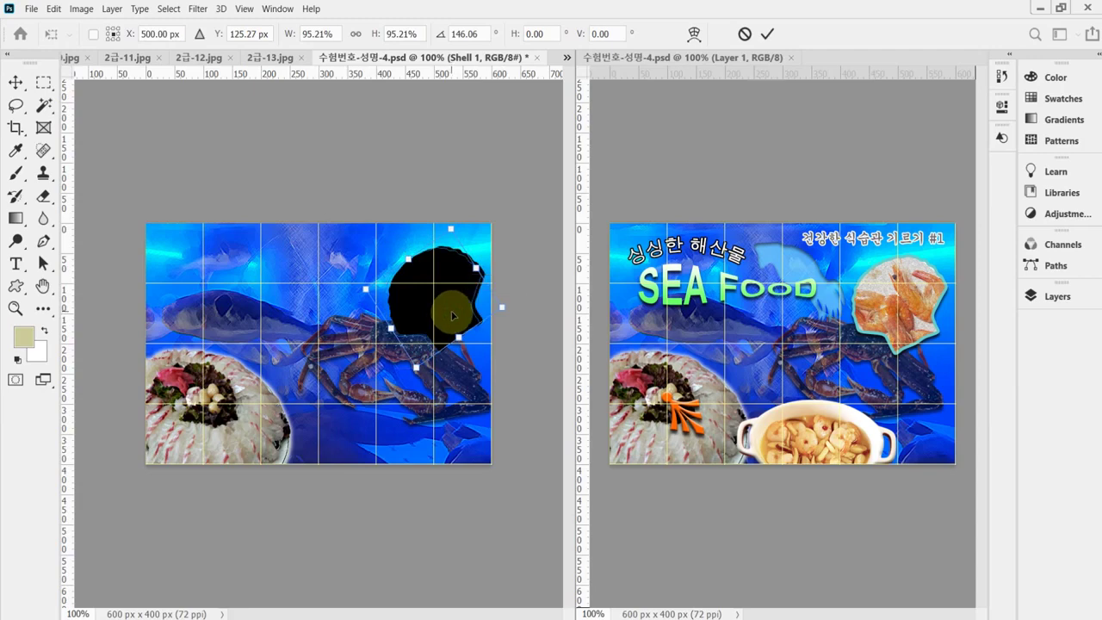
{"action": "left_click_drag", "start_coordinate": [525, 313], "coordinate": [526, 313]}
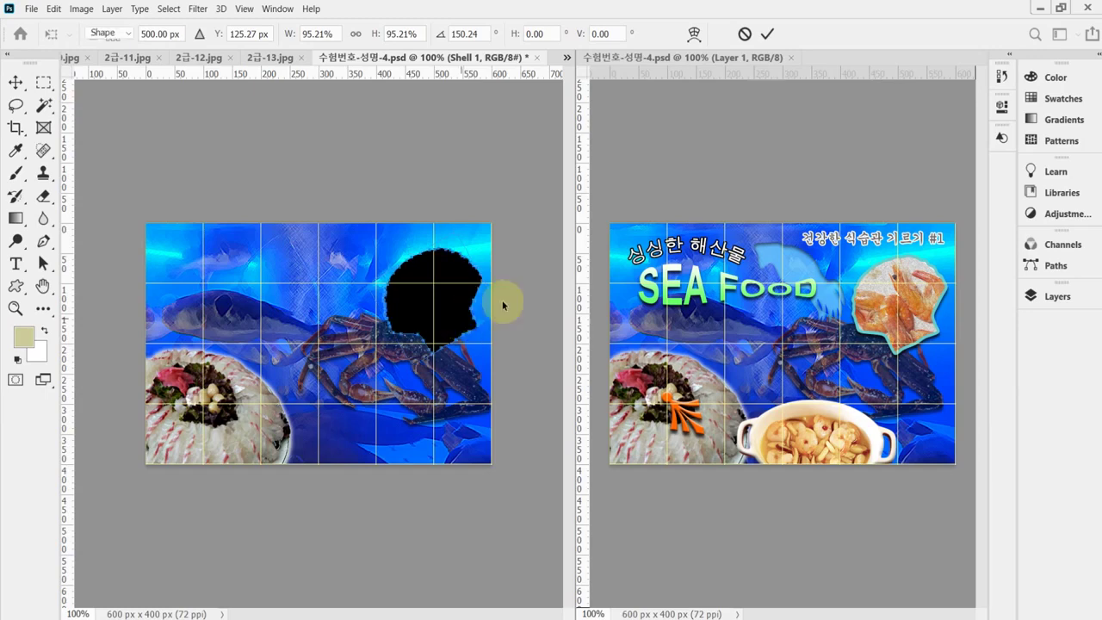
{"action": "key", "text": "Return"}
Add a 5 px outside Stroke to the shell layer in color #6cc (RGB 102, 204, 204)
{"action": "left_click", "coordinate": [1060, 299]}
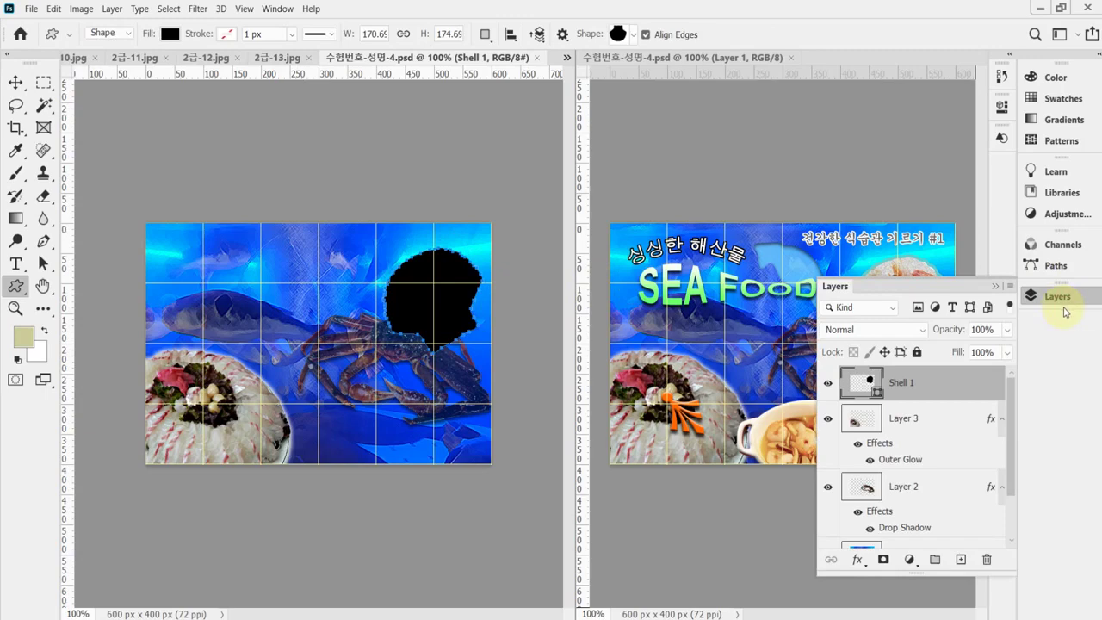
{"action": "left_click", "coordinate": [857, 561]}
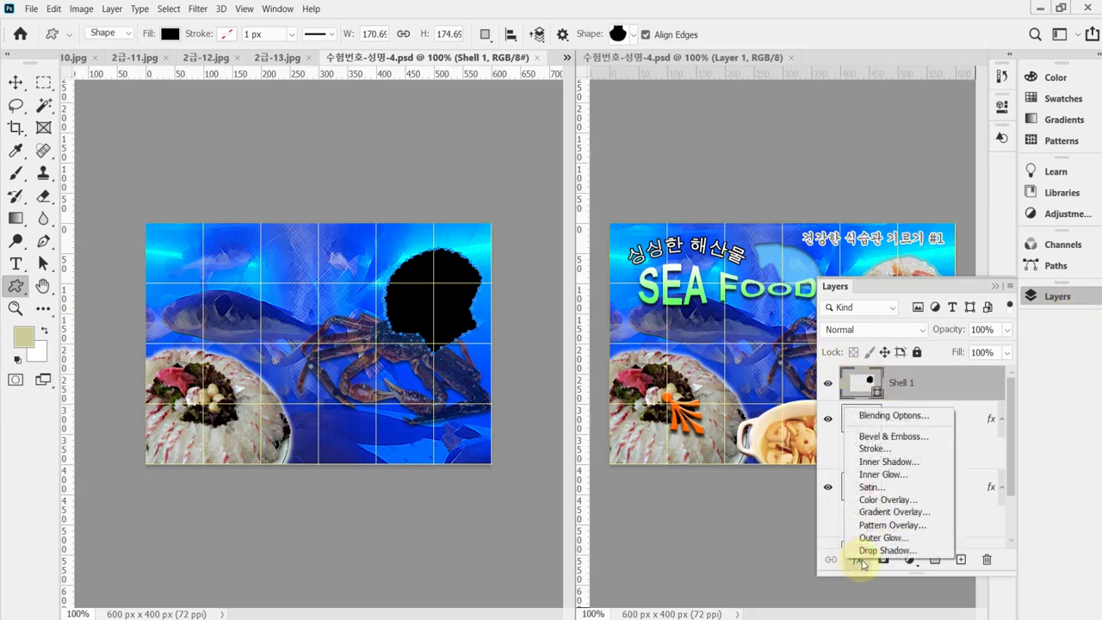
{"action": "left_click", "coordinate": [893, 450]}
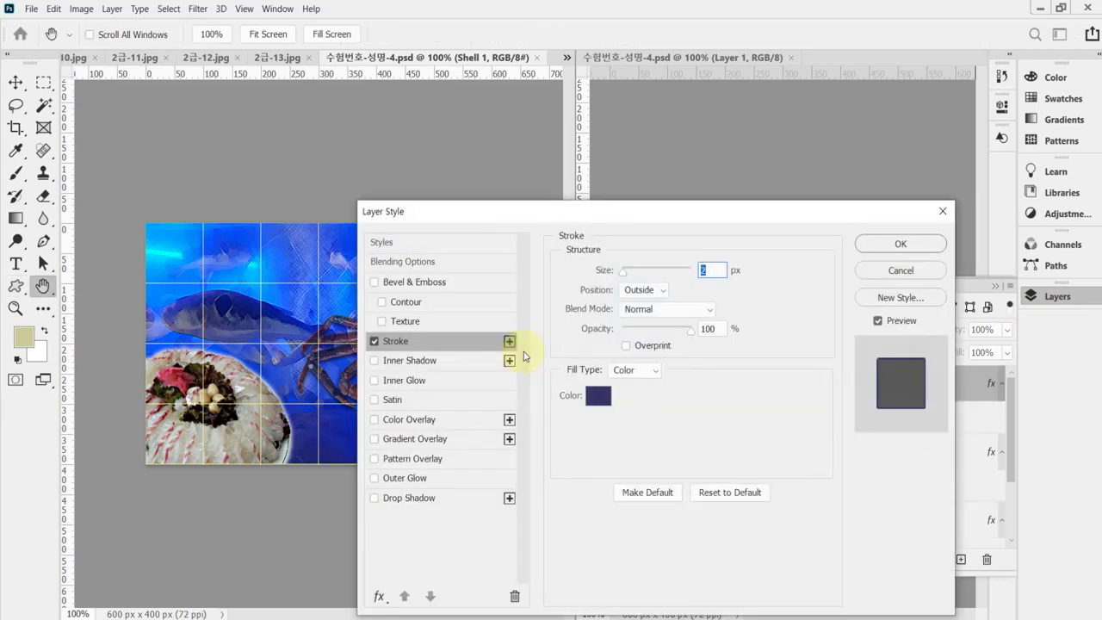
{"action": "type", "text": "5"}
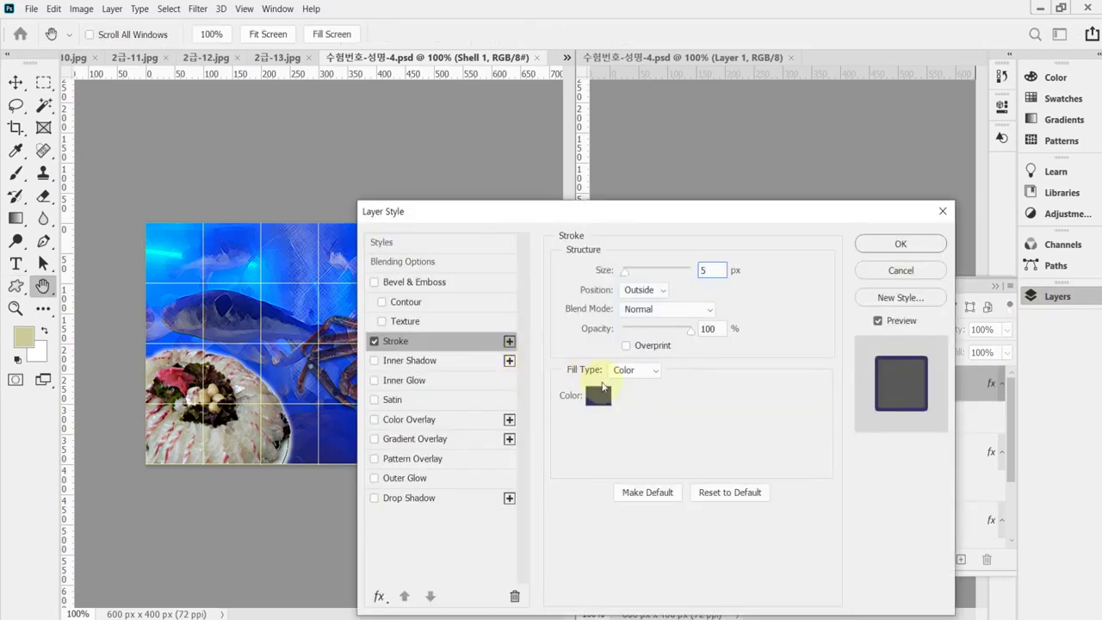
{"action": "left_click", "coordinate": [599, 394]}
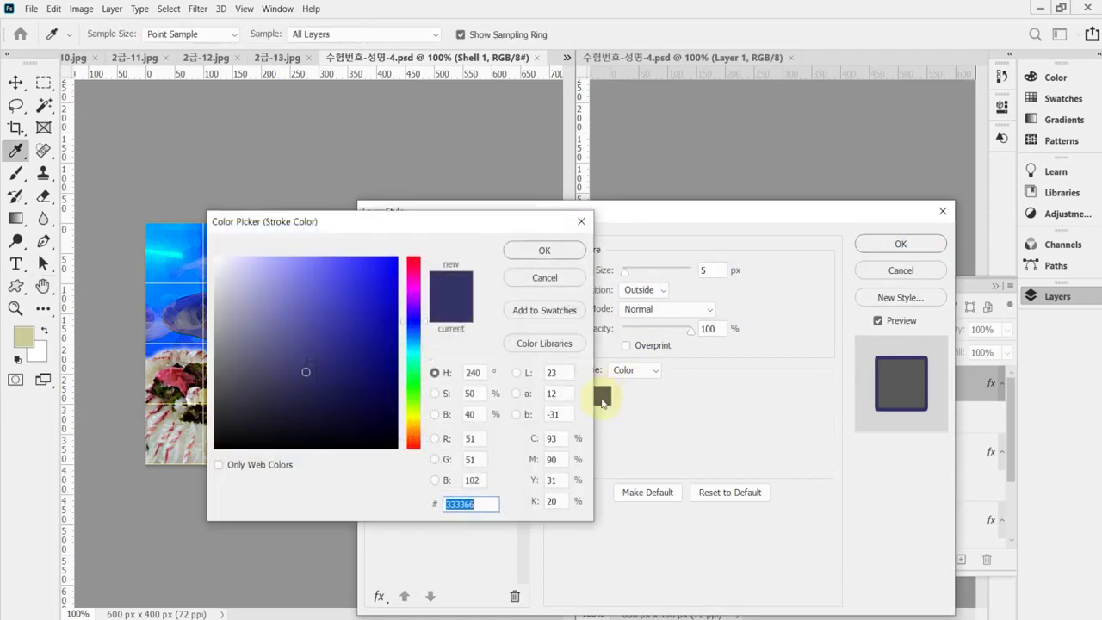
{"action": "type", "text": "6cc"}
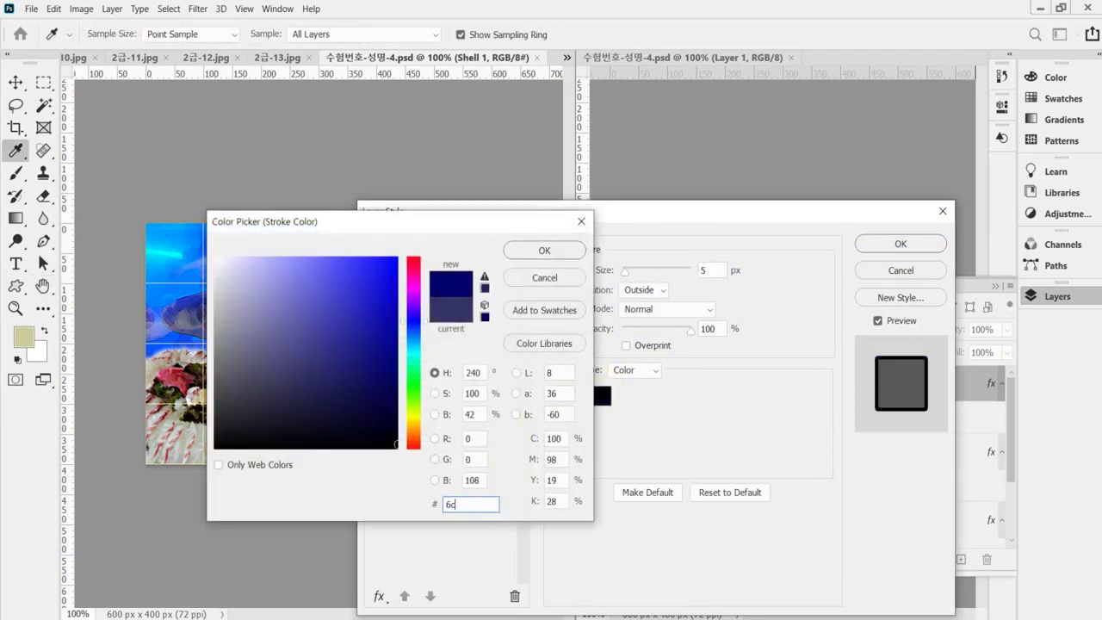
{"action": "left_click", "coordinate": [544, 251]}
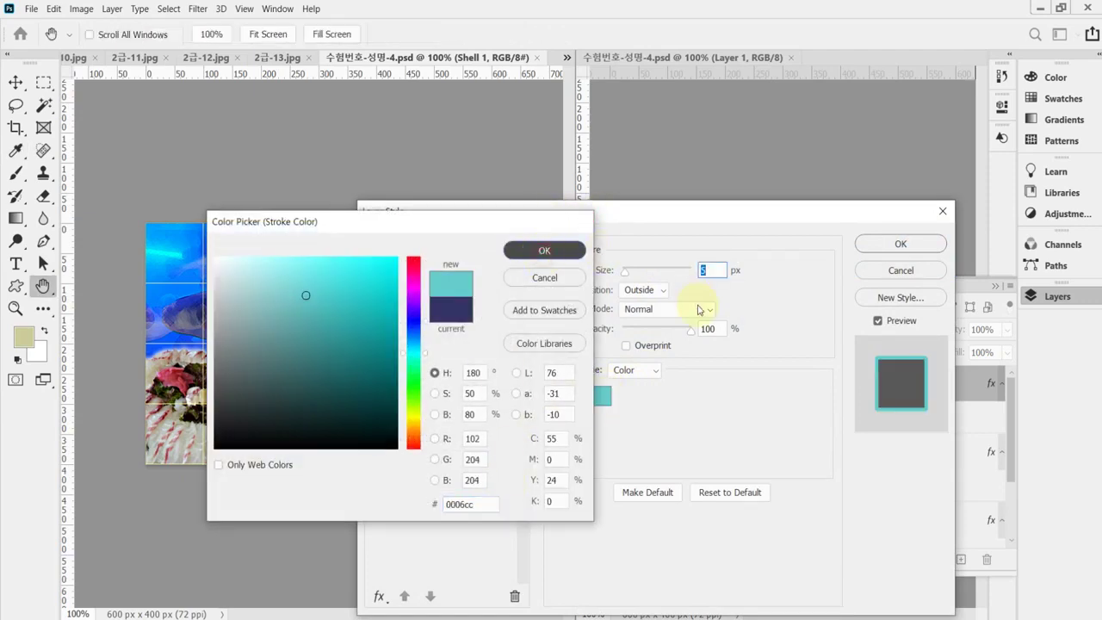
{"action": "left_click", "coordinate": [902, 244]}
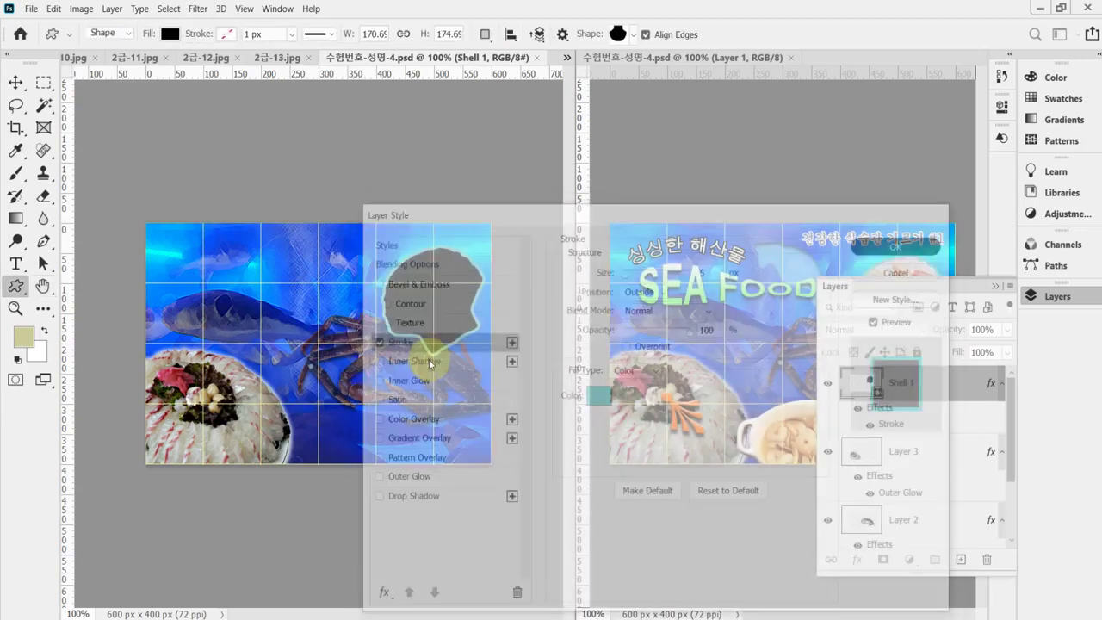
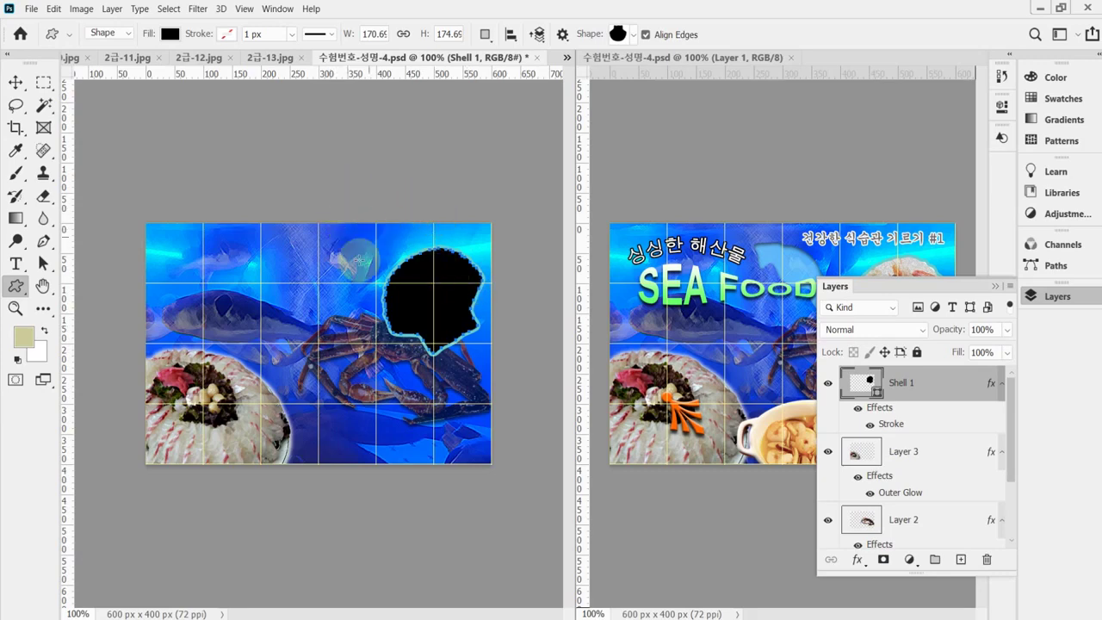
Copy the entire shrimp photo from 2급-12.jpg and paste it into the poster above the shell layer
{"action": "left_click", "coordinate": [198, 57]}
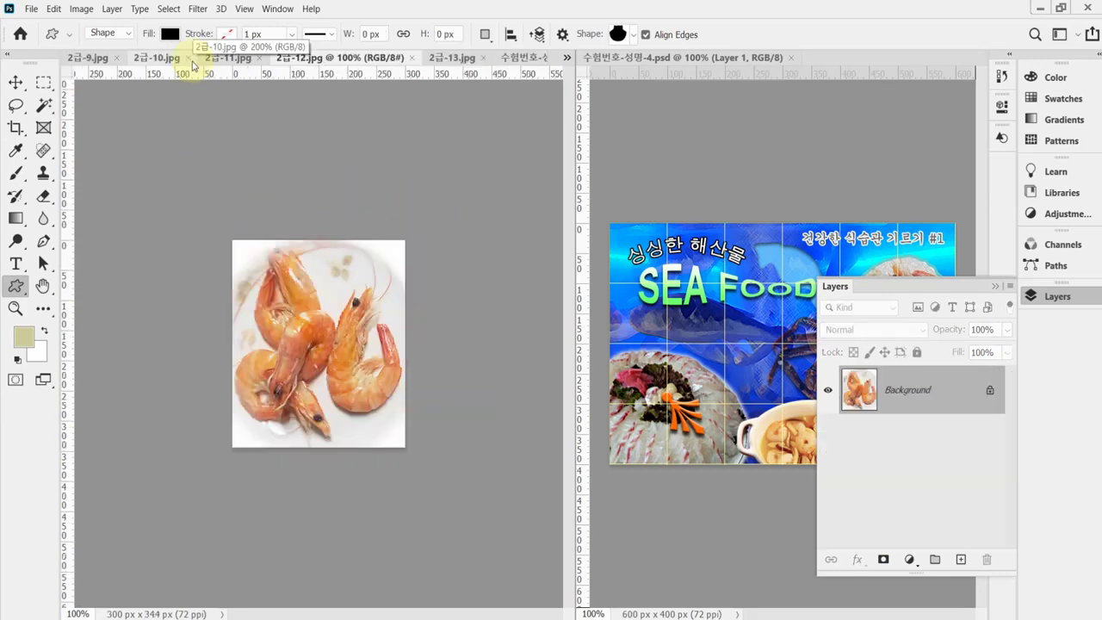
{"action": "key", "text": "ctrl+a"}
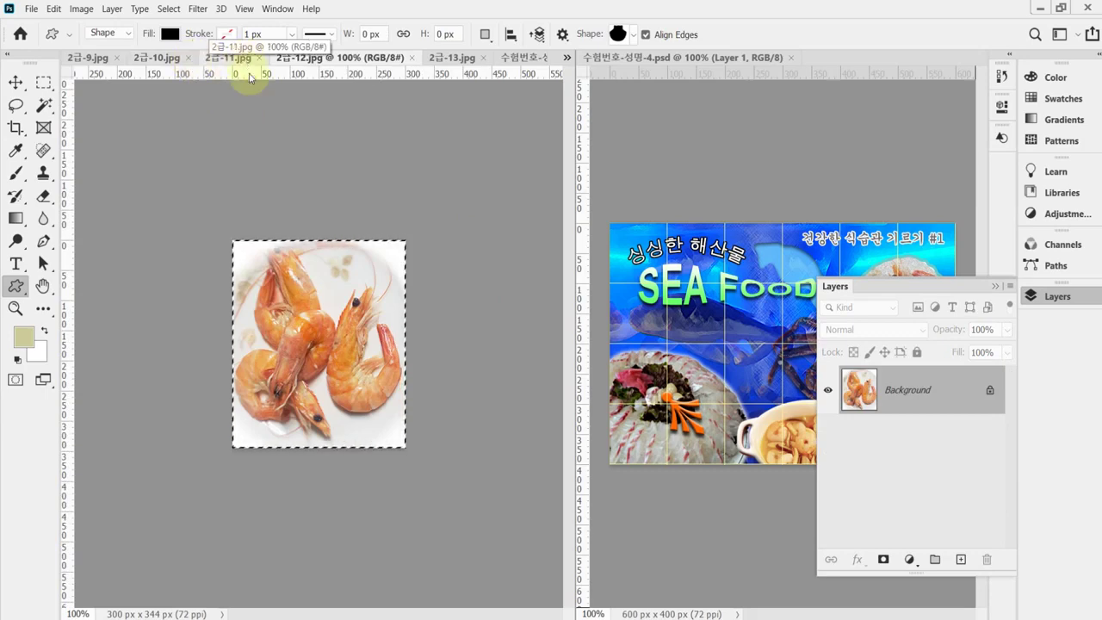
{"action": "left_click", "coordinate": [517, 57]}
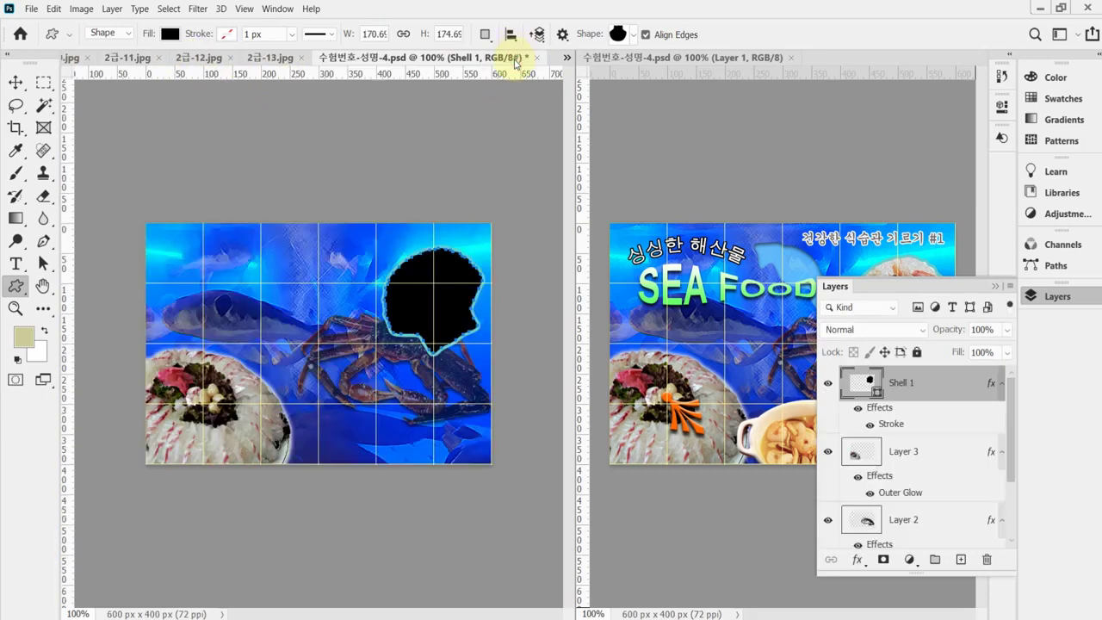
{"action": "key", "text": "ctrl+v"}
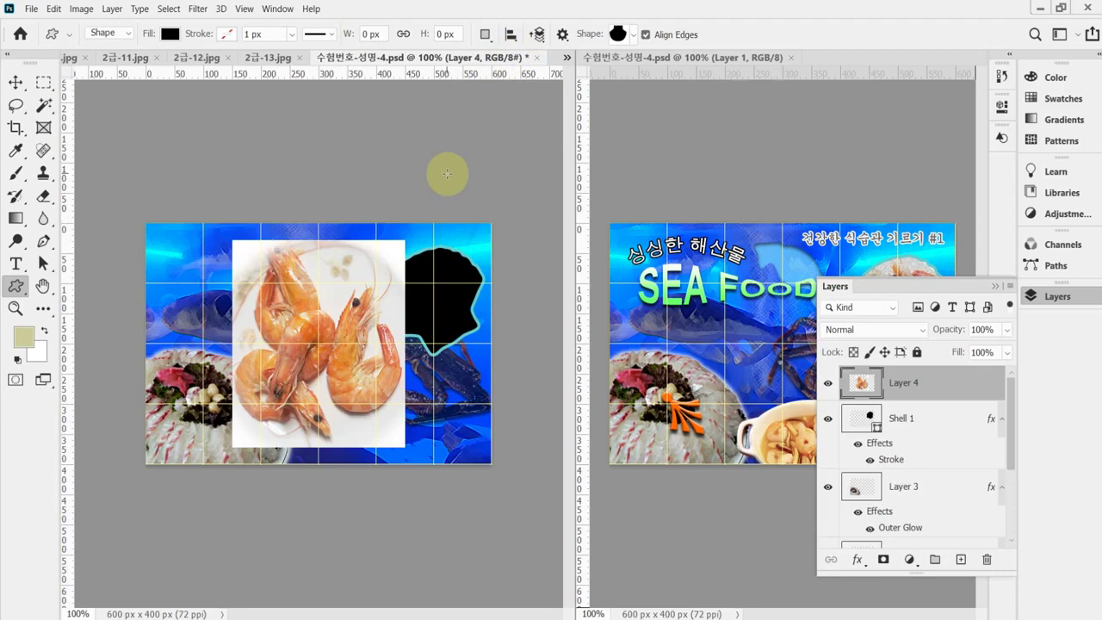
Scale the shrimp photo to about 76.67% and position it over the shell at about X 485, Y 132 px
{"action": "key", "text": "ctrl+t"}
{"action": "left_click_drag", "start_coordinate": [348, 338], "coordinate": [449, 319]}
{"action": "left_click_drag", "start_coordinate": [319, 424], "coordinate": [359, 374]}
{"action": "left_click_drag", "start_coordinate": [443, 313], "coordinate": [451, 330]}
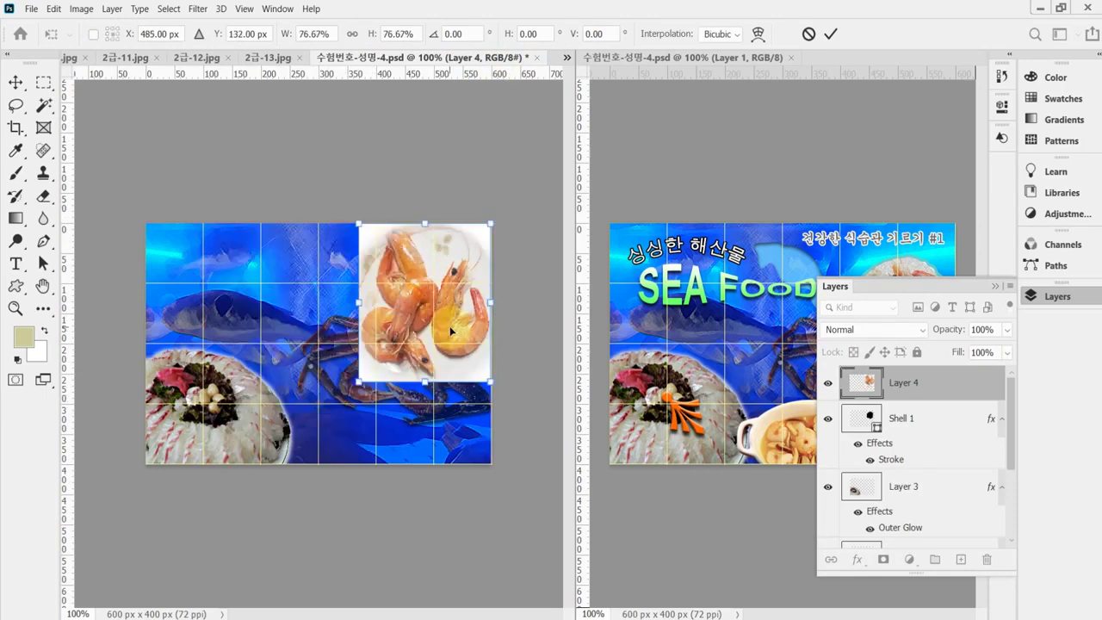
{"action": "key", "text": "Return"}
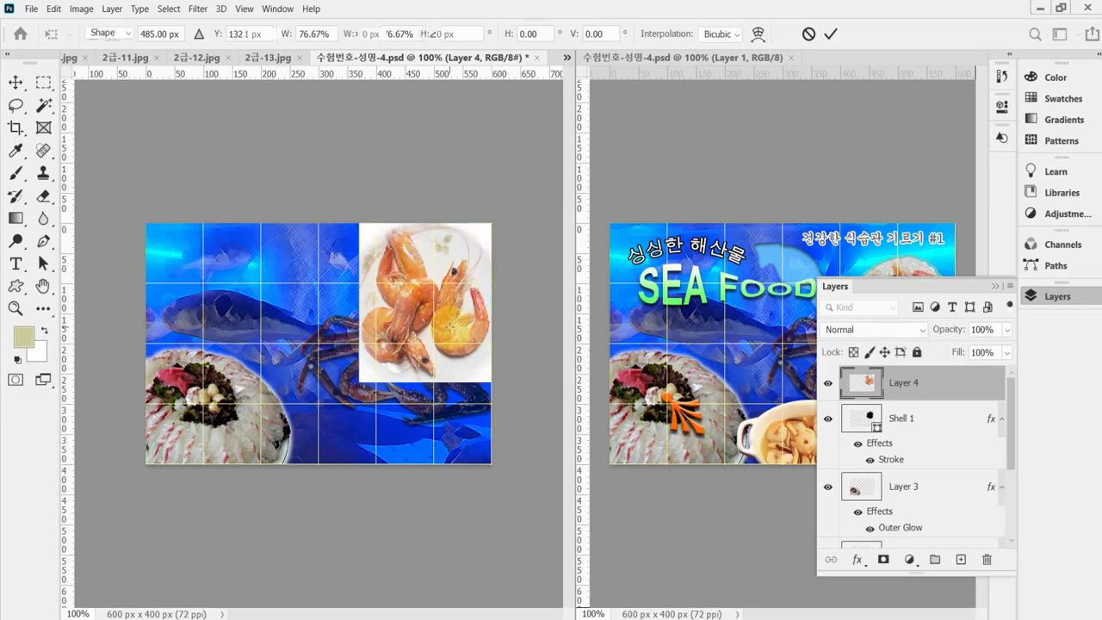
Check the effect list for 2급-12.jpg in the exam PDF and apply Film Grain to the shrimp layer with Grain 4, Highlight Area 0, Intensity 10
{"action": "left_click", "coordinate": [336, 615]}
{"action": "scroll", "coordinate": [551, 405], "scroll_direction": "up", "scroll_amount": 5}
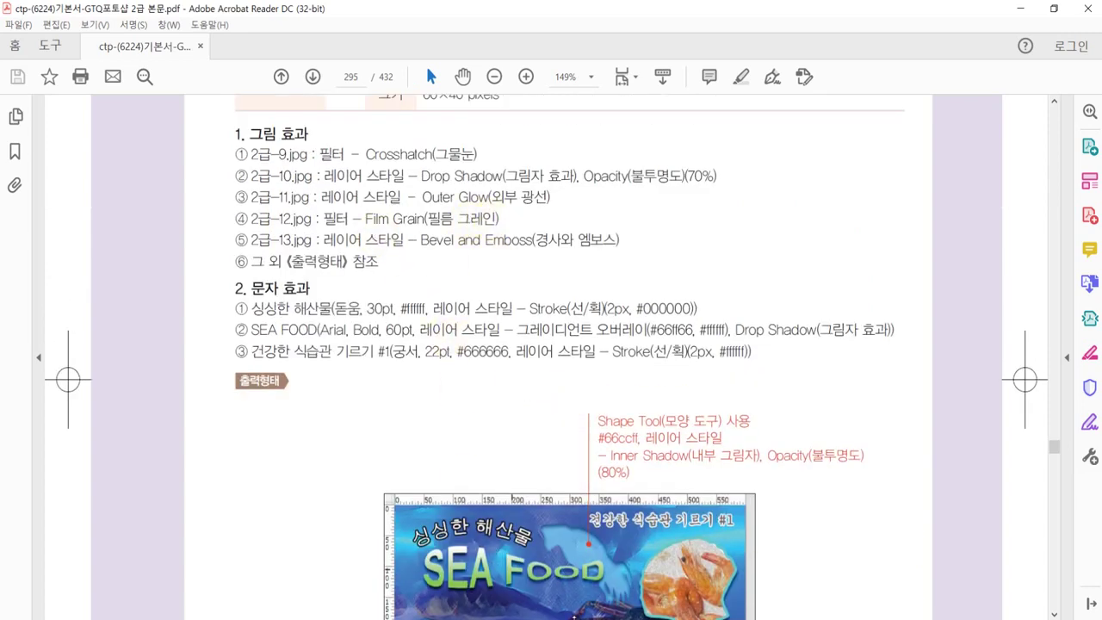
{"action": "key", "text": "alt+Tab"}
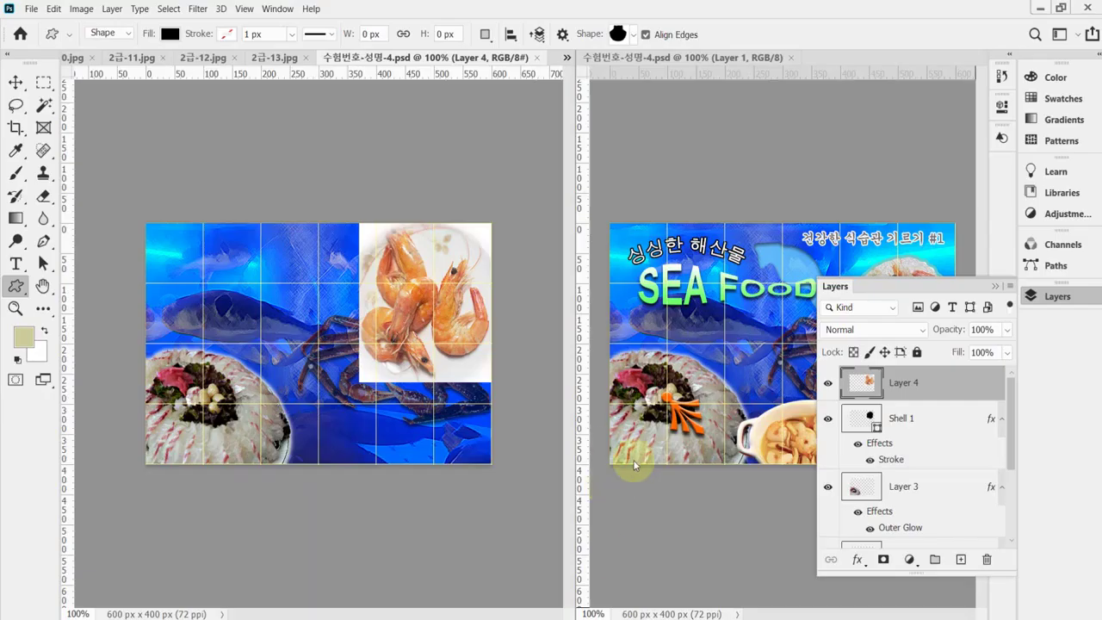
{"action": "left_click", "coordinate": [198, 9]}
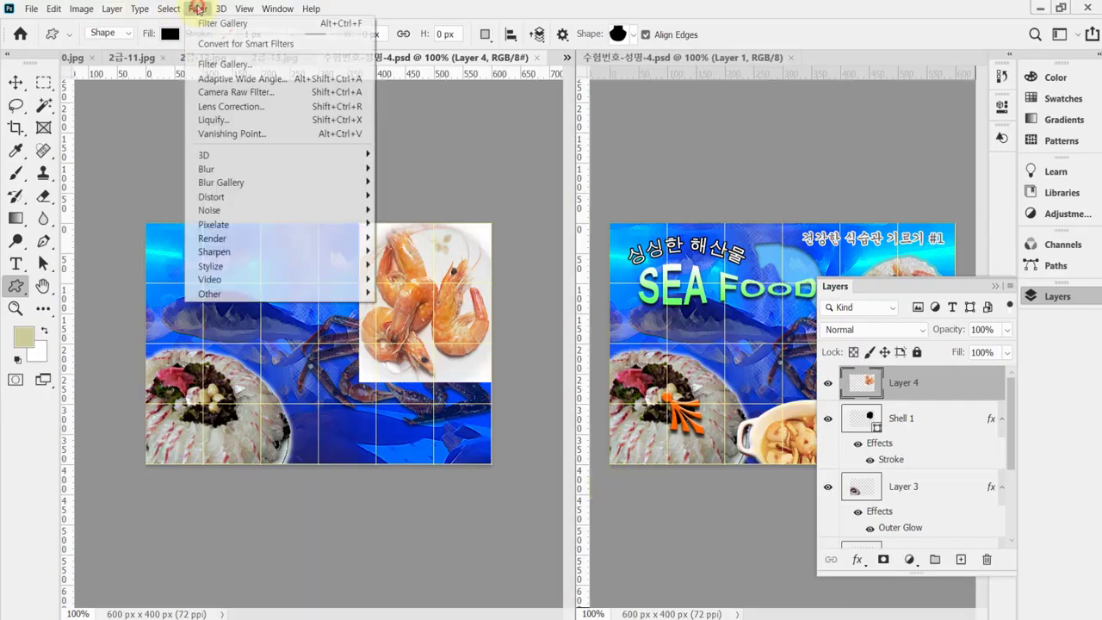
{"action": "left_click", "coordinate": [218, 66]}
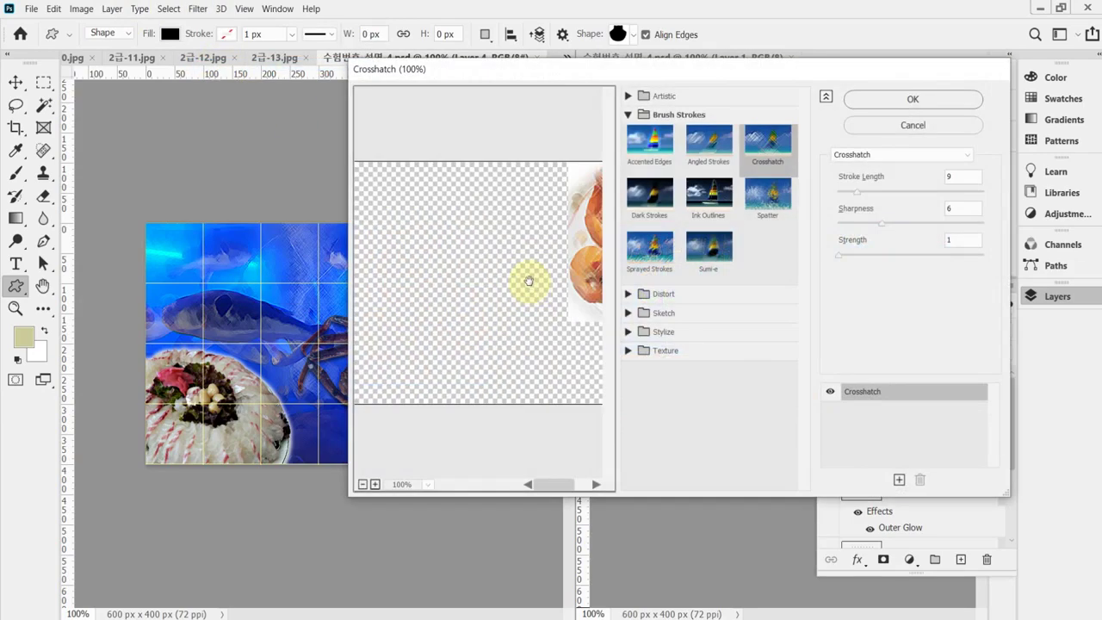
{"action": "left_click", "coordinate": [629, 114]}
{"action": "left_click", "coordinate": [628, 95]}
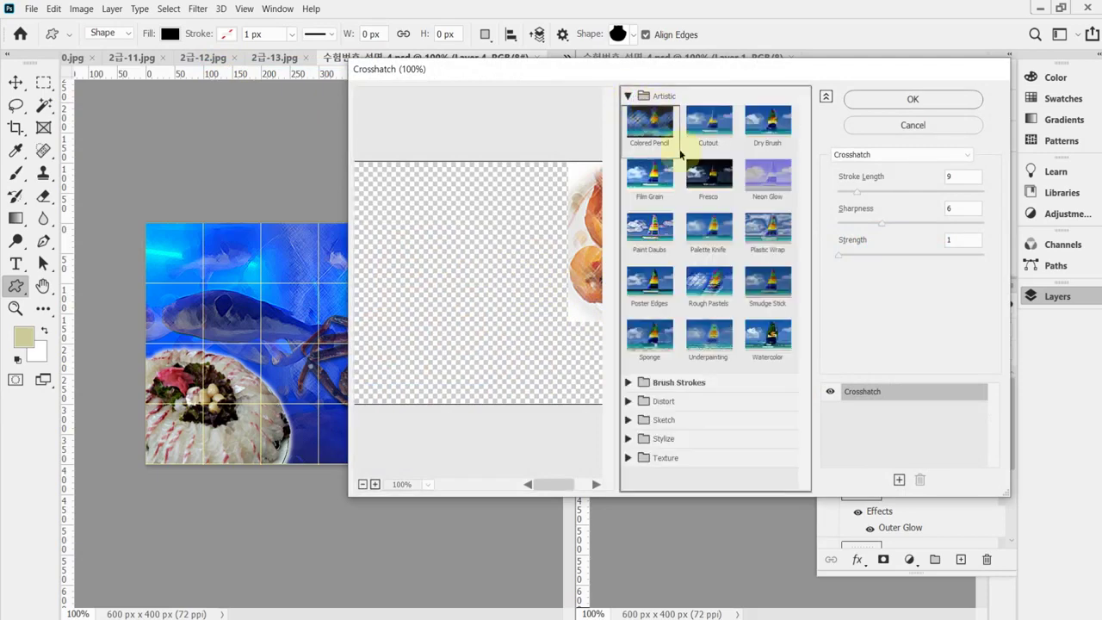
{"action": "left_click", "coordinate": [647, 188]}
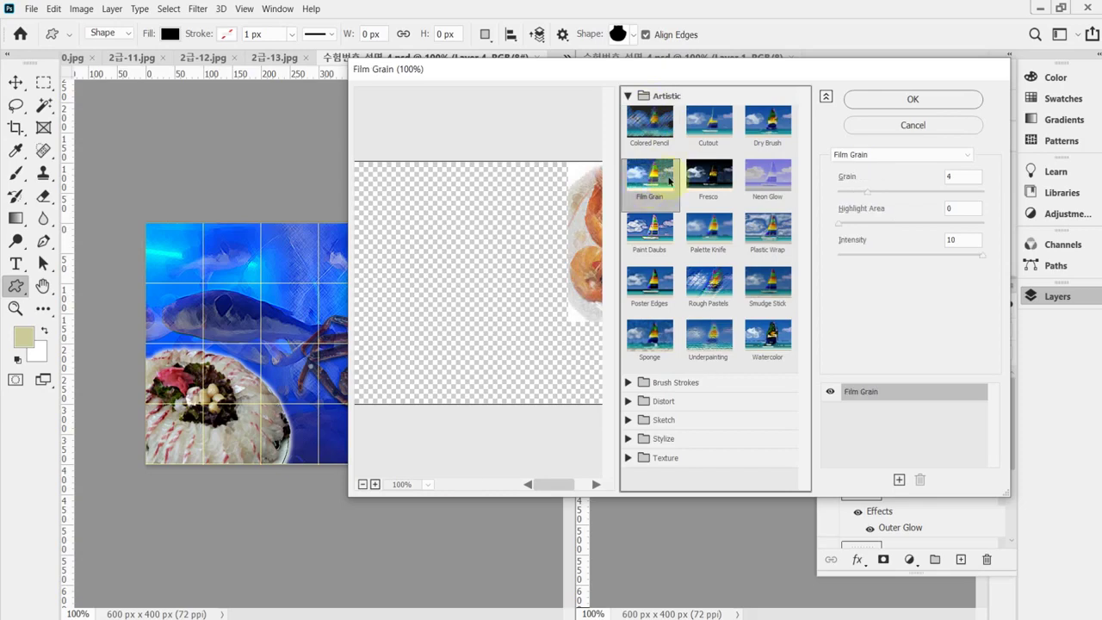
{"action": "left_click", "coordinate": [900, 100]}
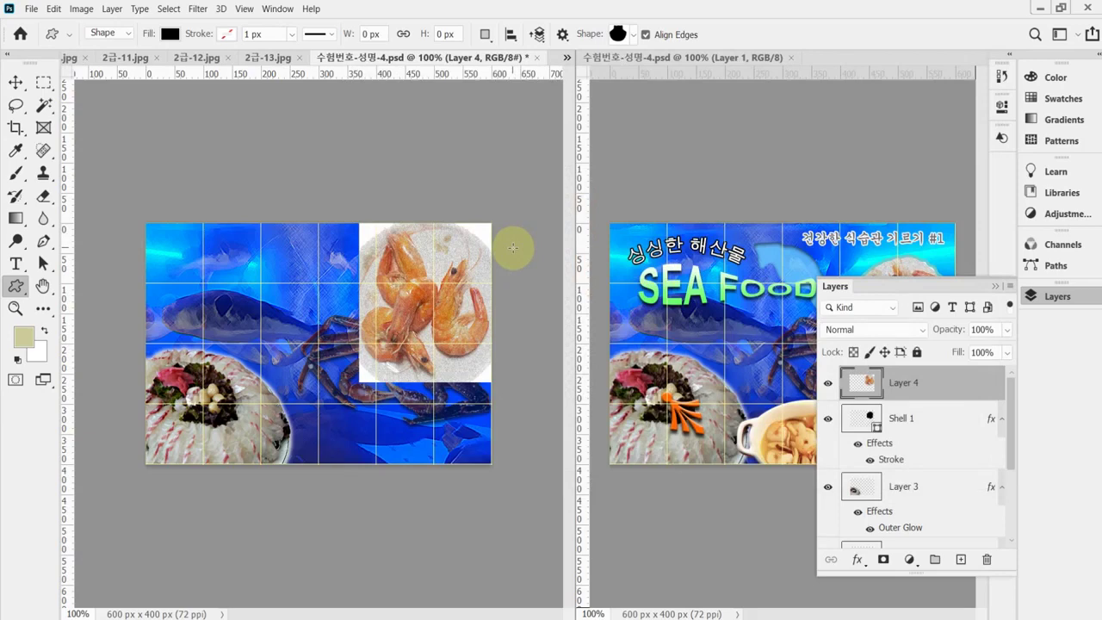
Save the poster and clip the shrimp layer to the shell shape beneath it
{"action": "key", "text": "ctrl+s"}
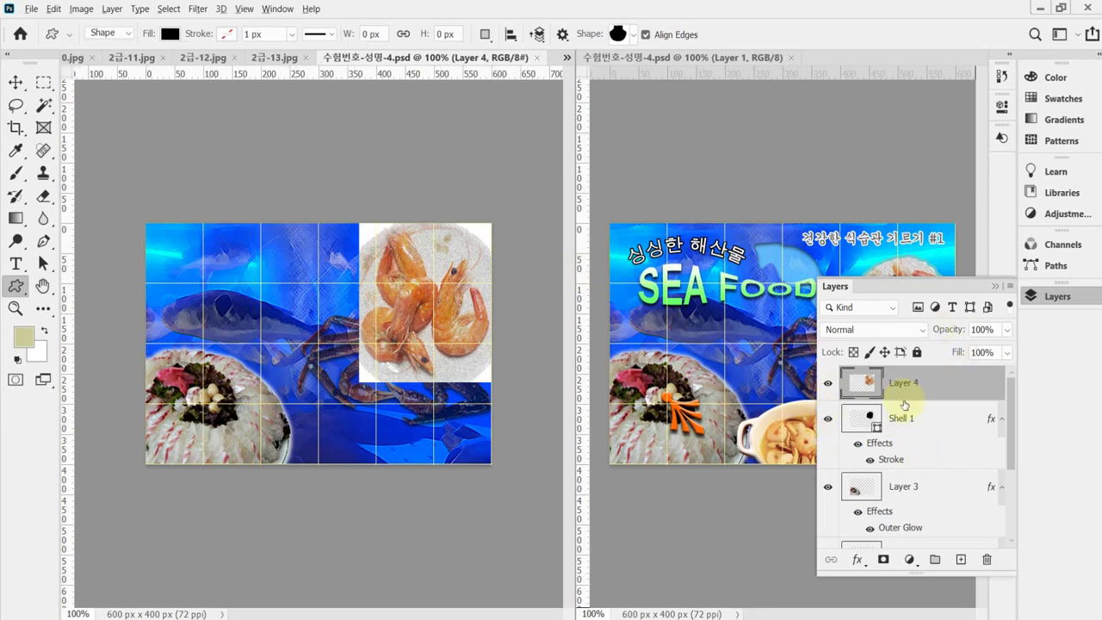
{"action": "left_click", "coordinate": [908, 399], "text": "alt"}
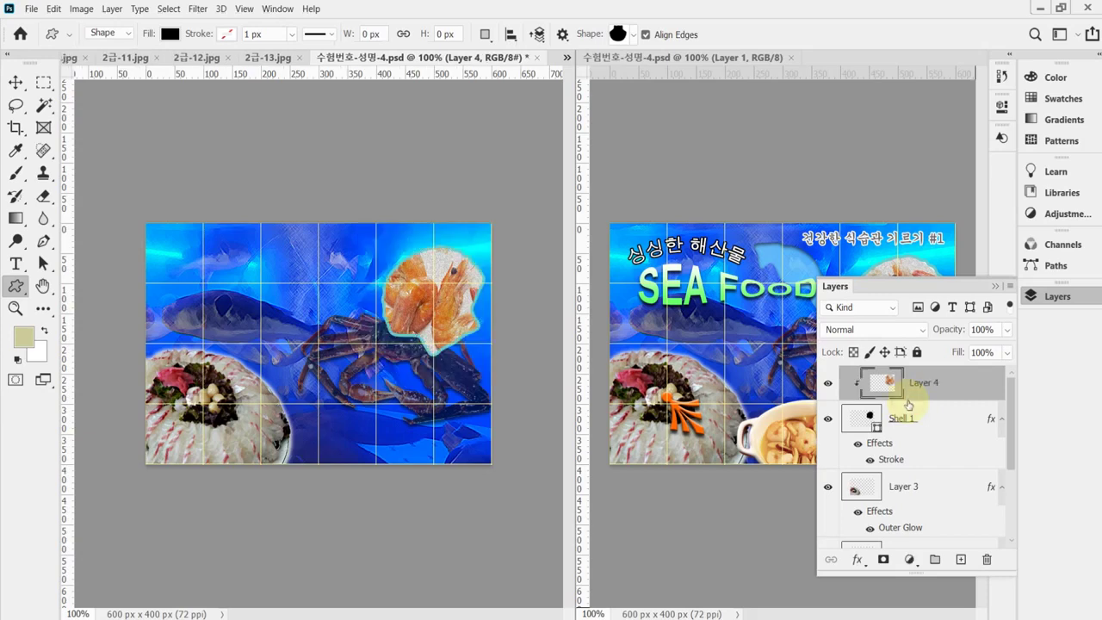
{"action": "left_click", "coordinate": [1069, 300]}
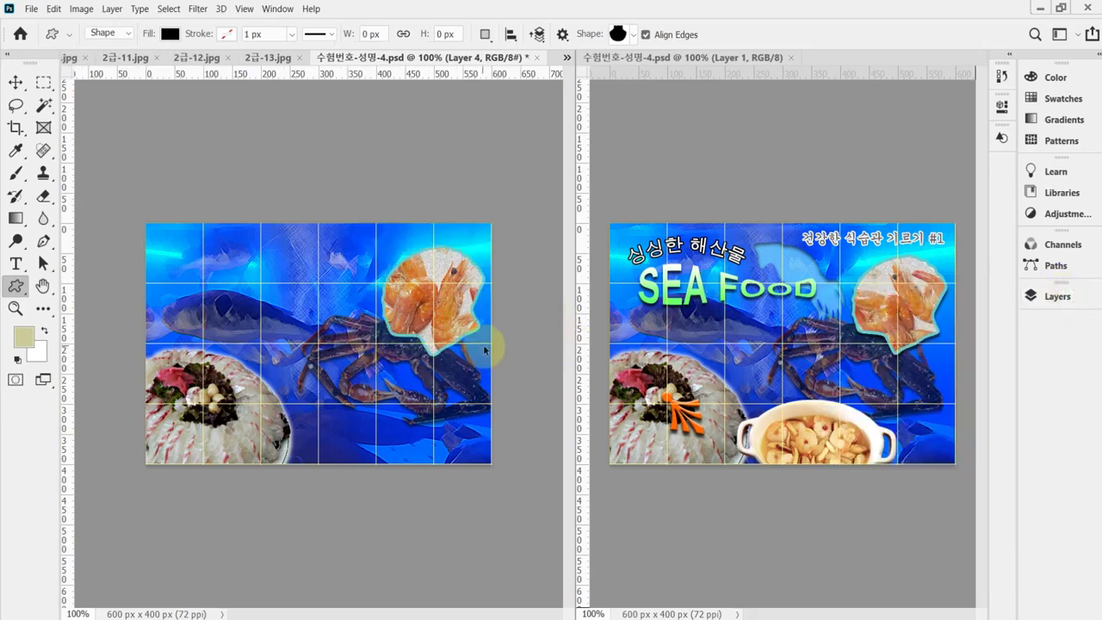
Scale the clipped shrimp photo to about 83%, rotate it to about -54.5° and move it to about X 498.5, Y 141.5 px
{"action": "key", "text": "ctrl+t"}
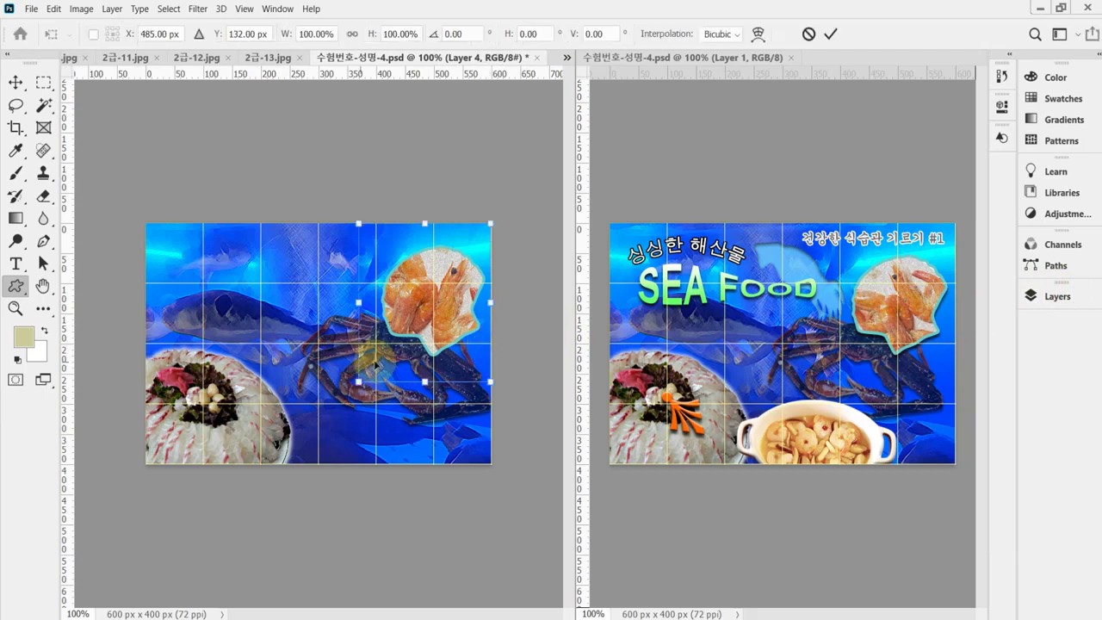
{"action": "left_click_drag", "start_coordinate": [359, 381], "coordinate": [381, 356]}
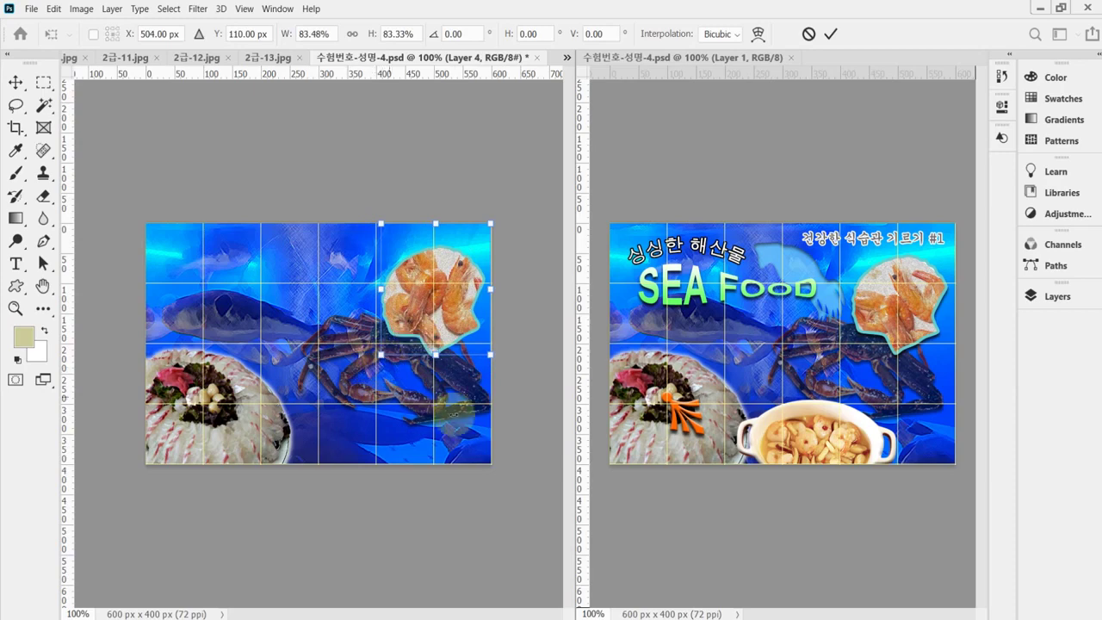
{"action": "left_click_drag", "start_coordinate": [486, 411], "coordinate": [517, 294]}
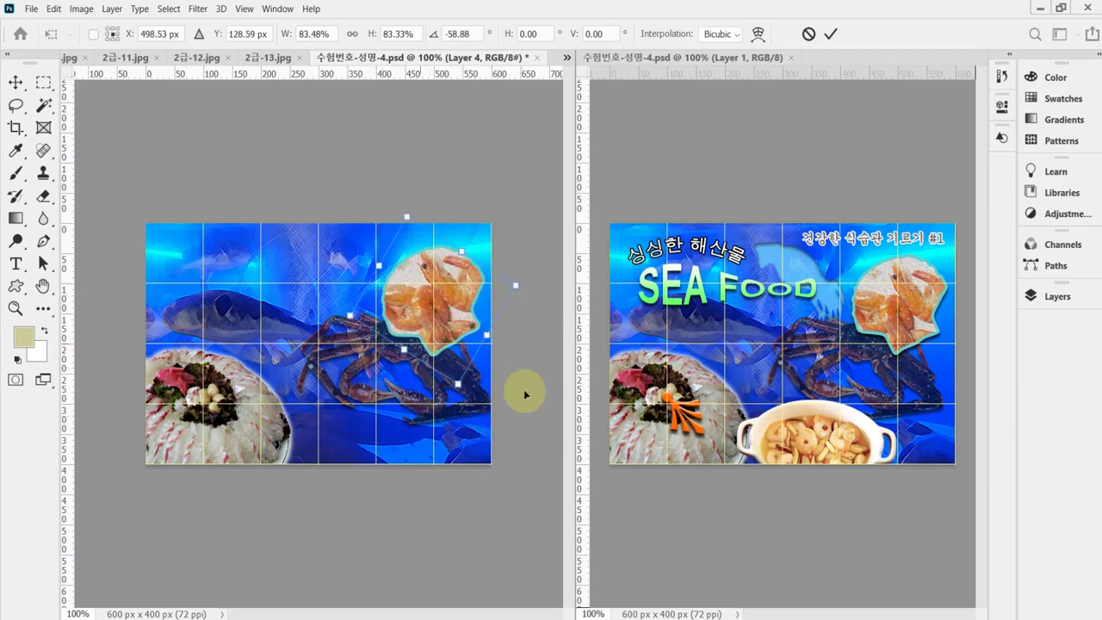
{"action": "left_click_drag", "start_coordinate": [523, 388], "coordinate": [517, 340]}
{"action": "mouse_move", "coordinate": [436, 299]}
{"action": "left_mouse_down"}
{"action": "mouse_move", "coordinate": [449, 315]}
{"action": "mouse_move", "coordinate": [452, 301]}
{"action": "left_mouse_up"}
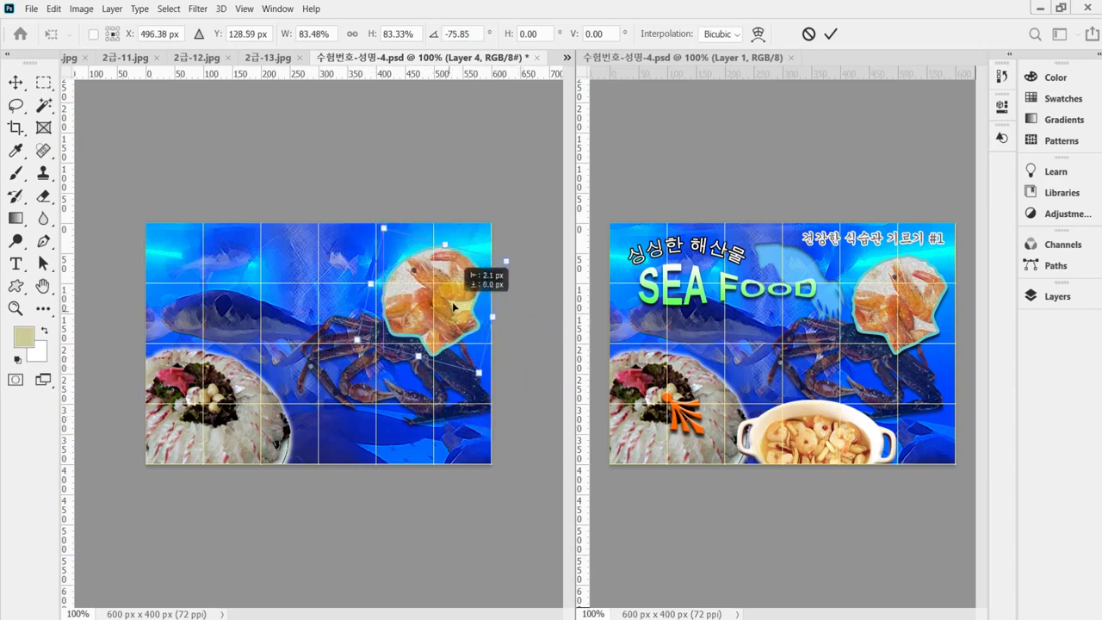
{"action": "left_click_drag", "start_coordinate": [357, 340], "coordinate": [367, 335]}
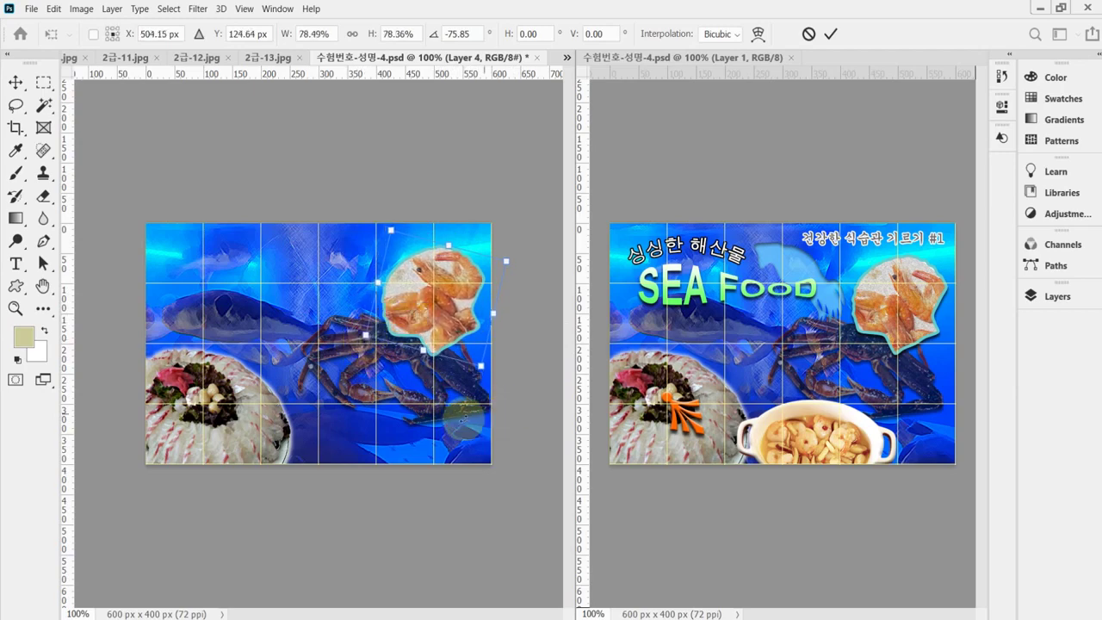
{"action": "left_click_drag", "start_coordinate": [463, 415], "coordinate": [422, 412]}
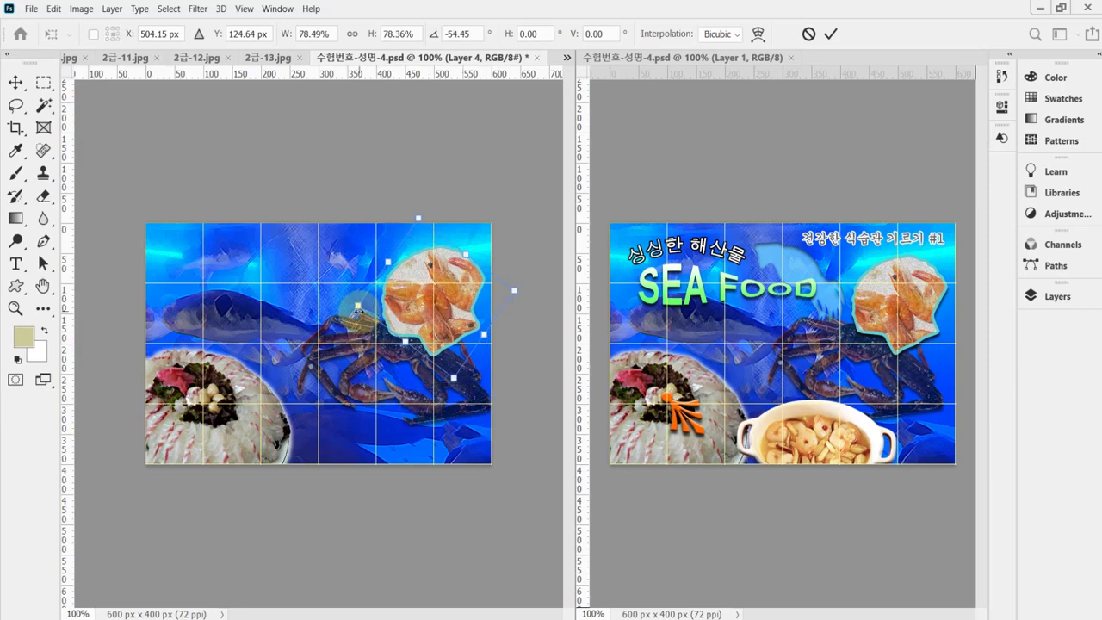
{"action": "left_click_drag", "start_coordinate": [358, 305], "coordinate": [351, 308]}
{"action": "left_click_drag", "start_coordinate": [434, 309], "coordinate": [437, 319]}
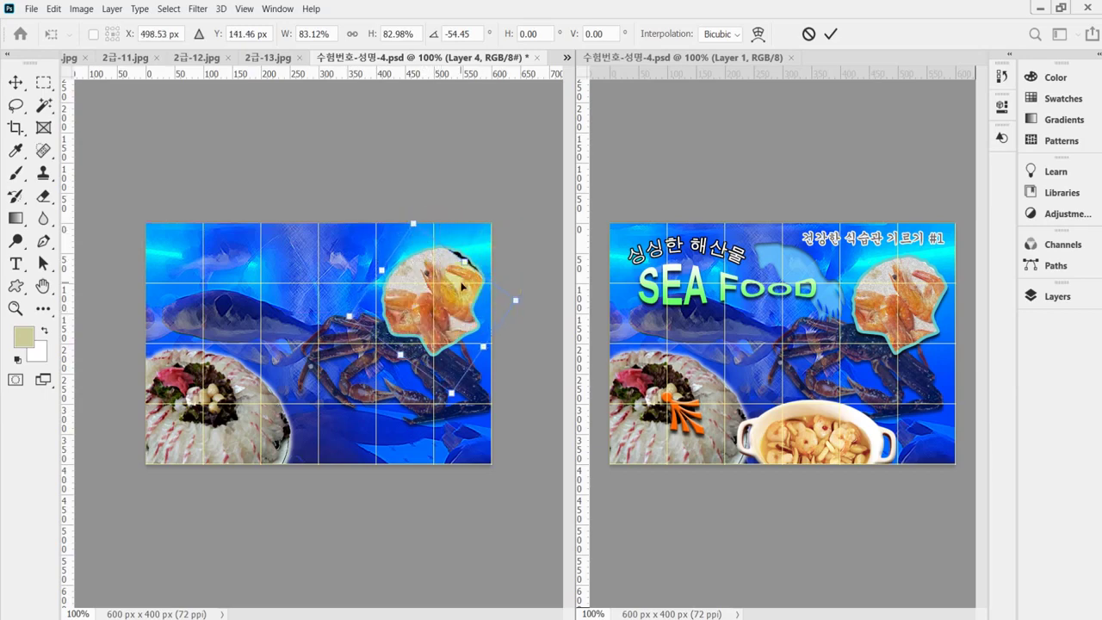
Scale the shell shape to about 95.5%, centered at about X 494.5, Y 132.5 px, and save the poster with the transformation applied
{"action": "left_click", "coordinate": [1056, 298]}
{"action": "left_click", "coordinate": [879, 421]}
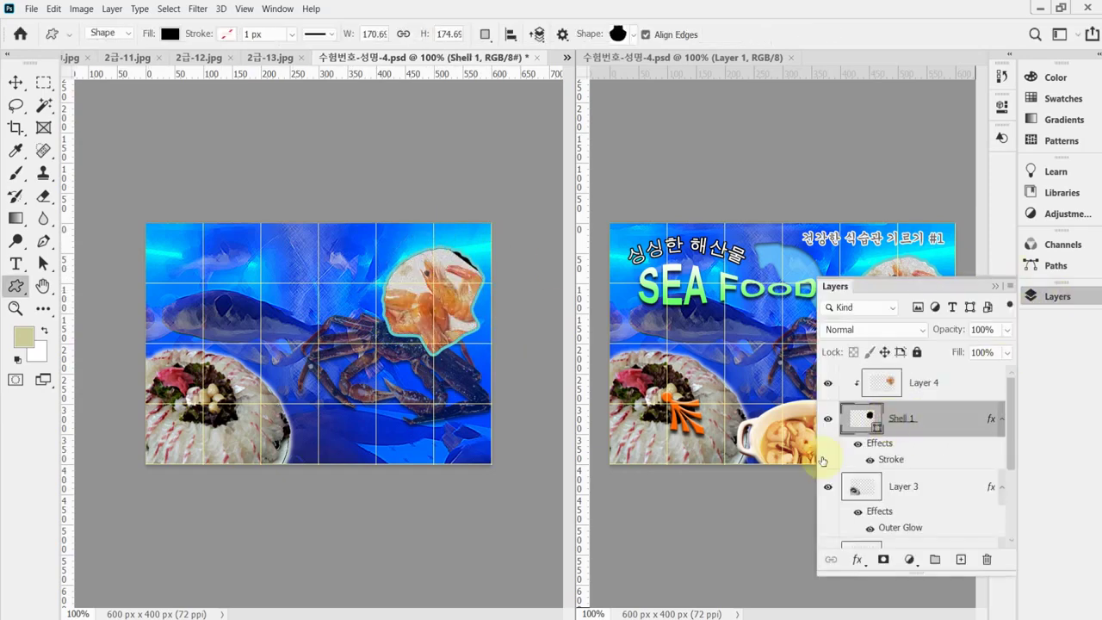
{"action": "key", "text": "ctrl+t"}
{"action": "left_click_drag", "start_coordinate": [489, 243], "coordinate": [478, 255]}
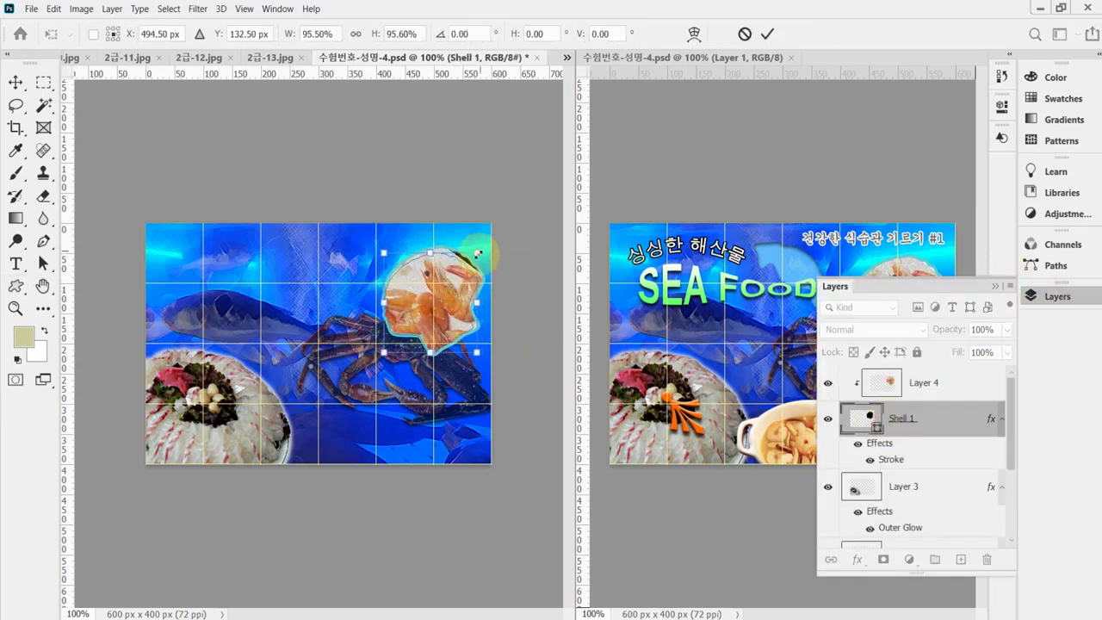
{"action": "left_click", "coordinate": [1055, 296]}
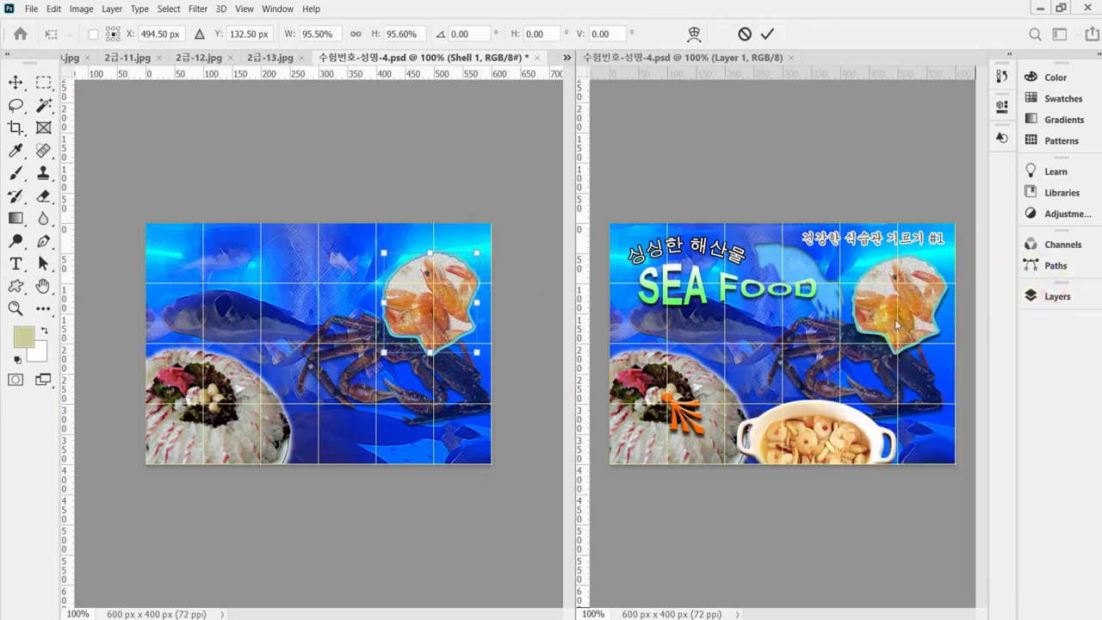
{"action": "key", "text": "ctrl+s"}
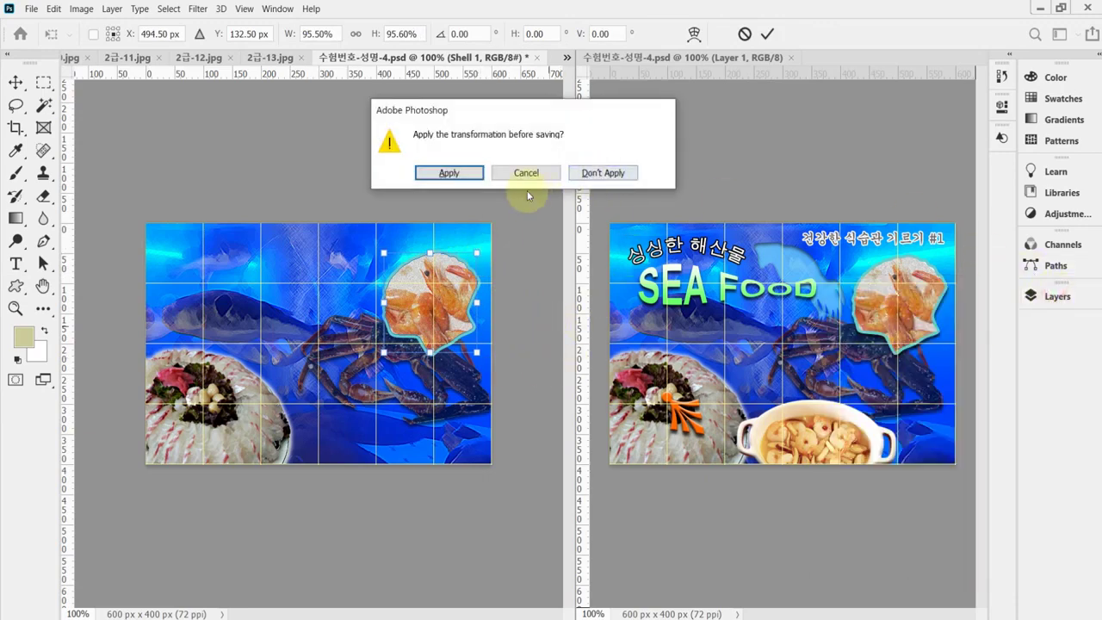
{"action": "left_click", "coordinate": [448, 174]}
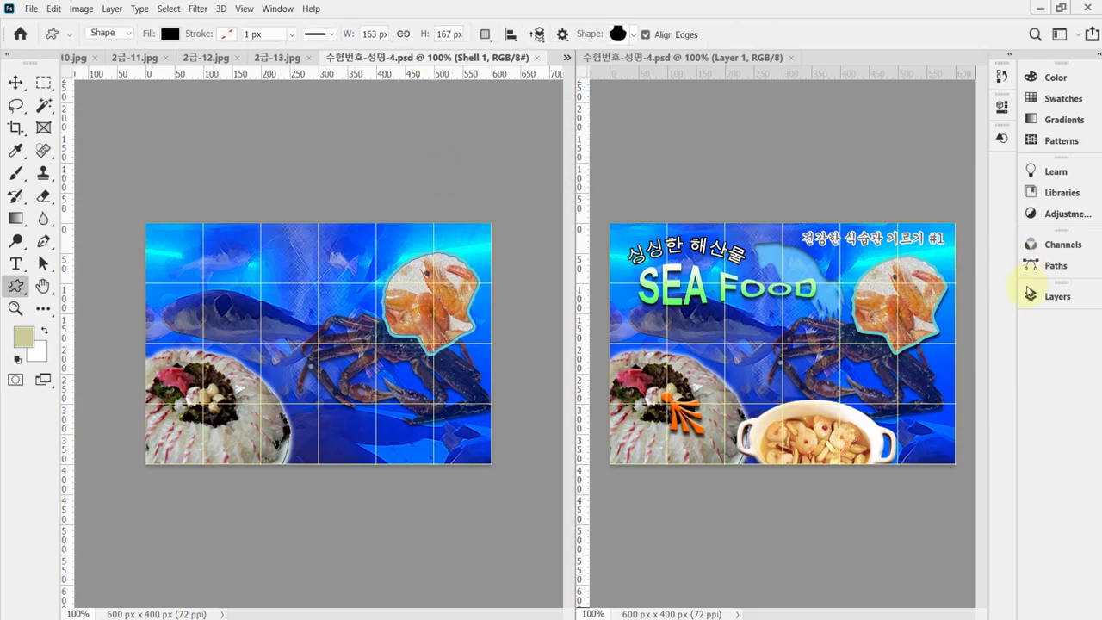
Add a Multiply Drop Shadow to the shell layer at 75% opacity, 90° angle, 5 px distance and 5 px size
{"action": "left_click", "coordinate": [1057, 295]}
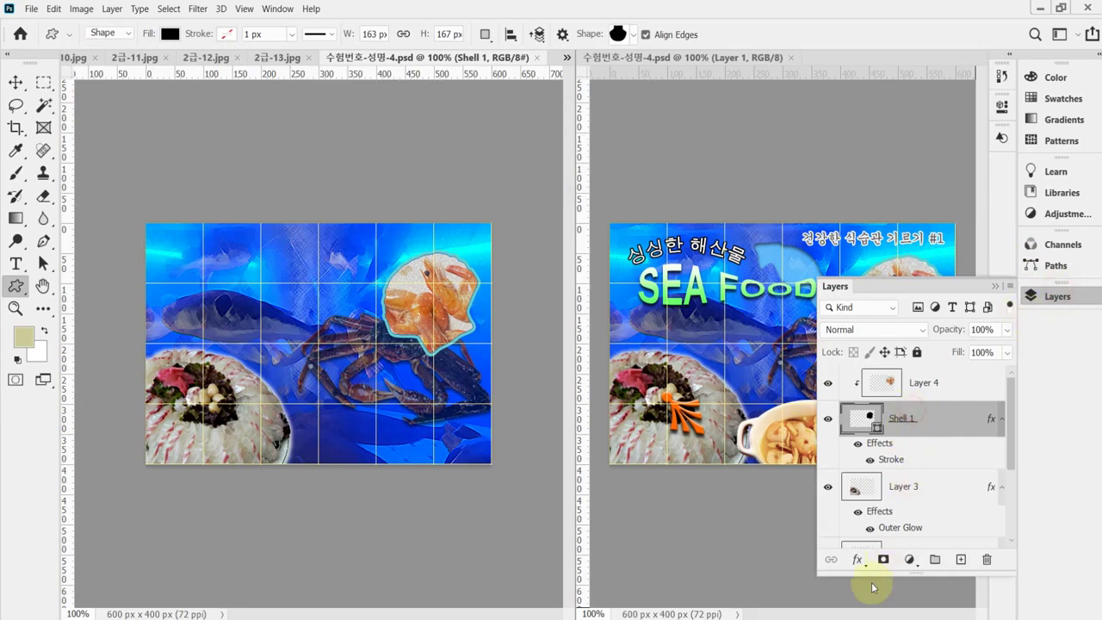
{"action": "left_click", "coordinate": [859, 558]}
{"action": "left_click", "coordinate": [860, 558]}
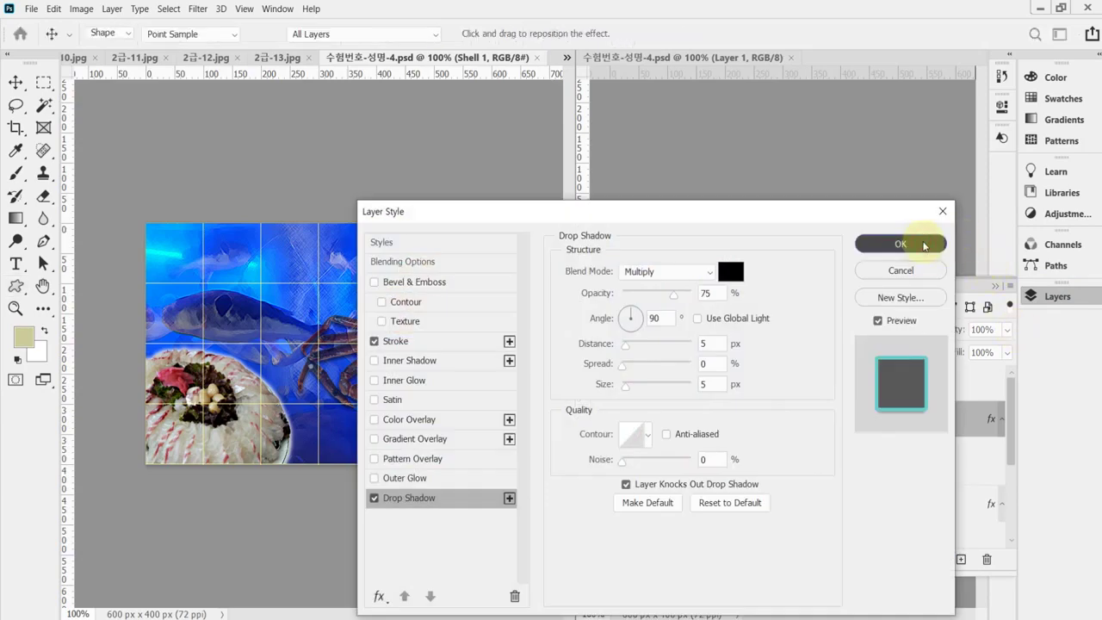
{"action": "left_click", "coordinate": [924, 246]}
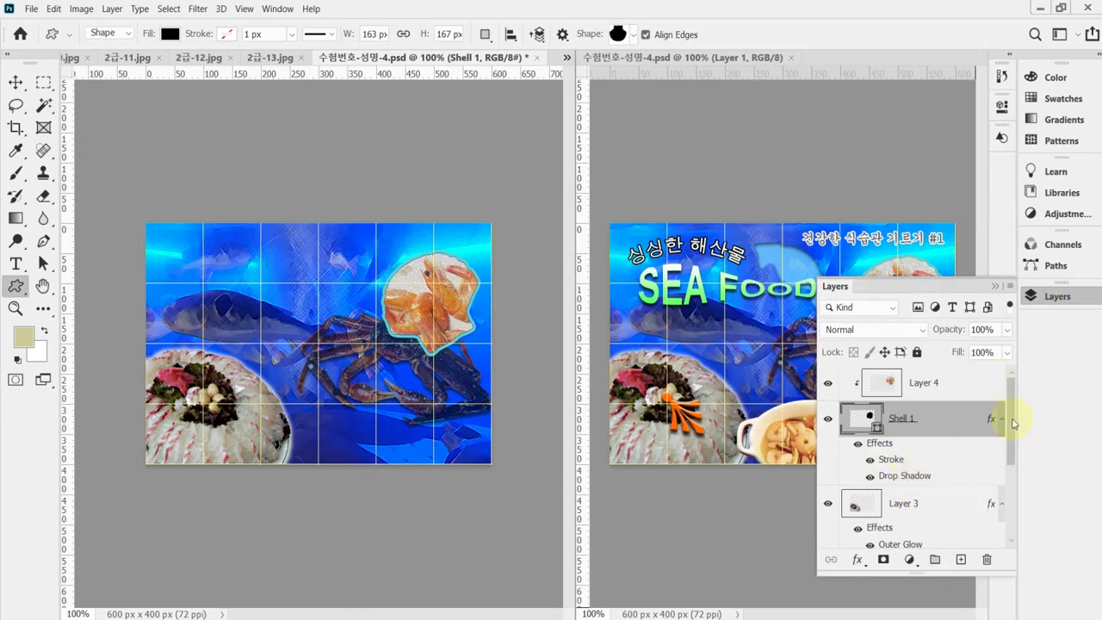
{"action": "left_click", "coordinate": [1061, 297]}
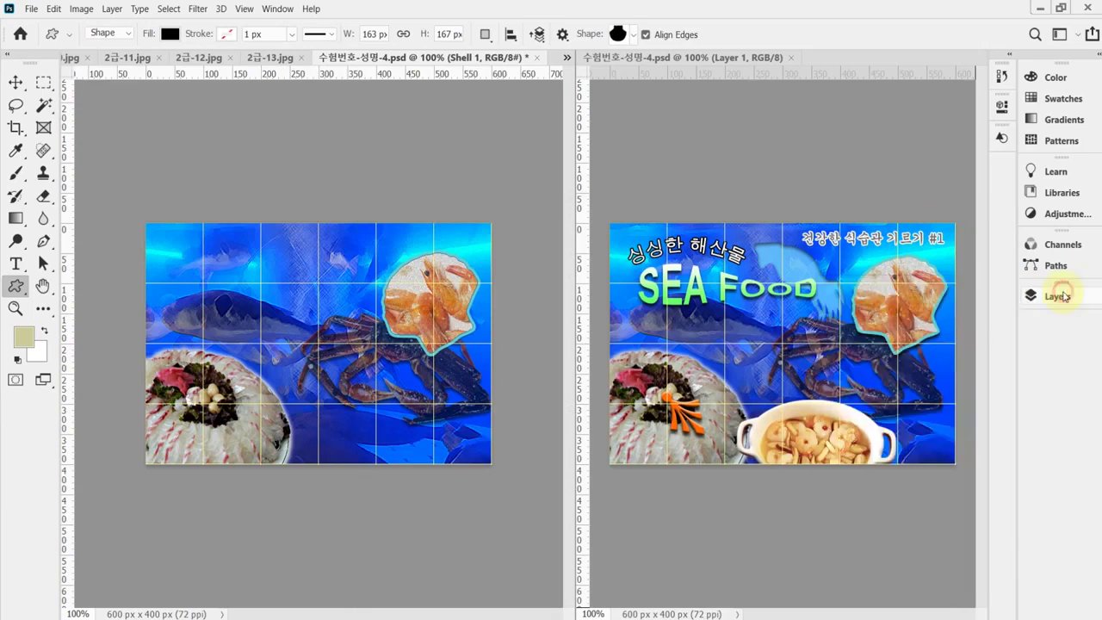
Set the shell's Drop Shadow to a 124° angle, 7 px distance and 7 px size, and save the poster
{"action": "left_click", "coordinate": [1065, 296]}
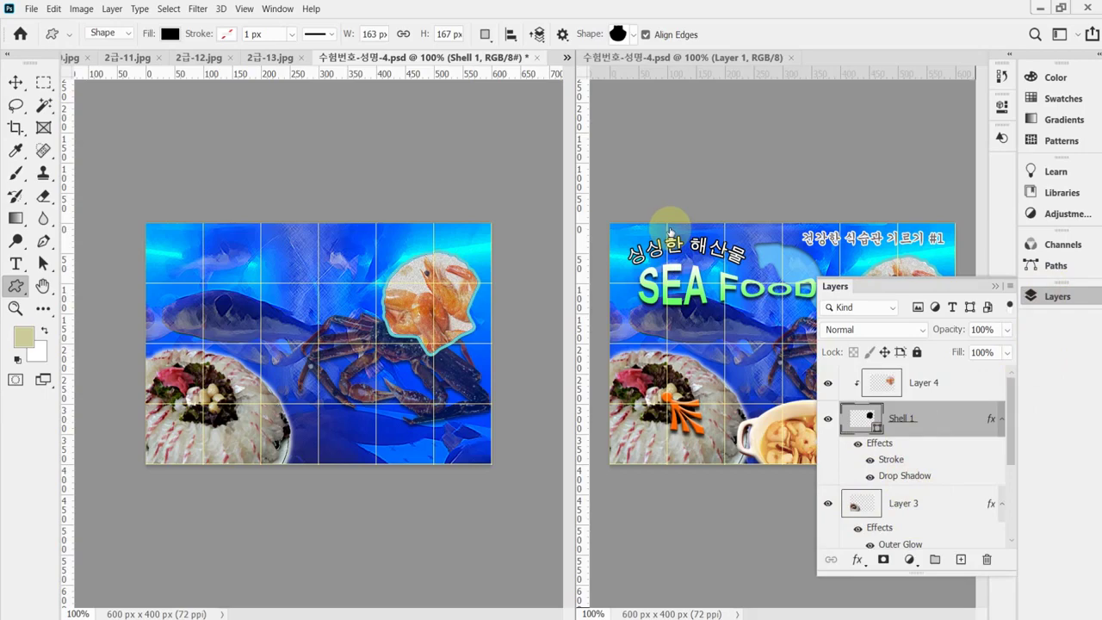
{"action": "double_click", "coordinate": [904, 475]}
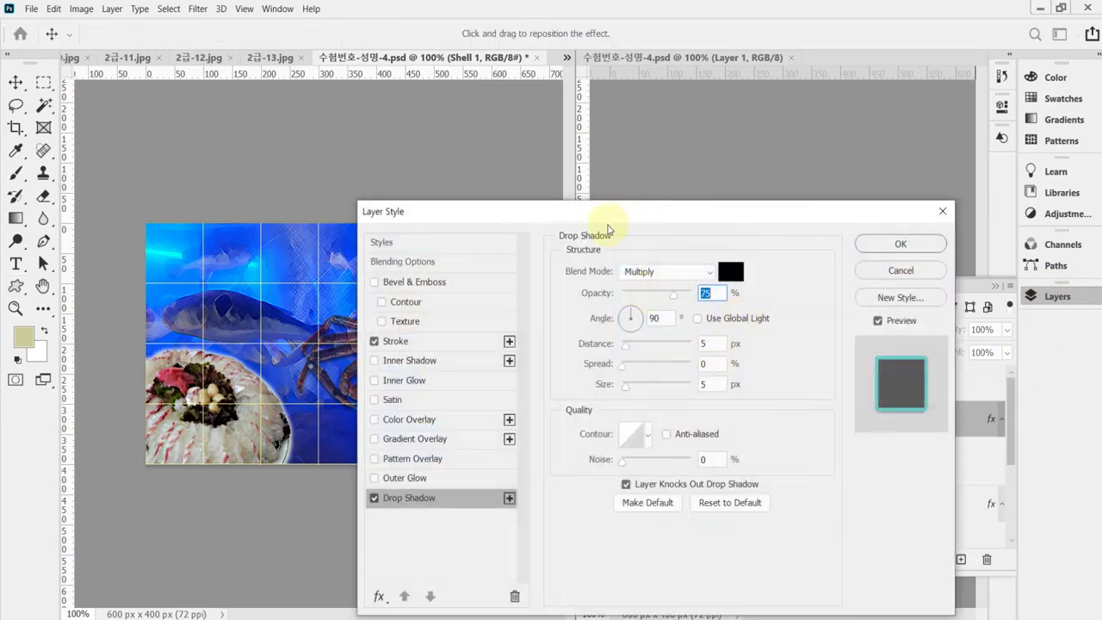
{"action": "left_click_drag", "start_coordinate": [613, 213], "coordinate": [714, 385]}
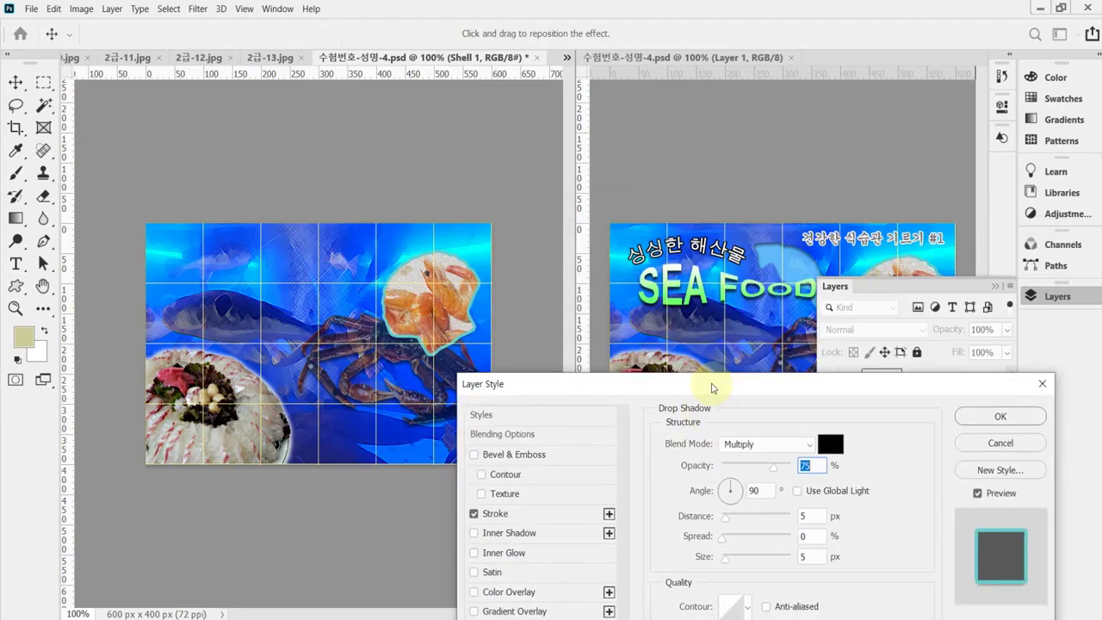
{"action": "left_click", "coordinate": [728, 489]}
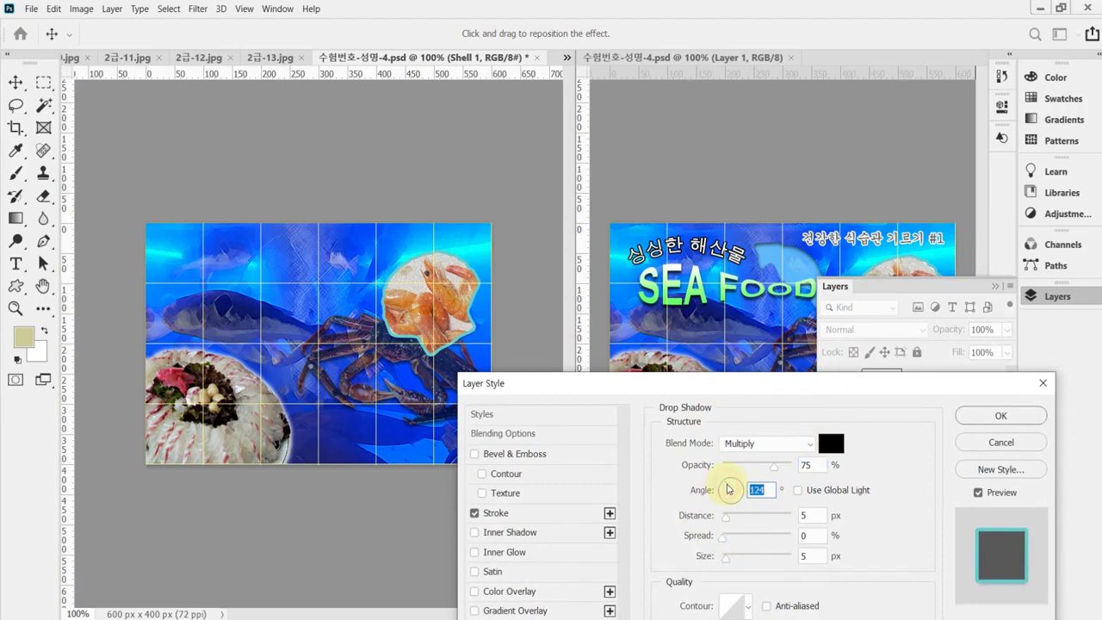
{"action": "double_click", "coordinate": [809, 515]}
{"action": "type", "text": "7"}
{"action": "double_click", "coordinate": [805, 555]}
{"action": "type", "text": "7"}
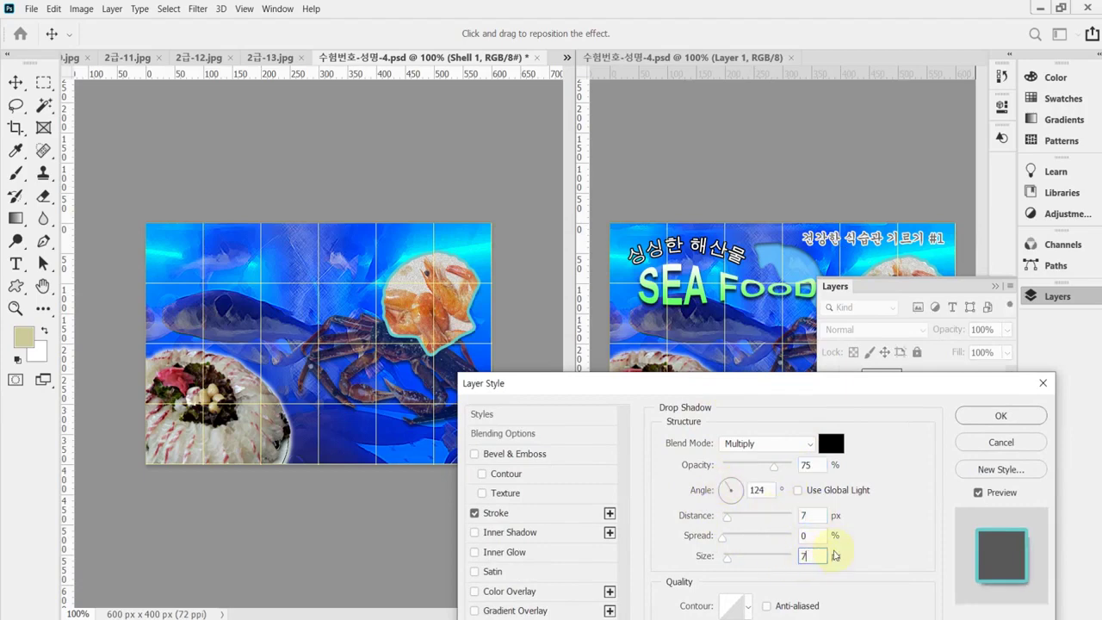
{"action": "left_click", "coordinate": [982, 415]}
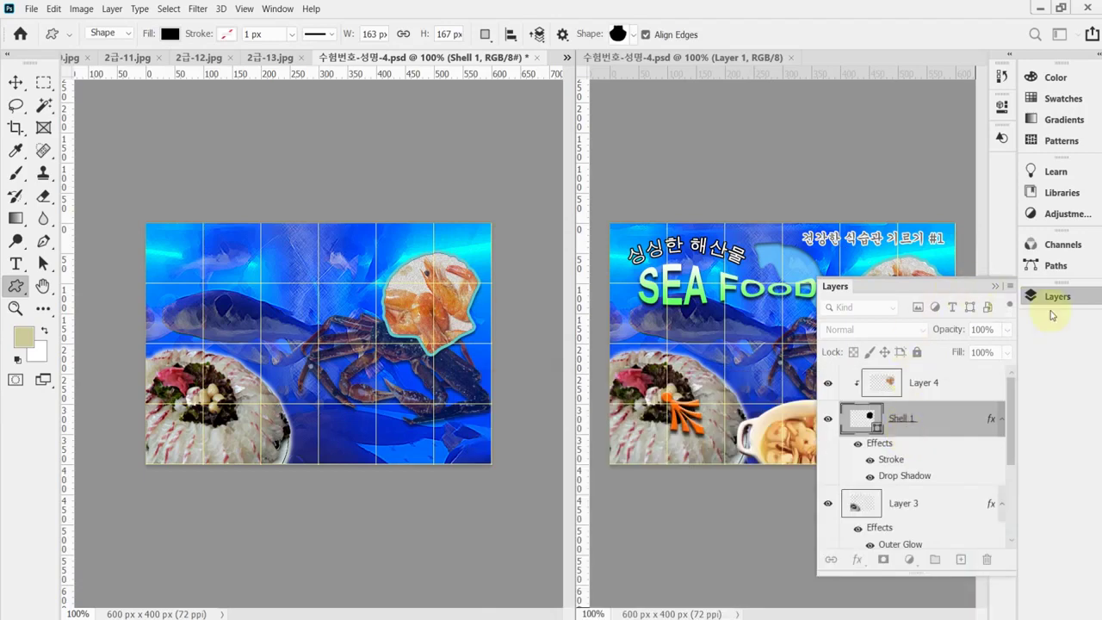
{"action": "left_click", "coordinate": [1042, 297]}
{"action": "key", "text": "ctrl+s"}
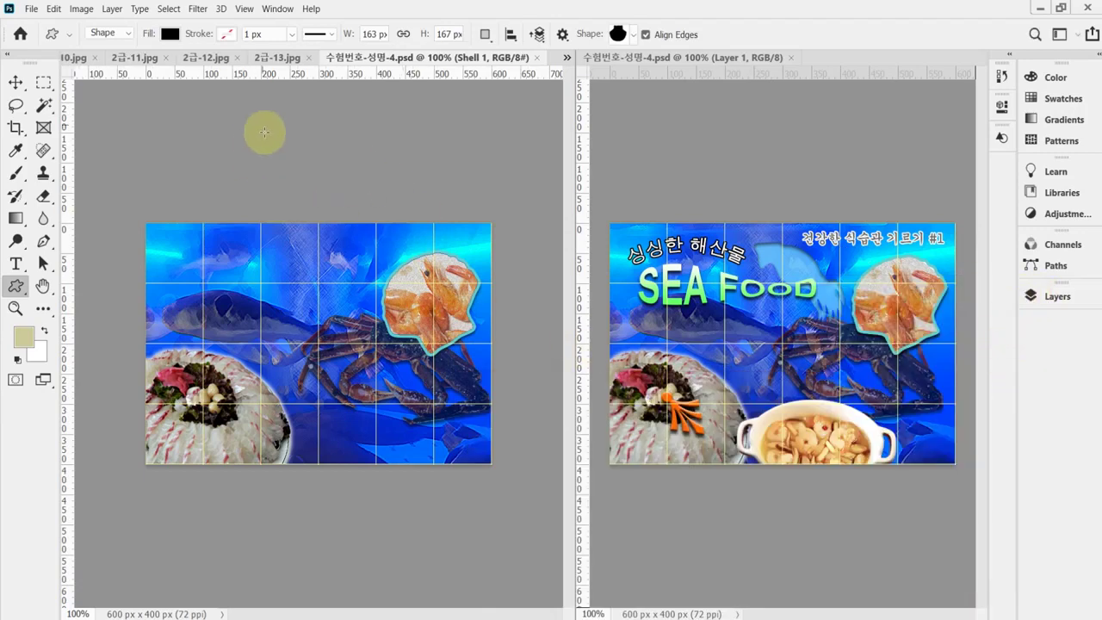
Bring up the shrimp bowl photo 2급-13.jpg, activate the Pen tool and enlarge the photo's working area
{"action": "left_click", "coordinate": [274, 58]}
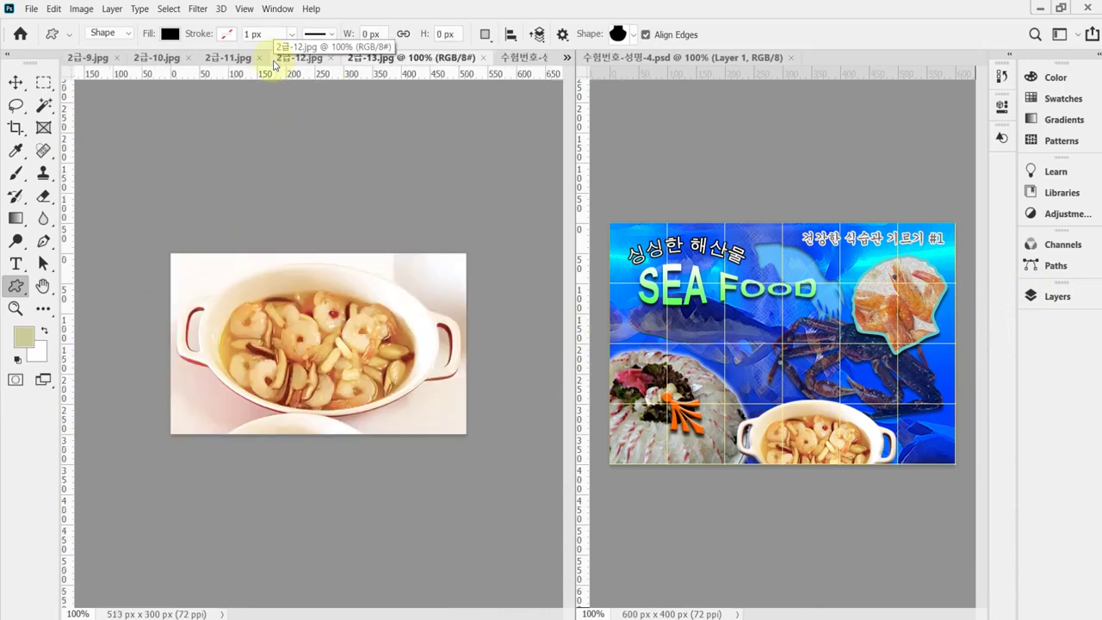
{"action": "left_click", "coordinate": [53, 247]}
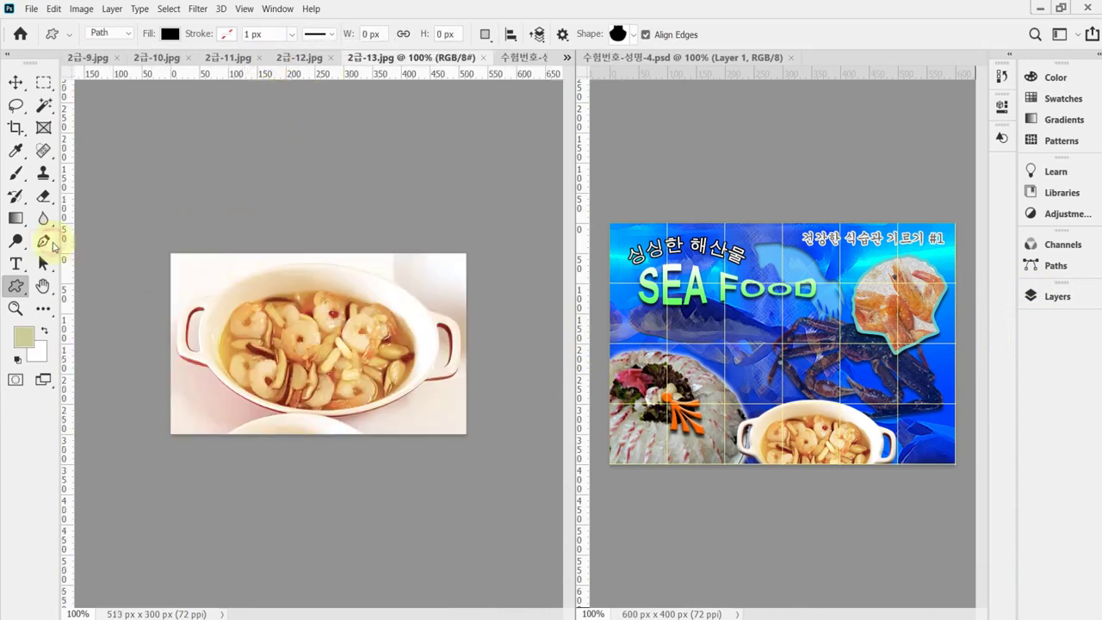
{"action": "right_click", "coordinate": [53, 246]}
{"action": "left_click", "coordinate": [95, 212]}
{"action": "left_click", "coordinate": [295, 358], "text": "ctrl"}
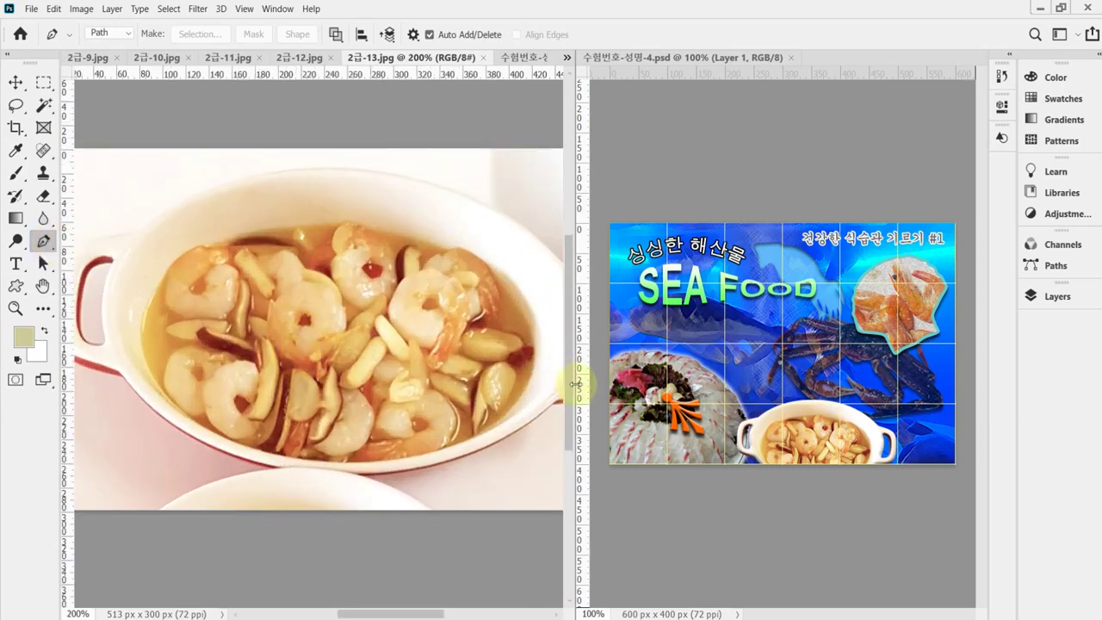
{"action": "left_click_drag", "start_coordinate": [574, 385], "coordinate": [672, 383]}
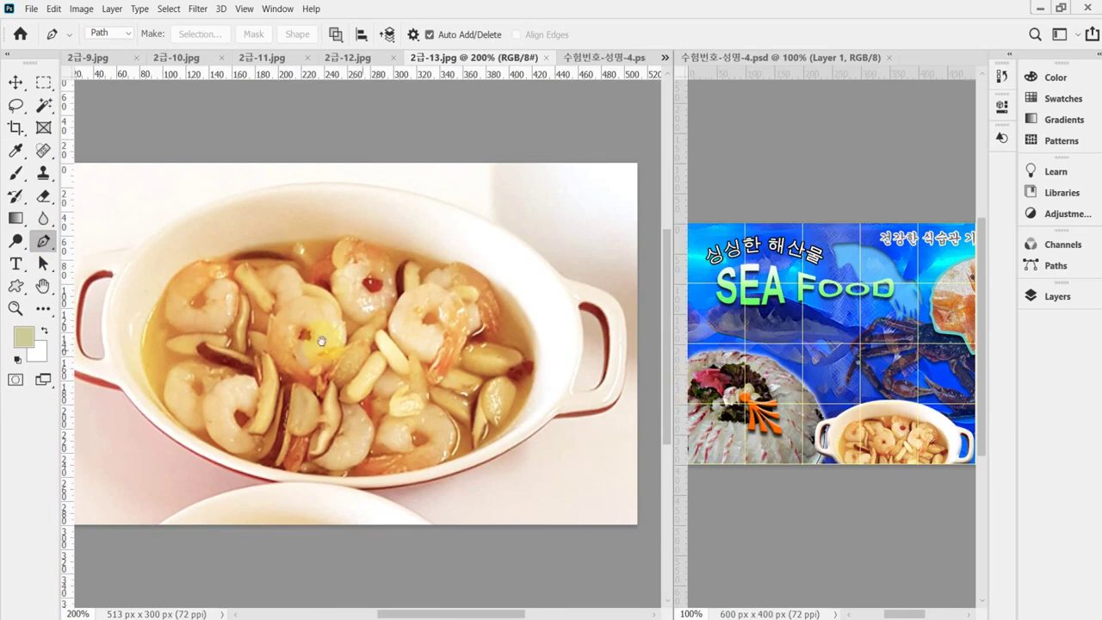
{"action": "left_click_drag", "start_coordinate": [321, 341], "coordinate": [361, 320]}
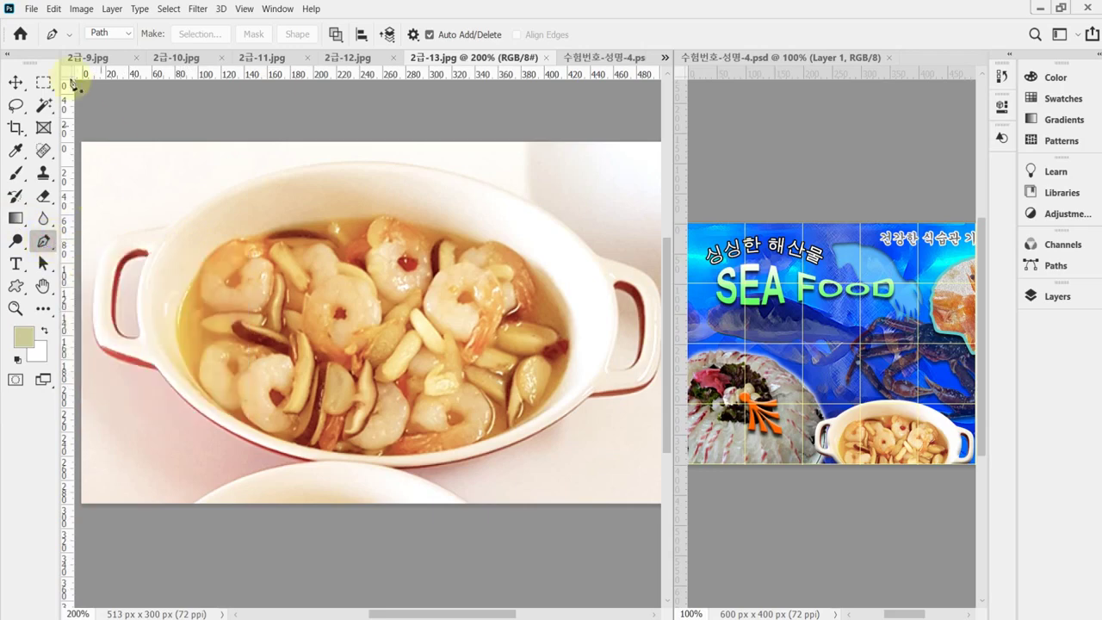
Check the Pen tool's mode and path operation options for Path and Exclude Overlapping Shapes
{"action": "left_click", "coordinate": [50, 38]}
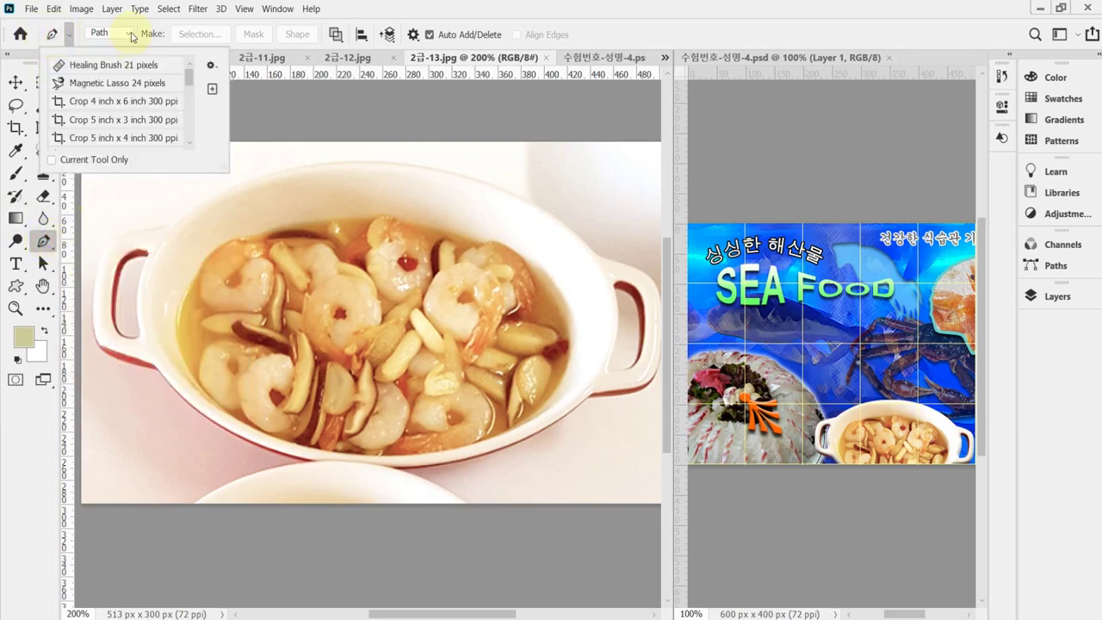
{"action": "left_click", "coordinate": [131, 36]}
{"action": "left_click", "coordinate": [121, 59]}
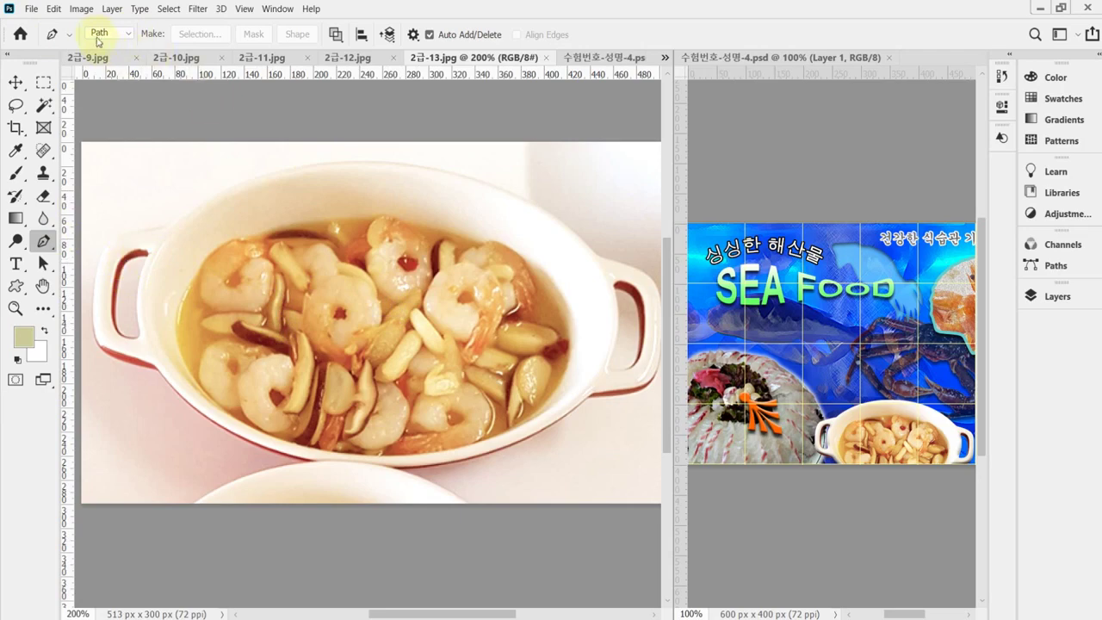
{"action": "right_click", "coordinate": [56, 36]}
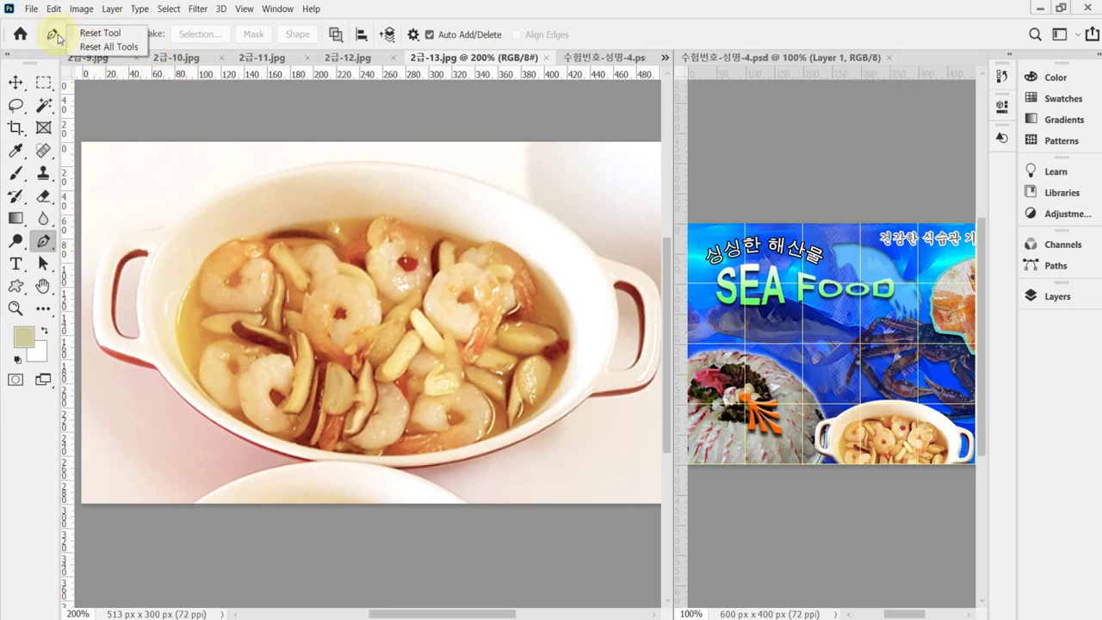
{"action": "left_click", "coordinate": [208, 39]}
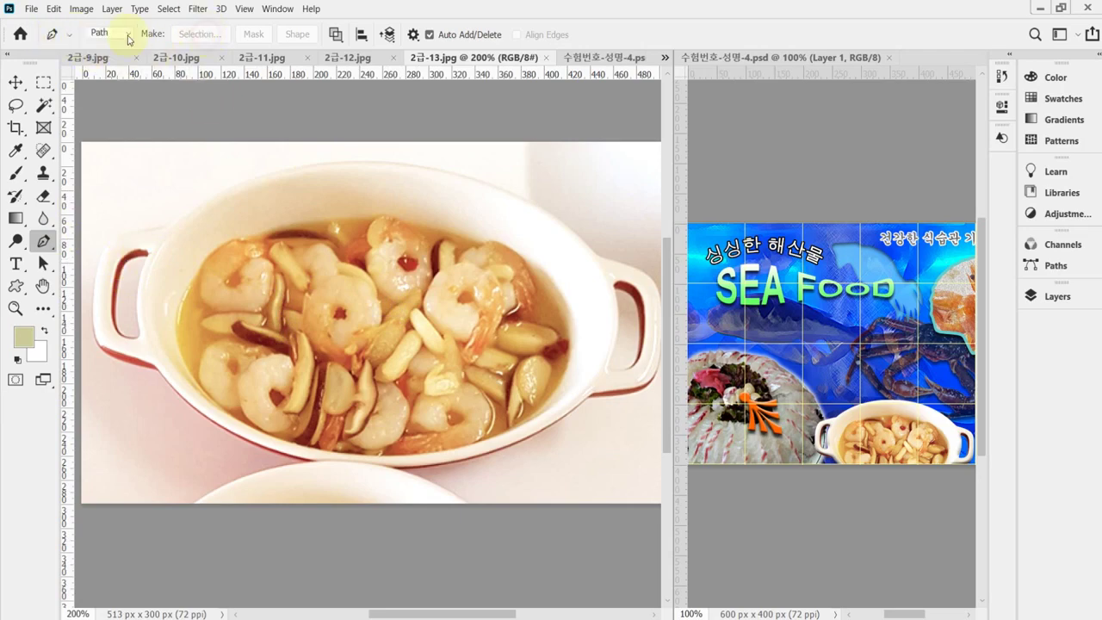
{"action": "left_click", "coordinate": [337, 36]}
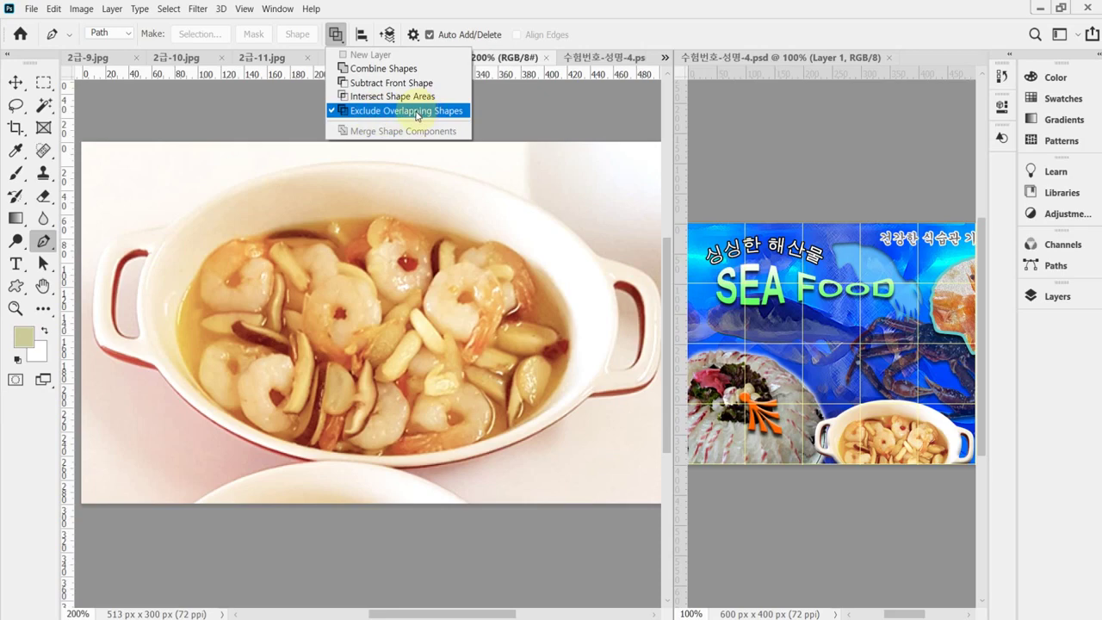
{"action": "right_click", "coordinate": [54, 34]}
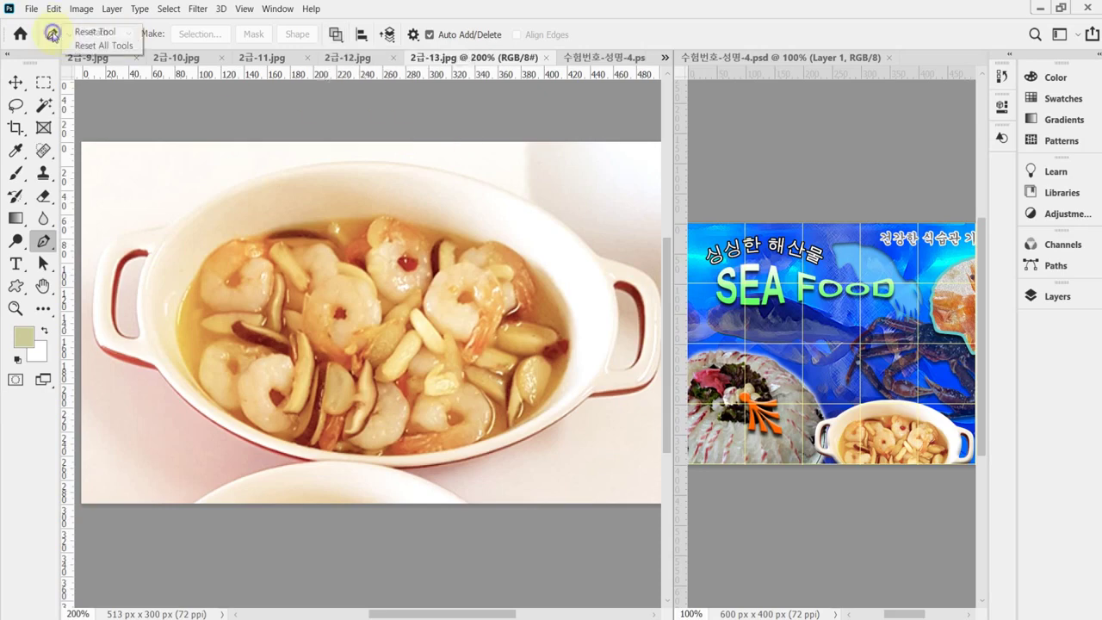
{"action": "left_click", "coordinate": [86, 34]}
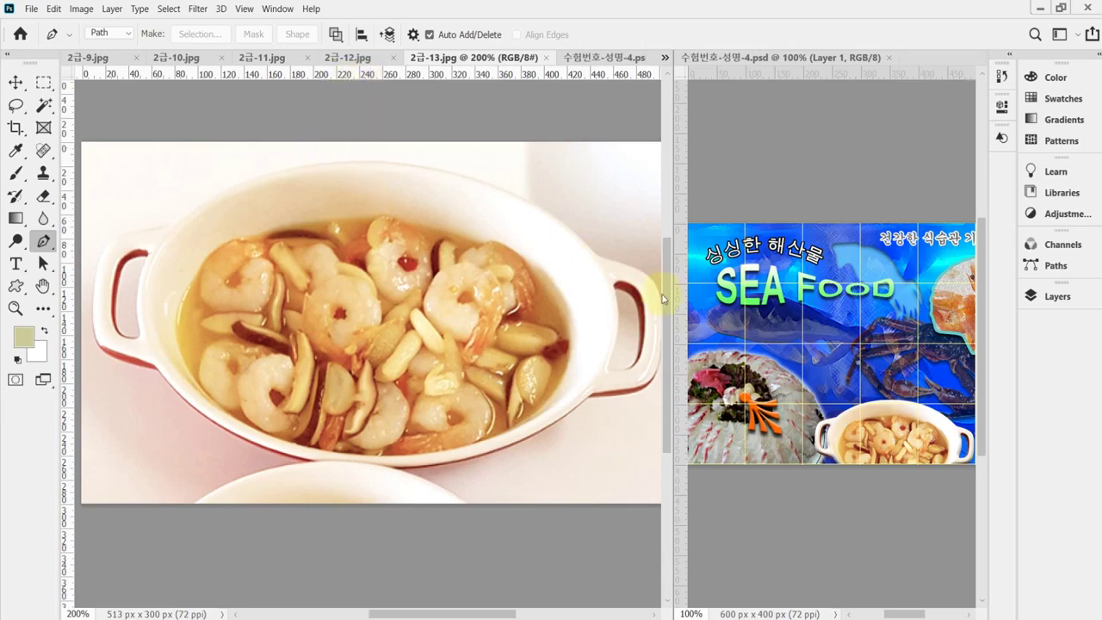
Trace the bowl's upper rim with a curved path from the left handle's joint to the right handle's joint
{"action": "left_click_drag", "start_coordinate": [675, 318], "coordinate": [711, 316]}
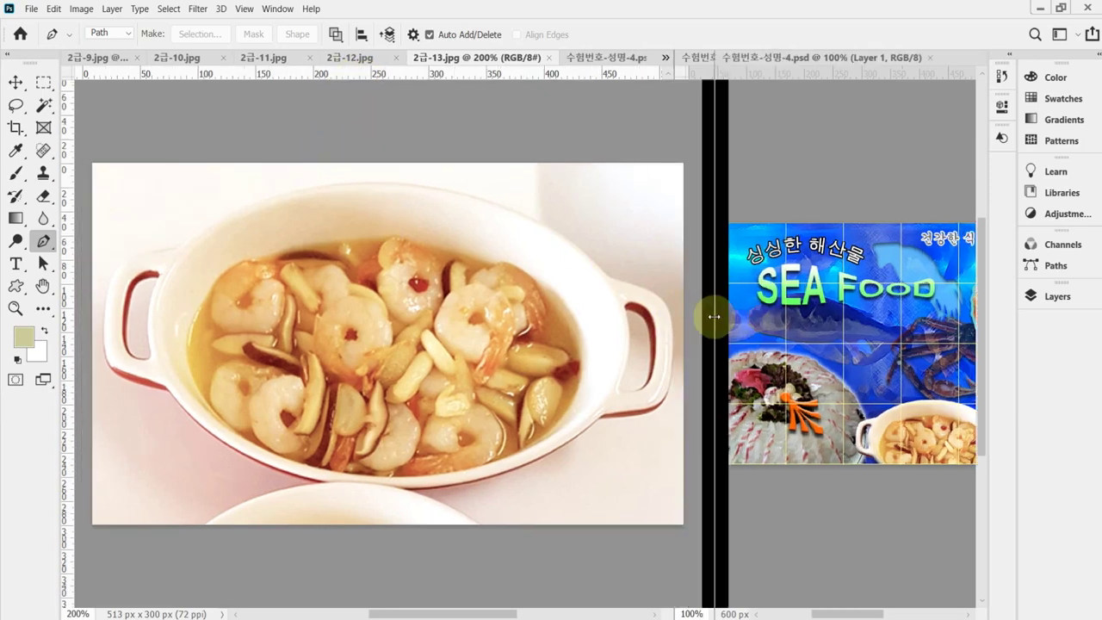
{"action": "scroll", "coordinate": [172, 307], "scroll_direction": "up", "scroll_amount": 1}
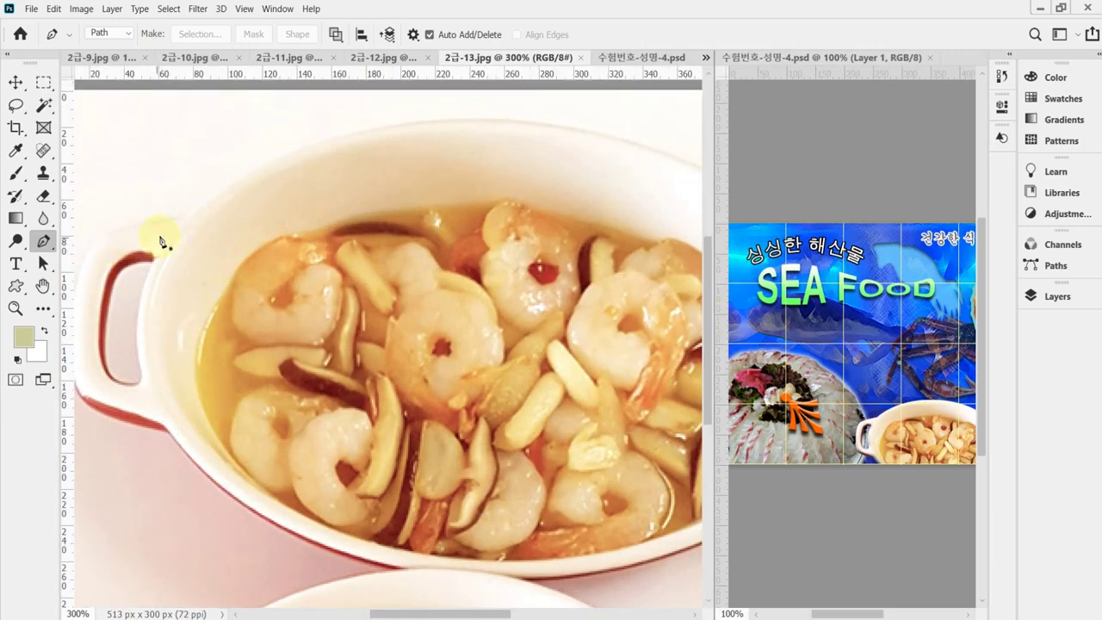
{"action": "left_click_drag", "start_coordinate": [184, 223], "coordinate": [143, 256]}
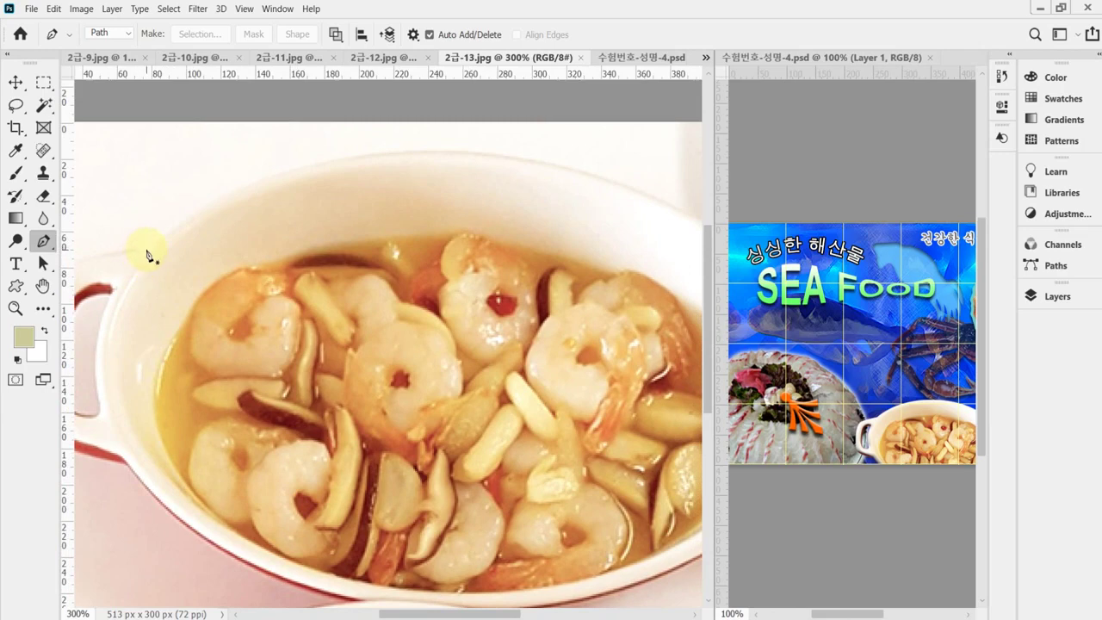
{"action": "left_click", "coordinate": [146, 249]}
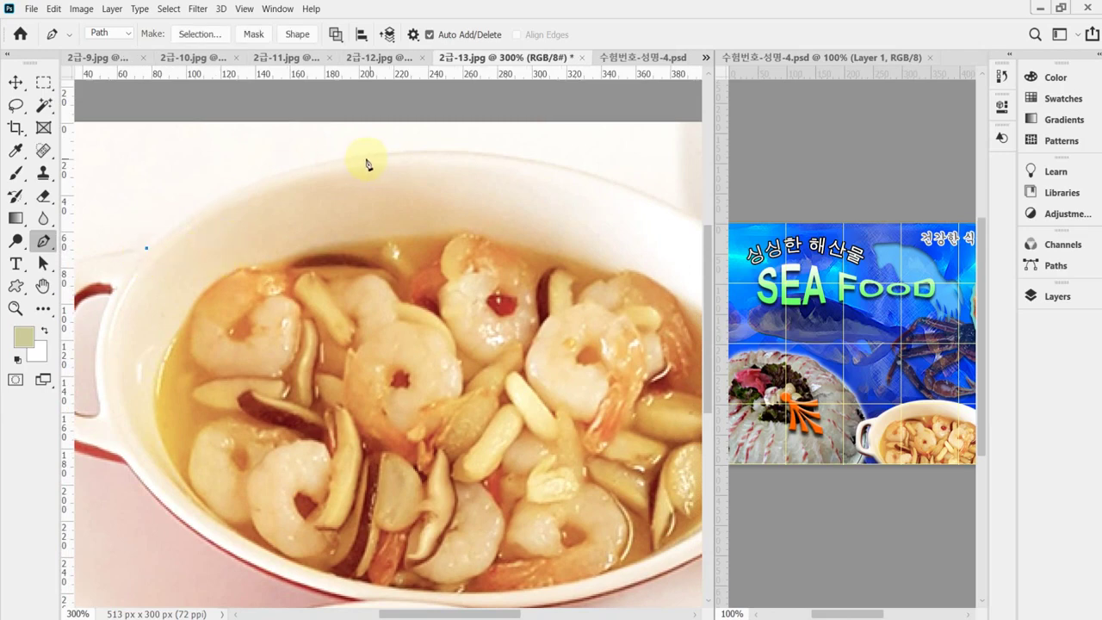
{"action": "left_click_drag", "start_coordinate": [361, 157], "coordinate": [510, 143]}
{"action": "key", "text": "ctrl+minus"}
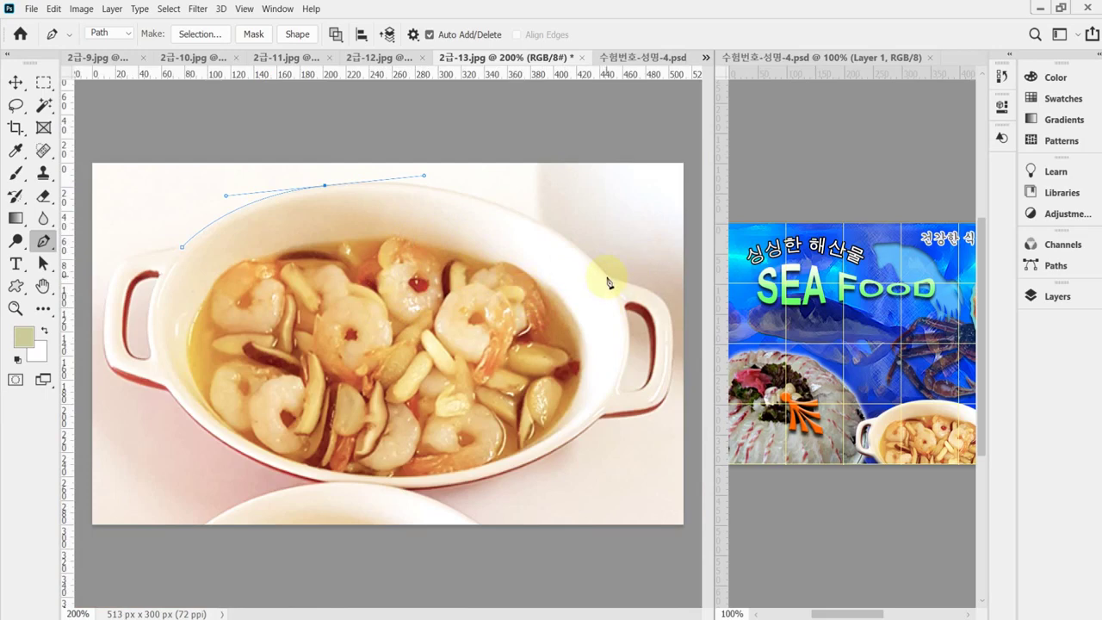
{"action": "left_click_drag", "start_coordinate": [608, 276], "coordinate": [679, 354]}
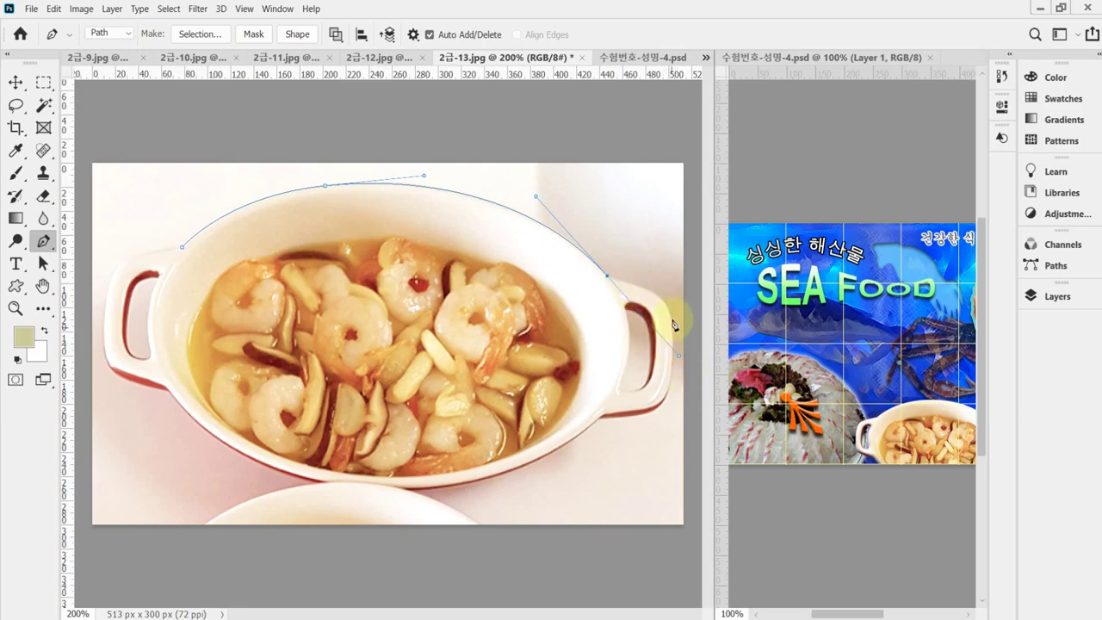
{"action": "left_click_drag", "start_coordinate": [670, 317], "coordinate": [680, 362]}
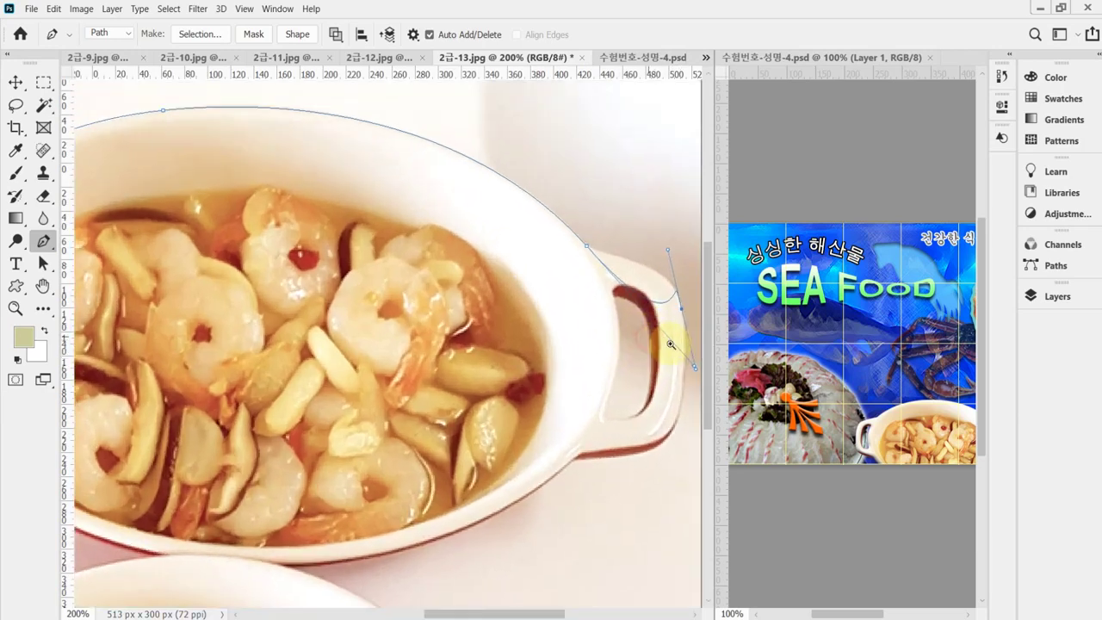
{"action": "scroll", "coordinate": [648, 340], "scroll_direction": "up", "scroll_amount": 1}
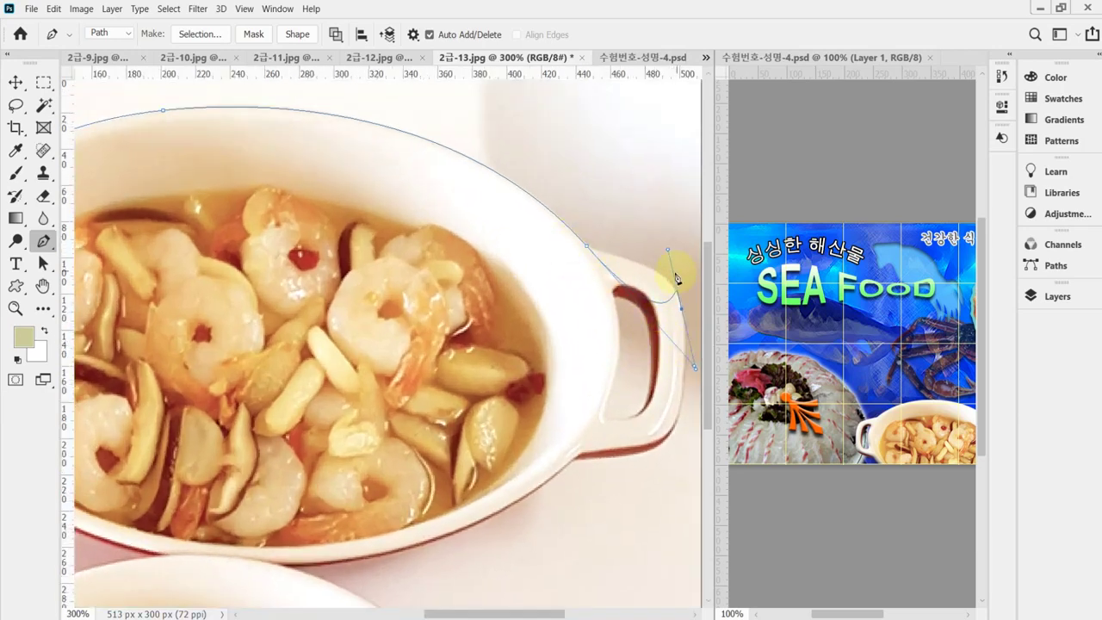
{"action": "key", "text": "ctrl+z"}
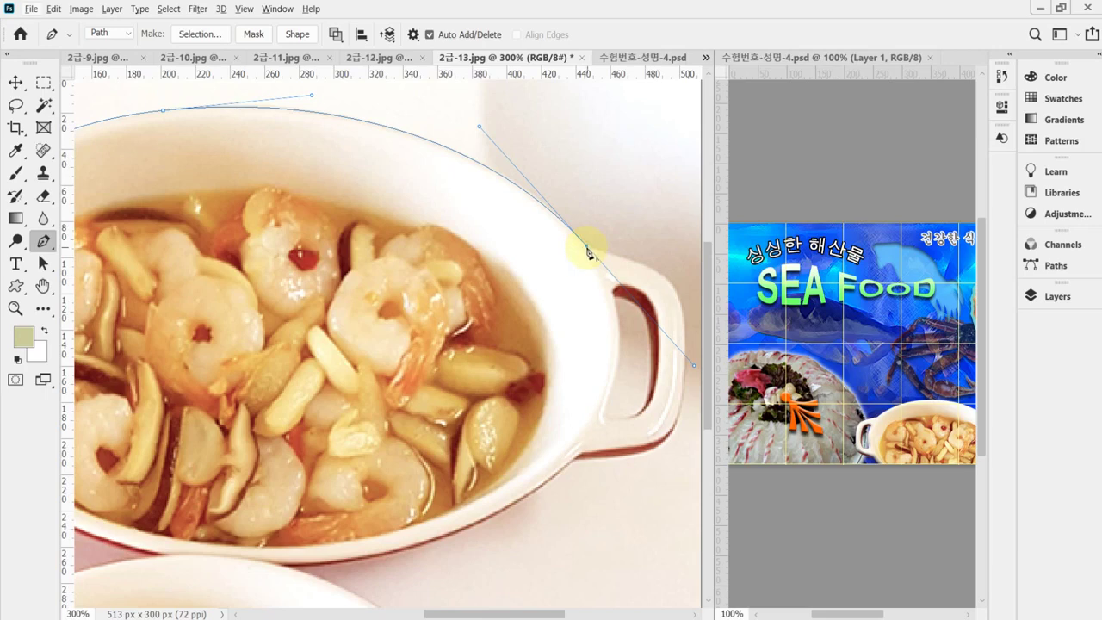
{"action": "key", "text": "Caps_Lock"}
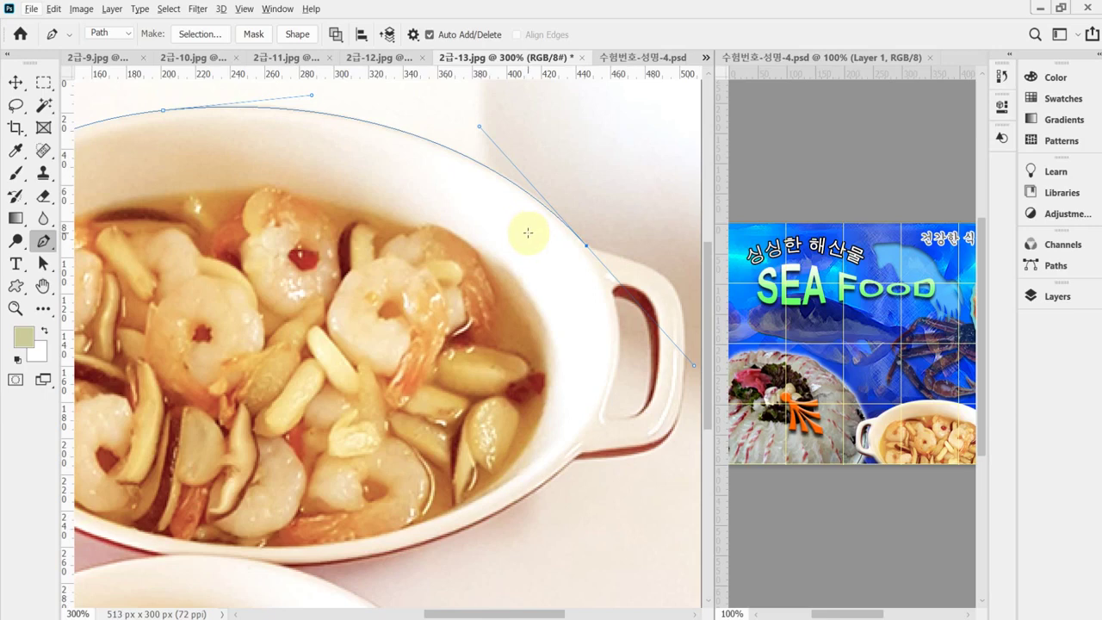
{"action": "key", "text": "Caps_Lock"}
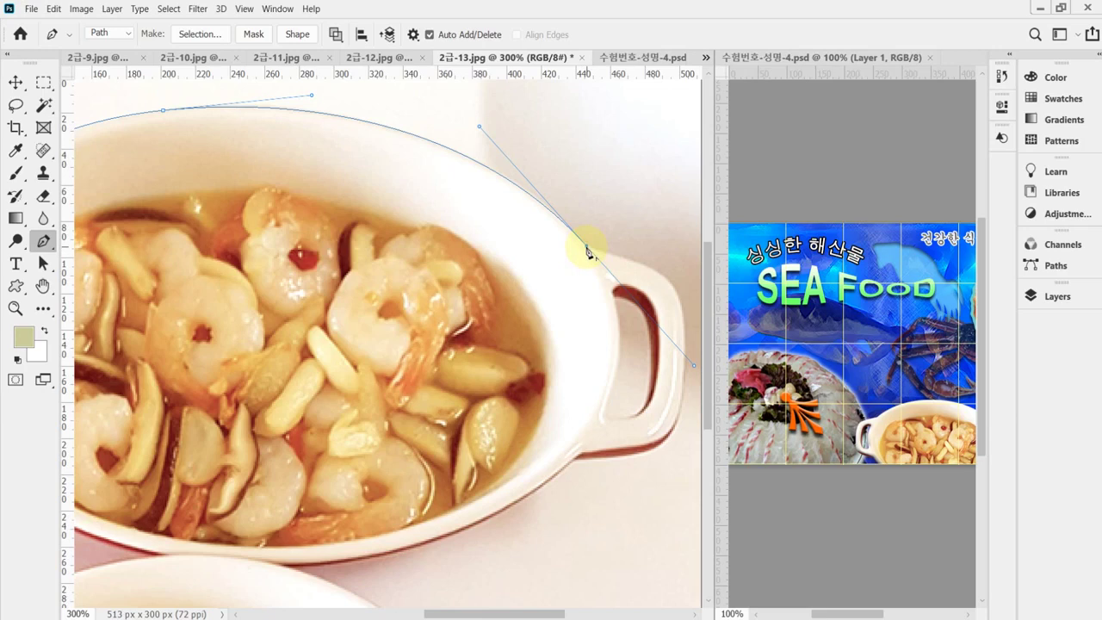
Make the anchor at the right handle's upper joint a corner and trace around the handle's outer edge to its lower joint
{"action": "left_click", "coordinate": [588, 251]}
{"action": "left_click", "coordinate": [673, 287]}
{"action": "left_click_drag", "start_coordinate": [675, 293], "coordinate": [684, 308]}
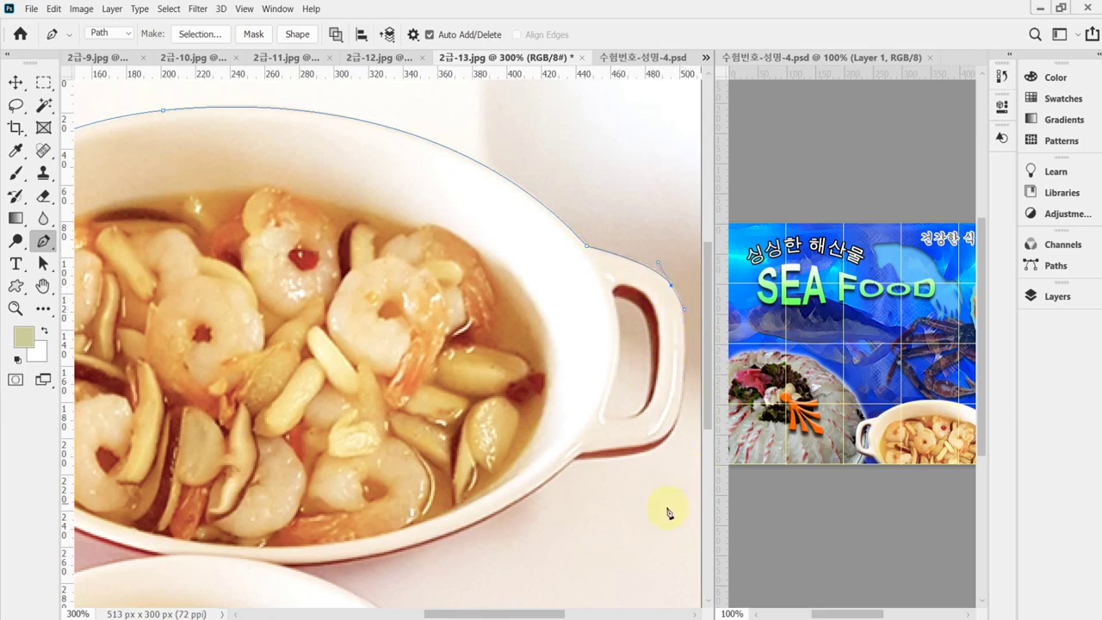
{"action": "left_click_drag", "start_coordinate": [668, 438], "coordinate": [634, 509]}
{"action": "left_click", "coordinate": [668, 441]}
{"action": "left_click_drag", "start_coordinate": [578, 457], "coordinate": [516, 457]}
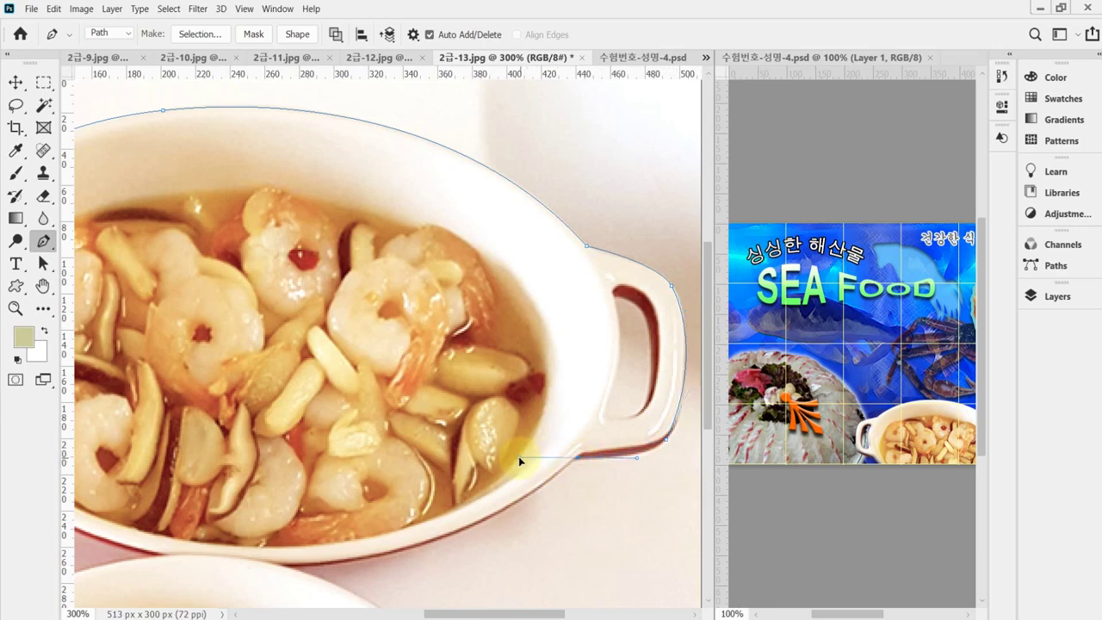
{"action": "left_click", "coordinate": [578, 459]}
Continue the curved path along the bowl's bottom rim to the left handle's lower joint
{"action": "left_click_drag", "start_coordinate": [482, 512], "coordinate": [543, 387]}
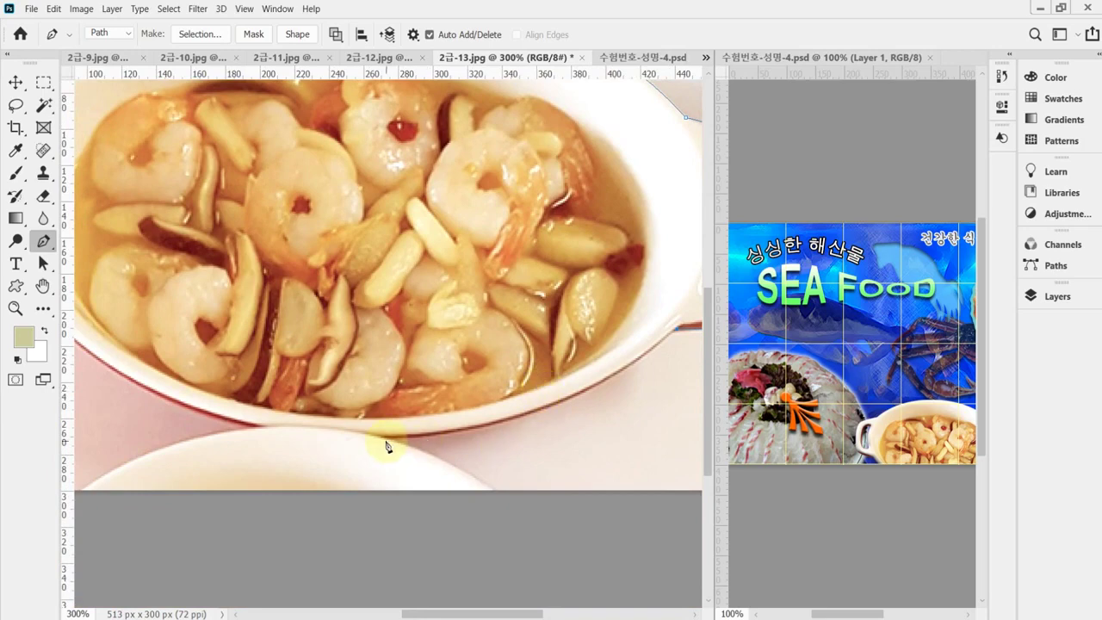
{"action": "left_click_drag", "start_coordinate": [385, 440], "coordinate": [246, 431]}
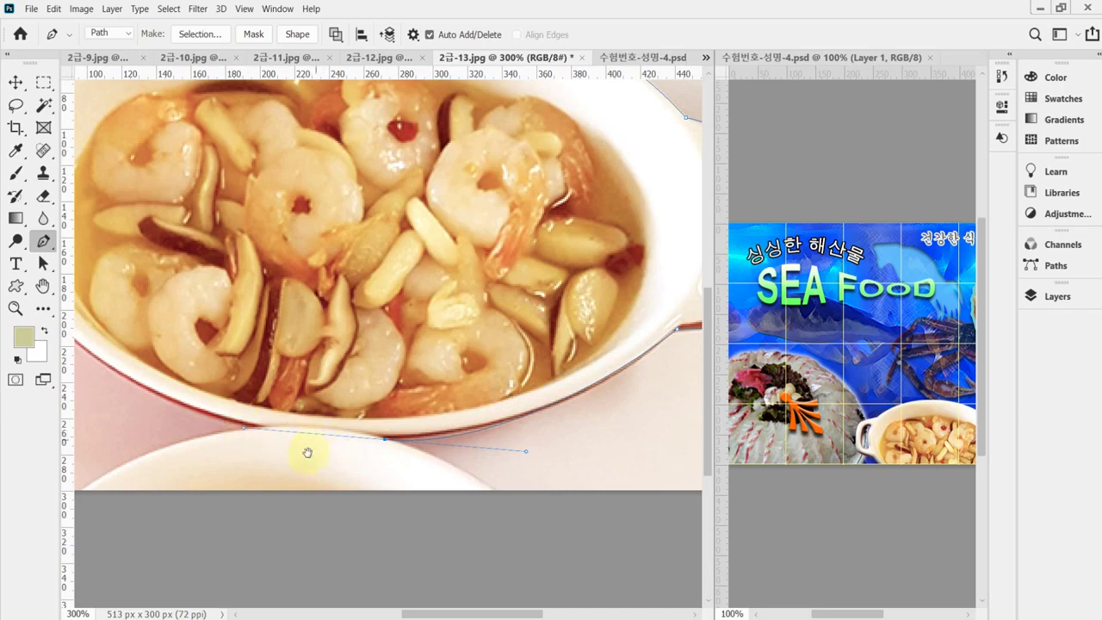
{"action": "left_click_drag", "start_coordinate": [308, 451], "coordinate": [455, 492]}
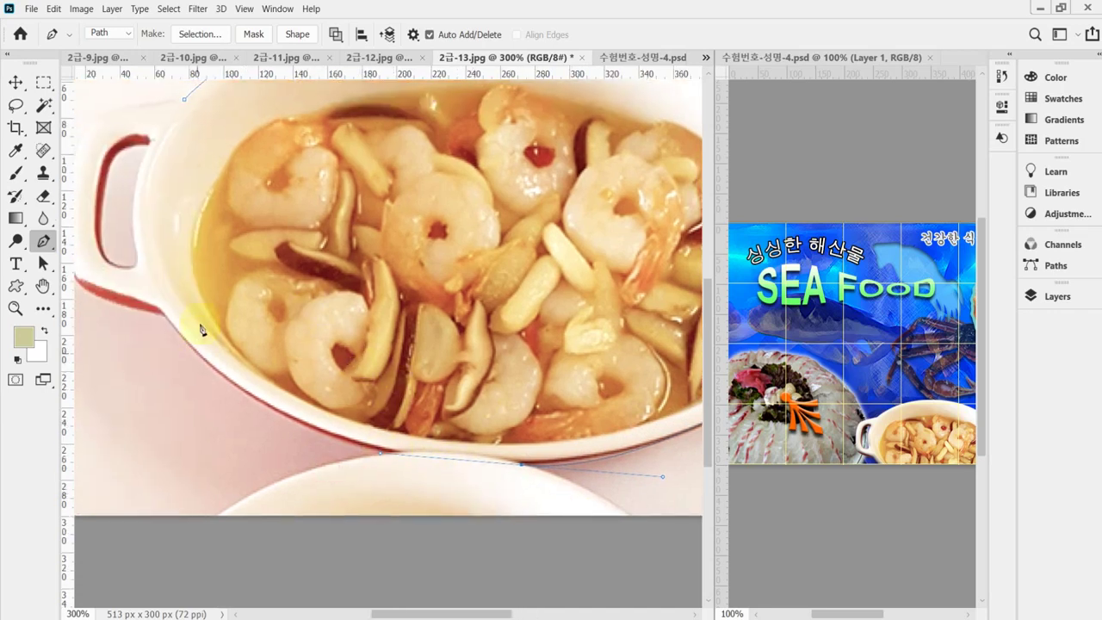
{"action": "left_click_drag", "start_coordinate": [163, 315], "coordinate": [85, 210]}
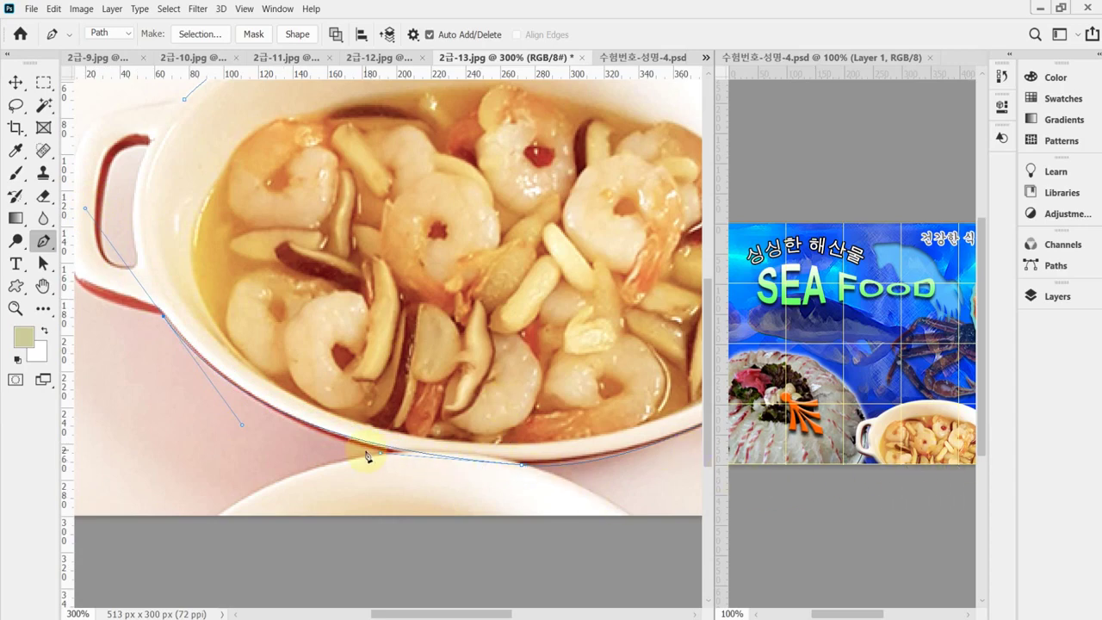
{"action": "scroll", "coordinate": [480, 460], "scroll_direction": "left", "scroll_amount": 3}
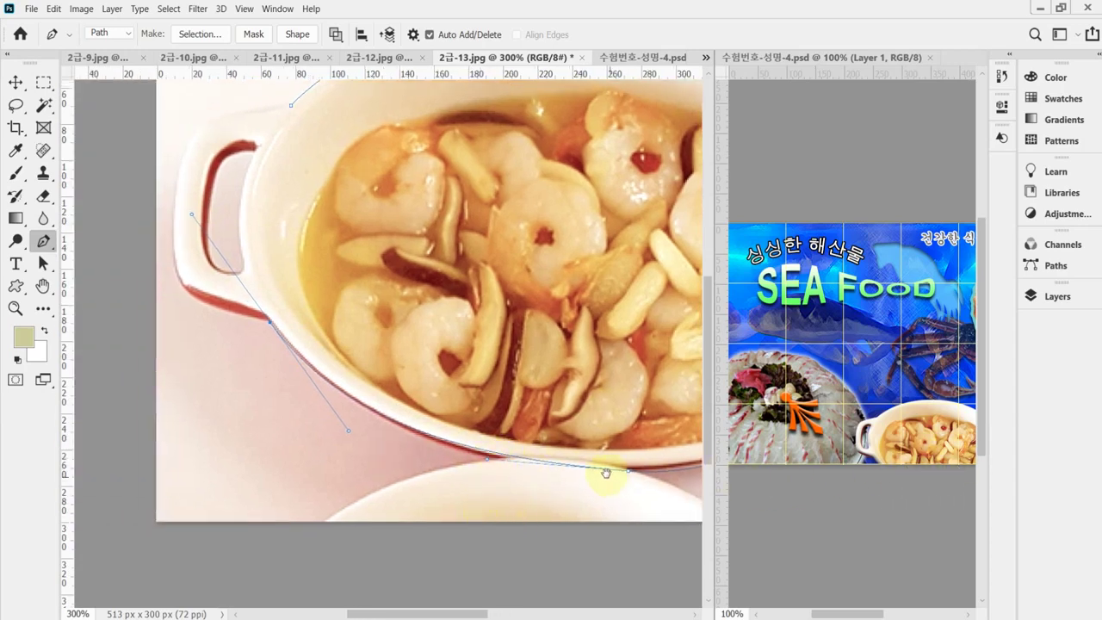
{"action": "left_click_drag", "start_coordinate": [389, 383], "coordinate": [422, 396]}
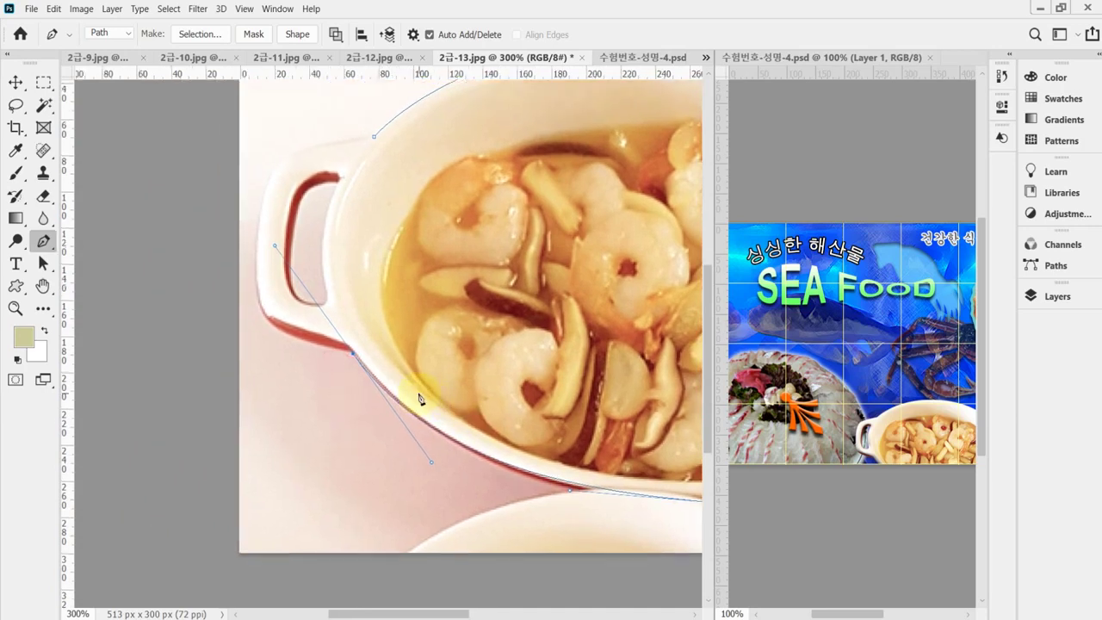
Trace the underside of the left handle with a corner at its lower joint and refine the anchors there
{"action": "left_click", "coordinate": [353, 355], "text": "alt"}
{"action": "left_click", "coordinate": [265, 324]}
{"action": "mouse_move", "coordinate": [265, 324]}
{"action": "left_mouse_down"}
{"action": "mouse_move", "coordinate": [246, 291]}
{"action": "mouse_move", "coordinate": [265, 315]}
{"action": "mouse_move", "coordinate": [257, 324]}
{"action": "mouse_move", "coordinate": [254, 307]}
{"action": "mouse_move", "coordinate": [263, 314]}
{"action": "left_mouse_up"}
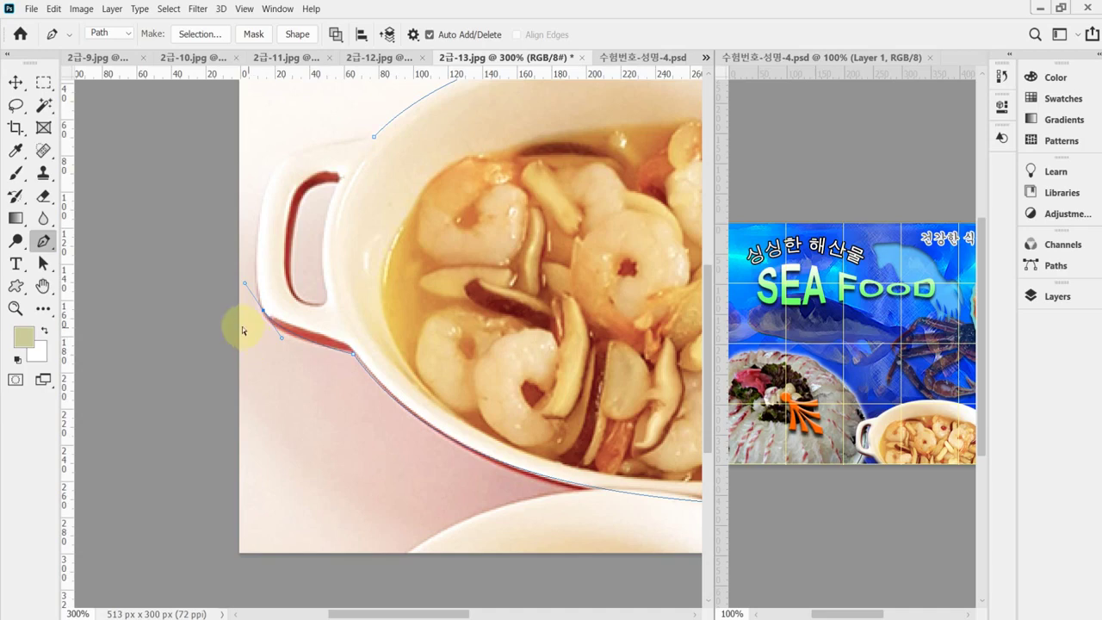
{"action": "left_click", "coordinate": [354, 354], "text": "ctrl"}
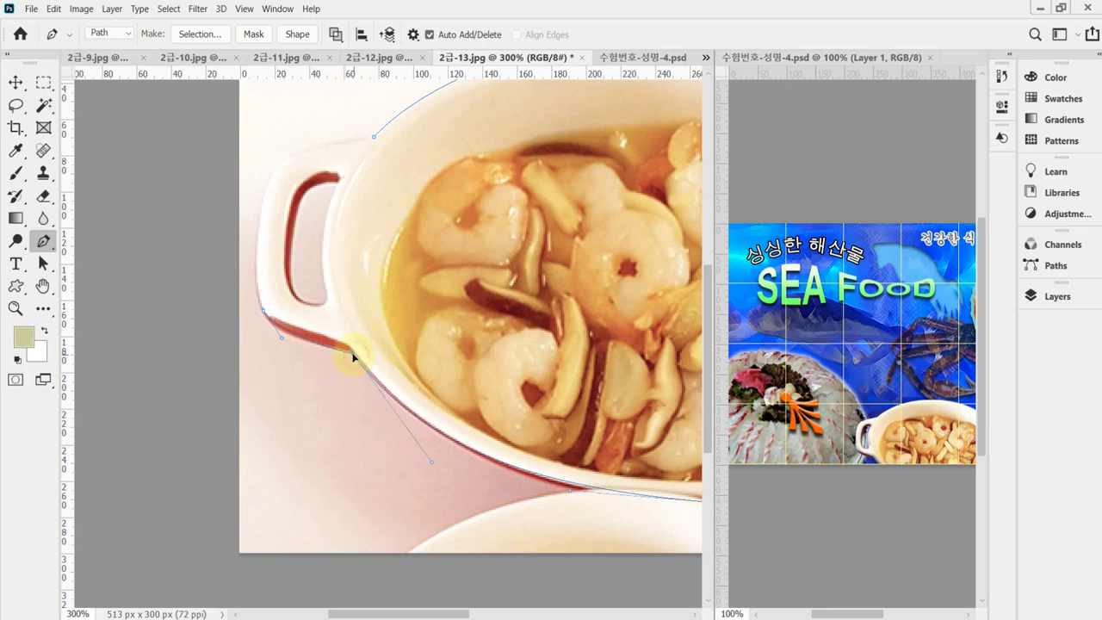
{"action": "left_click", "coordinate": [264, 313], "text": "ctrl"}
Trace the left handle's outer edge, close the path at its starting anchor and adjust the last curve to the handle's top
{"action": "left_click_drag", "start_coordinate": [271, 172], "coordinate": [301, 109]}
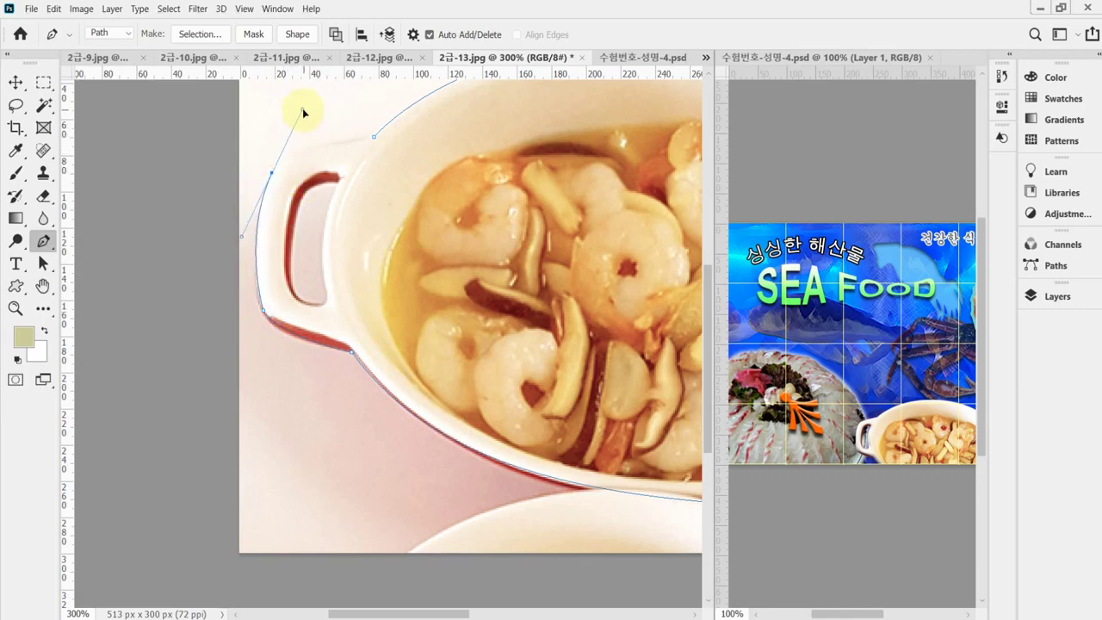
{"action": "left_click", "coordinate": [374, 138]}
{"action": "left_click_drag", "start_coordinate": [308, 118], "coordinate": [326, 158]}
{"action": "left_click_drag", "start_coordinate": [311, 115], "coordinate": [328, 147]}
{"action": "left_click_drag", "start_coordinate": [302, 112], "coordinate": [298, 141]}
{"action": "key", "text": "ctrl+minus"}
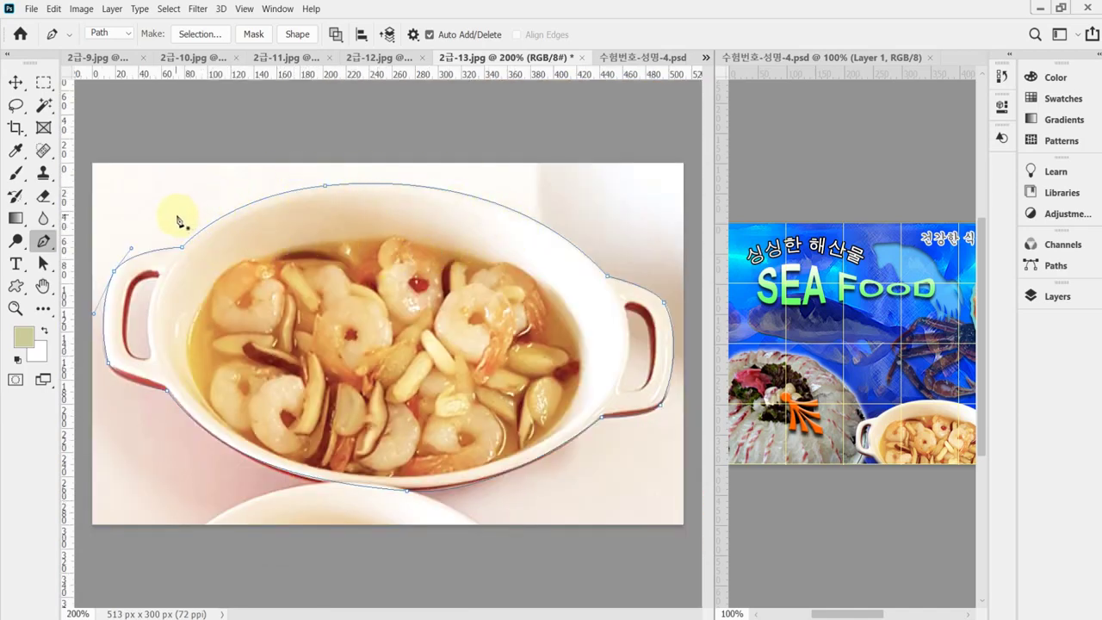
Trace the opening inside the left handle as a closed curved path with corner points at its upper and lower ends
{"action": "left_click", "coordinate": [155, 284], "text": "ctrl"}
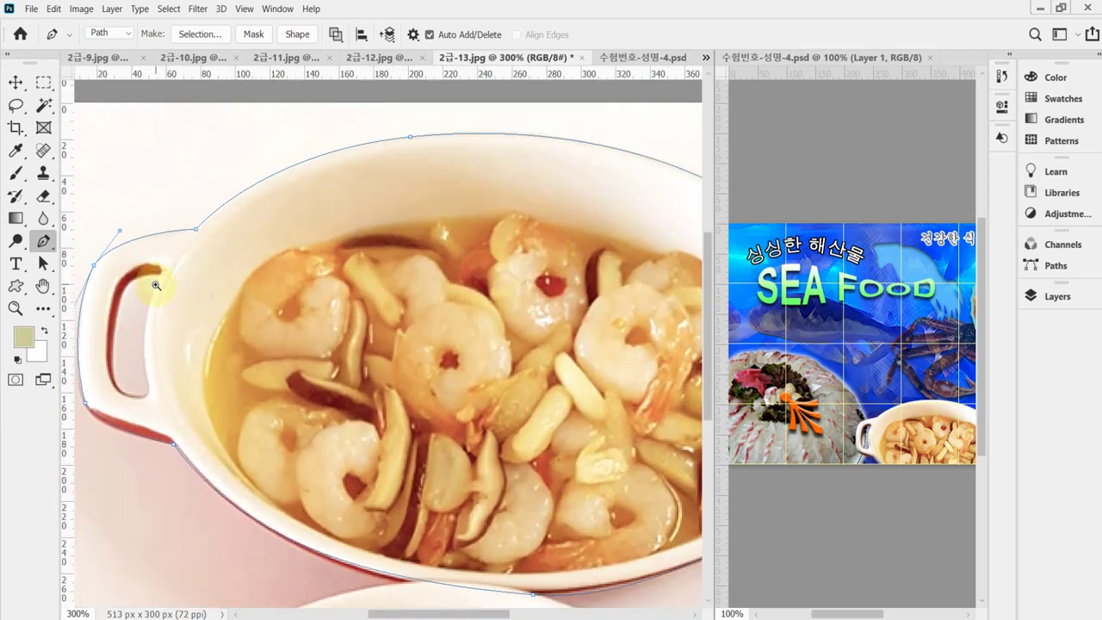
{"action": "left_click_drag", "start_coordinate": [155, 284], "coordinate": [241, 234]}
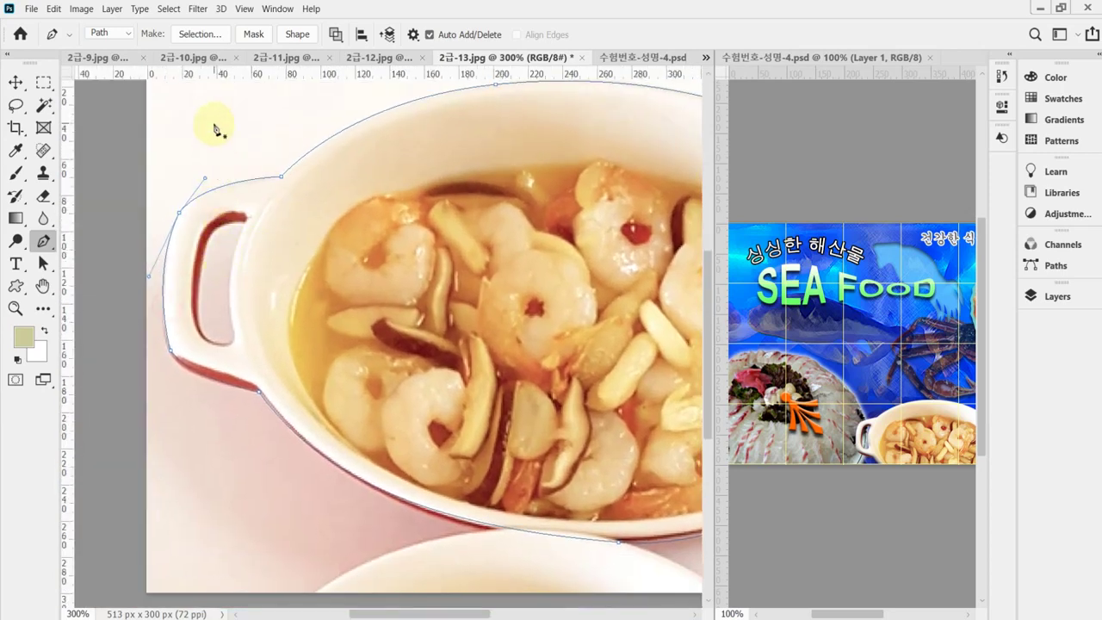
{"action": "left_click", "coordinate": [221, 260], "text": "ctrl"}
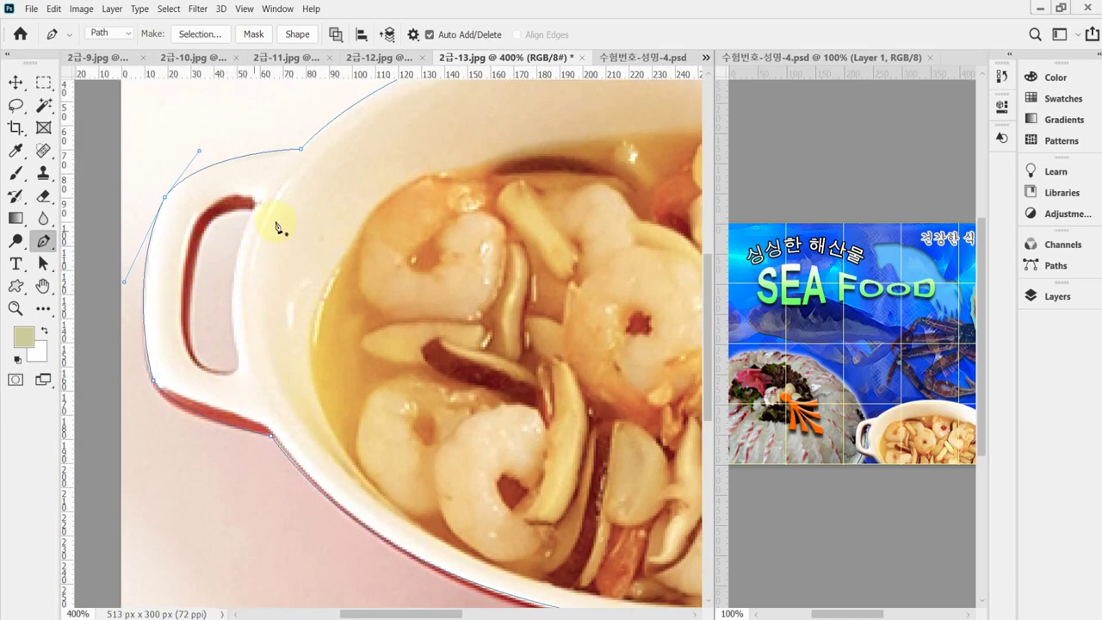
{"action": "left_click", "coordinate": [254, 206]}
{"action": "left_click_drag", "start_coordinate": [201, 238], "coordinate": [195, 265]}
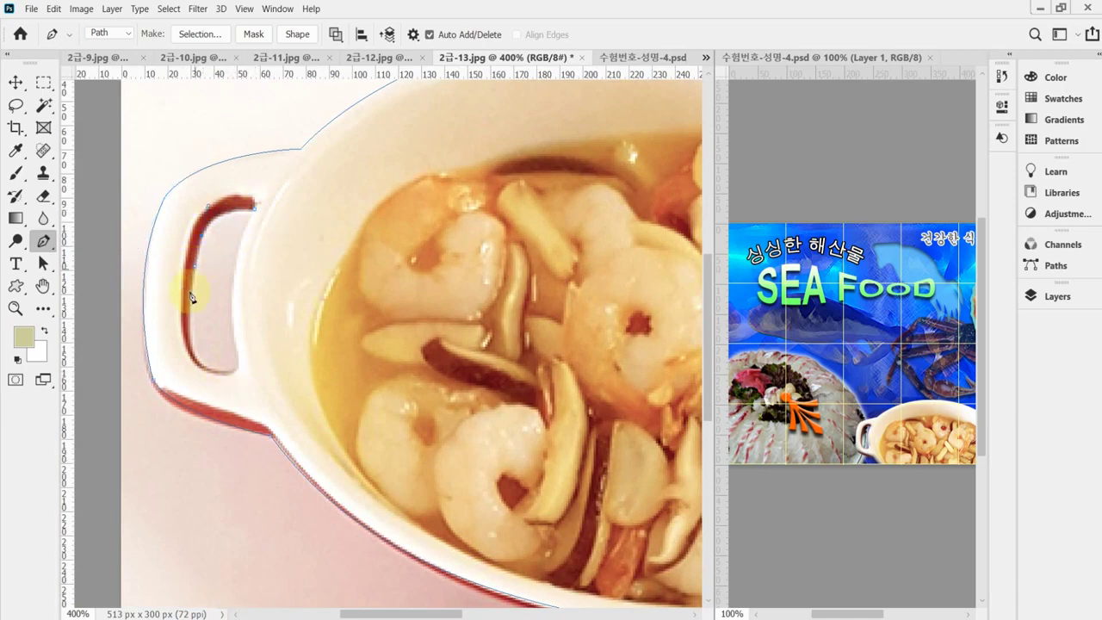
{"action": "left_click_drag", "start_coordinate": [198, 363], "coordinate": [240, 372]}
{"action": "left_click", "coordinate": [238, 362]}
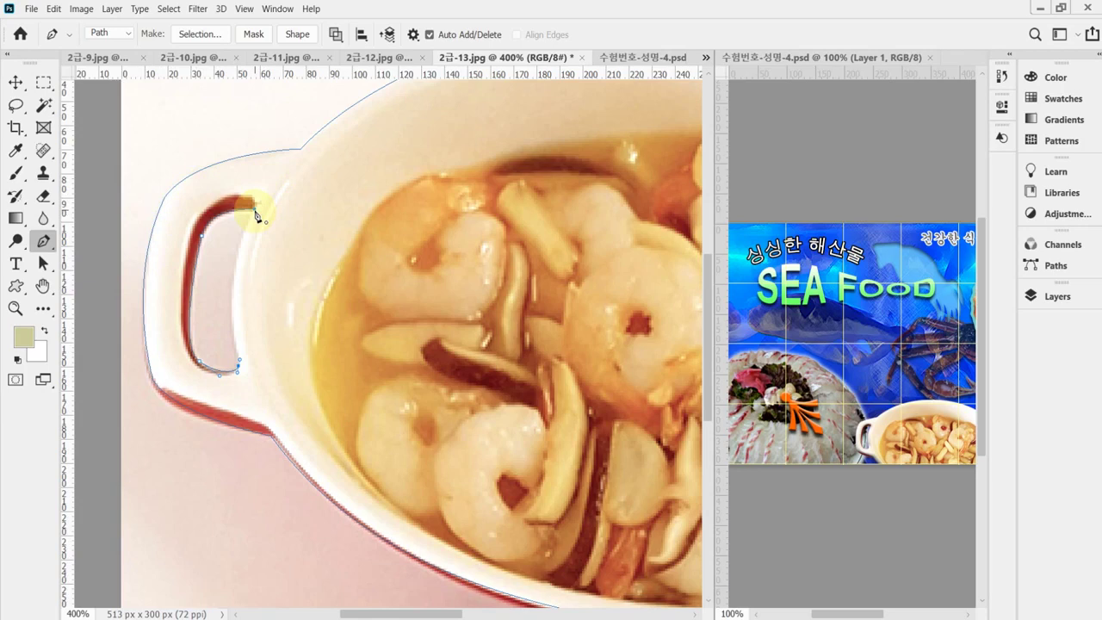
{"action": "left_click_drag", "start_coordinate": [255, 212], "coordinate": [301, 145]}
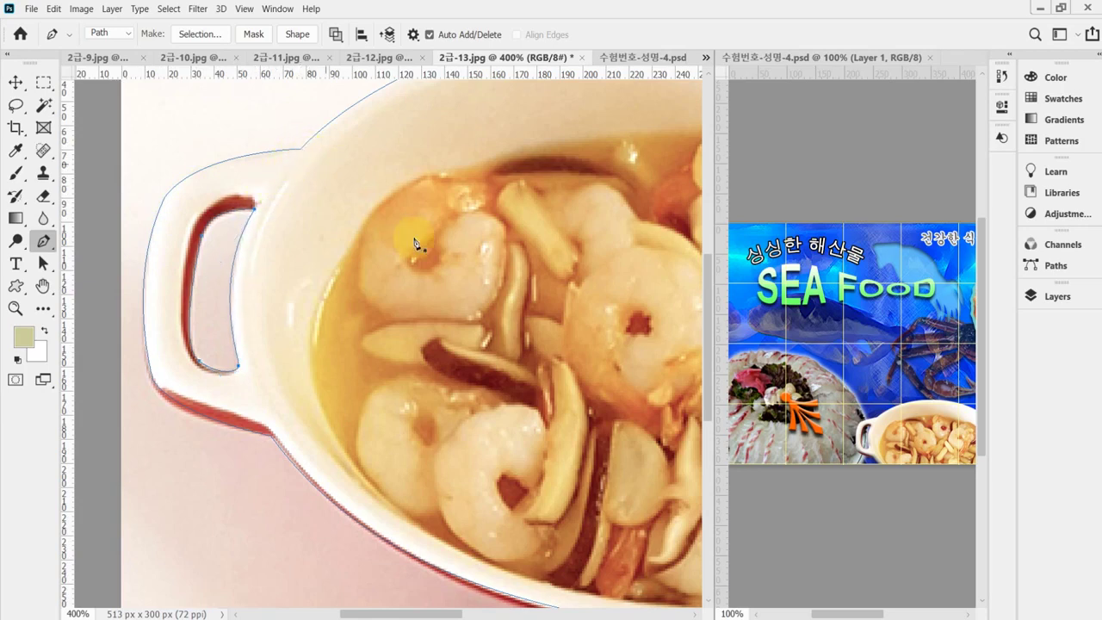
Trace the opening inside the right handle as a second closed curved subpath, starting at its upper corner
{"action": "scroll", "coordinate": [413, 245], "scroll_direction": "right", "scroll_amount": 5}
{"action": "scroll", "coordinate": [438, 331], "scroll_direction": "right", "scroll_amount": 8}
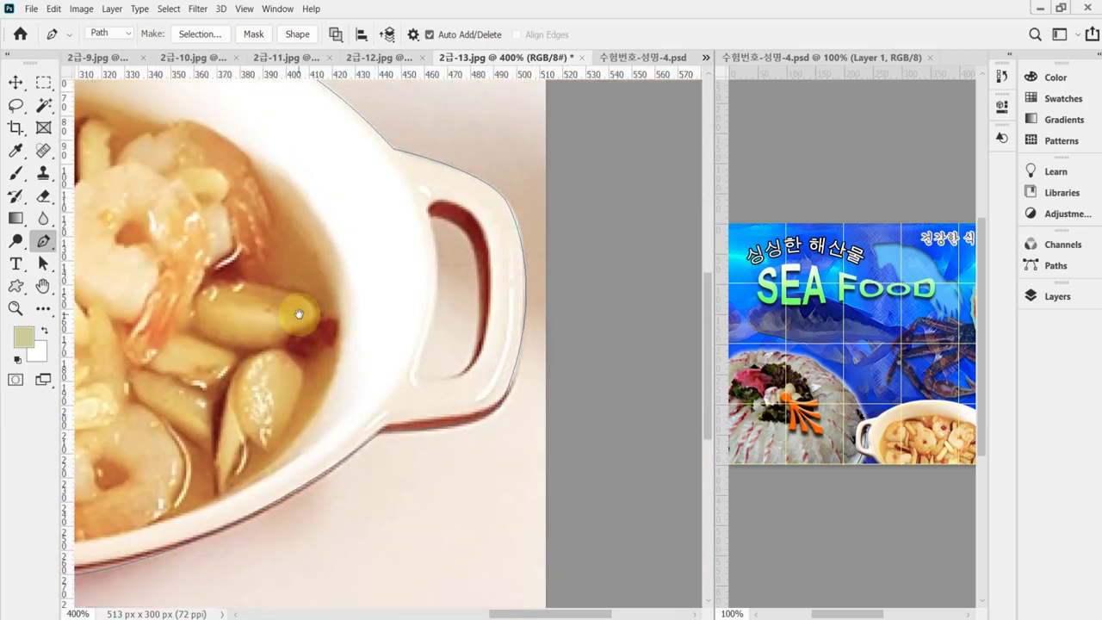
{"action": "left_click", "coordinate": [430, 219]}
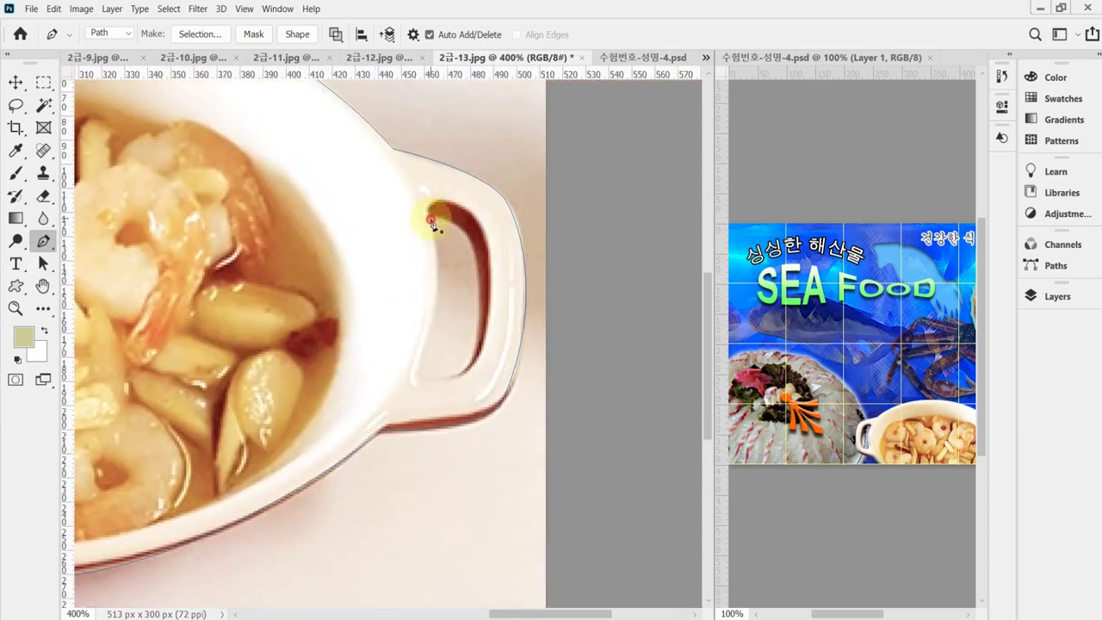
{"action": "left_click_drag", "start_coordinate": [474, 262], "coordinate": [477, 273]}
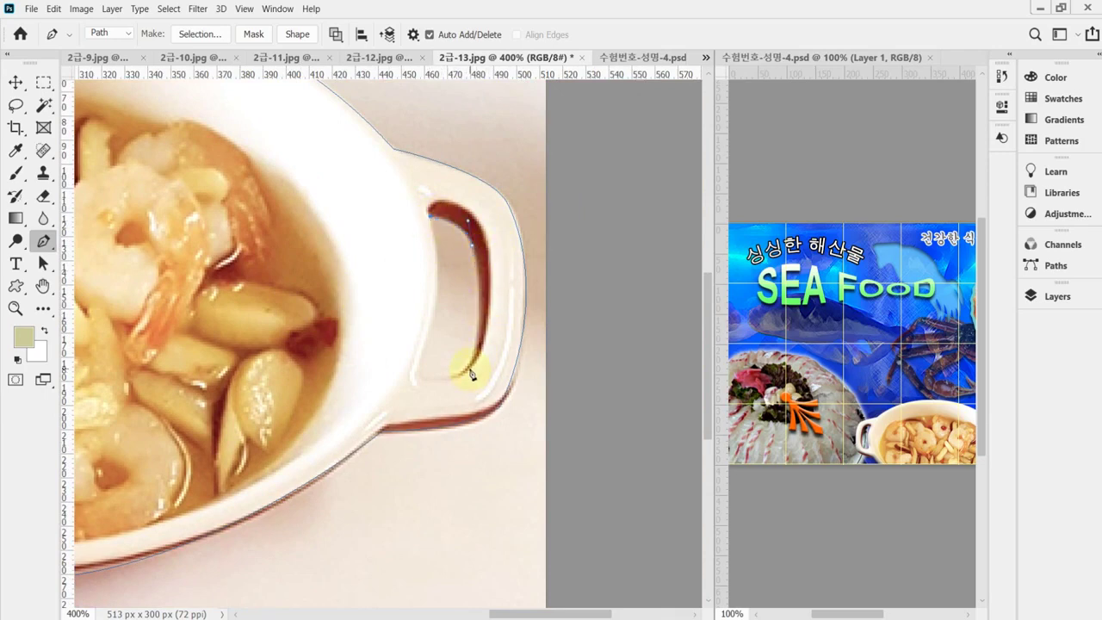
{"action": "left_click_drag", "start_coordinate": [473, 356], "coordinate": [458, 385]}
{"action": "left_click", "coordinate": [419, 377]}
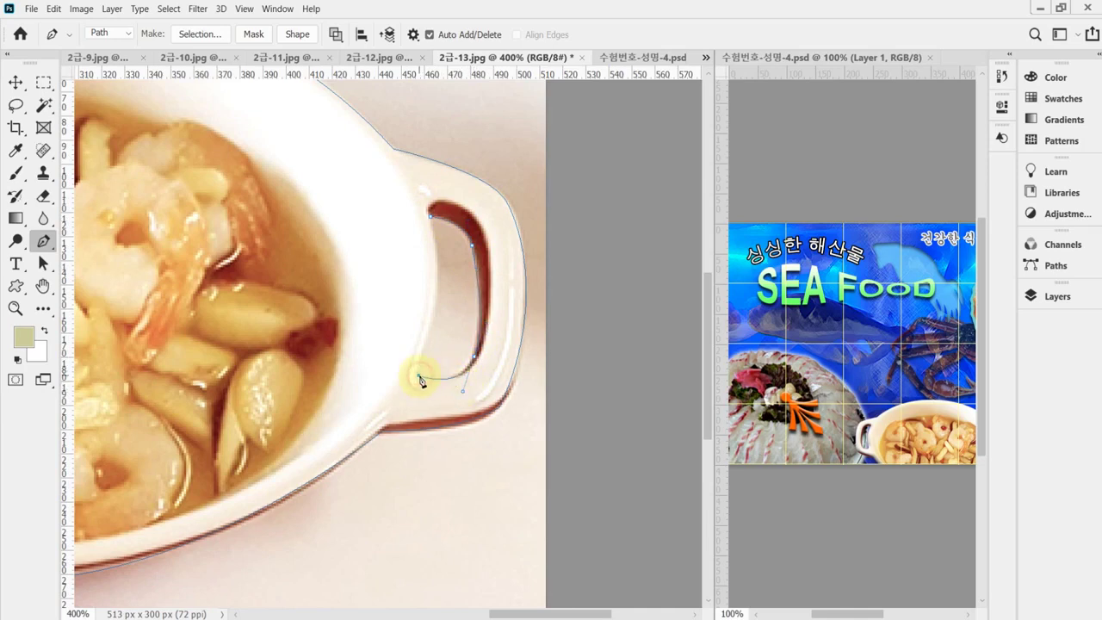
{"action": "left_click", "coordinate": [426, 203]}
{"action": "left_click_drag", "start_coordinate": [425, 201], "coordinate": [408, 165]}
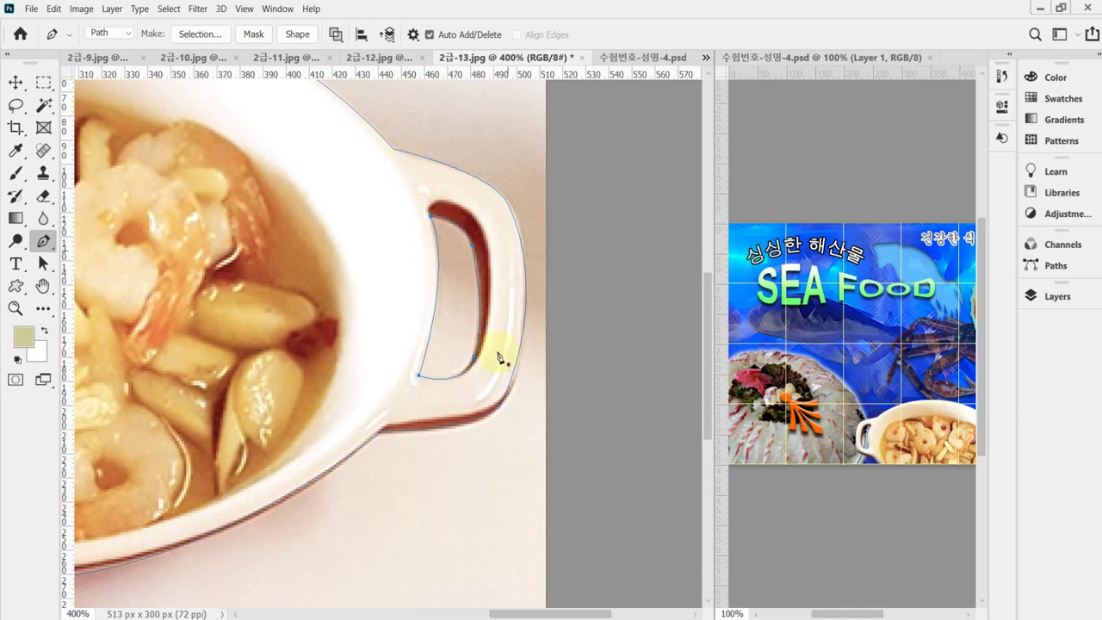
View the whole bowl and compare the work path's thumbnail with Path 1 to check how the handle openings are treated
{"action": "left_click", "coordinate": [443, 372], "text": "alt"}
{"action": "left_click", "coordinate": [443, 372], "text": "alt"}
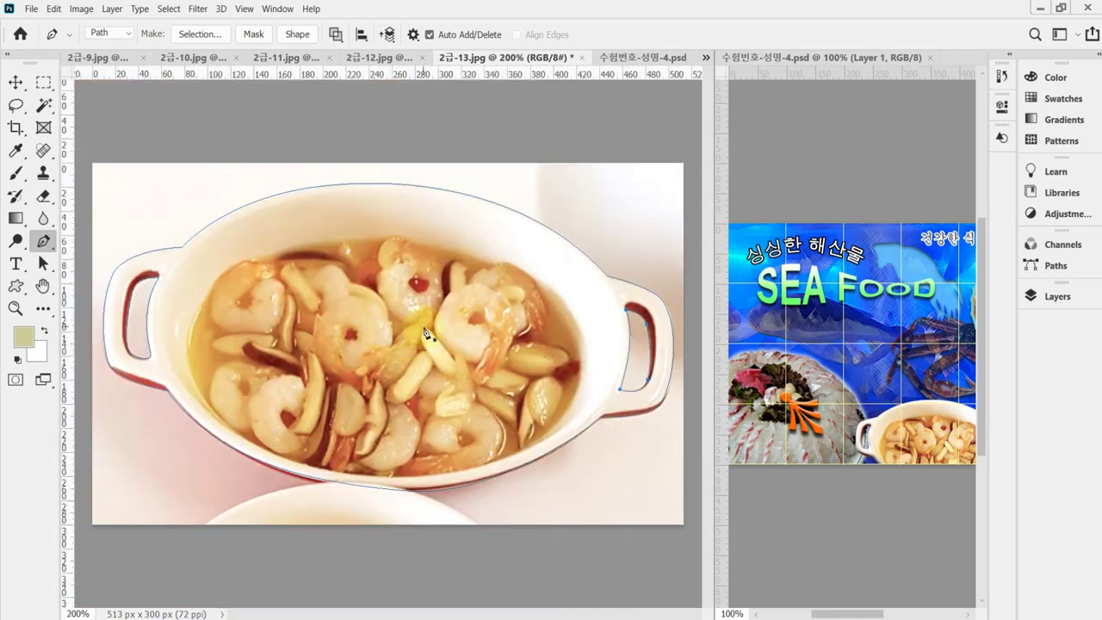
{"action": "left_click", "coordinate": [1041, 266]}
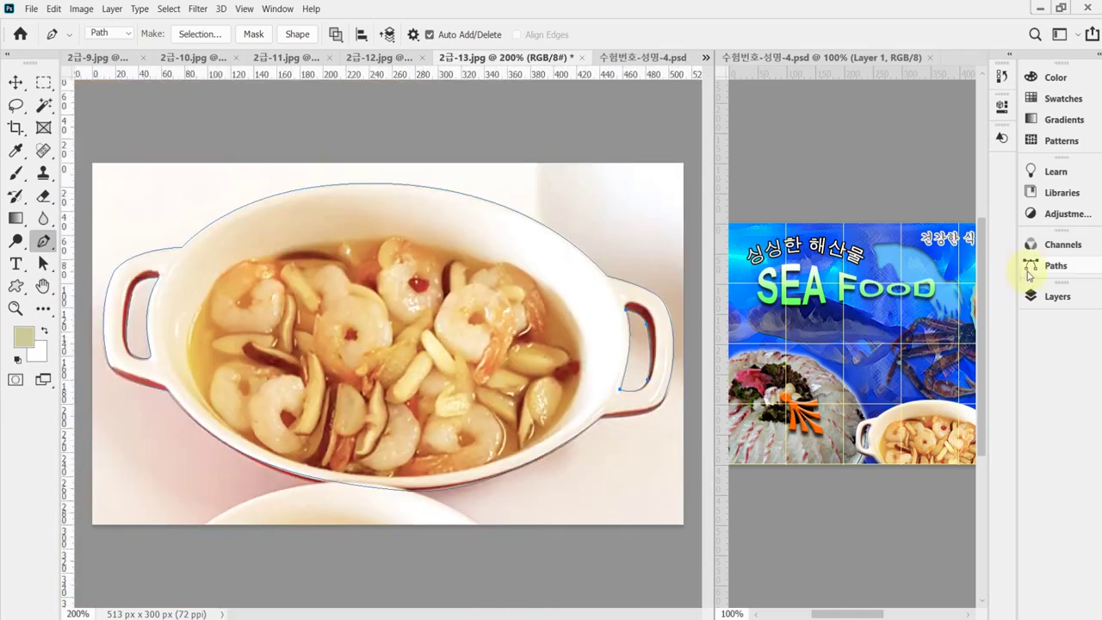
{"action": "left_click", "coordinate": [948, 304]}
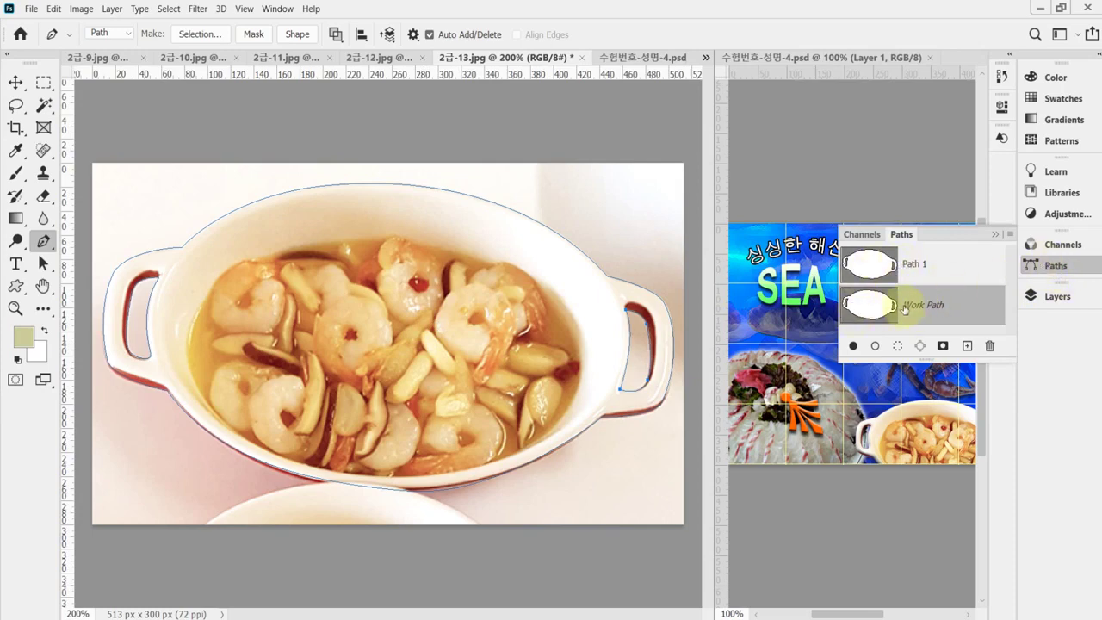
{"action": "left_click", "coordinate": [933, 309]}
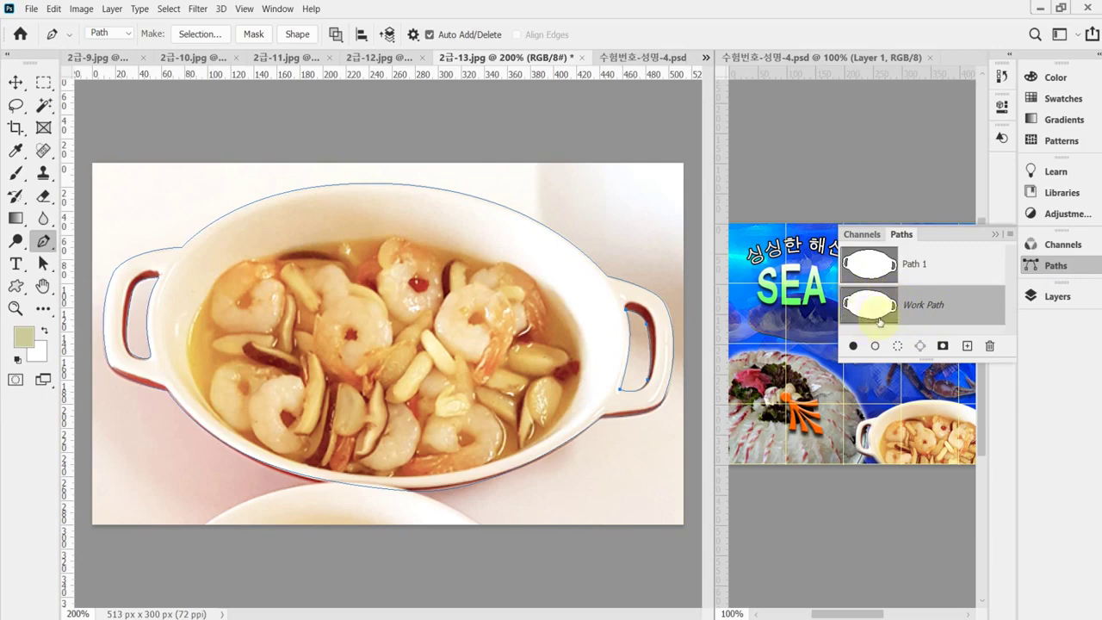
{"action": "left_click", "coordinate": [1058, 266]}
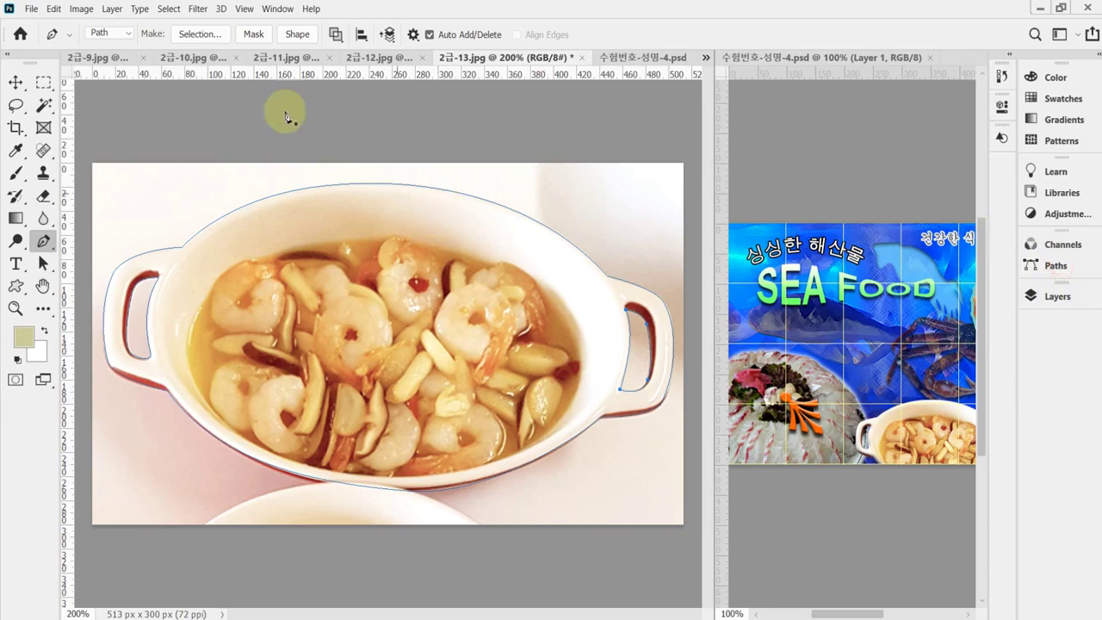
Reset the Pen tool and check that its path operation is Exclude Overlapping Shapes
{"action": "right_click", "coordinate": [52, 36]}
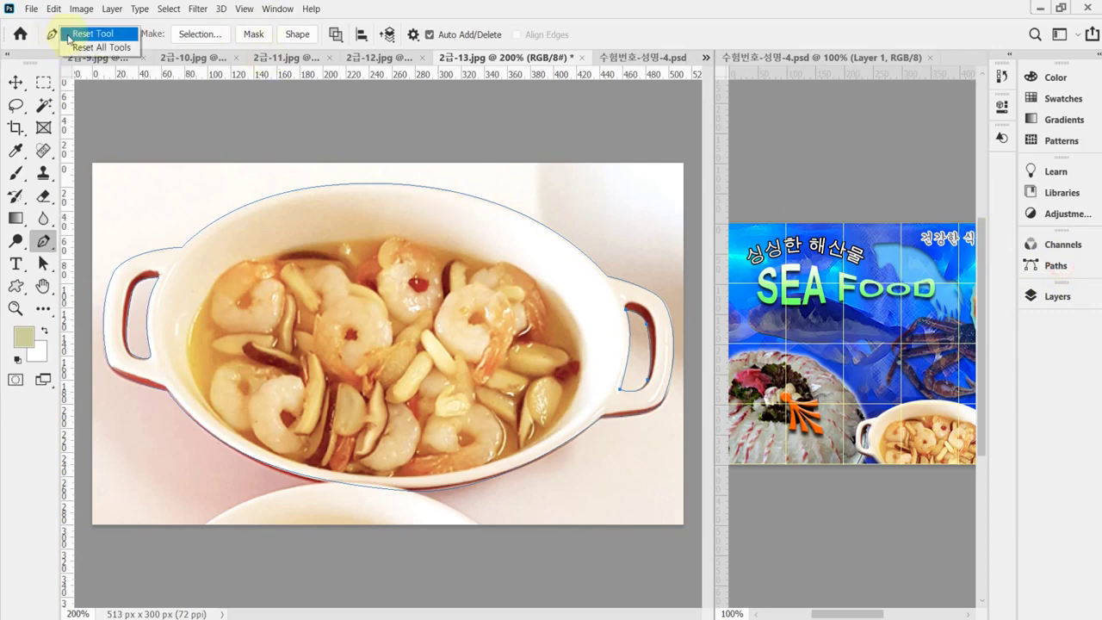
{"action": "left_click", "coordinate": [68, 38]}
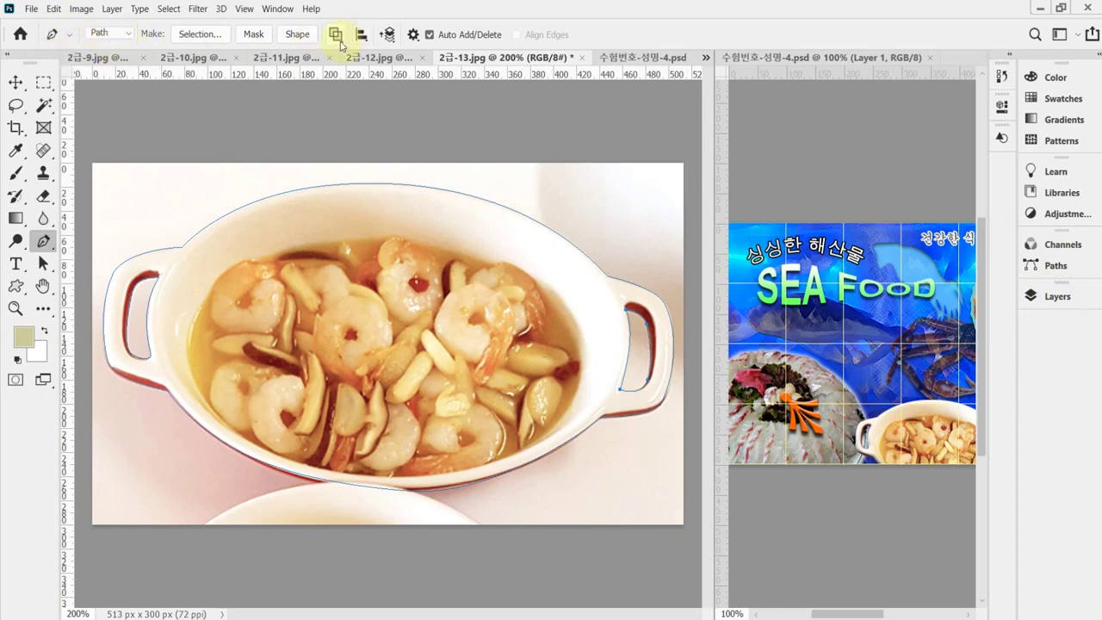
{"action": "left_click", "coordinate": [341, 43]}
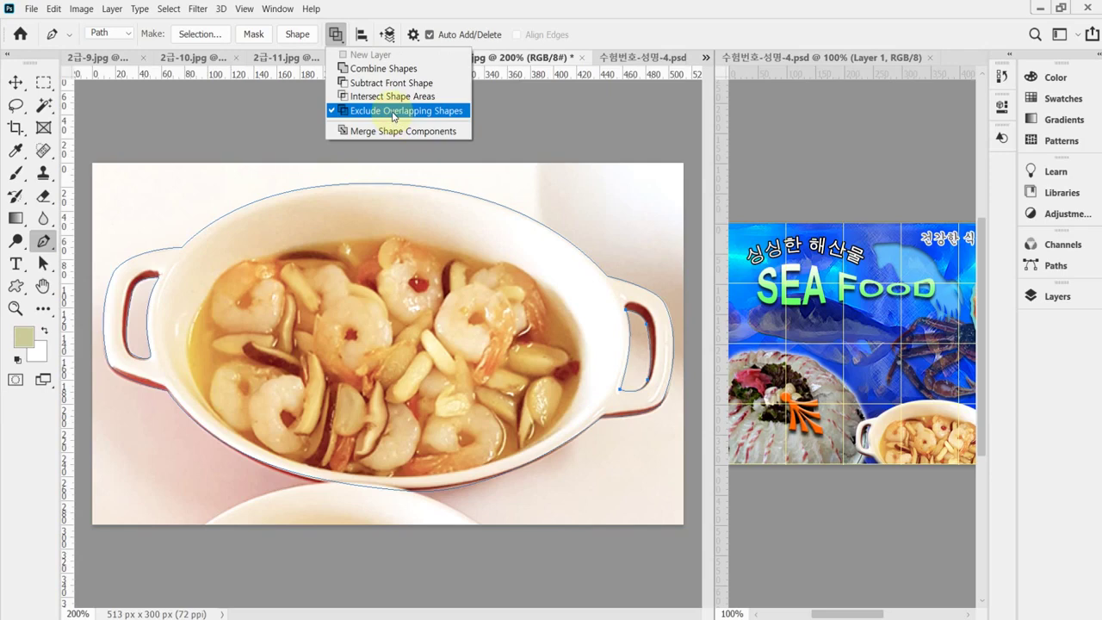
{"action": "left_click", "coordinate": [512, 13]}
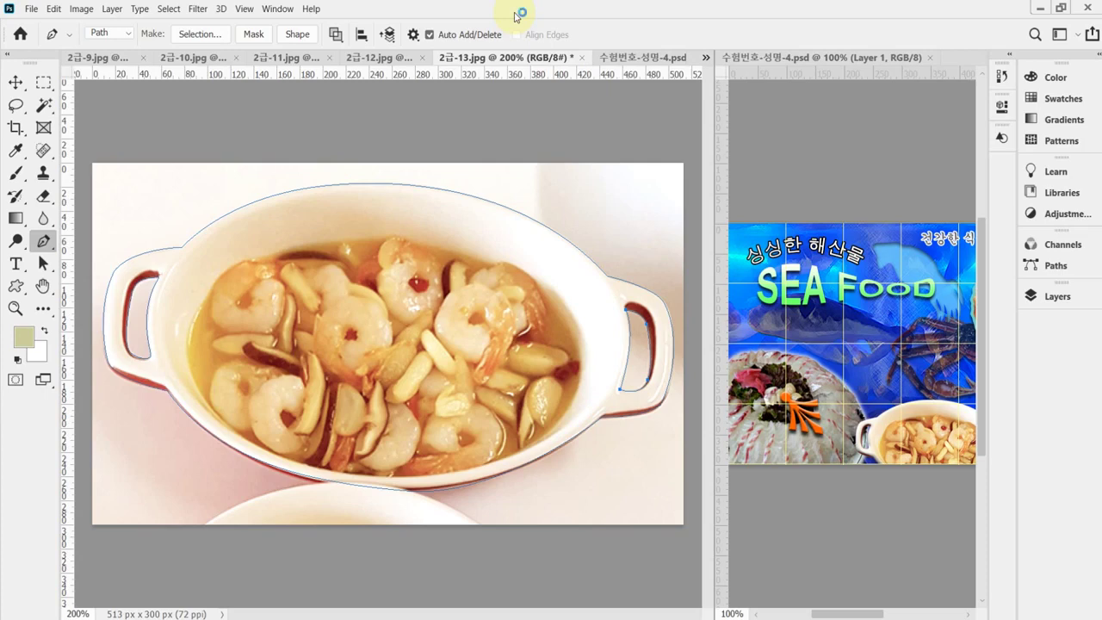
Turn the bowl's work path into a selection and review the document's path list
{"action": "key", "text": "ctrl+Return"}
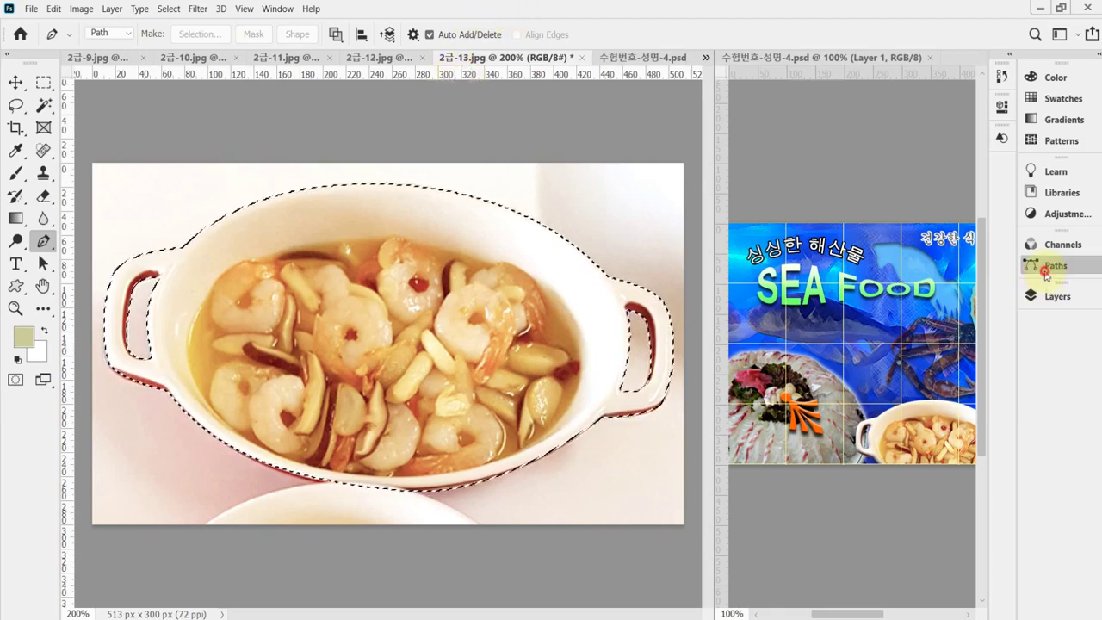
{"action": "left_click", "coordinate": [1034, 266]}
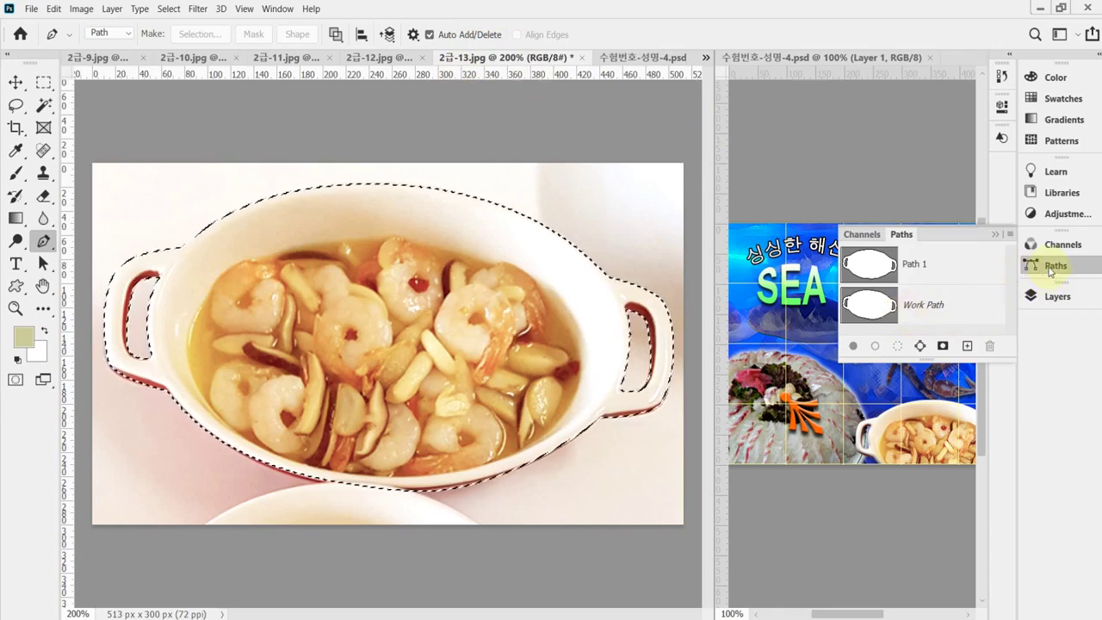
{"action": "left_click", "coordinate": [1049, 267]}
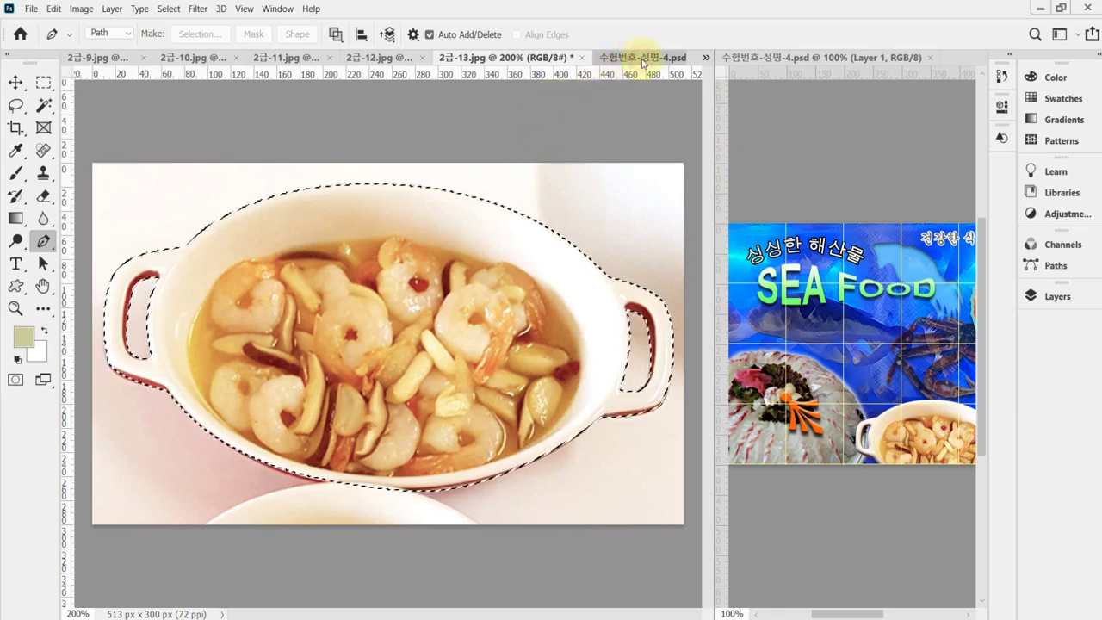
Switch to 수험번호-성명-4.psd, widen the view of the reference poster beside it, and paste the cut-out bowl as a new layer
{"action": "left_click", "coordinate": [635, 58]}
{"action": "left_click_drag", "start_coordinate": [719, 226], "coordinate": [563, 234]}
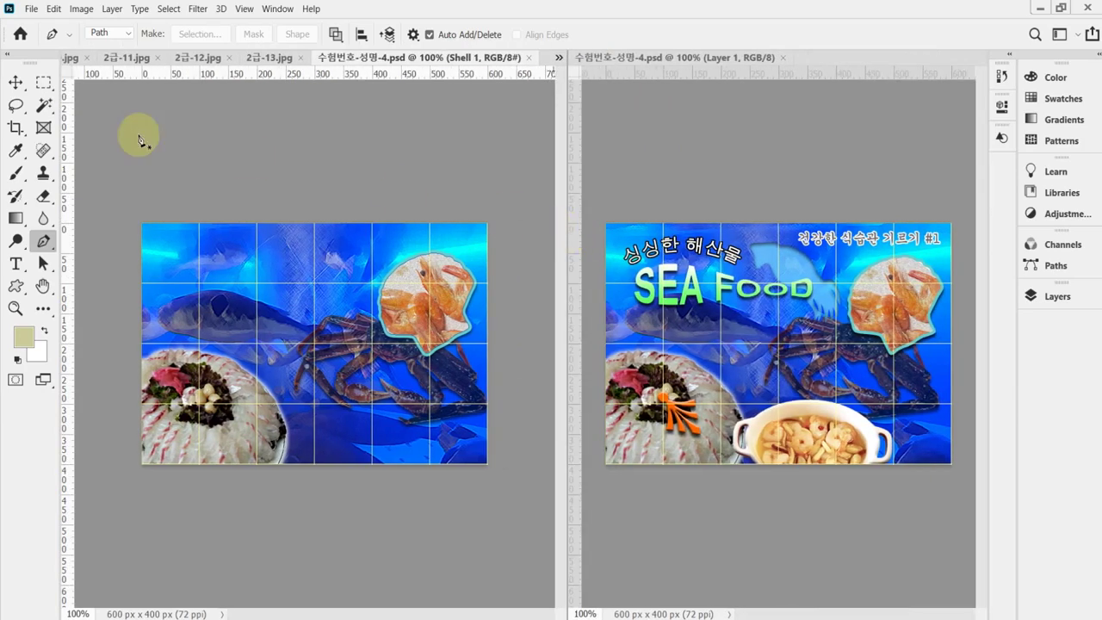
{"action": "key", "text": "ctrl+v"}
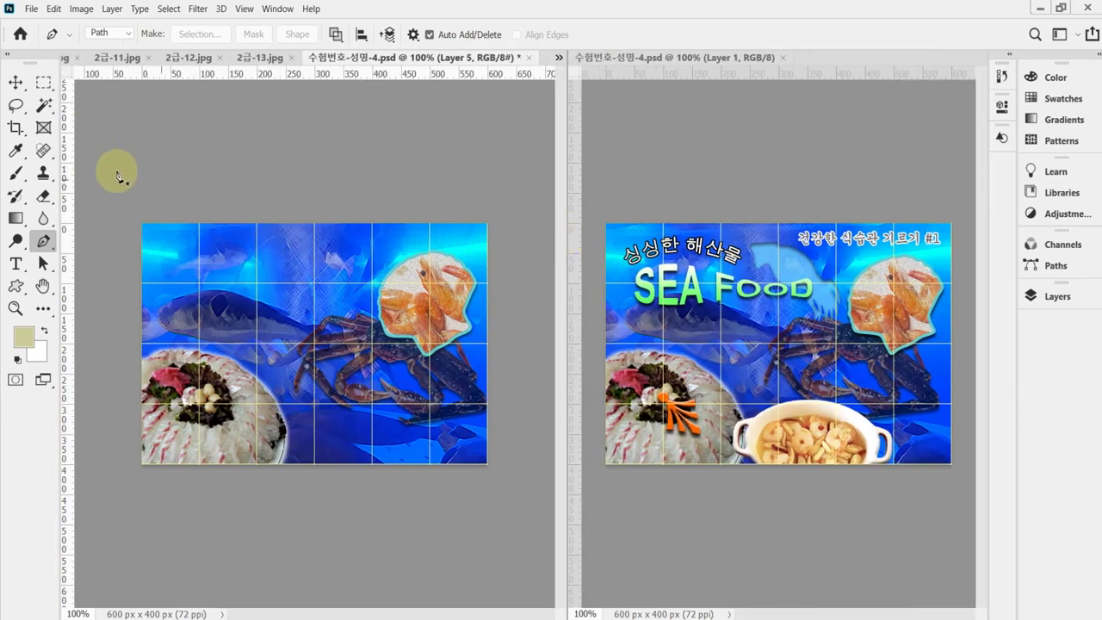
{"action": "left_click", "coordinate": [15, 82]}
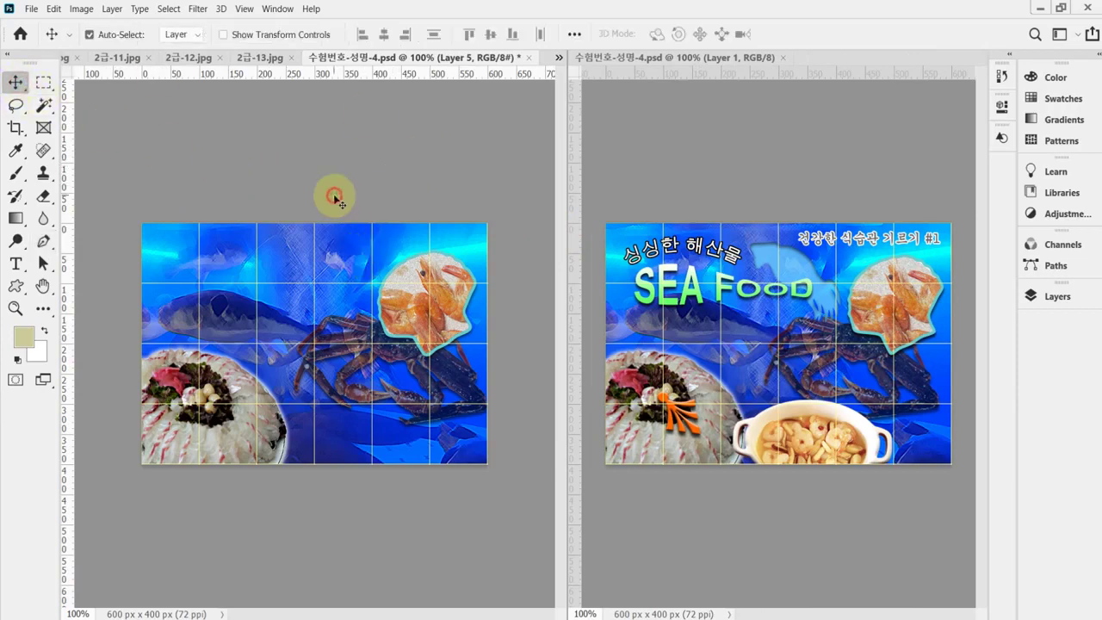
{"action": "key", "text": "ctrl+v"}
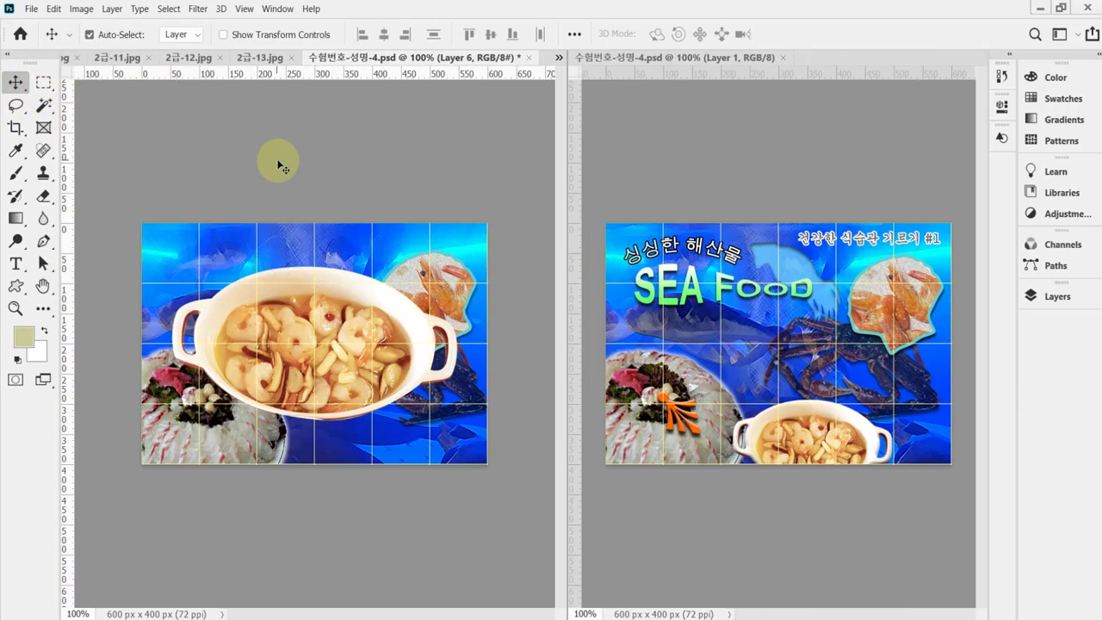
Scale the pasted bowl to 57.46%, move it to the poster's bottom edge beside the fish dish and rotate it -1.80°
{"action": "key", "text": "ctrl+t"}
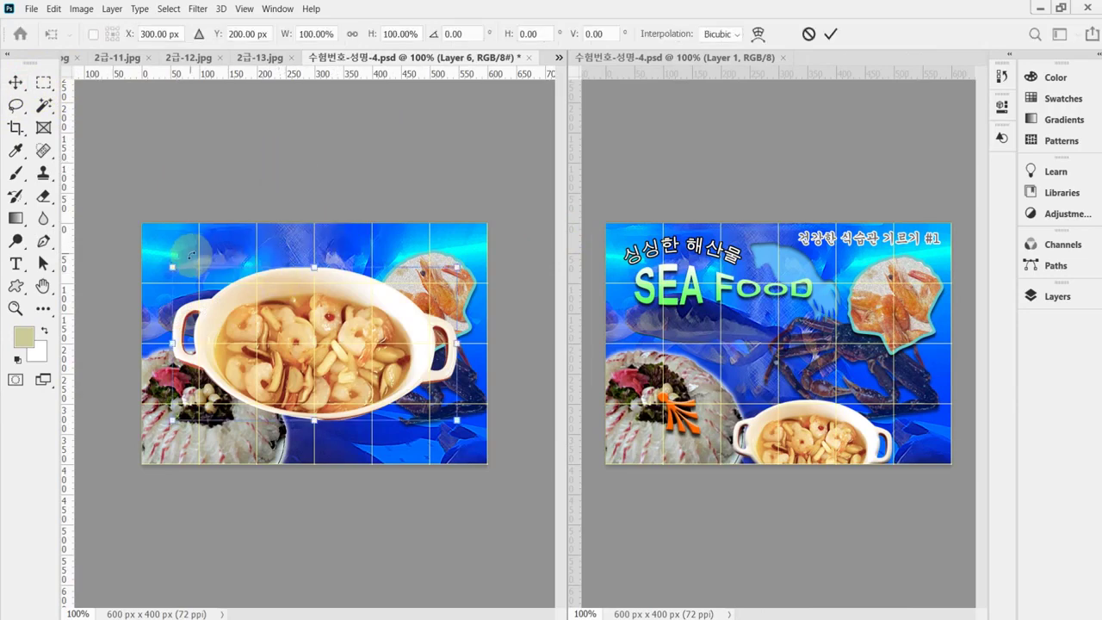
{"action": "left_click_drag", "start_coordinate": [192, 255], "coordinate": [245, 306]}
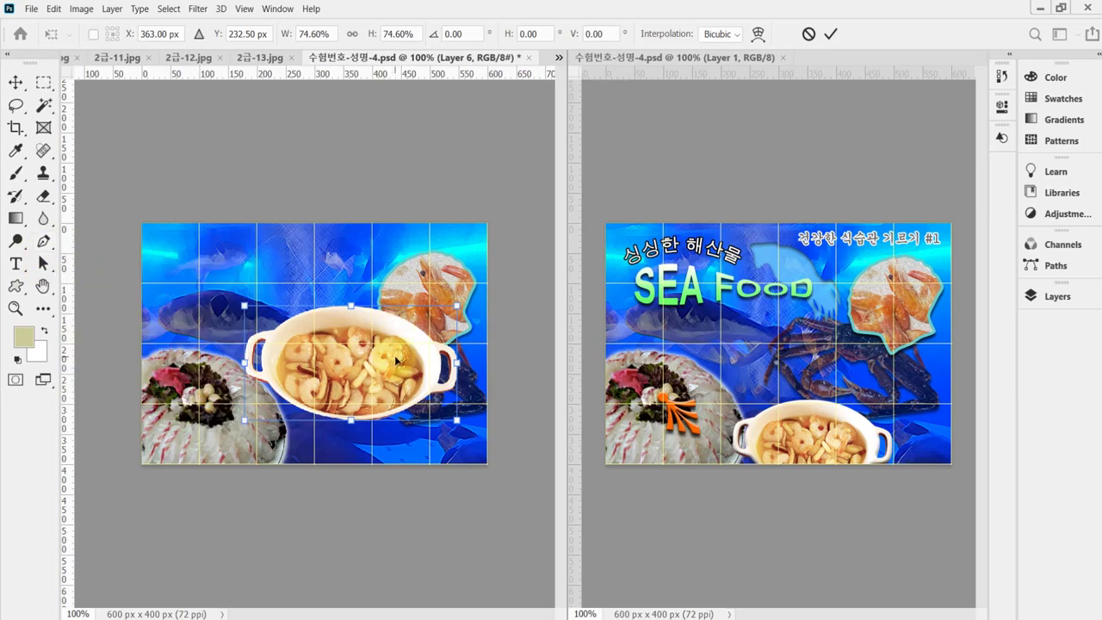
{"action": "left_click_drag", "start_coordinate": [396, 360], "coordinate": [405, 426]}
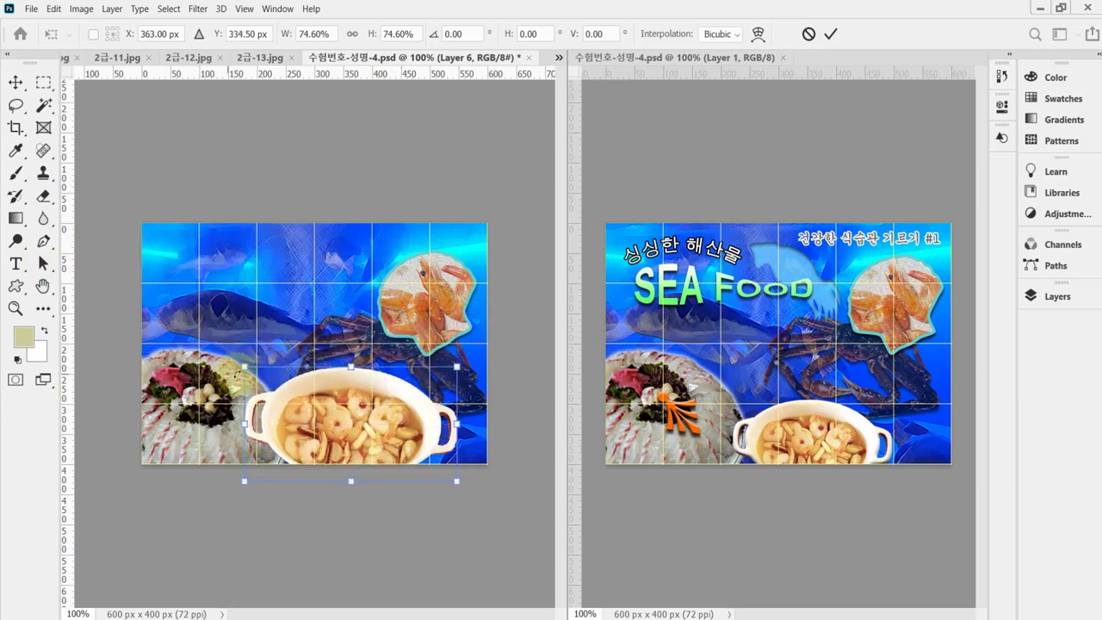
{"action": "left_click_drag", "start_coordinate": [245, 366], "coordinate": [293, 394]}
{"action": "left_click_drag", "start_coordinate": [395, 422], "coordinate": [388, 445]}
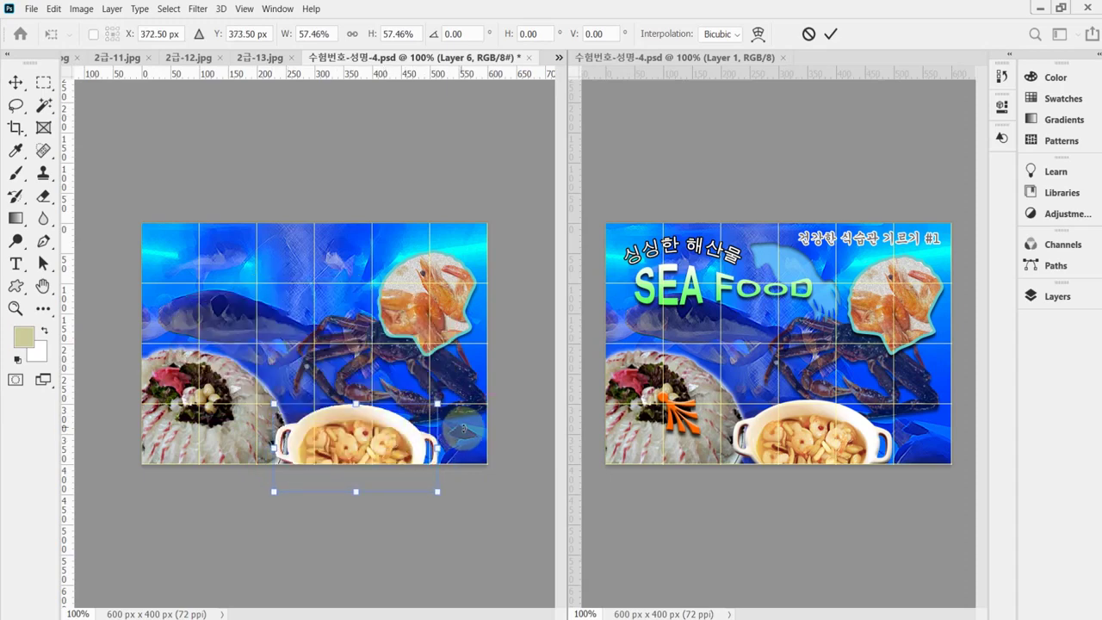
{"action": "mouse_move", "coordinate": [463, 428]}
{"action": "left_mouse_down"}
{"action": "mouse_move", "coordinate": [459, 403]}
{"action": "mouse_move", "coordinate": [461, 425]}
{"action": "left_mouse_up"}
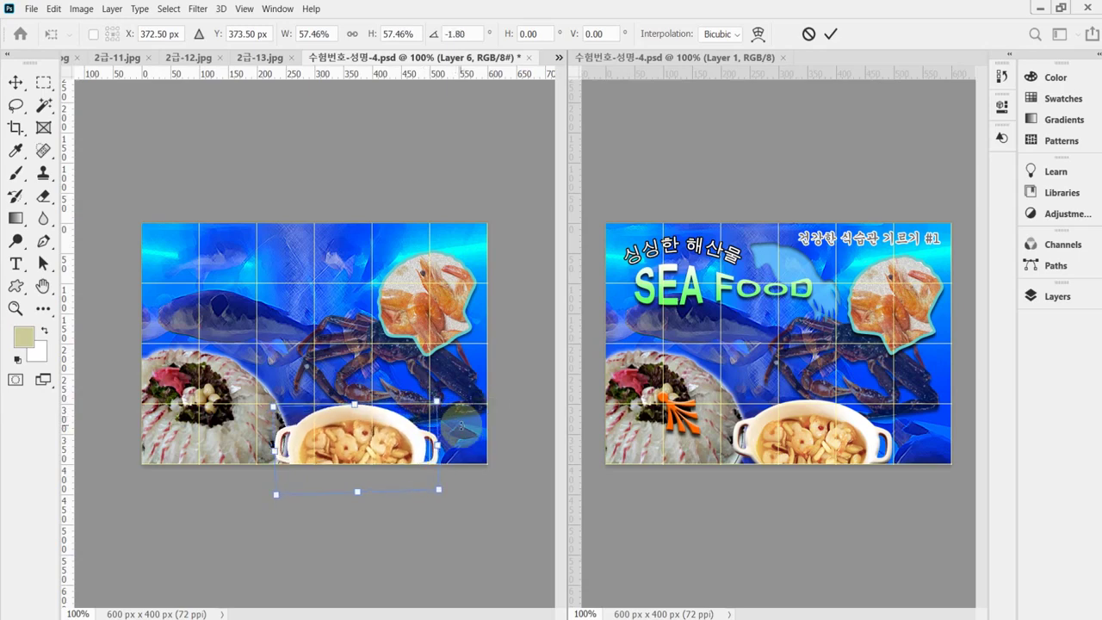
Nudge the bowl up and to the left until its reference point is at X 357.50 px, Y 361.50 px
{"action": "key", "text": "Up"}
{"action": "key", "text": "Up"}
{"action": "key", "text": "Up"}
{"action": "key", "text": "Up"}
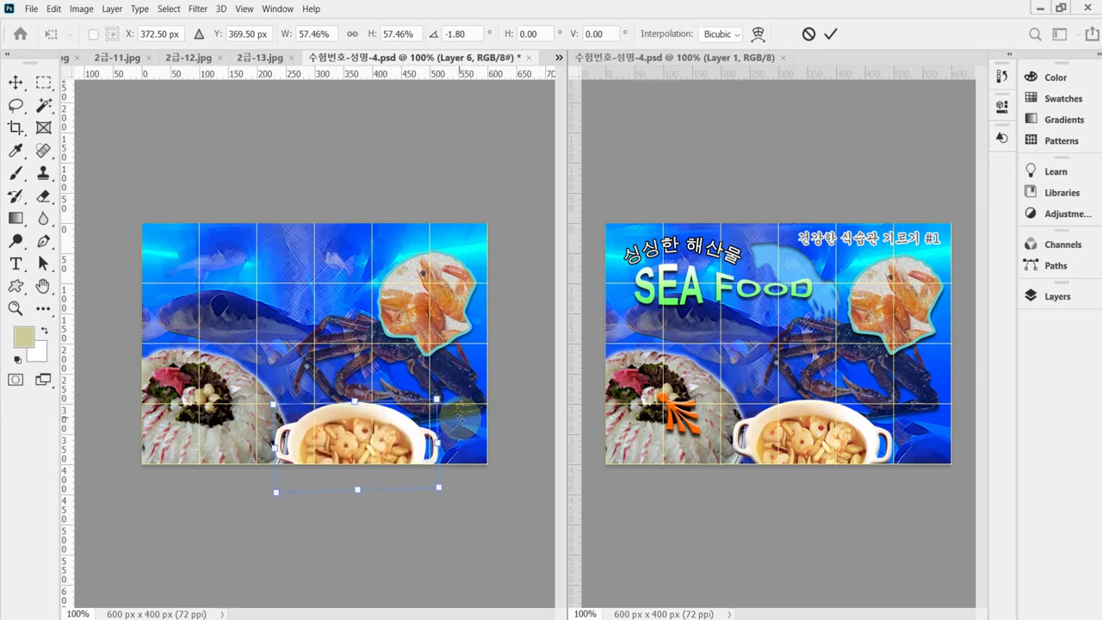
{"action": "key", "text": "Left"}
{"action": "key", "text": "Left"}
{"action": "key", "text": "Left"}
{"action": "key", "text": "Left"}
{"action": "key", "text": "Left"}
{"action": "key", "text": "Left"}
{"action": "key", "text": "Left"}
{"action": "key", "text": "Up"}
{"action": "key", "text": "Up"}
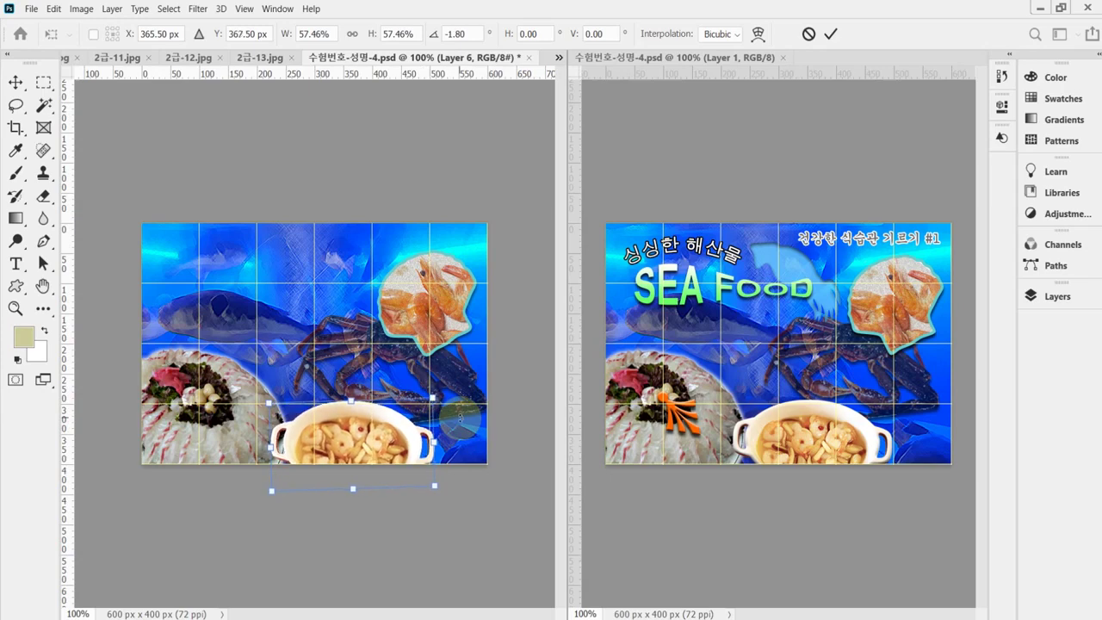
{"action": "key", "text": "Left"}
{"action": "key", "text": "Left"}
{"action": "key", "text": "Left"}
{"action": "key", "text": "Left"}
{"action": "key", "text": "Left"}
{"action": "key", "text": "Left"}
{"action": "key", "text": "Up"}
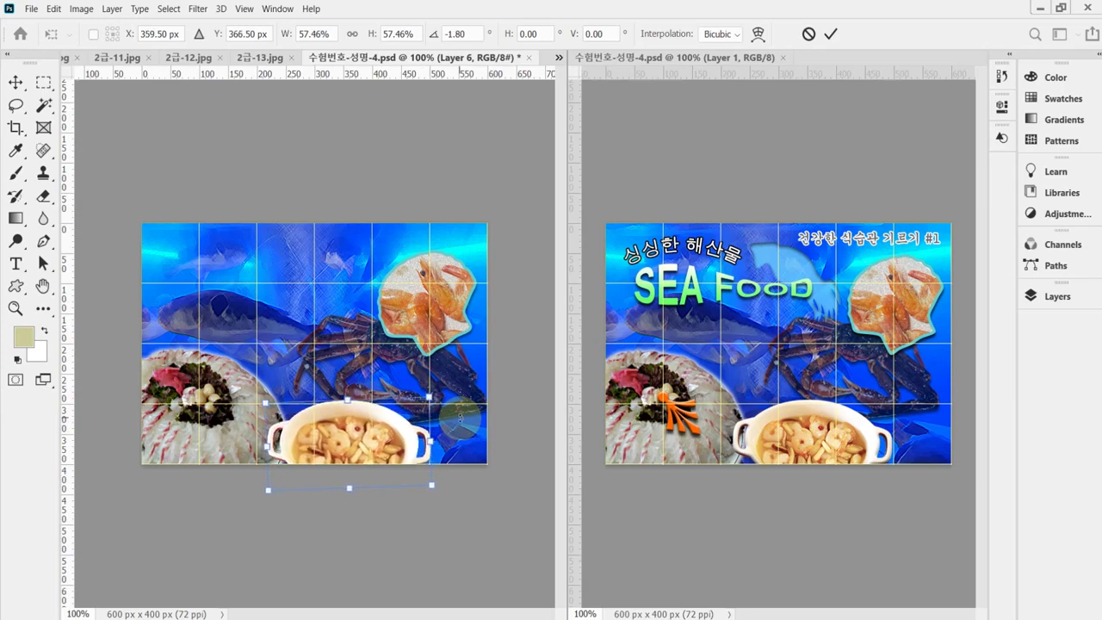
{"action": "key", "text": "Up"}
{"action": "key", "text": "Up"}
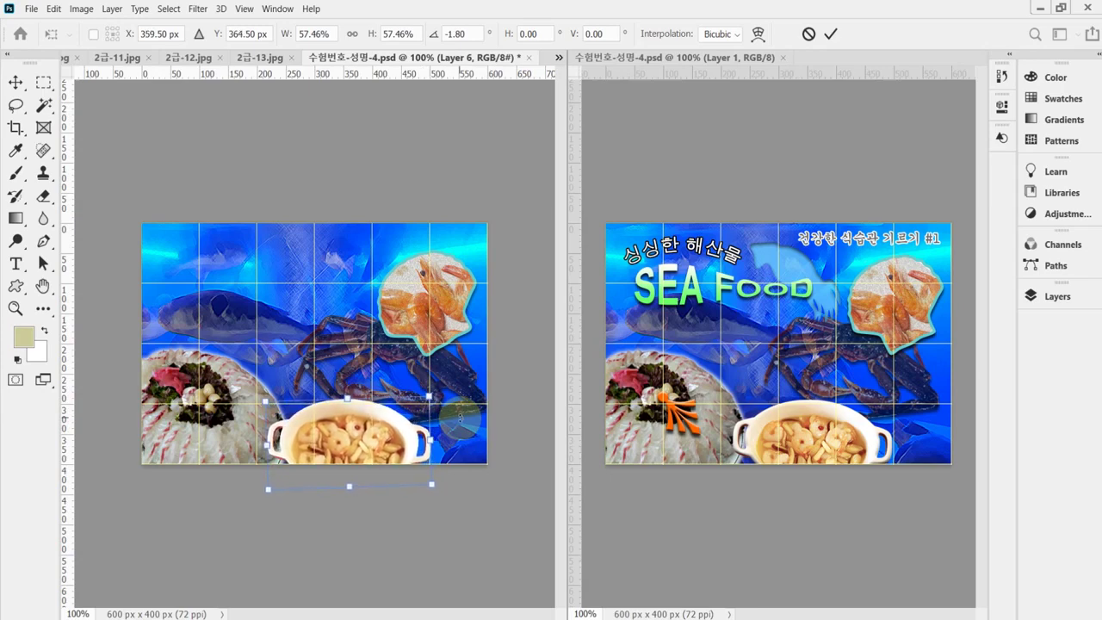
{"action": "key", "text": "Left"}
{"action": "key", "text": "Left"}
{"action": "key", "text": "Up"}
{"action": "key", "text": "Up"}
{"action": "key", "text": "Up"}
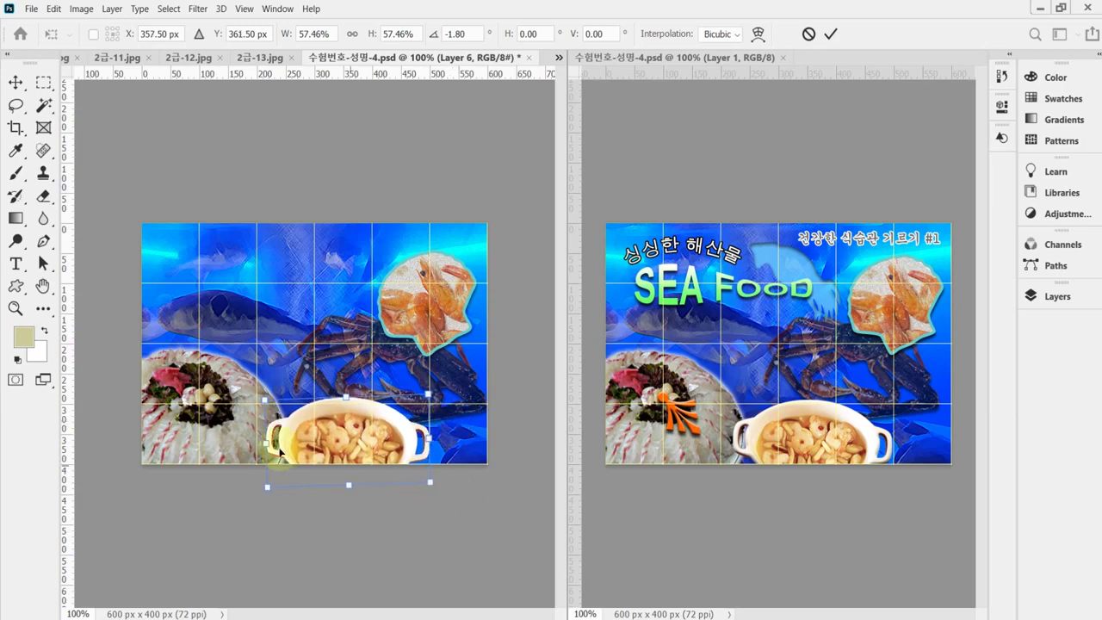
Scale the bowl down slightly to 56.97%, apply the transform and save the document
{"action": "left_click_drag", "start_coordinate": [265, 400], "coordinate": [268, 401]}
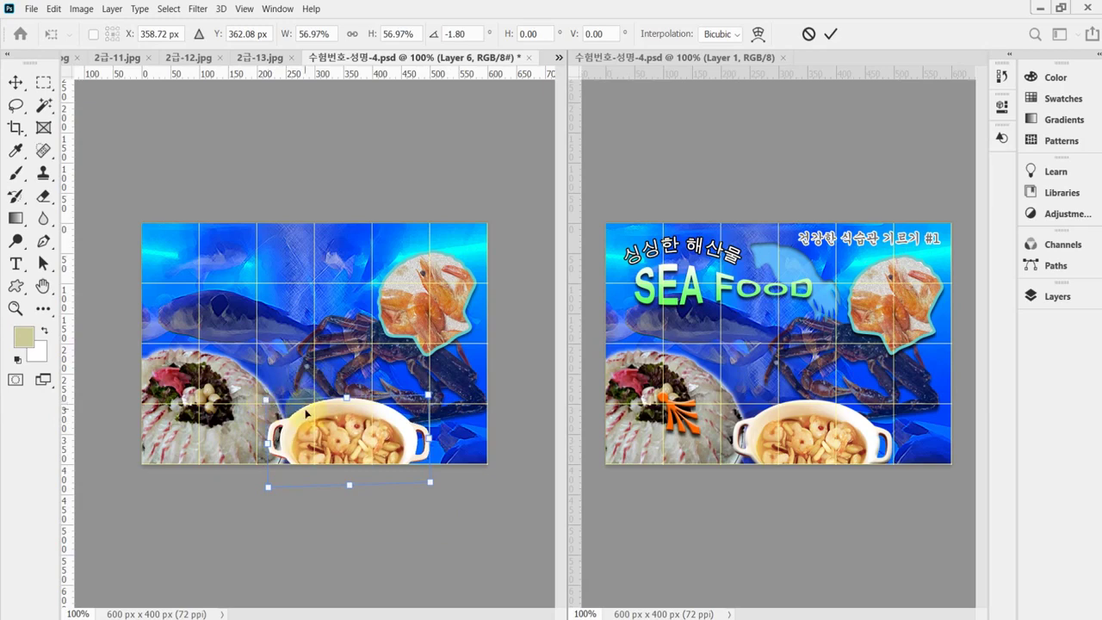
{"action": "key", "text": "Return"}
{"action": "key", "text": "ctrl+s"}
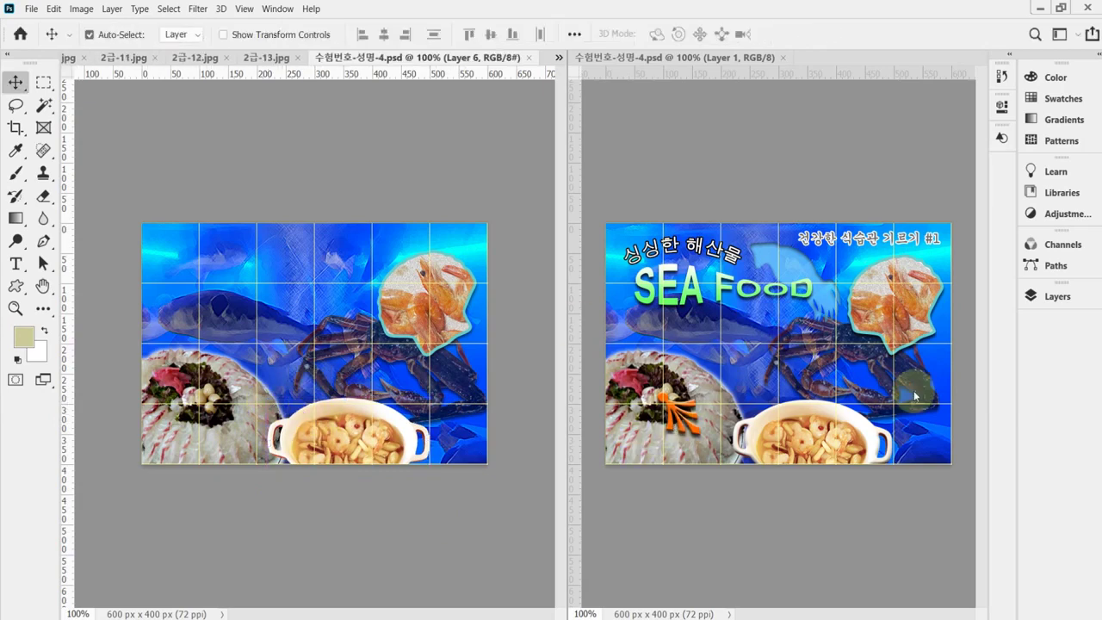
Add a Bevel & Emboss effect to the bowl layer using Inner Bevel, 100% depth and a size of 7 px
{"action": "left_click", "coordinate": [1057, 297]}
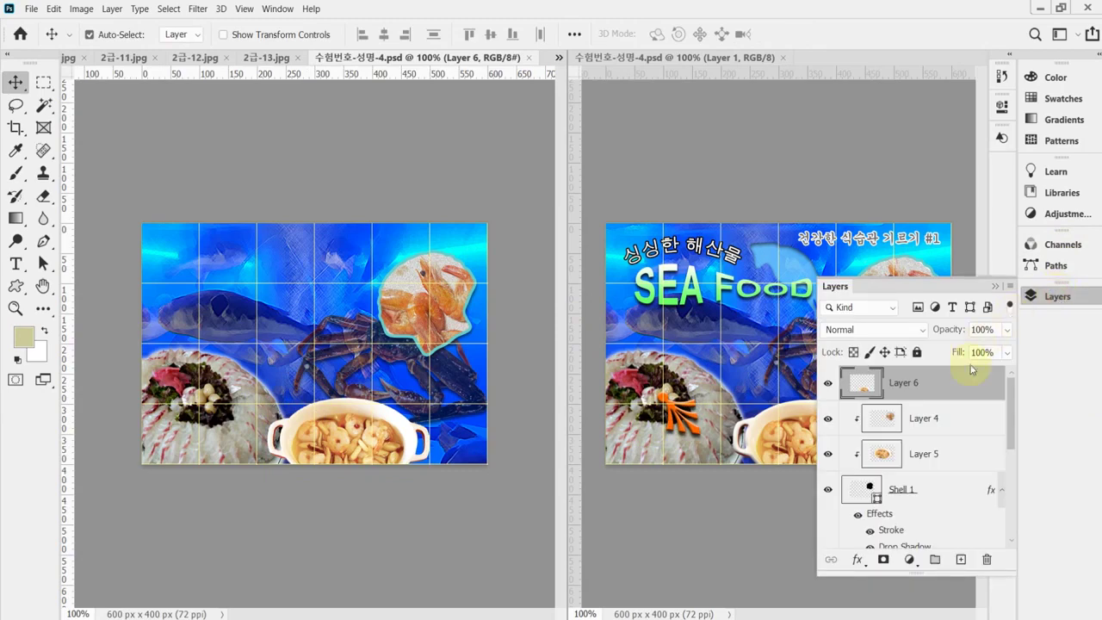
{"action": "left_click", "coordinate": [858, 560]}
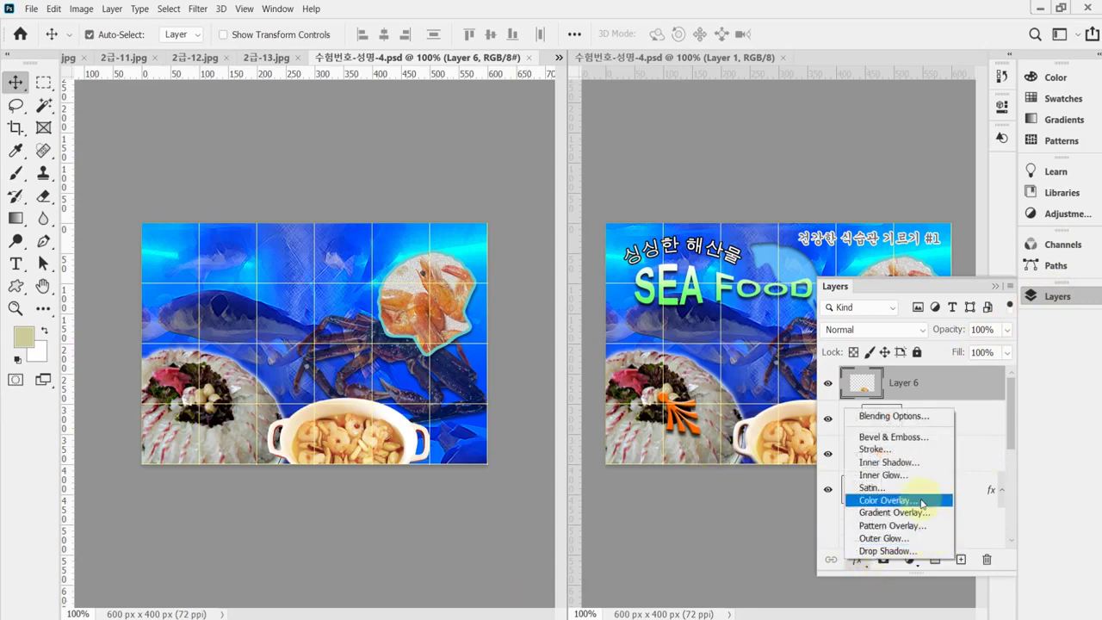
{"action": "left_click", "coordinate": [900, 439]}
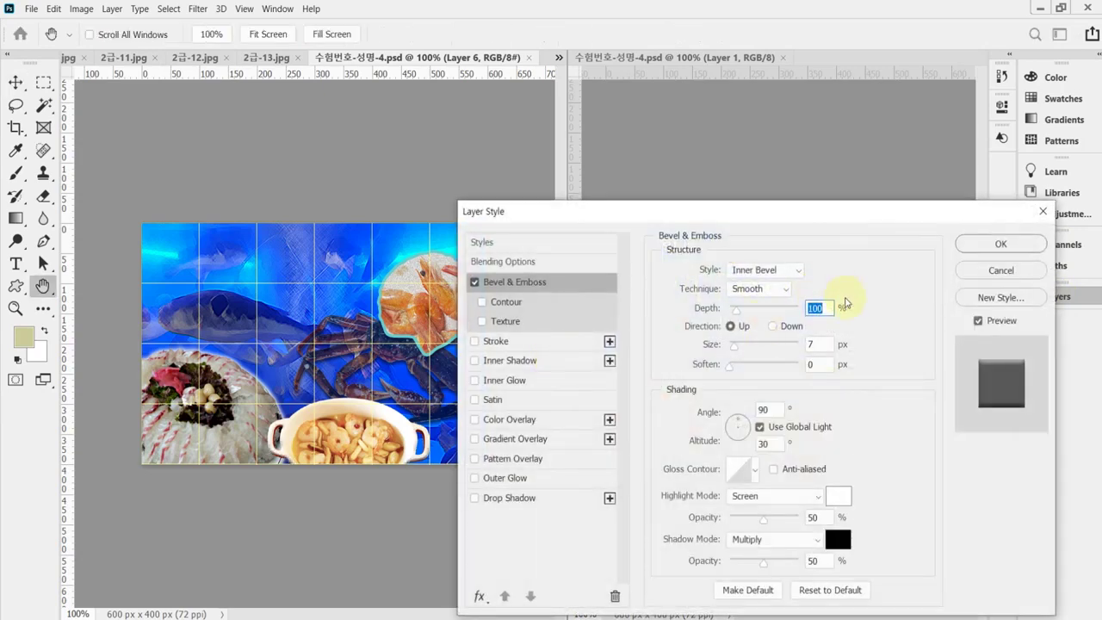
{"action": "left_click", "coordinate": [827, 344]}
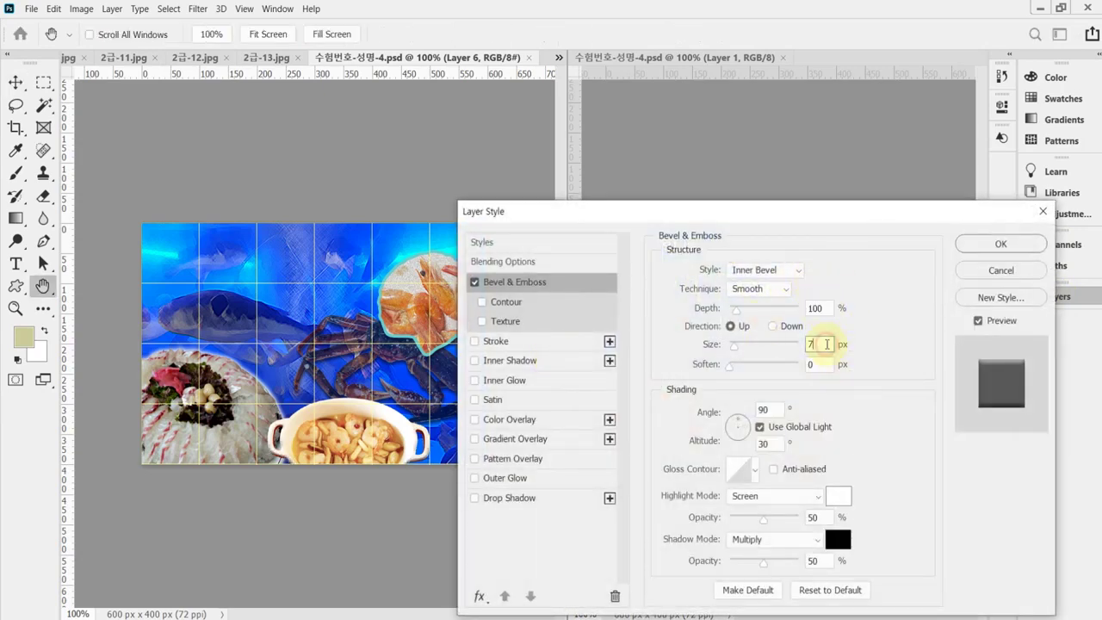
{"action": "left_click", "coordinate": [998, 249]}
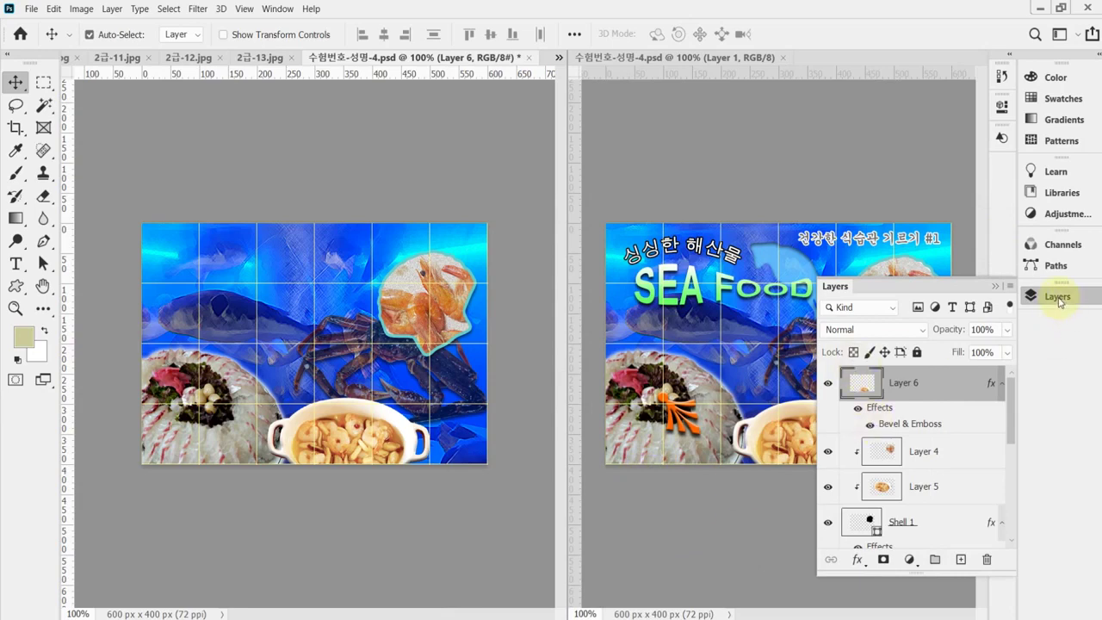
Switch to the exam PDF in Acrobat Reader, examine the sample poster and its shape specifications, and return to Photoshop
{"action": "key", "text": "alt+Tab"}
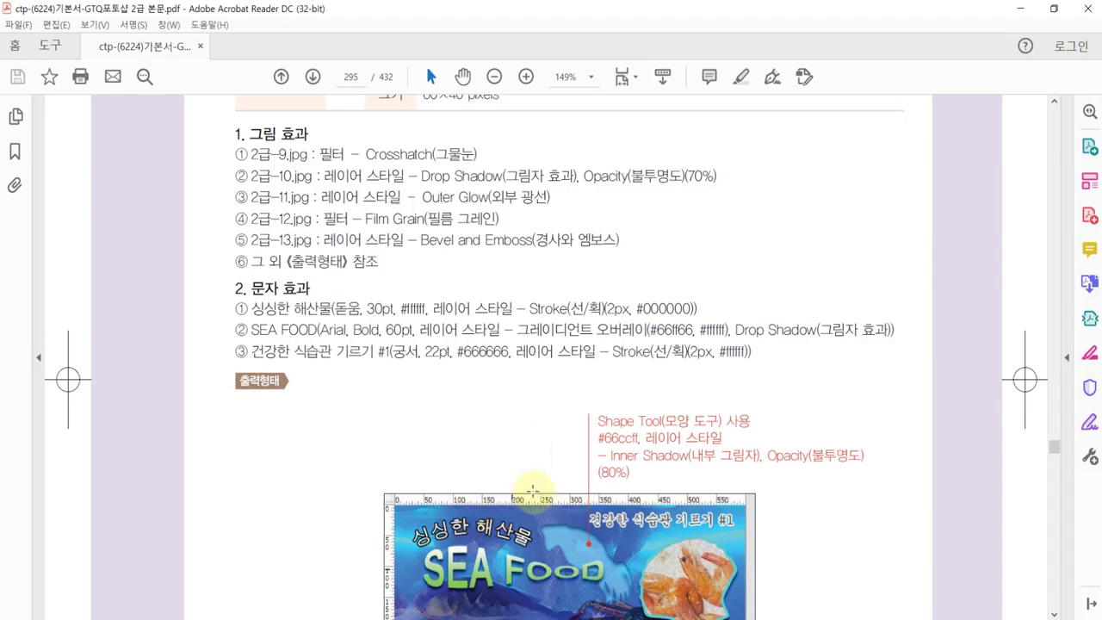
{"action": "scroll", "coordinate": [533, 491], "scroll_direction": "down", "scroll_amount": 5}
{"action": "scroll", "coordinate": [603, 430], "scroll_direction": "up", "scroll_amount": 2}
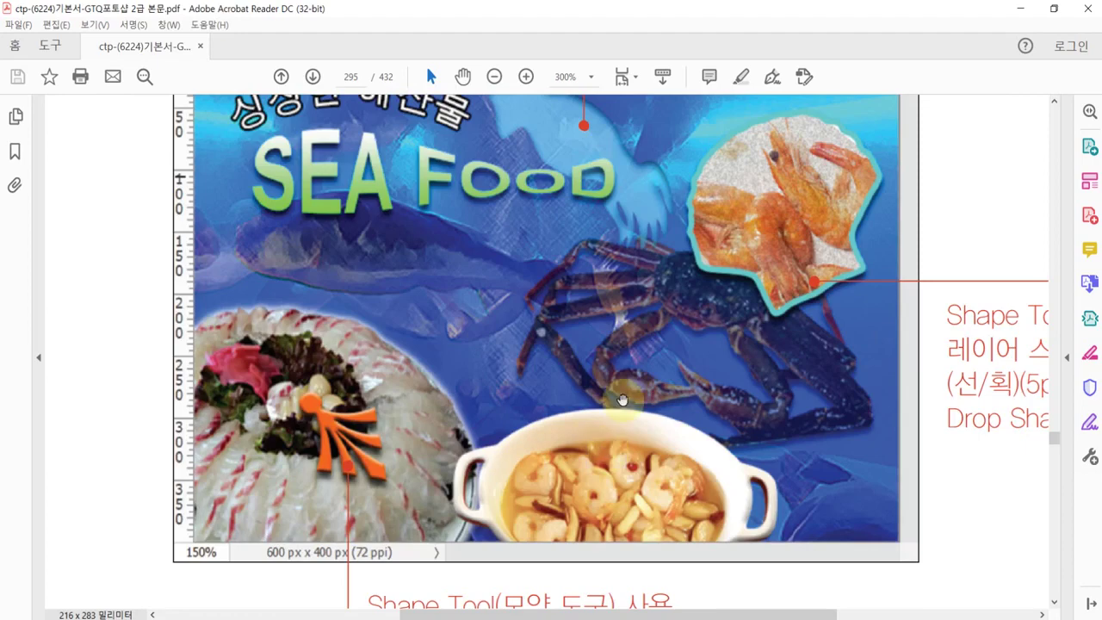
{"action": "scroll", "coordinate": [689, 267], "scroll_direction": "up", "scroll_amount": 3}
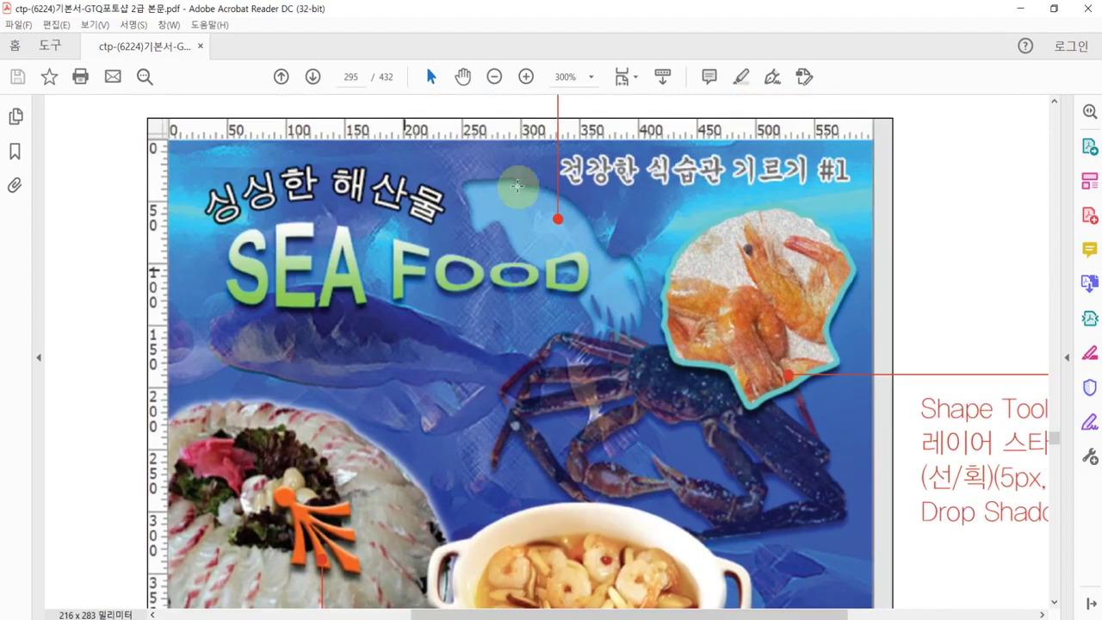
{"action": "left_click_drag", "start_coordinate": [482, 370], "coordinate": [510, 286]}
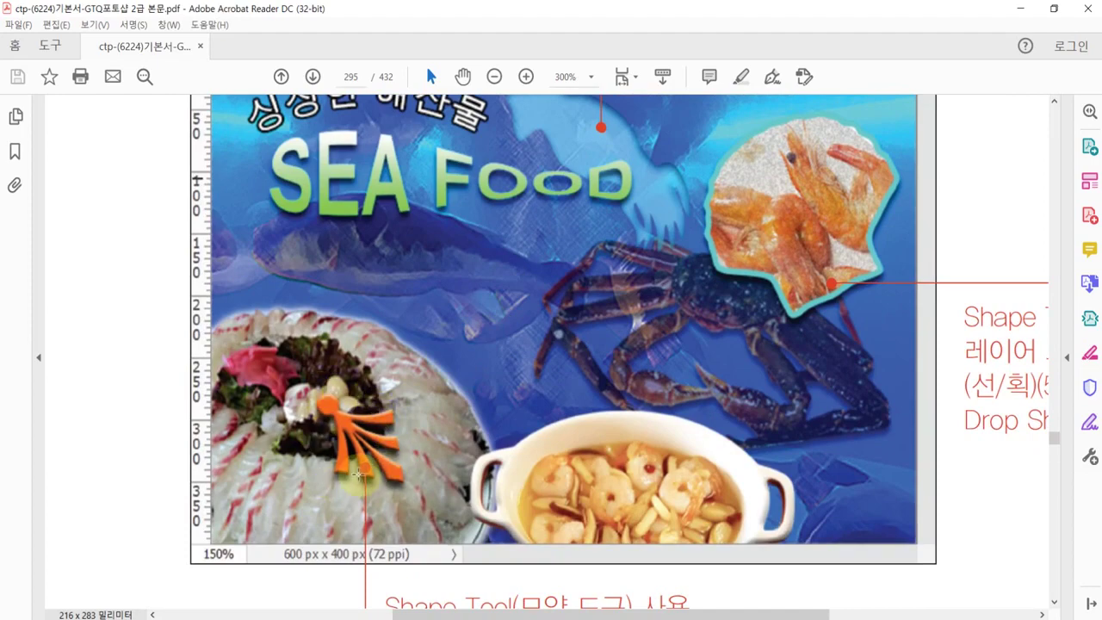
{"action": "scroll", "coordinate": [360, 471], "scroll_direction": "down", "scroll_amount": 3, "text": "ctrl"}
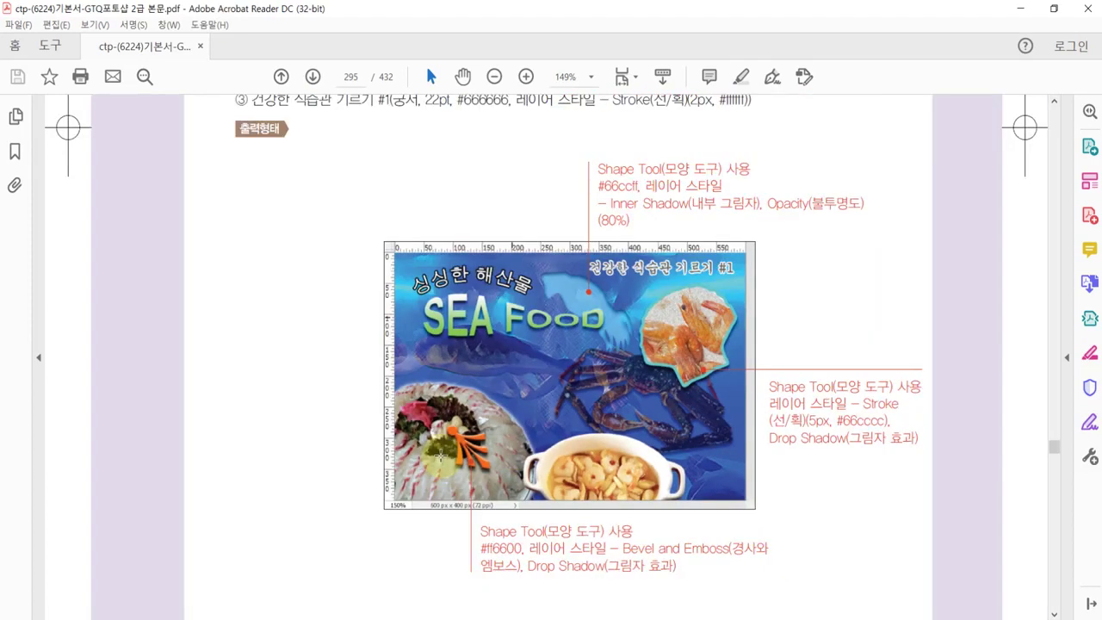
{"action": "key", "text": "alt+Tab"}
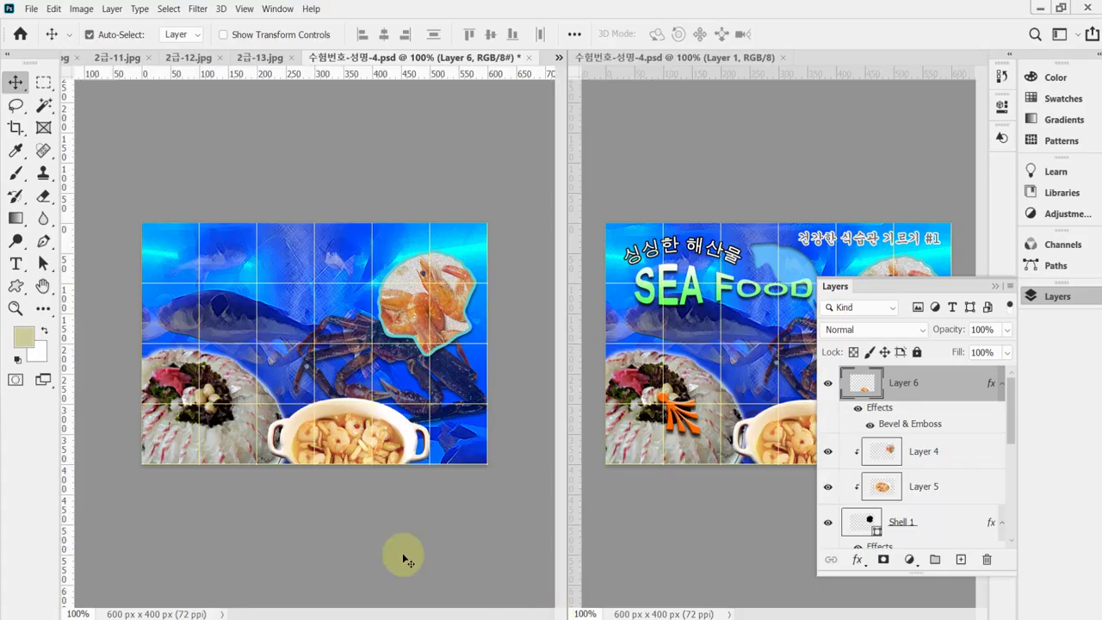
Activate the Custom Shape tool and open the color picker for its fill
{"action": "left_click", "coordinate": [13, 286]}
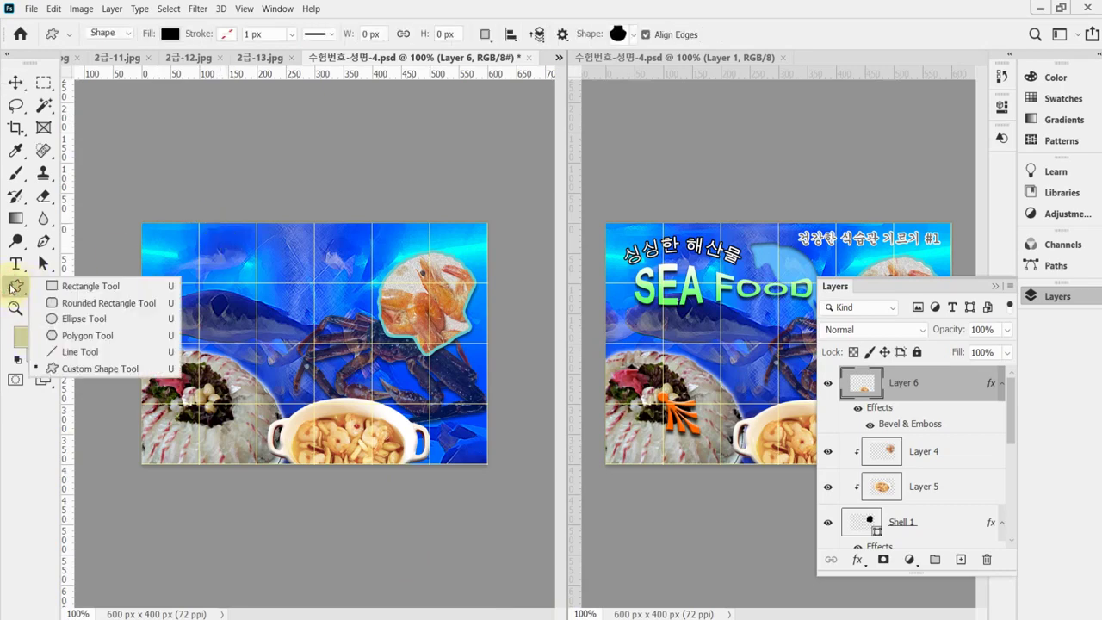
{"action": "left_click", "coordinate": [104, 368]}
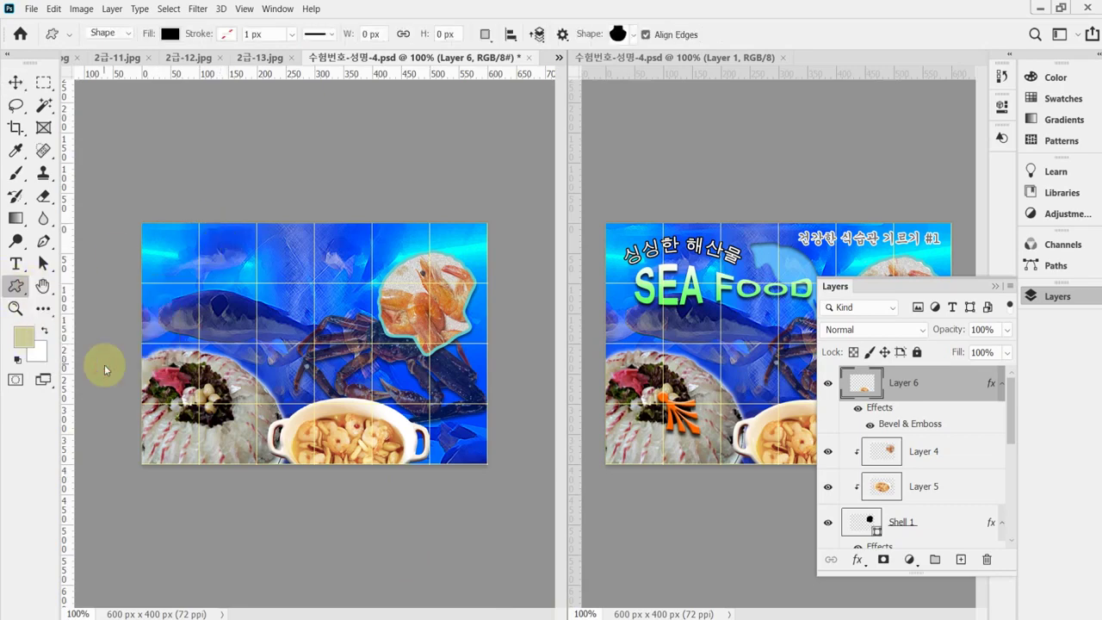
{"action": "left_click", "coordinate": [171, 35]}
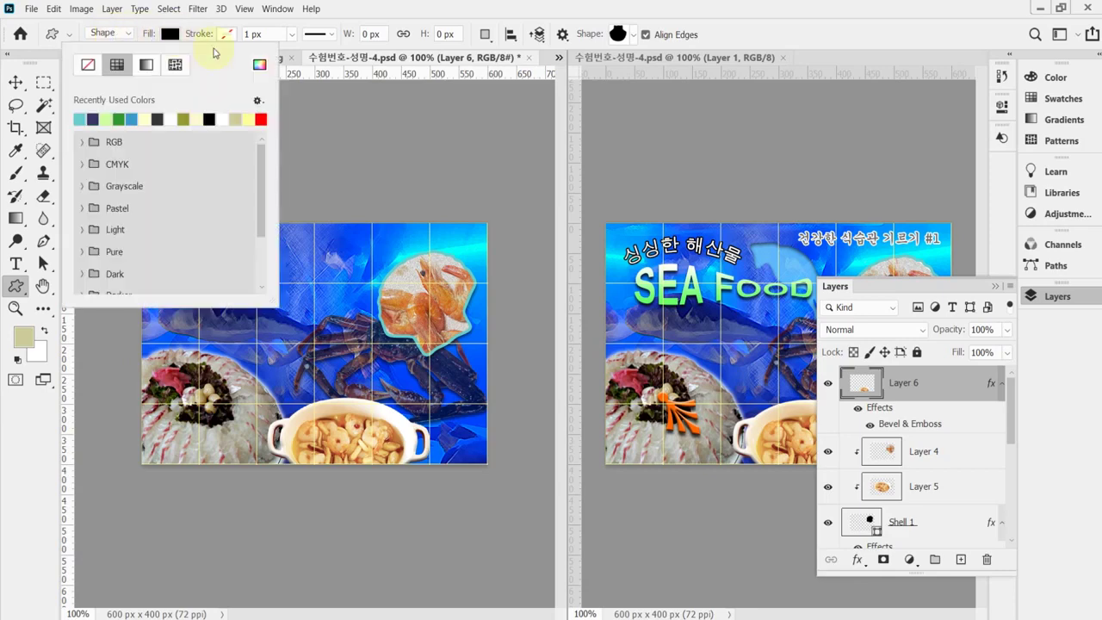
{"action": "left_click", "coordinate": [260, 68]}
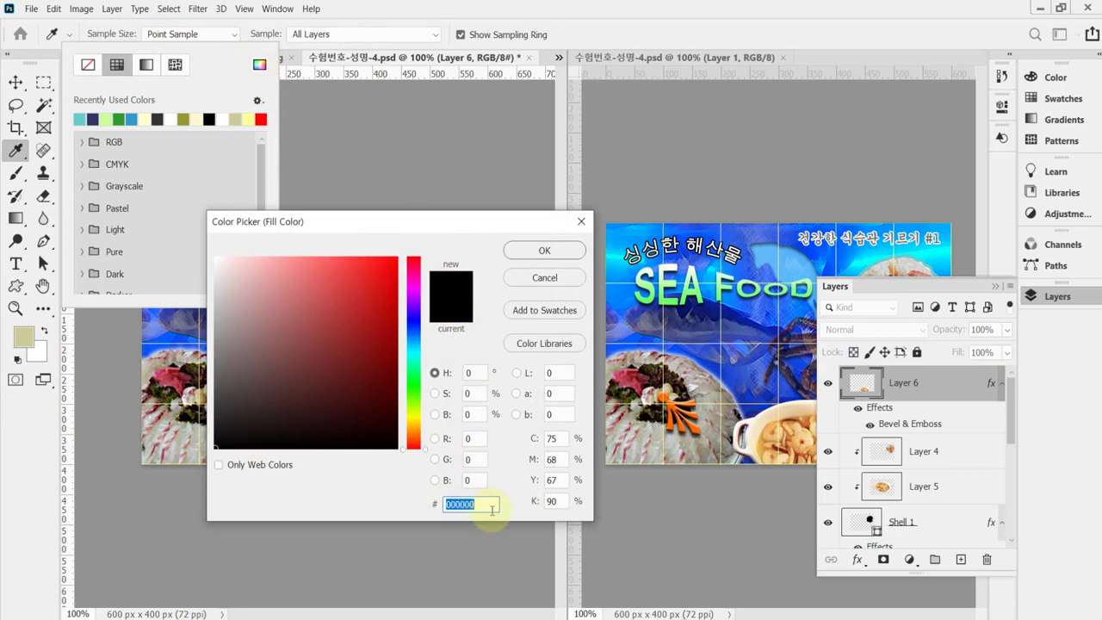
{"action": "type", "text": "f"}
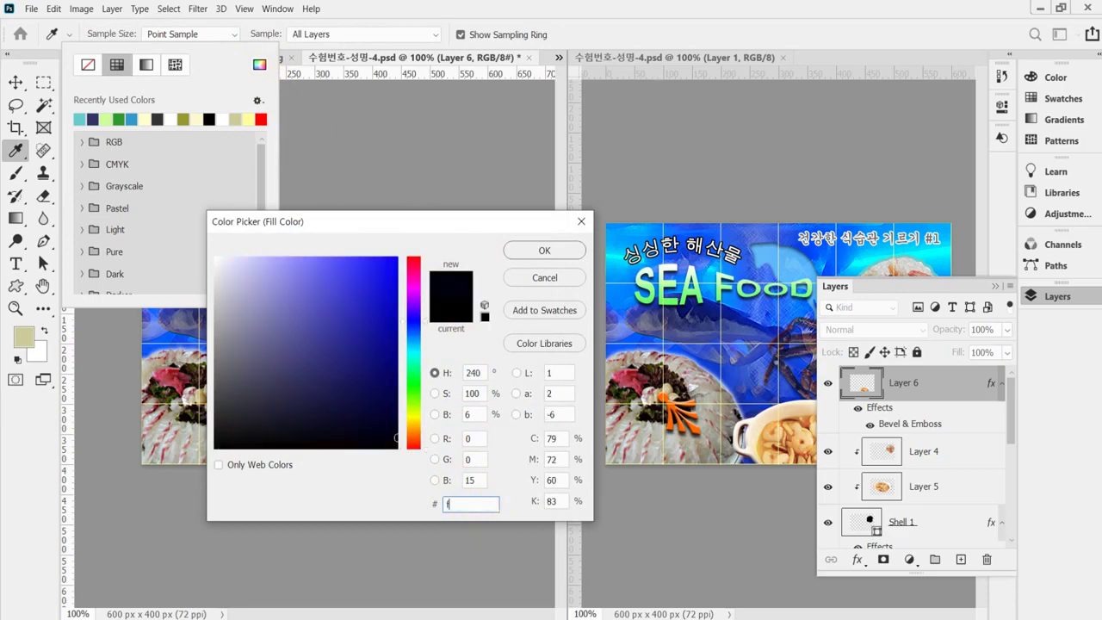
{"action": "type", "text": "60"}
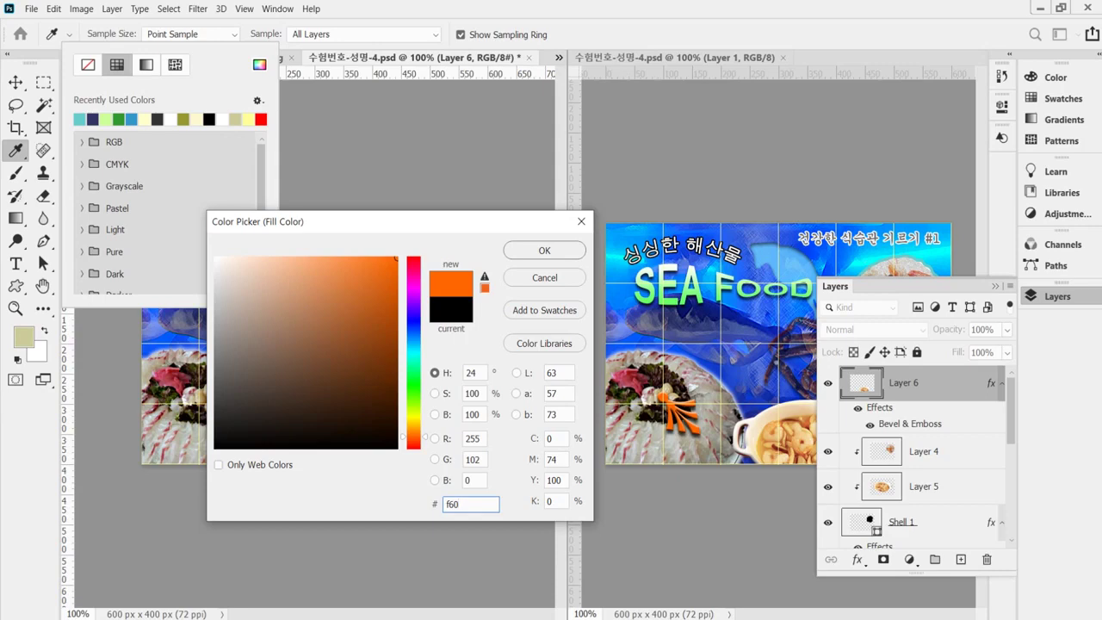
{"action": "key", "text": "BackSpace"}
{"action": "key", "text": "BackSpace"}
{"action": "key", "text": "BackSpace"}
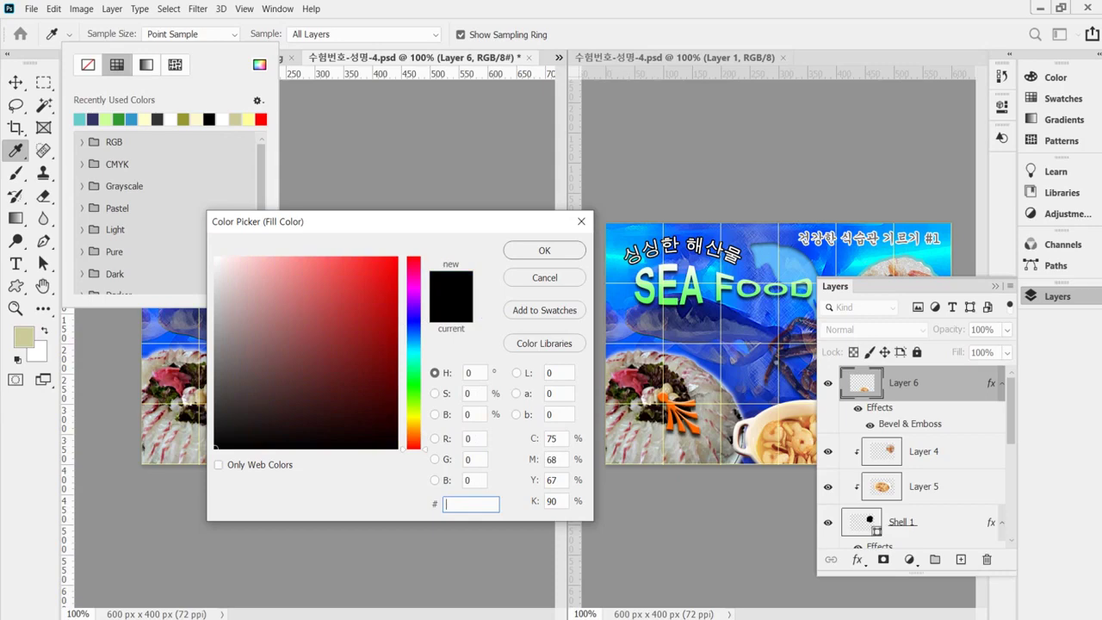
Set the custom shape's fill color to light blue #6cf and close the fill options
{"action": "type", "text": "6cf"}
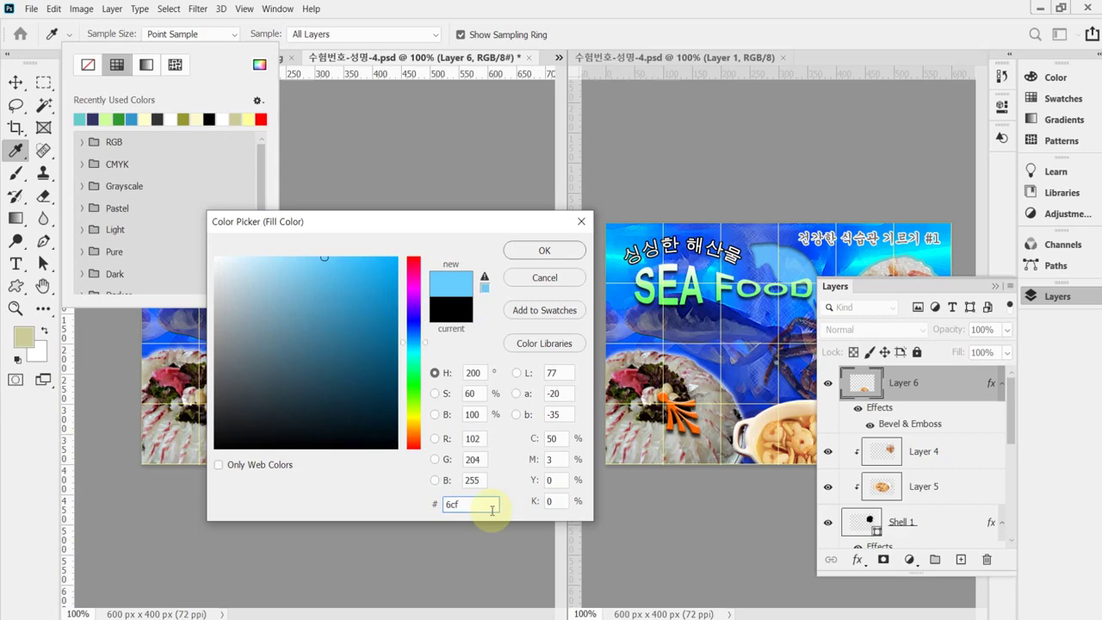
{"action": "key", "text": "Return"}
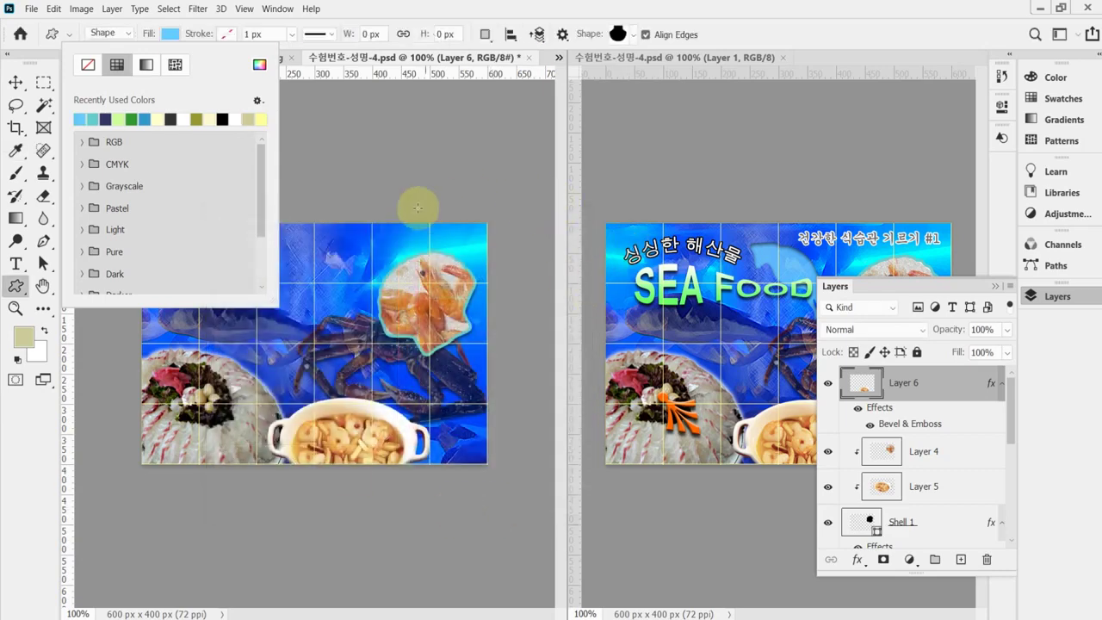
{"action": "left_click", "coordinate": [687, 21]}
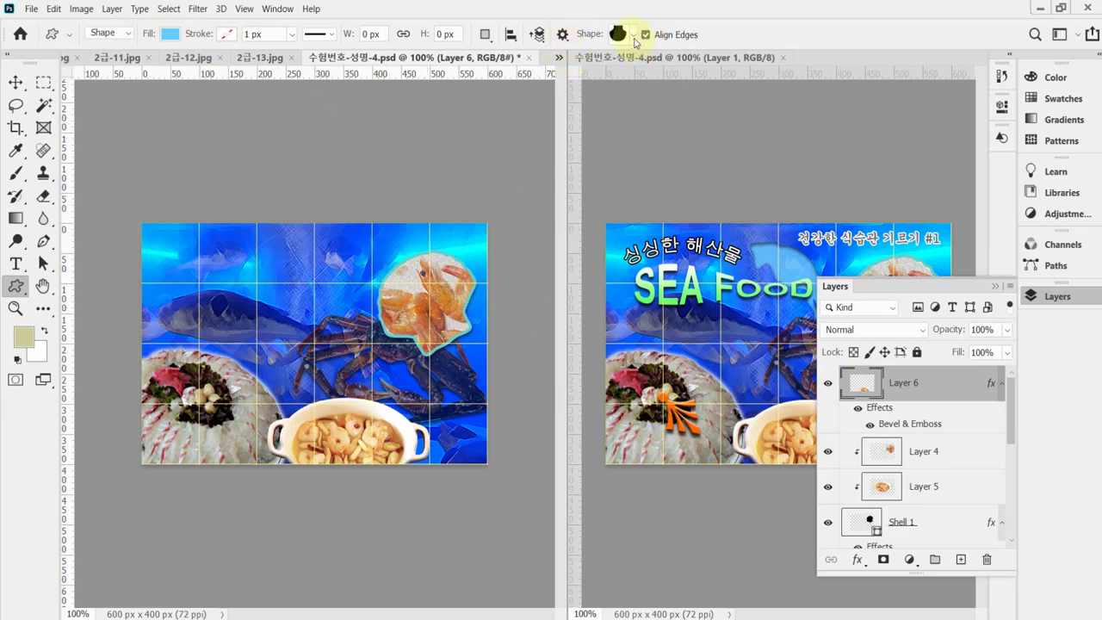
Choose the squid silhouette from the Aquatic Animals set as the custom shape
{"action": "left_click", "coordinate": [634, 36]}
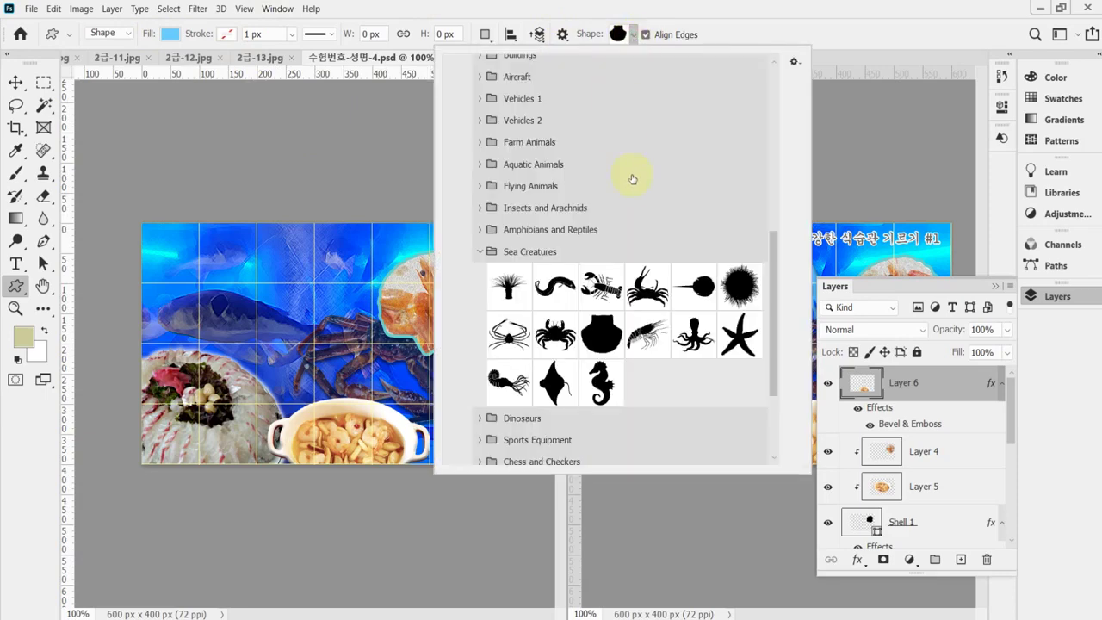
{"action": "left_click", "coordinate": [481, 253]}
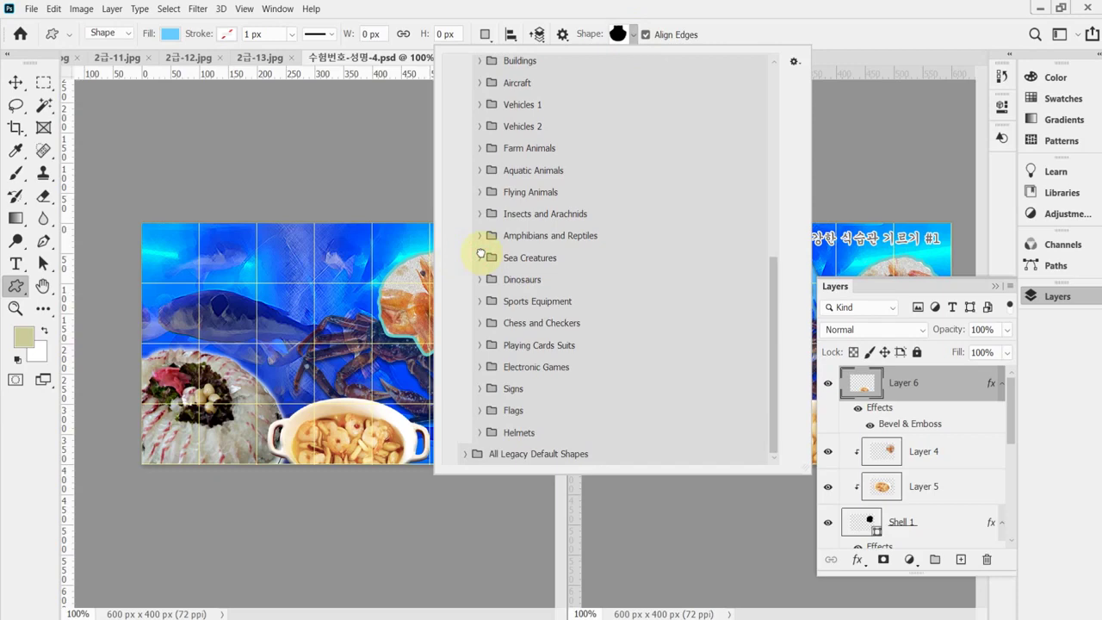
{"action": "scroll", "coordinate": [524, 327], "scroll_direction": "up", "scroll_amount": 2}
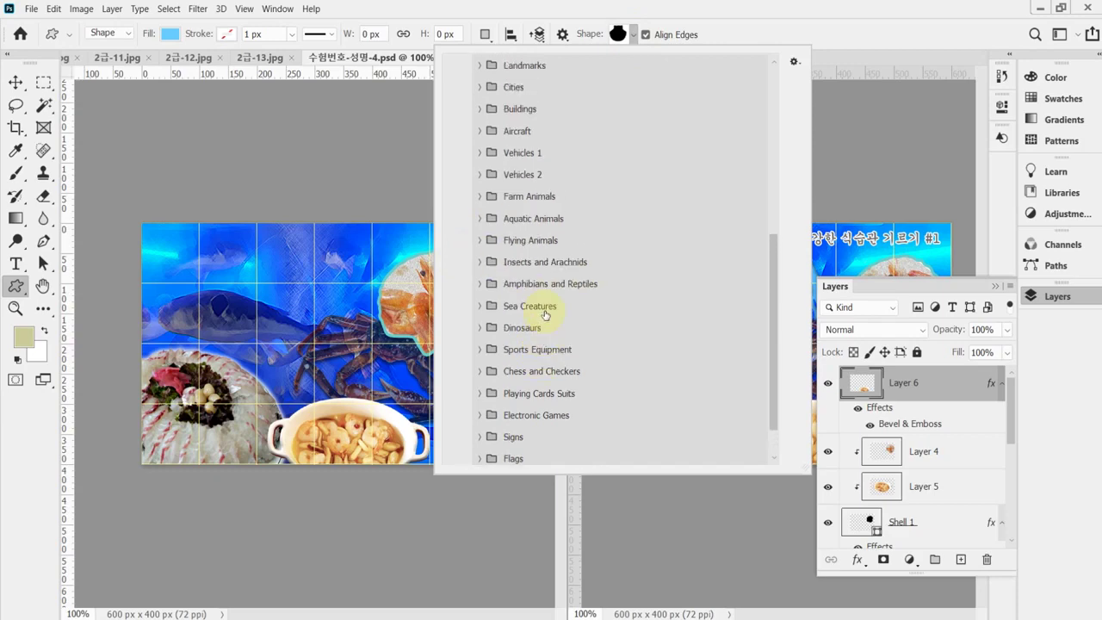
{"action": "scroll", "coordinate": [544, 314], "scroll_direction": "up", "scroll_amount": 4}
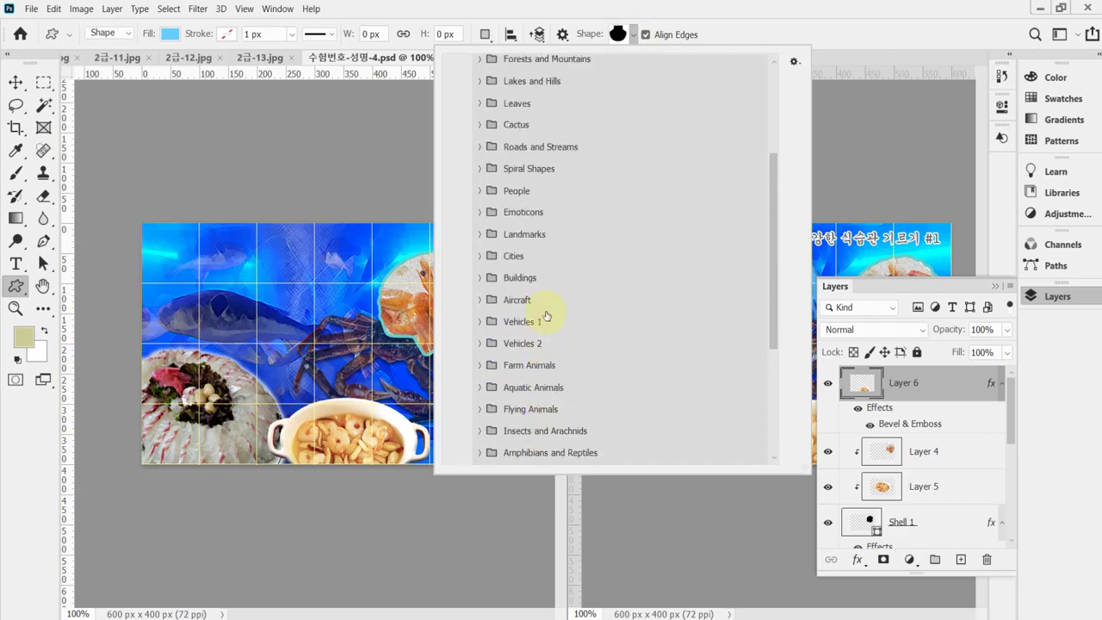
{"action": "scroll", "coordinate": [545, 317], "scroll_direction": "up", "scroll_amount": 2}
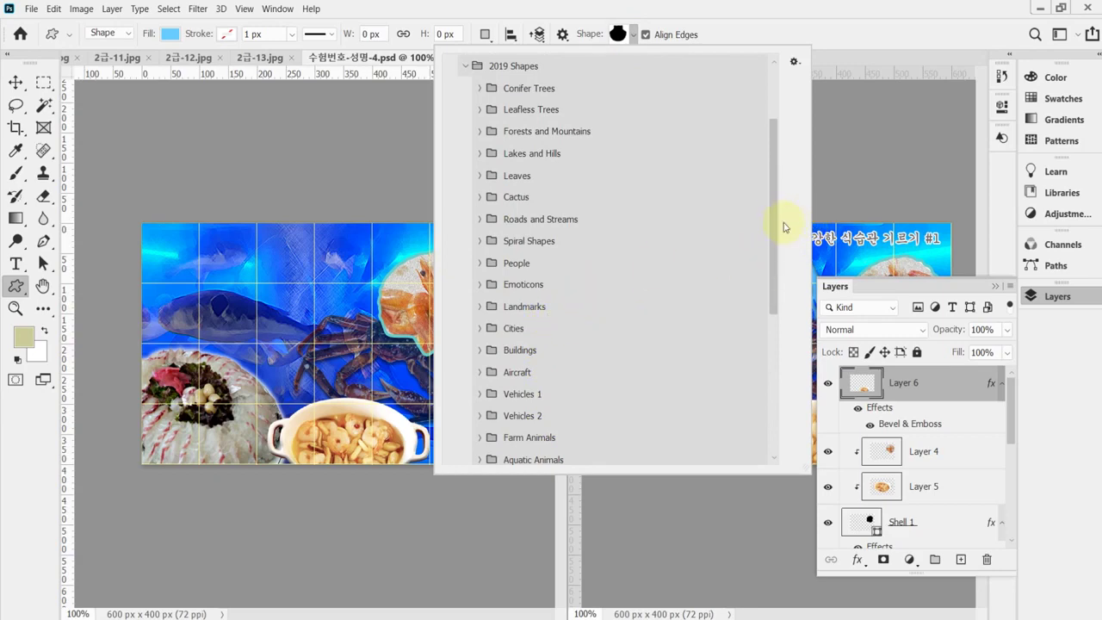
{"action": "scroll", "coordinate": [774, 239], "scroll_direction": "down", "scroll_amount": 3}
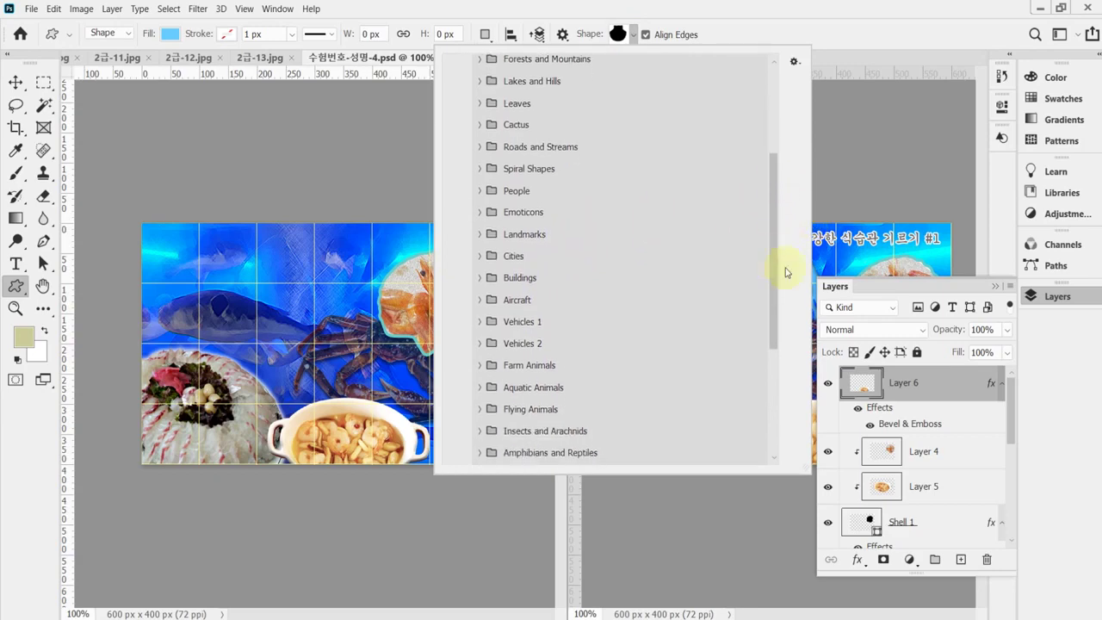
{"action": "left_click", "coordinate": [479, 387]}
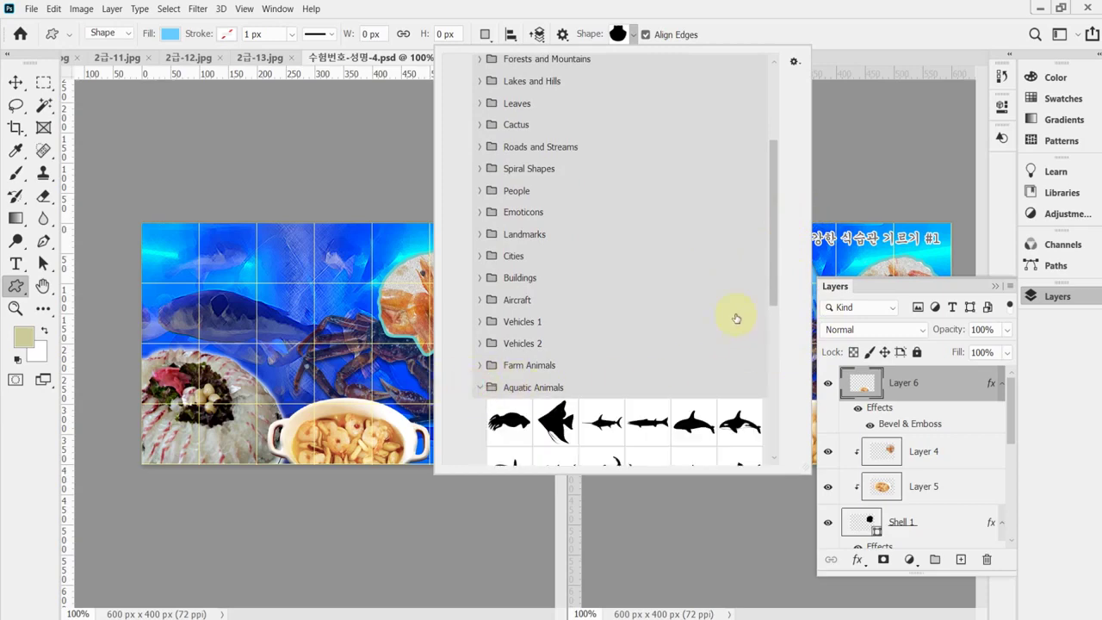
{"action": "left_click_drag", "start_coordinate": [775, 245], "coordinate": [775, 307]}
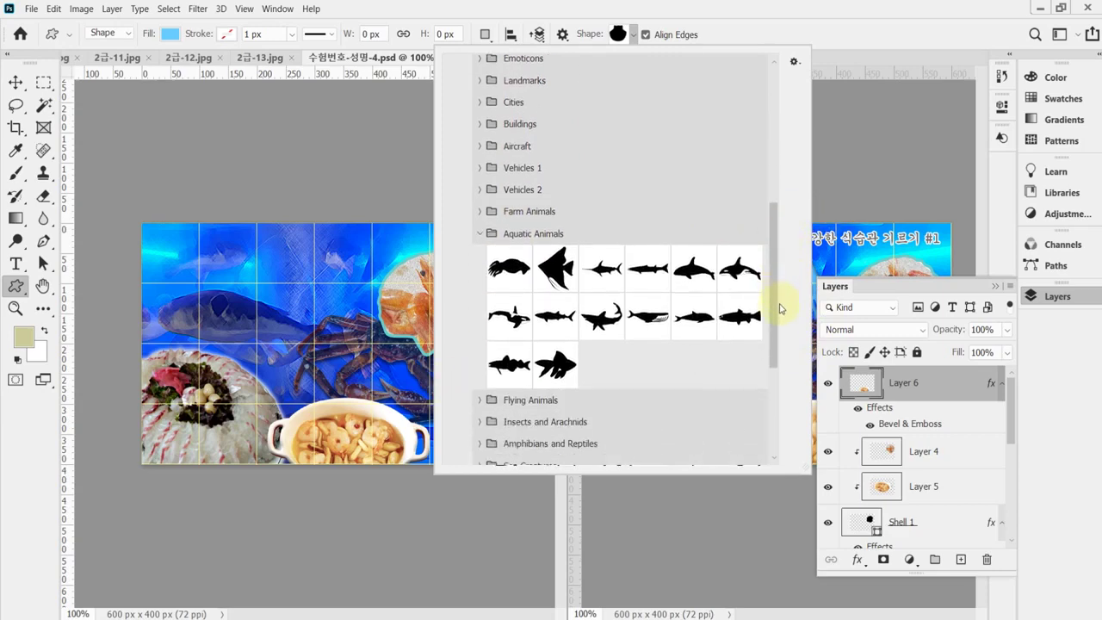
{"action": "left_click", "coordinate": [499, 267]}
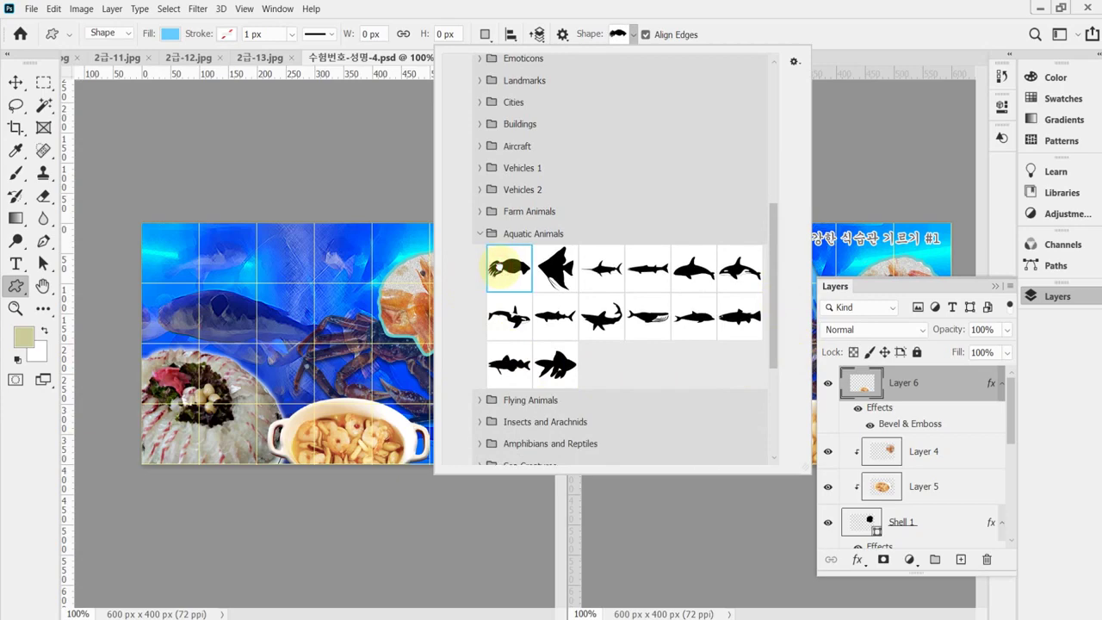
{"action": "left_click", "coordinate": [571, 13]}
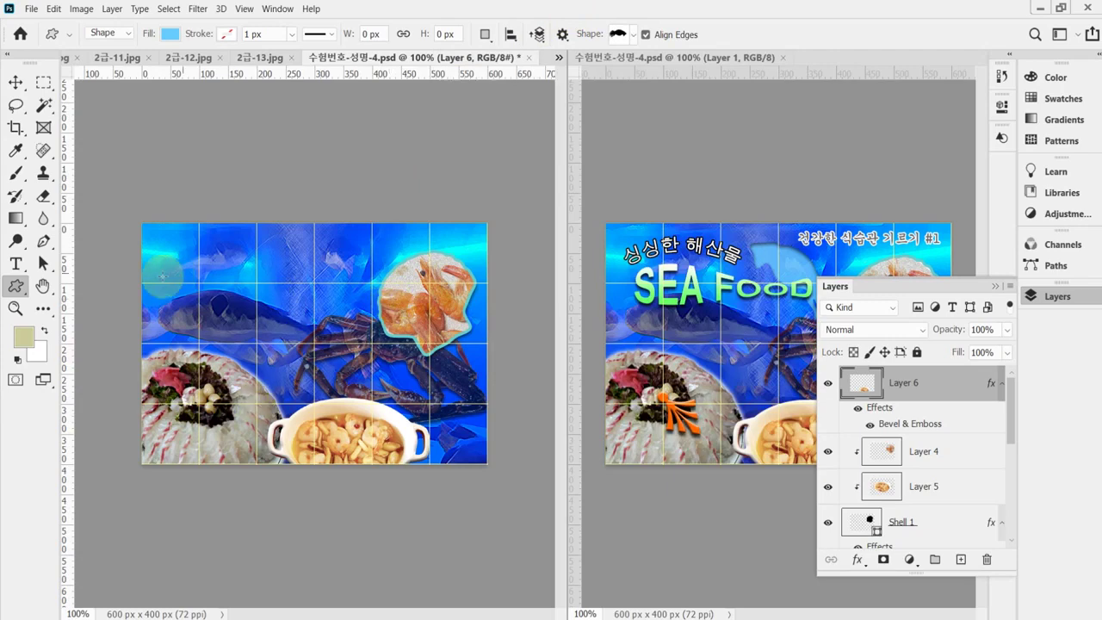
Draw a squid about 200 px wide and 84 px high beside the scallop shell and flip it horizontally
{"action": "left_click_drag", "start_coordinate": [226, 250], "coordinate": [396, 311]}
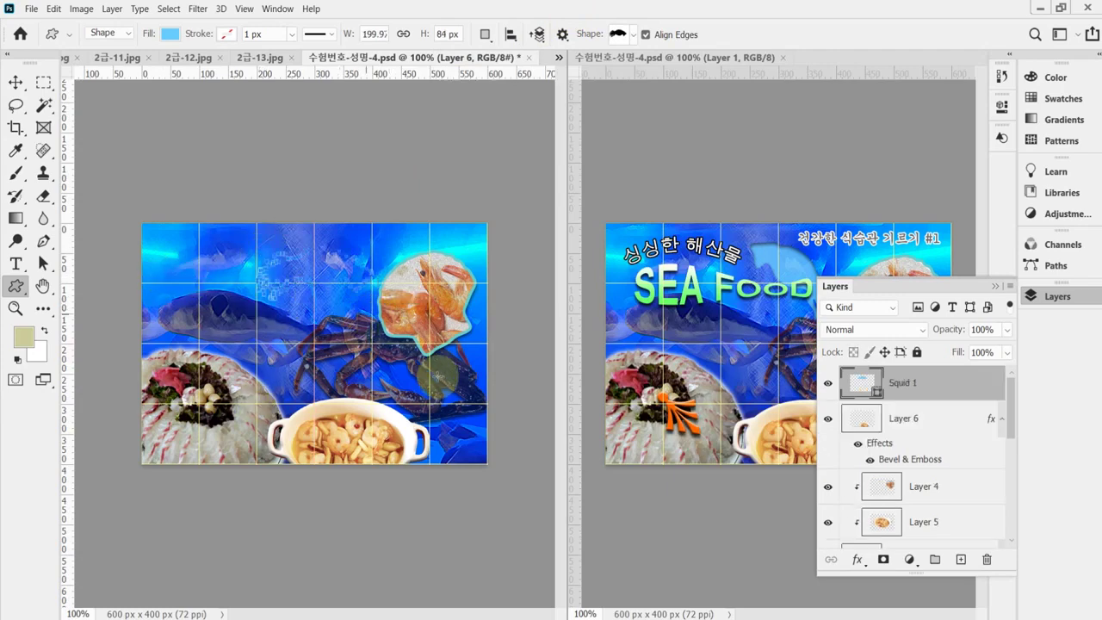
{"action": "left_click", "coordinate": [1030, 296]}
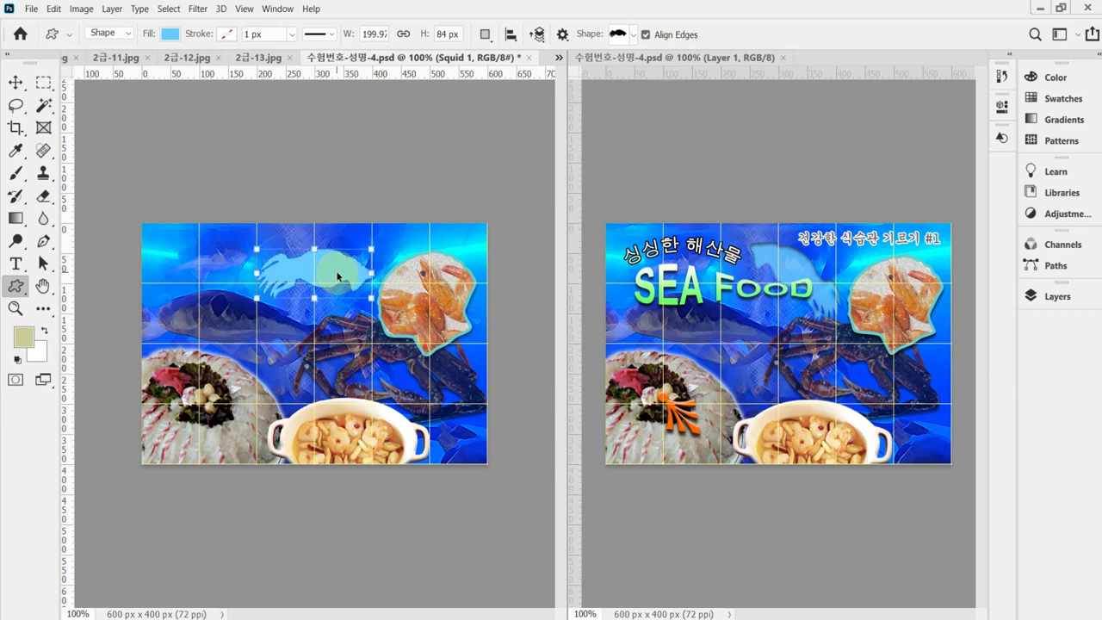
{"action": "key", "text": "ctrl+t"}
{"action": "right_click", "coordinate": [338, 274]}
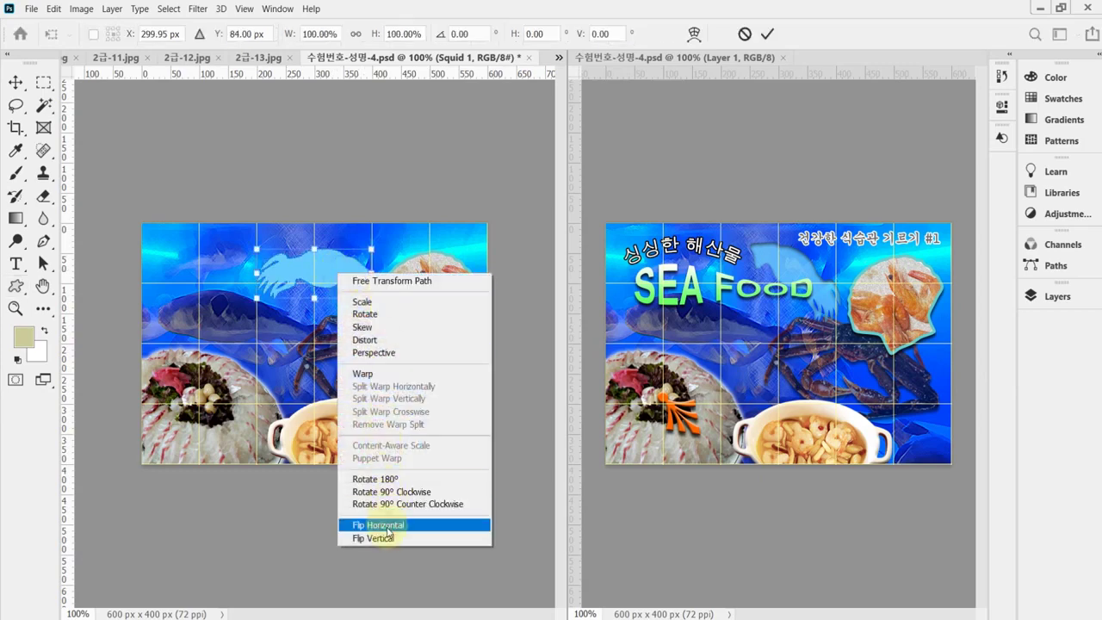
{"action": "left_click", "coordinate": [388, 532]}
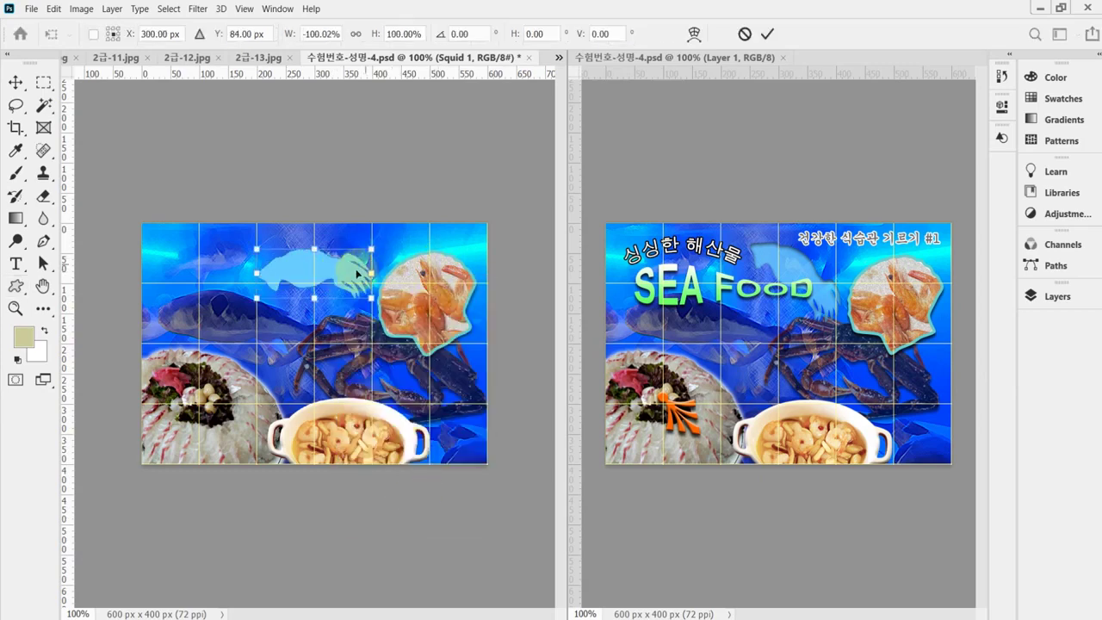
Scale the squid to about 86%, tilt it diagonally with its tentacles toward the crab, and place it beside the shell
{"action": "left_click_drag", "start_coordinate": [413, 270], "coordinate": [419, 293]}
{"action": "left_click_drag", "start_coordinate": [310, 249], "coordinate": [335, 262]}
{"action": "left_click_drag", "start_coordinate": [380, 325], "coordinate": [370, 315]}
{"action": "left_click_drag", "start_coordinate": [375, 275], "coordinate": [418, 301]}
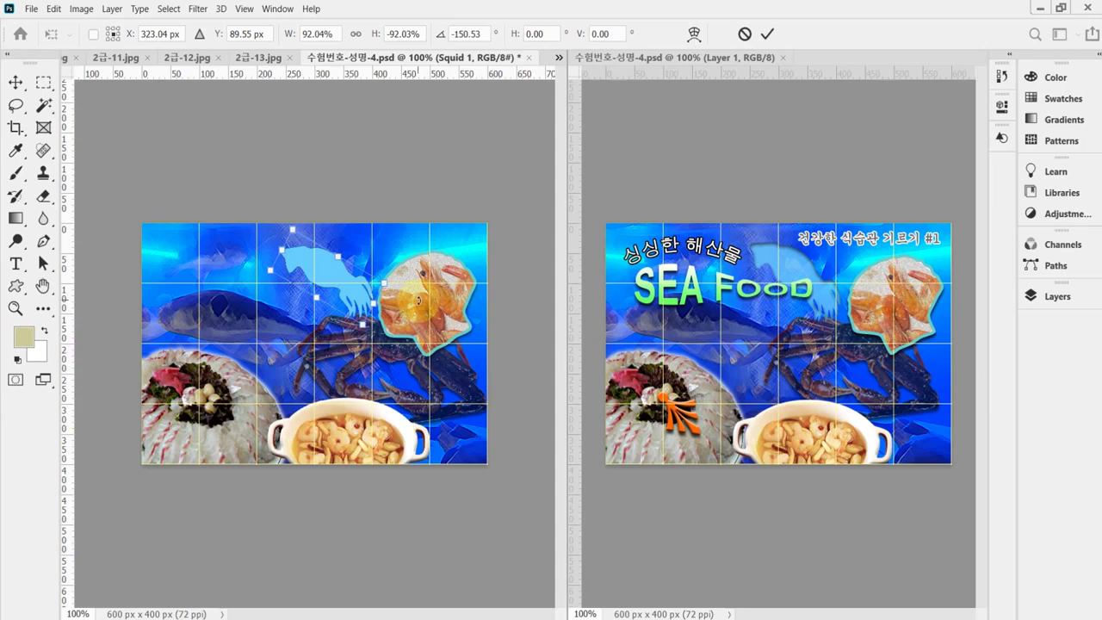
{"action": "left_click_drag", "start_coordinate": [419, 300], "coordinate": [420, 293]}
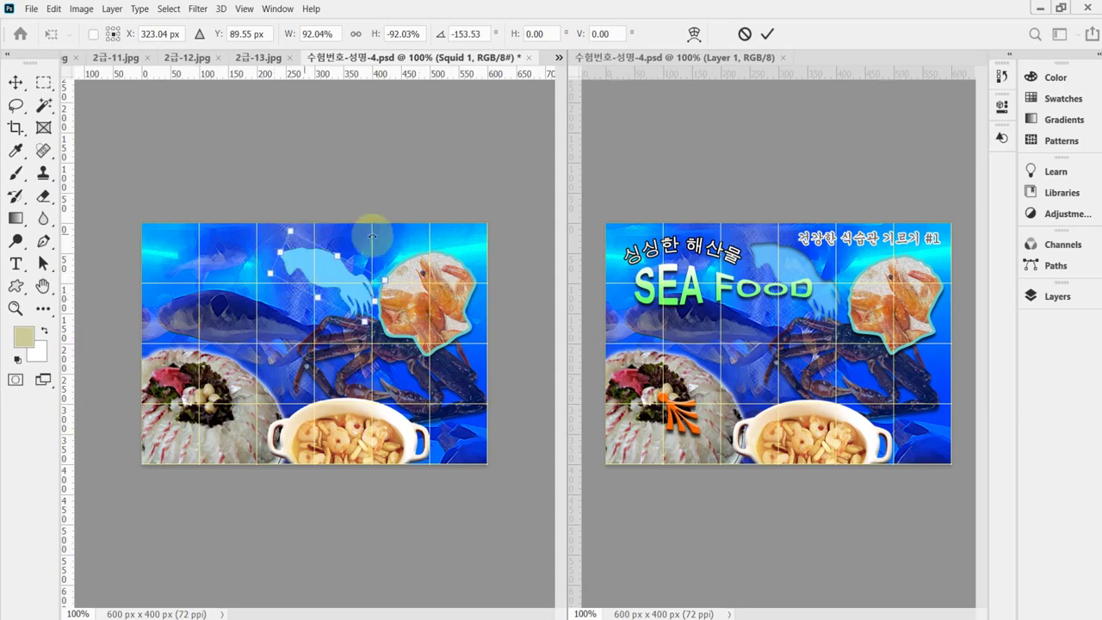
{"action": "left_click_drag", "start_coordinate": [264, 281], "coordinate": [277, 273]}
{"action": "left_click_drag", "start_coordinate": [425, 289], "coordinate": [397, 264]}
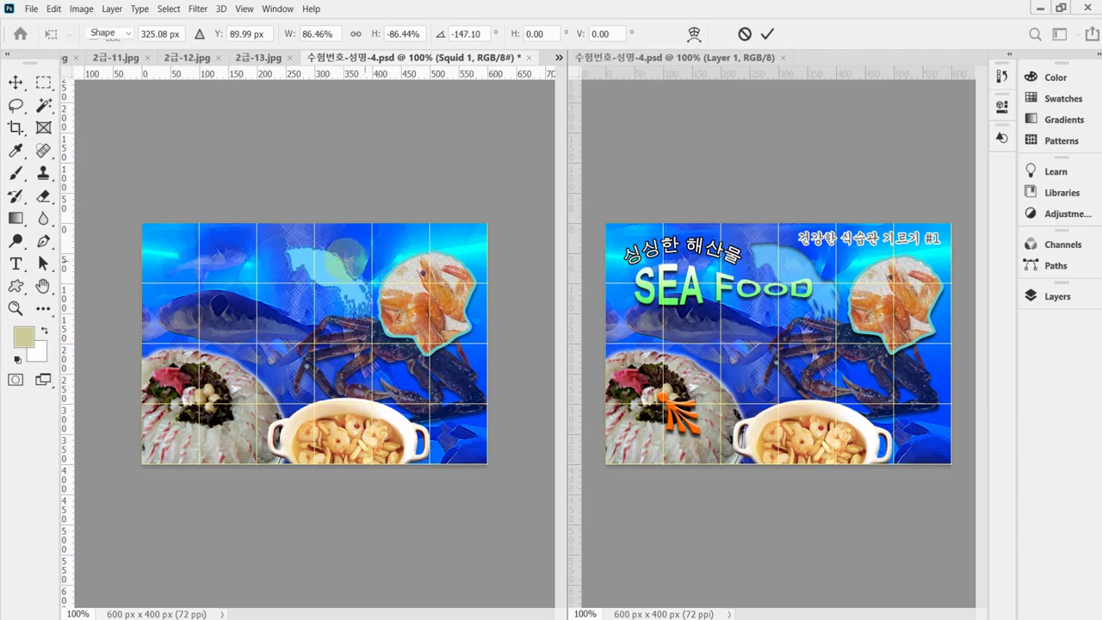
{"action": "key", "text": "Return"}
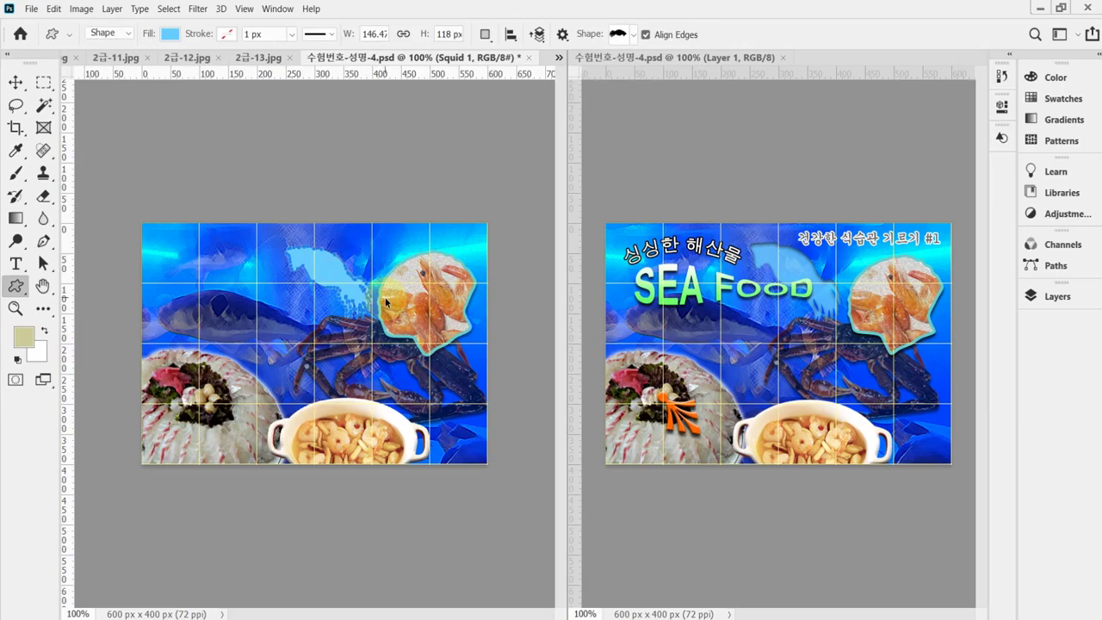
Enlarge the squid slightly to about 150 by 120 px and save the document
{"action": "key", "text": "ctrl+t"}
{"action": "left_click_drag", "start_coordinate": [369, 316], "coordinate": [370, 316]}
{"action": "key", "text": "Return"}
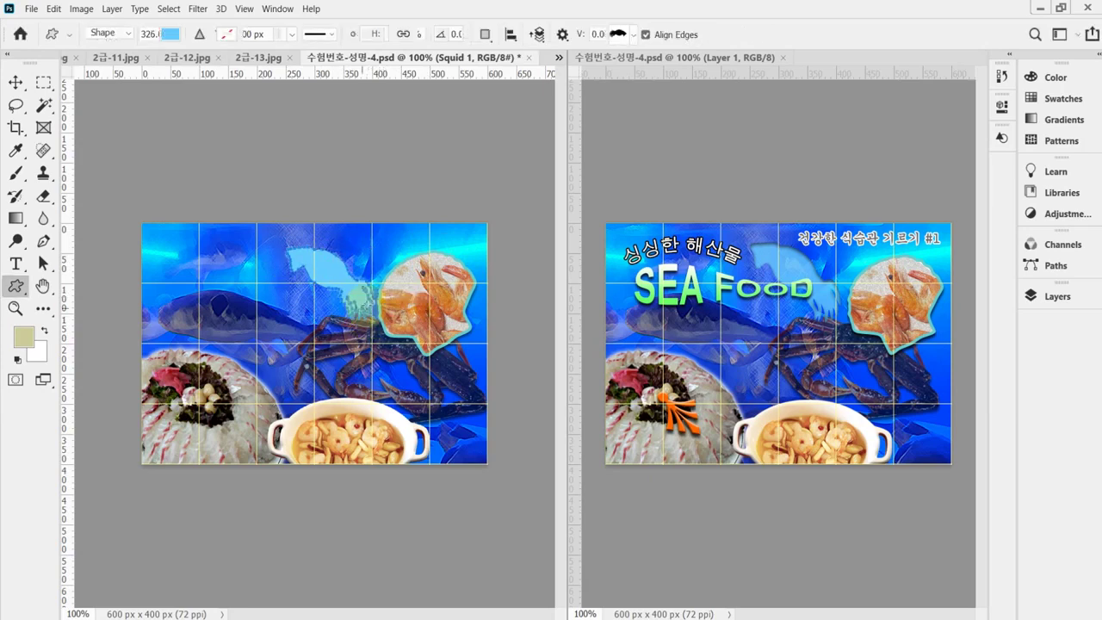
{"action": "key", "text": "ctrl+s"}
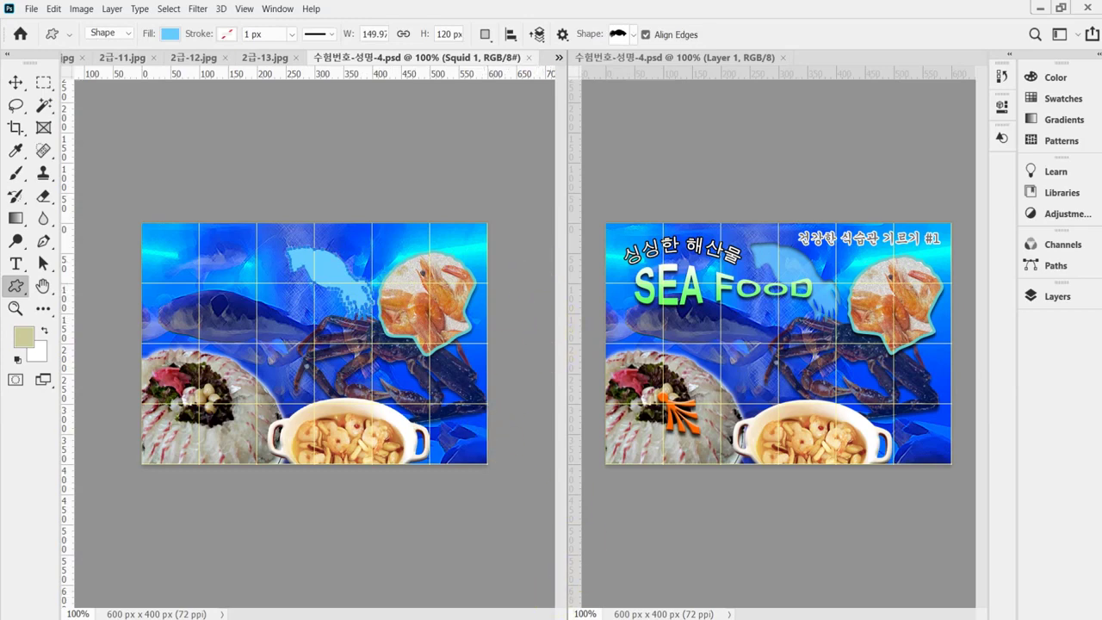
Check the squid's specifications in the exam PDF in Acrobat Reader, return to Photoshop, and set the squid layer's opacity to 80%
{"action": "key", "text": "alt+Tab"}
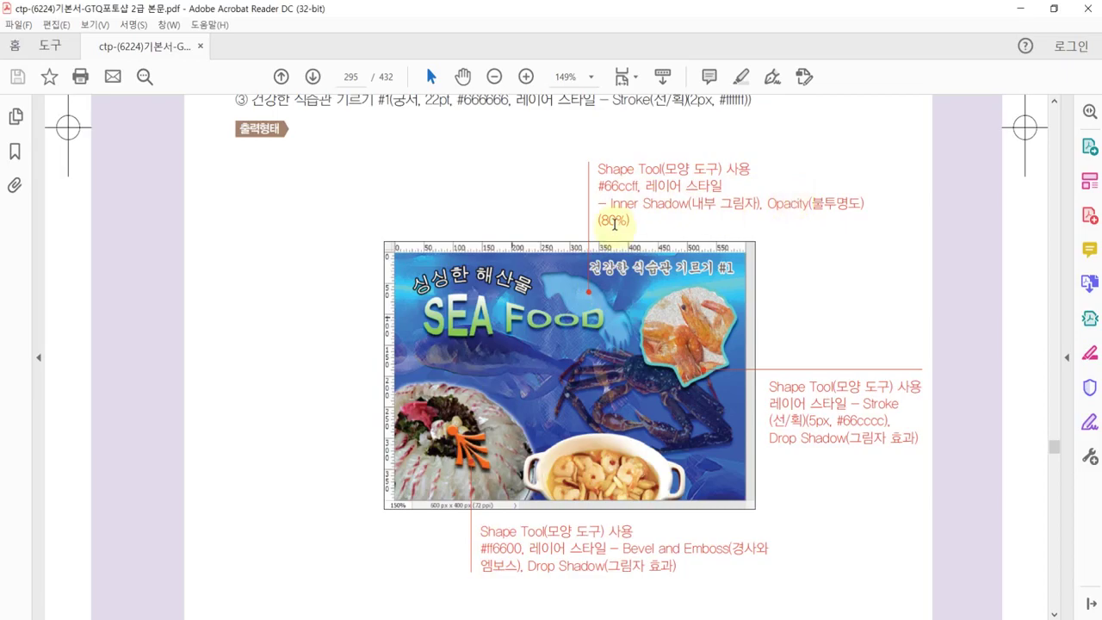
{"action": "key", "text": "alt+Tab"}
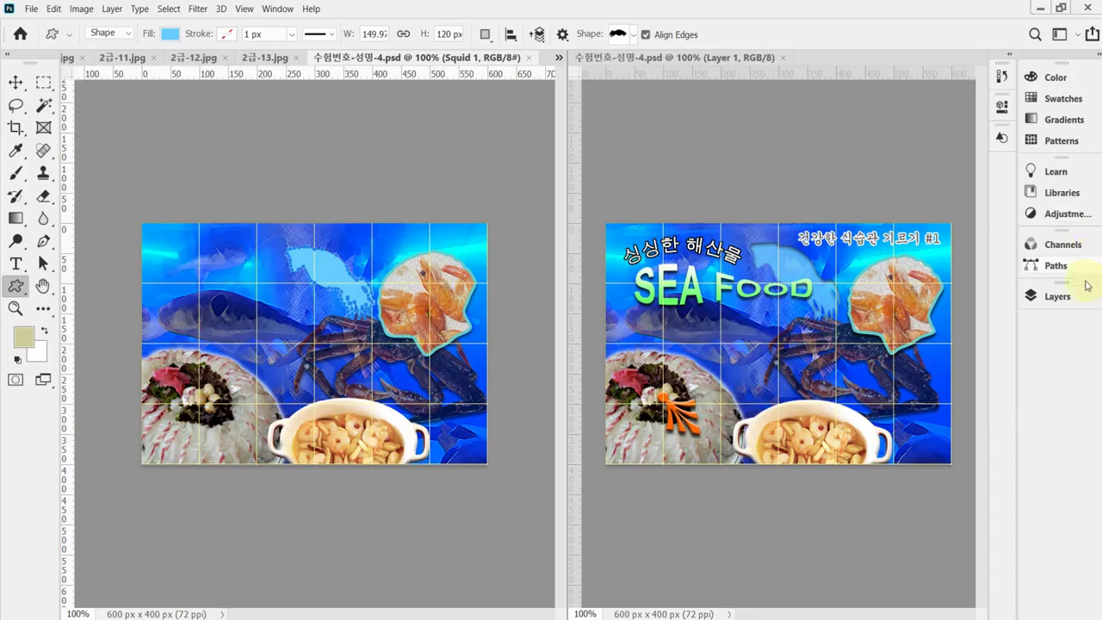
{"action": "left_click", "coordinate": [1057, 296]}
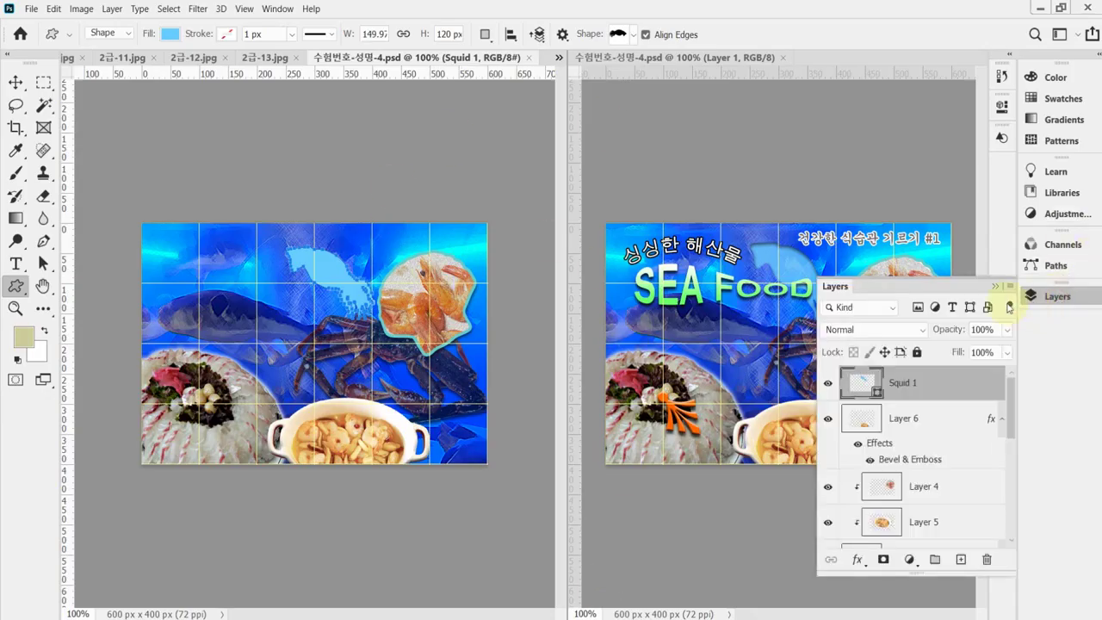
{"action": "left_click", "coordinate": [947, 334]}
{"action": "type", "text": "1000"}
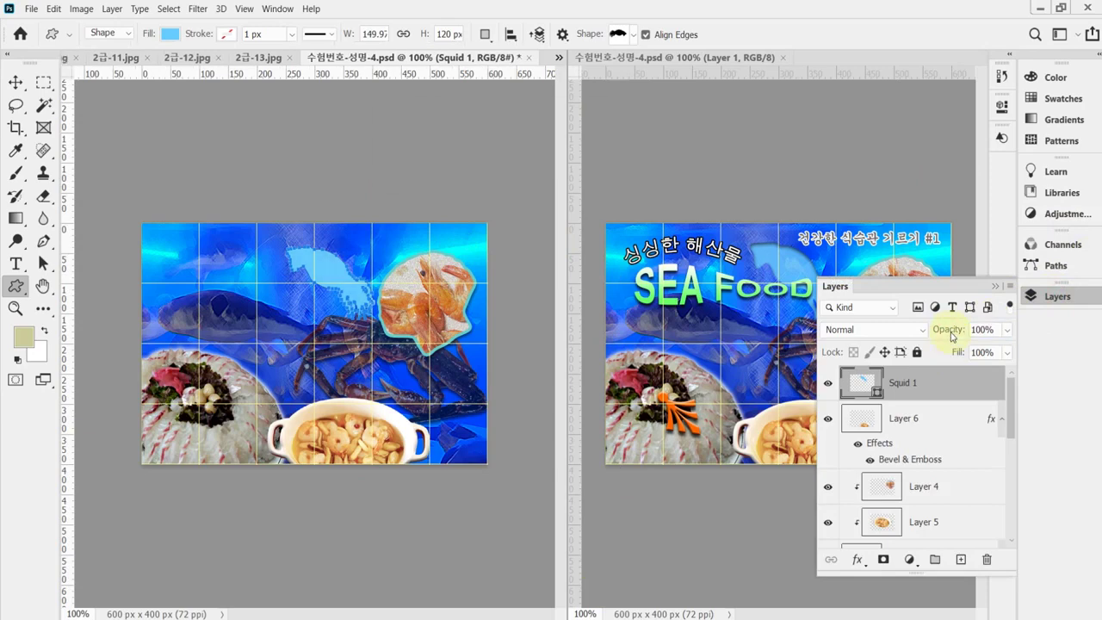
{"action": "key", "text": "Return"}
{"action": "key", "text": "Return"}
{"action": "left_click", "coordinate": [950, 334]}
{"action": "key", "text": "Return"}
Add an Inner Shadow effect to the squid layer with 75% opacity, 3 px distance and 7 px size
{"action": "left_click", "coordinate": [857, 566]}
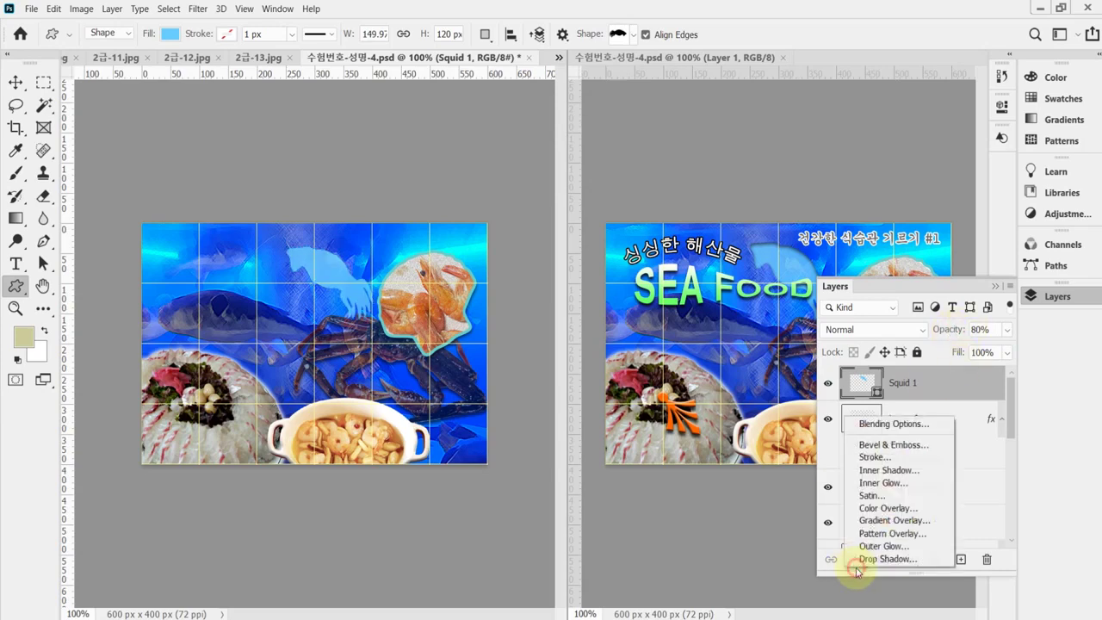
{"action": "left_click", "coordinate": [930, 470]}
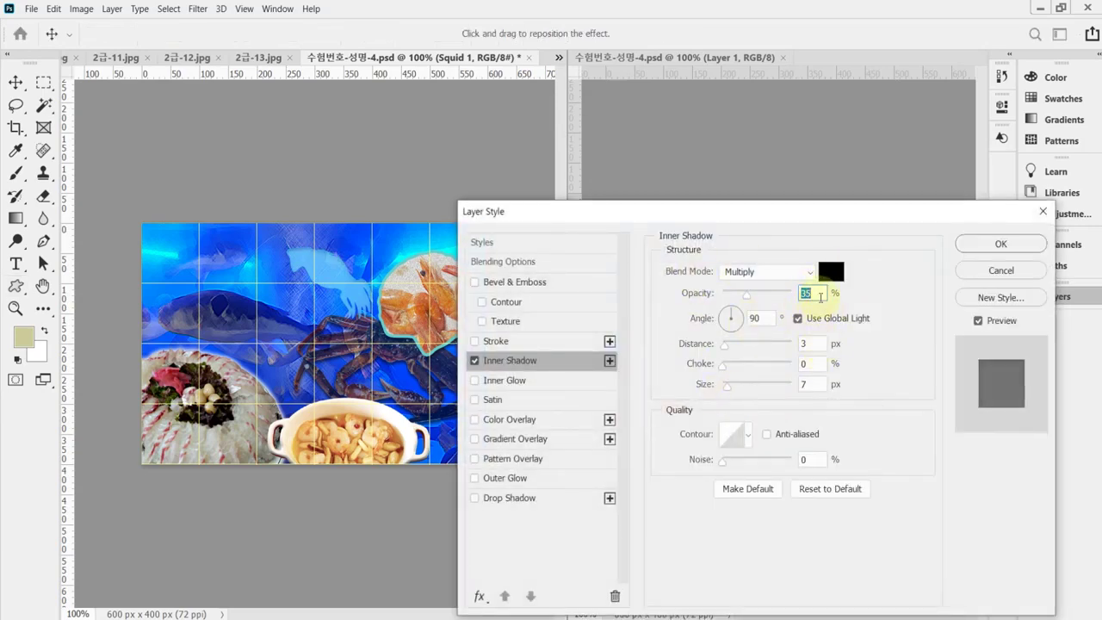
{"action": "type", "text": "75"}
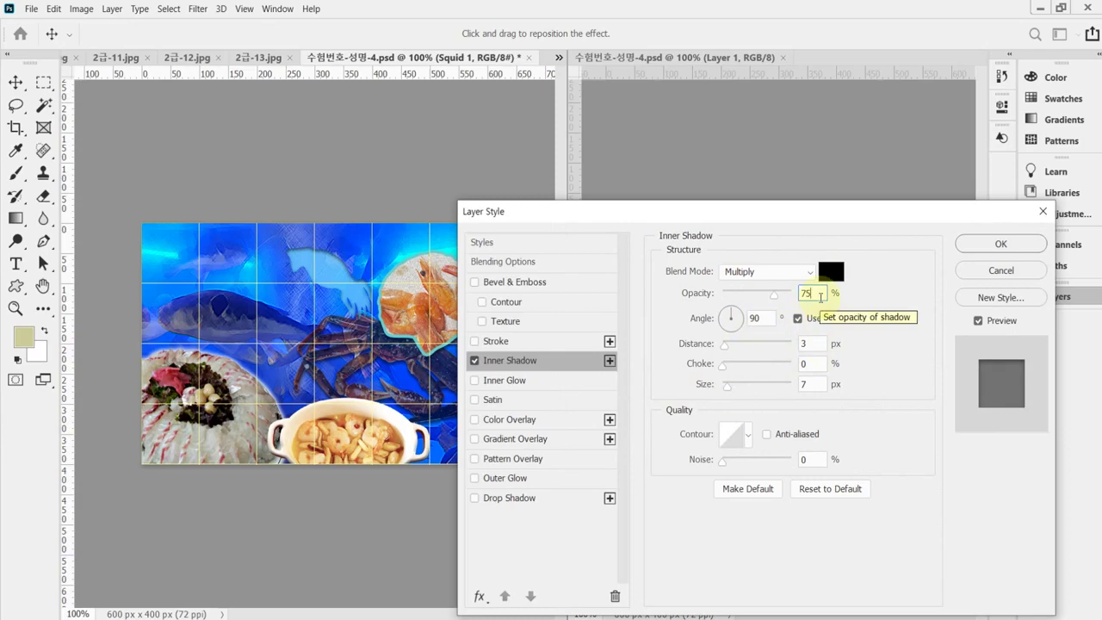
{"action": "key", "text": "Tab"}
{"action": "key", "text": "Tab"}
{"action": "key", "text": "Tab"}
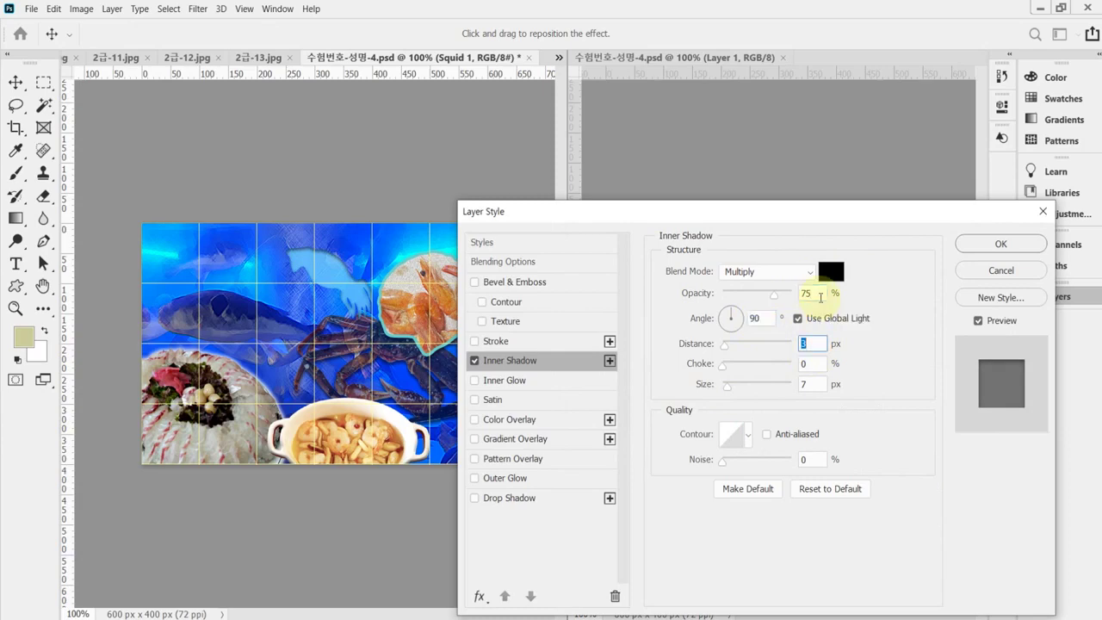
{"action": "key", "text": "Return"}
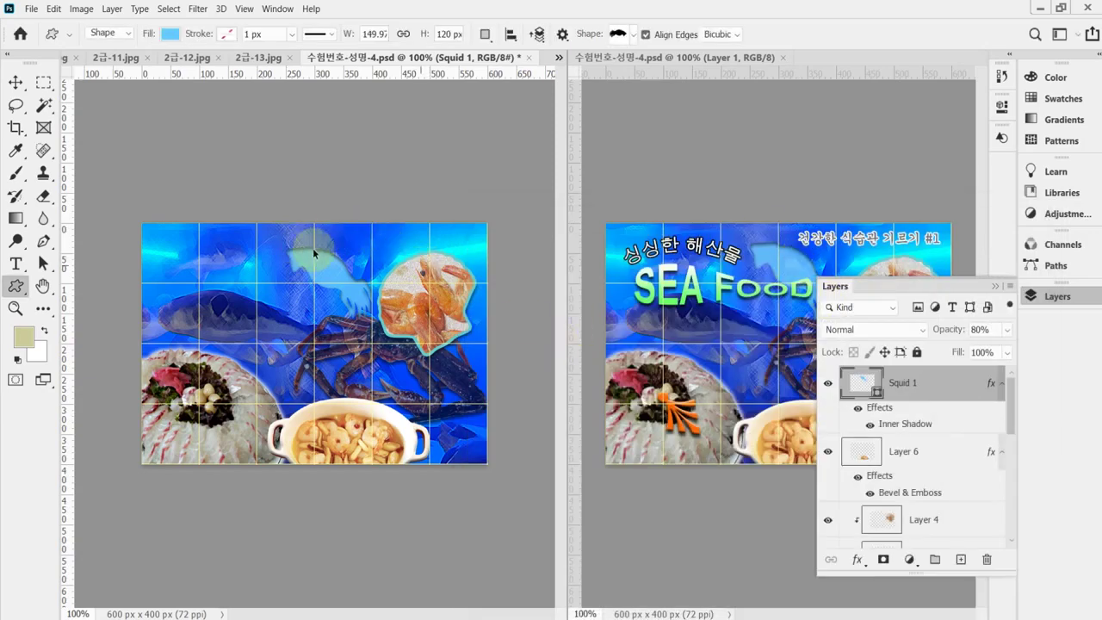
Scale the squid up to about 104% and save the document
{"action": "key", "text": "ctrl+t"}
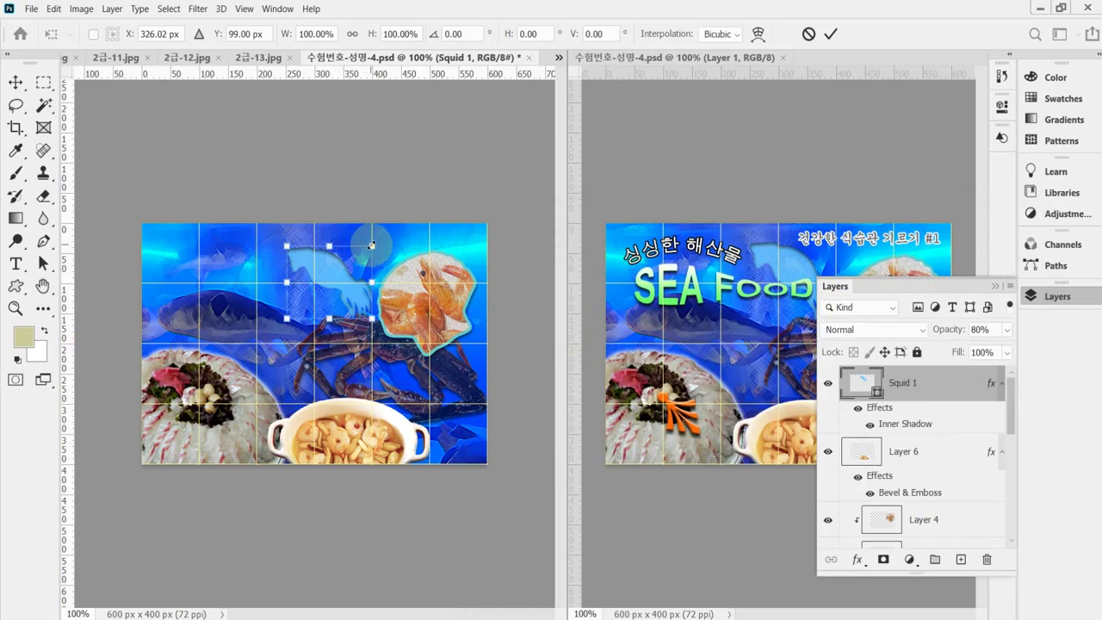
{"action": "left_click_drag", "start_coordinate": [370, 245], "coordinate": [375, 241]}
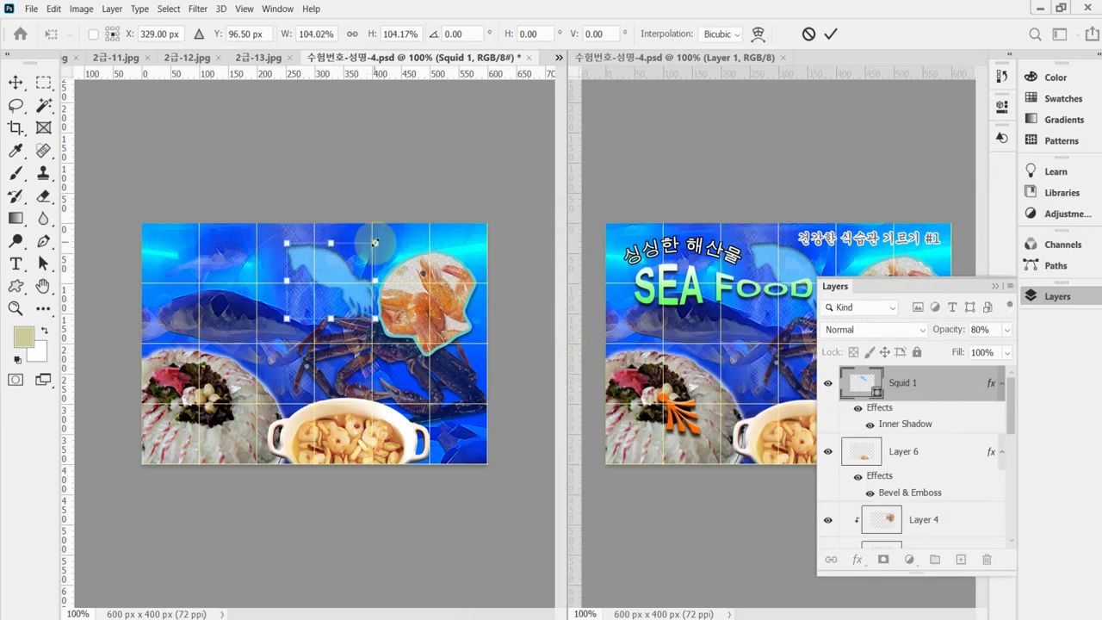
{"action": "double_click", "coordinate": [362, 251]}
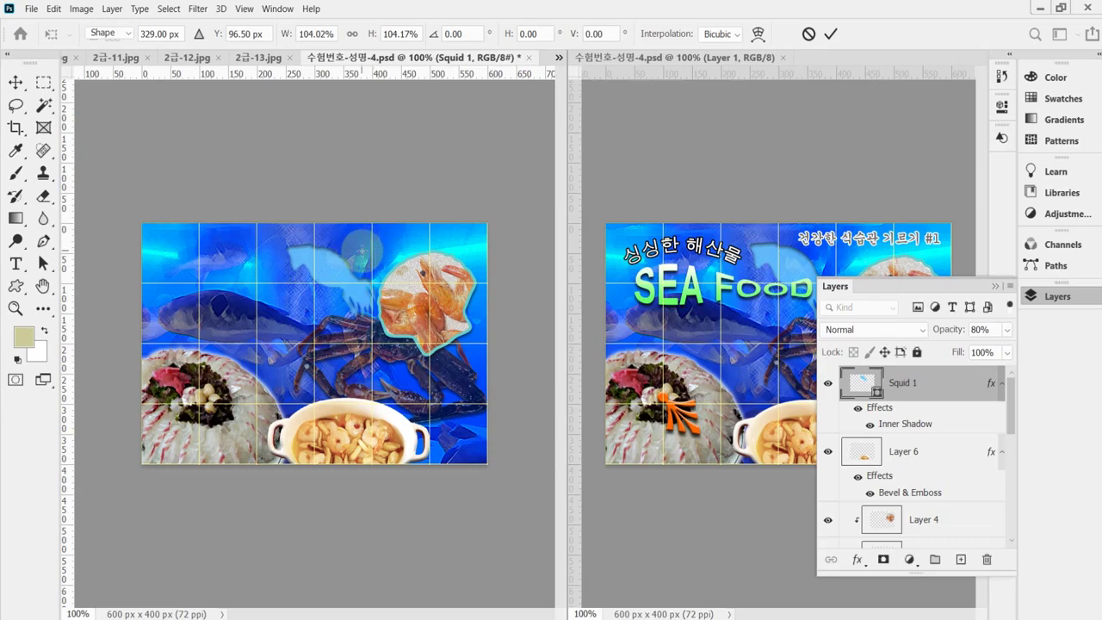
{"action": "key", "text": "ctrl+s"}
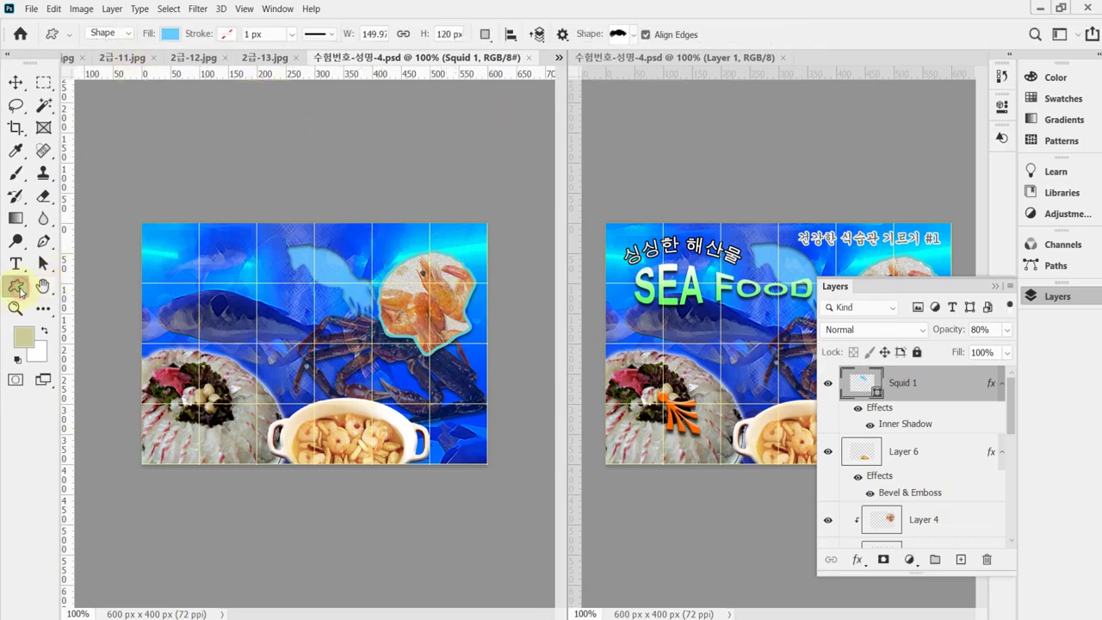
{"action": "left_click", "coordinate": [634, 36]}
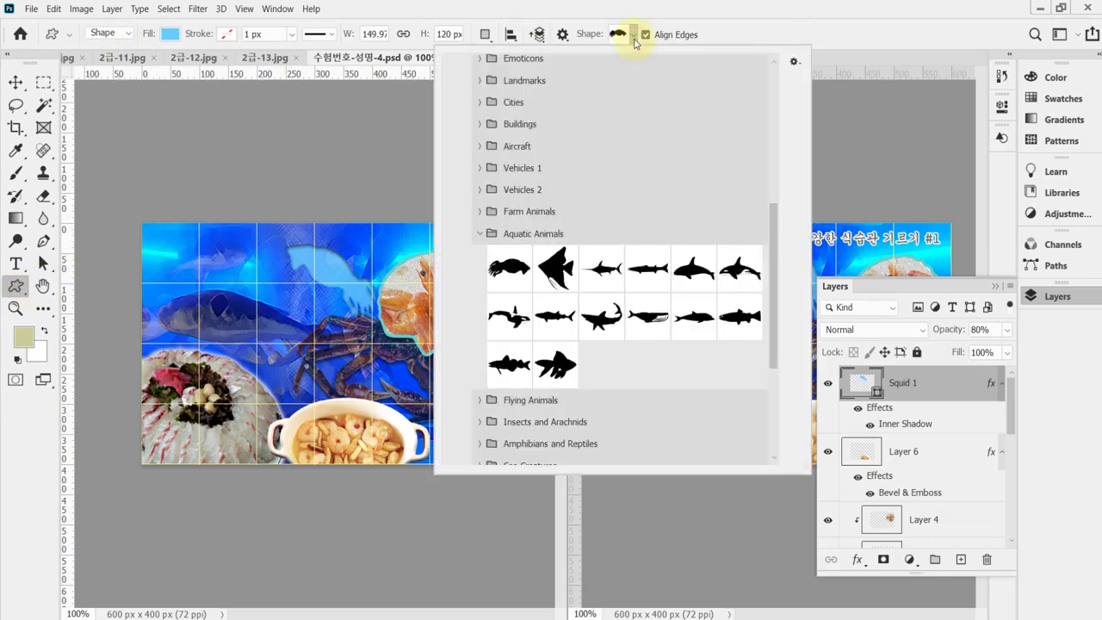
{"action": "left_click", "coordinate": [634, 37]}
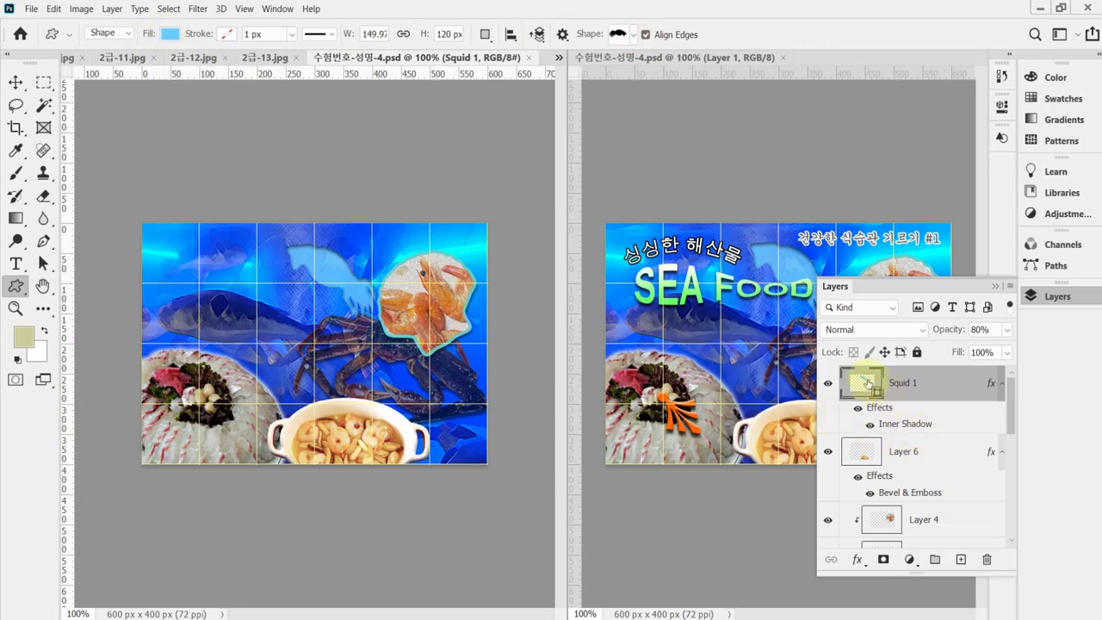
Choose the branching Ornament 7 shape from the Ornaments group of All Legacy Default Shapes for the Custom Shape tool
{"action": "left_click", "coordinate": [633, 41]}
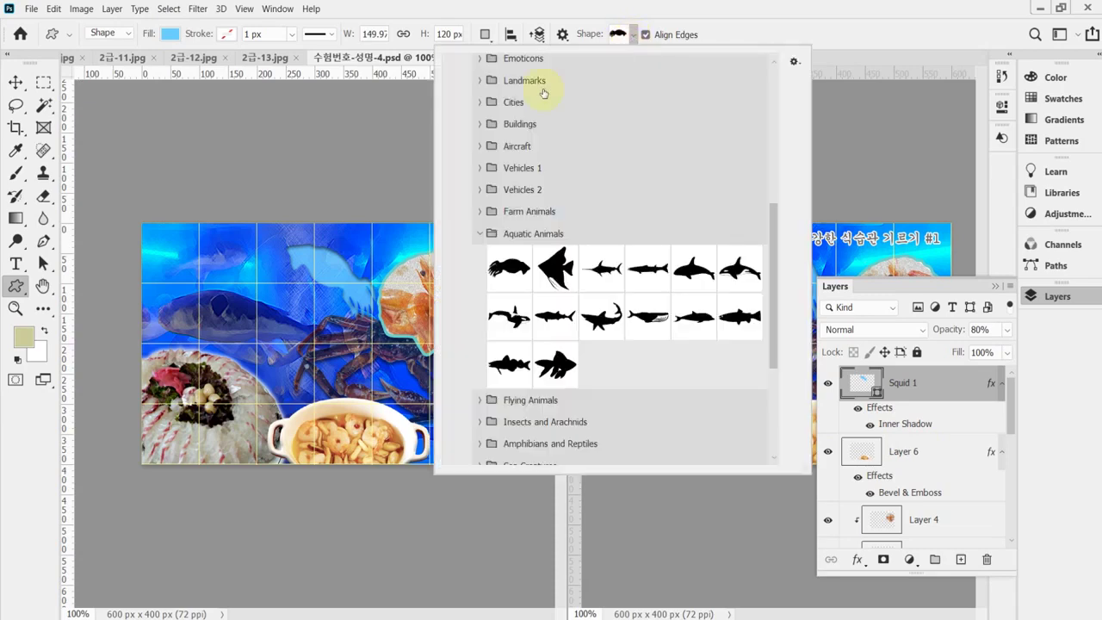
{"action": "left_click", "coordinate": [480, 233]}
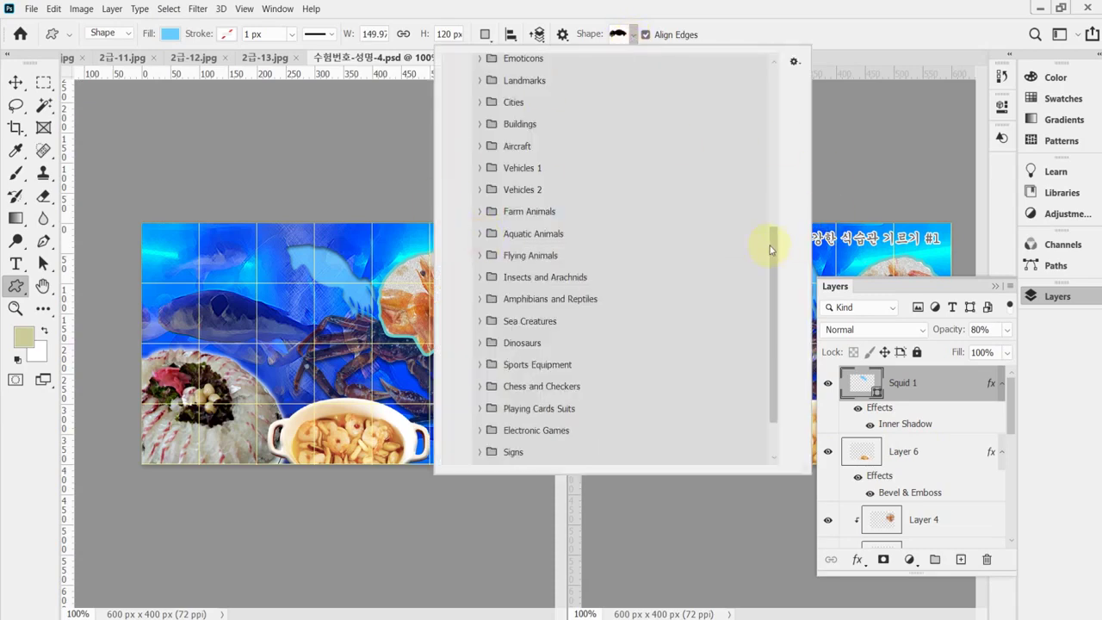
{"action": "left_click_drag", "start_coordinate": [777, 233], "coordinate": [781, 128]}
{"action": "scroll", "coordinate": [517, 130], "scroll_direction": "up", "scroll_amount": 2}
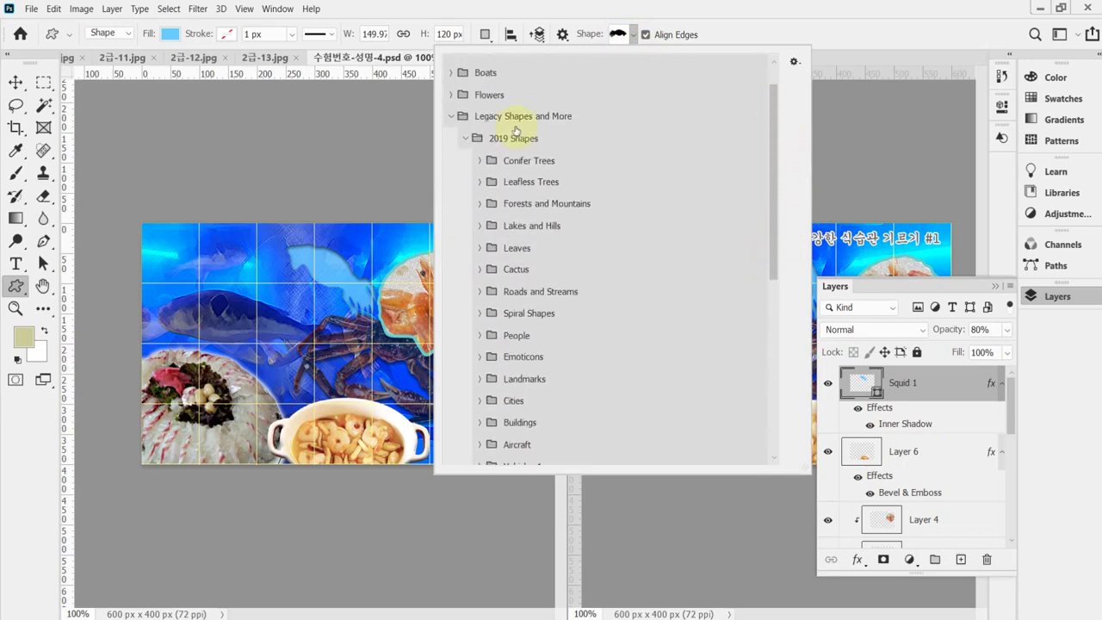
{"action": "left_click", "coordinate": [466, 138]}
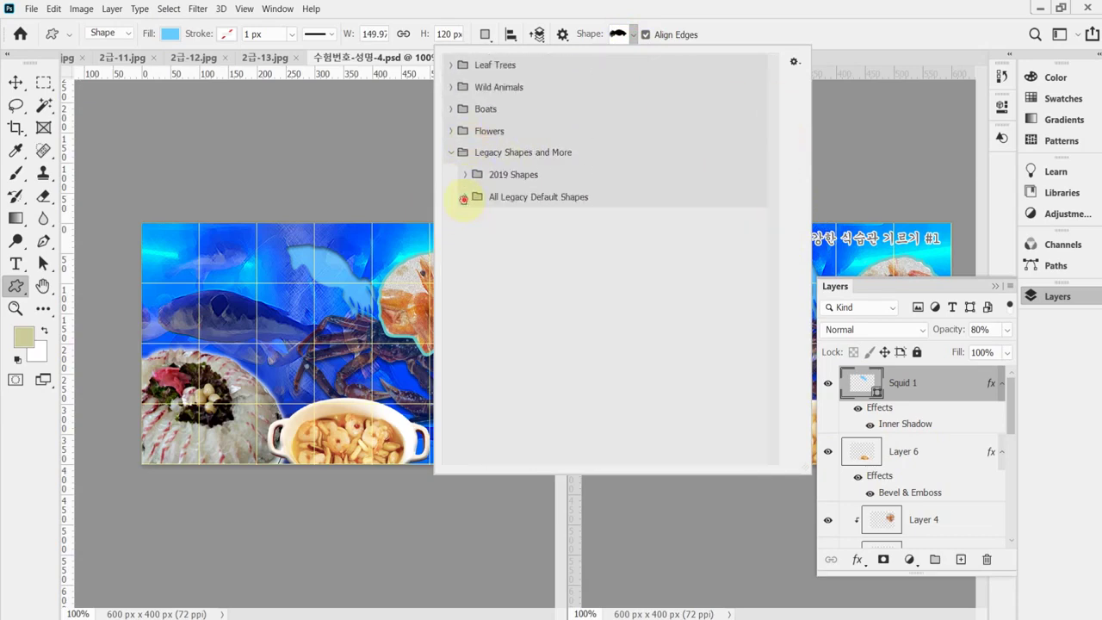
{"action": "left_click", "coordinate": [463, 198]}
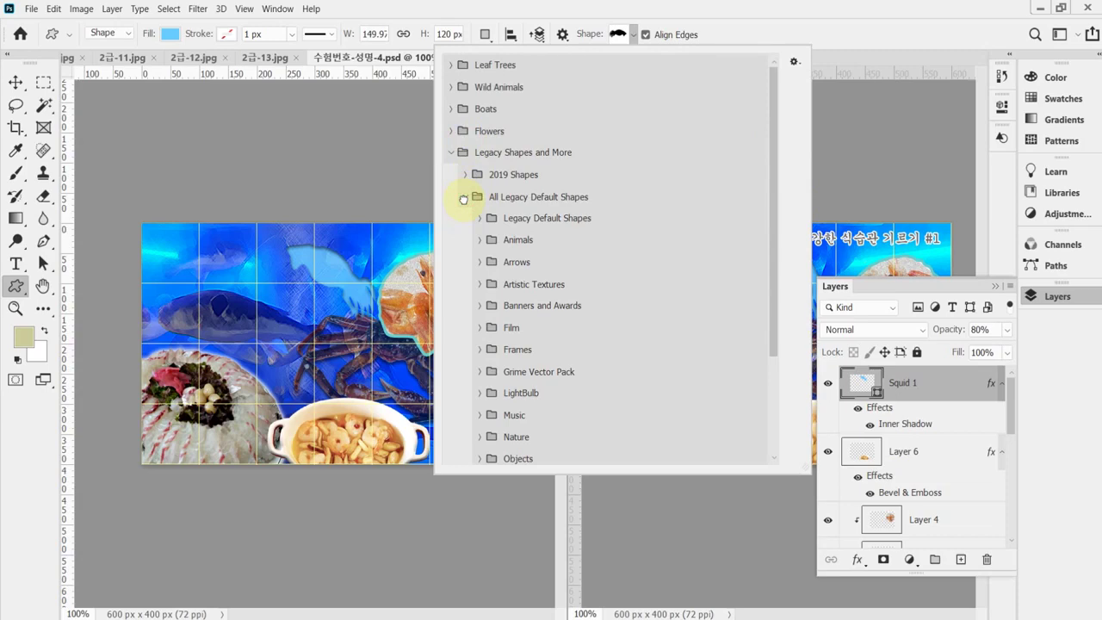
{"action": "scroll", "coordinate": [487, 347], "scroll_direction": "down", "scroll_amount": 3}
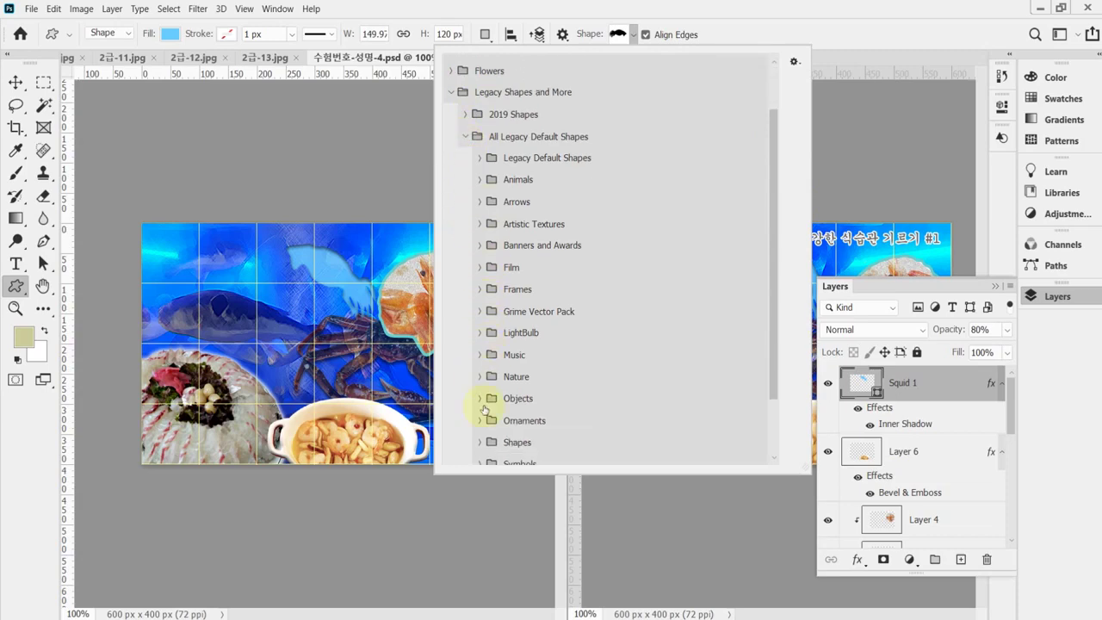
{"action": "left_click", "coordinate": [482, 420]}
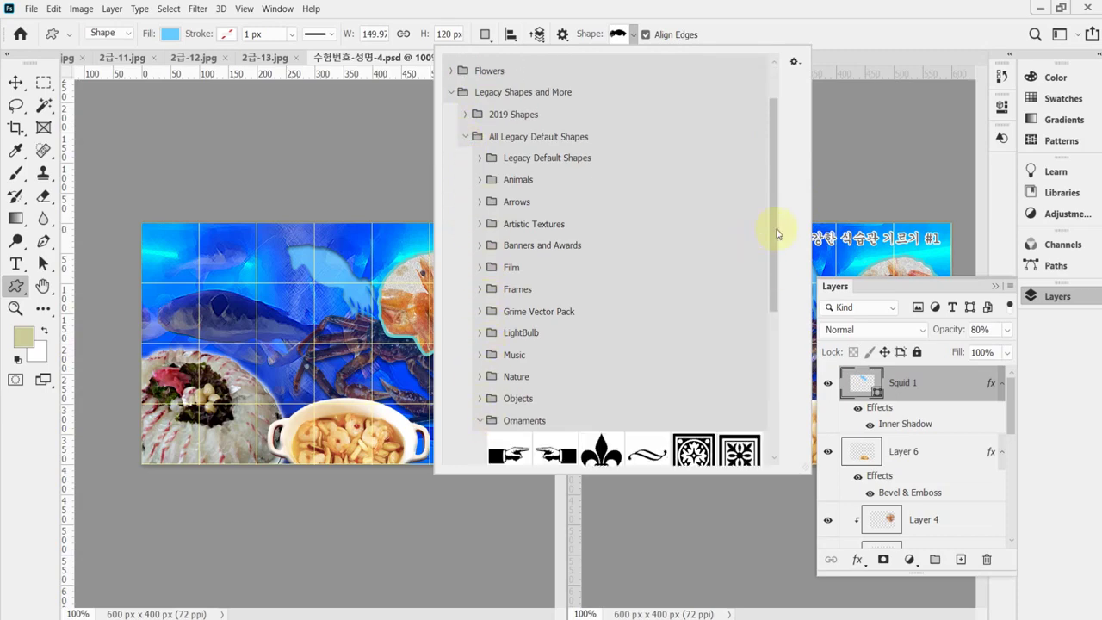
{"action": "left_click_drag", "start_coordinate": [777, 233], "coordinate": [781, 338]}
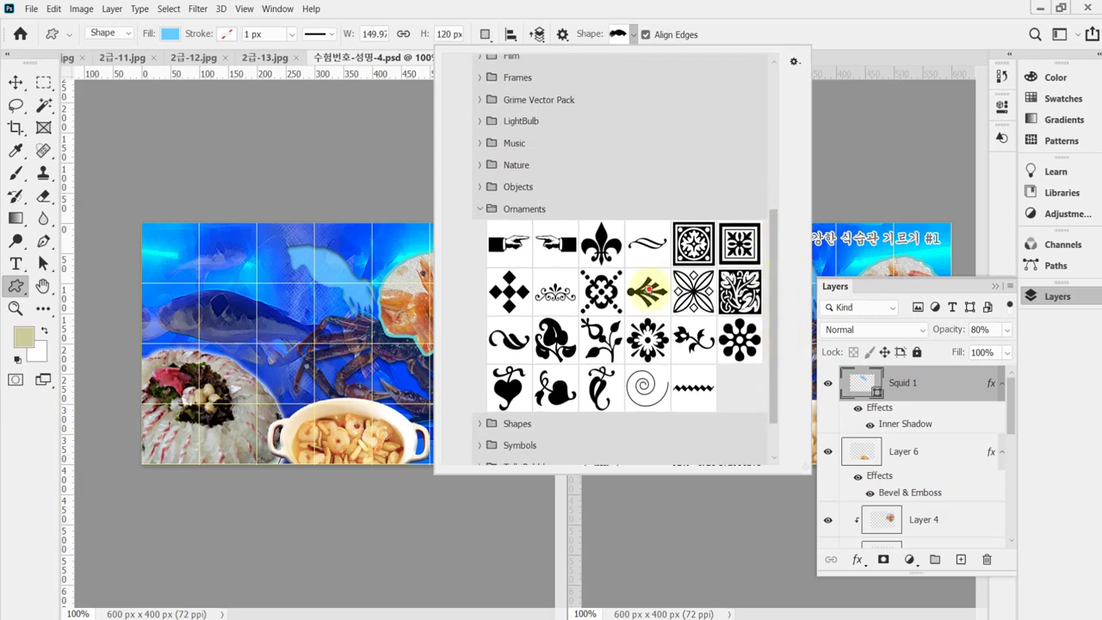
{"action": "left_click", "coordinate": [647, 291]}
{"action": "left_click", "coordinate": [732, 26]}
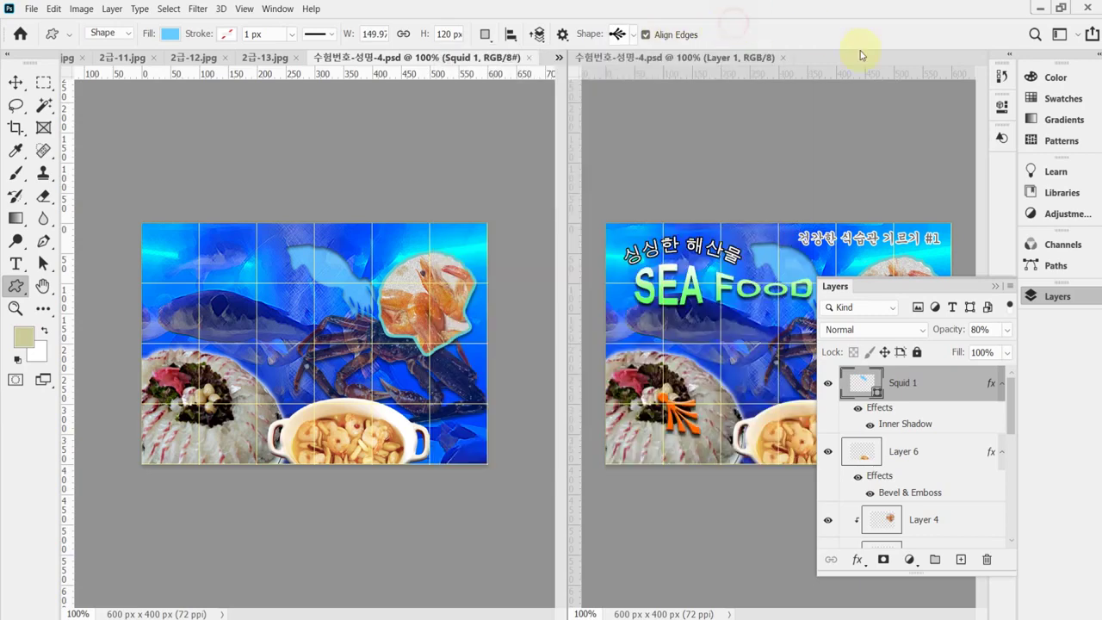
Draw the ornament about 93 by 67 px over the sashimi plate, rotate it about 40° and scale it to about 107%
{"action": "left_click_drag", "start_coordinate": [169, 377], "coordinate": [245, 436]}
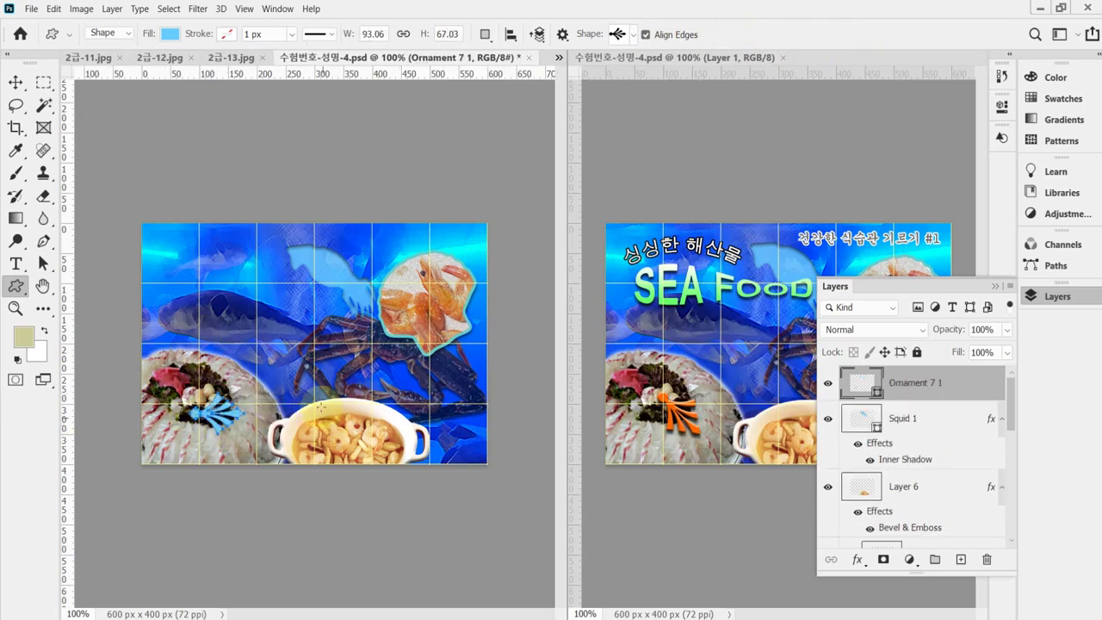
{"action": "key", "text": "ctrl+t"}
{"action": "left_click_drag", "start_coordinate": [297, 385], "coordinate": [268, 398]}
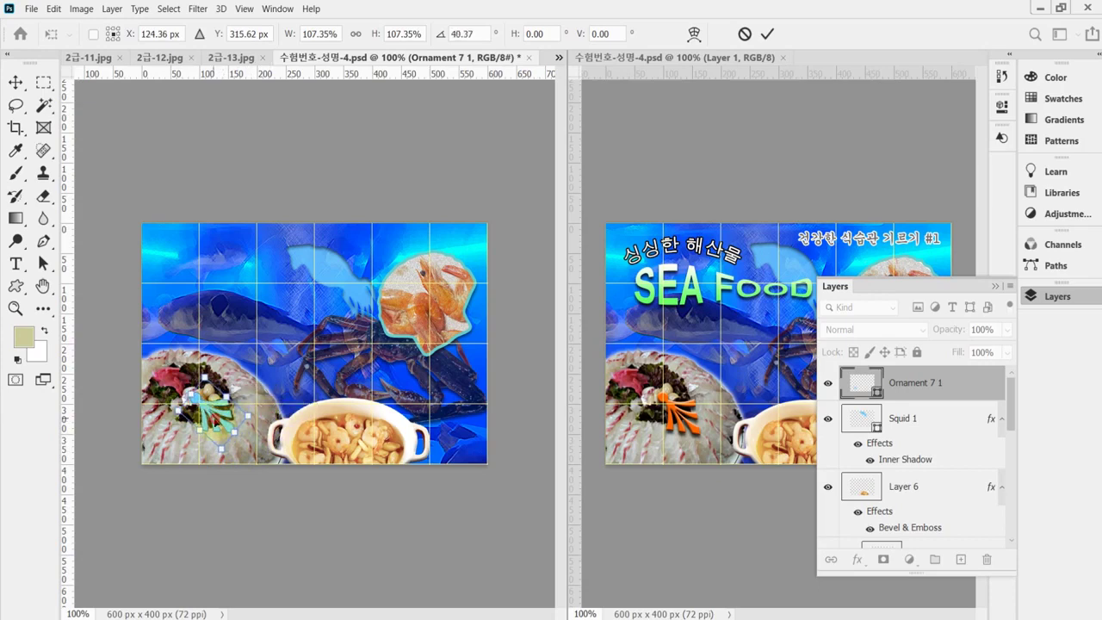
Set the ornament's fill color to #ff6600
{"action": "double_click", "coordinate": [864, 389]}
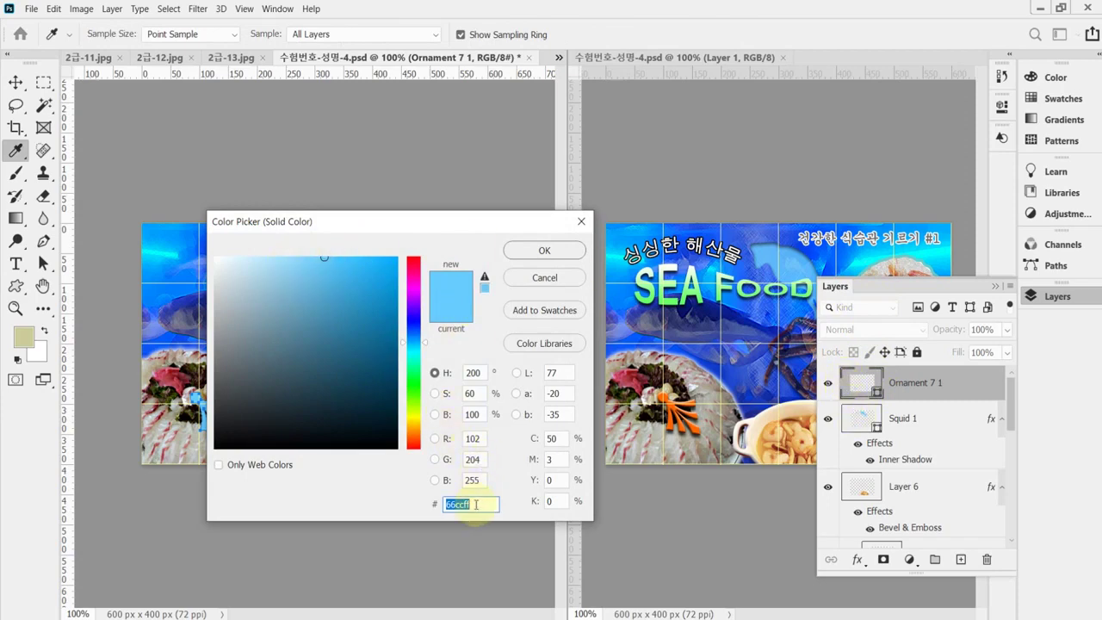
{"action": "type", "text": "f60"}
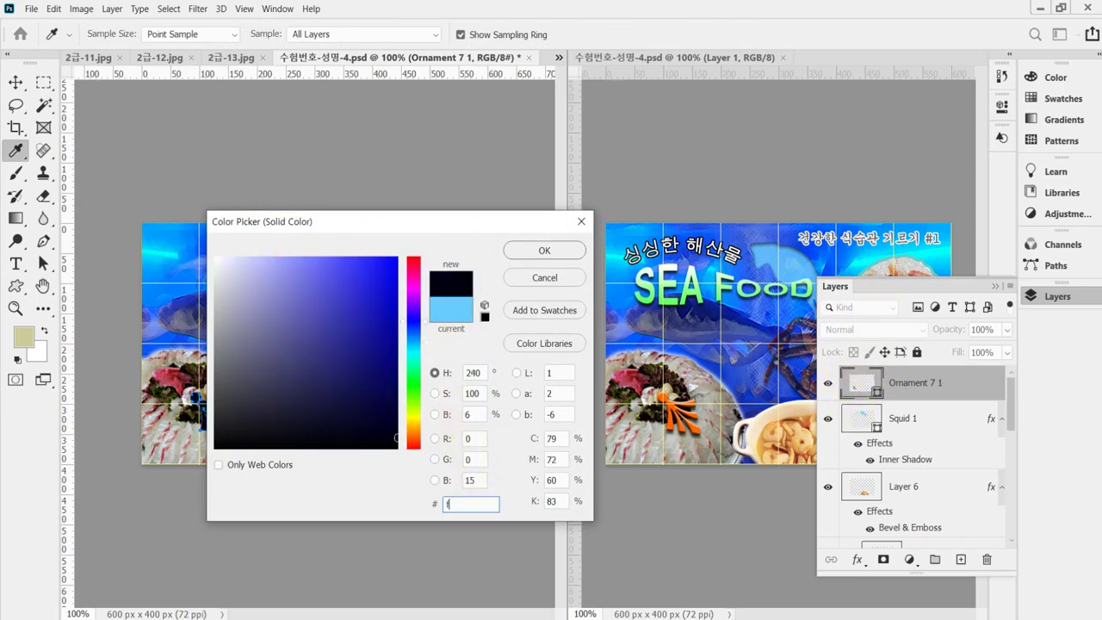
{"action": "key", "text": "Return"}
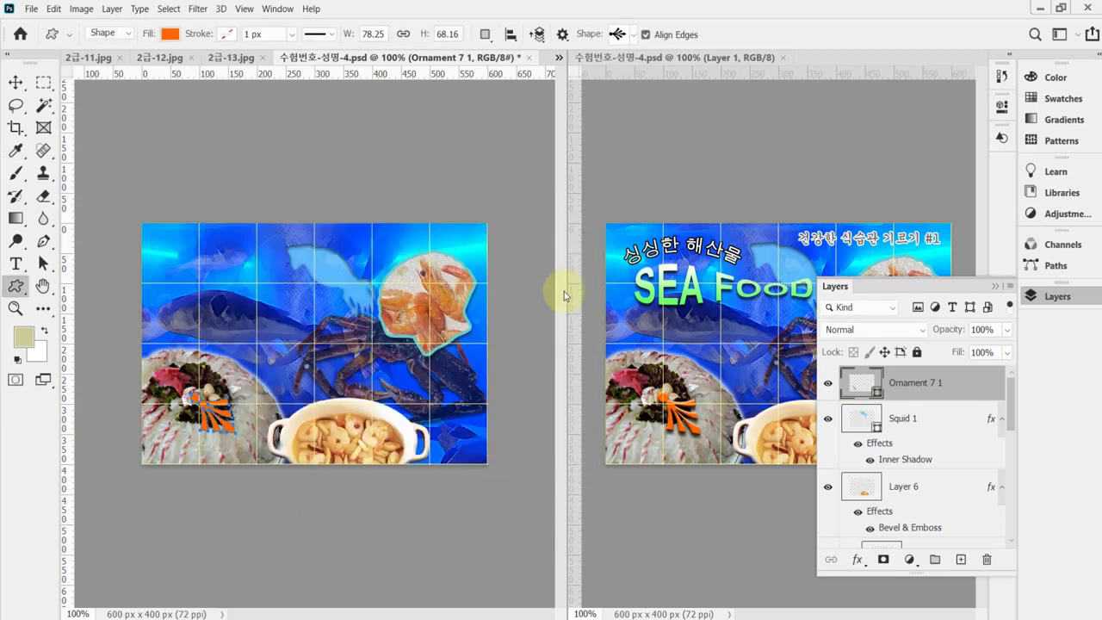
Add a Bevel & Emboss effect with a size of 3 px to the ornament layer
{"action": "left_click", "coordinate": [859, 561]}
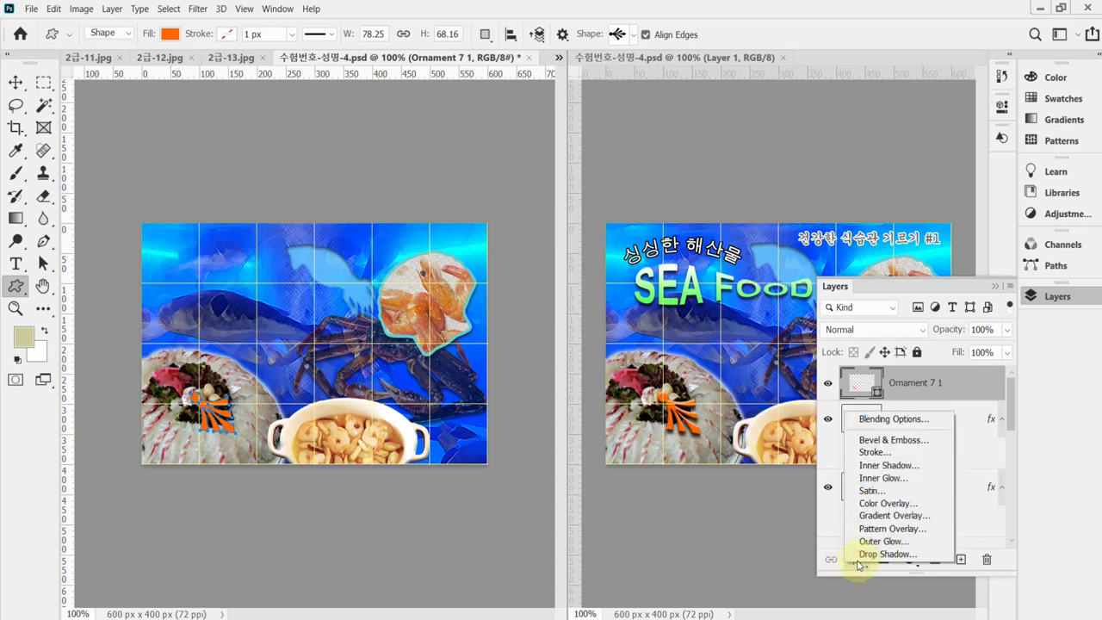
{"action": "key", "text": "Escape"}
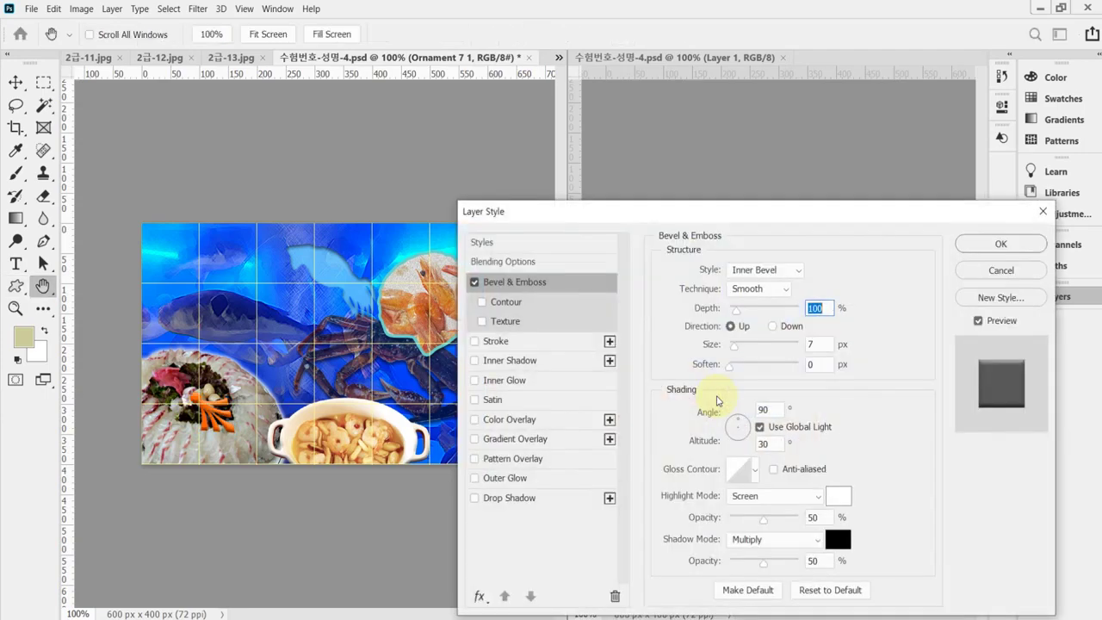
{"action": "left_click", "coordinate": [825, 345]}
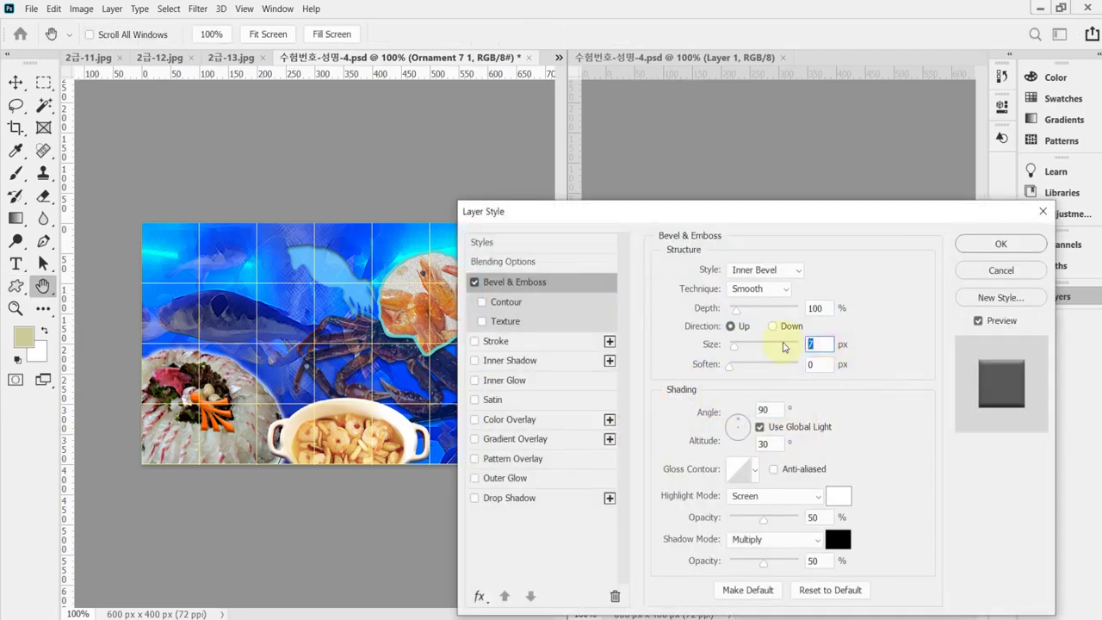
{"action": "type", "text": "3"}
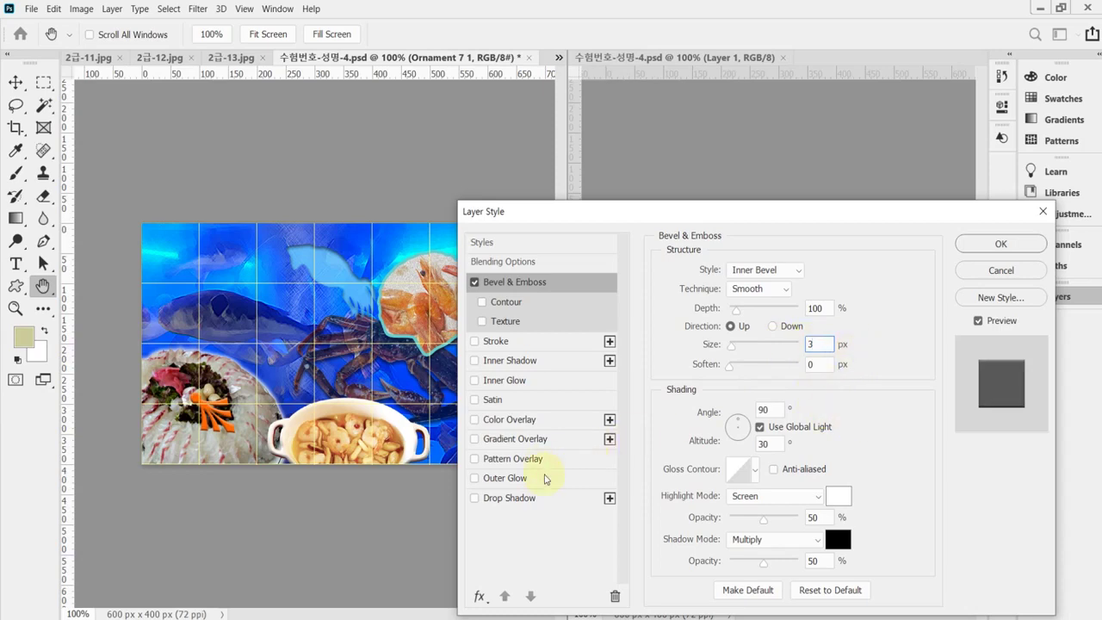
Add a Drop Shadow at a 120° angle to the ornament layer and save the document
{"action": "left_click", "coordinate": [515, 500]}
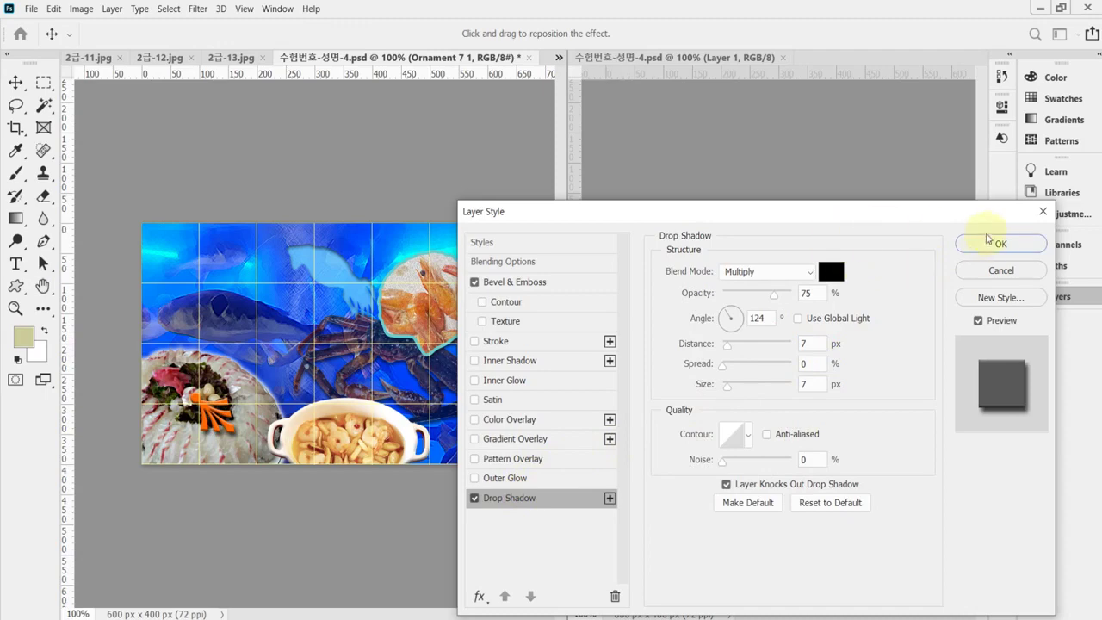
{"action": "double_click", "coordinate": [757, 319]}
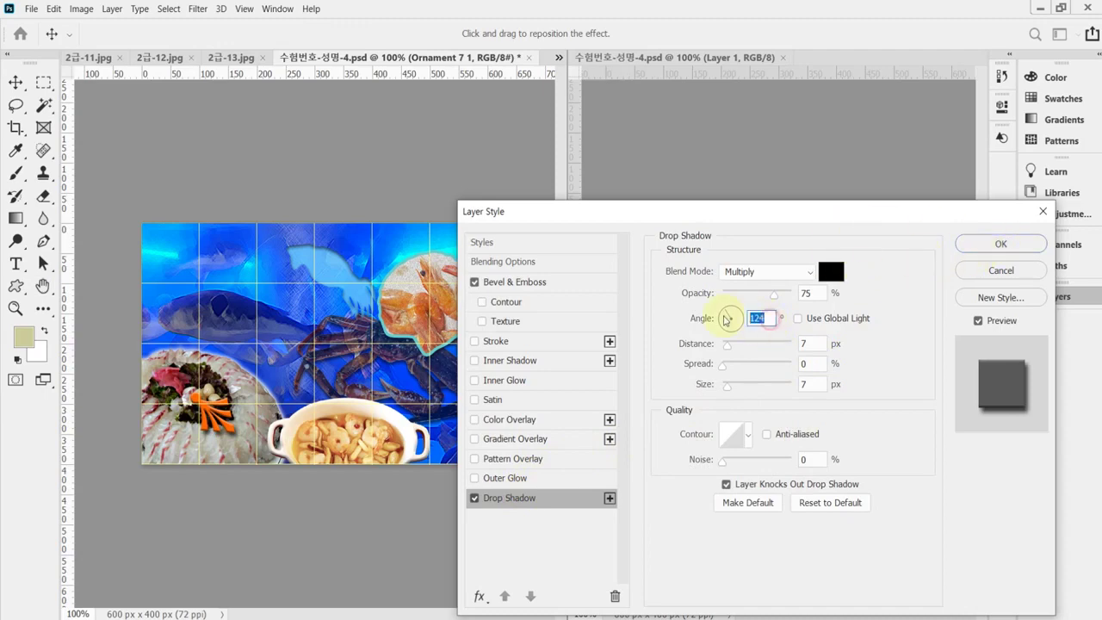
{"action": "type", "text": "120"}
{"action": "key", "text": "Return"}
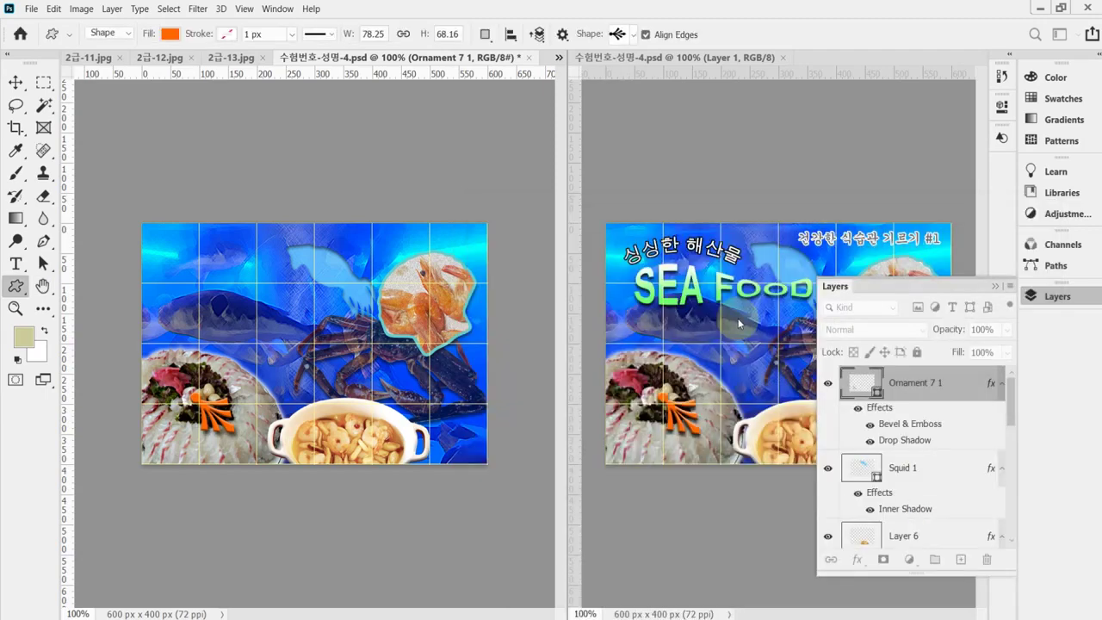
{"action": "key", "text": "ctrl+s"}
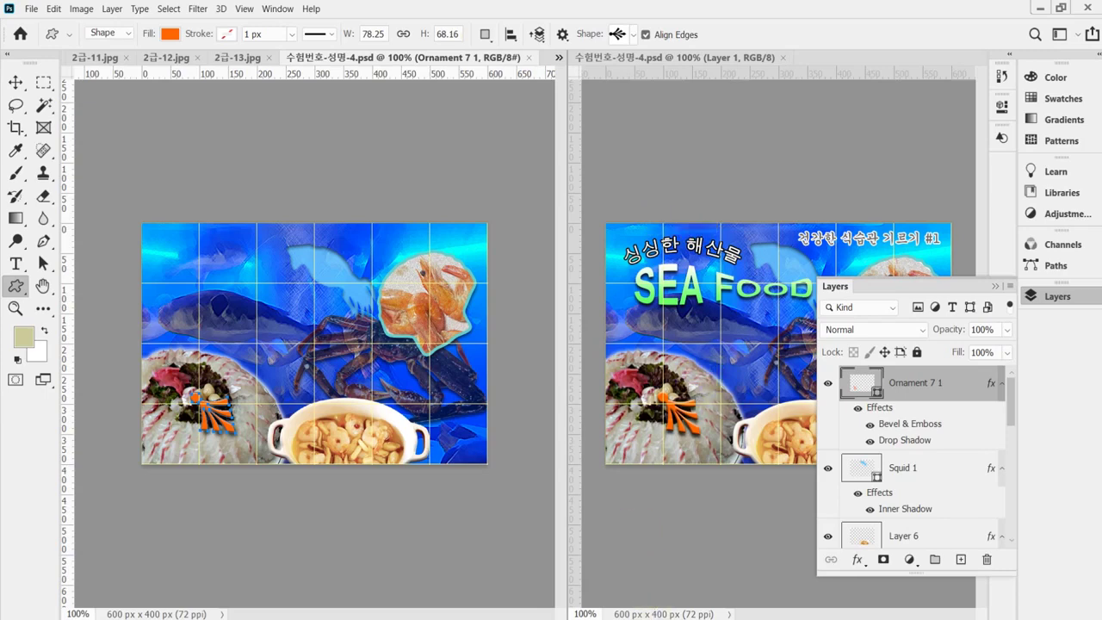
Check the text effect specifications in the exam PDF in Acrobat Reader, select the phrase 싱싱한 해산물 there, and return to Photoshop
{"action": "key", "text": "alt+Tab"}
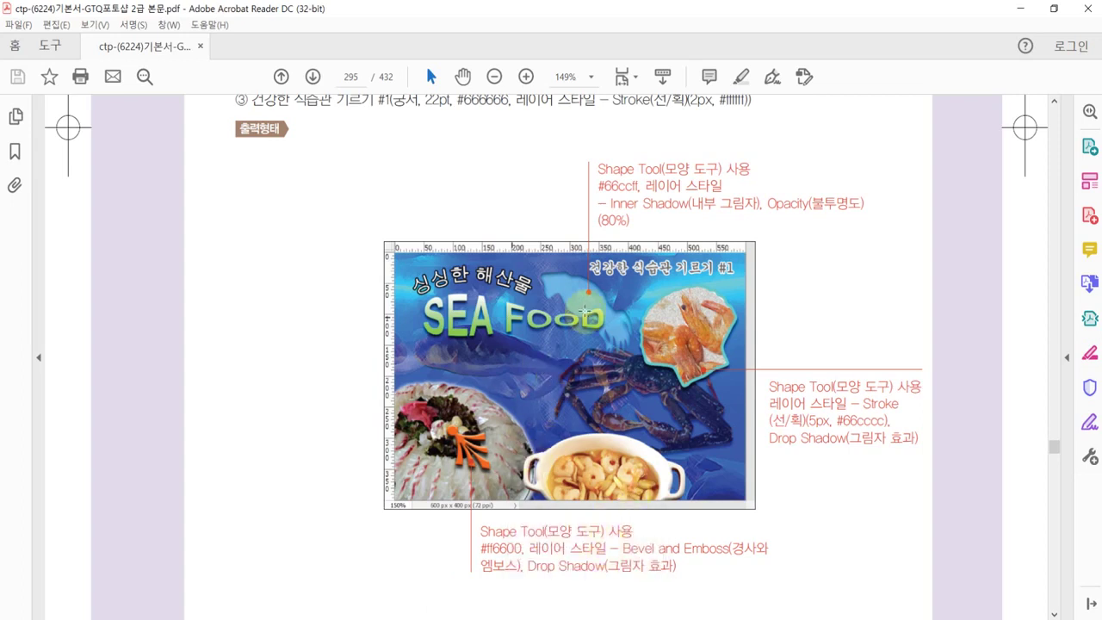
{"action": "scroll", "coordinate": [494, 315], "scroll_direction": "up", "scroll_amount": 3}
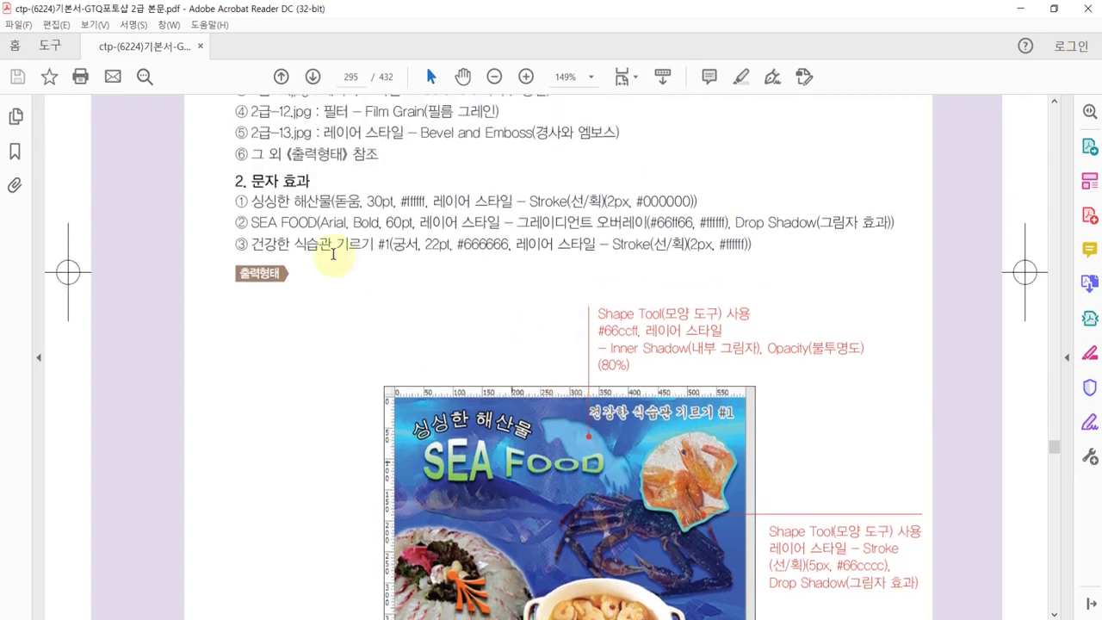
{"action": "key", "text": "alt+Tab"}
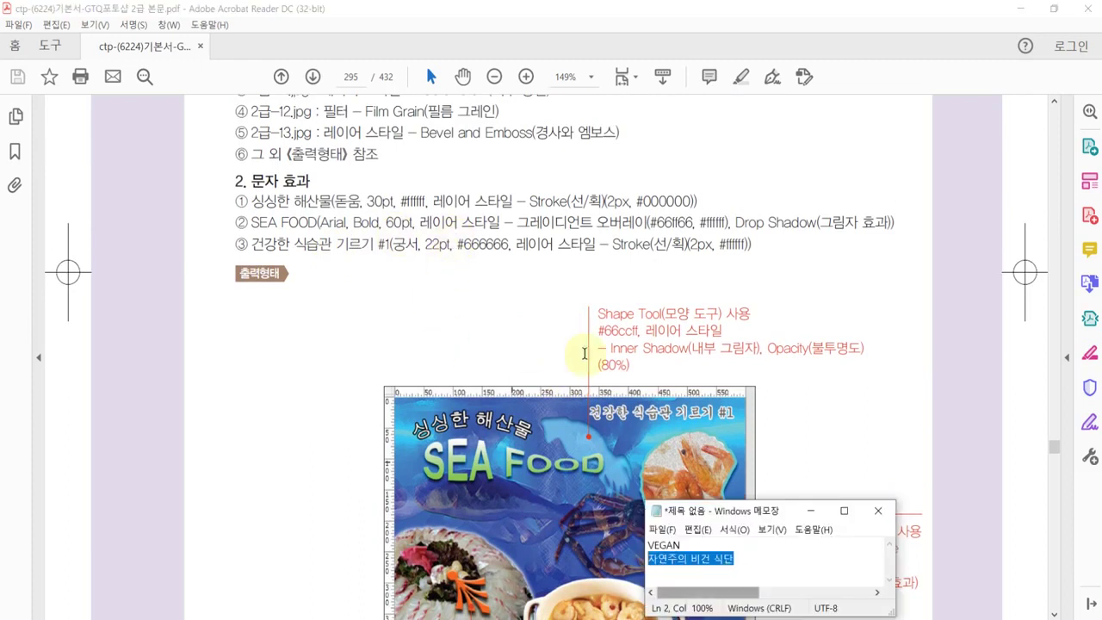
{"action": "key", "text": "alt+Tab"}
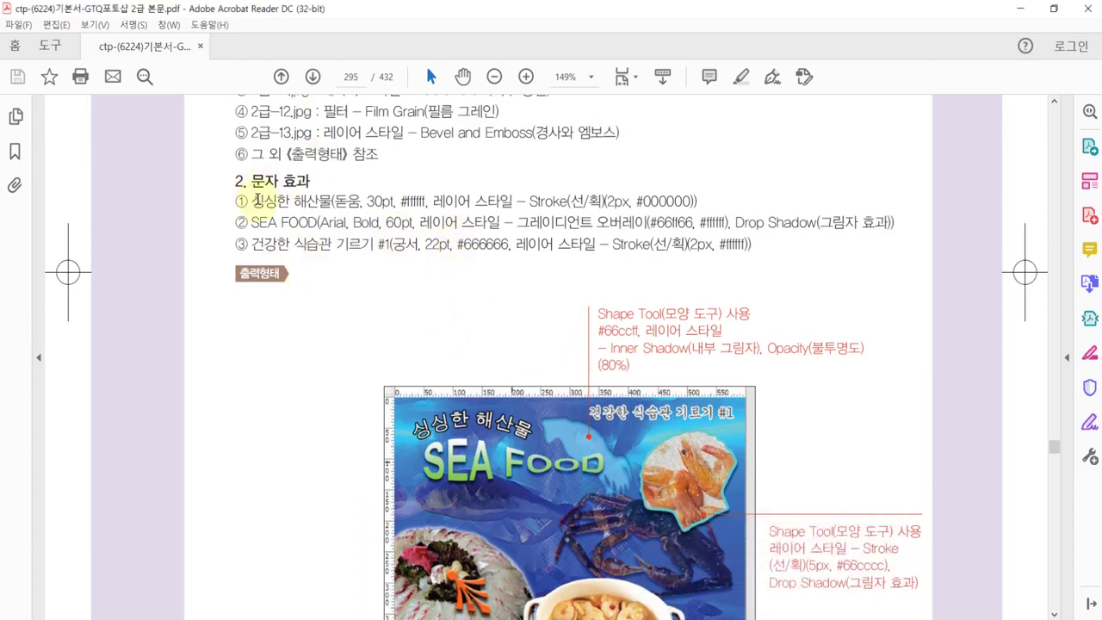
{"action": "left_click_drag", "start_coordinate": [250, 201], "coordinate": [320, 201]}
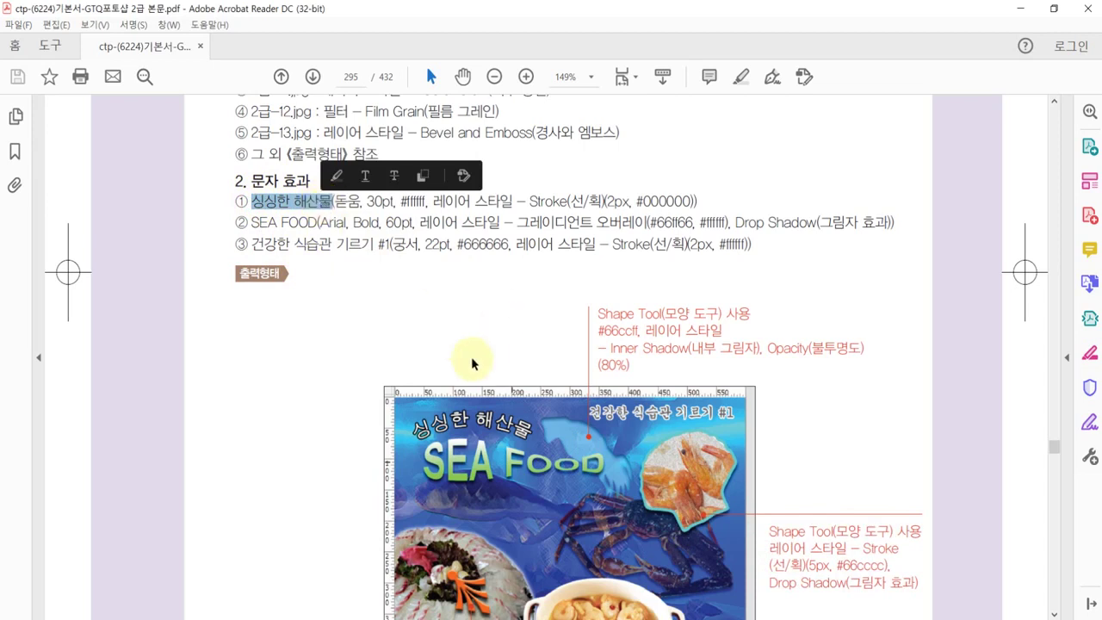
{"action": "left_click", "coordinate": [334, 203]}
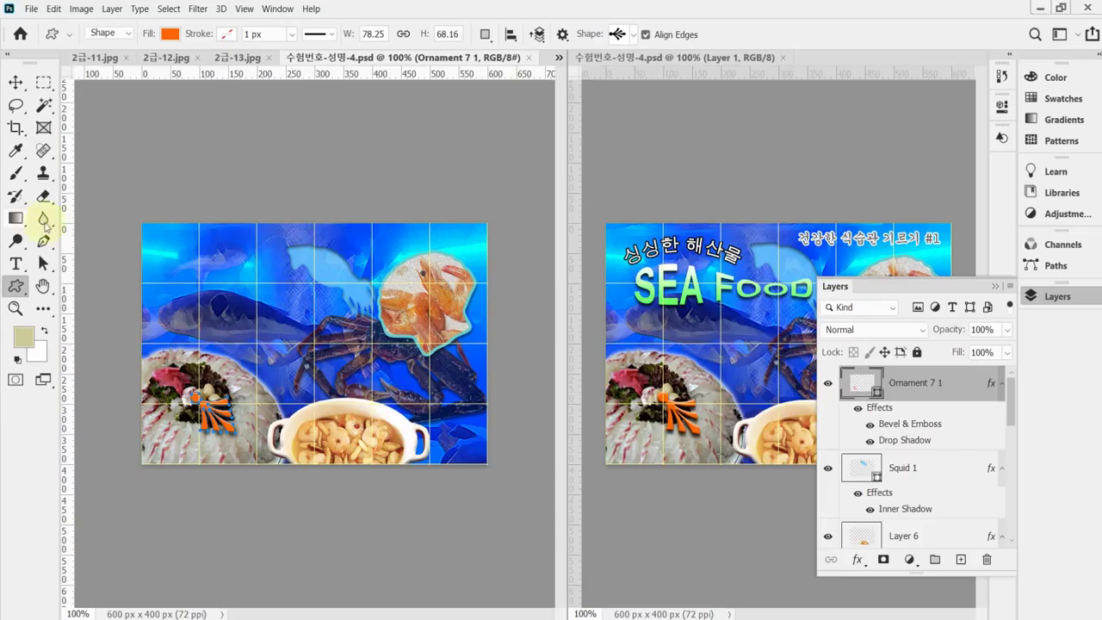
Start a horizontal text layer in the upper-left area of the poster with the font 돋움 at 30 pt
{"action": "left_click", "coordinate": [15, 264]}
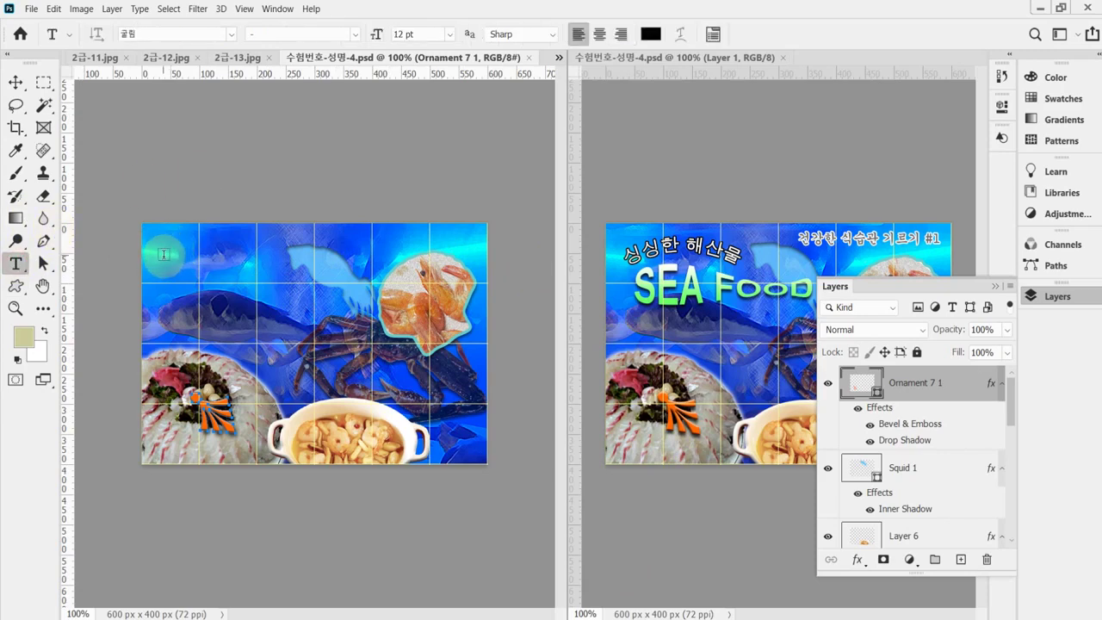
{"action": "left_click", "coordinate": [162, 254]}
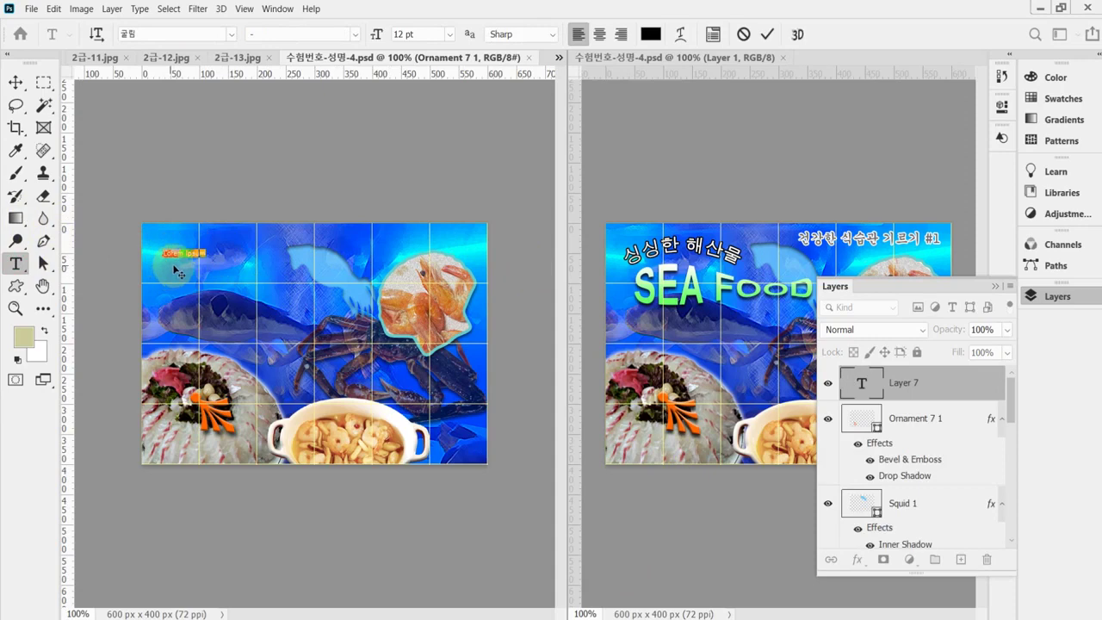
{"action": "left_click", "coordinate": [231, 35]}
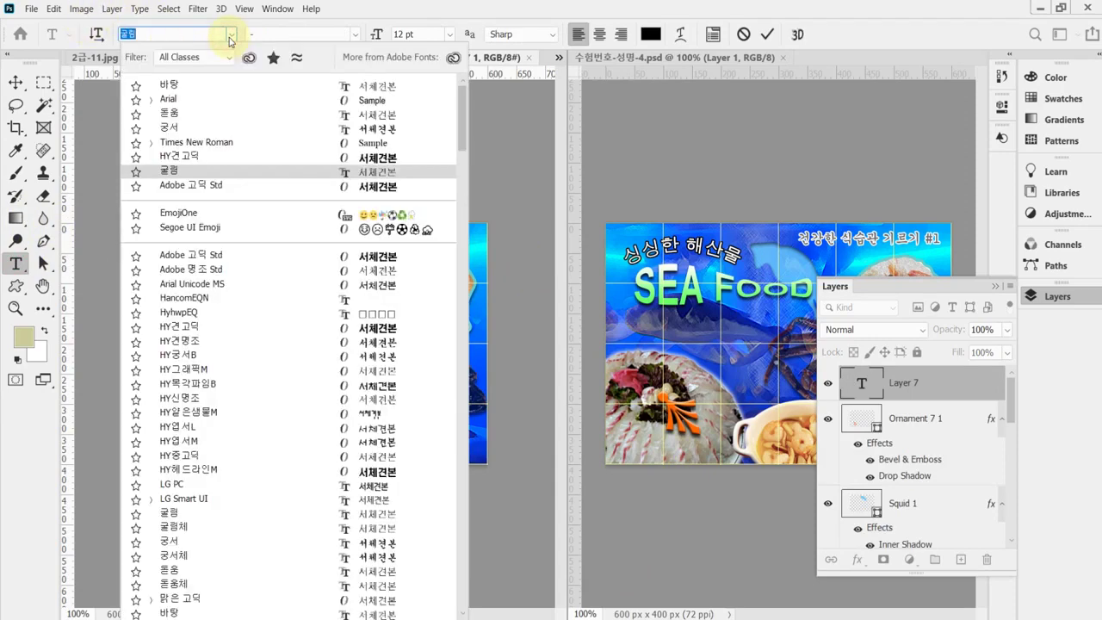
{"action": "left_click", "coordinate": [224, 114]}
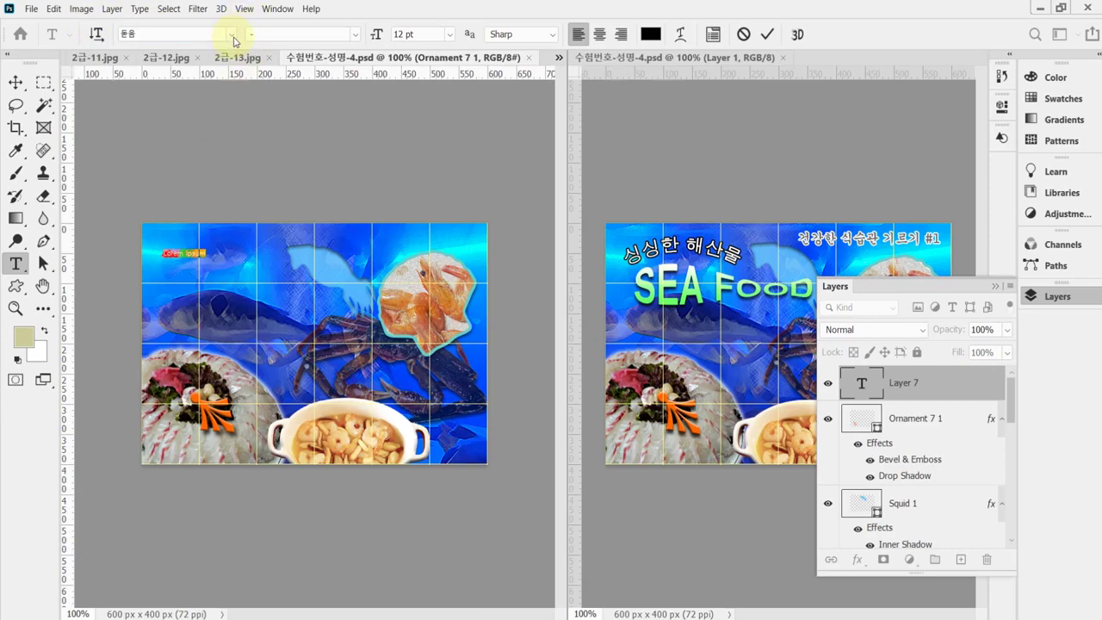
{"action": "left_click", "coordinate": [438, 33]}
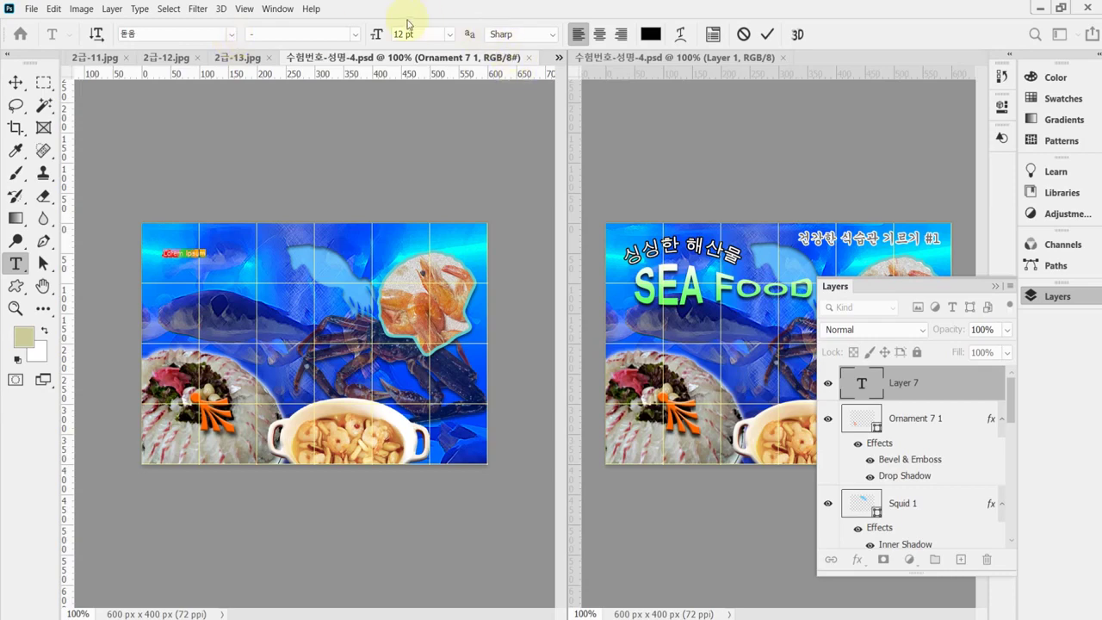
{"action": "left_click", "coordinate": [450, 34]}
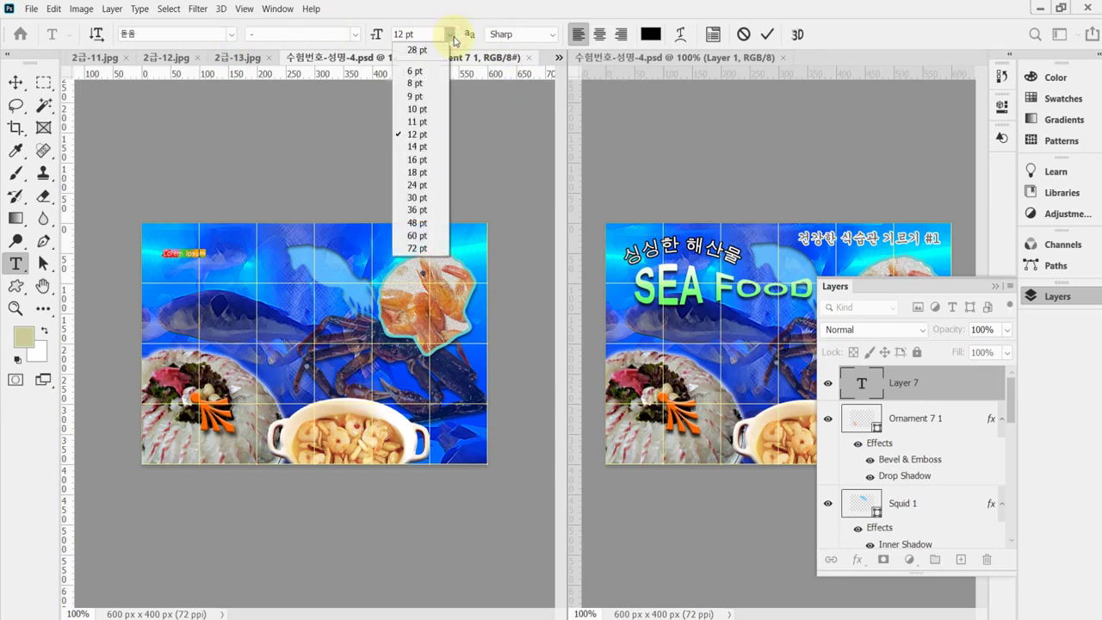
{"action": "left_click", "coordinate": [451, 34]}
{"action": "left_click", "coordinate": [376, 39]}
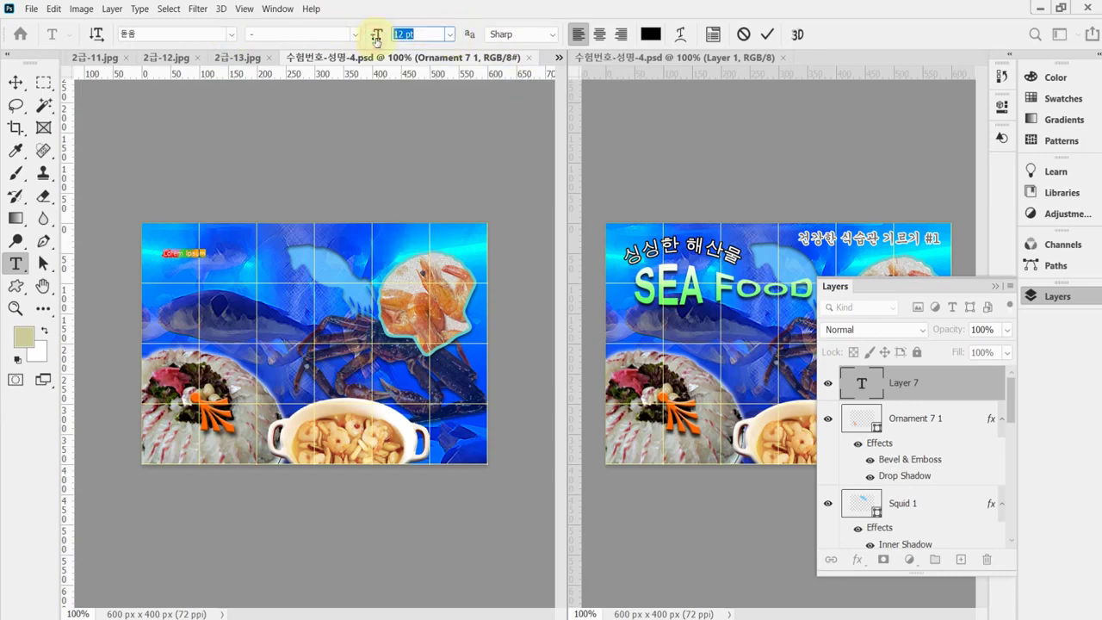
{"action": "type", "text": "30"}
{"action": "key", "text": "Return"}
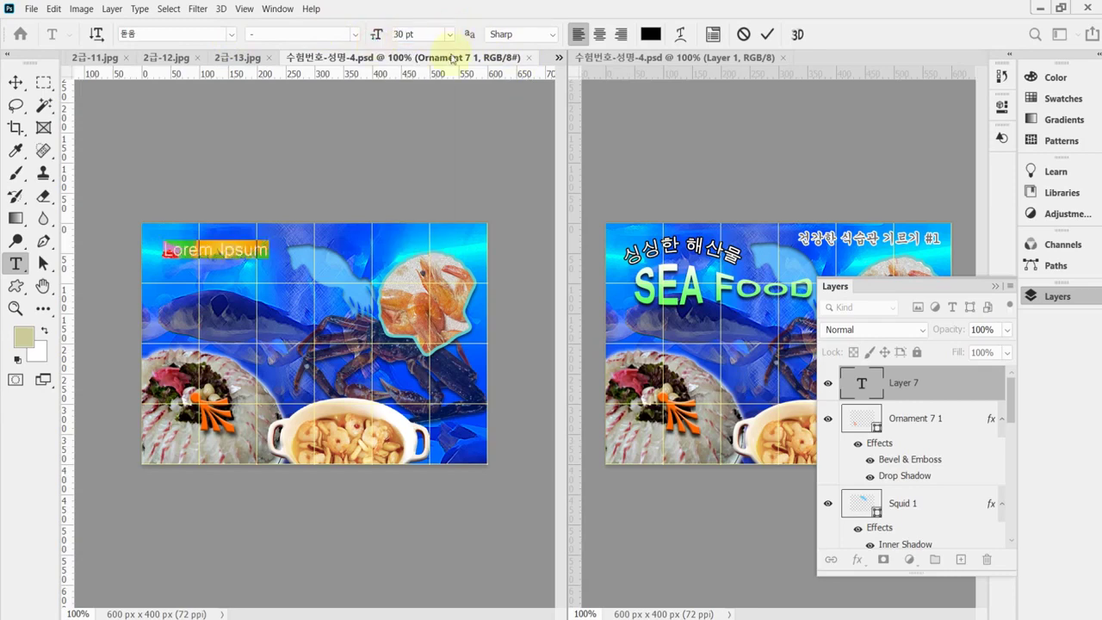
Enter the title 싱싱한 해산물 in white (#ffffff) with Strong anti-aliasing
{"action": "left_click", "coordinate": [551, 35]}
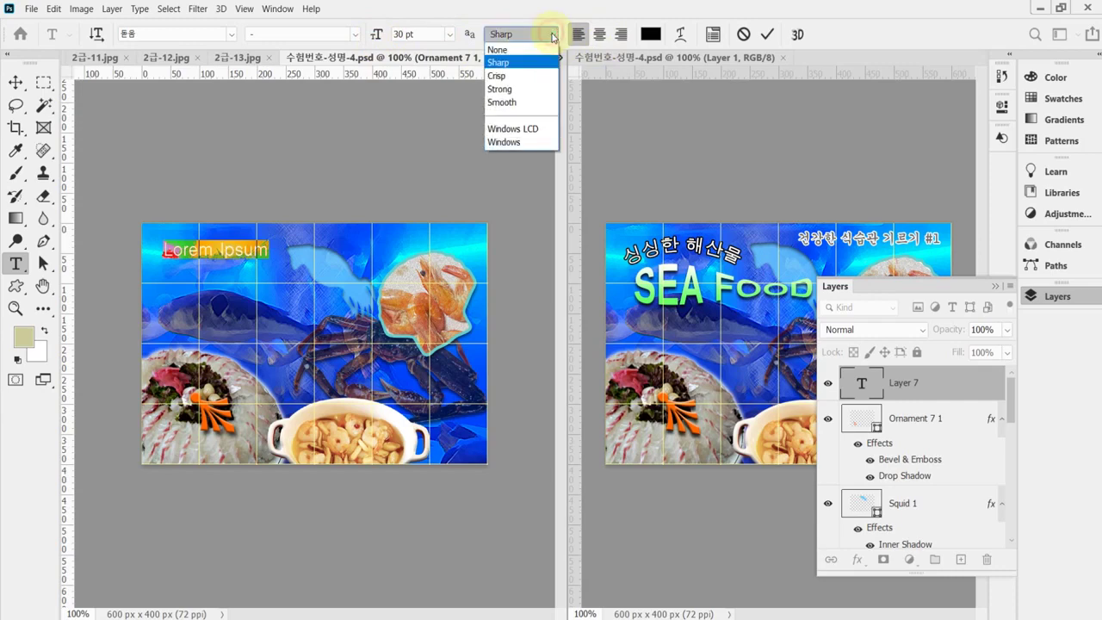
{"action": "left_click", "coordinate": [537, 90]}
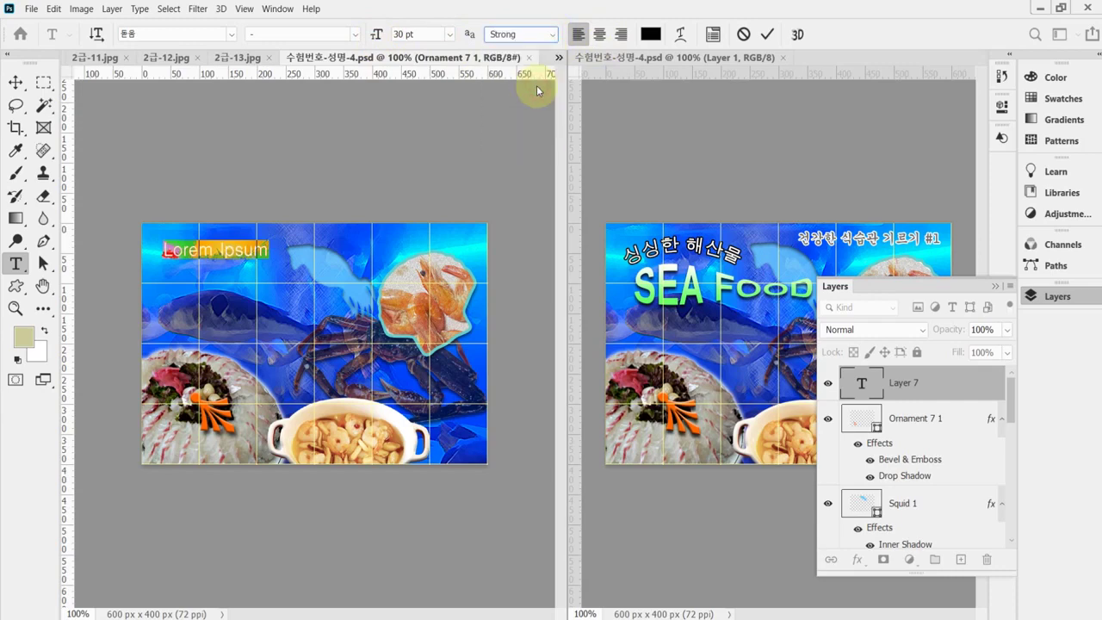
{"action": "left_click", "coordinate": [651, 34]}
{"action": "type", "text": "ffffff"}
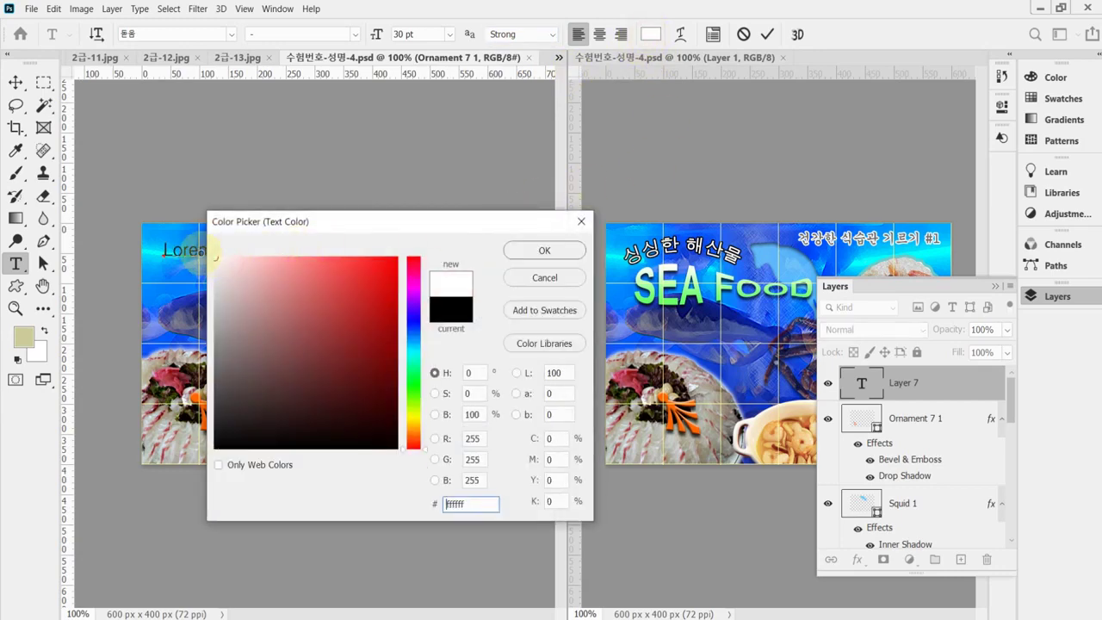
{"action": "left_click", "coordinate": [524, 253]}
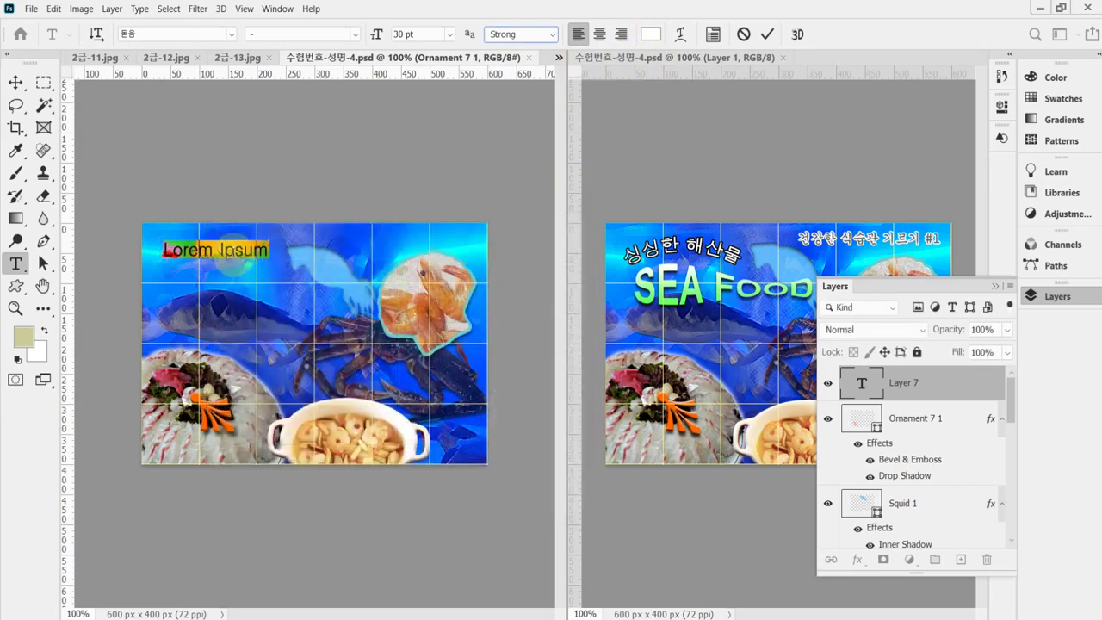
{"action": "type", "text": "싱싱한 해산물"}
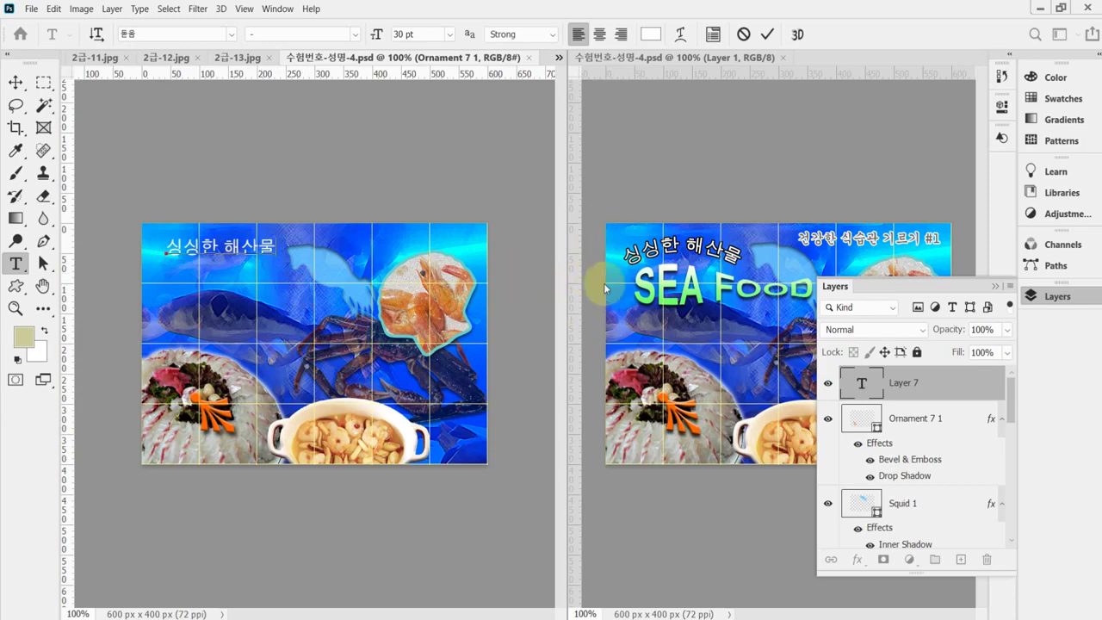
Warp the title text with a horizontal Arc style and a bend of +30%
{"action": "left_click", "coordinate": [681, 34]}
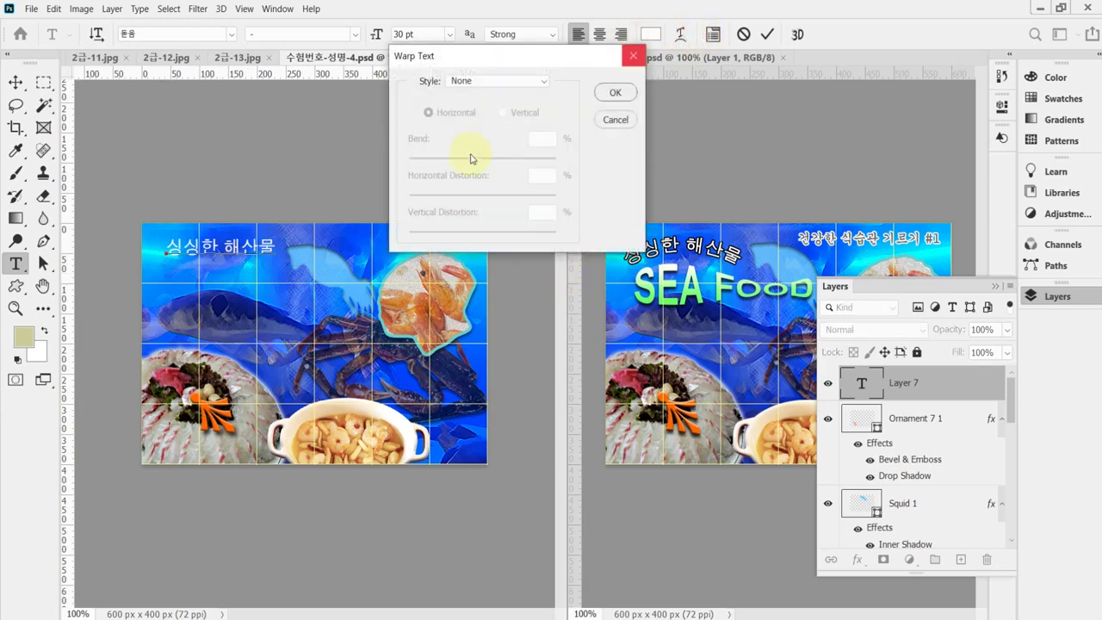
{"action": "left_click", "coordinate": [462, 81]}
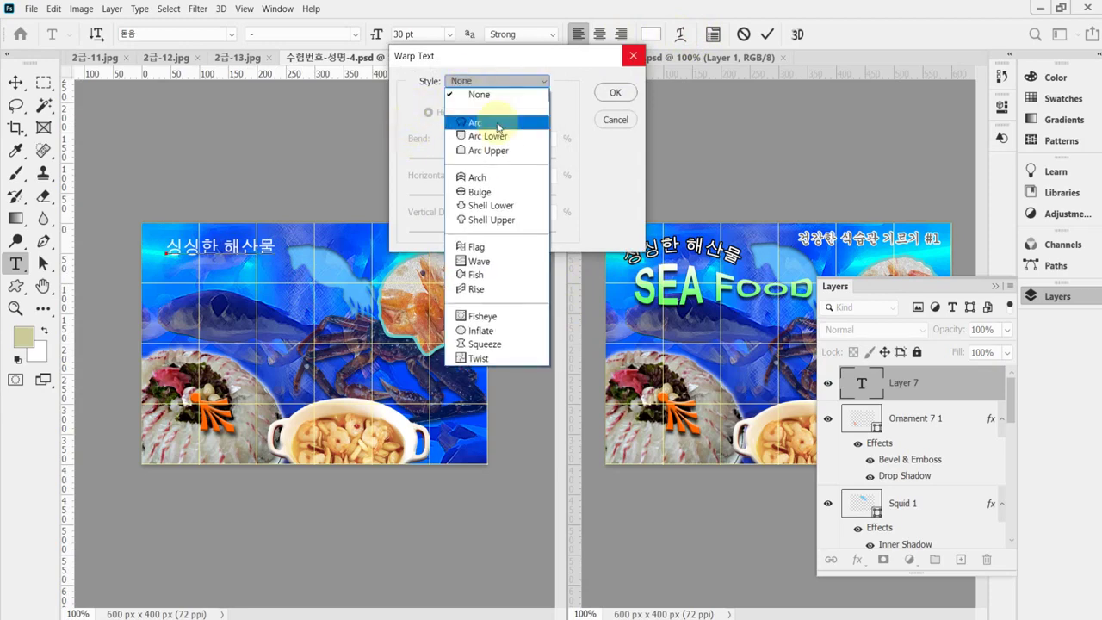
{"action": "left_click", "coordinate": [475, 124]}
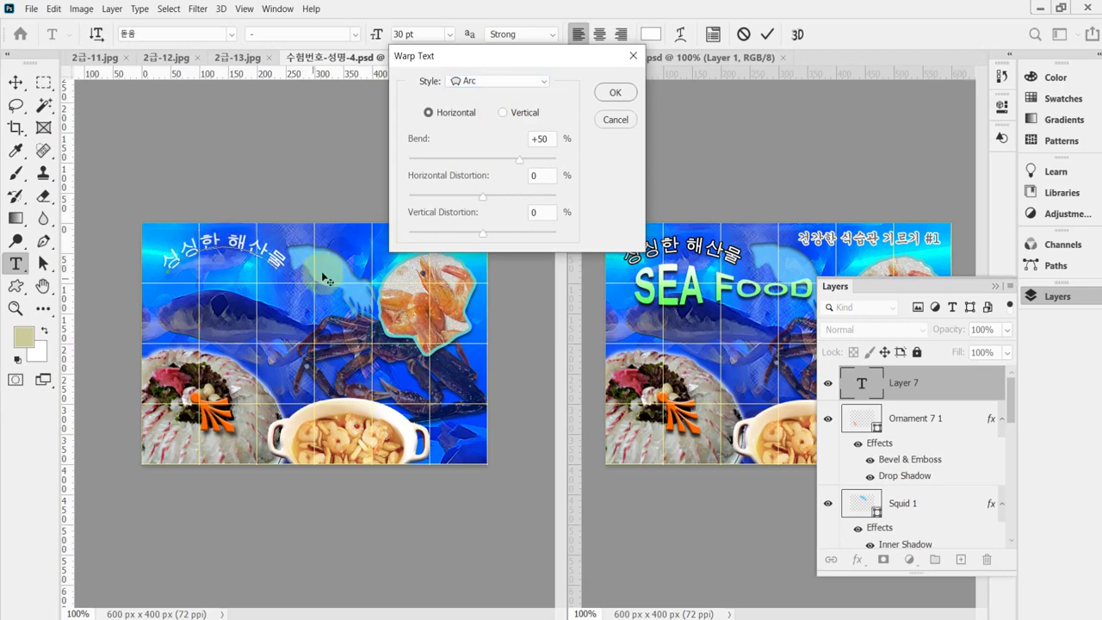
{"action": "double_click", "coordinate": [538, 139]}
{"action": "type", "text": "30"}
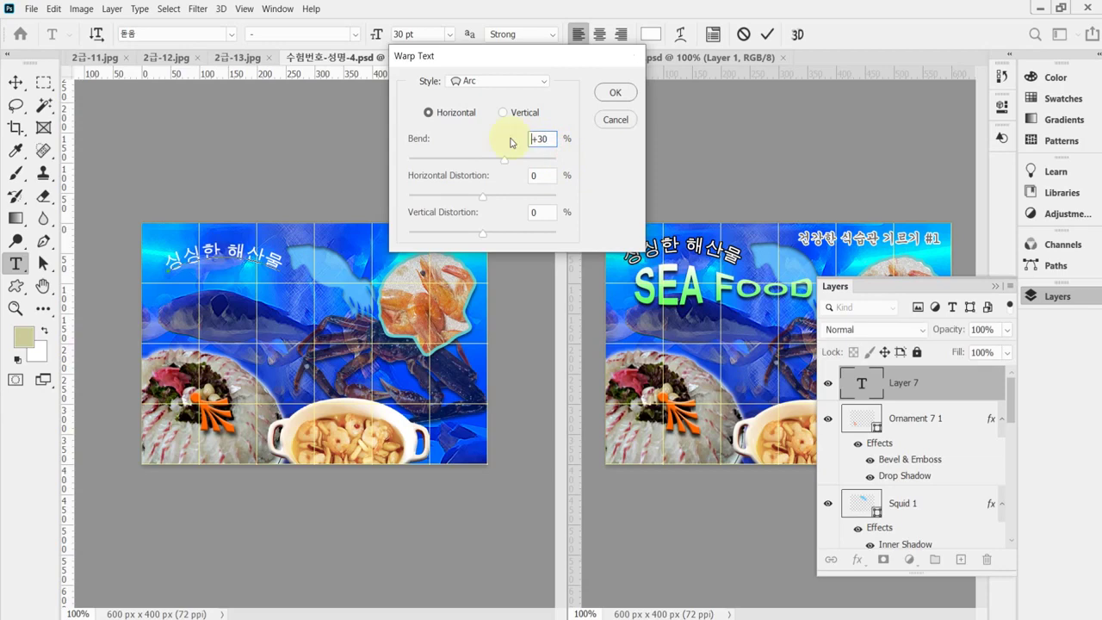
{"action": "key", "text": "Return"}
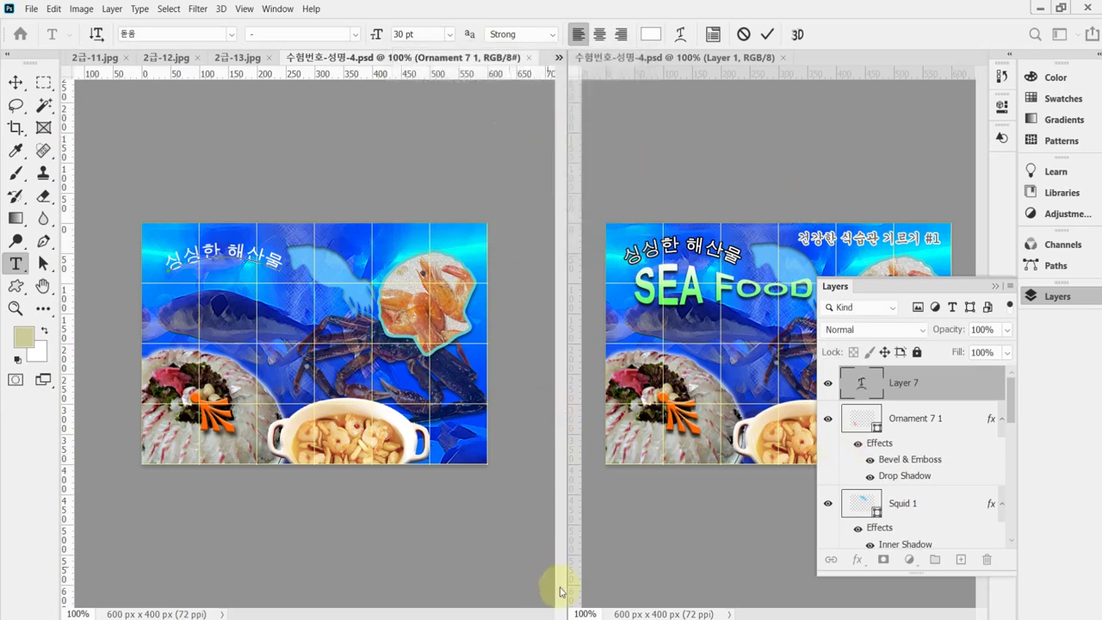
Check the title's stroke specification in the exam PDF in Acrobat Reader, then return to Photoshop and add a 2 px Stroke to the text layer
{"action": "key", "text": "alt+Tab"}
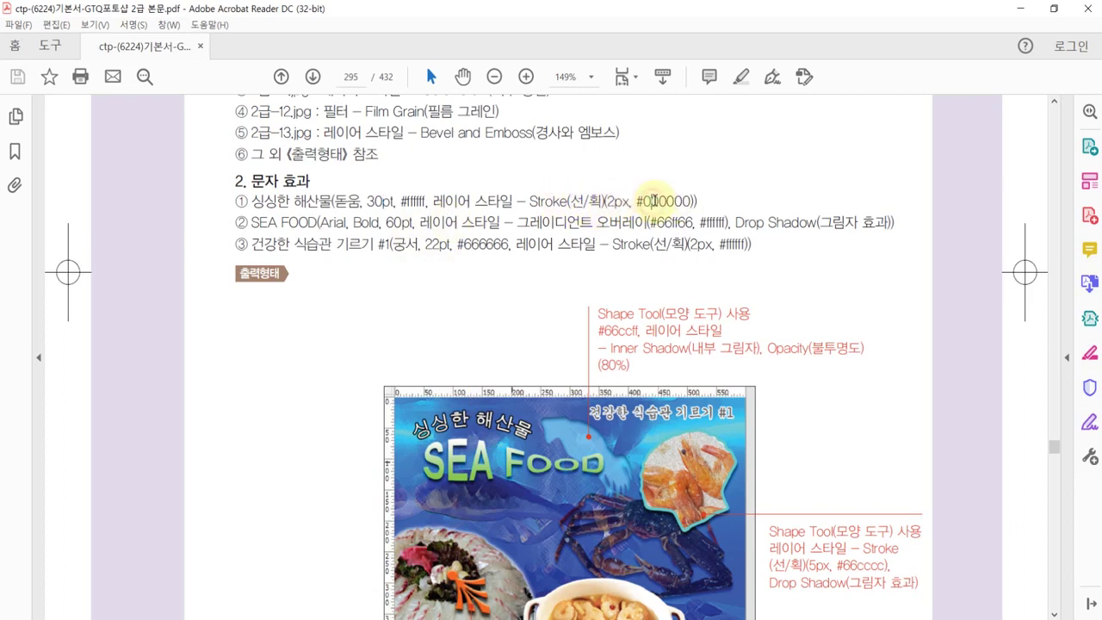
{"action": "key", "text": "alt+Tab"}
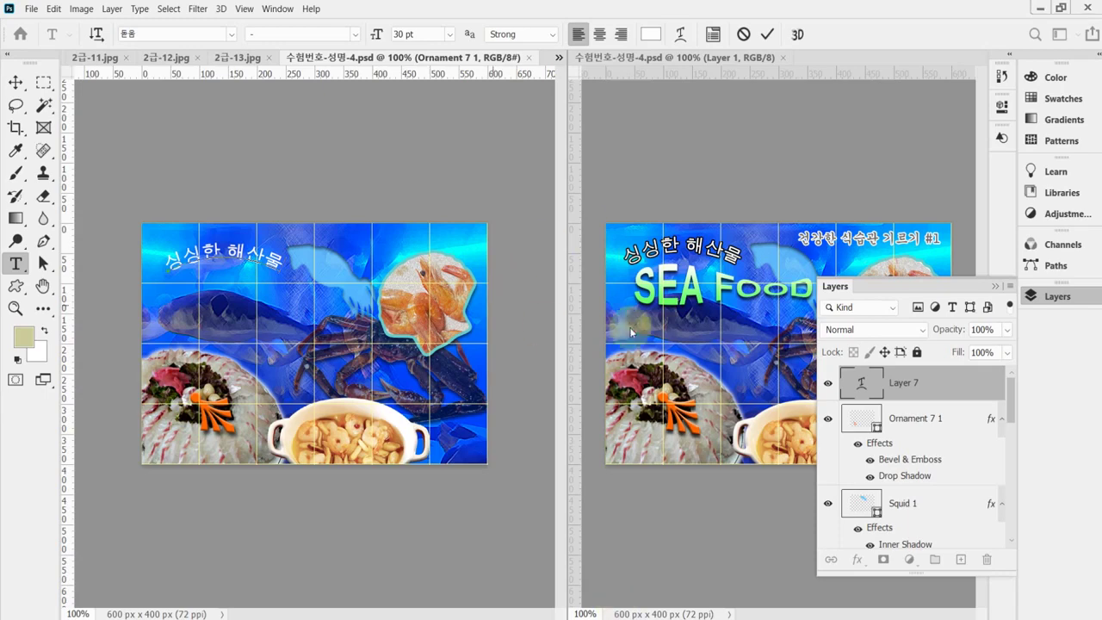
{"action": "left_click", "coordinate": [858, 561]}
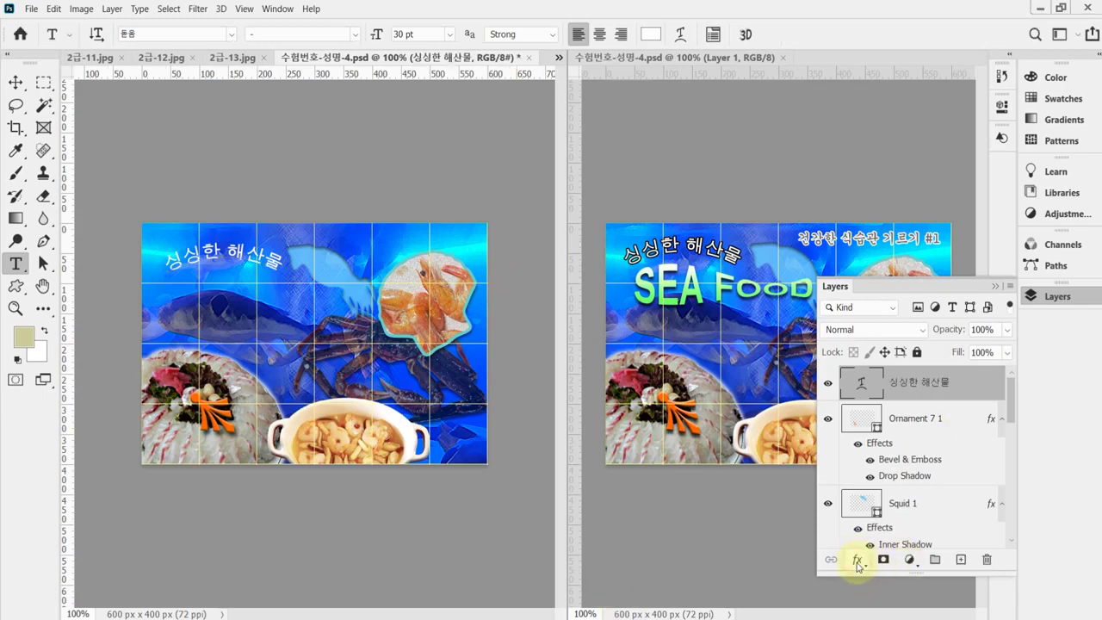
{"action": "left_click", "coordinate": [858, 561]}
{"action": "key", "text": "Escape"}
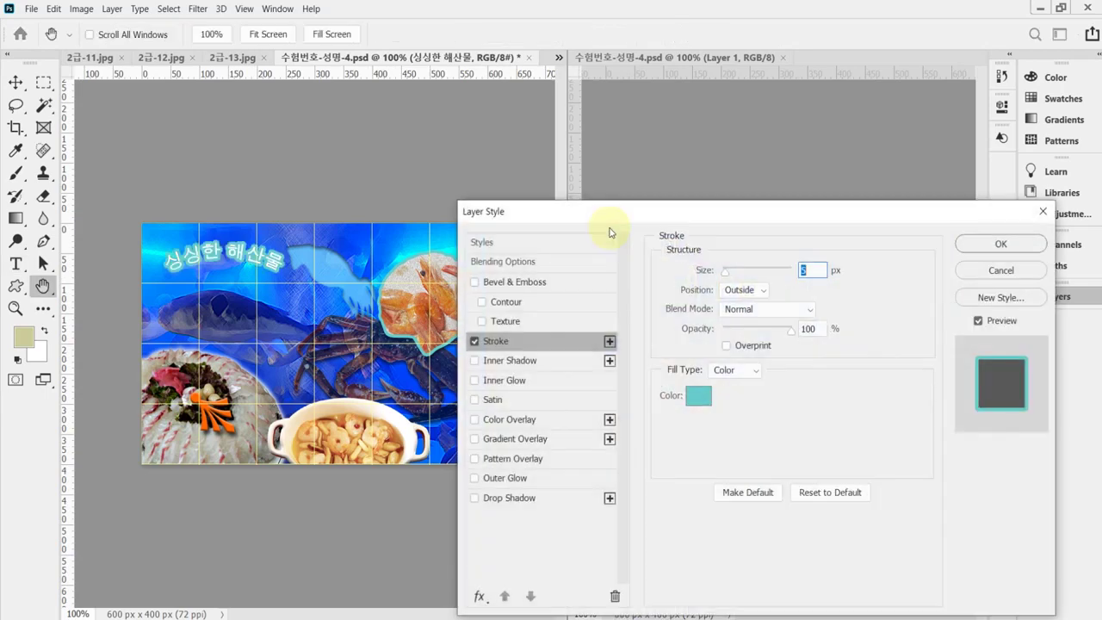
{"action": "type", "text": "2"}
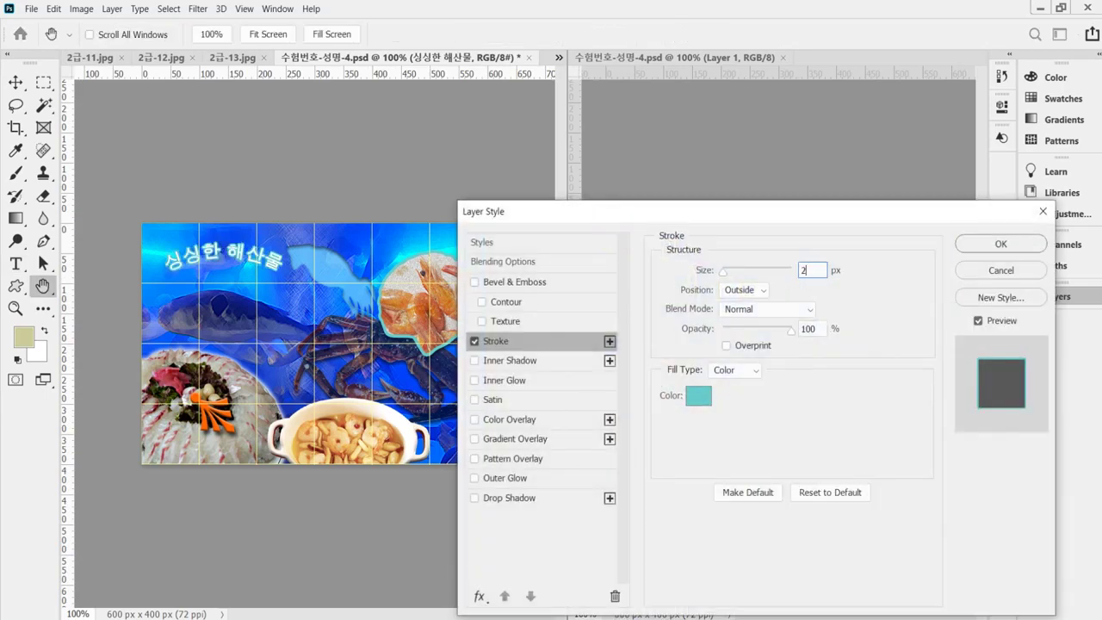
{"action": "key", "text": "Tab"}
{"action": "key", "text": "Tab"}
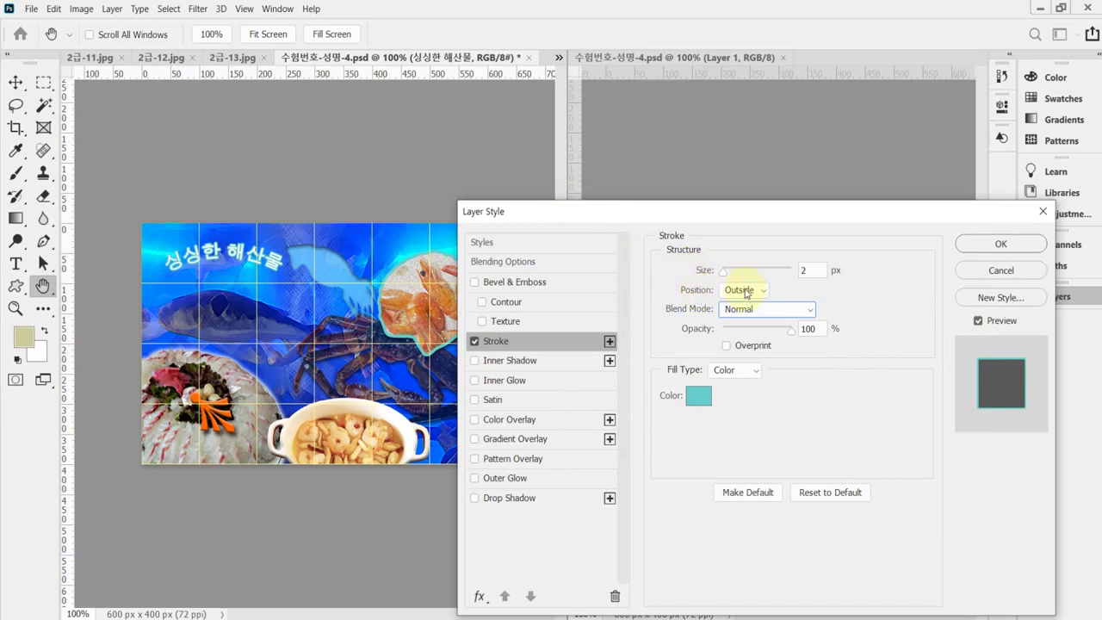
Set the title's stroke color to black (#000000) and apply the layer style
{"action": "left_click", "coordinate": [701, 397]}
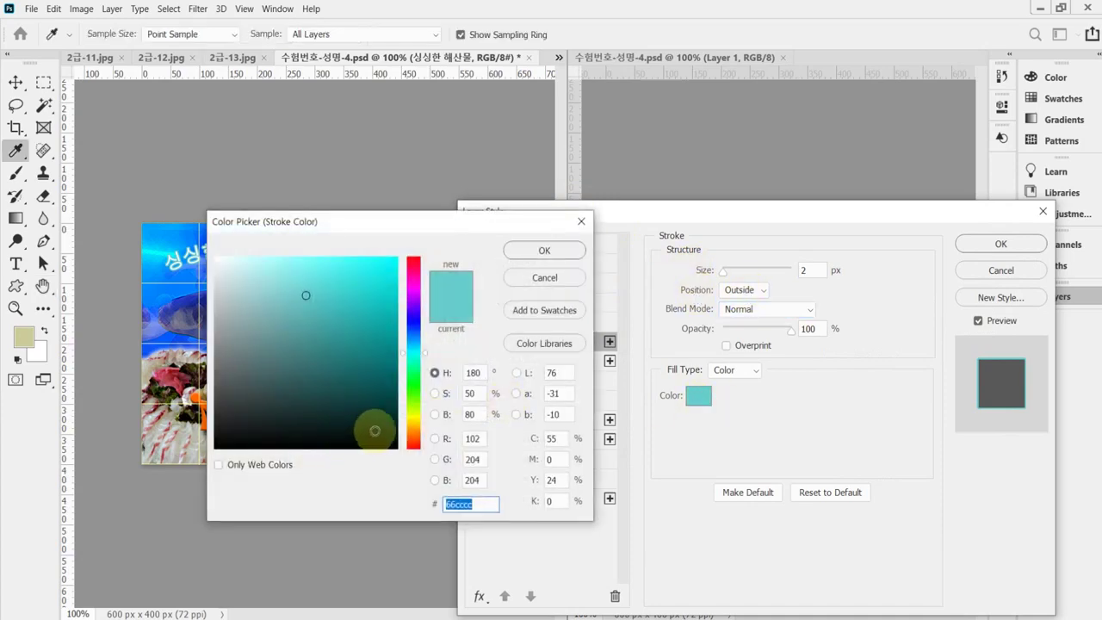
{"action": "left_click_drag", "start_coordinate": [378, 431], "coordinate": [399, 457]}
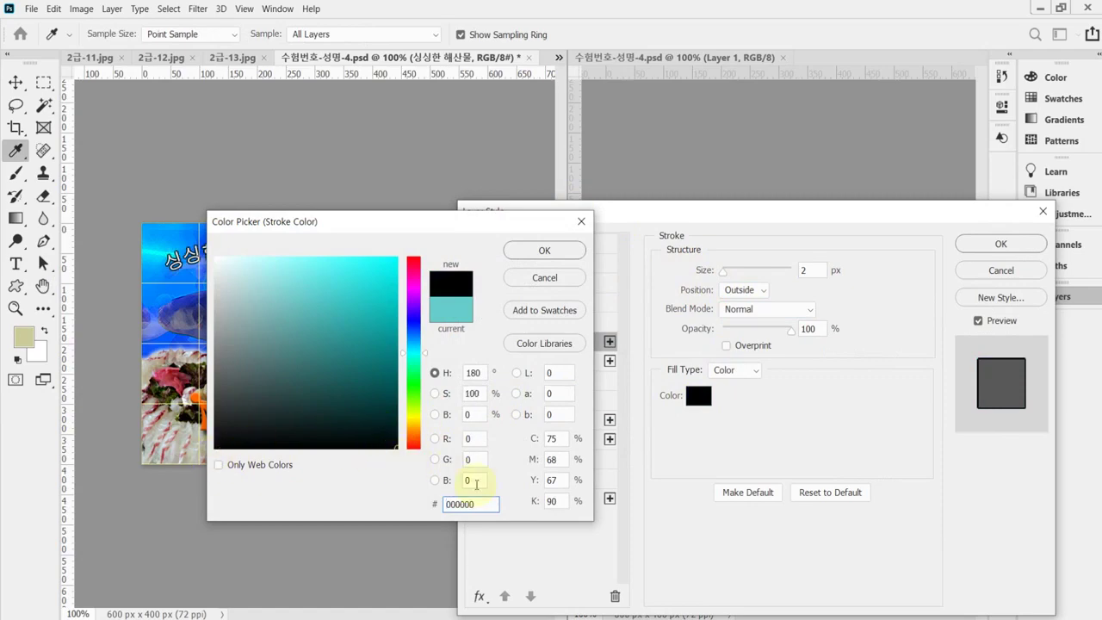
{"action": "double_click", "coordinate": [487, 505]}
{"action": "left_click", "coordinate": [543, 249]}
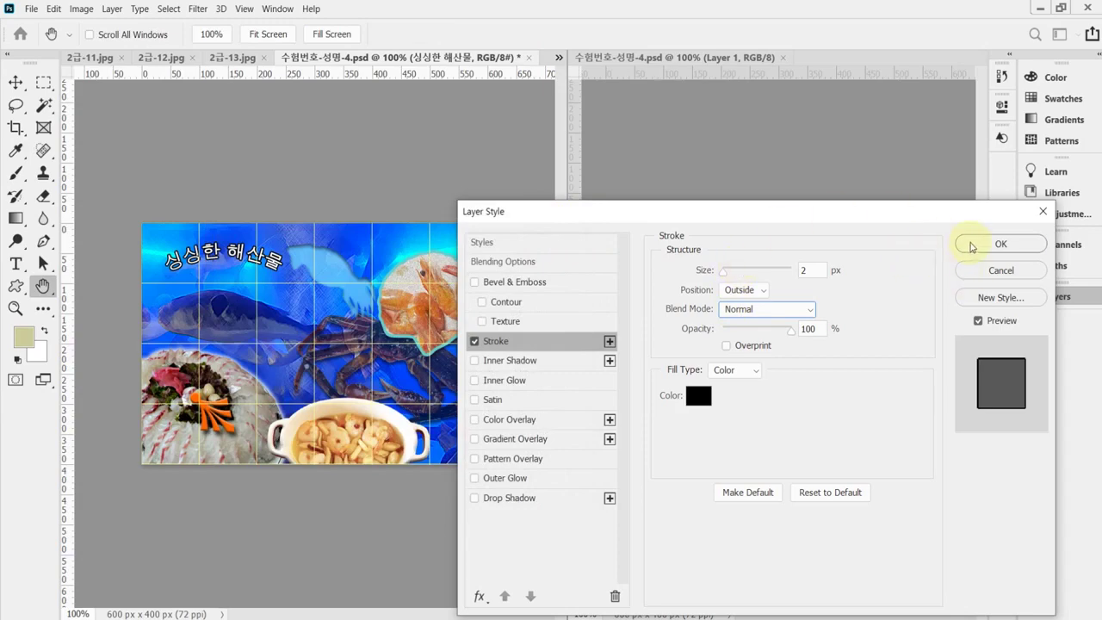
{"action": "left_click", "coordinate": [969, 244]}
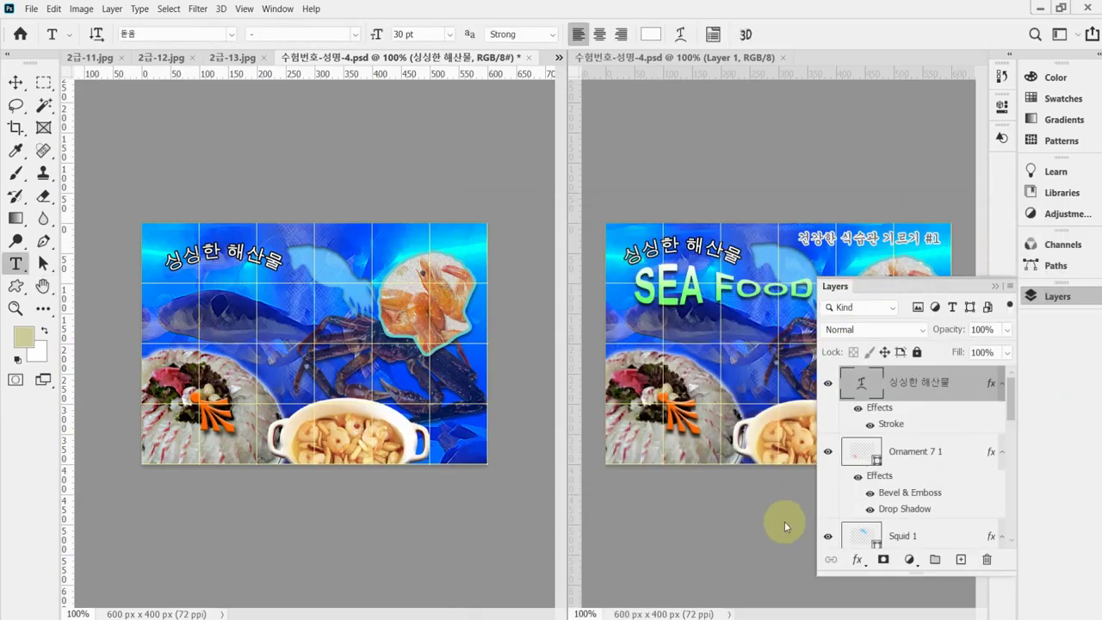
Copy the phrase SEA FOOD from the exam PDF in Acrobat Reader, check its font specification, and return to Photoshop
{"action": "key", "text": "alt+Tab"}
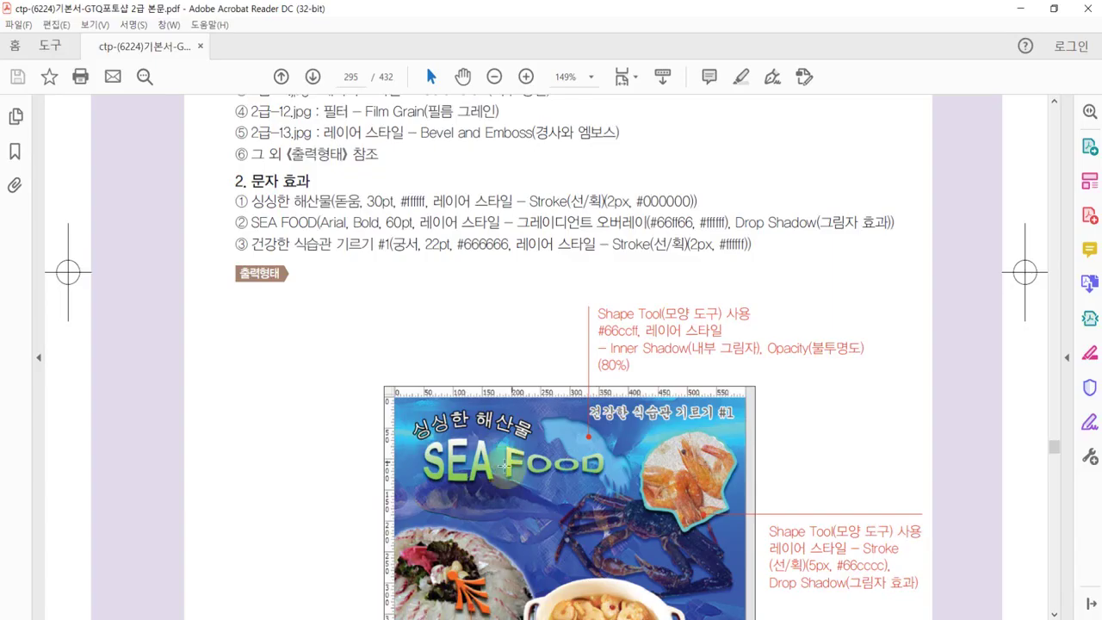
{"action": "left_click_drag", "start_coordinate": [253, 222], "coordinate": [319, 222]}
{"action": "key", "text": "ctrl+c"}
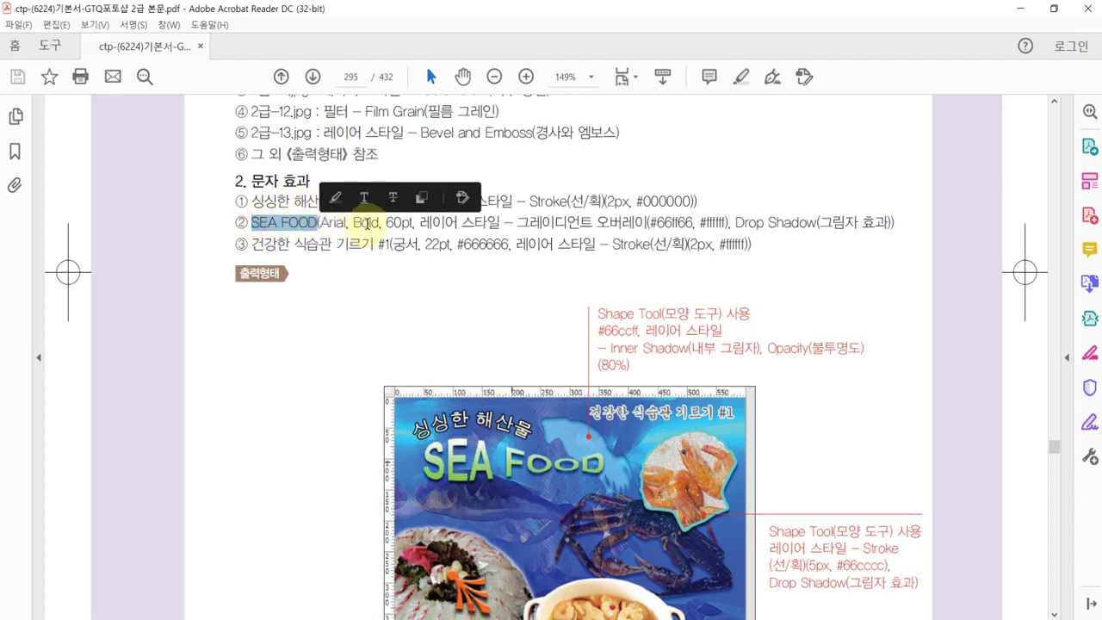
{"action": "left_click", "coordinate": [341, 224]}
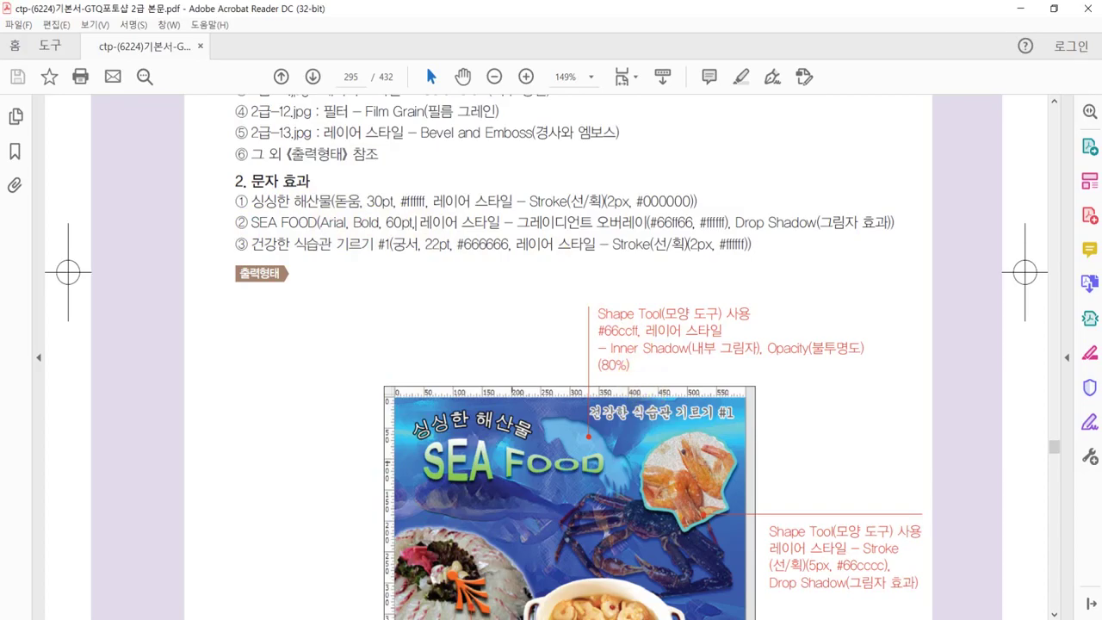
{"action": "key", "text": "alt+Tab"}
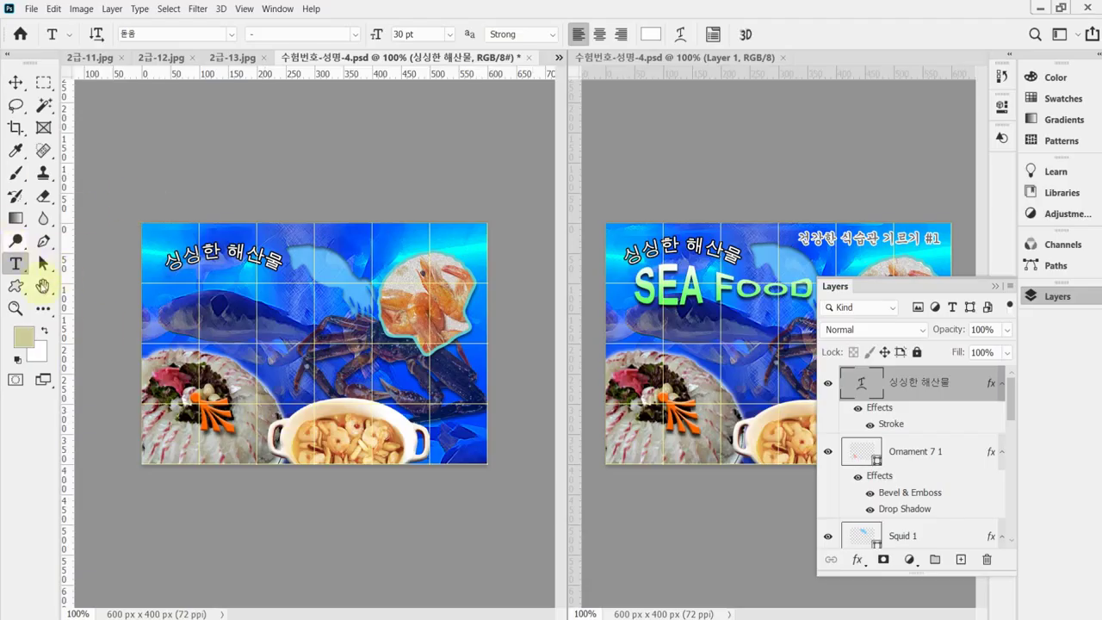
Start a new horizontal text layer below the 싱싱한 해산물 title and set its font to Arial Bold, 60 pt
{"action": "left_click", "coordinate": [161, 299]}
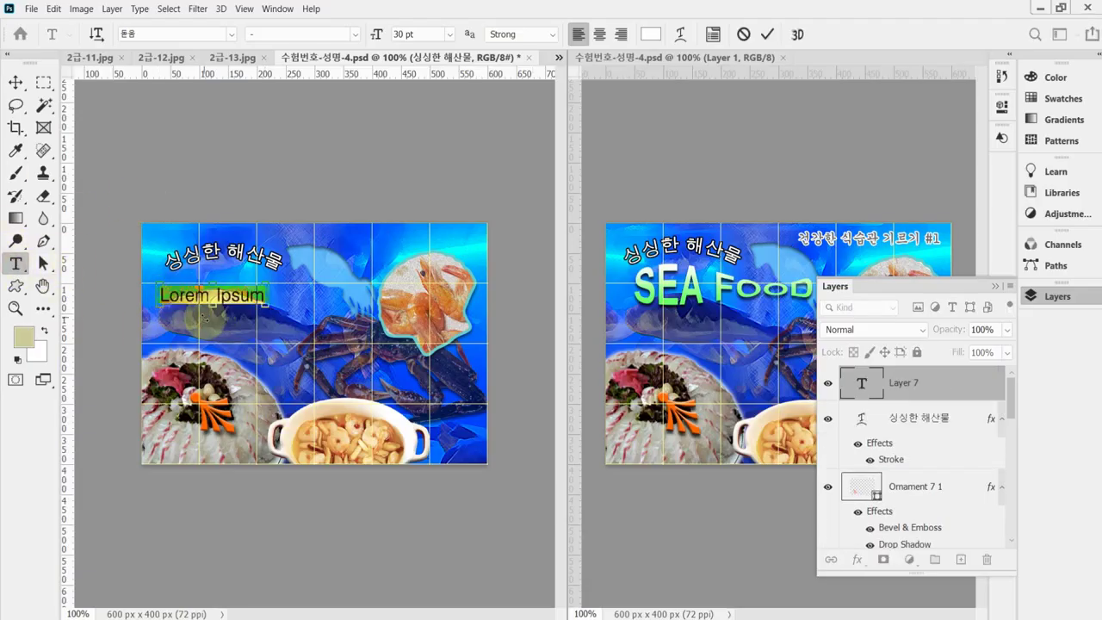
{"action": "left_click", "coordinate": [217, 34]}
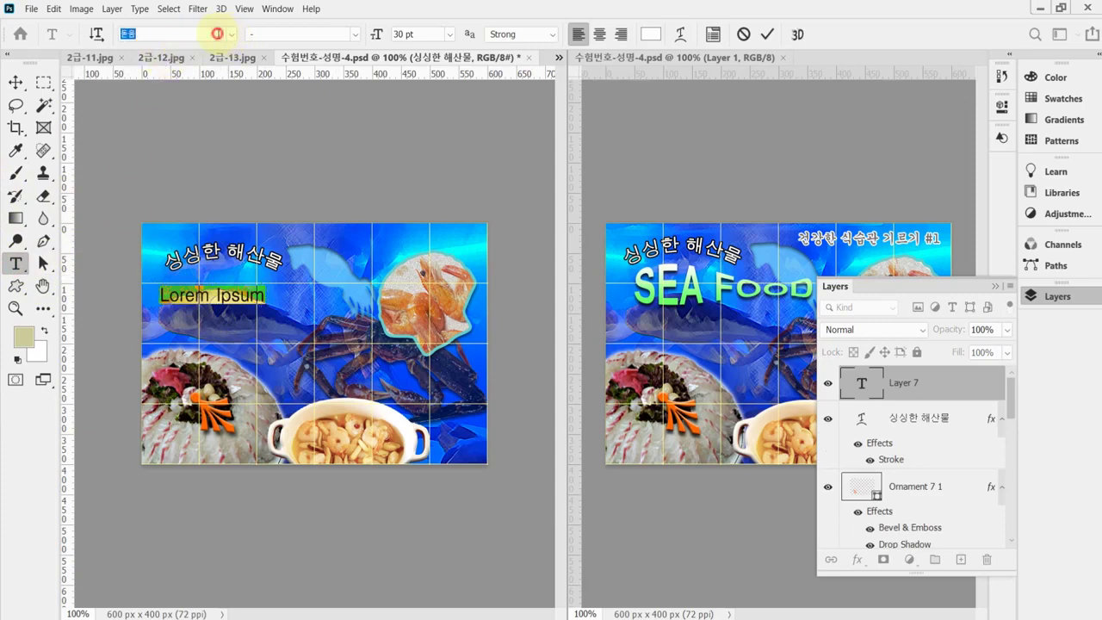
{"action": "type", "text": "ar"}
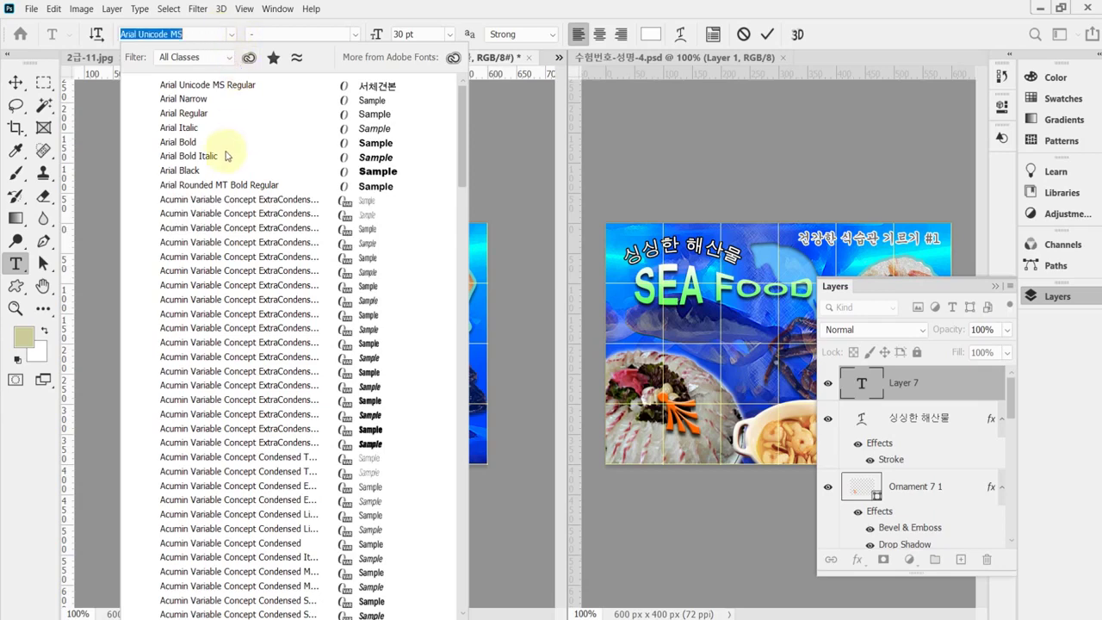
{"action": "left_click", "coordinate": [191, 142]}
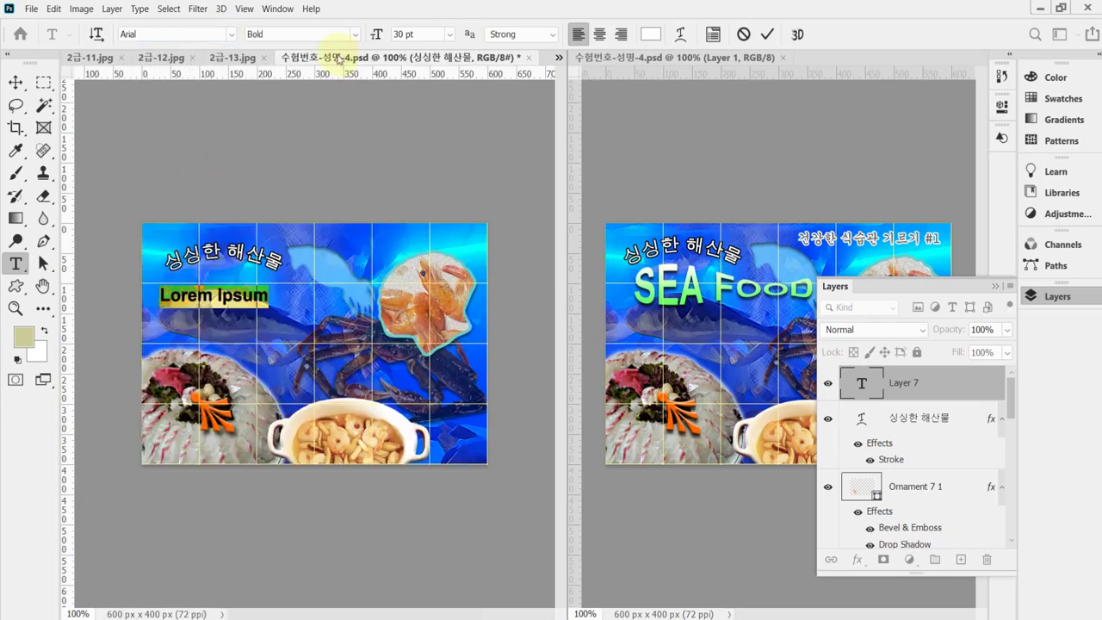
{"action": "left_click", "coordinate": [417, 36]}
{"action": "type", "text": "60"}
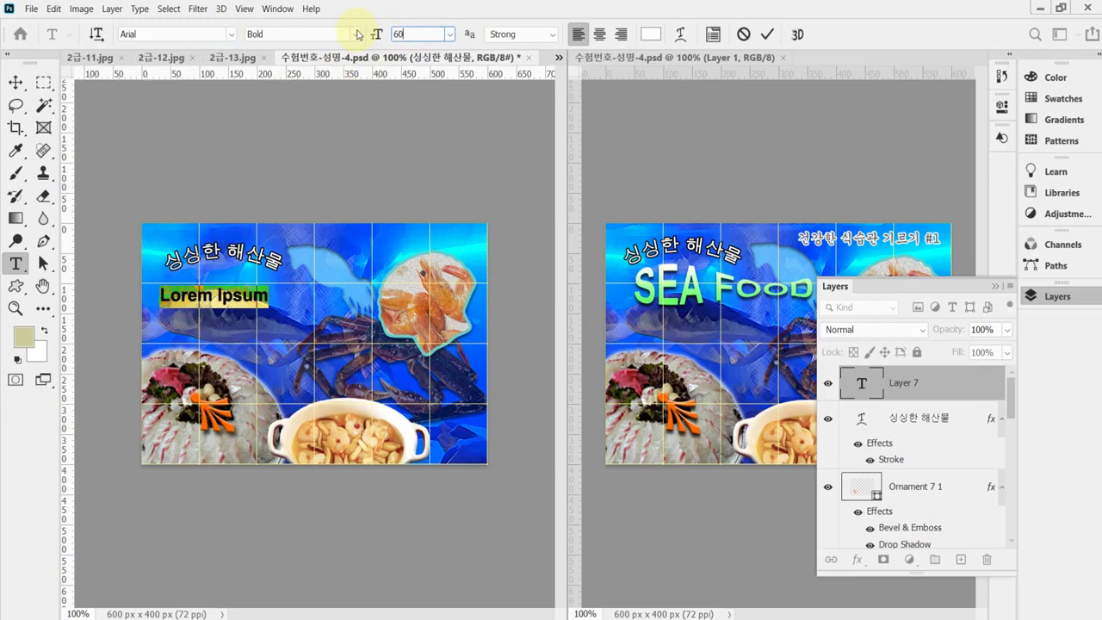
{"action": "key", "text": "Return"}
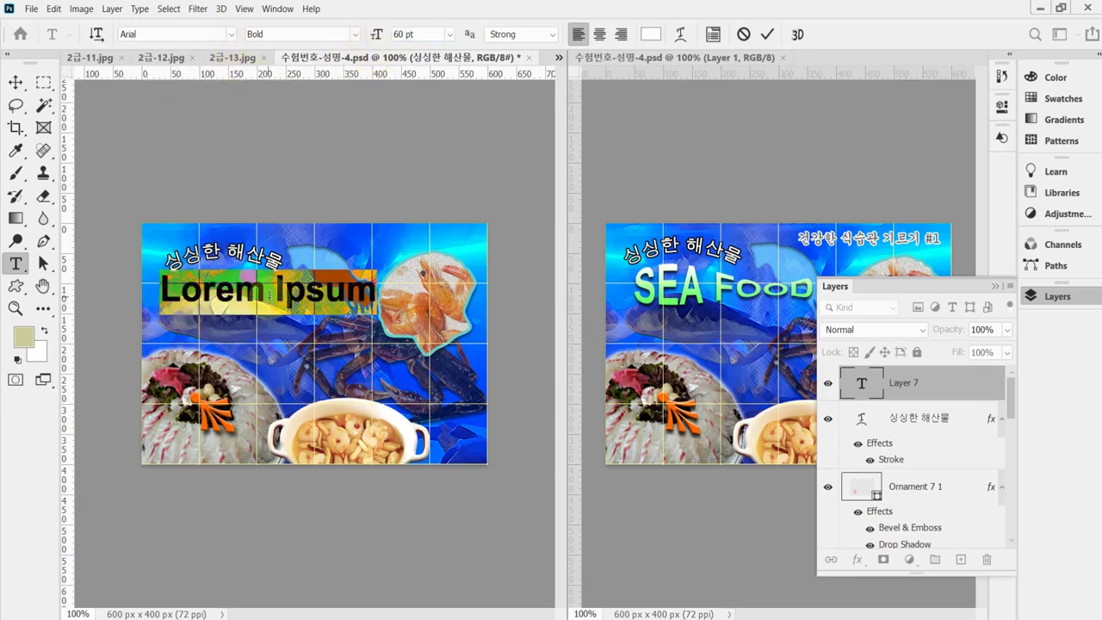
Replace the placeholder text with the copied phrase SEA FOOD and shift it slightly down and right under the title
{"action": "left_click", "coordinate": [275, 293]}
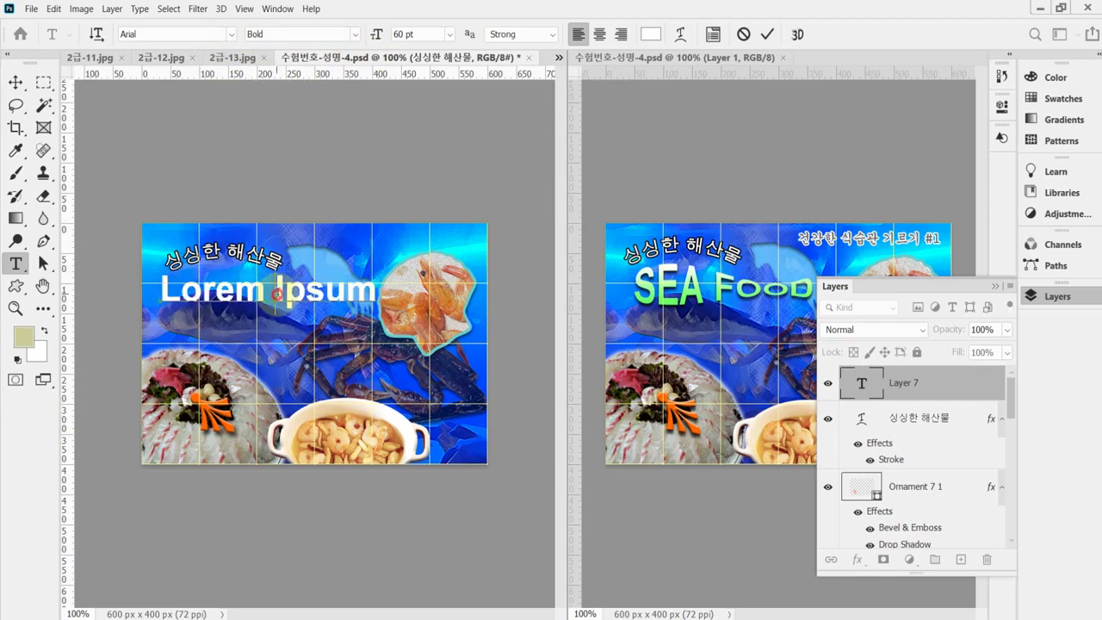
{"action": "key", "text": "ctrl+a"}
{"action": "key", "text": "ctrl+v"}
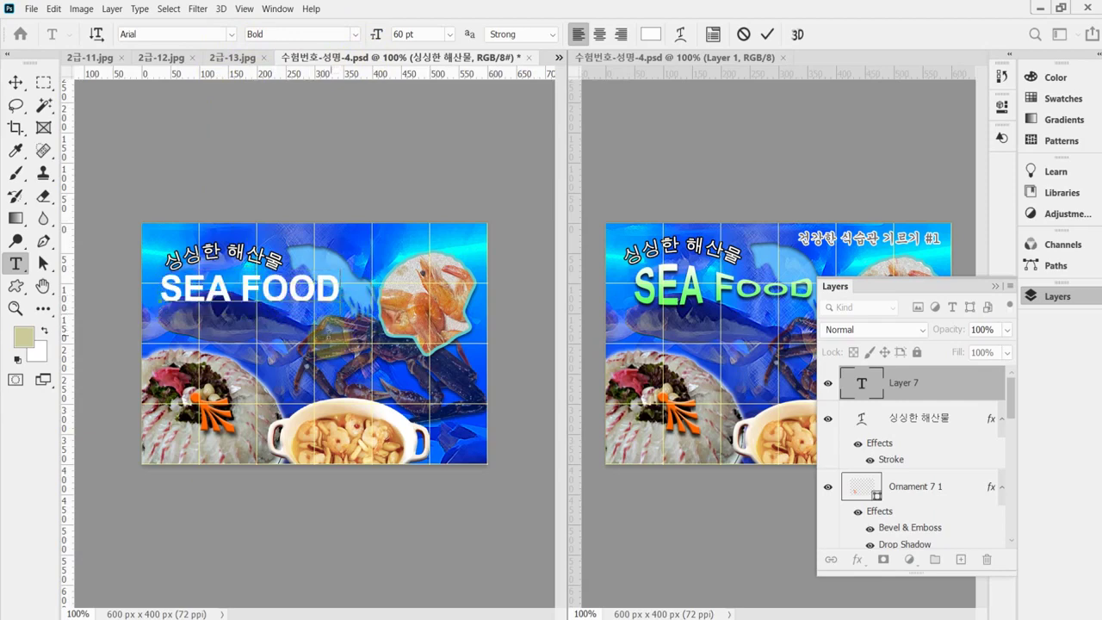
{"action": "key", "text": "shift+Left"}
{"action": "mouse_move", "coordinate": [374, 321]}
{"action": "left_mouse_down"}
{"action": "mouse_move", "coordinate": [372, 334]}
{"action": "mouse_move", "coordinate": [382, 325]}
{"action": "left_mouse_up"}
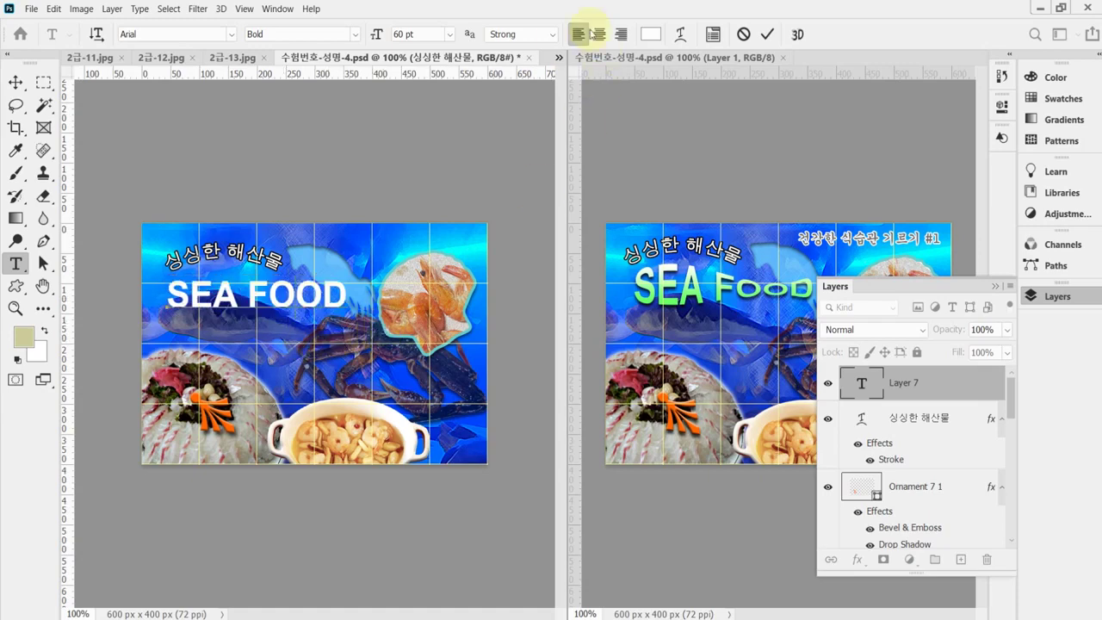
Warp the SEA FOOD text with a horizontal Fish style and a bend of +50%
{"action": "left_click", "coordinate": [681, 34]}
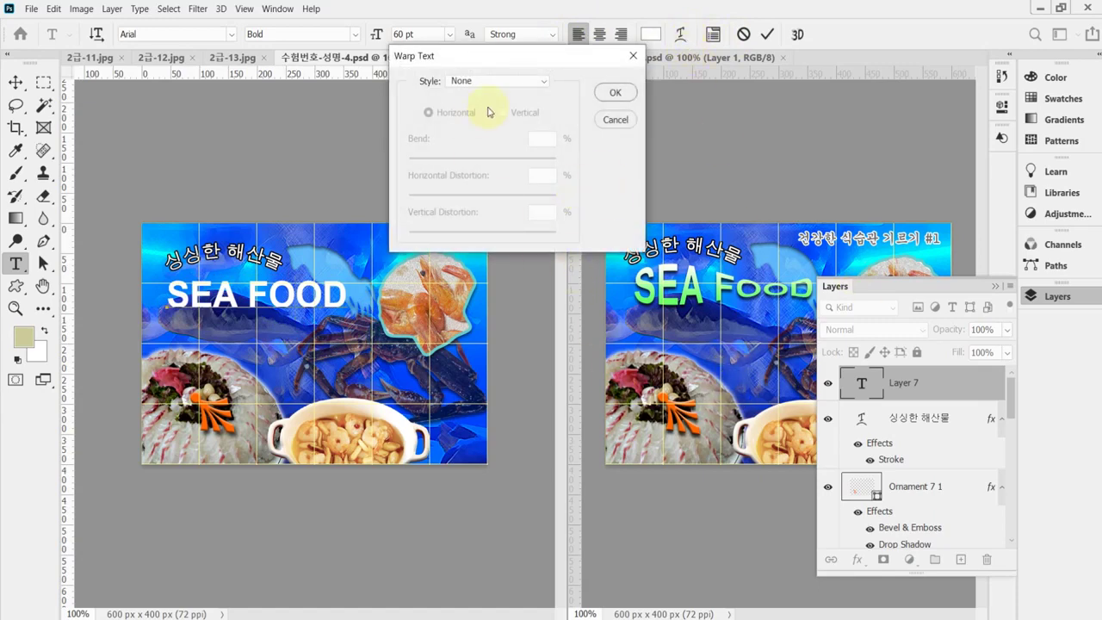
{"action": "left_click", "coordinate": [479, 82]}
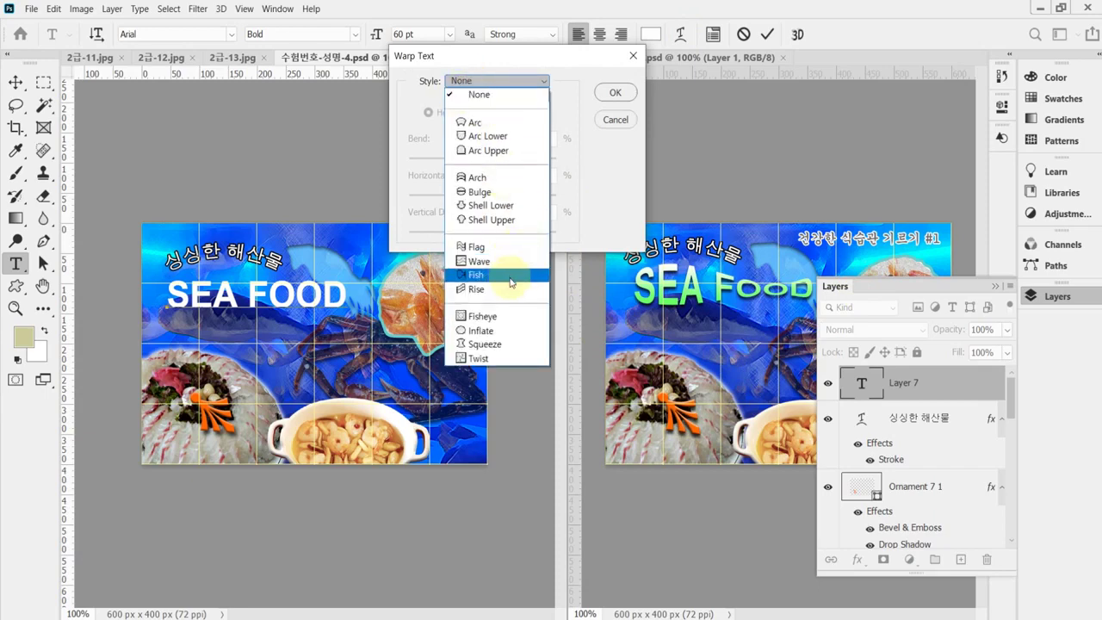
{"action": "left_click", "coordinate": [476, 274]}
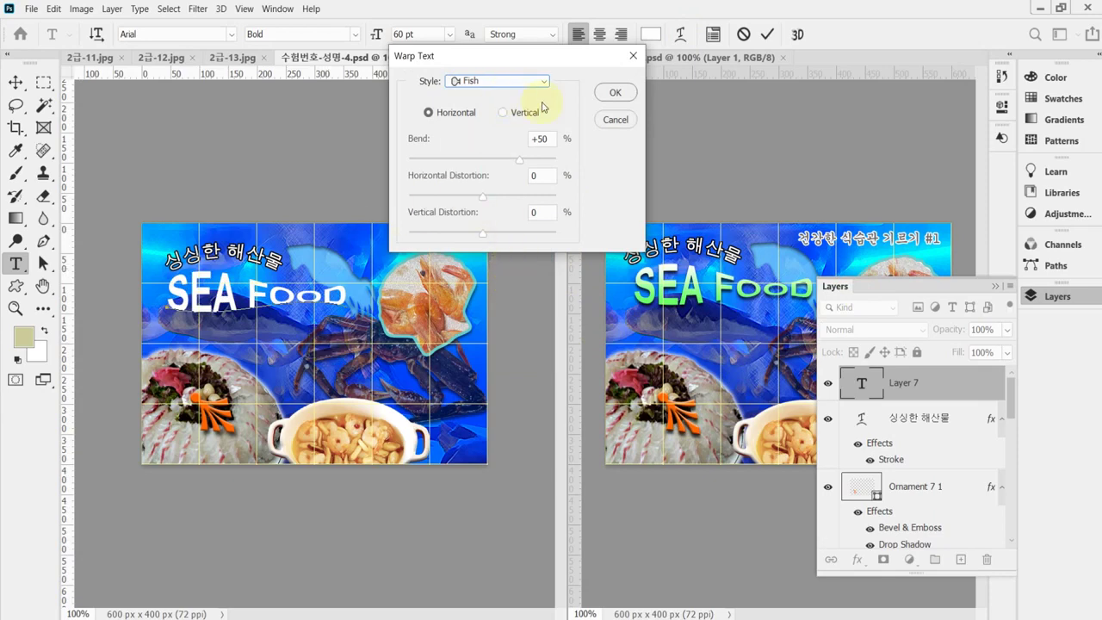
{"action": "left_click", "coordinate": [615, 92]}
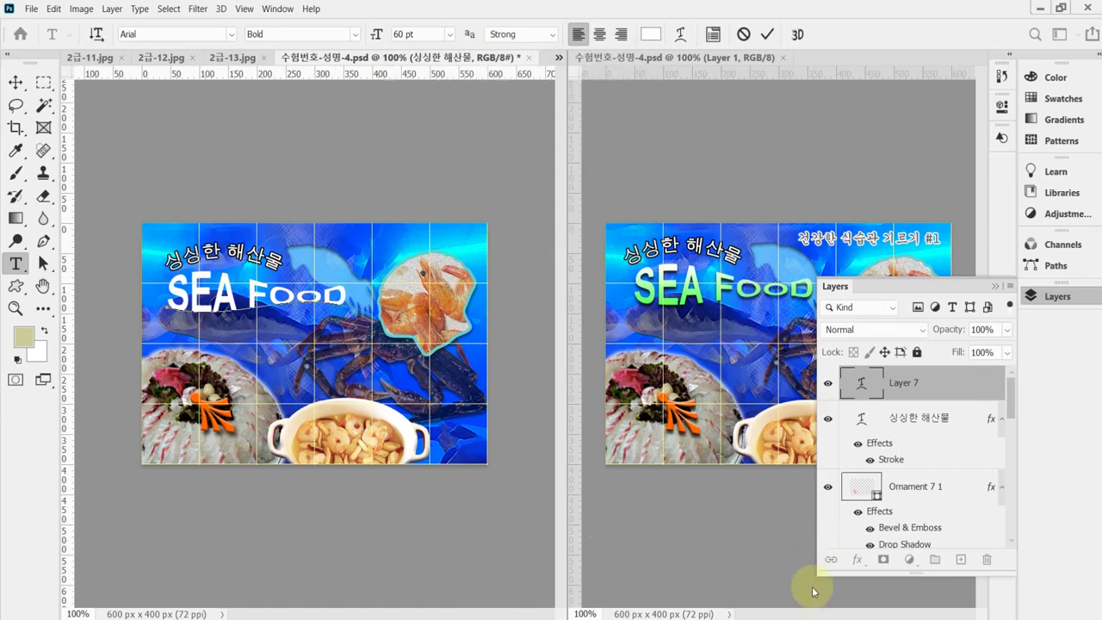
Commit the SEA FOOD text and add a Gradient Overlay with the gradient's starting color stop set to #66ff66
{"action": "left_click", "coordinate": [855, 560]}
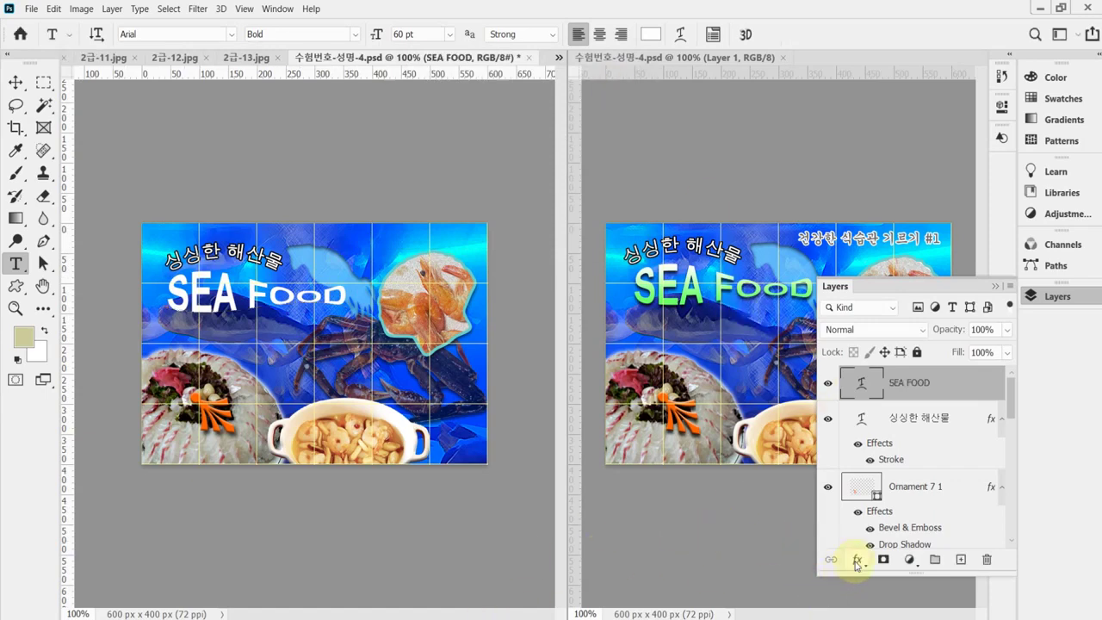
{"action": "left_click", "coordinate": [856, 561]}
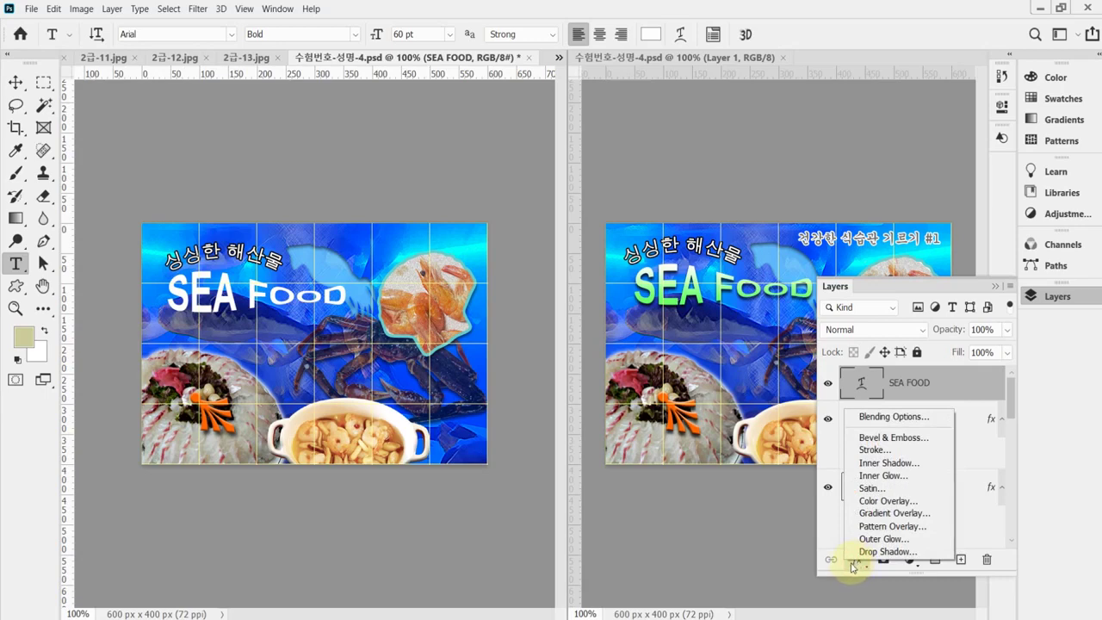
{"action": "left_click", "coordinate": [916, 514]}
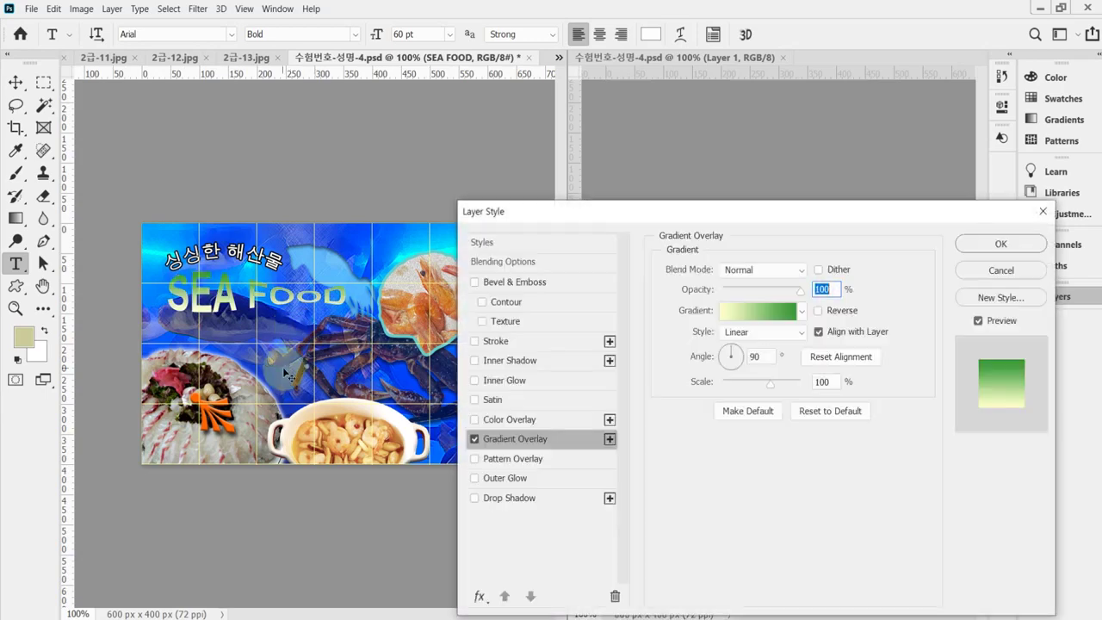
{"action": "left_click", "coordinate": [744, 312]}
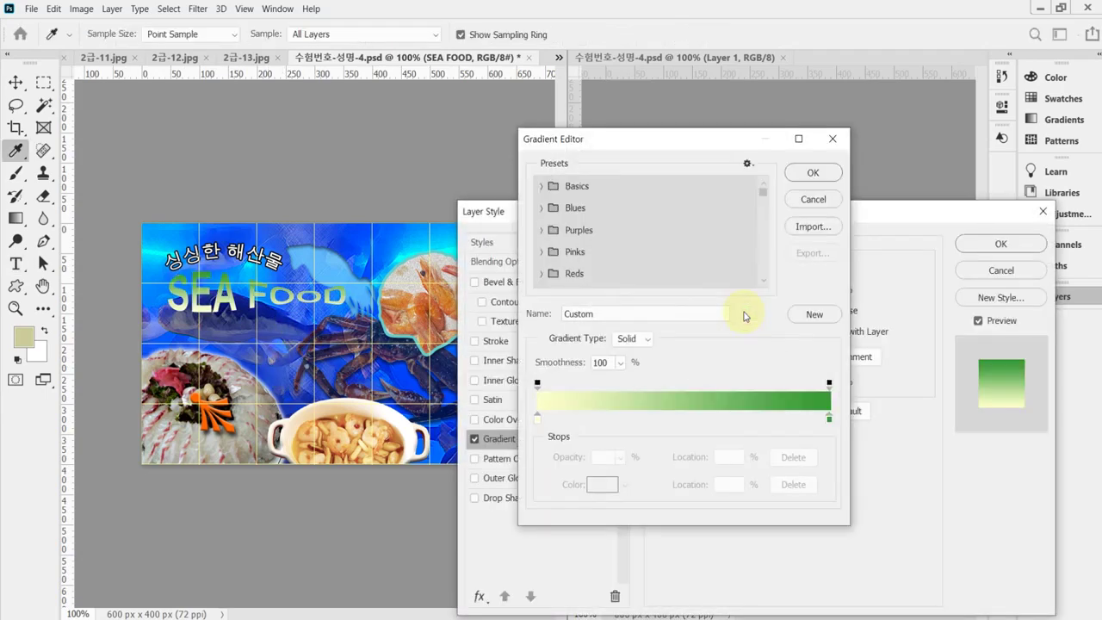
{"action": "left_click", "coordinate": [537, 417]}
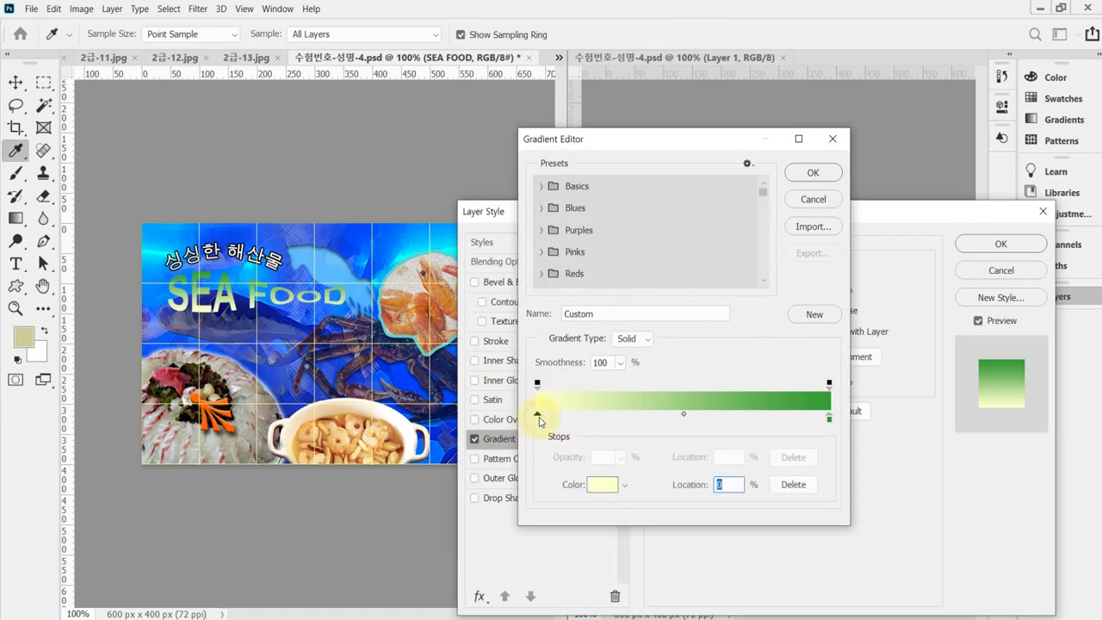
{"action": "double_click", "coordinate": [538, 418]}
{"action": "type", "text": "6f6"}
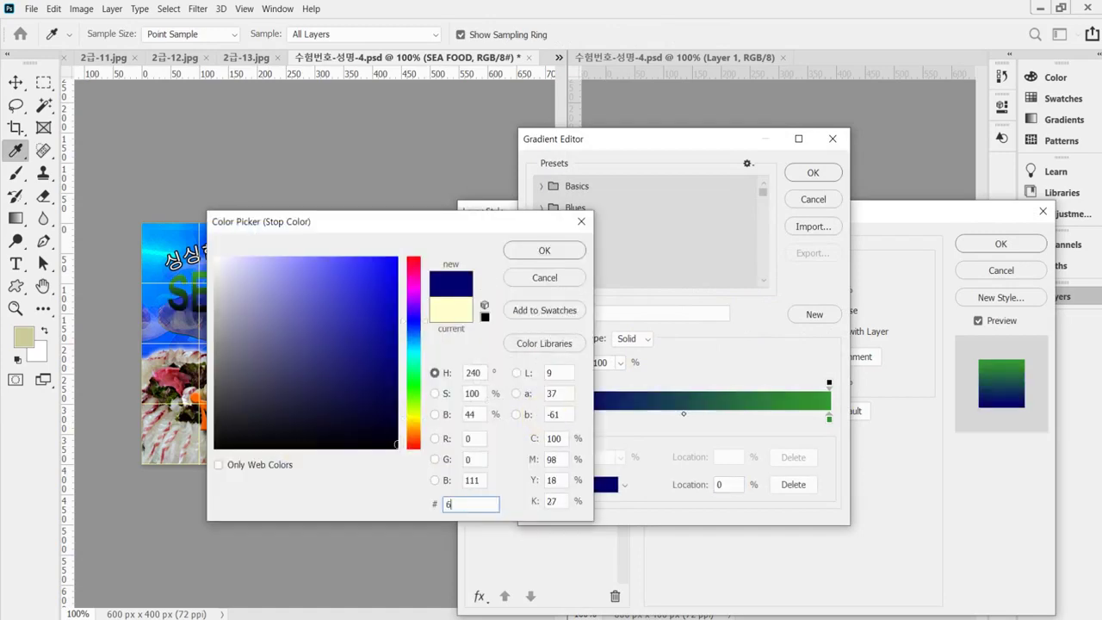
{"action": "key", "text": "Return"}
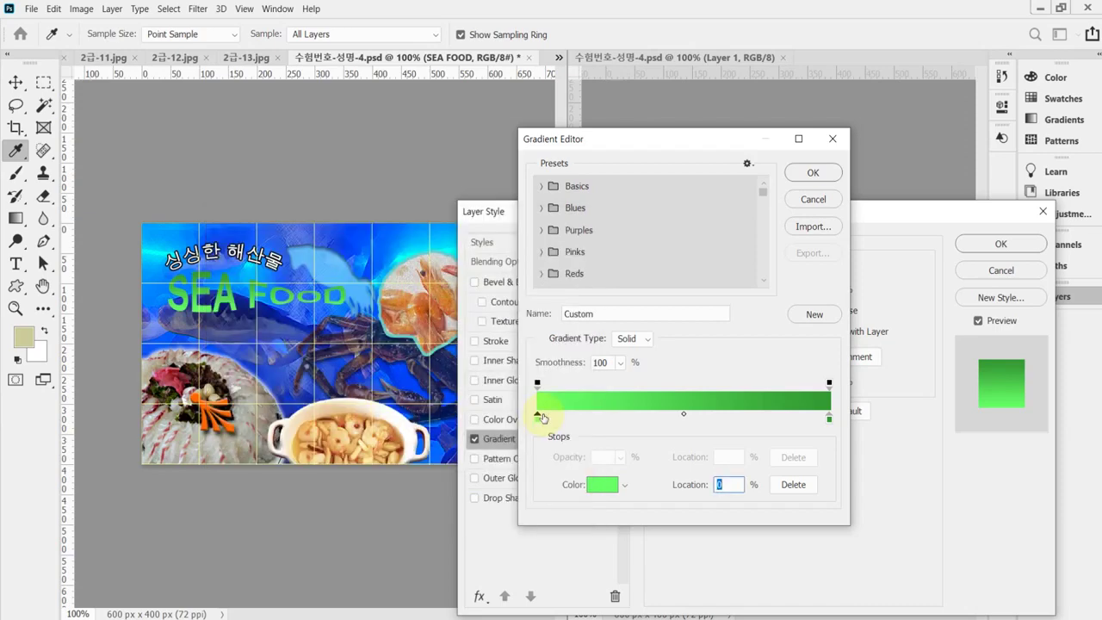
Set the gradient's end color stop to white (#ffffff) and accept the gradient
{"action": "left_click", "coordinate": [830, 419]}
{"action": "double_click", "coordinate": [831, 420]}
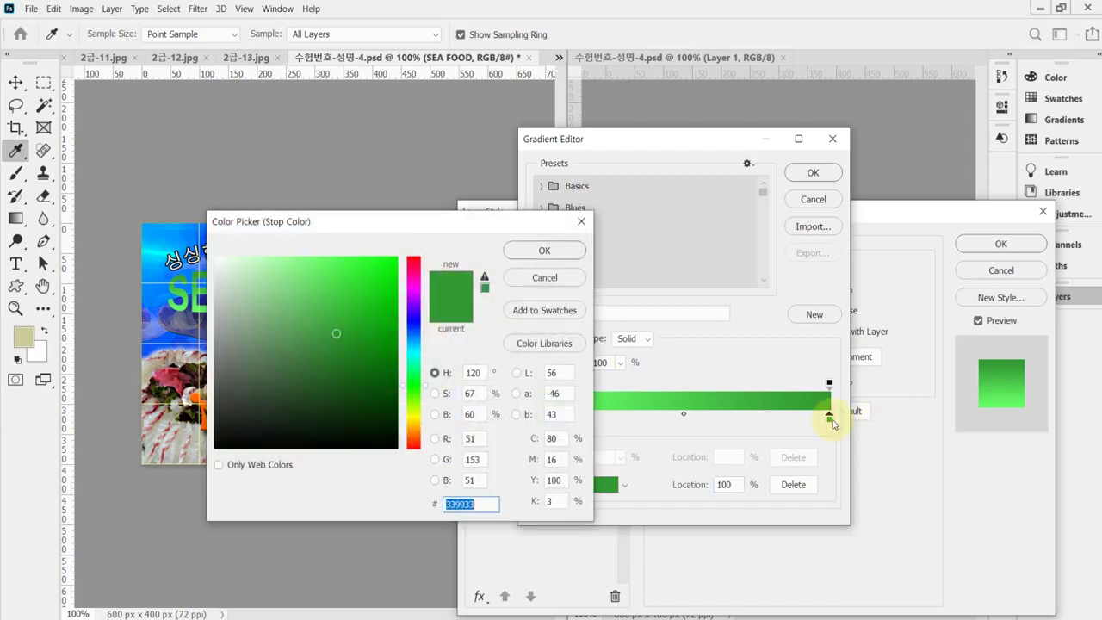
{"action": "left_click_drag", "start_coordinate": [283, 295], "coordinate": [215, 255]}
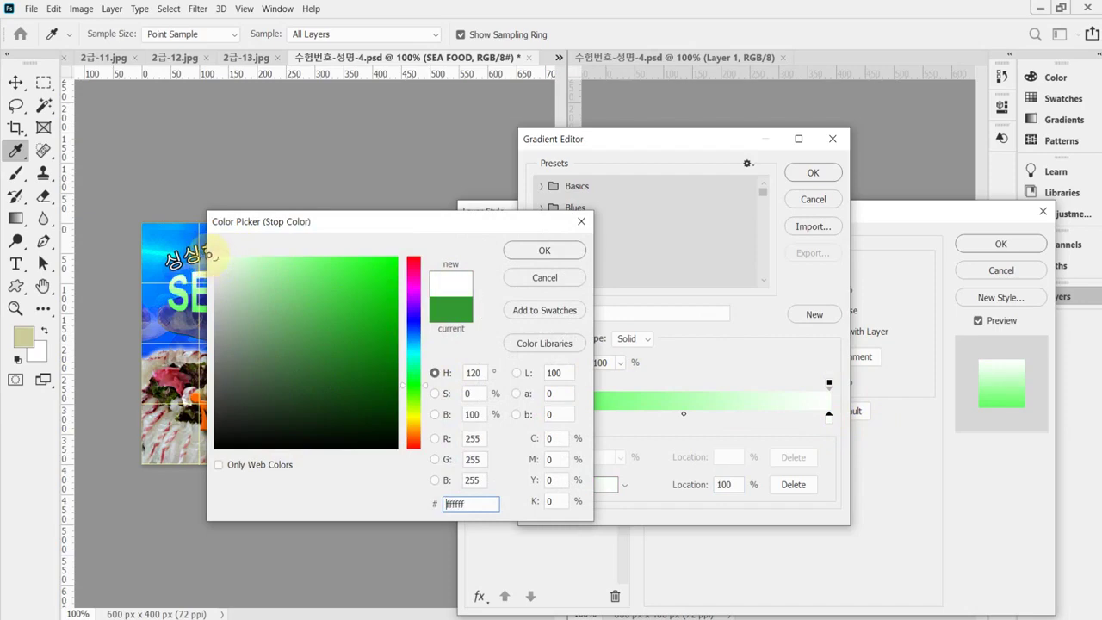
{"action": "left_click", "coordinate": [506, 251]}
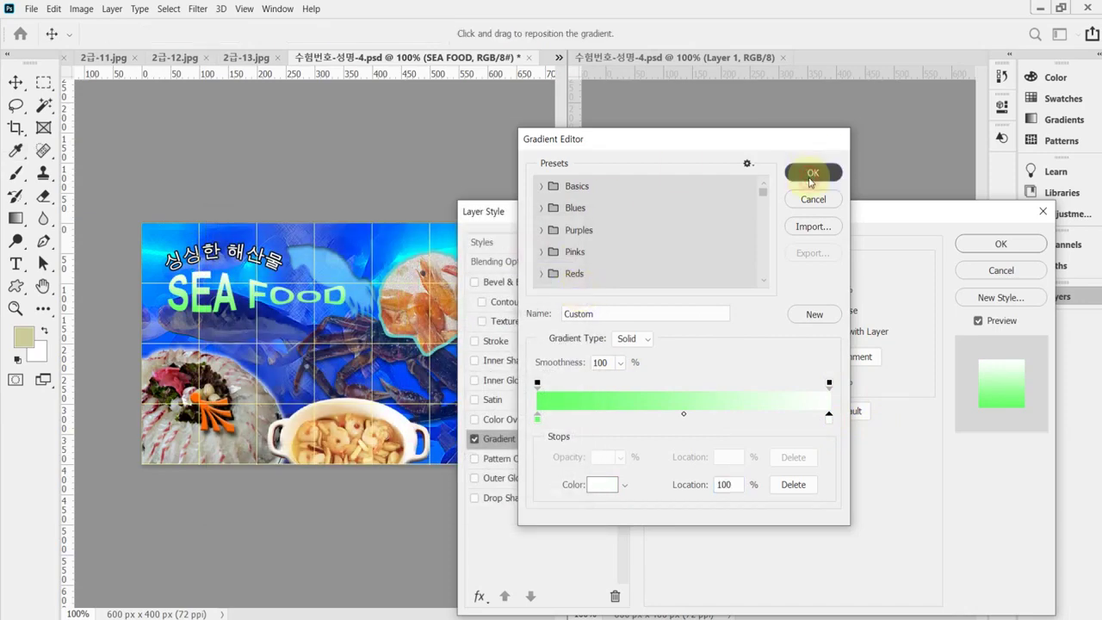
{"action": "left_click", "coordinate": [810, 175]}
Add a Drop Shadow to the SEA FOOD text and apply the layer style
{"action": "left_click_drag", "start_coordinate": [779, 216], "coordinate": [743, 343]}
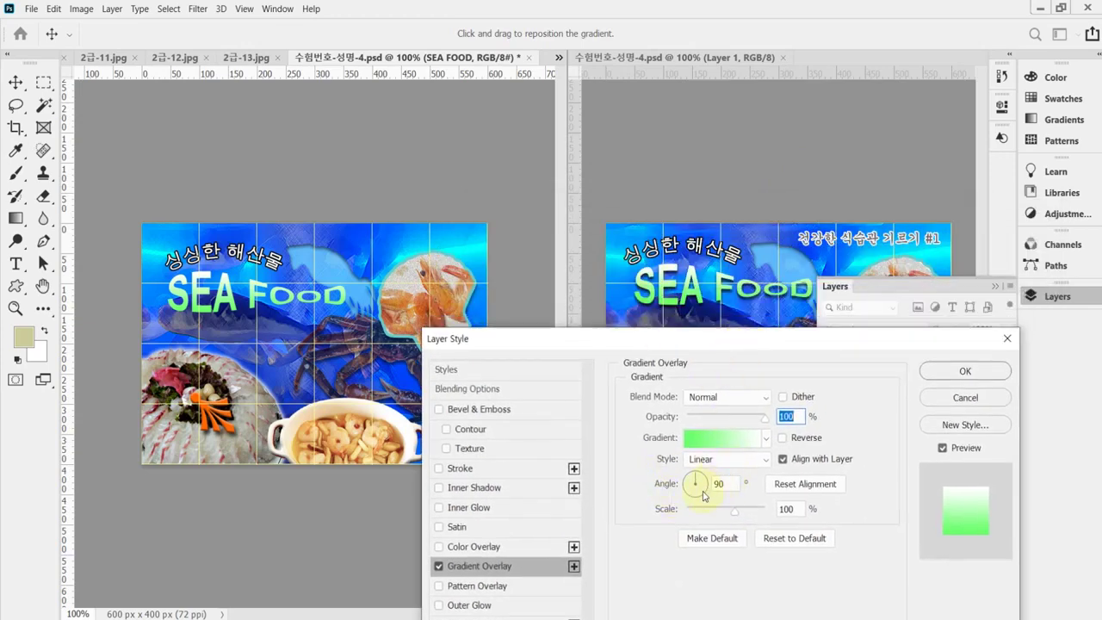
{"action": "left_click_drag", "start_coordinate": [631, 338], "coordinate": [666, 248]}
{"action": "left_click", "coordinate": [519, 539]}
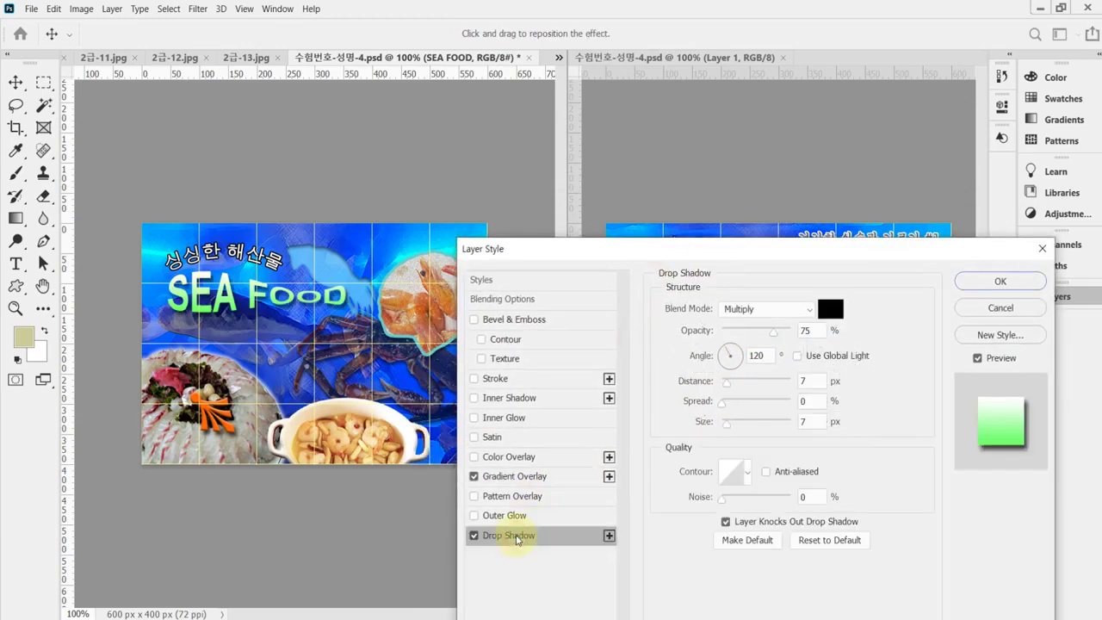
{"action": "left_click", "coordinate": [992, 284]}
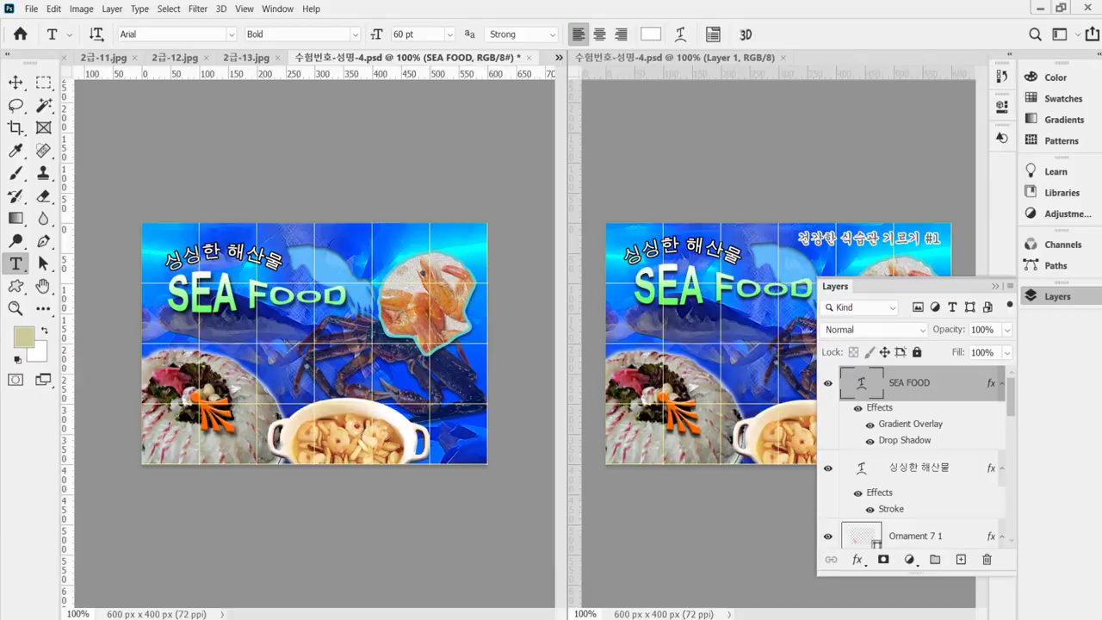
Copy the phrase 건강한 식습관 기르기 #1 from the exam PDF in Acrobat Reader and return to Photoshop
{"action": "key", "text": "alt+Tab"}
{"action": "left_click_drag", "start_coordinate": [251, 245], "coordinate": [372, 245]}
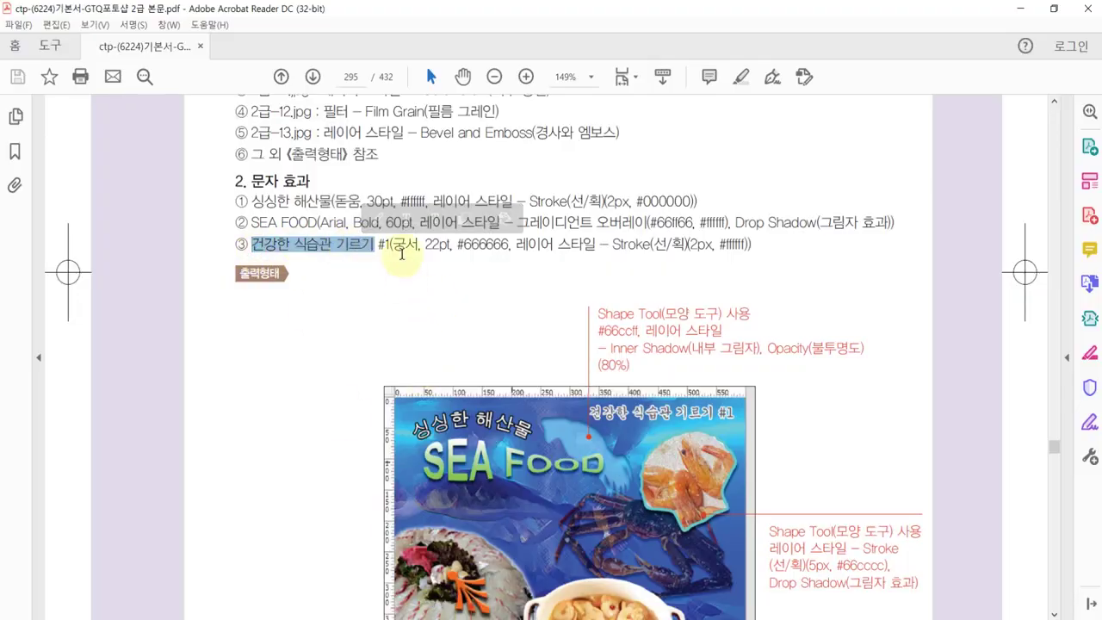
{"action": "left_click_drag", "start_coordinate": [394, 248], "coordinate": [269, 255]}
{"action": "key", "text": "ctrl+c"}
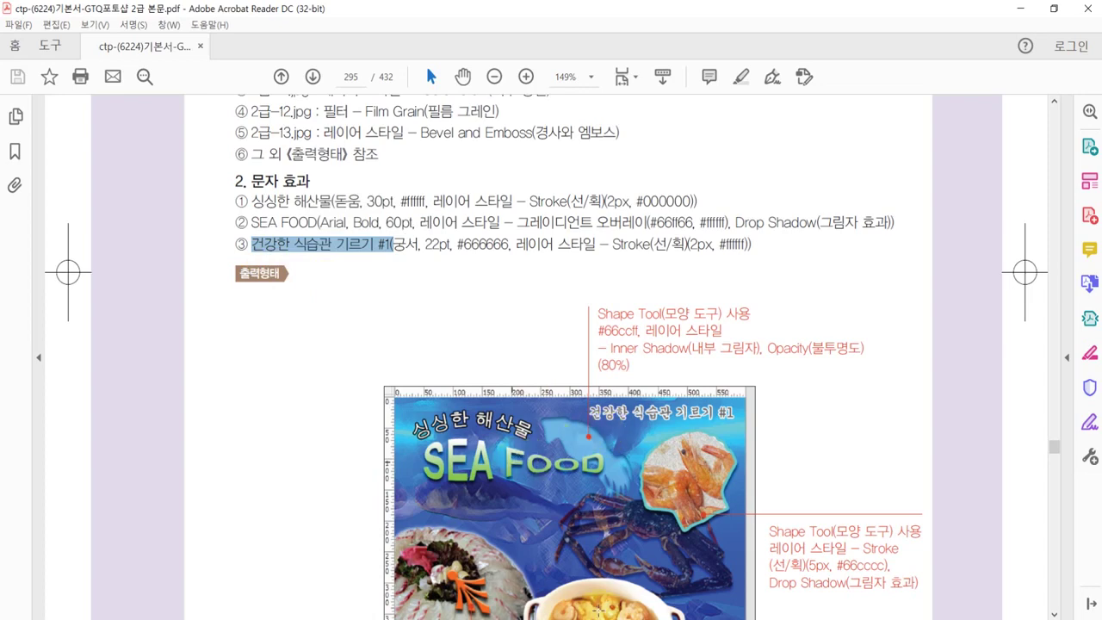
{"action": "key", "text": "alt+Tab"}
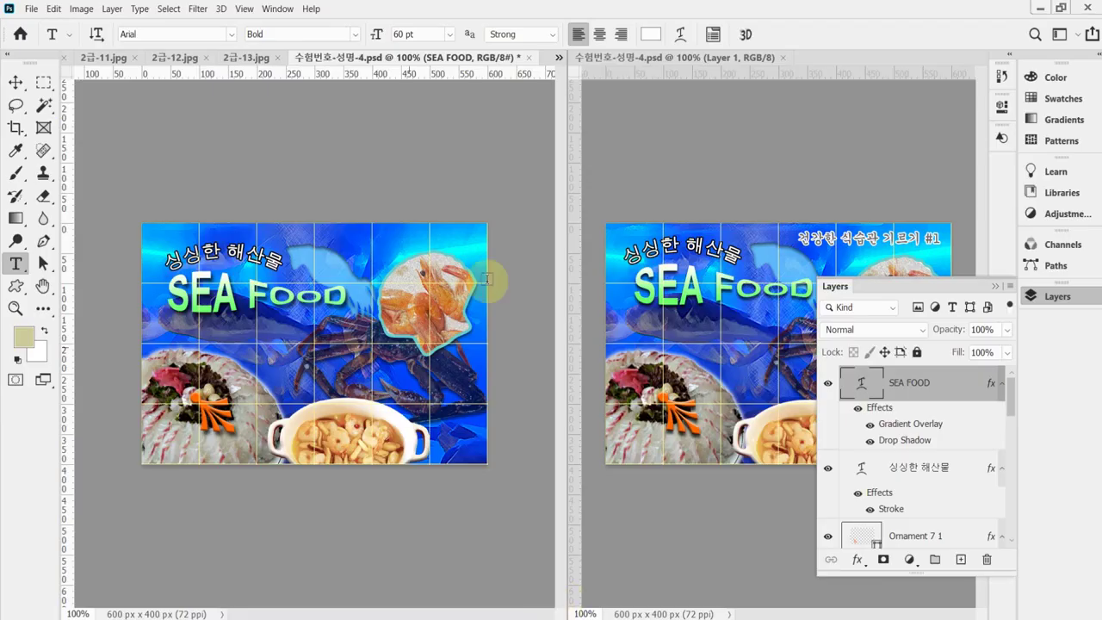
Start a new text layer in the poster's upper-right area in 궁서, 22 pt, and shift it slightly left and down
{"action": "left_click", "coordinate": [354, 236]}
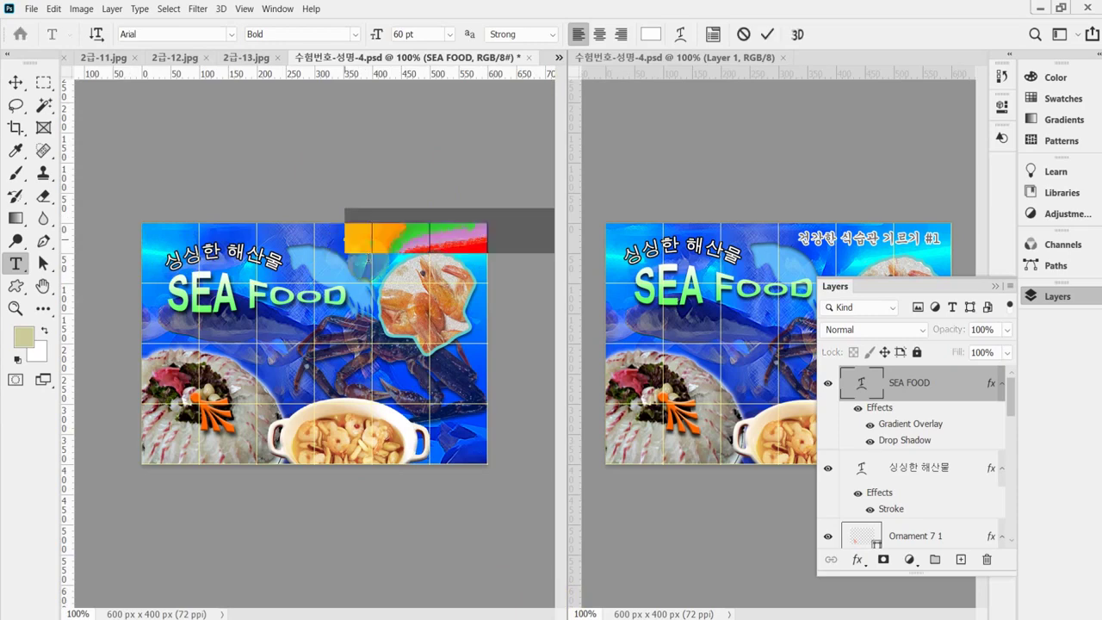
{"action": "left_click", "coordinate": [229, 34]}
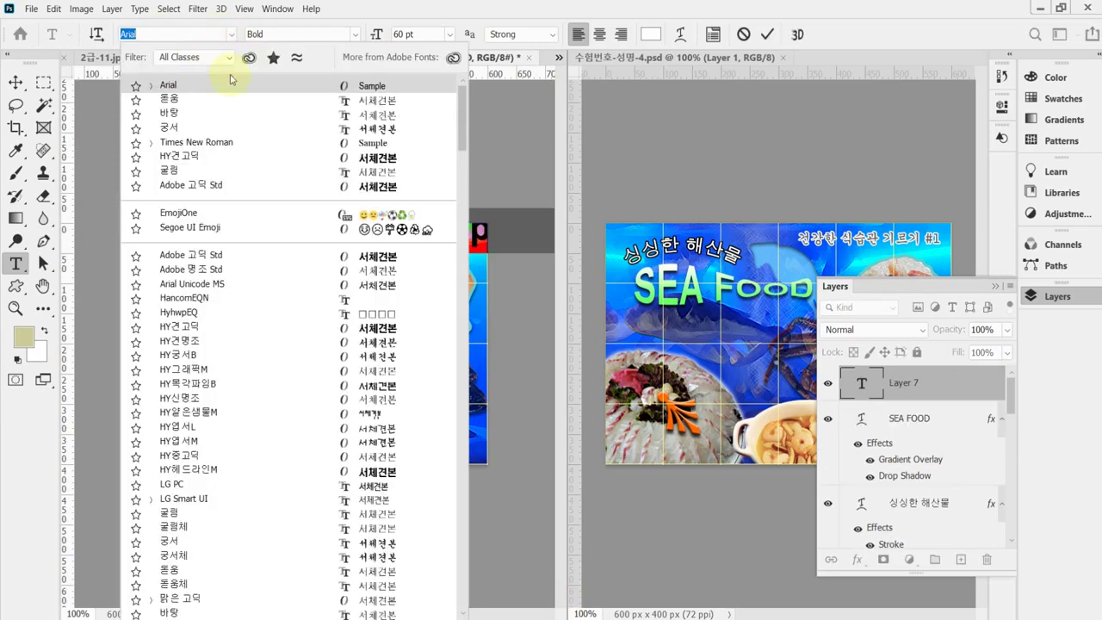
{"action": "left_click", "coordinate": [174, 133]}
{"action": "left_click", "coordinate": [407, 33]}
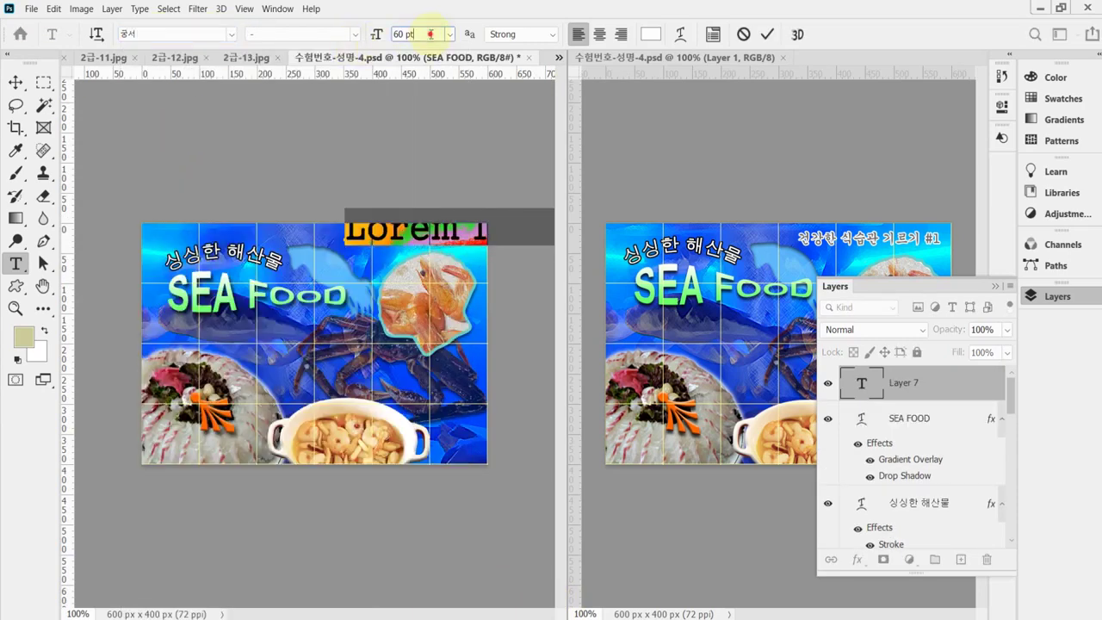
{"action": "type", "text": "22"}
{"action": "key", "text": "Return"}
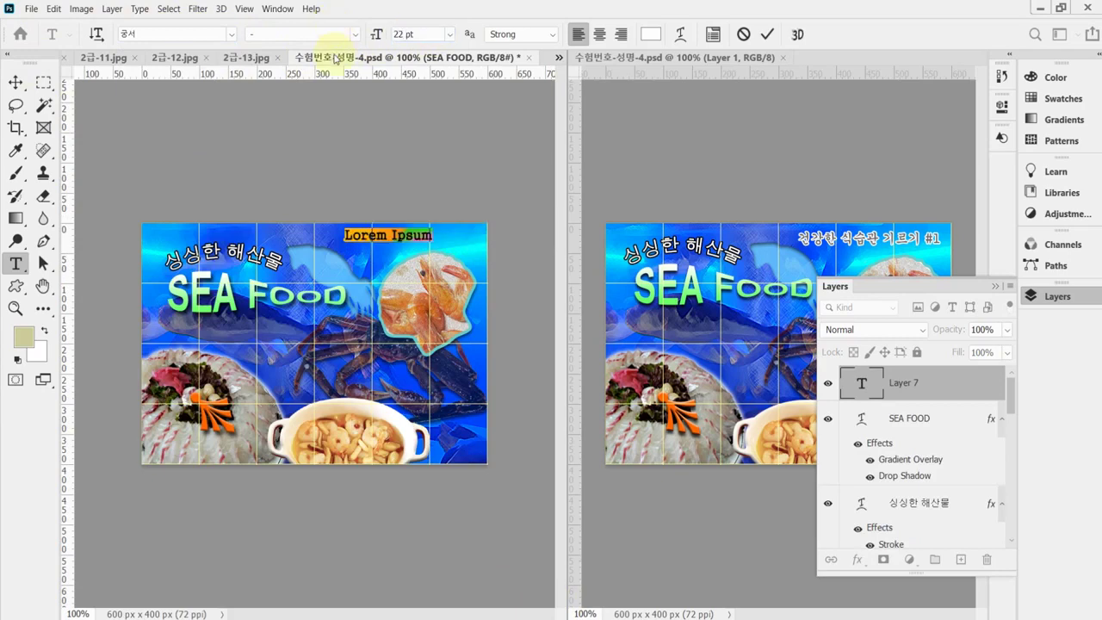
{"action": "key", "text": "ctrl+Left"}
{"action": "key", "text": "ctrl+Left"}
{"action": "key", "text": "ctrl+Down"}
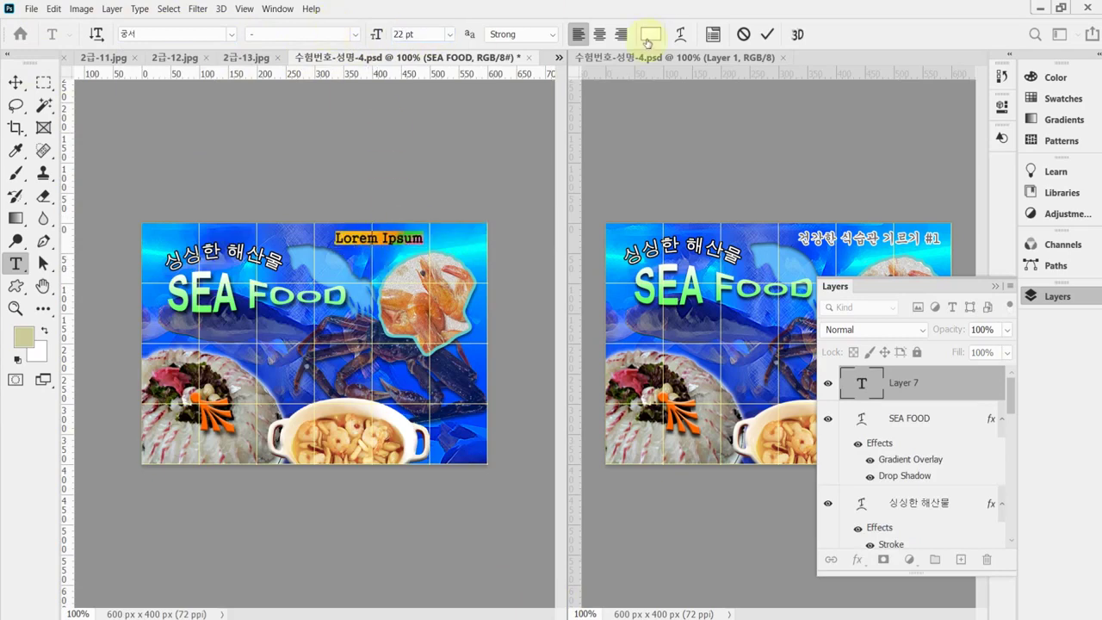
Set the new text layer's color to #666666 and paste 건강한 식습관 기르기 #1 as its text
{"action": "left_click", "coordinate": [649, 35]}
{"action": "type", "text": "666"}
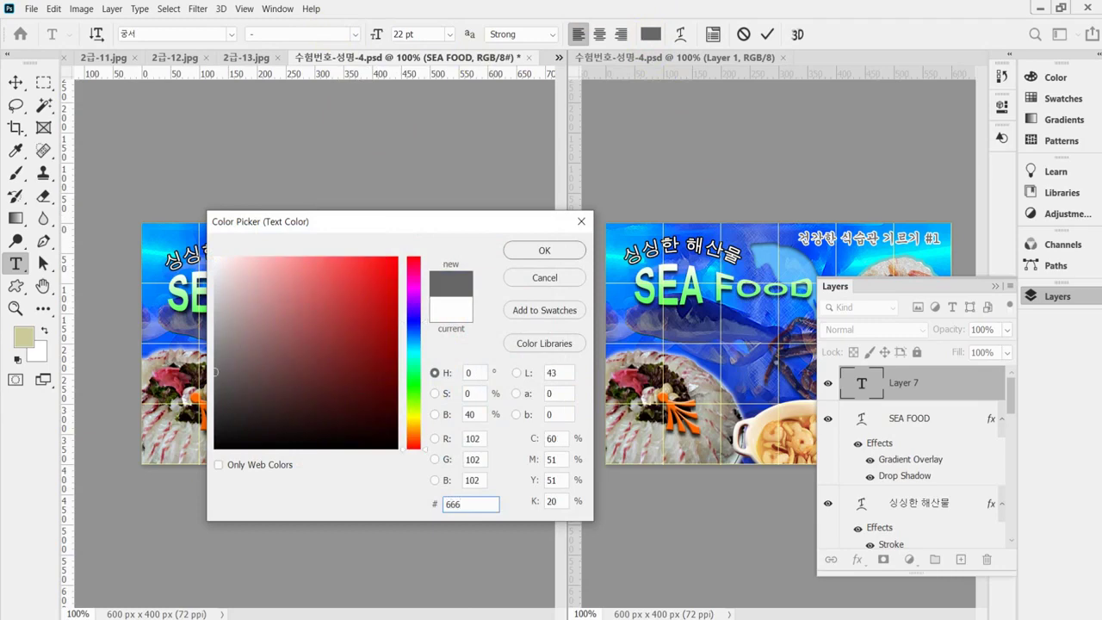
{"action": "key", "text": "Return"}
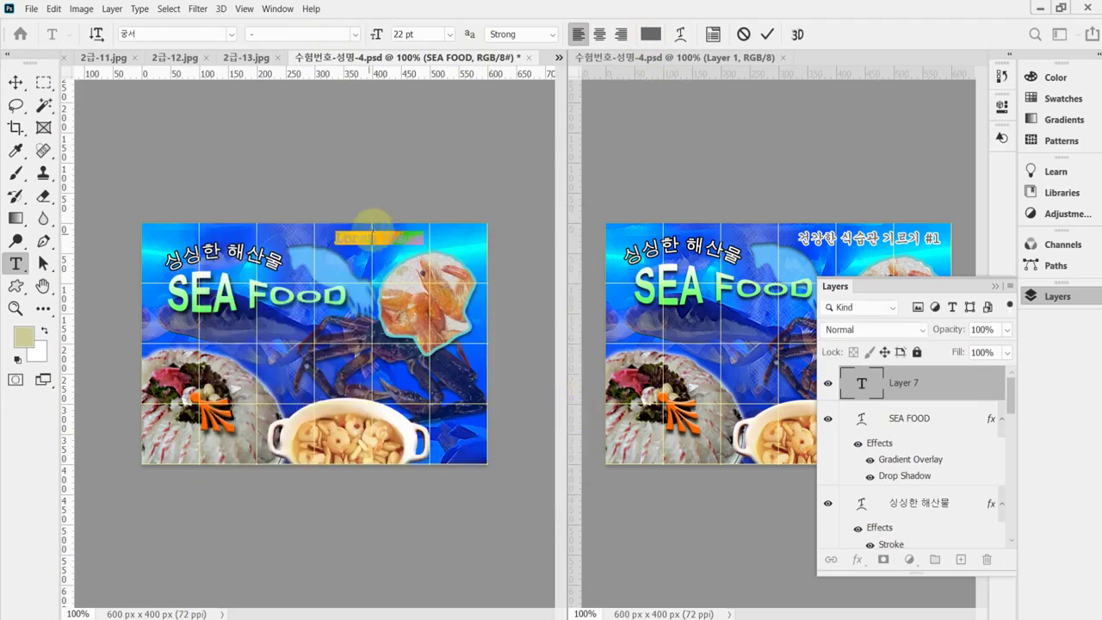
{"action": "key", "text": "ctrl+v"}
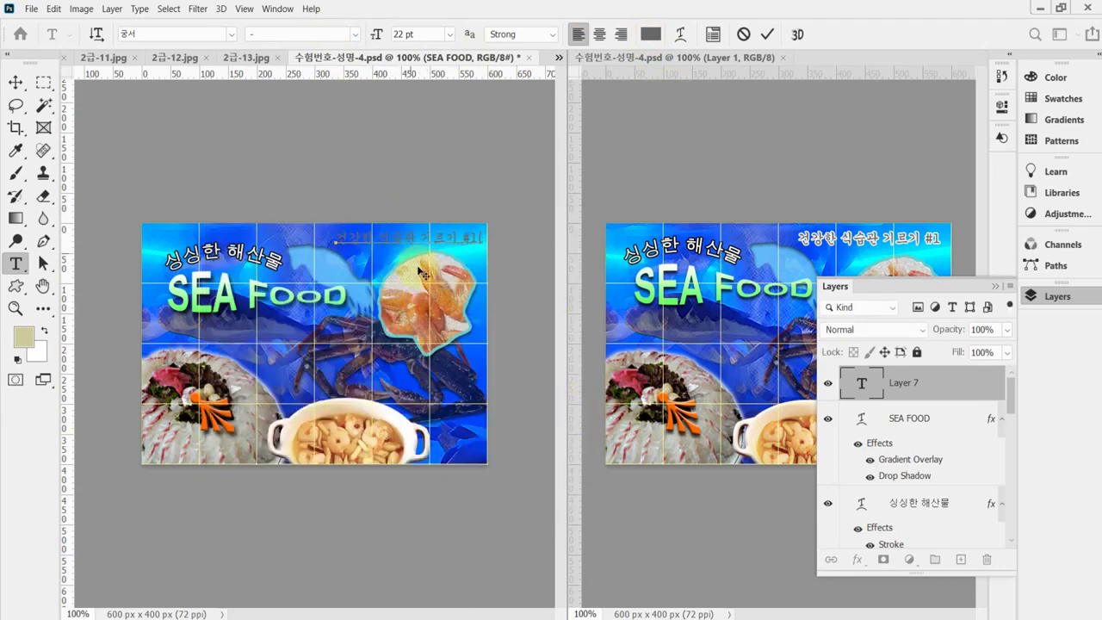
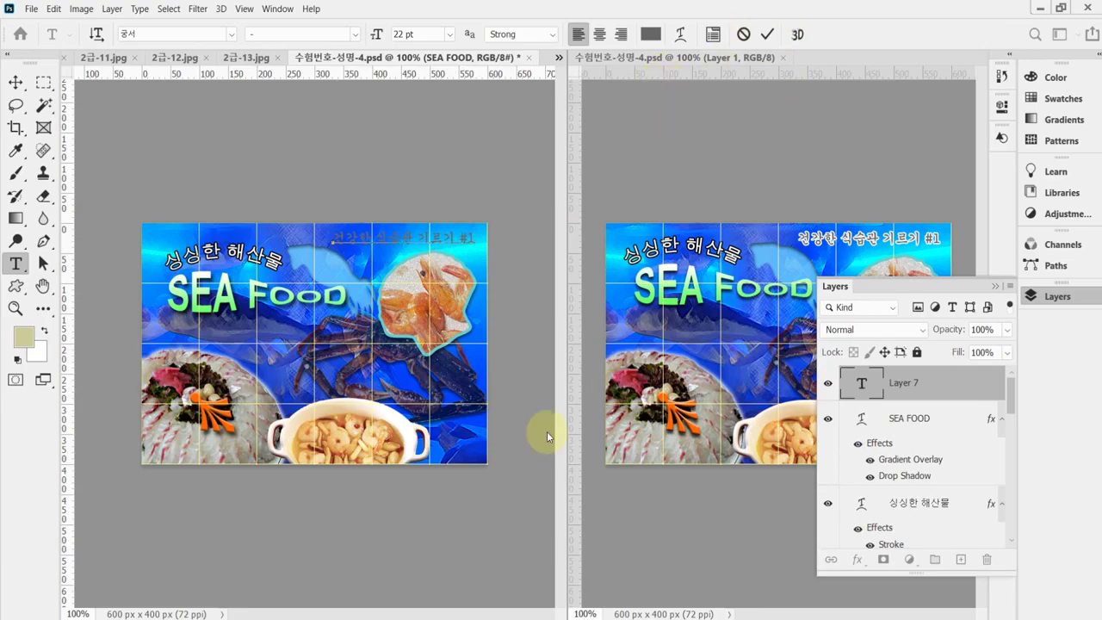
Check the text's stroke specification in the exam PDF in Acrobat Reader and add a 2 px Stroke to the 건강한 식습관 기르기 #1 layer in Photoshop
{"action": "key", "text": "alt+Tab"}
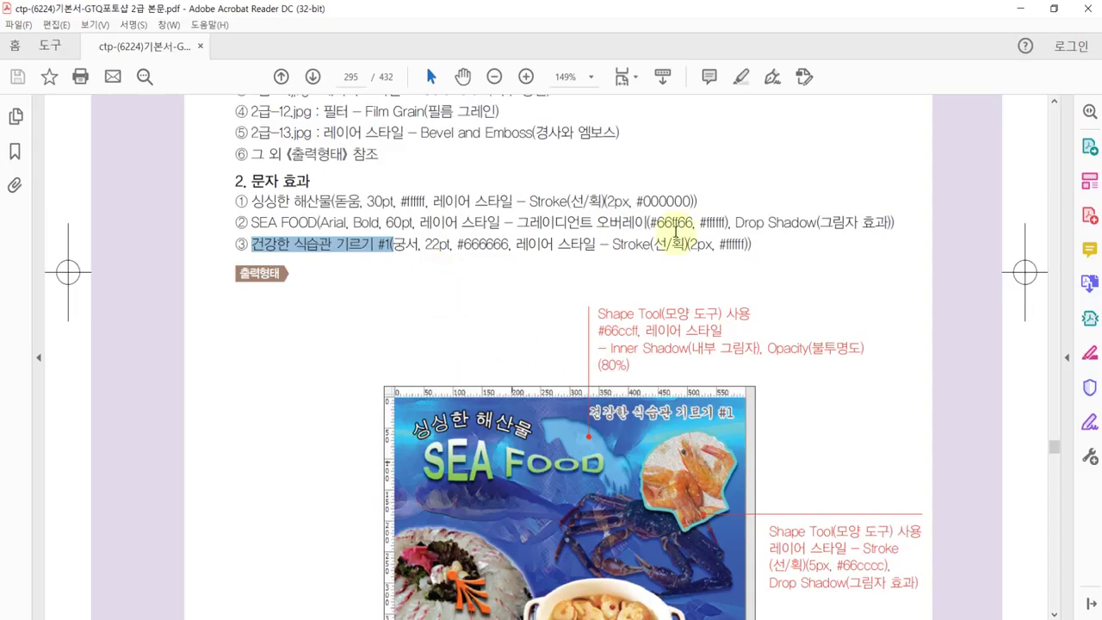
{"action": "left_click_drag", "start_coordinate": [612, 244], "coordinate": [686, 245]}
{"action": "left_click", "coordinate": [700, 275]}
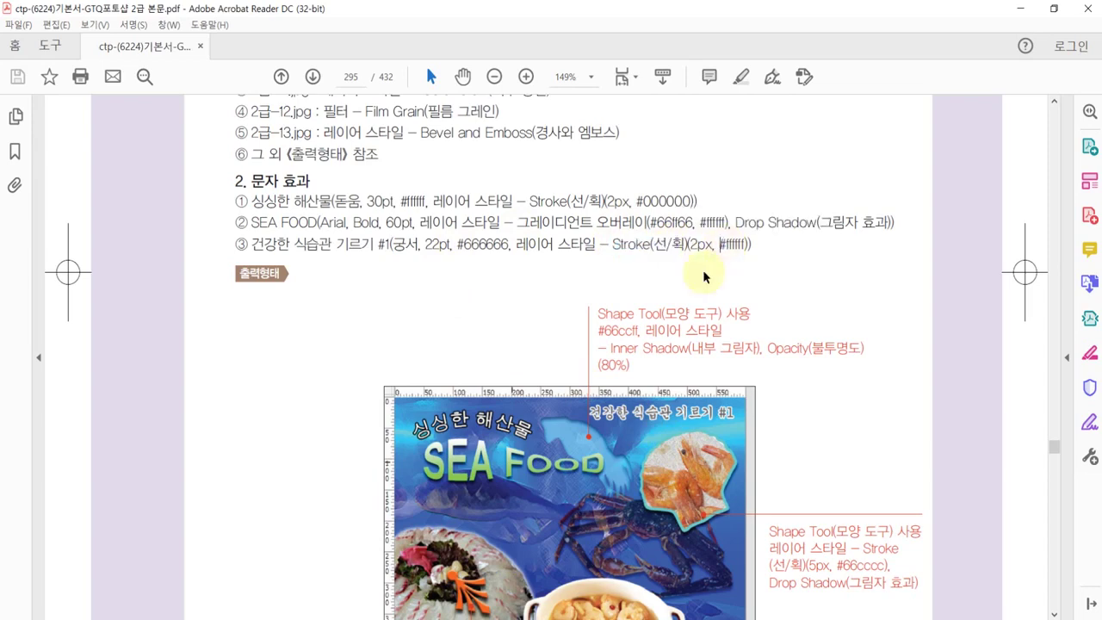
{"action": "key", "text": "alt+Tab"}
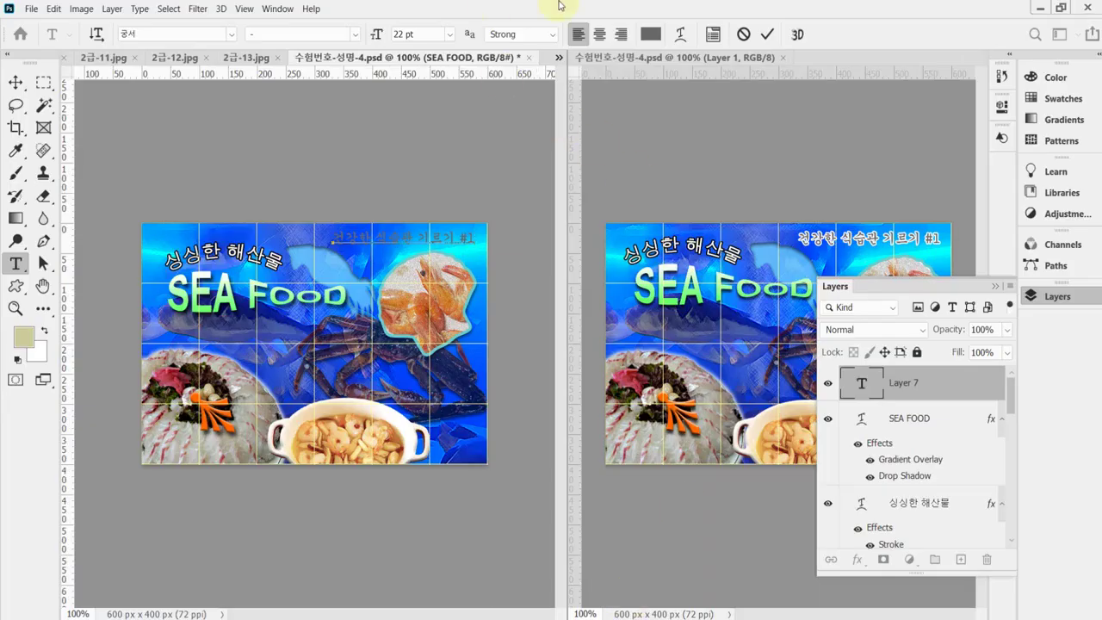
{"action": "left_click", "coordinate": [856, 560]}
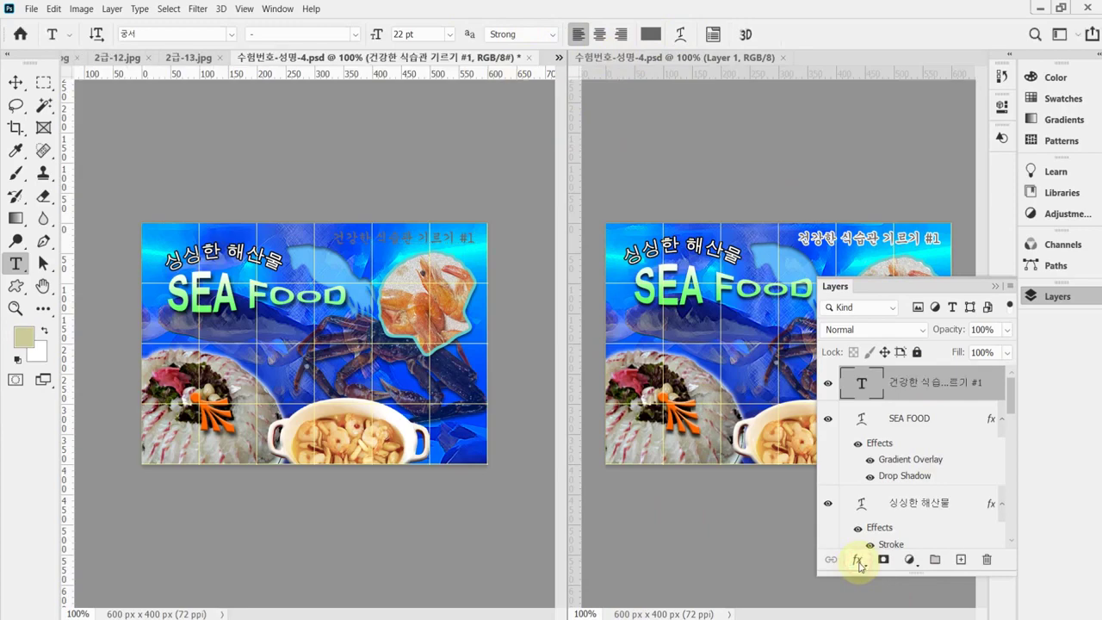
{"action": "left_click", "coordinate": [857, 560]}
{"action": "left_click", "coordinate": [936, 452]}
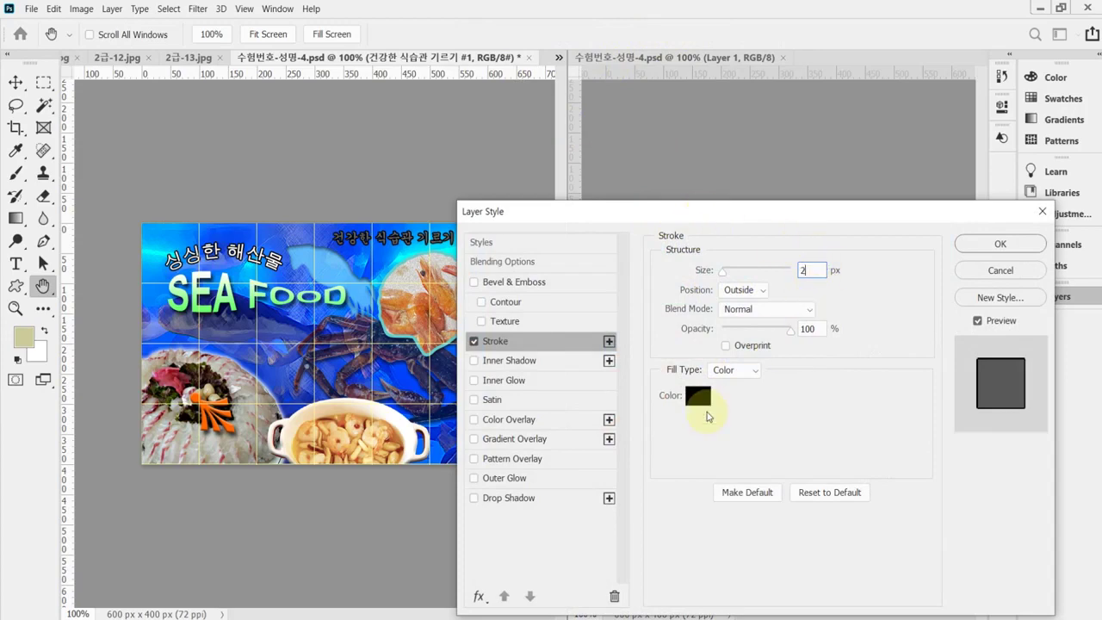
Set the stroke color to white (#ffffff) and apply the layer style to the 건강한 식습관 기르기 #1 text
{"action": "left_click", "coordinate": [698, 395]}
{"action": "type", "text": "ffffff"}
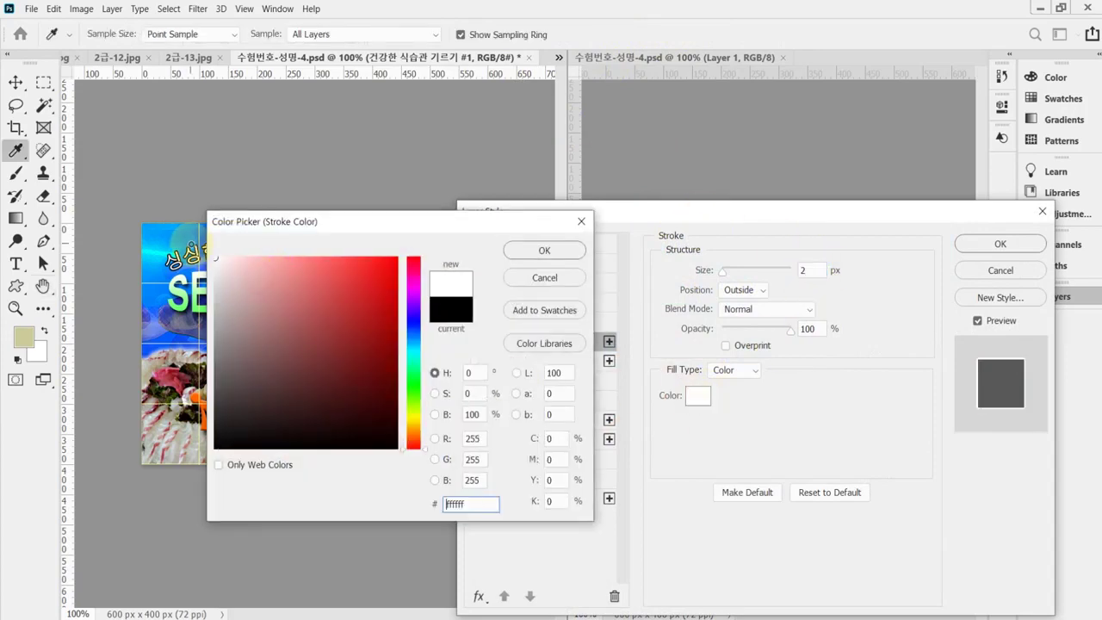
{"action": "left_click", "coordinate": [543, 251]}
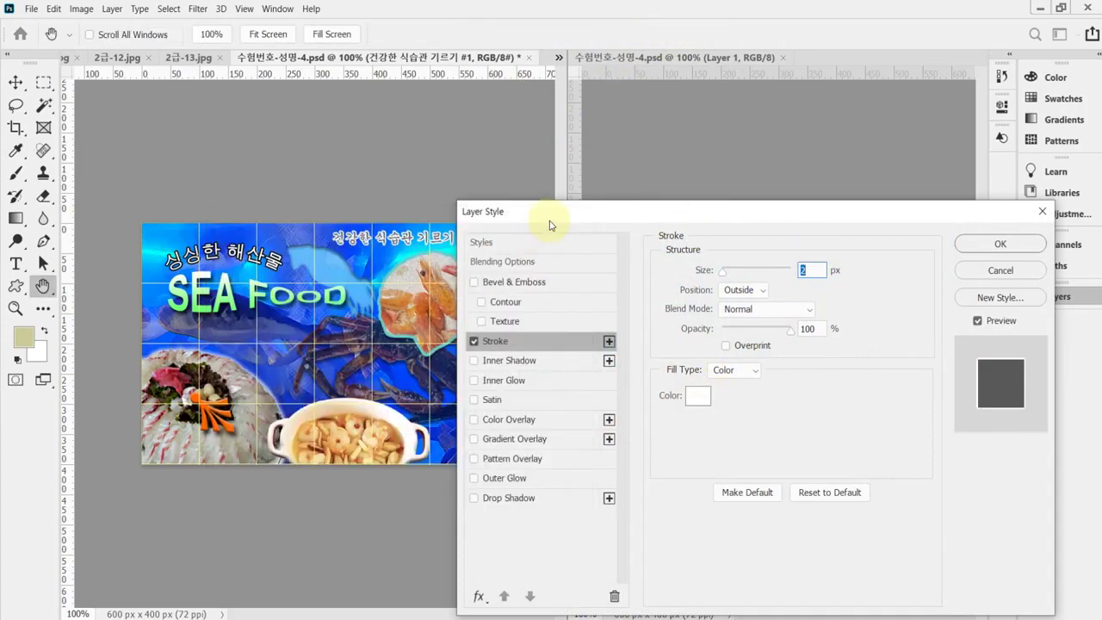
{"action": "left_click_drag", "start_coordinate": [562, 220], "coordinate": [598, 200]}
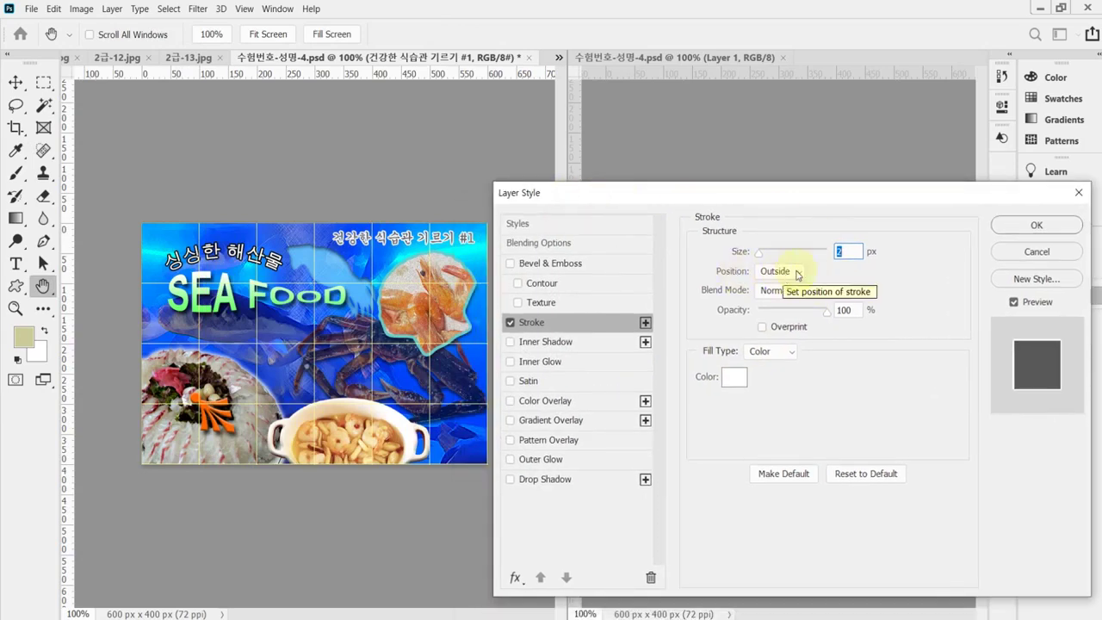
{"action": "left_click", "coordinate": [1000, 225]}
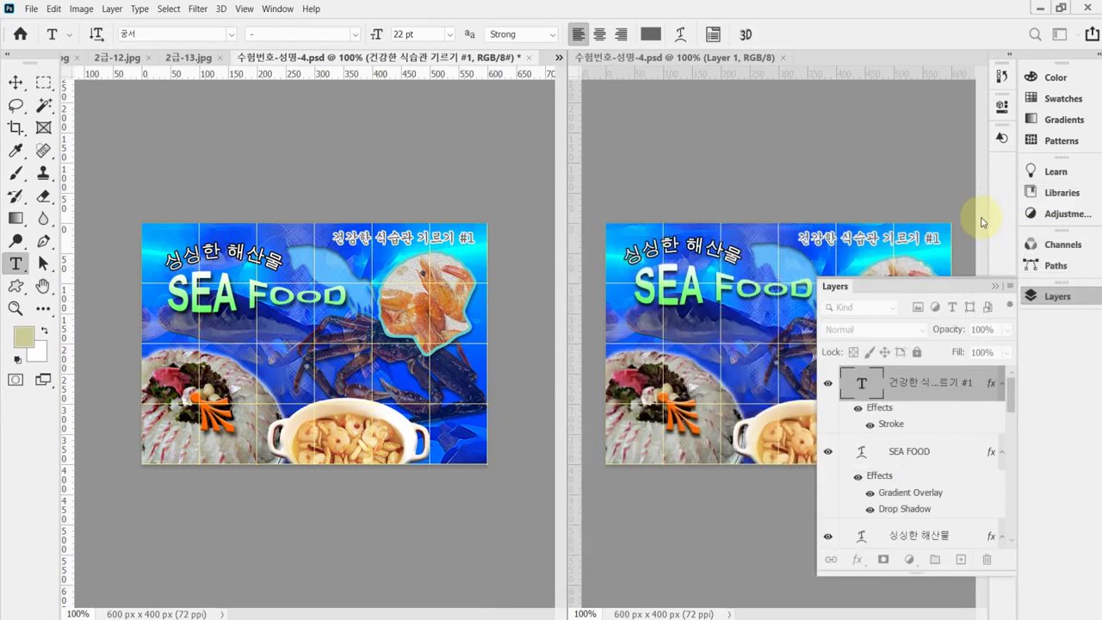
Hide the grid in both open poster documents and save the working 수험번호-성명-4.psd
{"action": "left_click", "coordinate": [969, 215]}
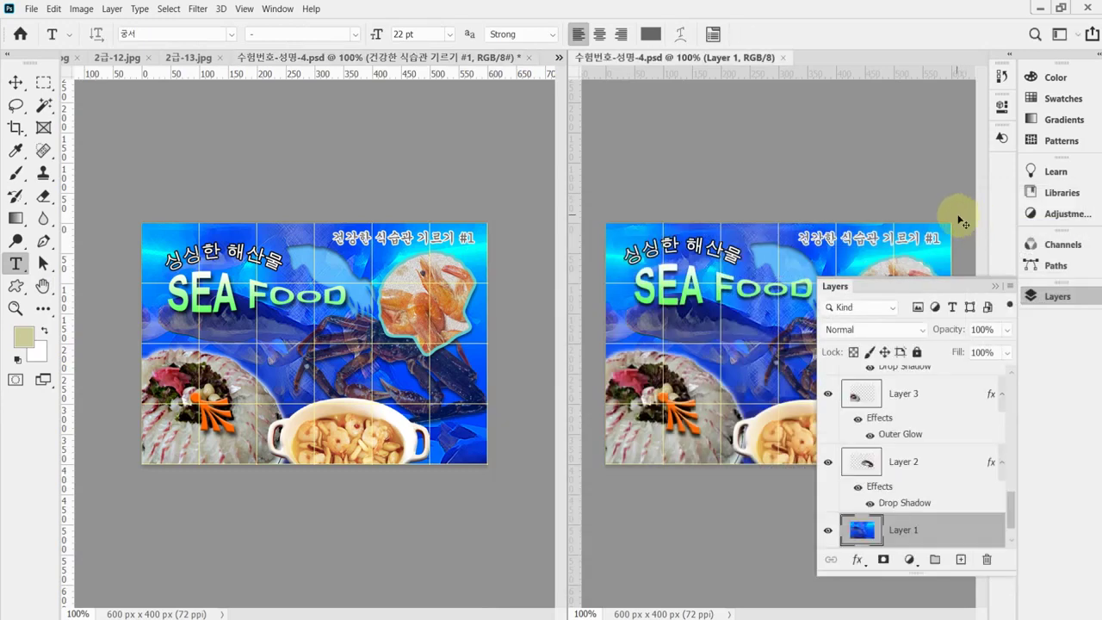
{"action": "key", "text": "ctrl+apostrophe"}
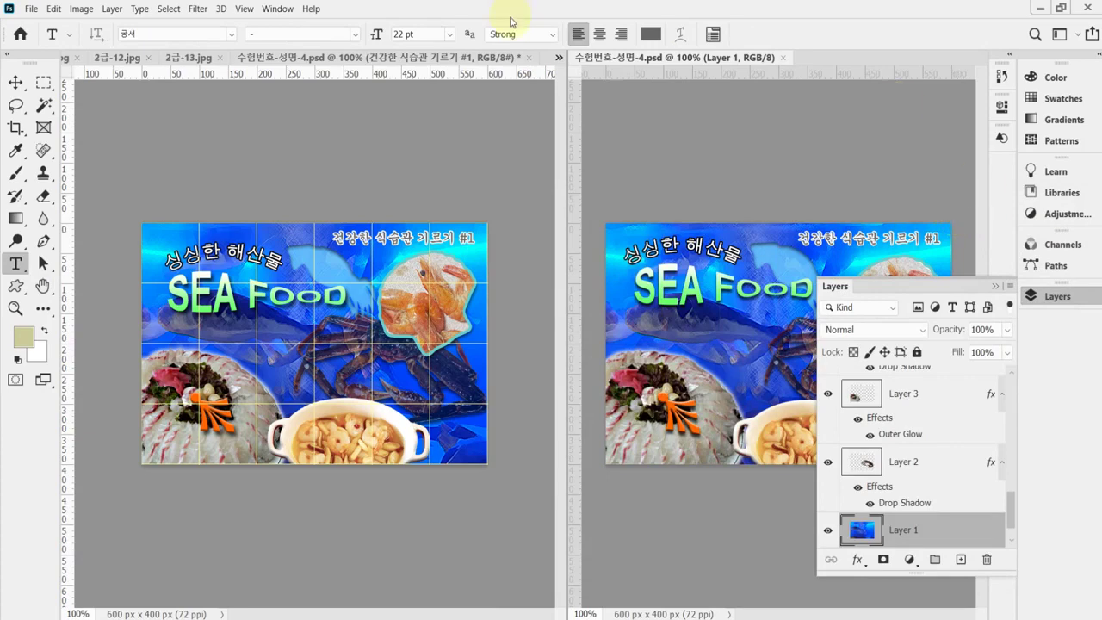
{"action": "left_click", "coordinate": [393, 62]}
{"action": "key", "text": "ctrl+apostrophe"}
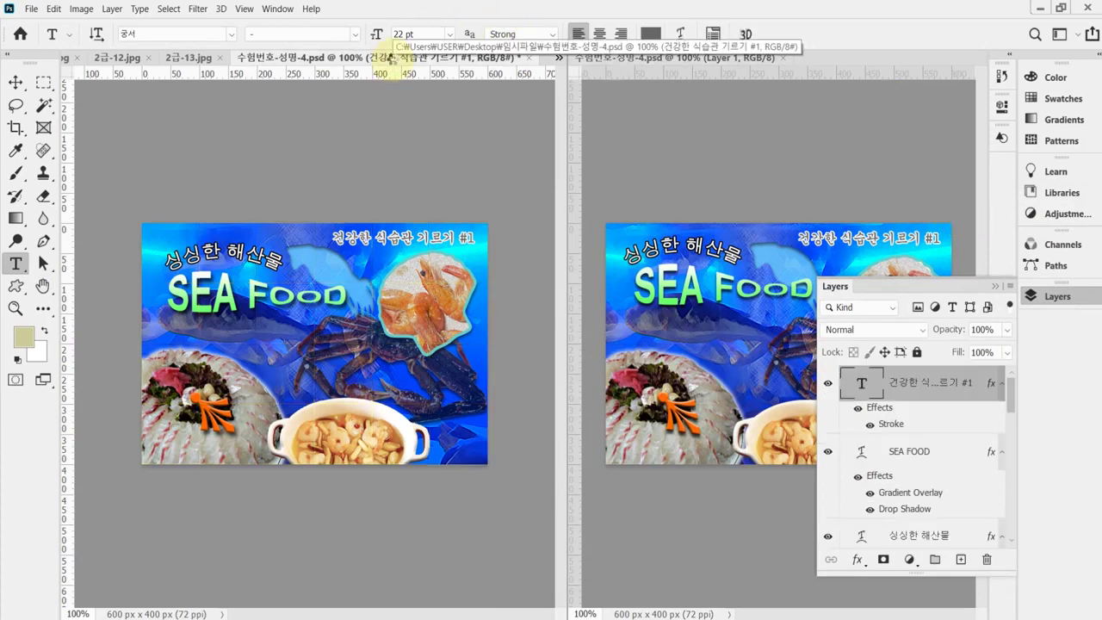
{"action": "key", "text": "ctrl+s"}
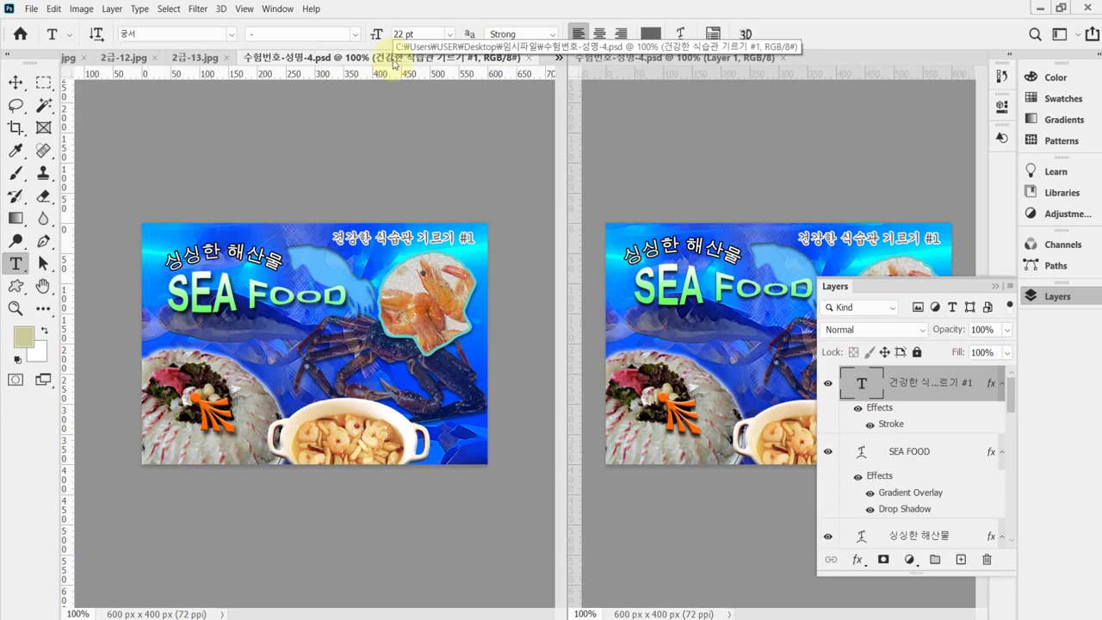
Shift the SEA FOOD text slightly right and up with the Move tool and save the document
{"action": "left_click", "coordinate": [16, 82]}
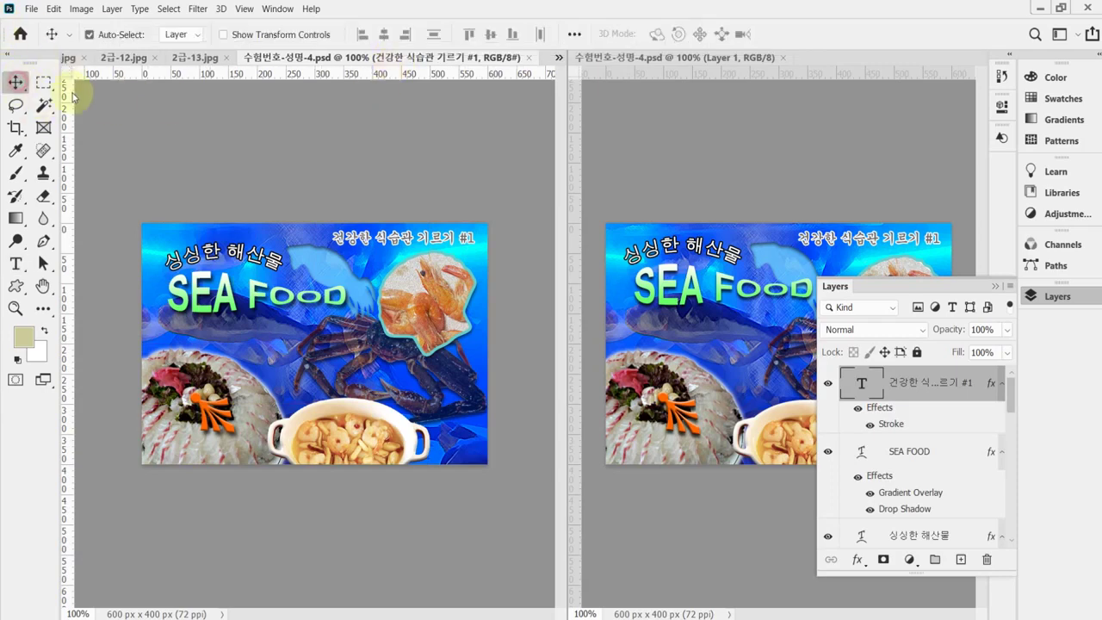
{"action": "left_click", "coordinate": [243, 257]}
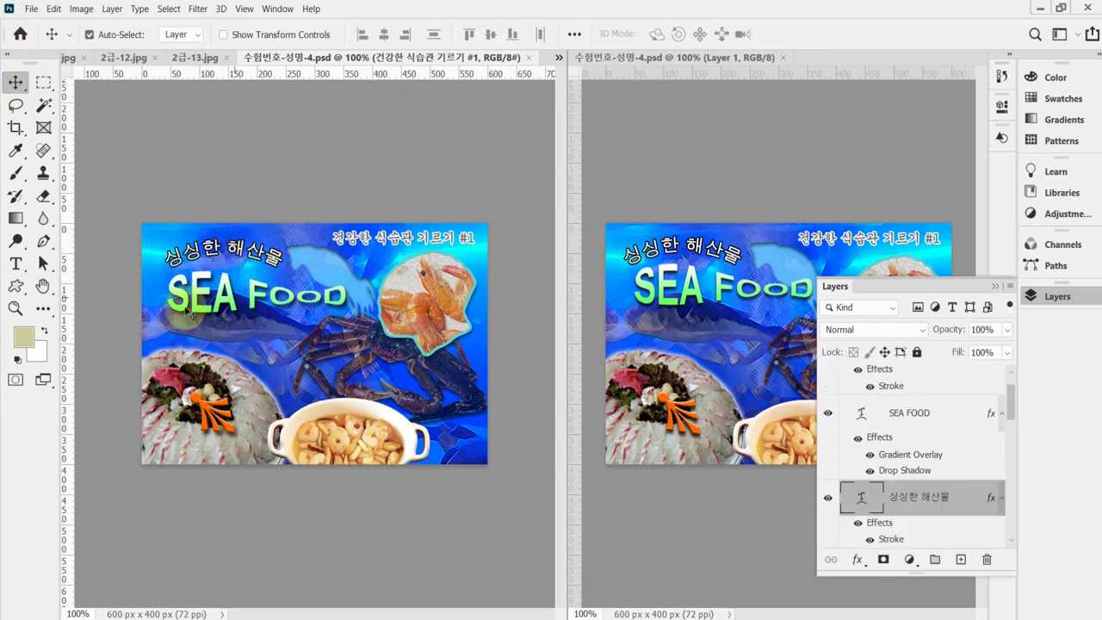
{"action": "left_click_drag", "start_coordinate": [201, 308], "coordinate": [203, 305]}
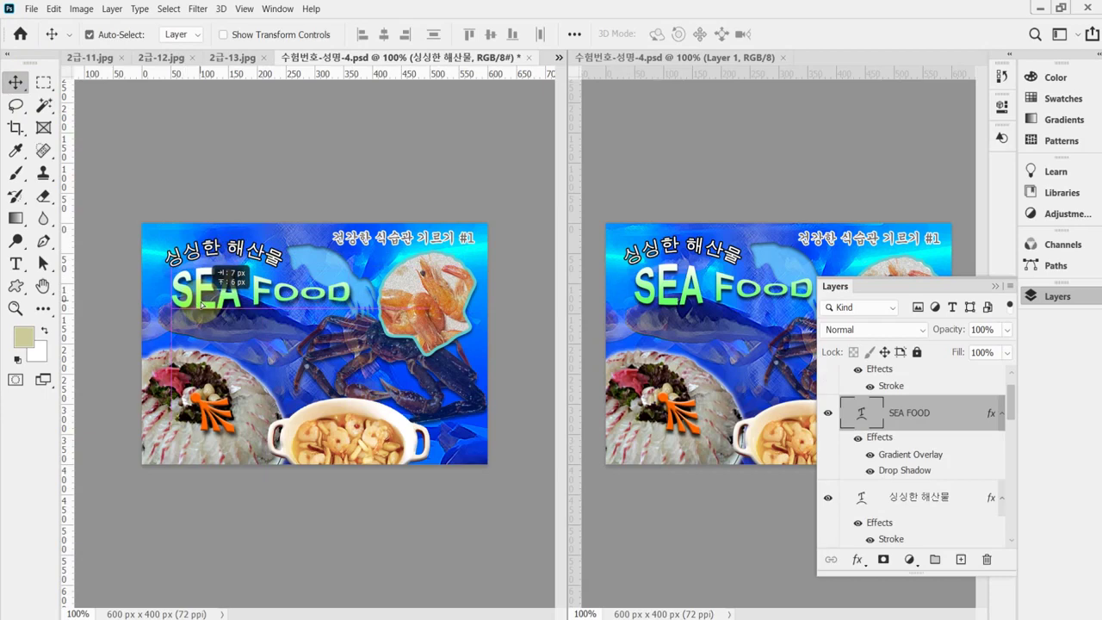
{"action": "left_click_drag", "start_coordinate": [203, 303], "coordinate": [203, 305]}
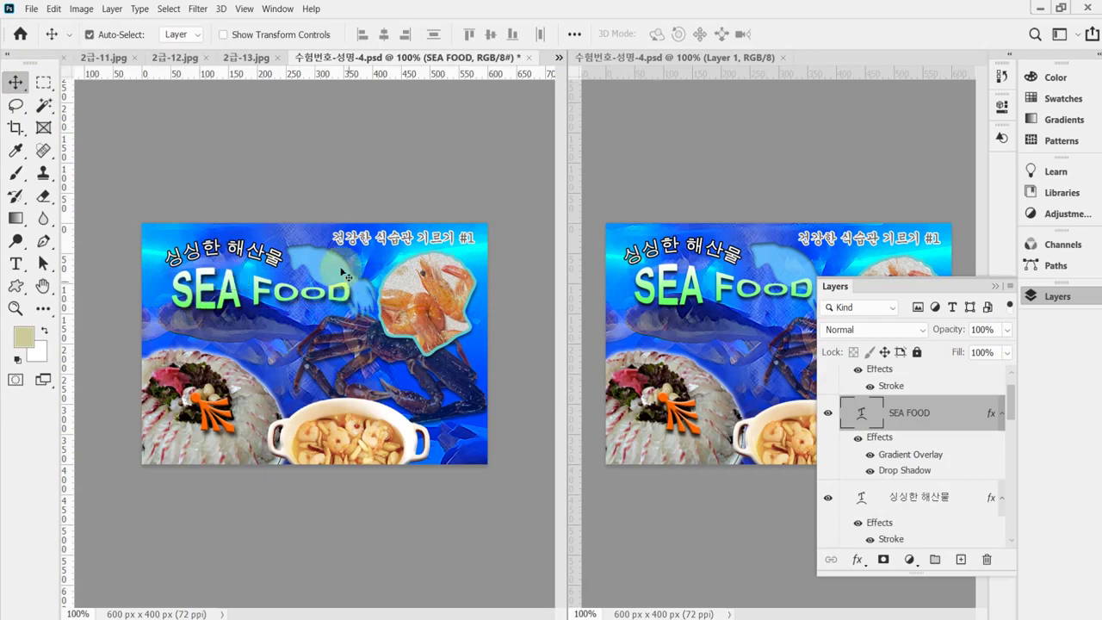
{"action": "key", "text": "ctrl+s"}
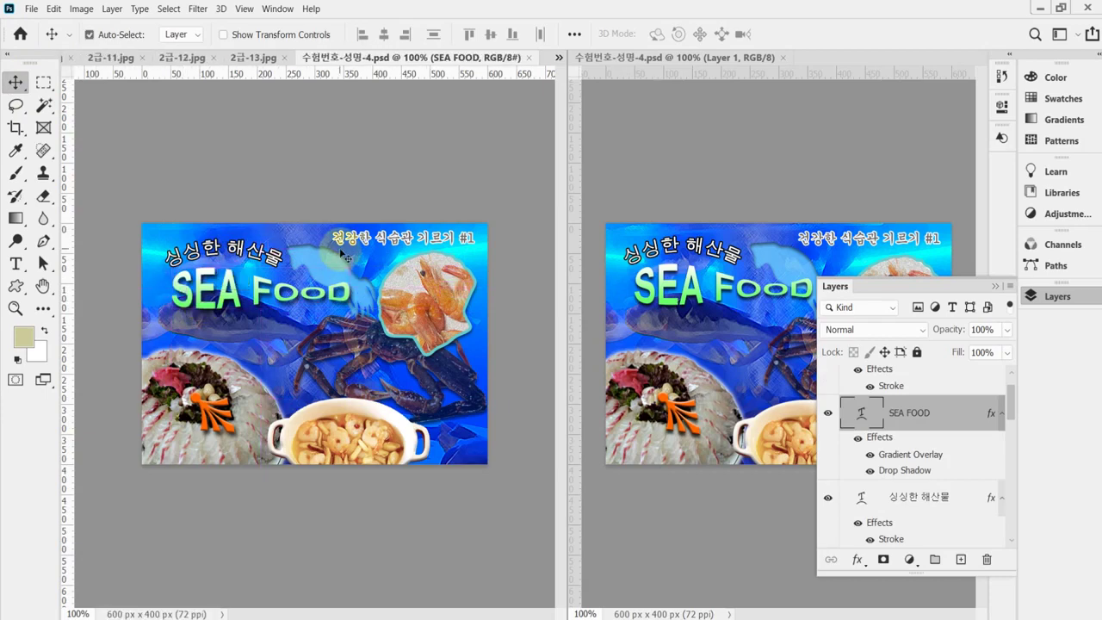
Save the poster as the JPEG 수험번호-성명-4.jpg in the 문서 > GTQ folder with quality 8
{"action": "key", "text": "ctrl+shift+s"}
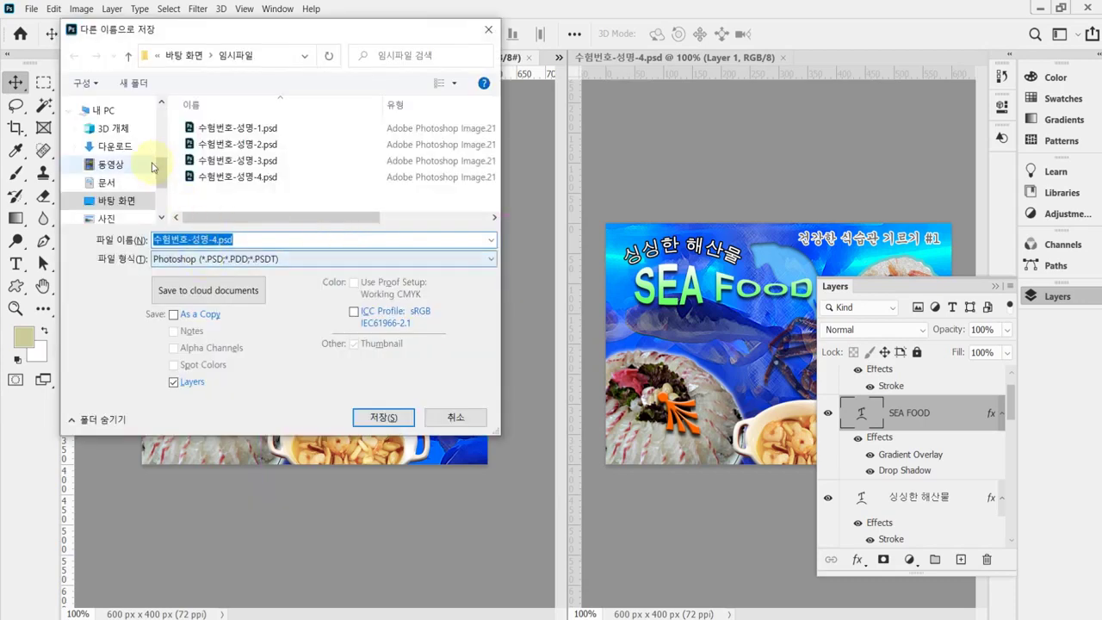
{"action": "left_click", "coordinate": [111, 113]}
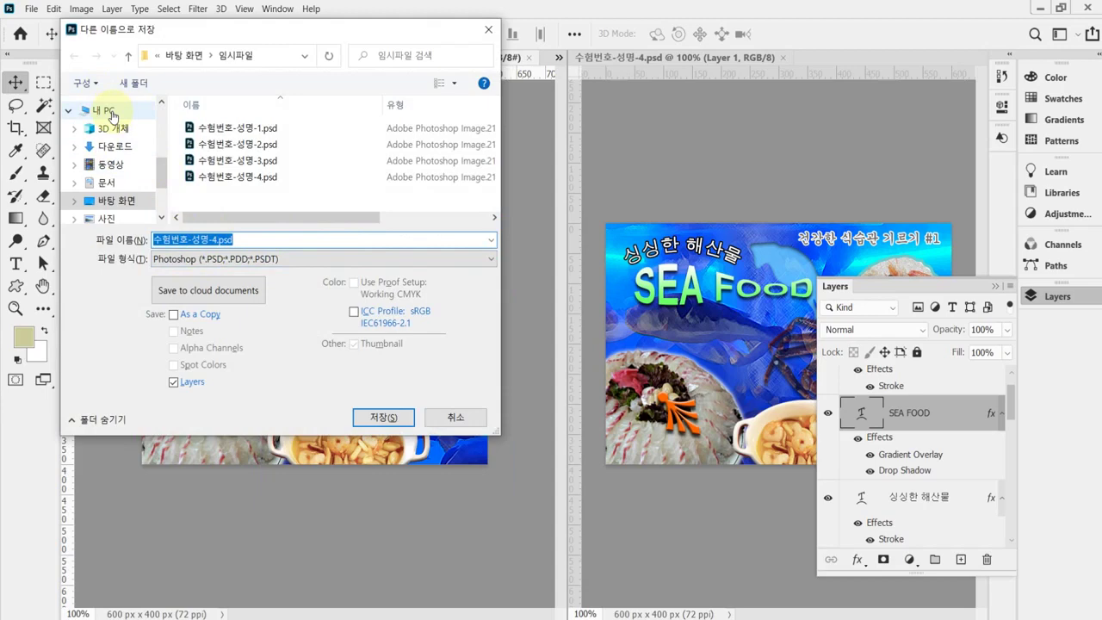
{"action": "left_click", "coordinate": [103, 183]}
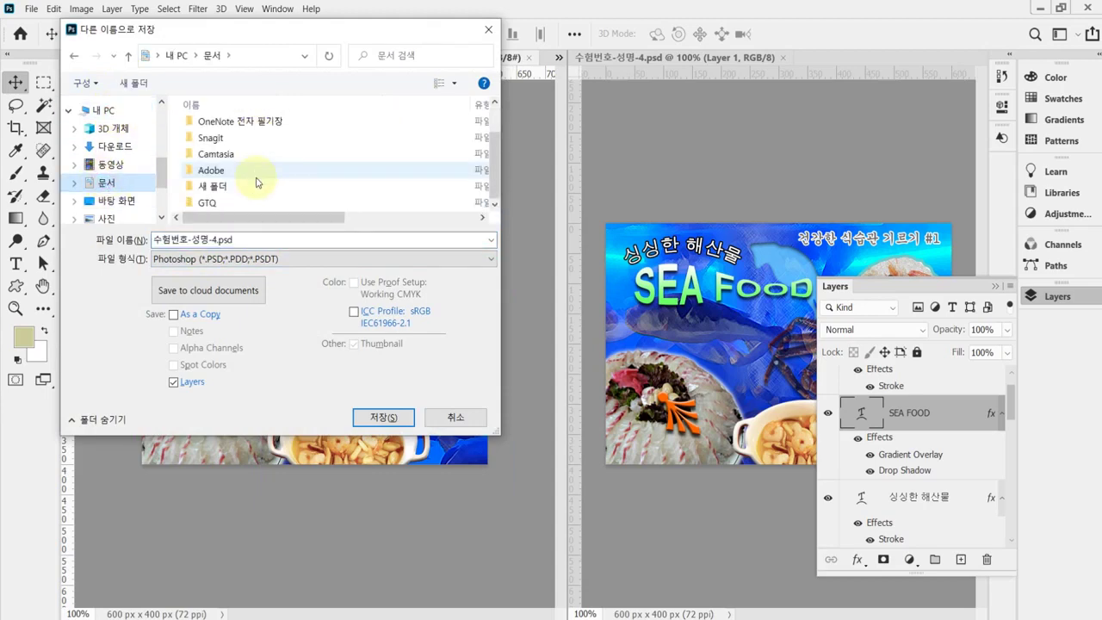
{"action": "double_click", "coordinate": [214, 203]}
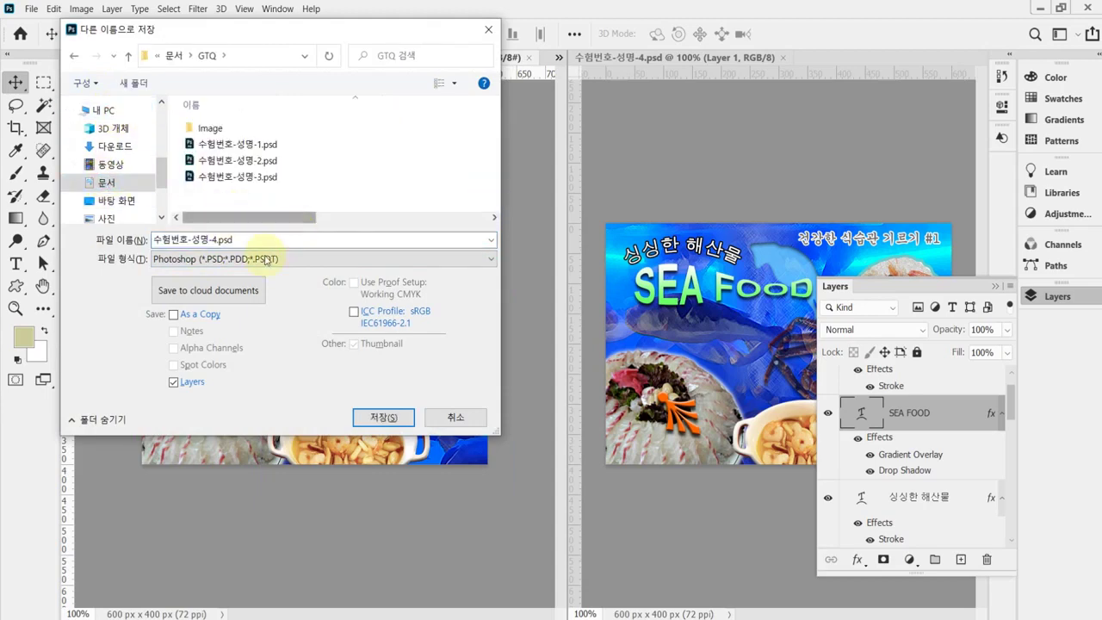
{"action": "left_click", "coordinate": [249, 259]}
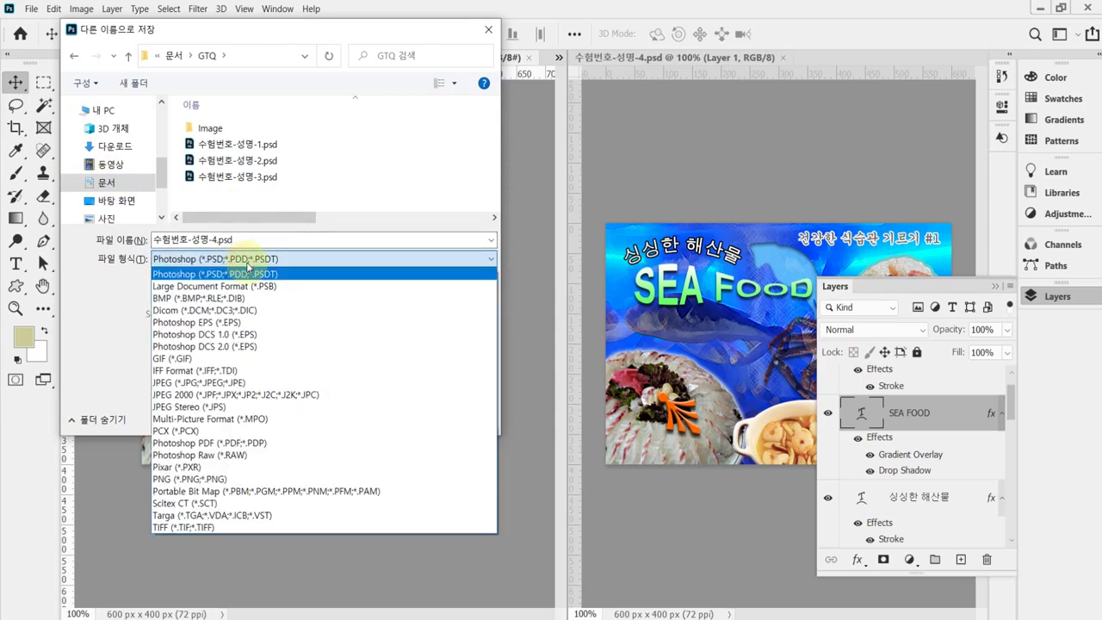
{"action": "left_click", "coordinate": [254, 383]}
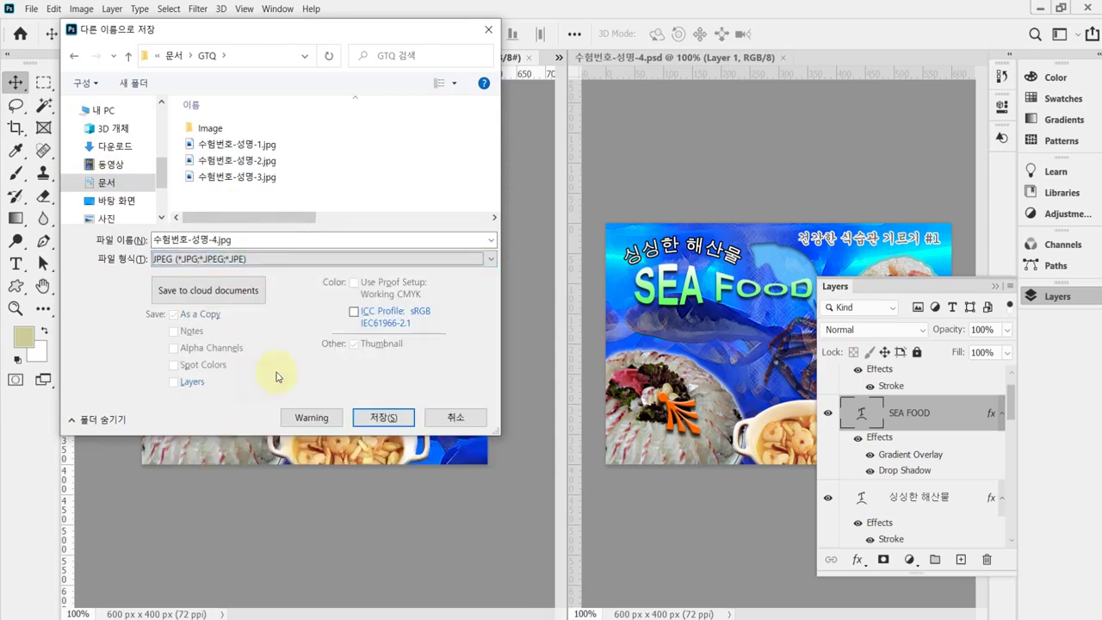
{"action": "left_click", "coordinate": [373, 421]}
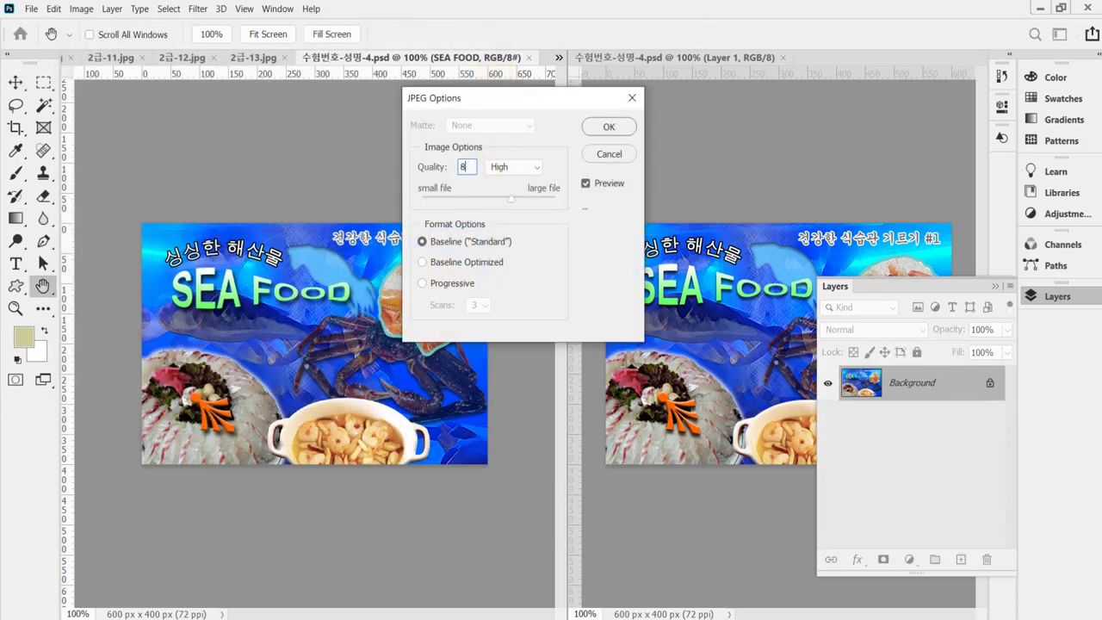
{"action": "left_click", "coordinate": [608, 127]}
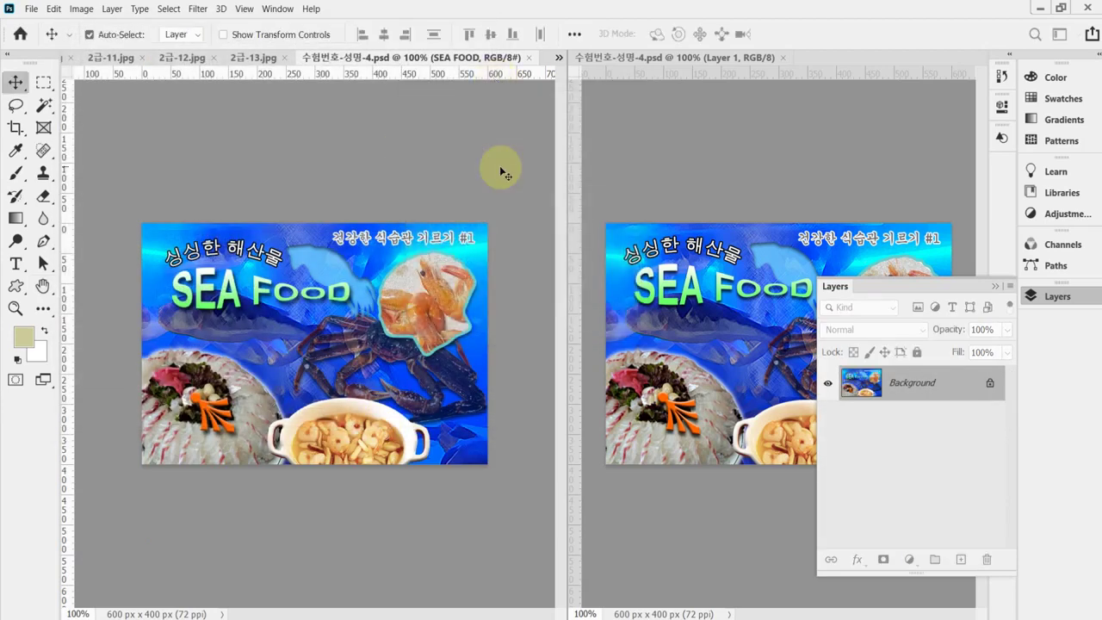
Resize the poster document to 60 × 40 px at 72 pixels/inch
{"action": "left_click", "coordinate": [82, 9]}
{"action": "left_click", "coordinate": [121, 123]}
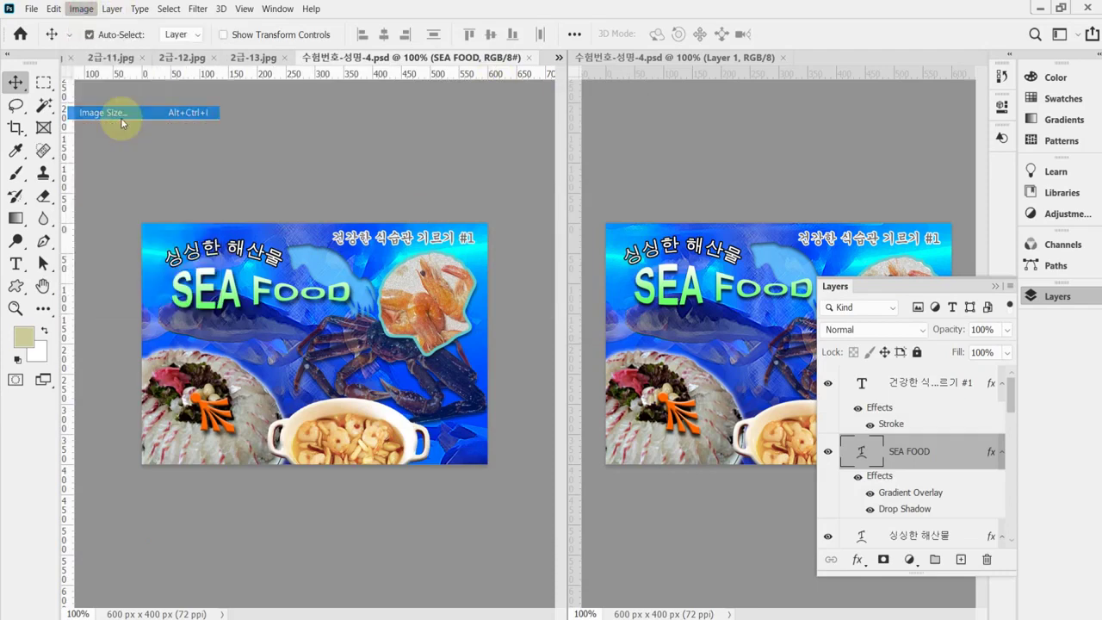
{"action": "type", "text": "60"}
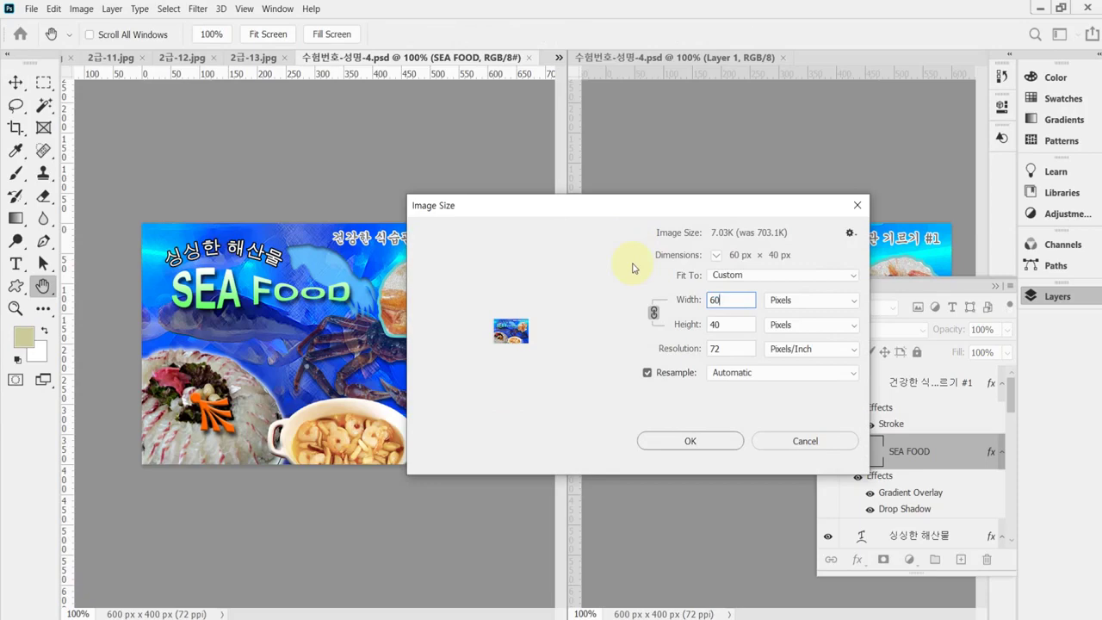
{"action": "key", "text": "Return"}
{"action": "key", "text": "v"}
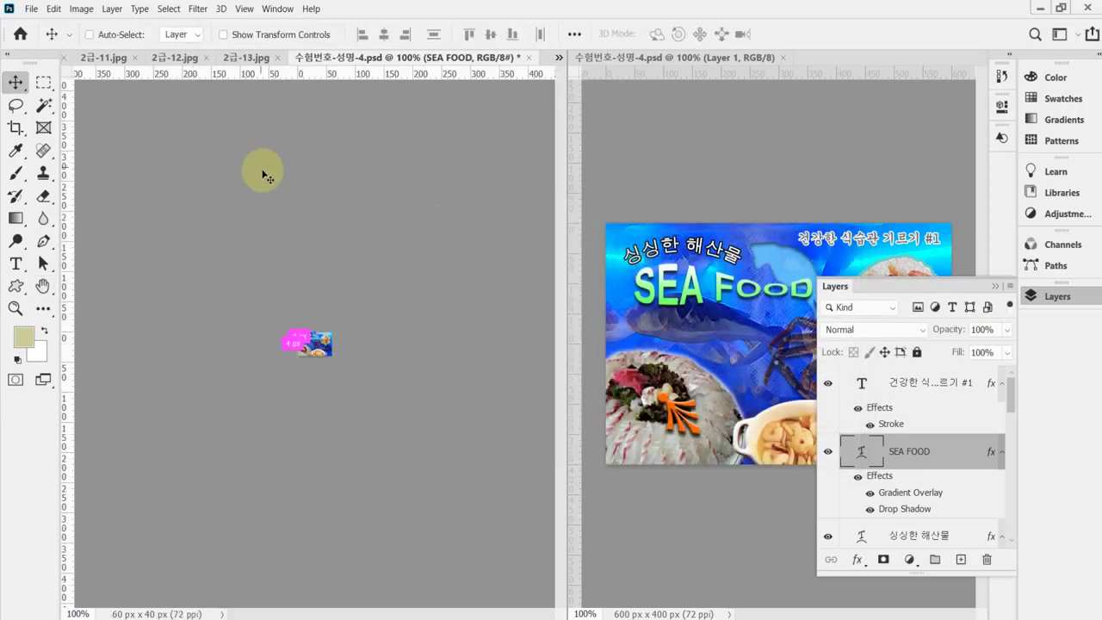
Save the reduced document as the layered Photoshop file 수험번호-성명-4.psd in the 문서 > GTQ folder
{"action": "key", "text": "ctrl+shift+s"}
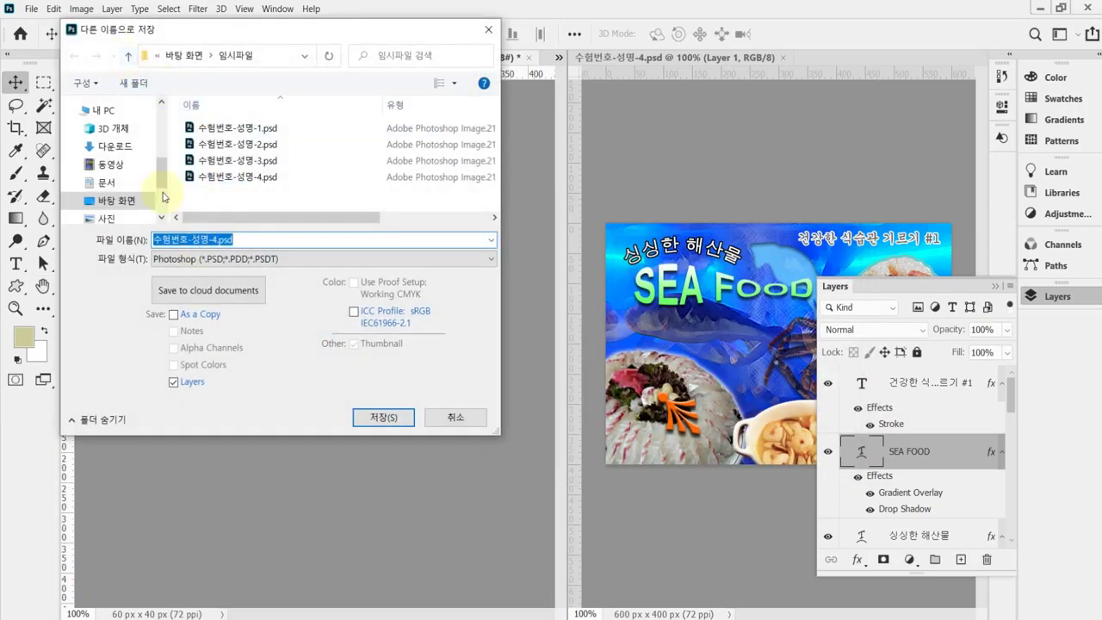
{"action": "left_click", "coordinate": [100, 113]}
{"action": "left_click", "coordinate": [106, 183]}
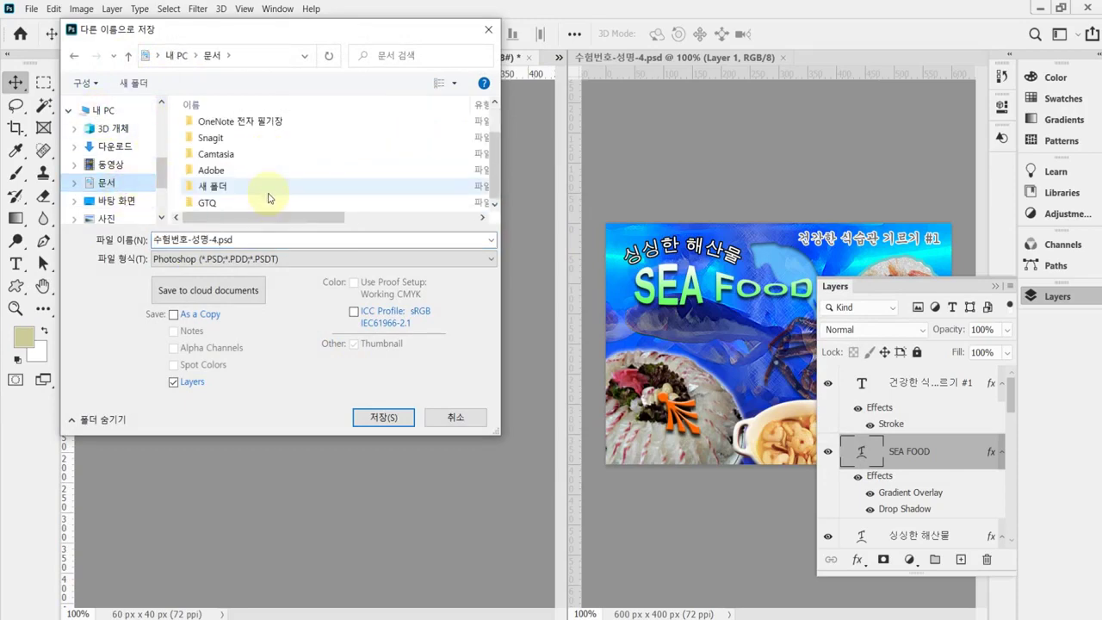
{"action": "left_click", "coordinate": [235, 203]}
{"action": "double_click", "coordinate": [235, 203]}
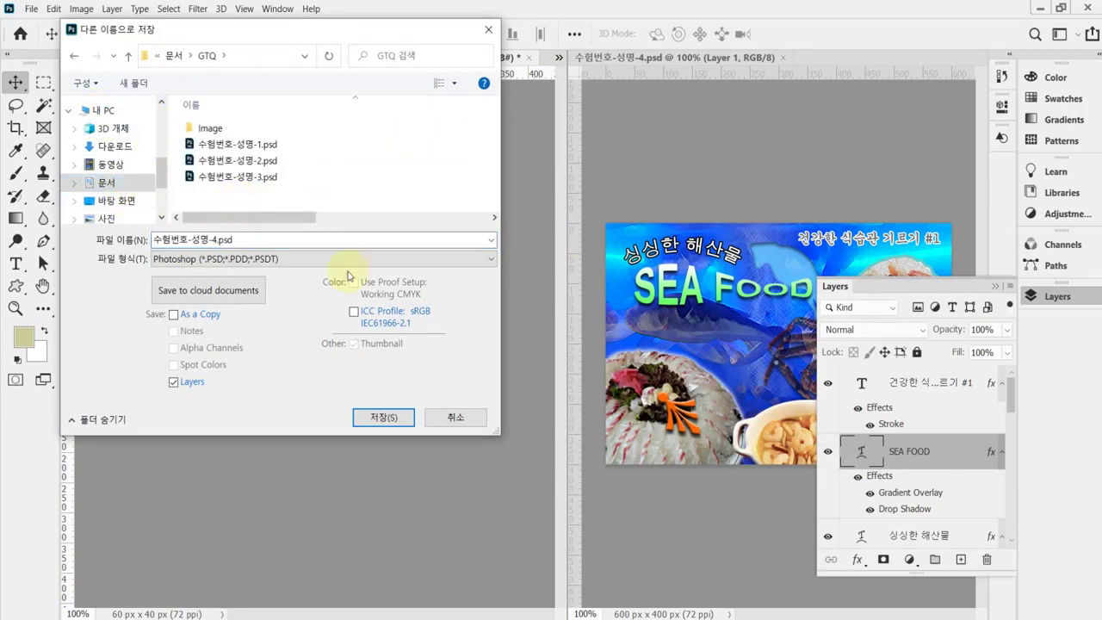
{"action": "left_click", "coordinate": [395, 422]}
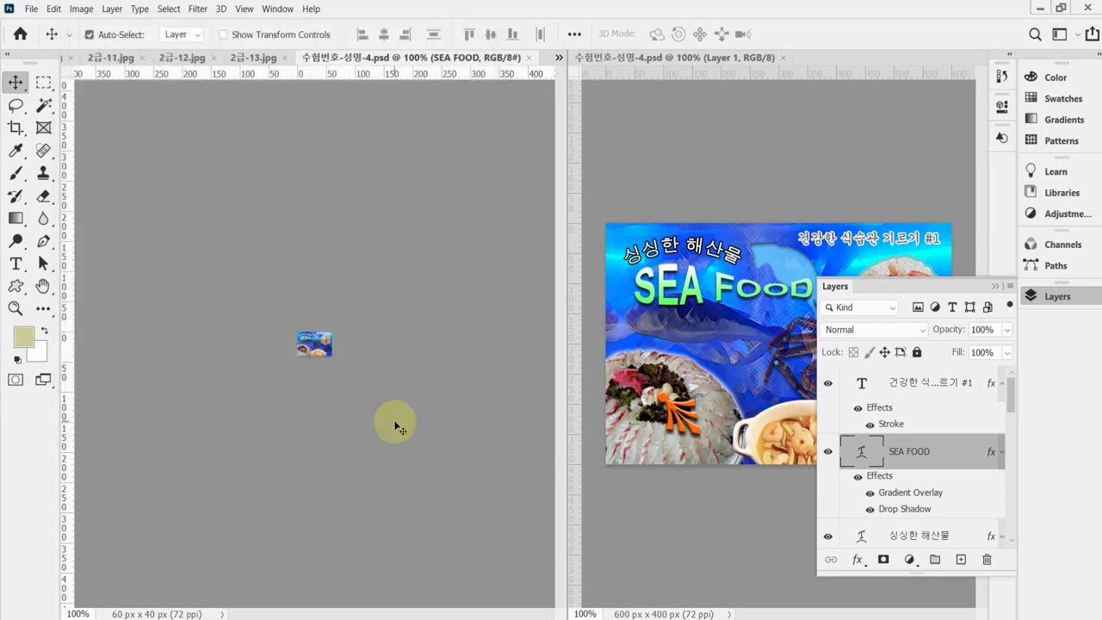